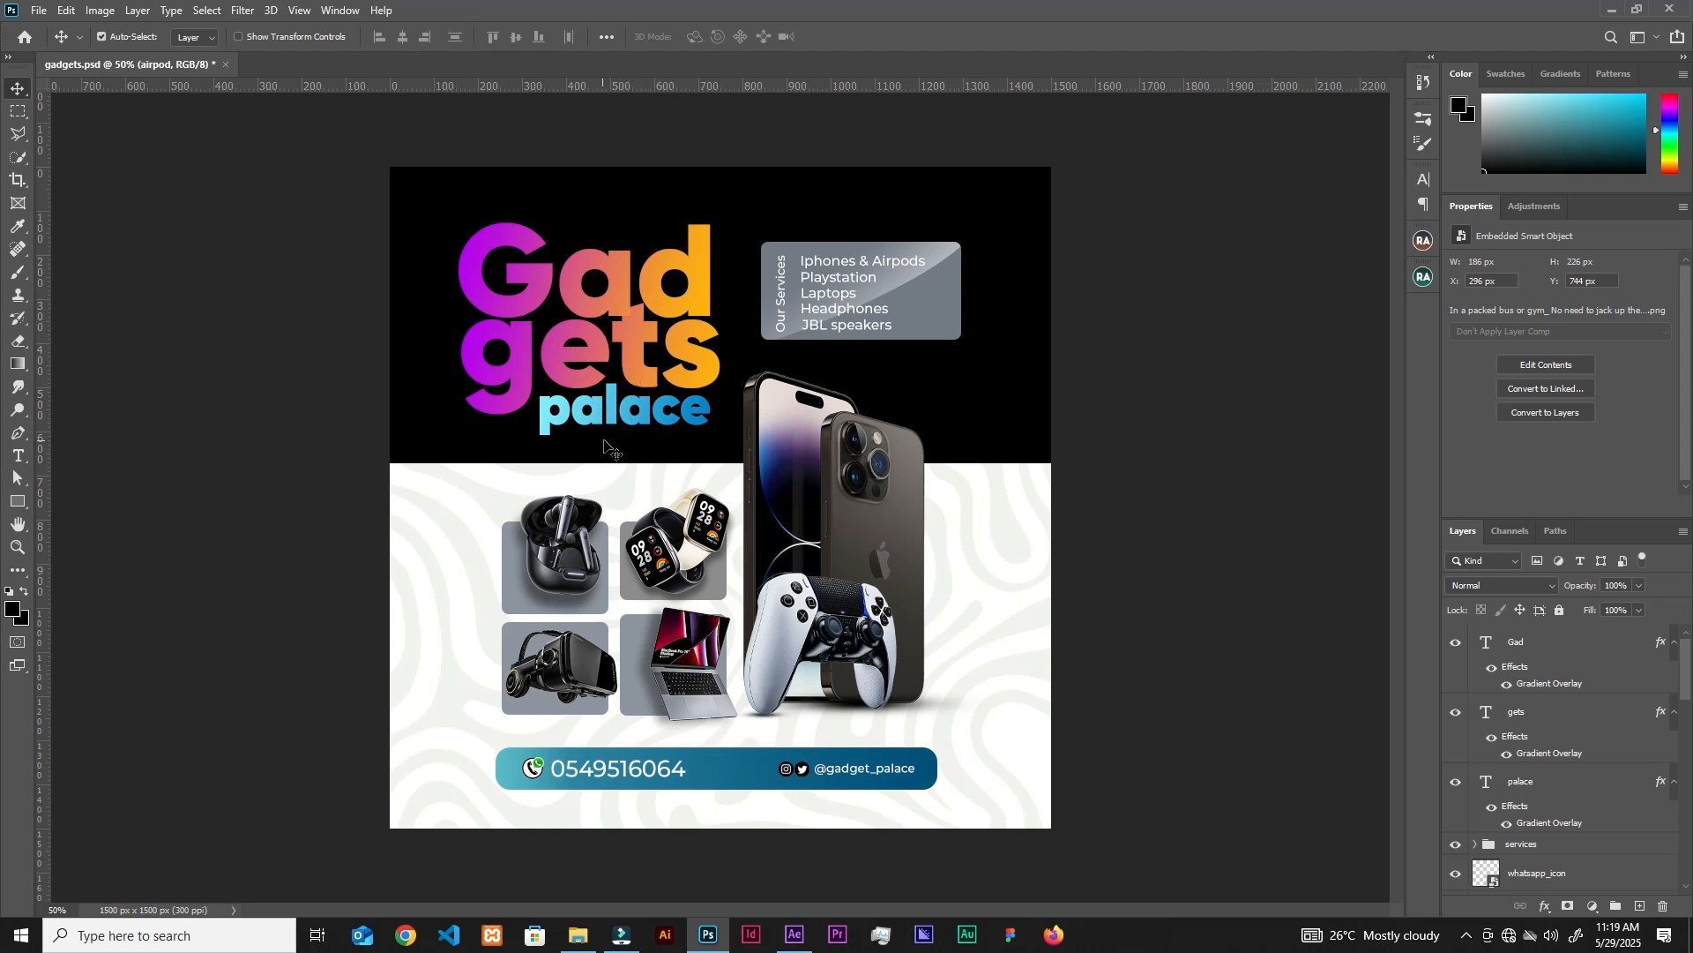
Try moving the phone image away from its place on the flyer.
left_click(657, 283)
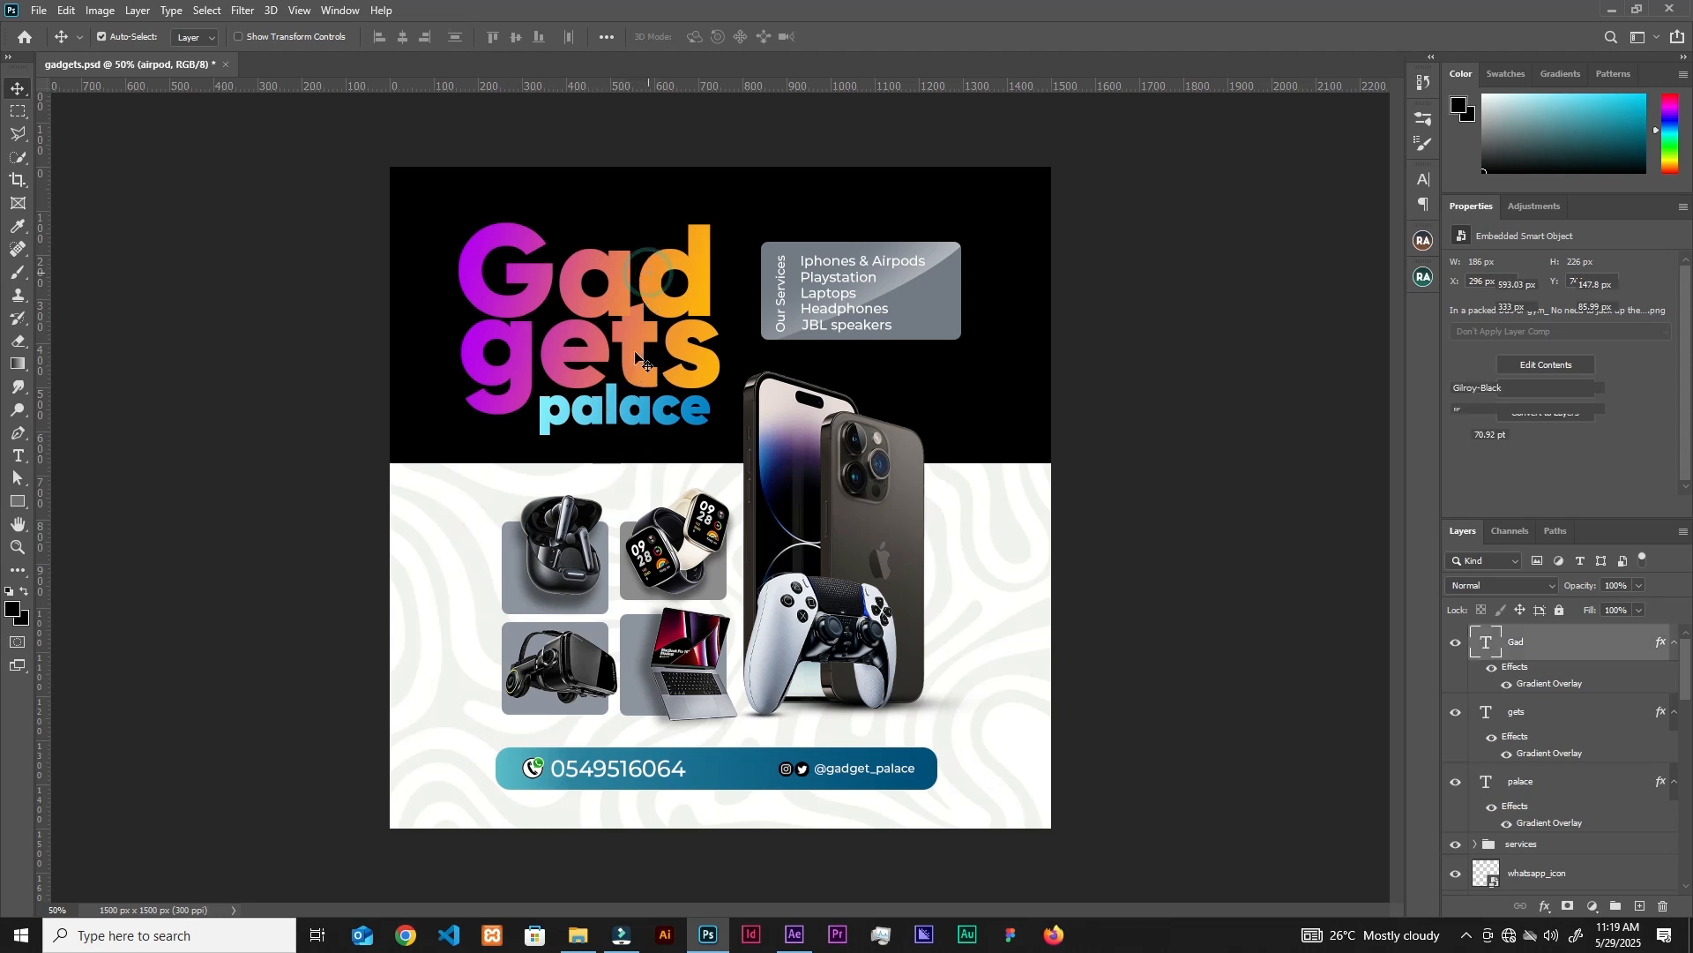
left_click(620, 361)
left_click_drag(869, 500, 966, 634)
key("ctrl+z")
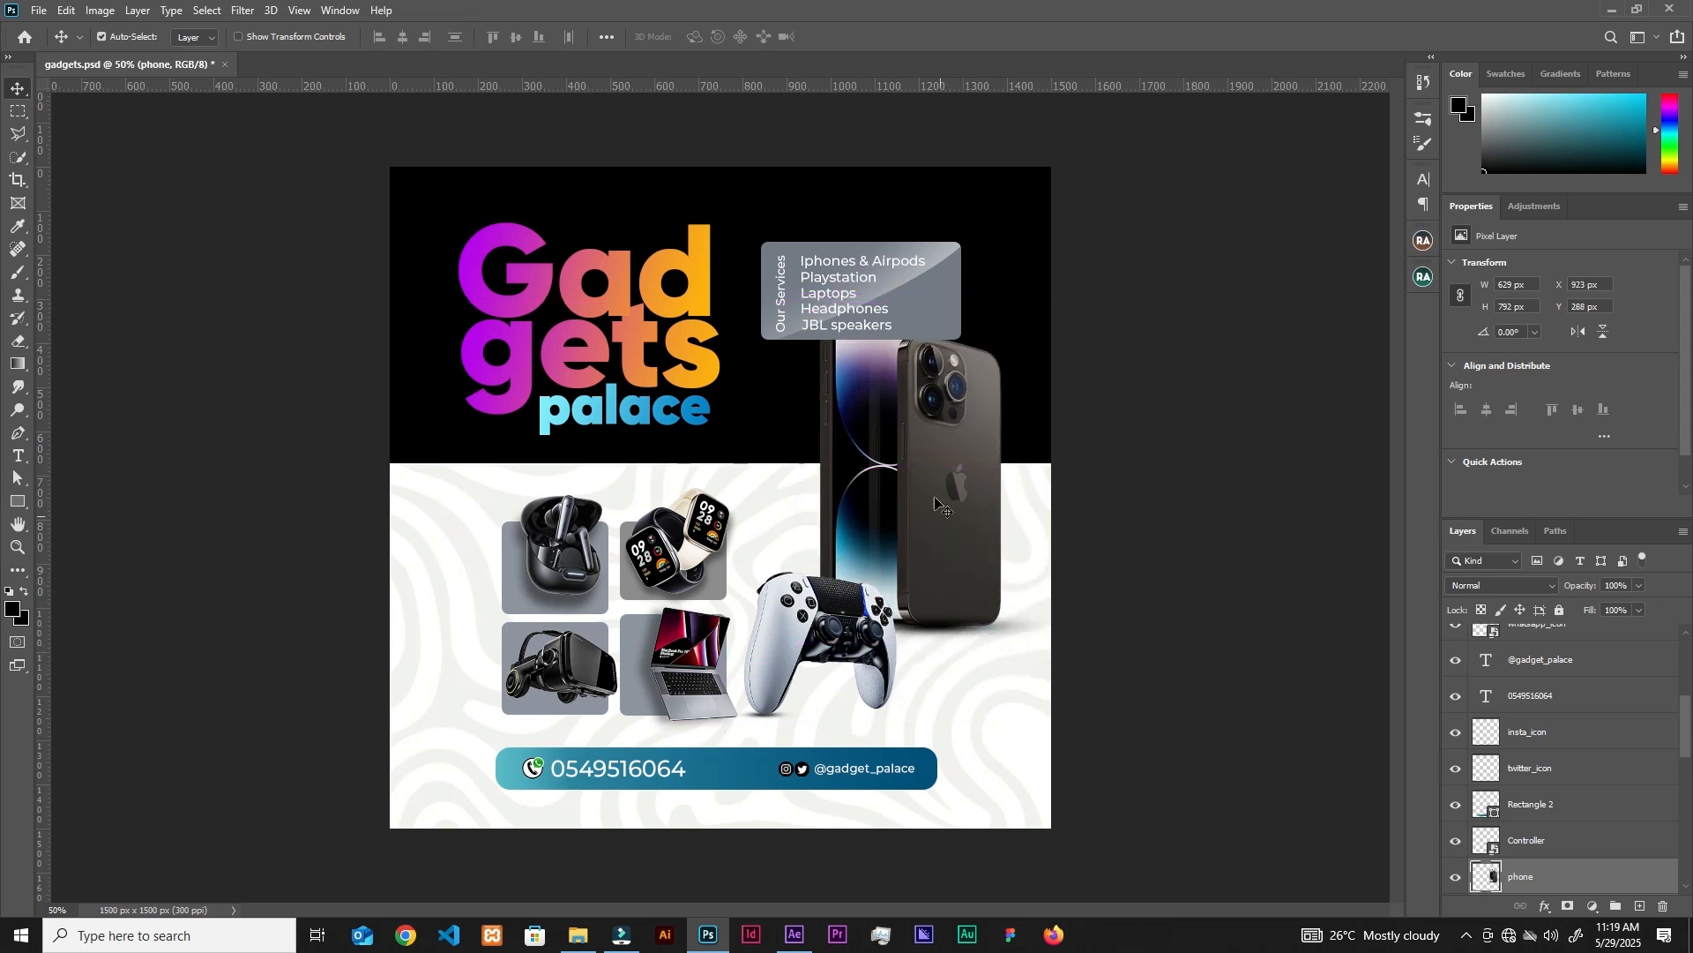
key("ctrl+z")
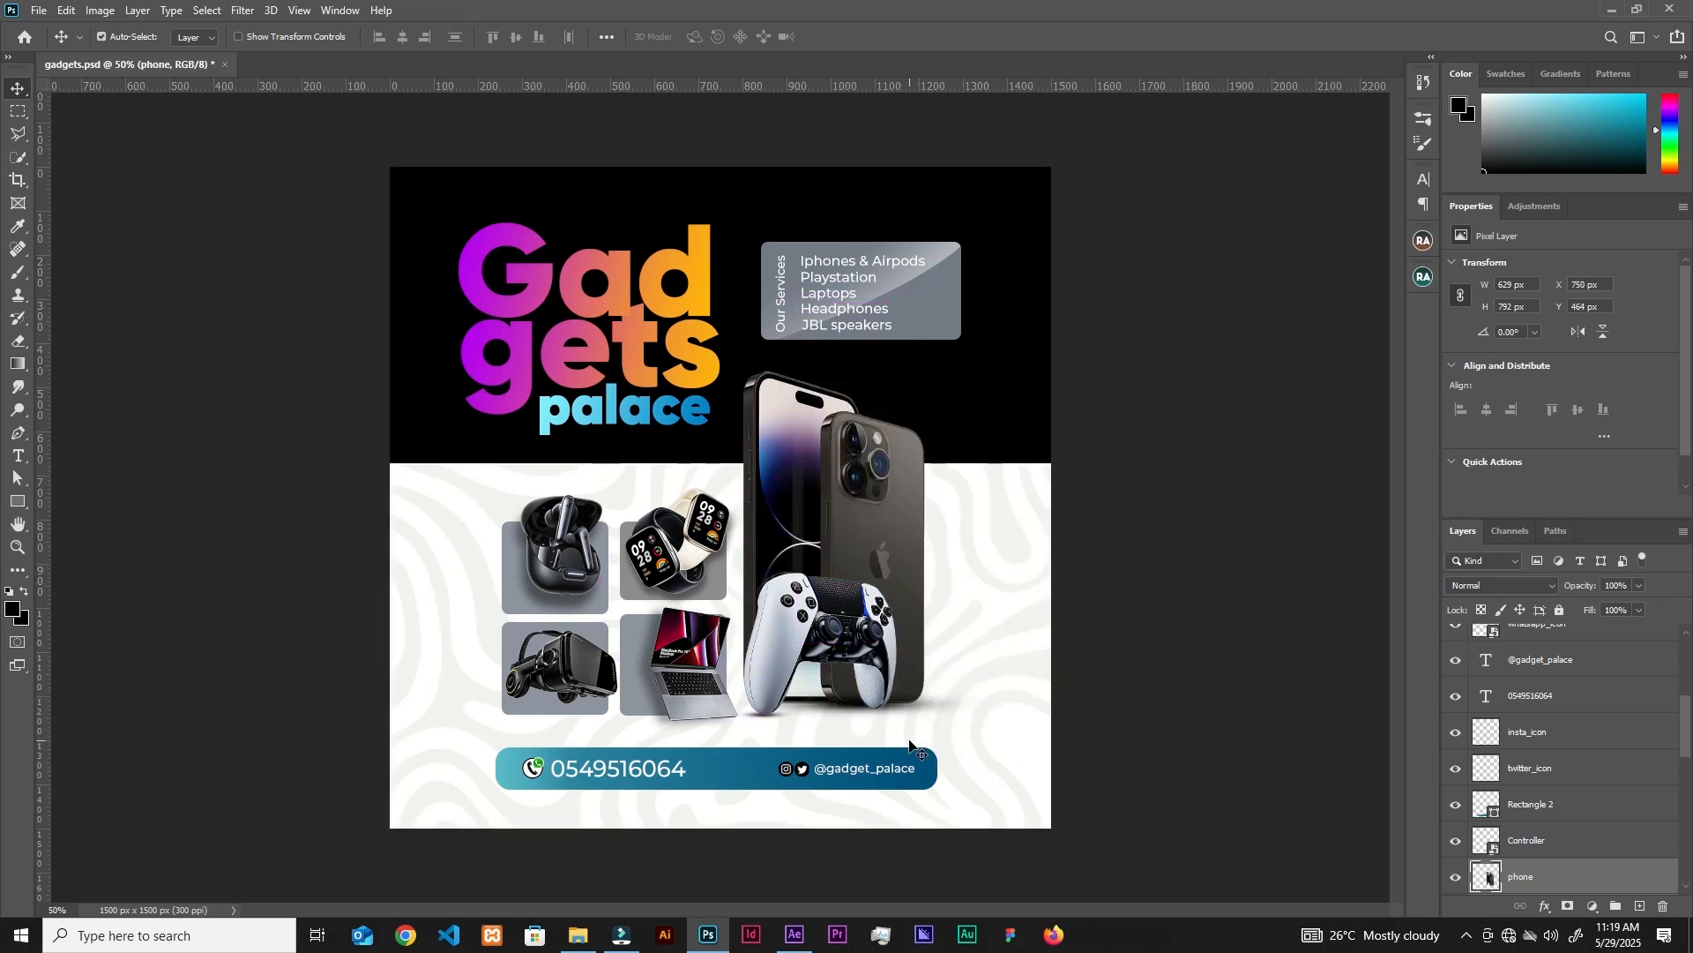
Try moving the controller image and the shadow beneath it separately.
left_click_drag(805, 620, 946, 586)
left_click_drag(764, 719, 967, 714)
key("ctrl+z")
key("ctrl+z")
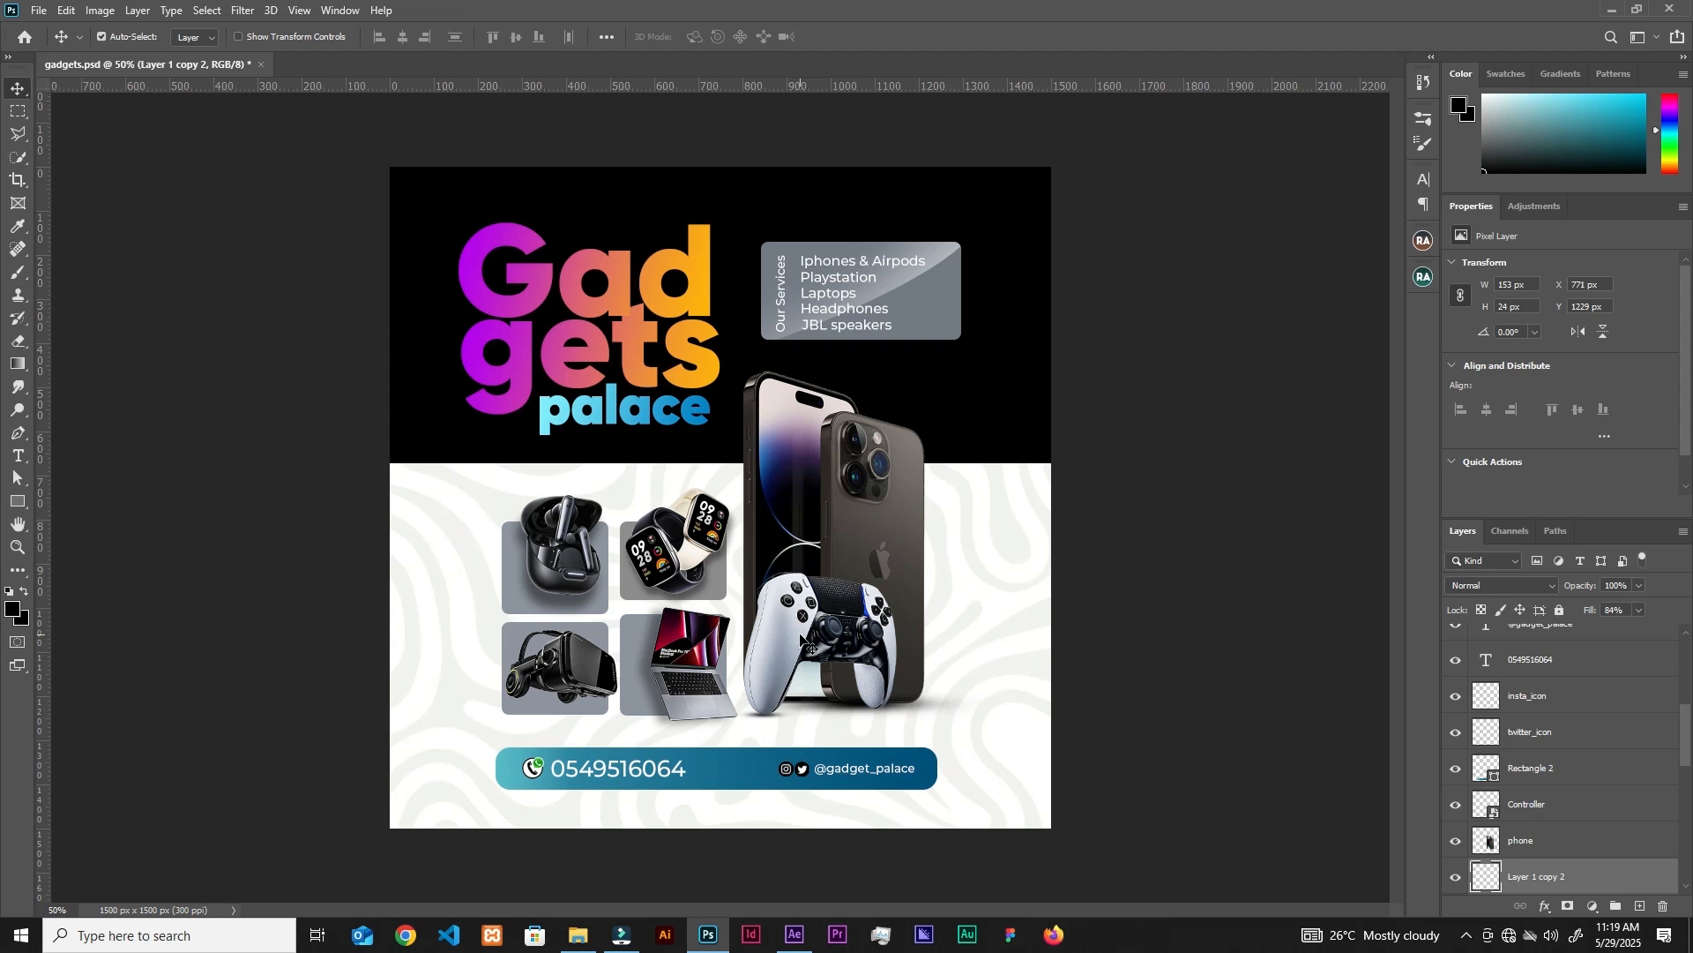
left_click_drag(776, 717, 864, 740)
key("ctrl")
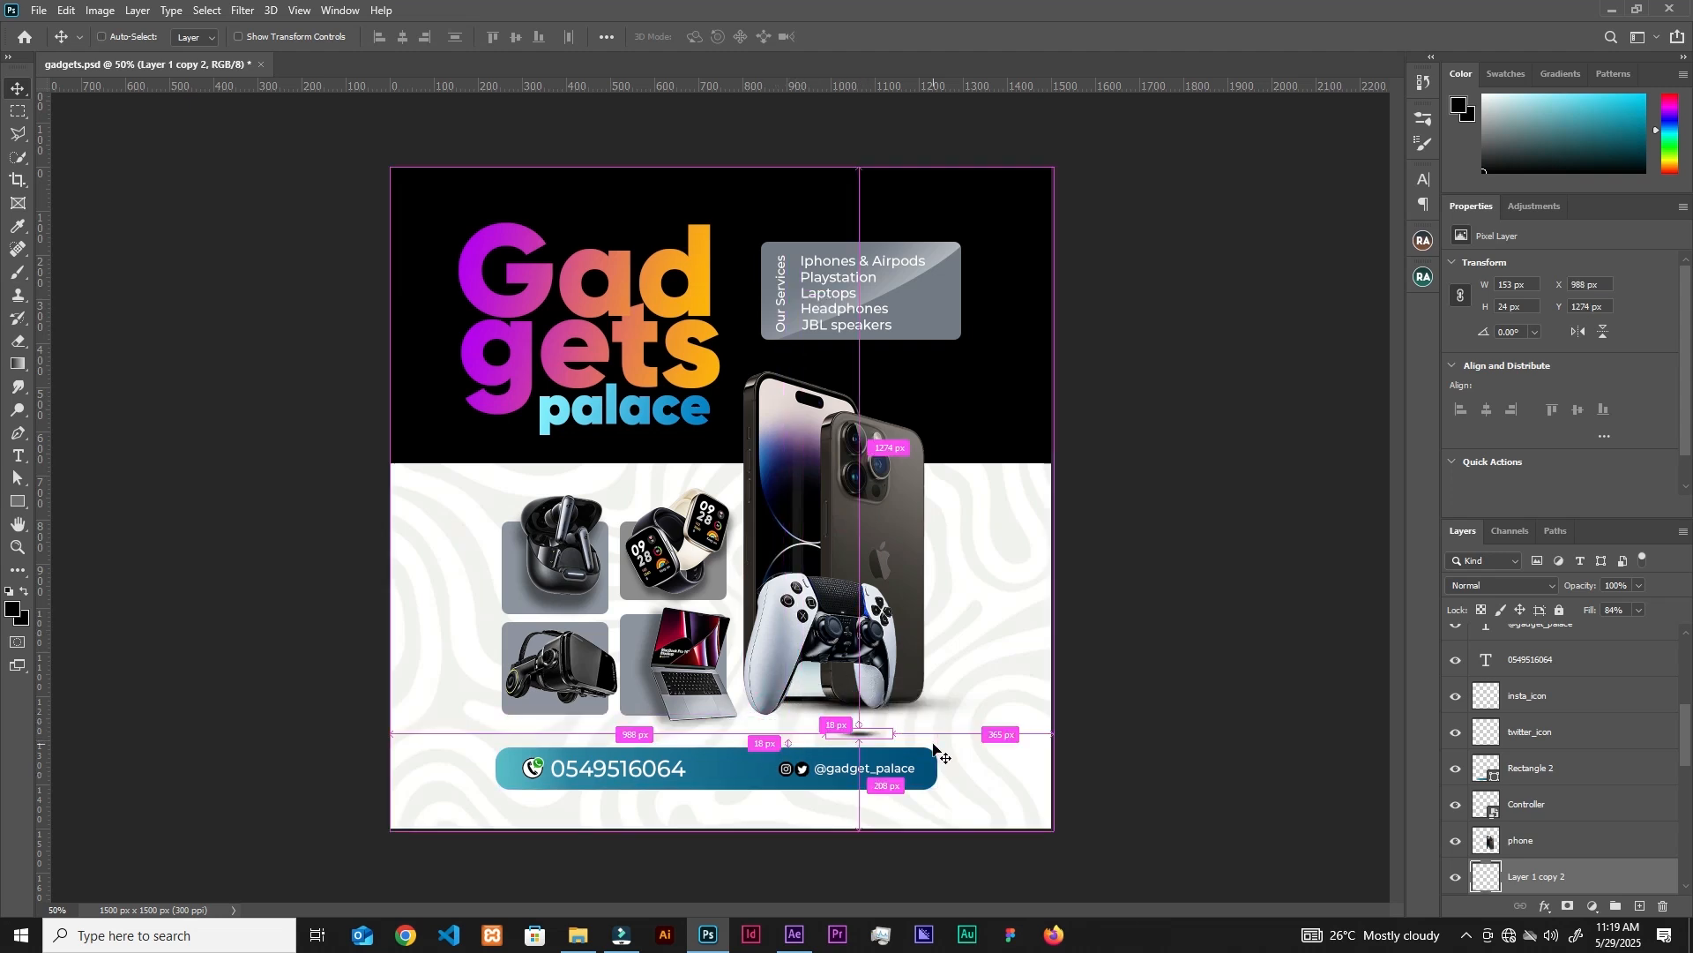
key("ctrl+z")
Merge the Controller layer with its shadow layer, Layer 1 copy 2.
left_click_drag(779, 716, 810, 729)
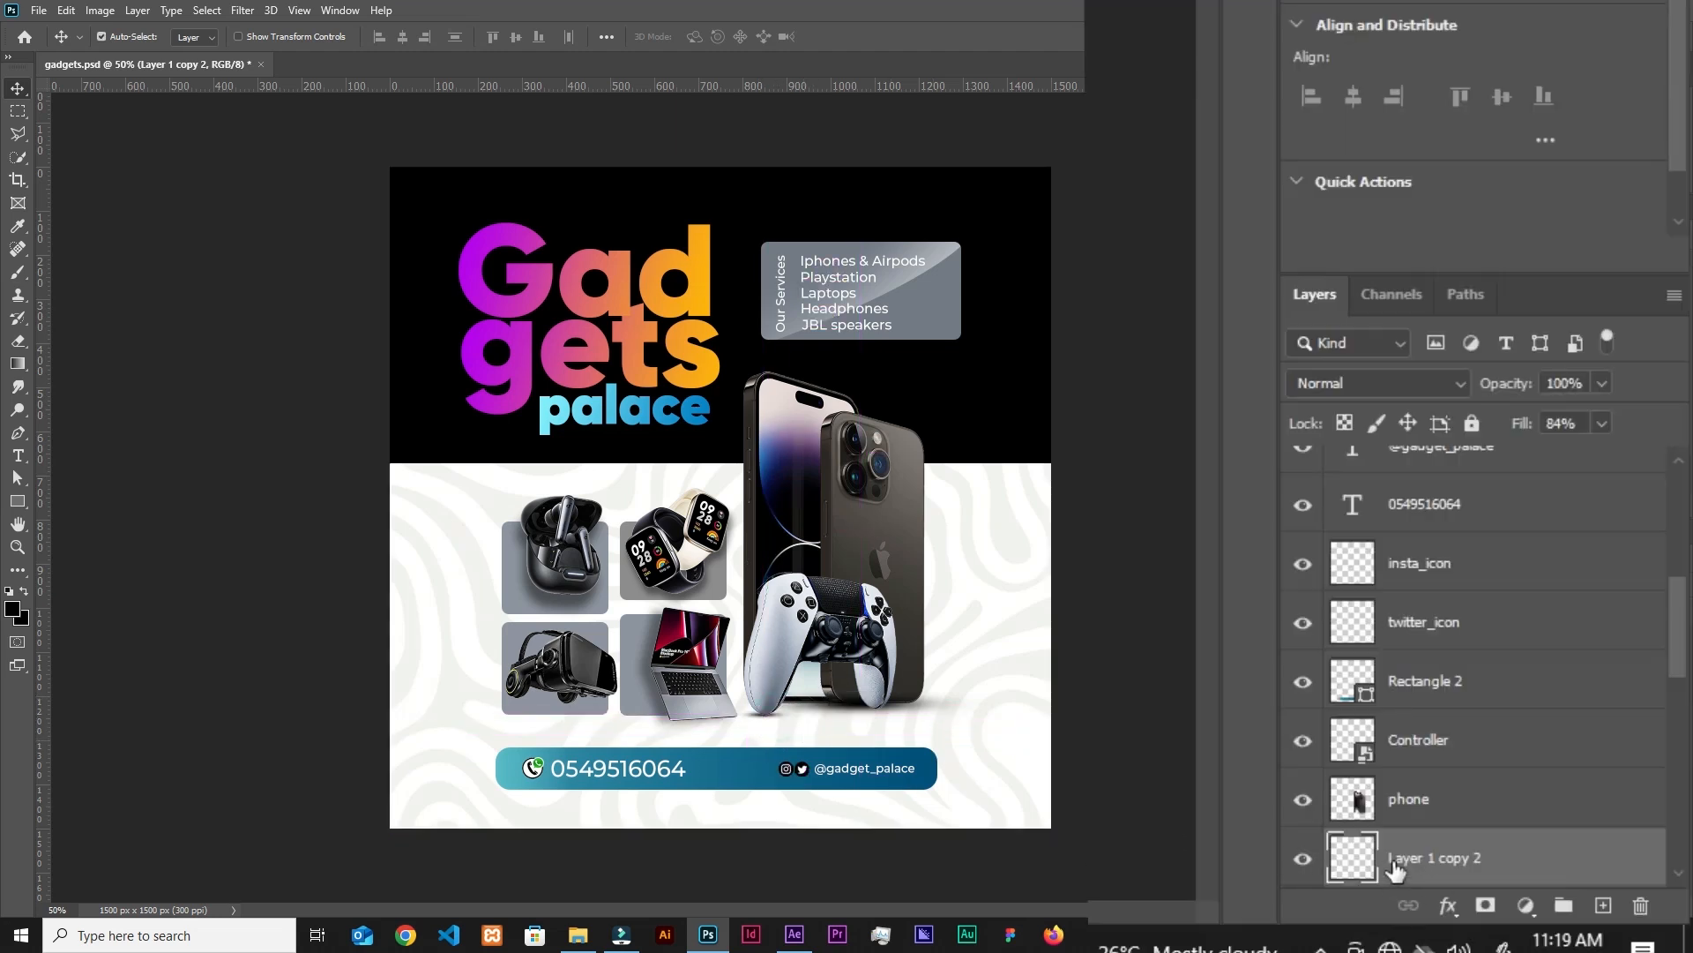
left_click(1492, 746, "ctrl")
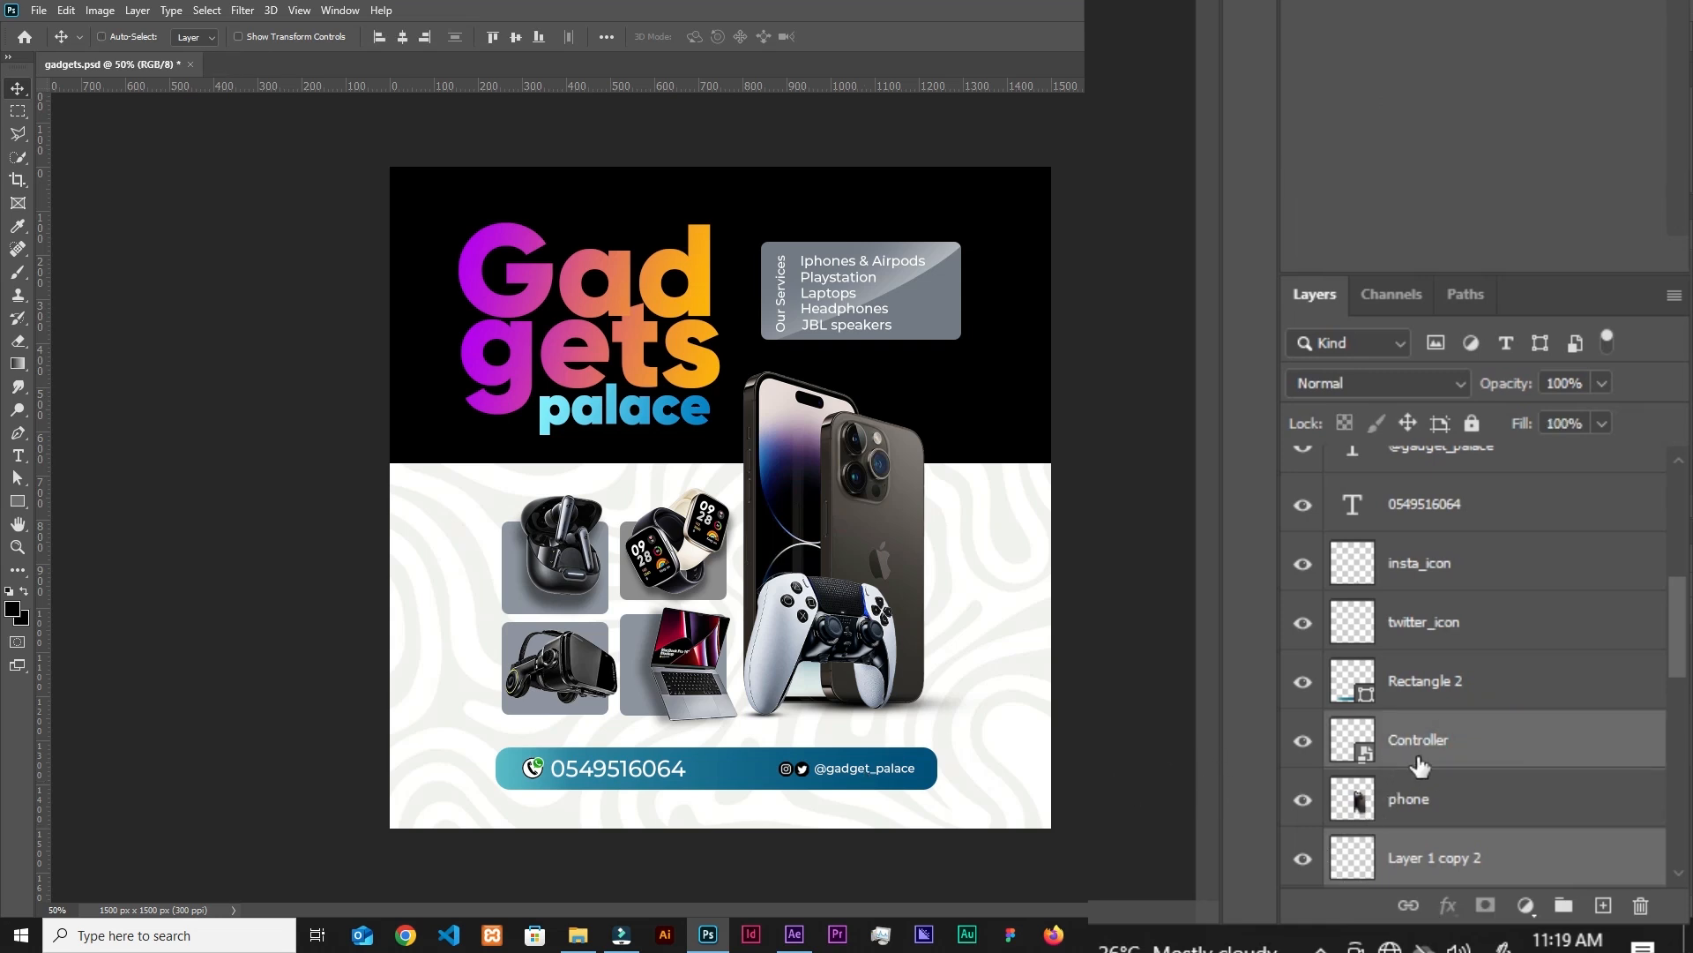
right_click(1502, 744)
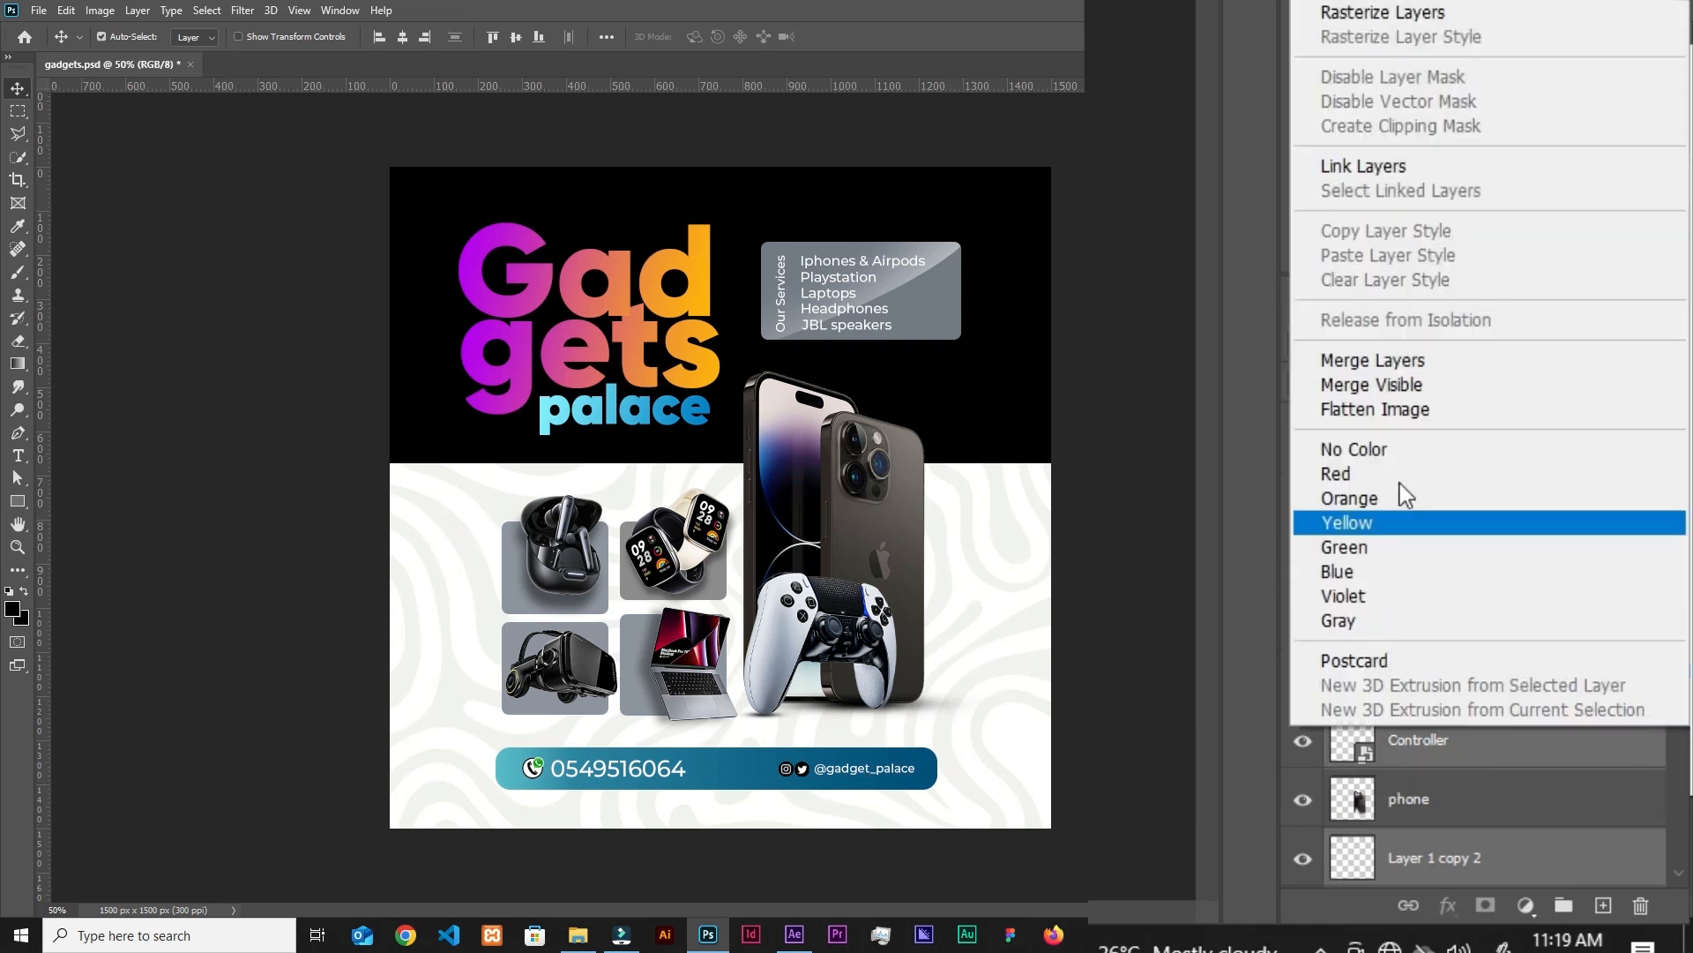
left_click(1372, 360)
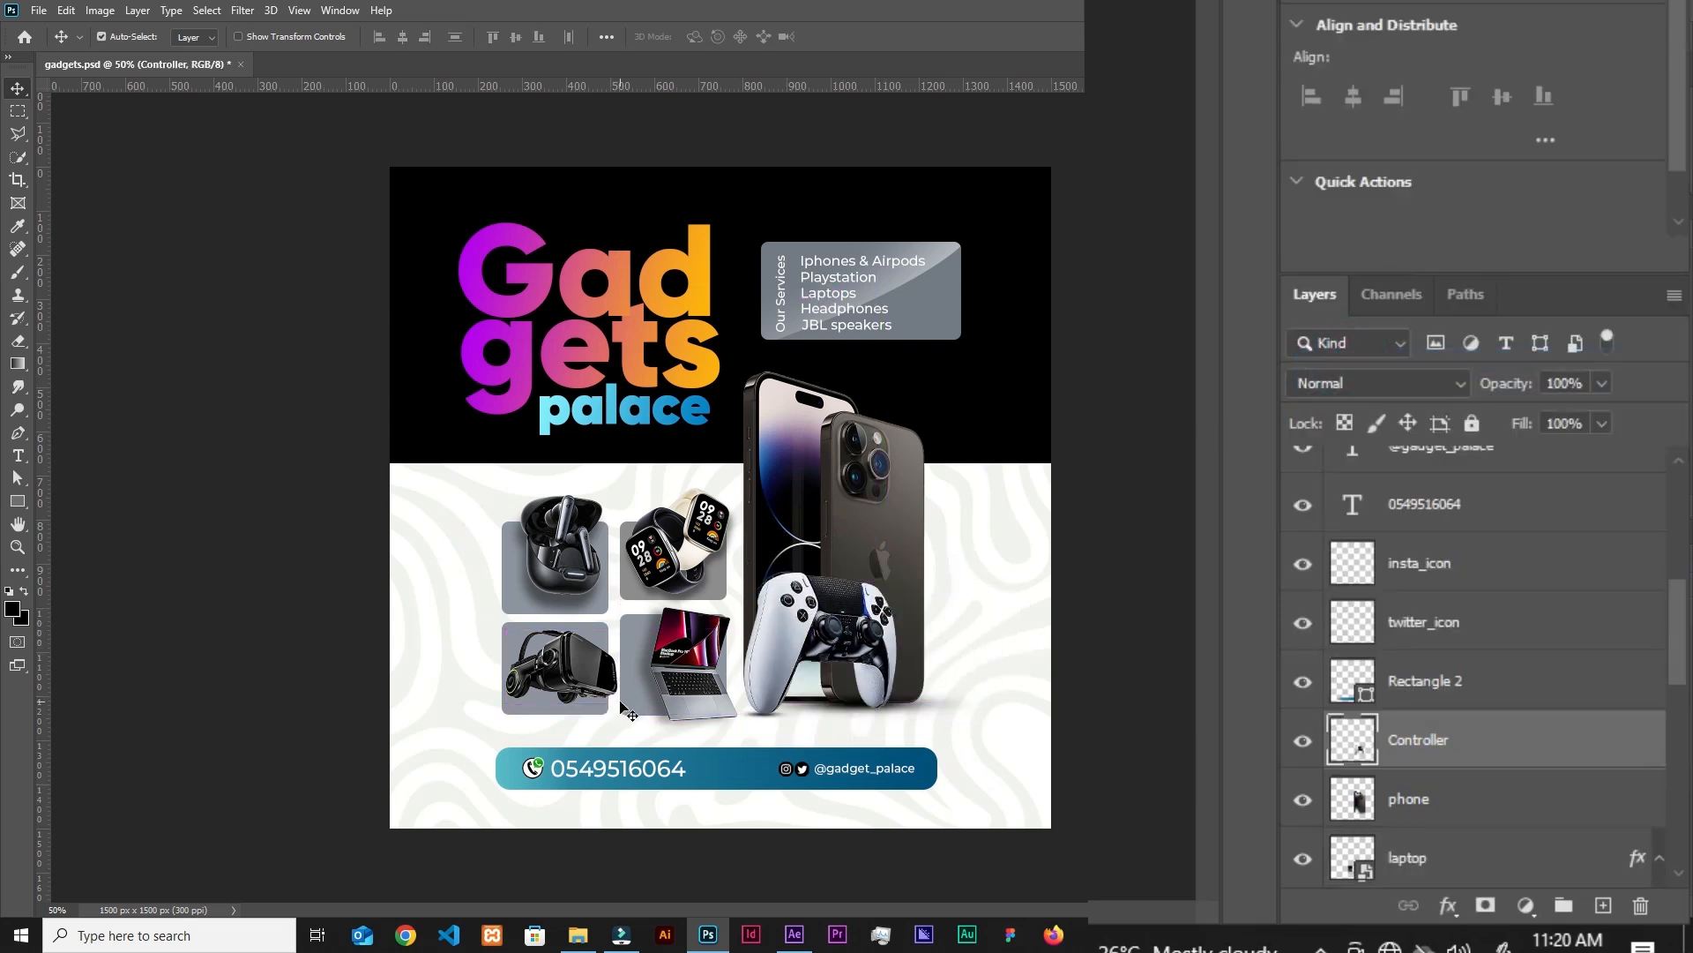
Try moving the merged controller together with its shadow, and select the phone layer.
left_click_drag(804, 602, 901, 624)
key("ctrl+z")
left_click(900, 491)
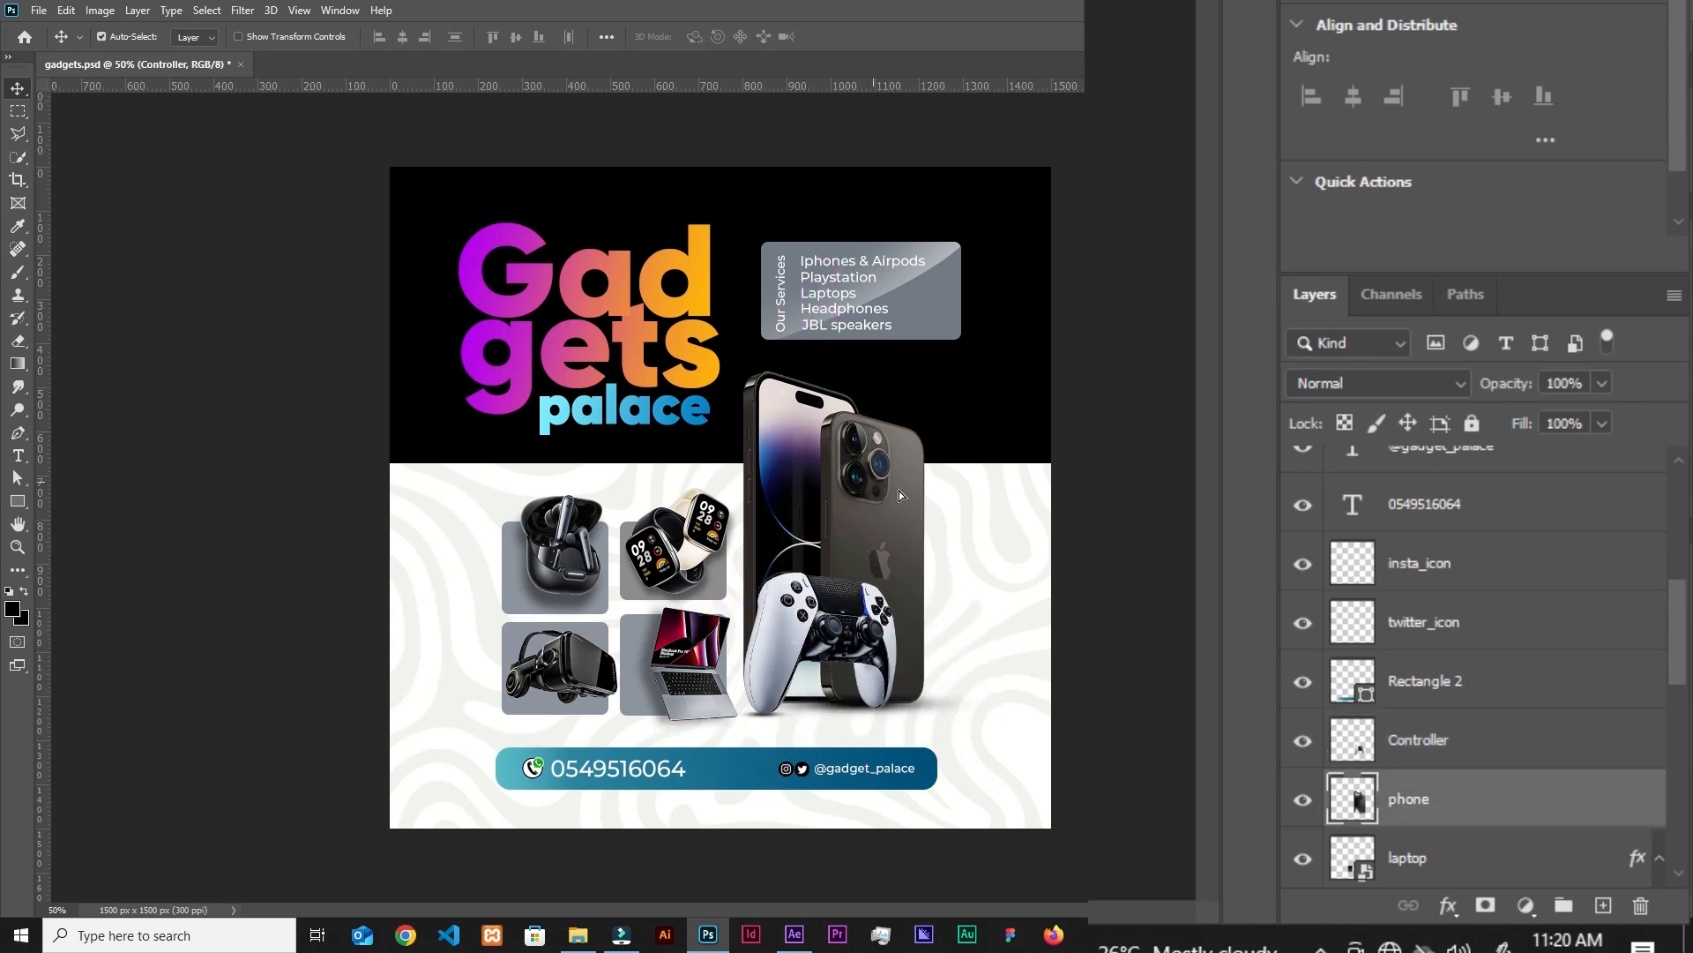
Shift the smartwatch image slightly on its rectangle, and test moving the other gadget images and rectangles before undoing the most recent moves.
left_click_drag(677, 535, 684, 544)
left_click_drag(563, 561, 563, 545)
left_click_drag(517, 582, 506, 567)
left_click_drag(640, 578, 650, 551)
left_click_drag(627, 657, 638, 620)
left_click_drag(564, 667, 543, 647)
key("ctrl+z")
key("ctrl+z")
key("ctrl+z")
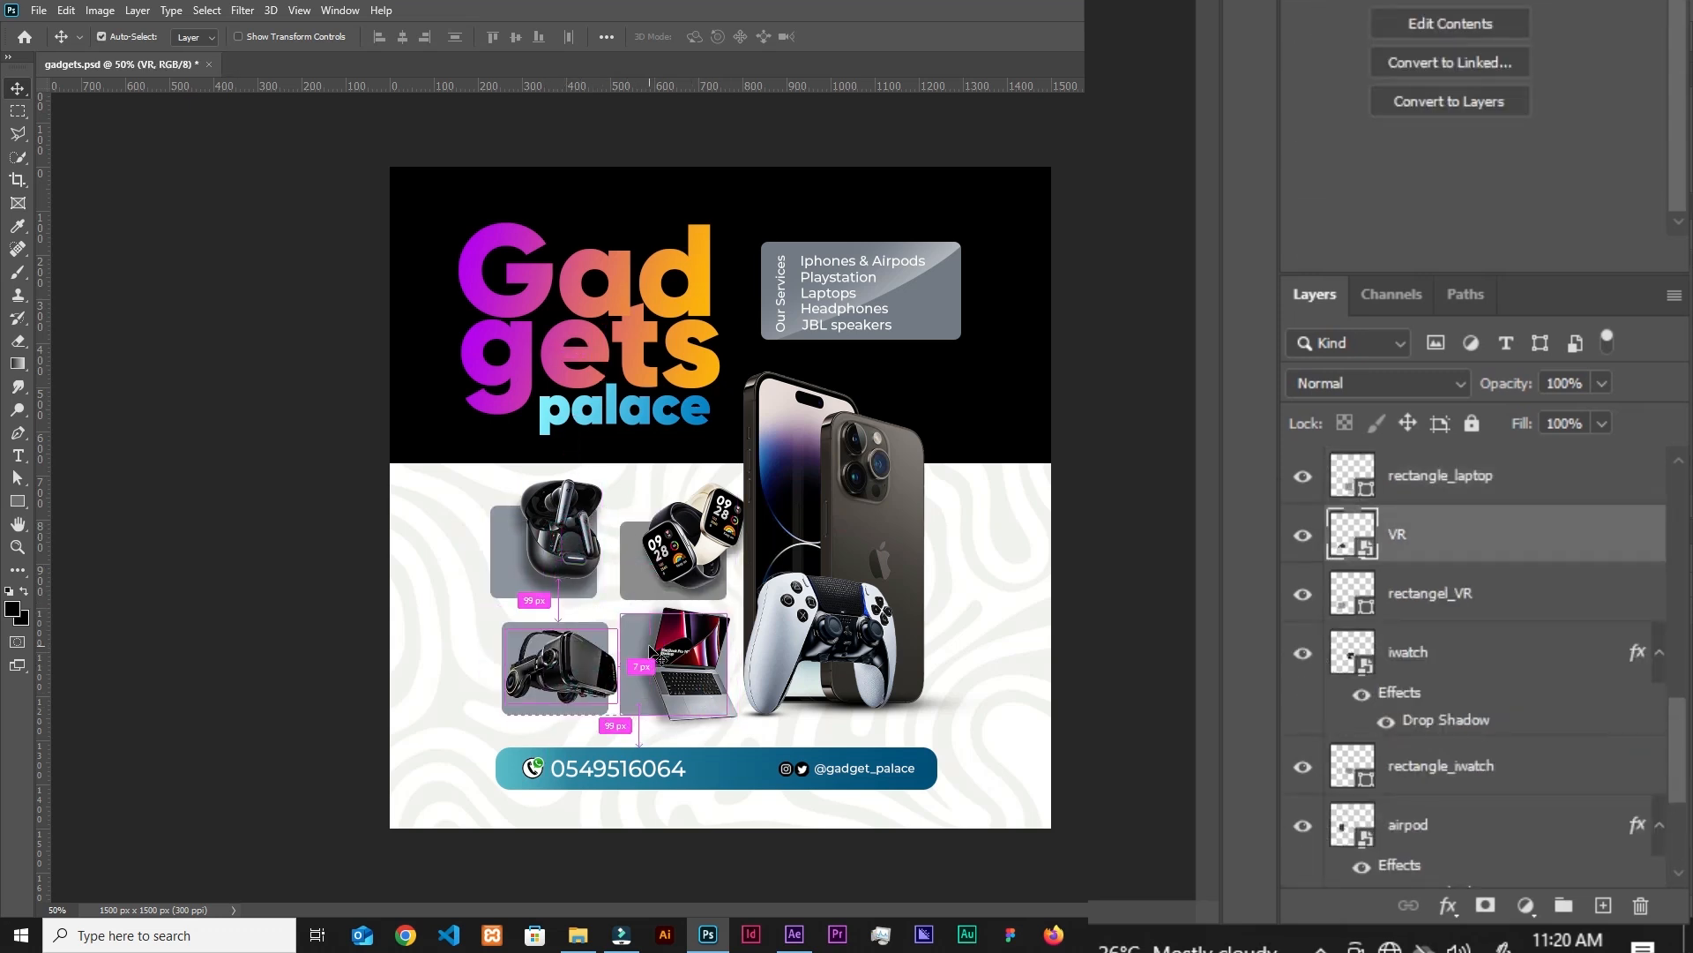
key("ctrl+z")
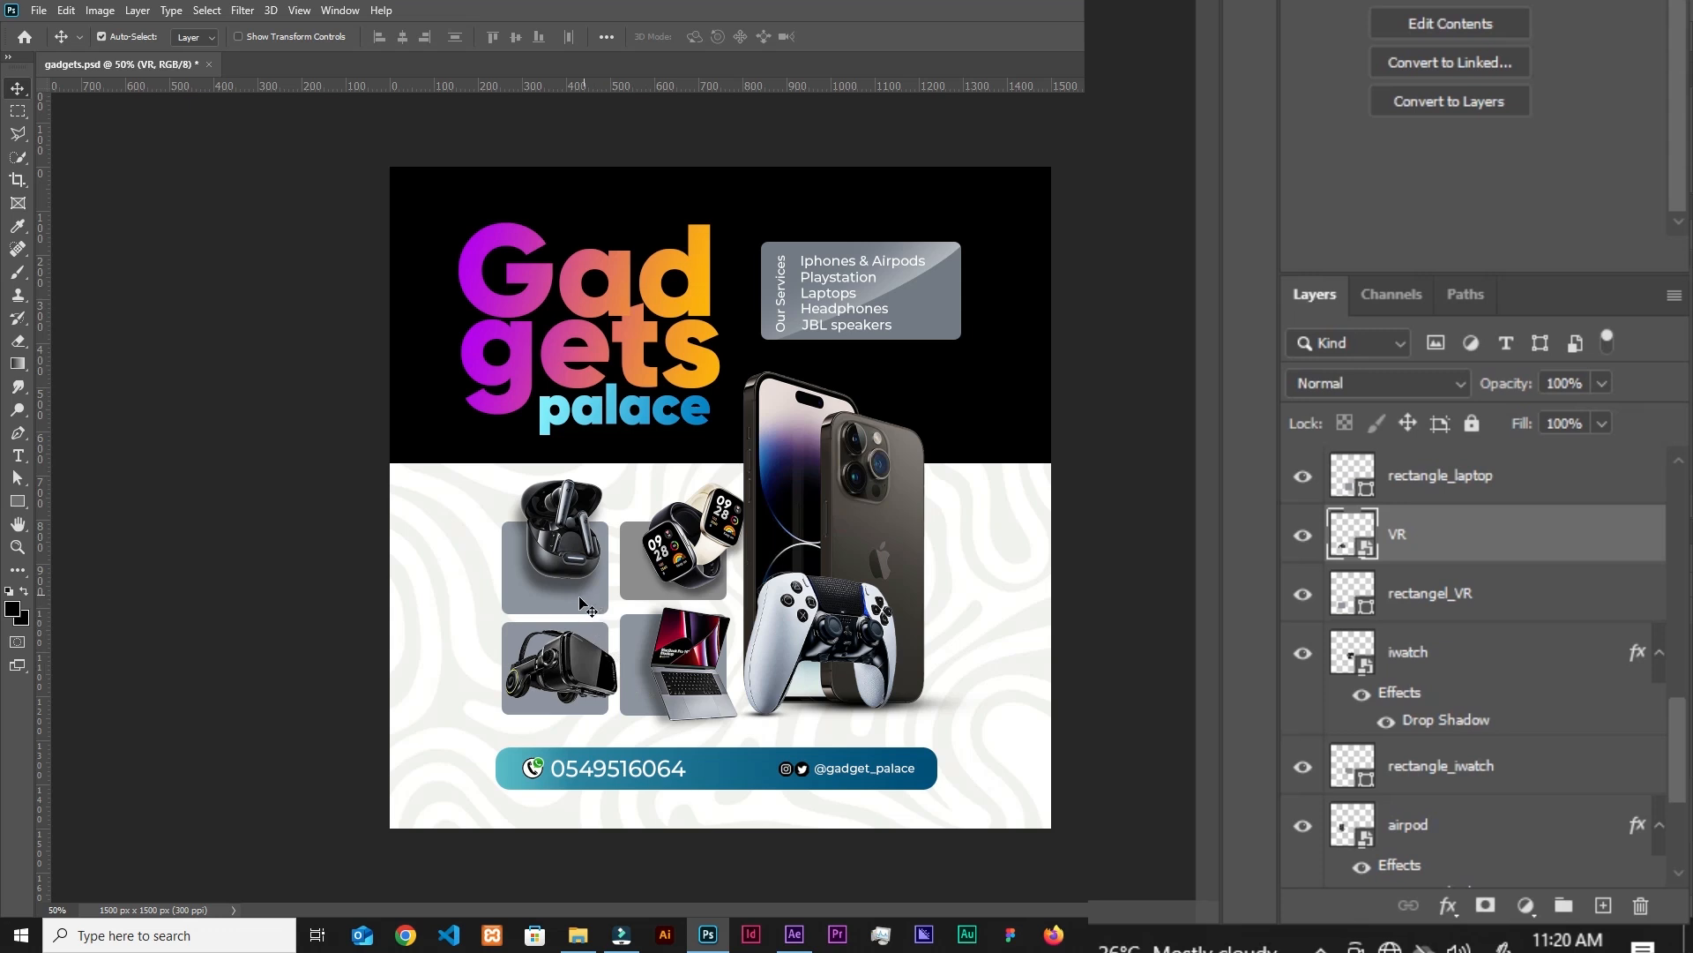
Try moving the airpod image and its rectangle_pod background independently, and undo the moves.
left_click_drag(526, 607, 527, 601)
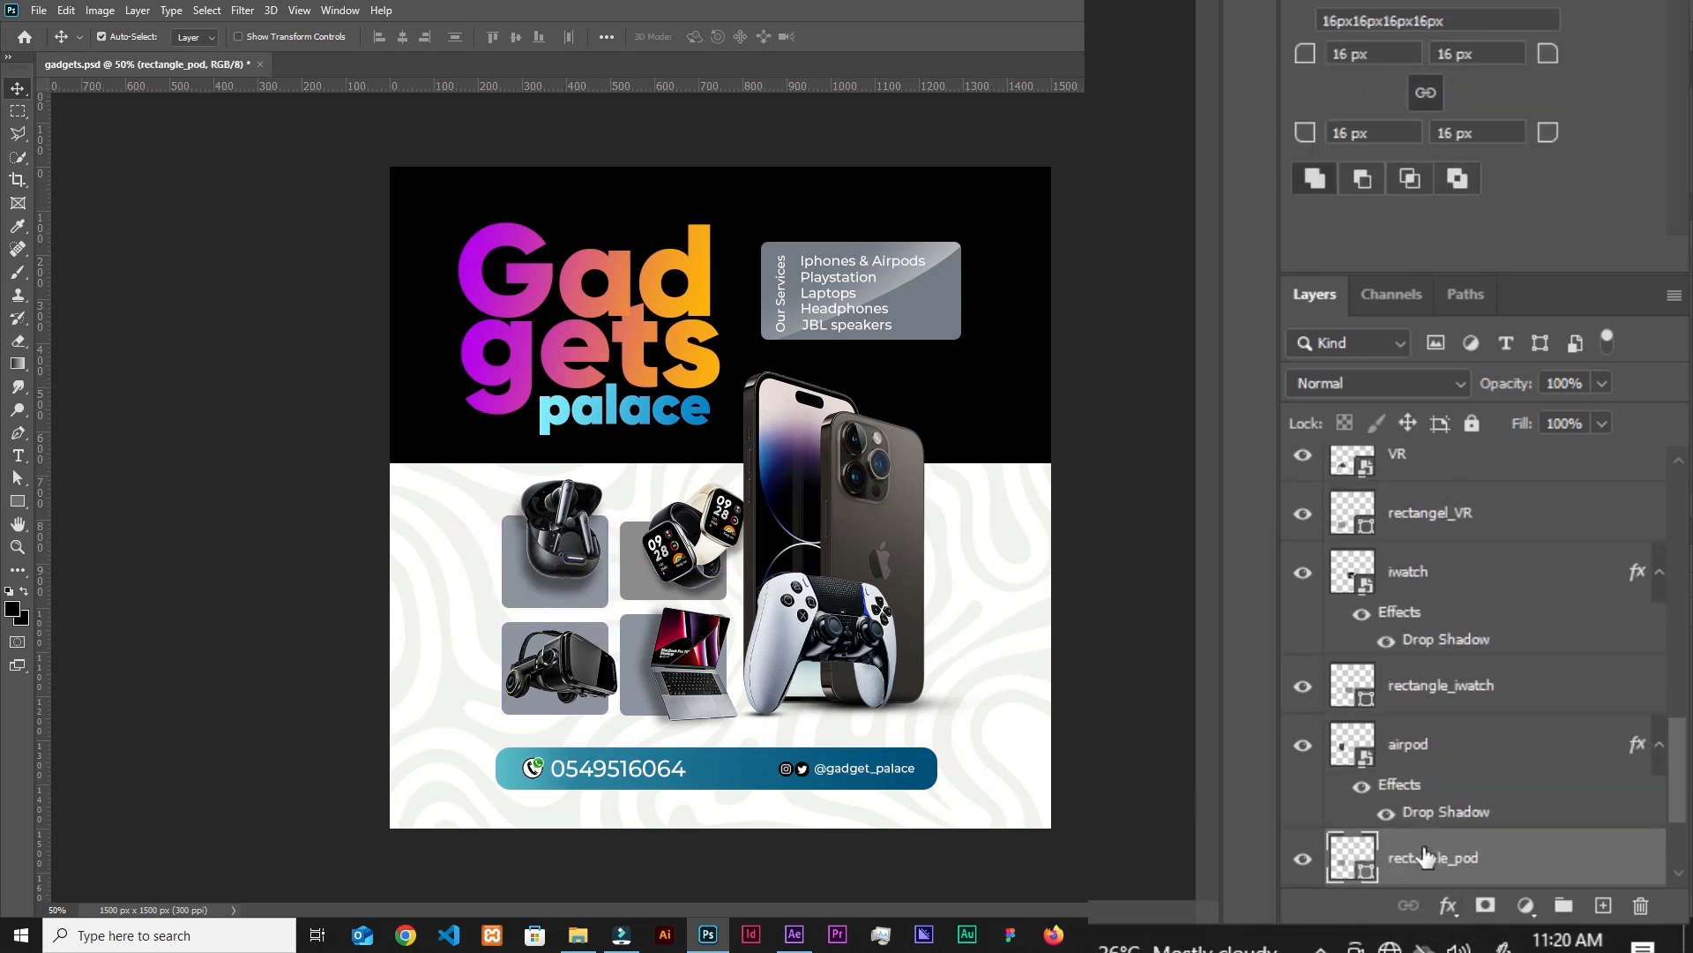
left_click_drag(1425, 869, 1477, 873)
key("ctrl+z")
key("ctrl+z")
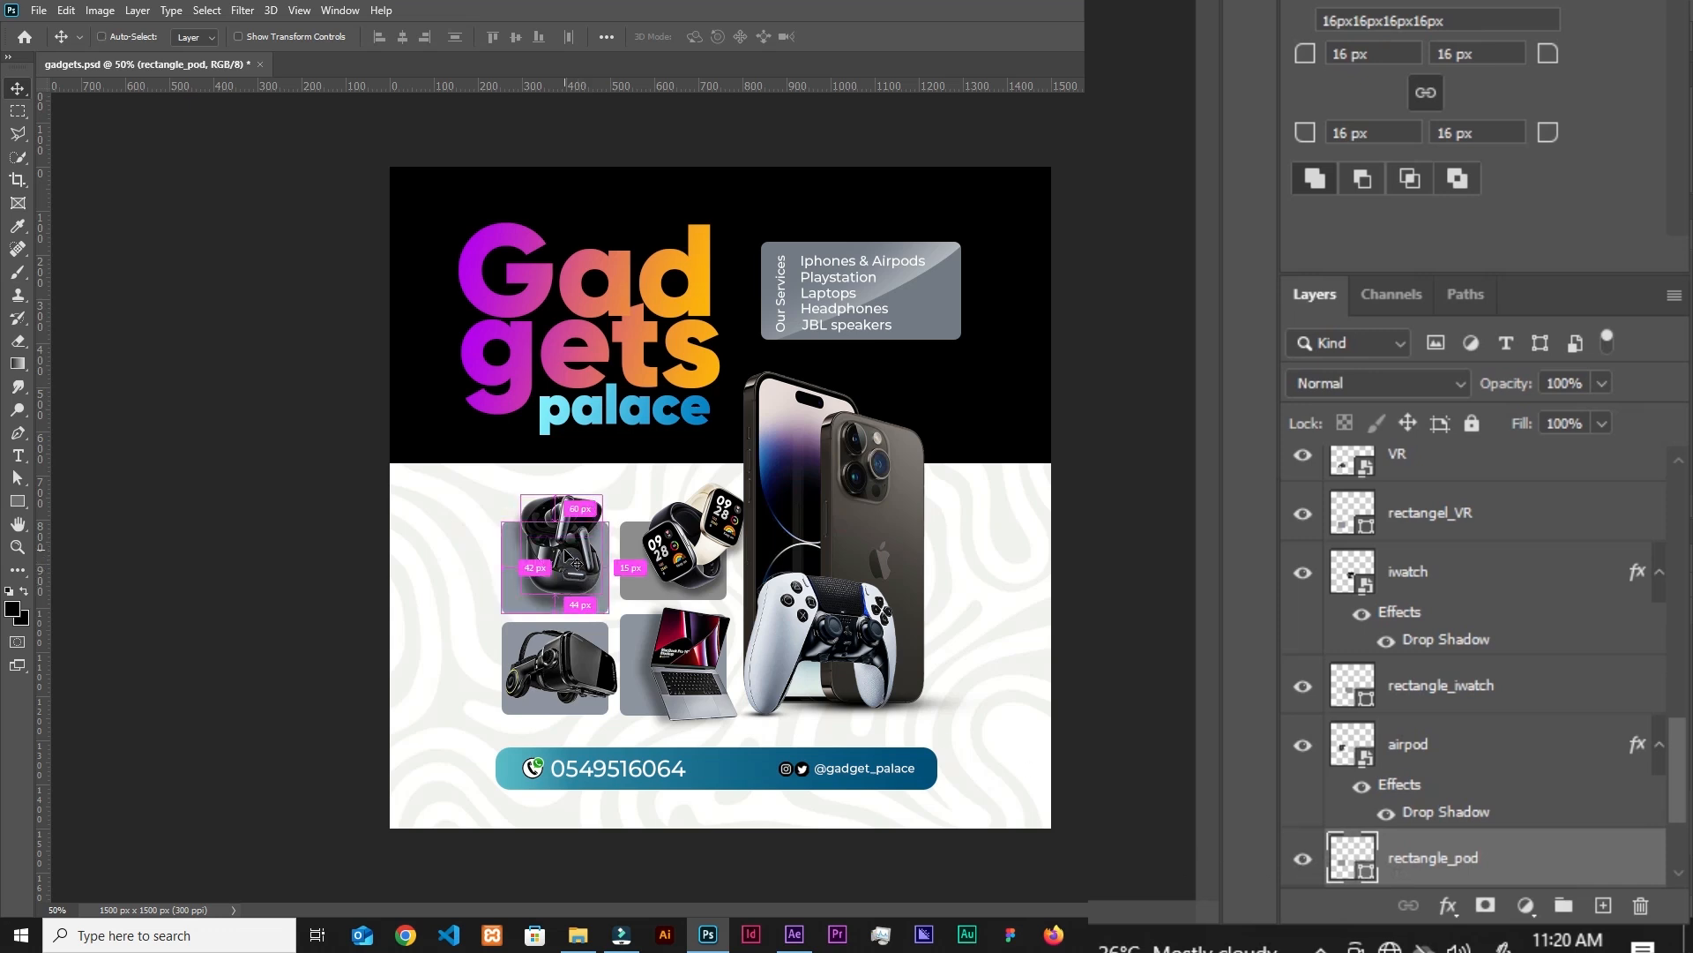
left_click_drag(561, 548, 581, 560)
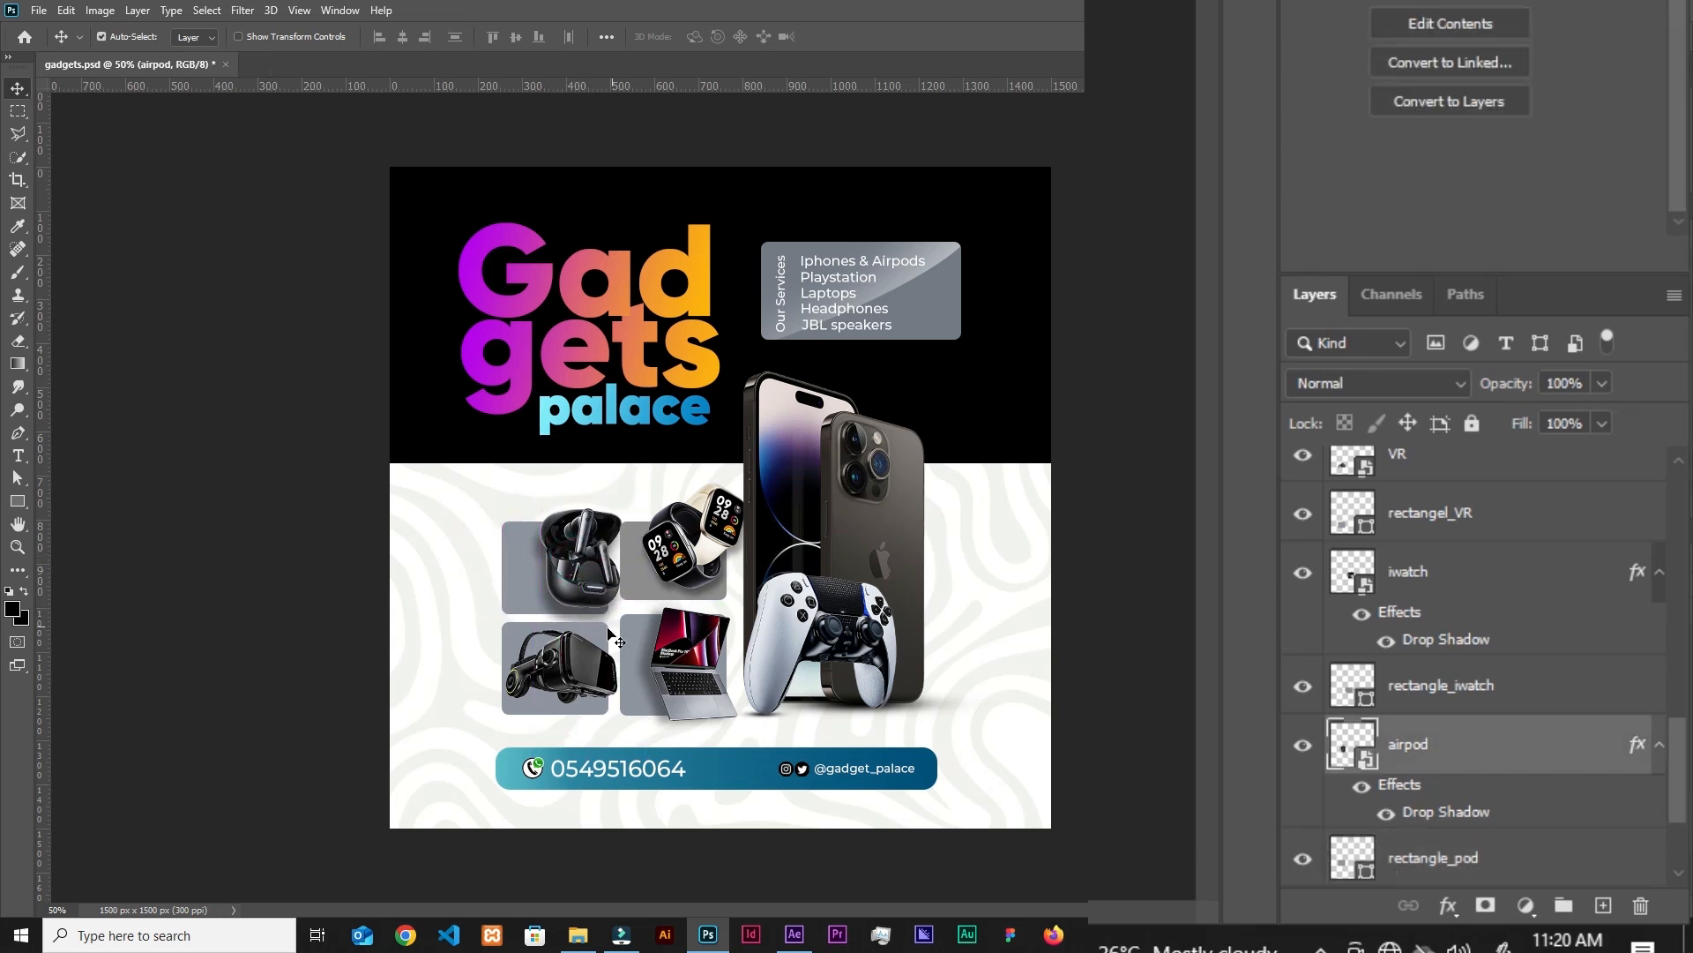
key("ctrl+z")
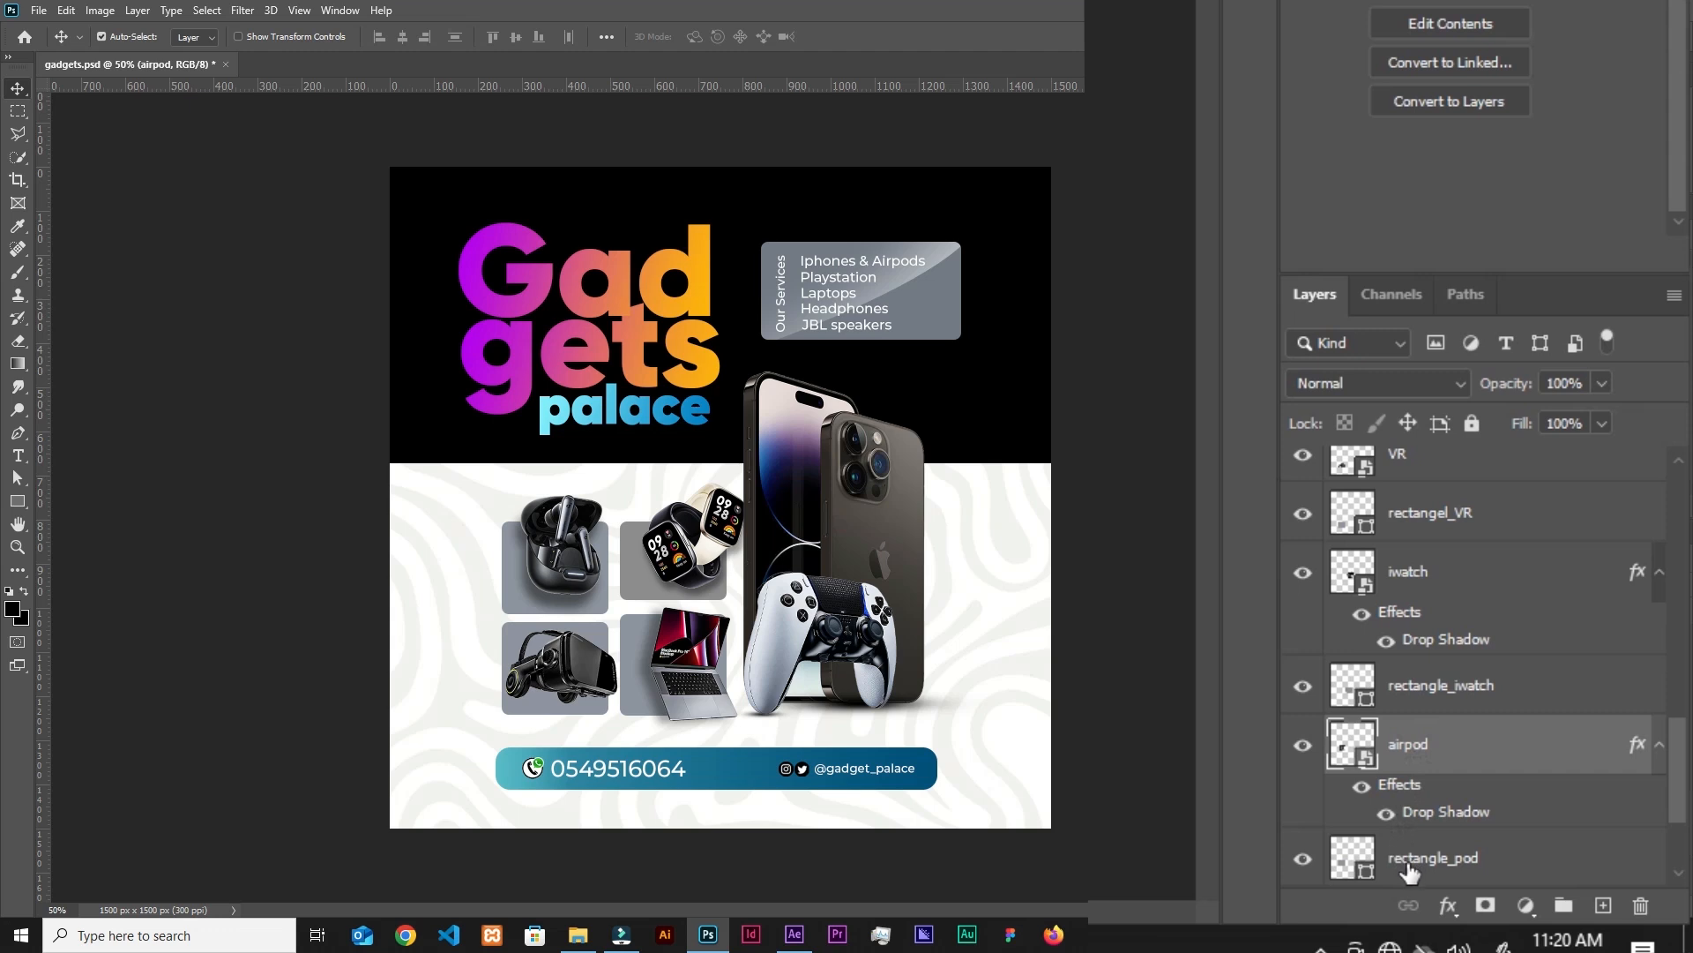
Examine the layer stack, from the iwatch and airpod layers to the title texts and the contents of the services group.
left_click(1420, 582)
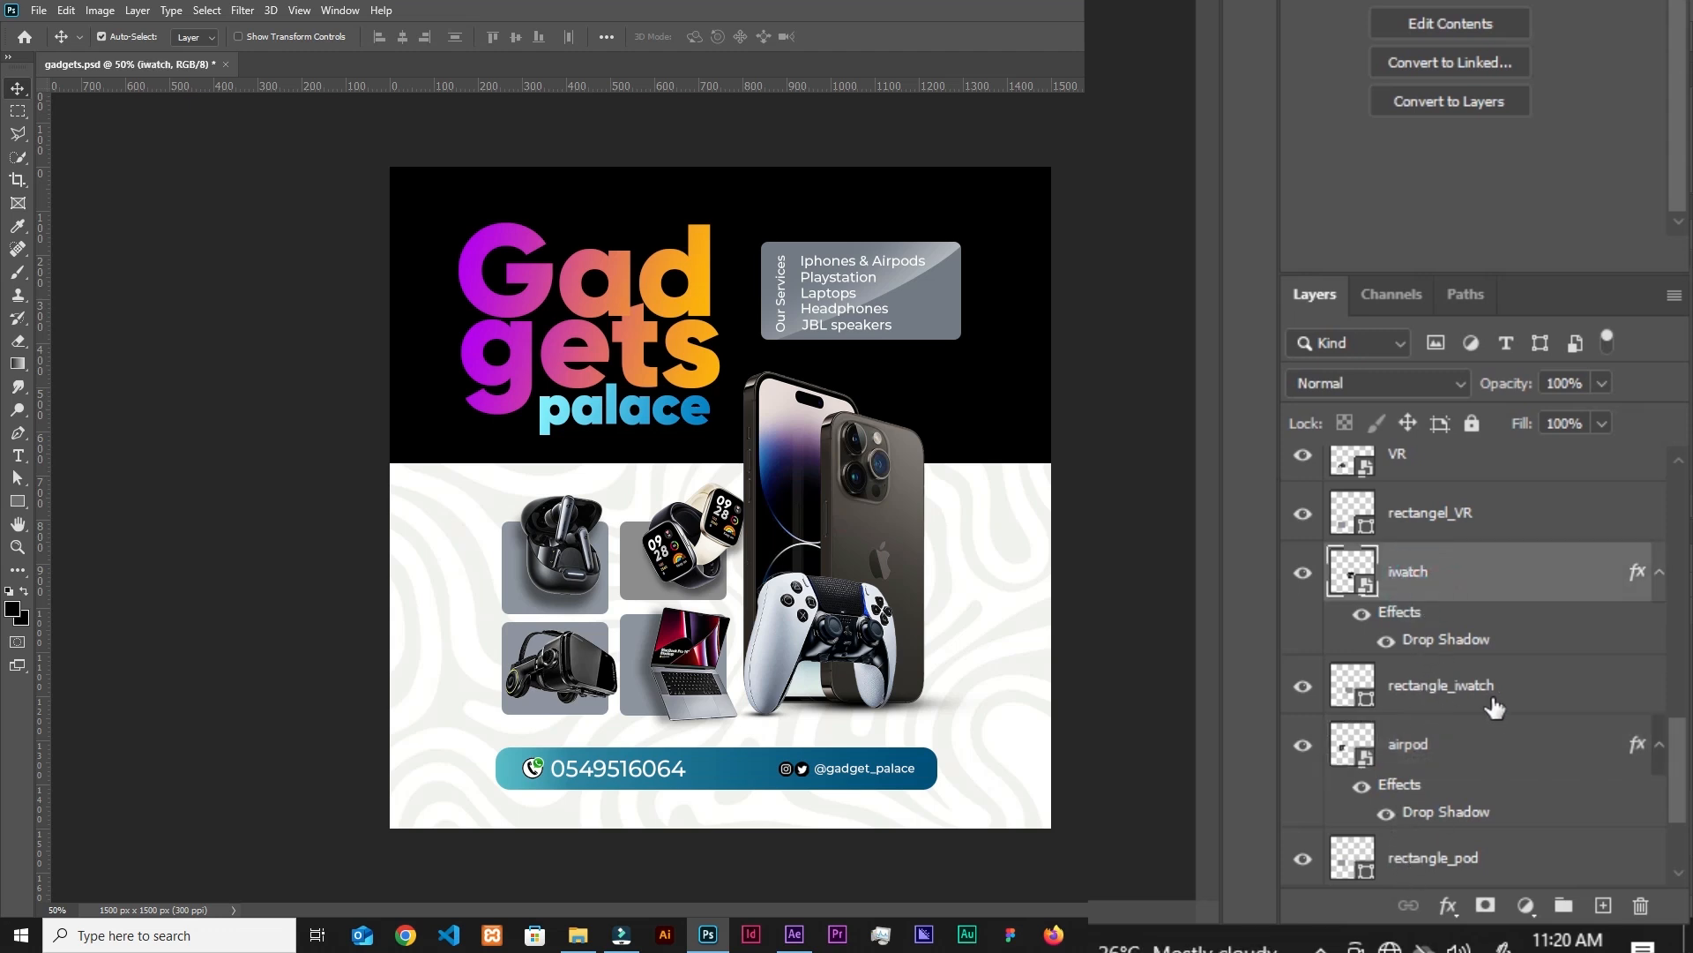
left_click(851, 269)
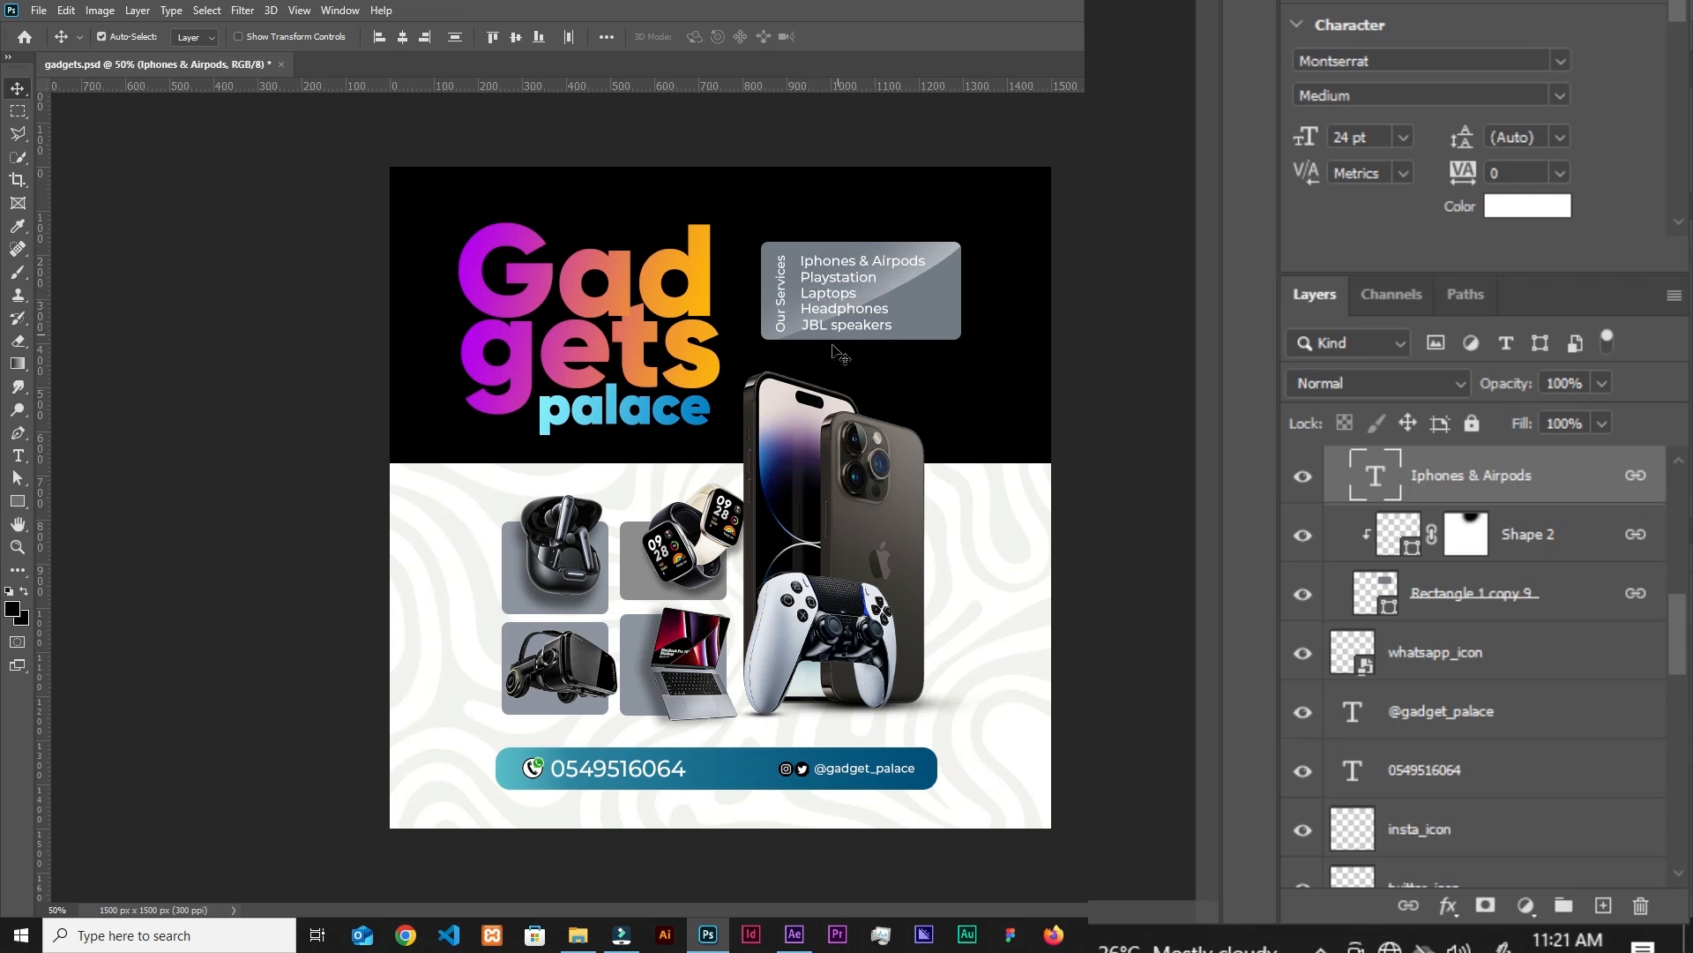
left_click_drag(1129, 477, 1402, 551)
left_click_drag(1679, 649, 1690, 509)
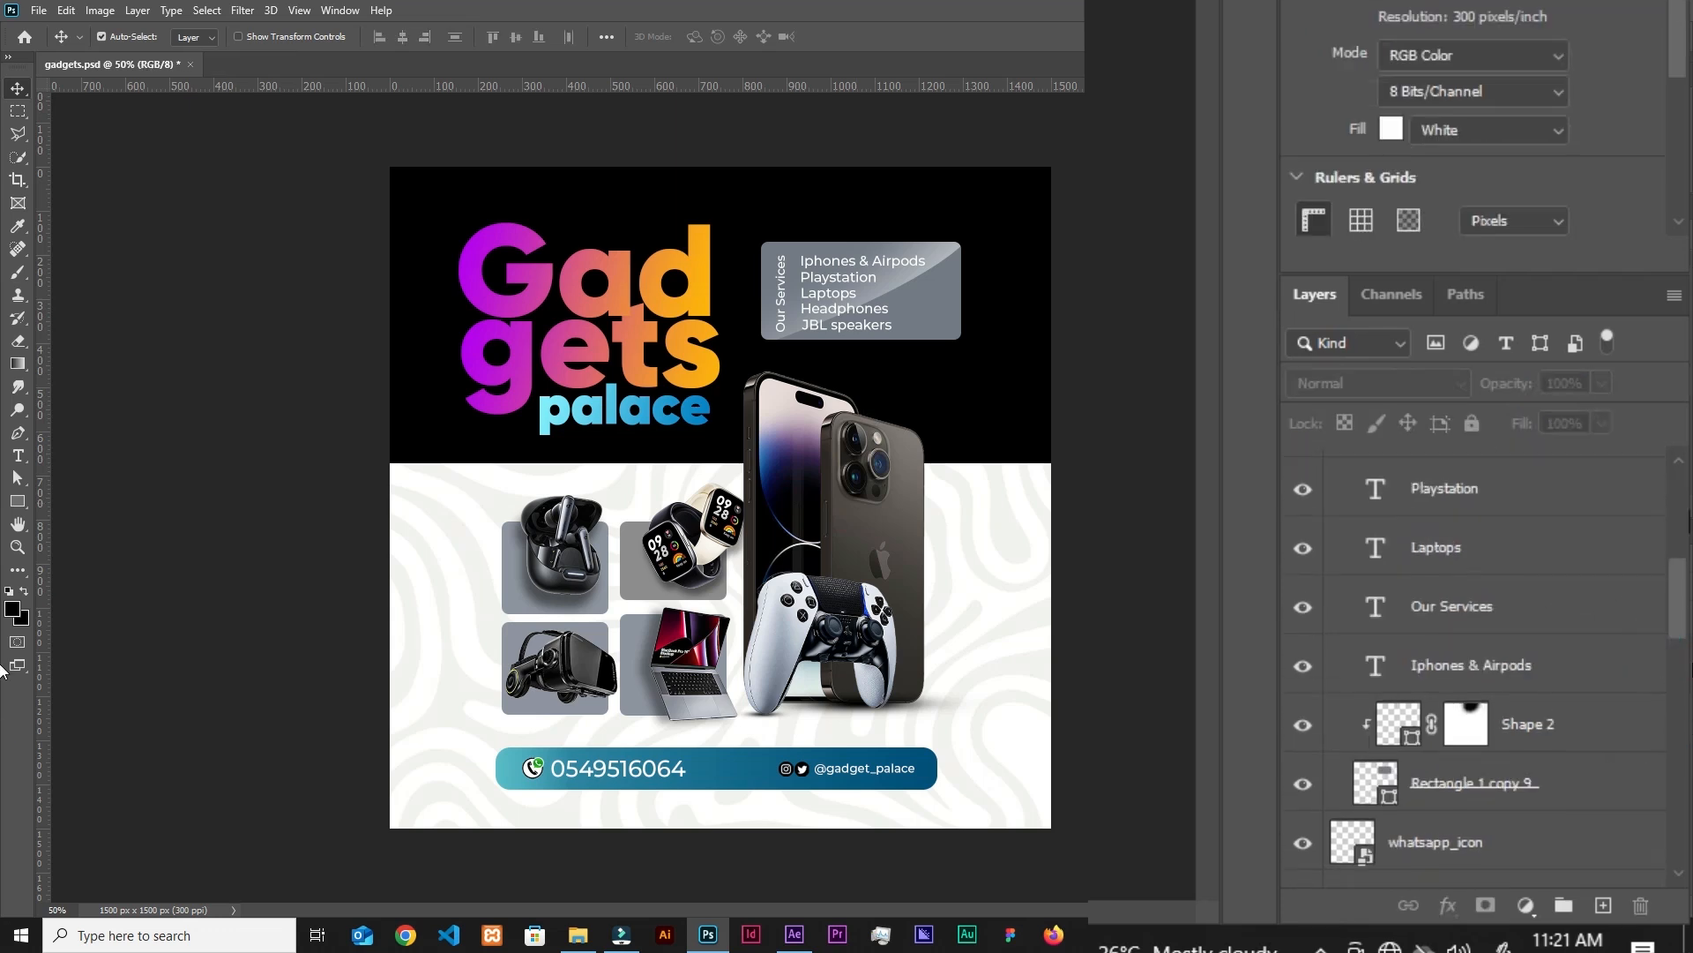
left_click_drag(1674, 586, 1662, 512)
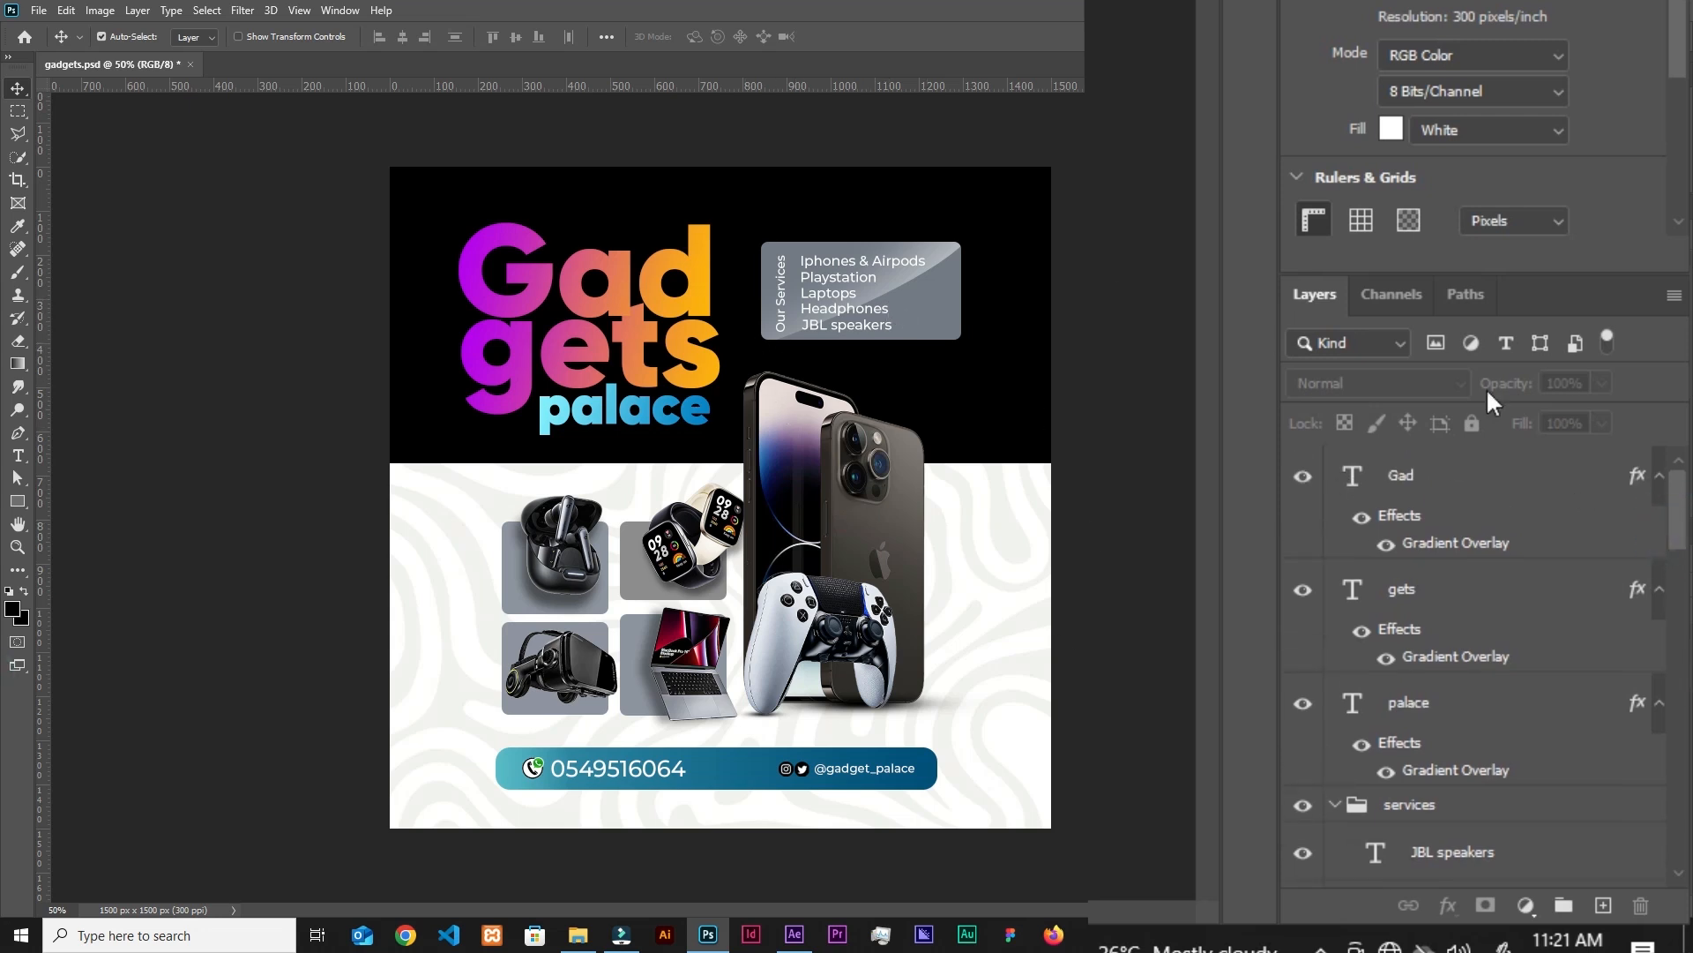
left_click(1674, 510)
left_click_drag(1676, 532, 1659, 648)
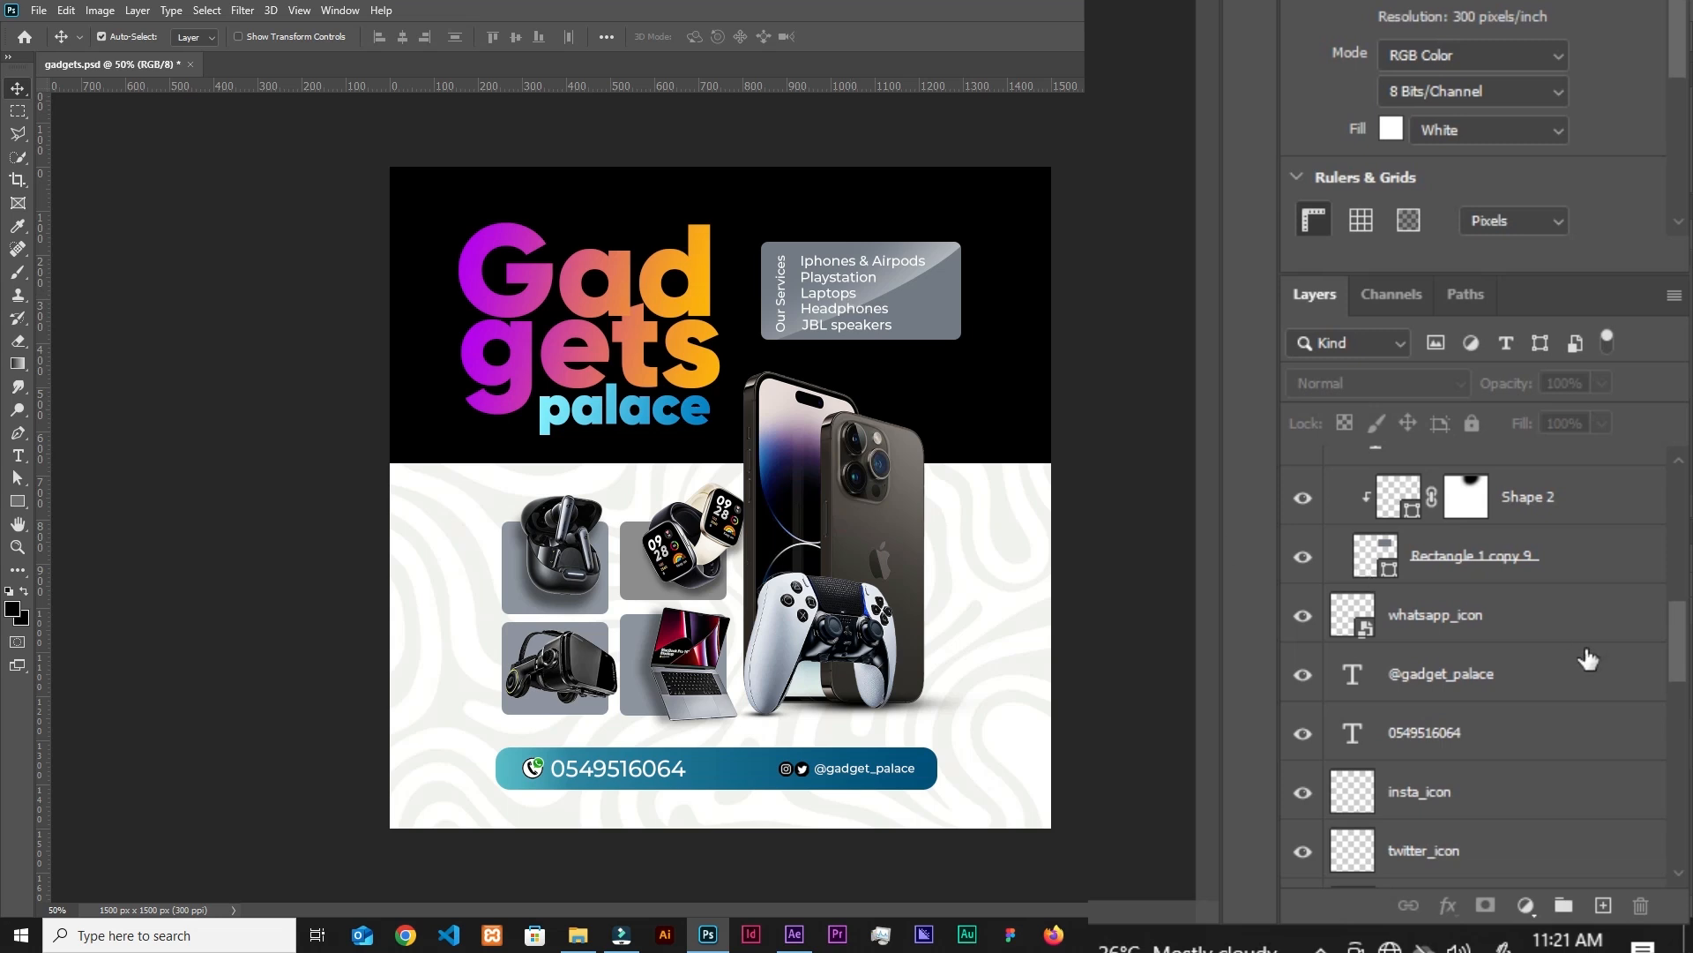
left_click_drag(1663, 642, 1661, 533)
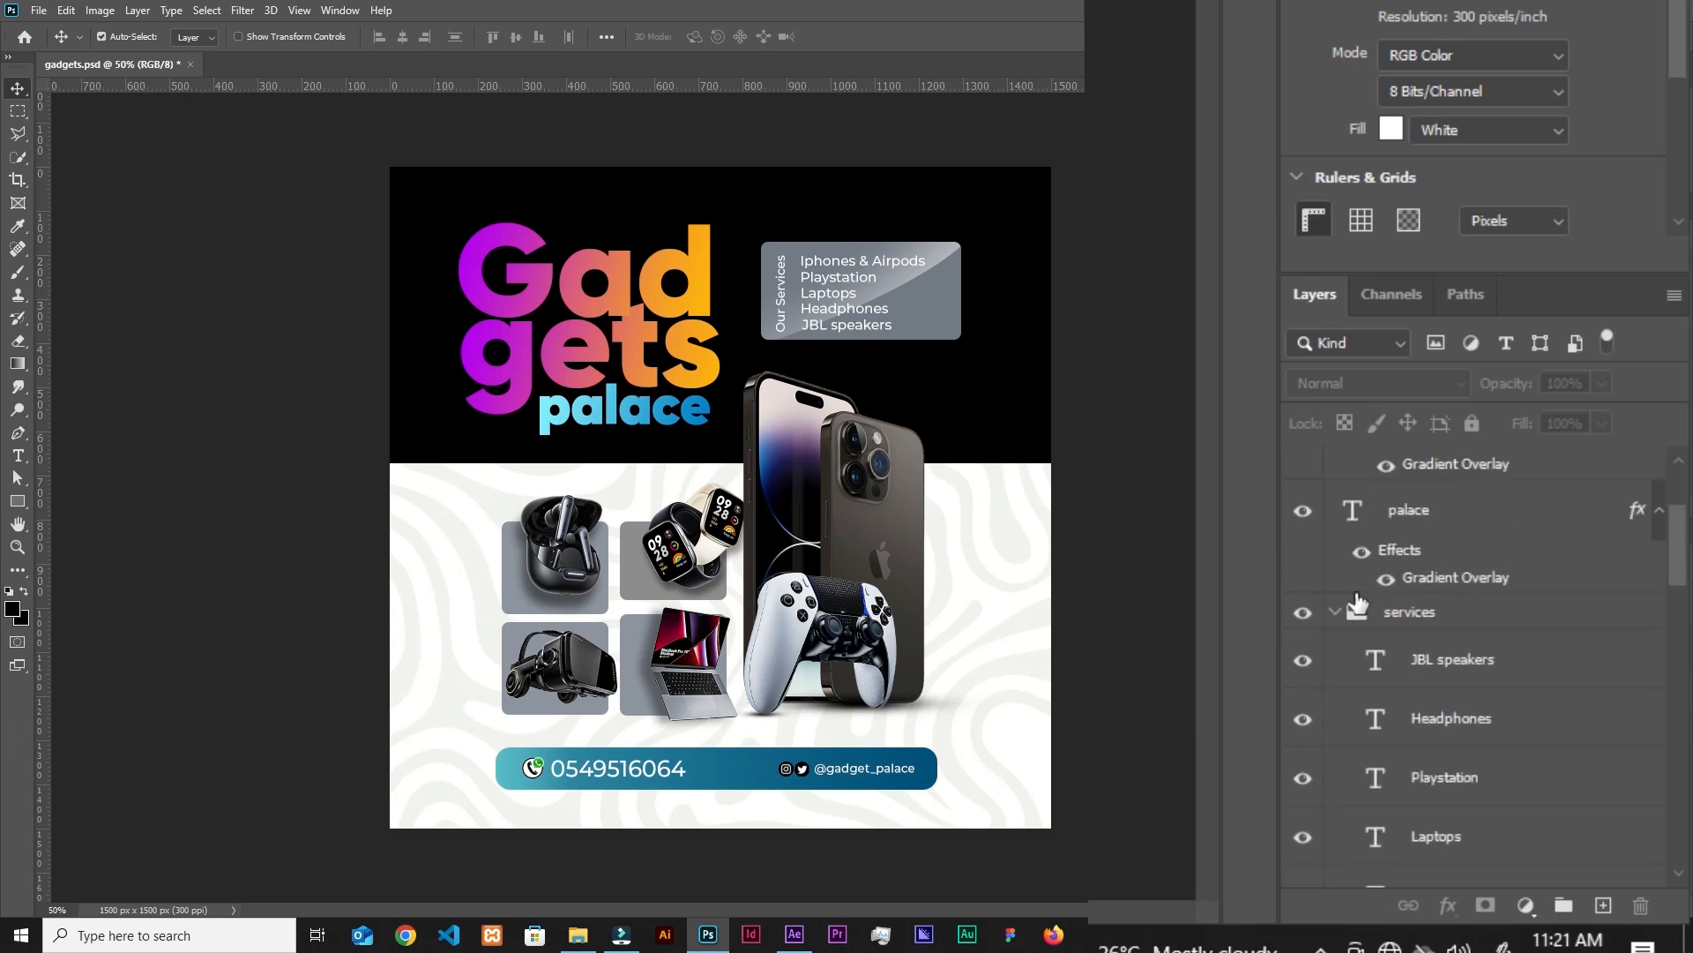
Collapse the services group and toggle its visibility off and on to check what it contains.
left_click(1334, 612)
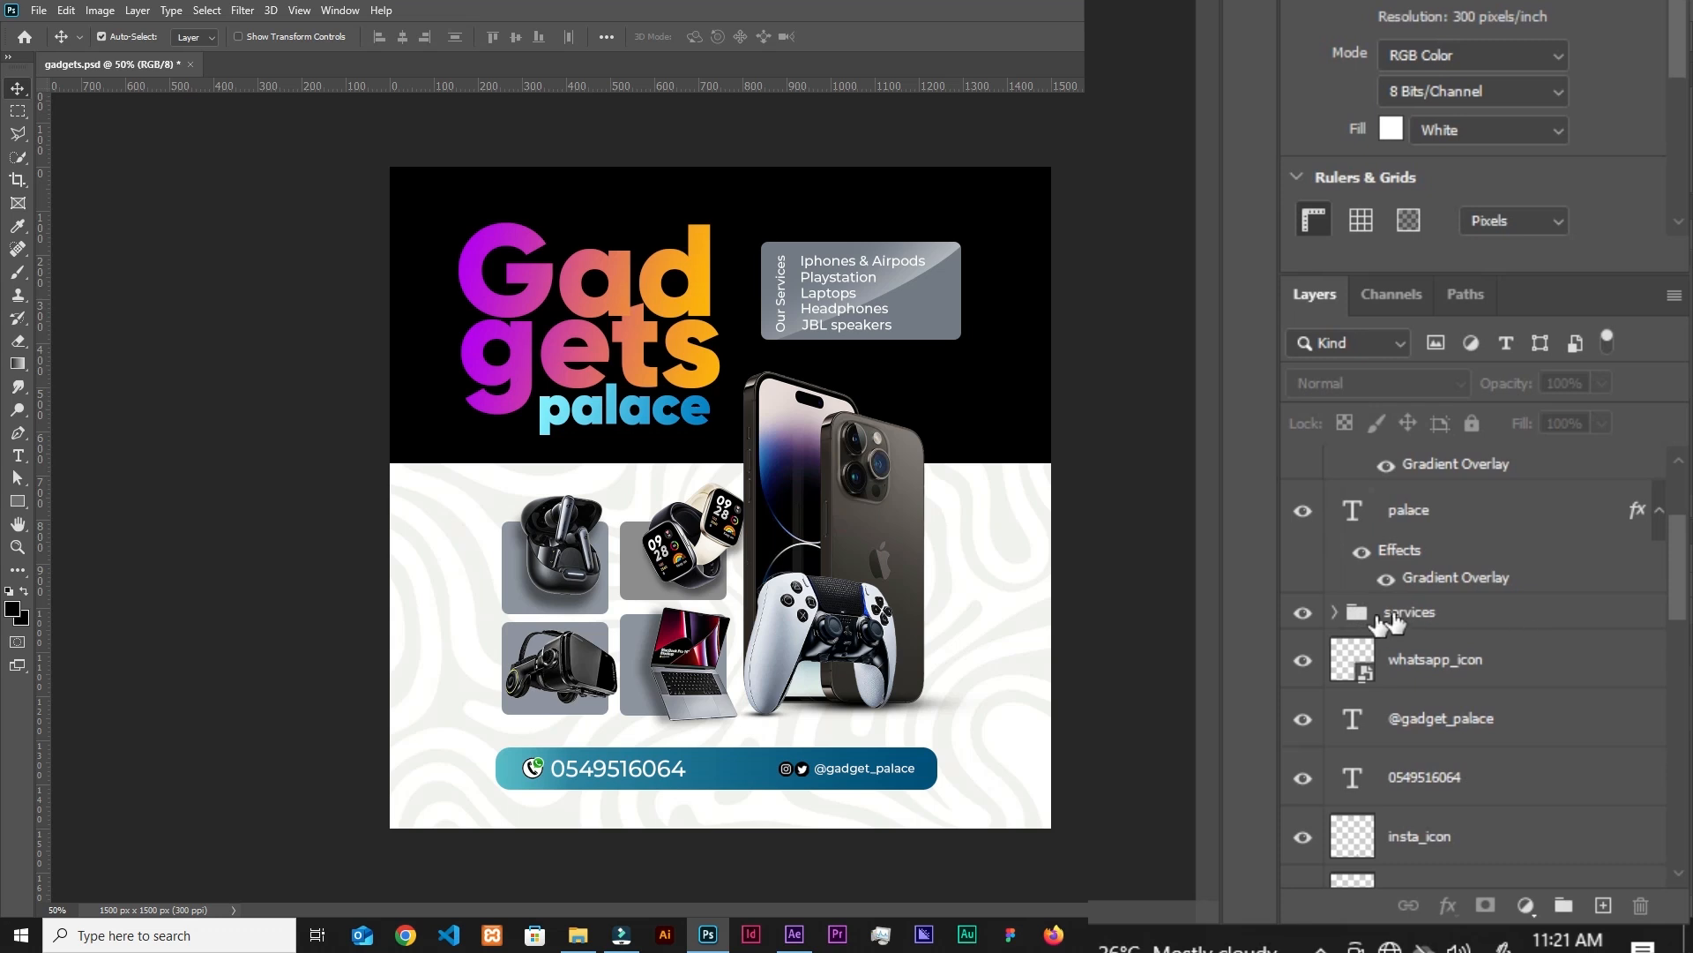
left_click(1305, 613)
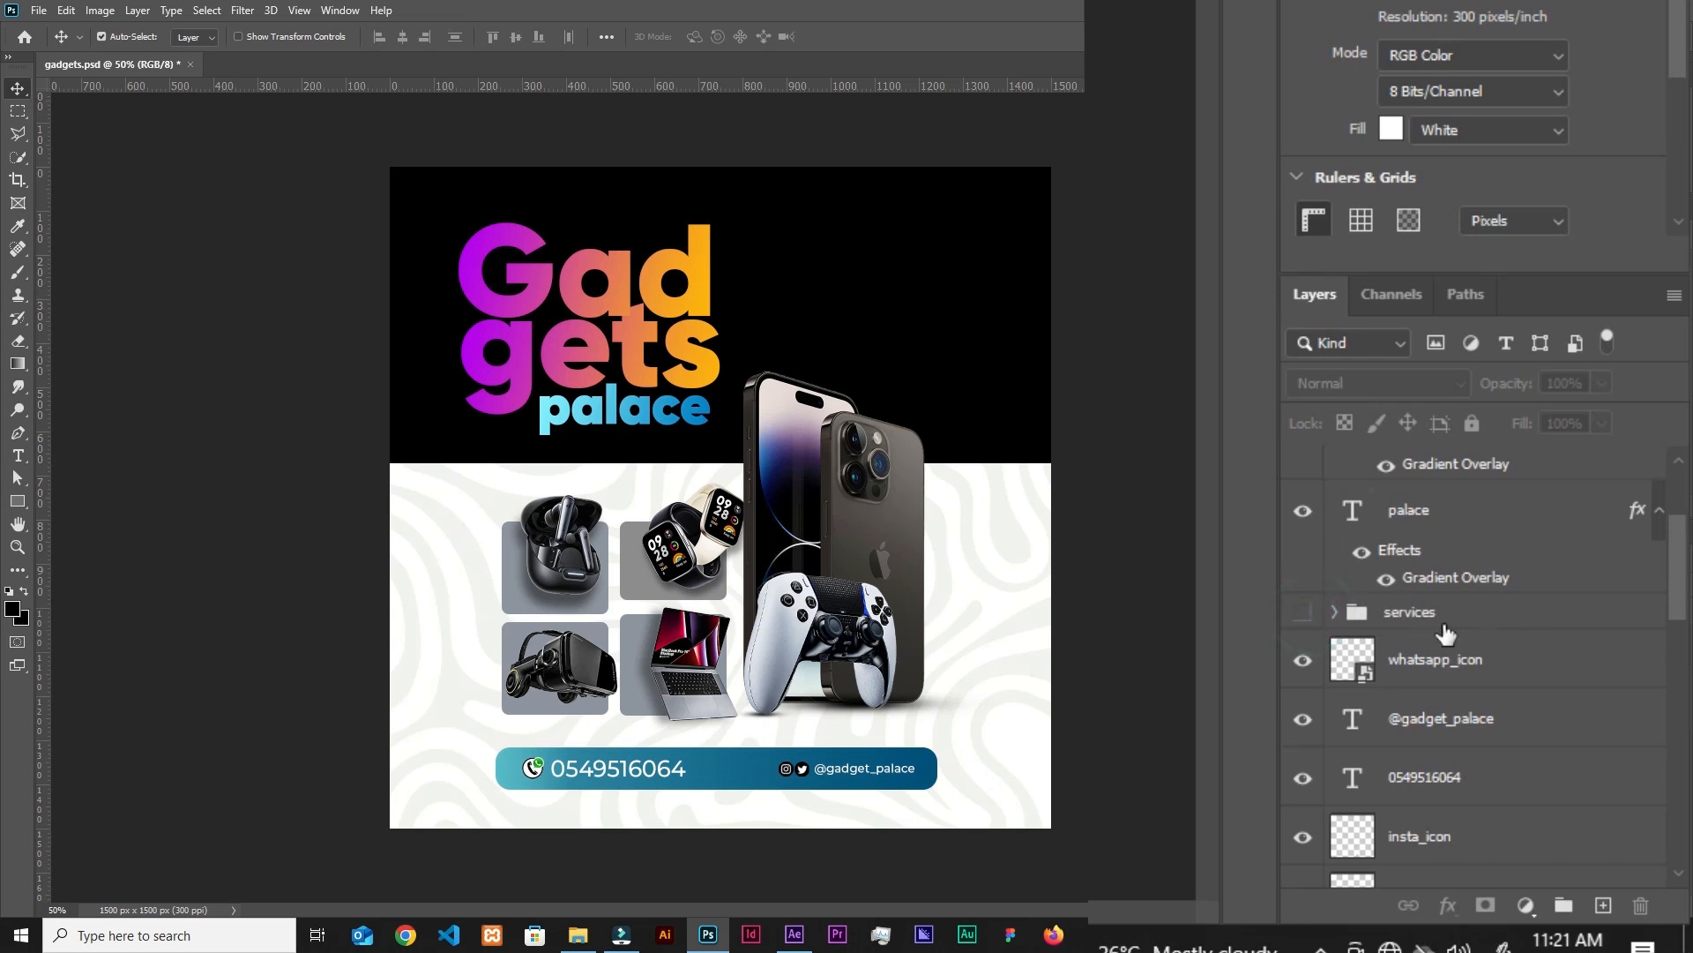
left_click(1302, 615)
left_click(1335, 612)
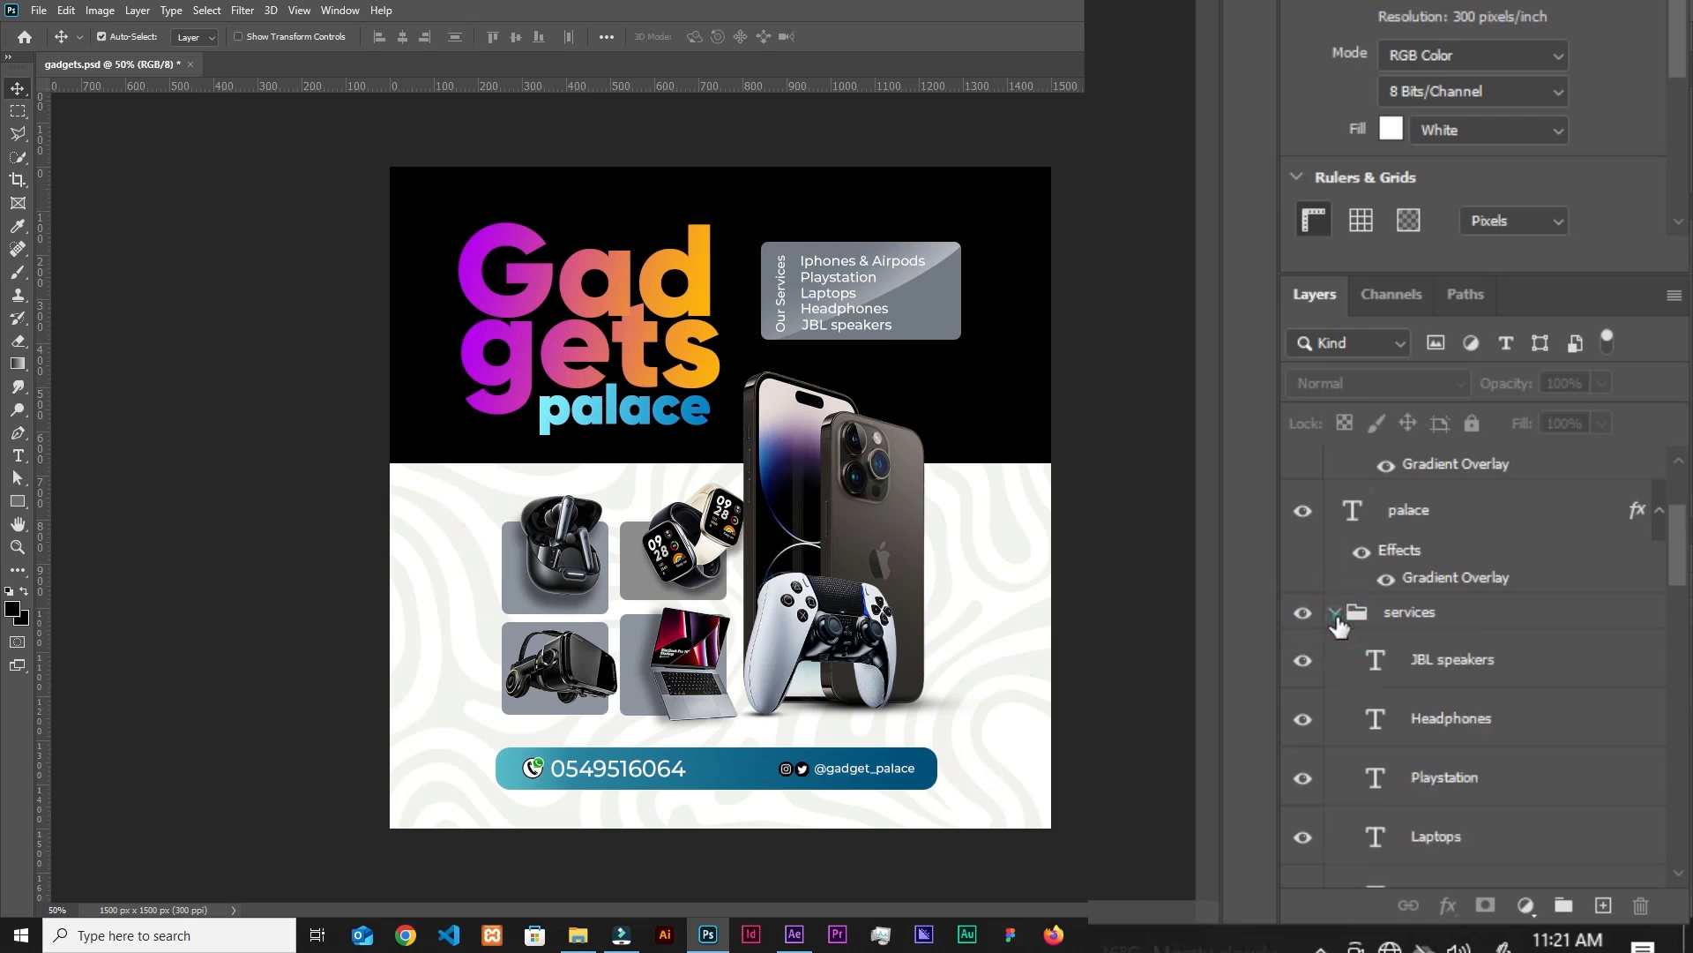
left_click(1335, 615)
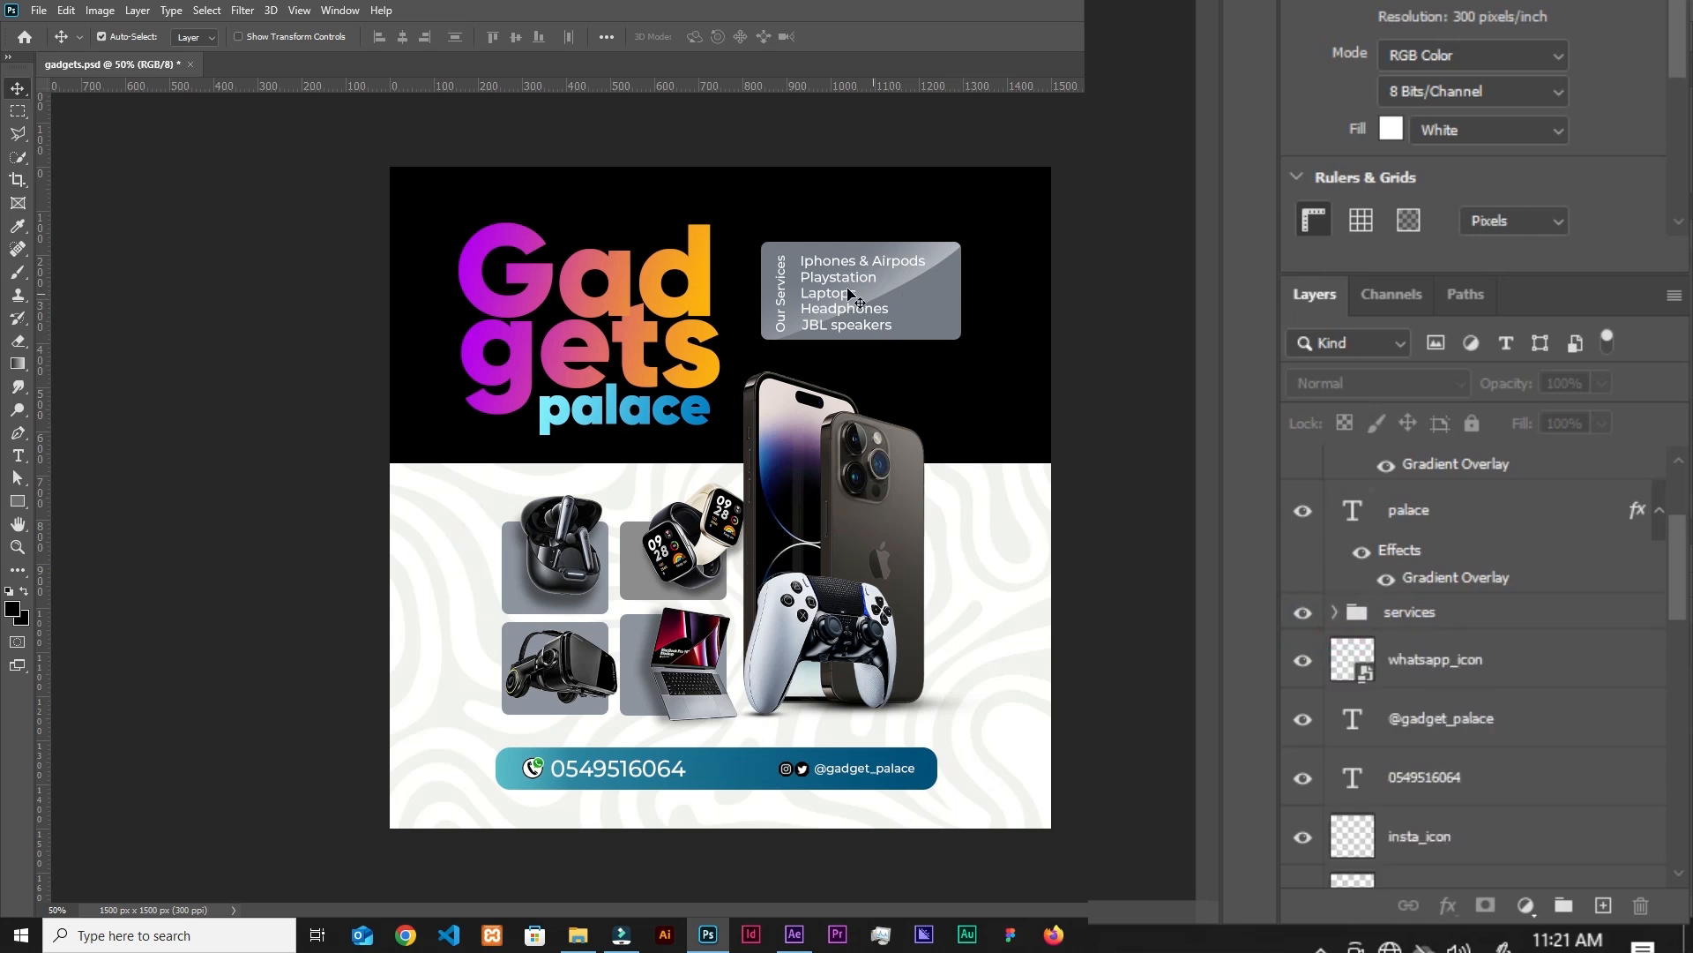
Merge the services group into a single layer.
left_click(1491, 617)
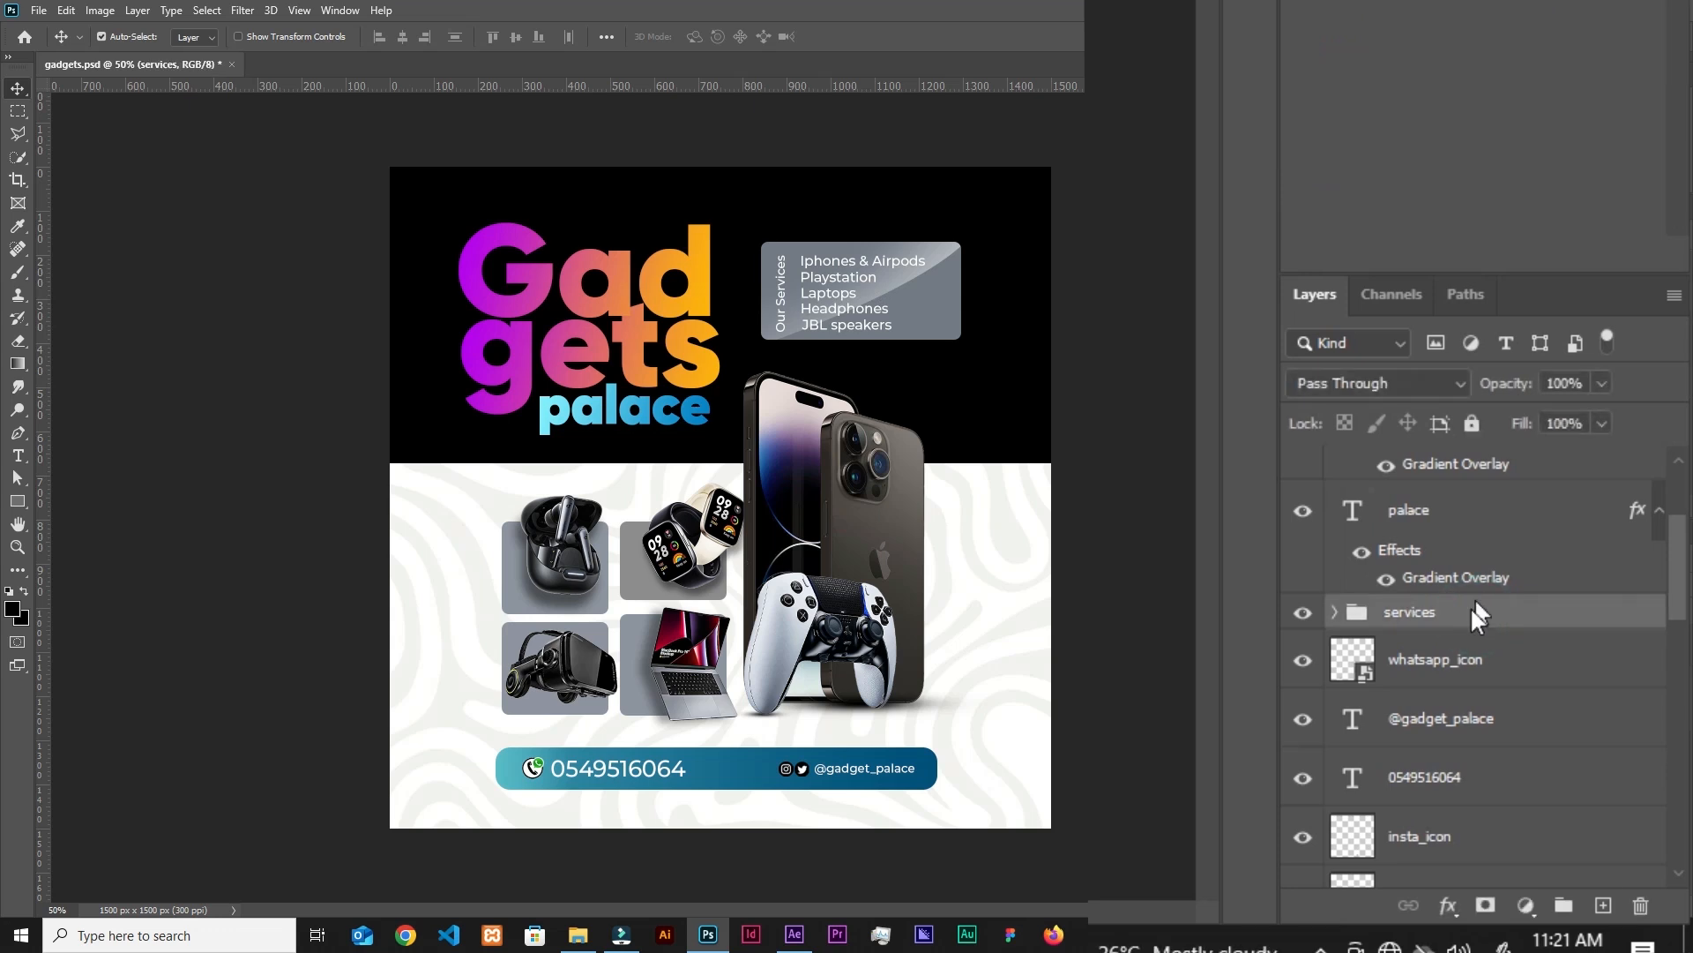
right_click(1470, 606)
left_click(1486, 365)
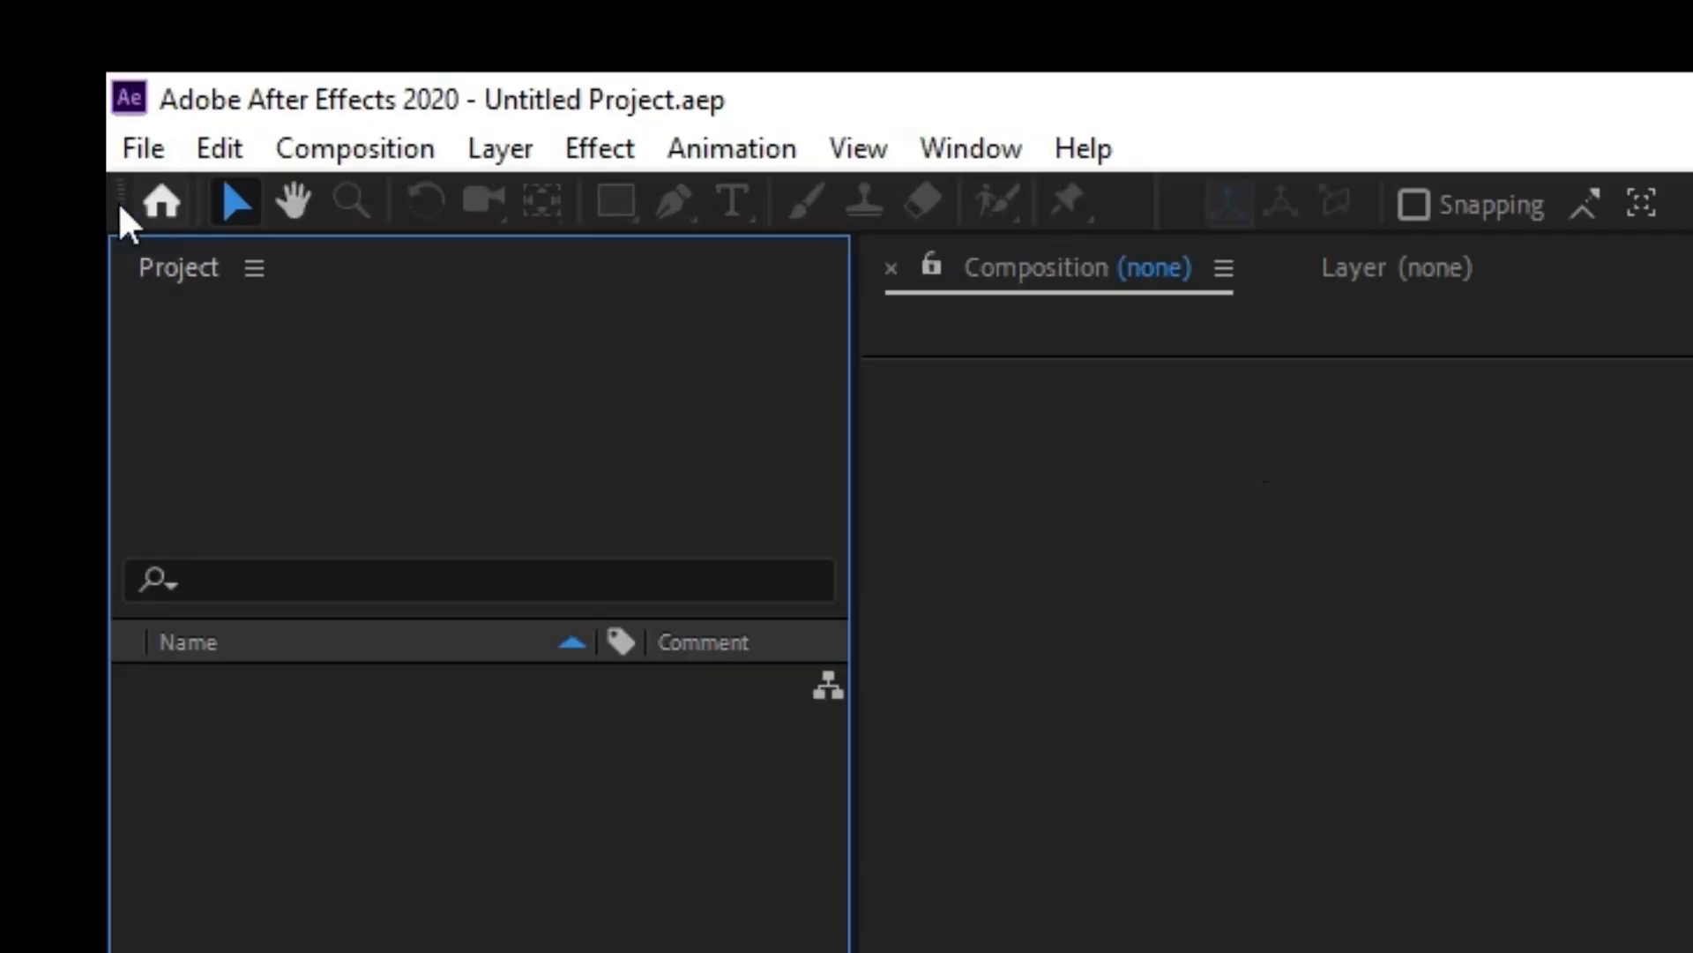
Switch to After Effects and create a new project.
left_click(18, 28)
mouse_move(115, 188)
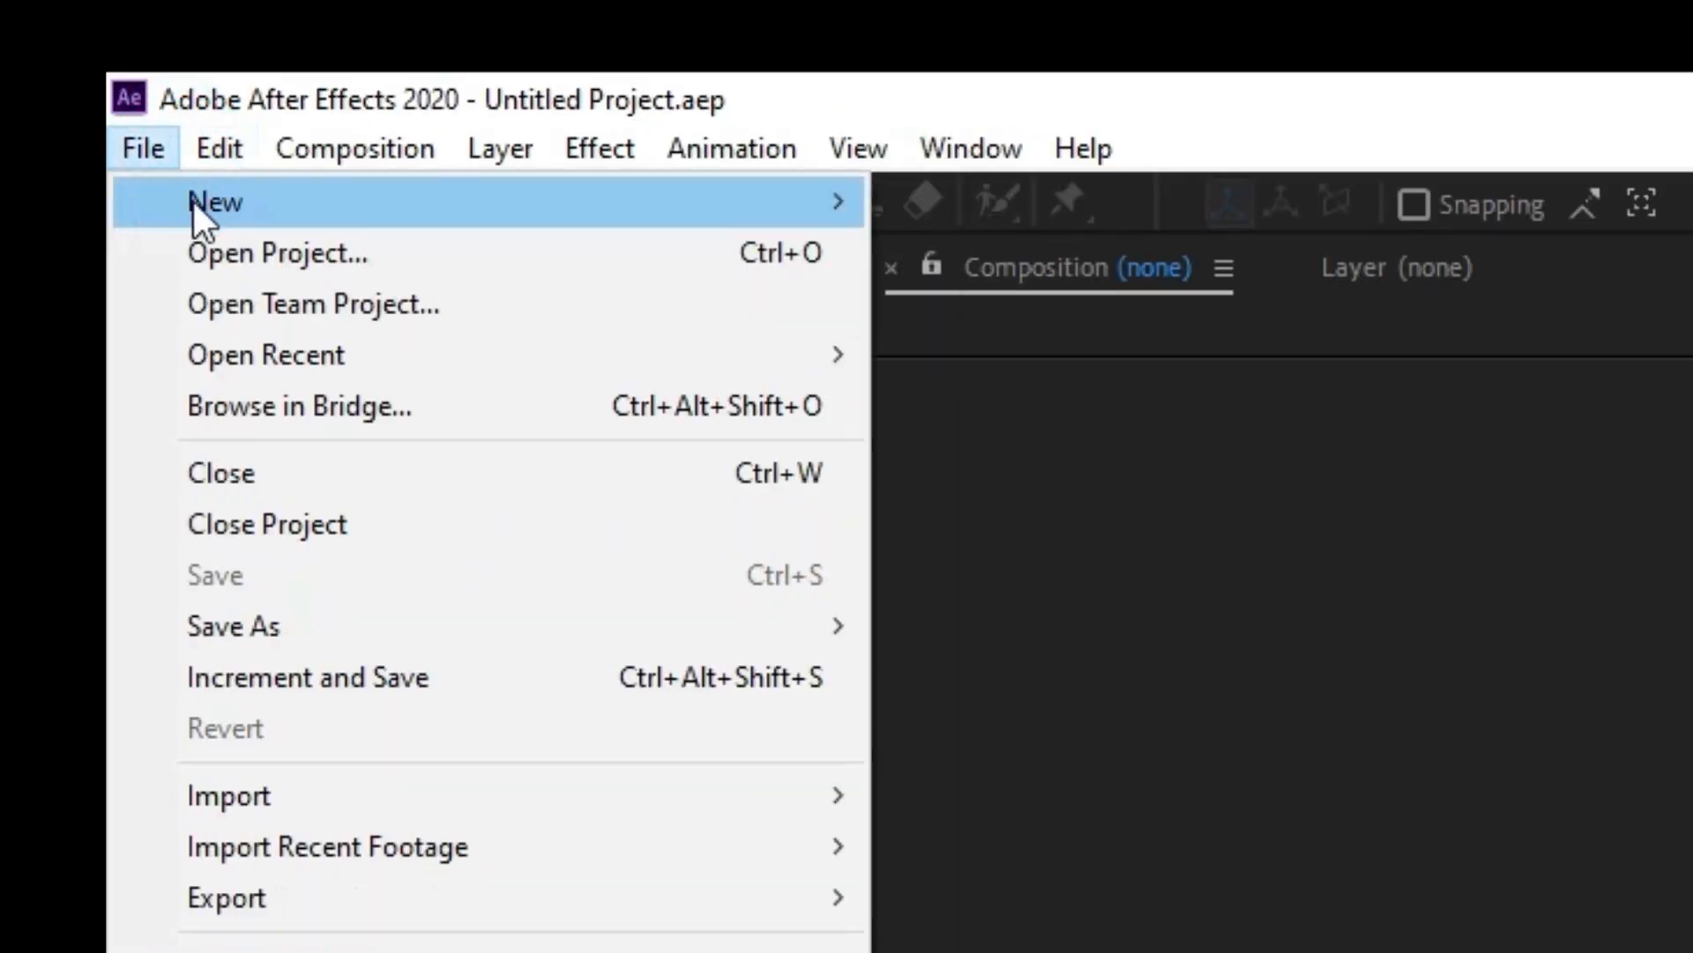
mouse_move(617, 202)
left_click(992, 206)
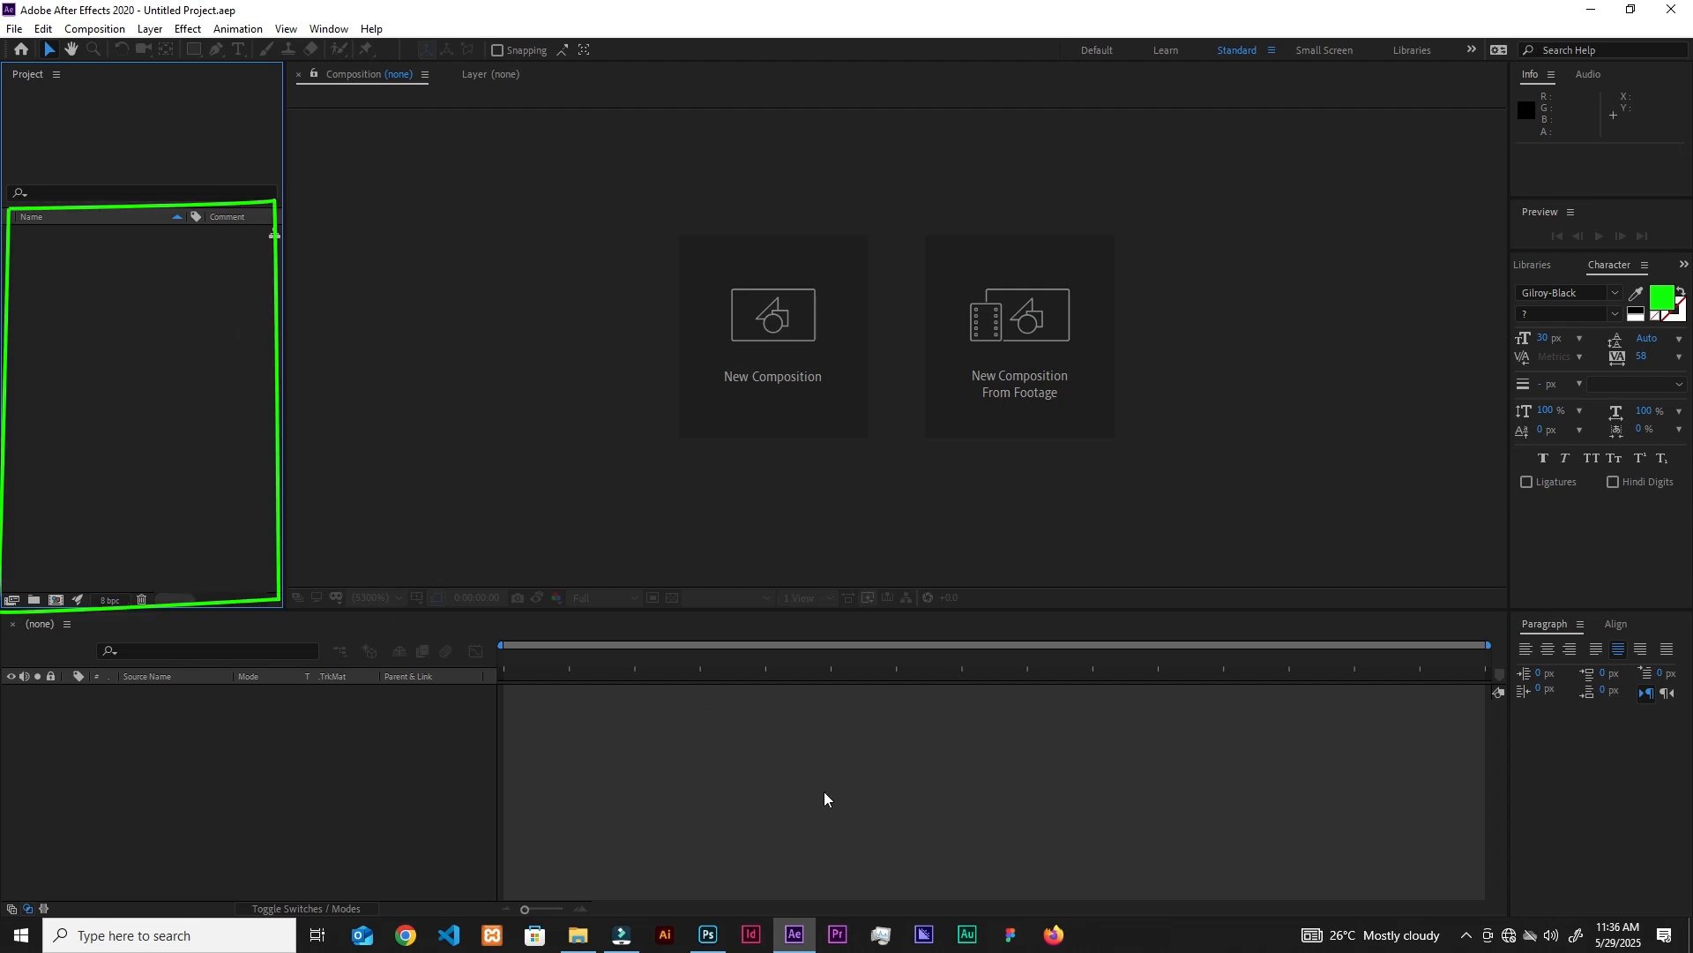
Import the gadgets Photoshop file from the gatgets_animation folder as a Composition with Editable Layer Styles.
left_click(597, 931)
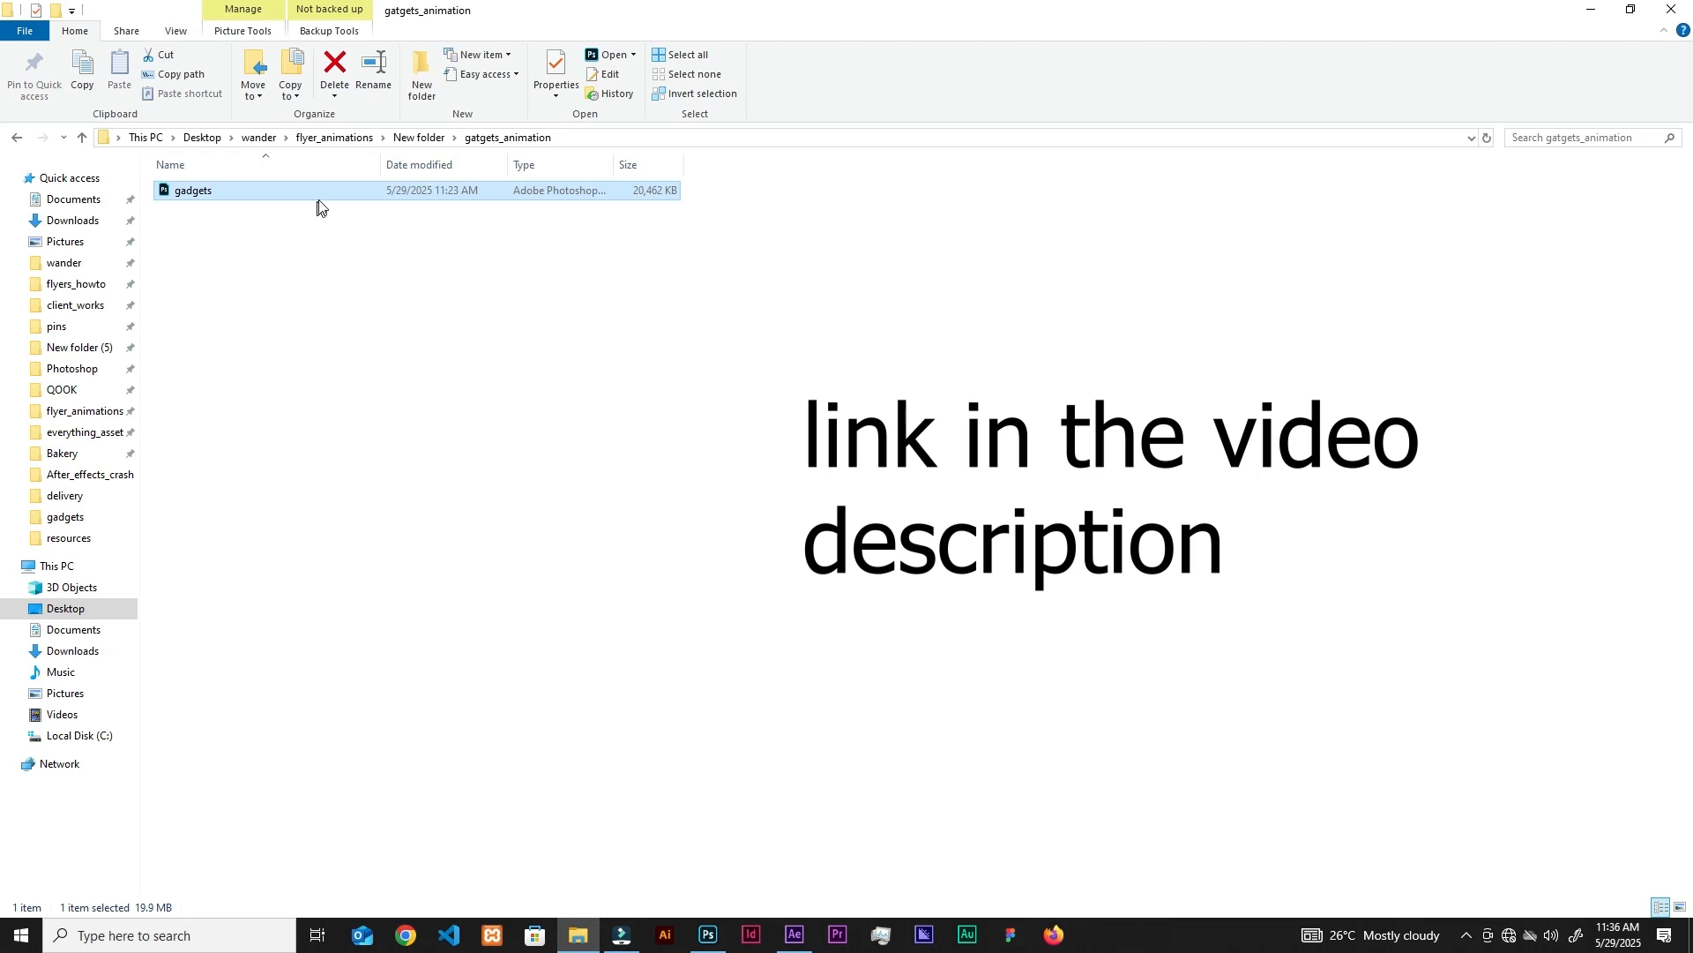
left_click_drag(338, 201, 287, 623)
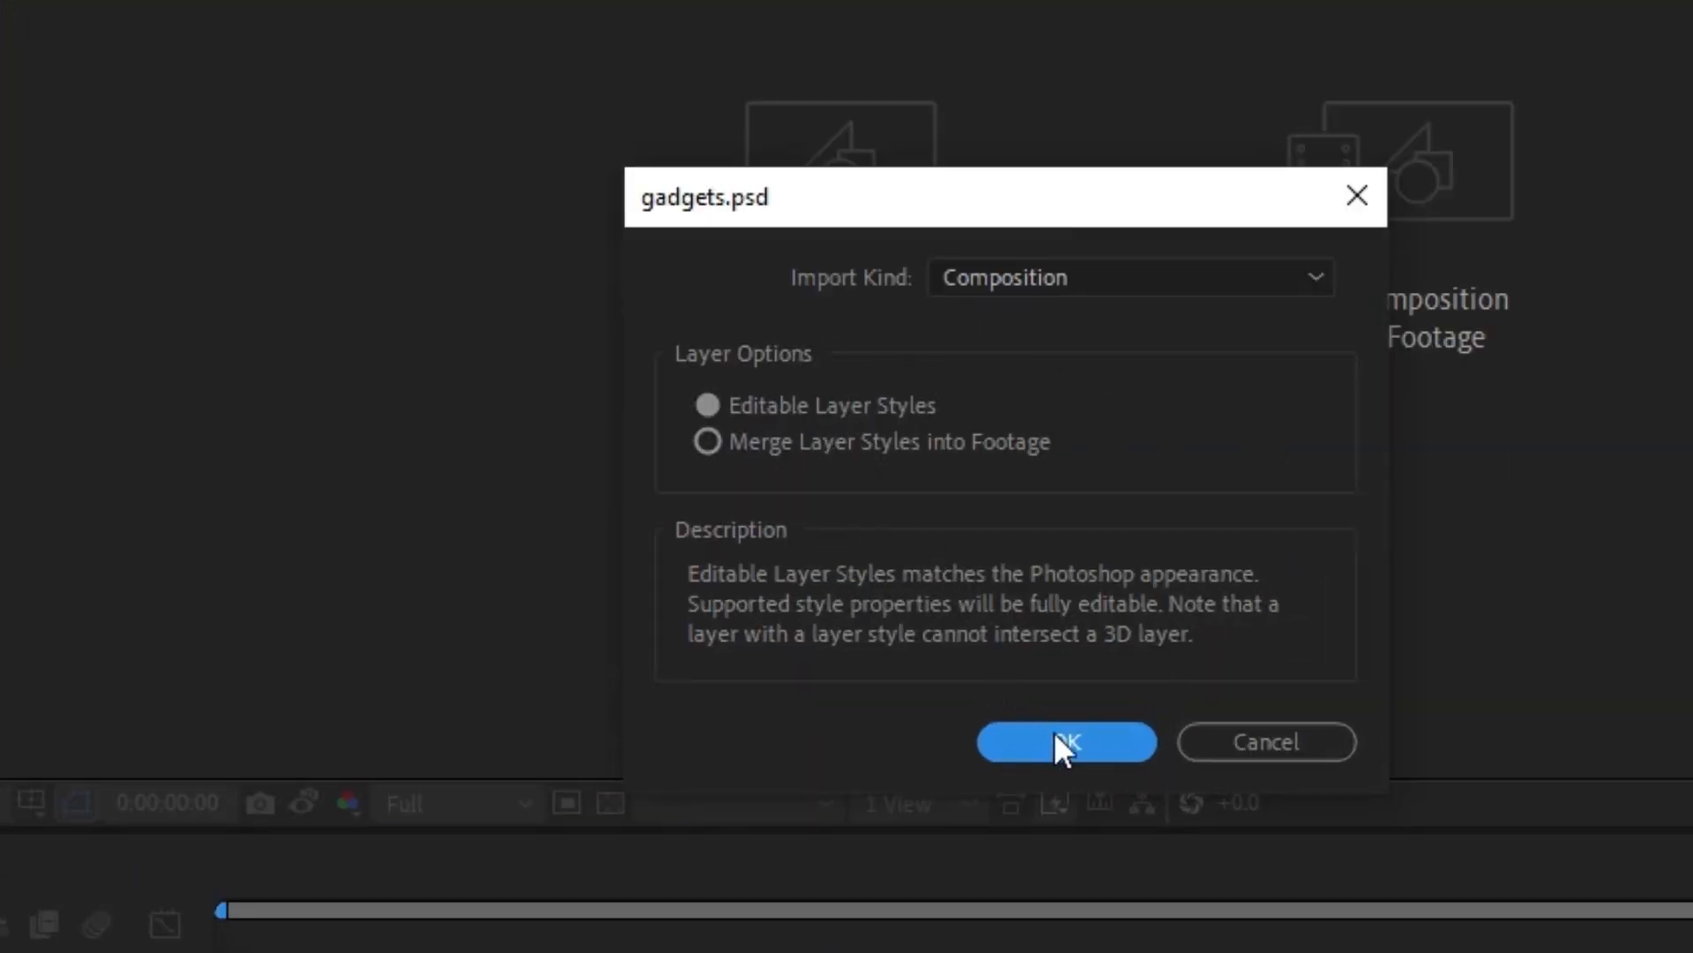
left_click(1098, 741)
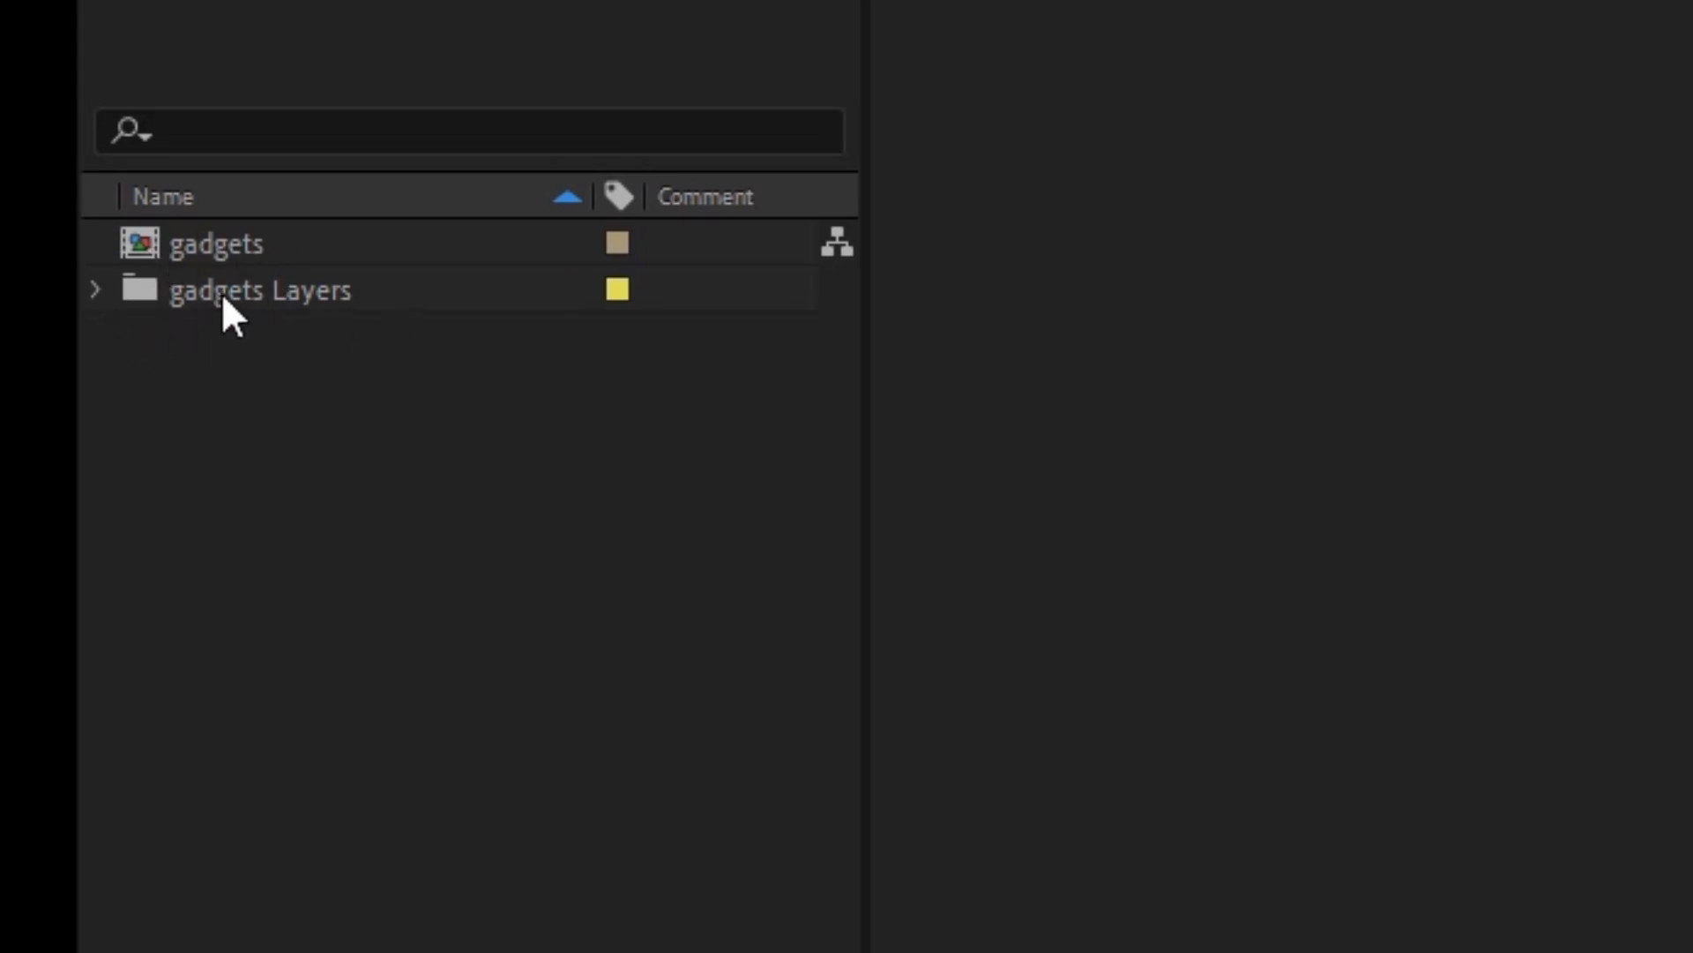
Open the gadgets composition and look through its layers in the timeline.
double_click(195, 244)
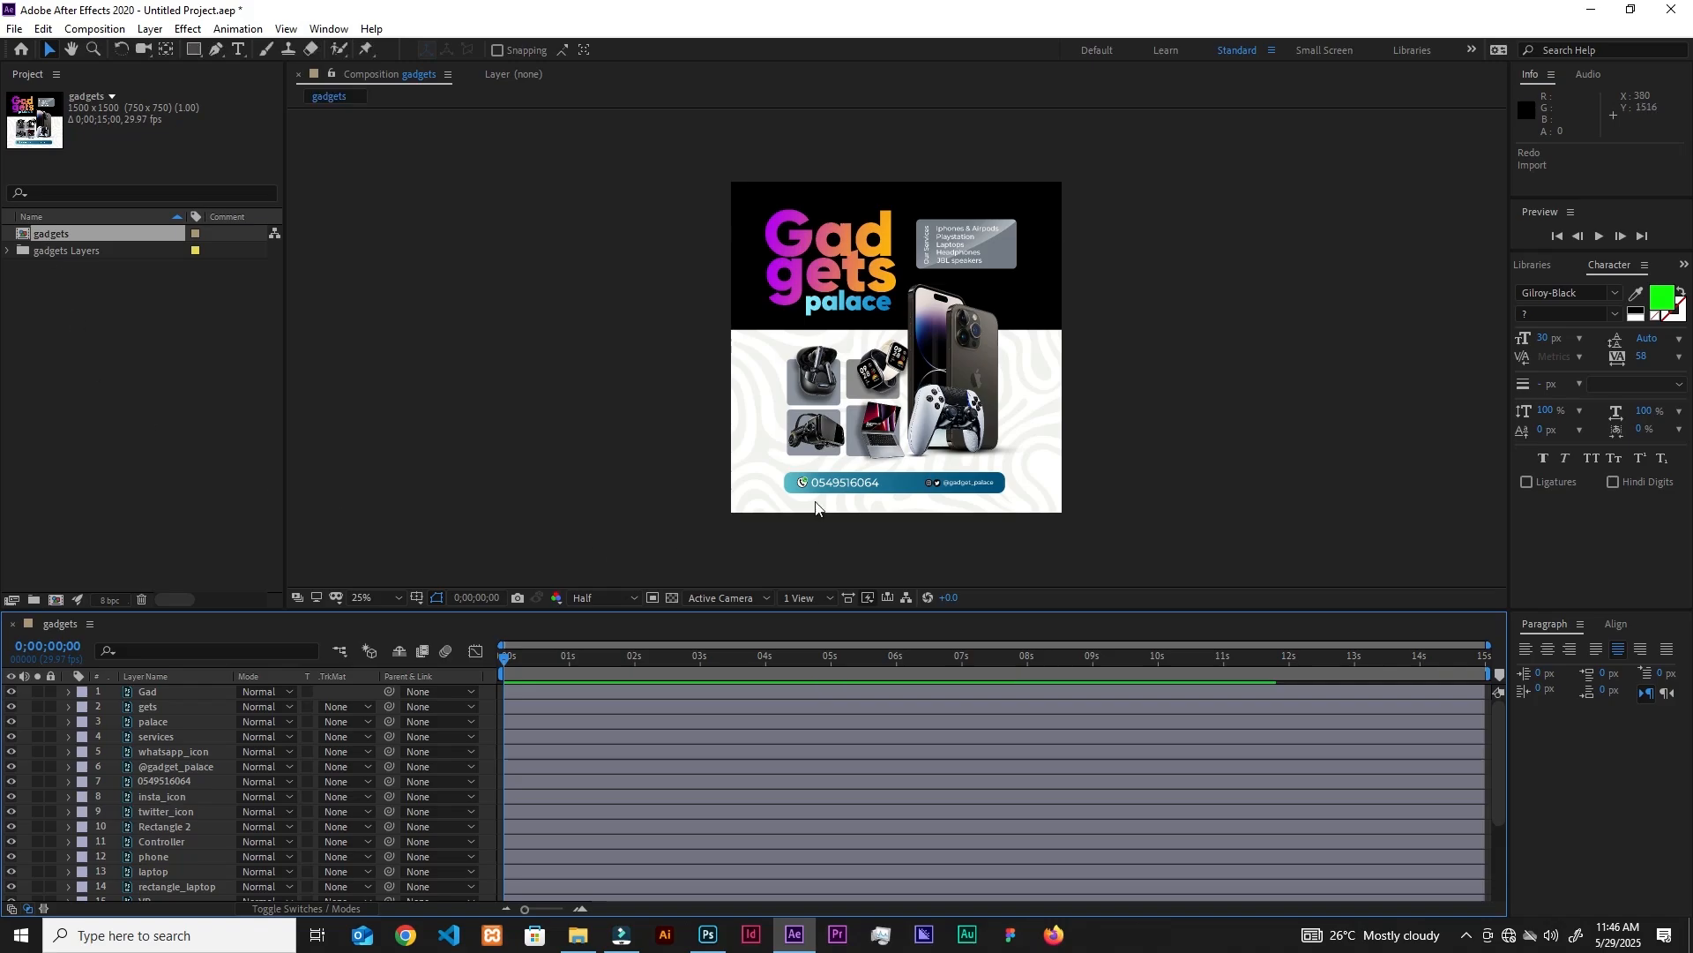
scroll(1496, 737, "down", 1)
left_click_drag(1479, 725, 1501, 727)
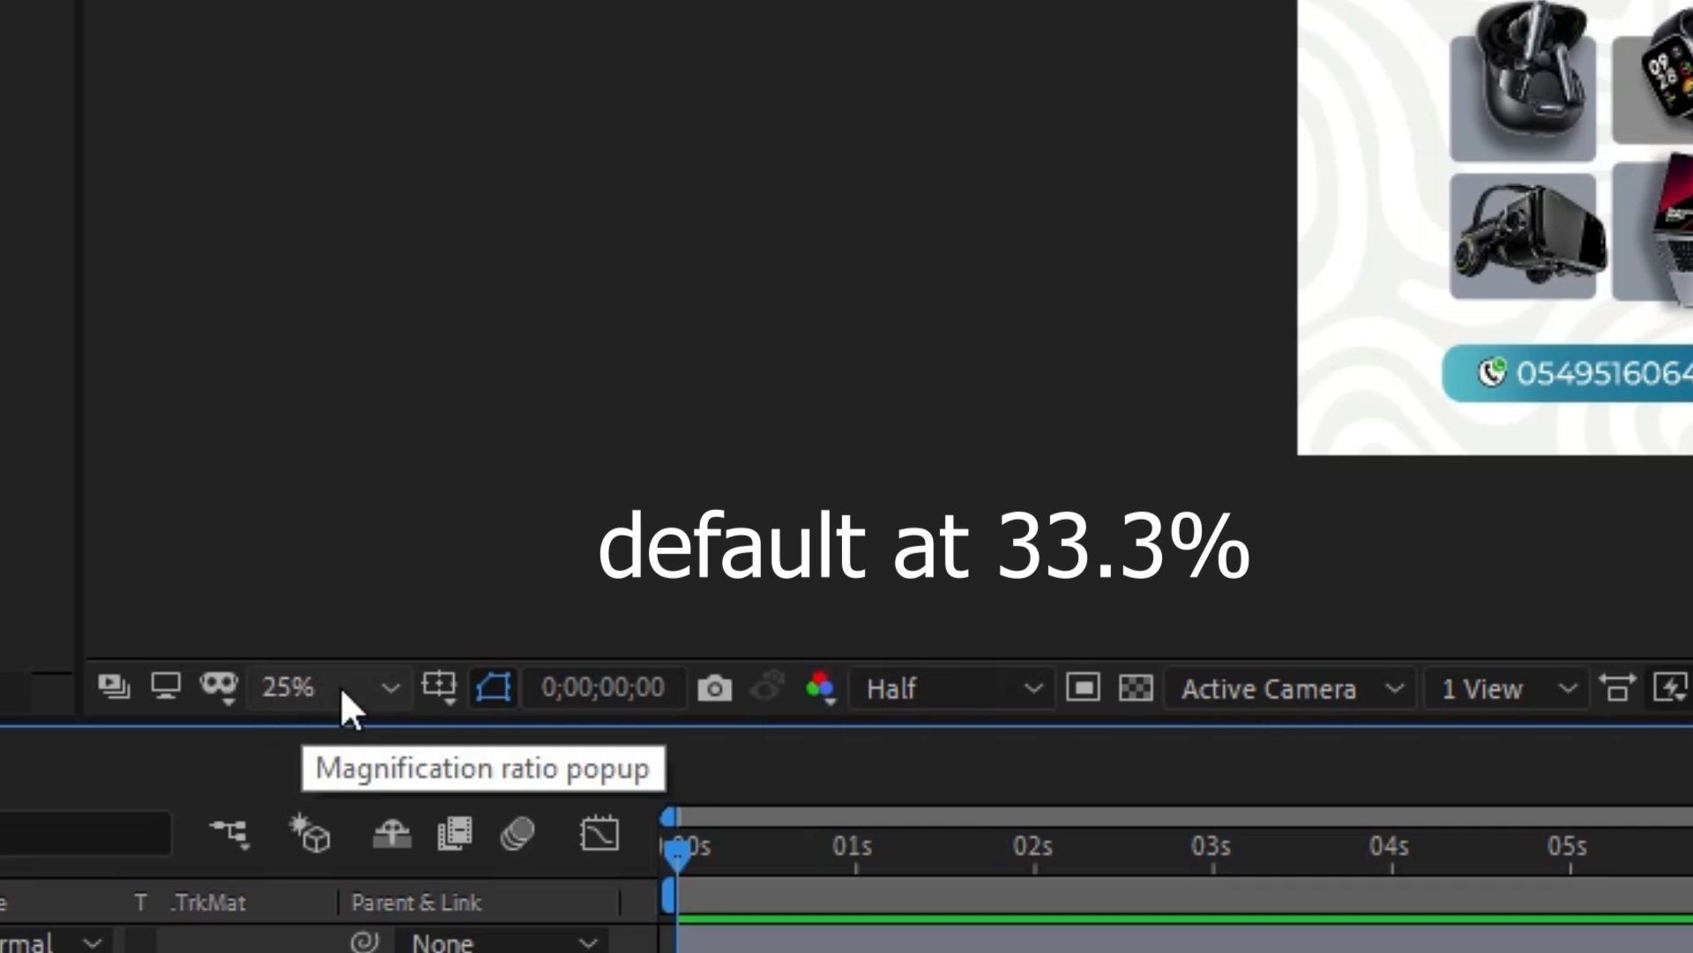
Try the composition view at 50% magnification and return it to 25%.
left_click(387, 689)
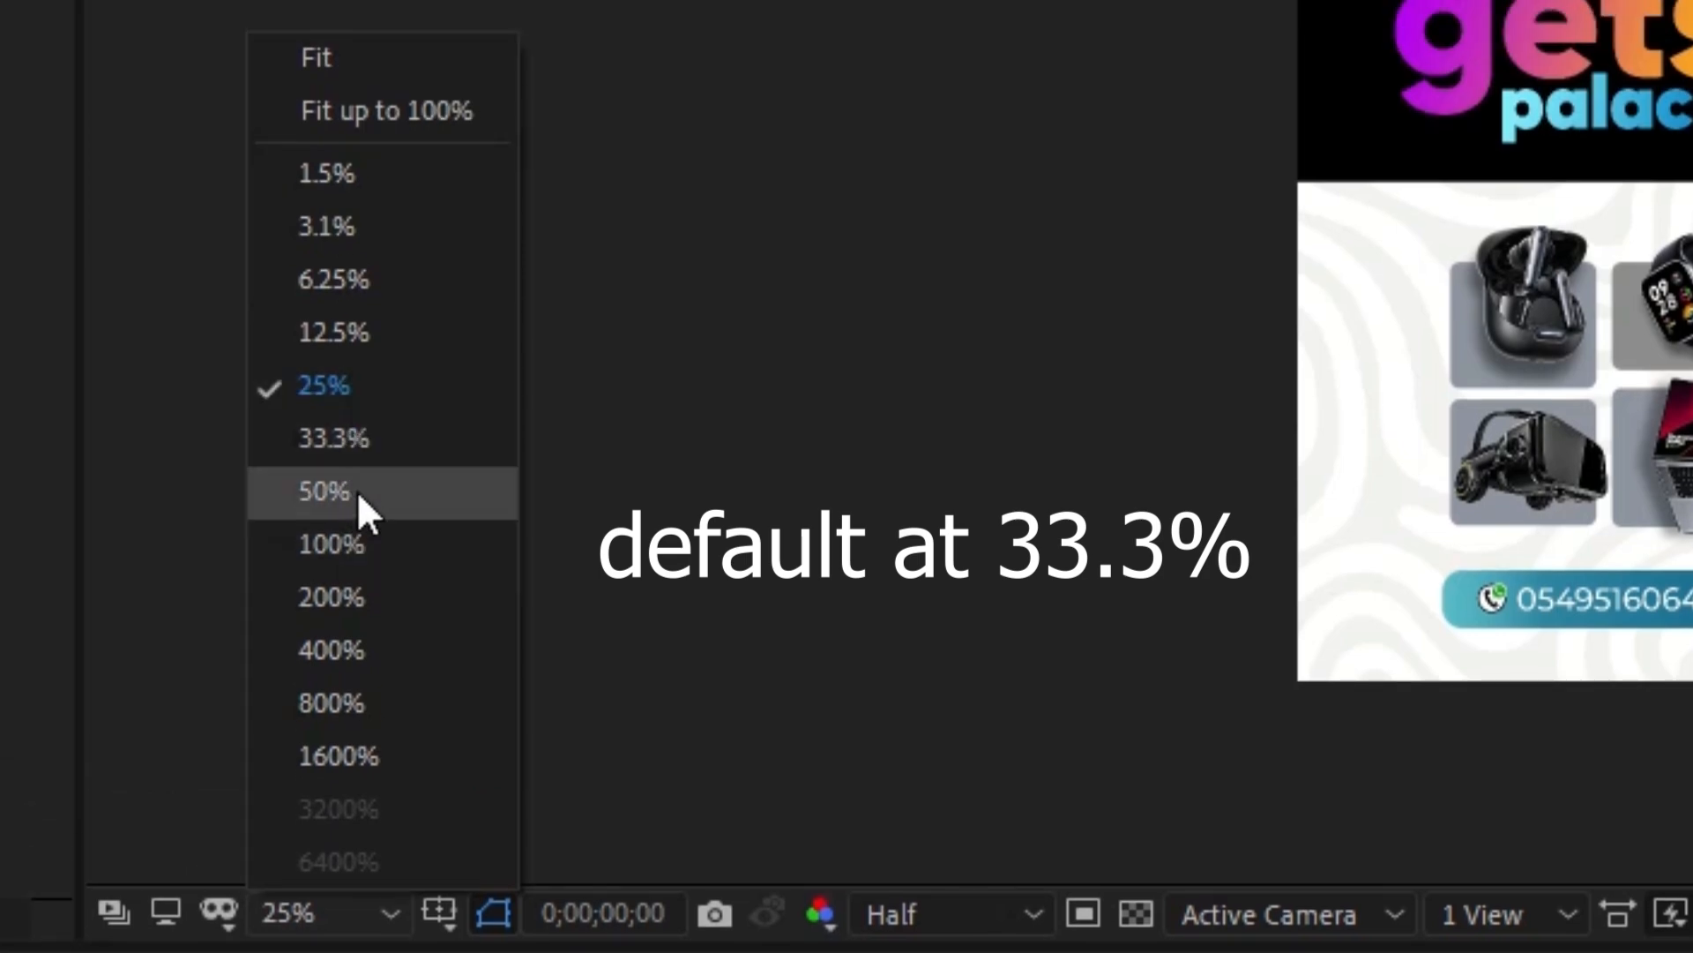
left_click(358, 265)
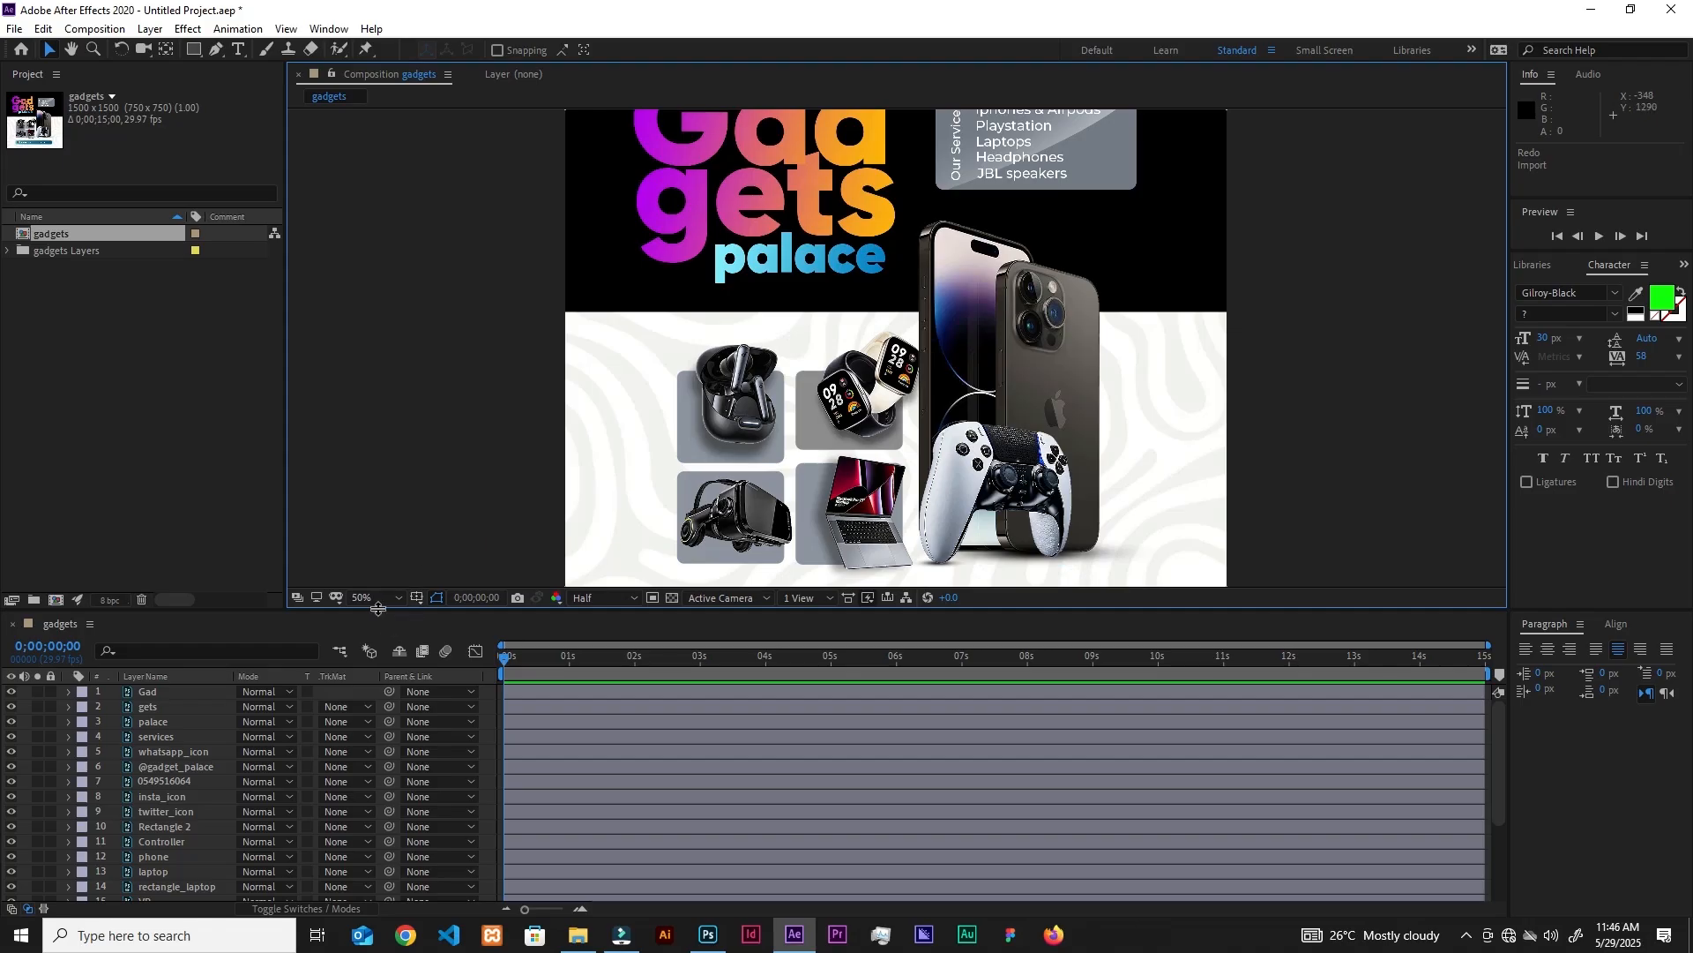
left_click(375, 598)
left_click(375, 404)
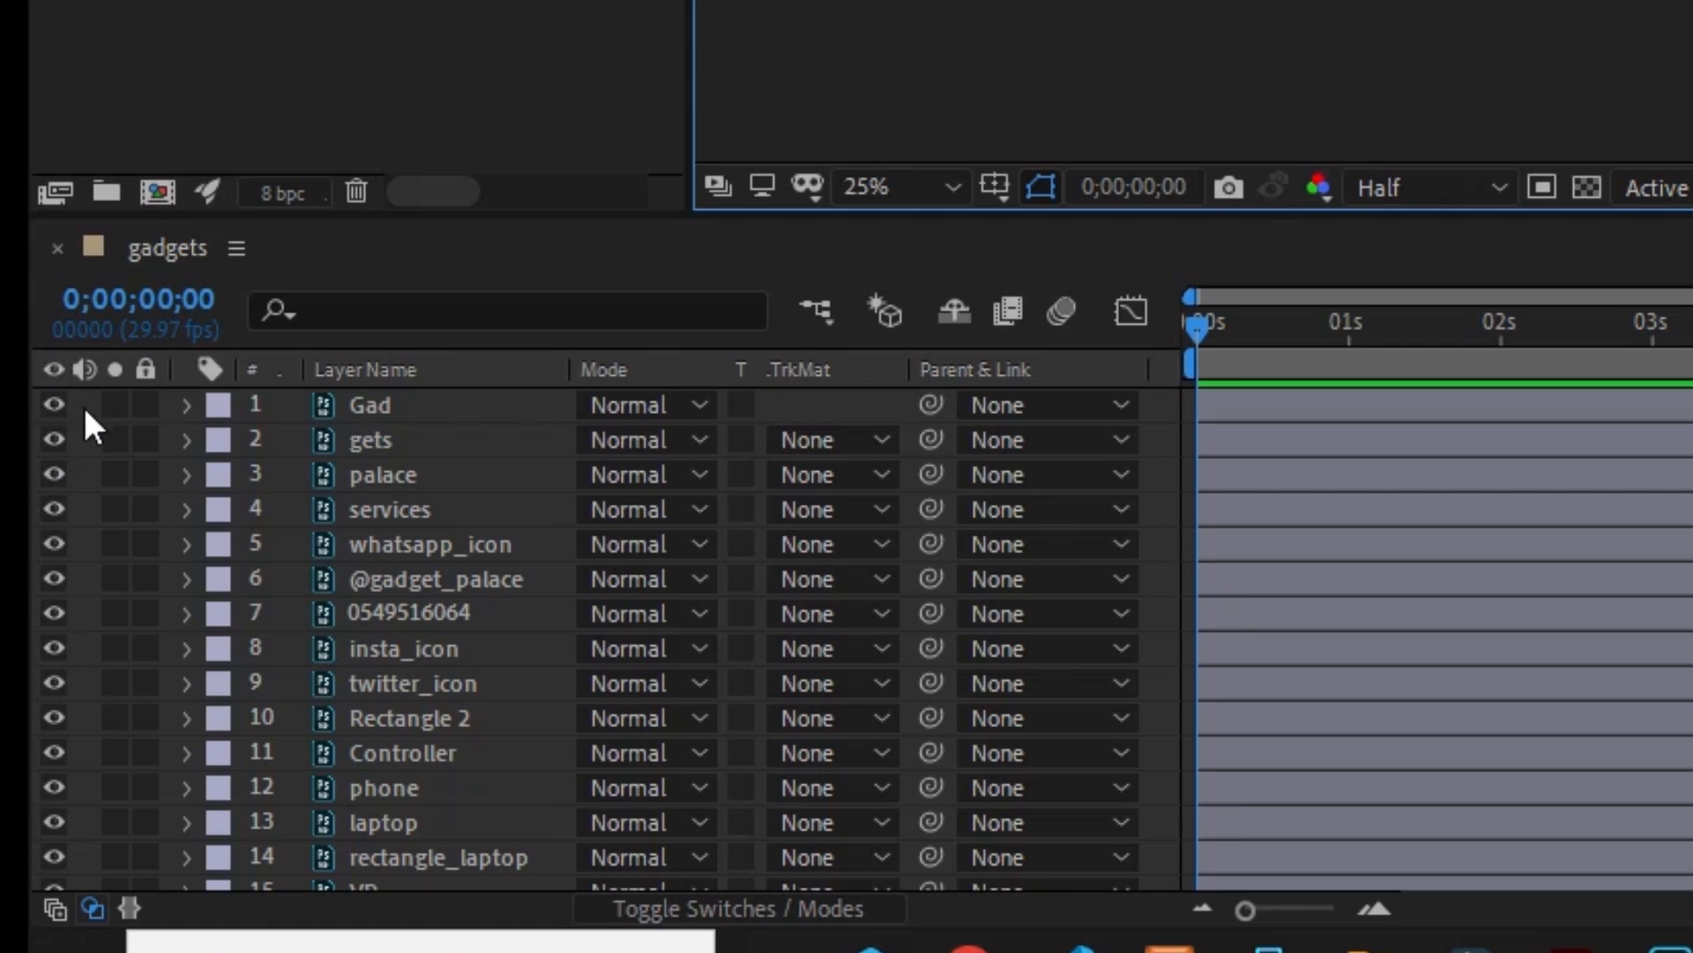
Hide every layer in the composition except Background and the 39681be...2f397be9 pattern layer.
left_click_drag(54, 404, 46, 883)
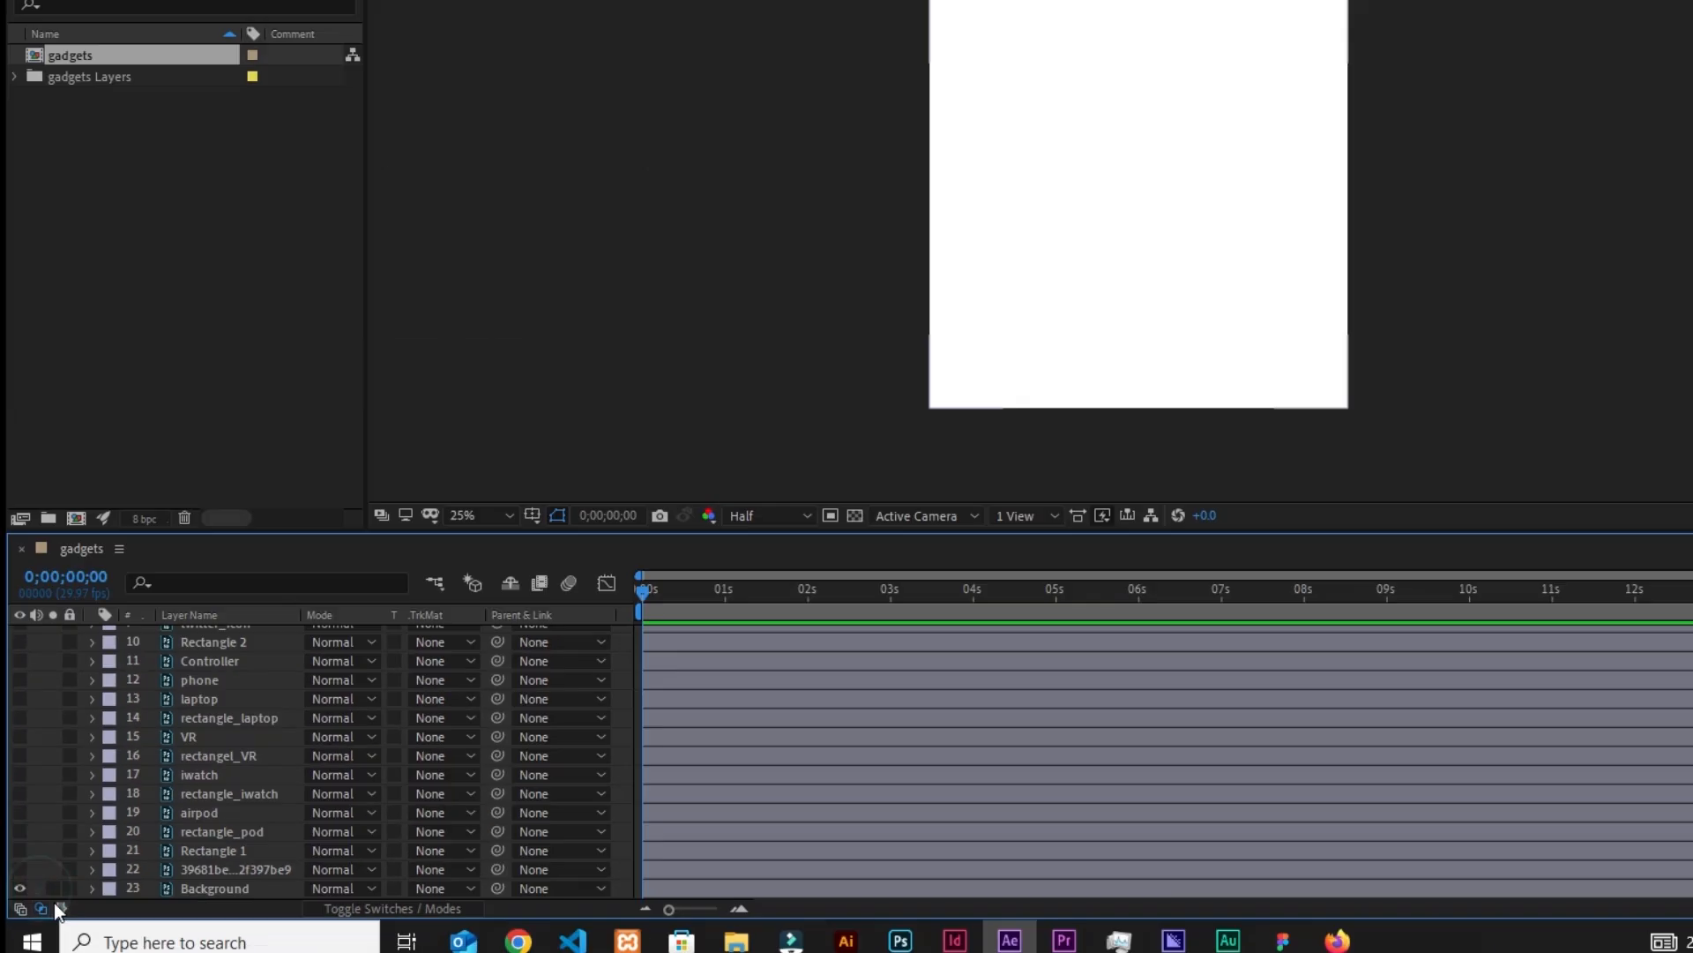
left_click(54, 871)
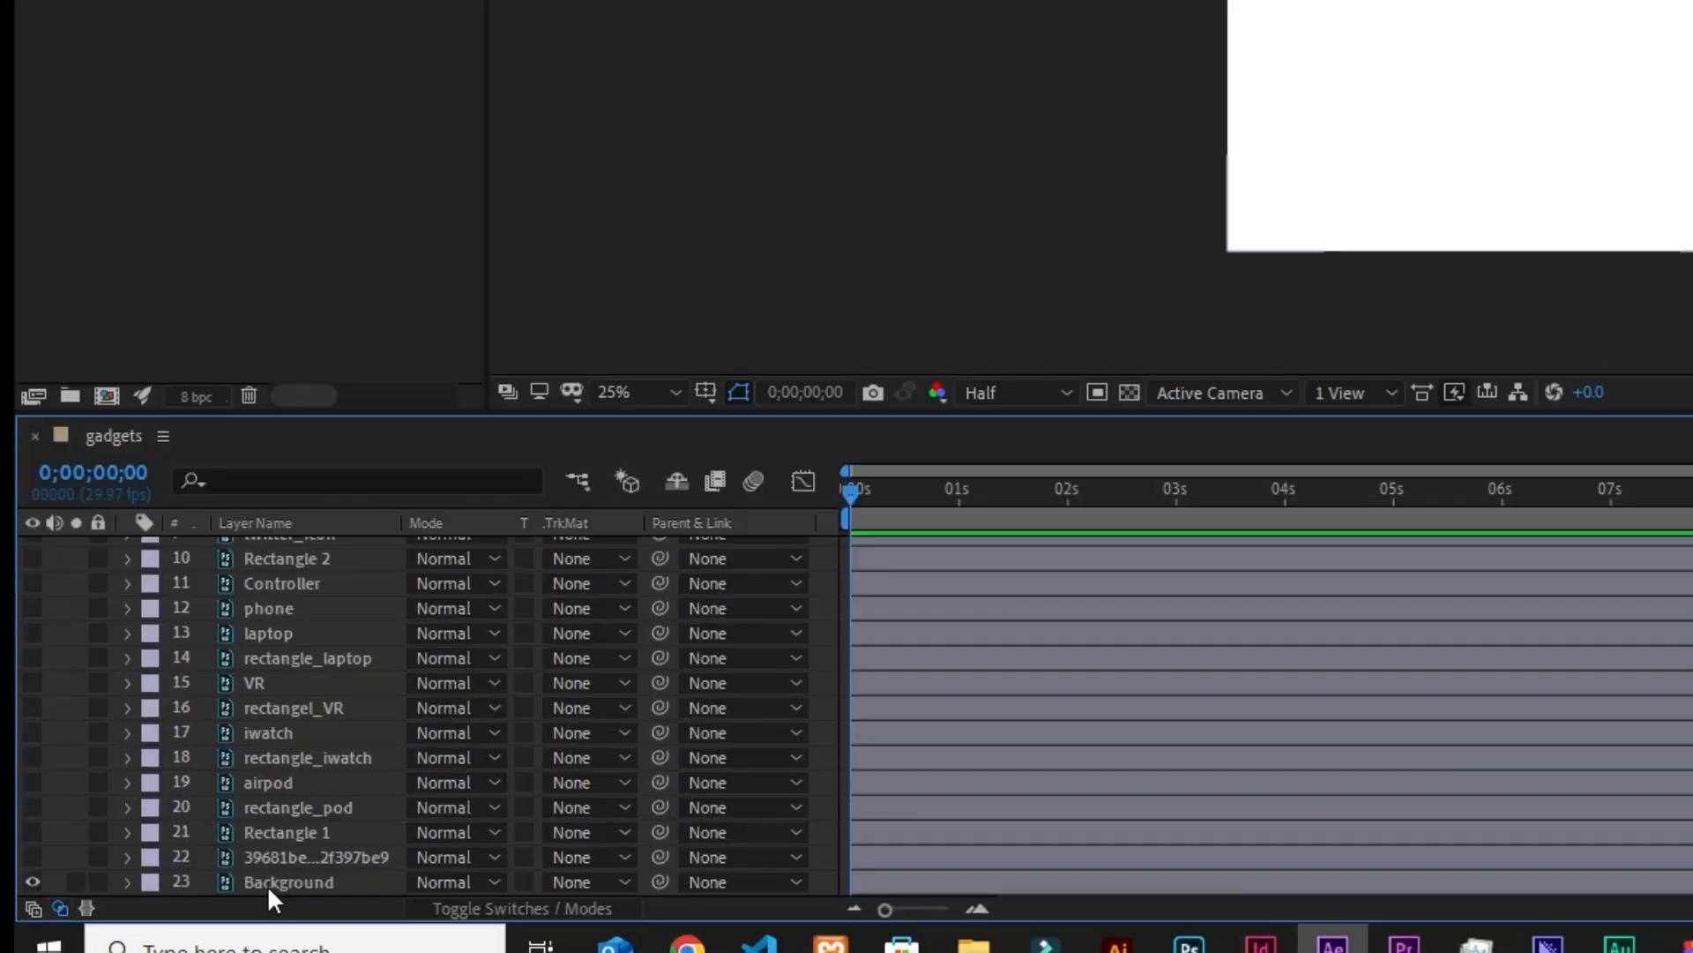
left_click(102, 850)
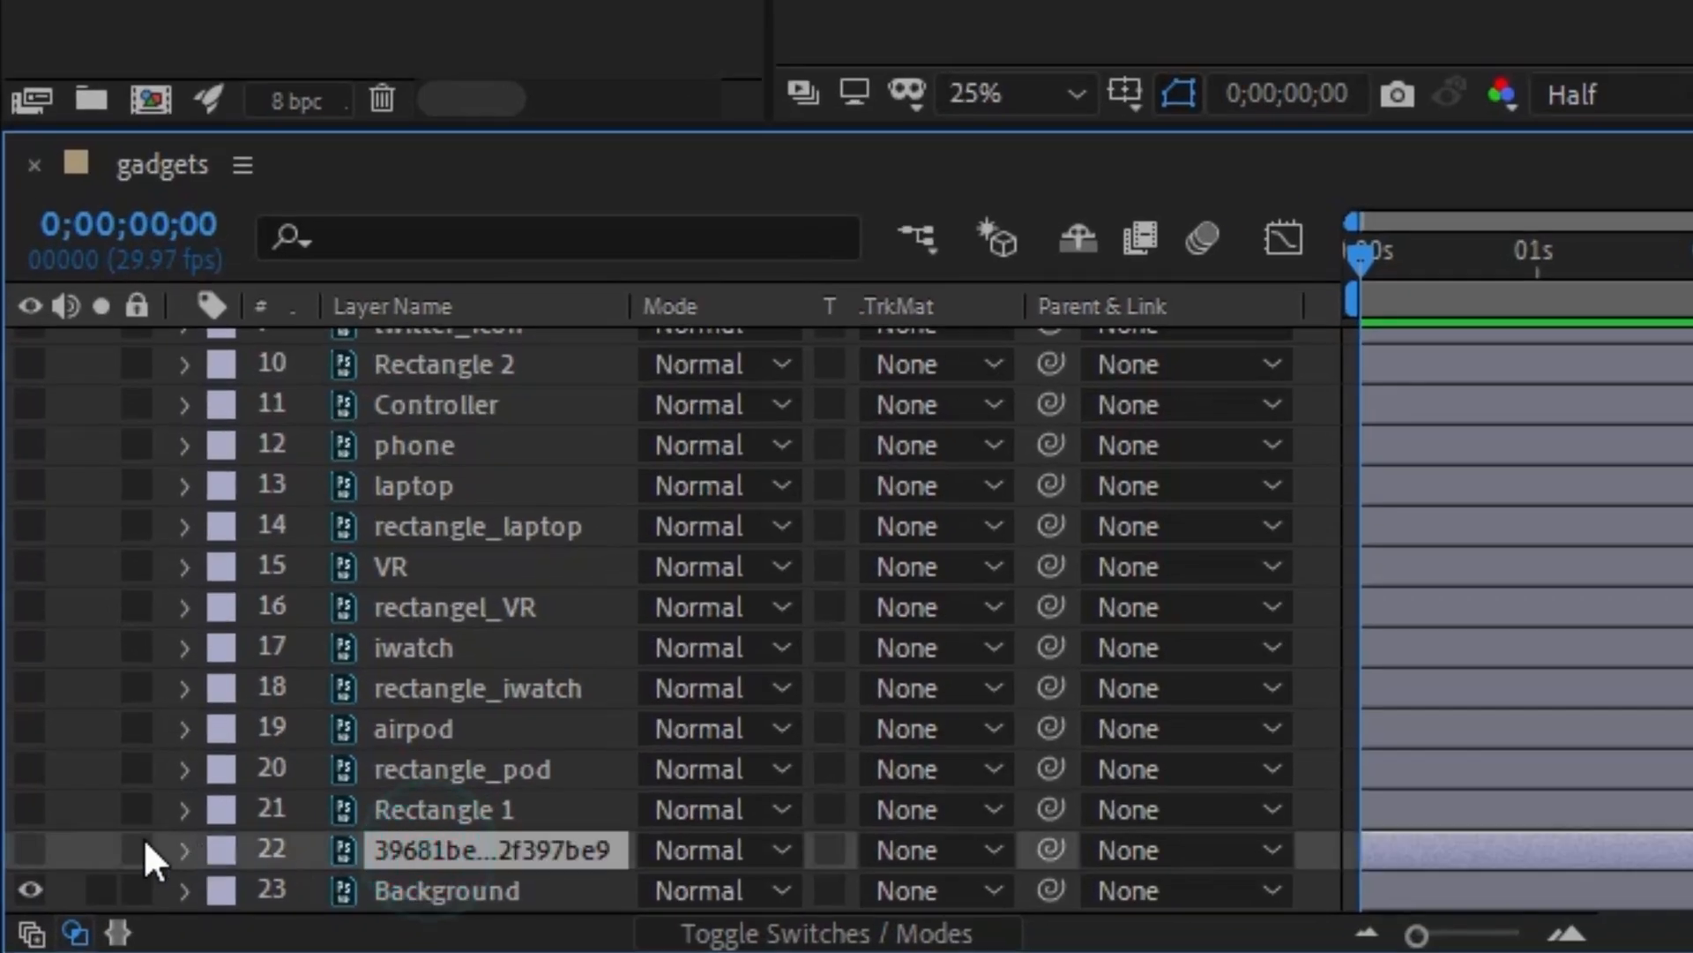
left_click(29, 849)
Make the Rectangle 1 layer visible and reveal its Position property.
left_click(426, 812)
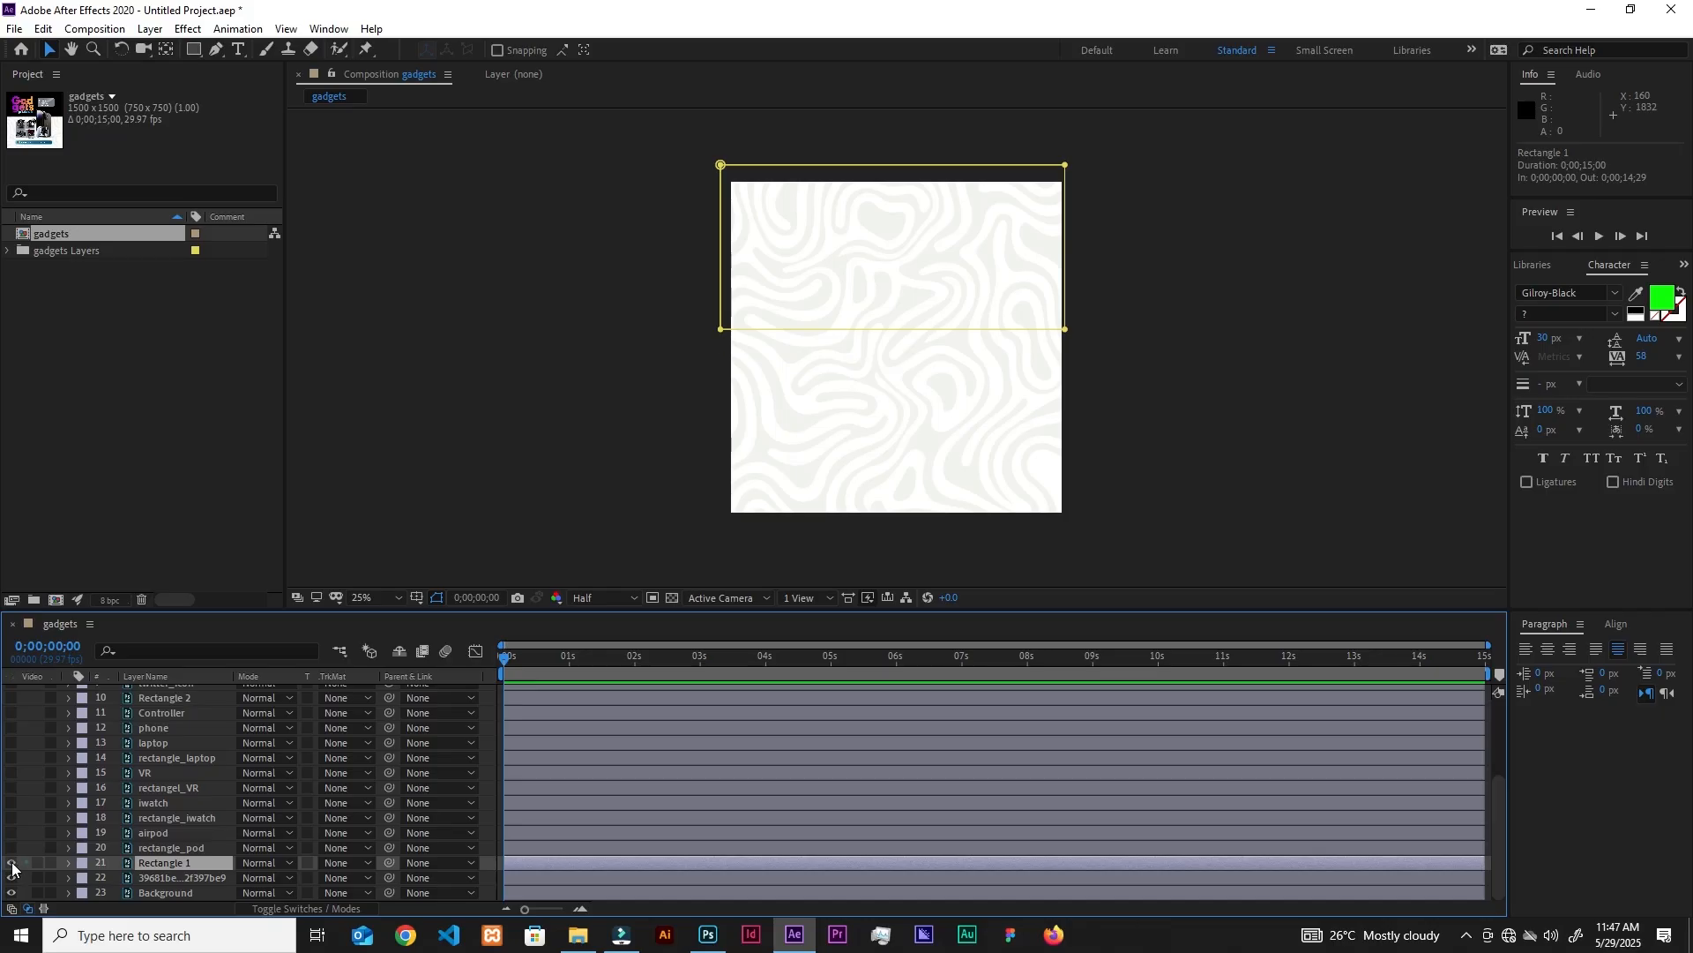
left_click(29, 809)
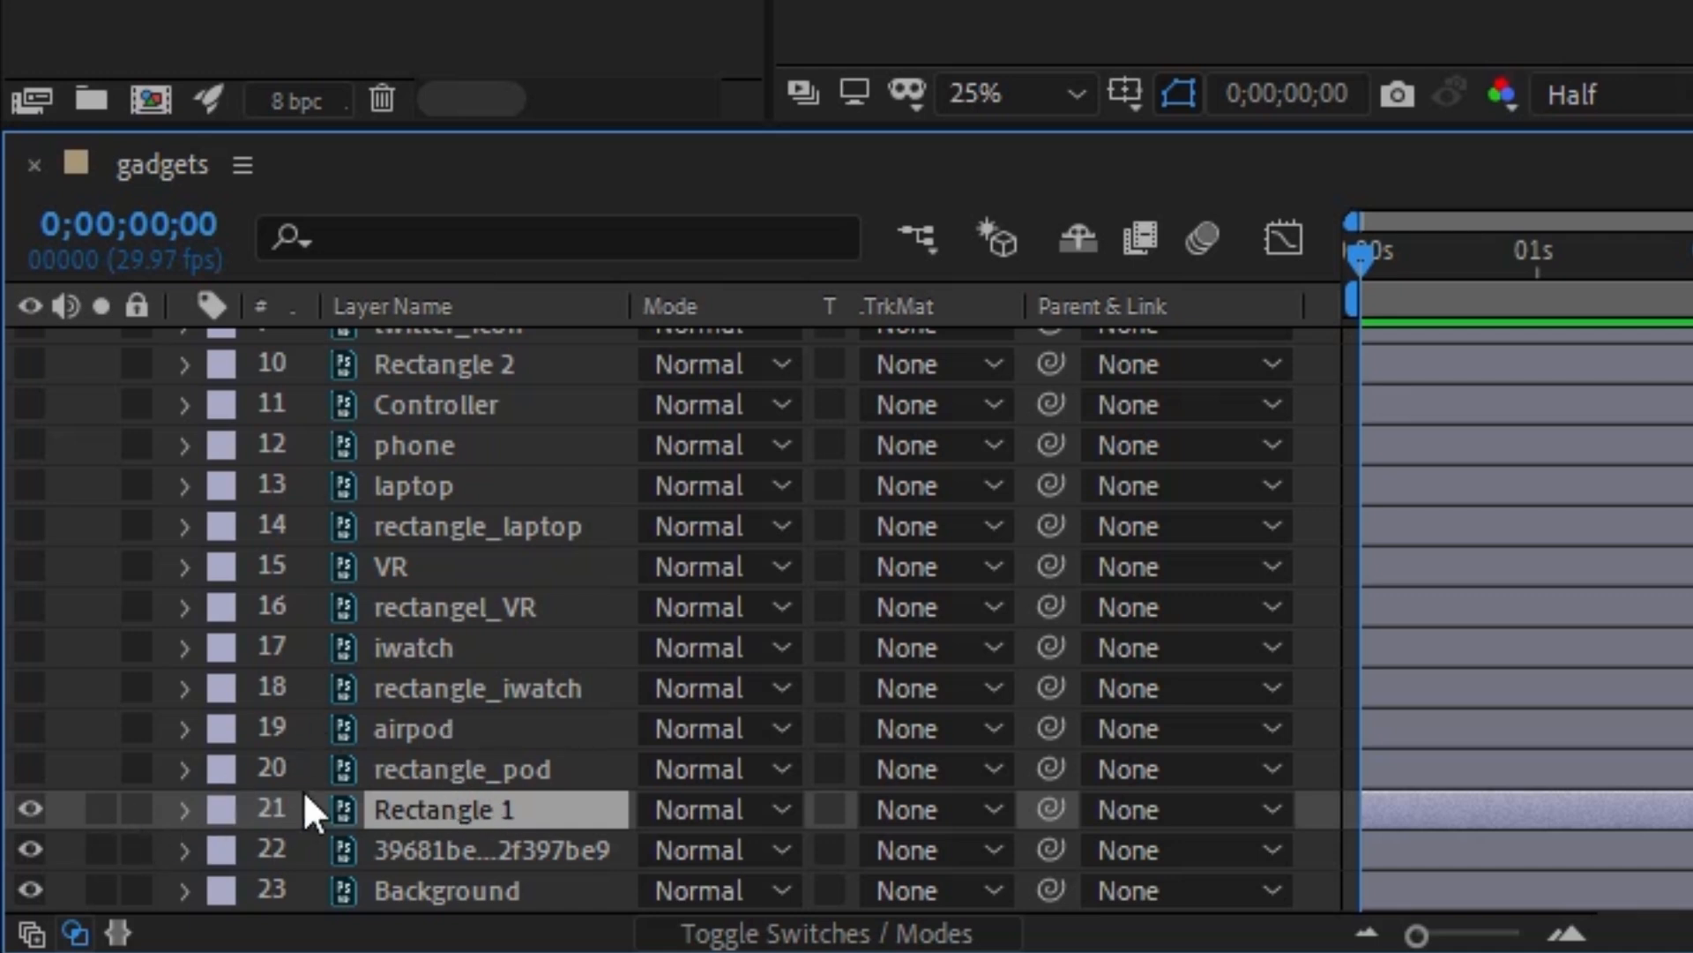
key("p")
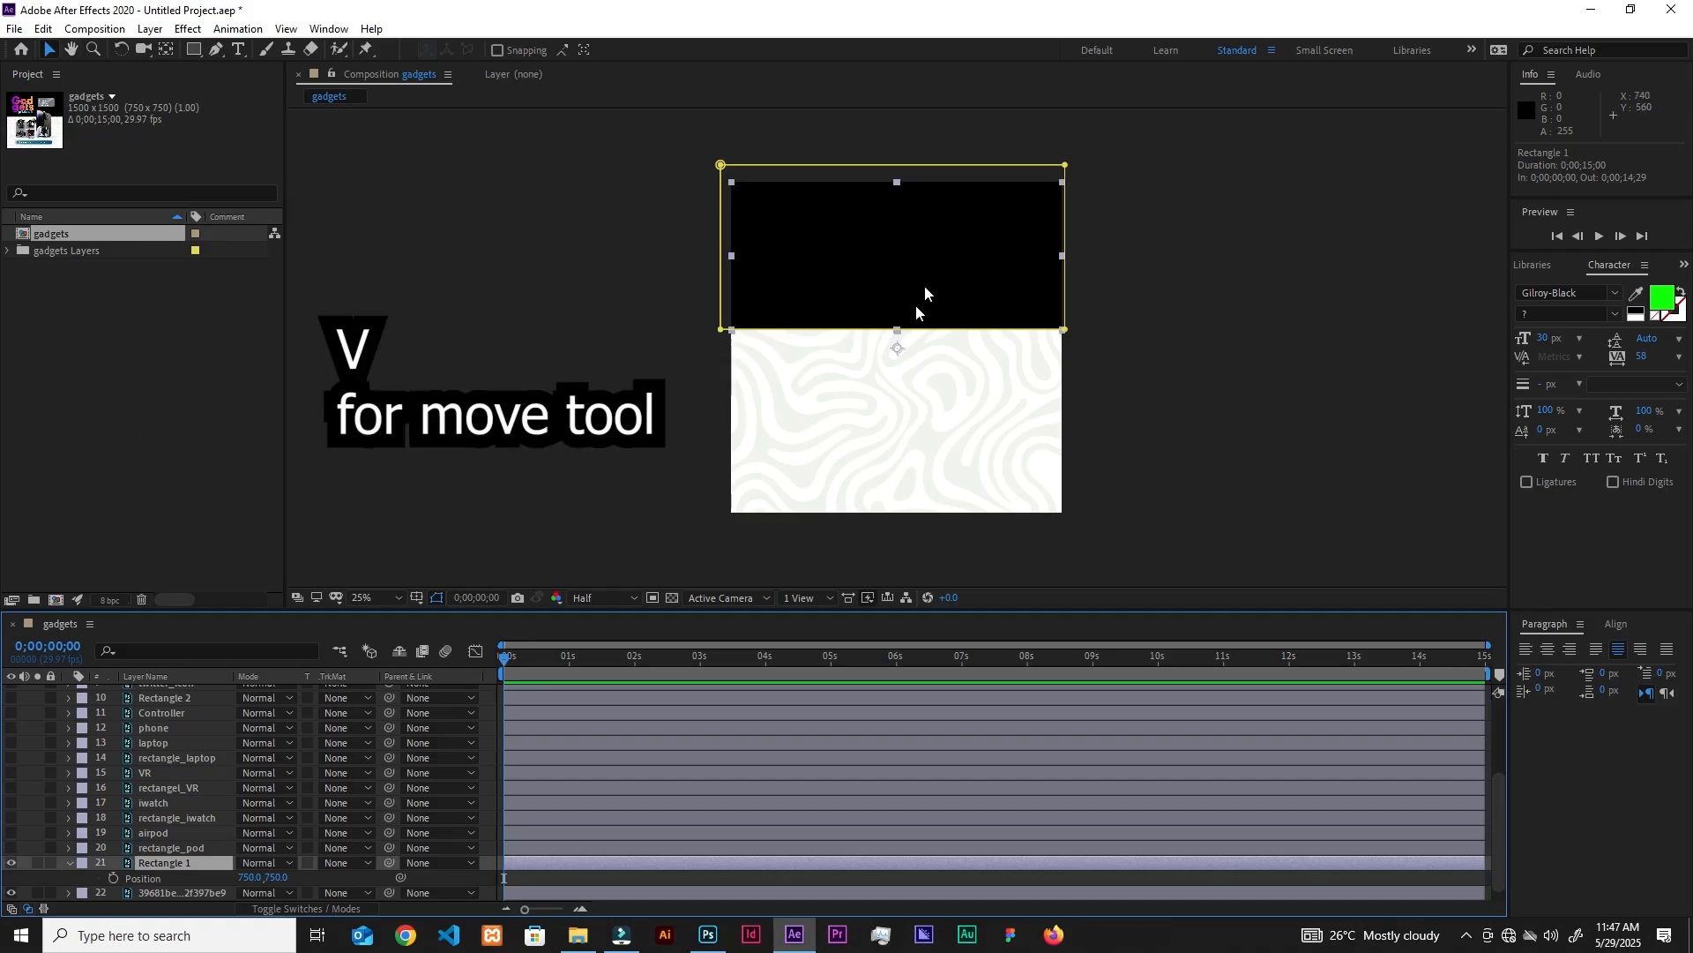
Try moving Rectangle 1 vertically, both on the canvas and through its Y position value, and undo the changes.
left_click_drag(956, 319, 969, 169)
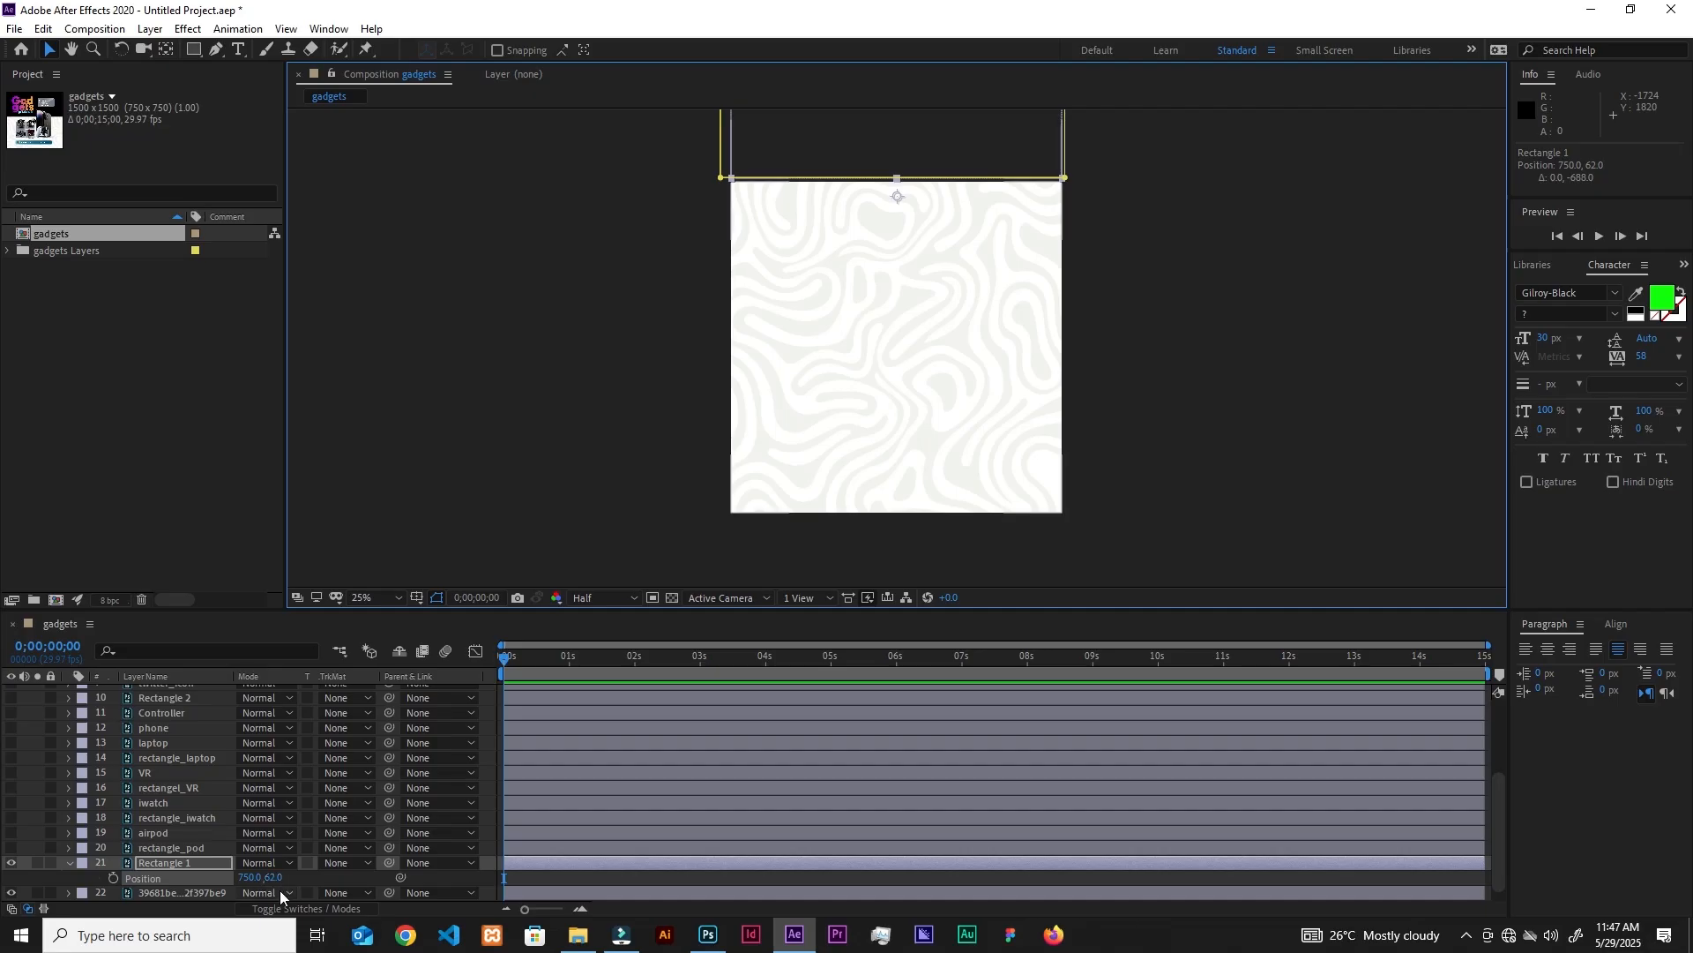
key("ctrl+z")
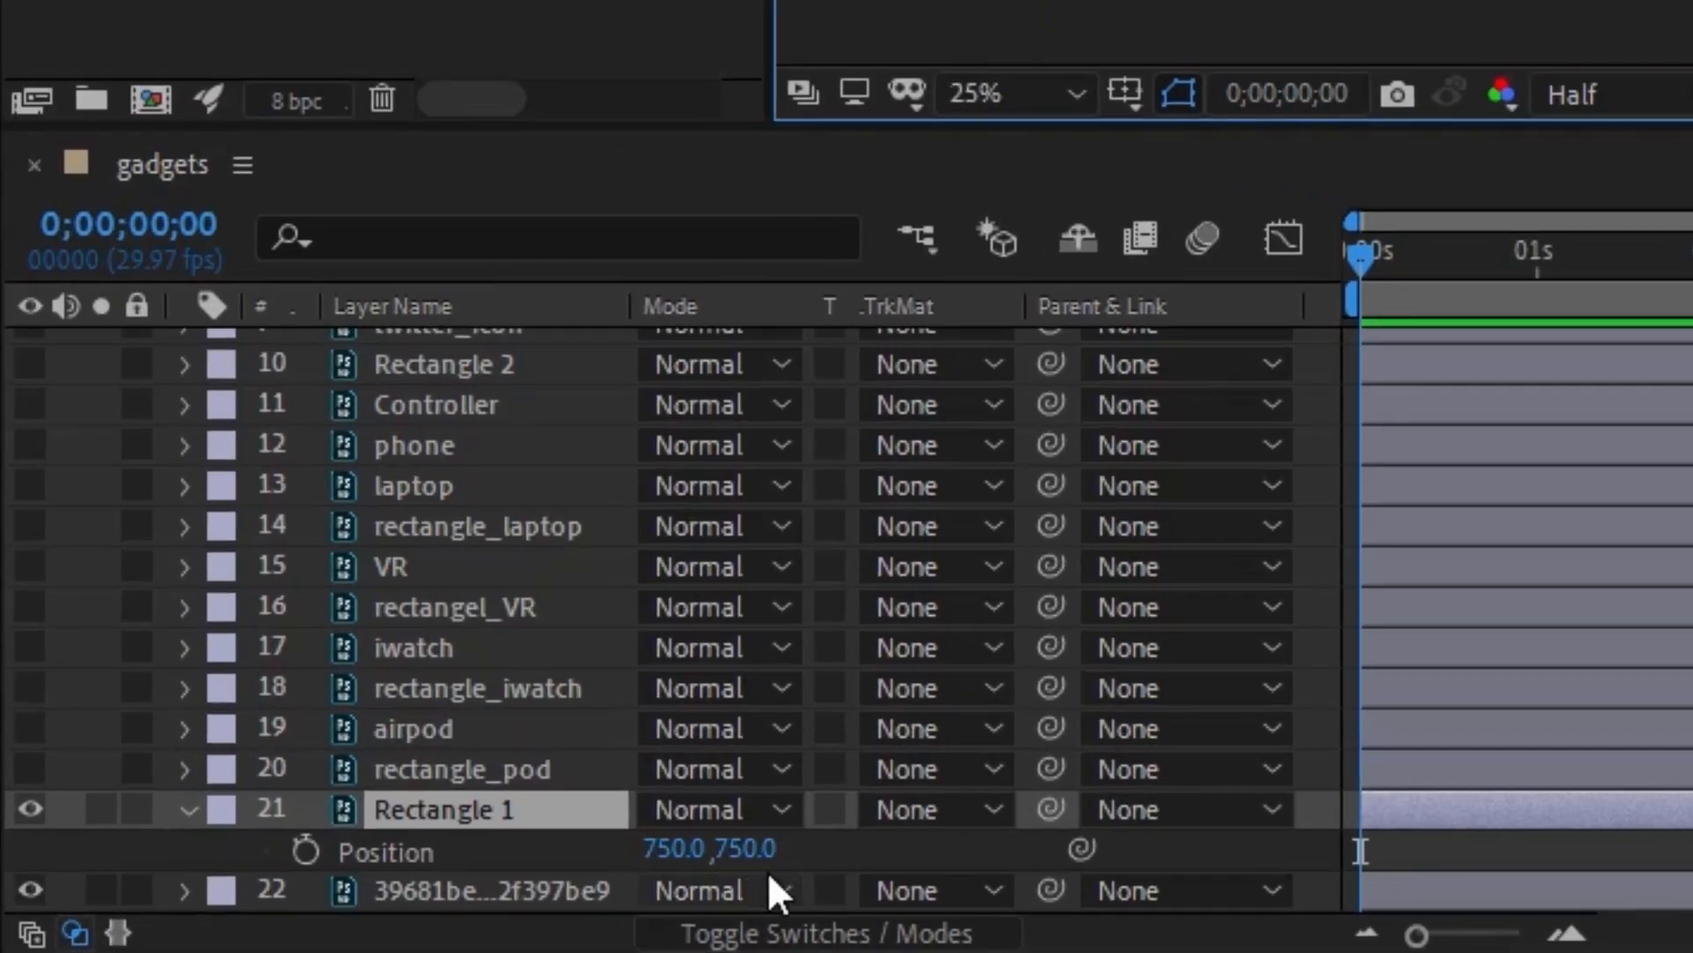
left_click_drag(745, 848, 953, 827)
mouse_move(354, 868)
left_mouse_down()
mouse_move(251, 873)
mouse_move(342, 869)
left_mouse_up()
key("ctrl+z")
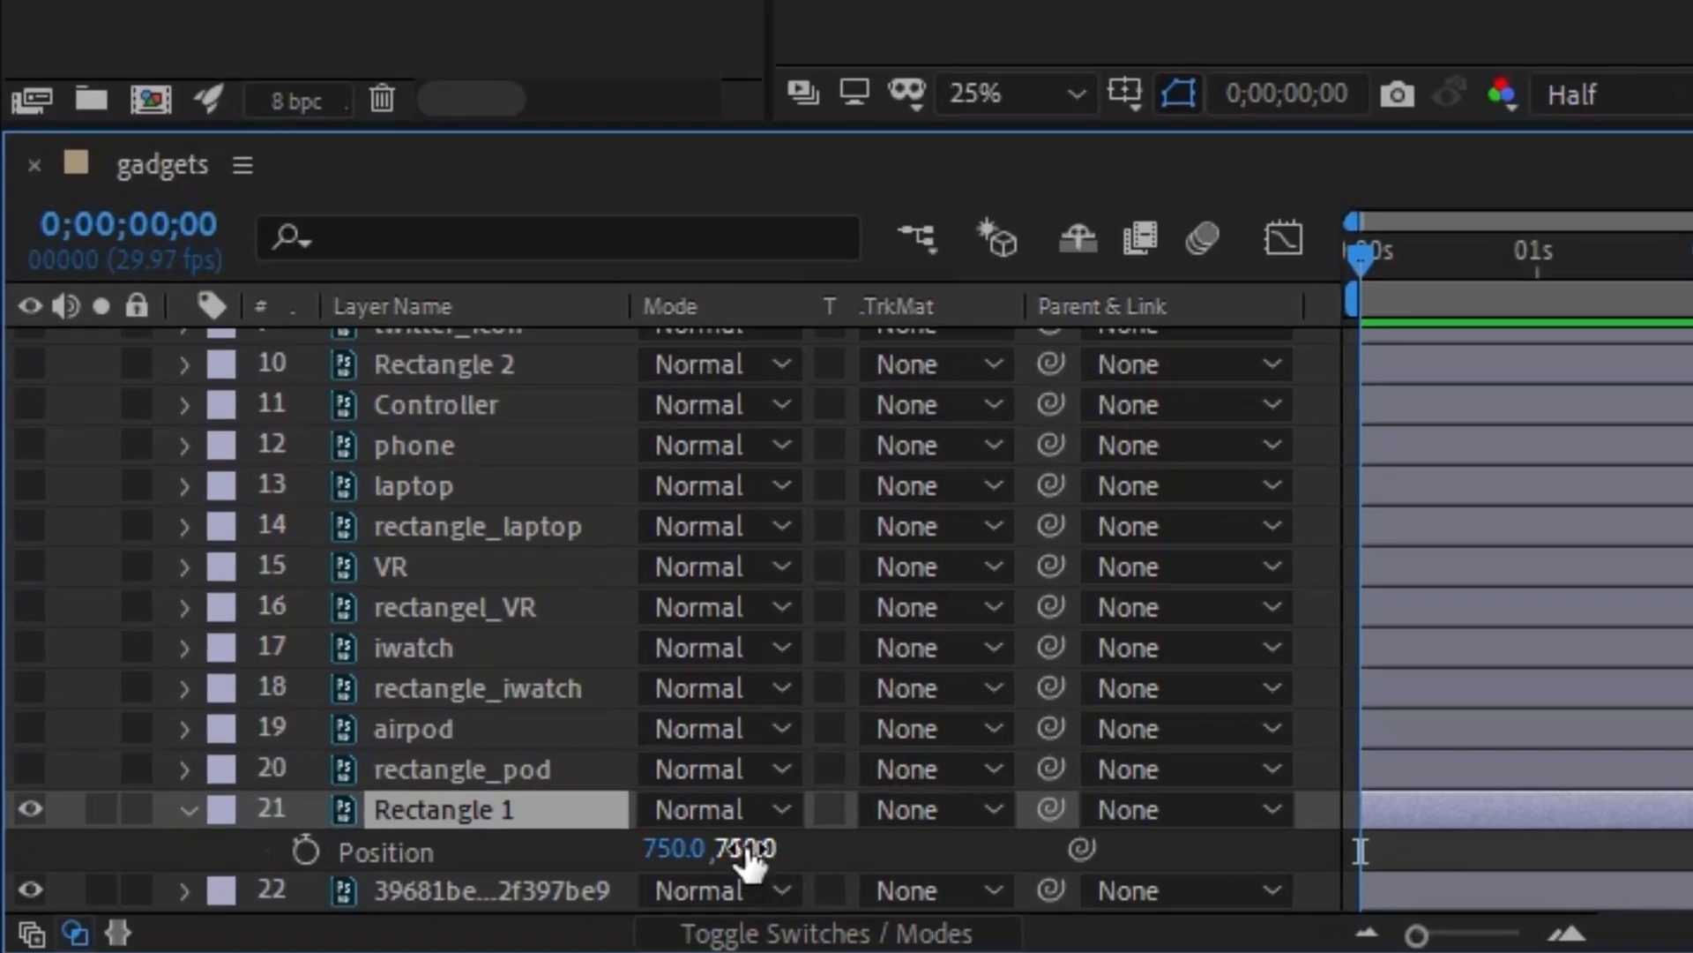
left_click(749, 852)
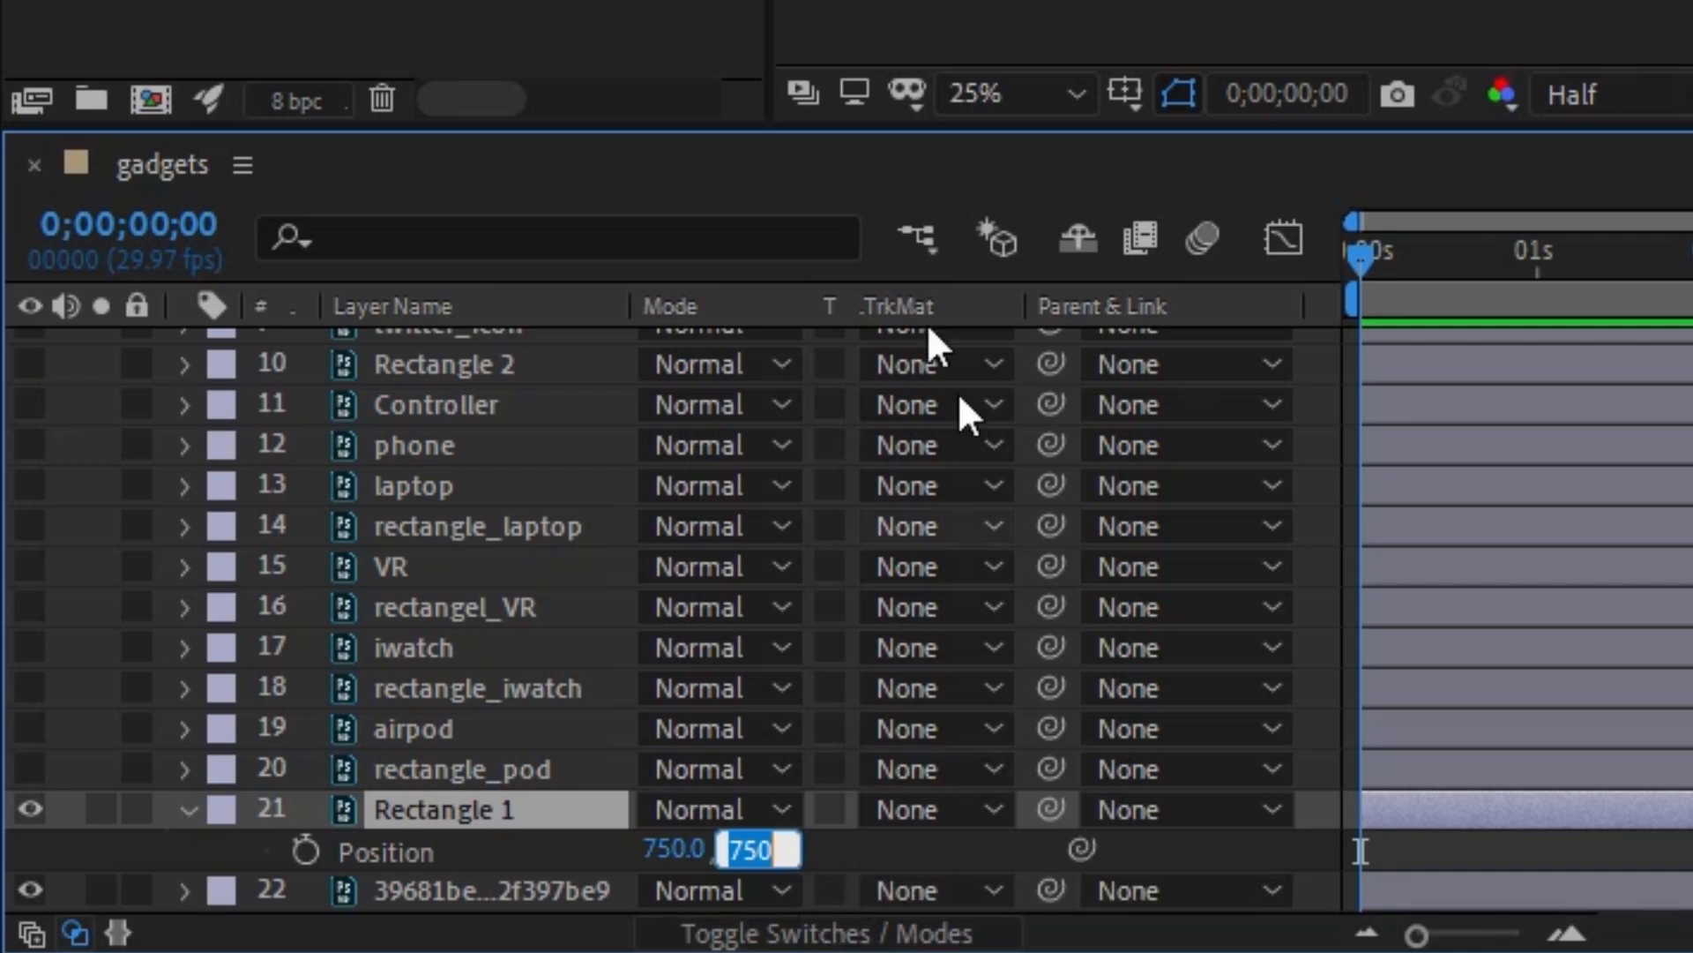
left_click(896, 861)
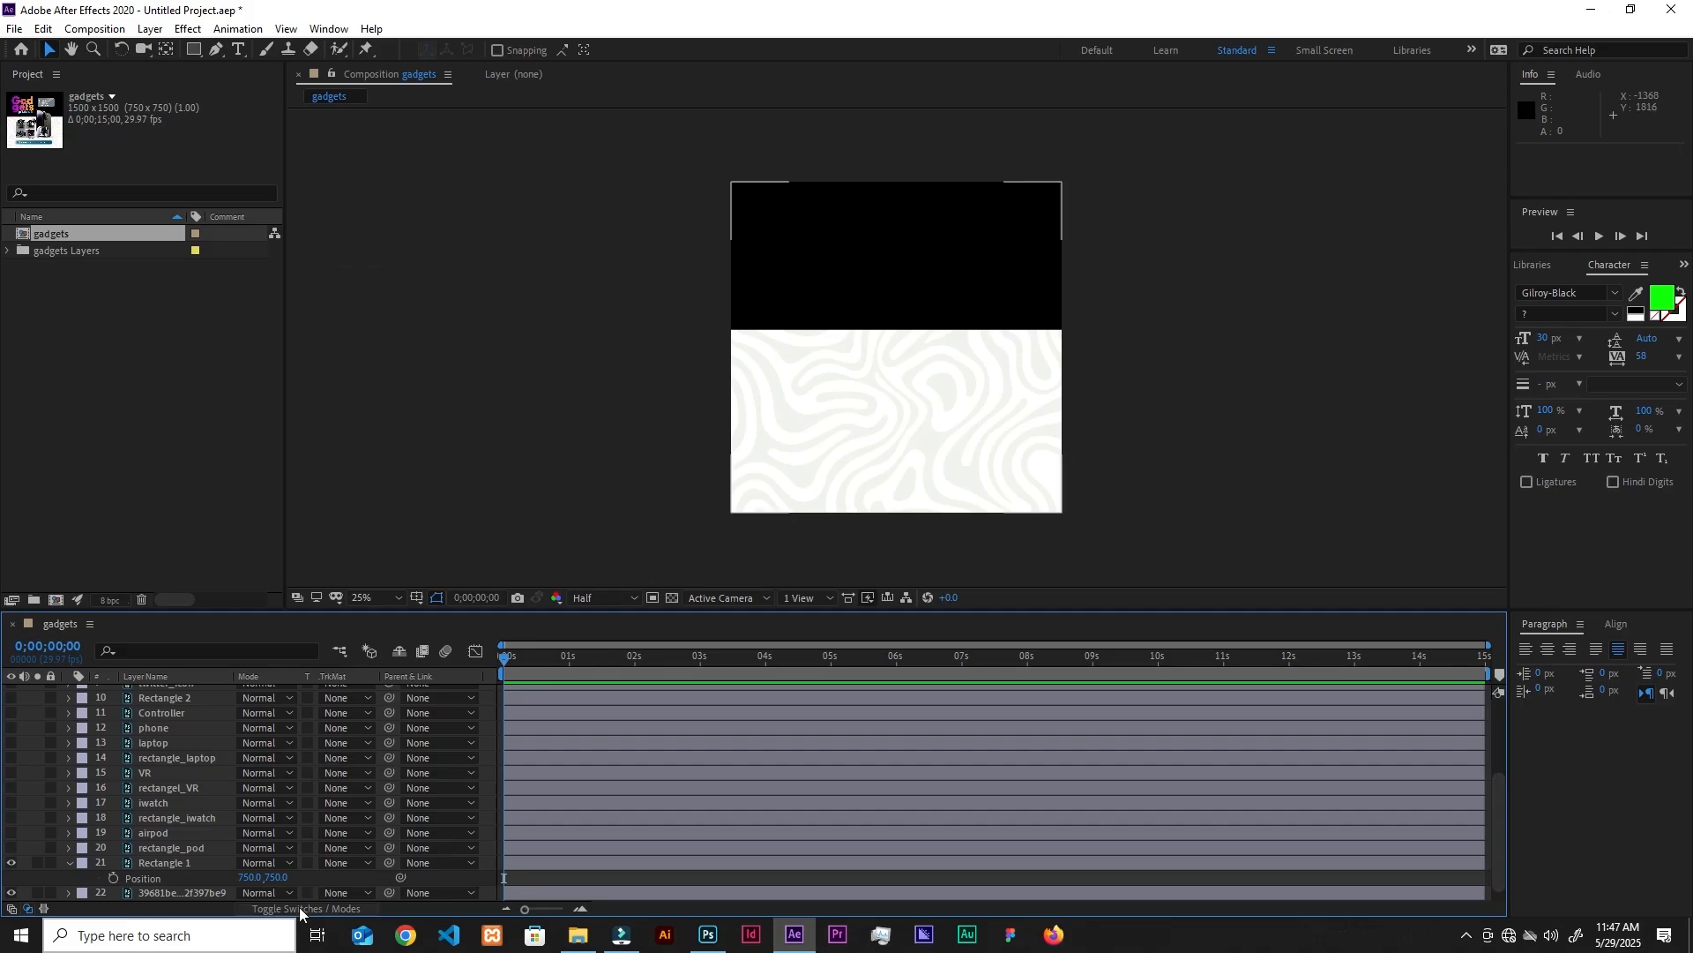
Move Rectangle 1 straight up out of the frame to about 750, 58 and start Position keyframing at 0 seconds.
left_click_drag(903, 305, 914, 162)
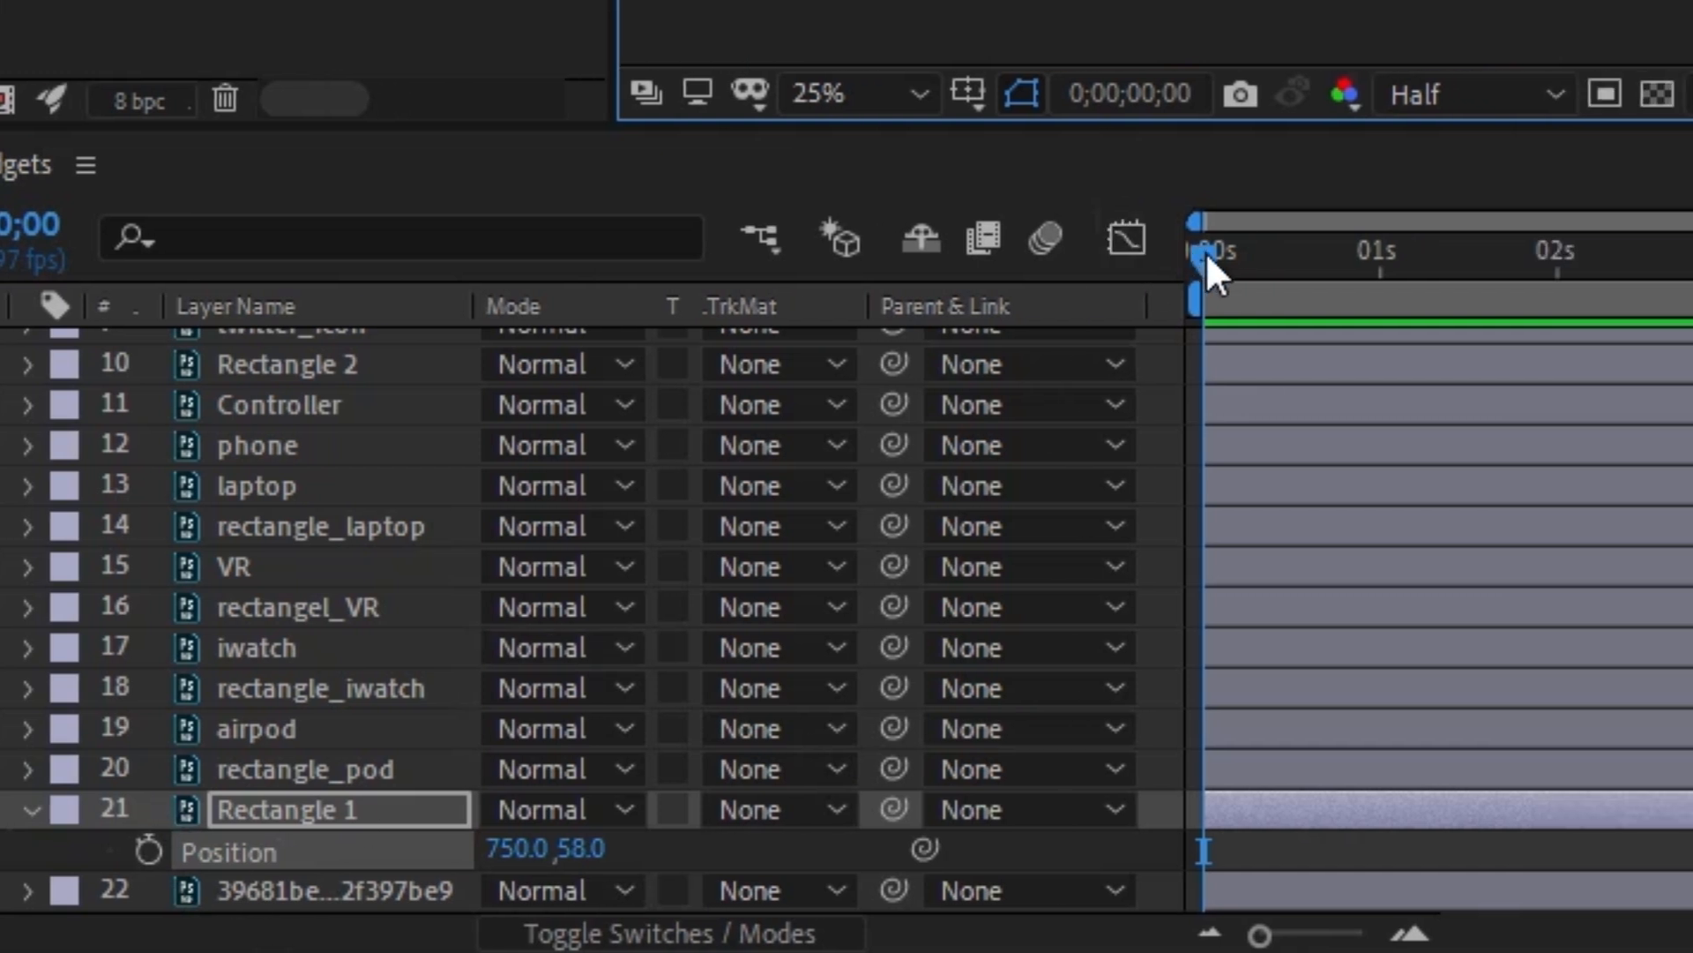
left_click_drag(1362, 254, 1330, 259)
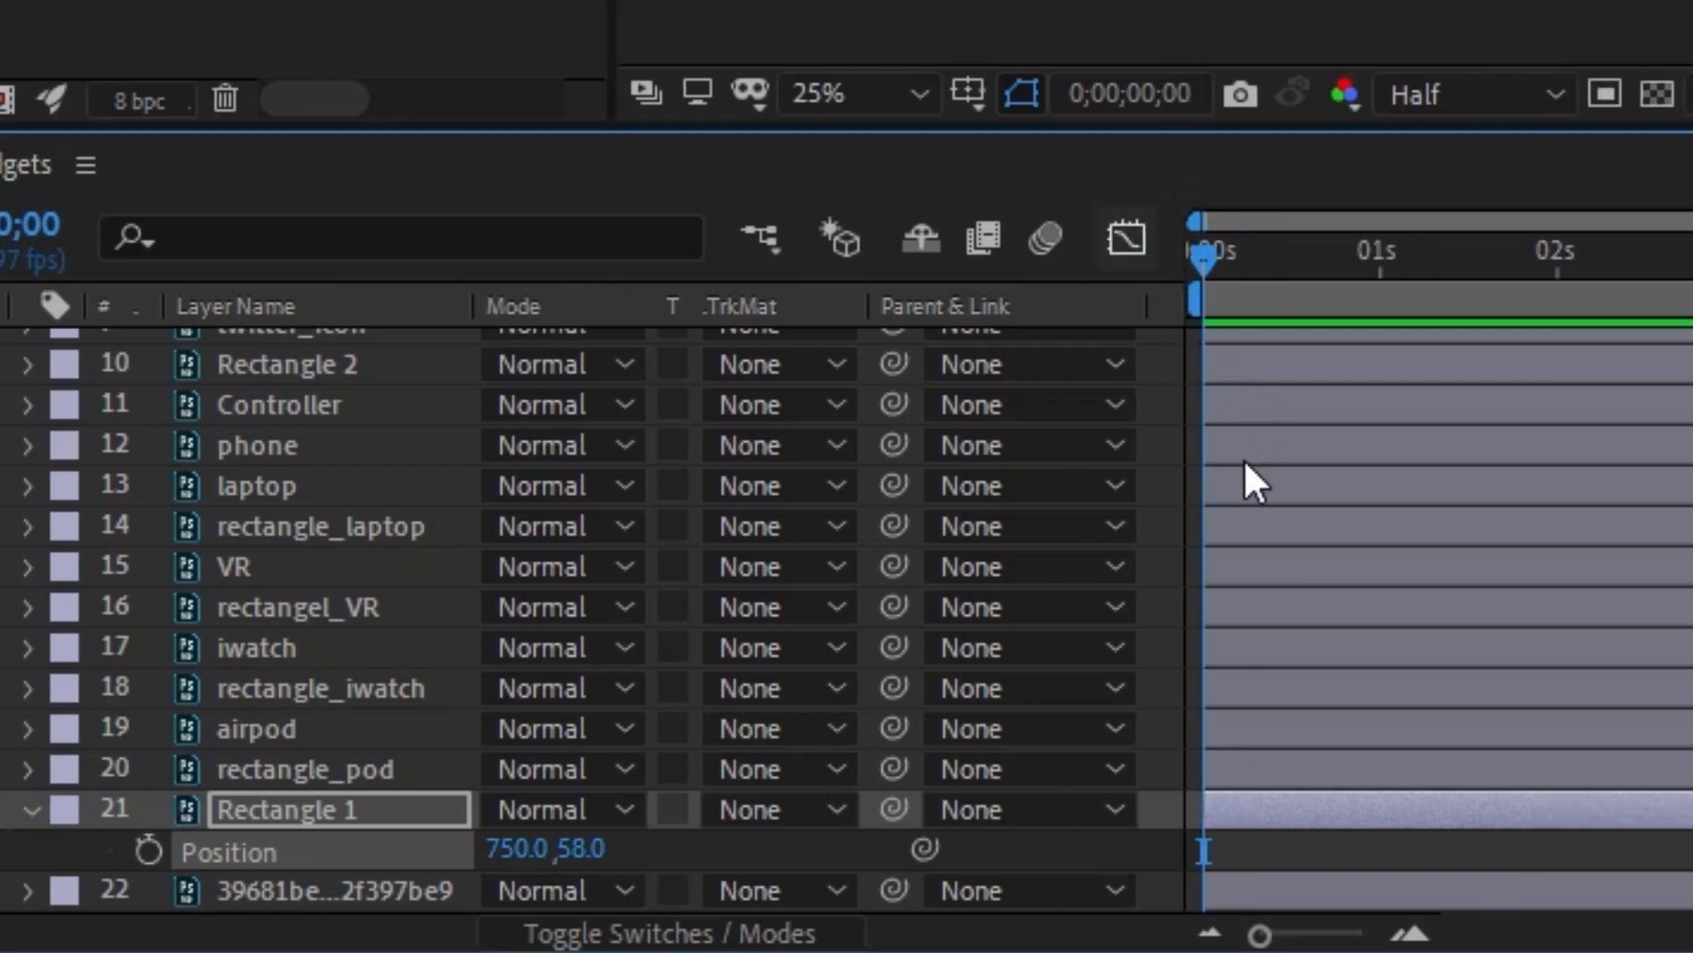
left_click(148, 849)
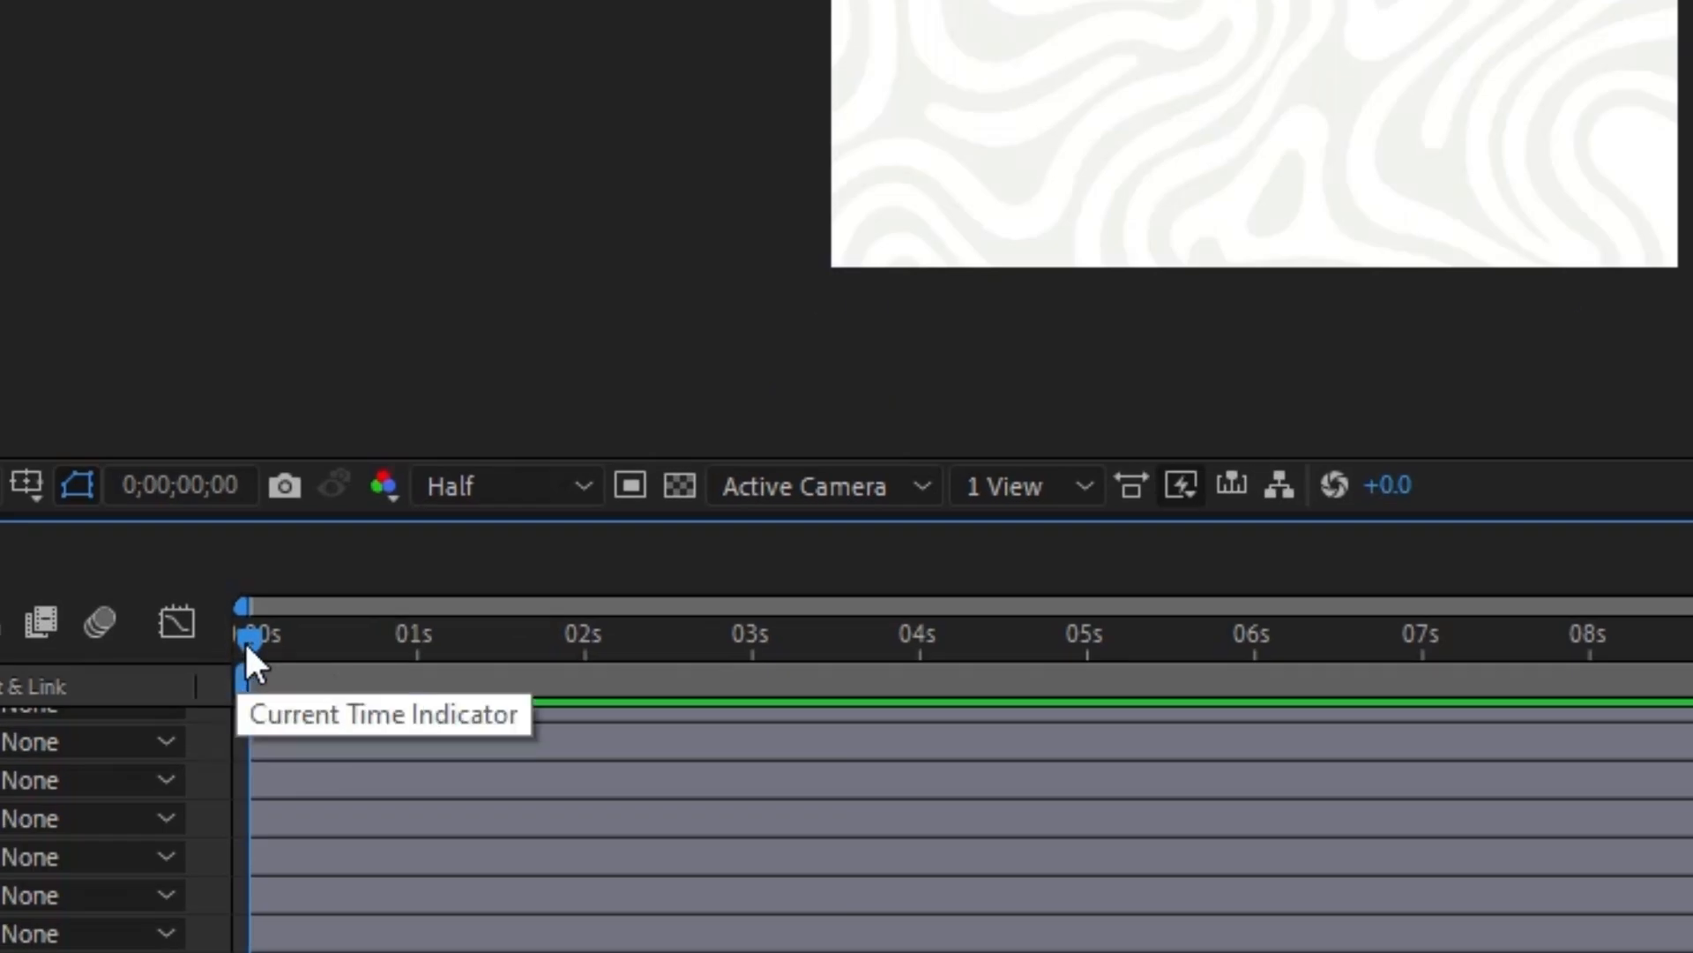
Set Rectangle 1's Y position to 750 at 0;00;00;15 to create the ending keyframe.
left_click_drag(245, 646, 324, 660)
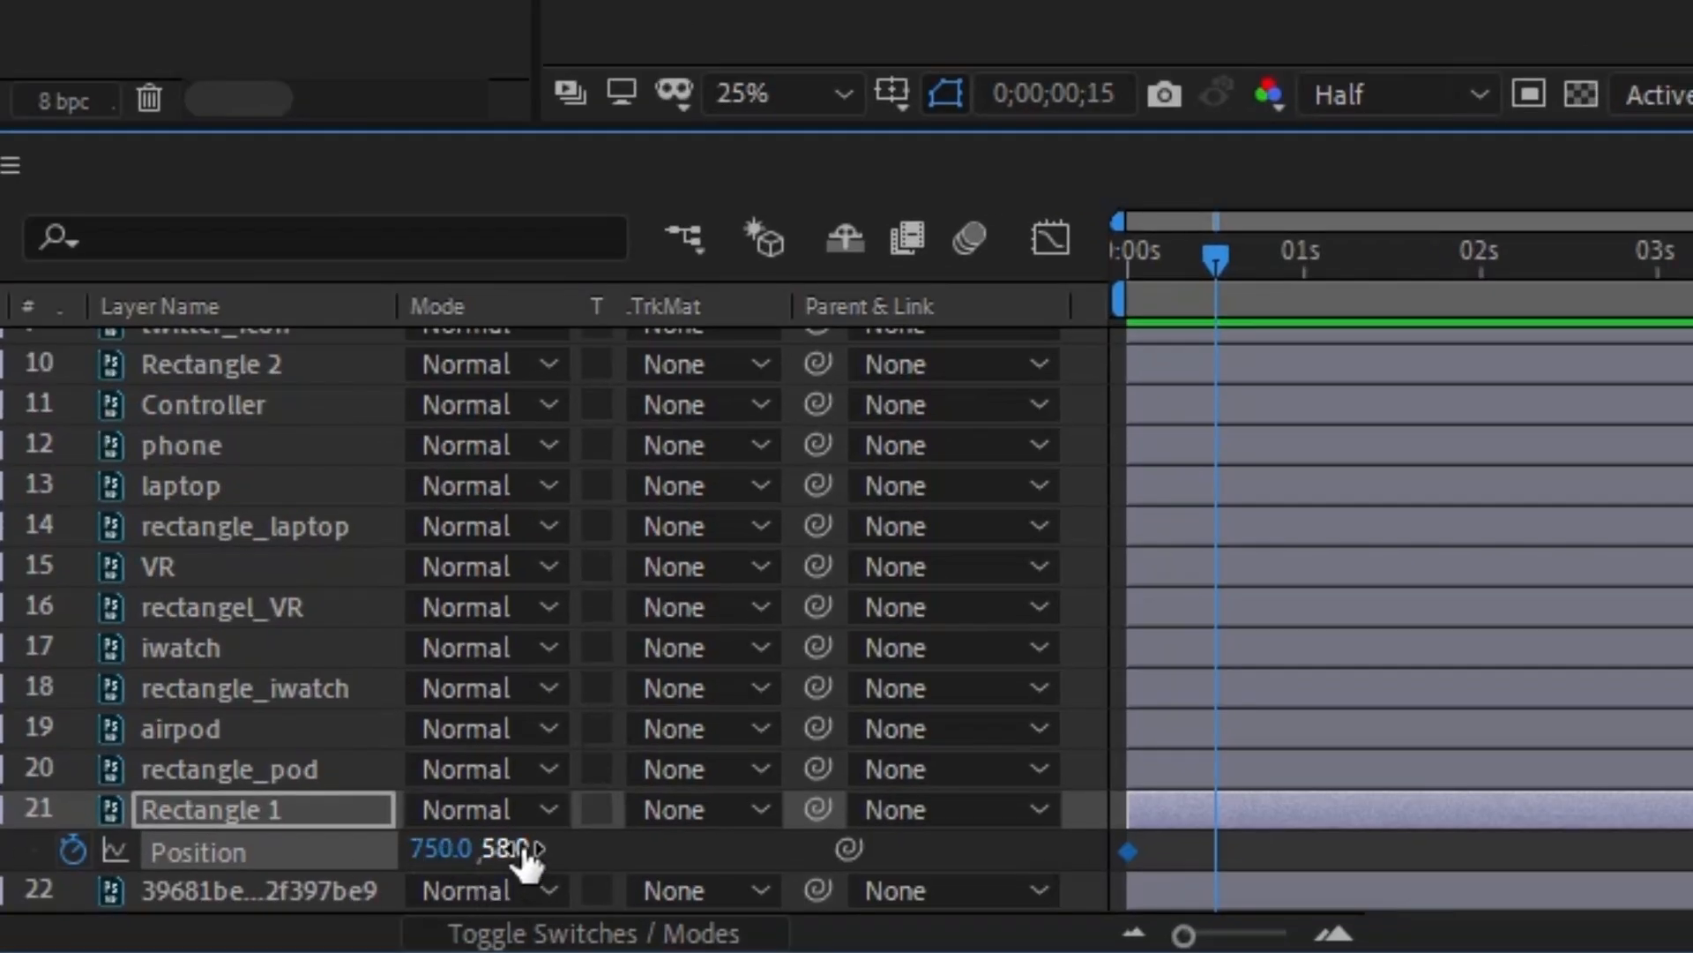
left_click(521, 849)
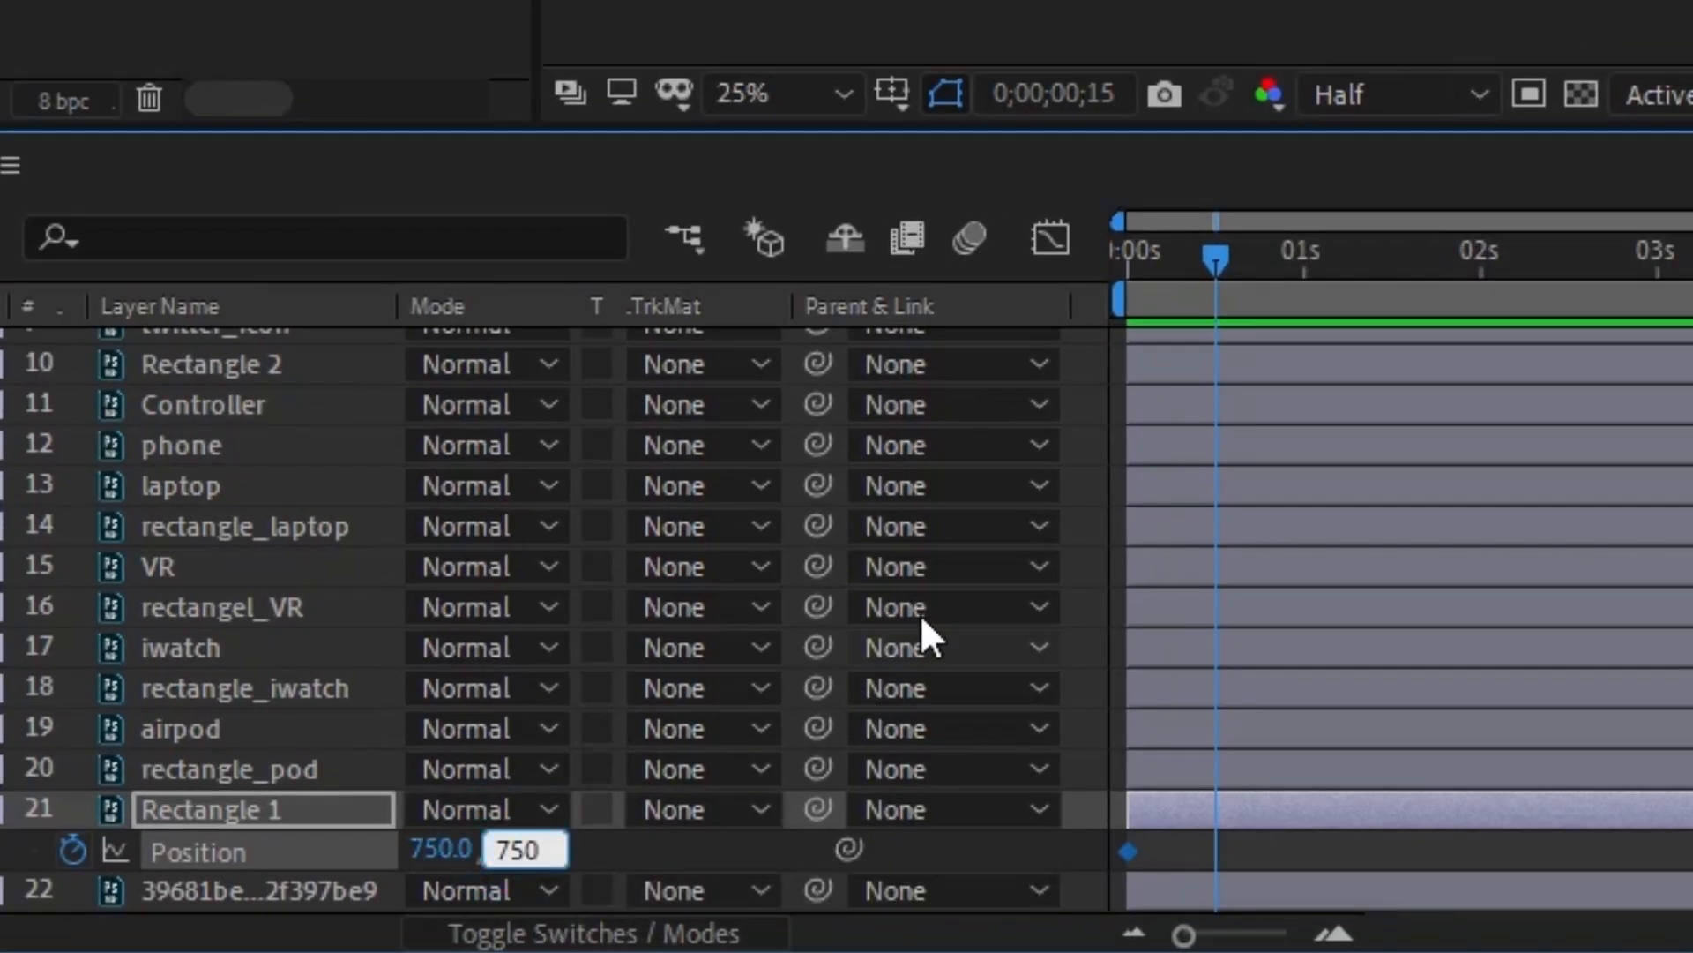
key("Return")
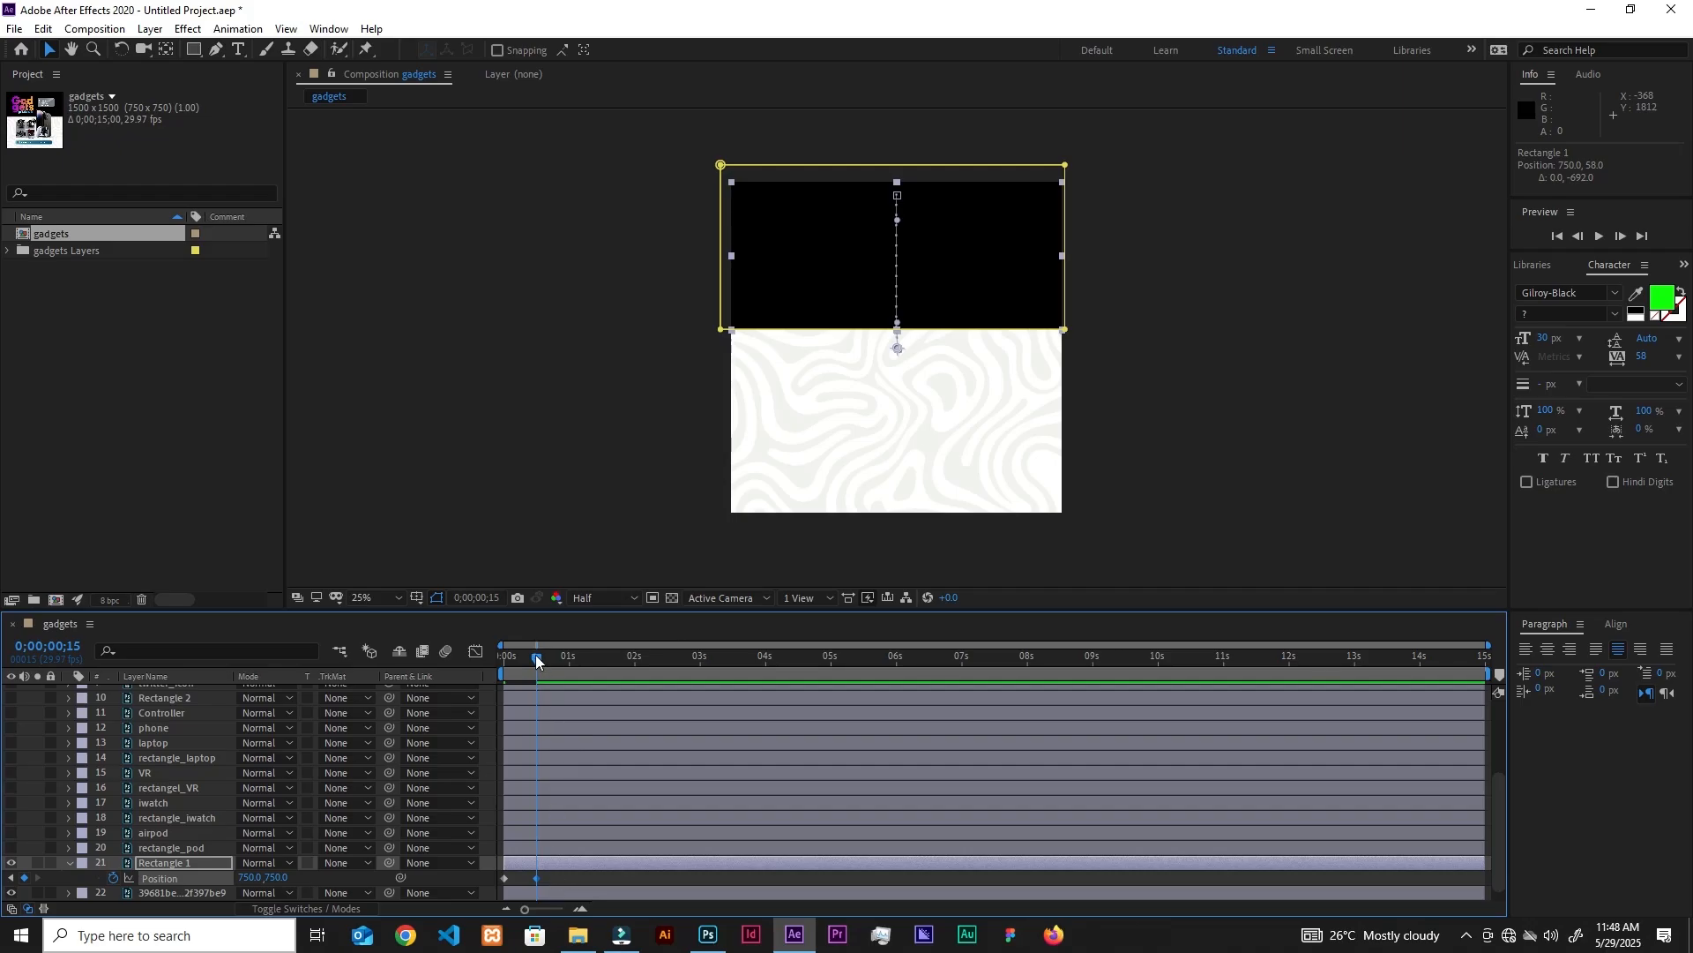
Play back Rectangle 1's slide-in animation from the start of the timeline.
left_click_drag(537, 660, 459, 658)
key("space")
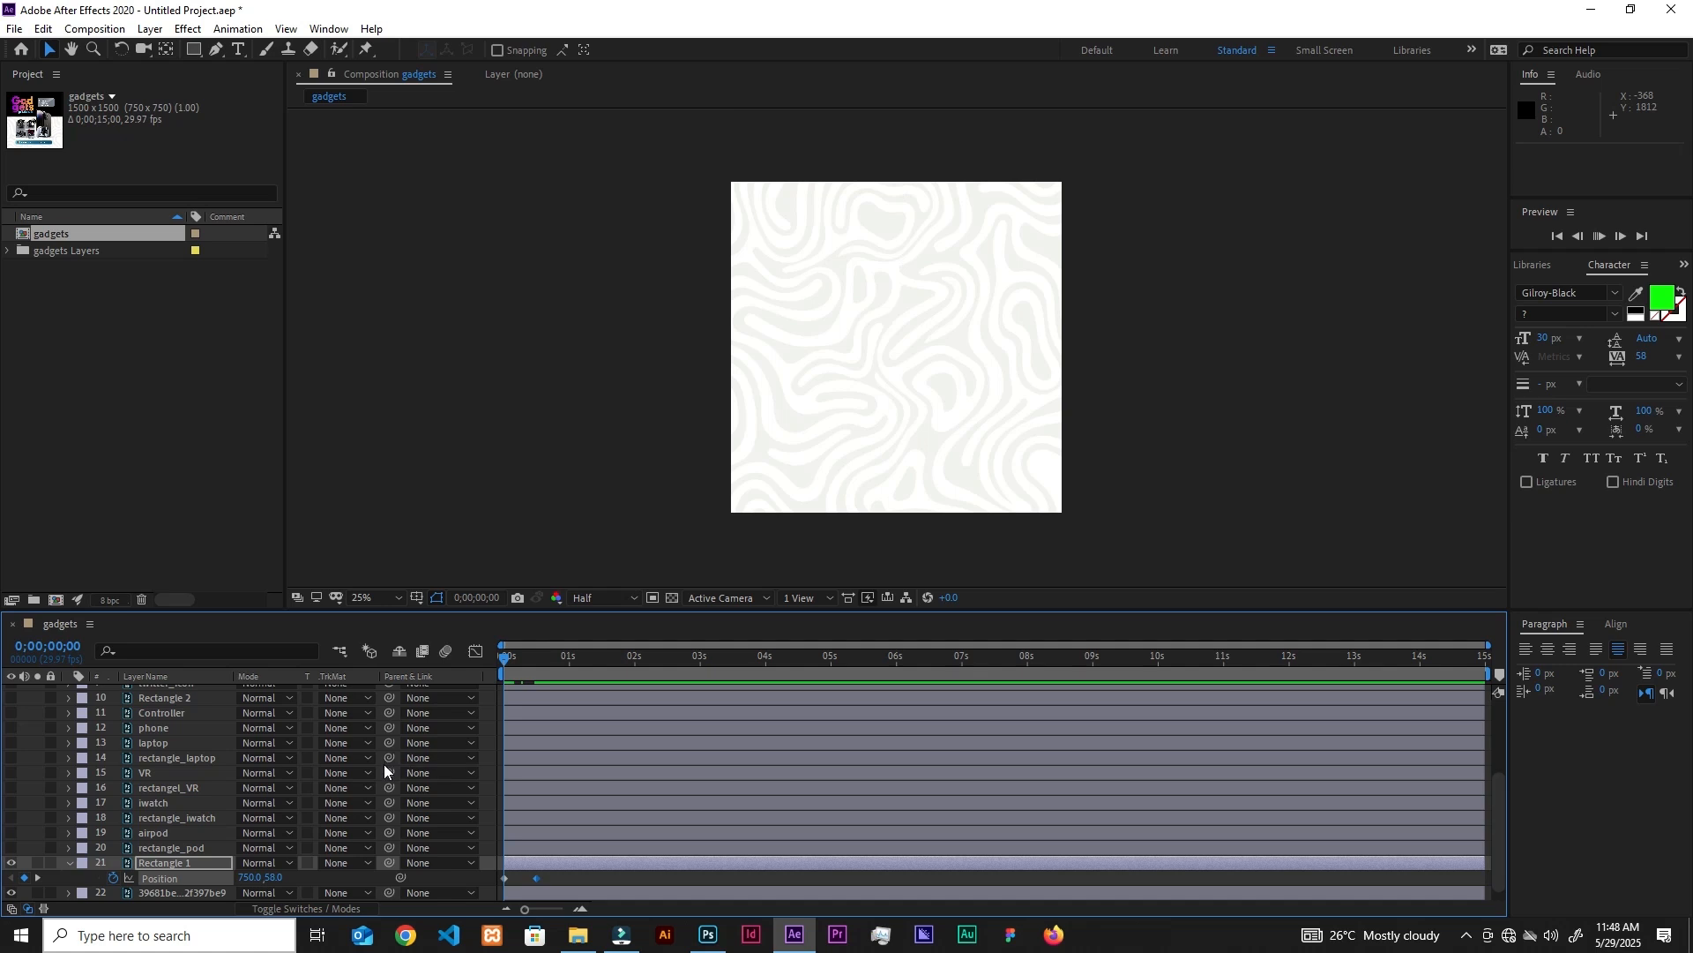
key("space")
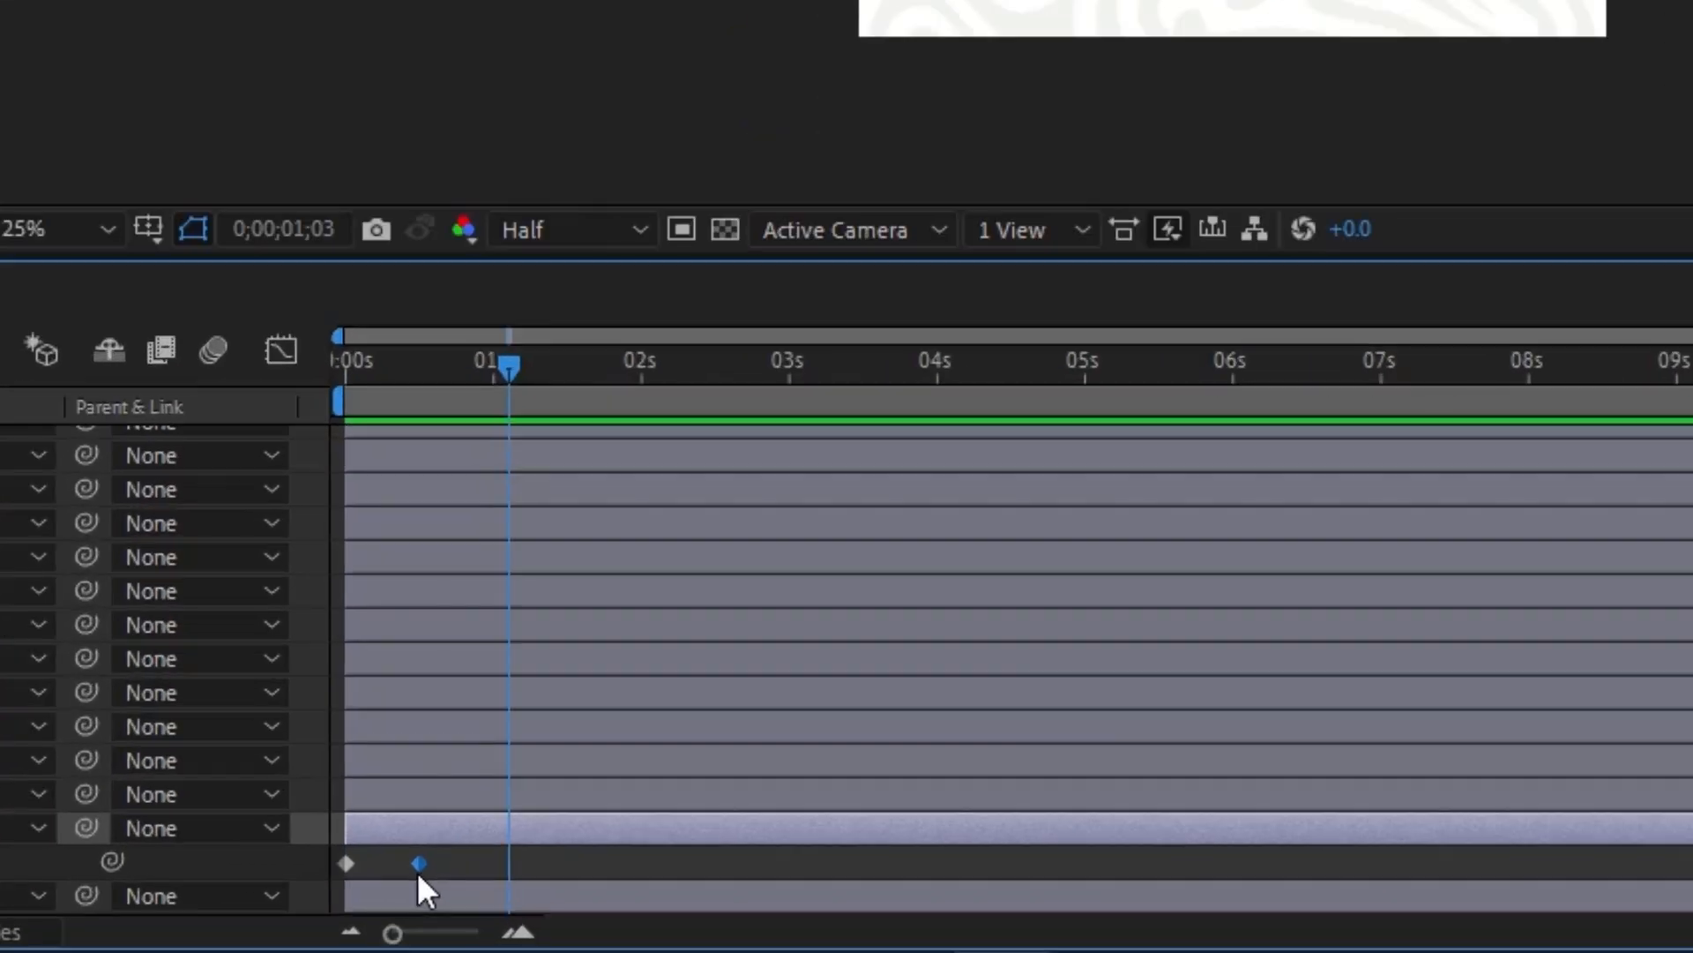
Move Rectangle 1's ending Position keyframe to 0;00;00;09 and apply Easy Ease to both Position keyframes.
mouse_move(536, 881)
left_click_drag(399, 866, 250, 909)
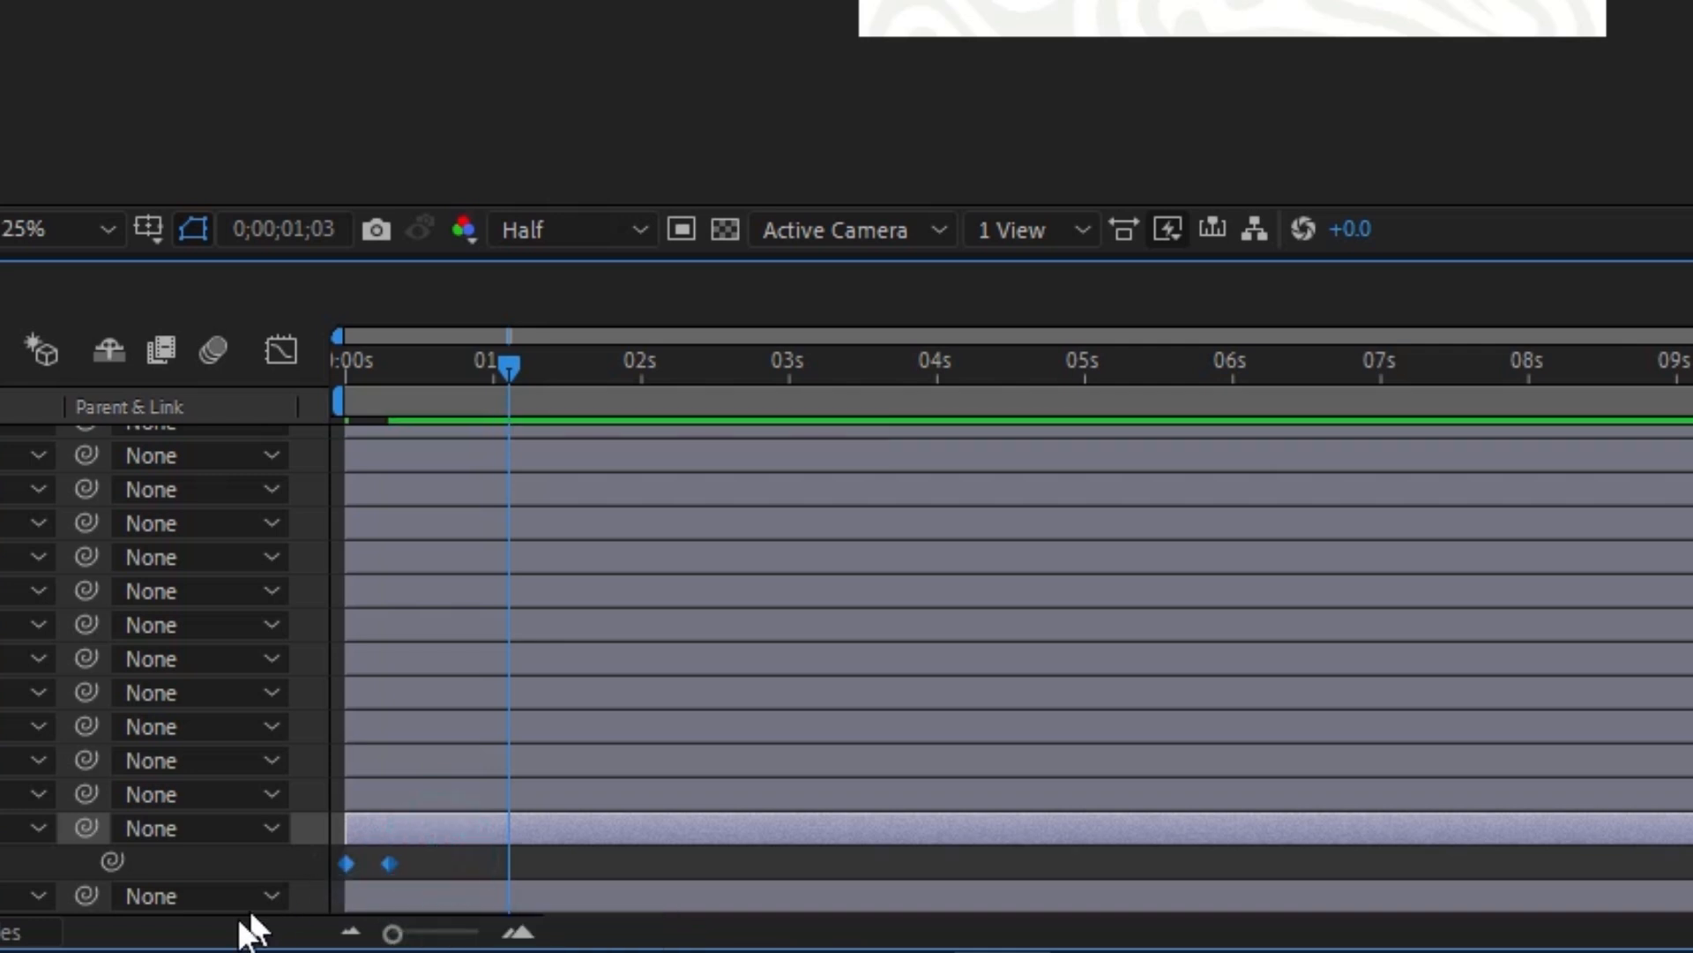
right_click(385, 863)
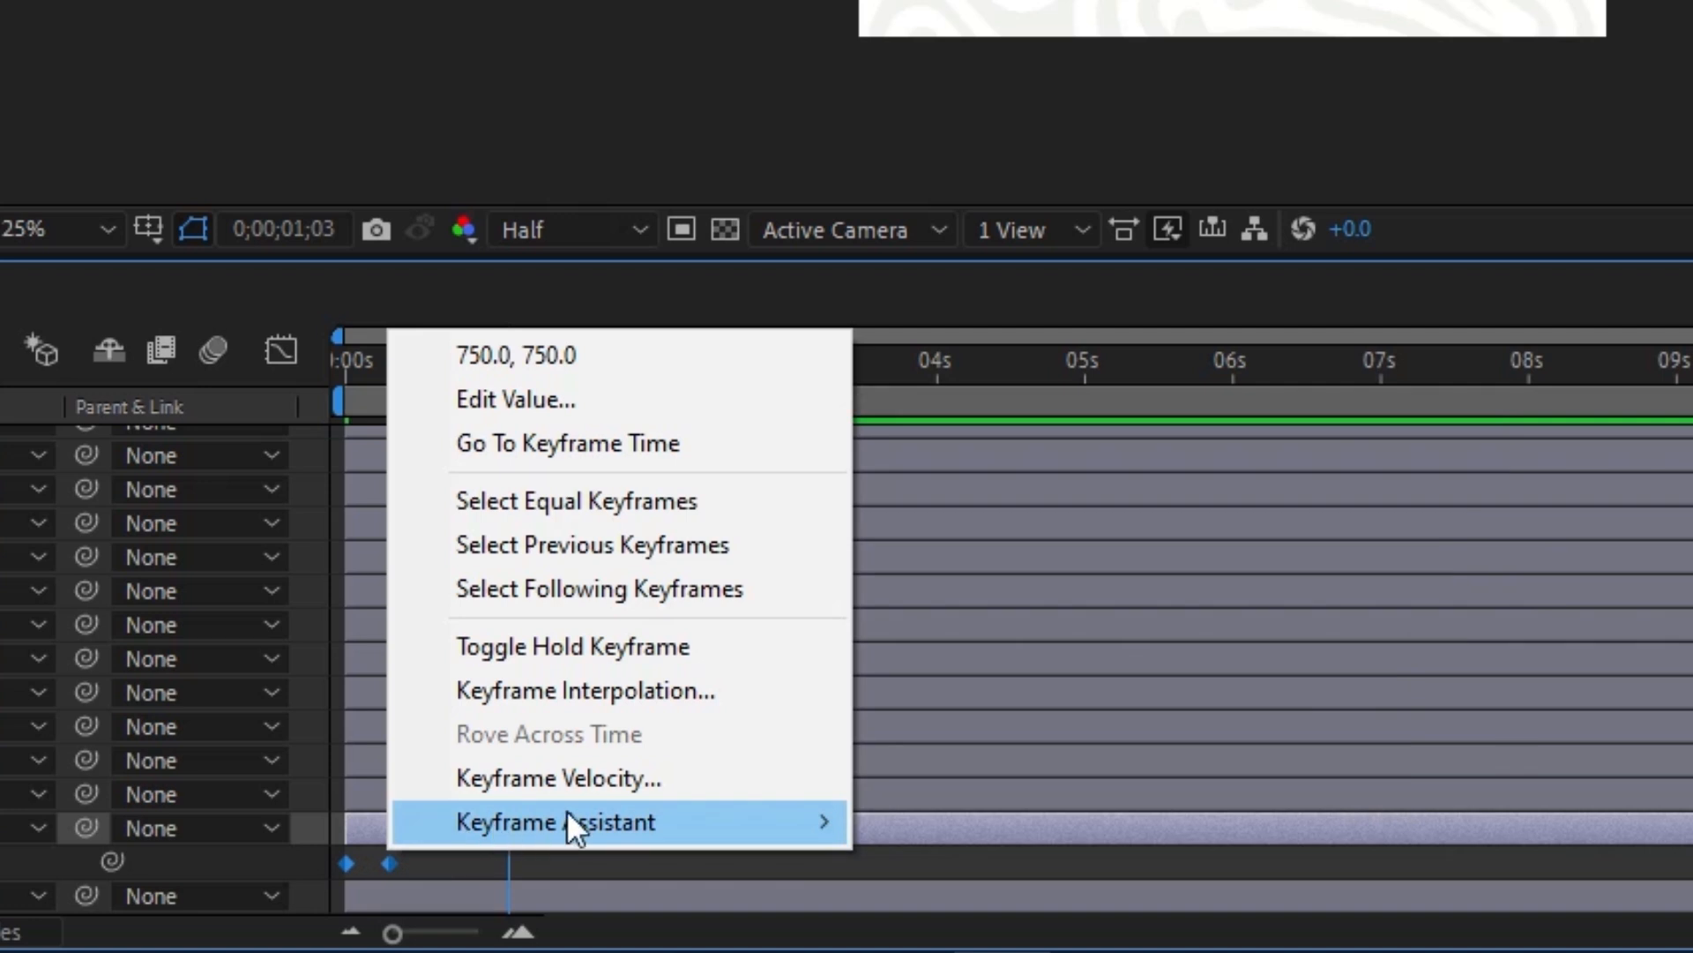
mouse_move(639, 817)
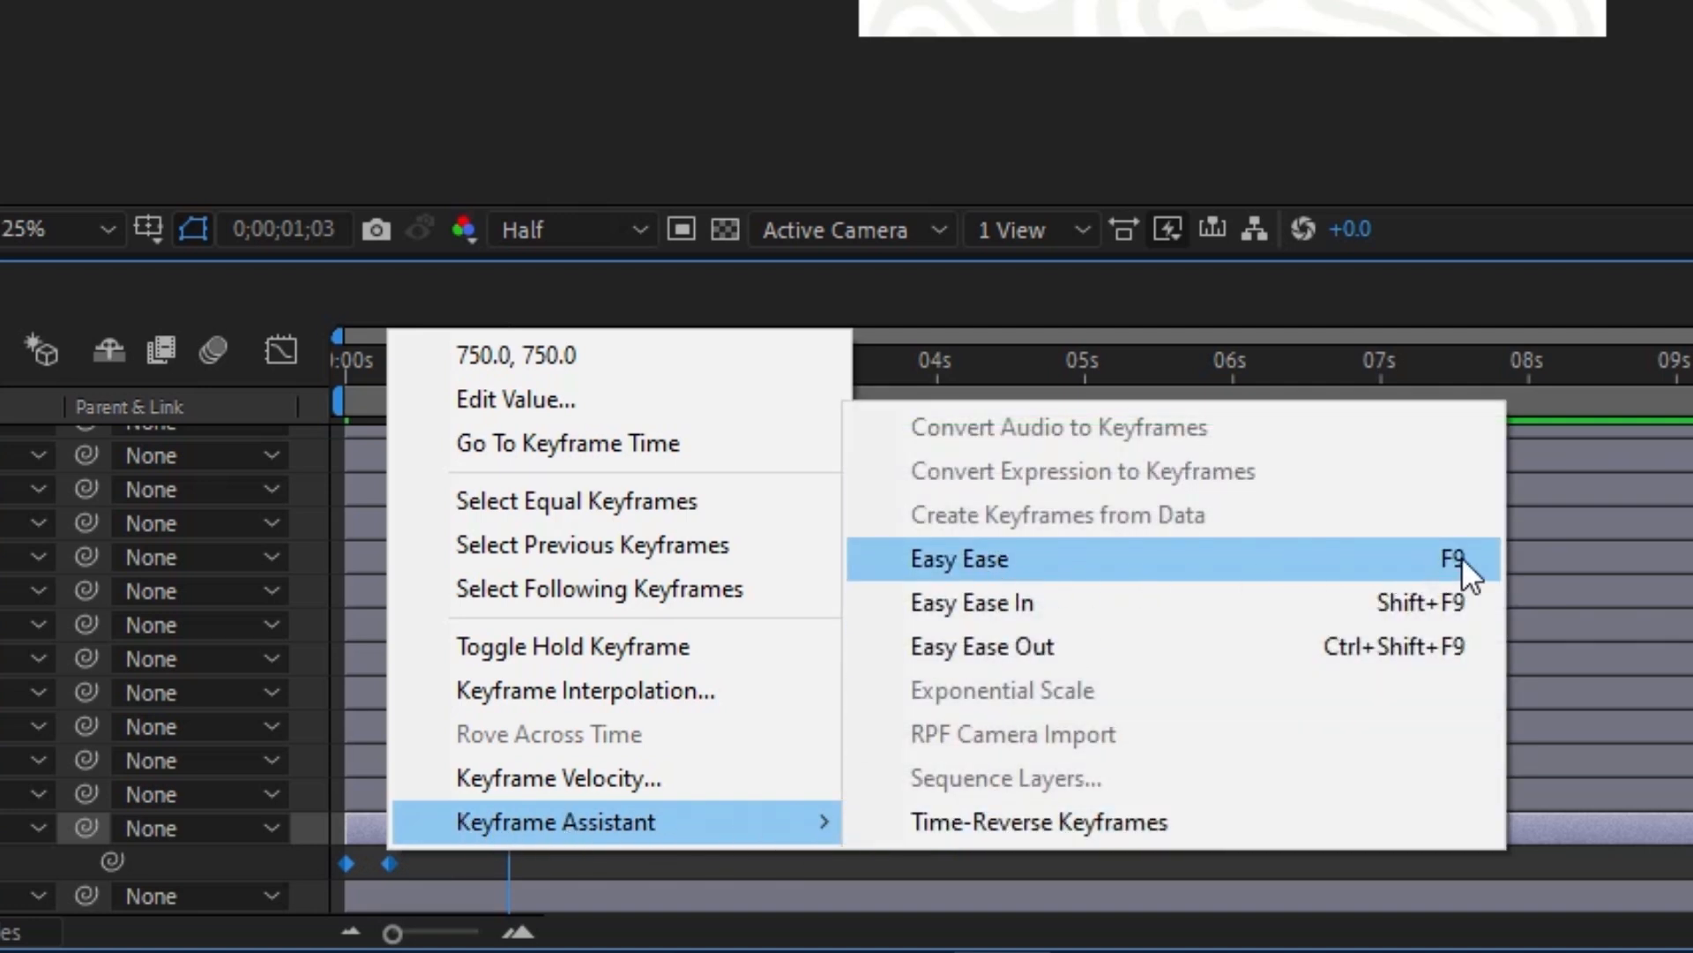
left_click(981, 557)
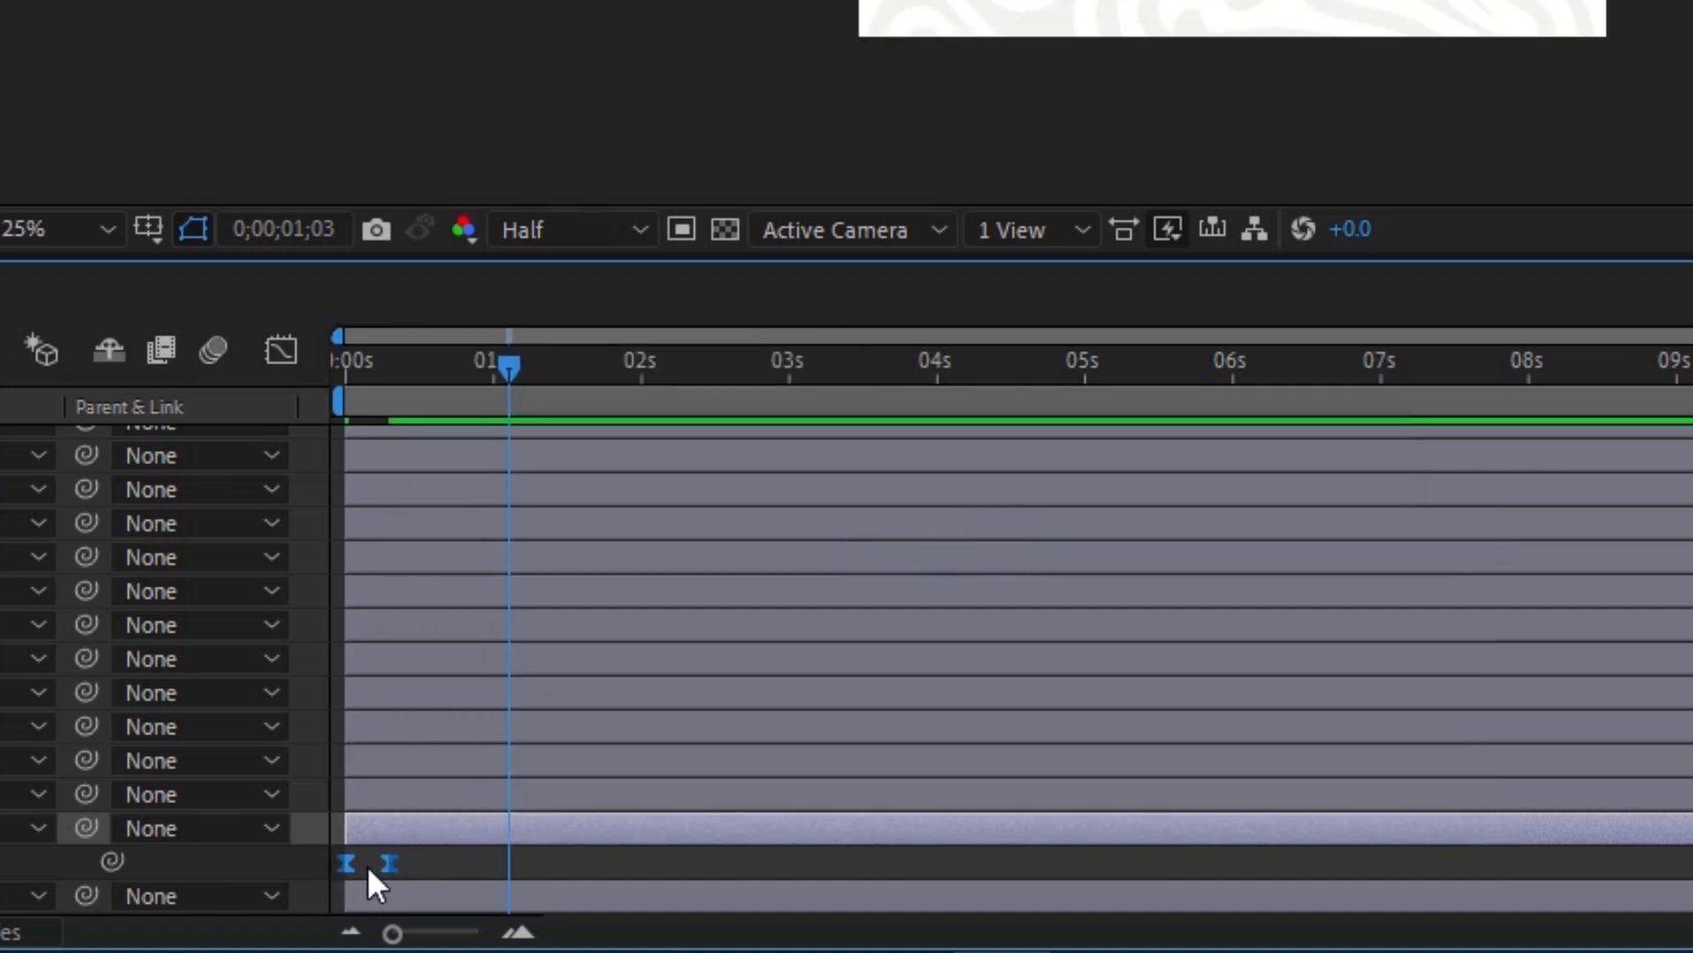
Preview Rectangle 1's eased motion from the first frame.
left_click_drag(509, 366, 442, 369)
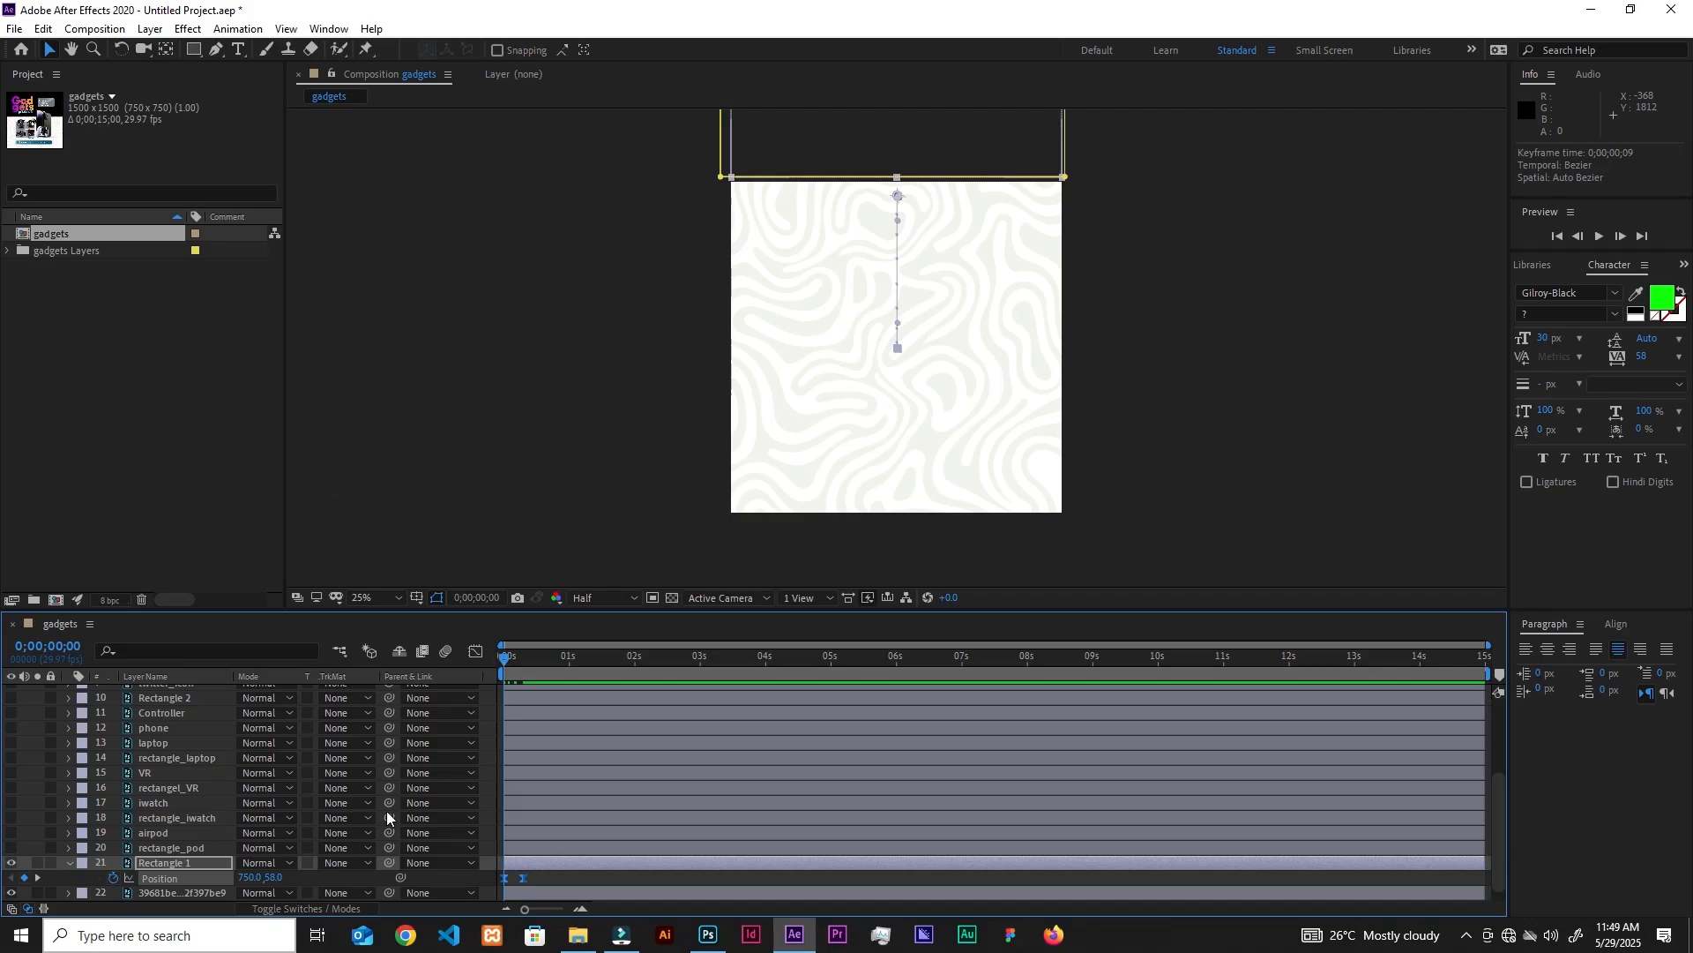
key("space")
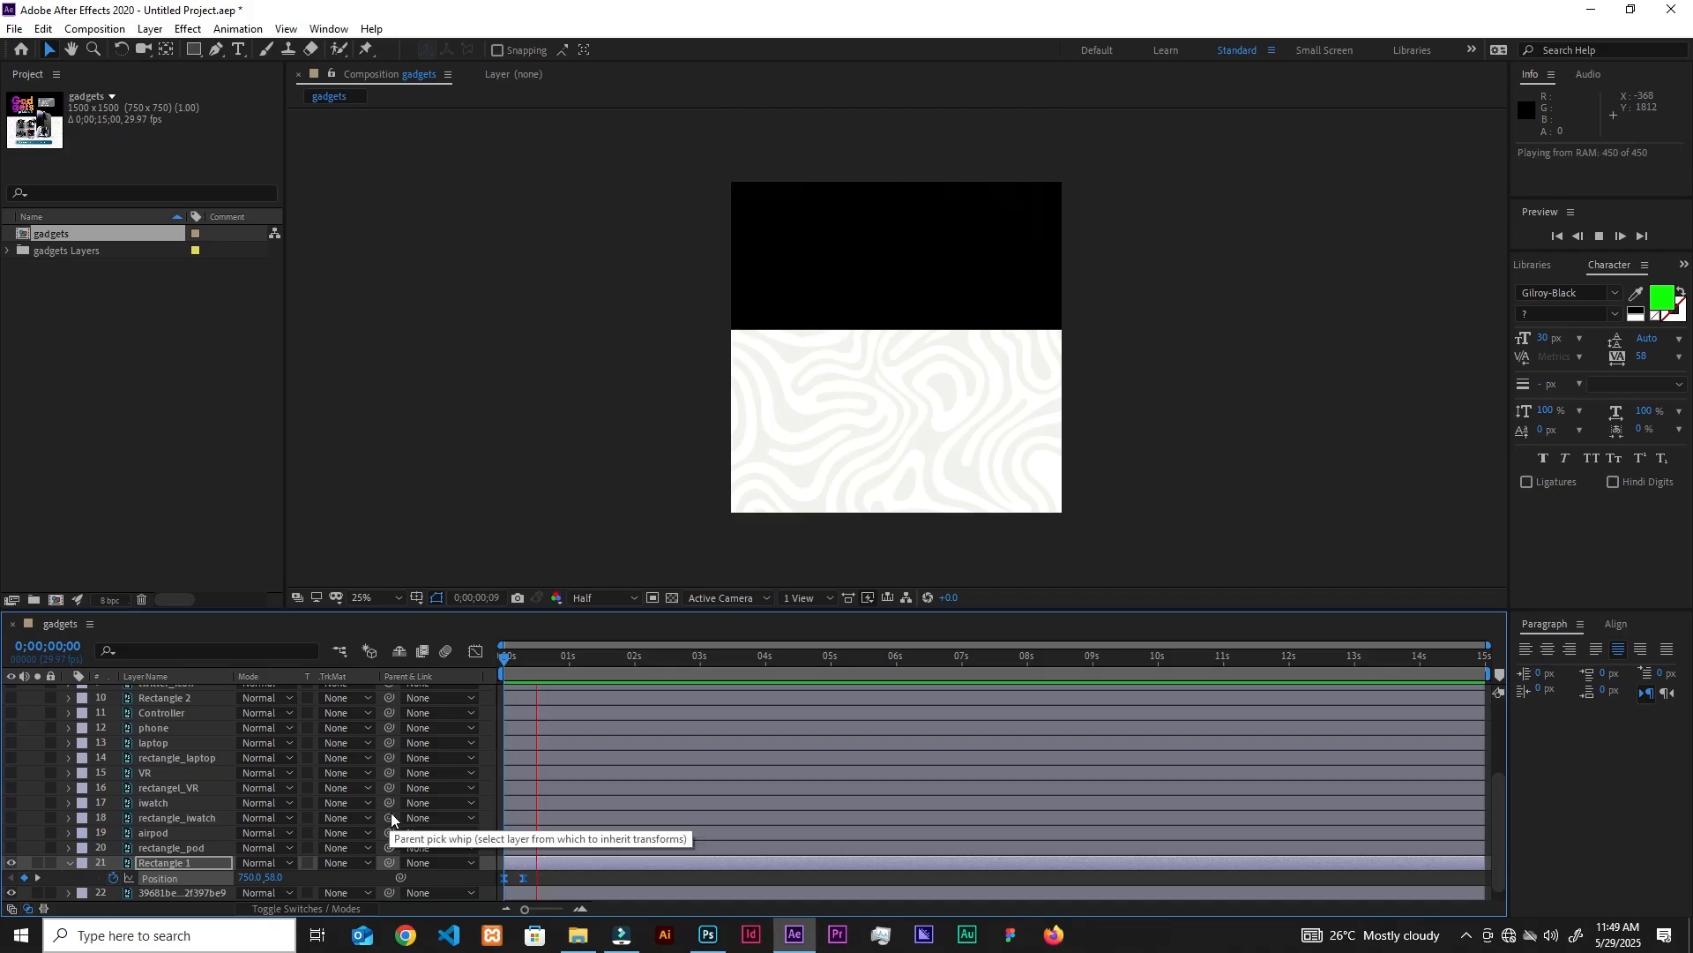
key("space")
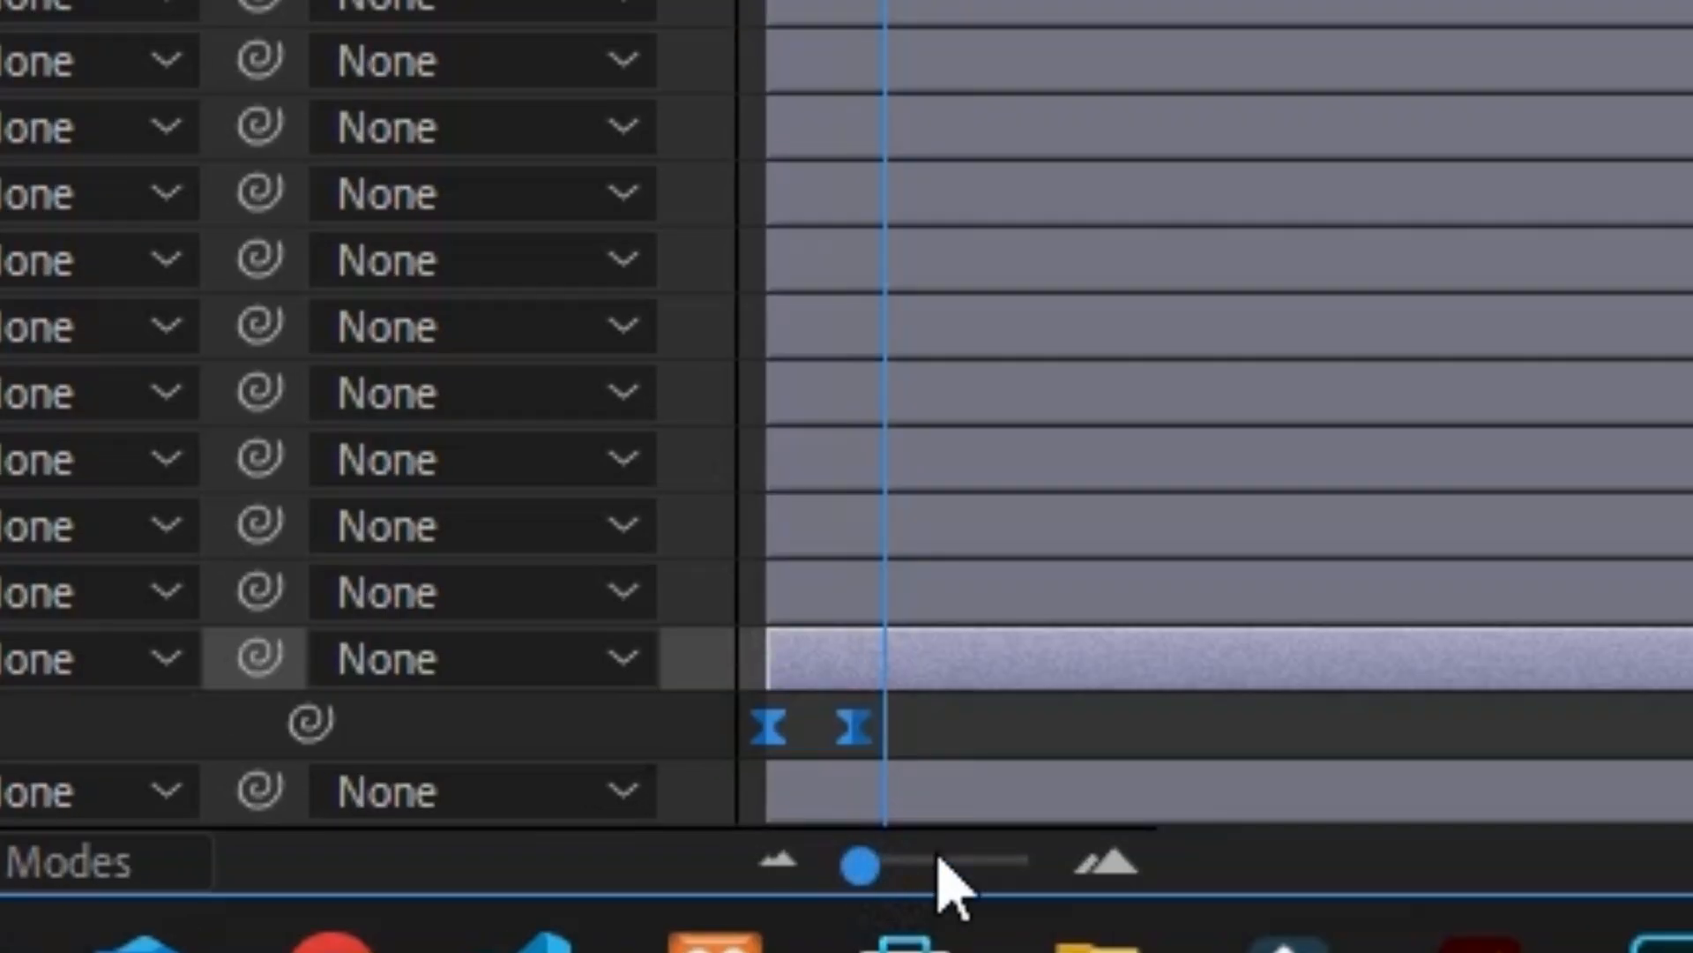
Shorten Rectangle 1's slide-in by moving its ending Position keyframe to 0;00;00;05.
left_click_drag(867, 871, 1061, 888)
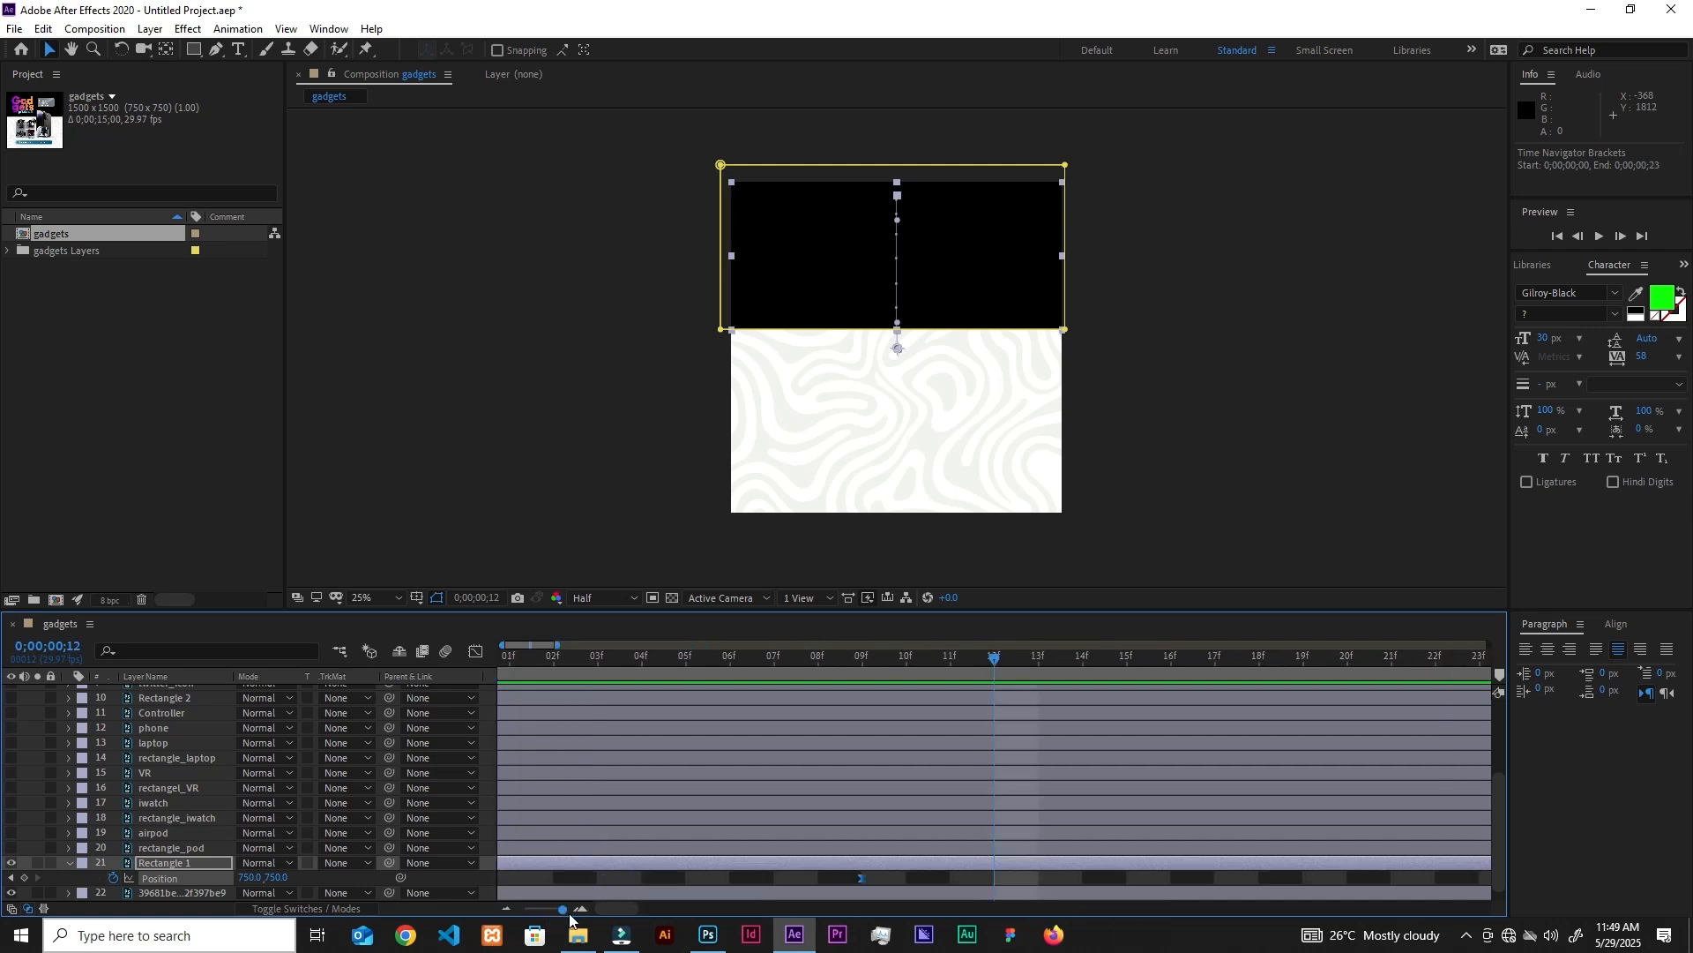
left_click_drag(559, 915, 552, 915)
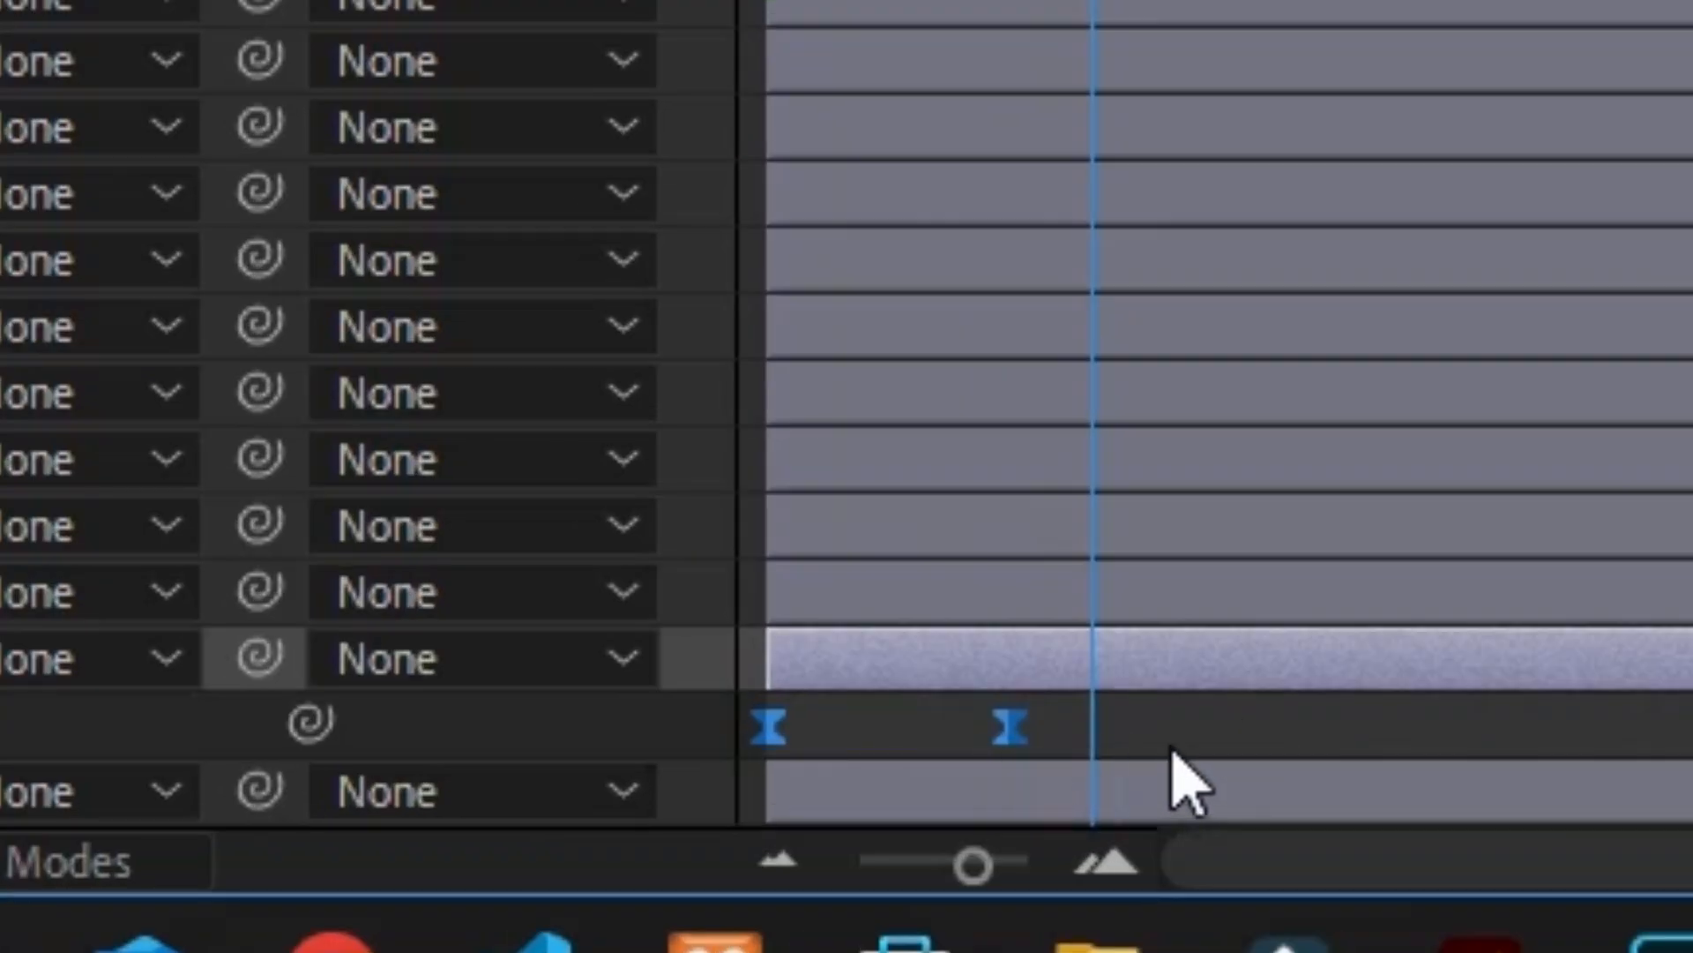
left_click(597, 882)
left_click_drag(1009, 734, 907, 741)
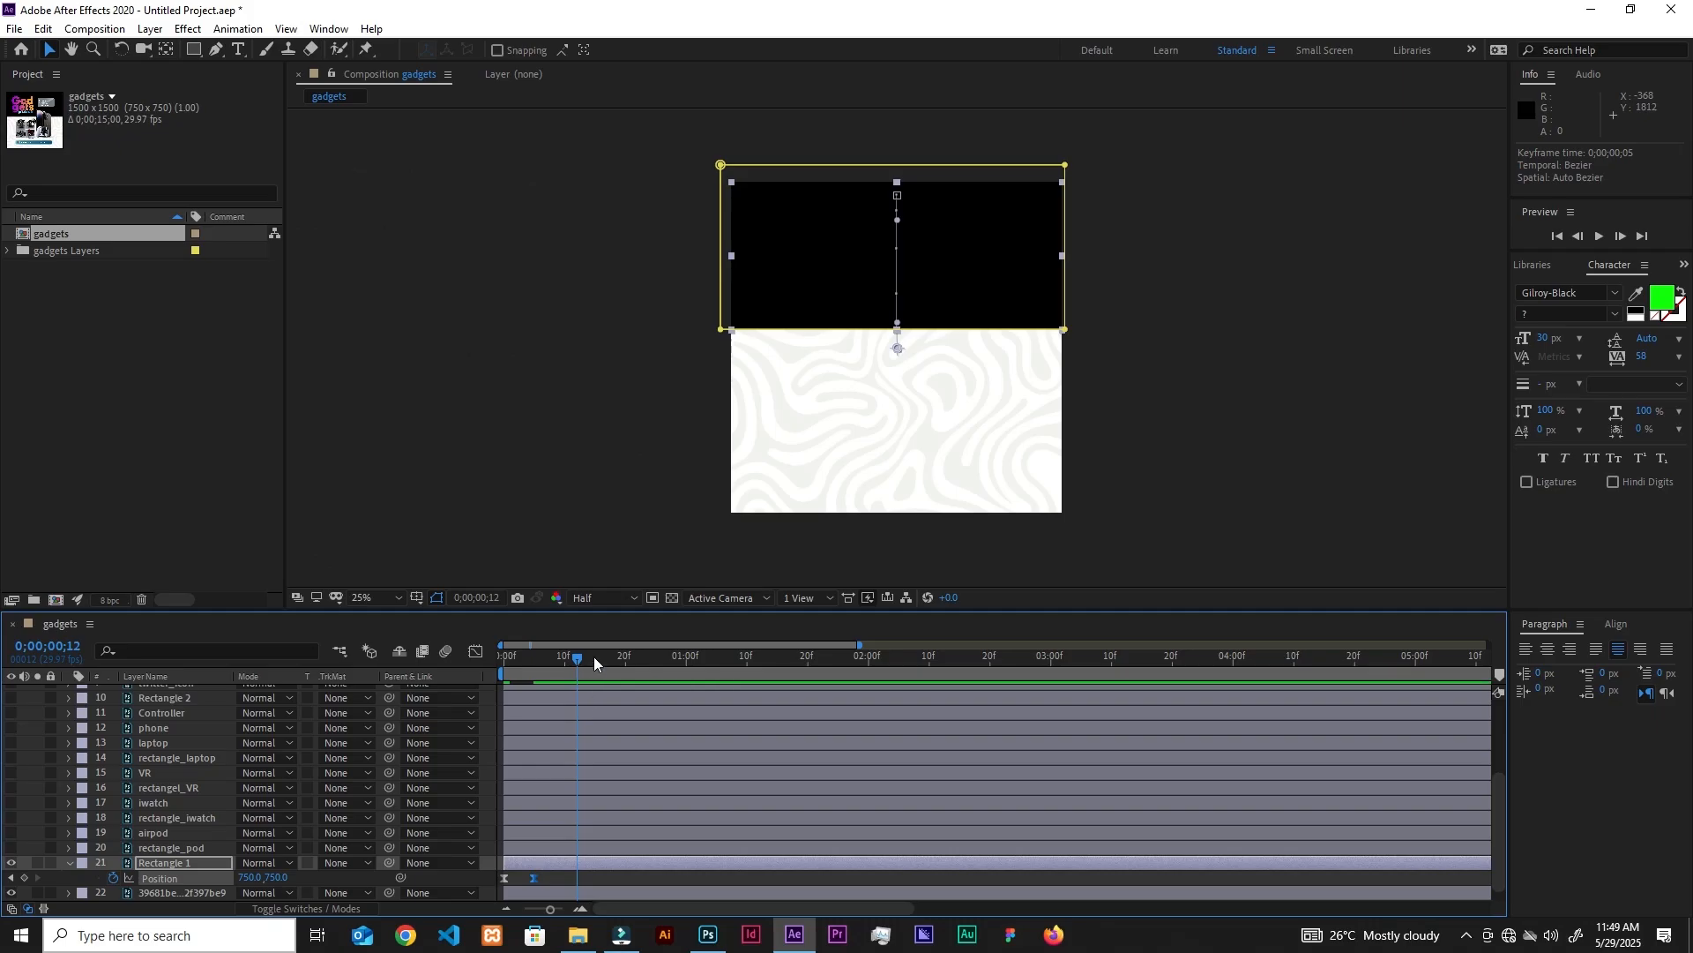
Replay the shortened Rectangle 1 slide-in from the beginning to check its speed.
left_click_drag(577, 658, 480, 663)
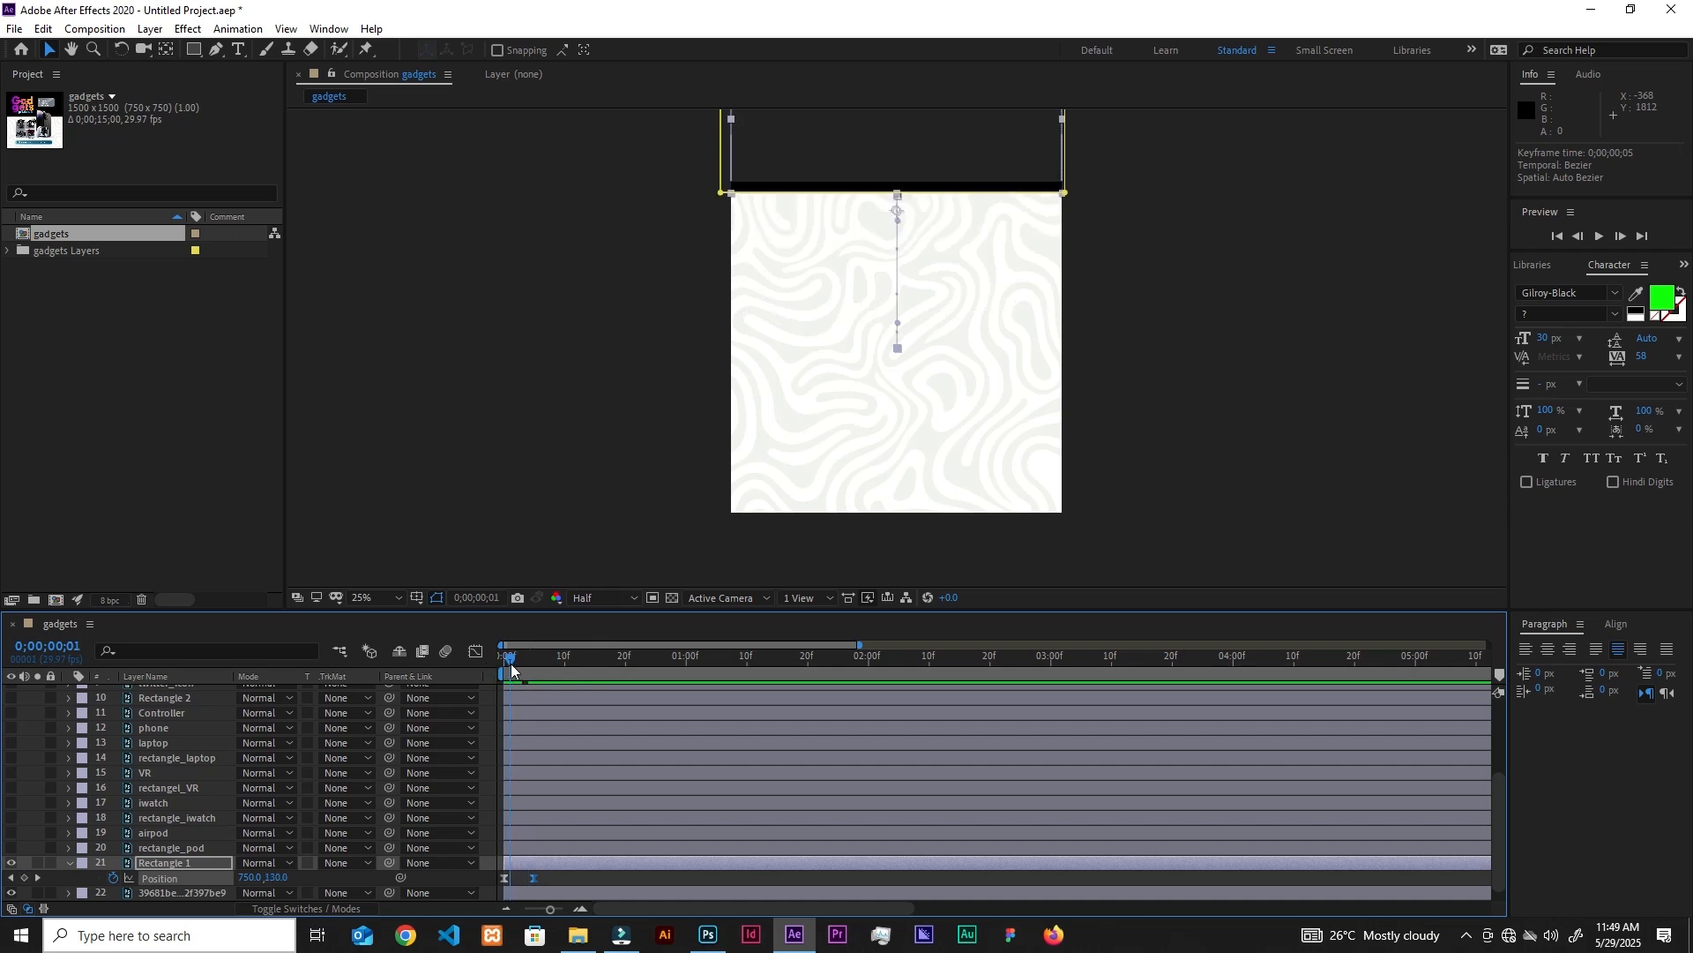
key("space")
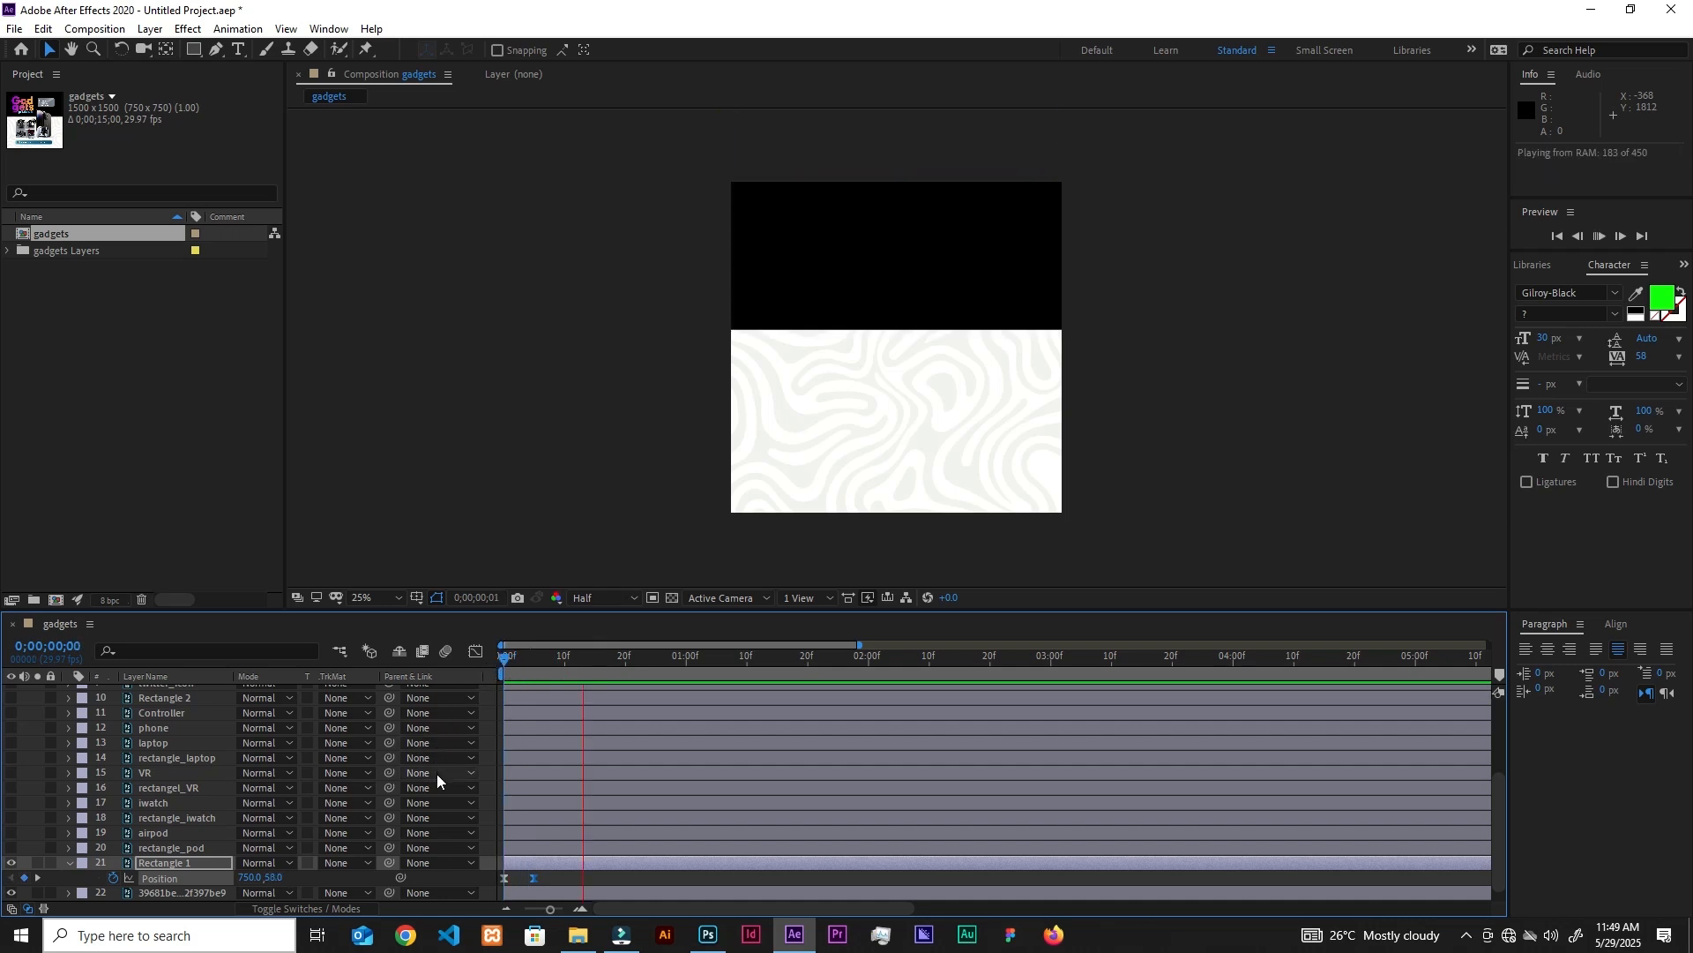
left_click(652, 662)
left_click(505, 660)
key("space")
key("space")
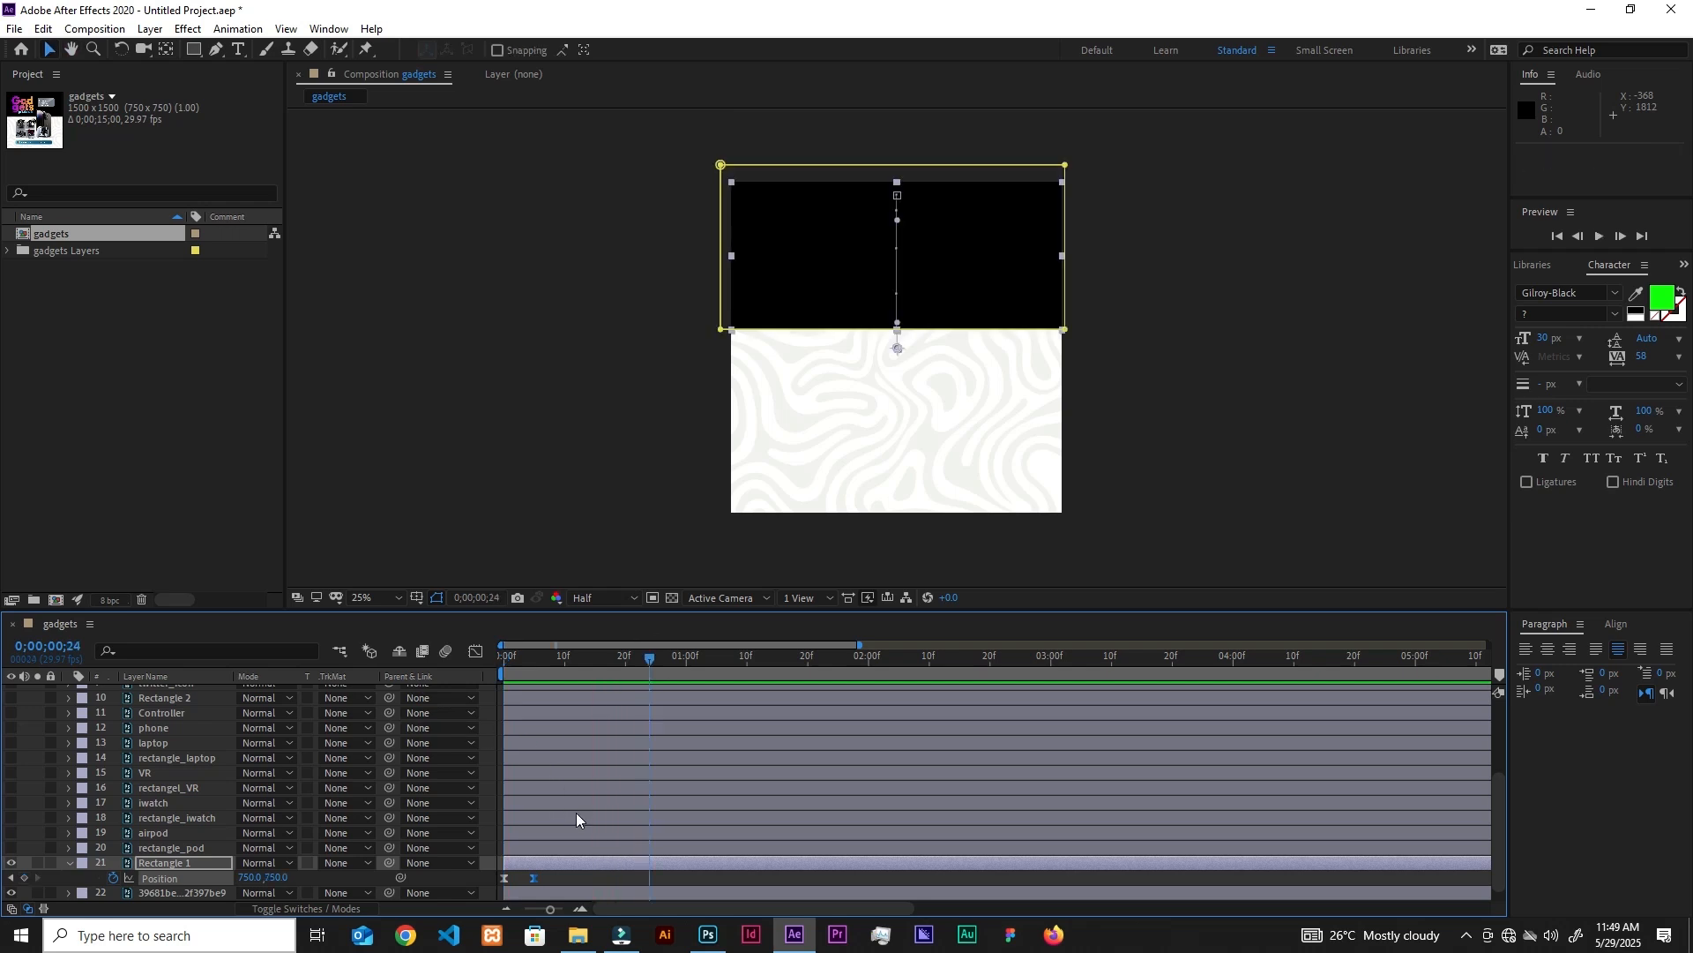
Move Rectangle 1's ending Position keyframe to 0;00;00;07 and show both Position keyframes in the Graph Editor.
left_click_drag(532, 879, 543, 849)
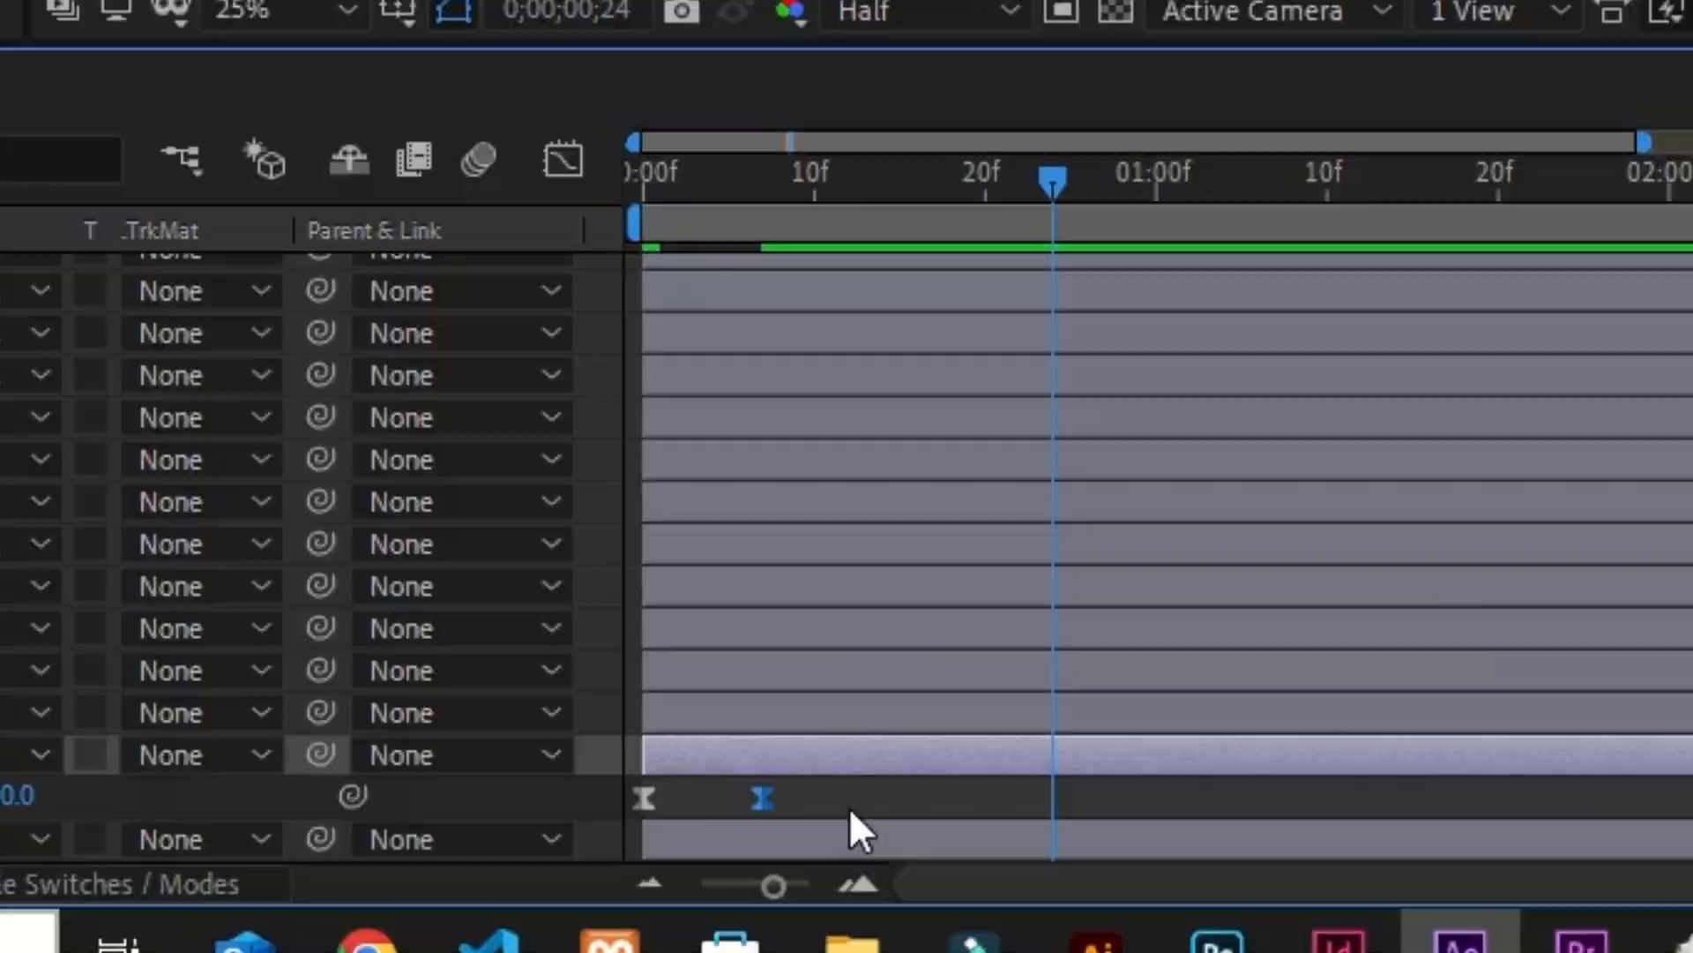
left_click(572, 878)
left_click_drag(574, 876, 486, 882)
left_click_drag(697, 772, 752, 782)
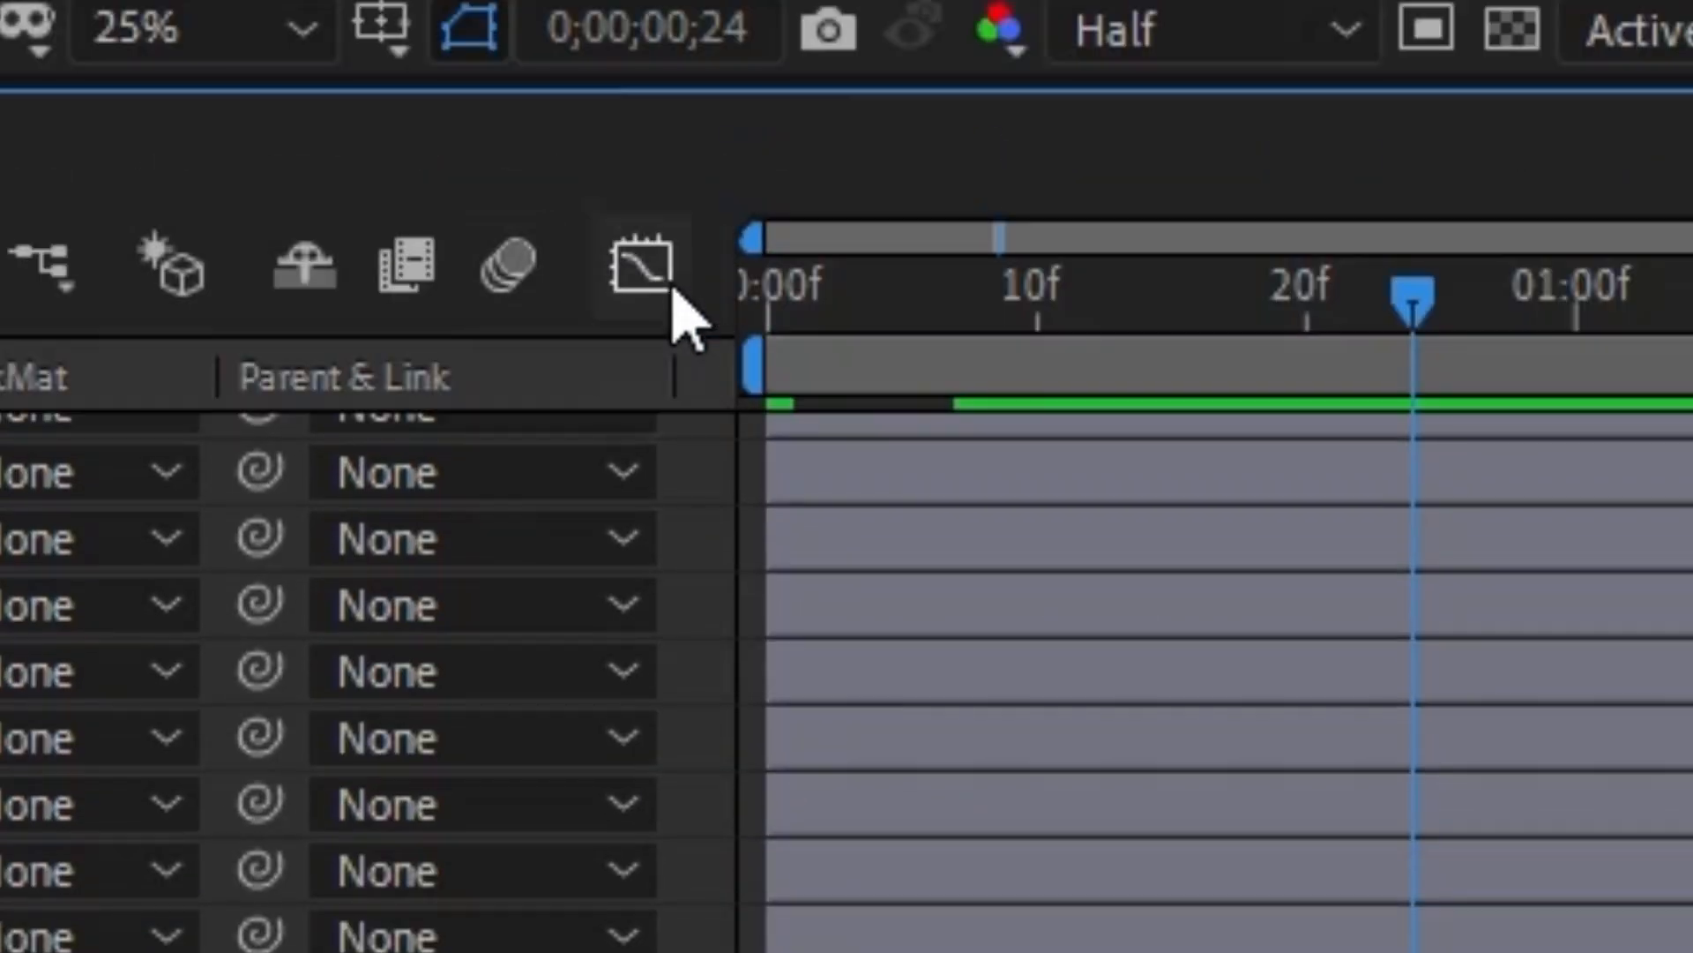
left_click(655, 286)
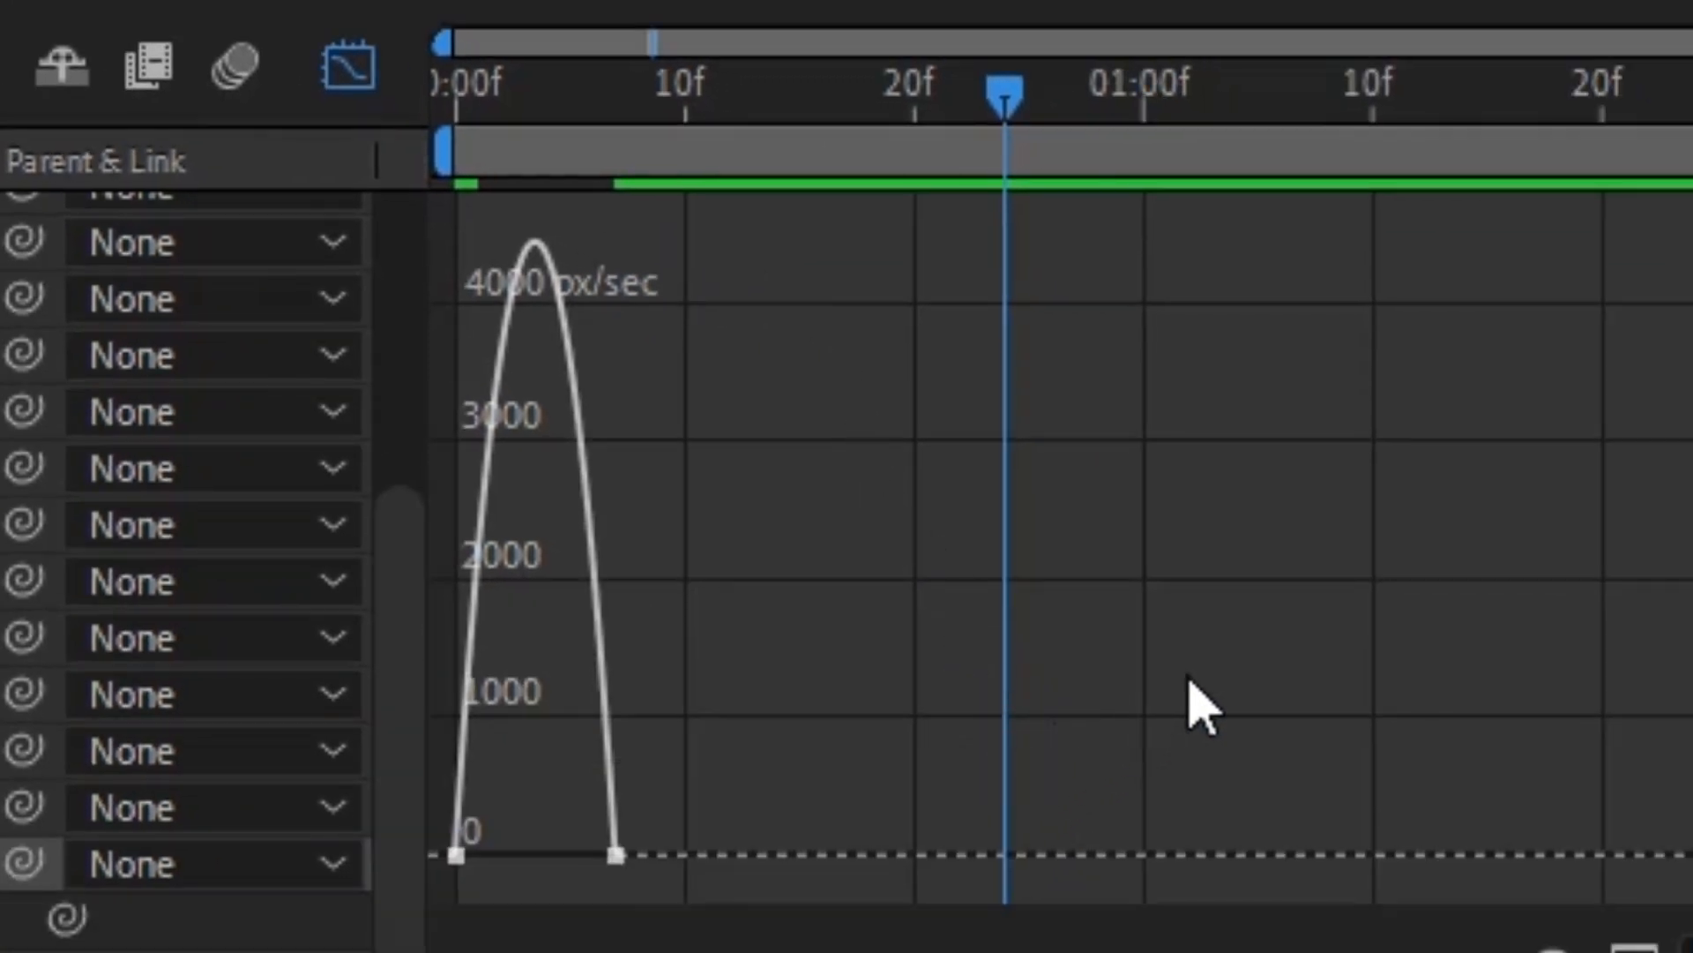
left_click(351, 71)
left_click(351, 71)
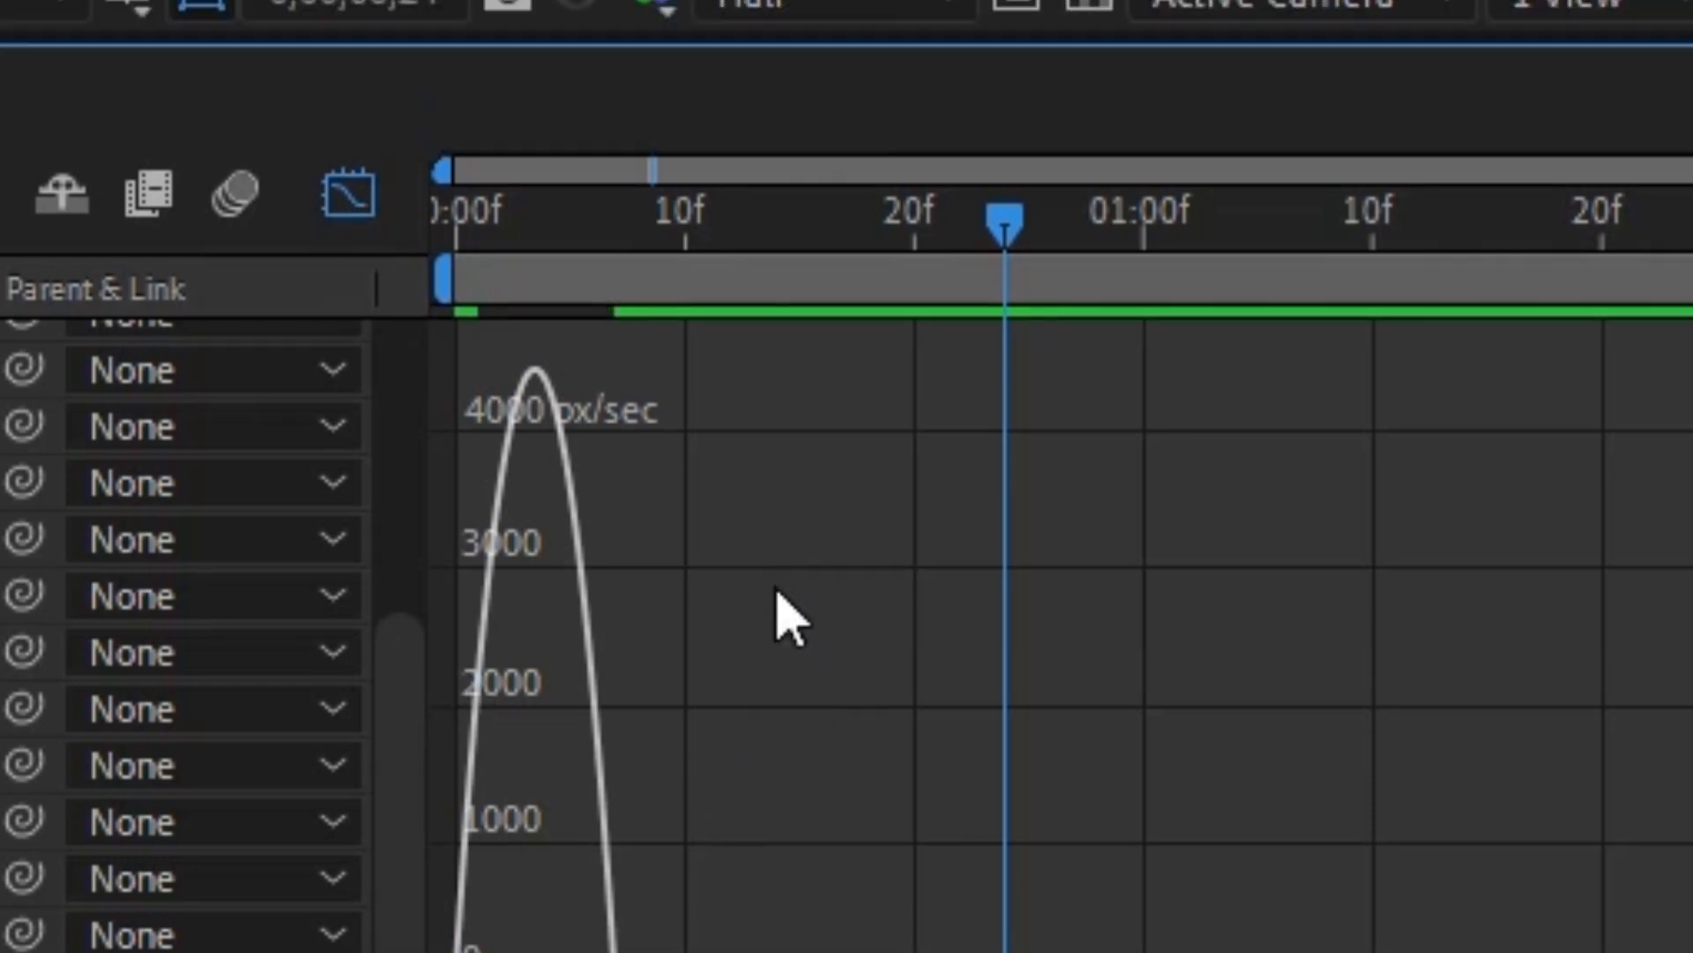
Reshape Rectangle 1's Position speed curve to peak early with a gradual slowdown by lengthening the ending keyframe's influence handle, then return to the layer view.
right_click(776, 459)
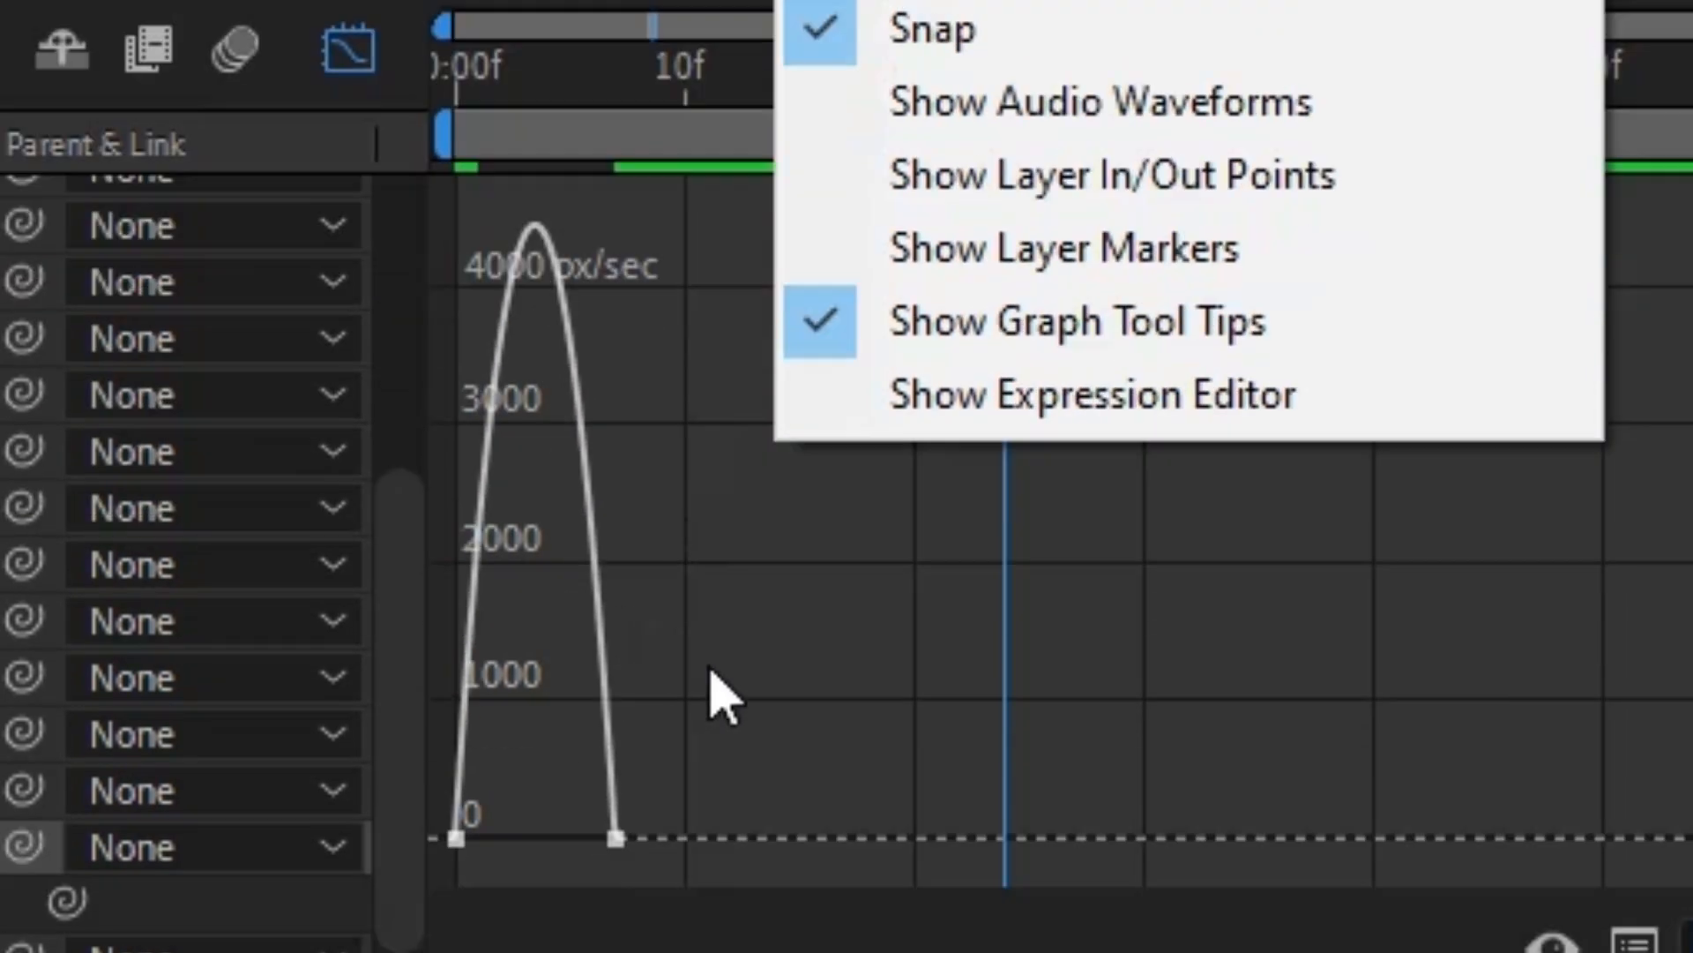
left_click(870, 602)
left_click_drag(869, 603, 616, 838)
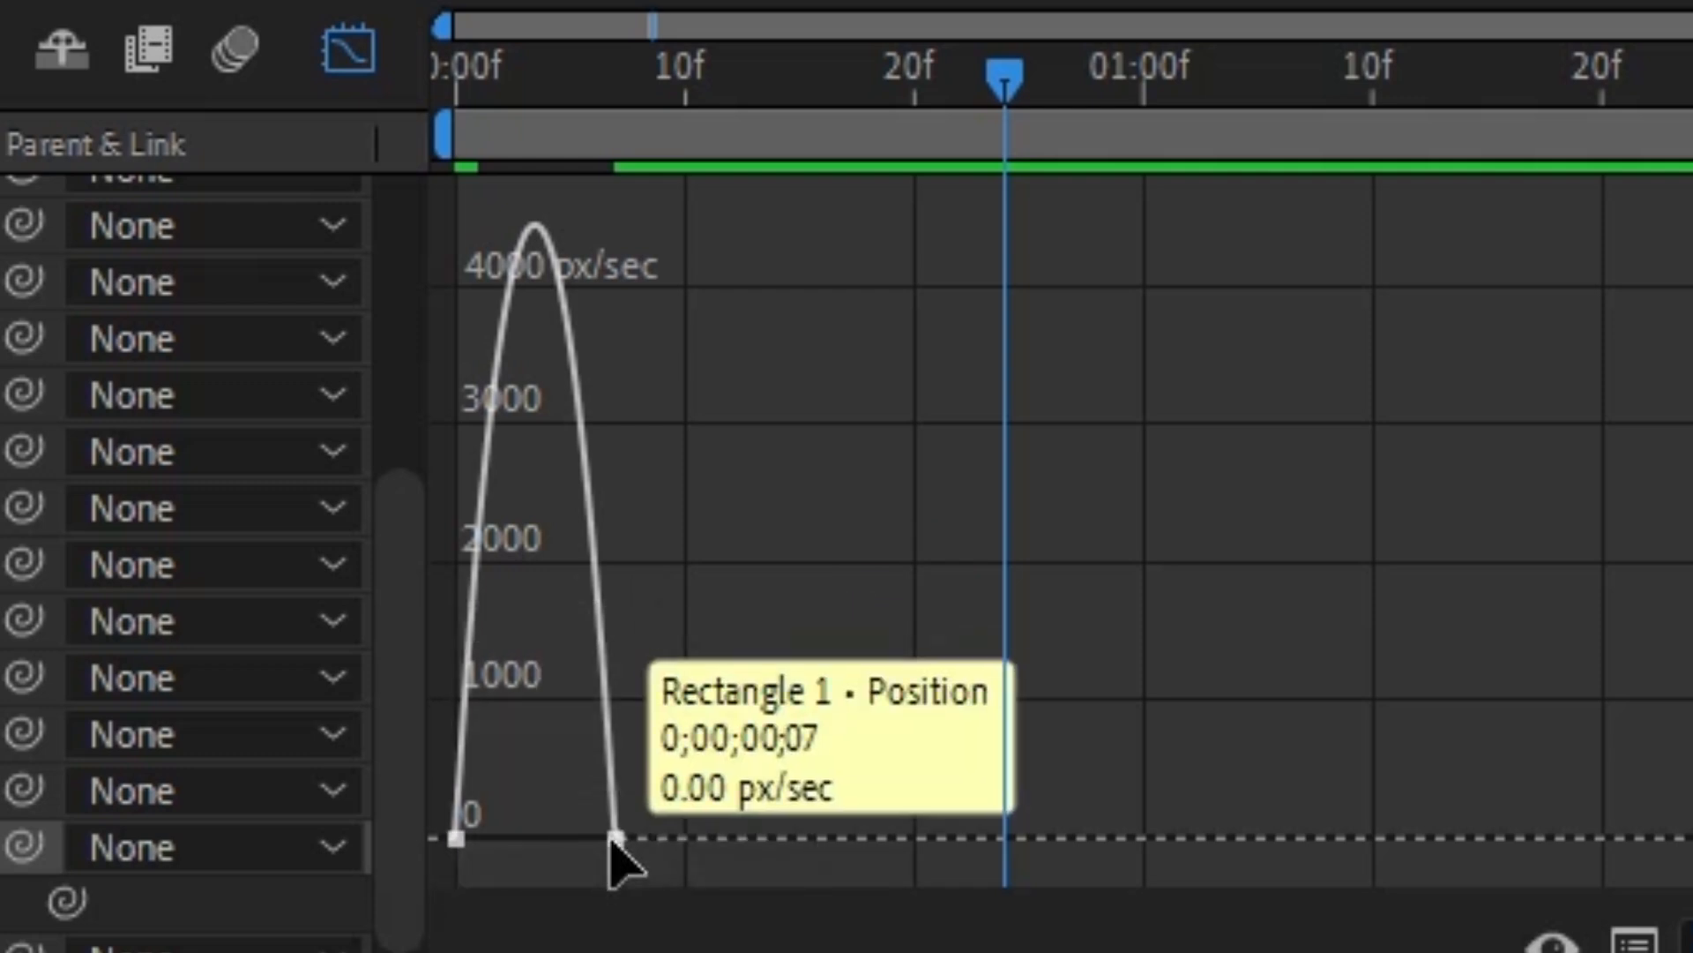
left_click_drag(781, 722, 374, 920)
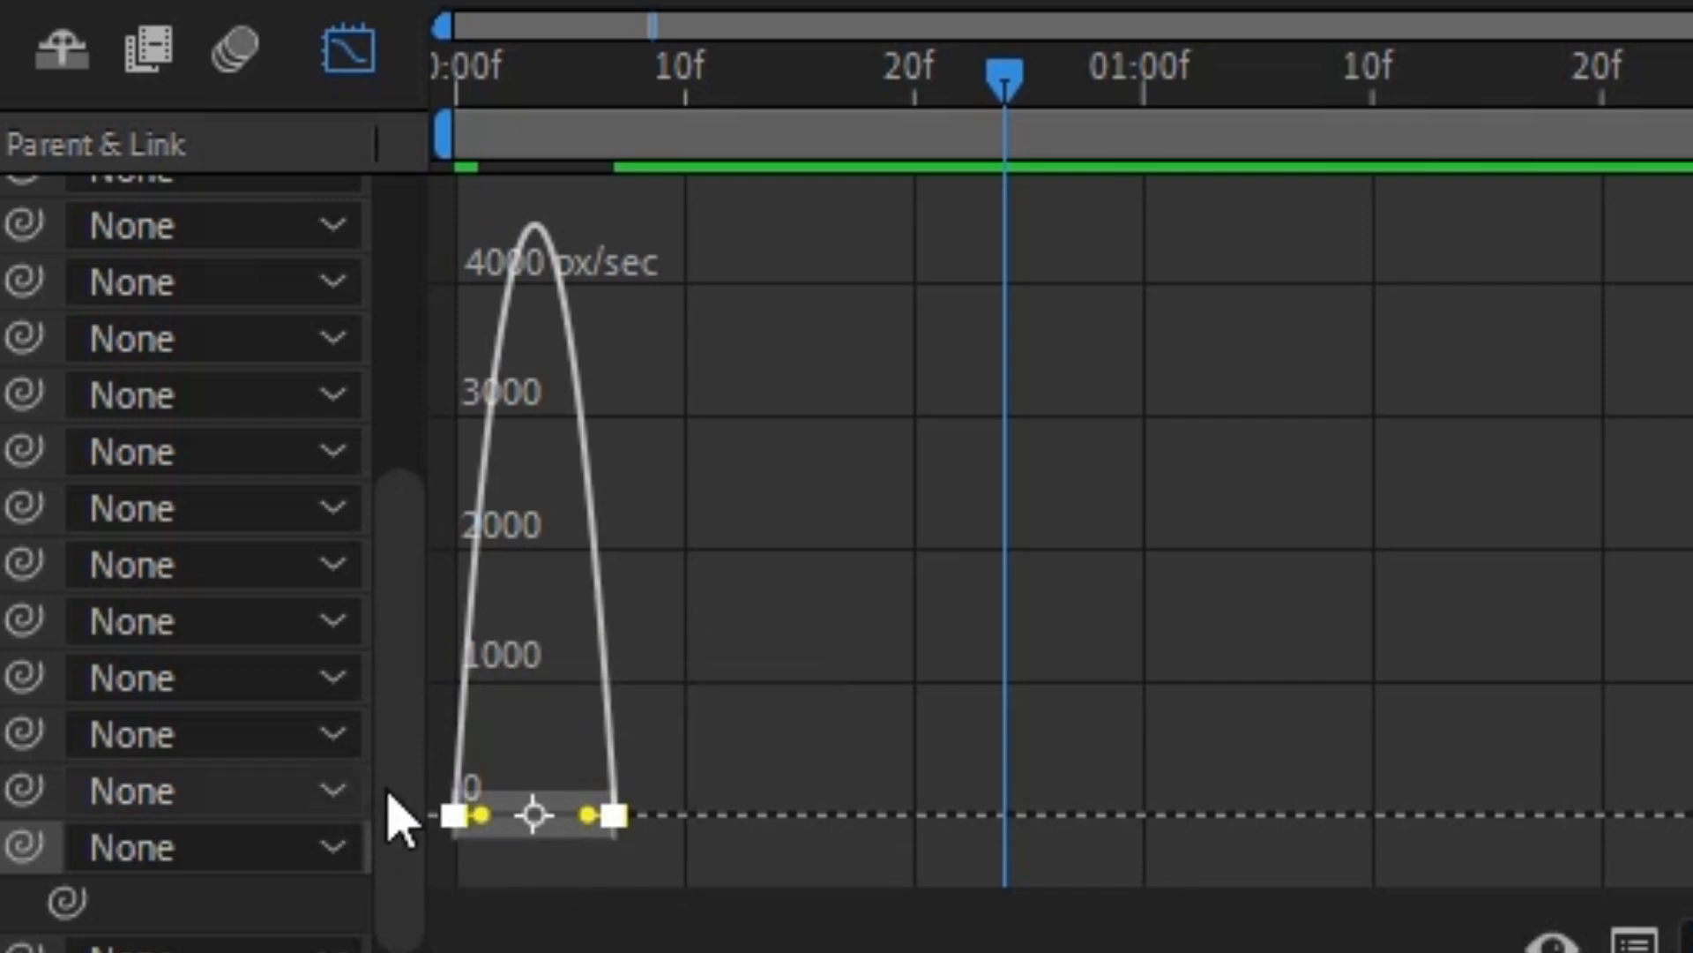
left_click(479, 816)
left_click_drag(584, 813, 565, 820)
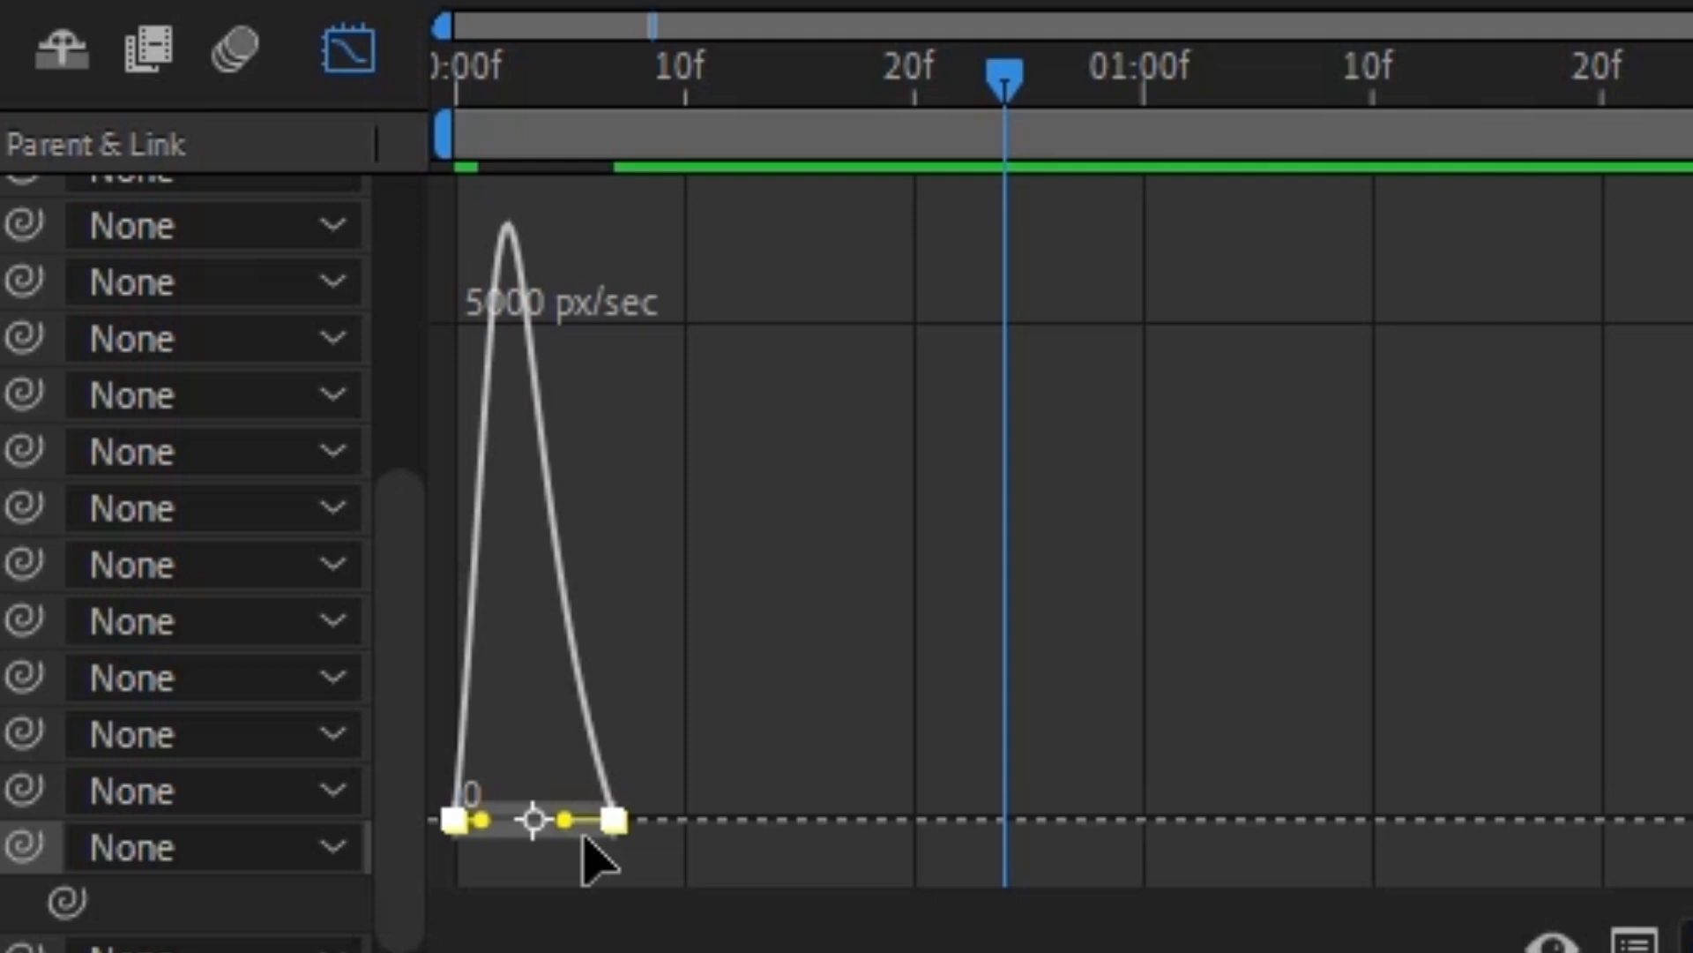
left_click(565, 822)
left_click_drag(558, 829, 541, 822)
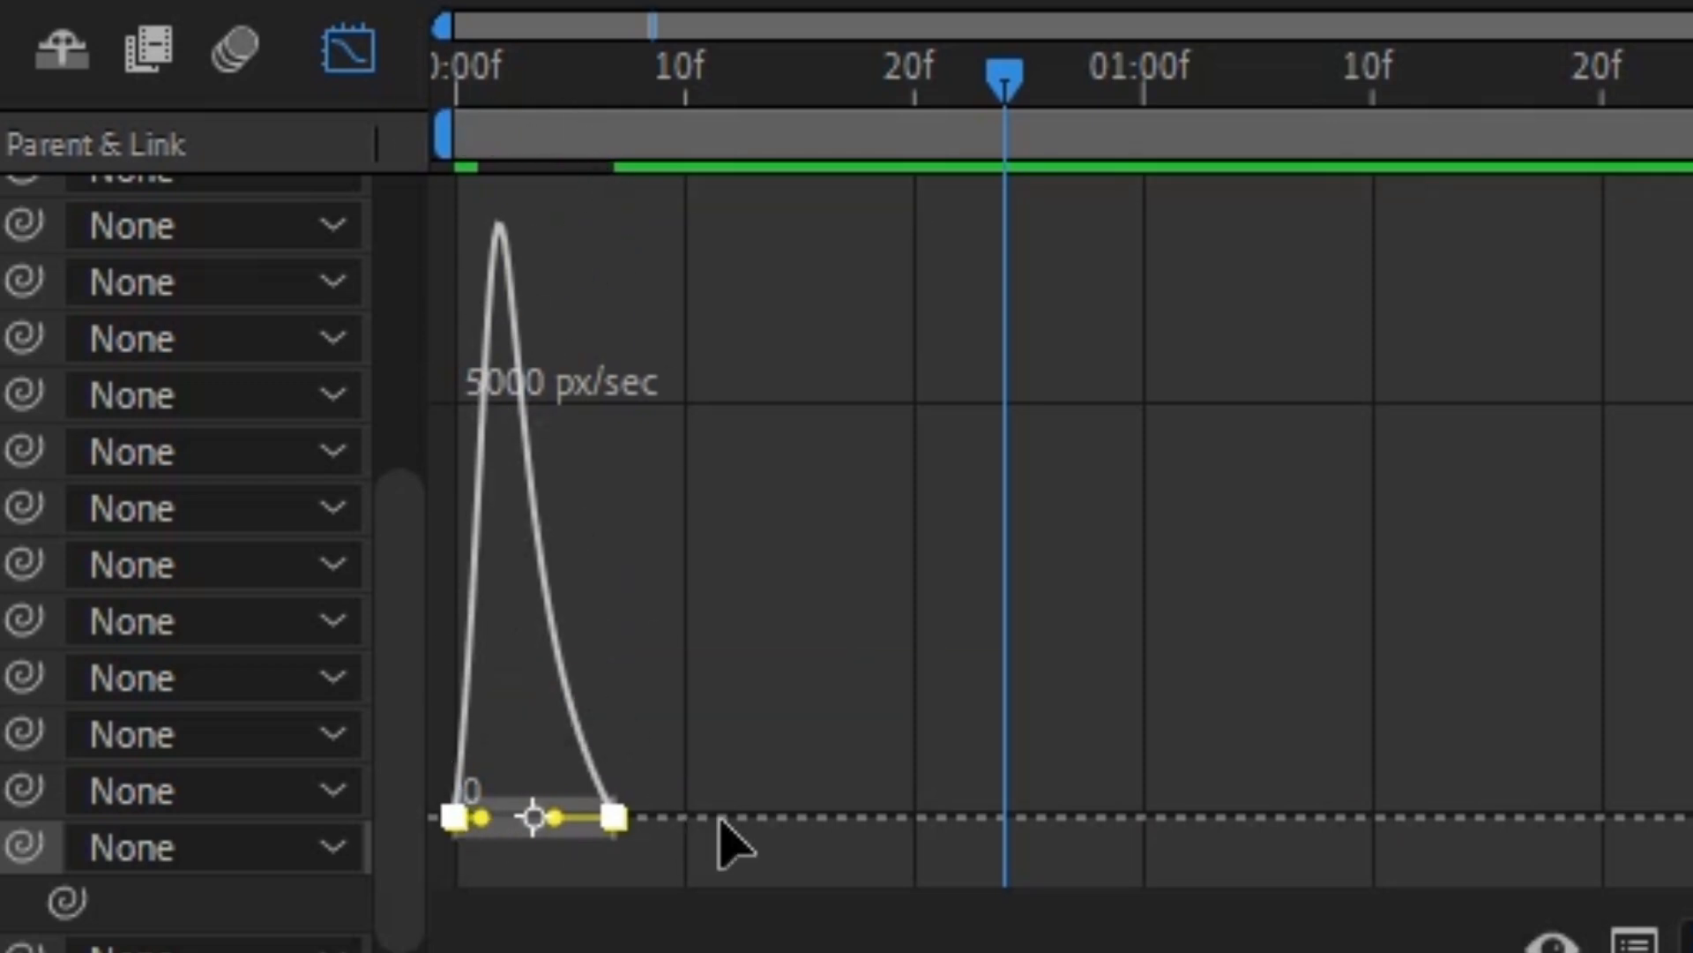
left_click(348, 48)
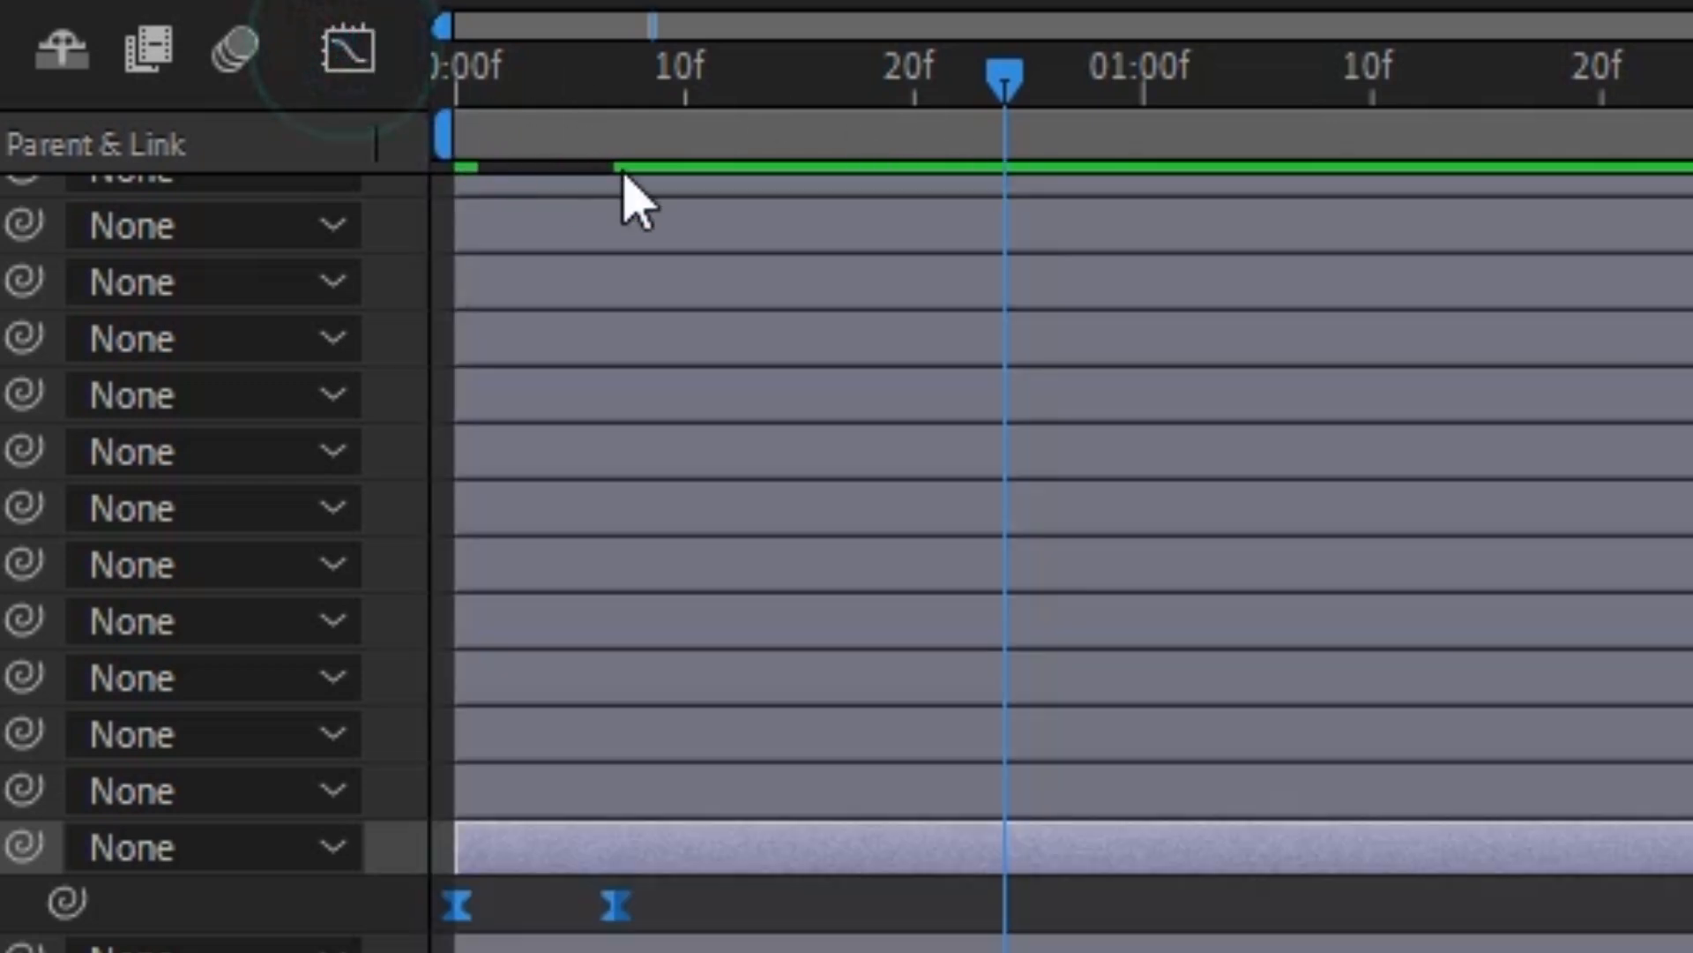
Preview Rectangle 1's reshaped slide-in from the first frame.
left_click_drag(1013, 88, 450, 132)
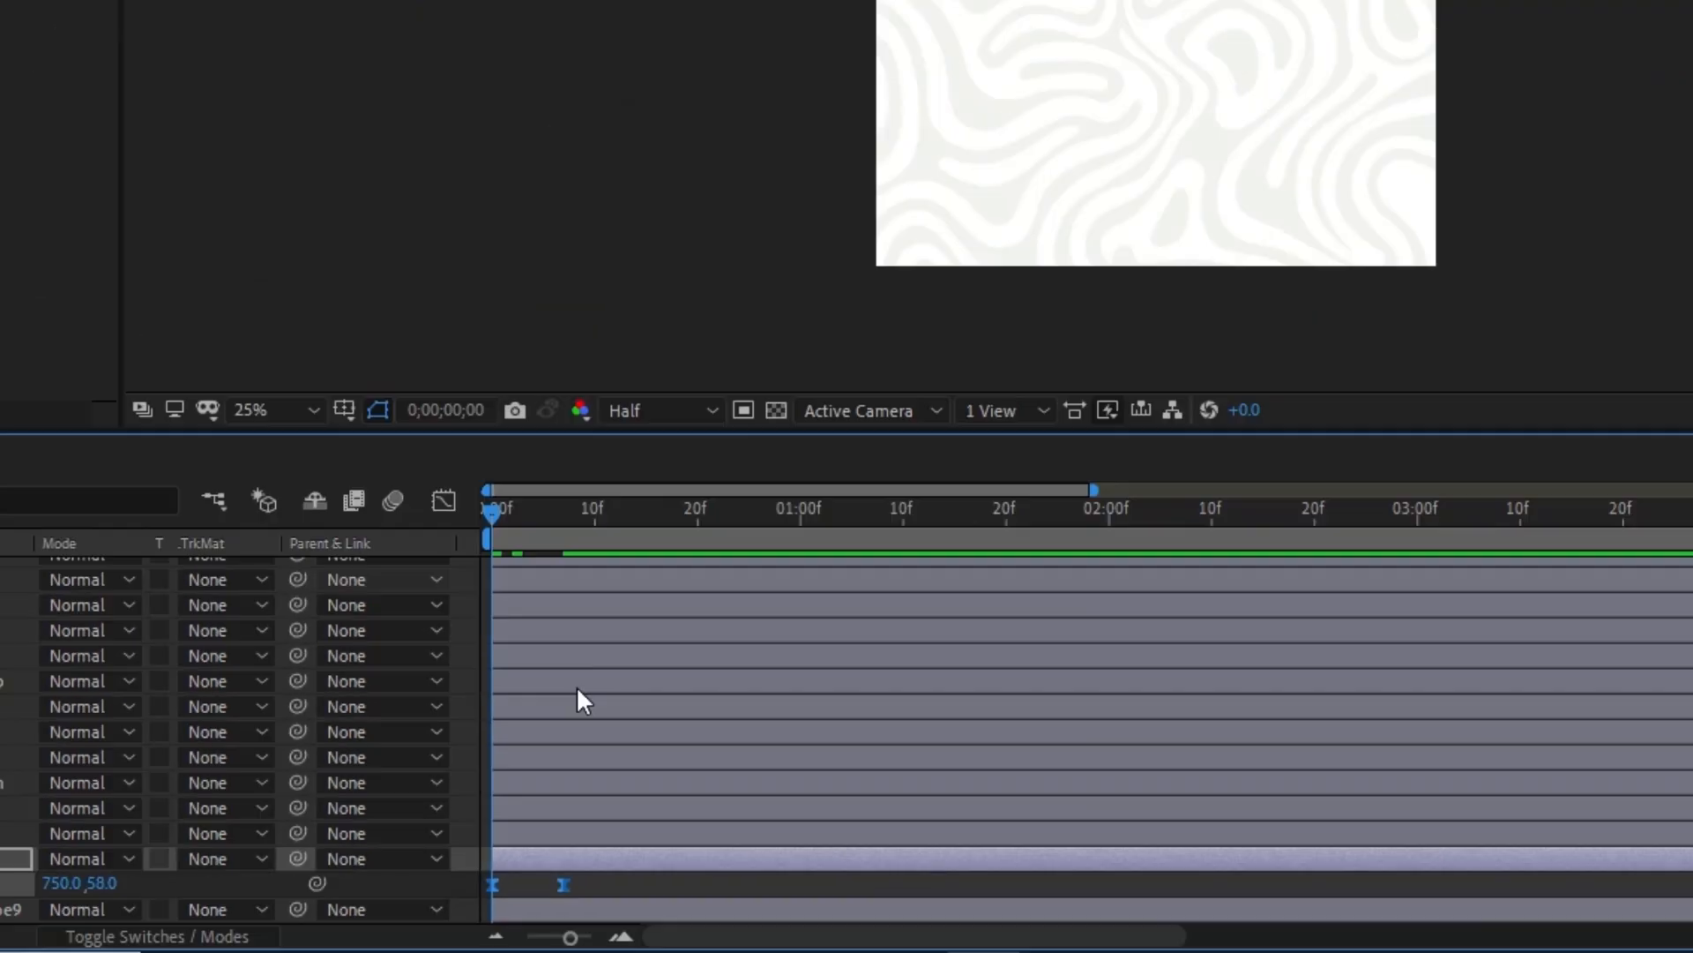
key("space")
left_click(684, 659)
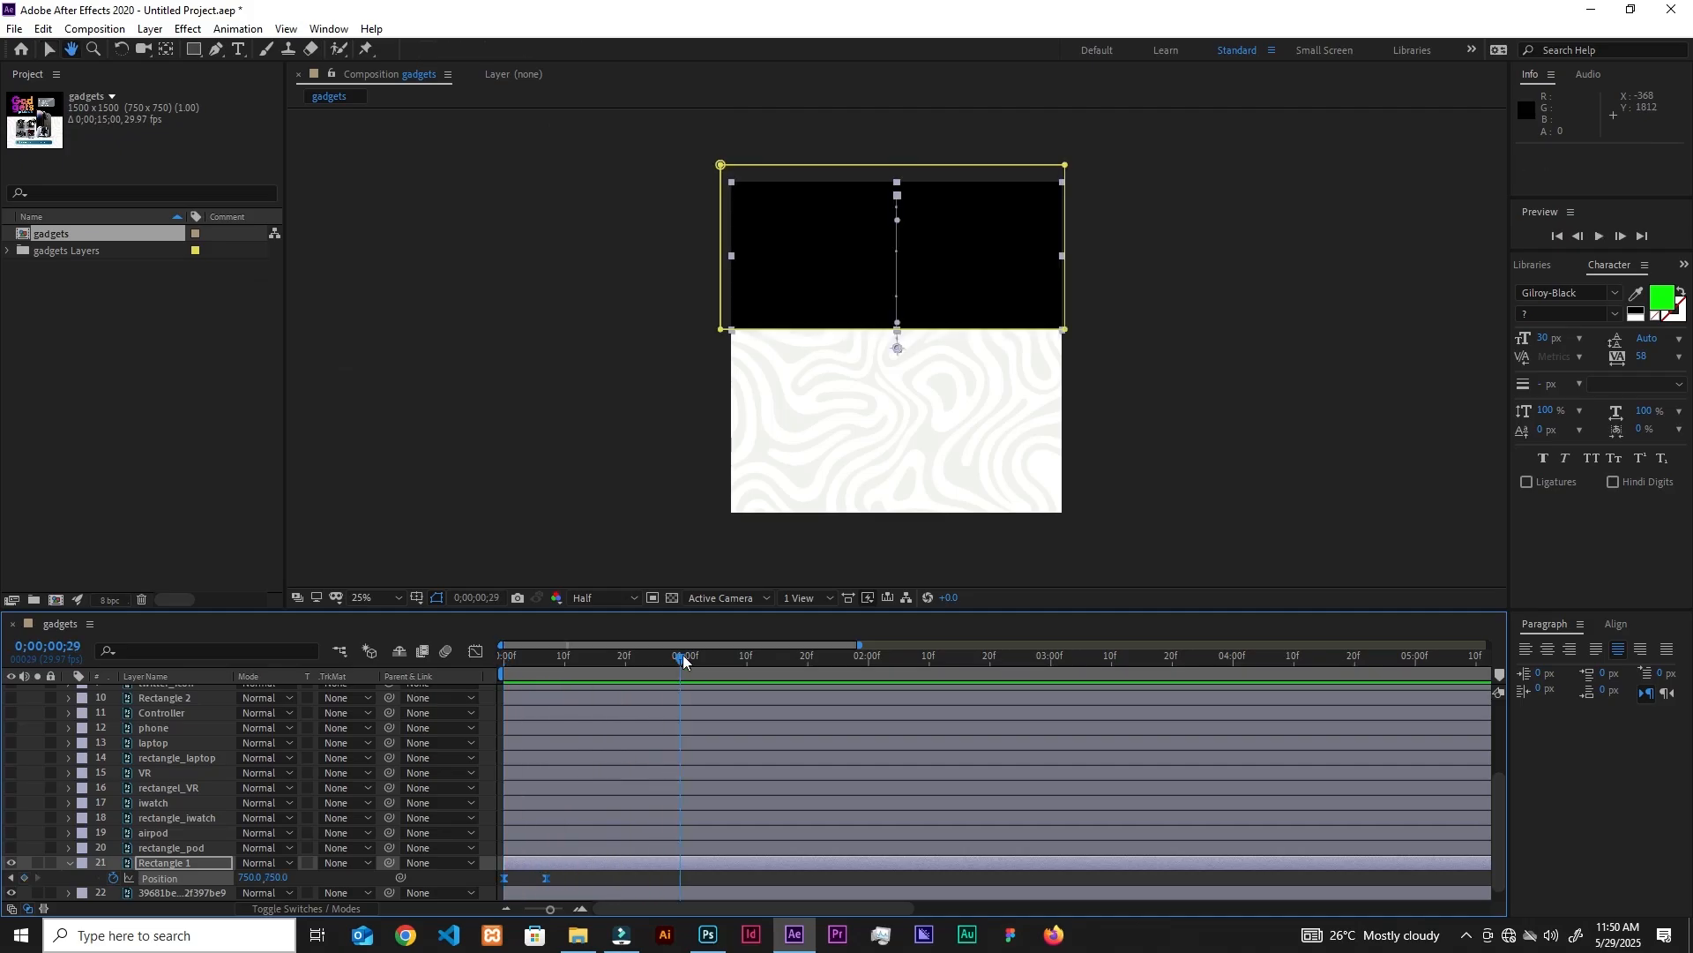
key("space")
key("space")
Lengthen Rectangle 1's slide-in by moving its ending Position keyframe to 0;00;00;12 and preview the motion.
left_click_drag(546, 877, 635, 876)
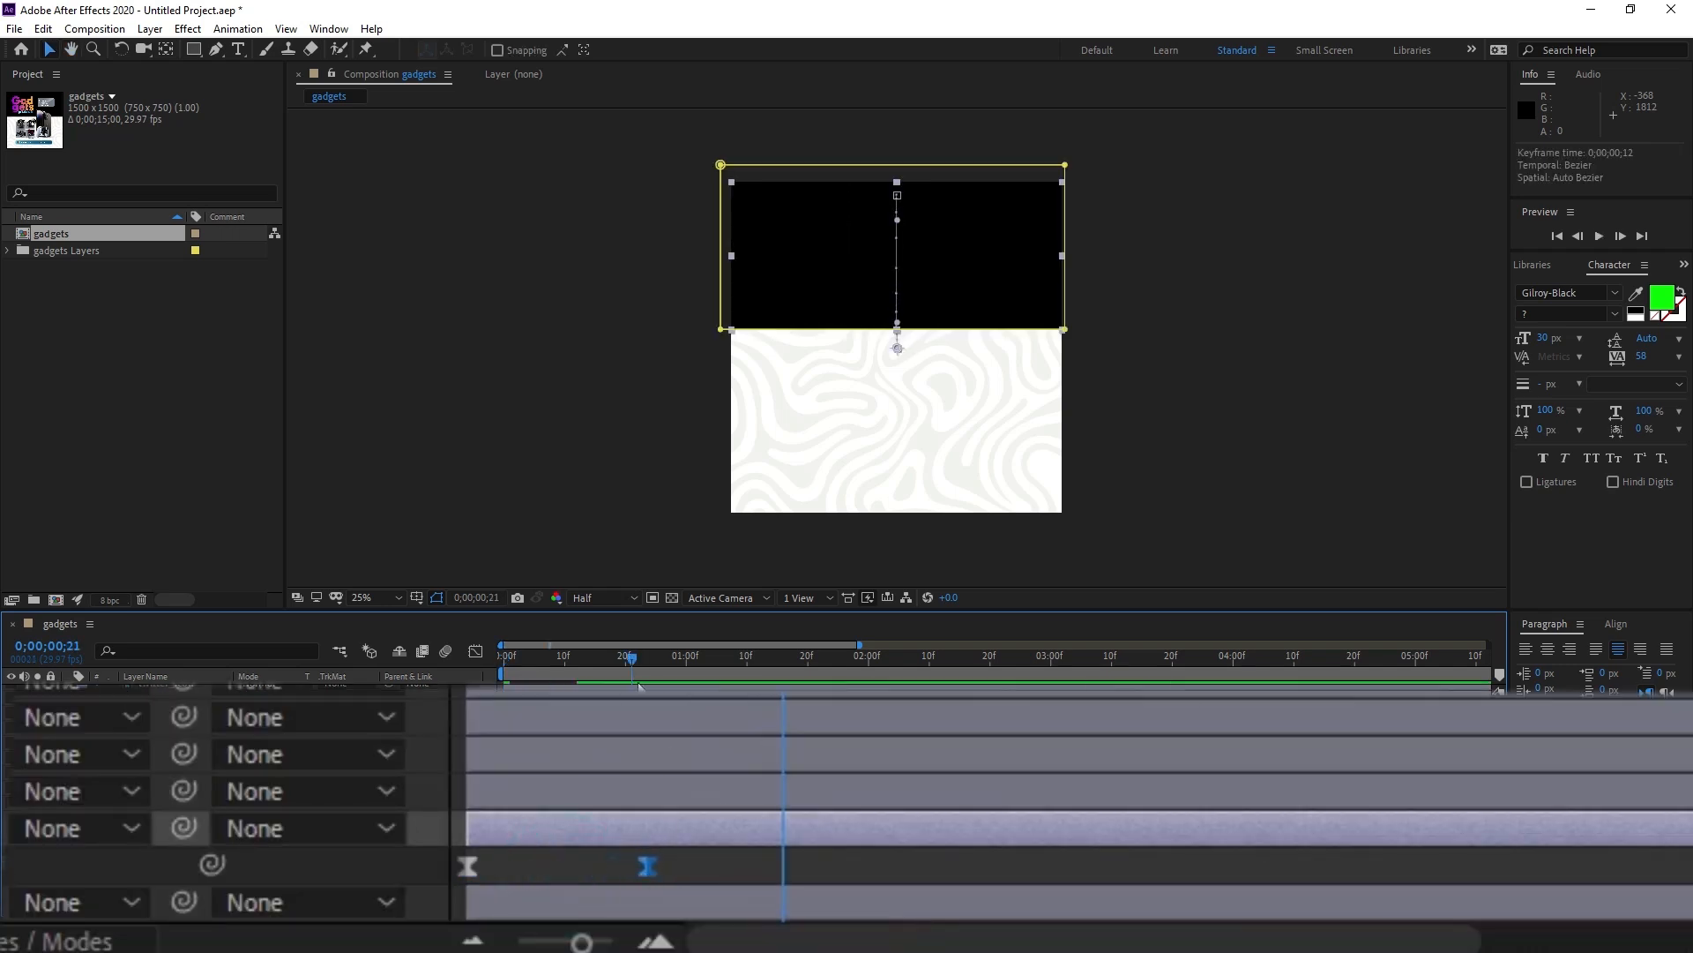
key("space")
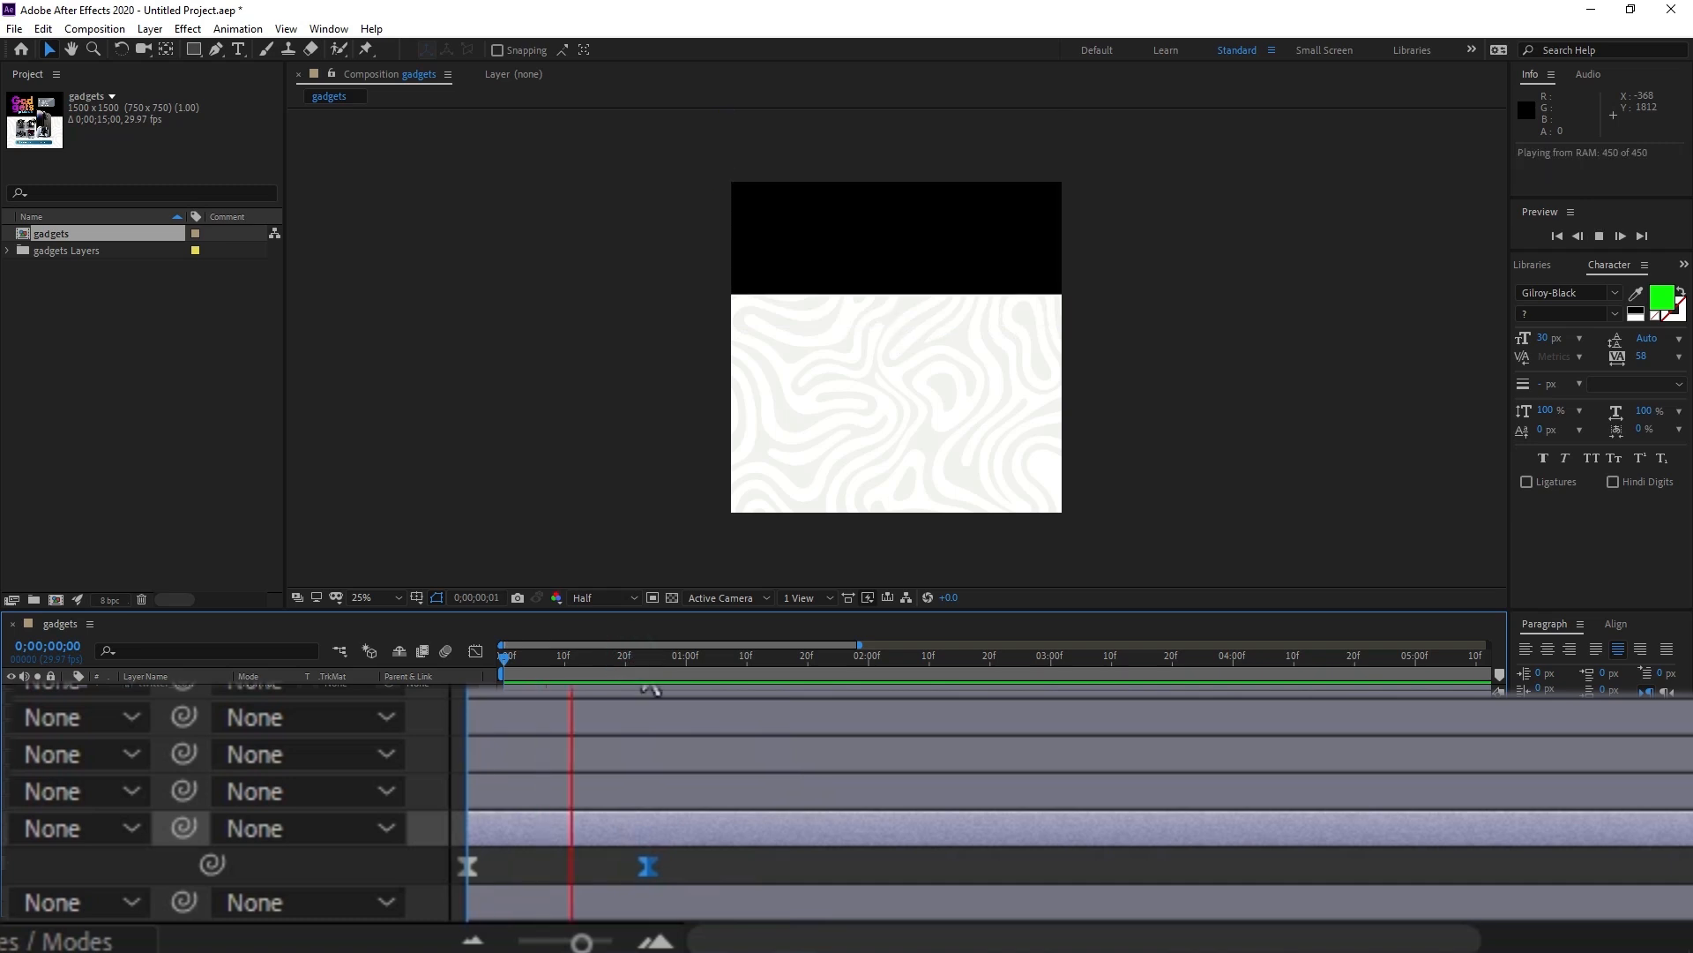
left_click(681, 656)
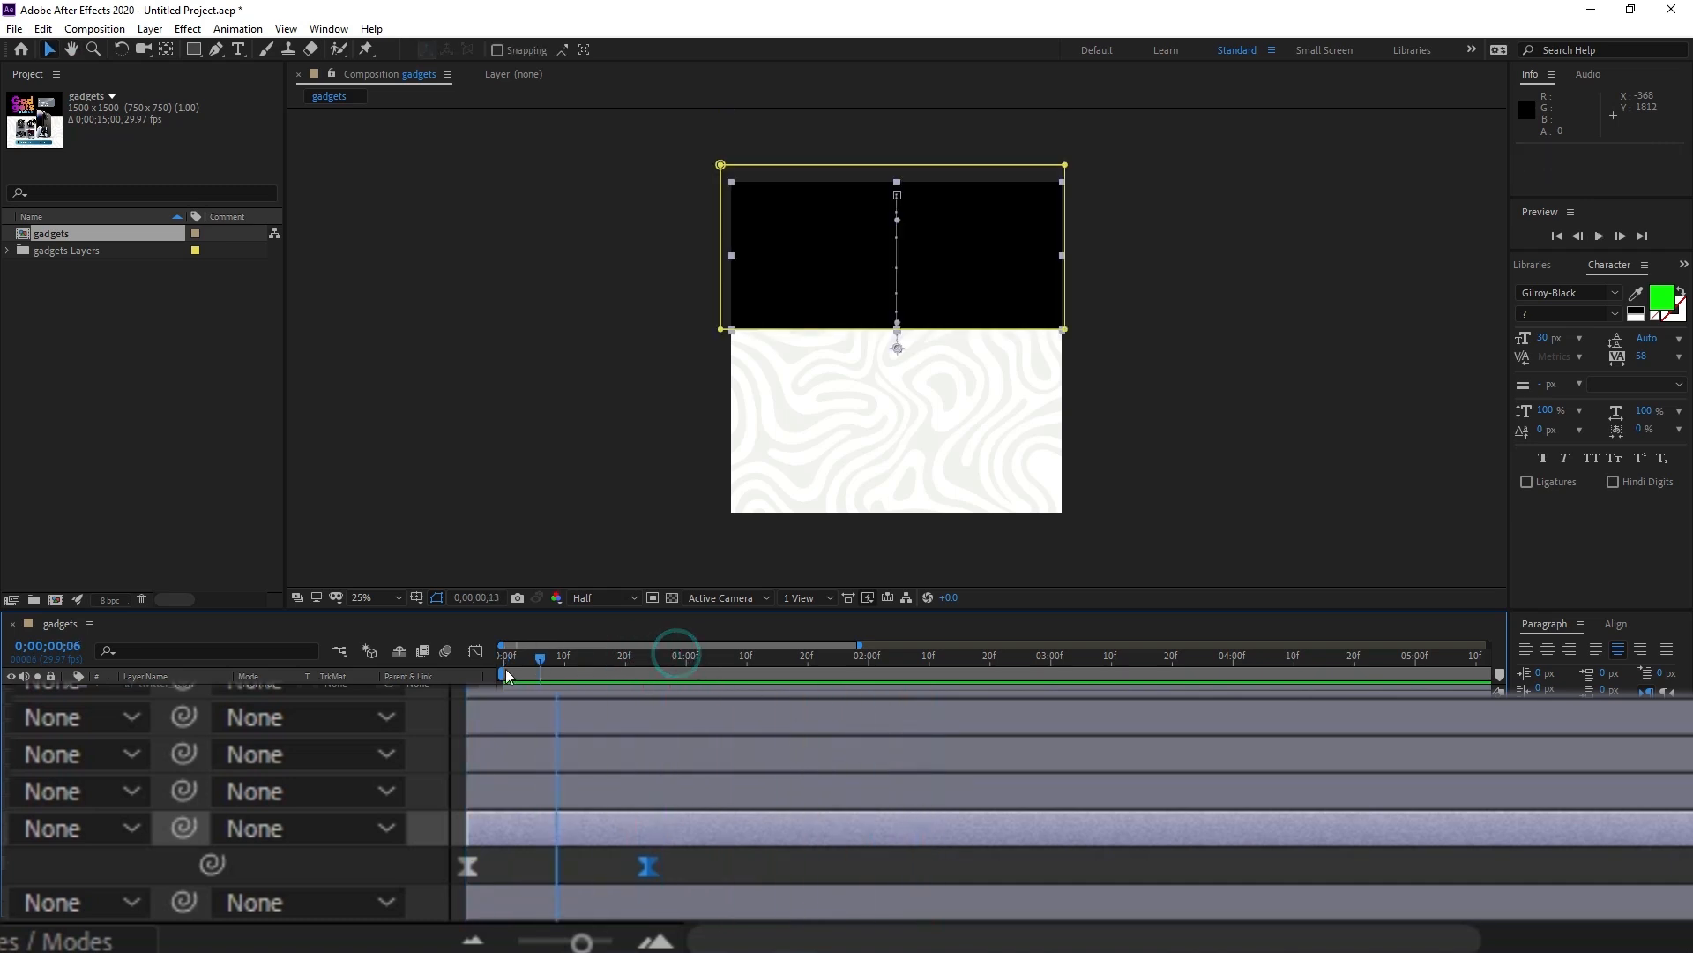
key("space")
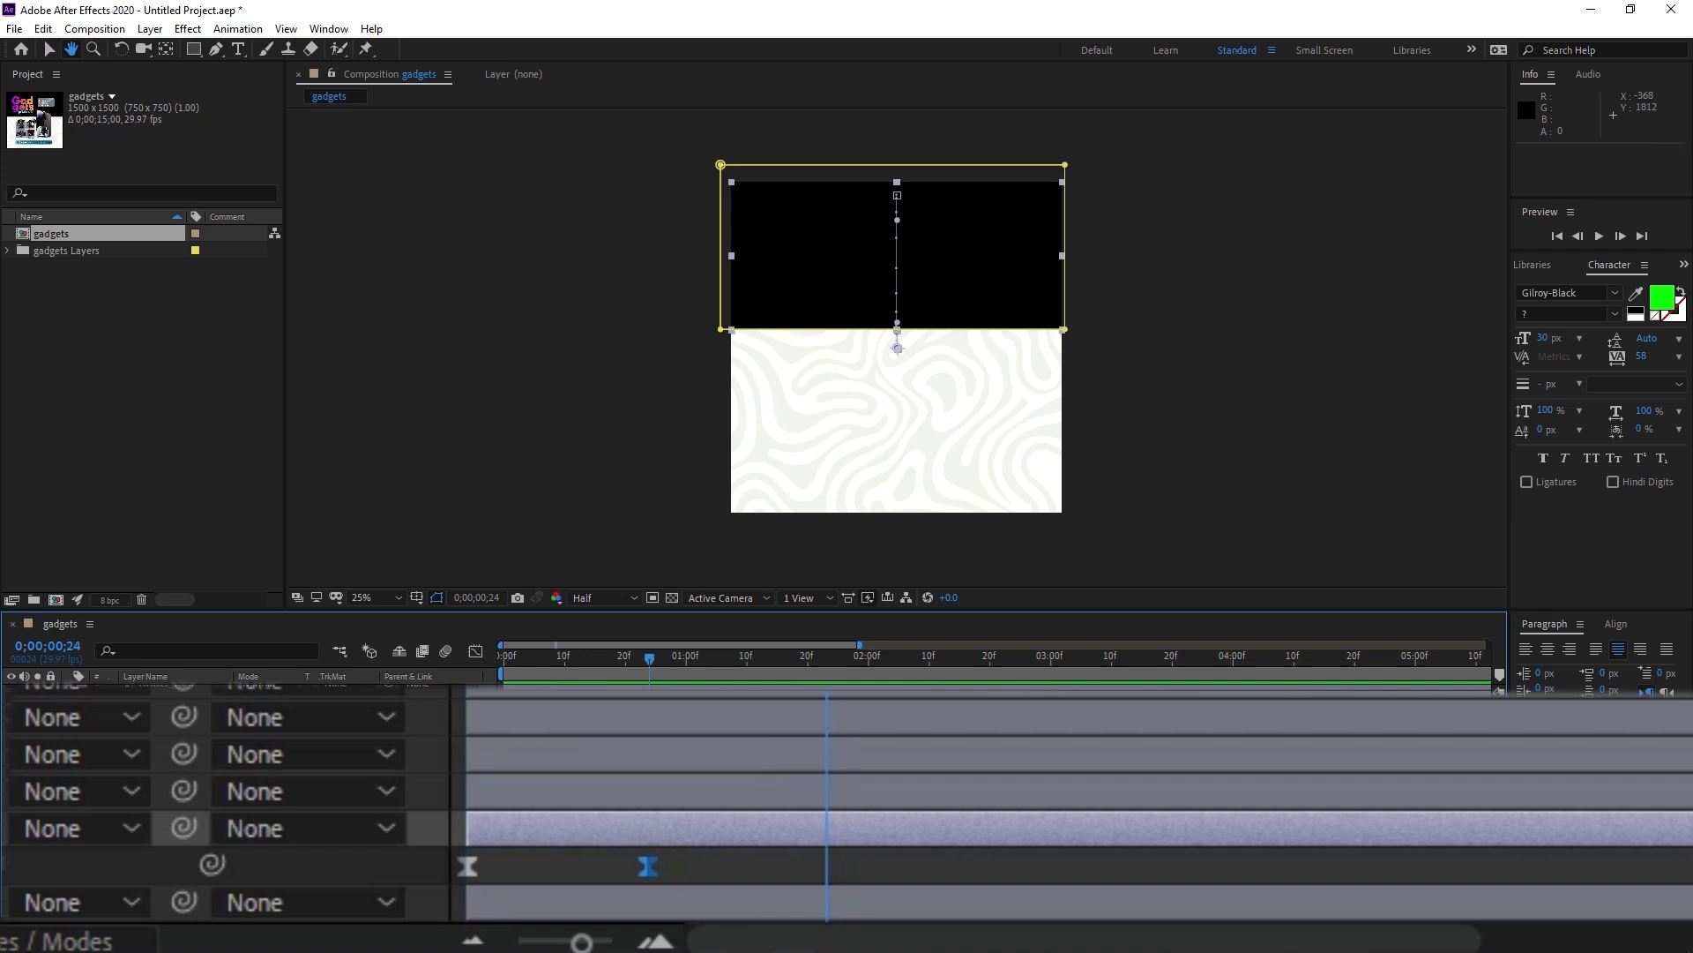
left_click(572, 671)
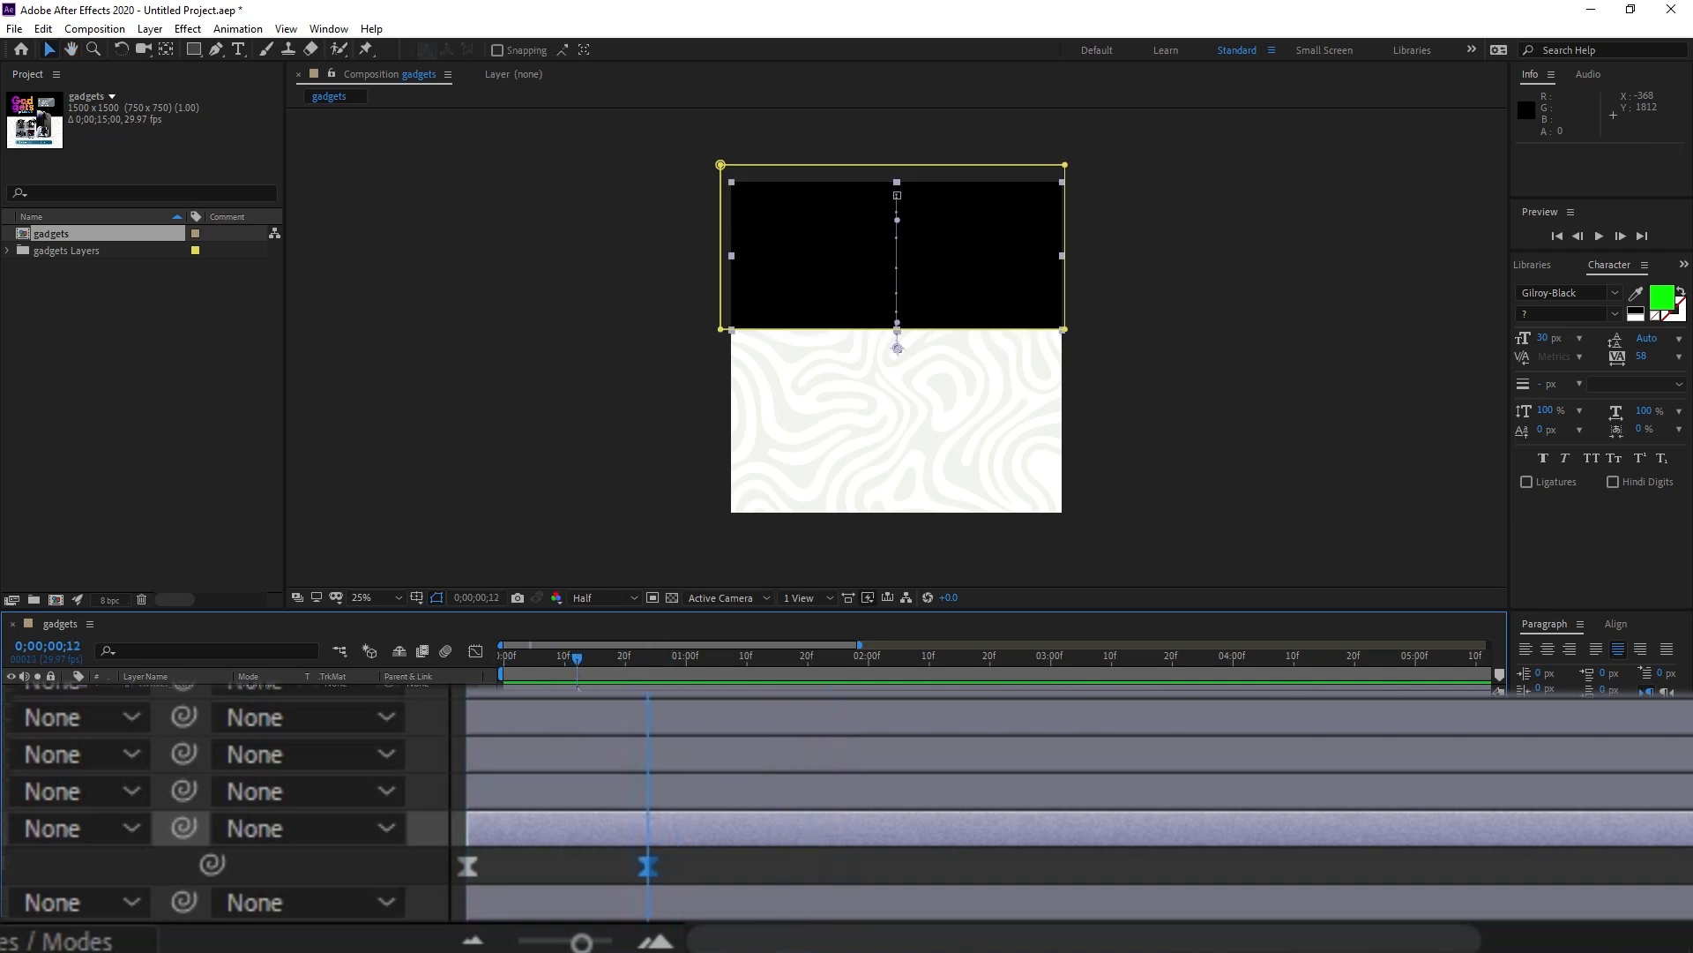
Deselect Rectangle 1 and replay its lengthened slide-in from 0;00;00;00.
left_click(826, 870)
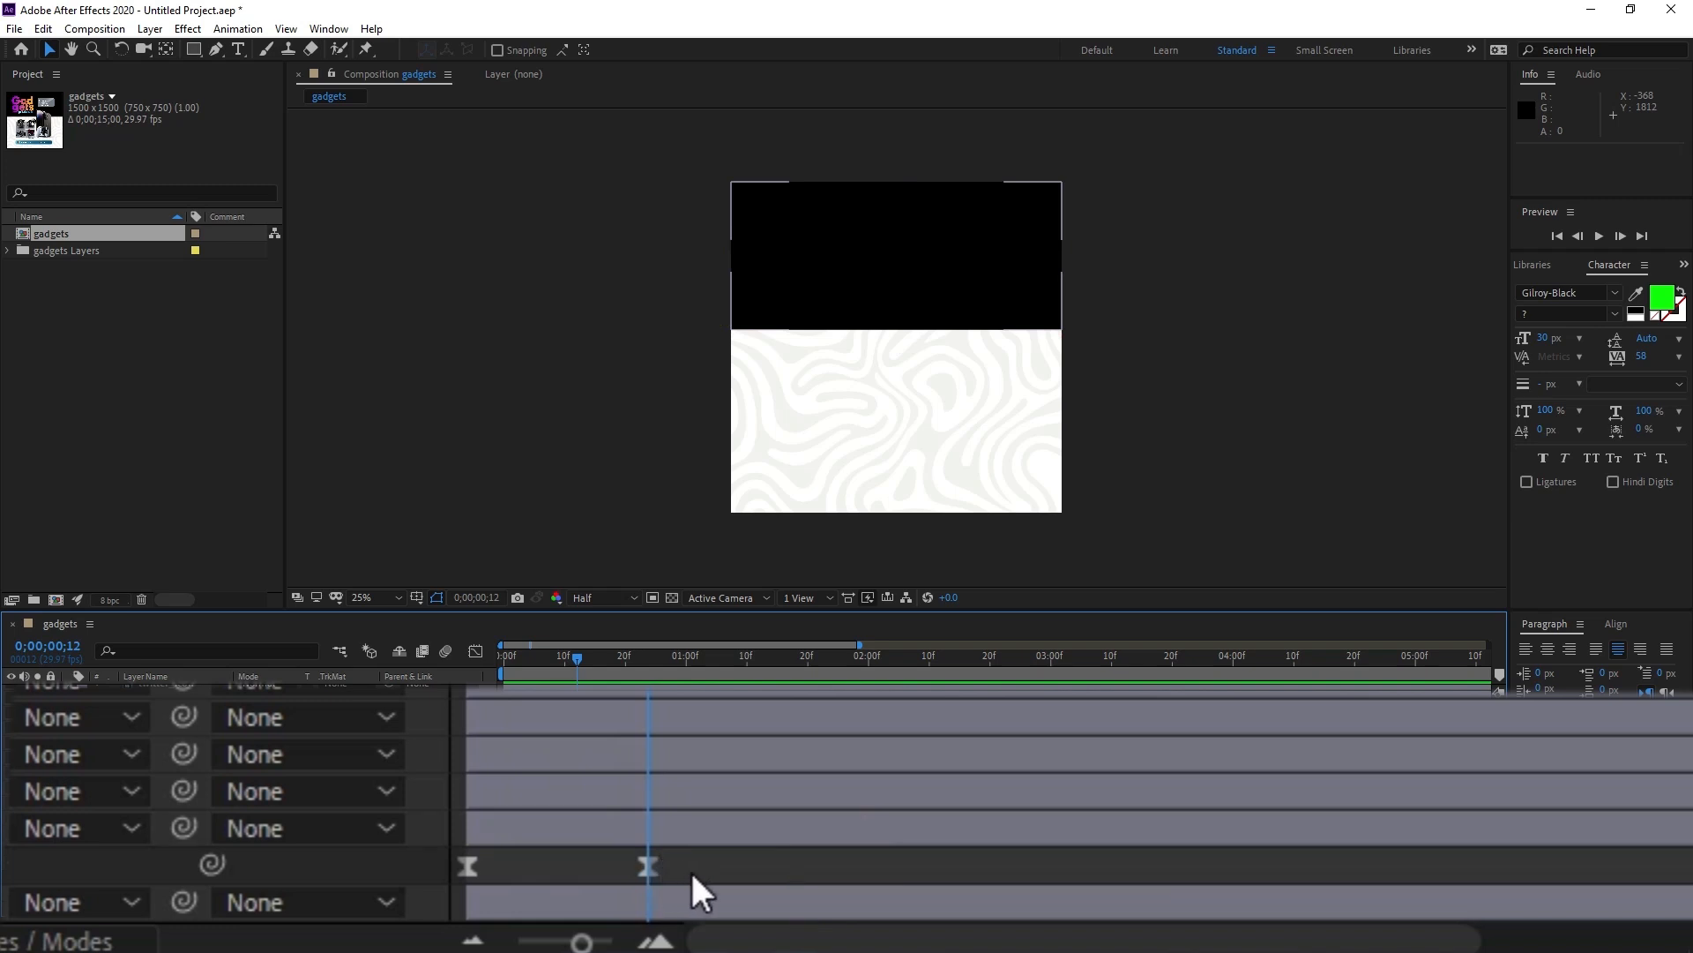
left_click_drag(578, 655, 426, 678)
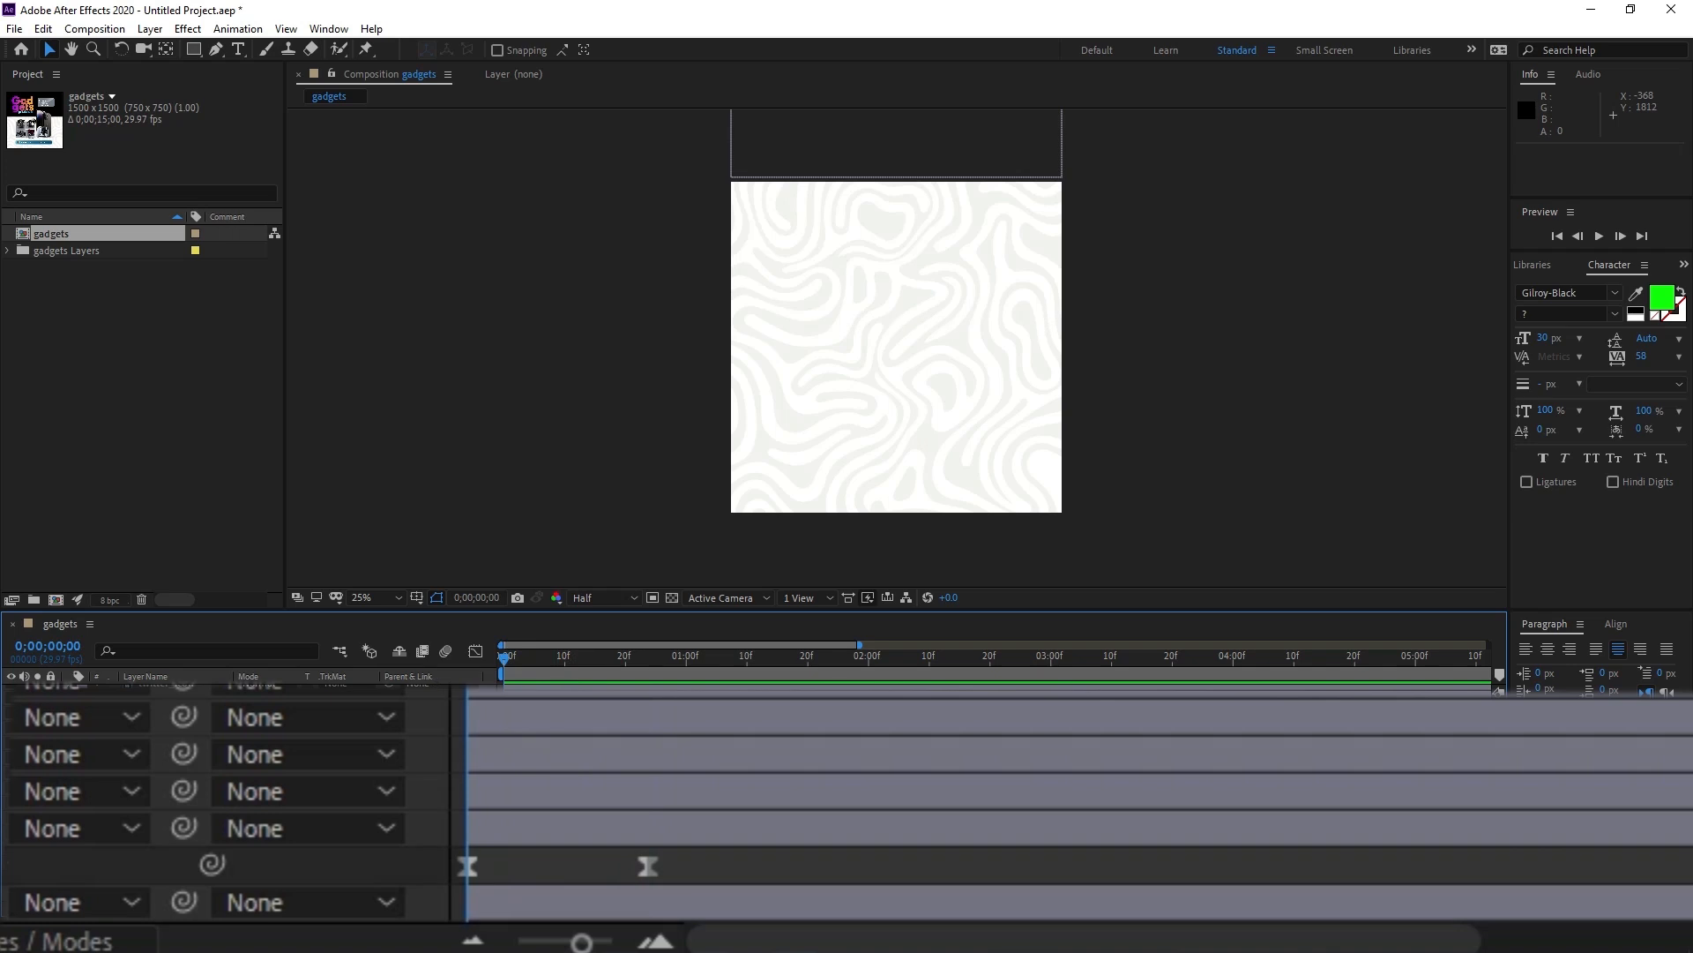
key("space")
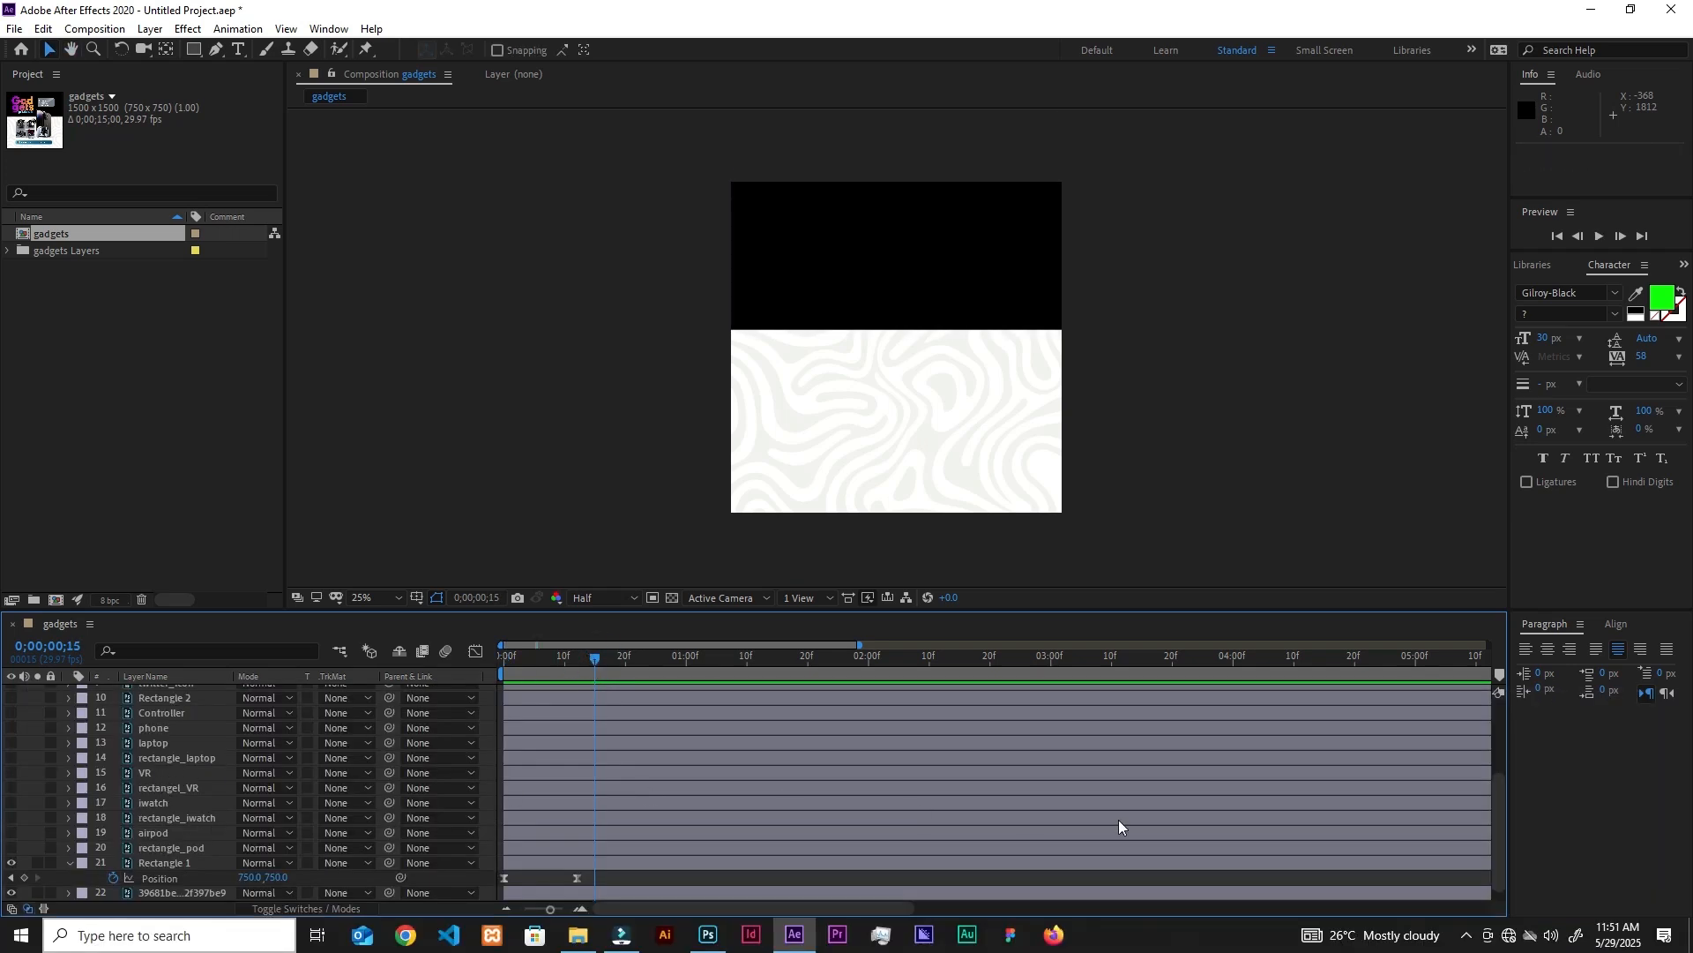
Select the Gad layer with the current time at 0;00;00;12, the end of Rectangle 1's slide-in, and save the project.
left_click_drag(1496, 799, 1492, 712)
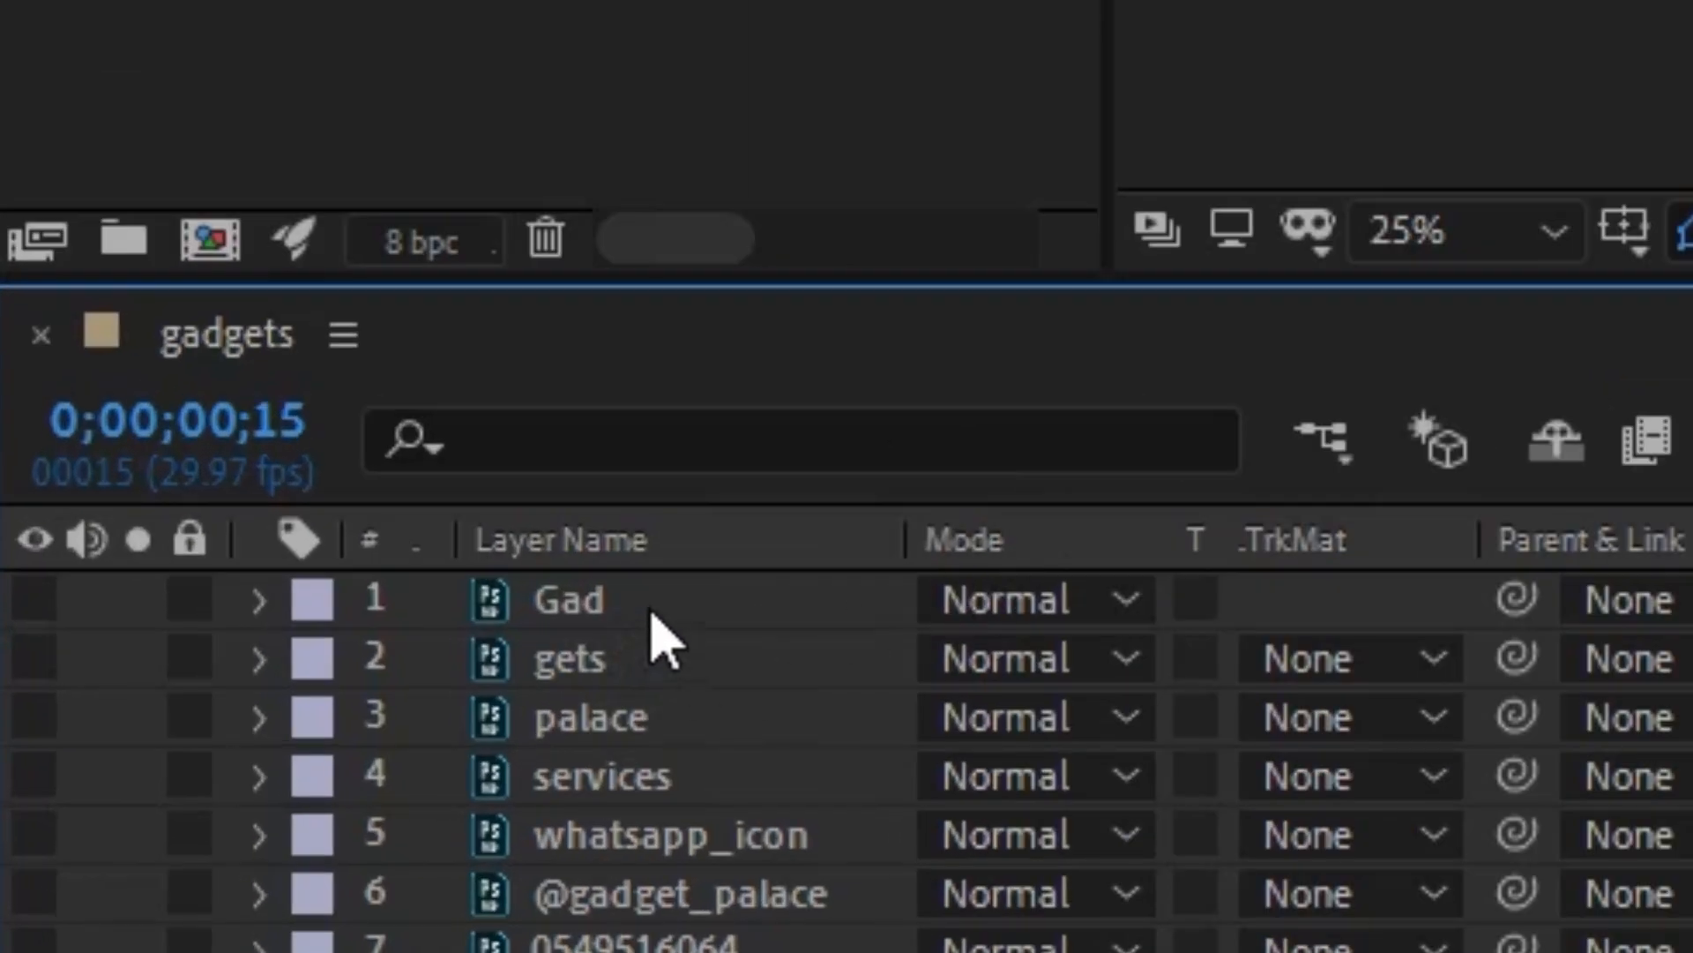
left_click(174, 692)
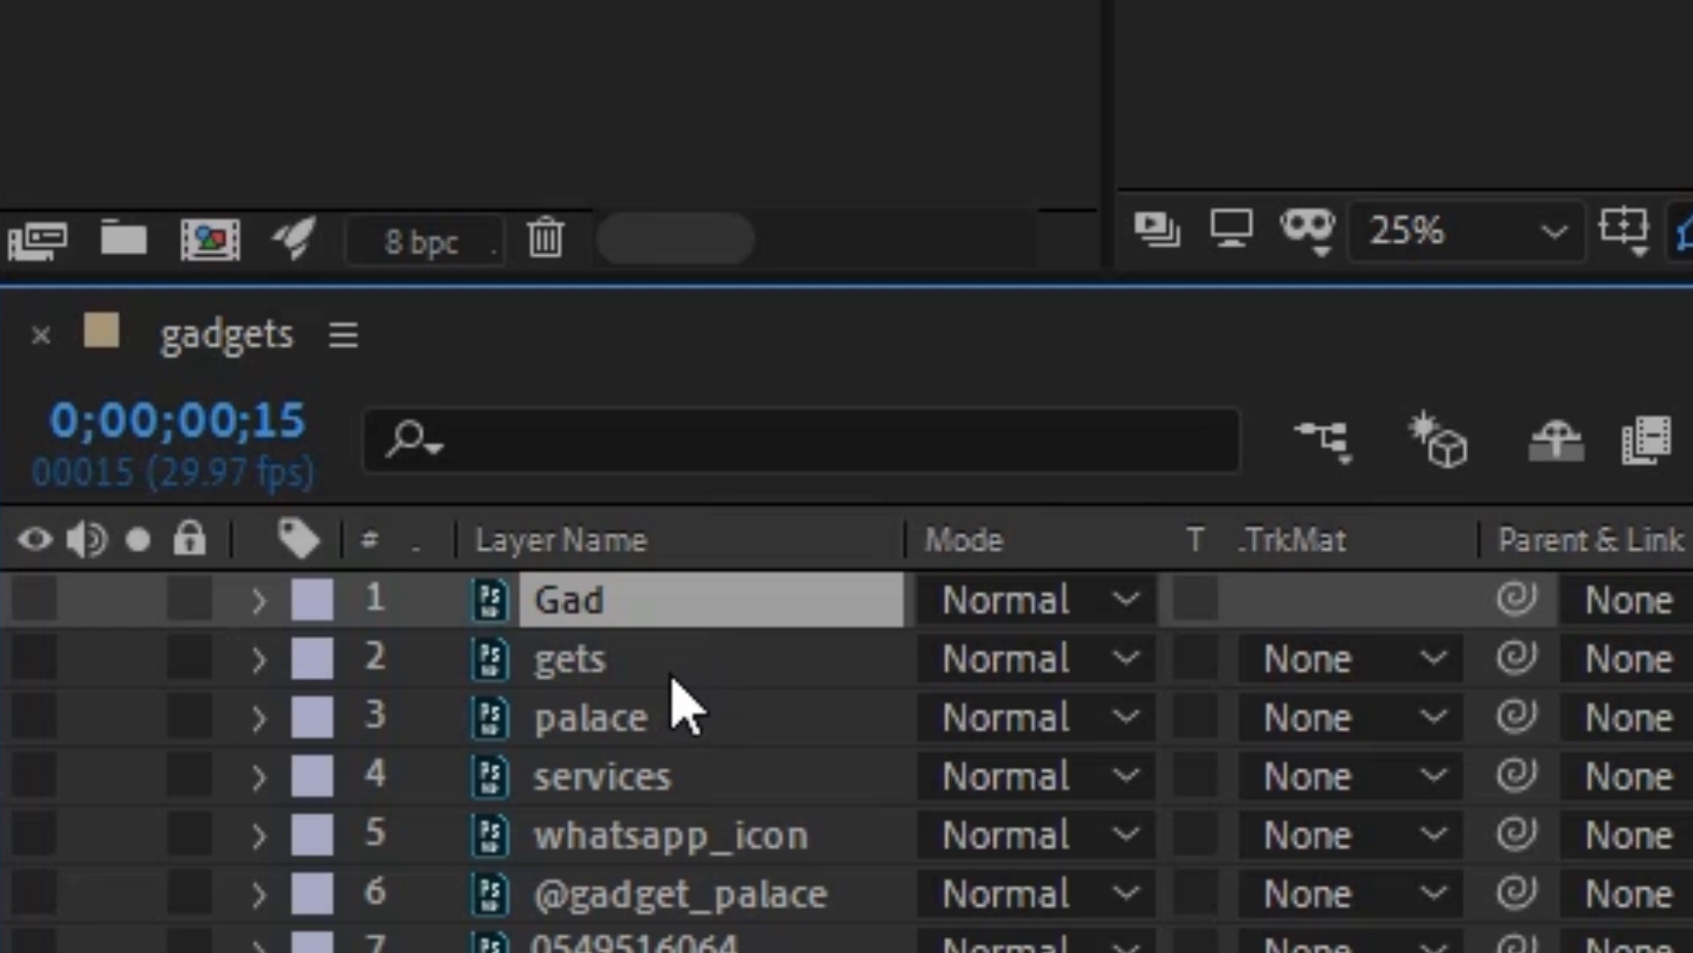
left_click(684, 671)
left_click(693, 706)
left_click(711, 607)
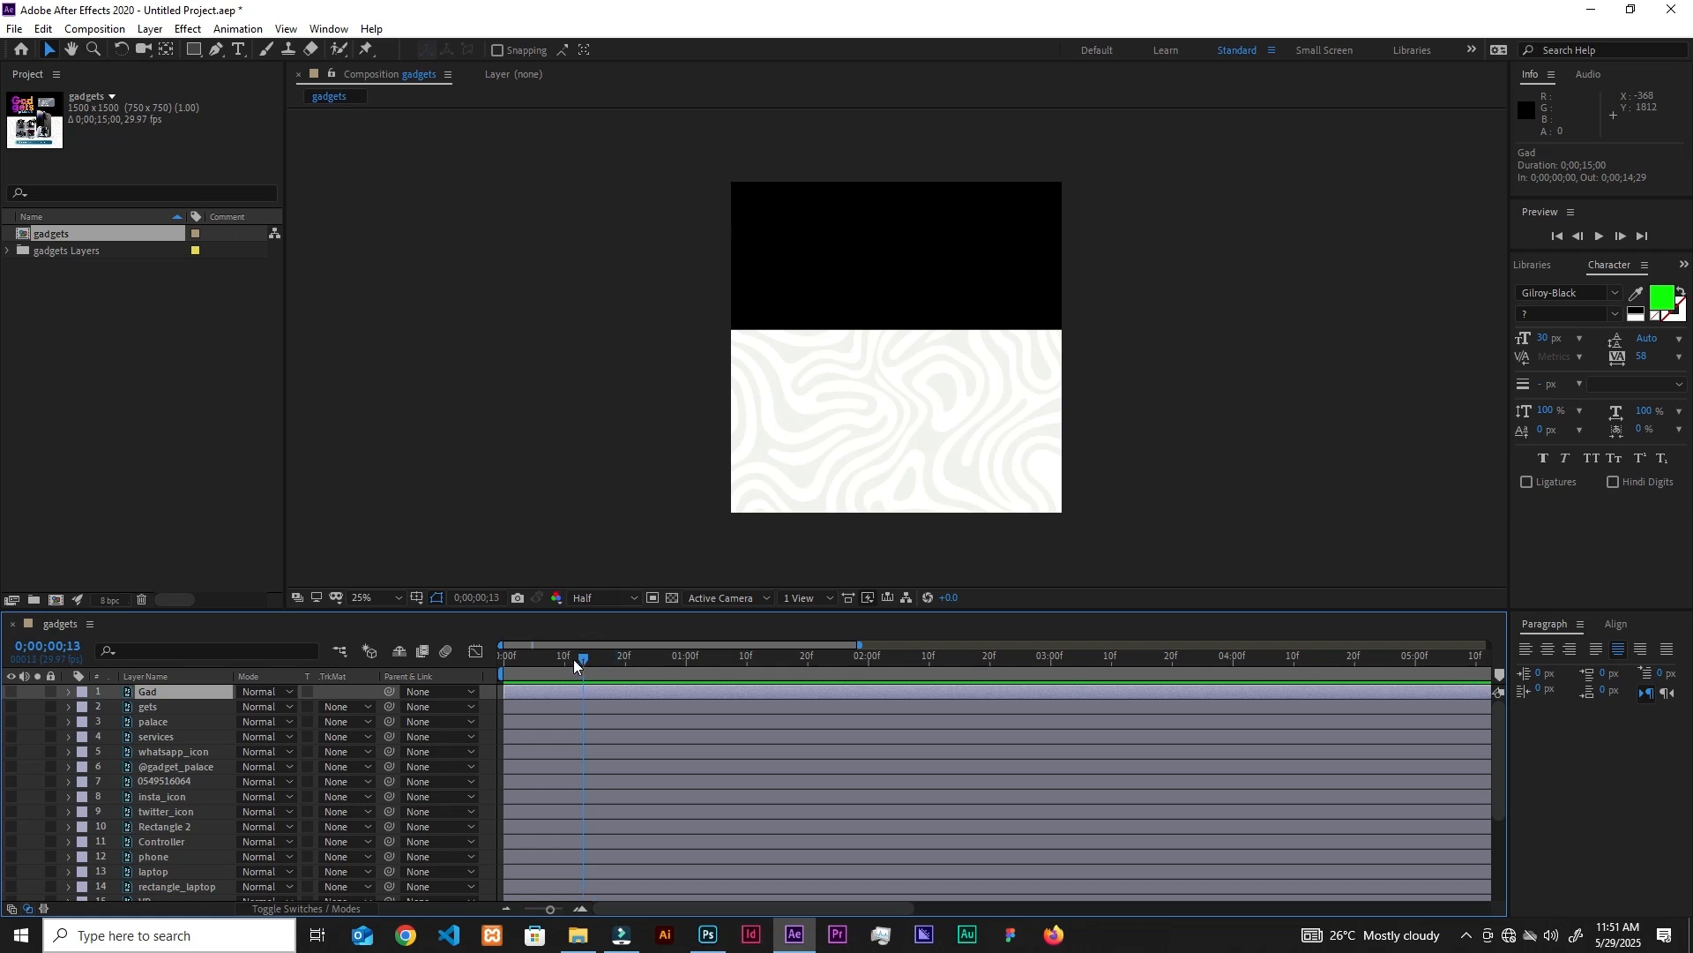
mouse_move(573, 659)
left_mouse_down()
mouse_move(485, 674)
mouse_move(547, 661)
left_mouse_up()
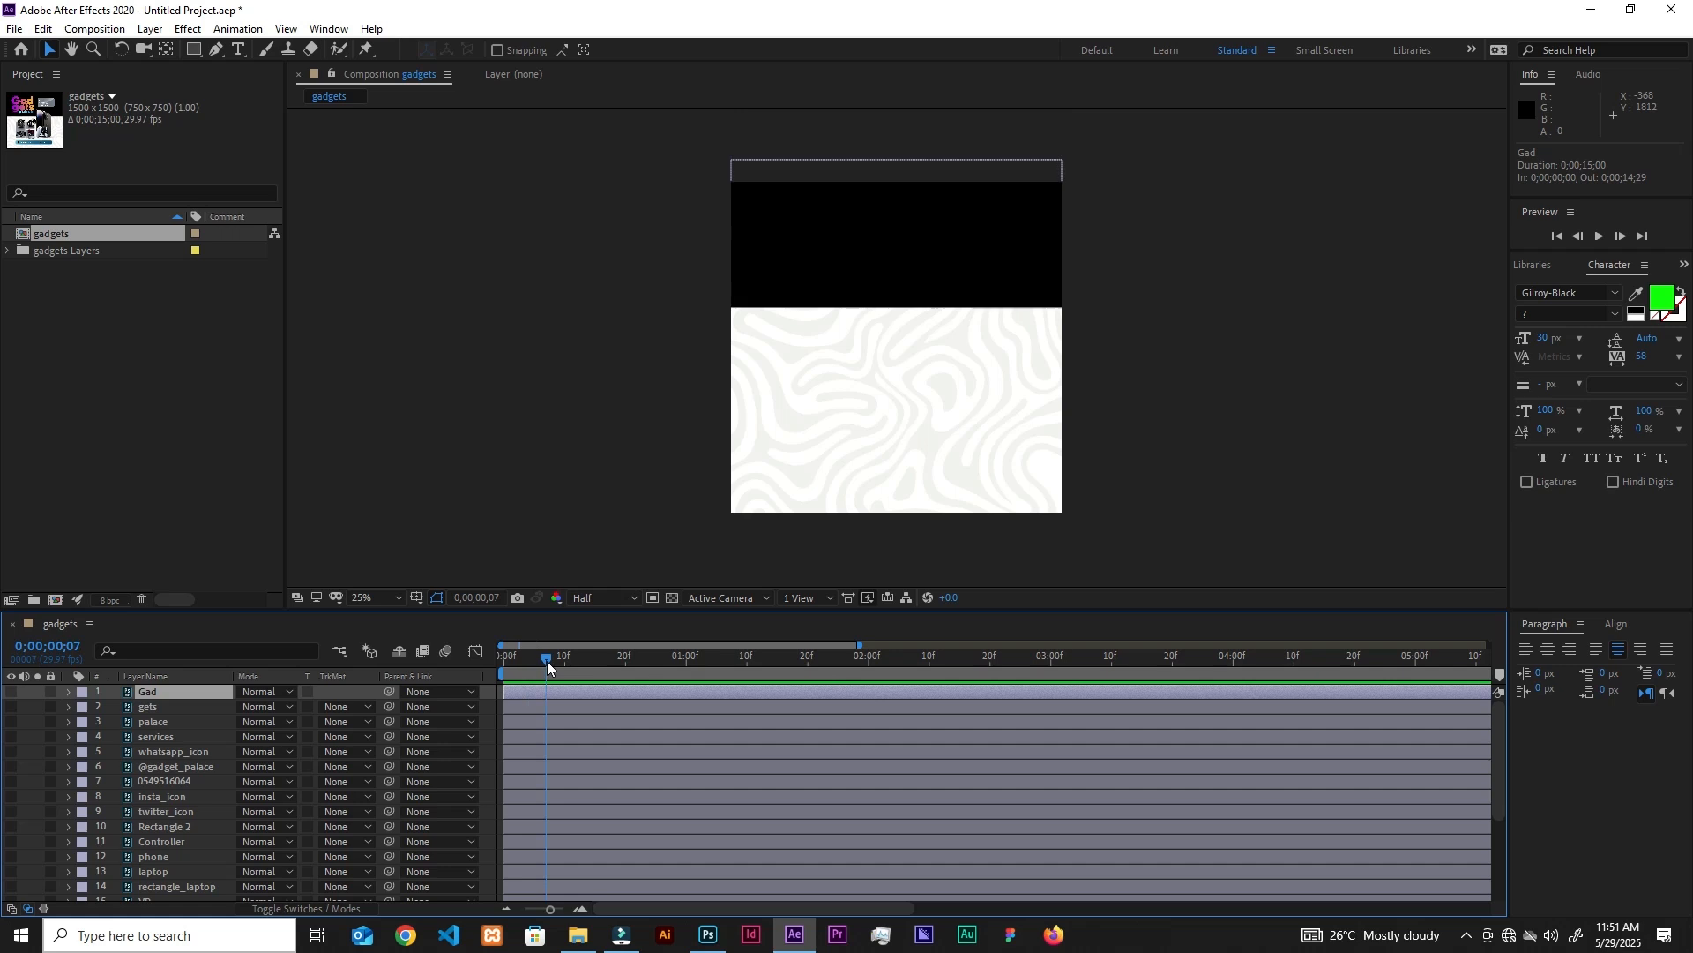
left_click_drag(1494, 747, 1504, 703)
left_click_drag(532, 660, 574, 662)
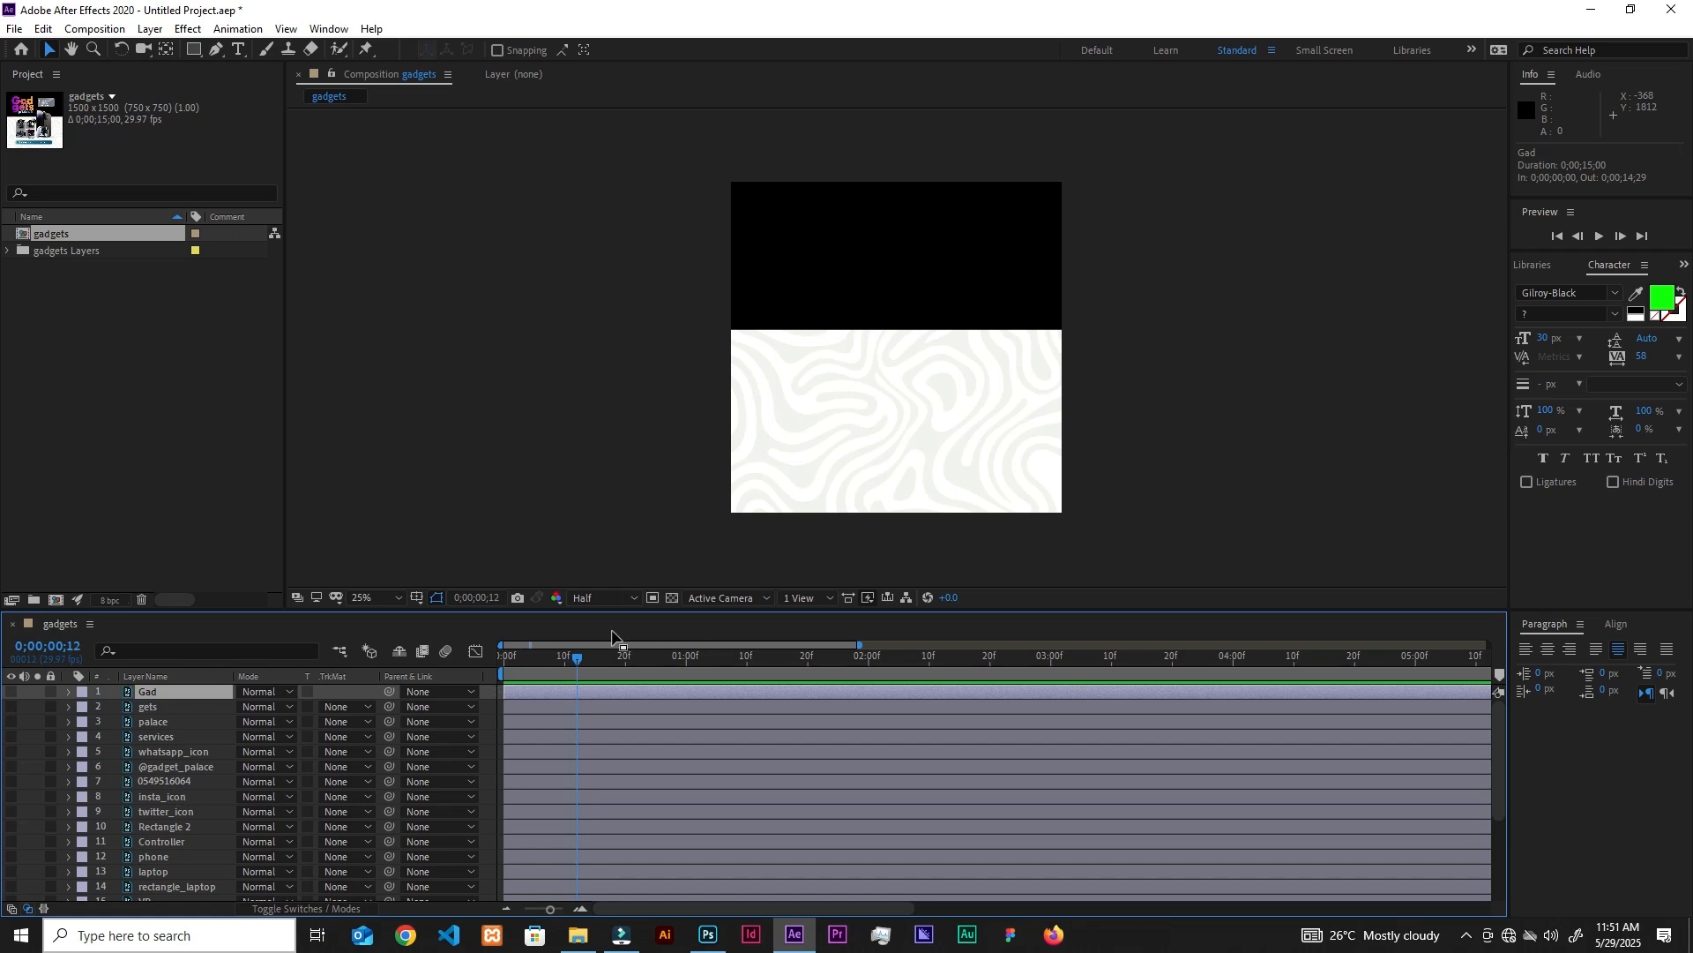
key("ctrl+s")
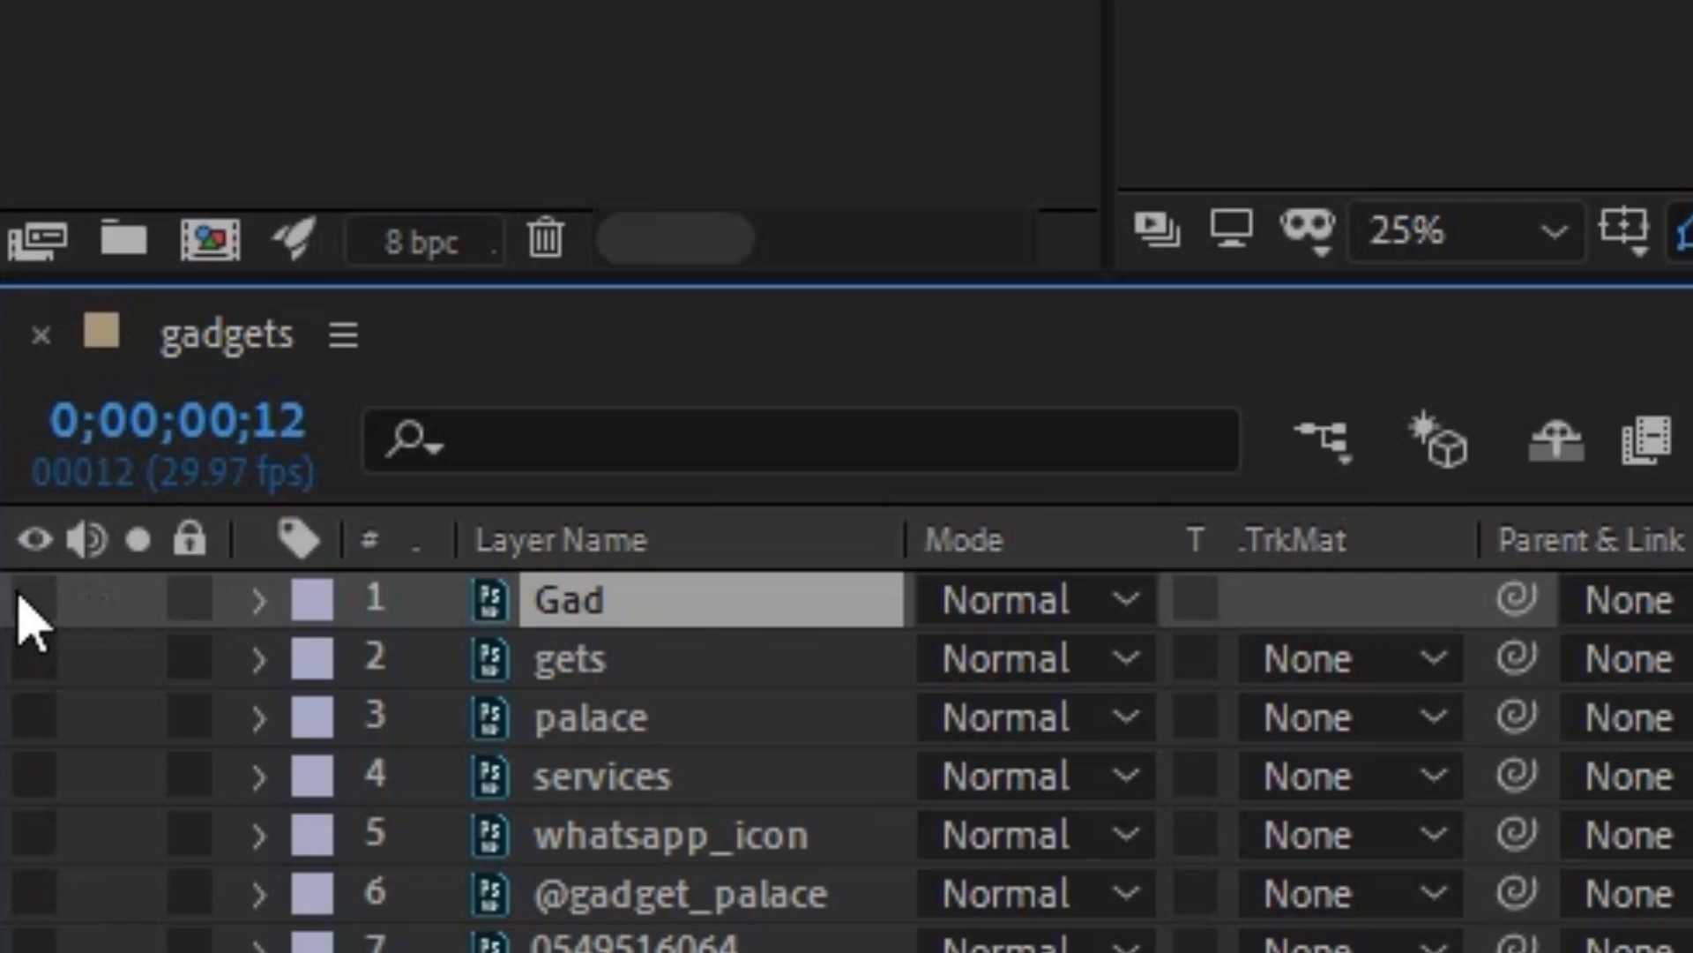
Make the Gad layer visible and convert it to editable text.
left_click(33, 599)
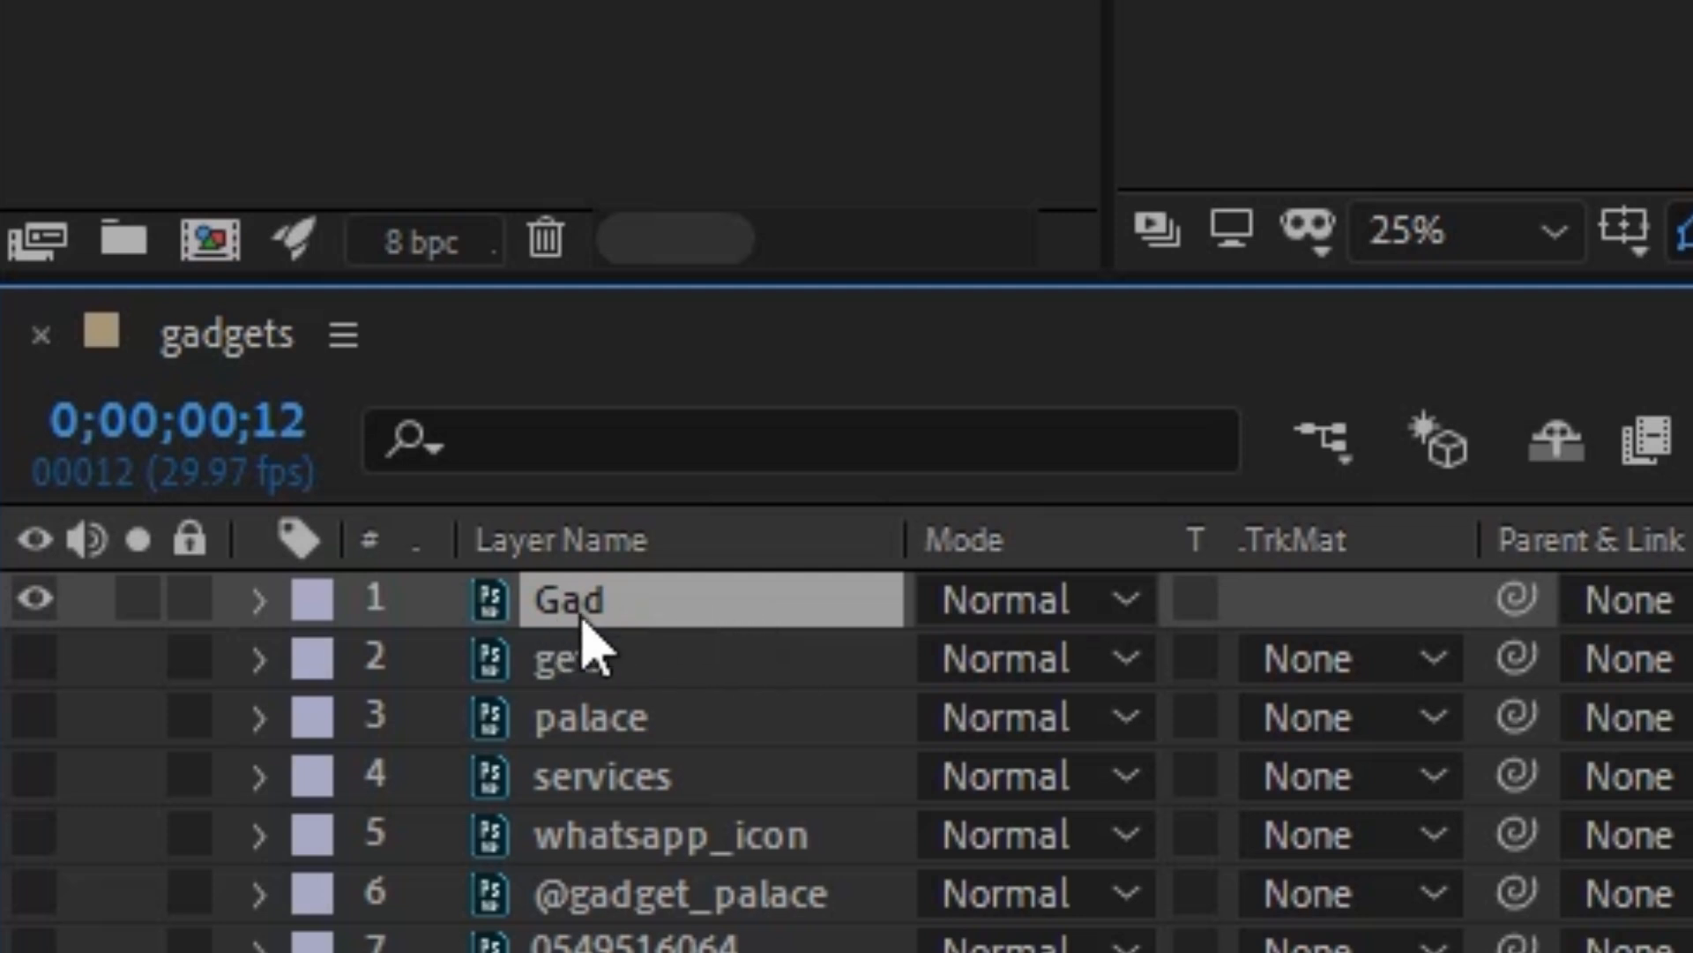
right_click(684, 628)
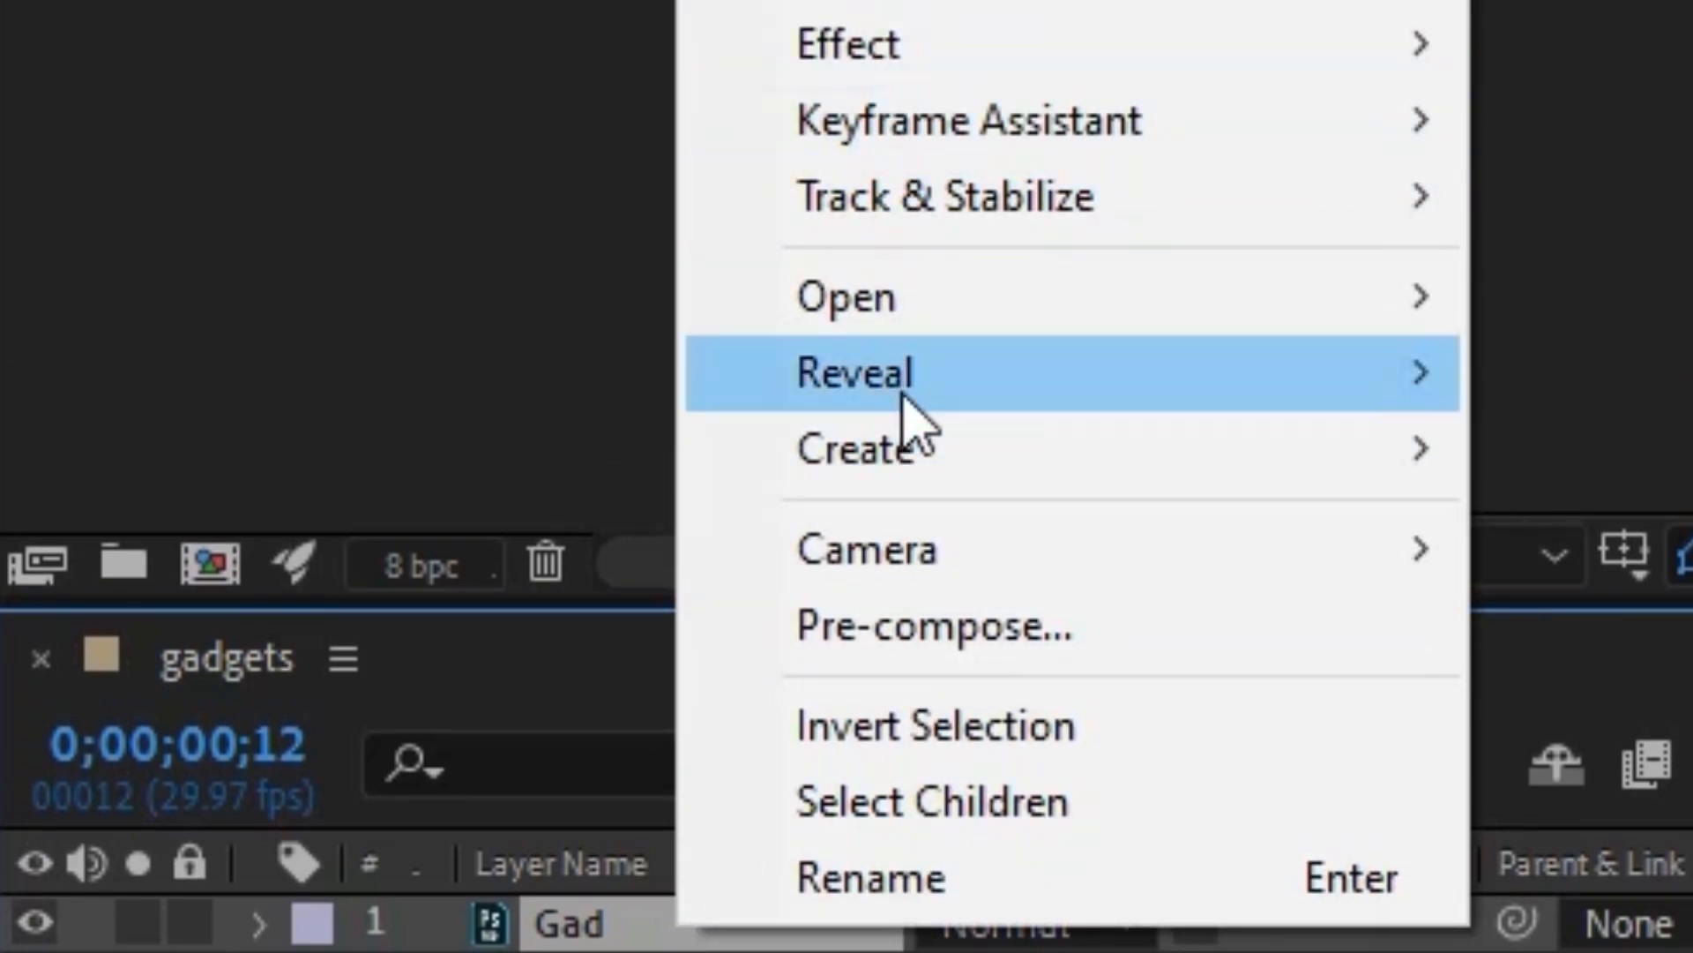
mouse_move(900, 459)
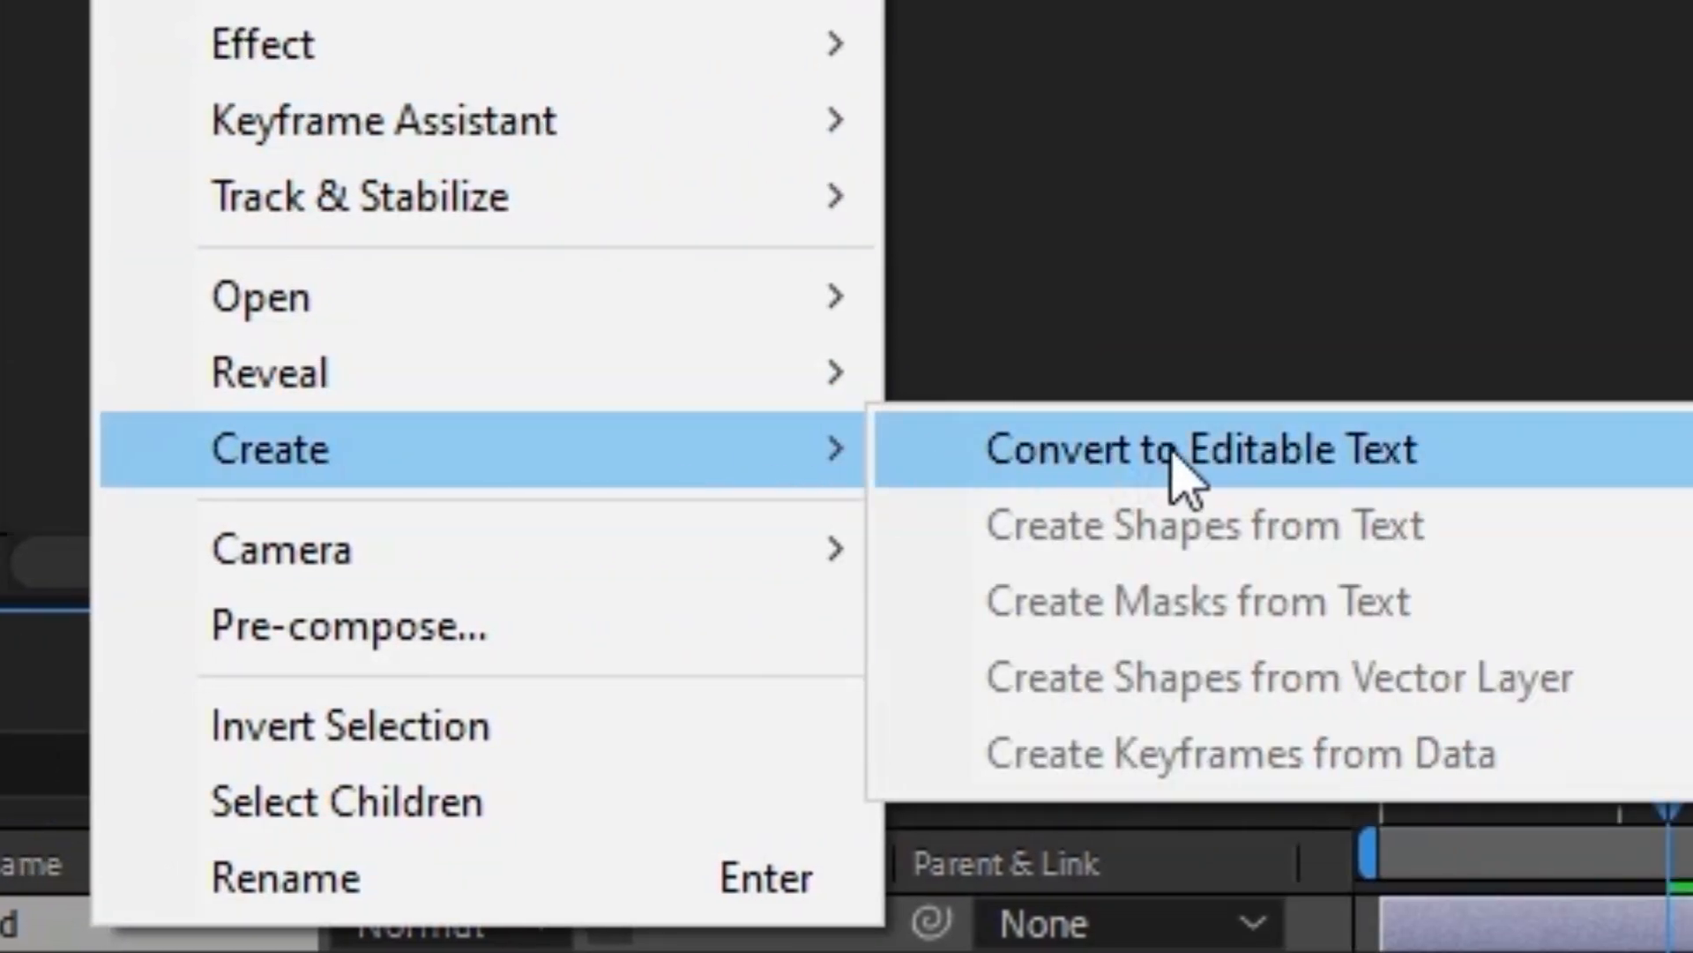
left_click(1424, 463)
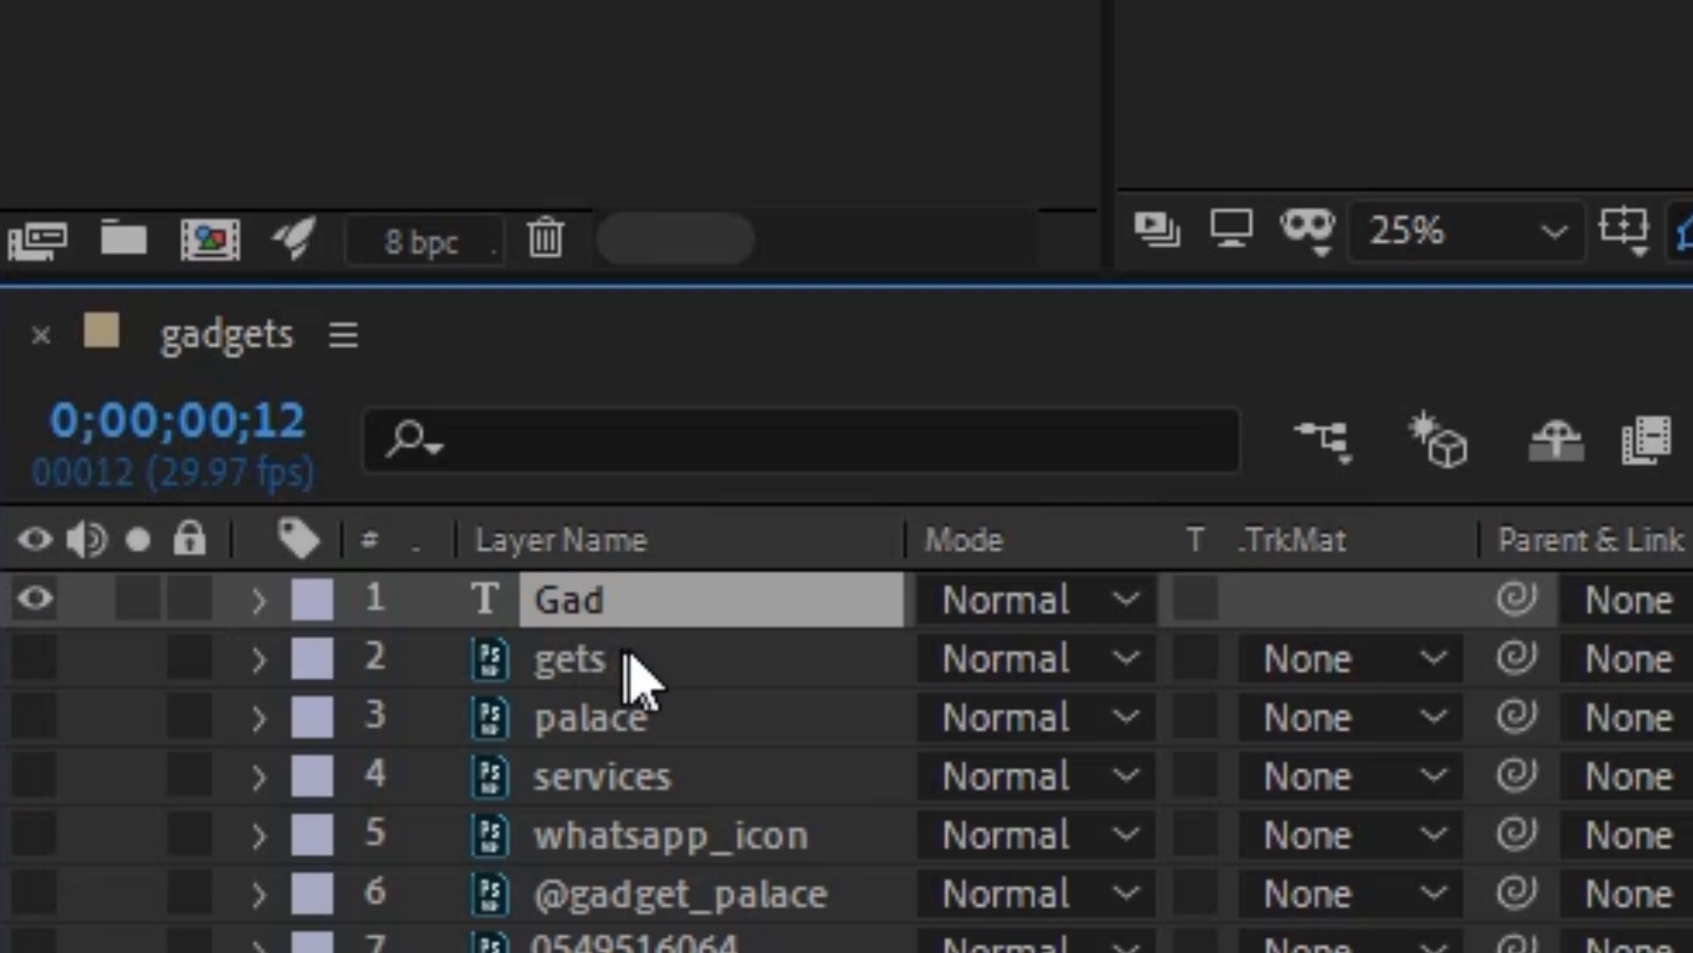
Add a text animator with Scale and Opacity properties to the Gad layer.
left_click(635, 654)
left_click(673, 604)
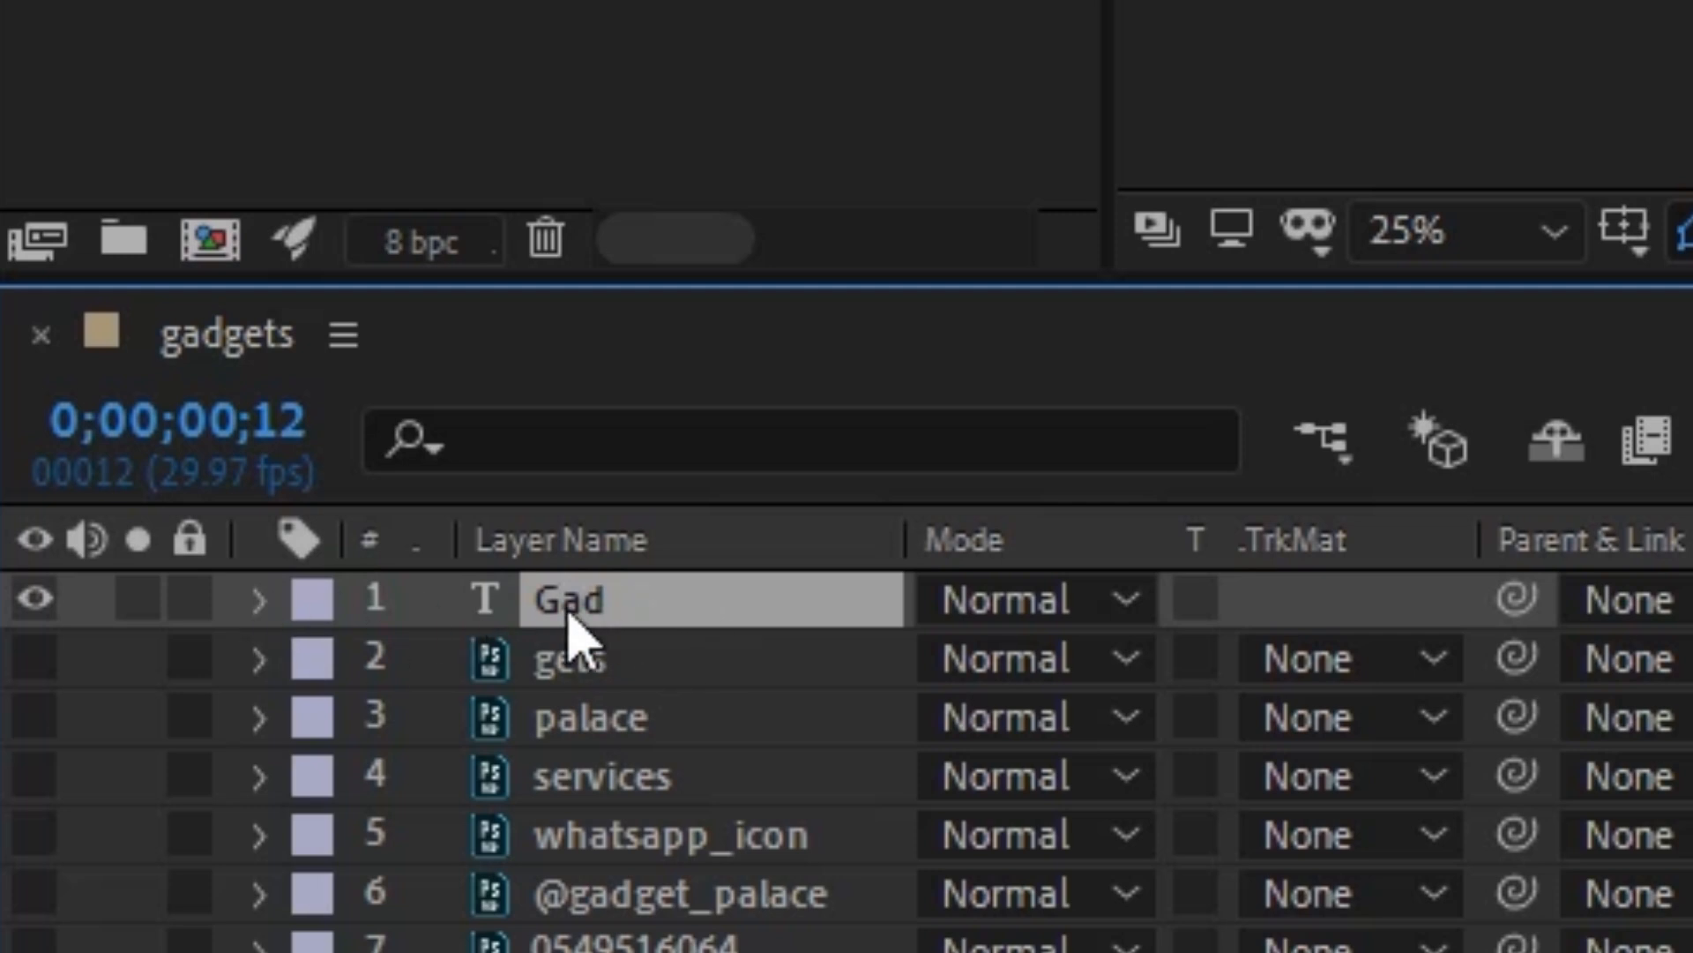
left_click(260, 601)
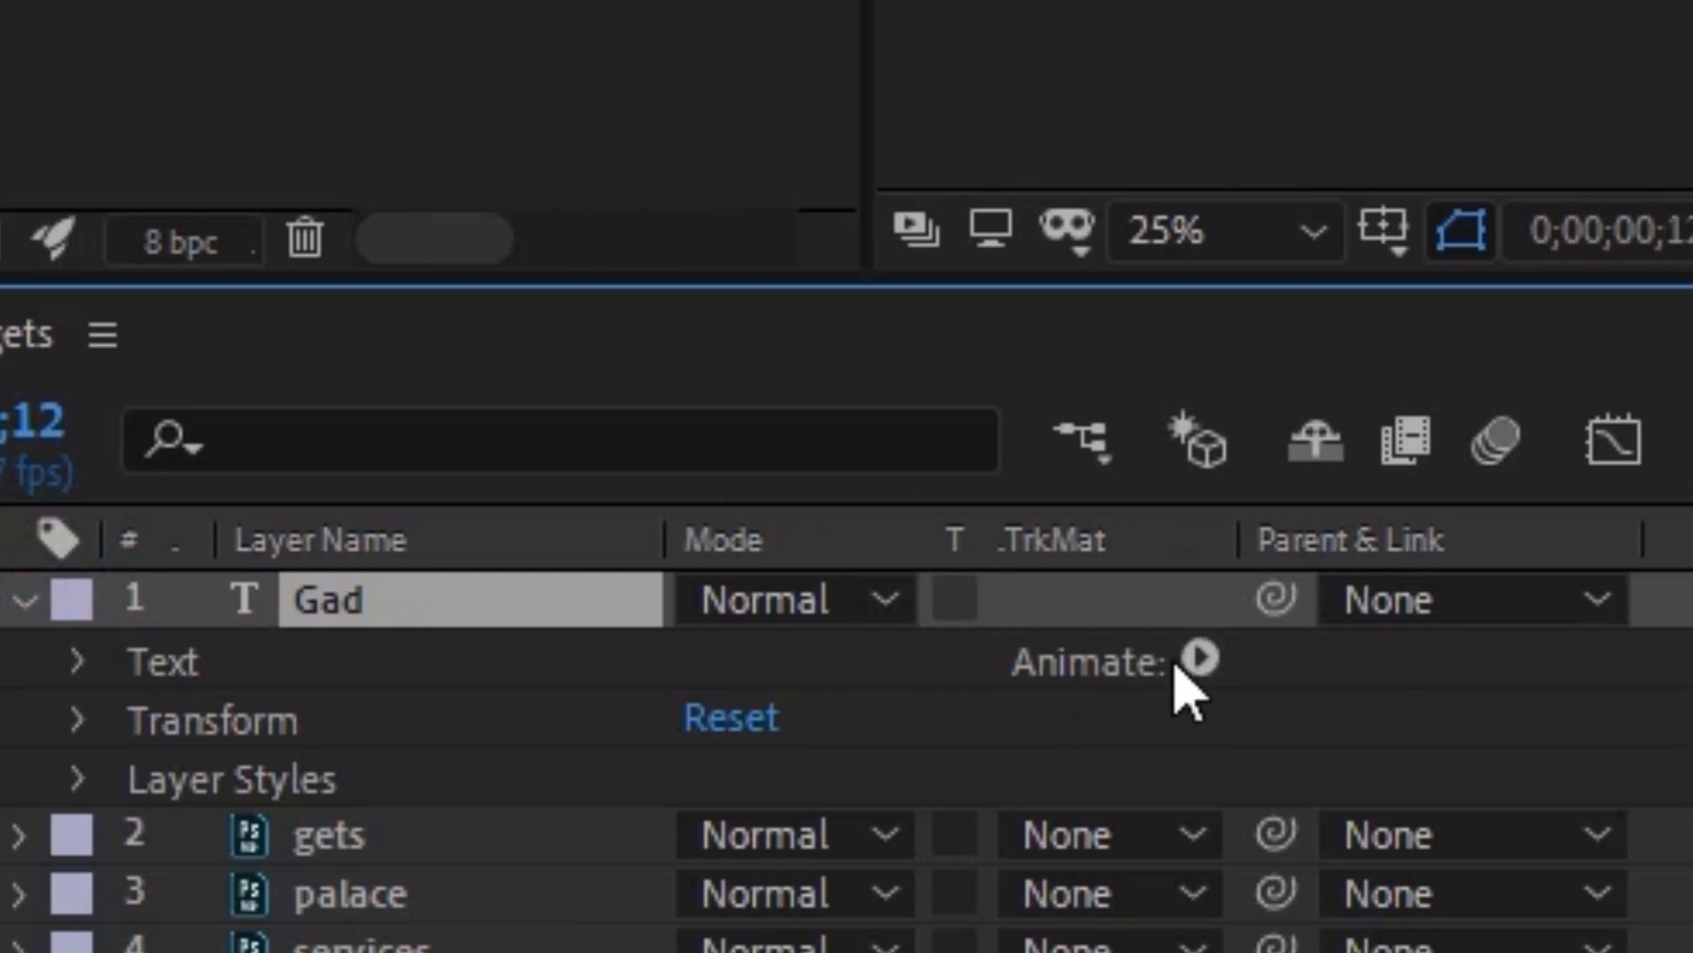
left_click(1202, 659)
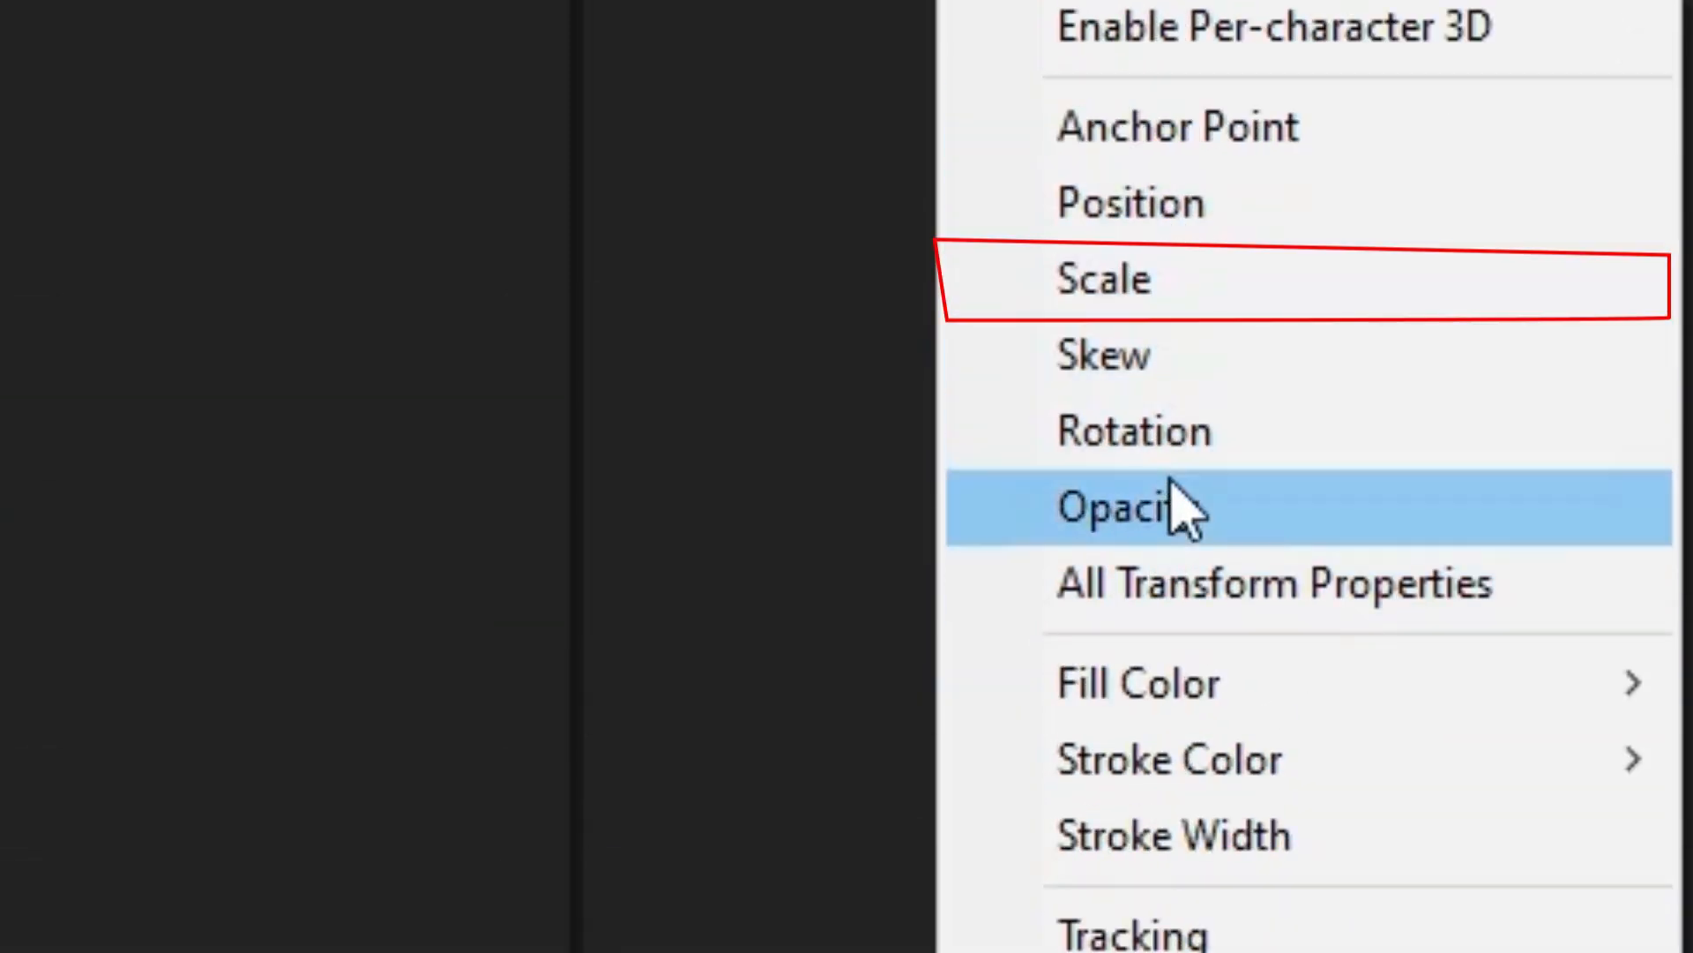
left_click(1187, 284)
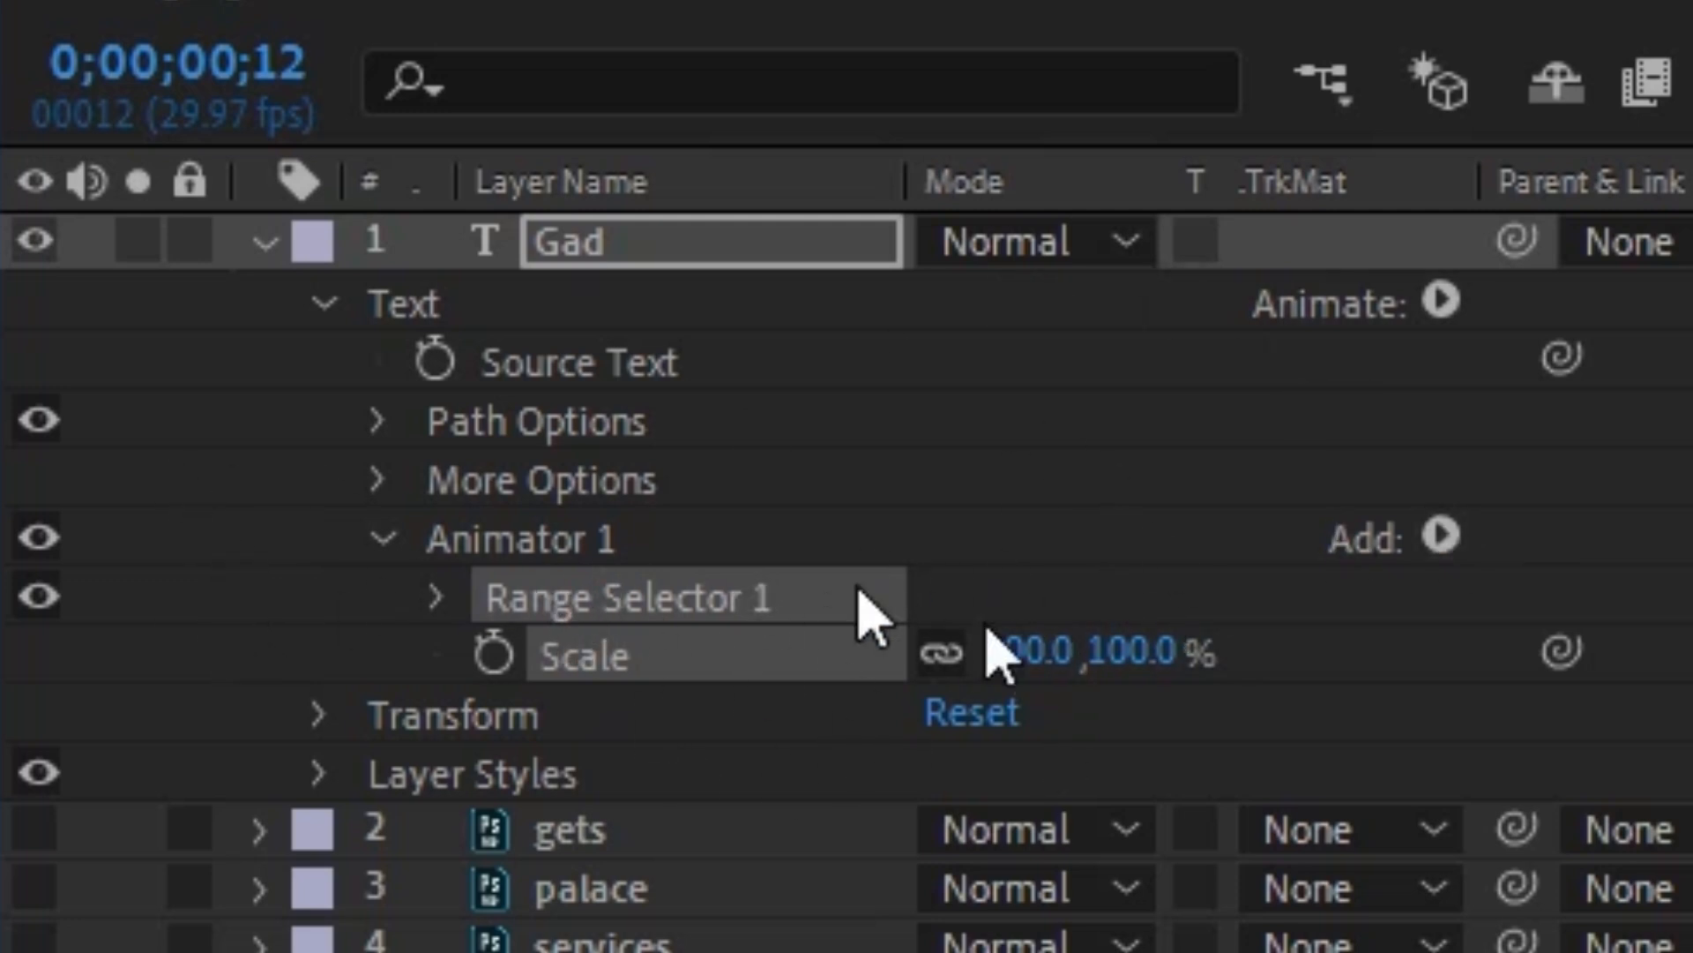
left_click(1439, 536)
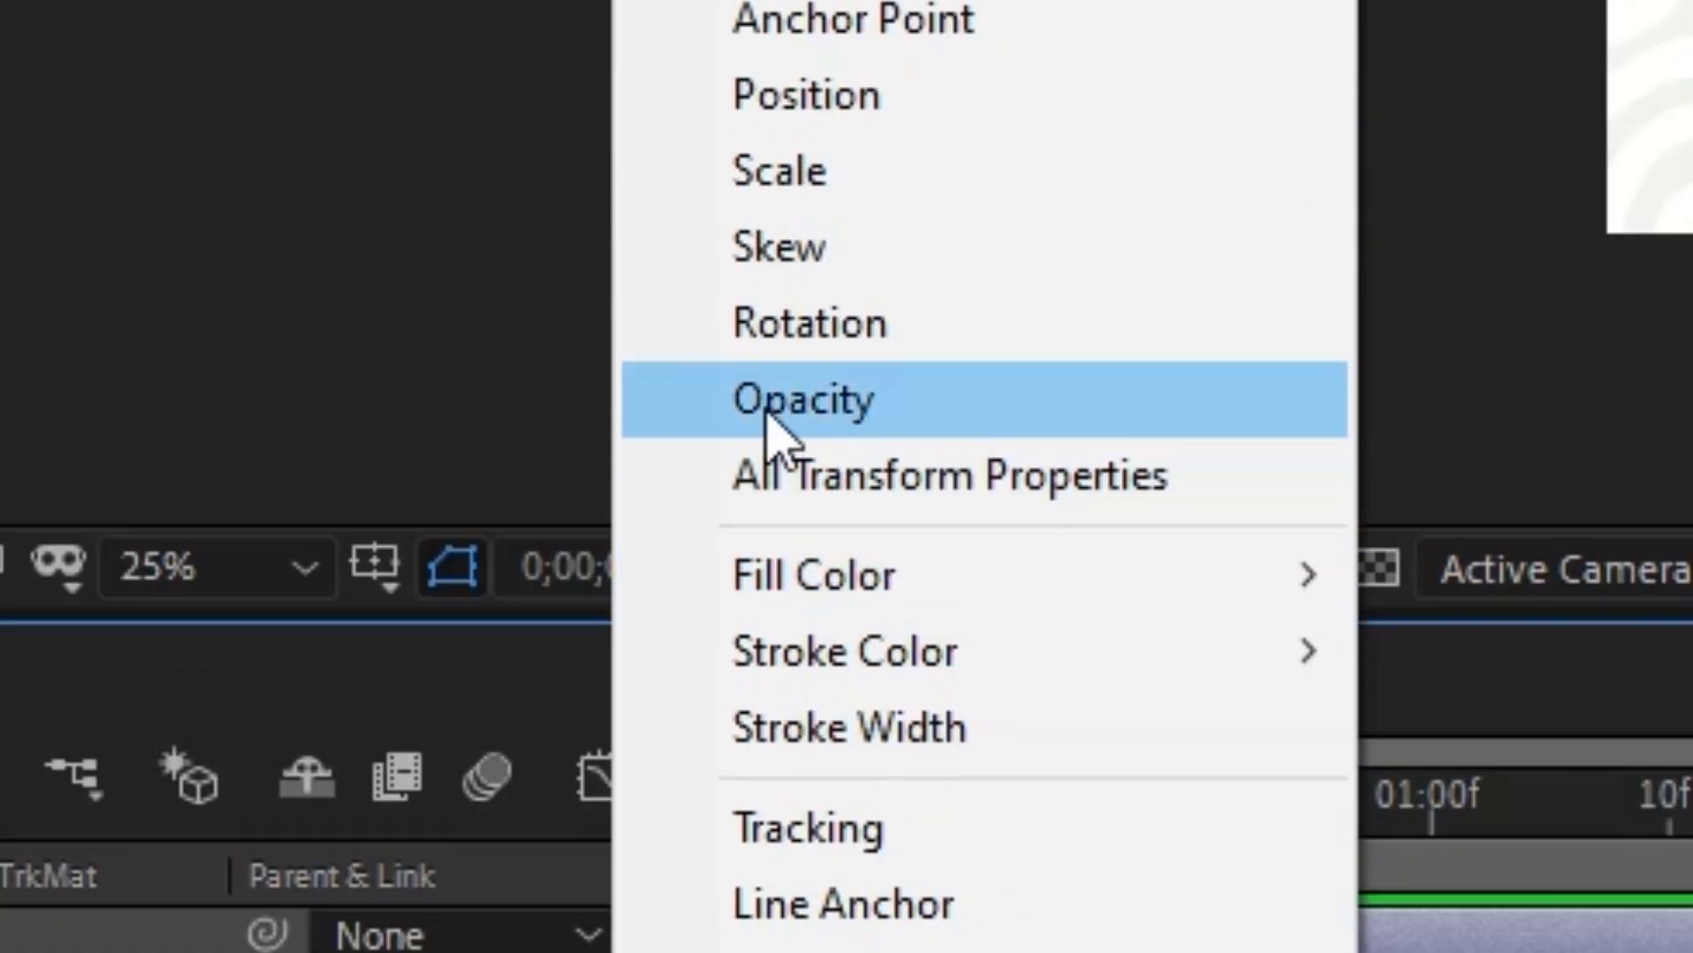
left_click(840, 396)
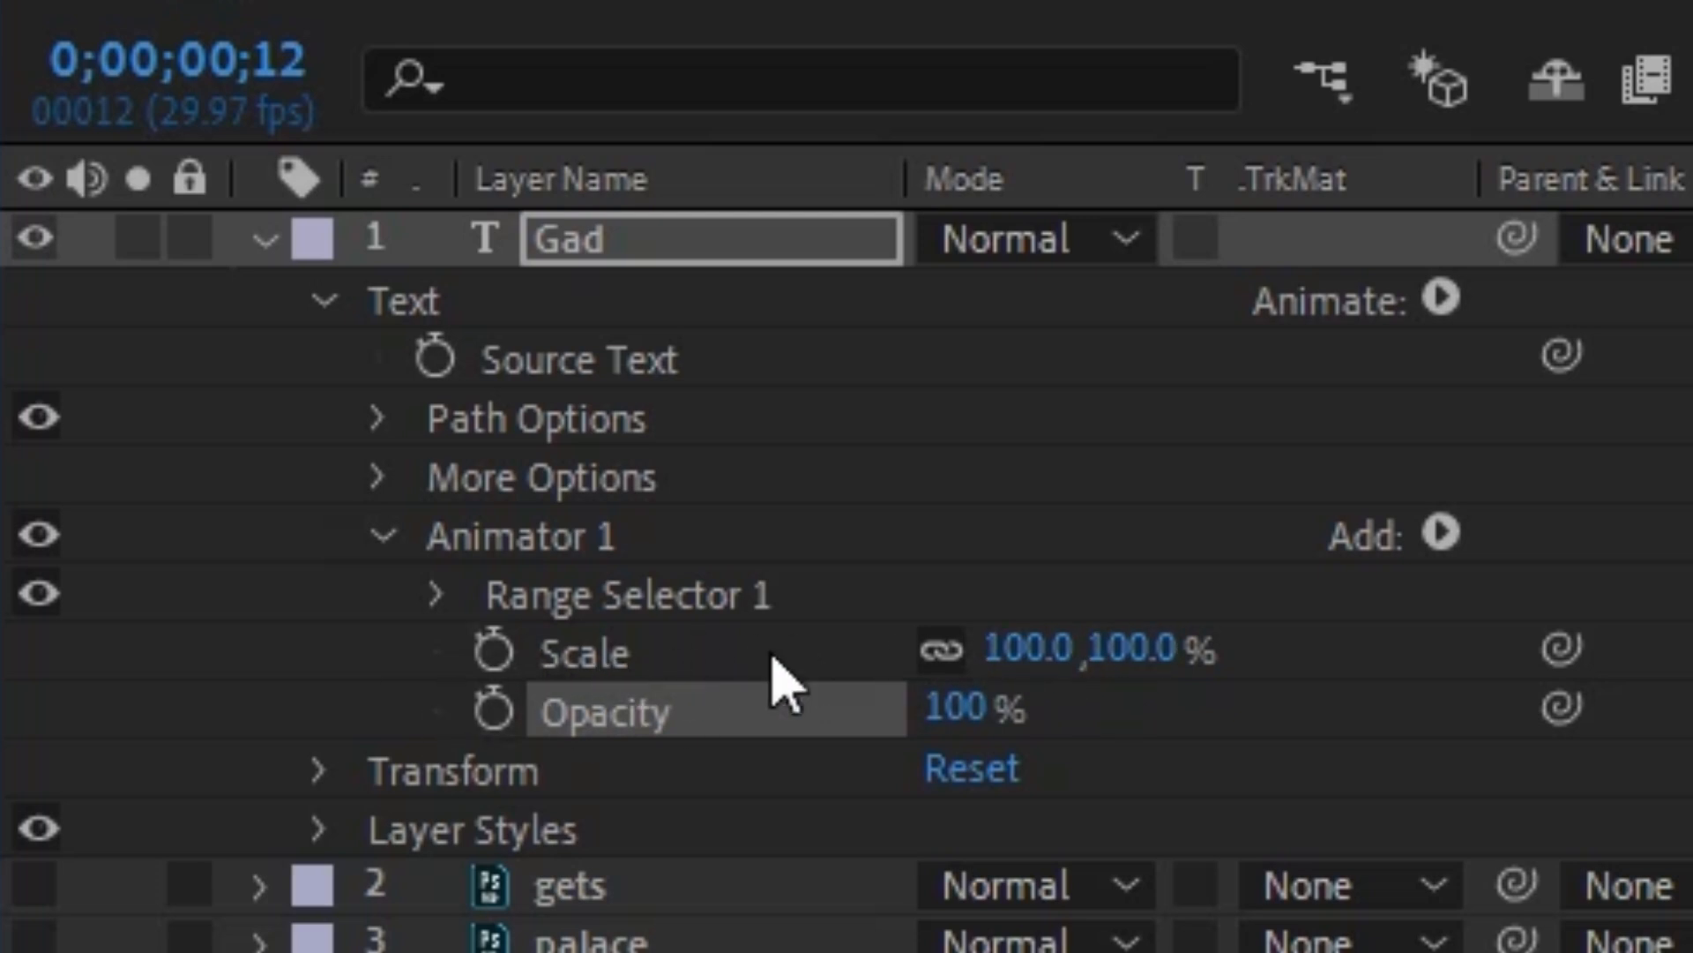
Set the Gad text animator's Scale to 0% on both axes and its Opacity to 0%.
left_click(1133, 649)
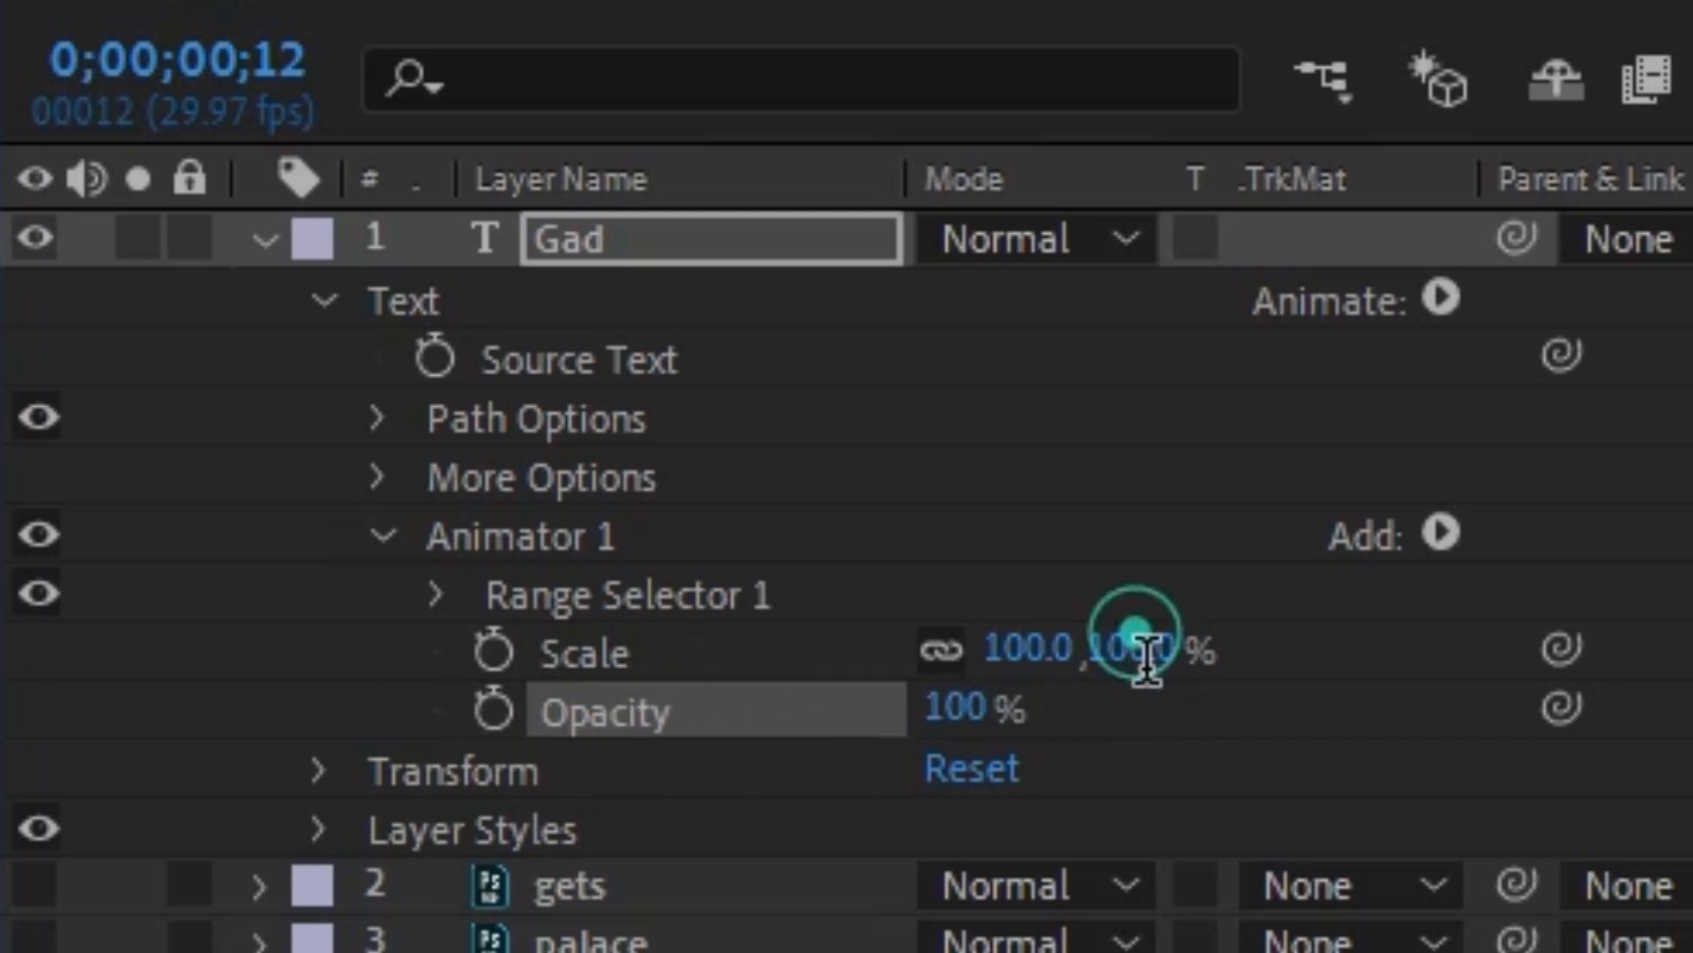
type("0")
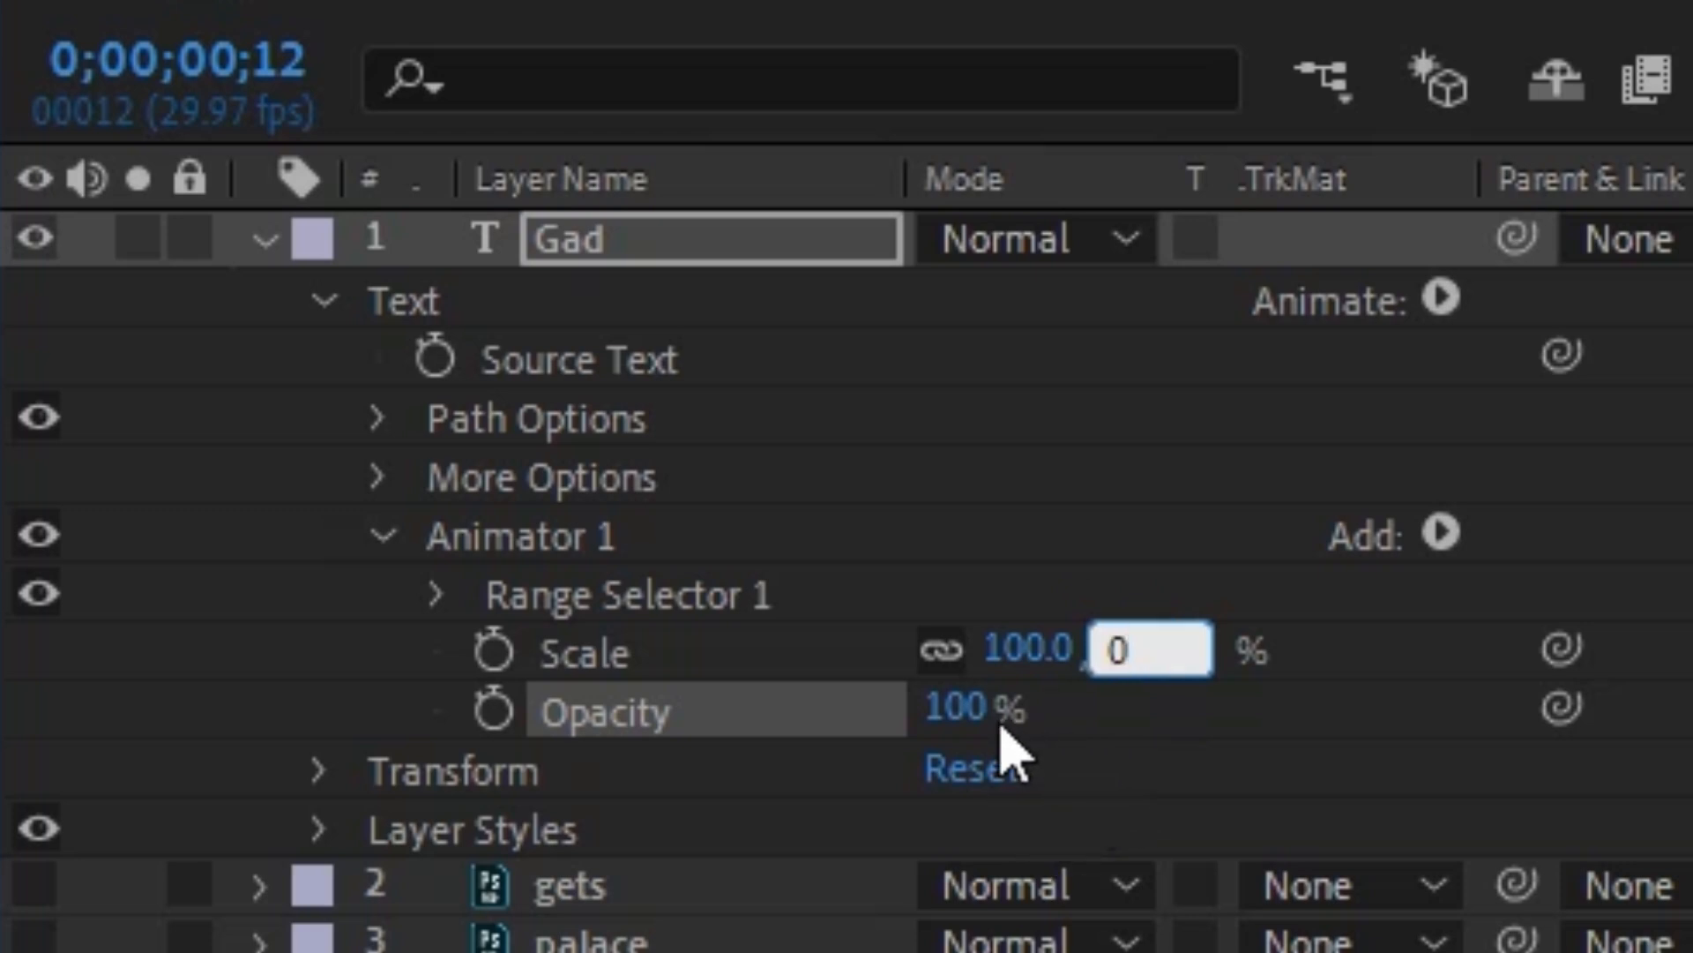
left_click(951, 713)
left_click(953, 710)
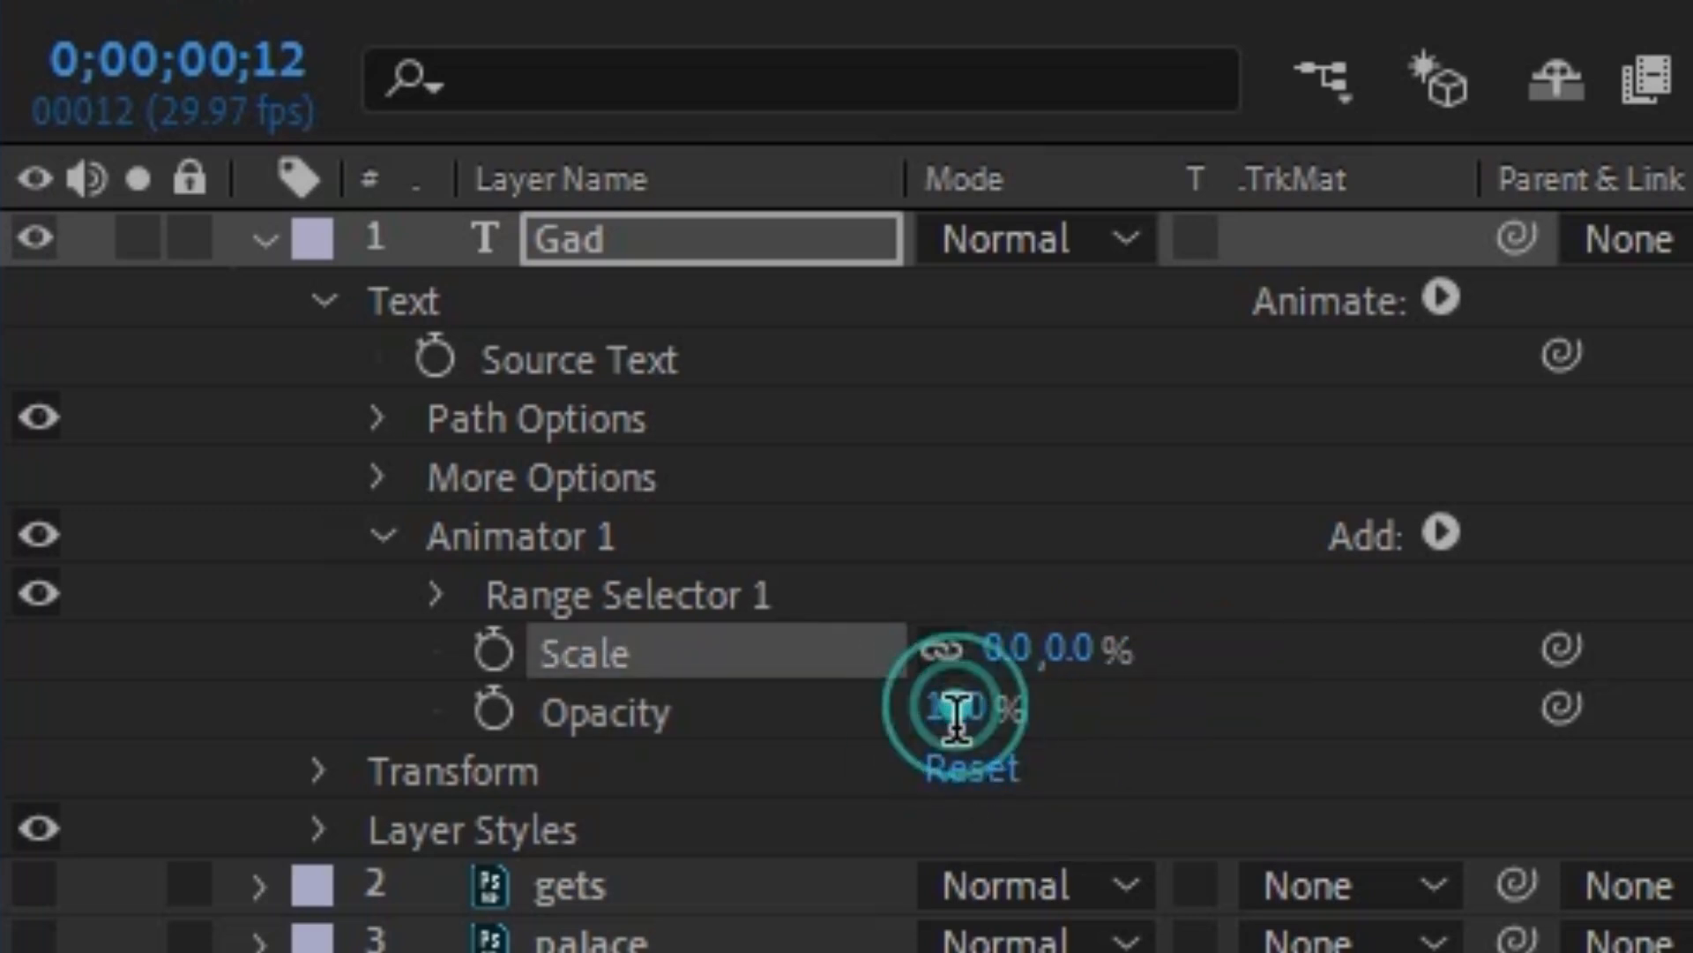
type("0")
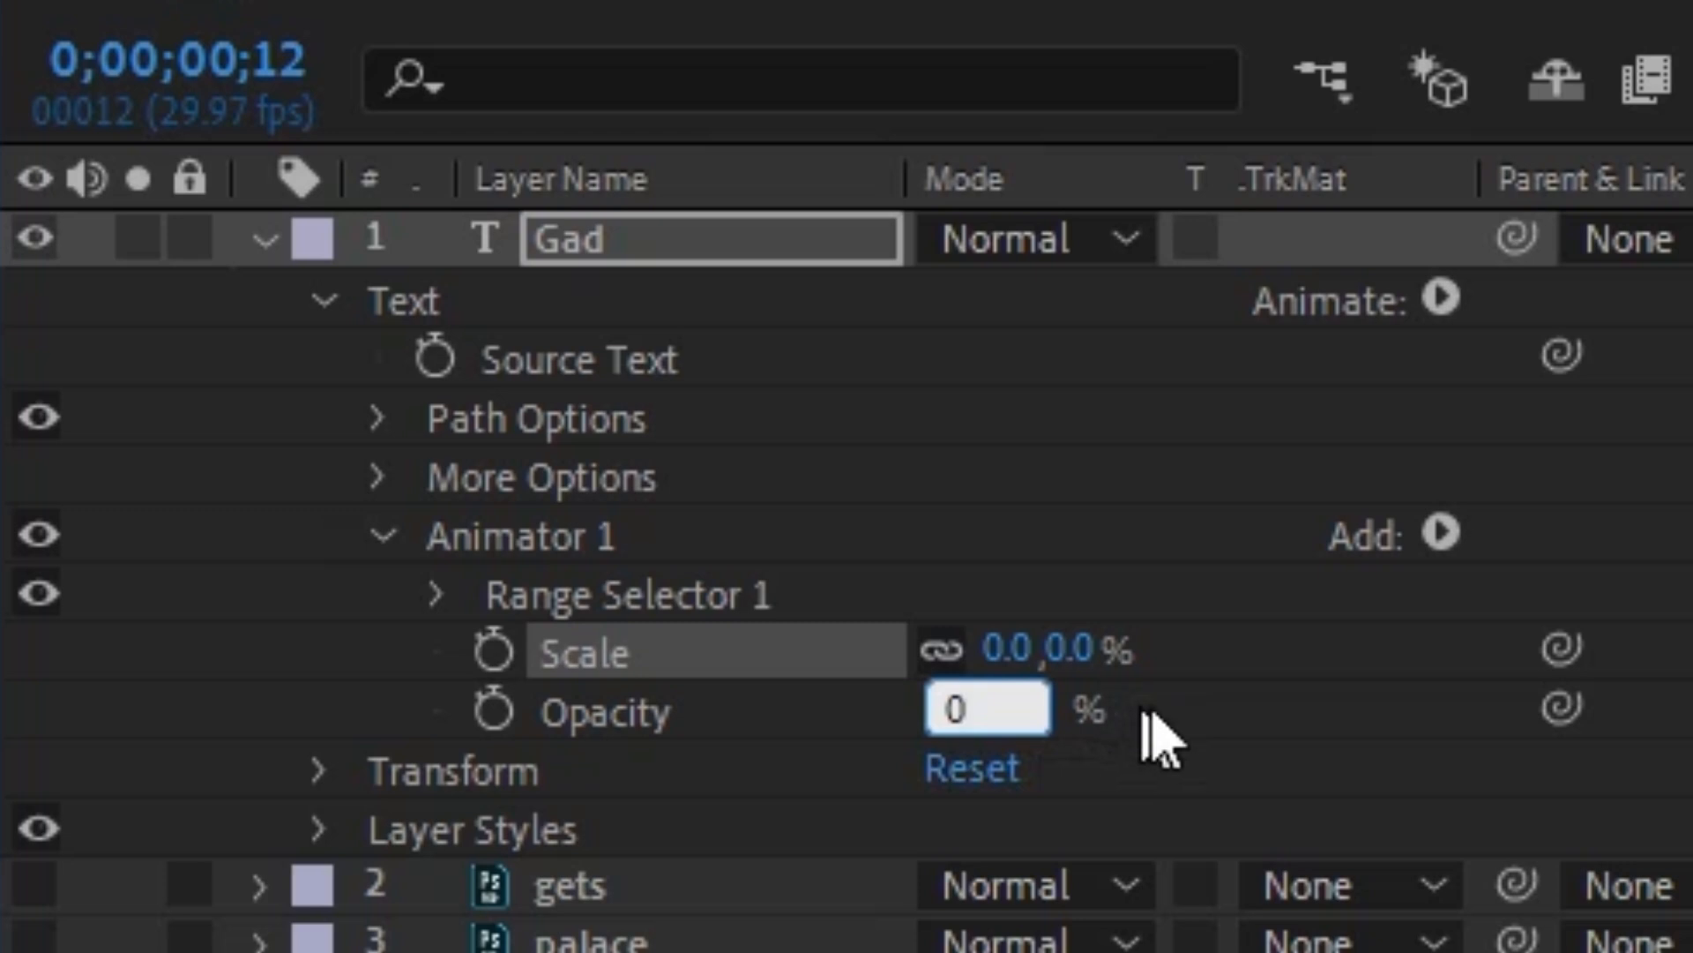
Keyframe Range Selector 1's Offset from -100% at 0;00;00;12 to 100% at 0;00;00;22.
left_click(434, 591)
left_click(440, 597)
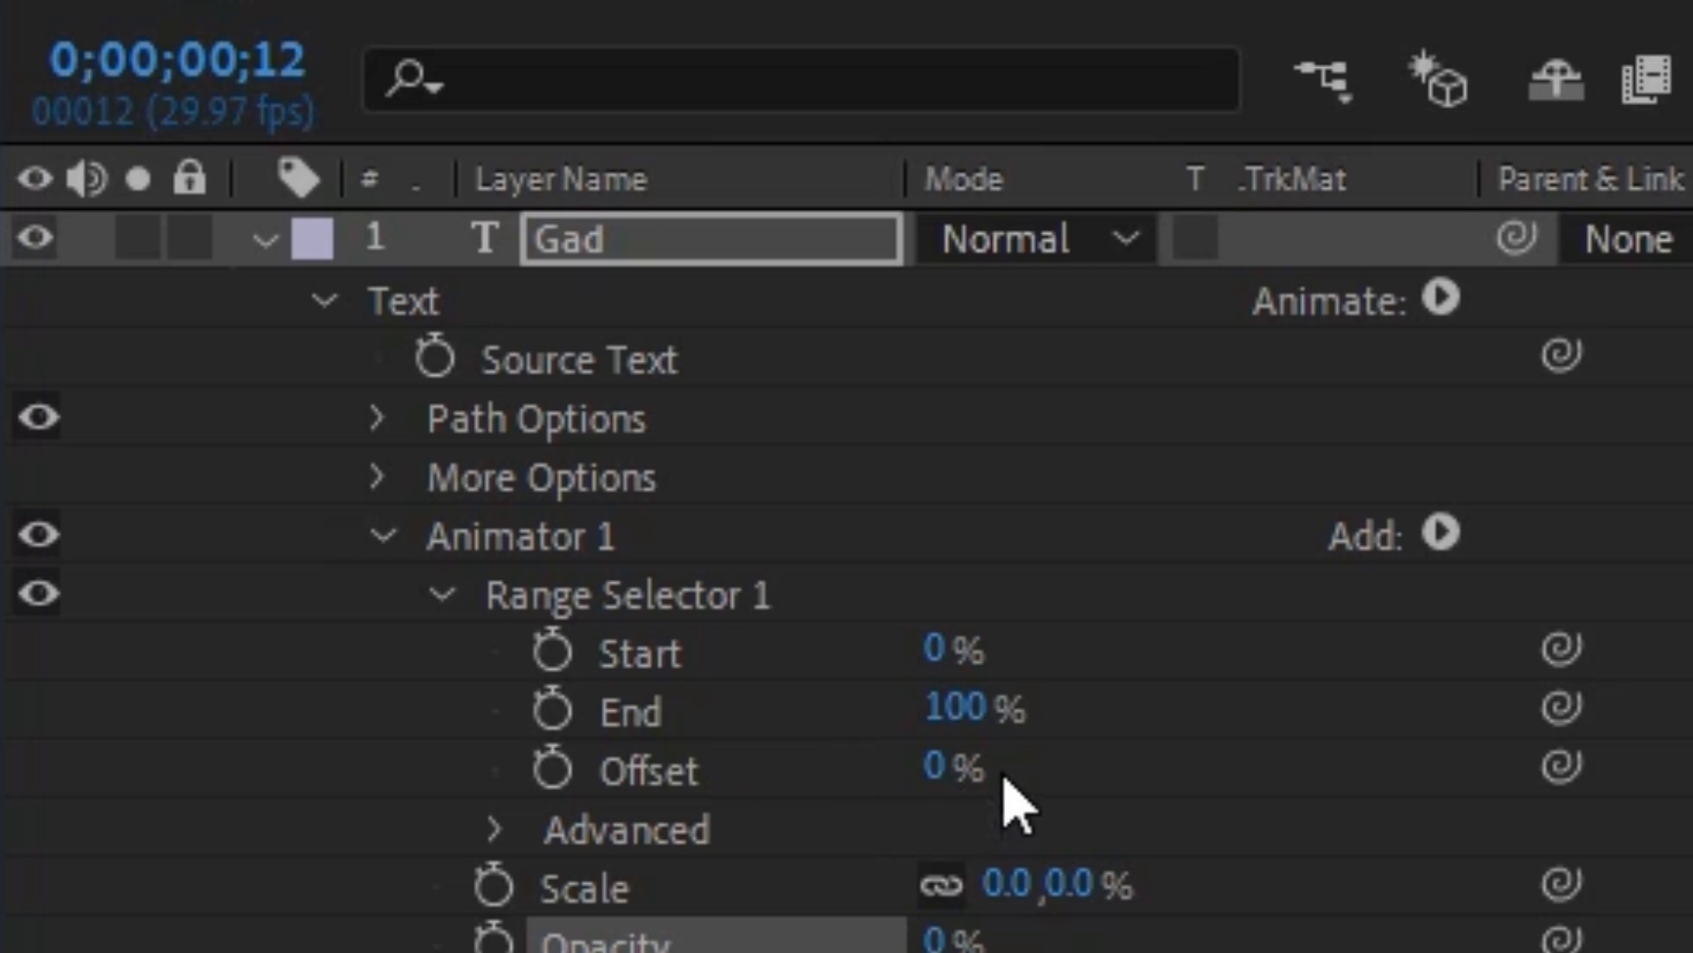
left_click(553, 769)
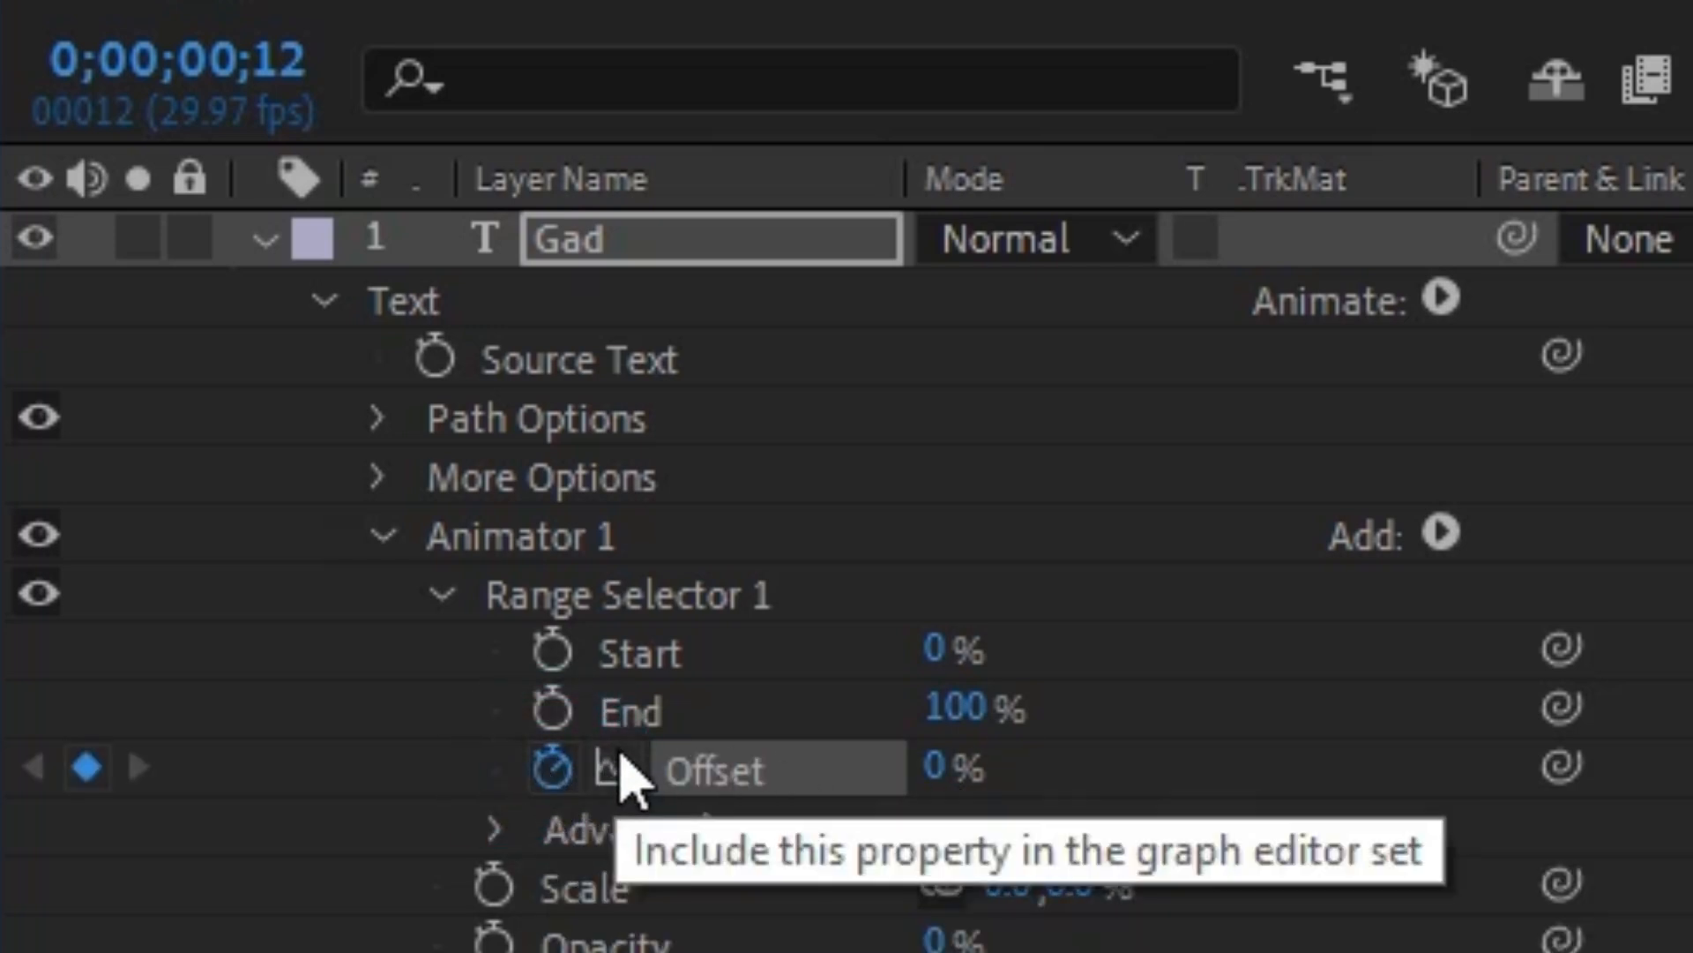
left_click_drag(922, 765, 307, 765)
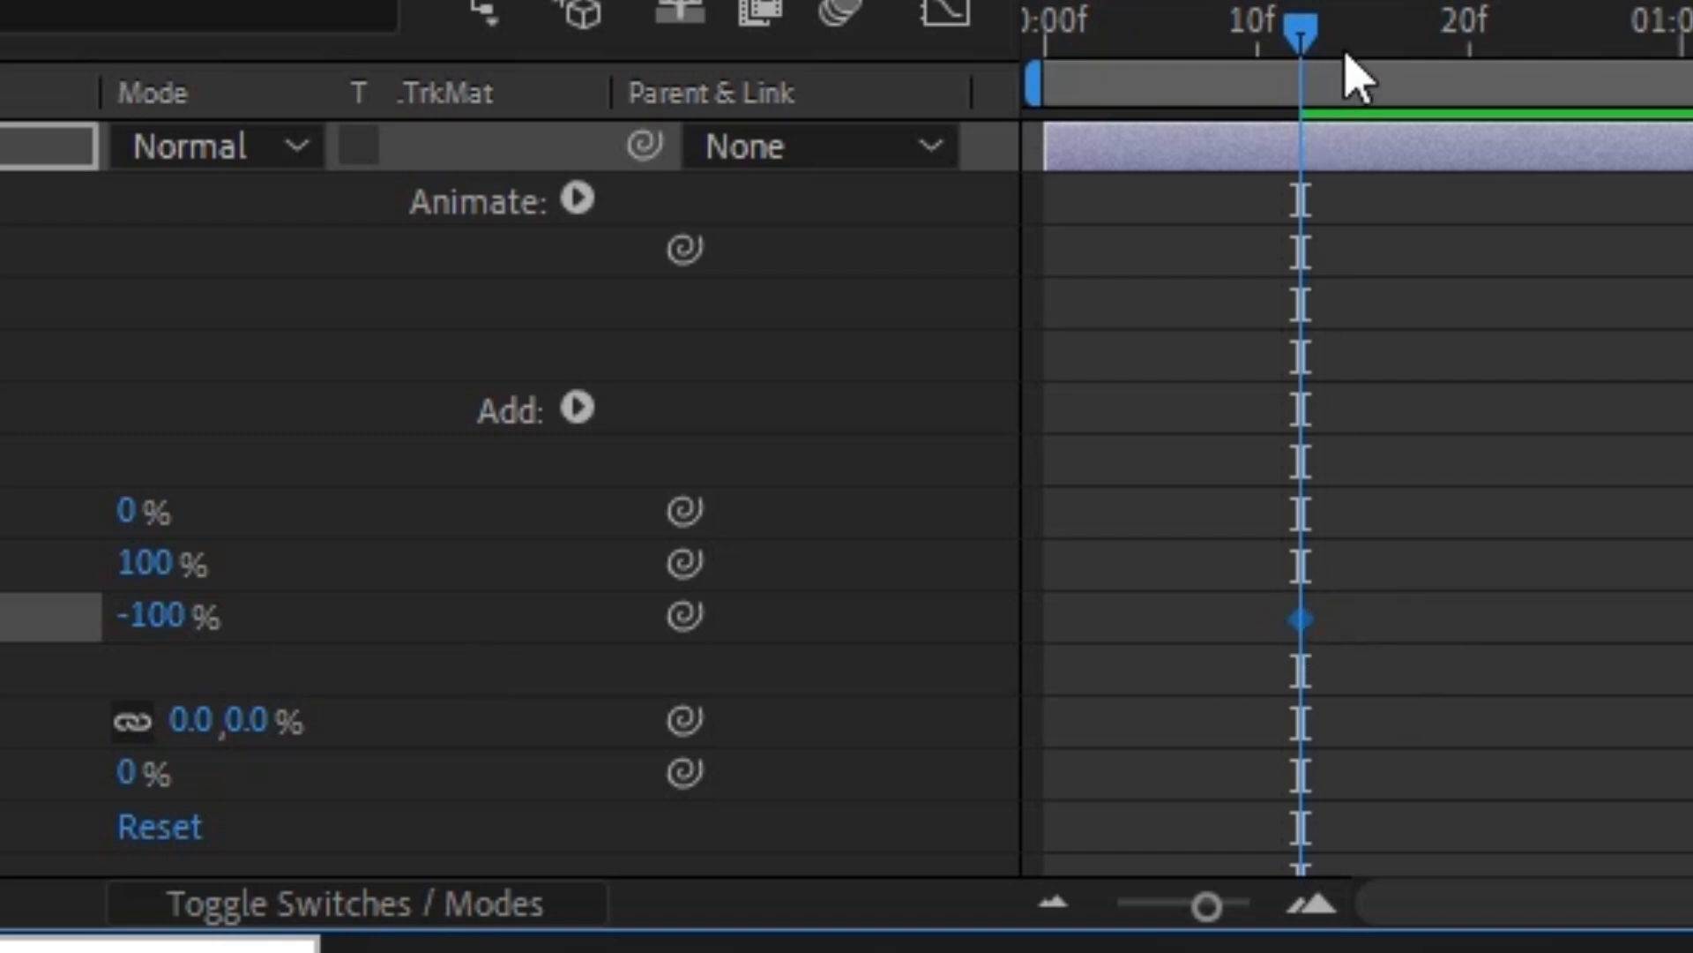
left_click_drag(1306, 40, 1513, 53)
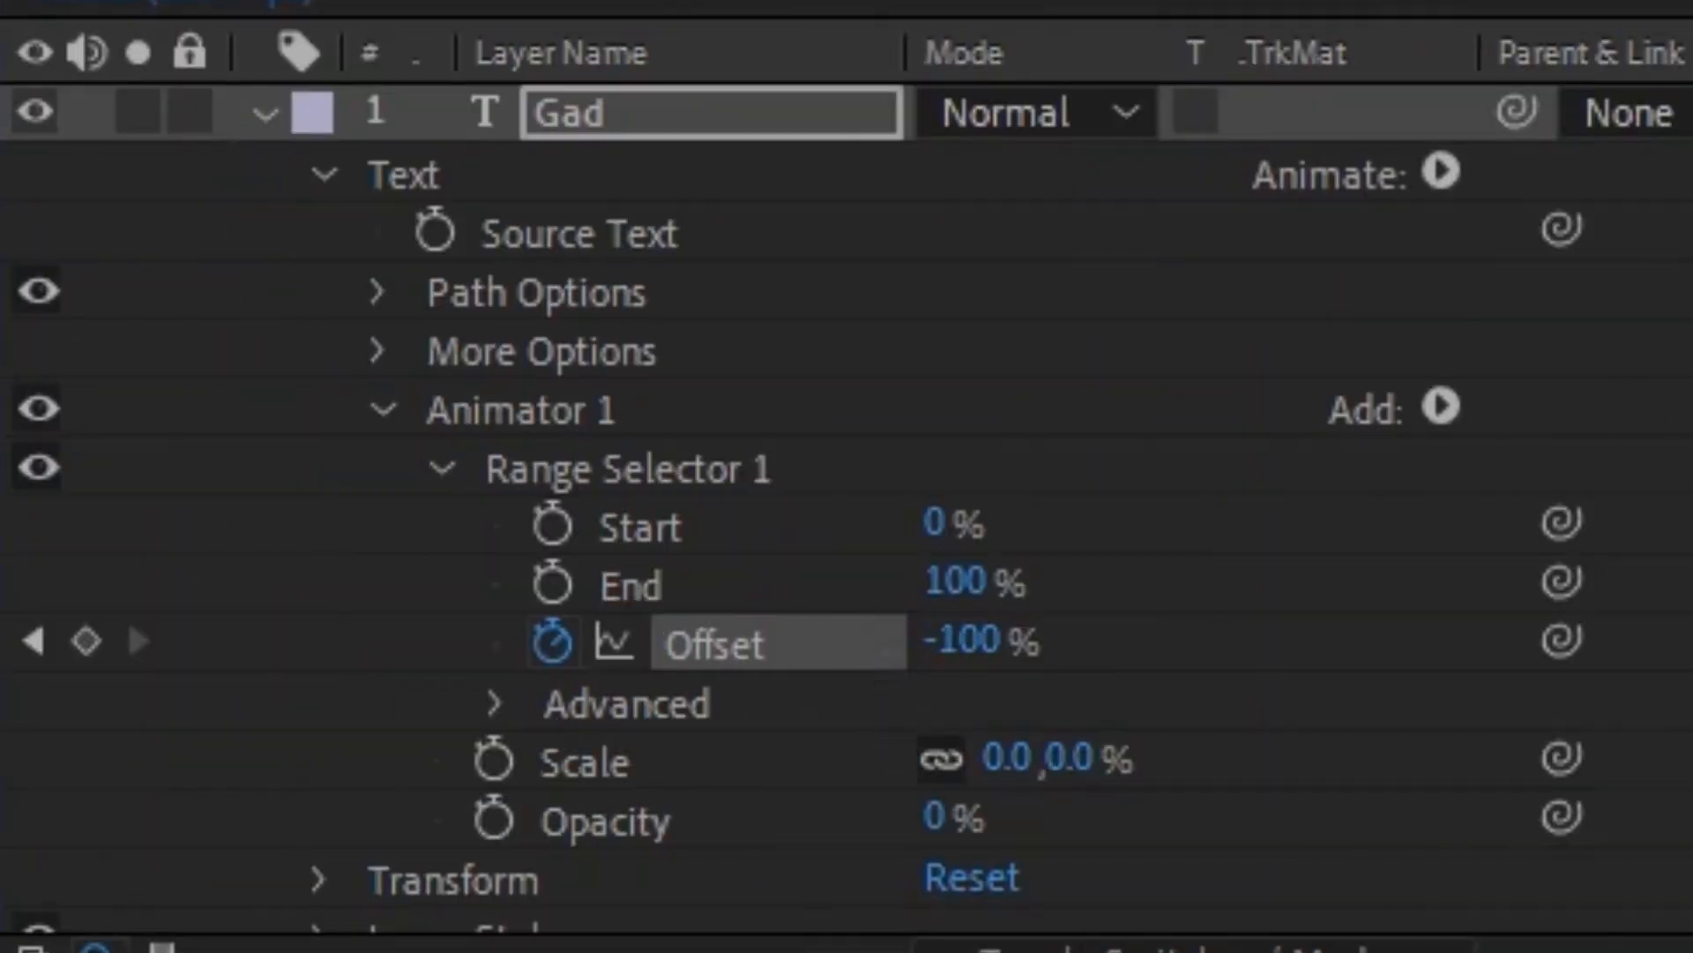
left_click_drag(956, 643, 1548, 657)
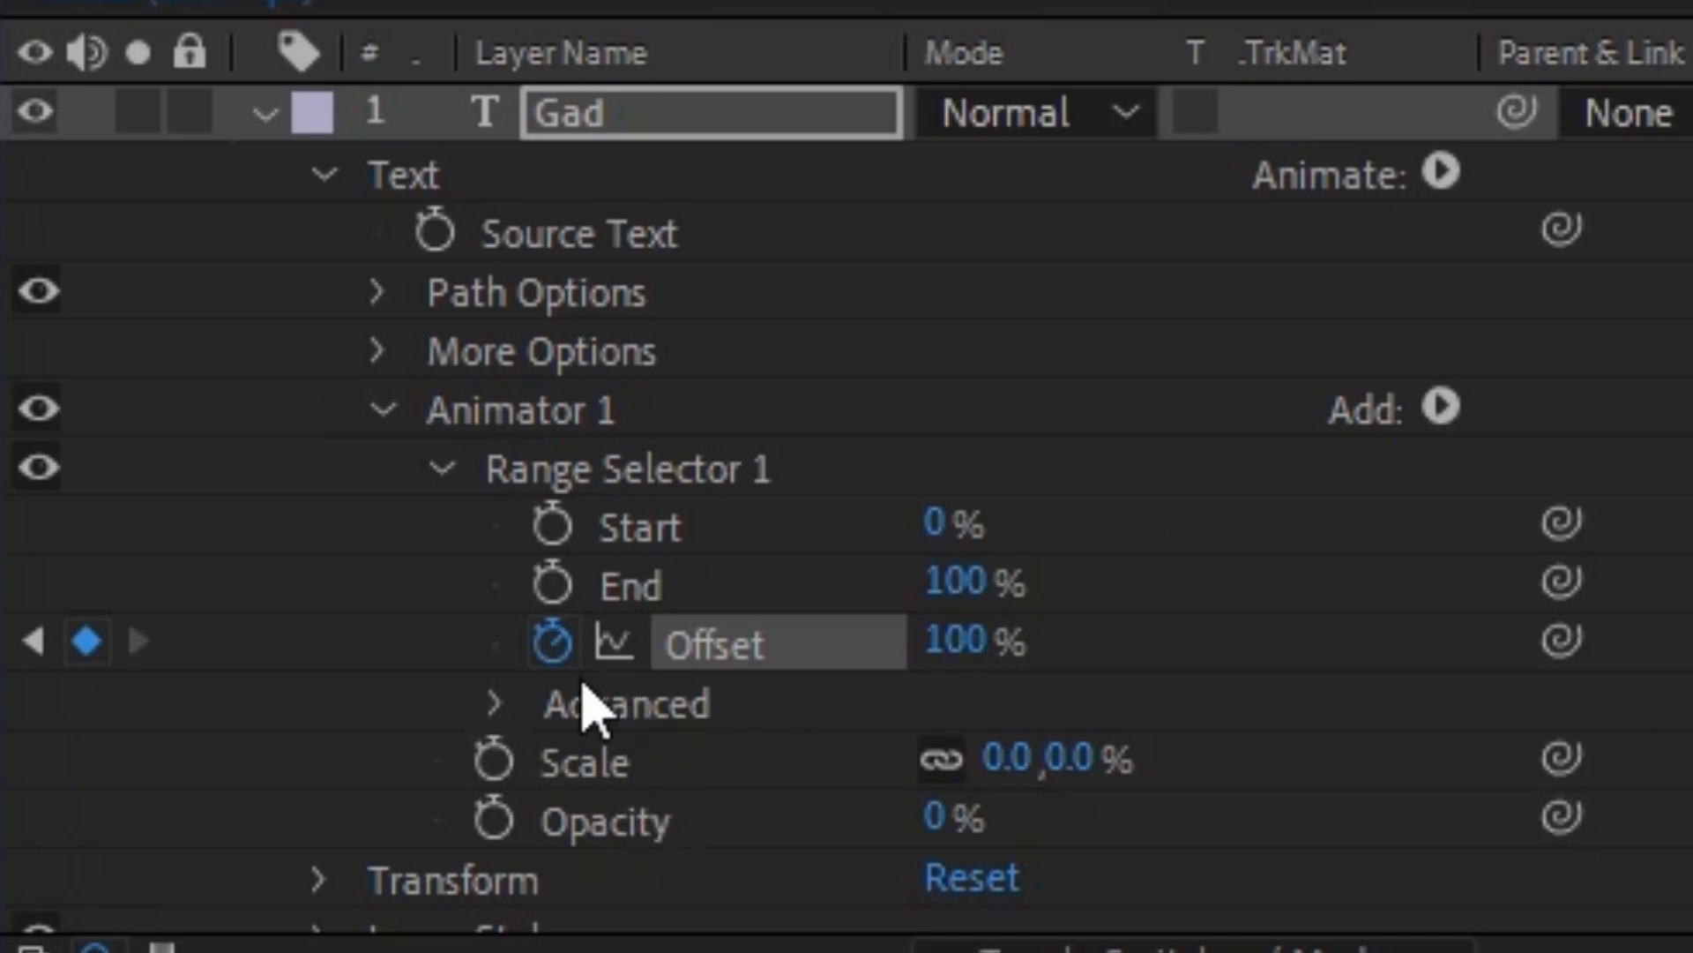
Set Range Selector 1's advanced Shape to Ramp Up, with Ease Low at 100% and Ease High at 25%.
left_click(492, 703)
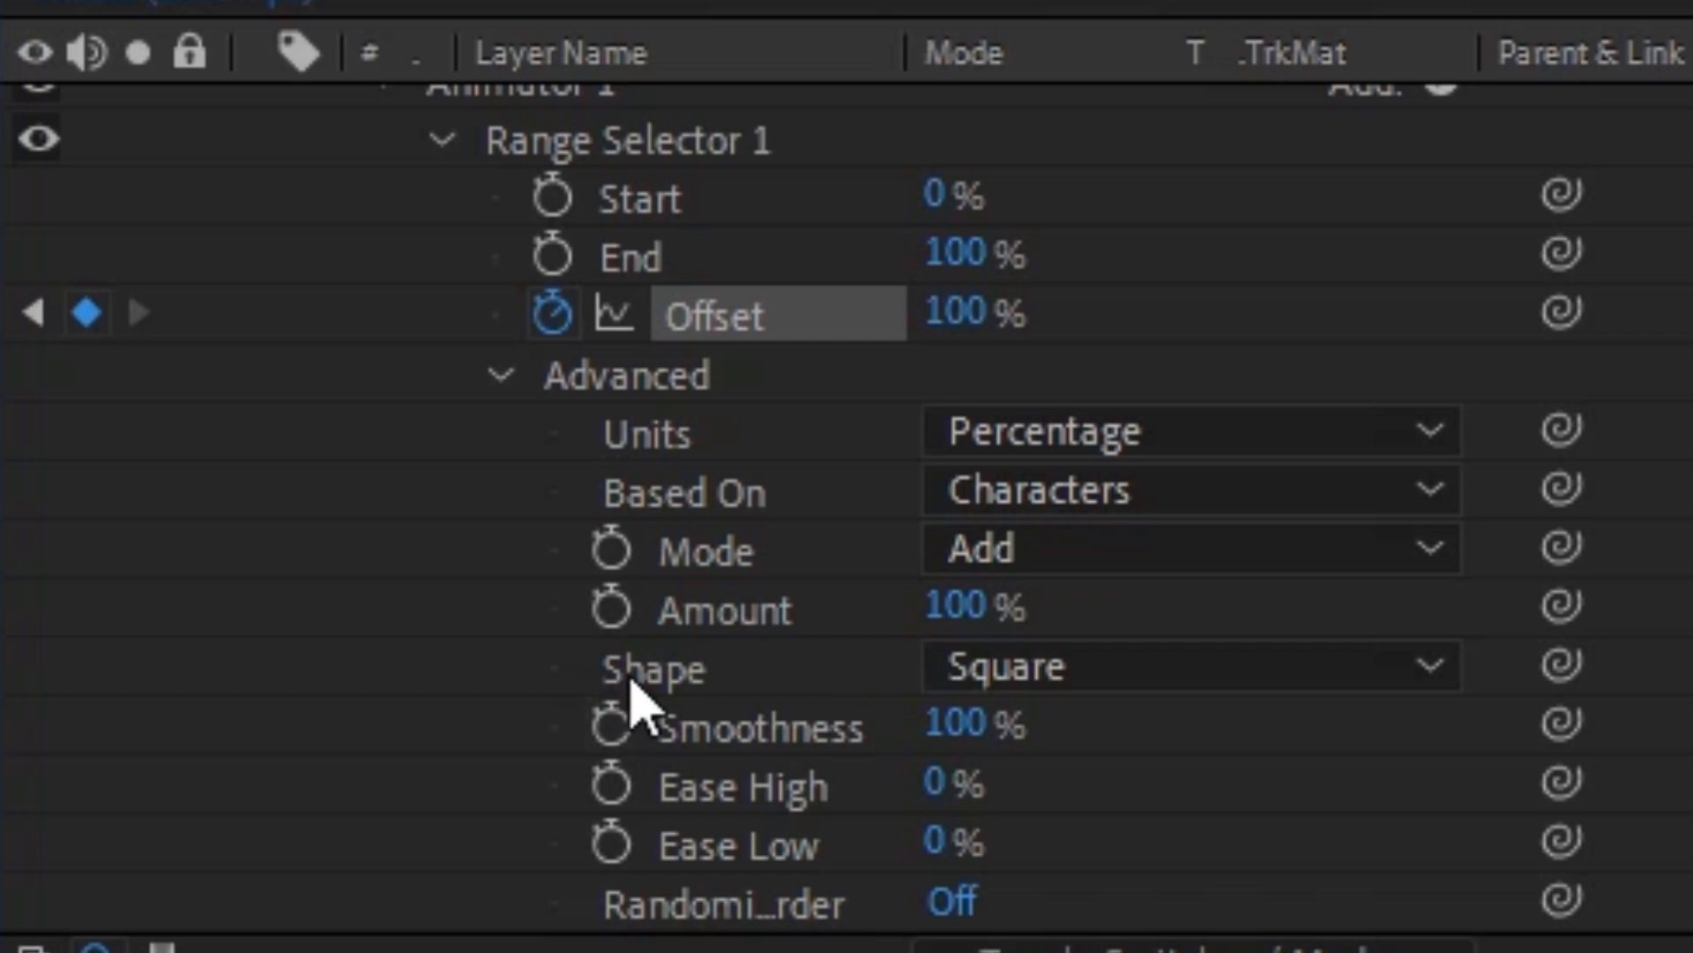
left_click(1354, 672)
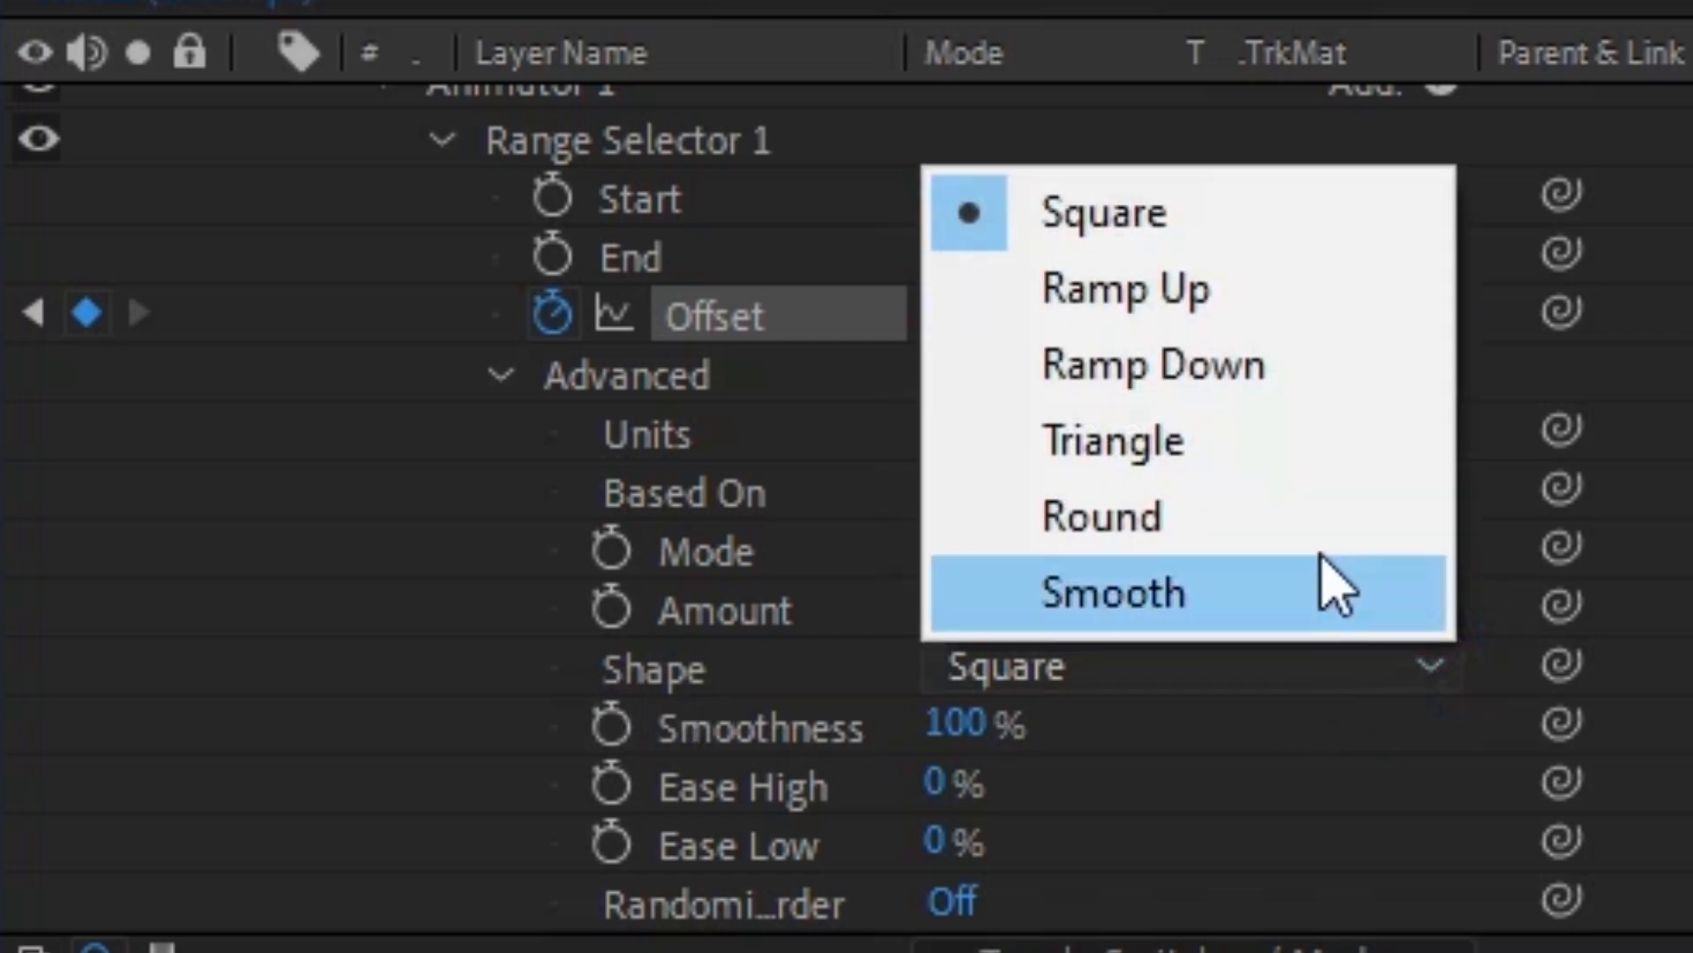
left_click(1178, 302)
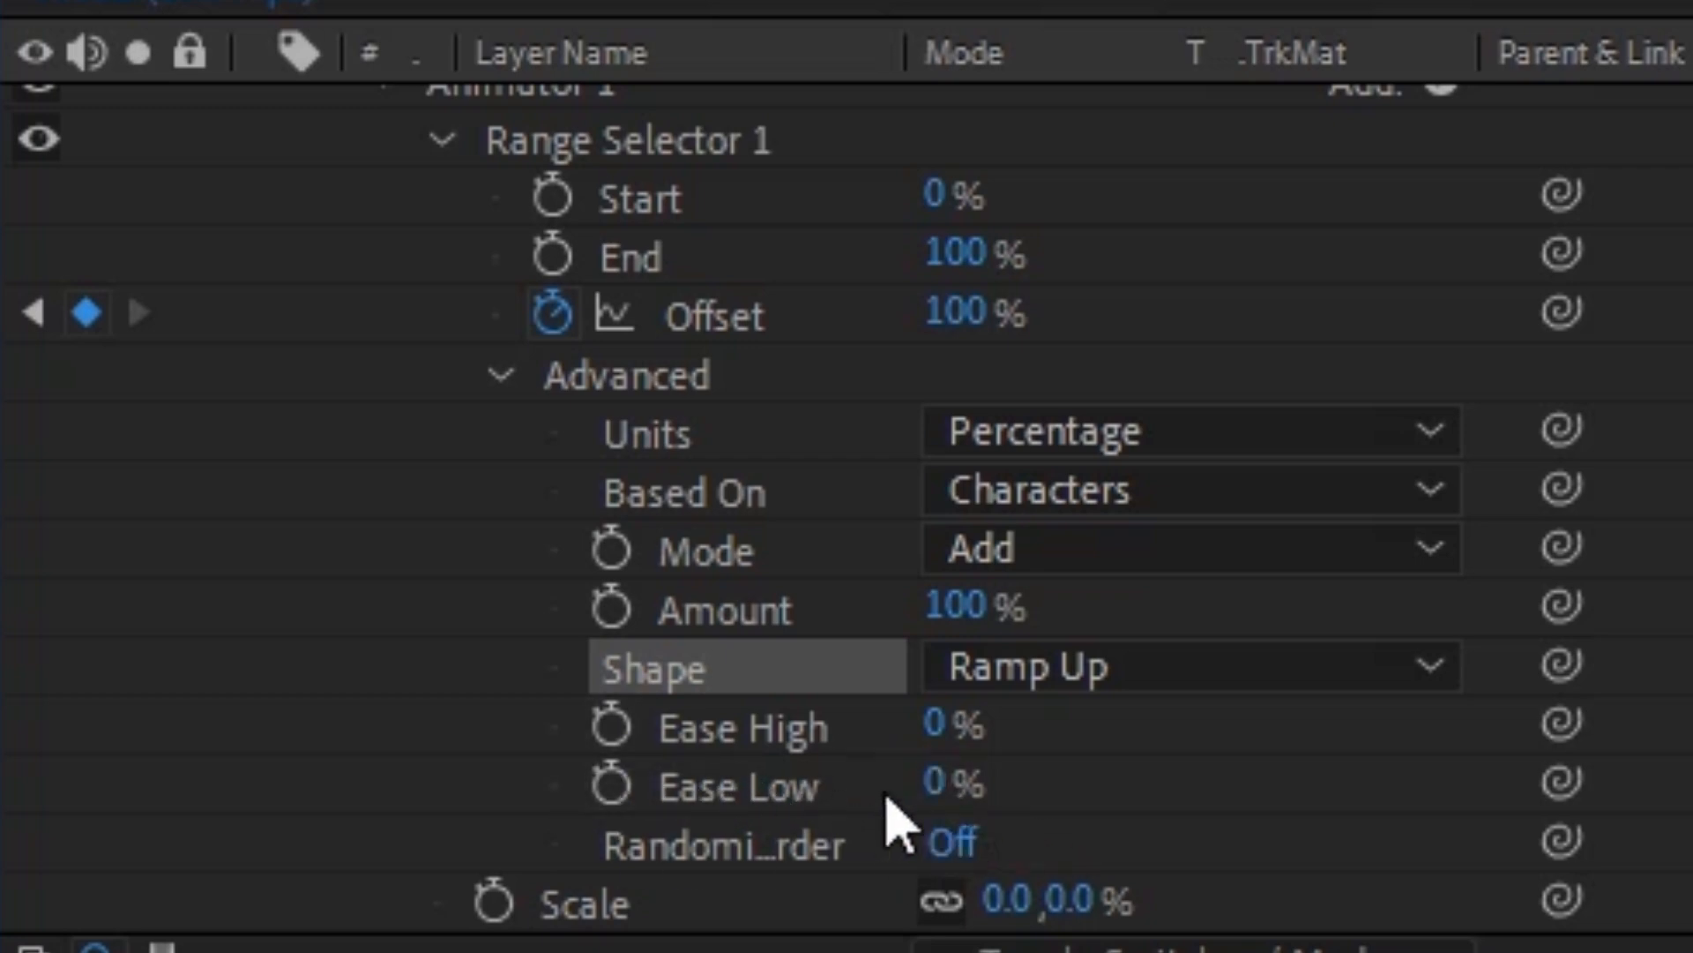
left_click_drag(928, 772, 1511, 786)
left_click(932, 719)
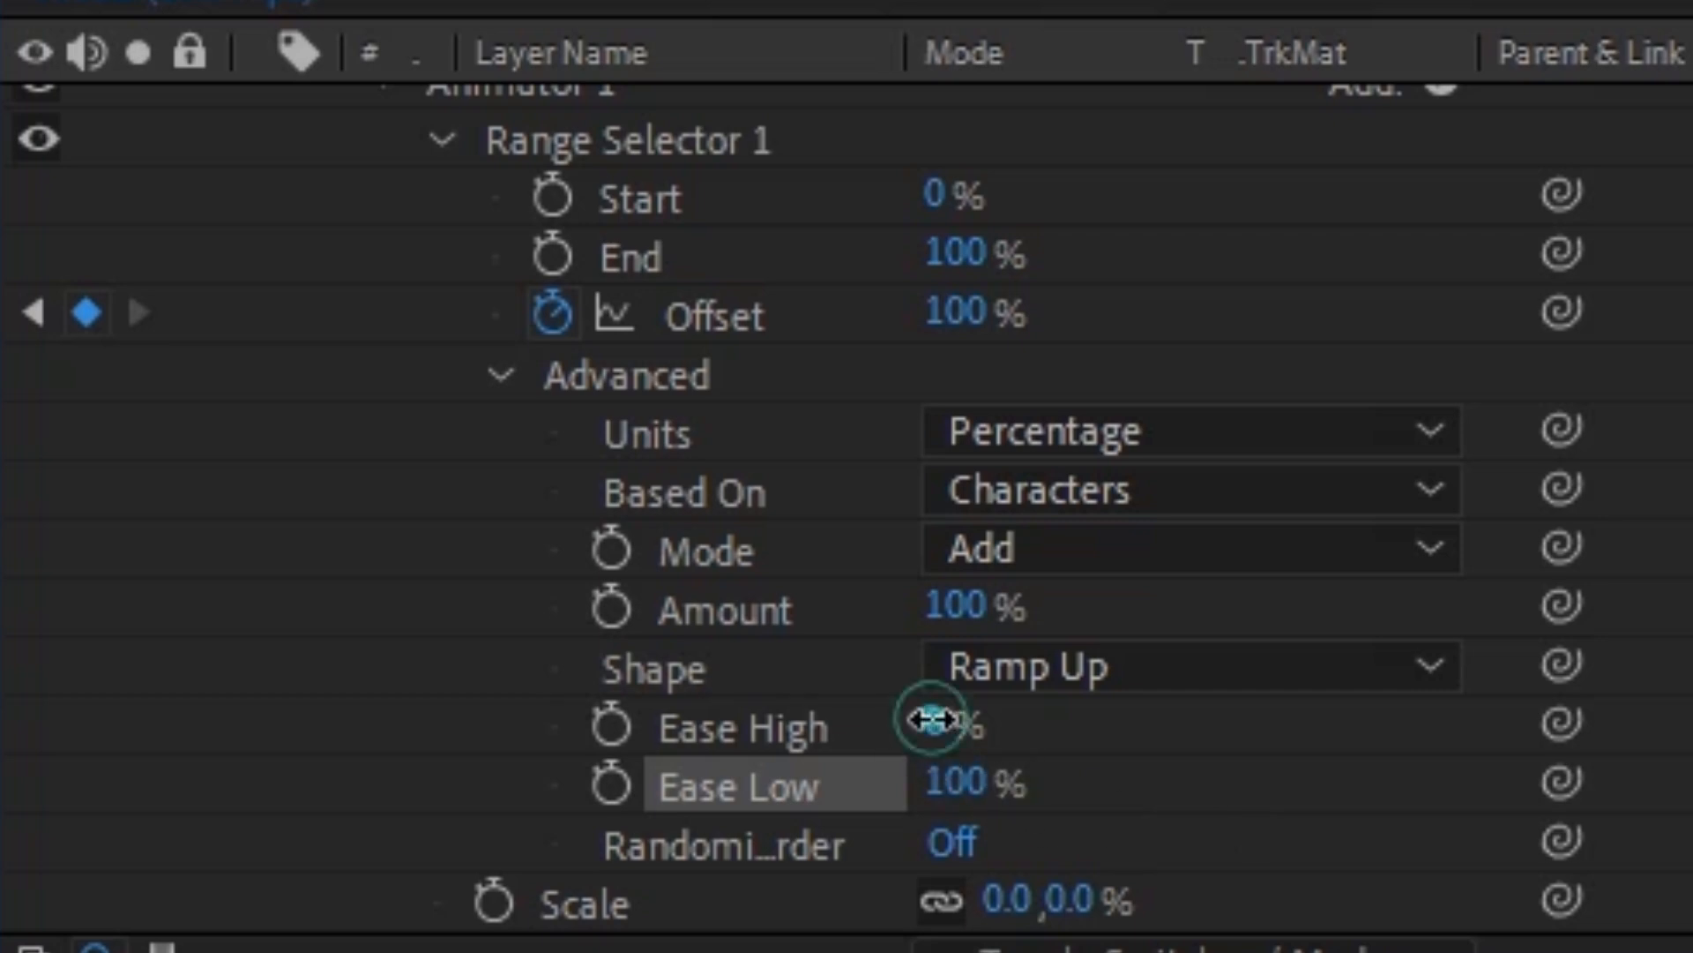
left_click_drag(932, 719, 1092, 735)
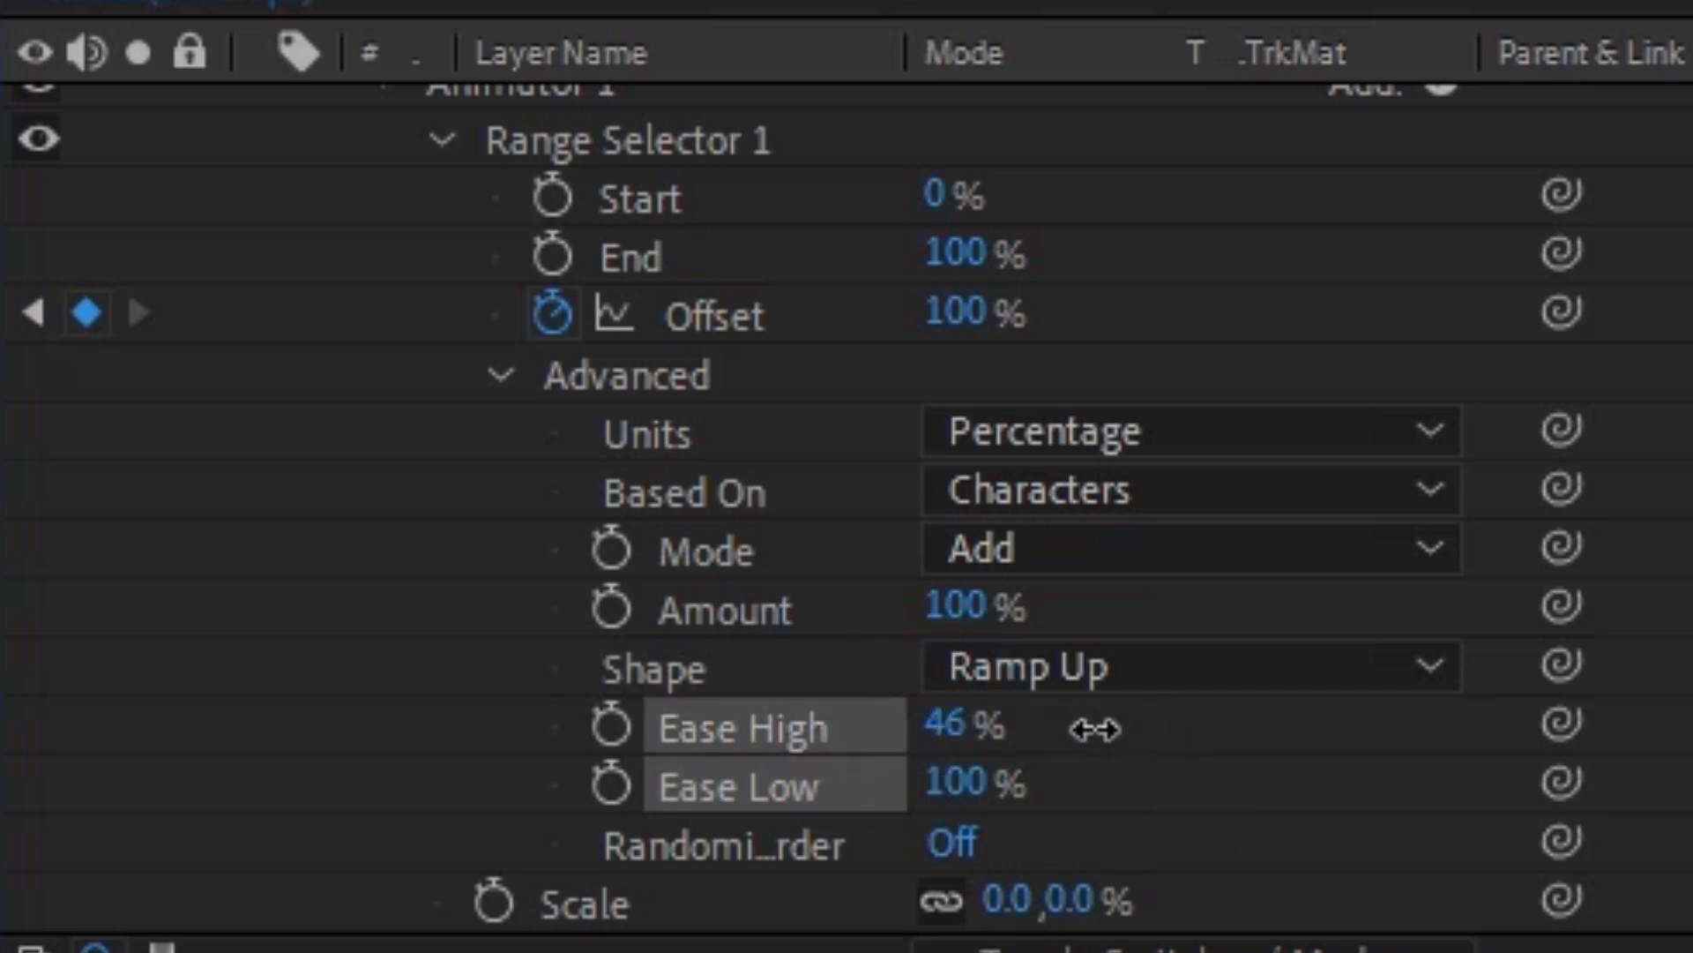
left_click(945, 722)
type("25")
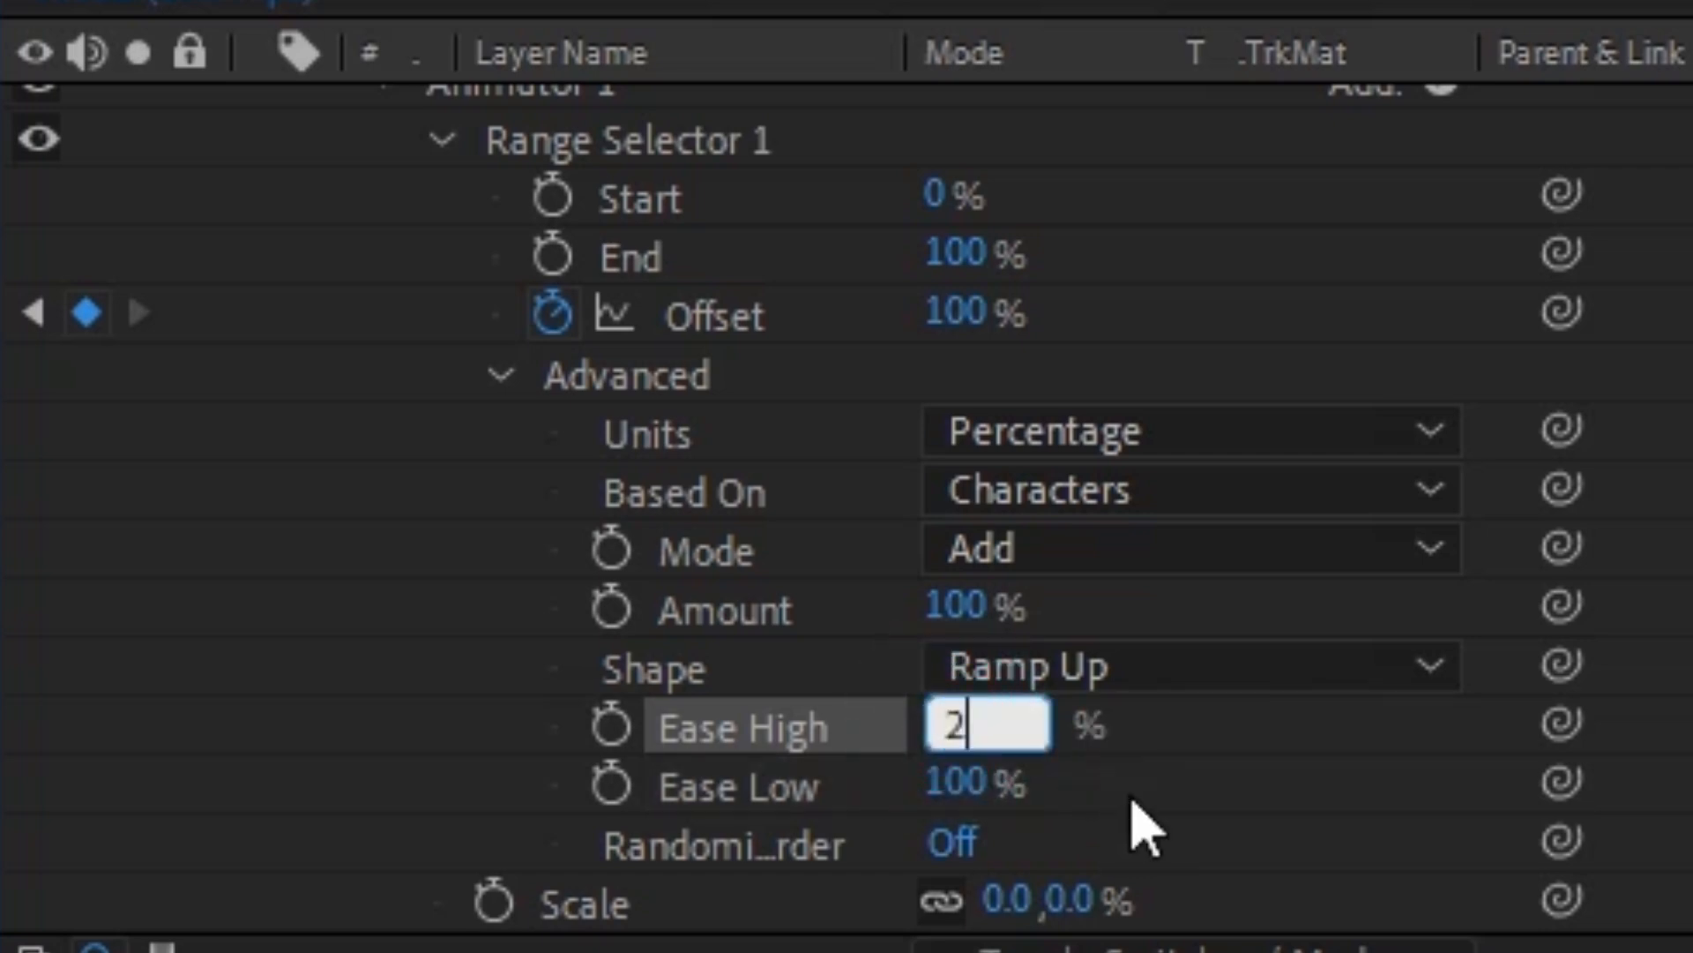
left_click(1213, 741)
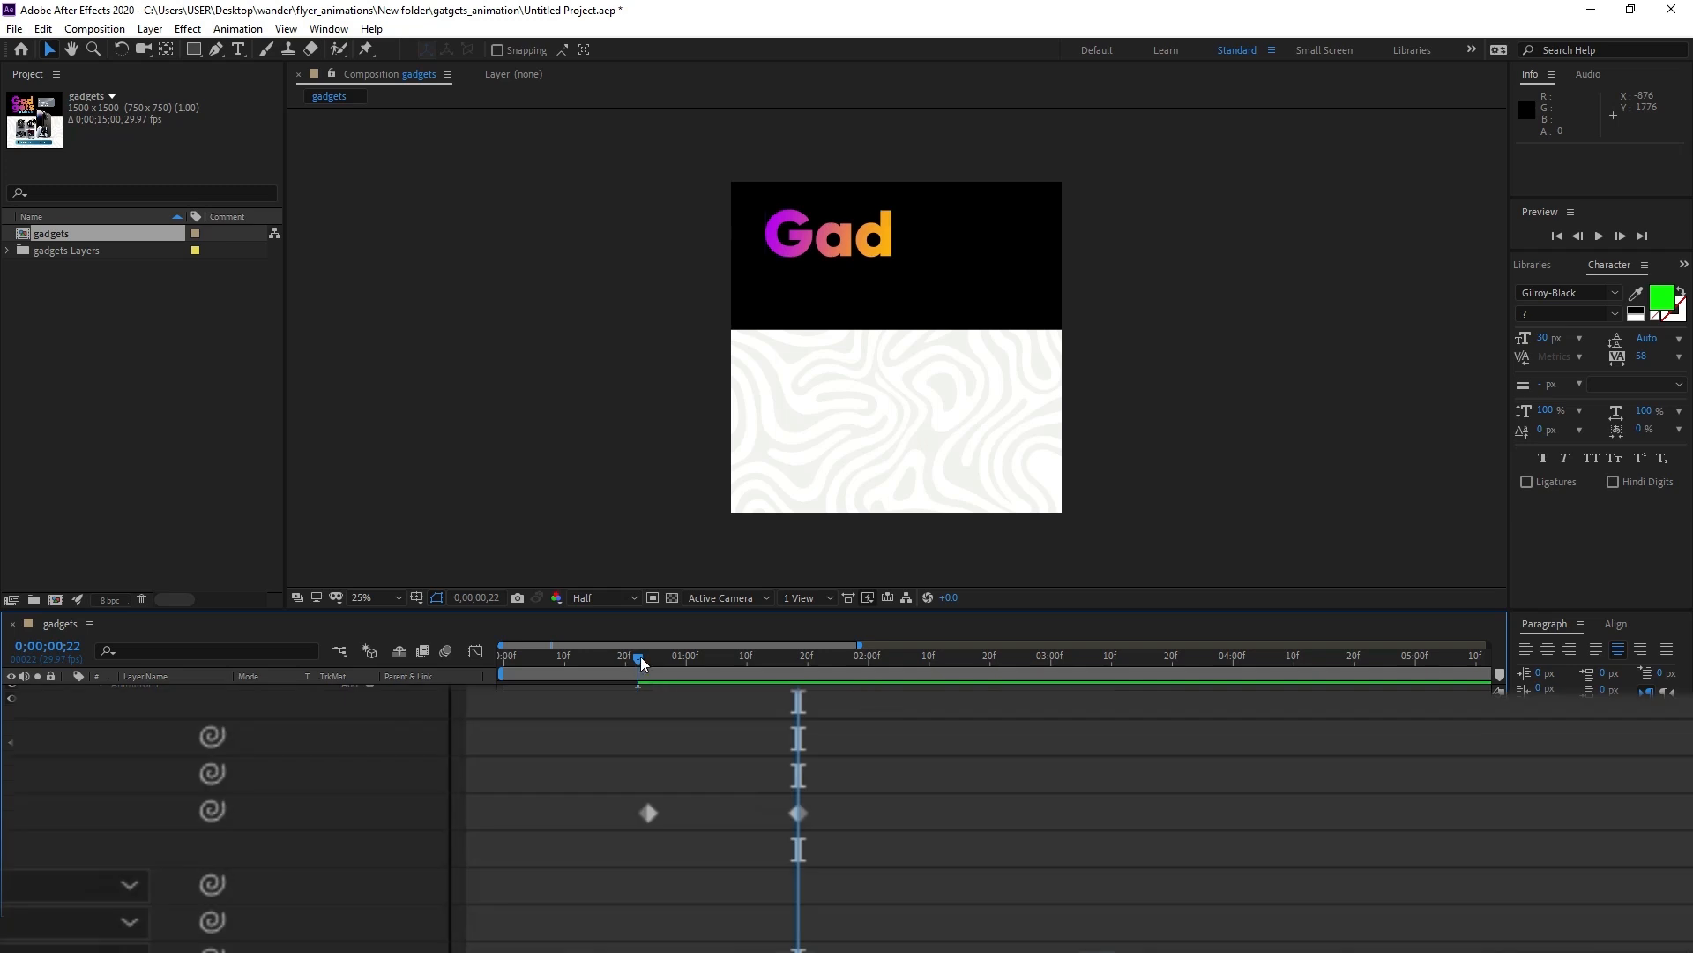
Preview Rectangle 1's slide-in and the Gad letter reveal repeatedly from the start of the composition.
left_click_drag(641, 663, 469, 676)
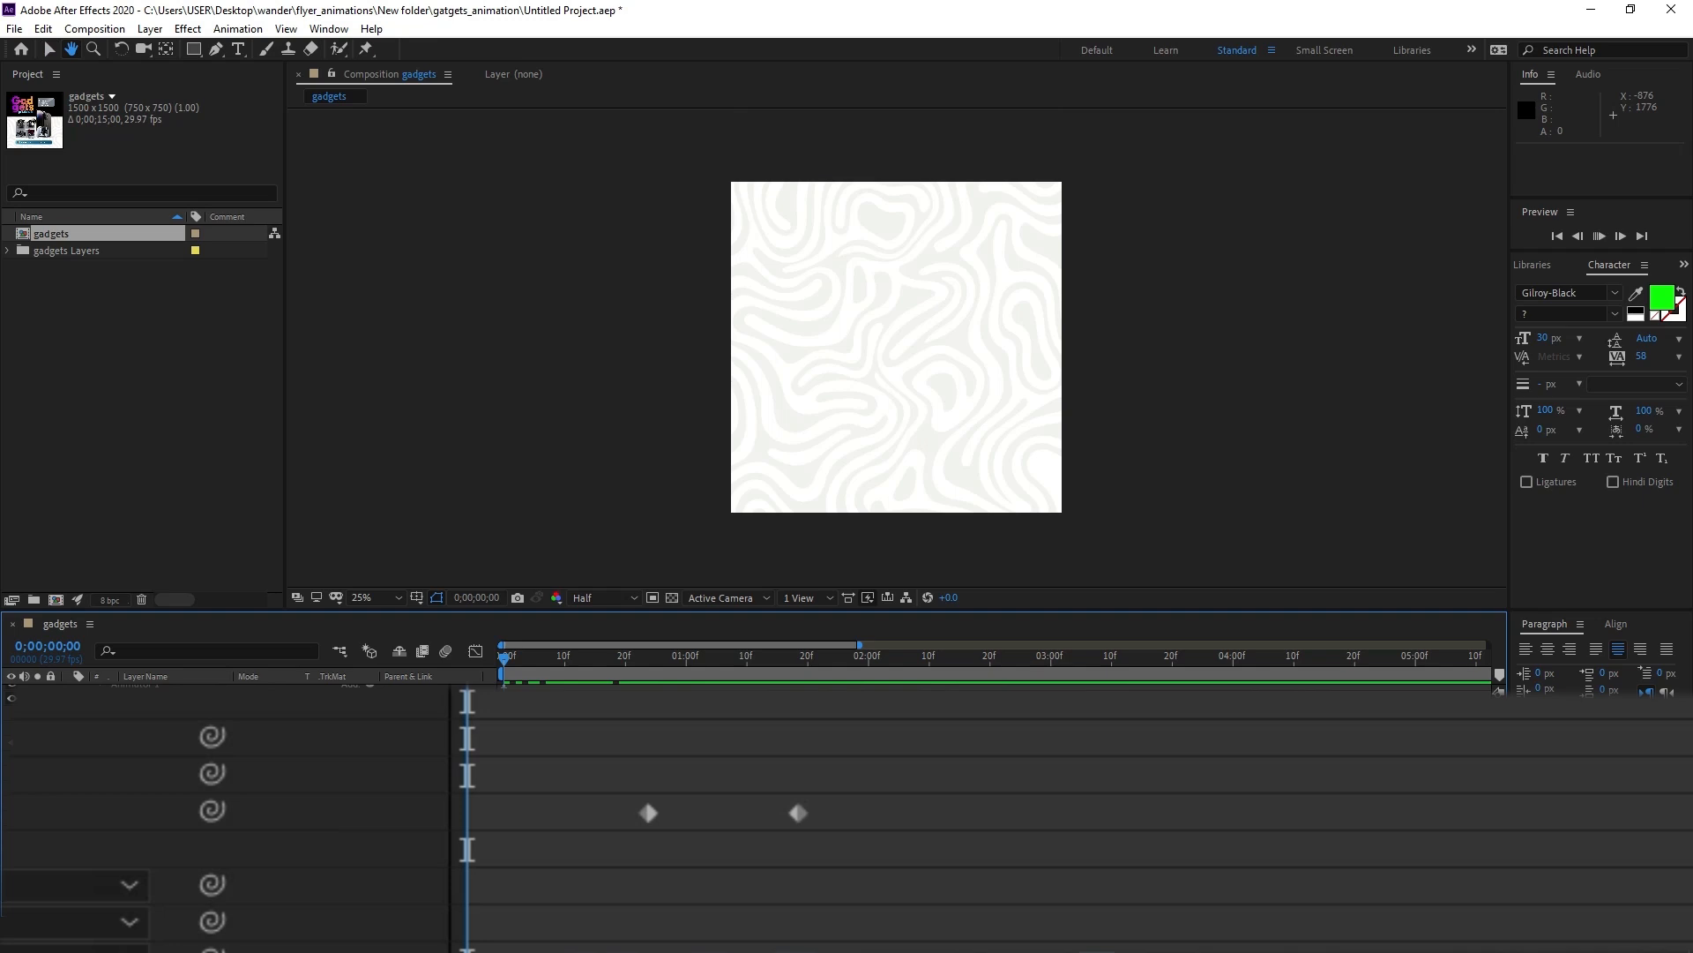
key("space")
key("space")
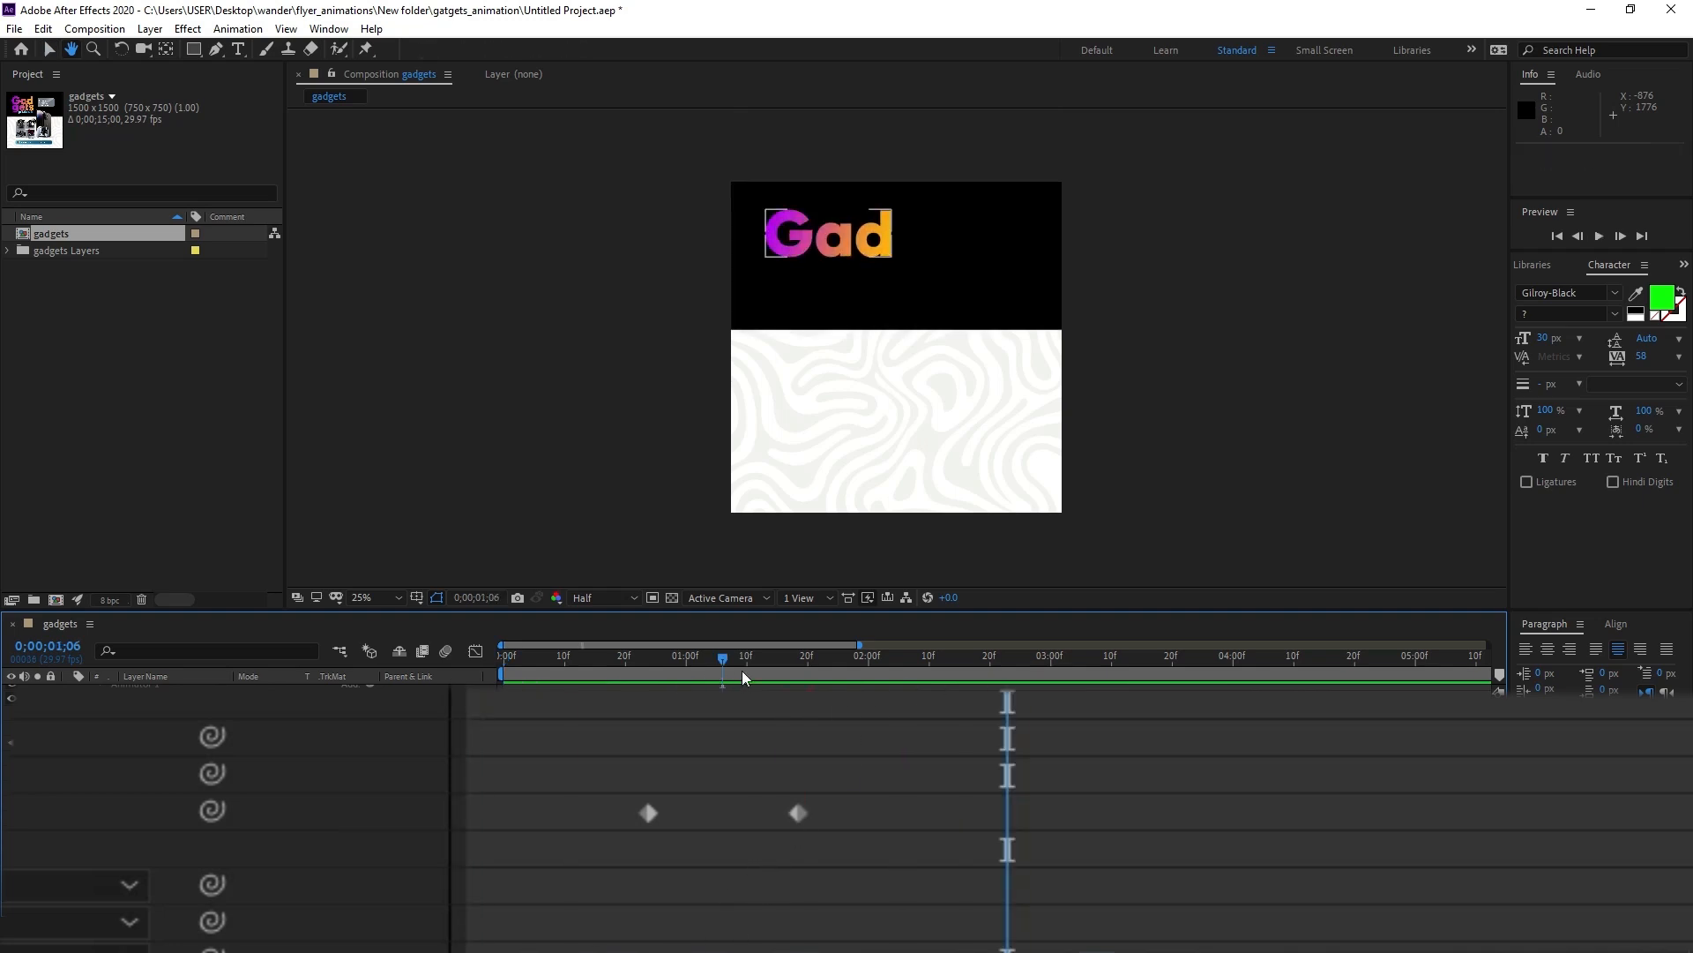
left_click_drag(724, 660, 559, 729)
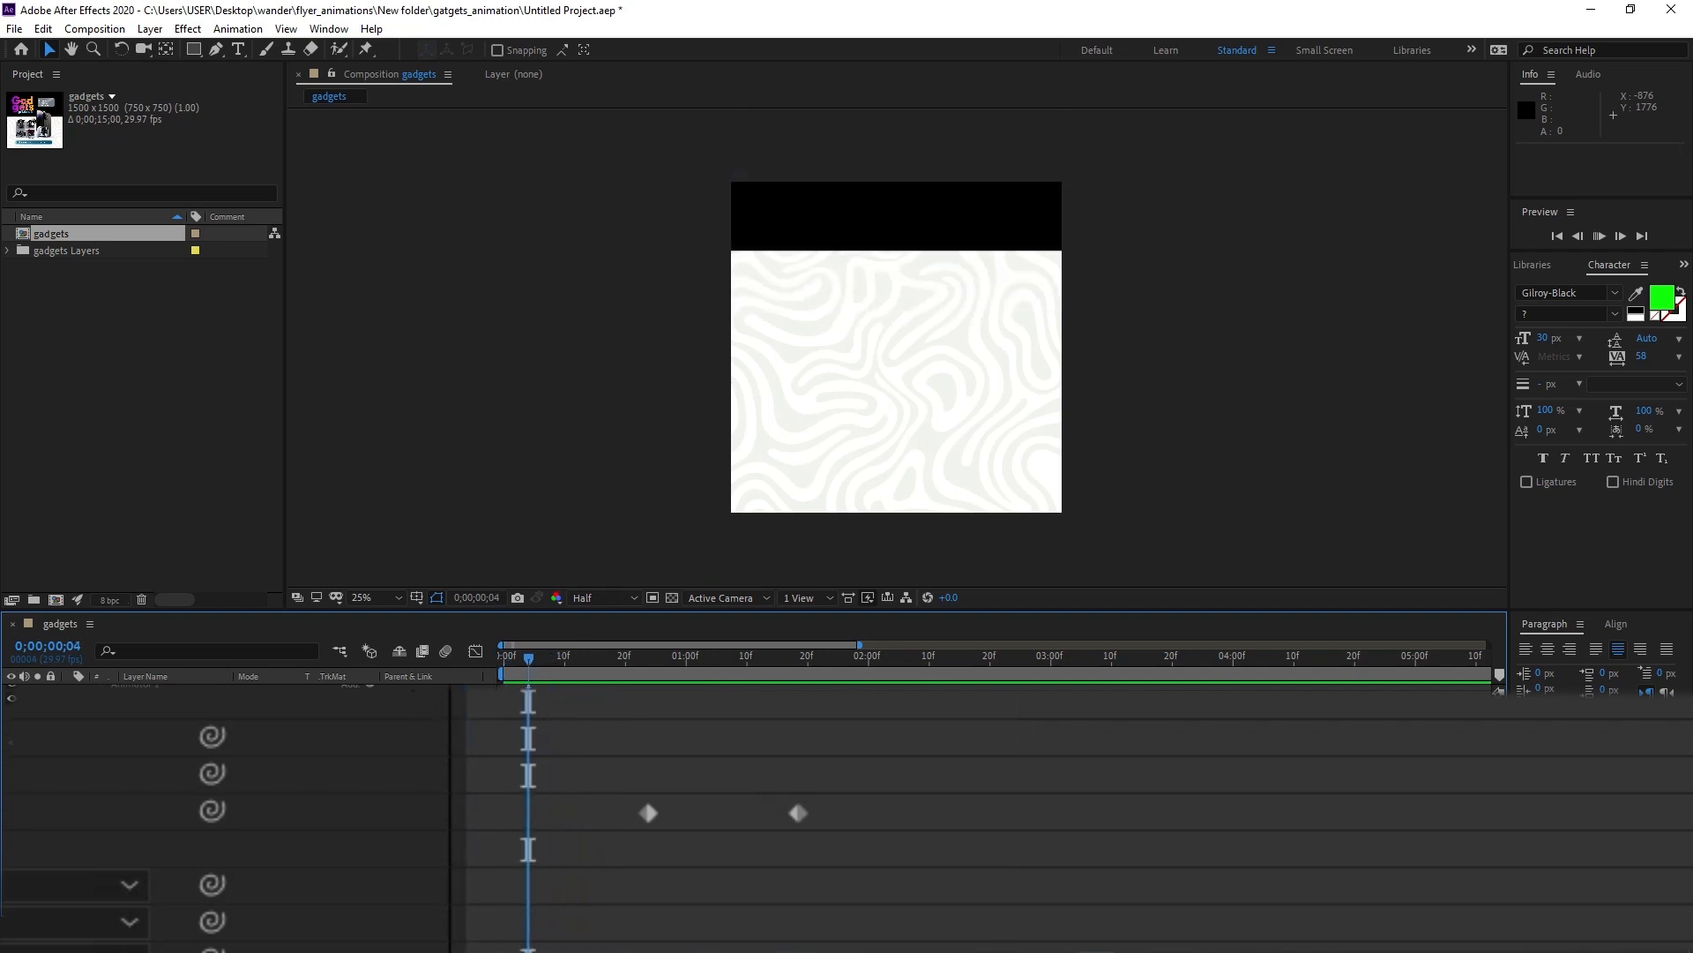
key("space")
key("space")
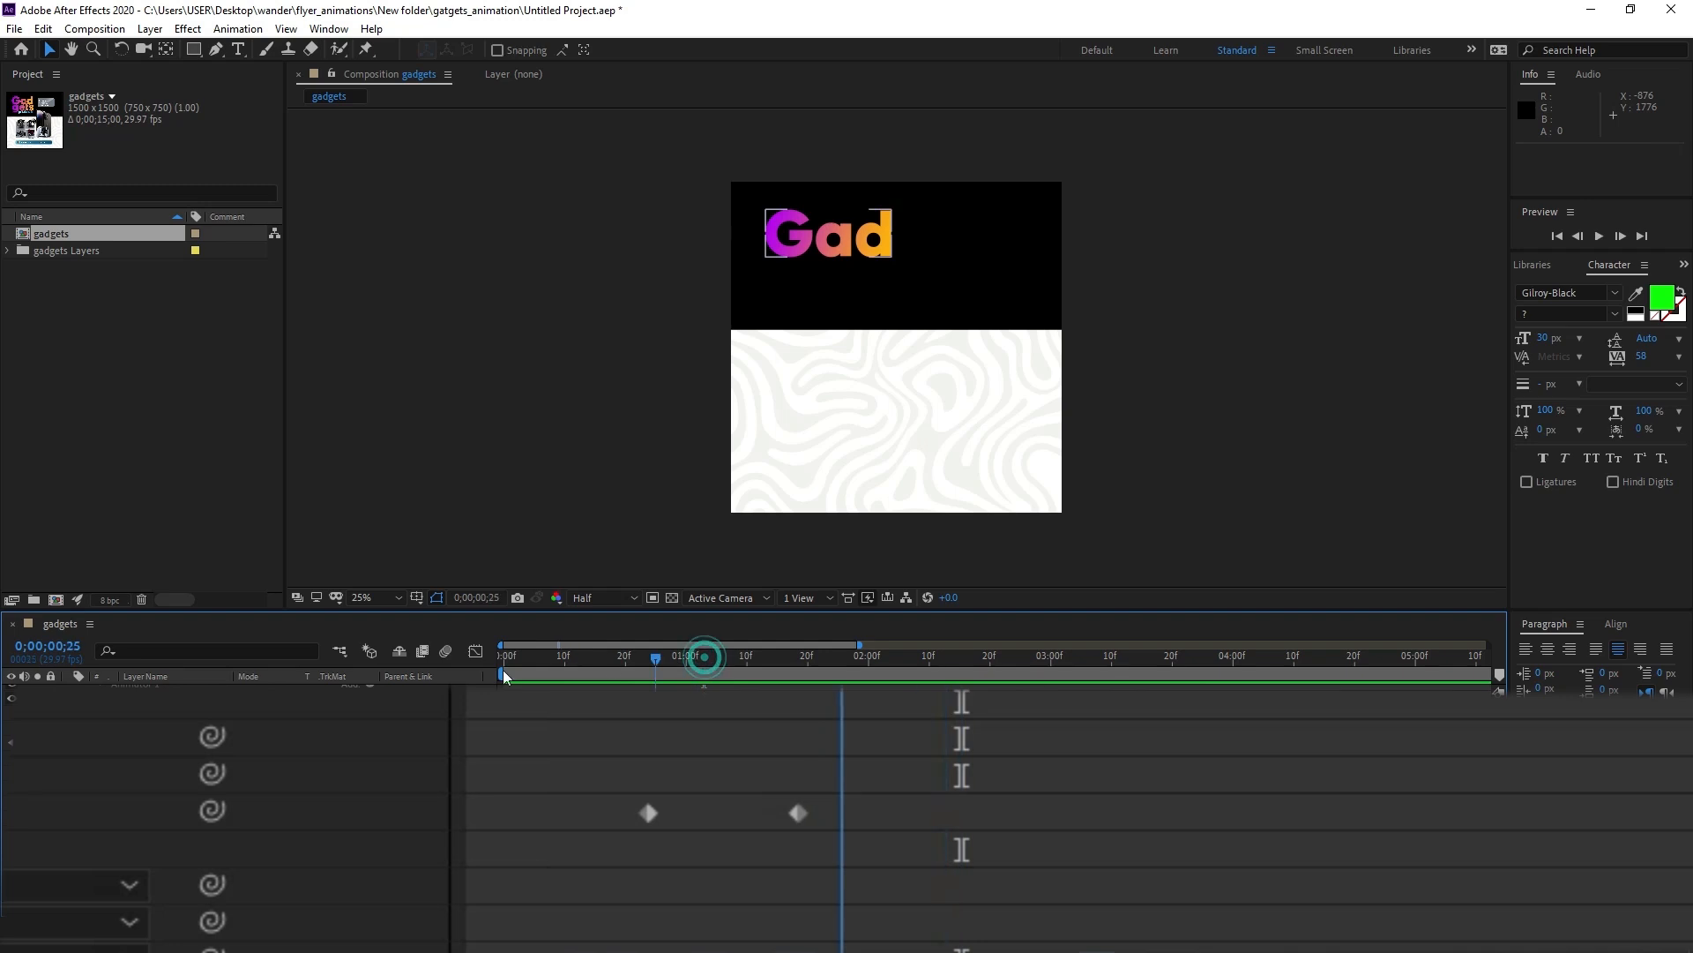
key("Home")
key("space")
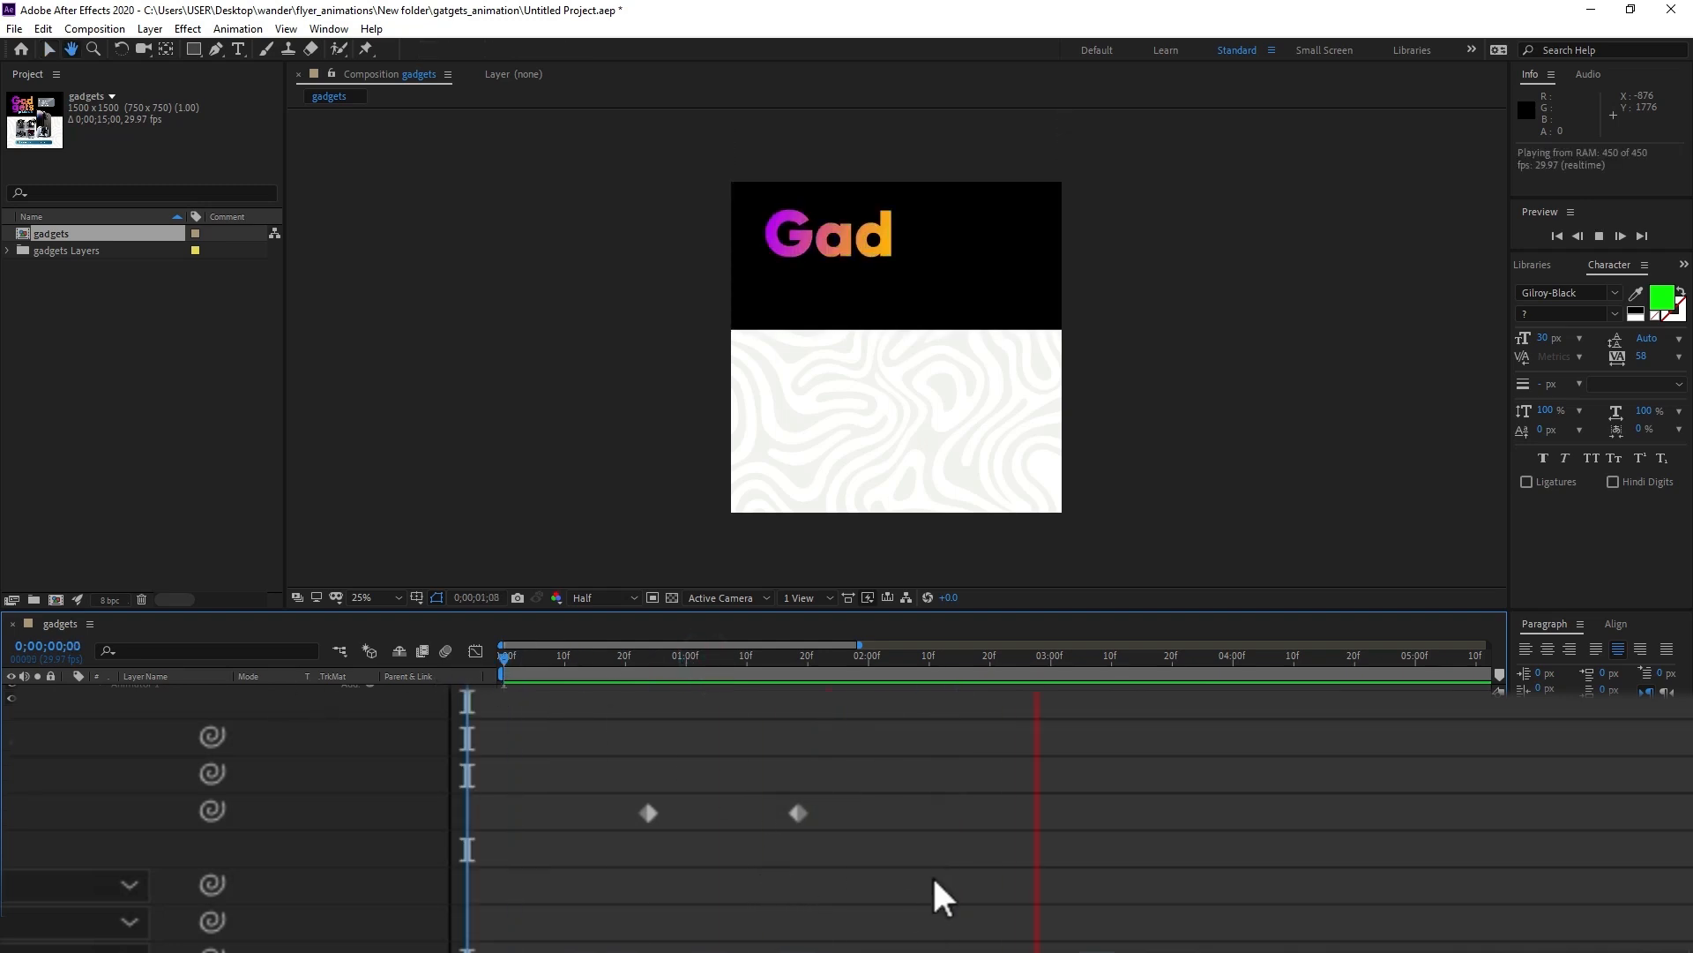
key("space")
left_click_drag(715, 663, 641, 677)
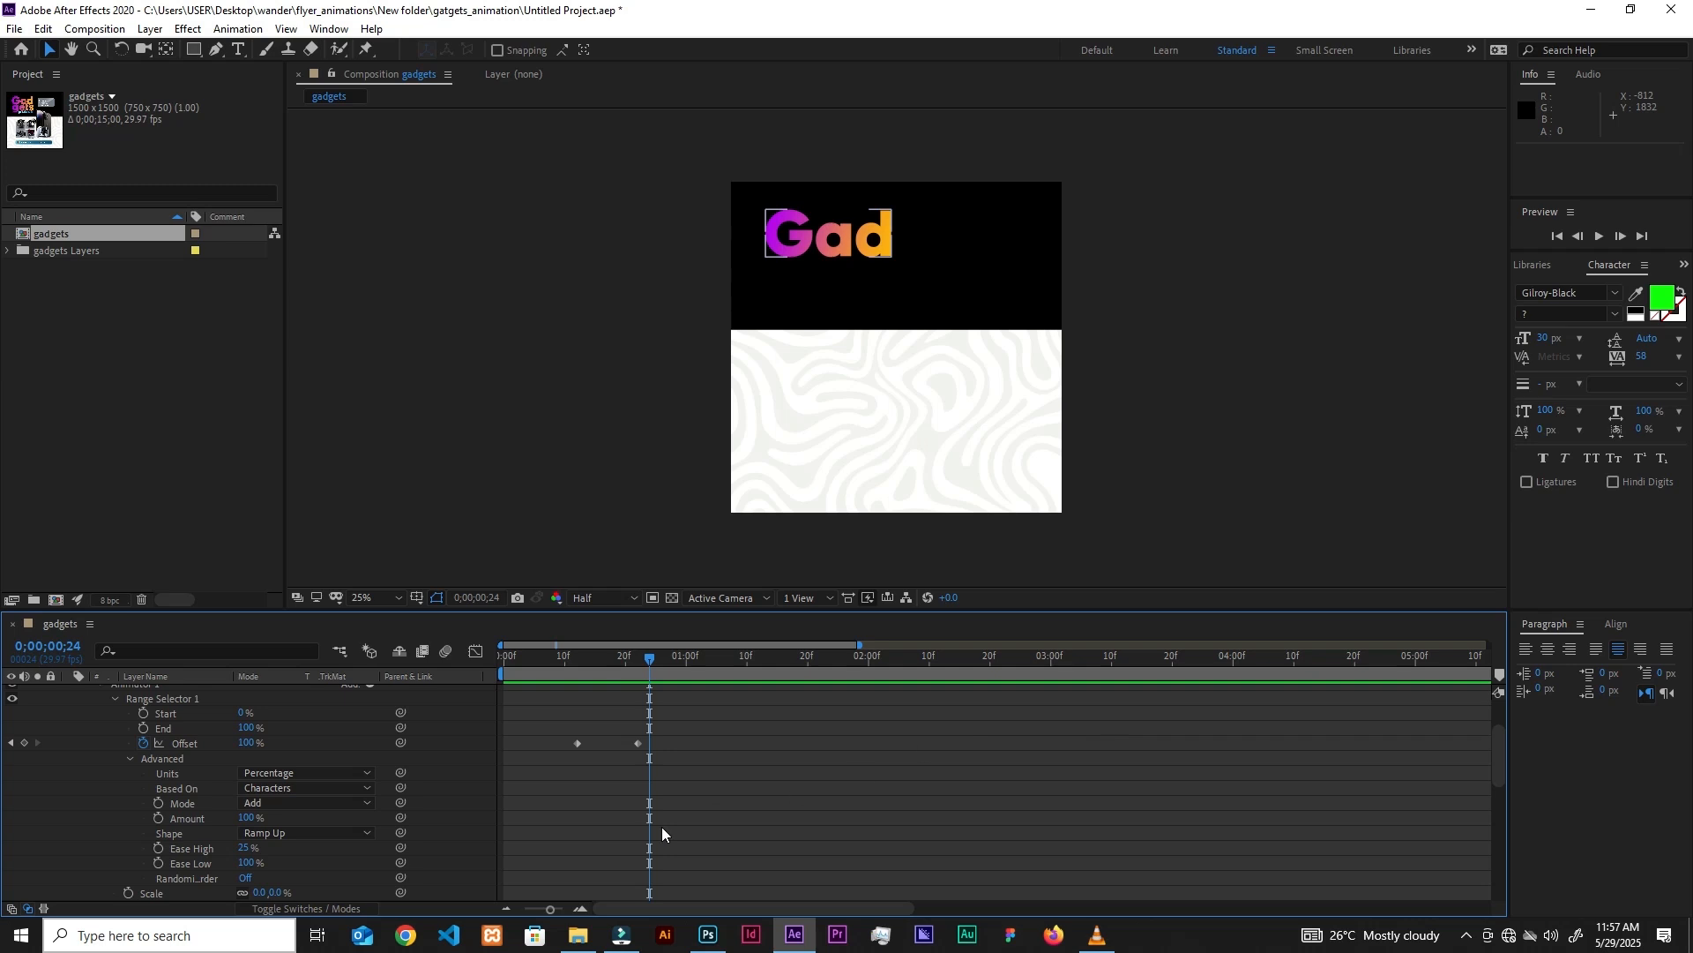
Review the full timeline and the gadgets composition's duration in Composition Settings.
left_click_drag(548, 913, 520, 913)
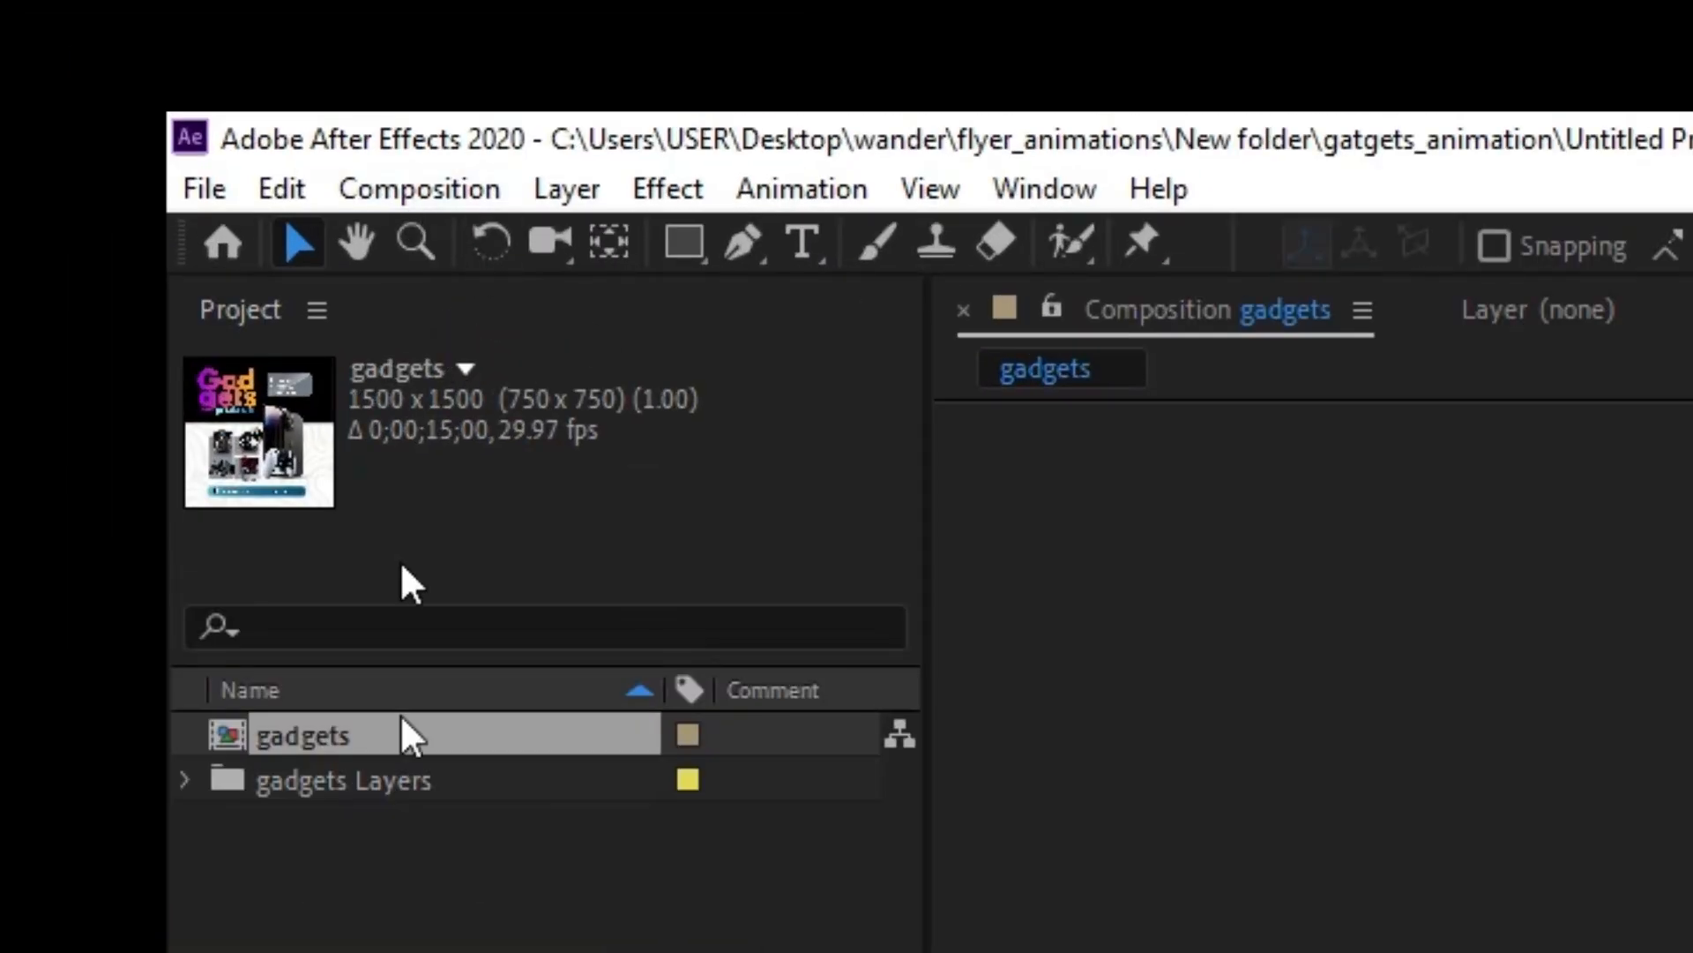
left_click(385, 188)
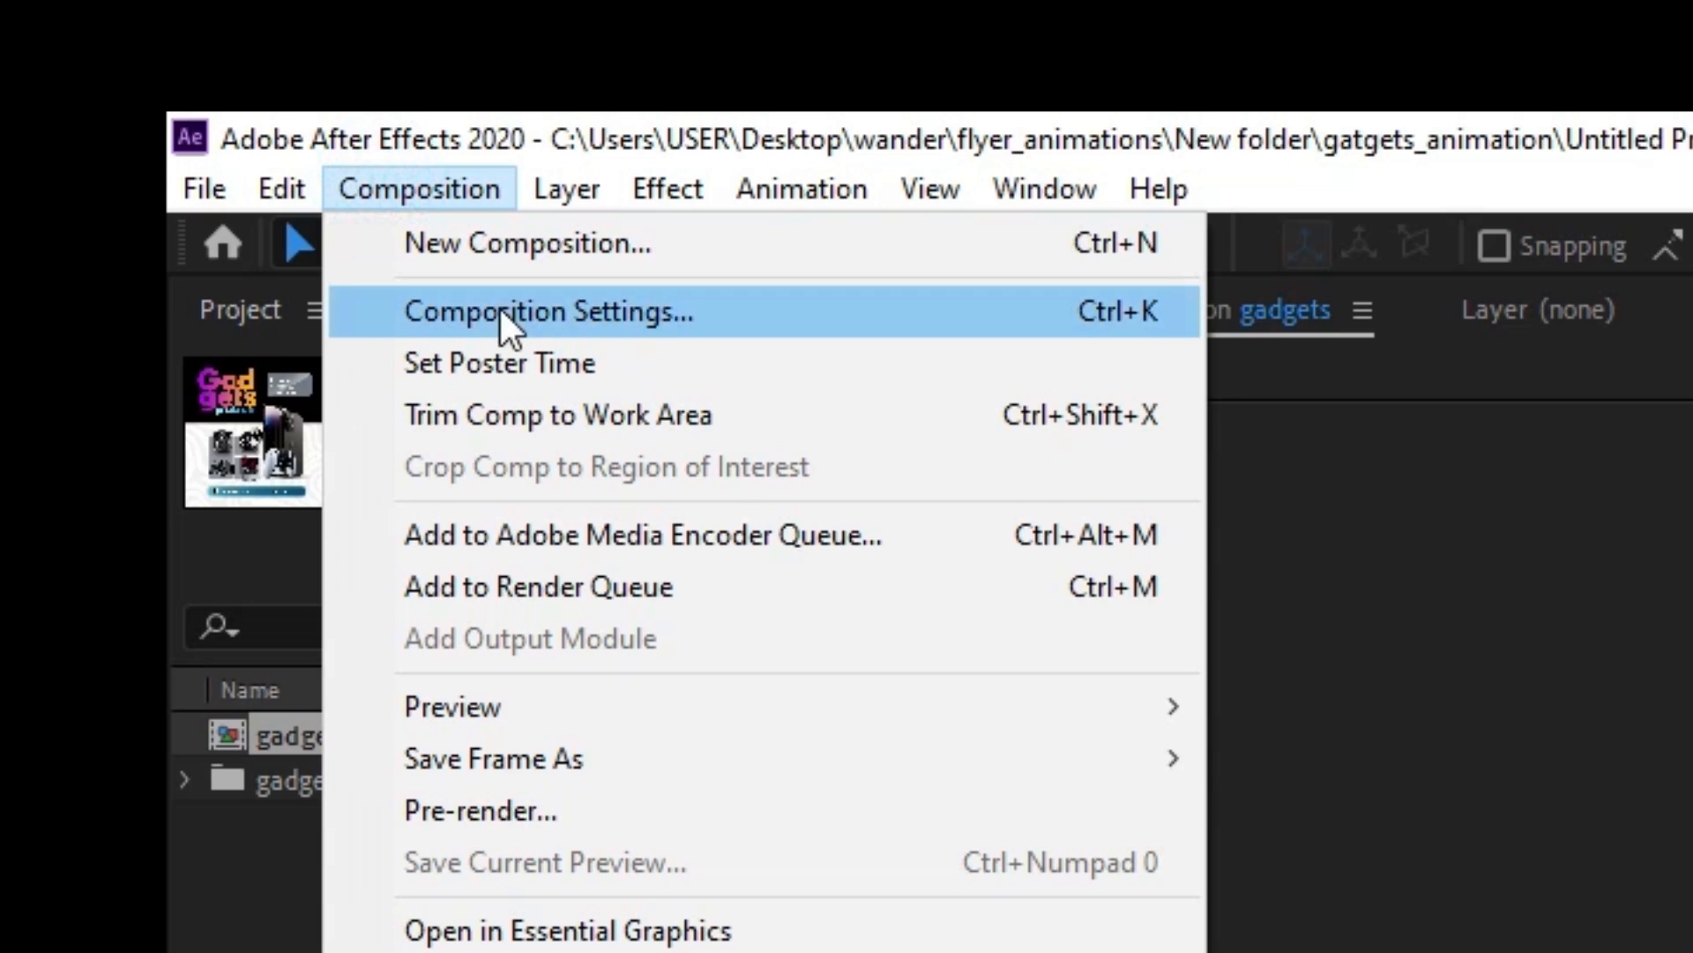
left_click(1055, 308)
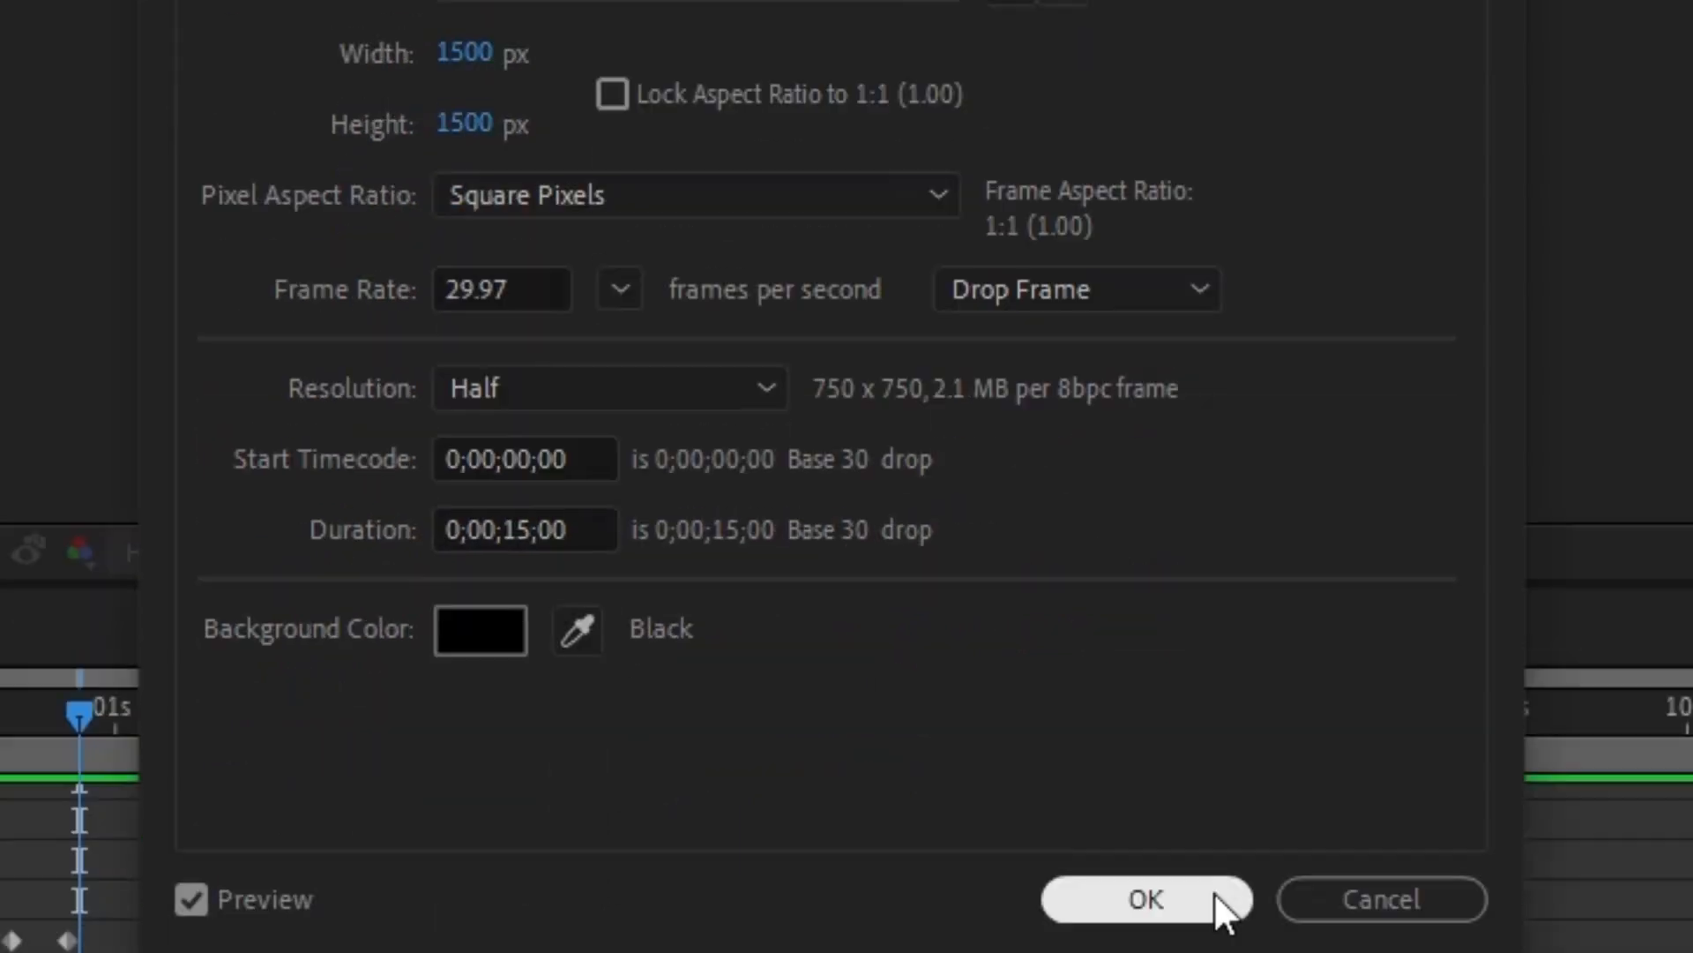
left_click(1209, 776)
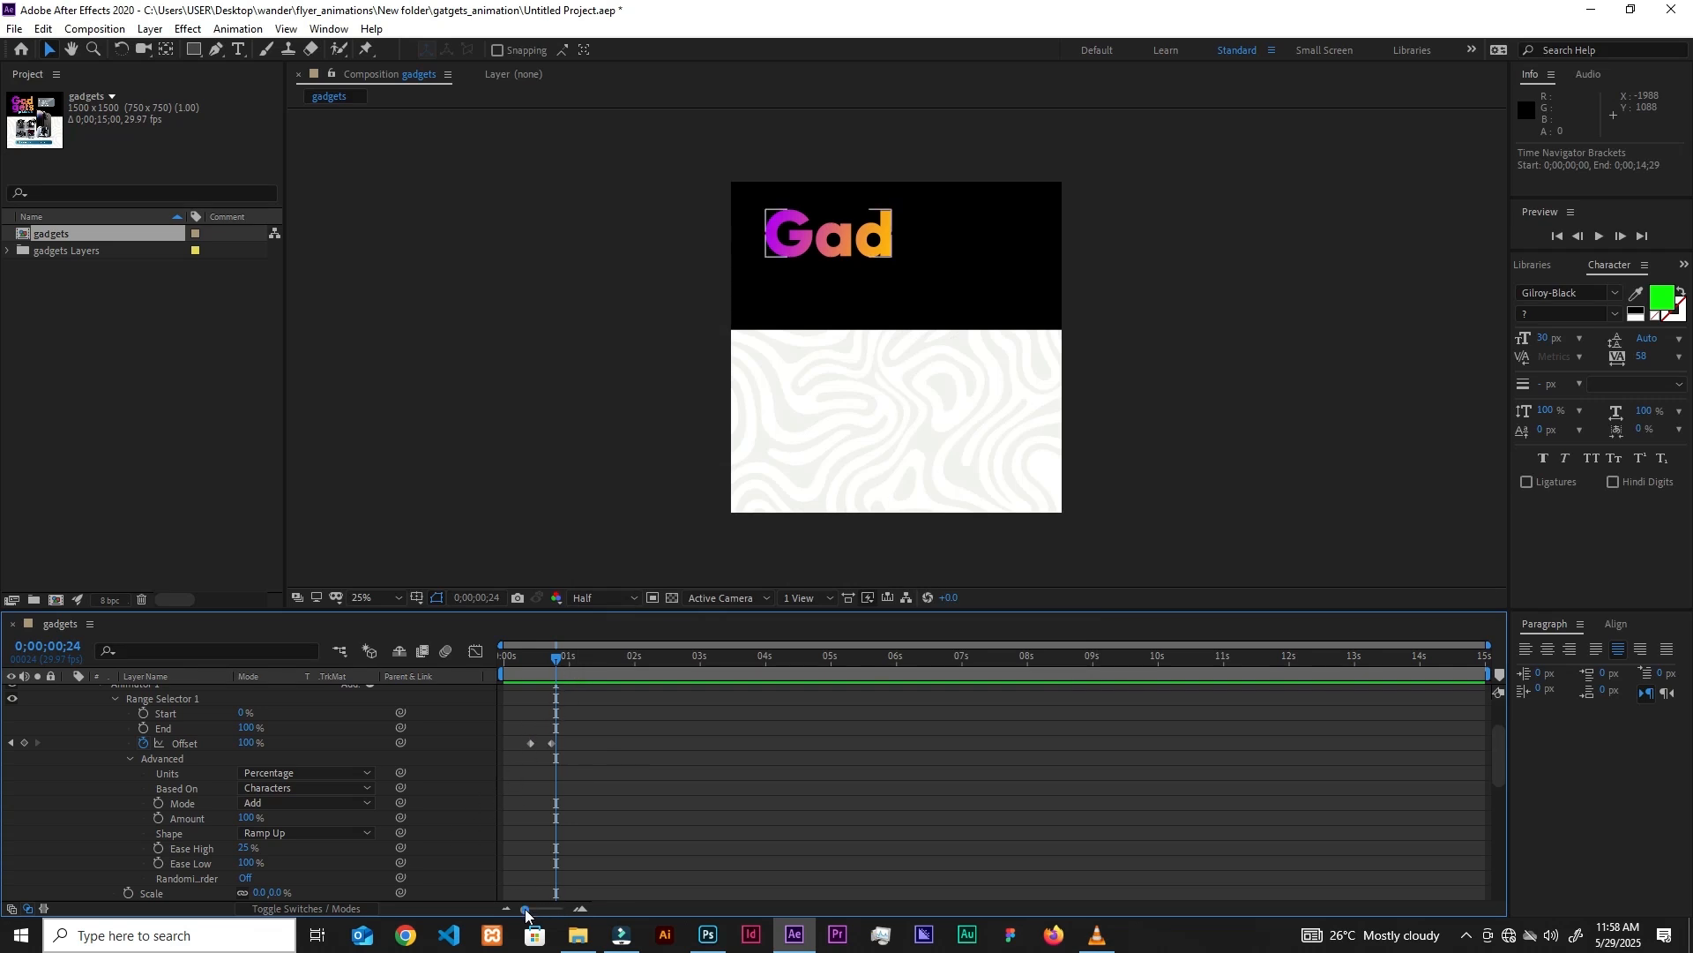
Replay the Gad text animation from 0;00;00;00 with the timeline zoomed in on its keyframes.
left_click_drag(527, 917, 551, 918)
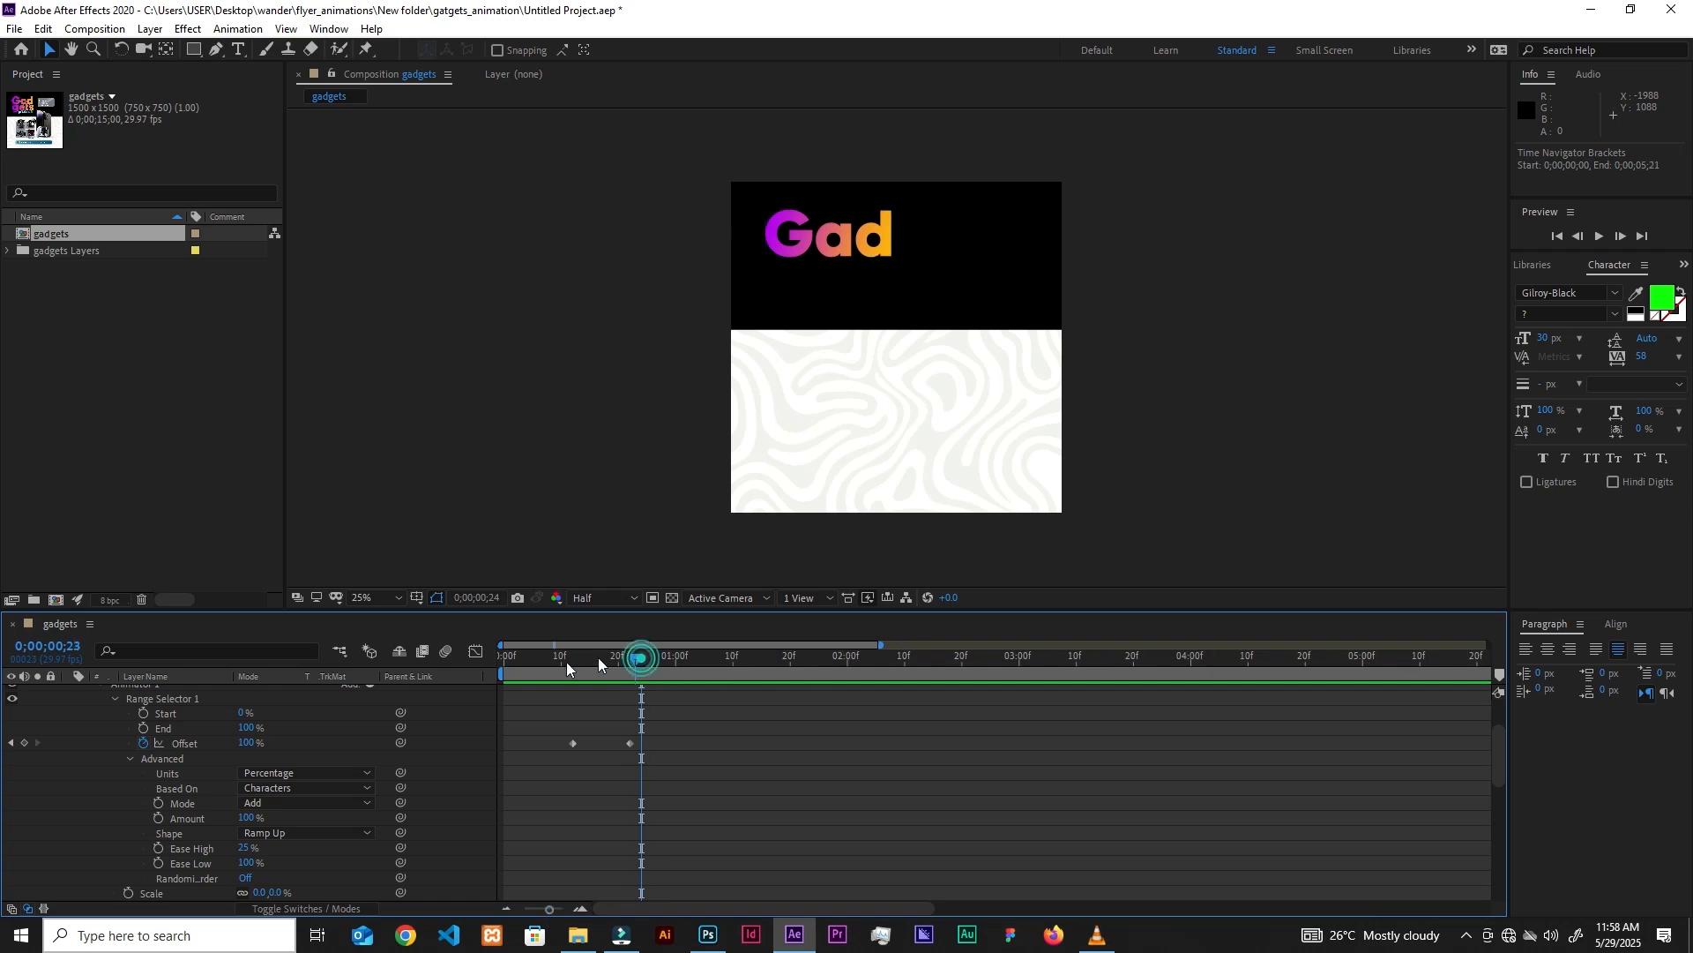
left_click_drag(599, 663, 430, 686)
key("space")
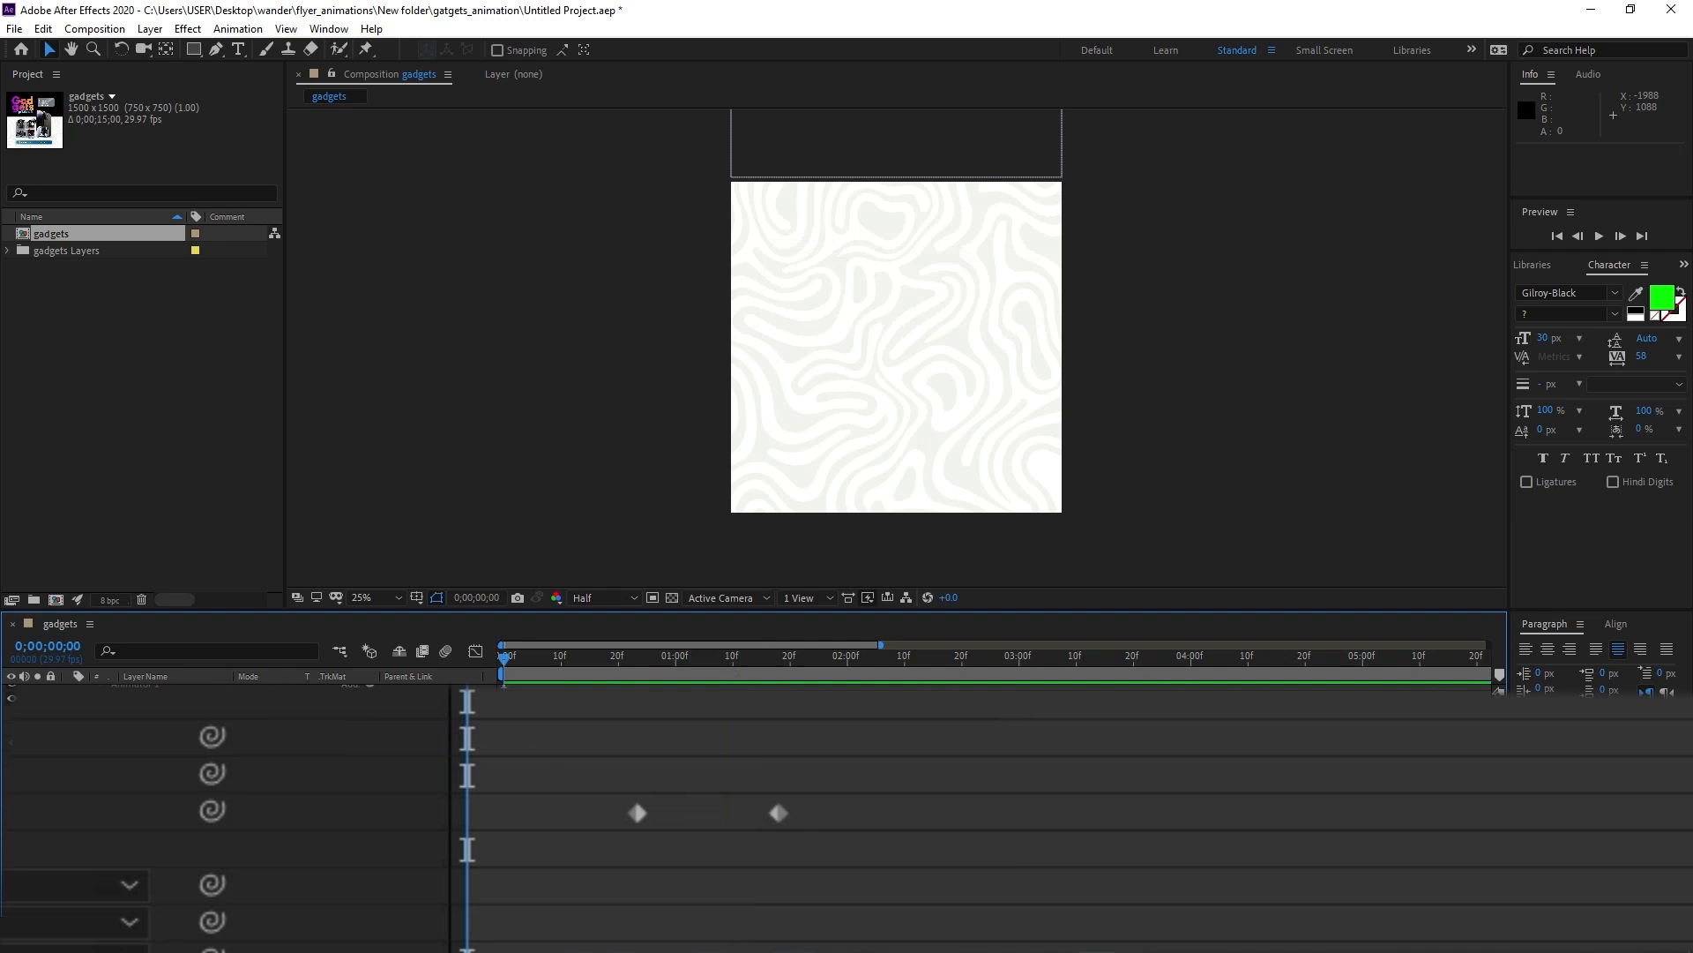
Apply Easy Ease to both Range Selector 1 Offset keyframes of the Gad layer.
left_click(704, 658)
left_click_drag(633, 670, 618, 663)
left_click_drag(825, 805, 605, 869)
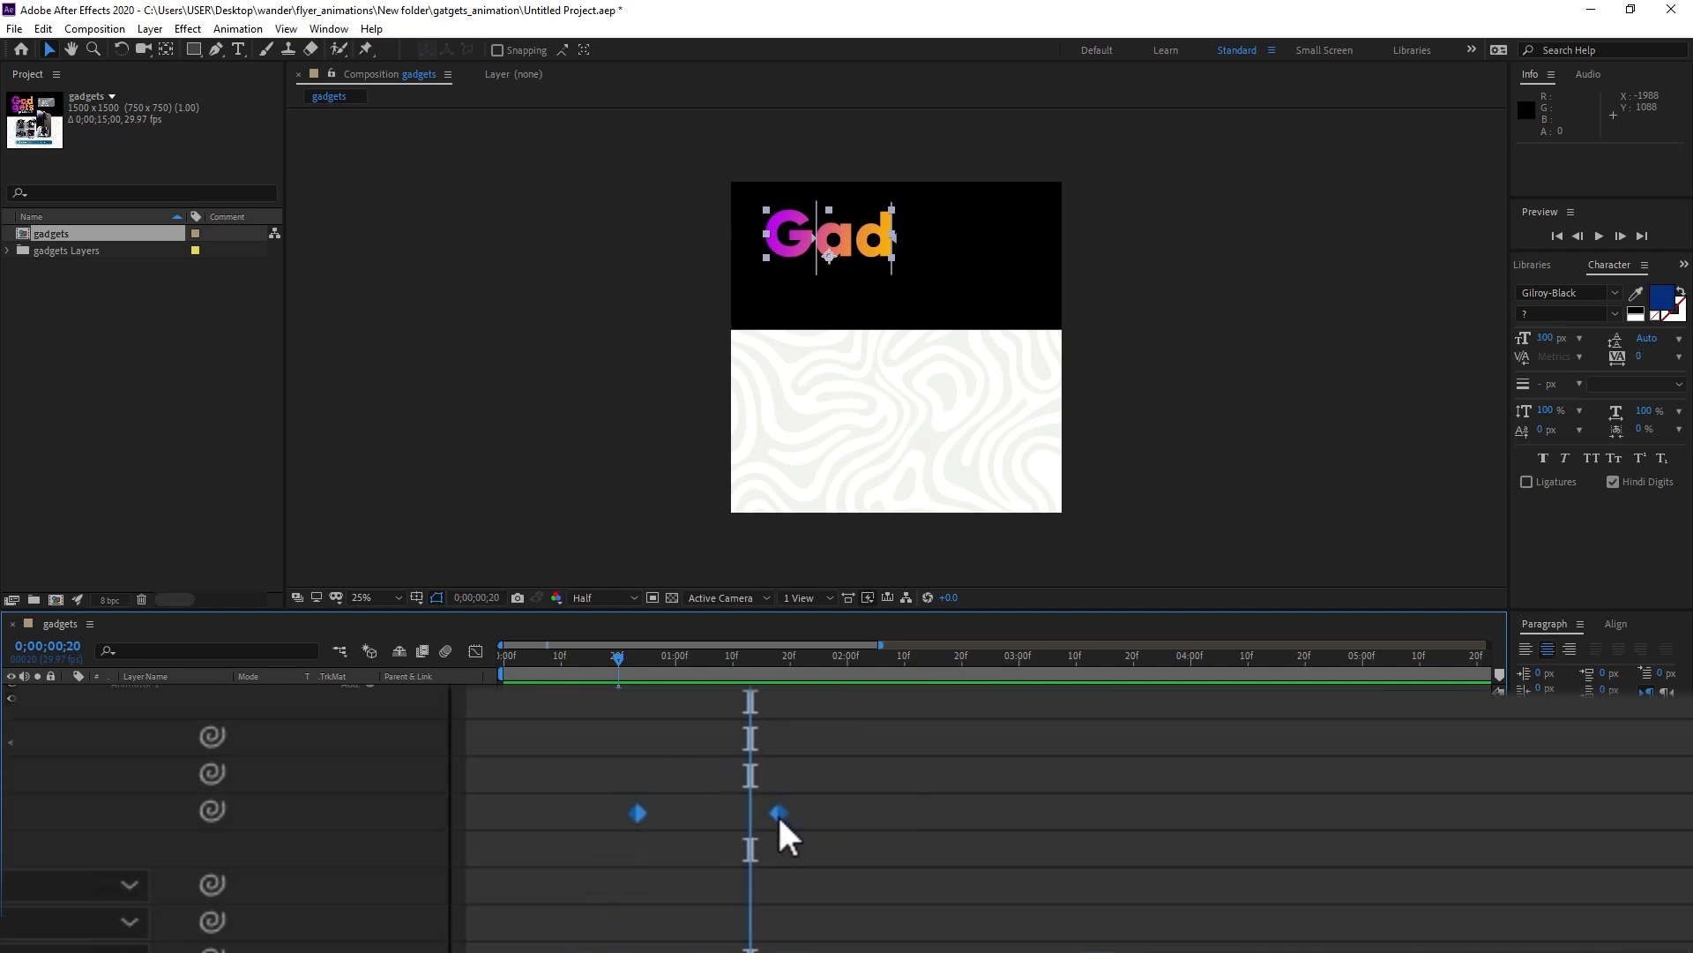
mouse_move(781, 819)
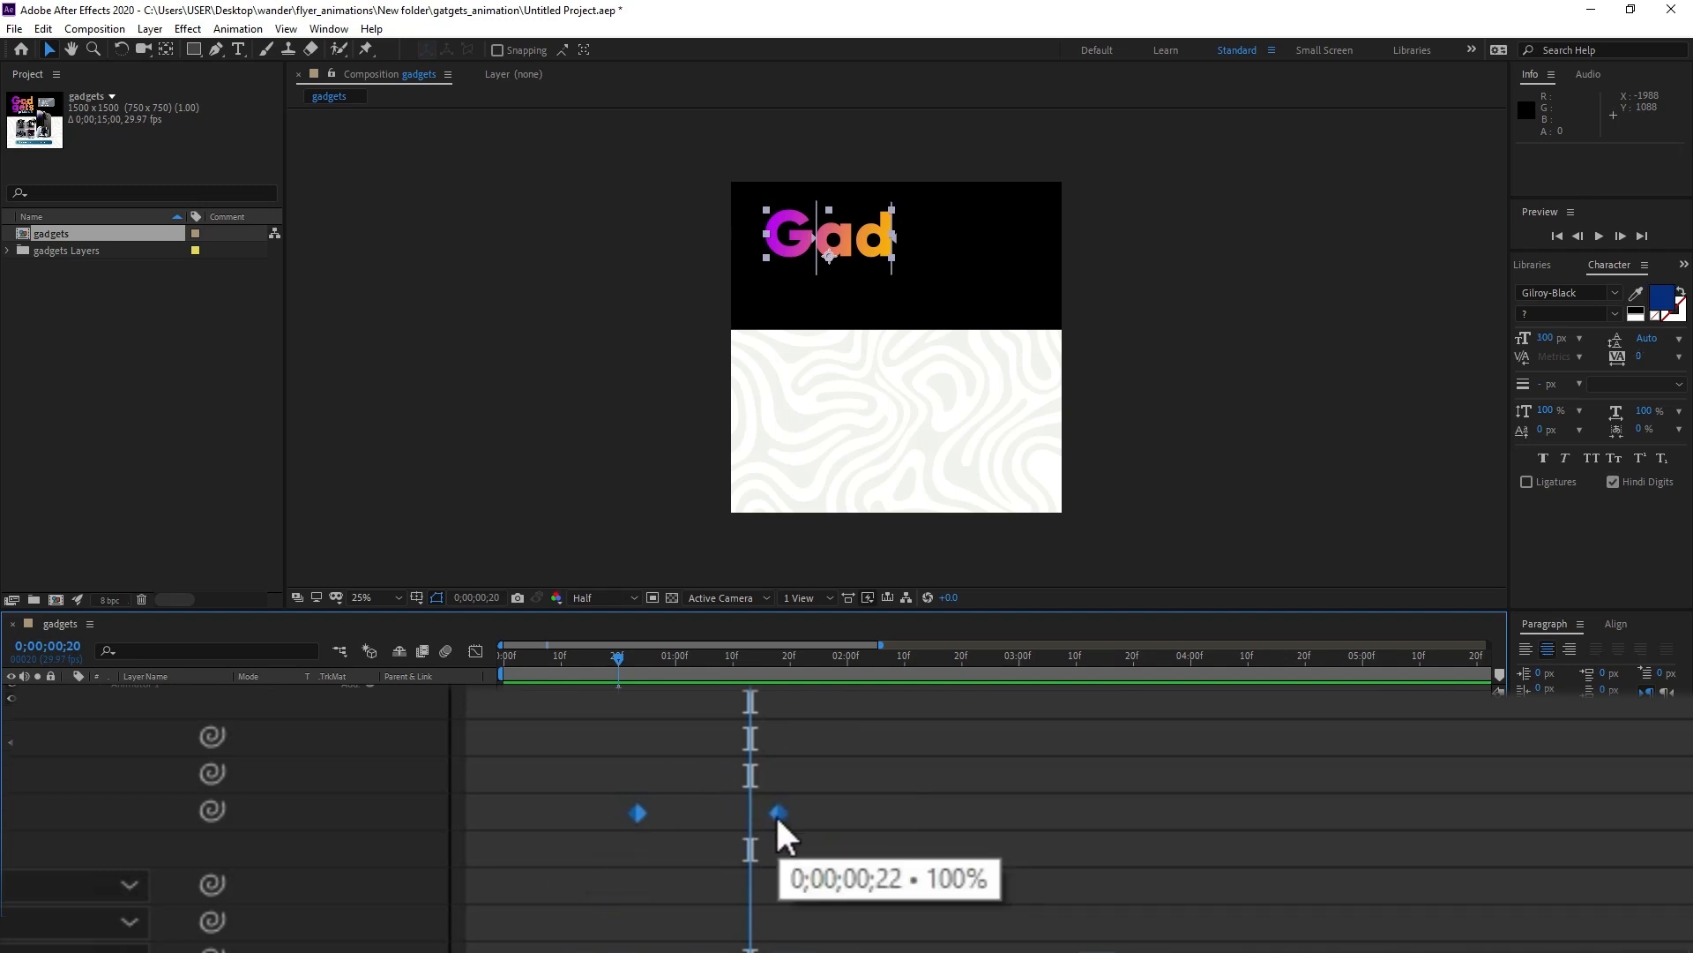
right_click(783, 820)
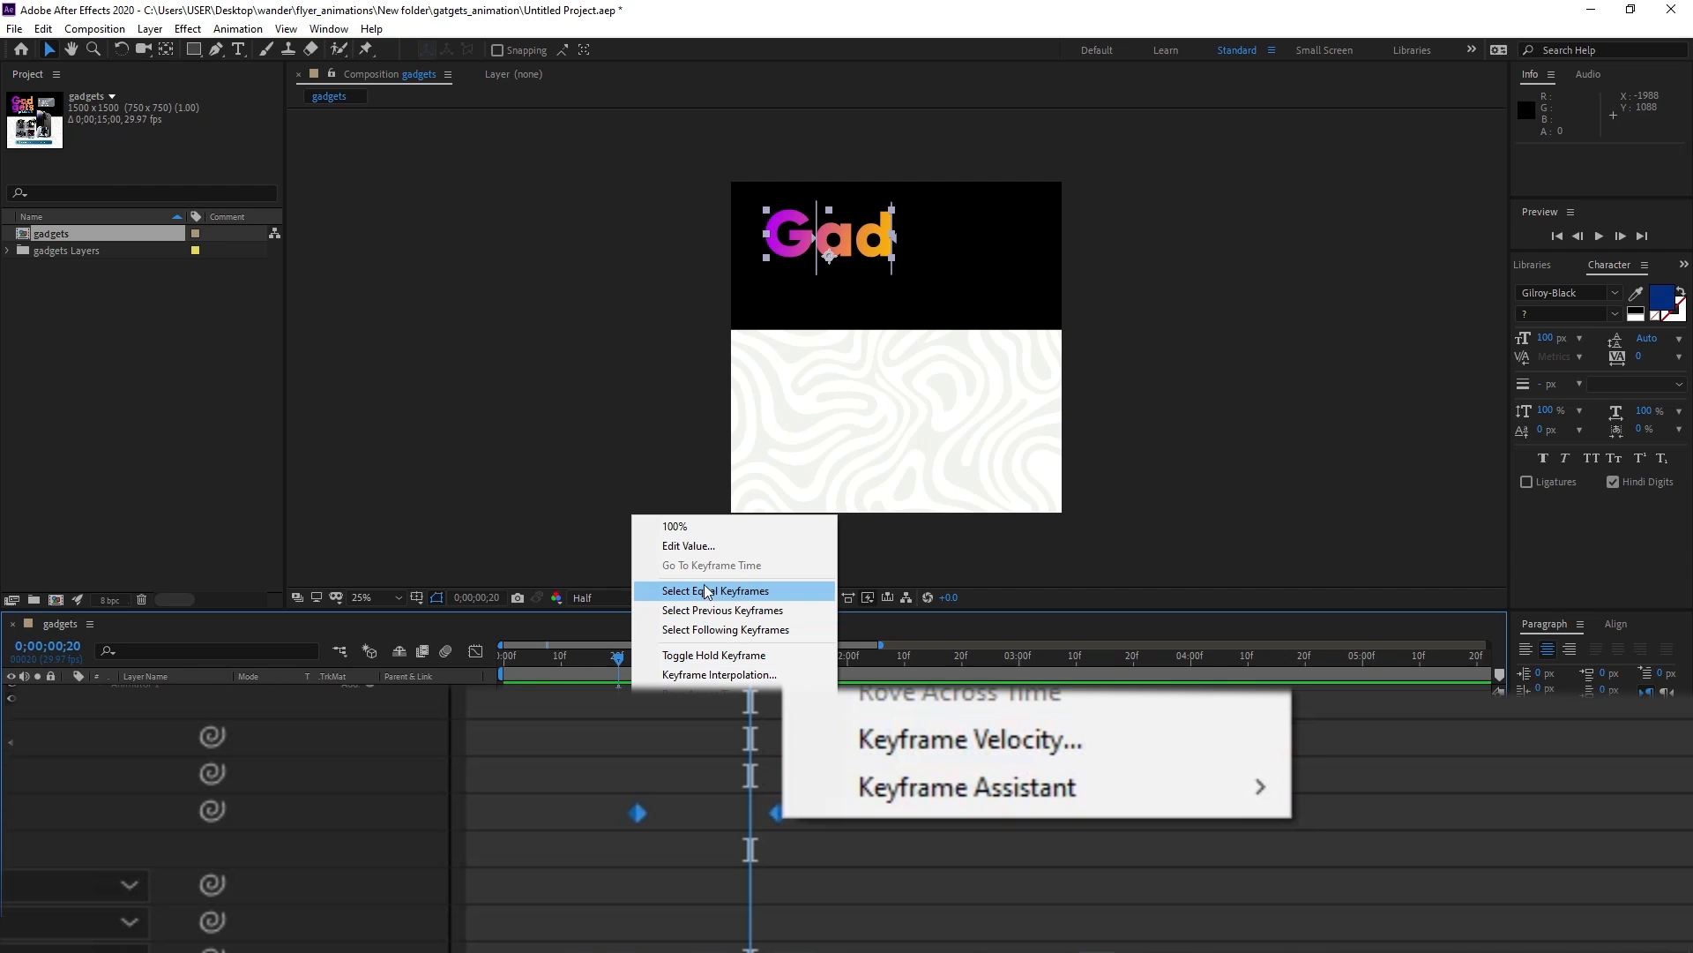
mouse_move(1123, 807)
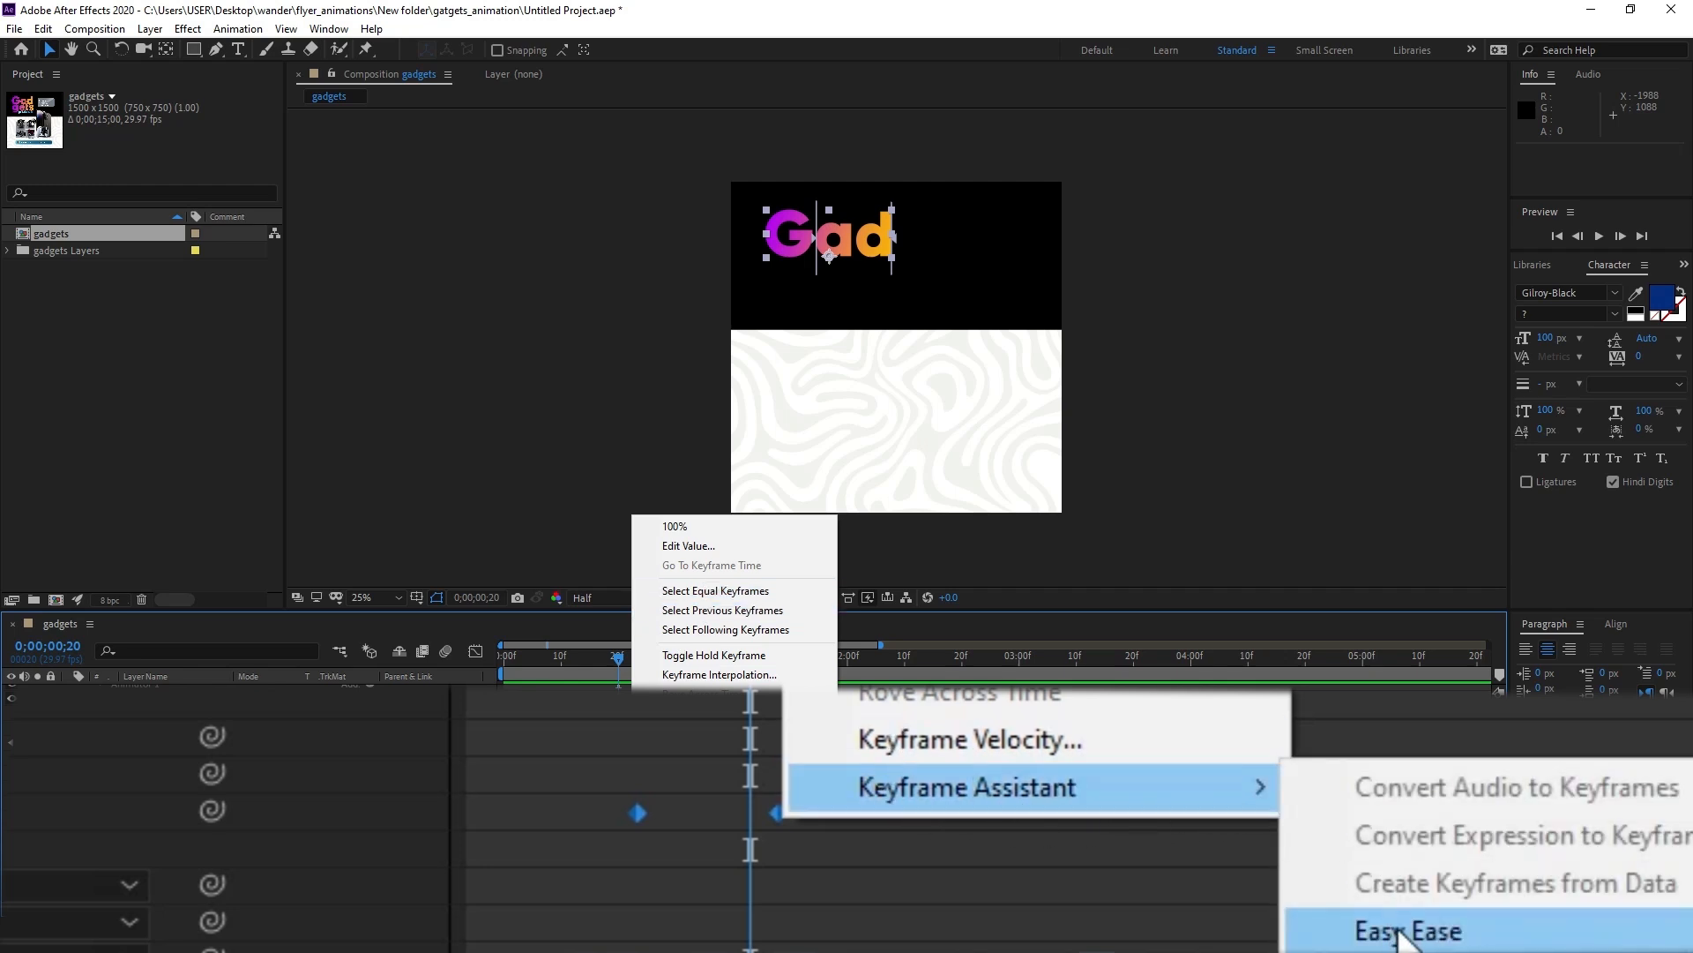
left_click(1395, 938)
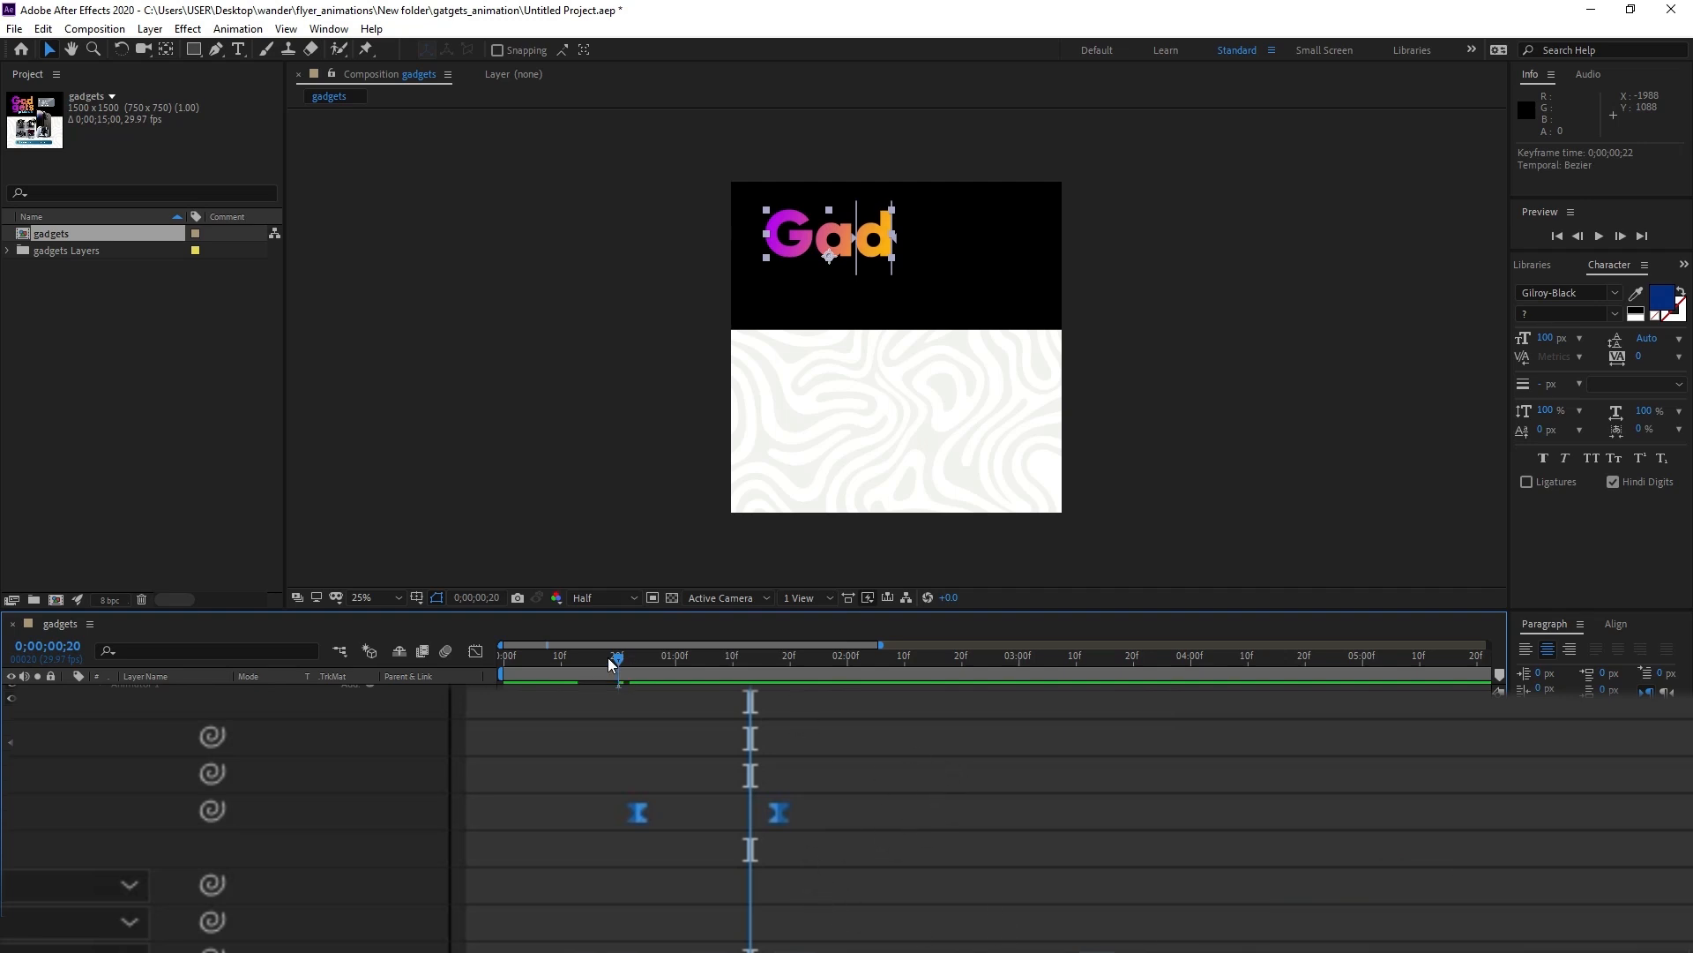
Preview the eased Gad letter reveal and scrub the current time to 0;00;00;26.
key("space")
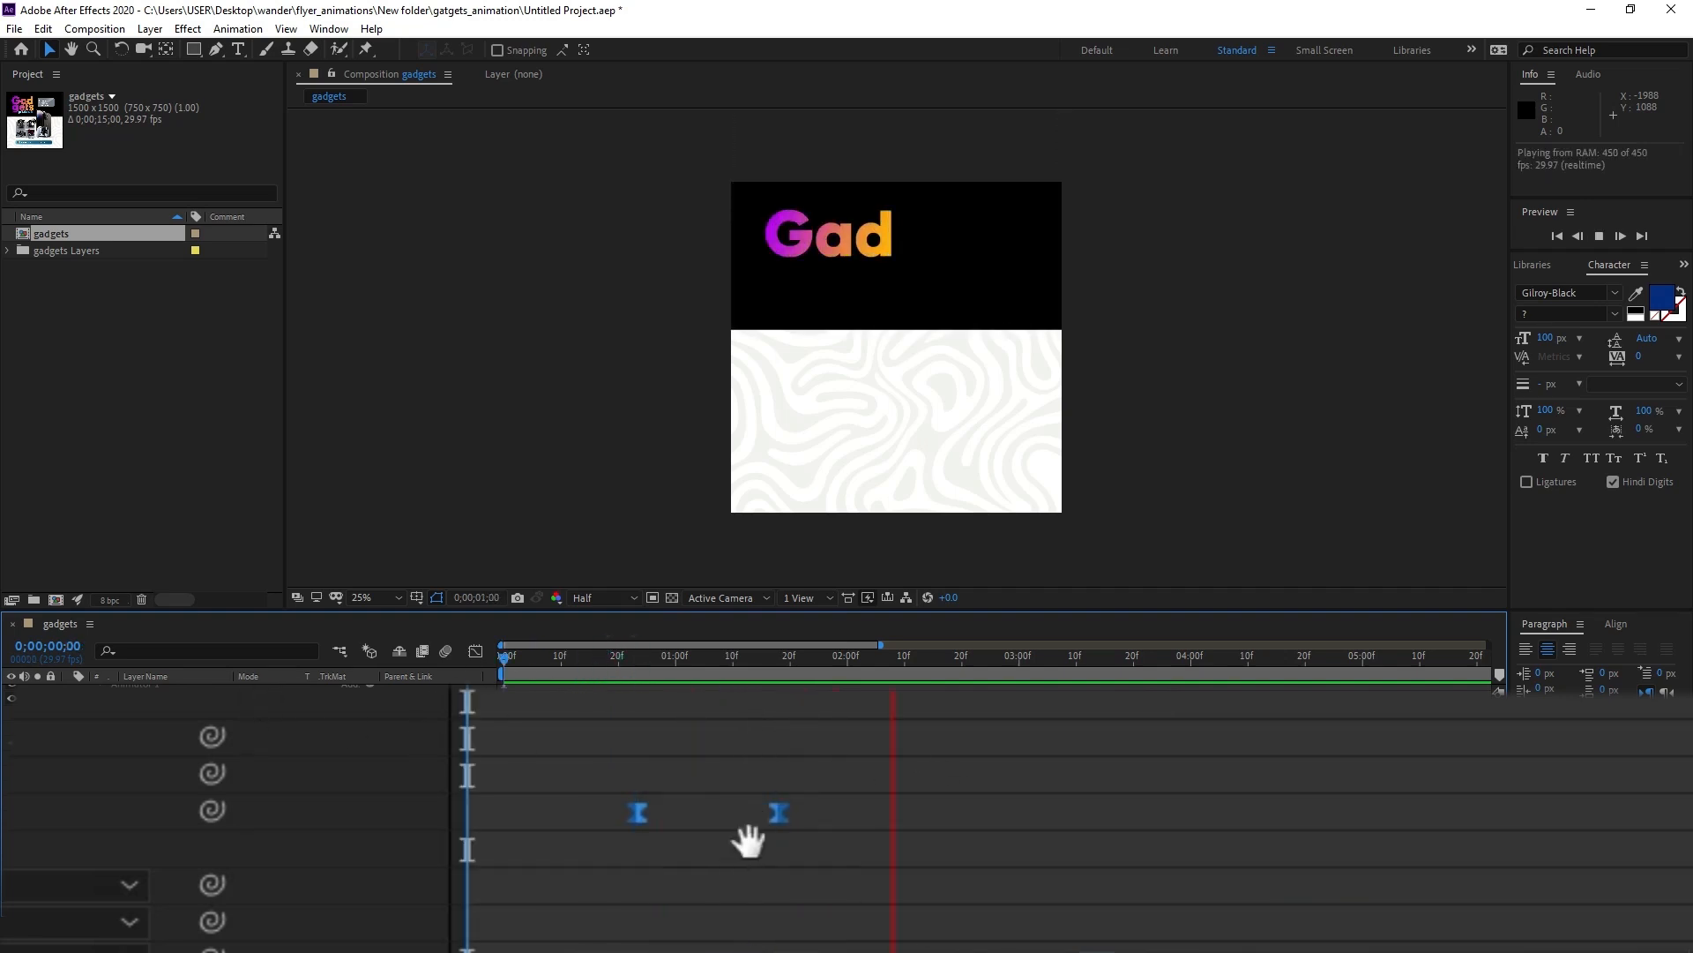
key("space")
left_click_drag(632, 670, 653, 674)
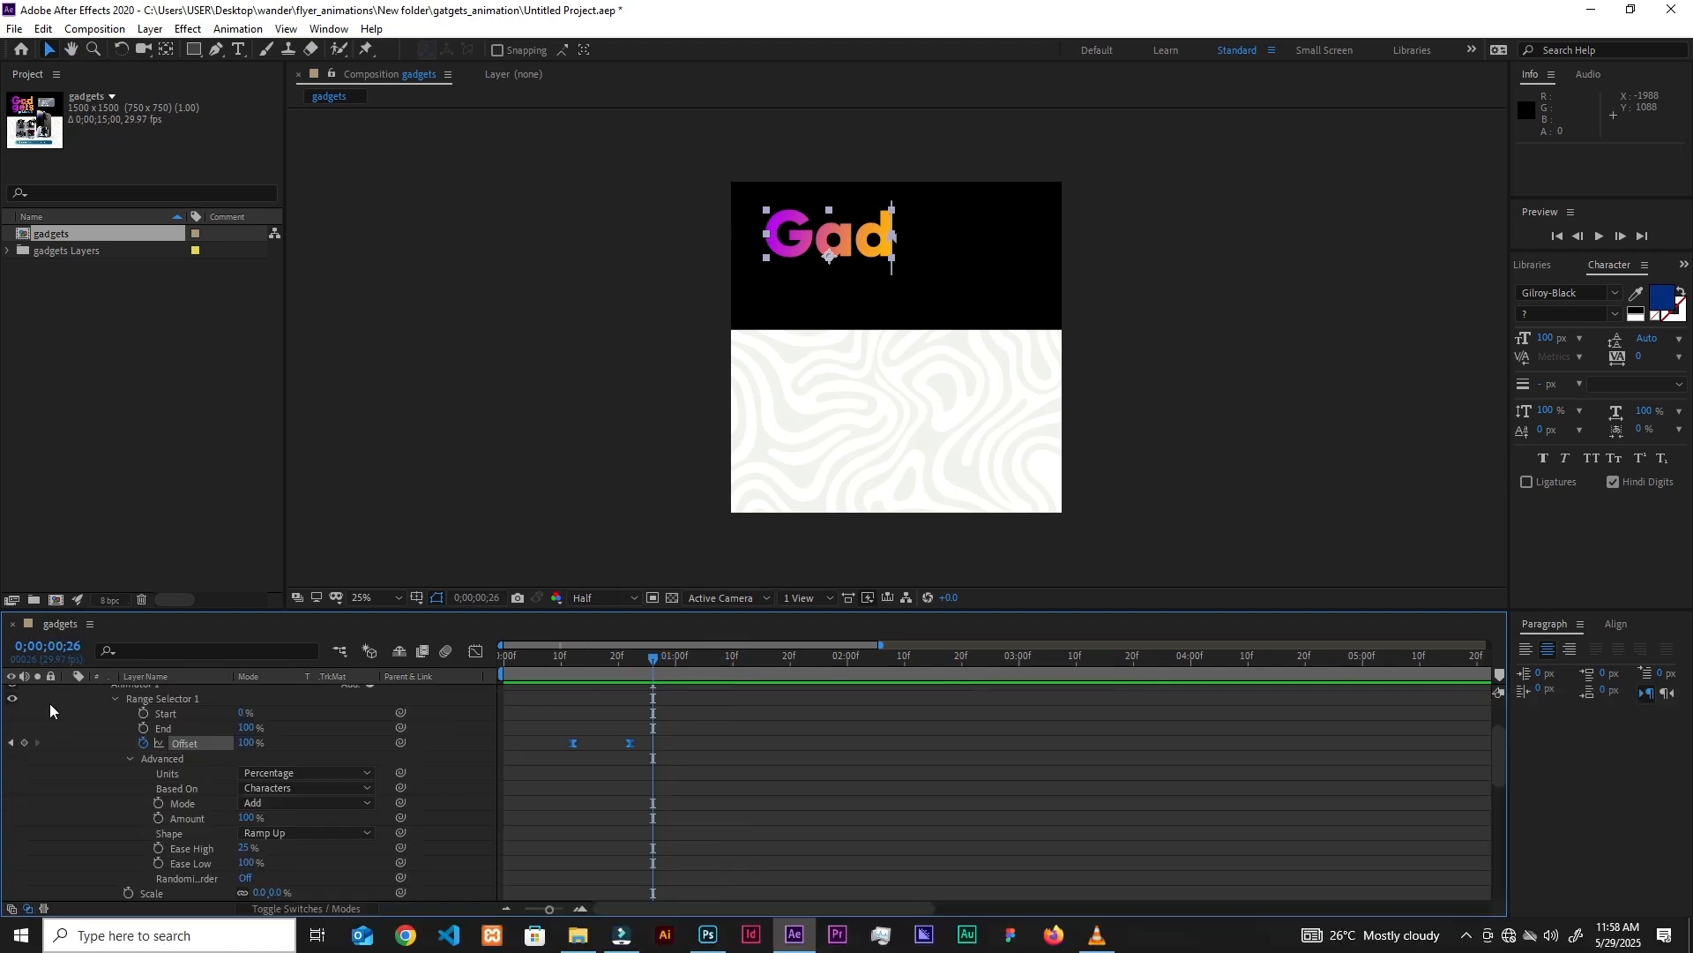
Collapse the Gad layer's expanded properties and reveal only its keyframed Offset property.
left_click_drag(1496, 756, 1490, 720)
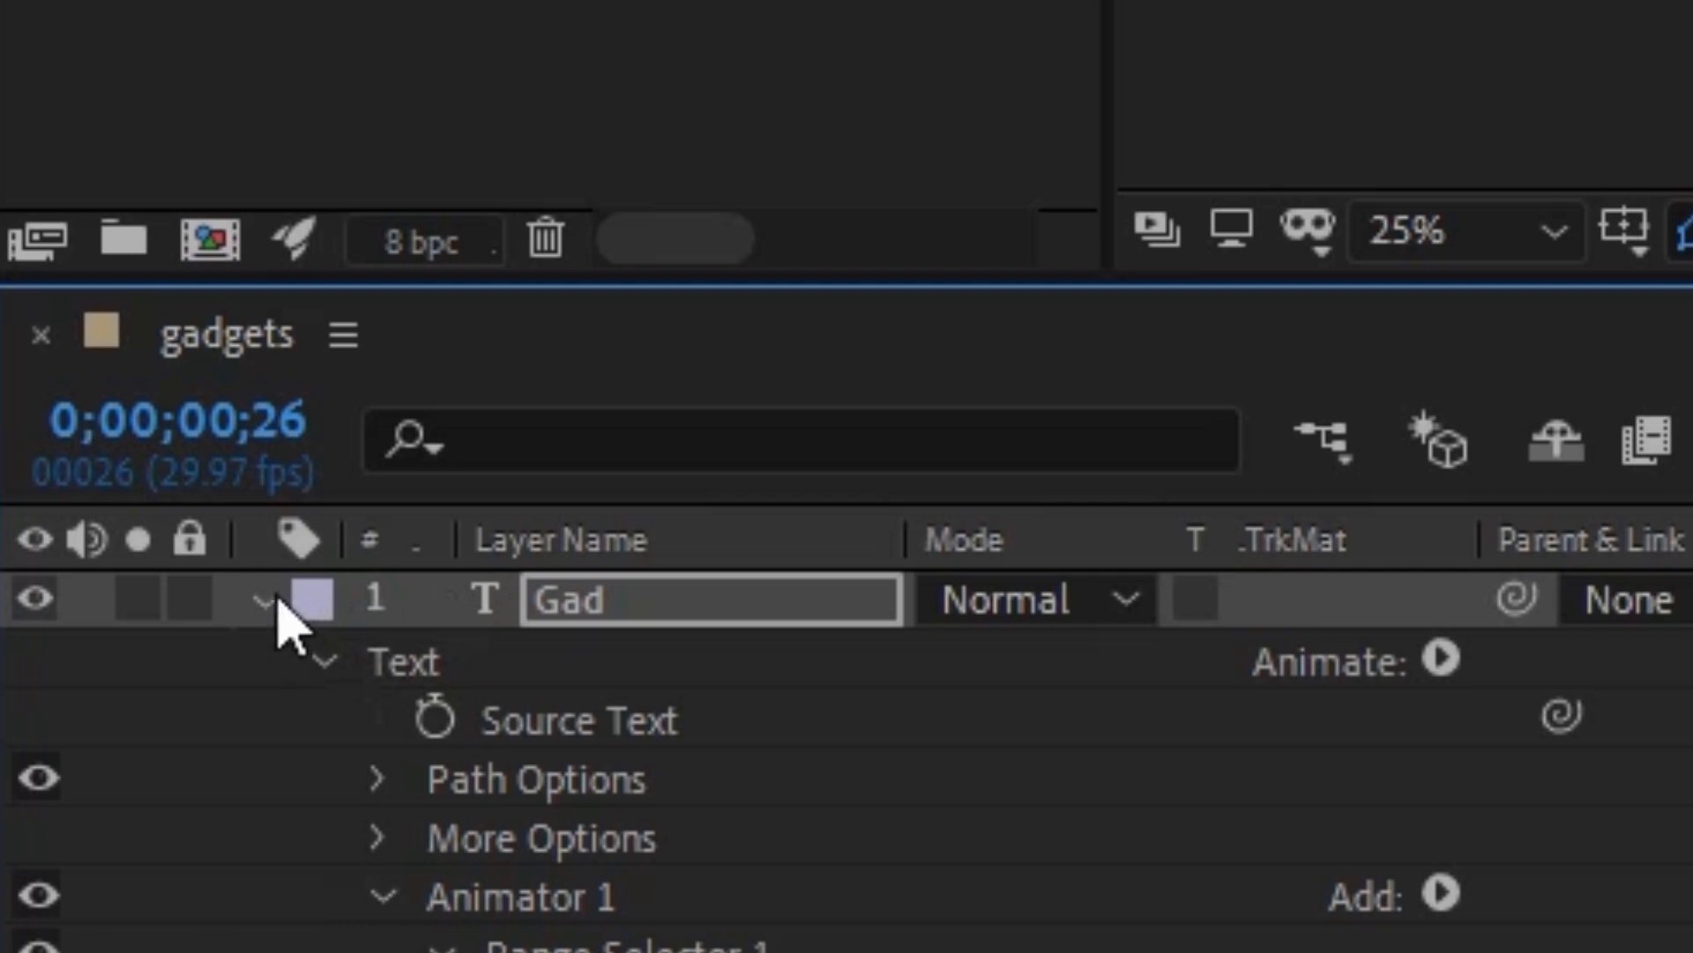
left_click(266, 601)
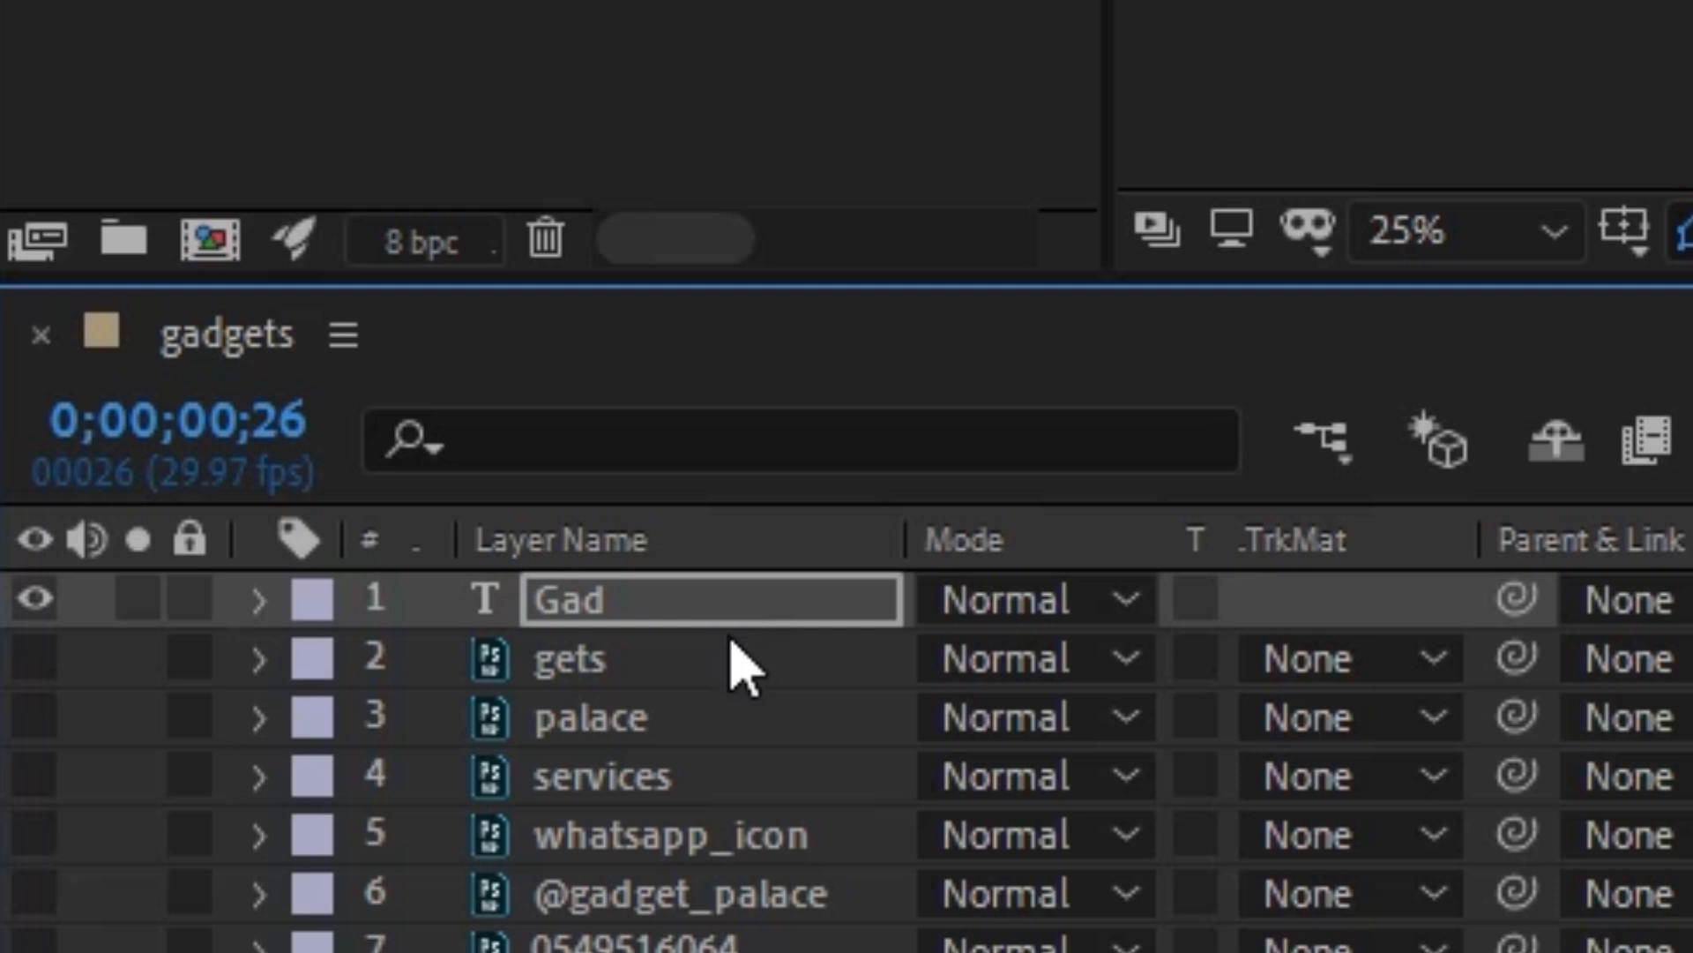
key("u")
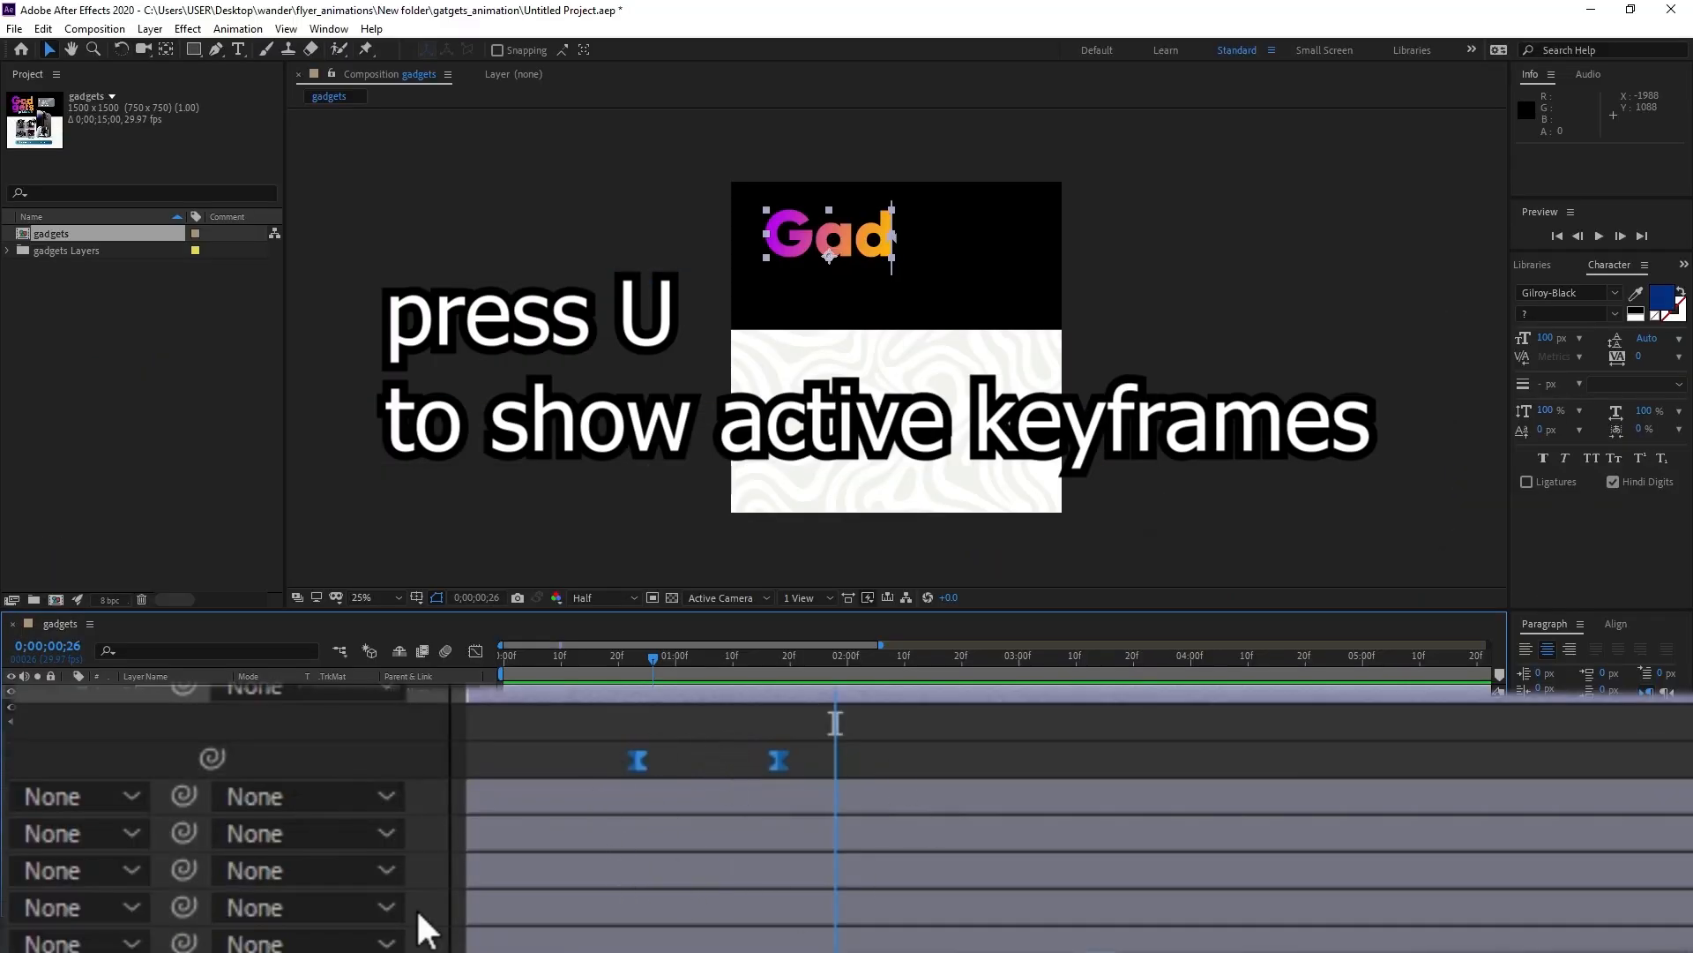
Set the current time to Gad's last Offset keyframe at 0;00;00;22 and turn on the gets layer's visibility.
left_click(917, 756)
mouse_move(617, 659)
left_mouse_down()
mouse_move(558, 671)
mouse_move(626, 674)
left_mouse_up()
left_click(572, 669)
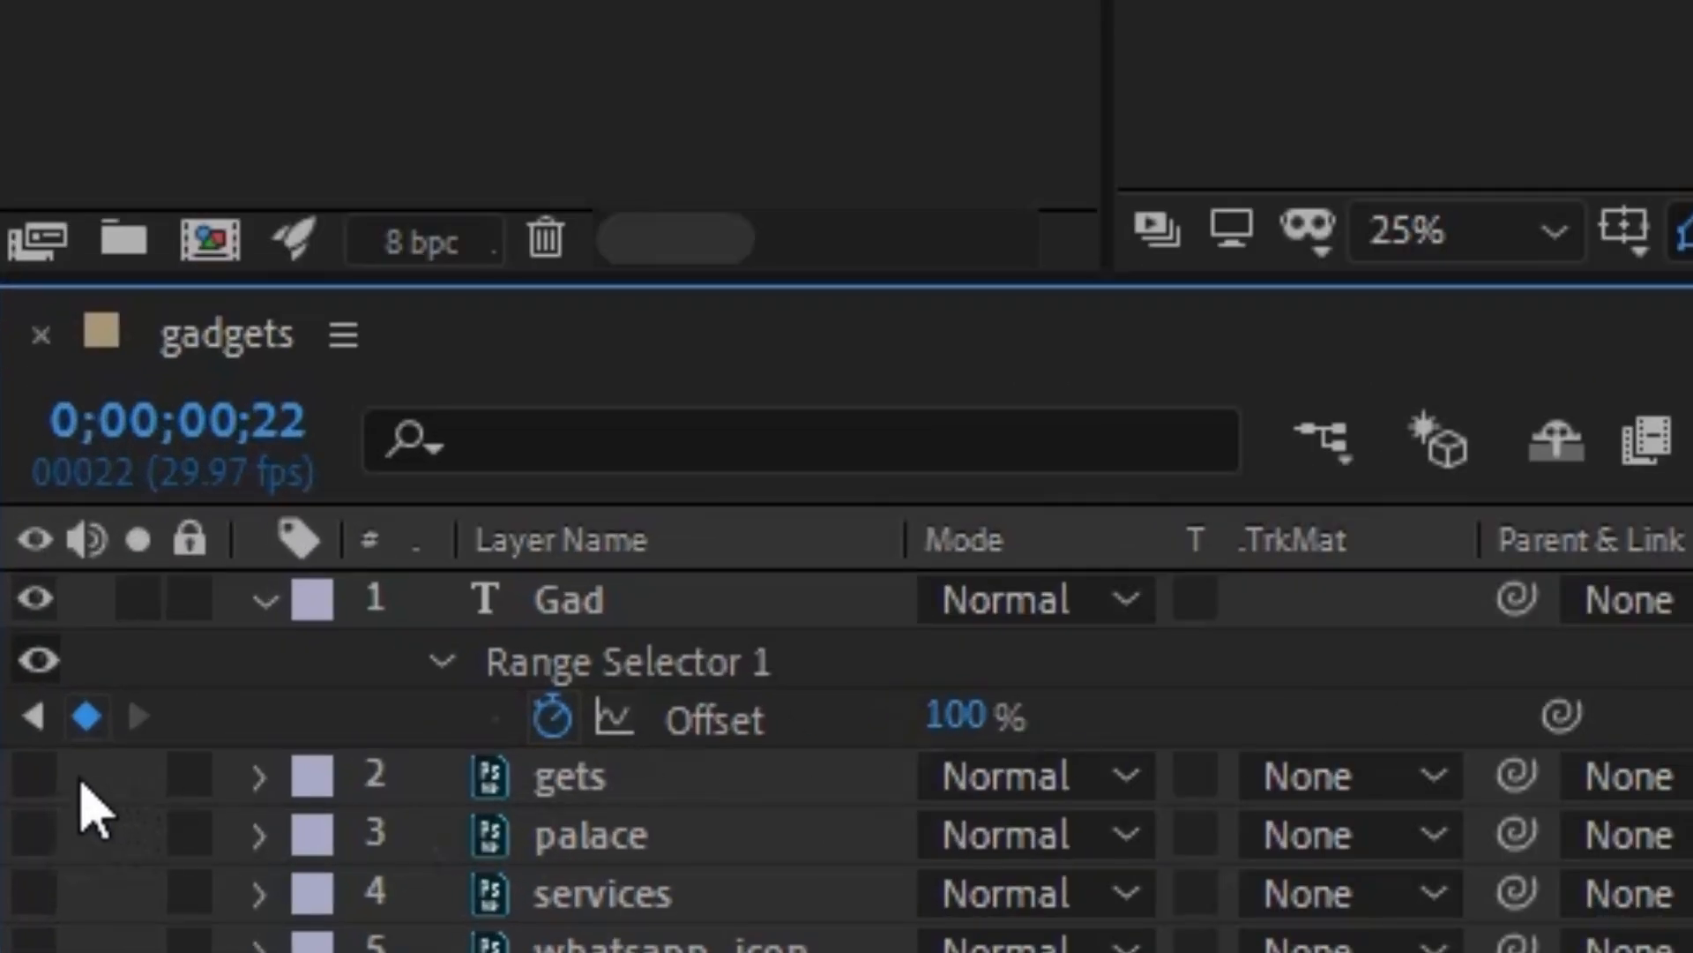
left_click(36, 776)
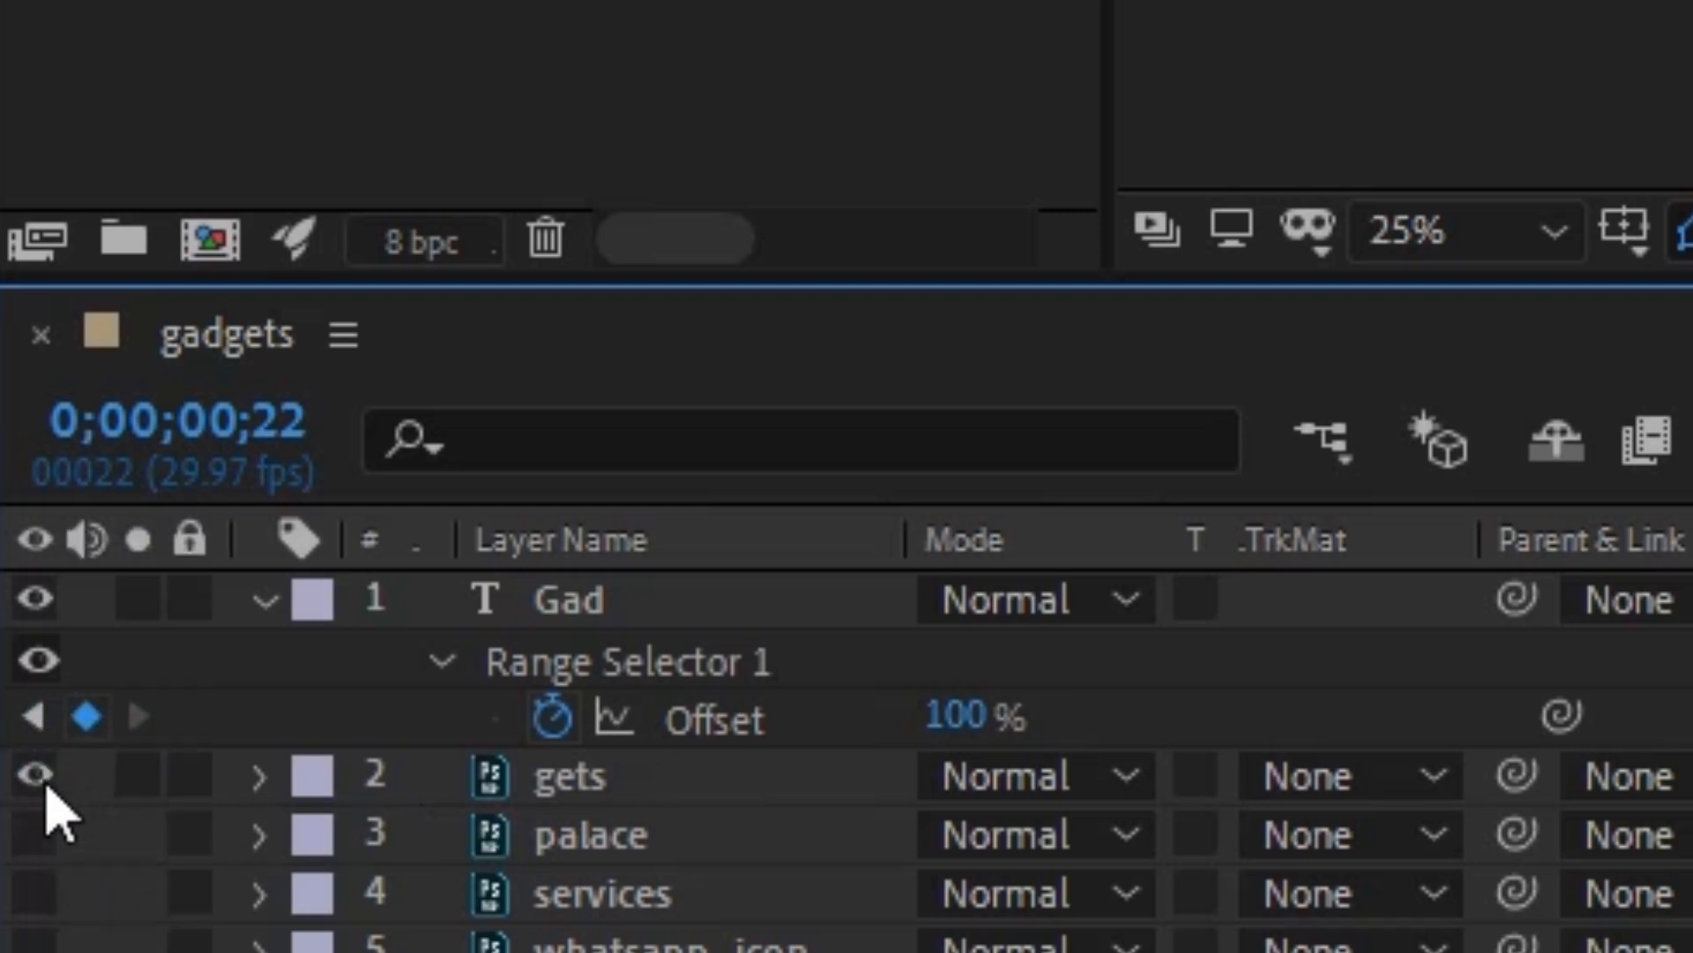
Convert the gets and palace Photoshop layers to editable text.
left_click(681, 785)
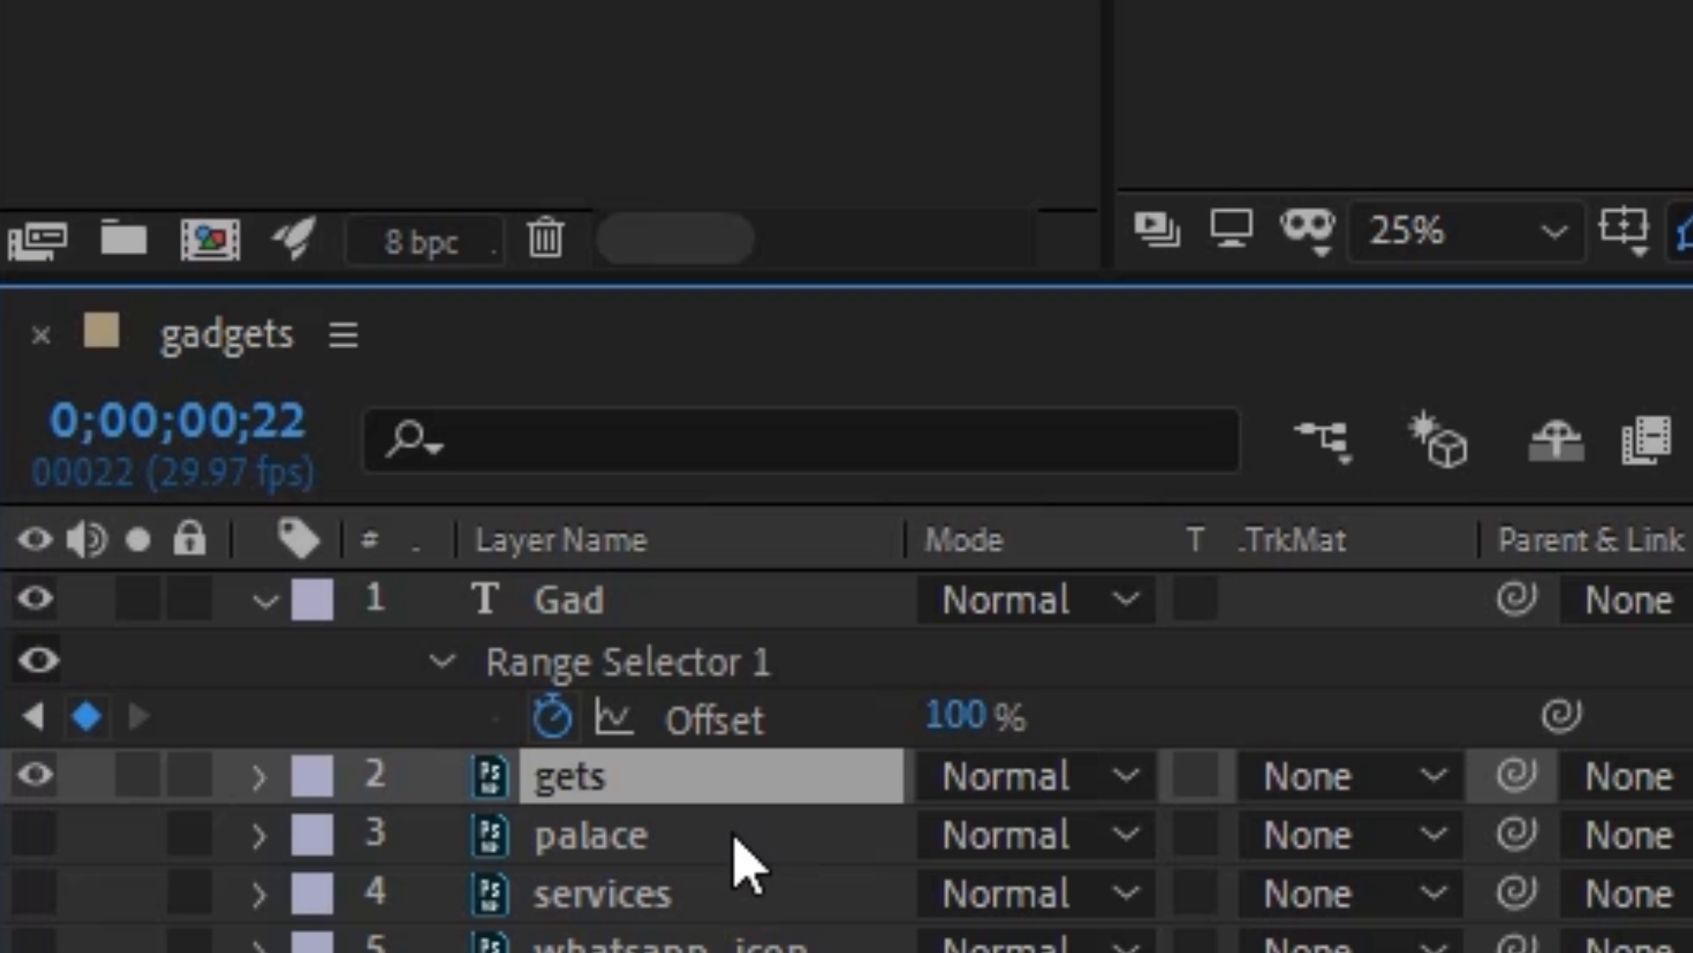
left_click(741, 861, "shift")
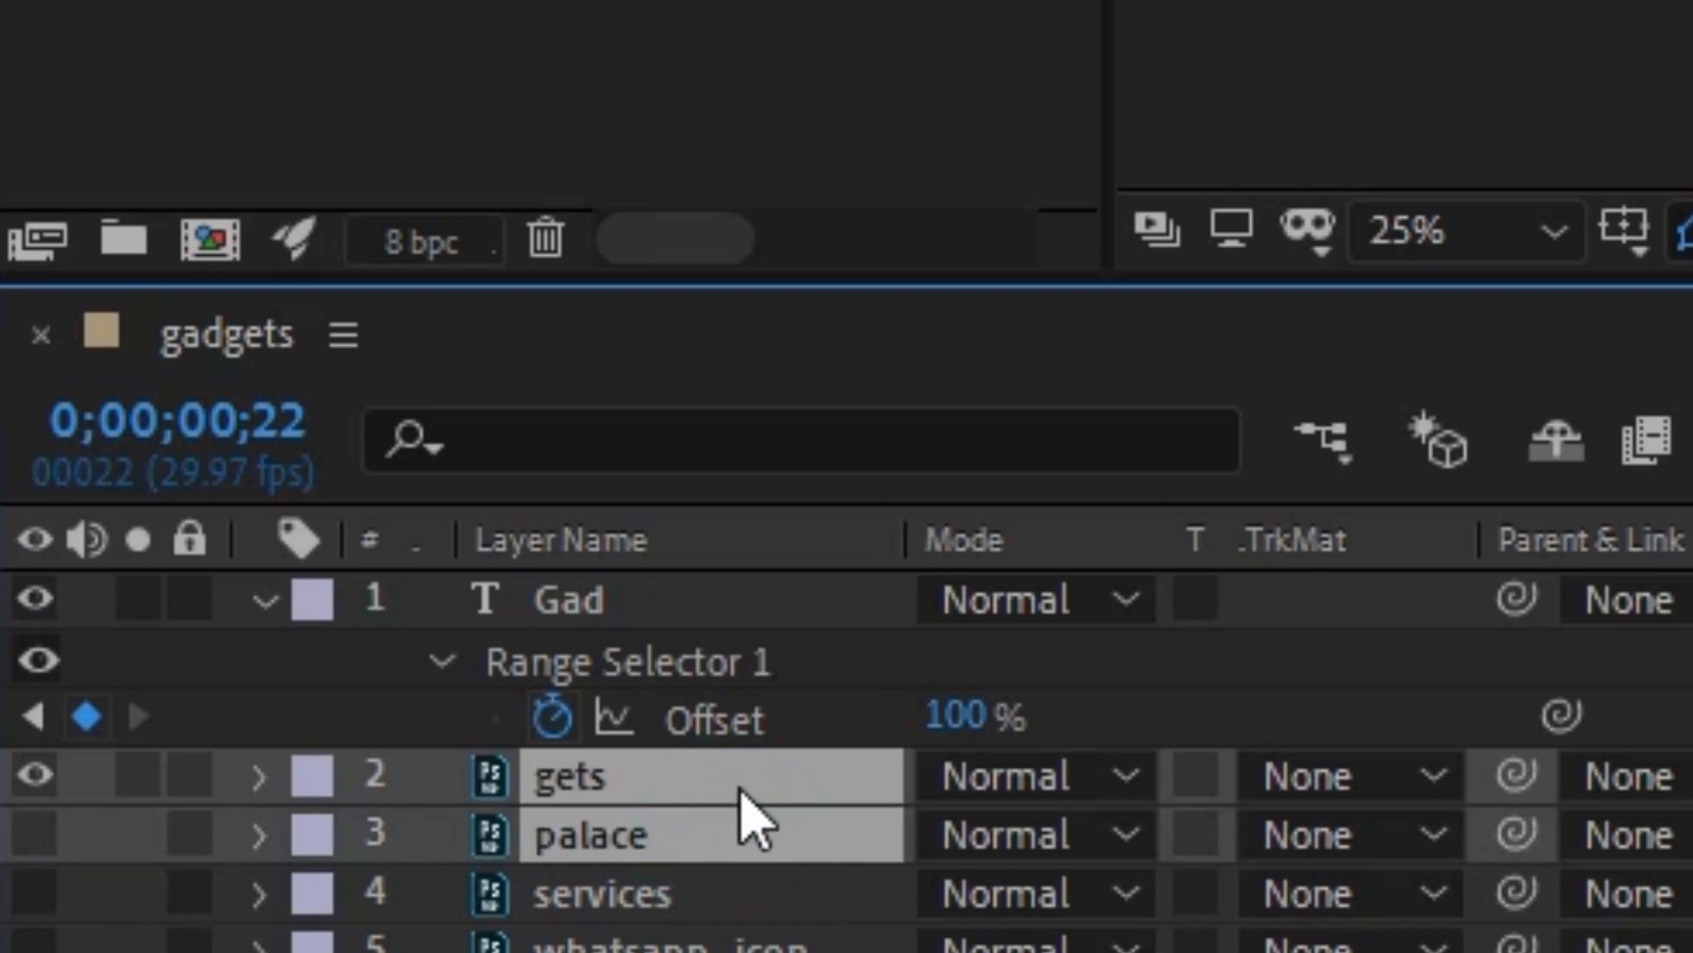
right_click(739, 805)
left_click(713, 820)
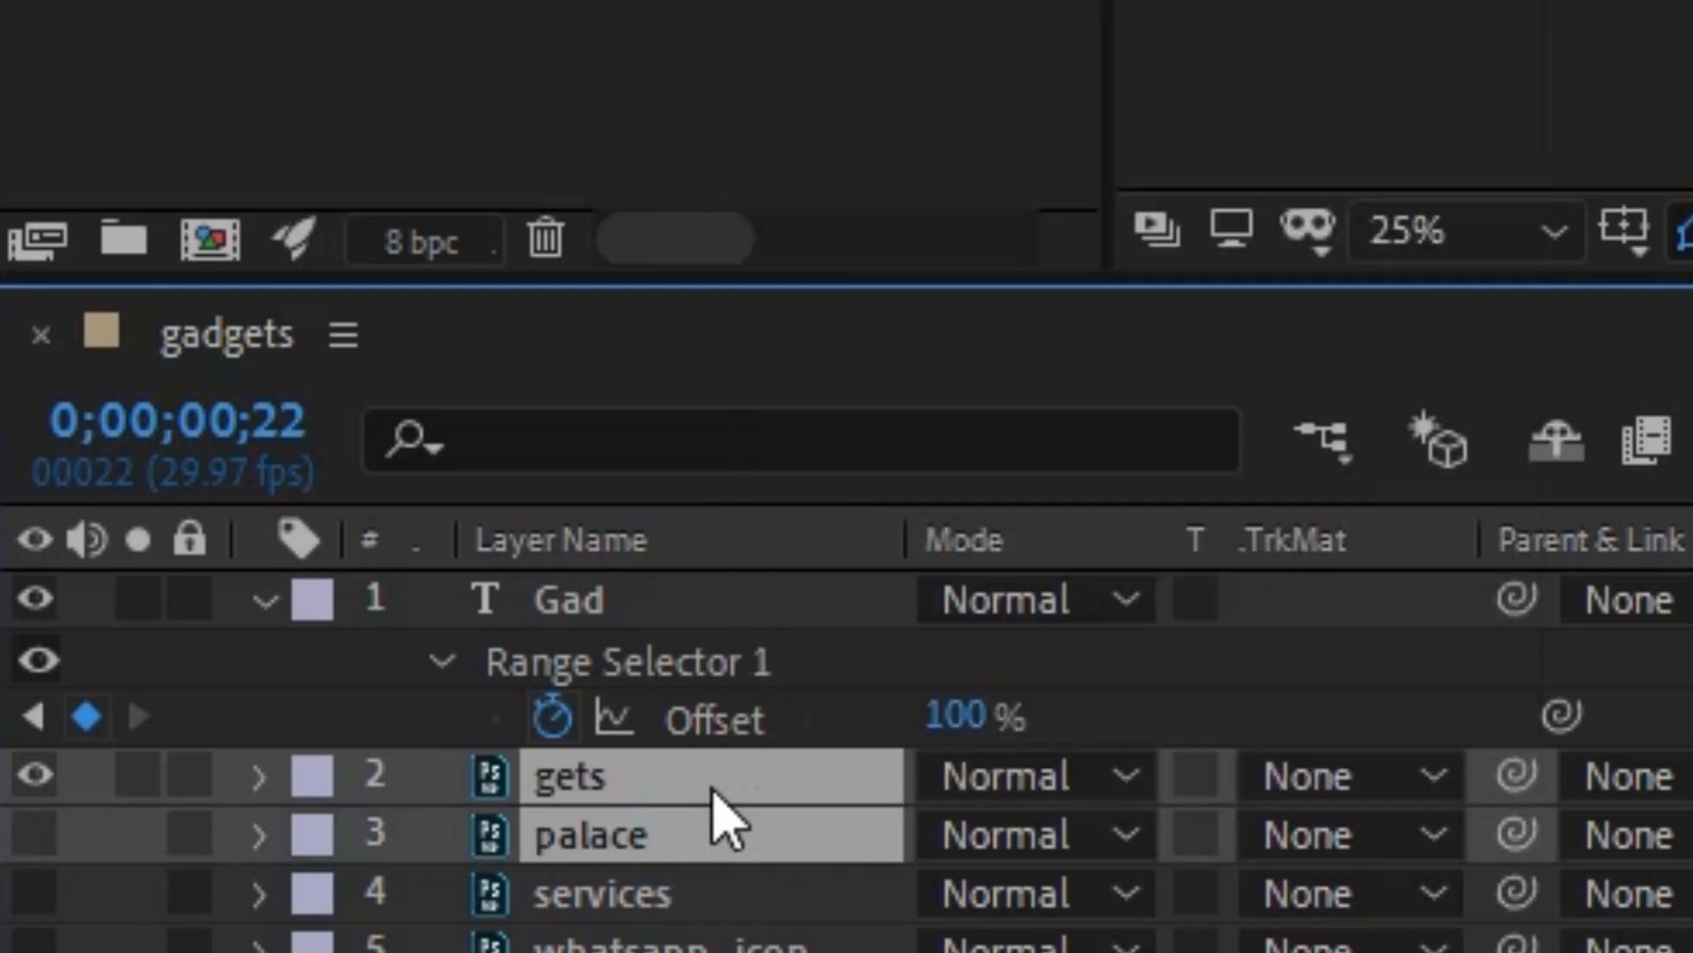
right_click(722, 816)
mouse_move(1298, 335)
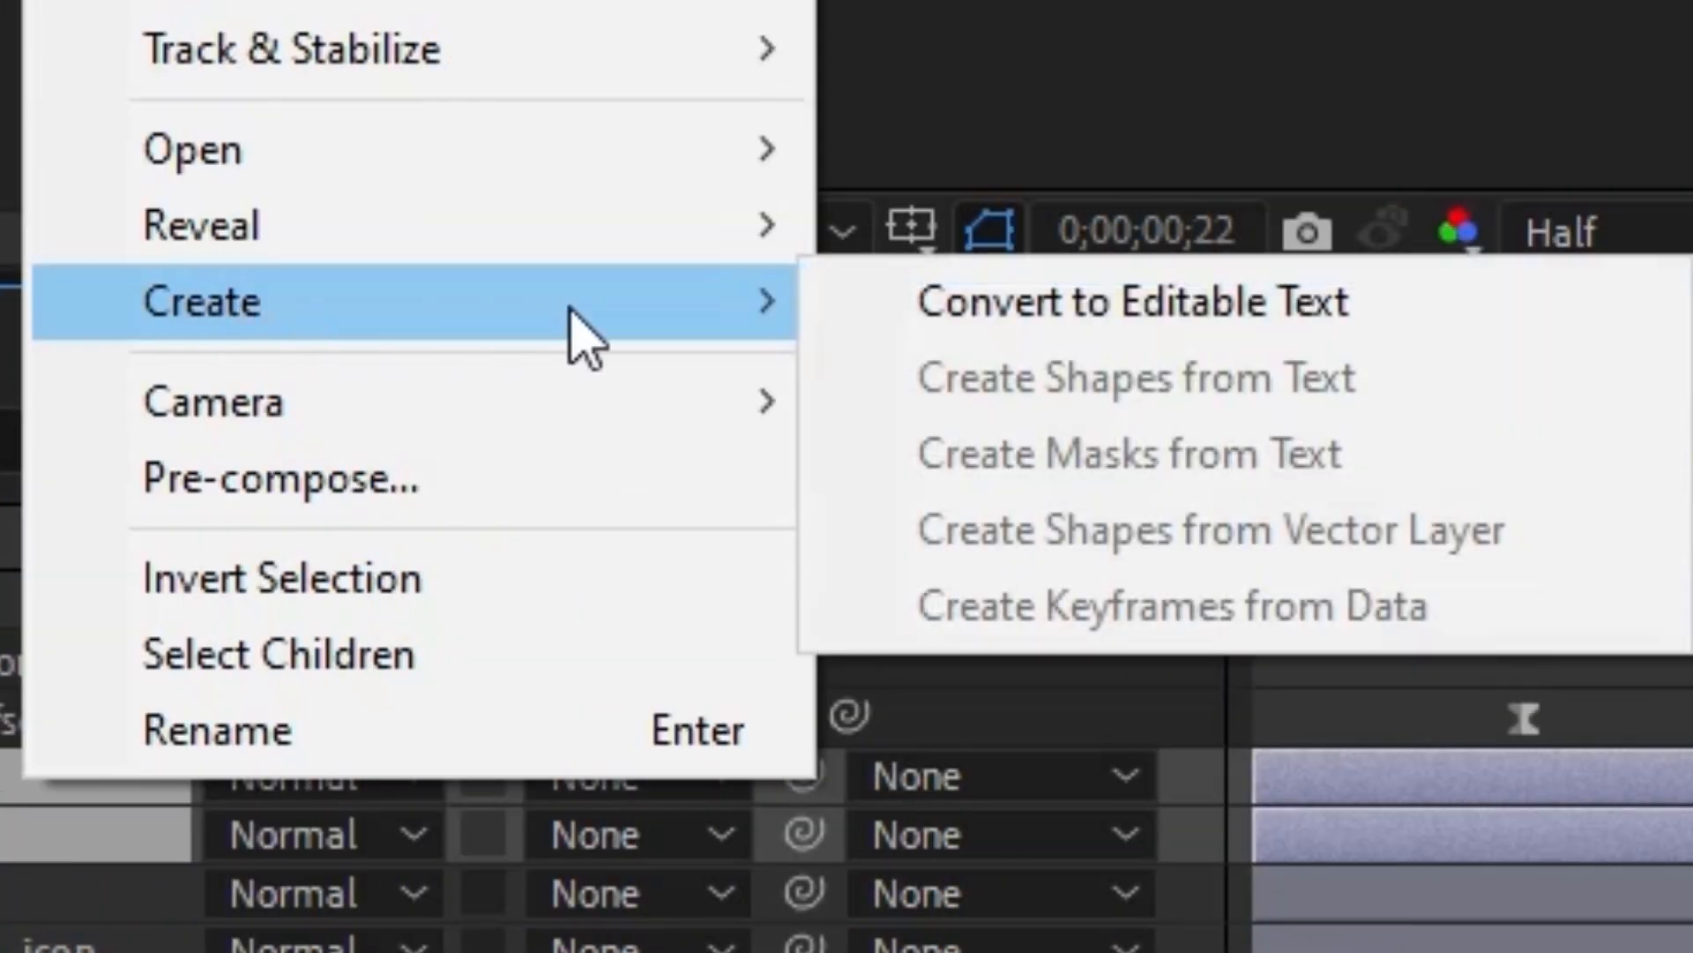
left_click(971, 303)
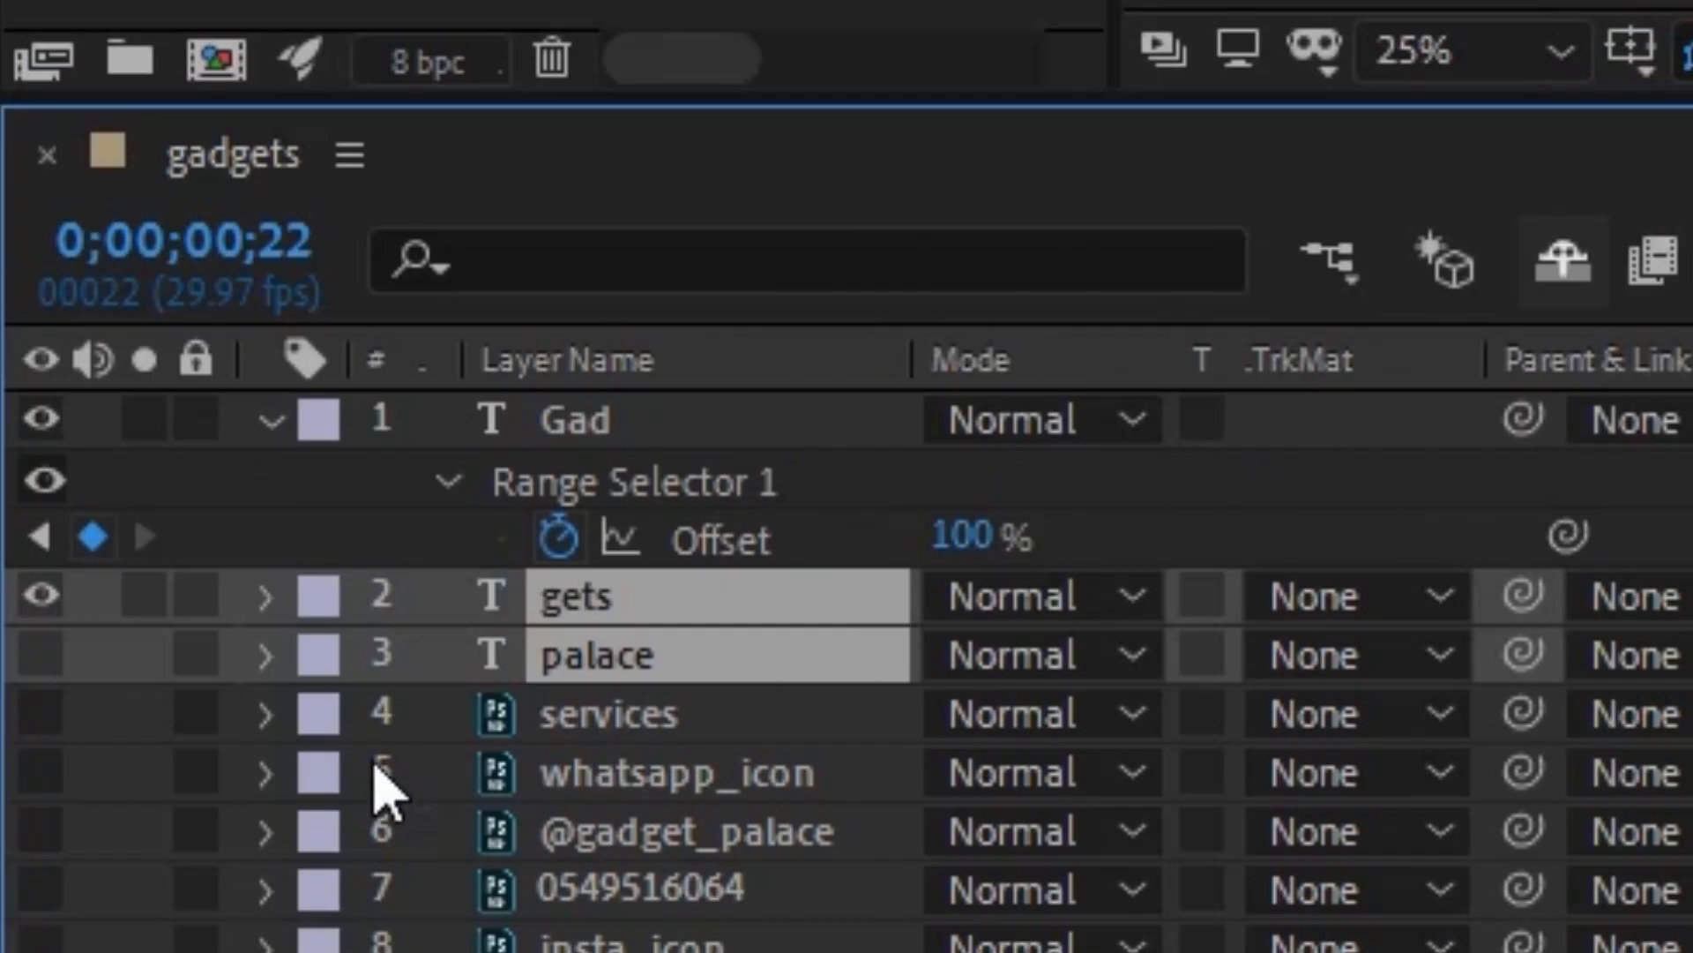
left_click(653, 662)
left_click(692, 596)
left_click(670, 750)
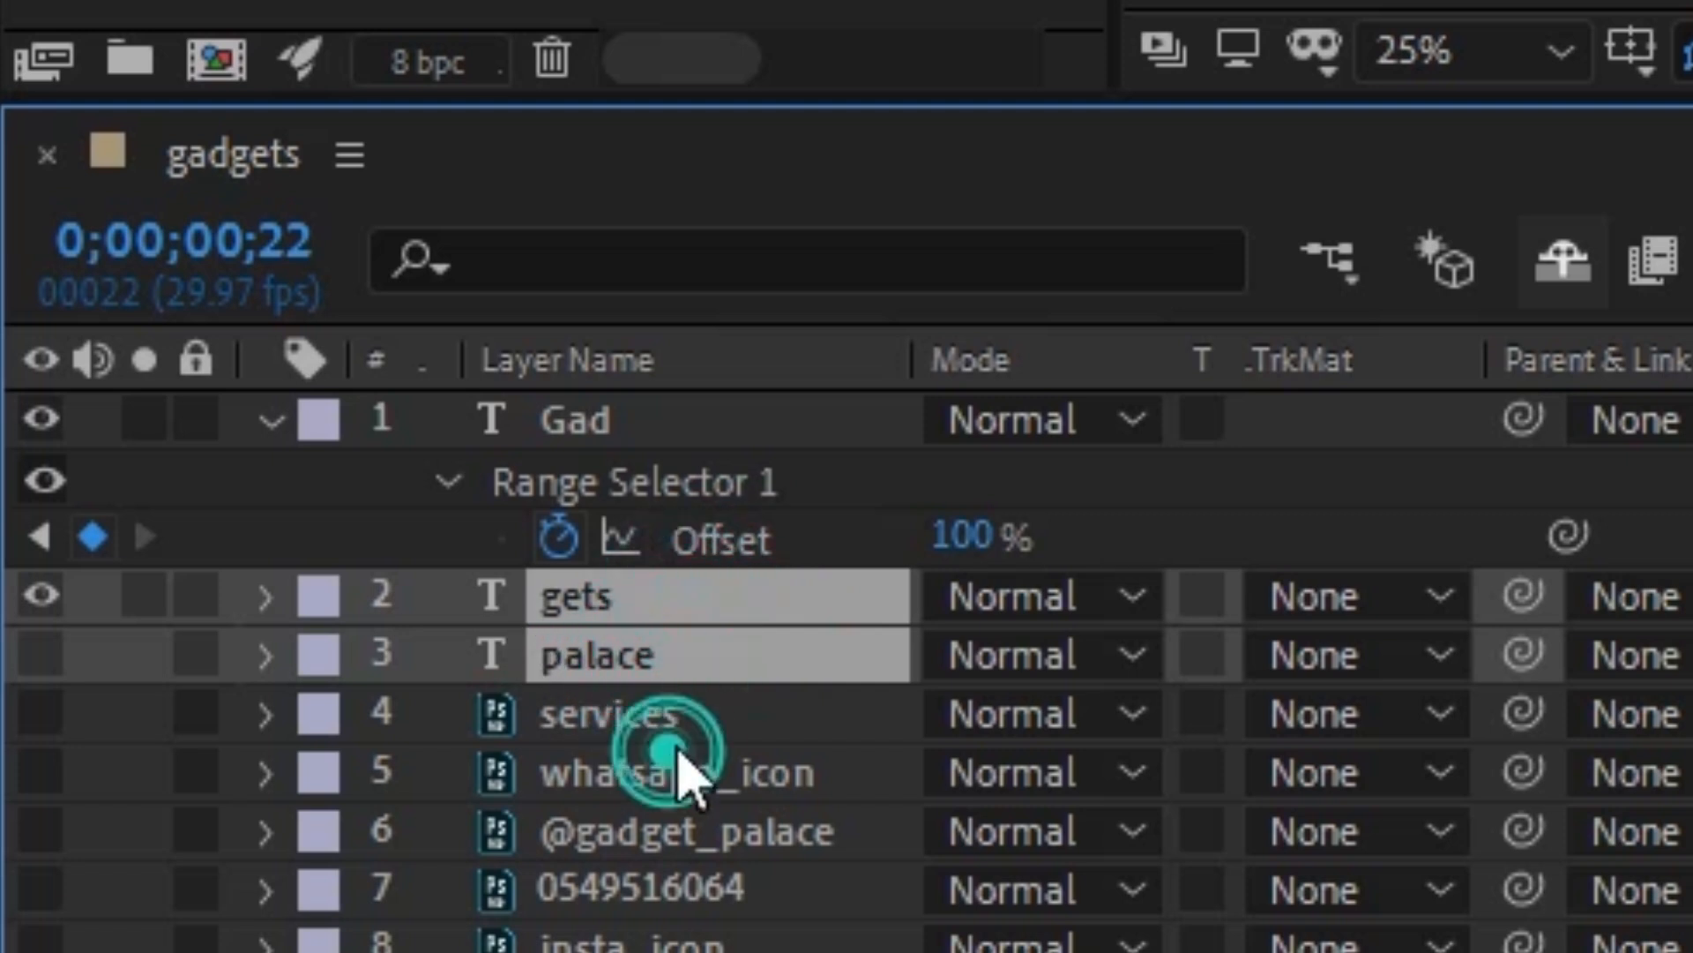
Add a text animator with Scale and Opacity properties to the gets layer.
left_click(578, 604)
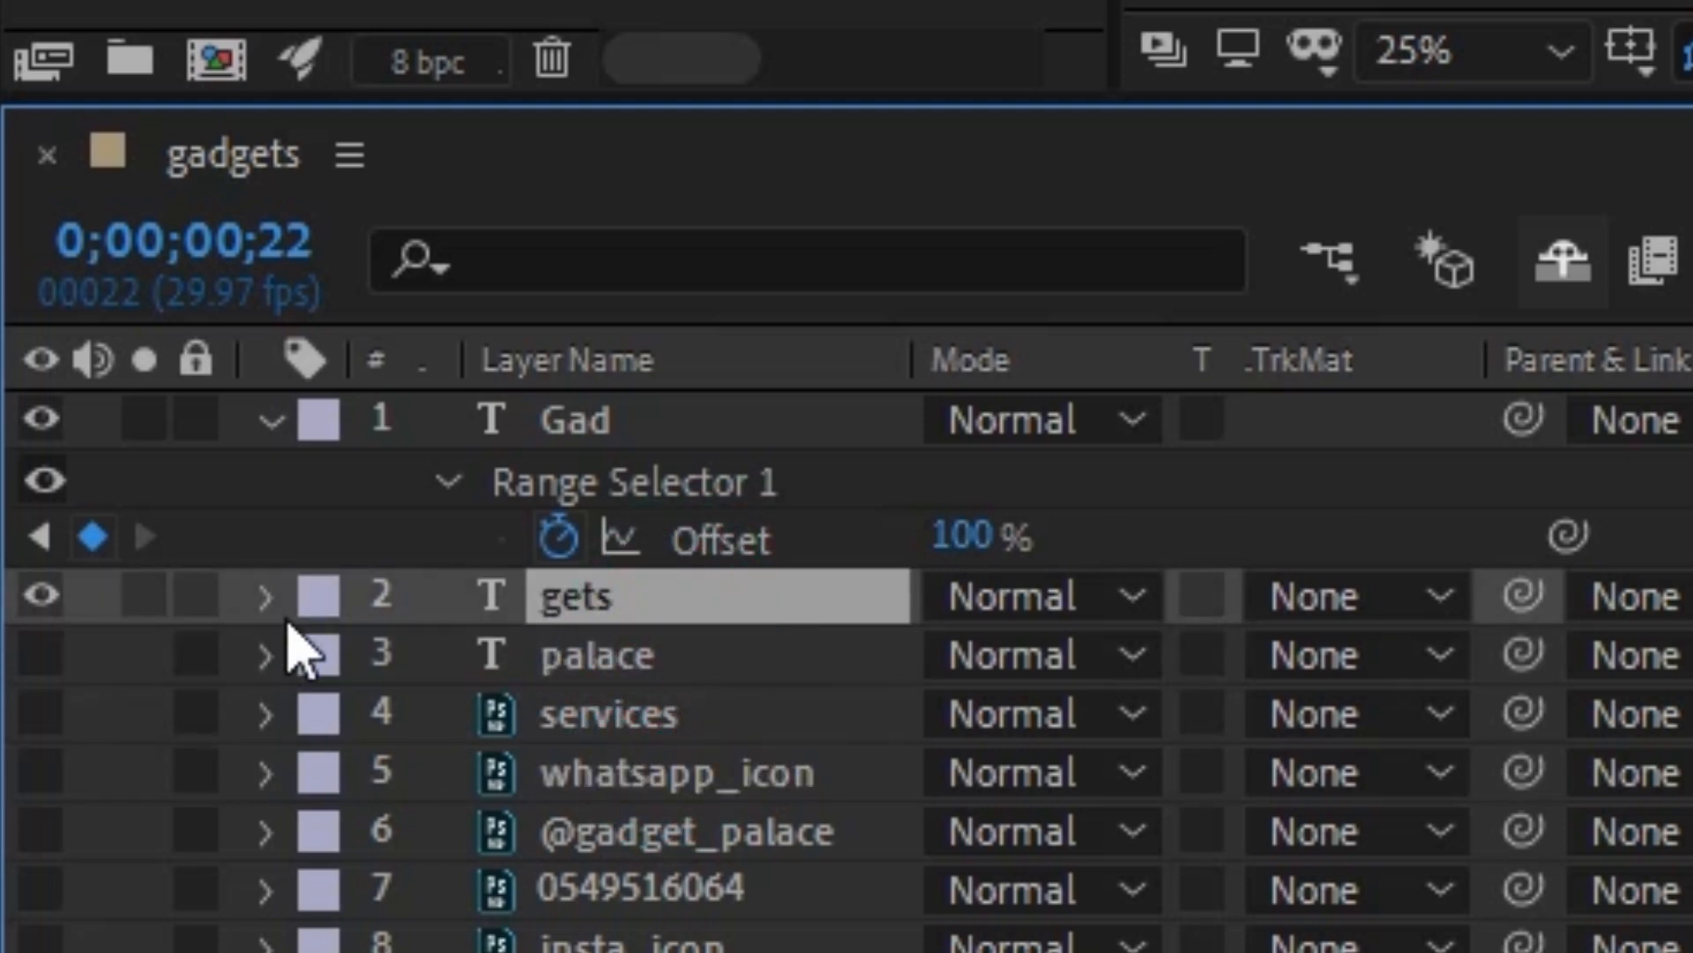
left_click(265, 597)
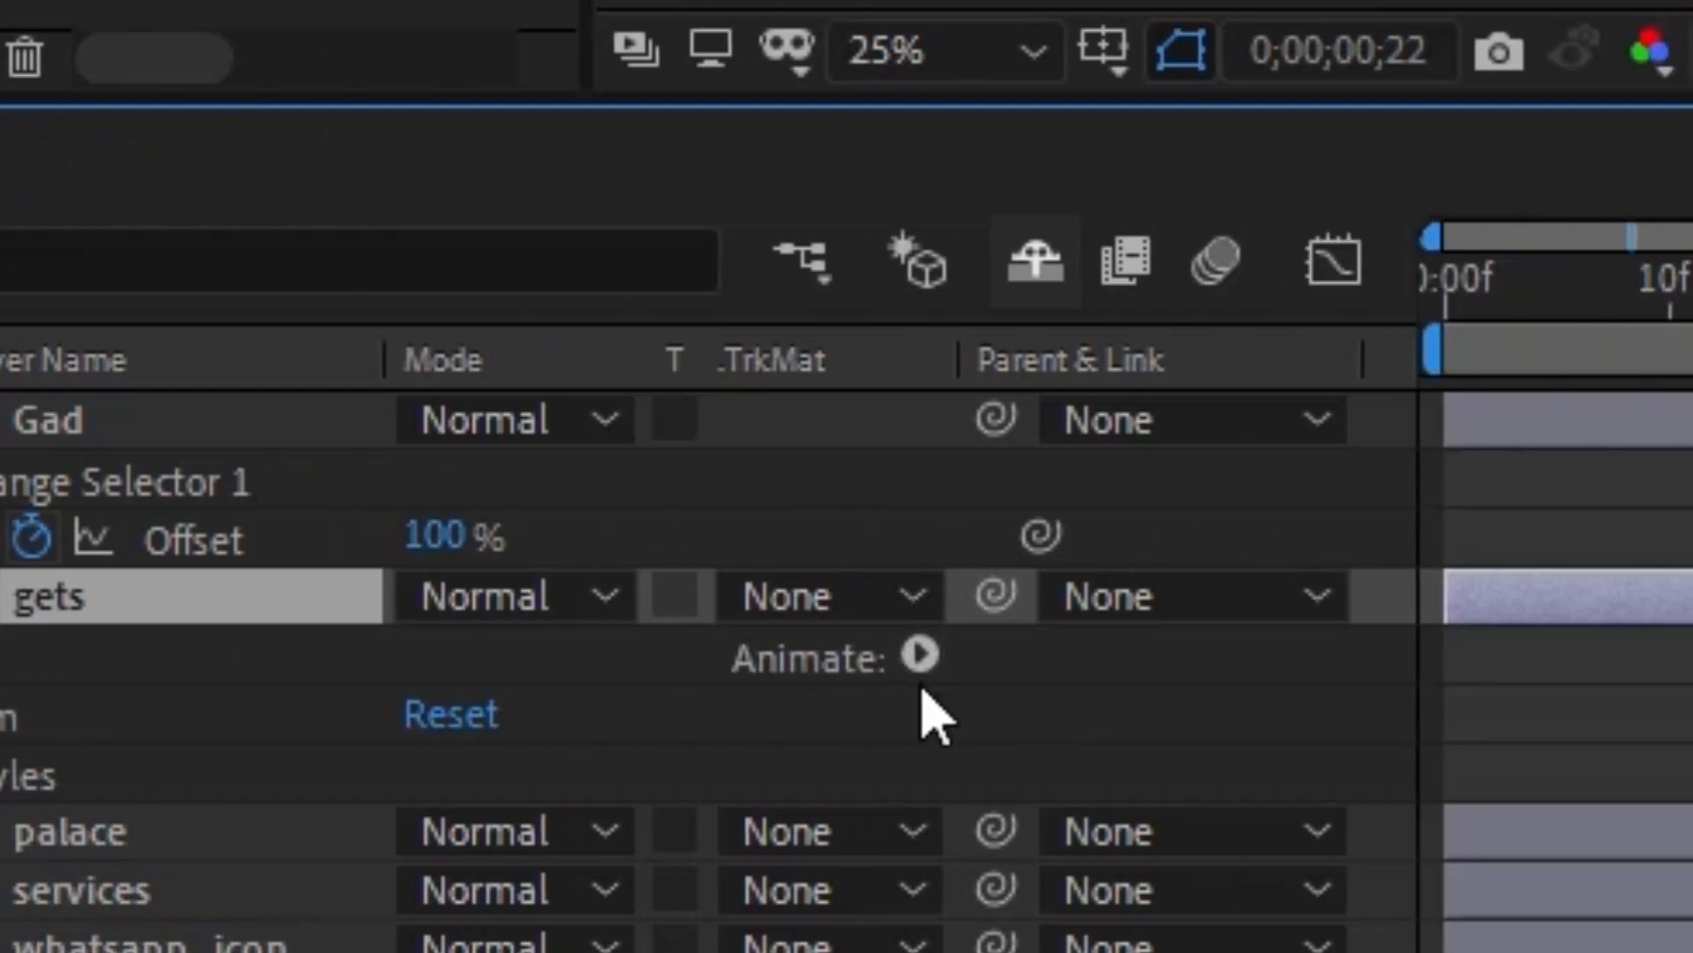
left_click(922, 654)
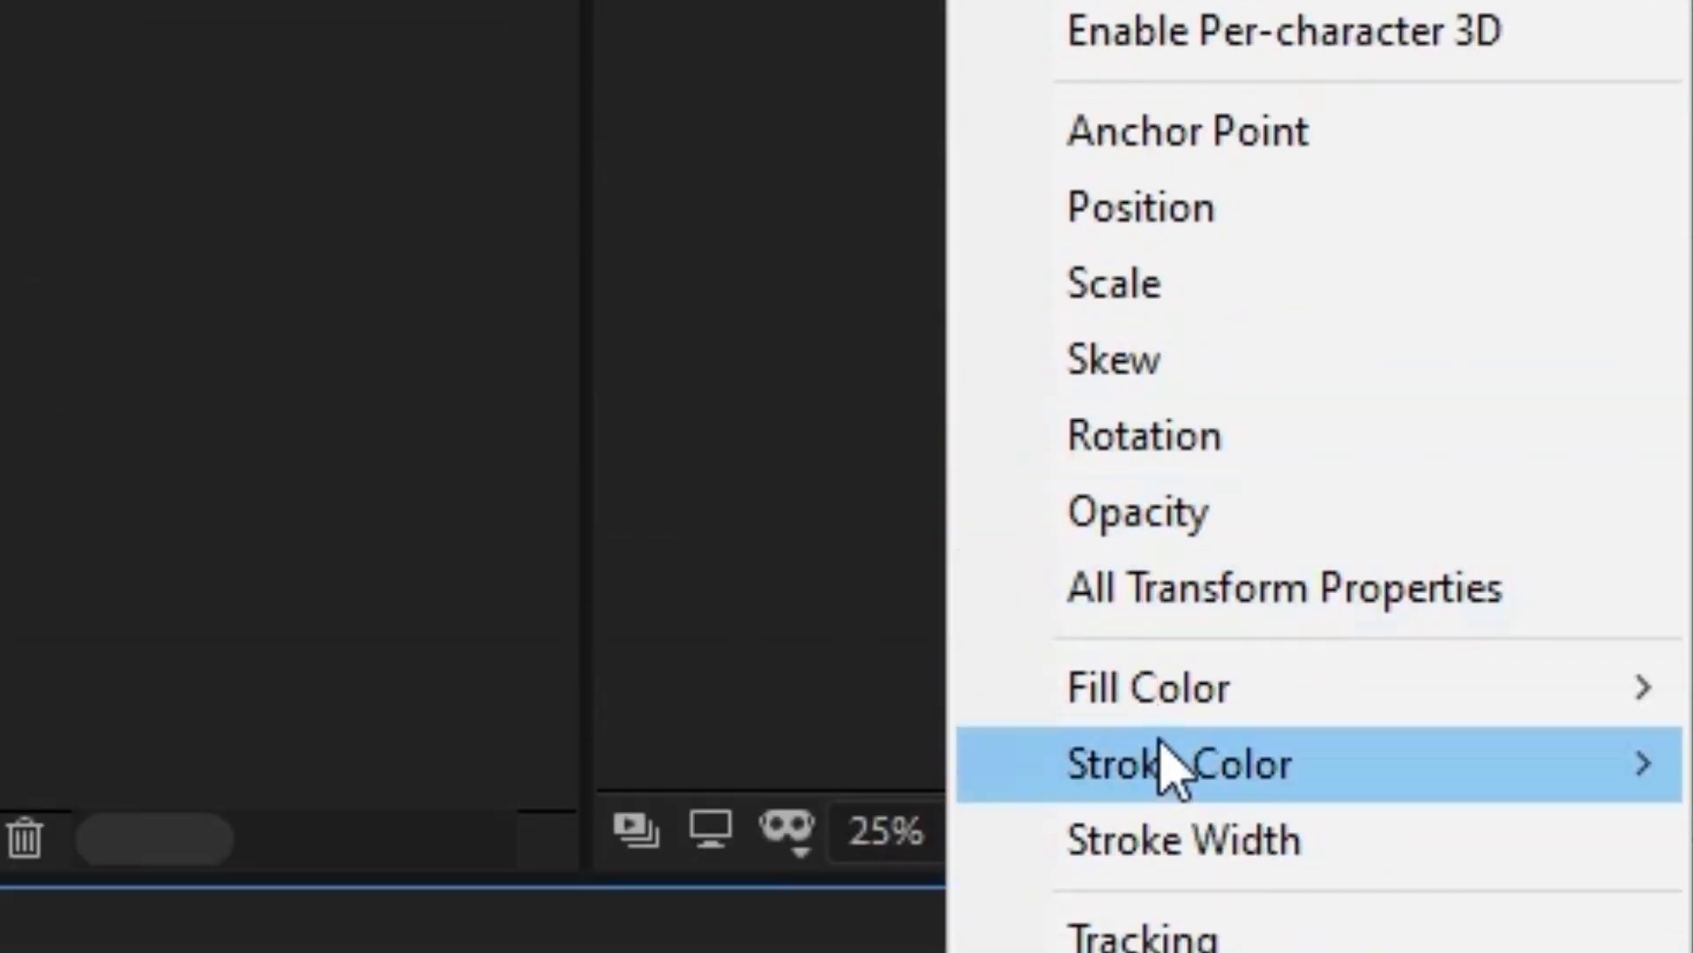
left_click(1176, 298)
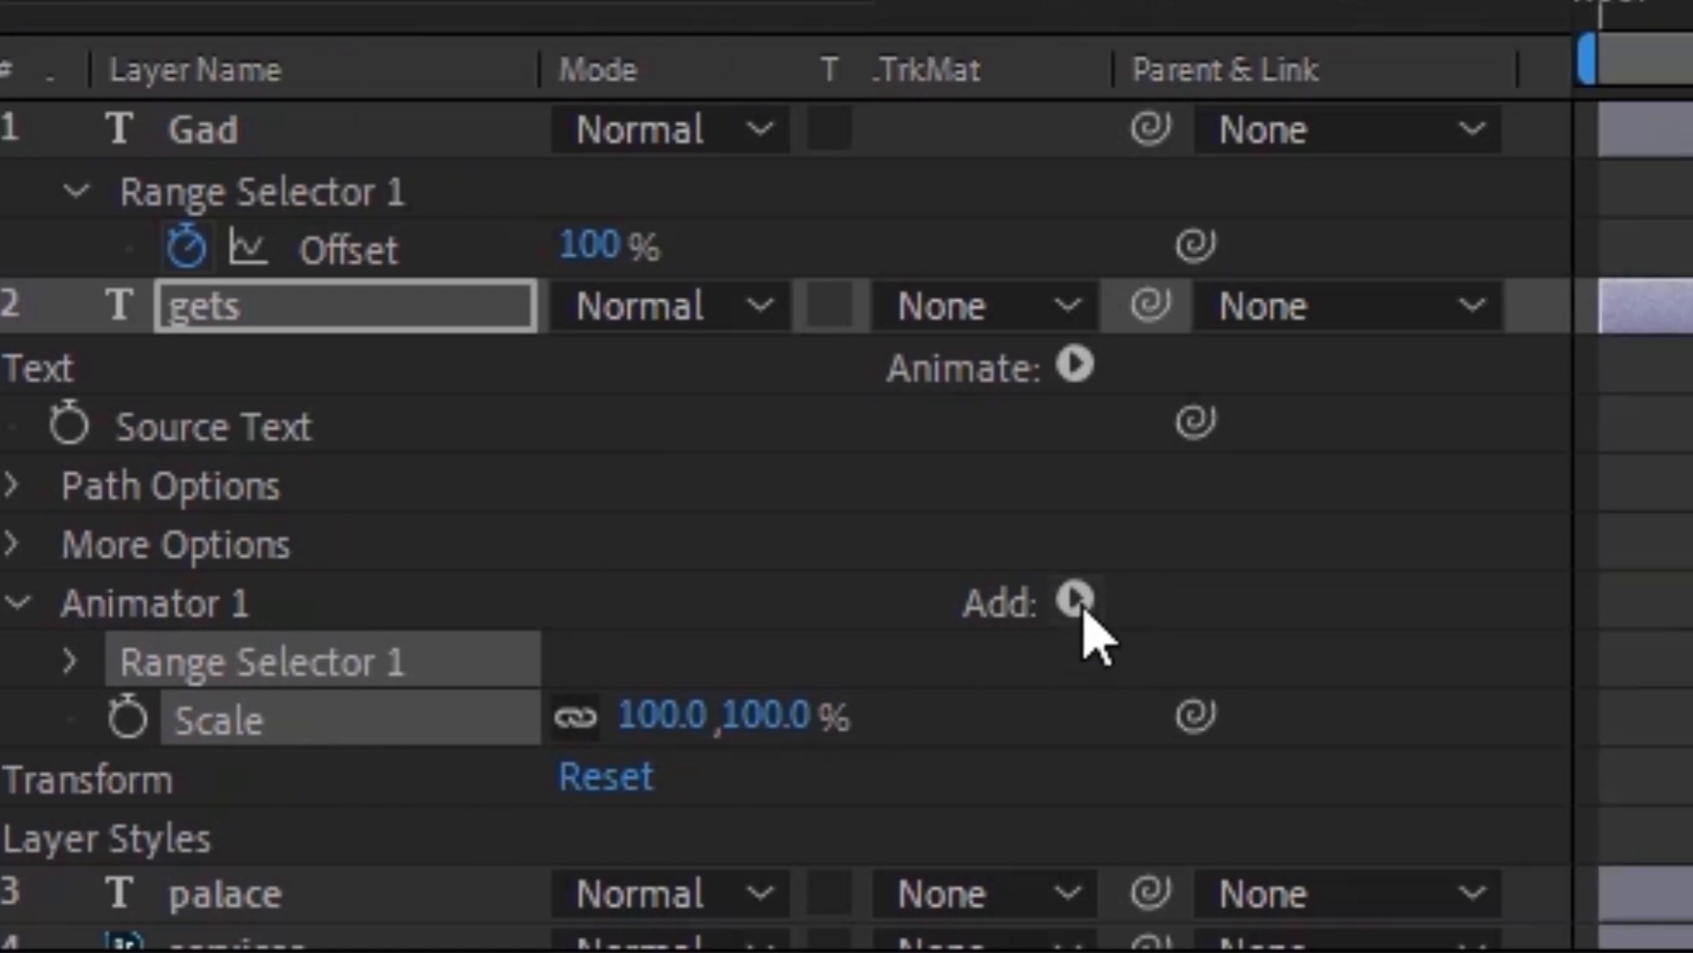
left_click(1441, 600)
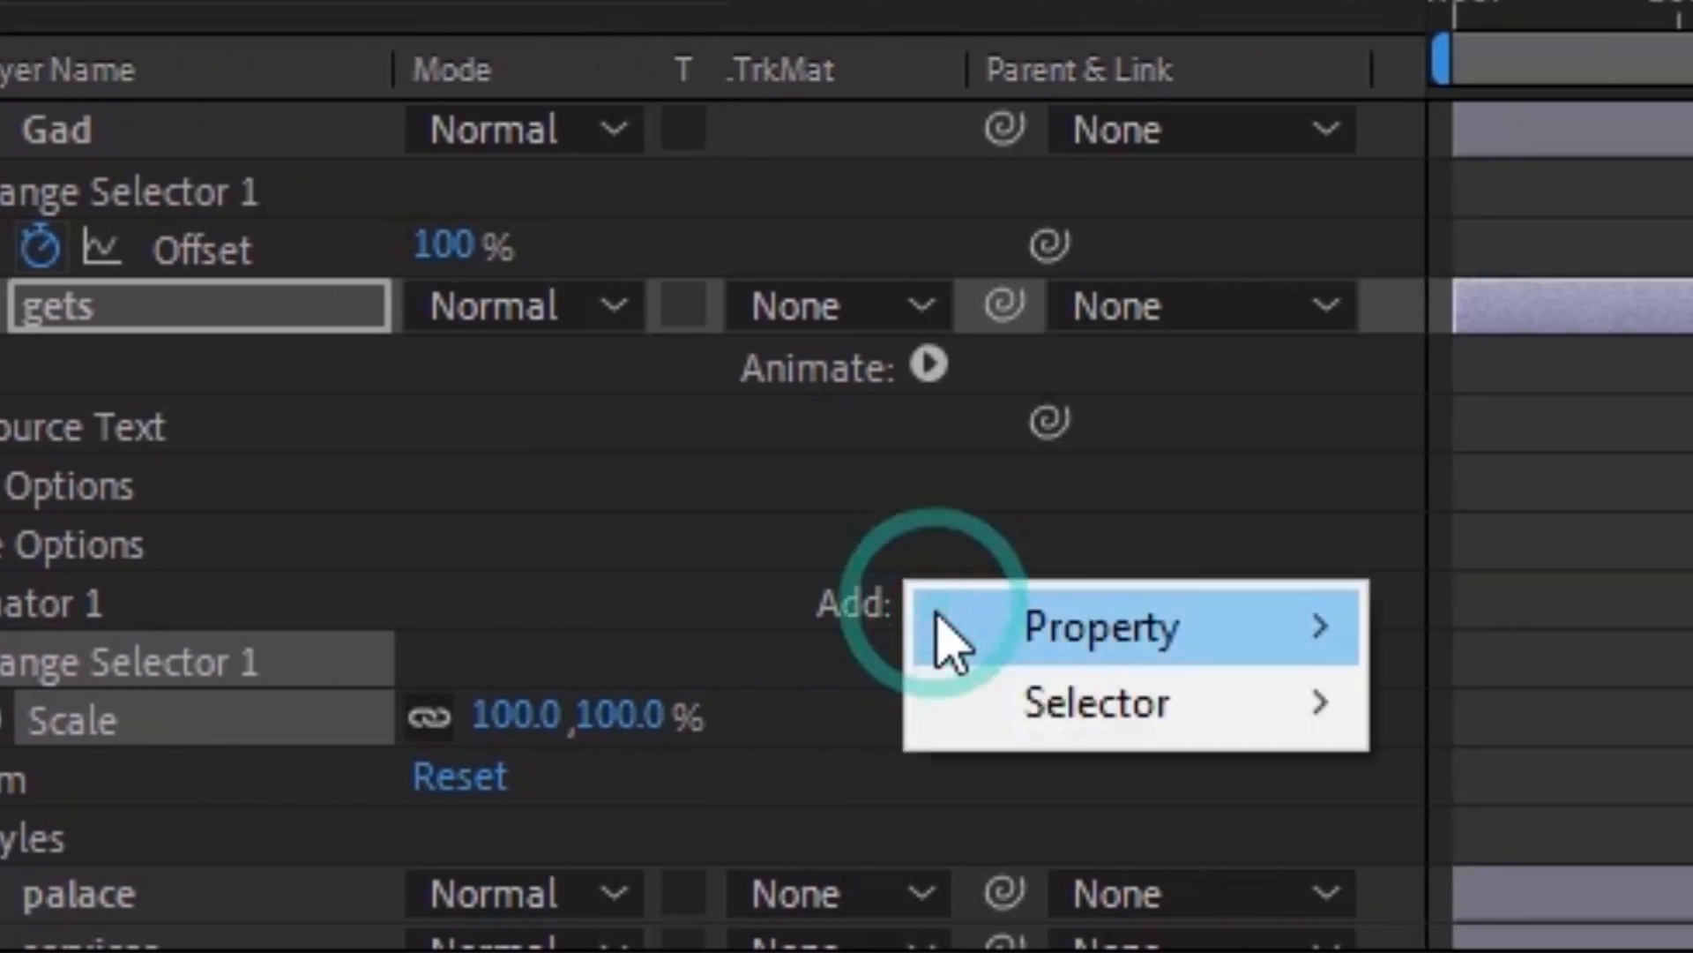
mouse_move(1676, 626)
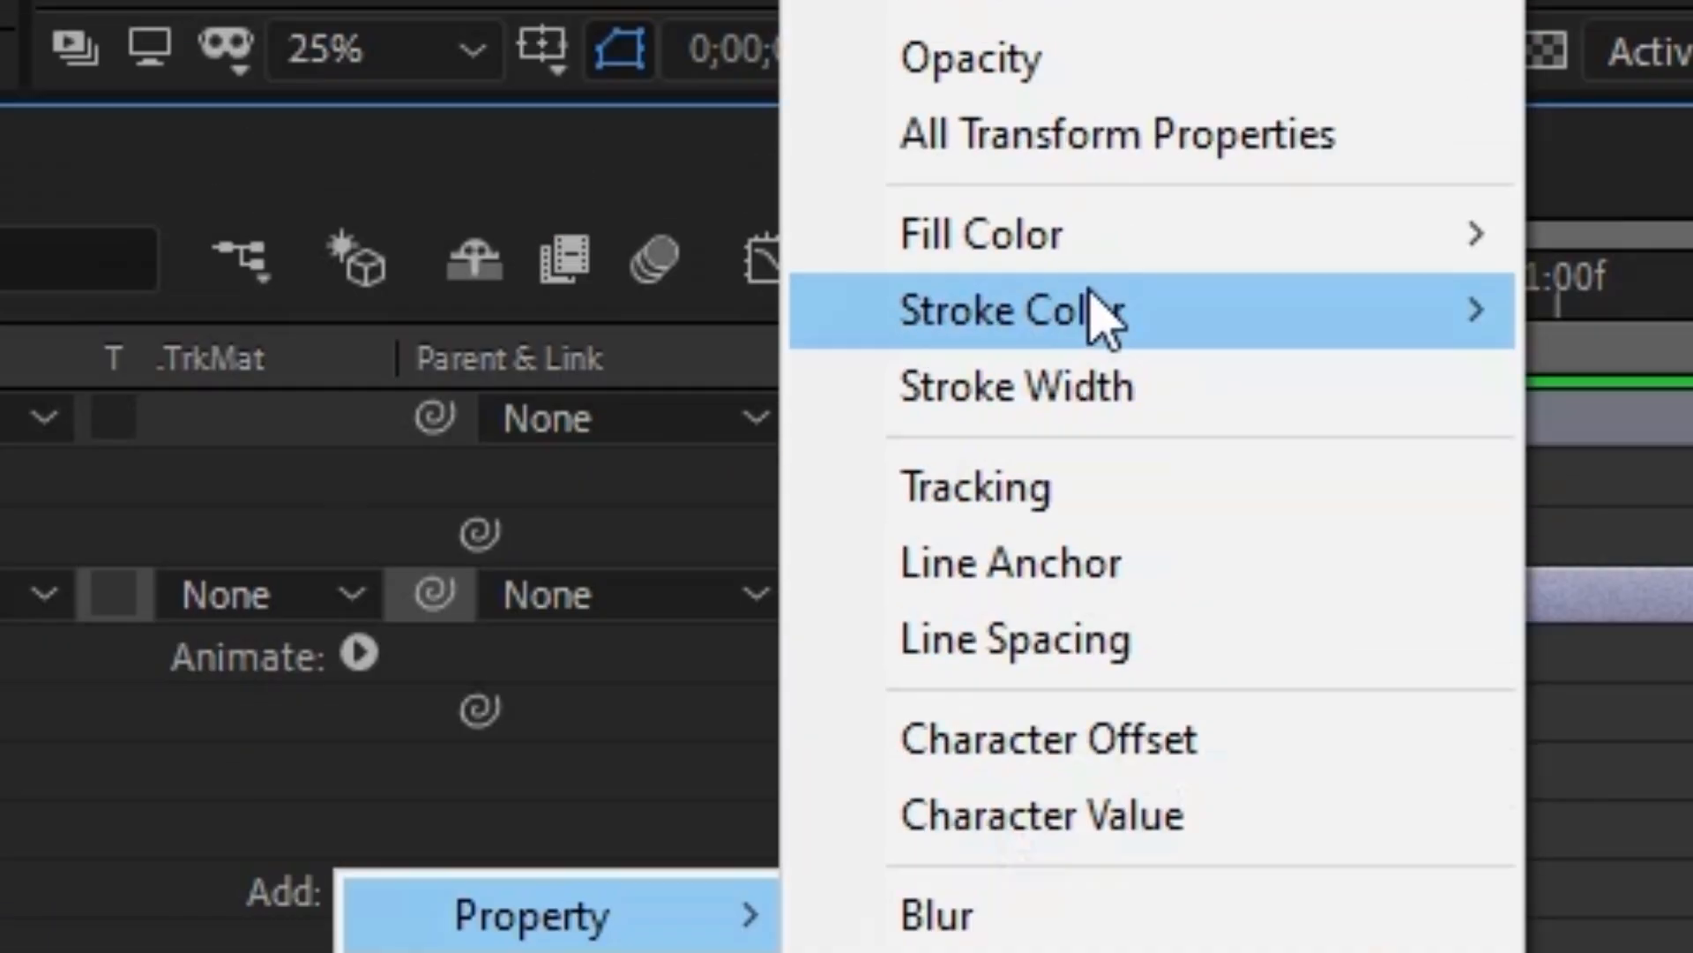
left_click(1014, 62)
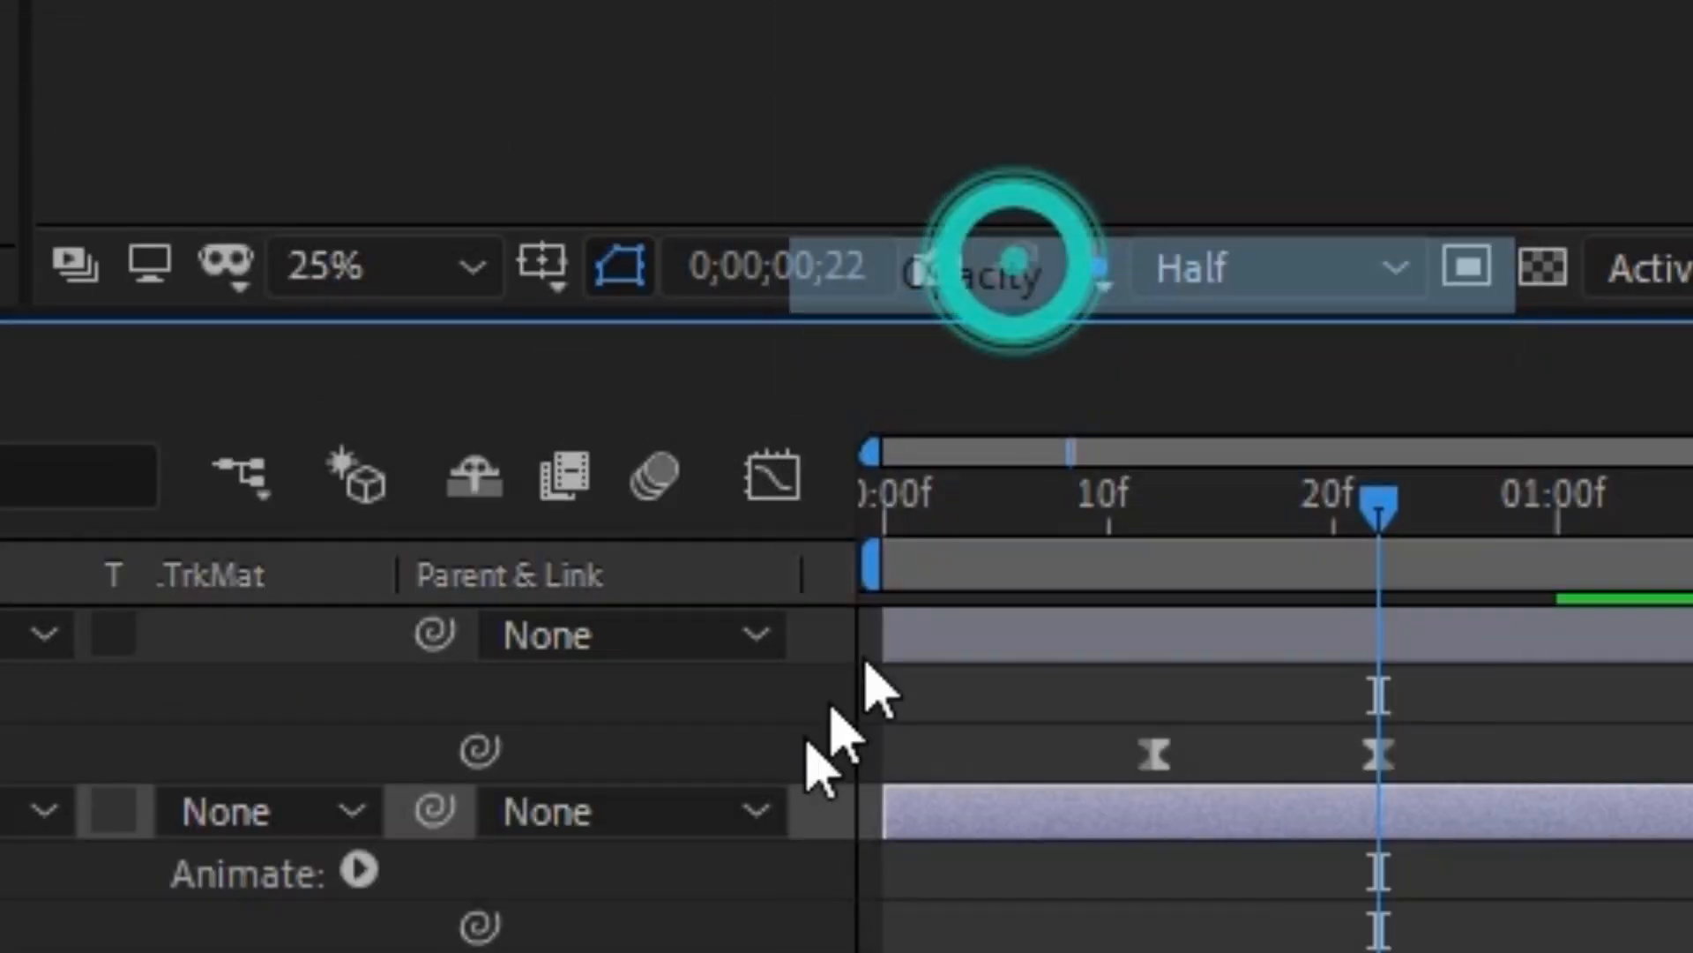
Set the gets text animator's Scale to 0% and its Opacity to 0%.
scroll(847, 423, "down", 4)
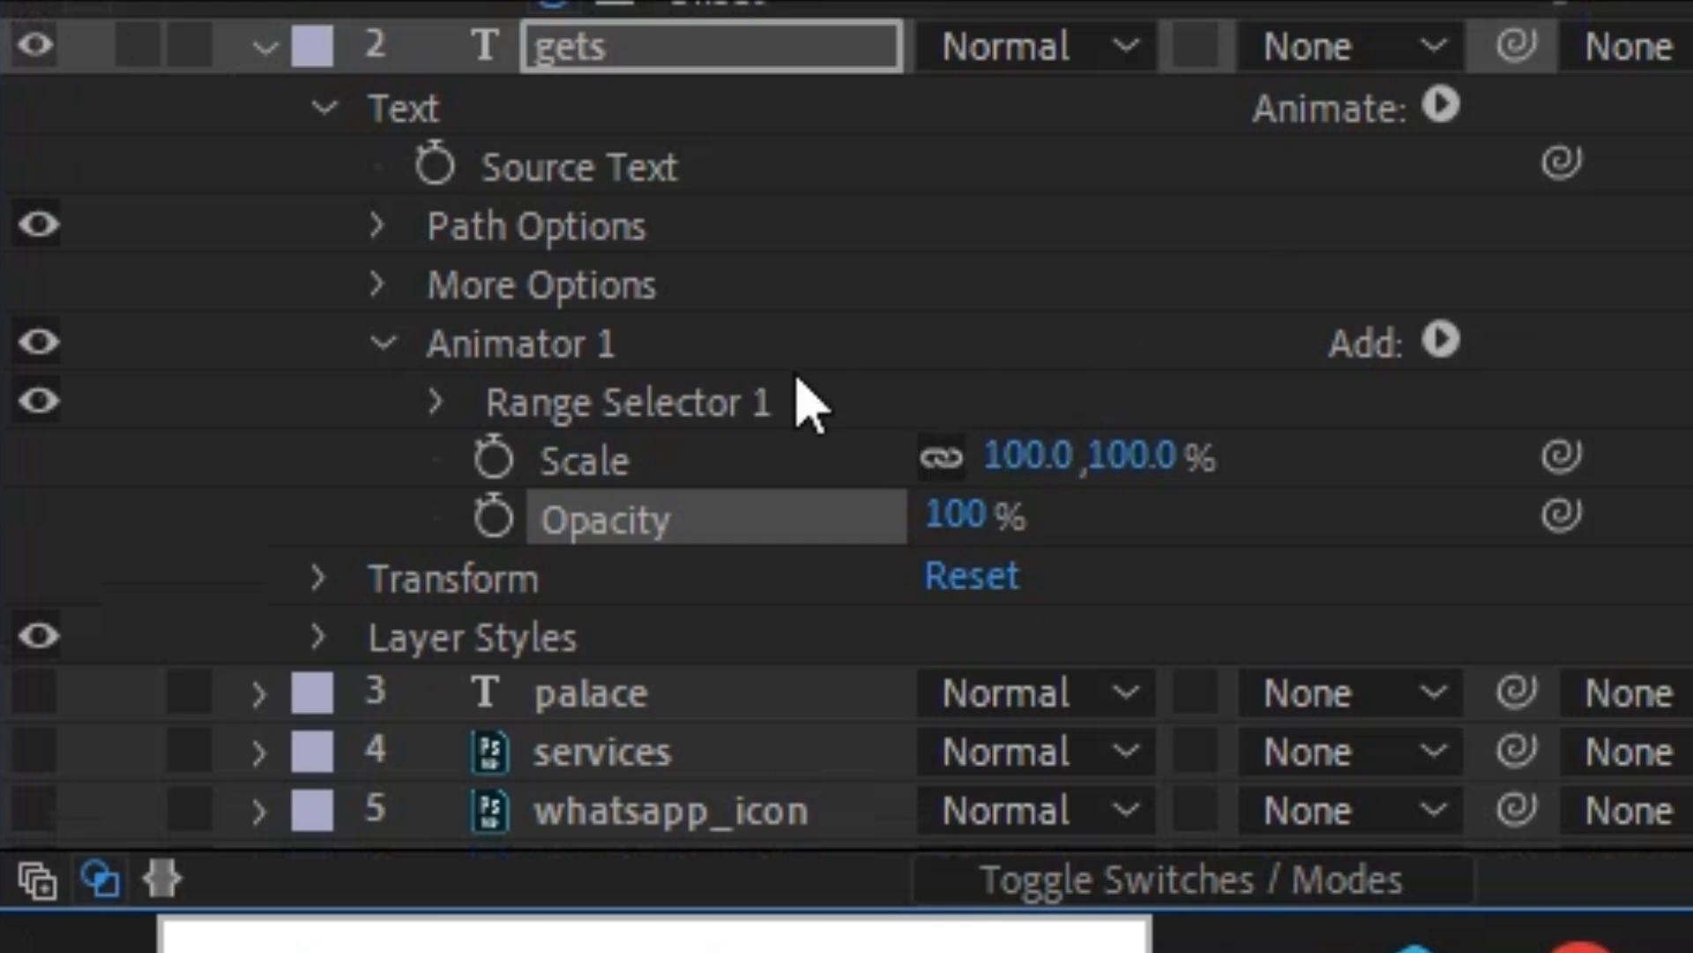
left_click(1134, 455)
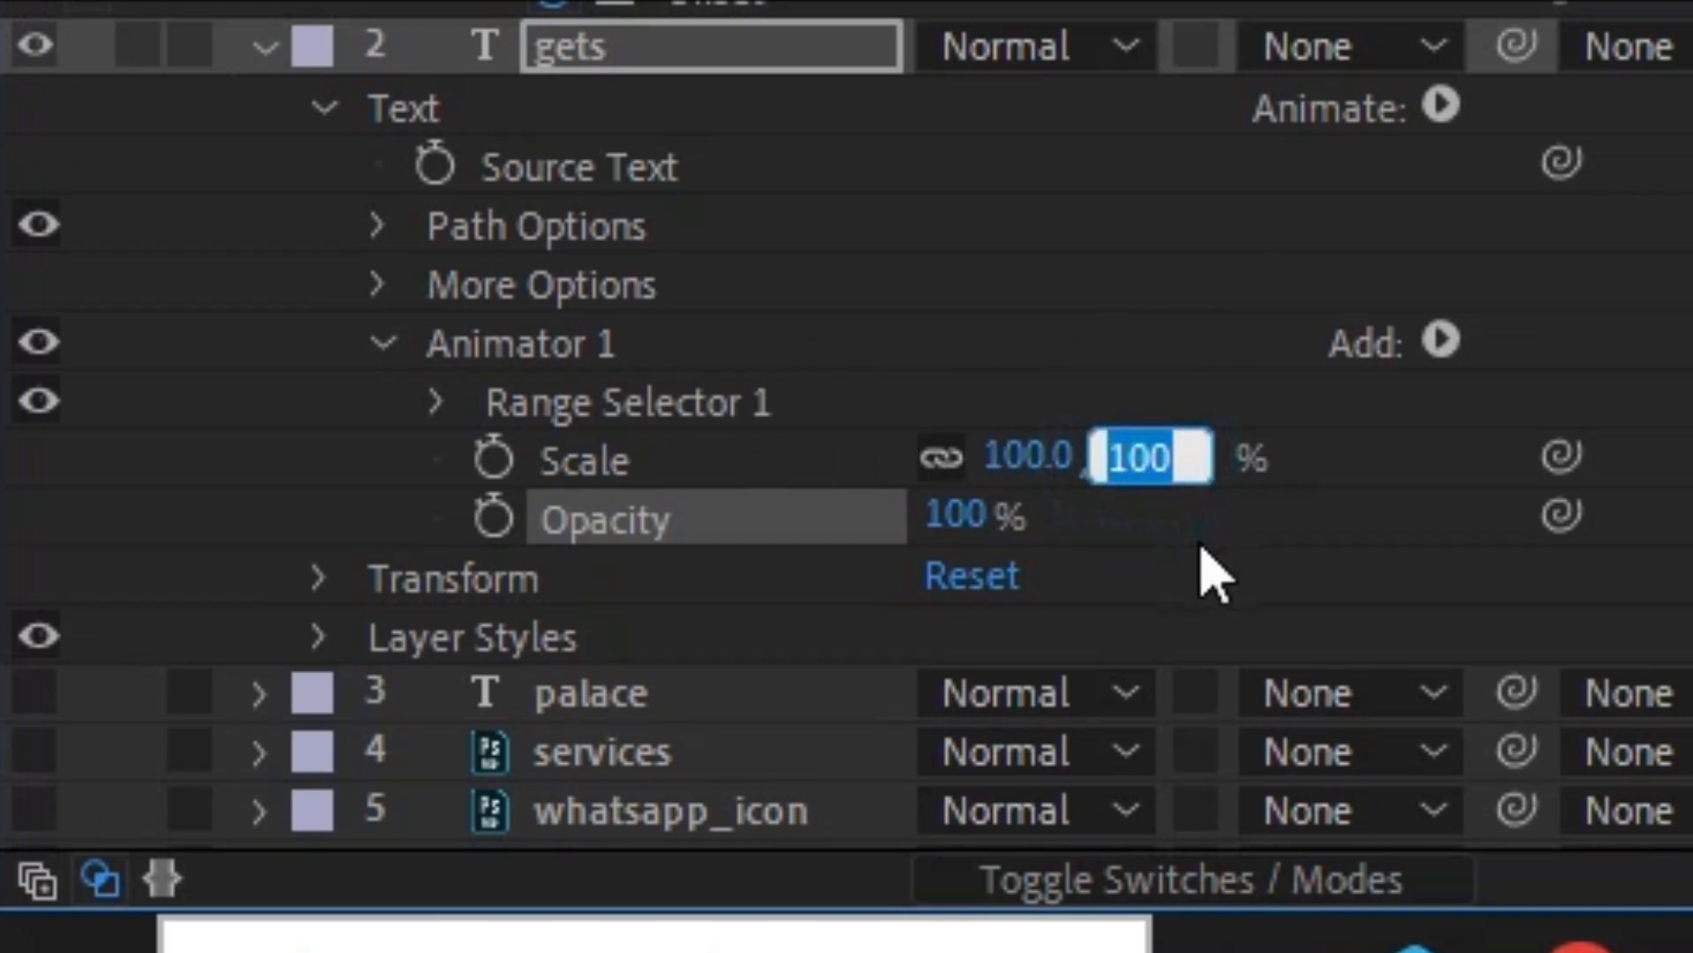
type("0")
left_click(954, 517)
type("0")
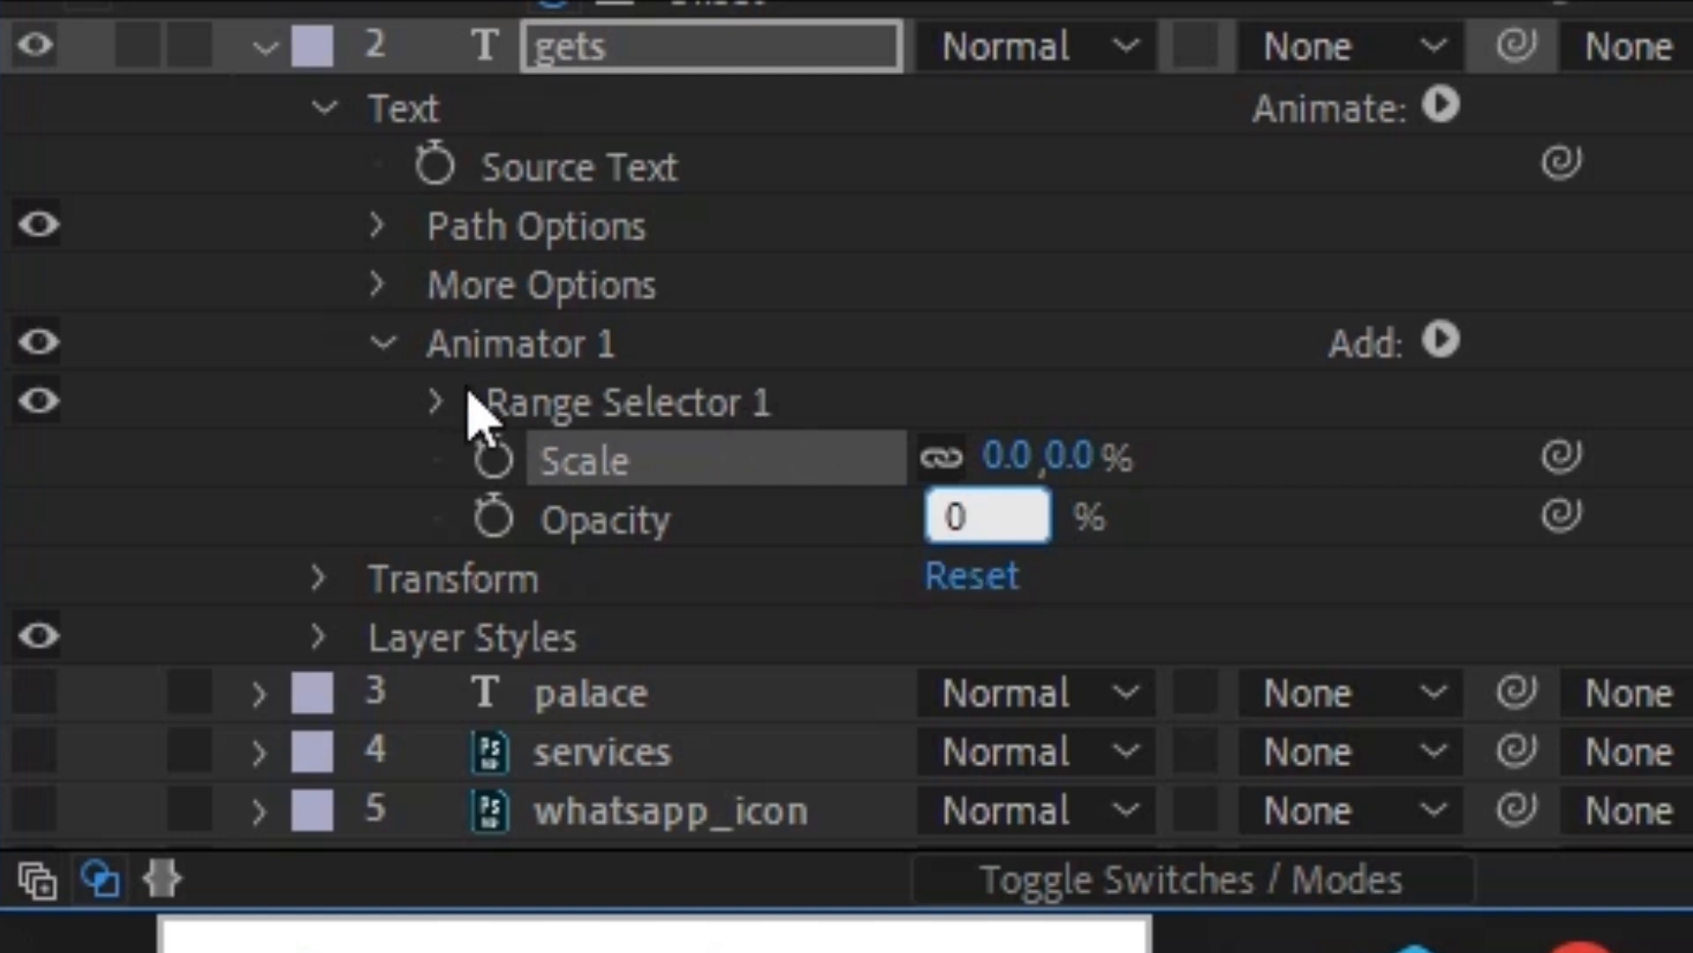
Keyframe the Offset of gets' Range Selector 1 at -100% on 0;00;00;22 and at 99% a few frames further on.
left_click(437, 402)
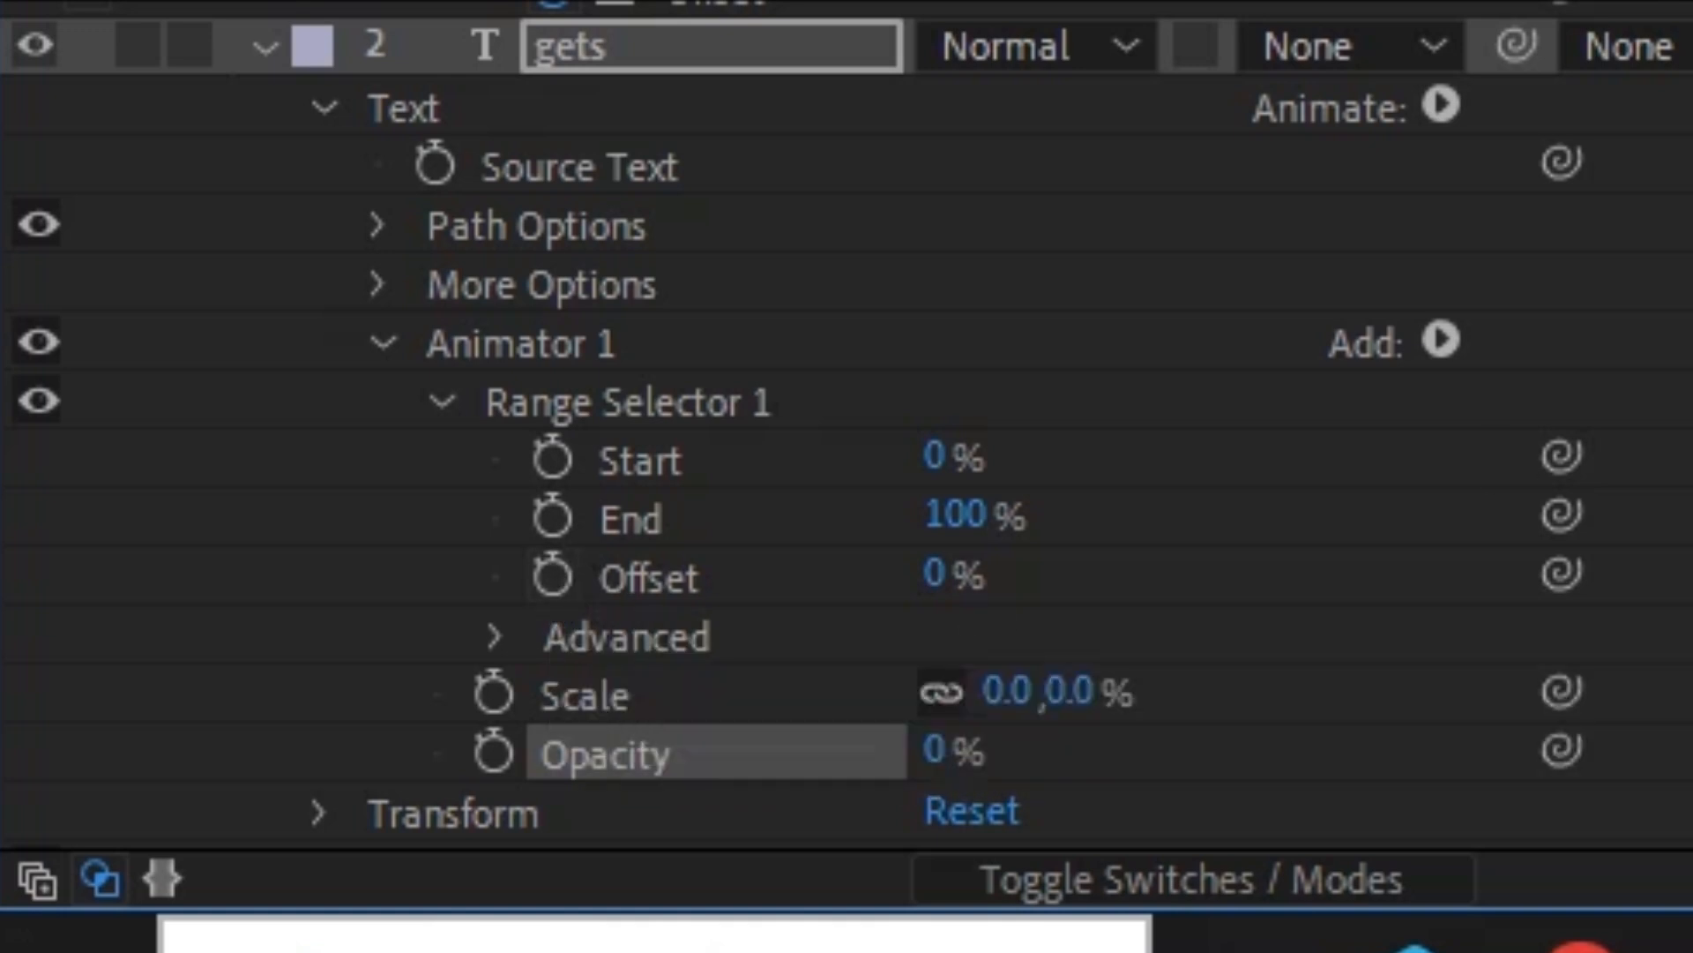
left_click(553, 575)
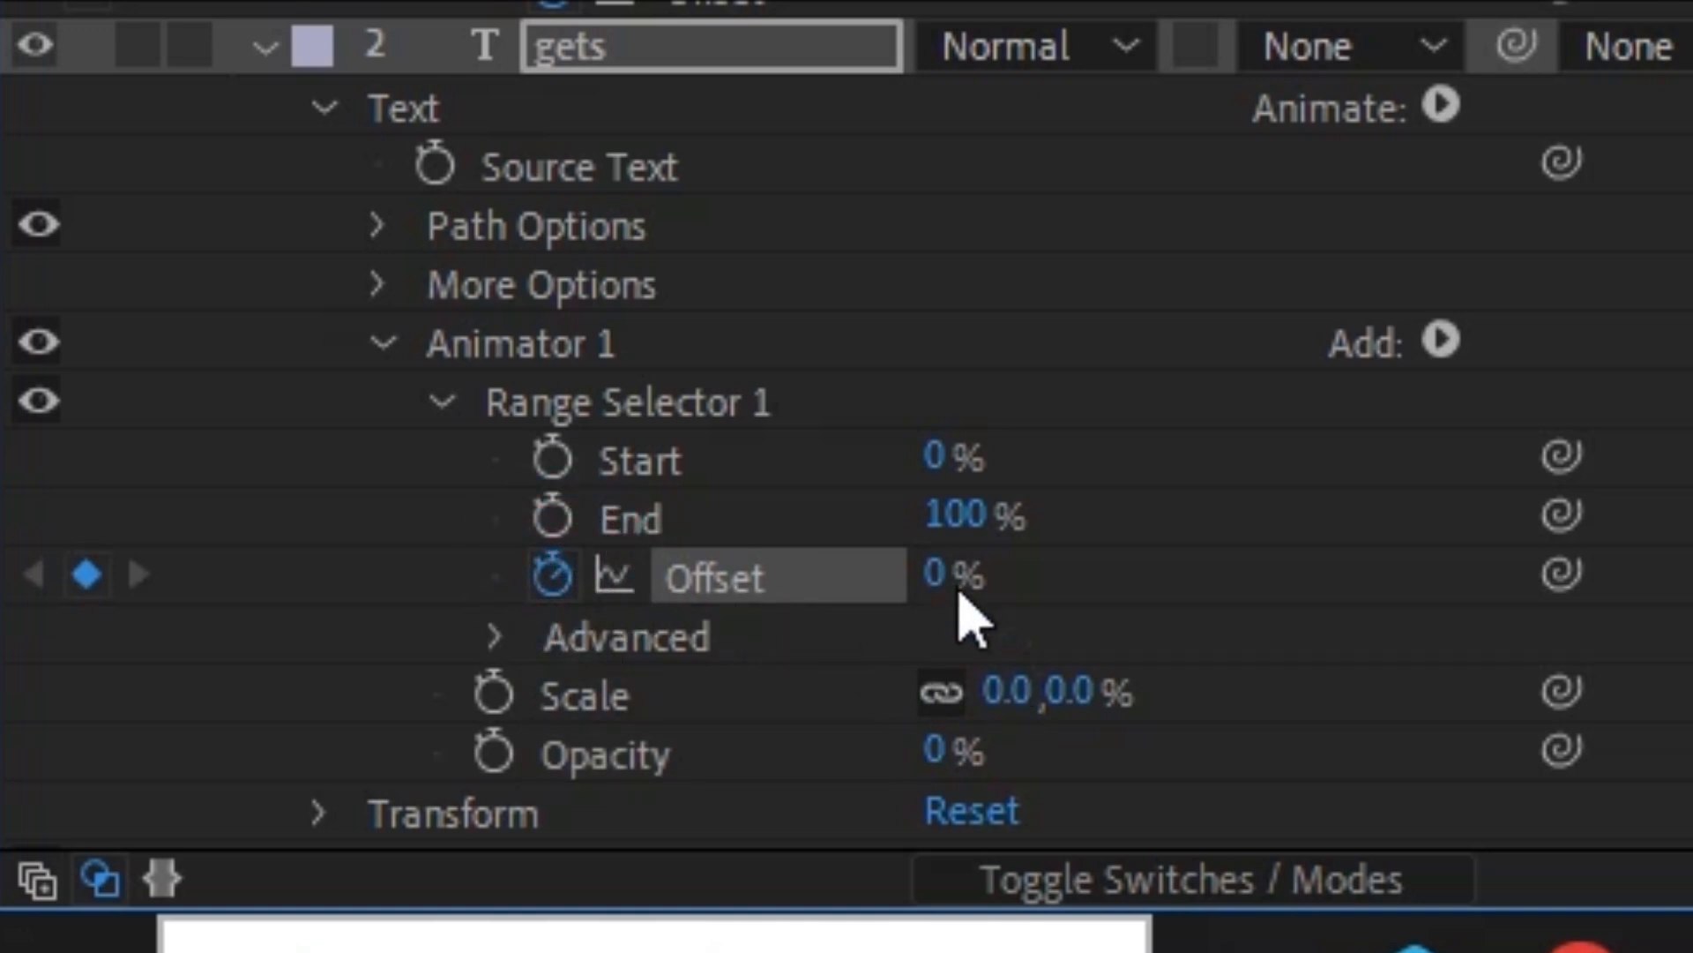
left_click(935, 568)
left_click_drag(911, 566, 340, 612)
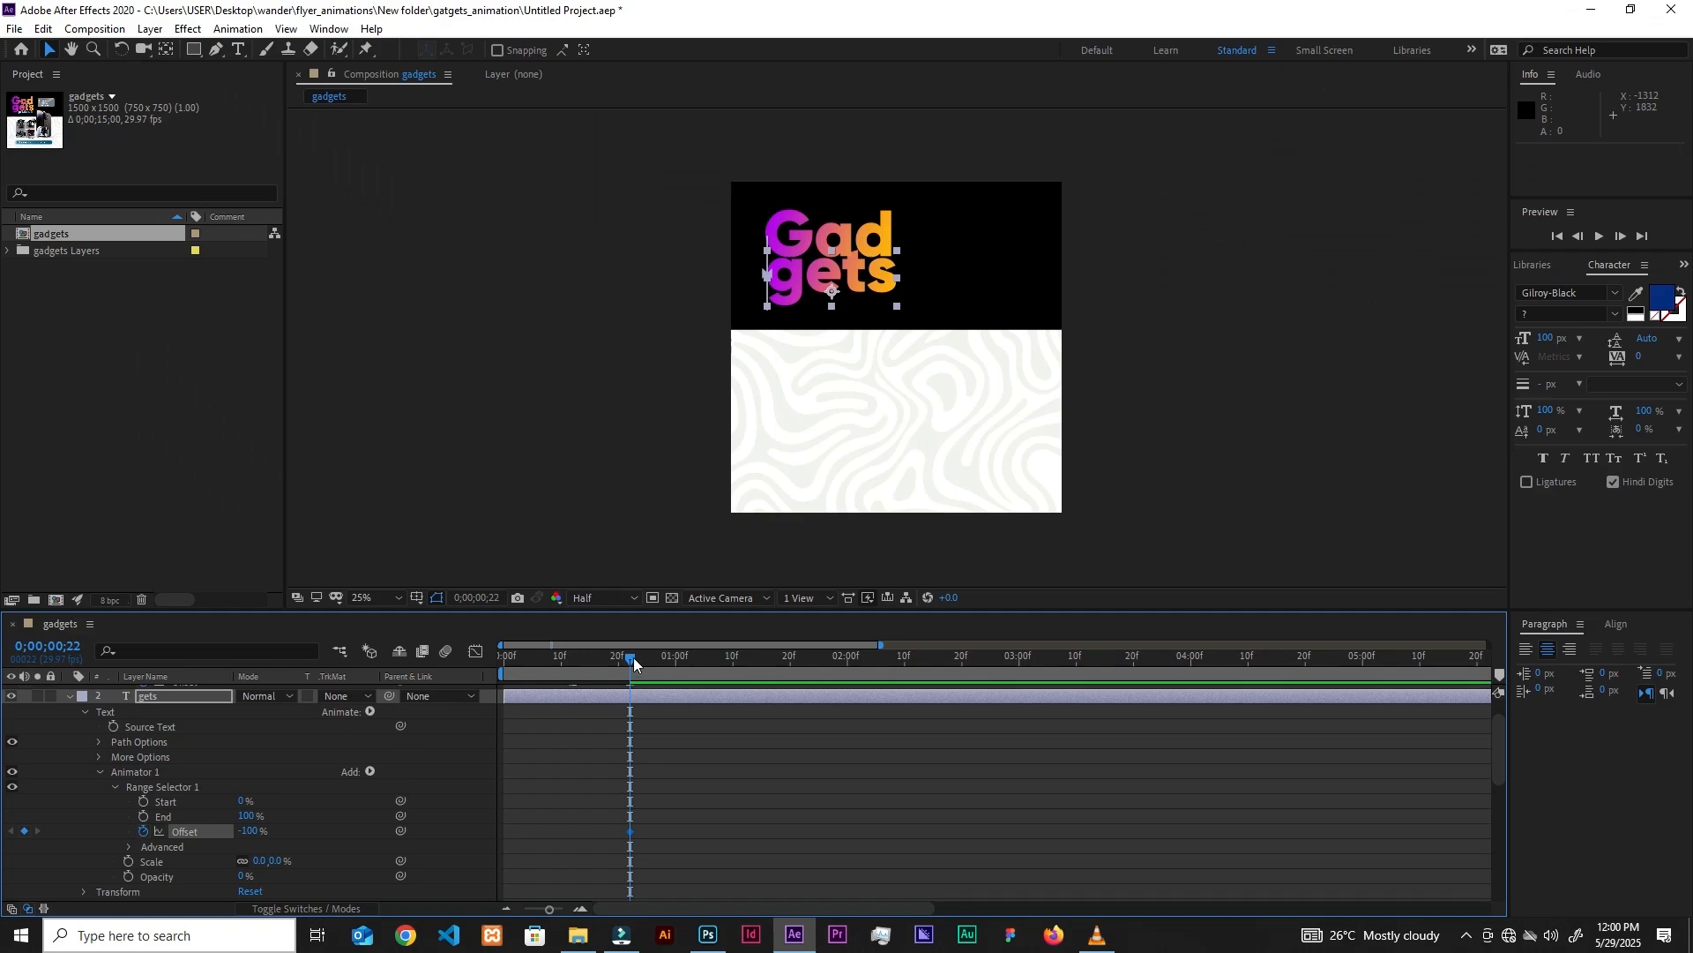
left_click_drag(633, 663, 664, 658)
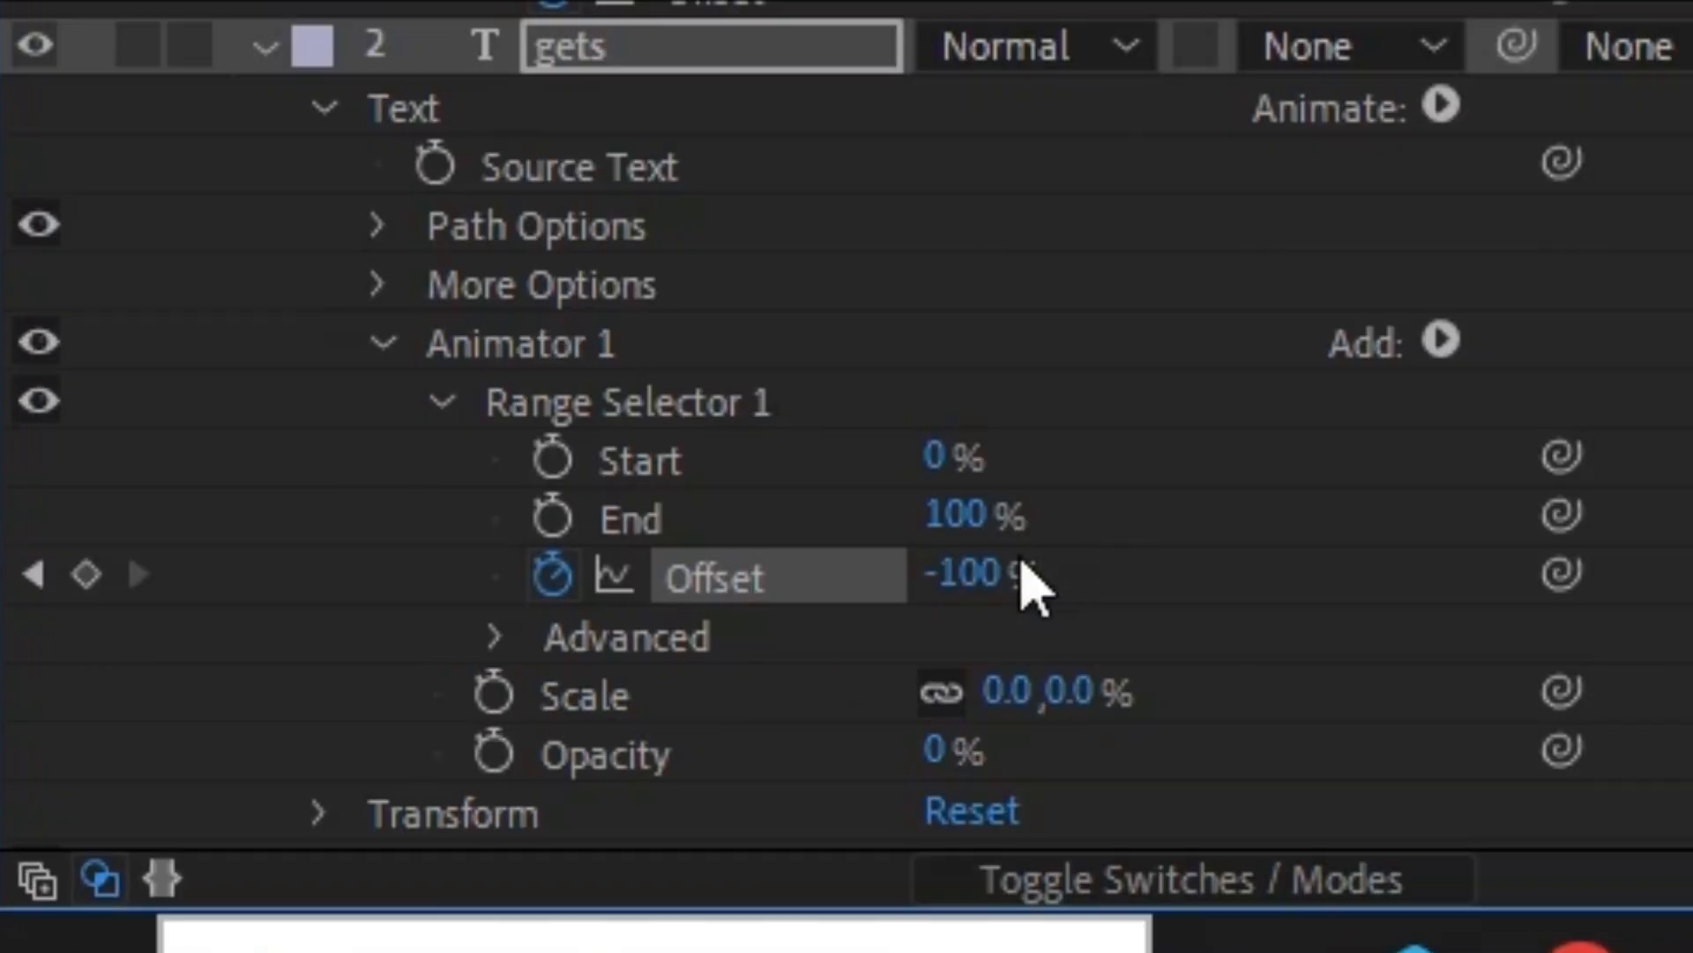
left_click_drag(957, 578, 1685, 538)
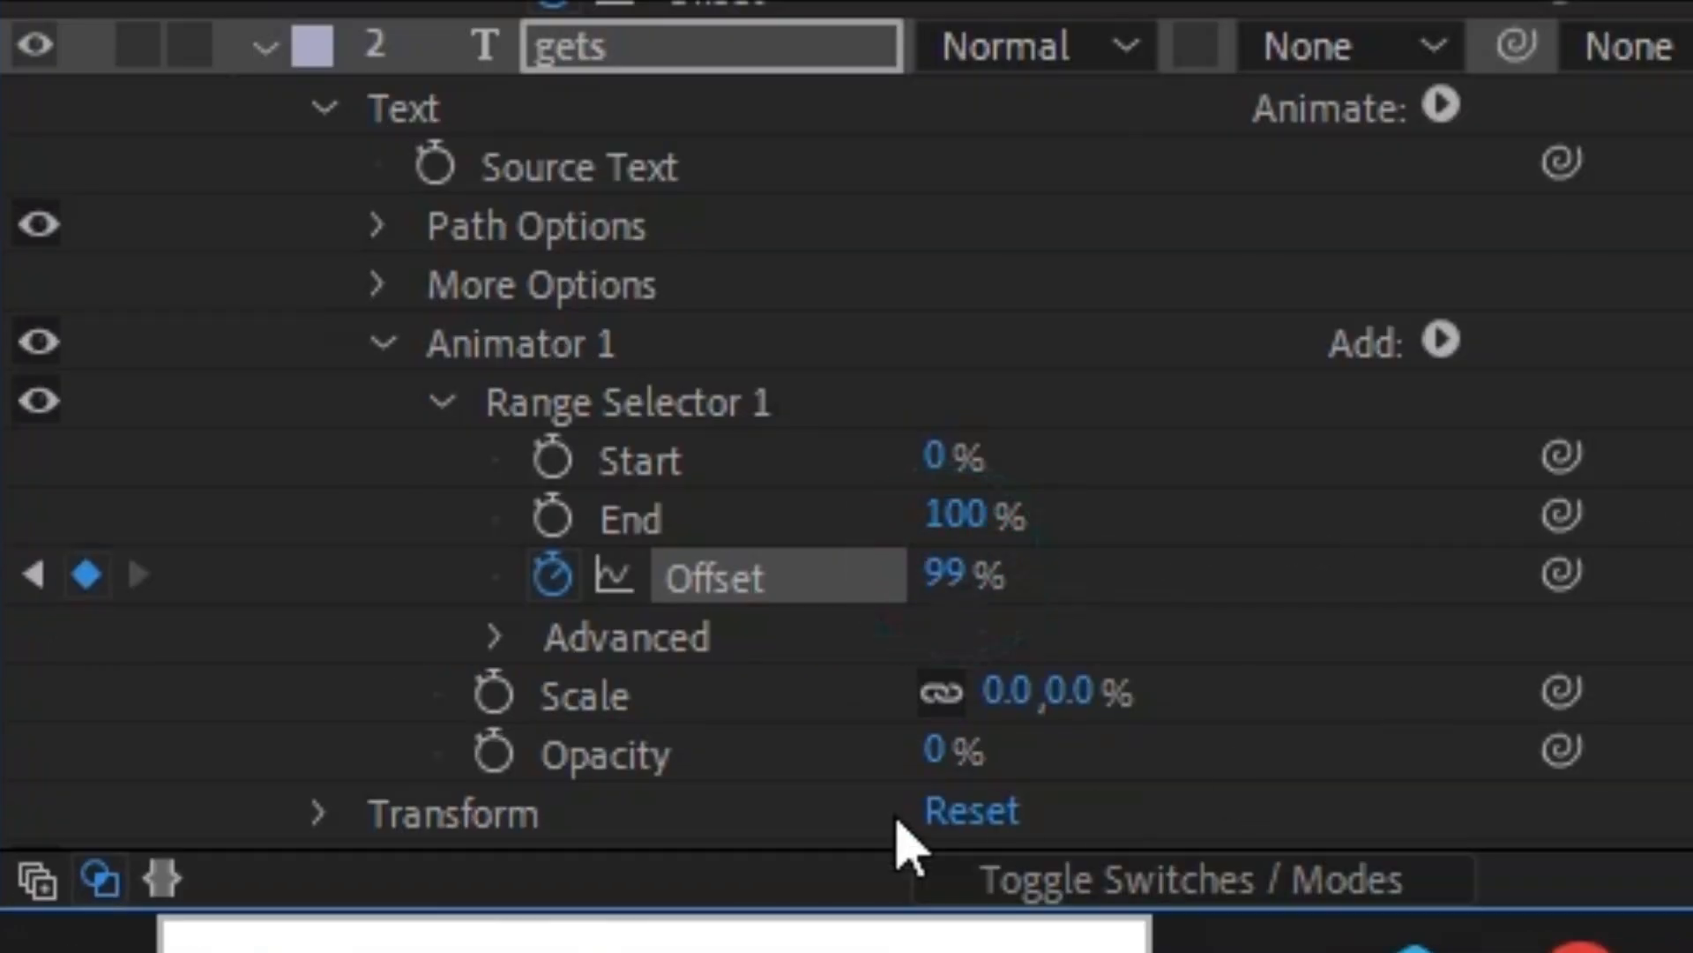
Set the gets Range Selector's Shape to Ramp Up, Ease Low to 100% and Ease High to 25%.
left_click(496, 637)
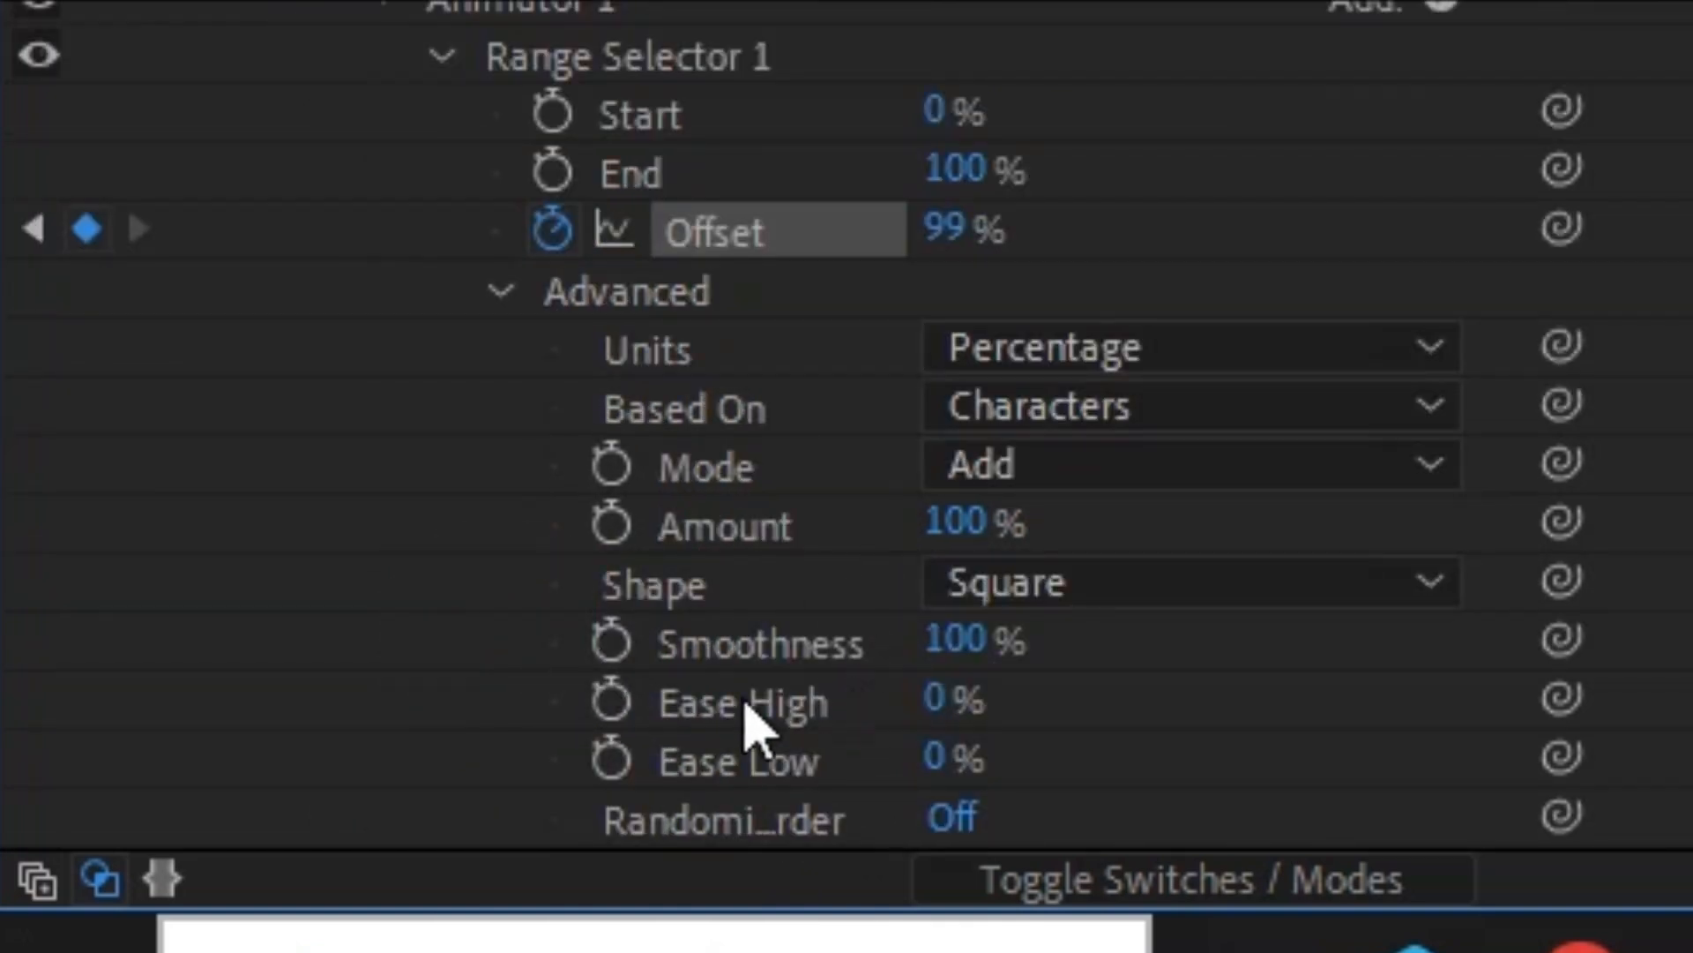
left_click(1136, 579)
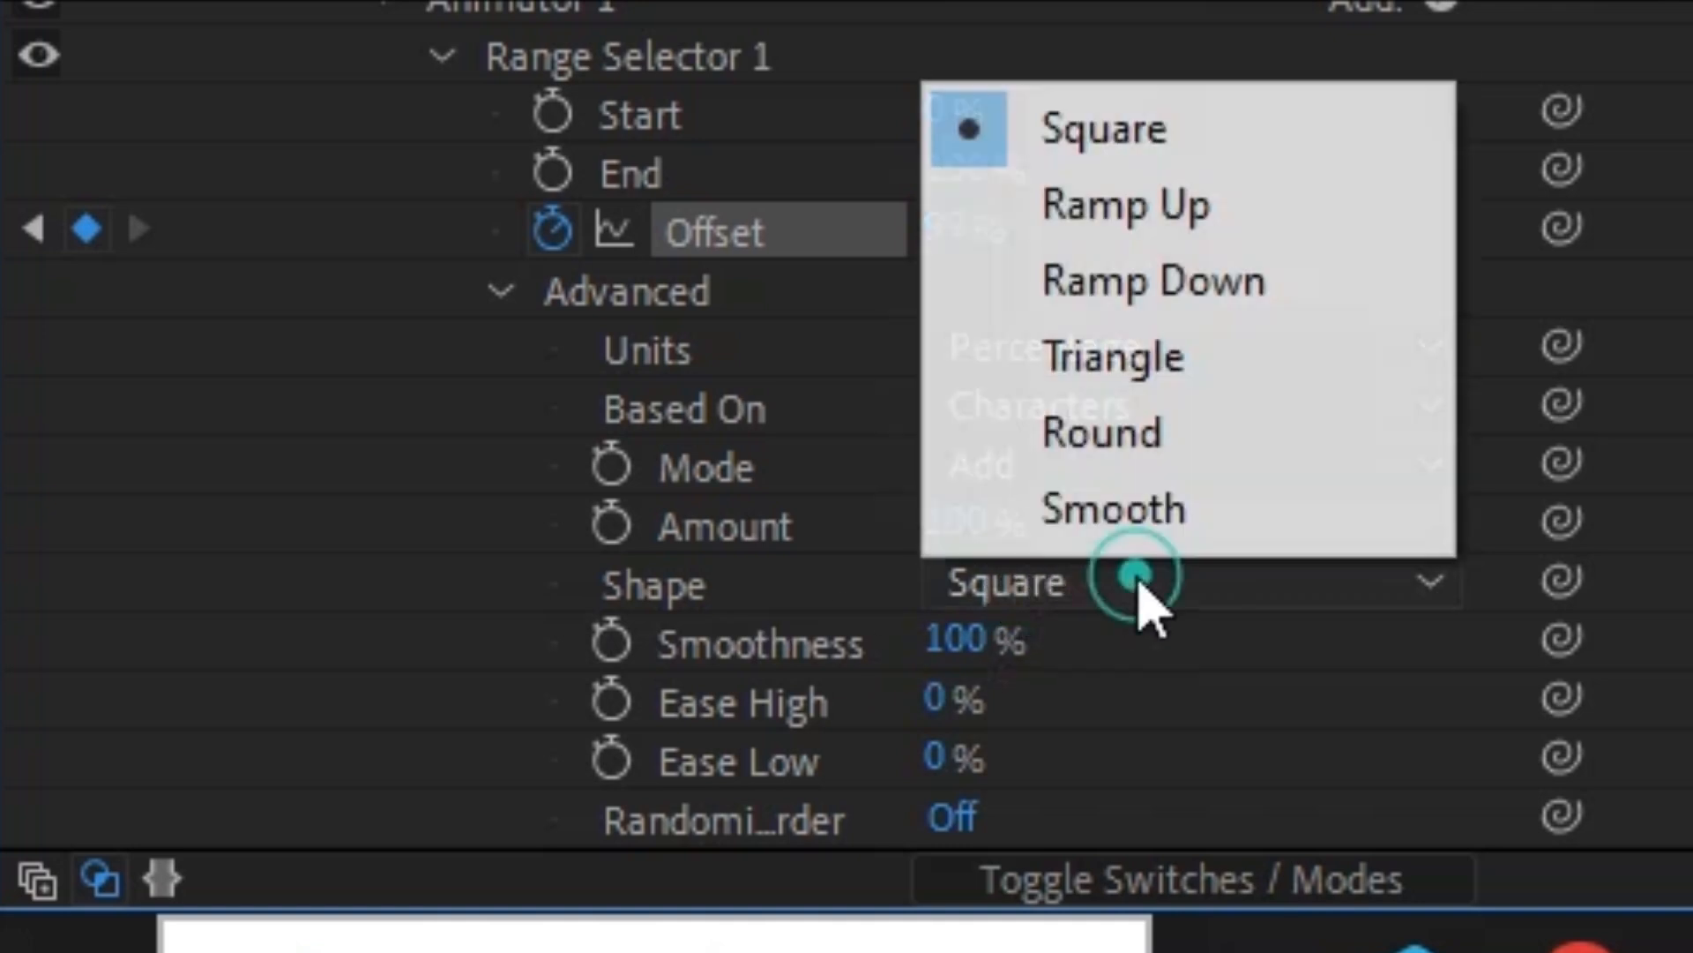
left_click(1153, 216)
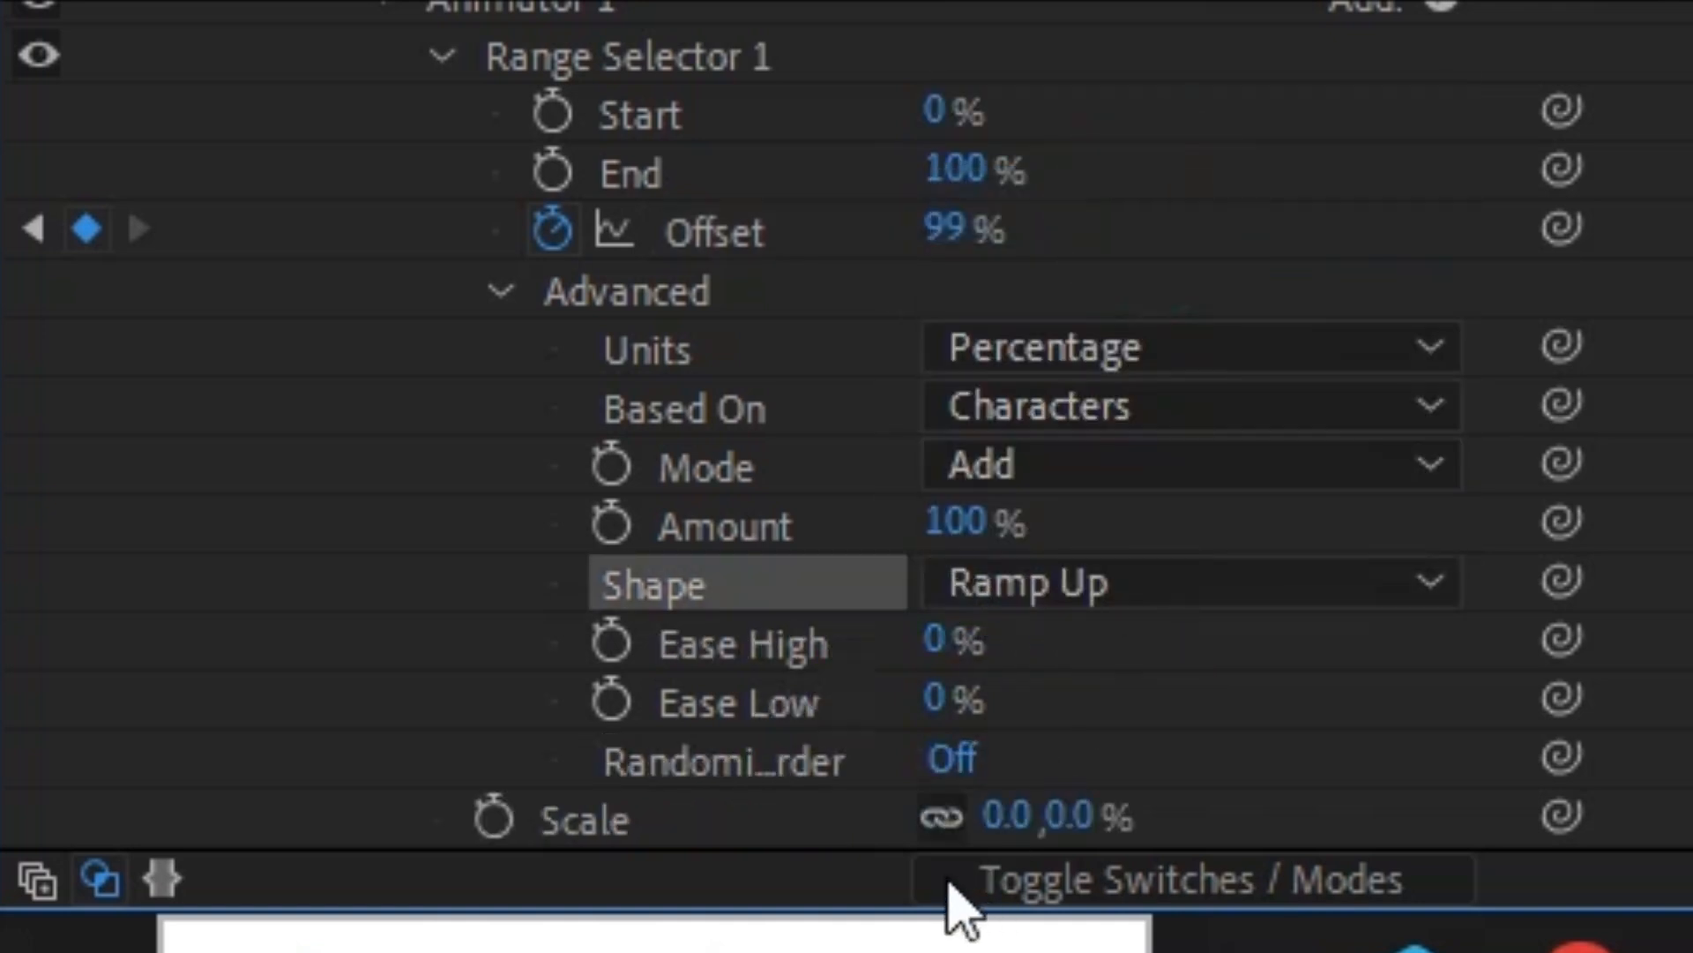
left_click_drag(928, 693, 1579, 695)
left_click(935, 644)
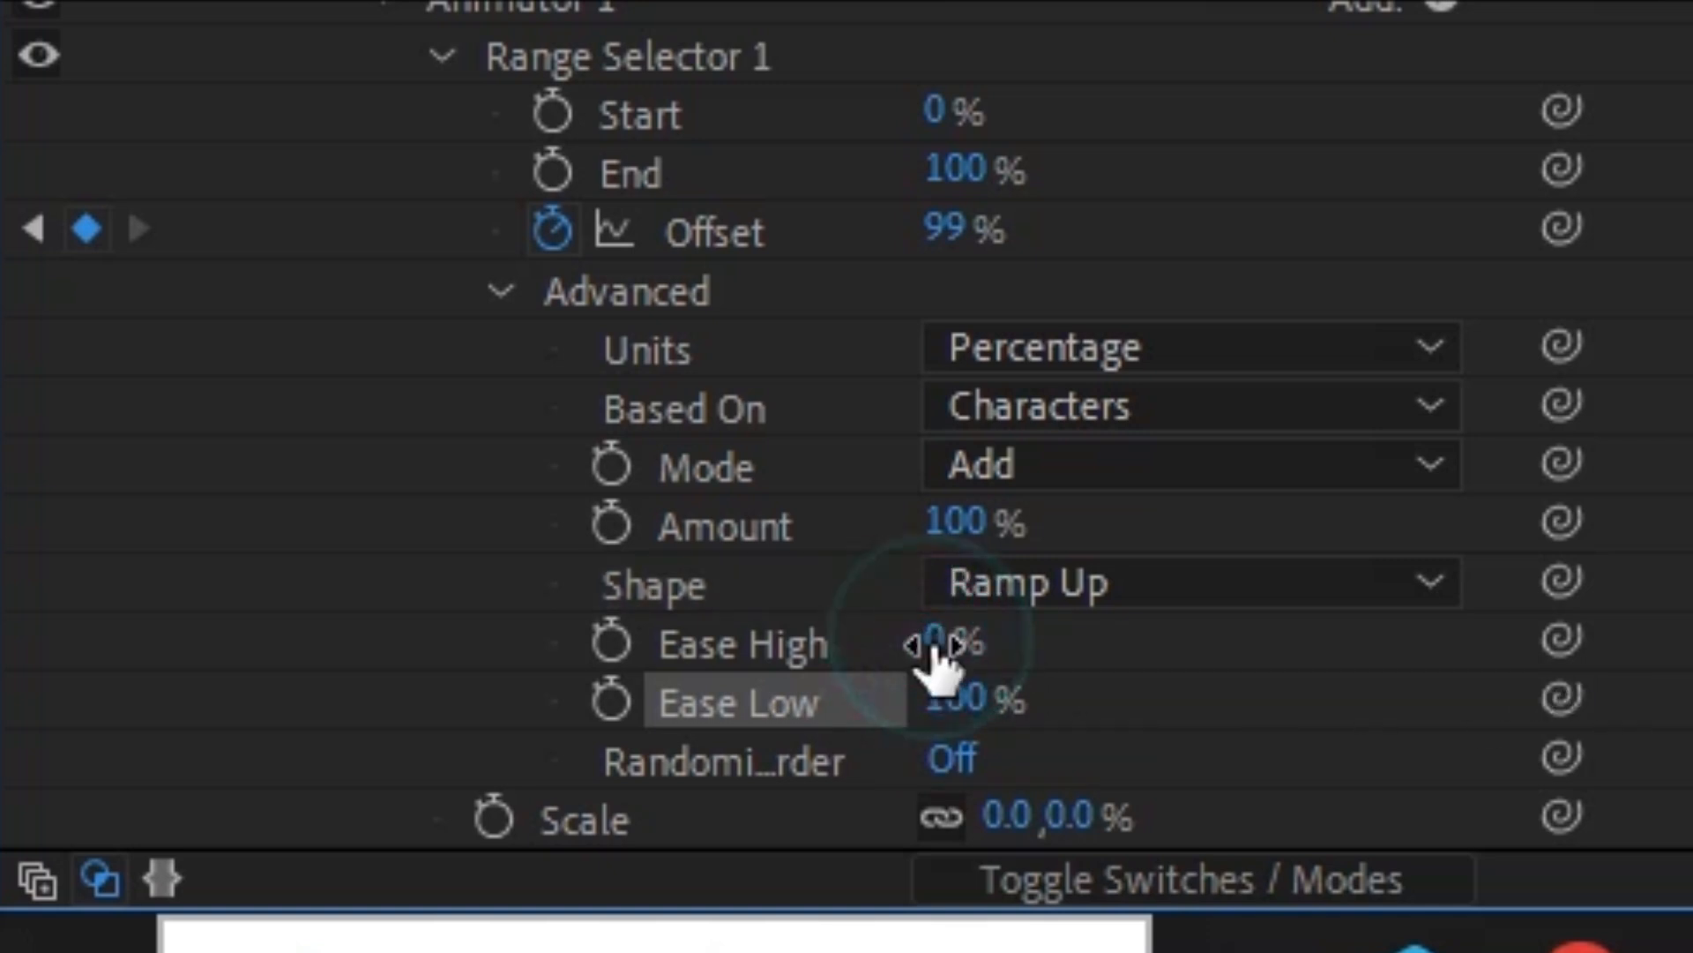
type("25")
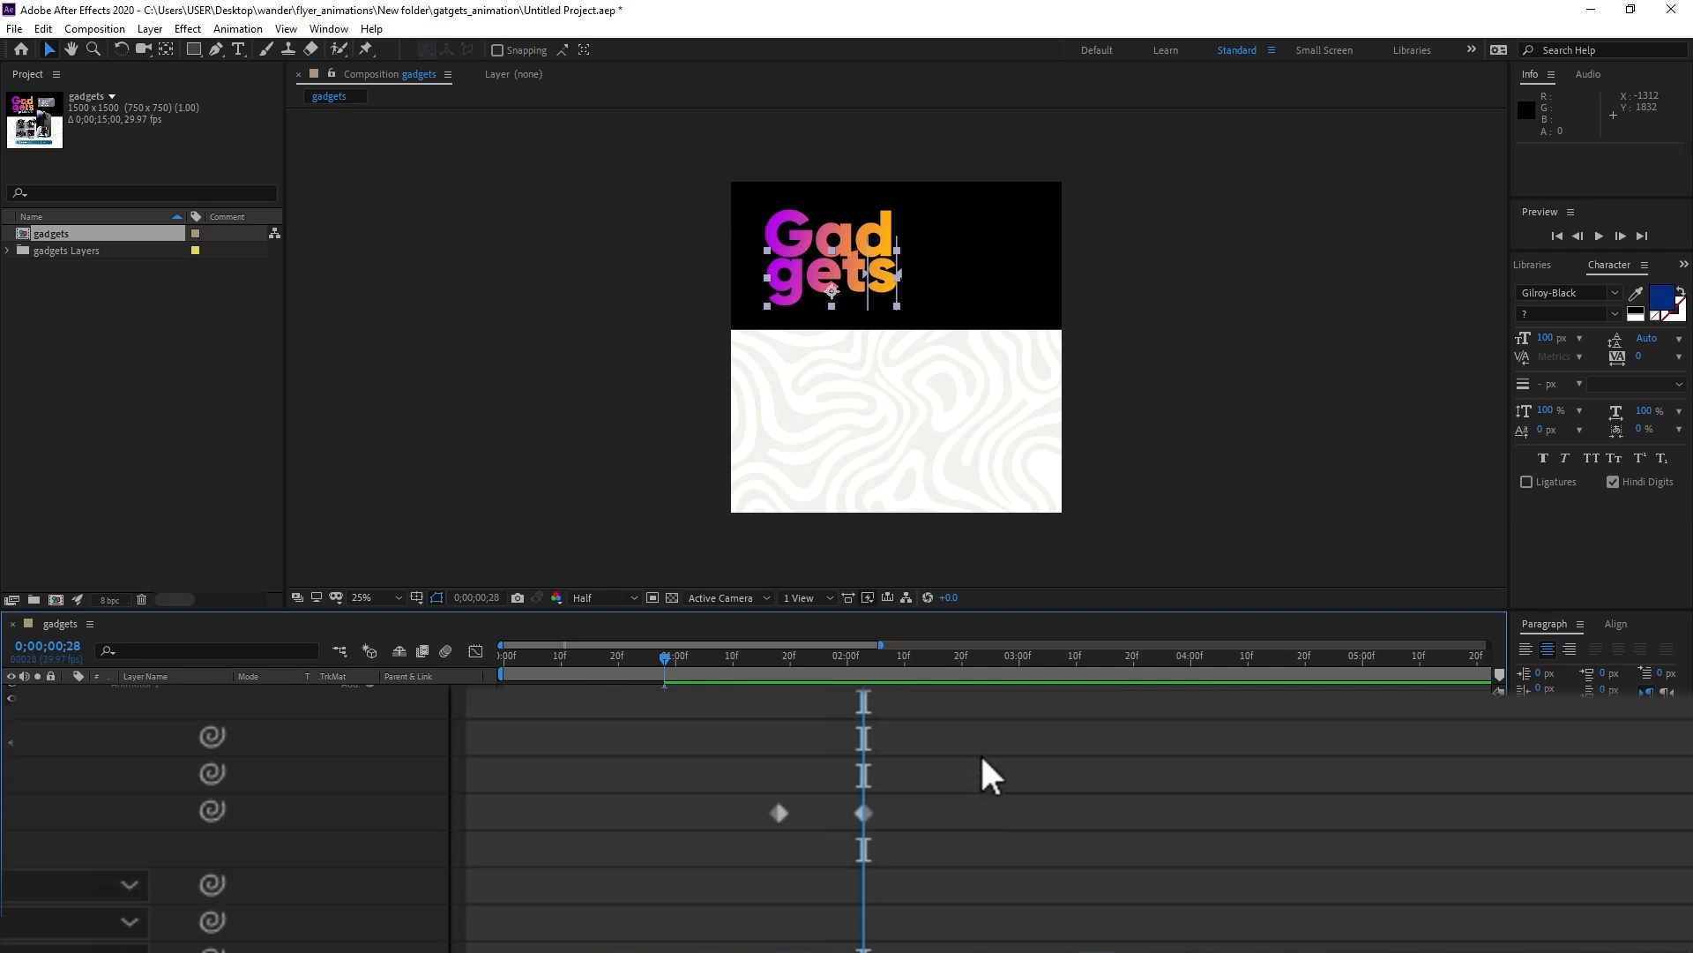
Apply Easy Ease to both Offset keyframes of gets and reduce the layer's listing to its keyframed properties.
left_click_drag(998, 751, 679, 876)
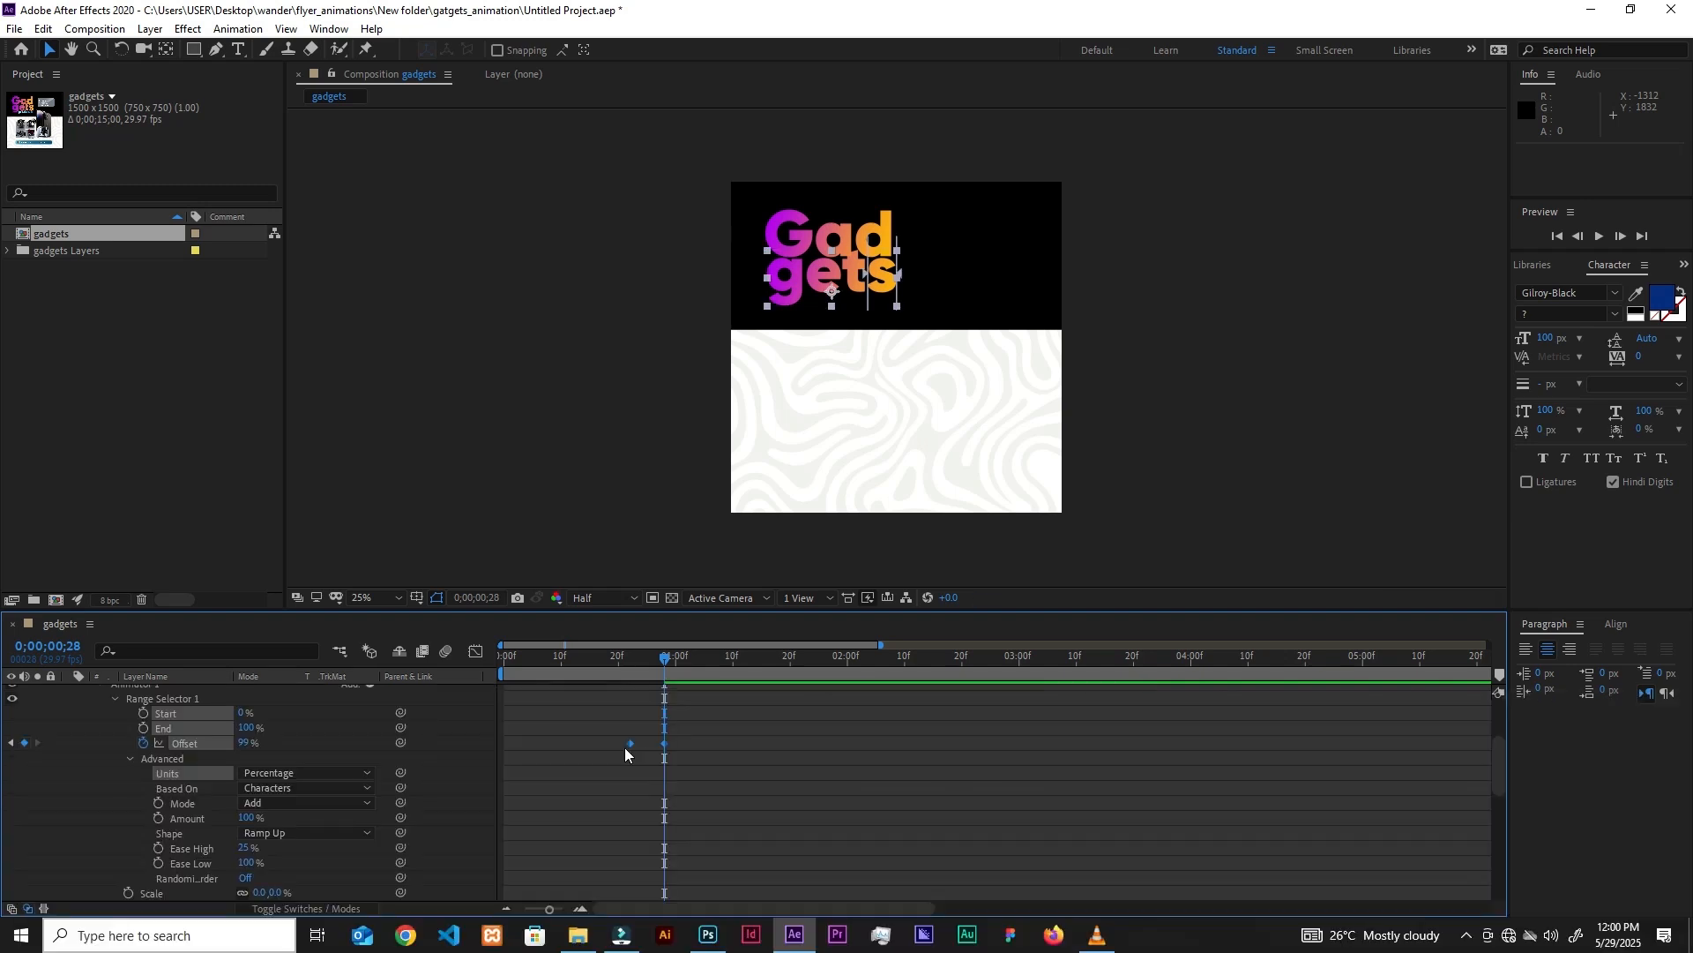
right_click(632, 746)
mouse_move(712, 739)
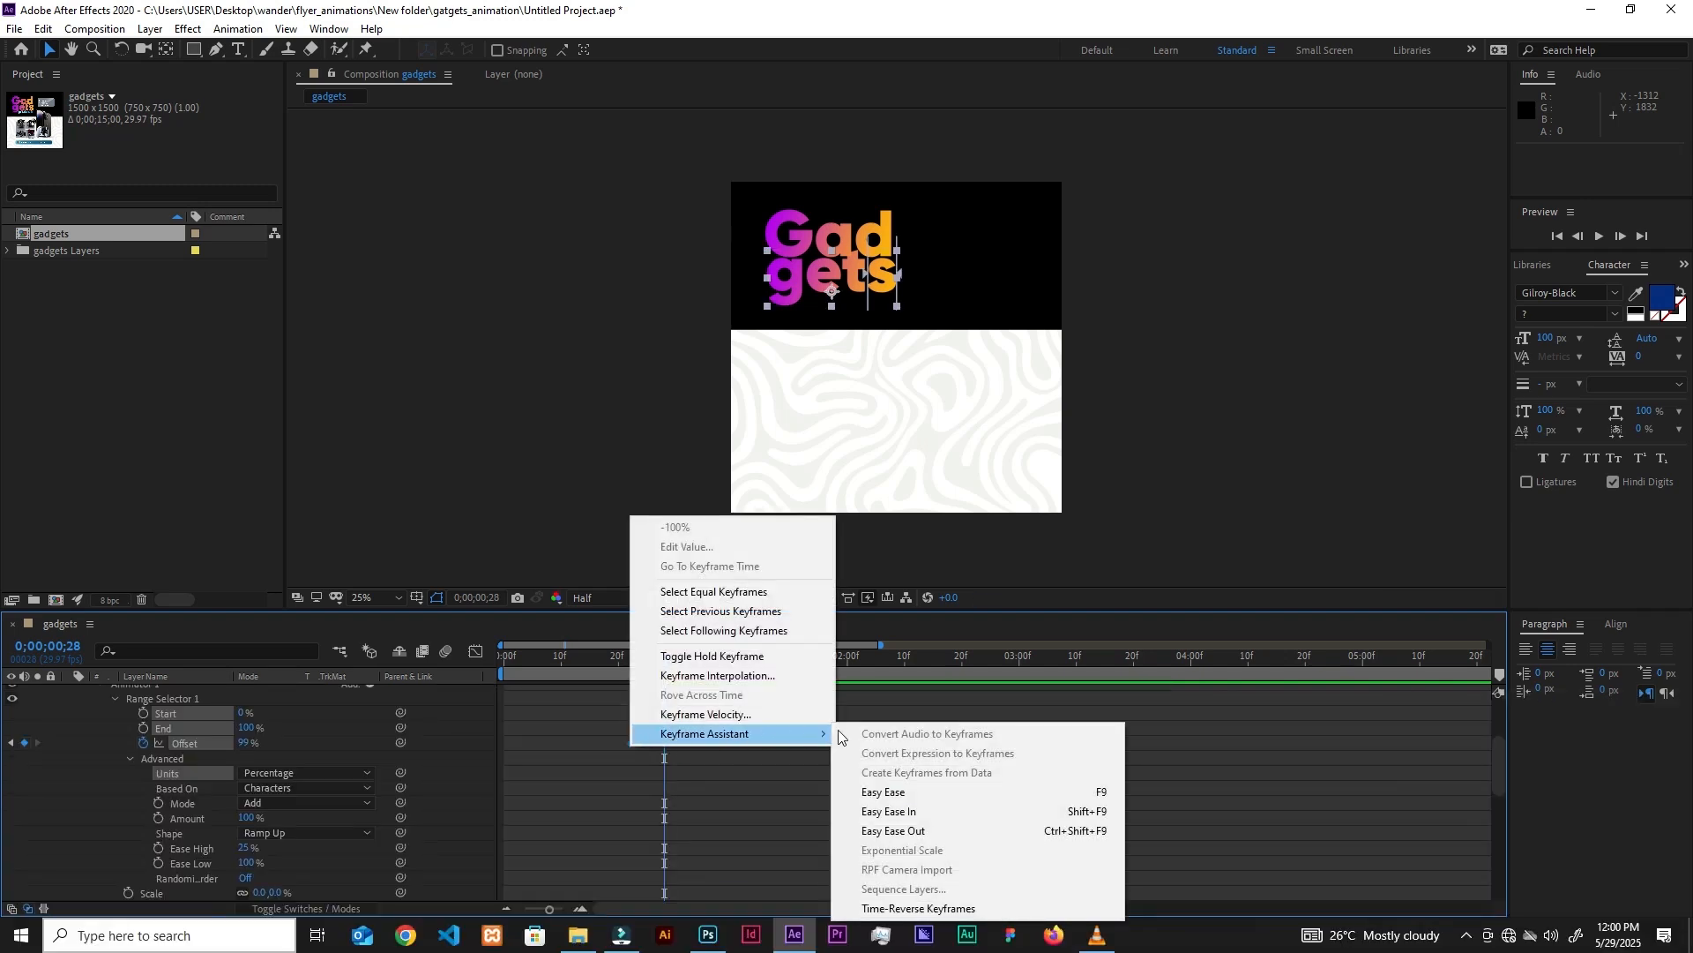
left_click(887, 794)
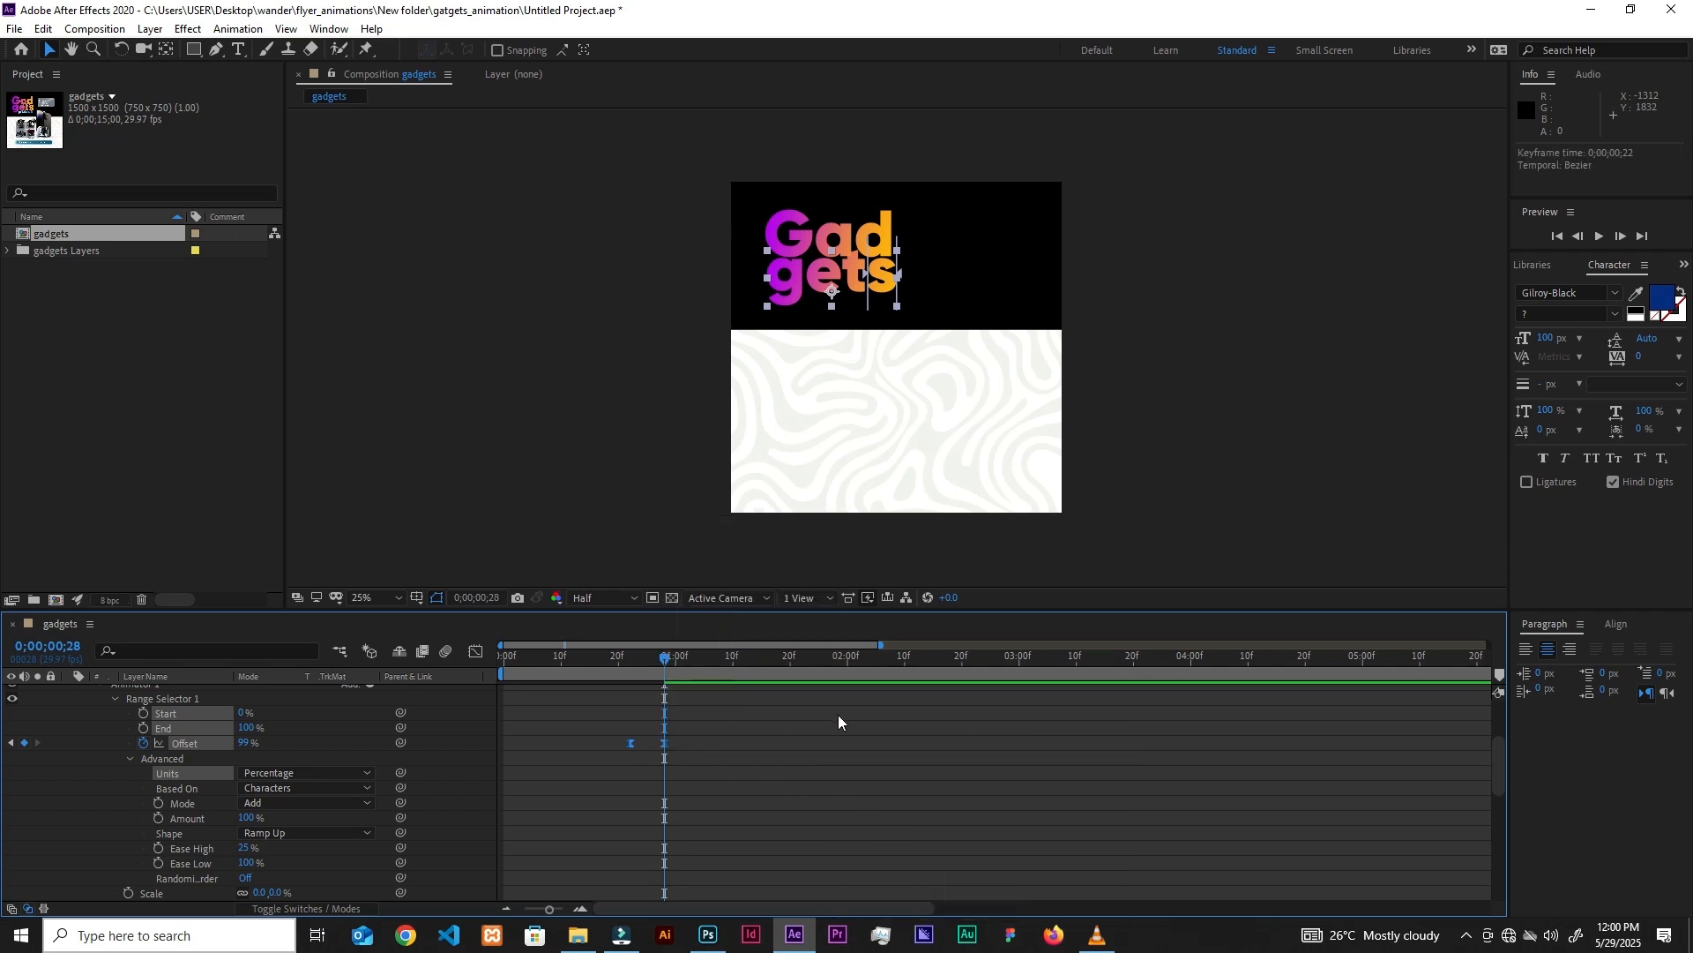
left_click_drag(1501, 773, 1506, 737)
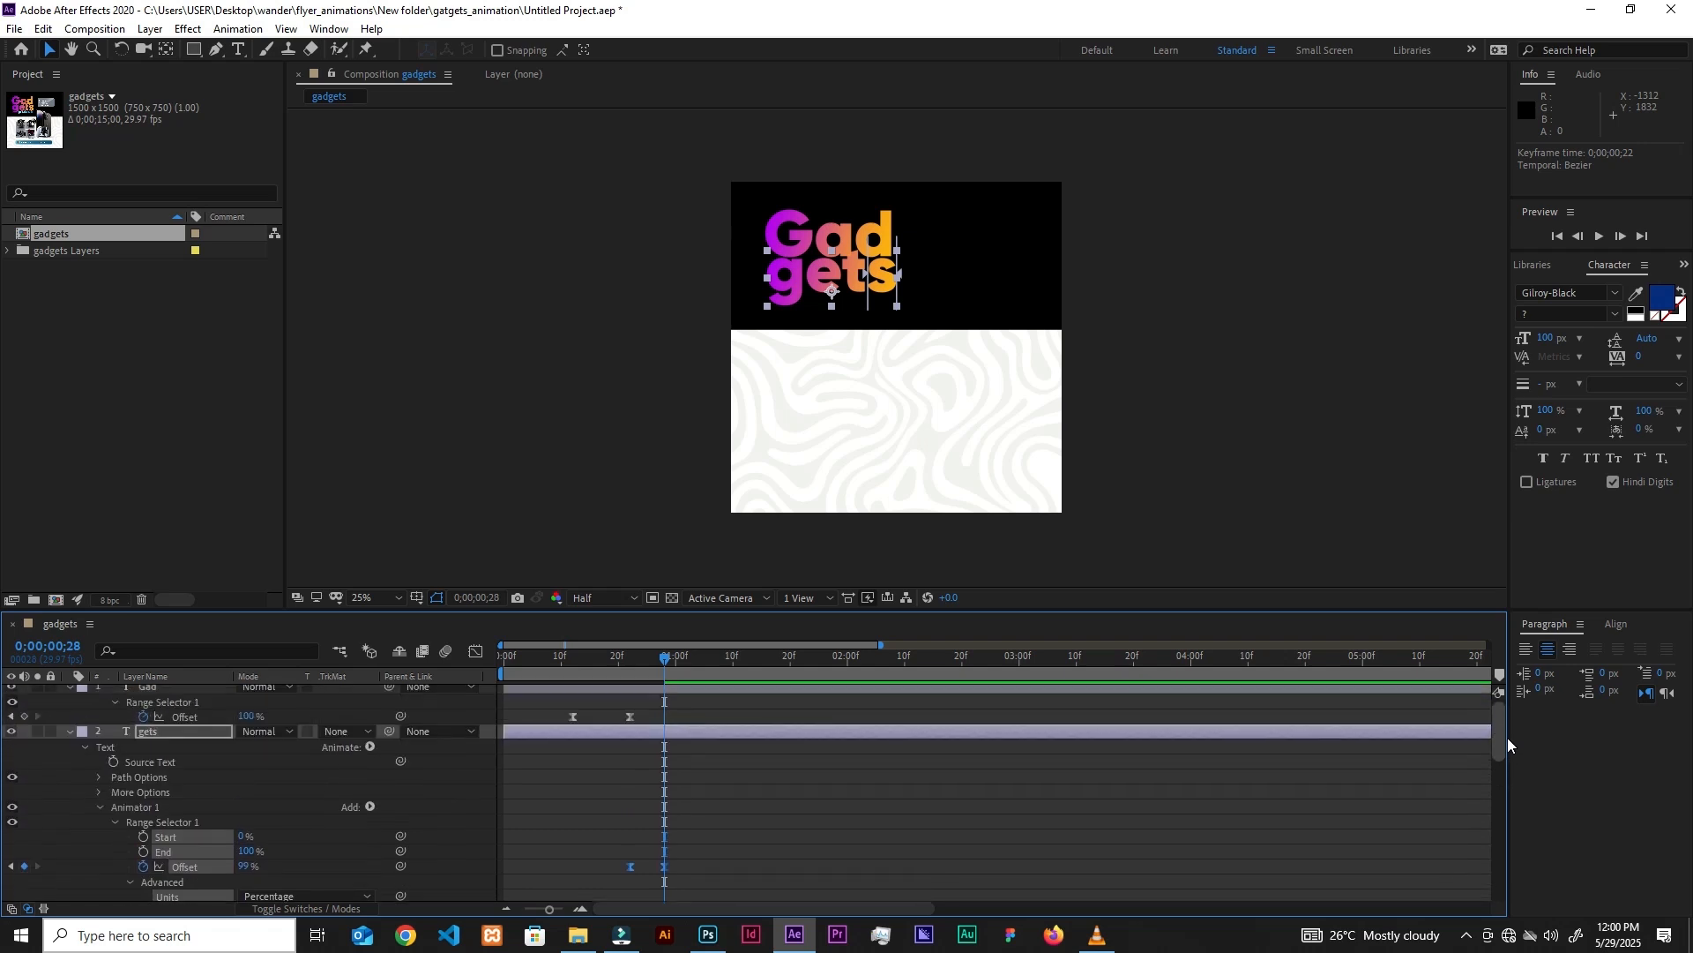
left_click(70, 737)
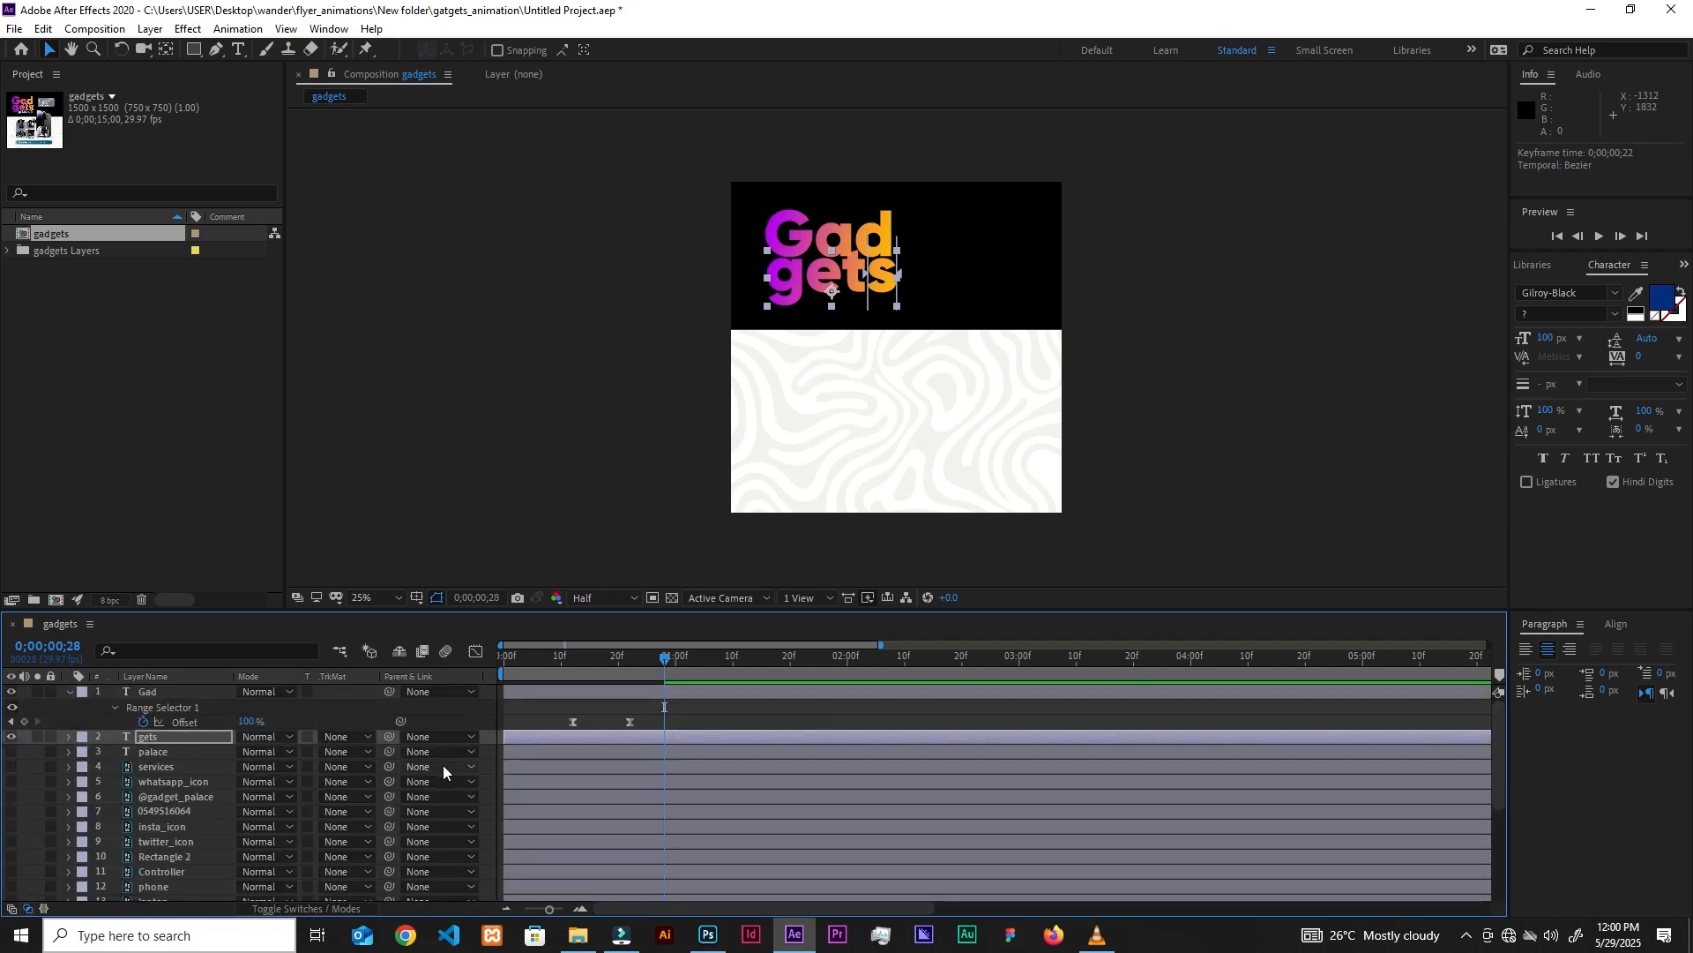
key("u")
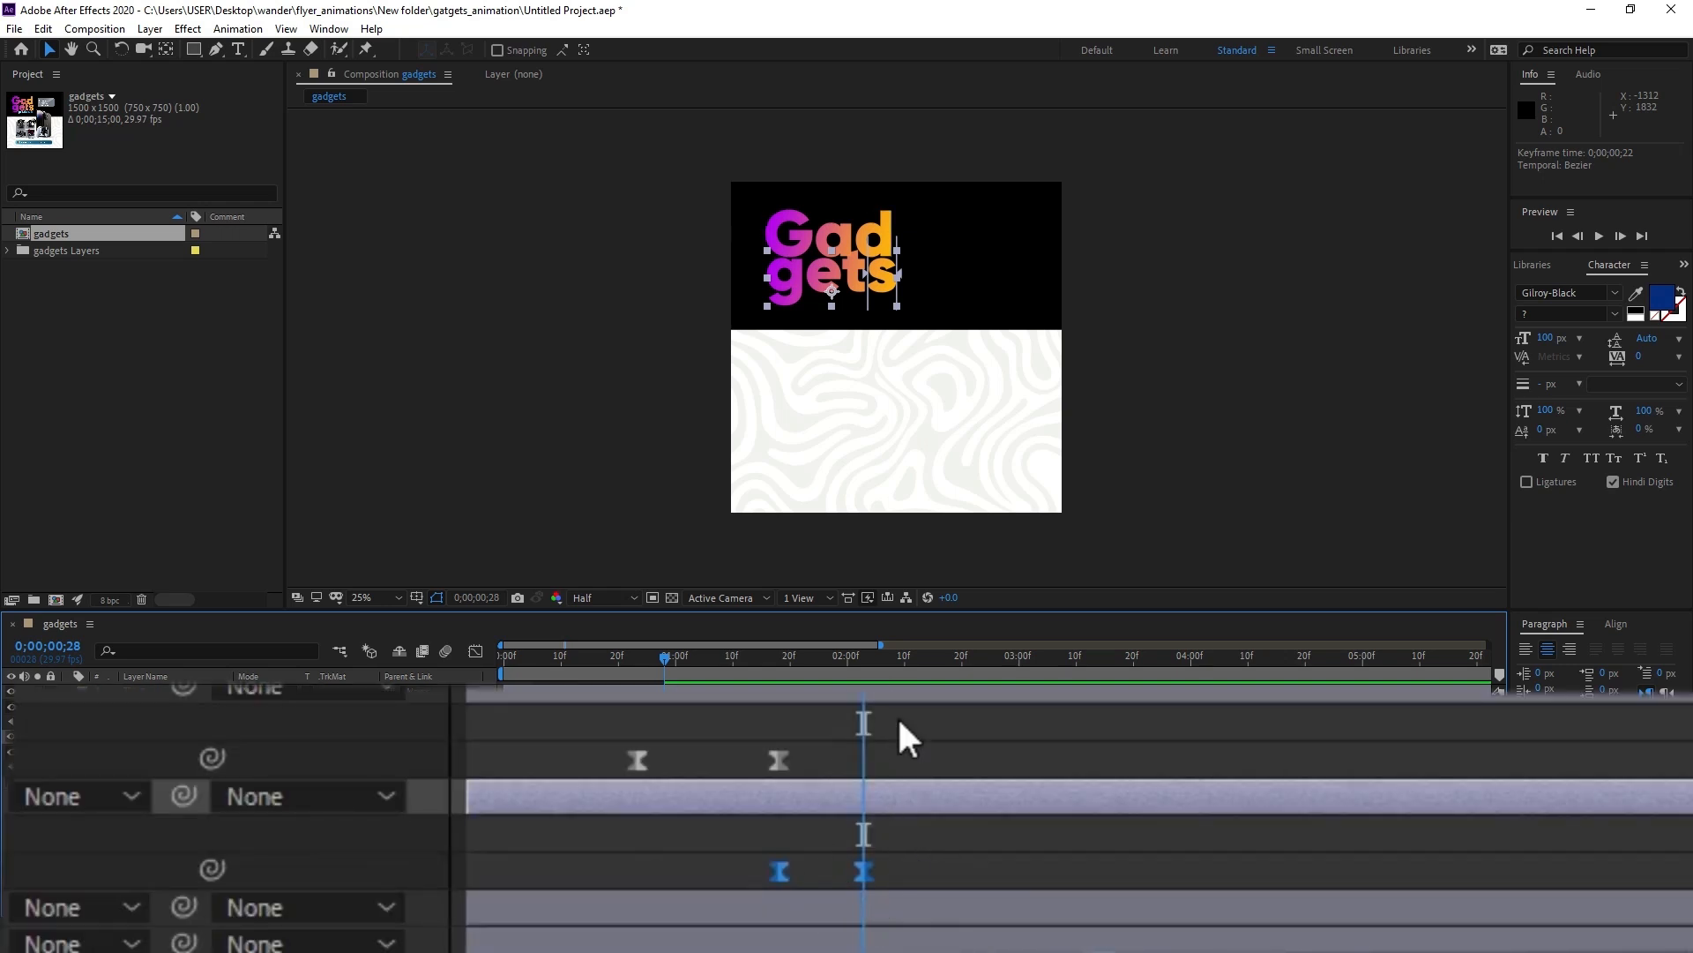
Preview the Gad and gets reveals from the start and scrub through their overlap.
left_click_drag(658, 658, 463, 675)
key("space")
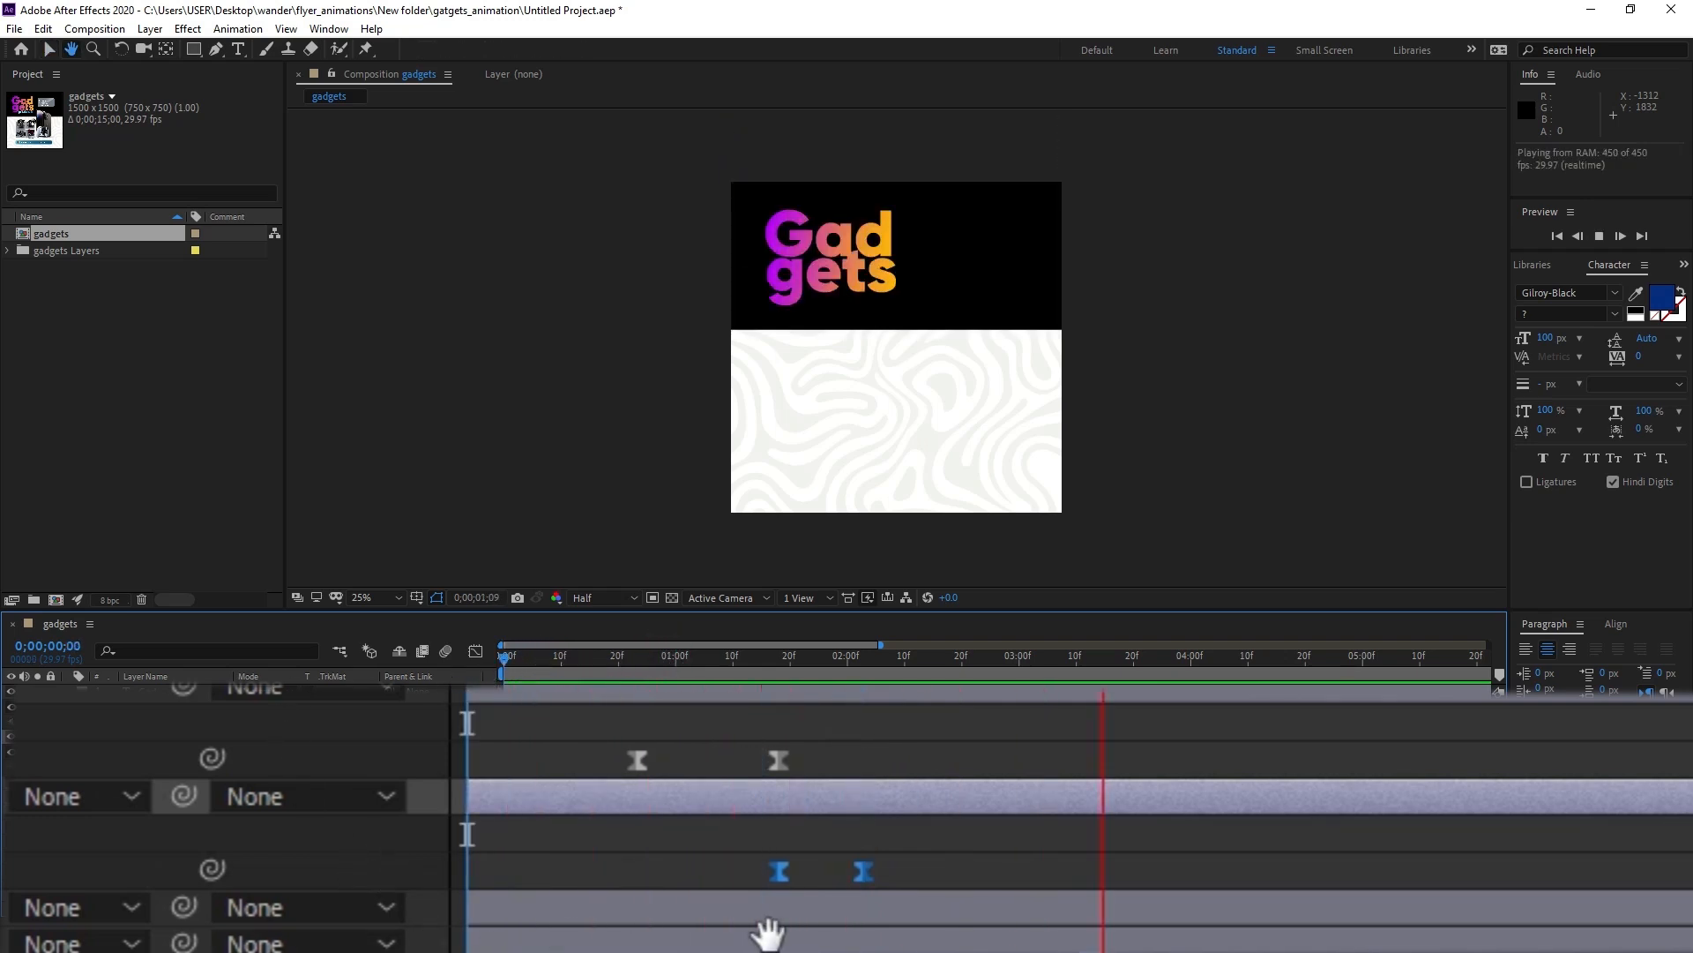
key("space")
left_click_drag(569, 681, 618, 692)
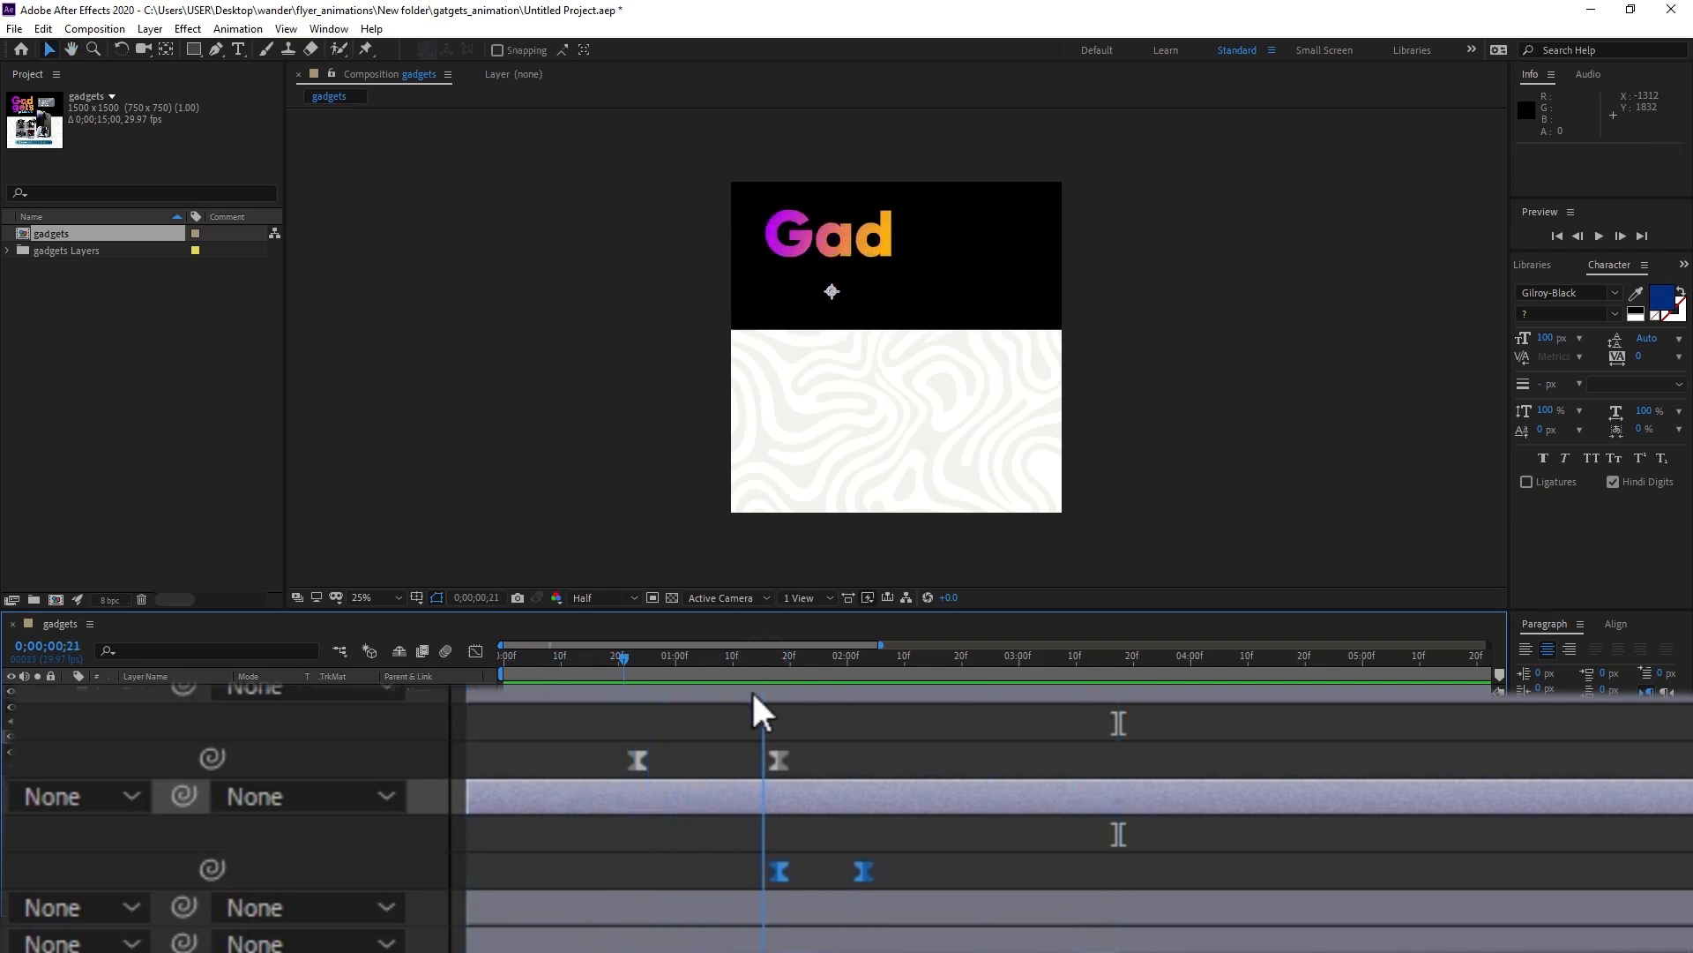
left_click_drag(754, 693, 914, 706)
Shift both Offset keyframes of gets a few frames earlier, ending at 0;00;00;24, and preview the animation.
left_click_drag(885, 835, 704, 881)
left_click_drag(865, 872, 806, 873)
left_click_drag(693, 654, 476, 692)
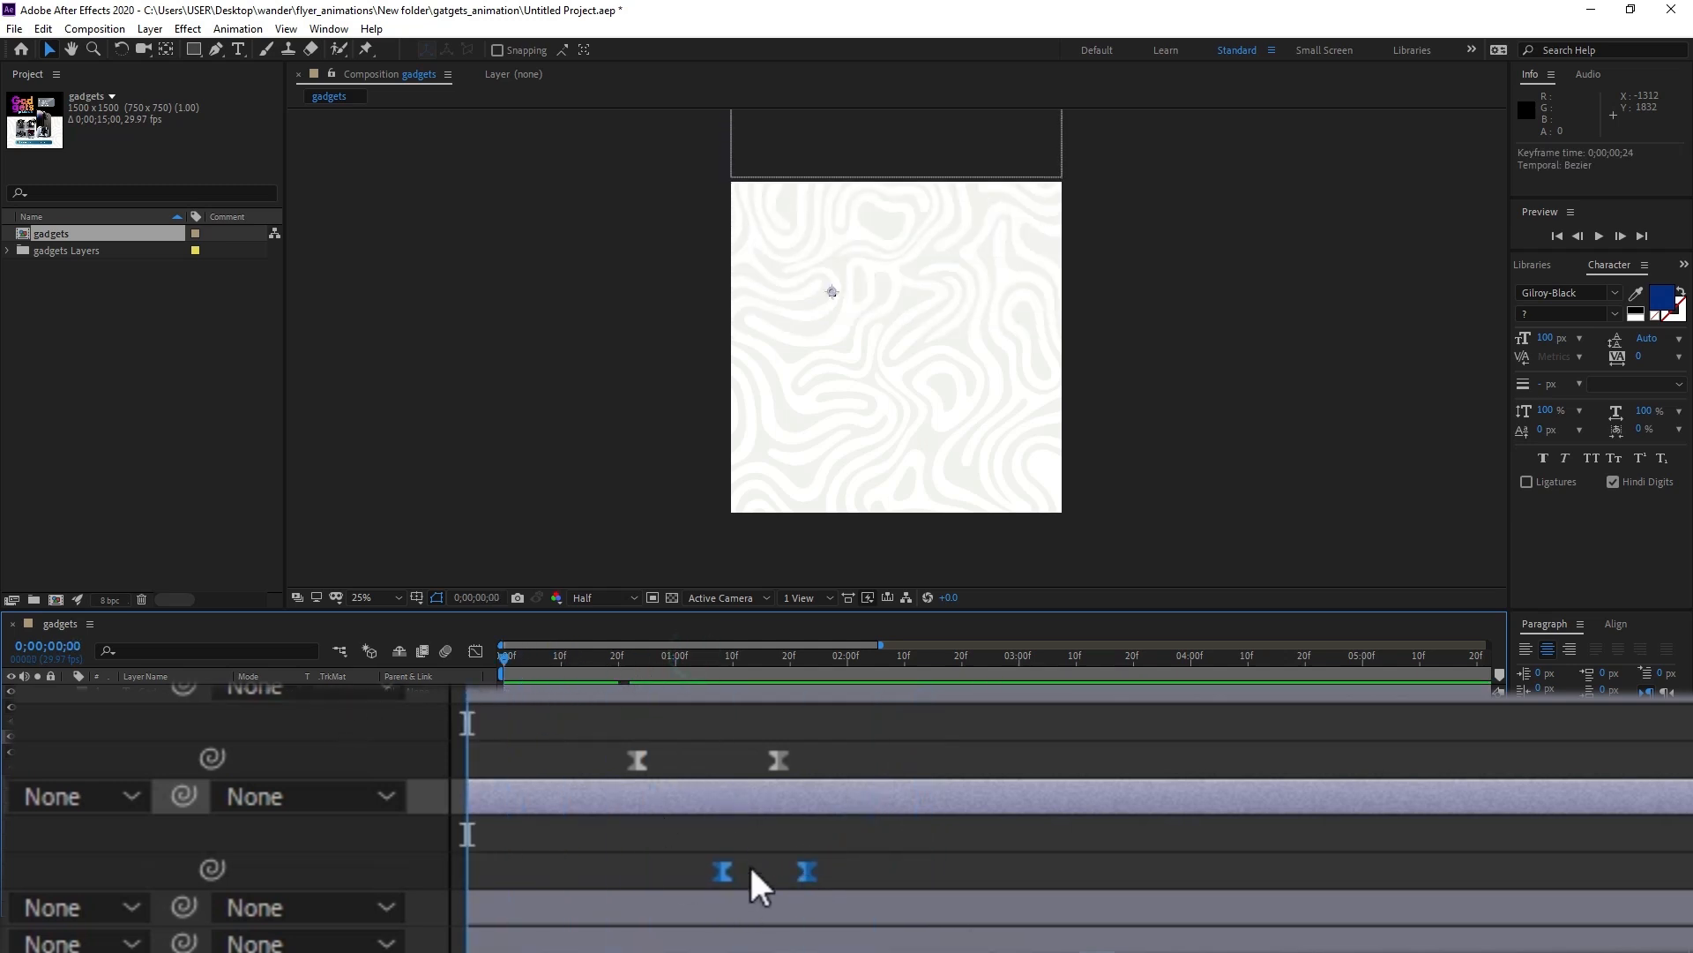
key("space")
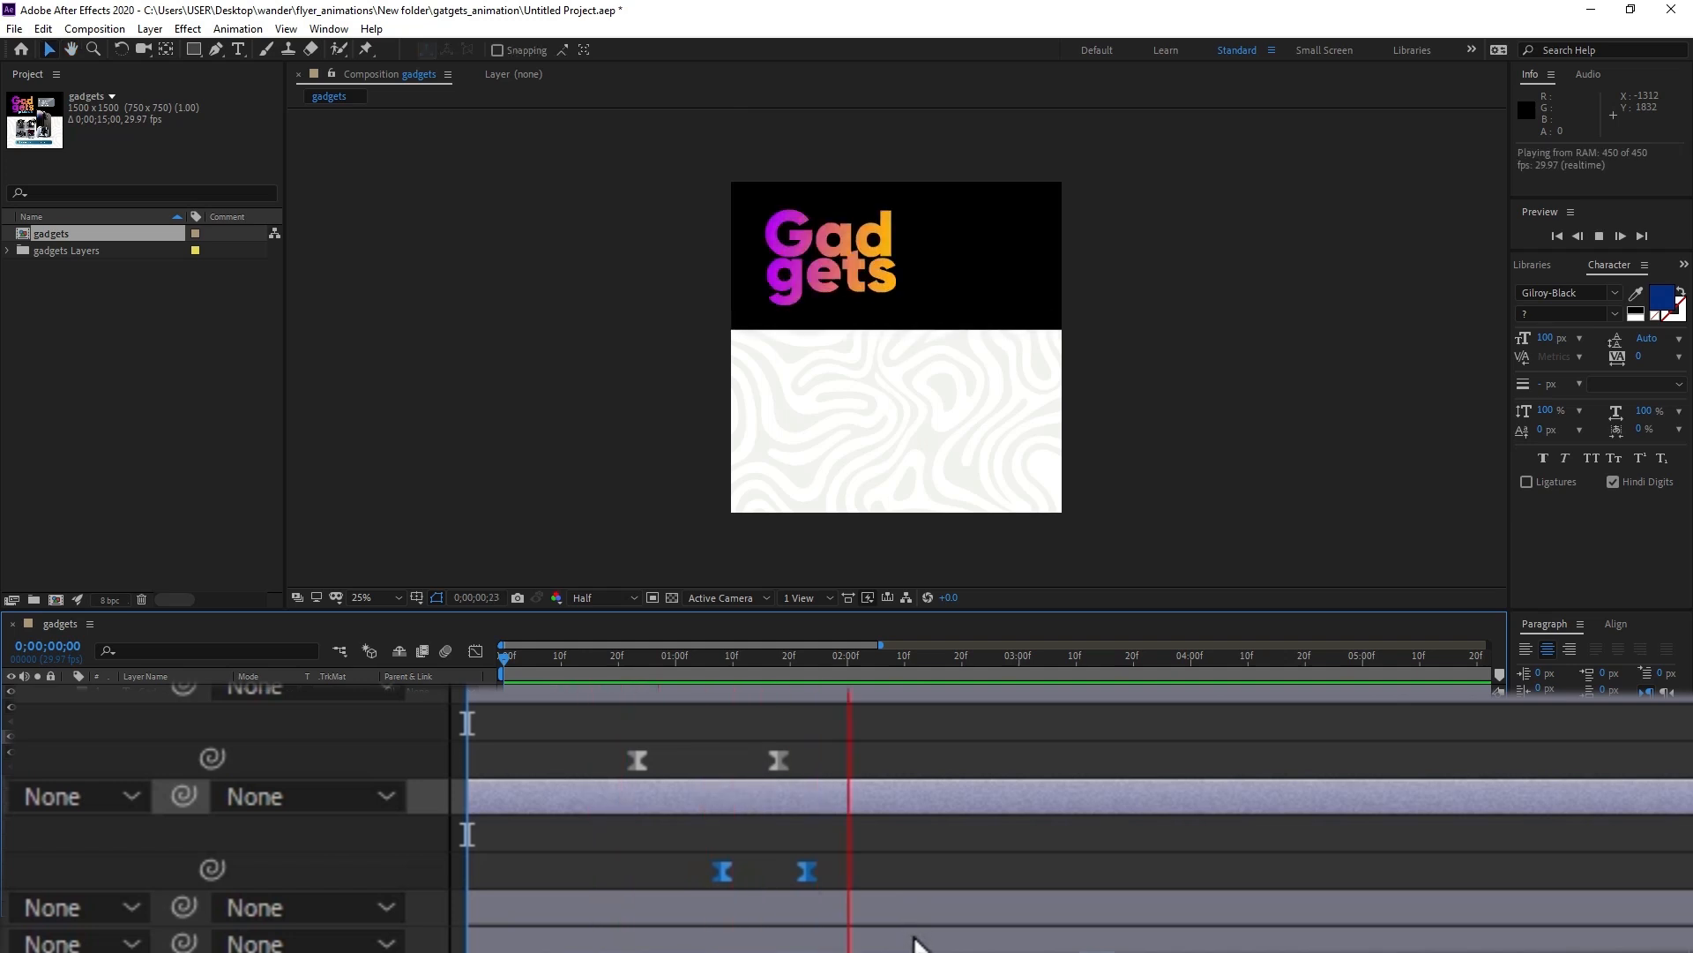
key("space")
Lengthen both text reveals by moving the ending Offset keyframes of Gad and gets a few frames later, and play them back.
left_click(934, 852)
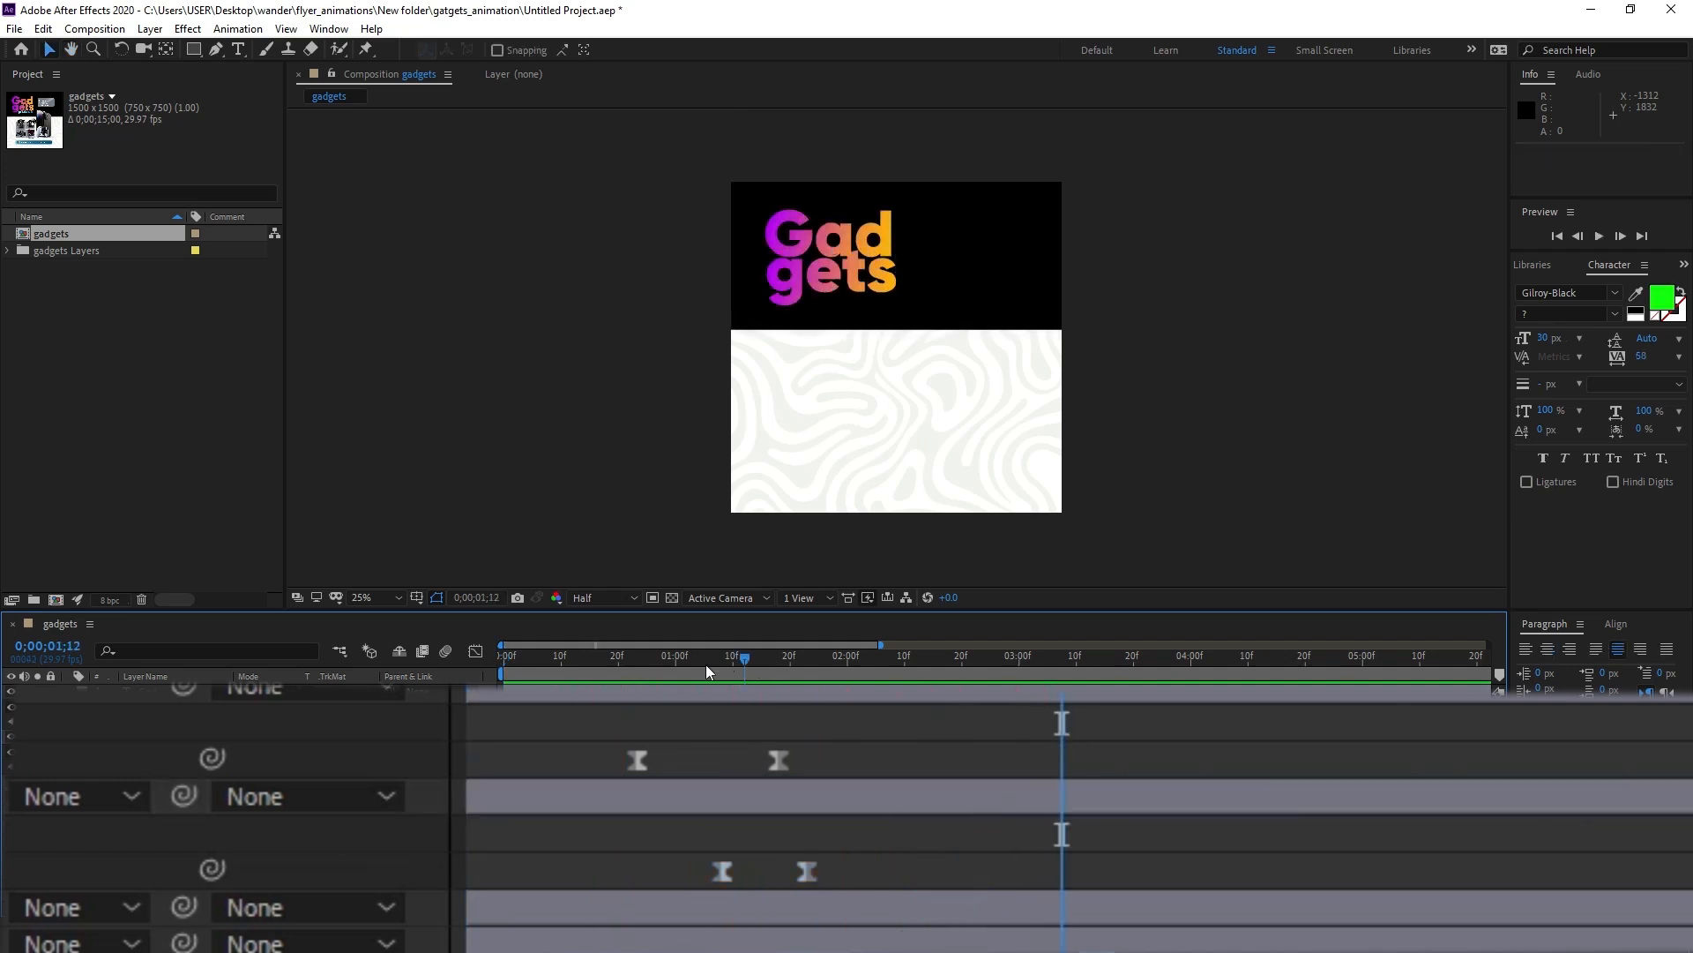
left_click_drag(778, 760, 847, 761)
left_click(805, 870)
left_click_drag(872, 866, 918, 873)
left_click_drag(745, 658, 505, 657)
key("space")
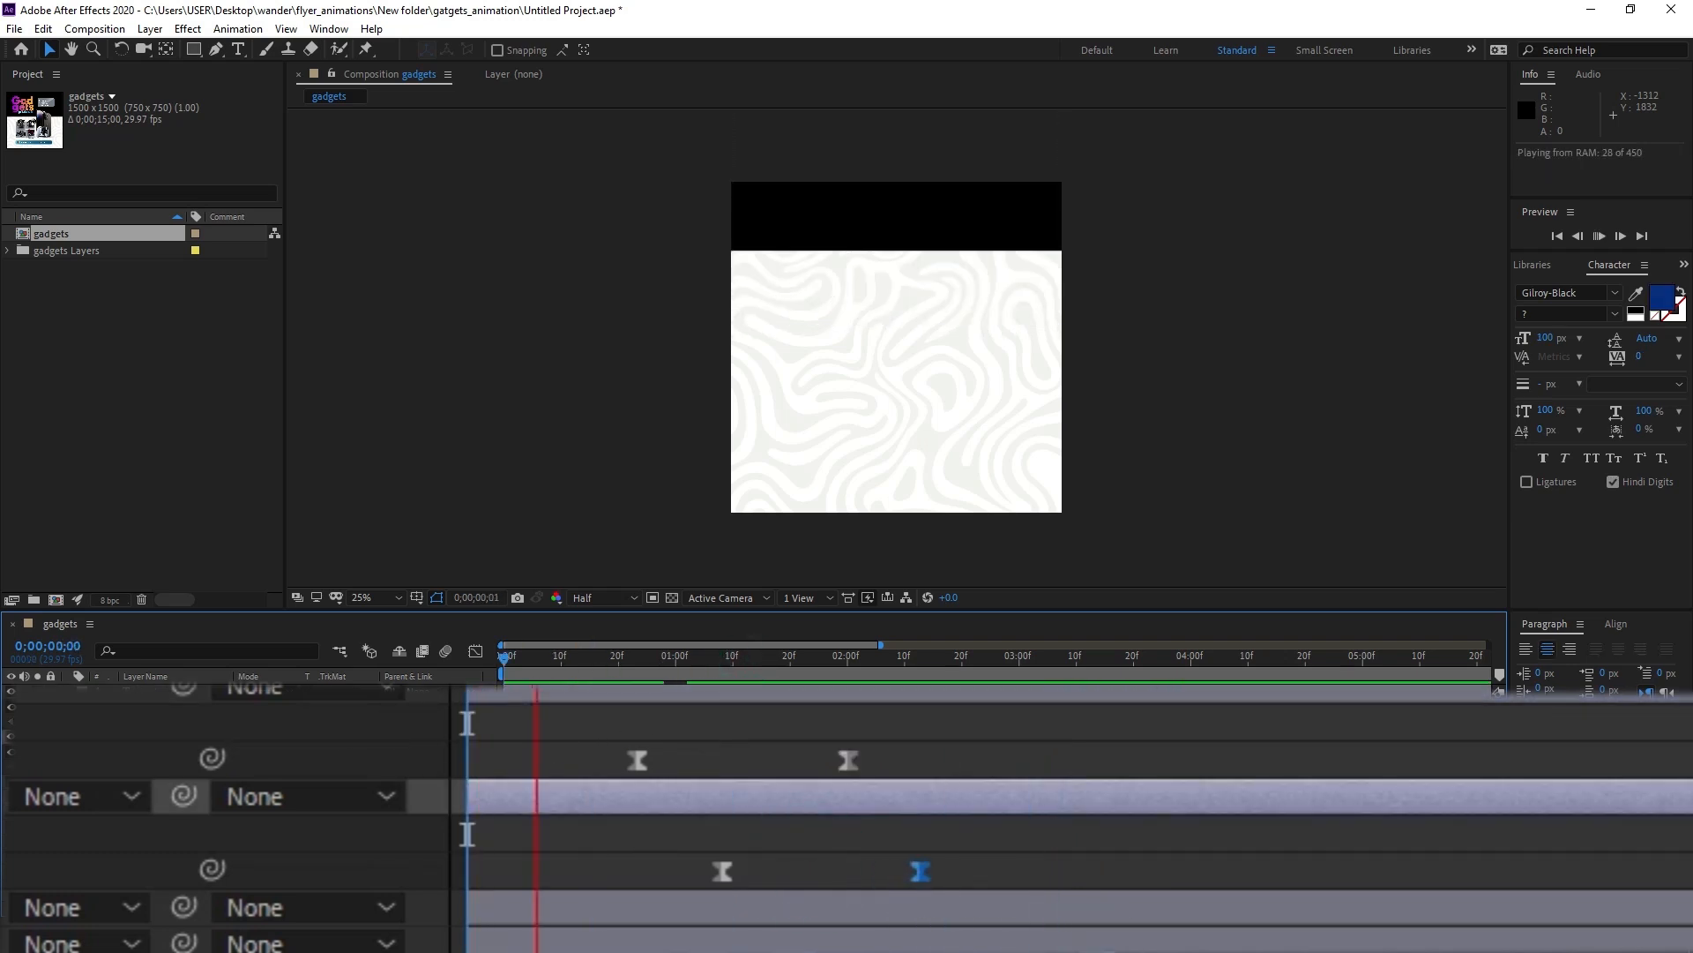
left_click(989, 873)
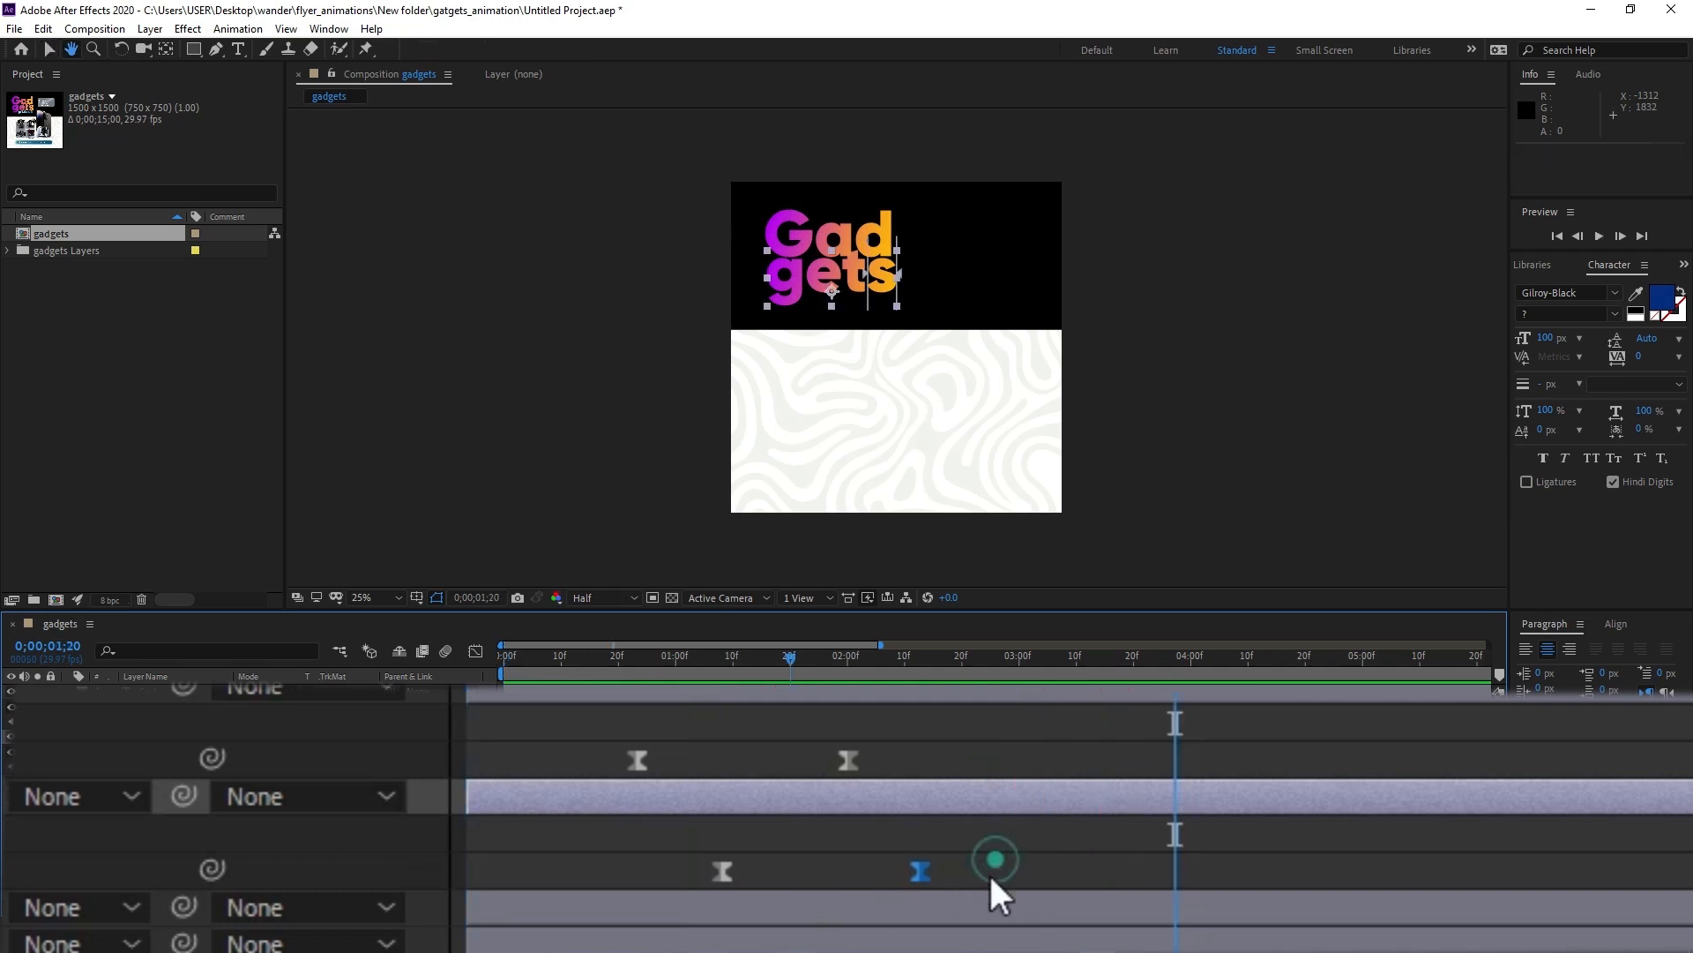
Try the ending Offset keyframe of gets at 0;00;02;13, preview the slower reveal, and undo the keyframe move.
left_click_drag(917, 871, 1500, 886)
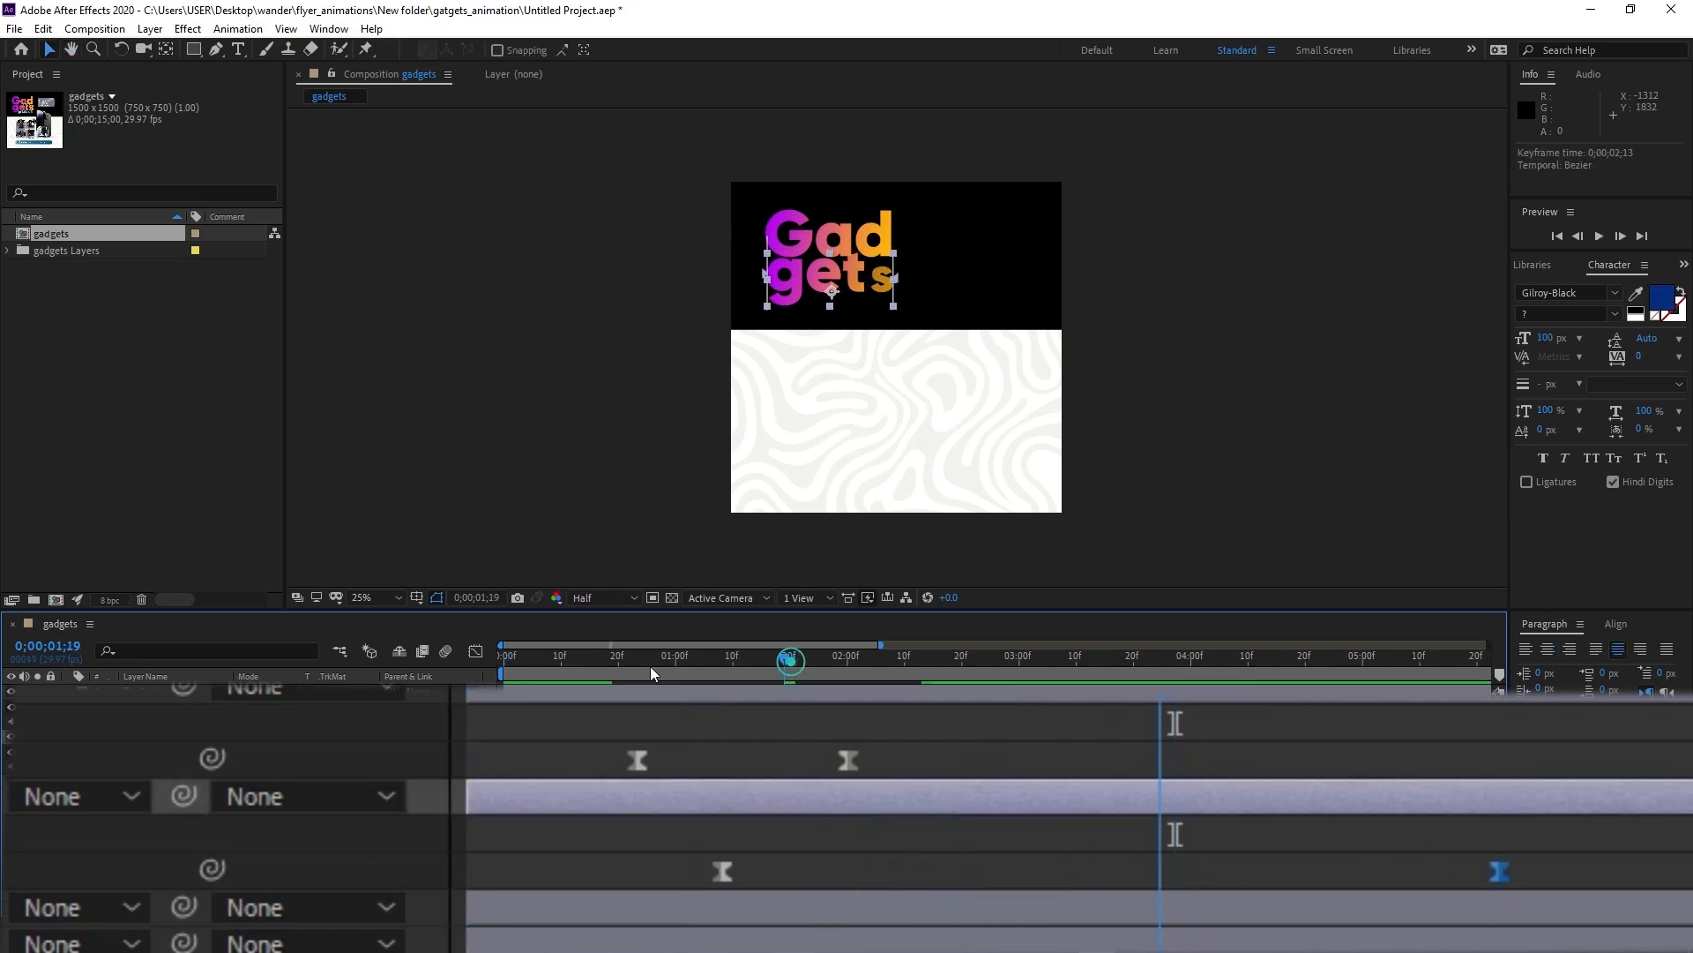
key("space")
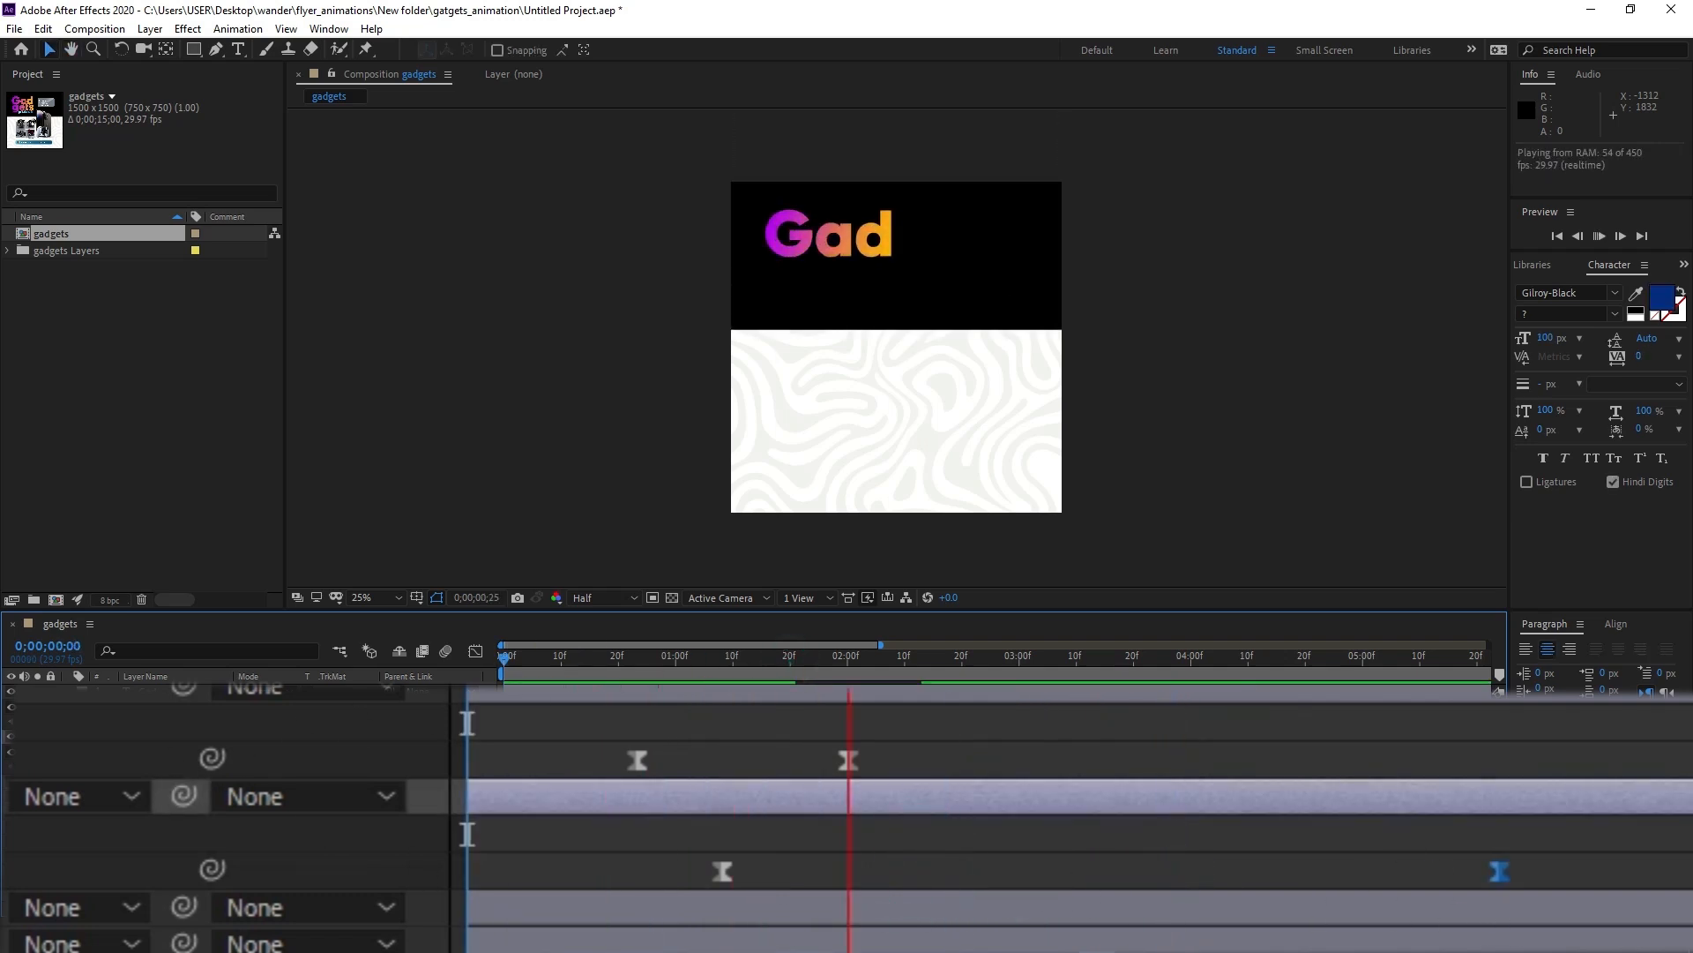
key("space")
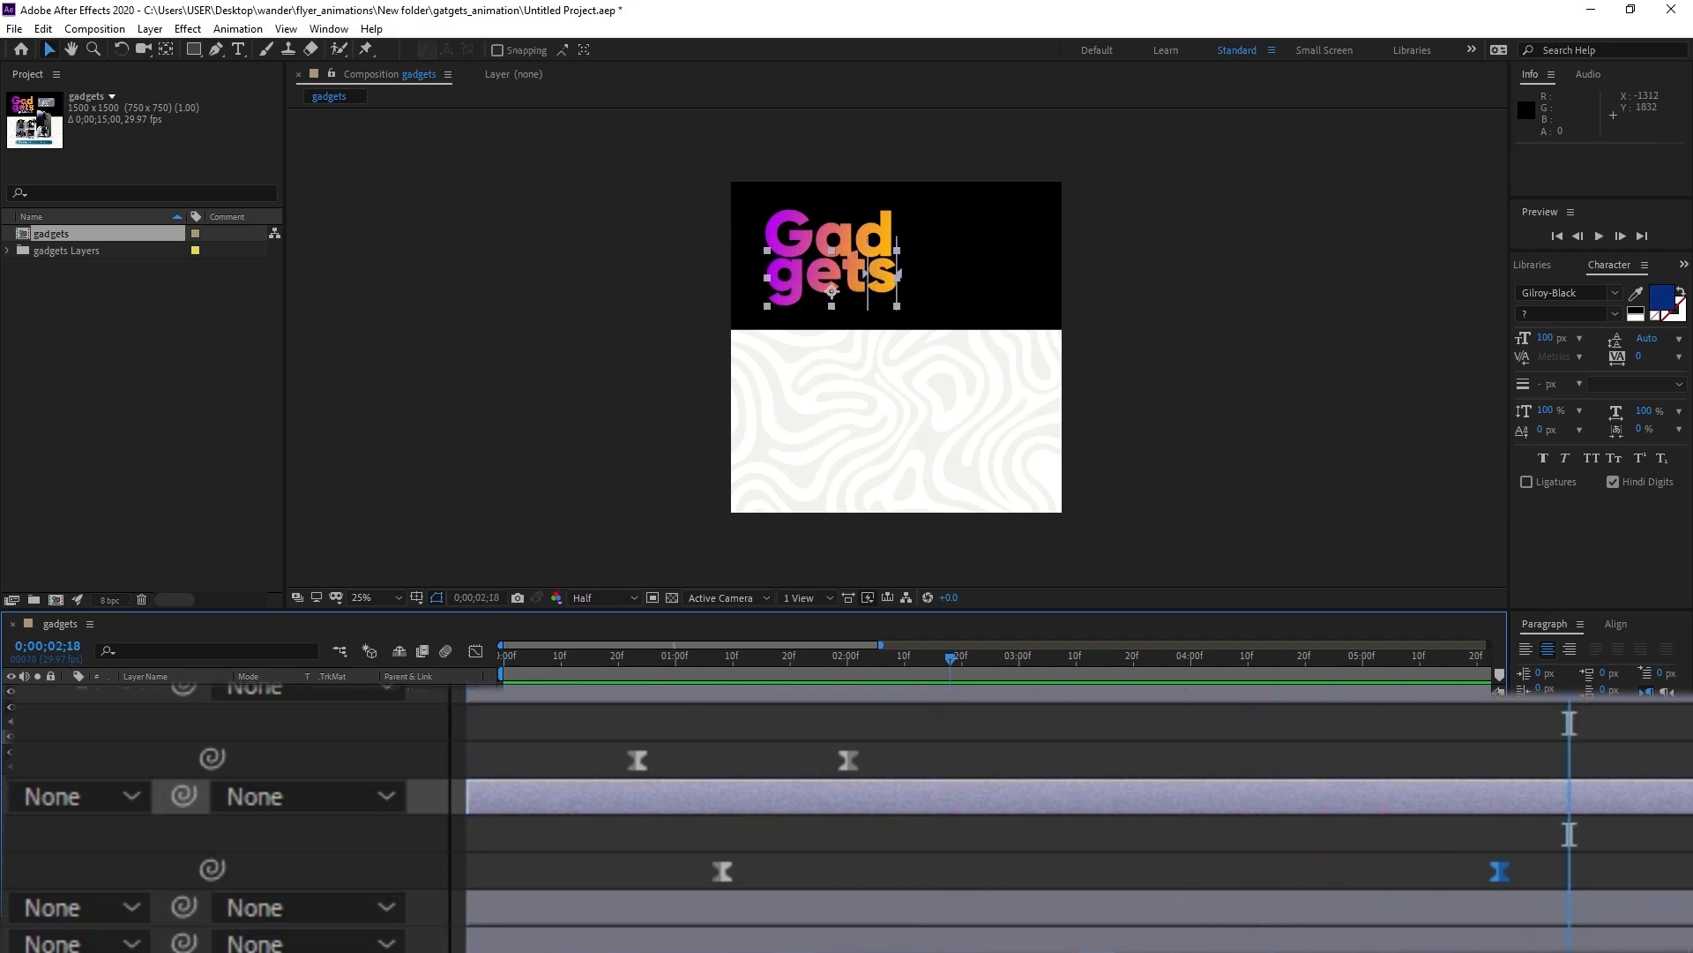
key("ctrl+z")
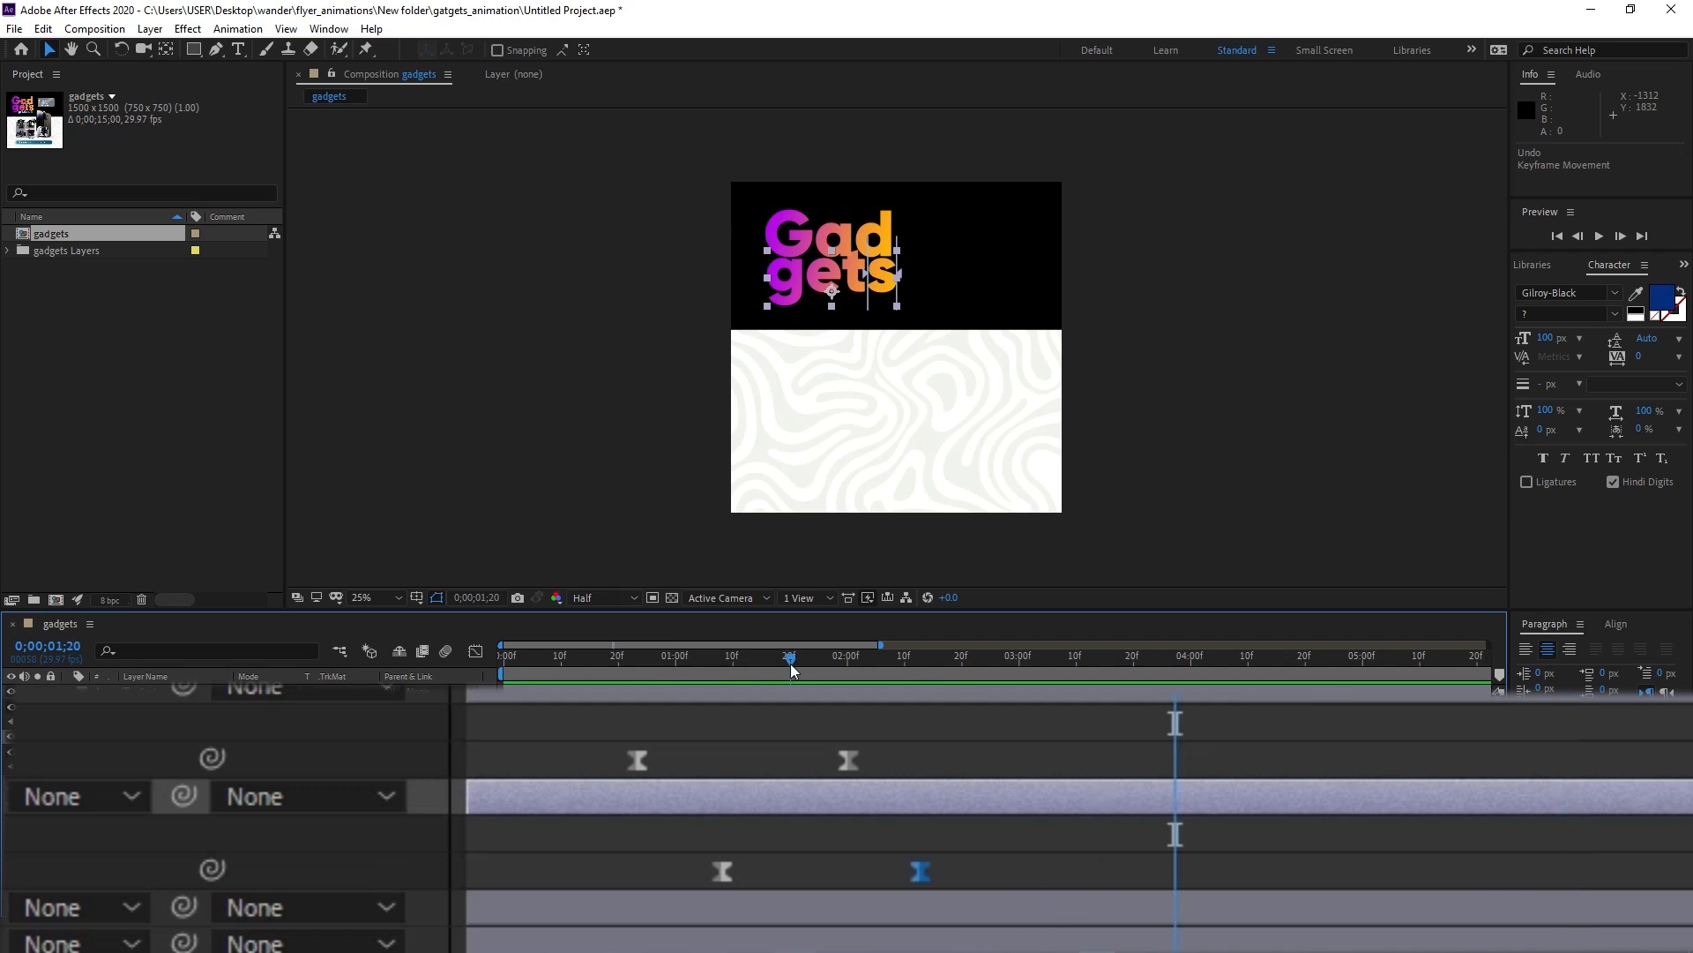
Select both Offset keyframes of gets and preview the two text reveals again from the start.
key("Home")
left_click_drag(653, 840, 934, 861)
left_click(930, 860)
left_click_drag(686, 842, 673, 882)
left_click(907, 868)
left_click(970, 897)
left_click_drag(981, 871, 685, 871)
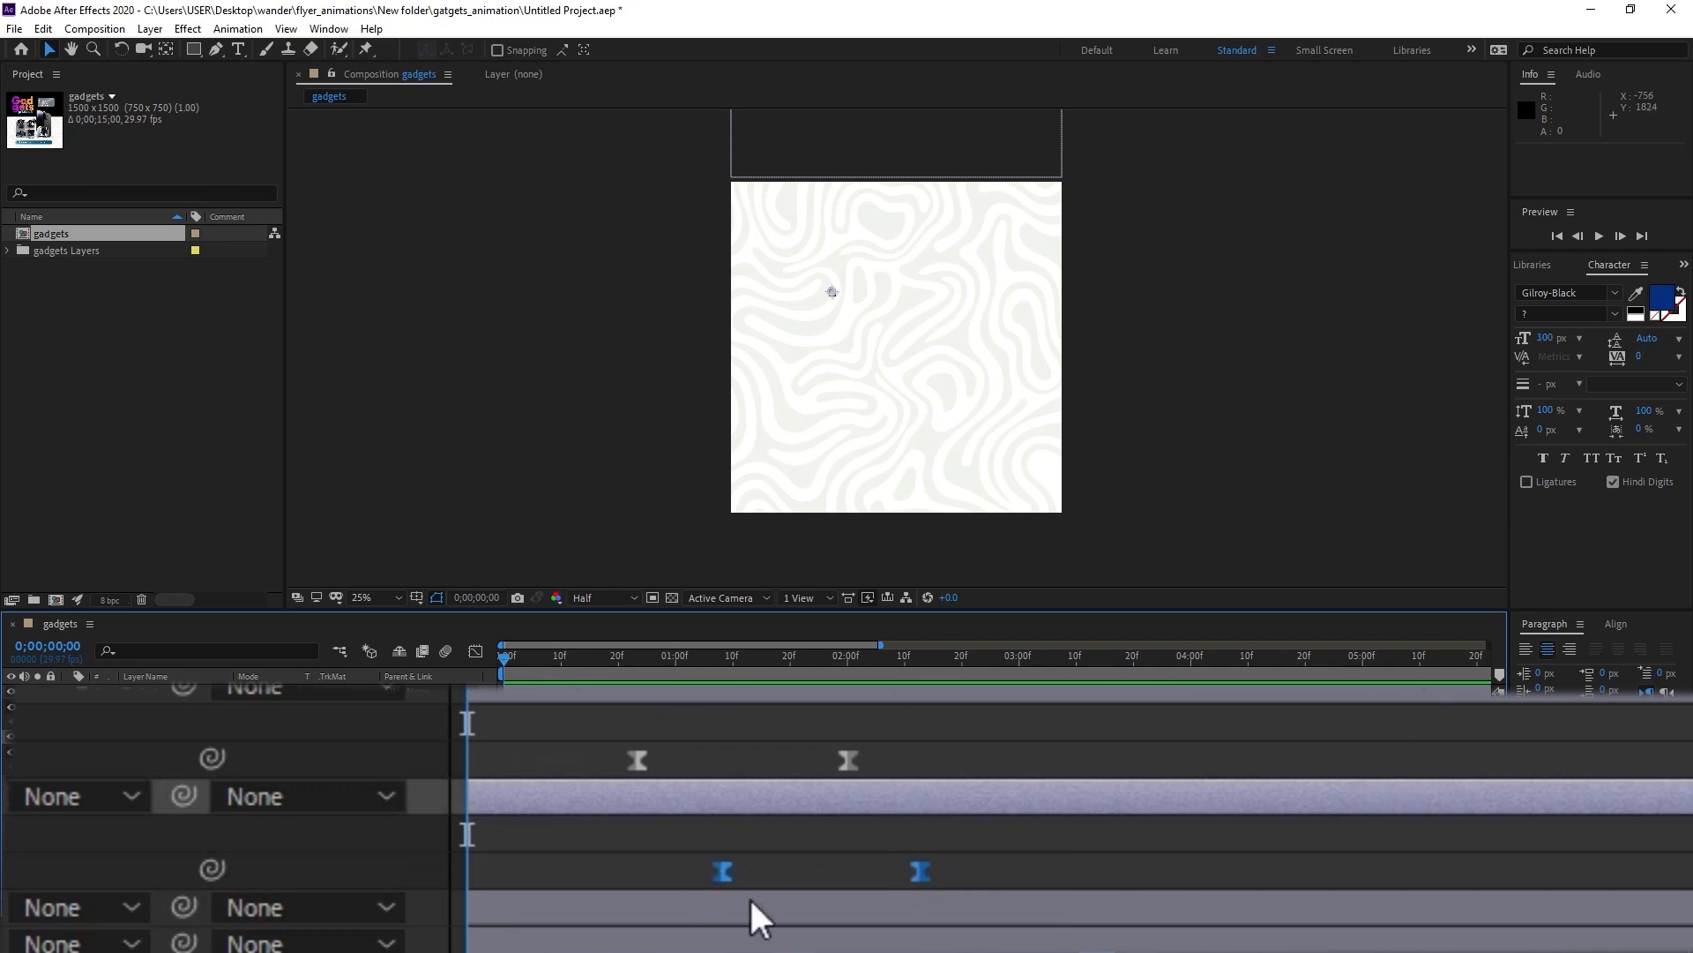
left_click_drag(647, 659, 456, 685)
key("space")
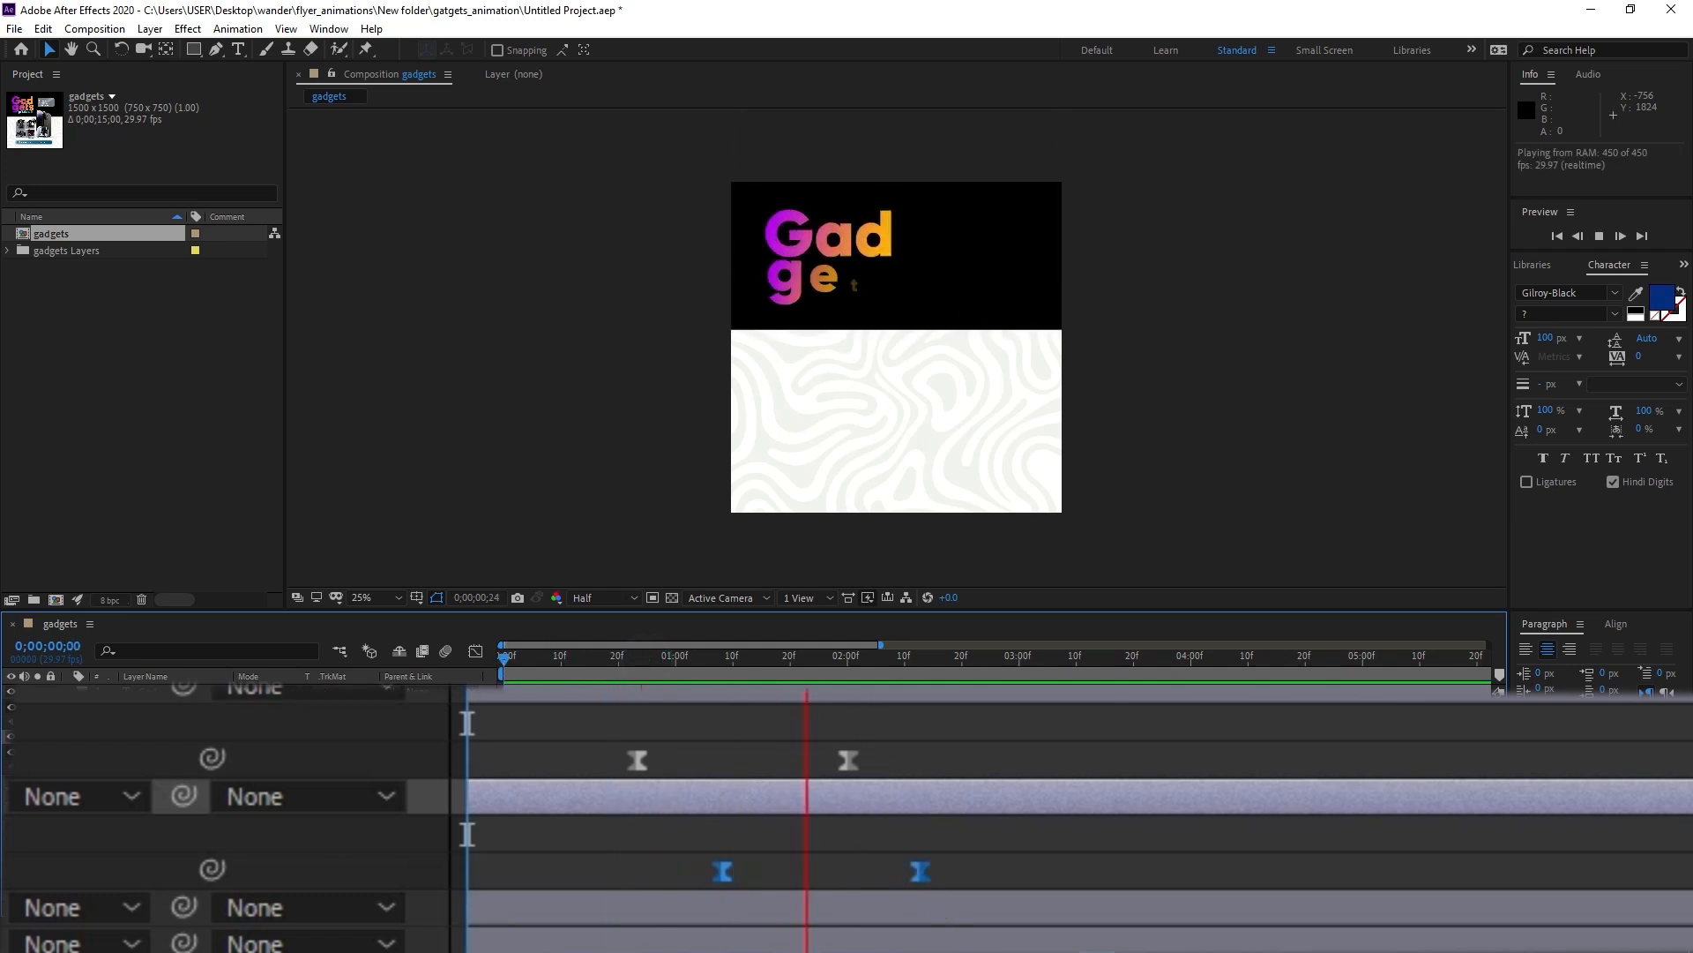
key("space")
Move the current time to 0;00;01;03 and make the palace layer visible and selected.
left_click_drag(769, 660, 692, 663)
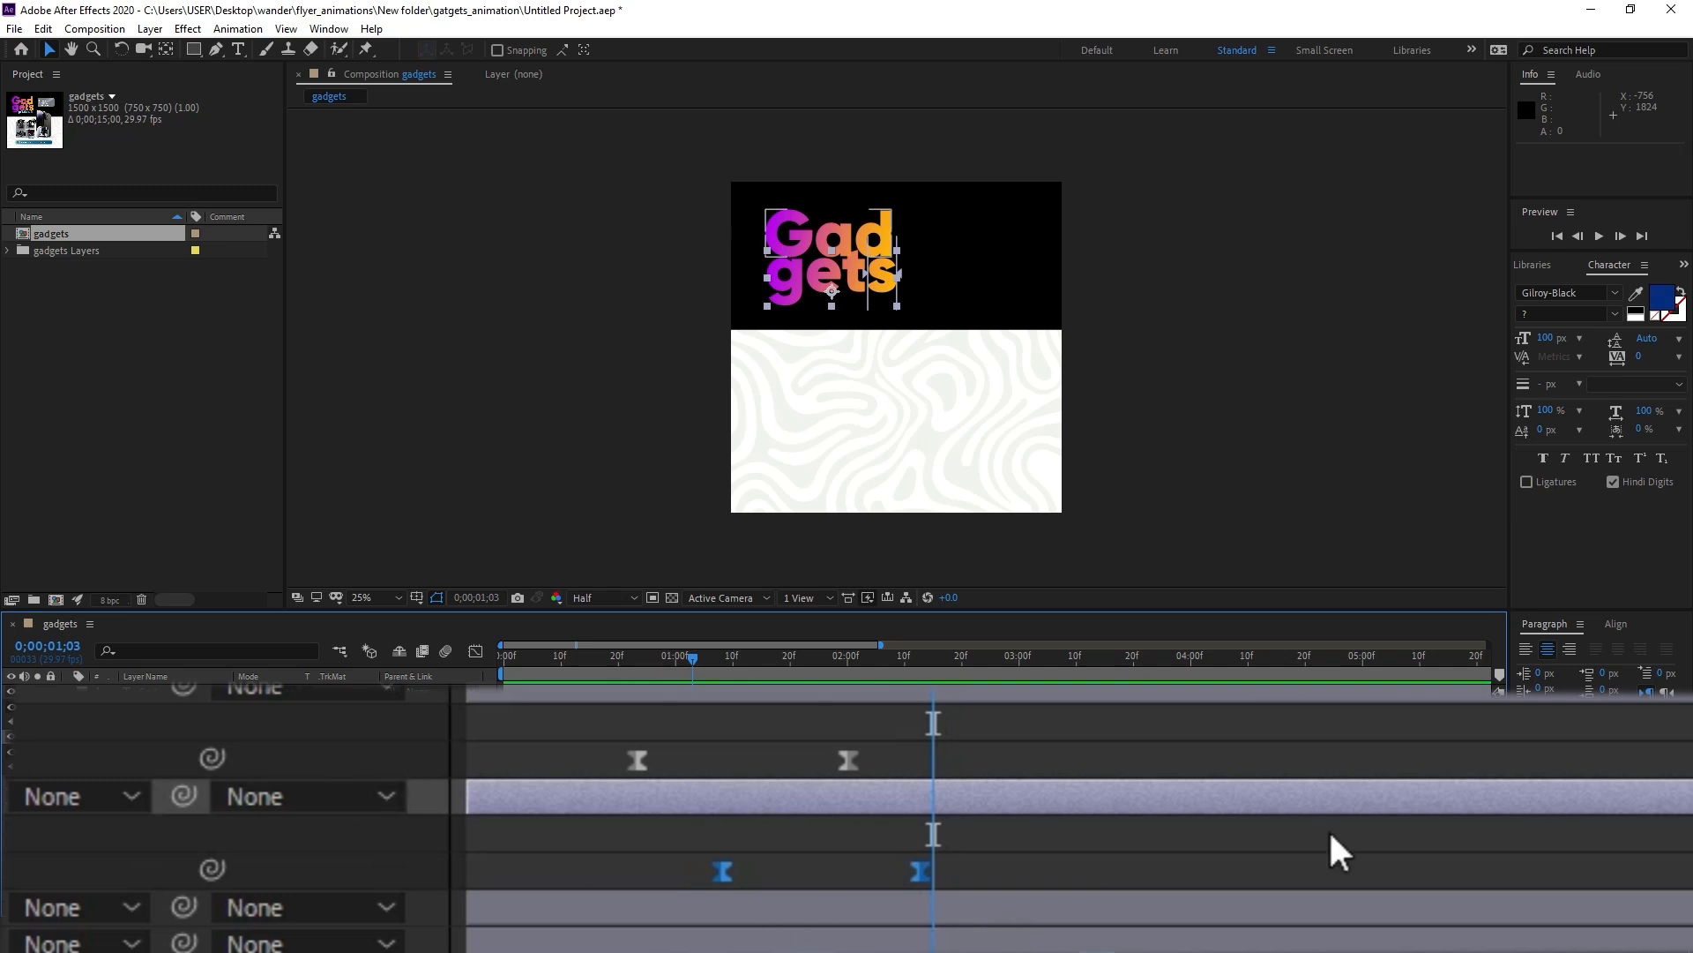
left_click_drag(1496, 762, 1496, 787)
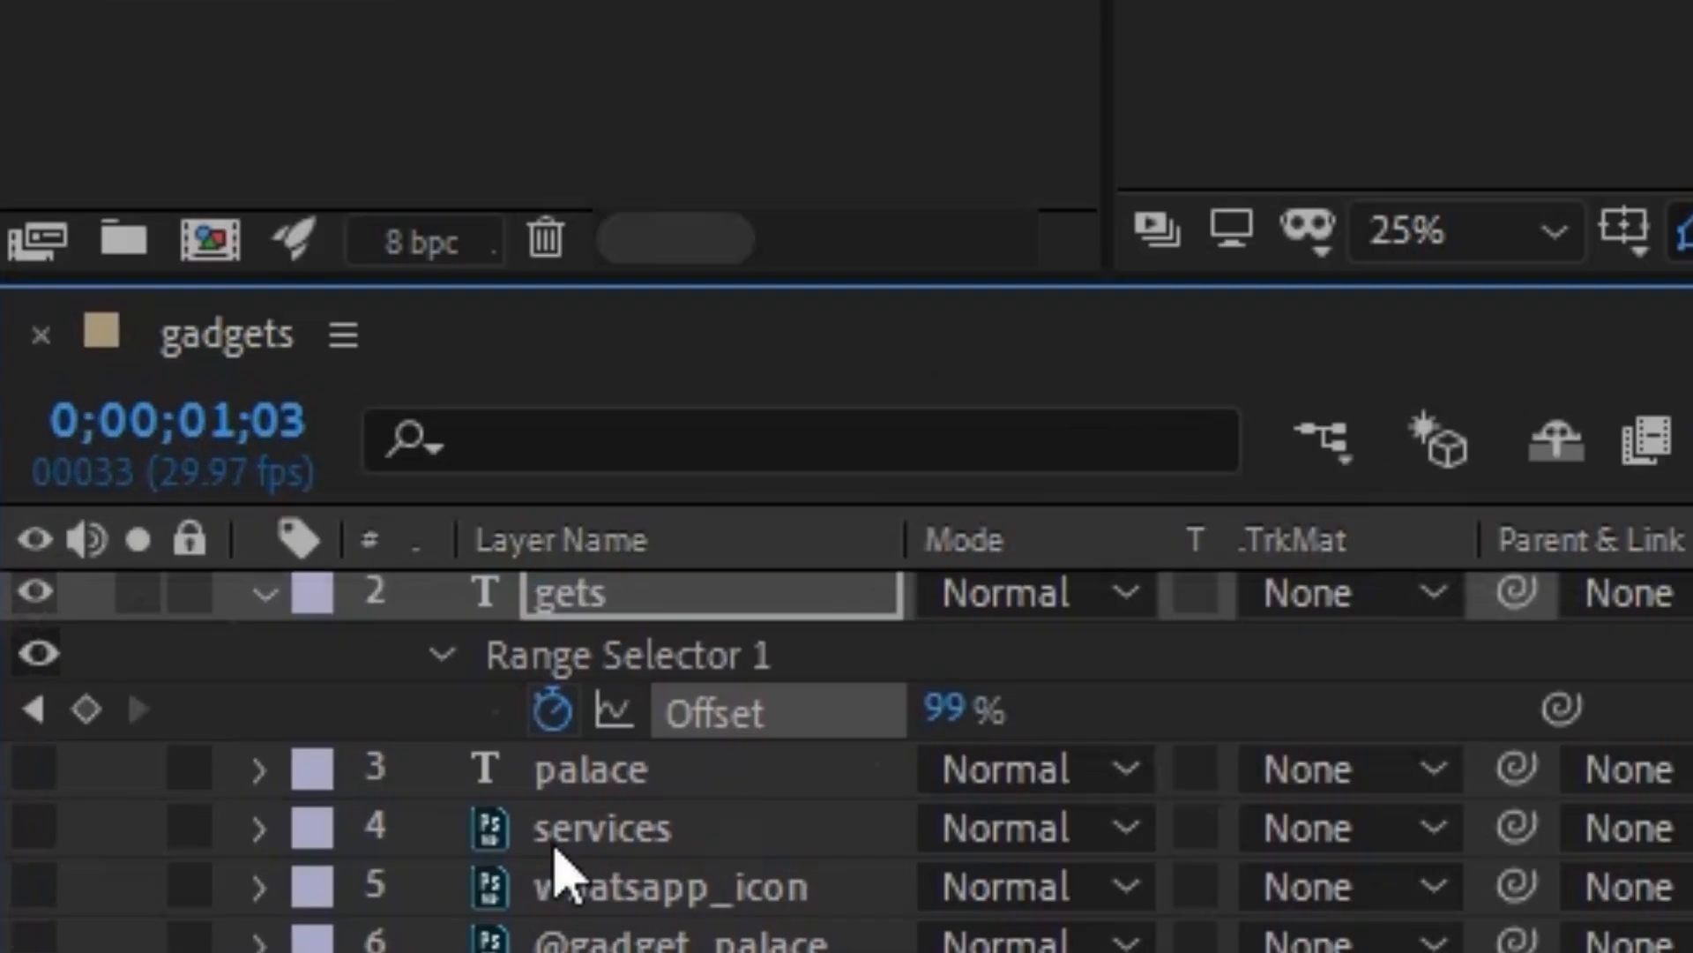
left_click(35, 767)
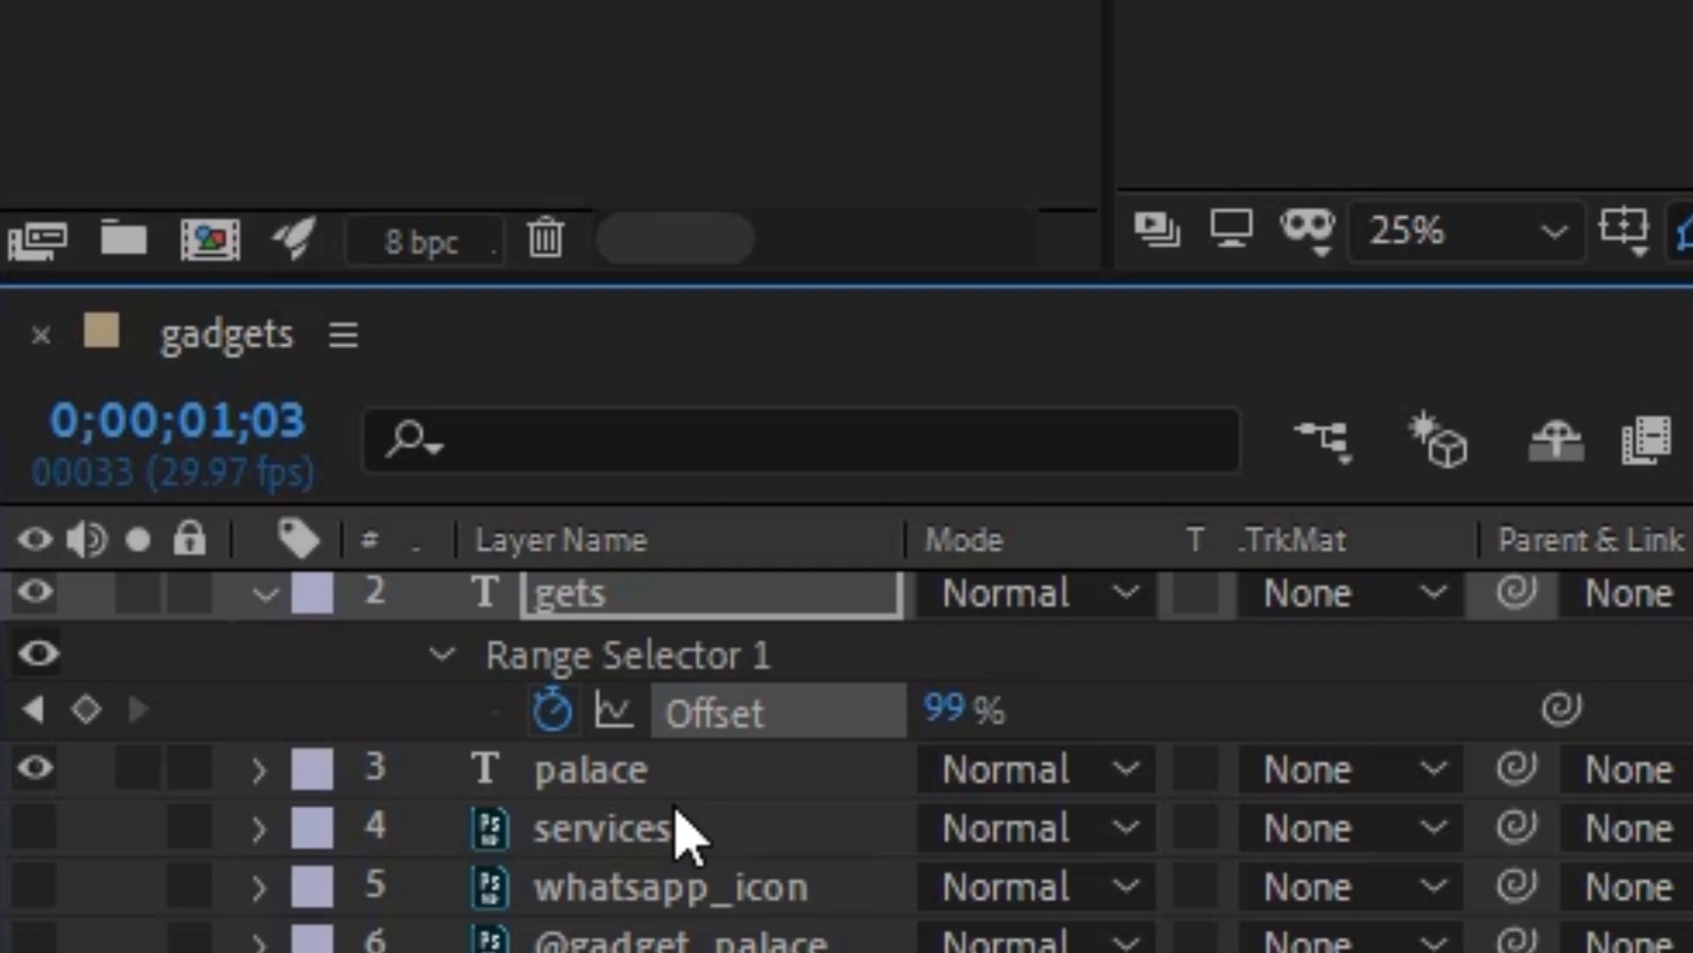
left_click(713, 783)
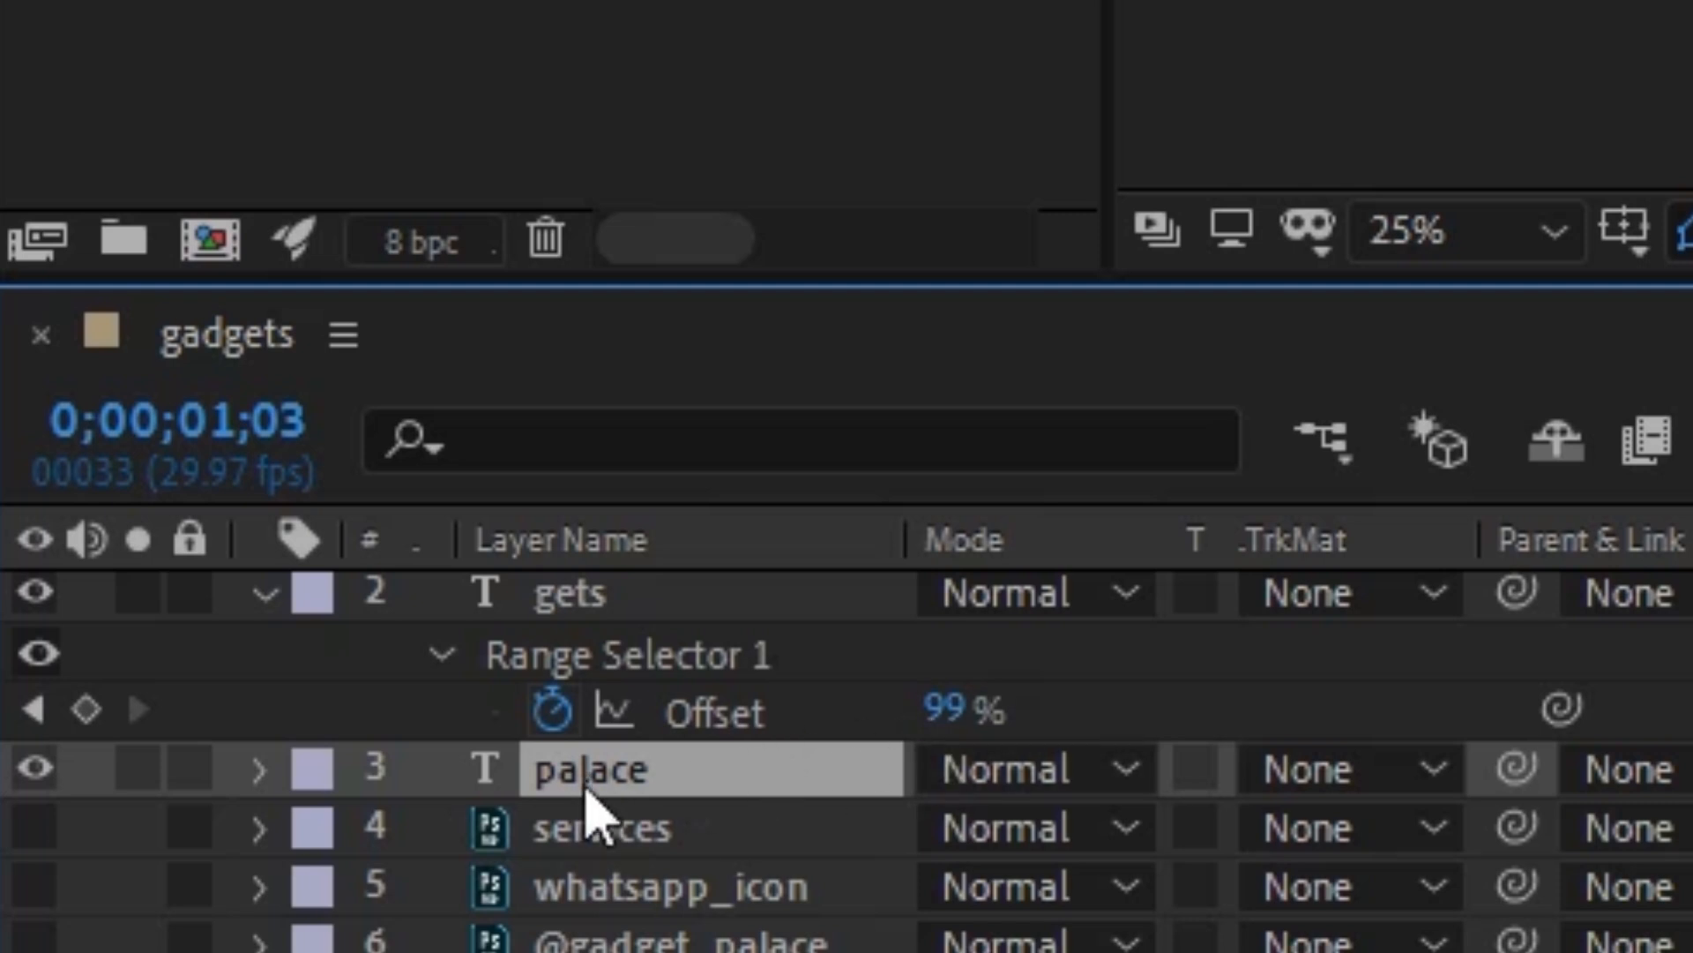
Add a text animator with Position and Opacity properties to the palace layer.
left_click(258, 767)
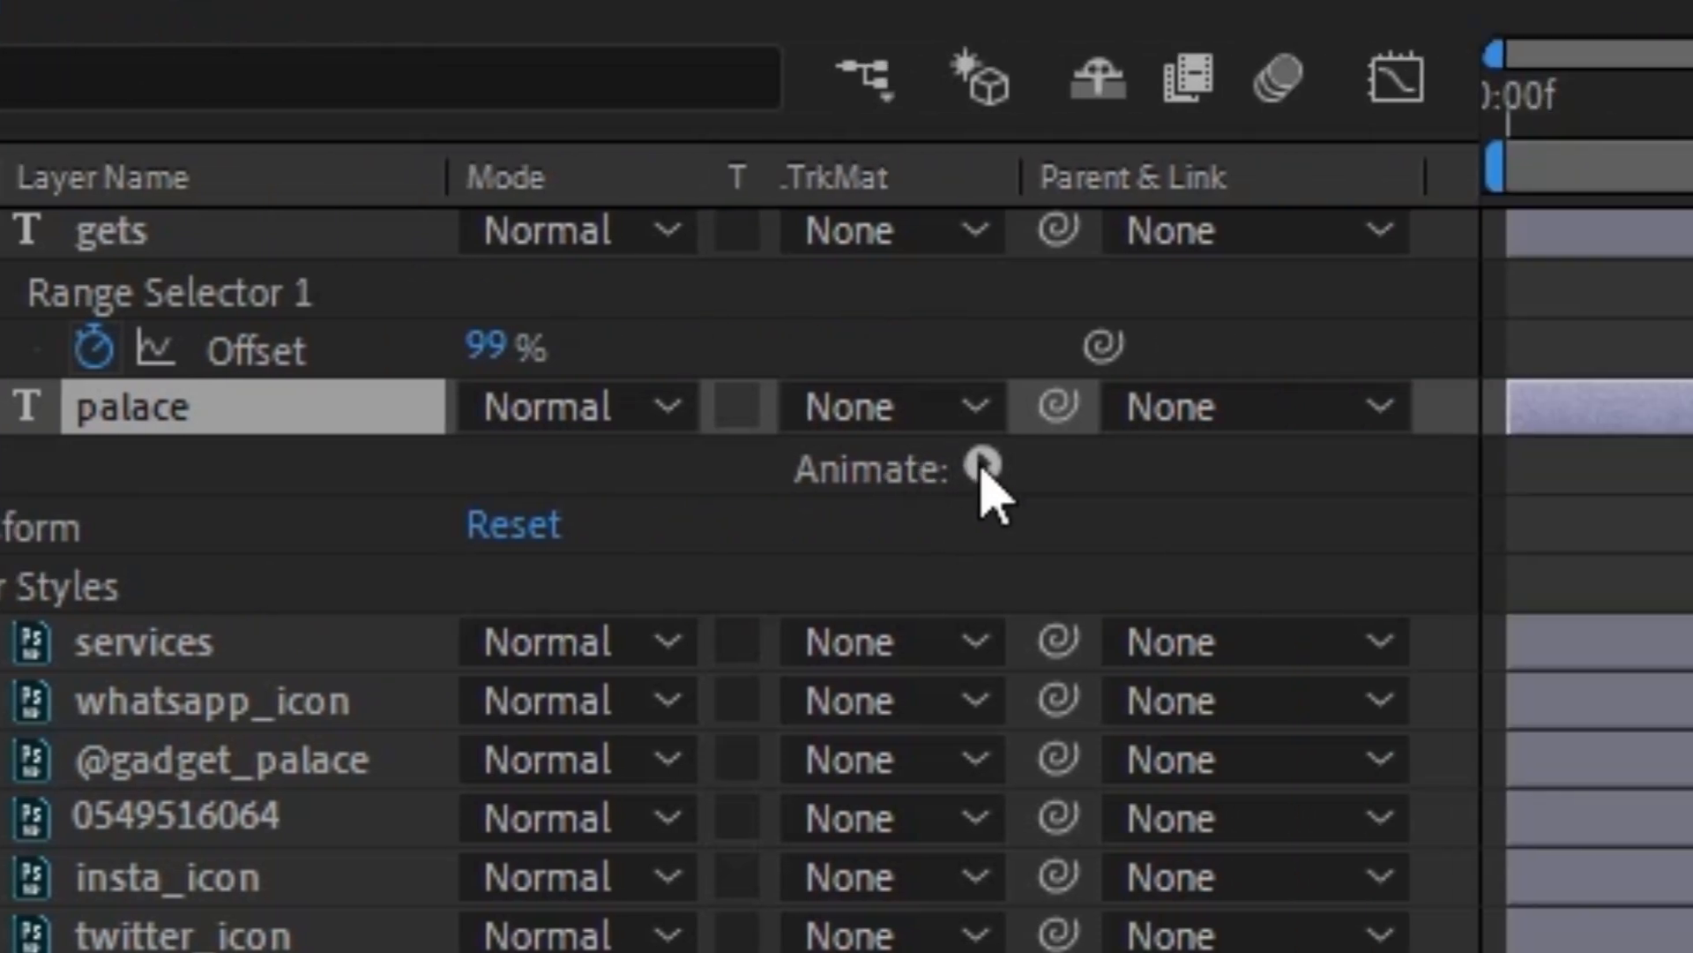
left_click(983, 465)
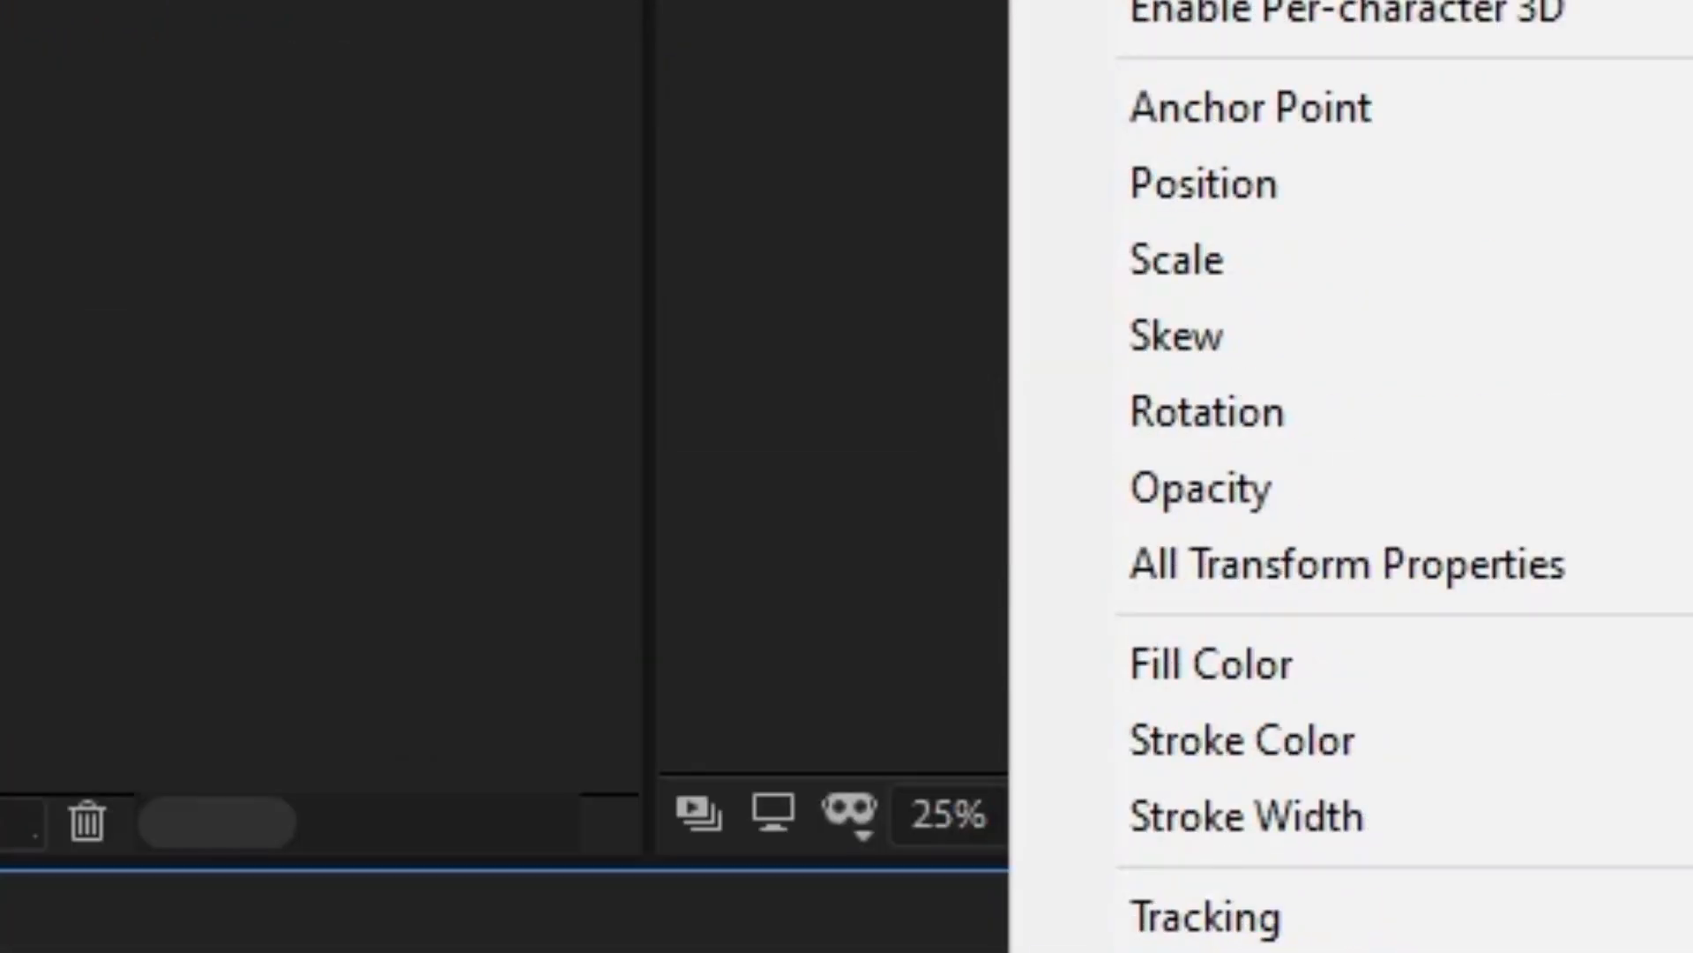
left_click(1312, 190)
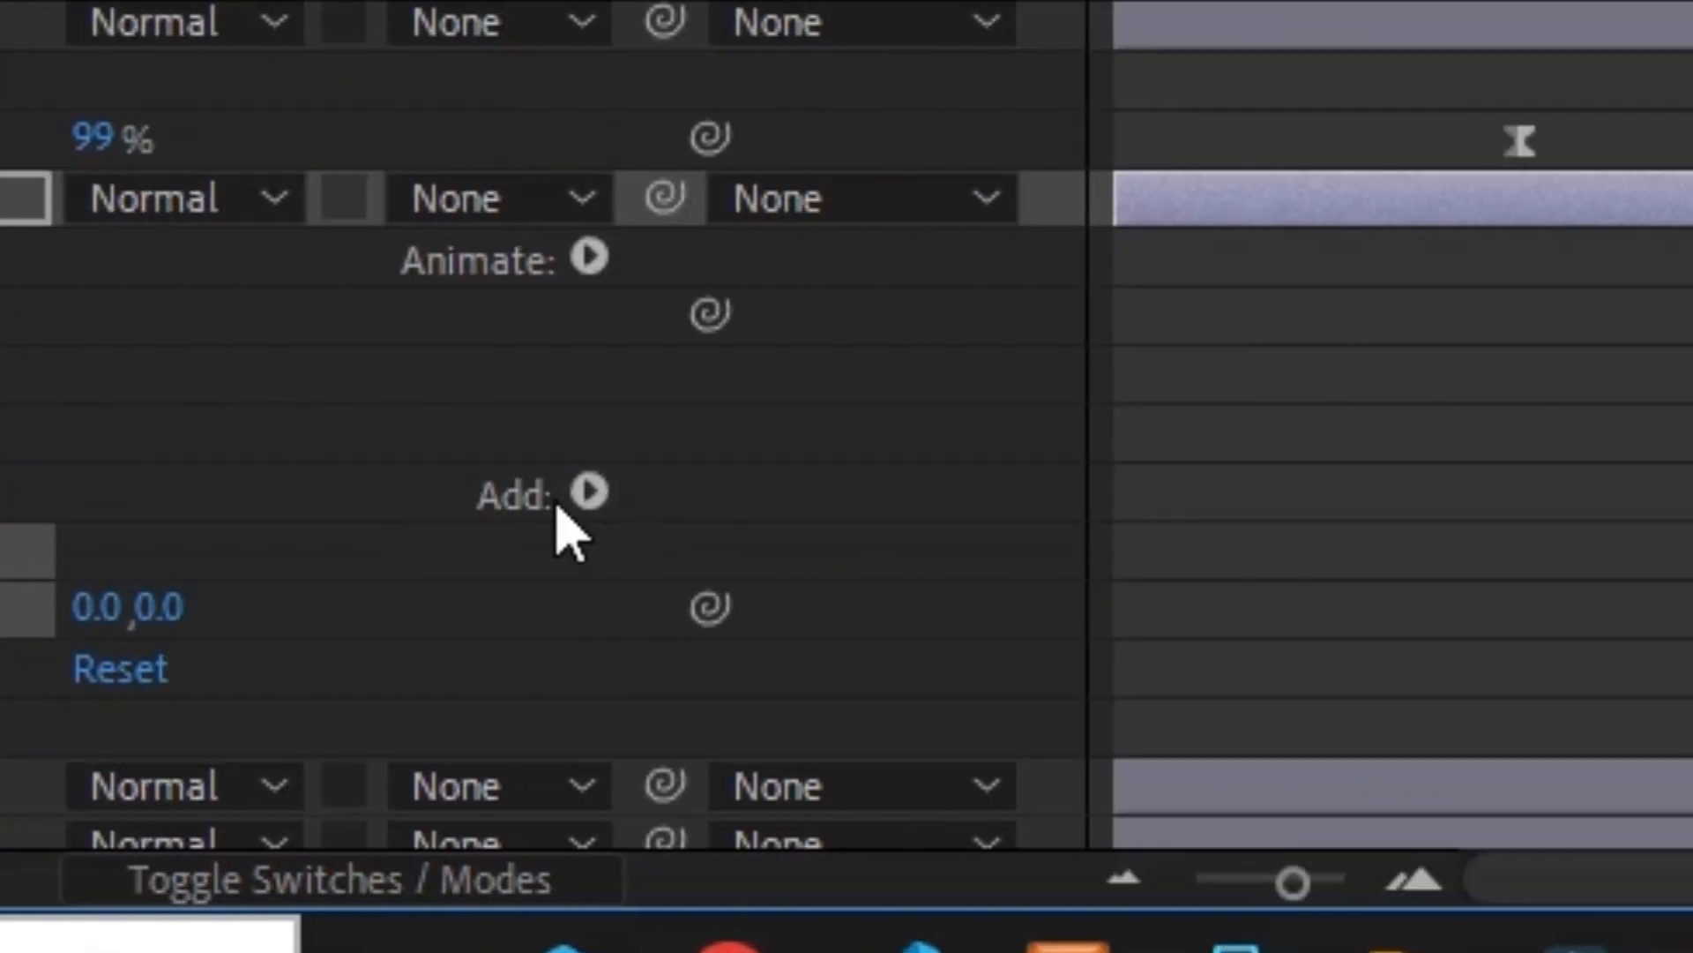
left_click(589, 493)
mouse_move(758, 518)
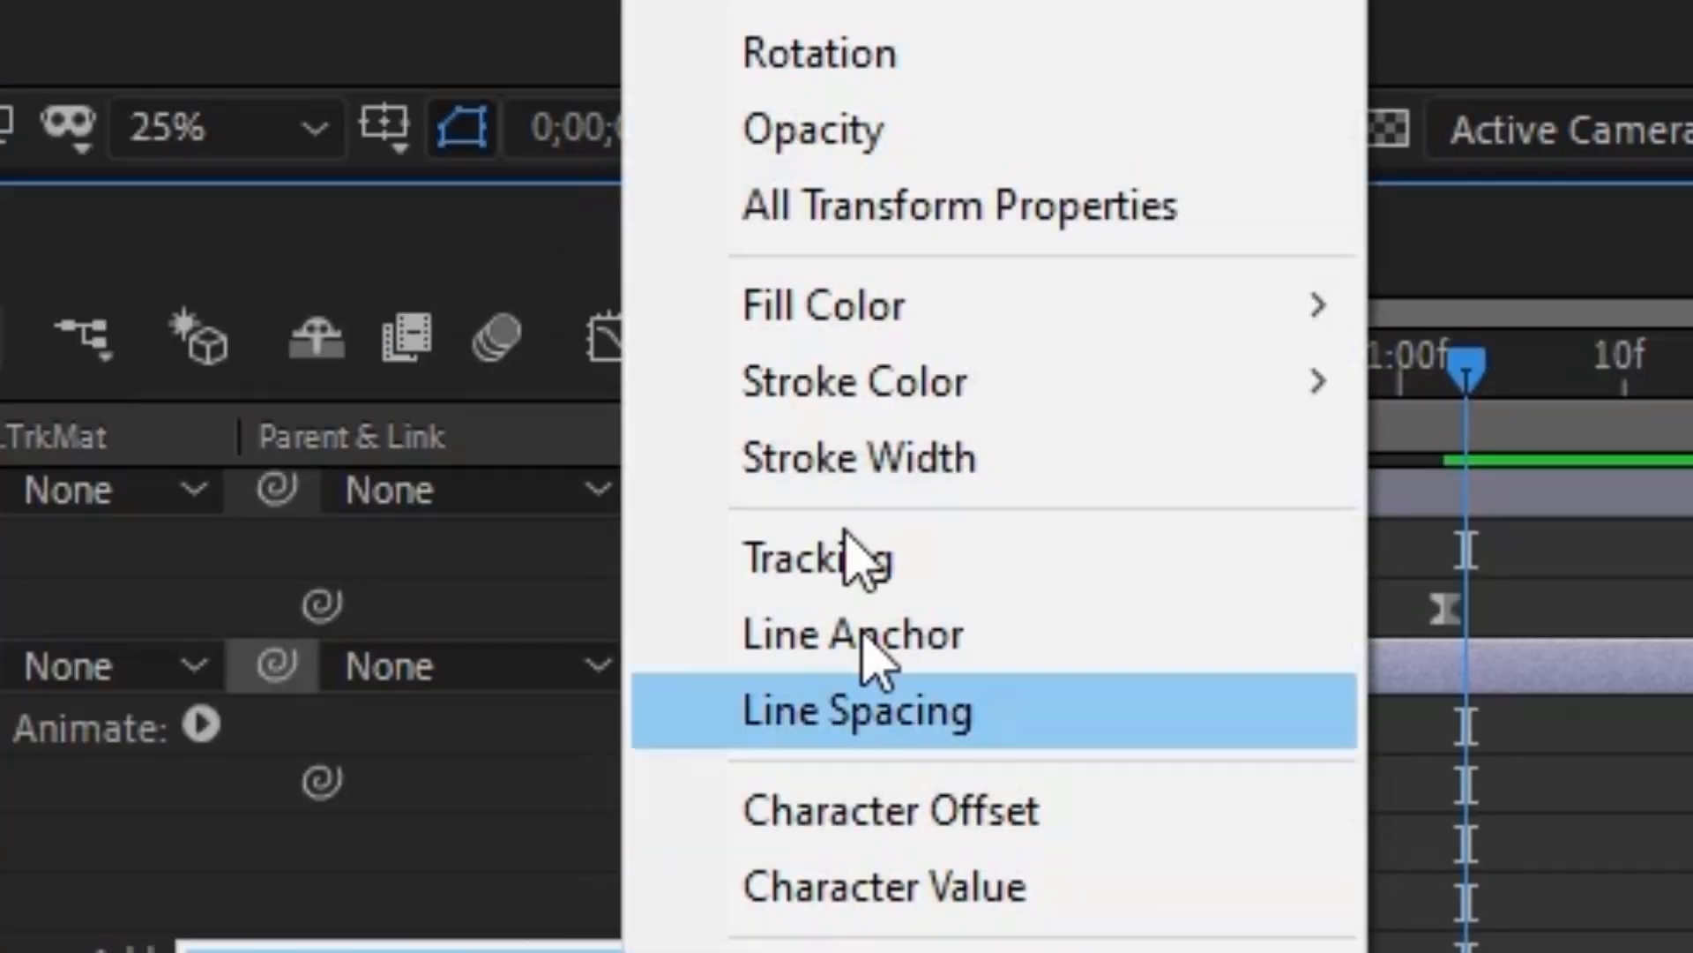
left_click(820, 154)
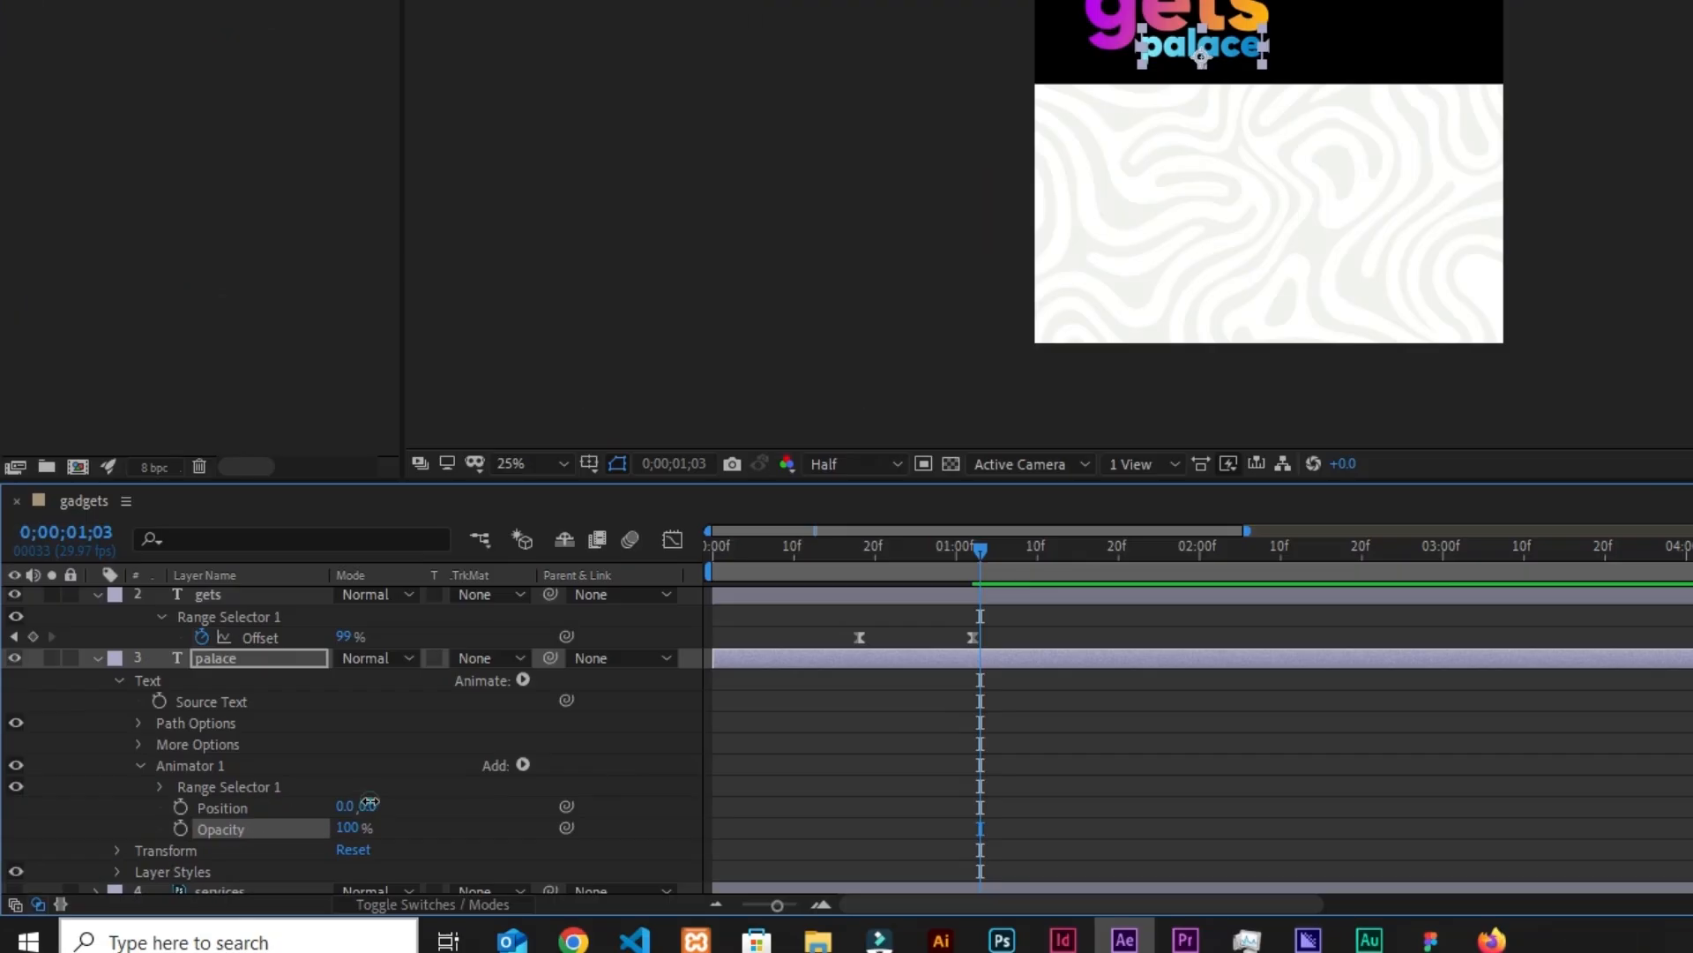
Set the Position of the palace text animator to 0.0, 80.0.
left_click_drag(1020, 611, 1222, 607)
left_click_drag(313, 839, 332, 839)
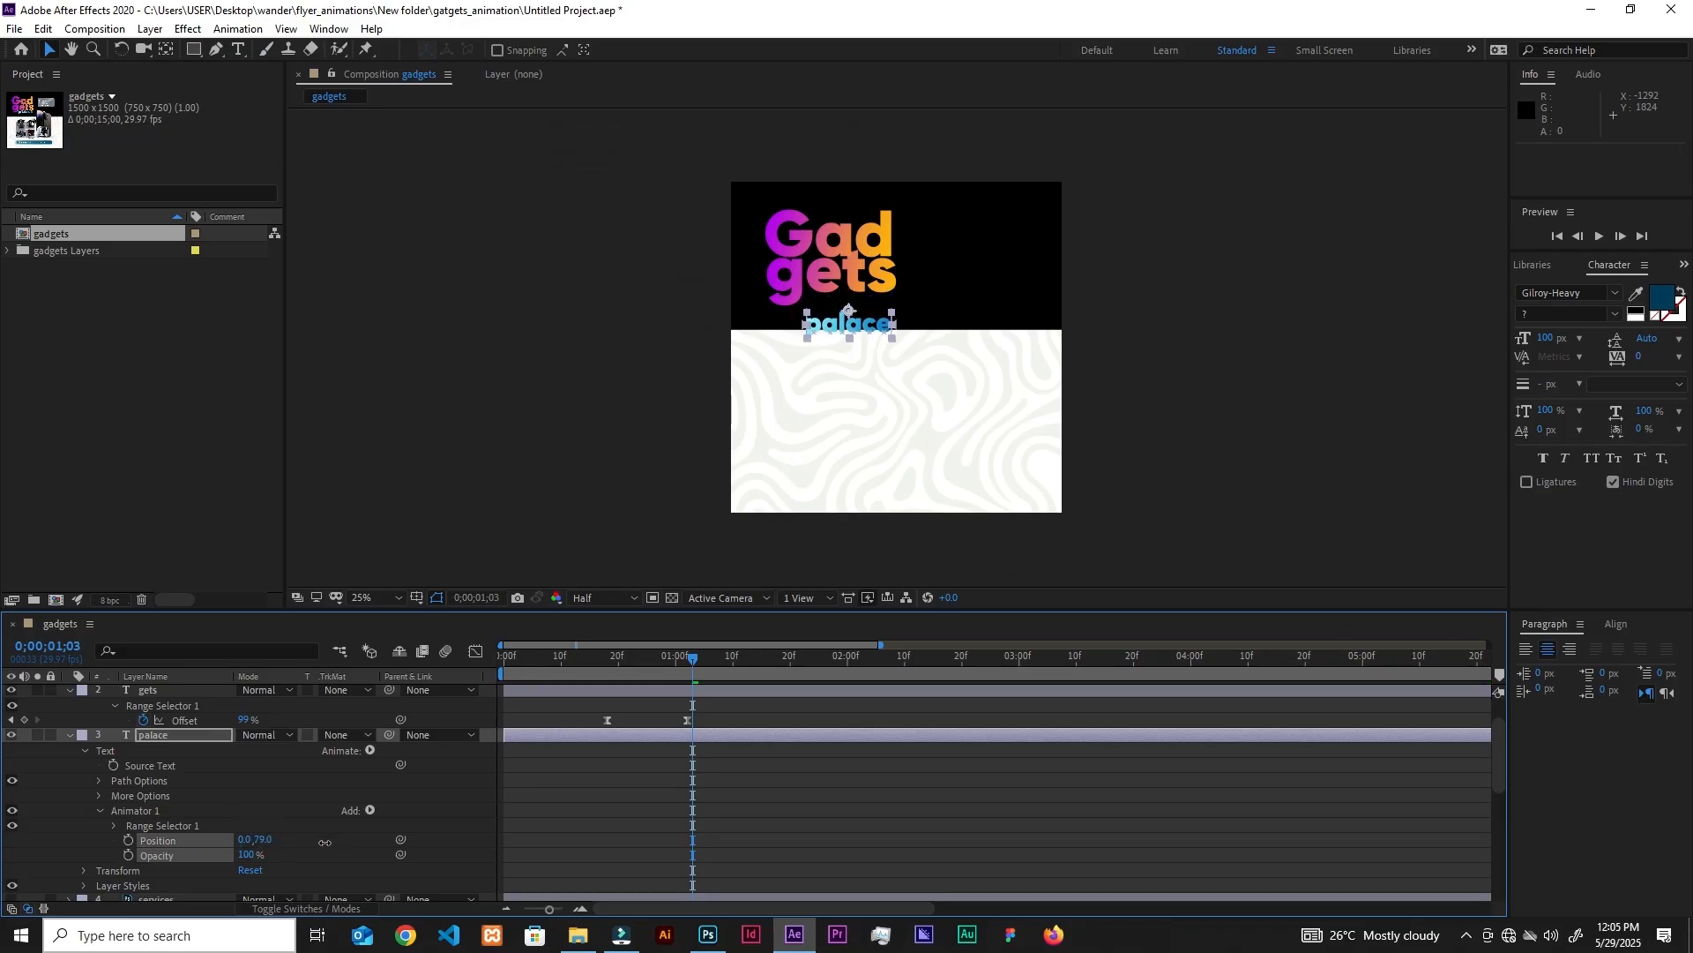
left_click_drag(325, 842, 329, 842)
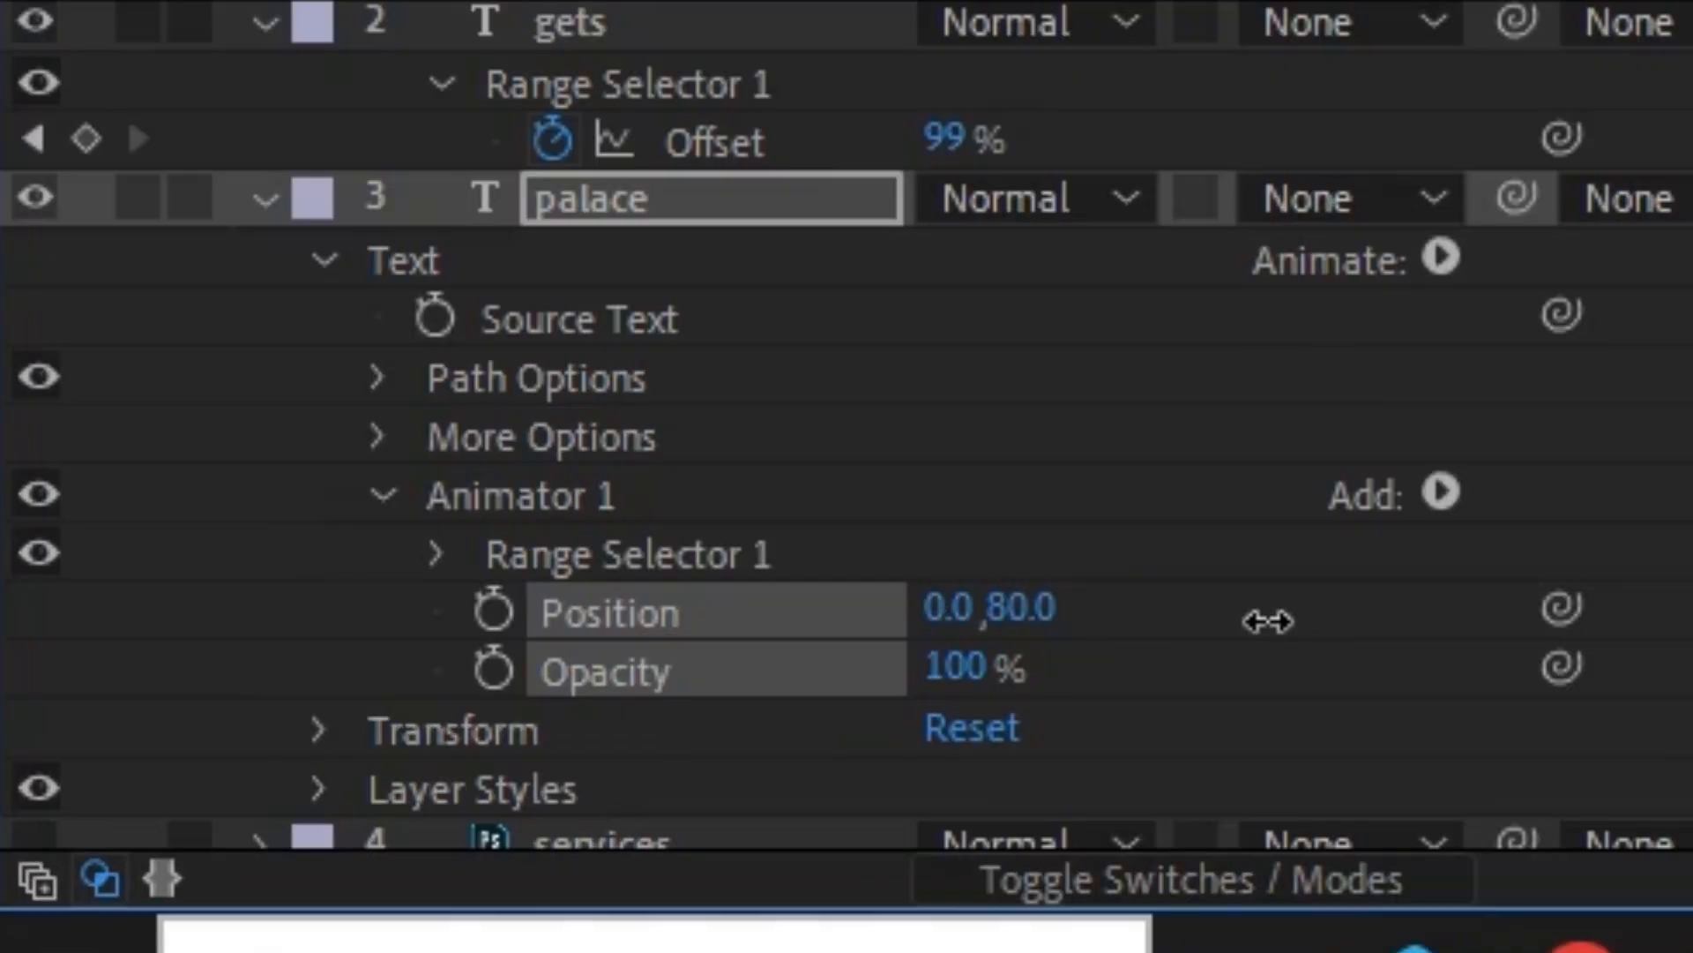
Set the Opacity of the palace text animator to 0%.
left_click_drag(1268, 621, 1268, 621)
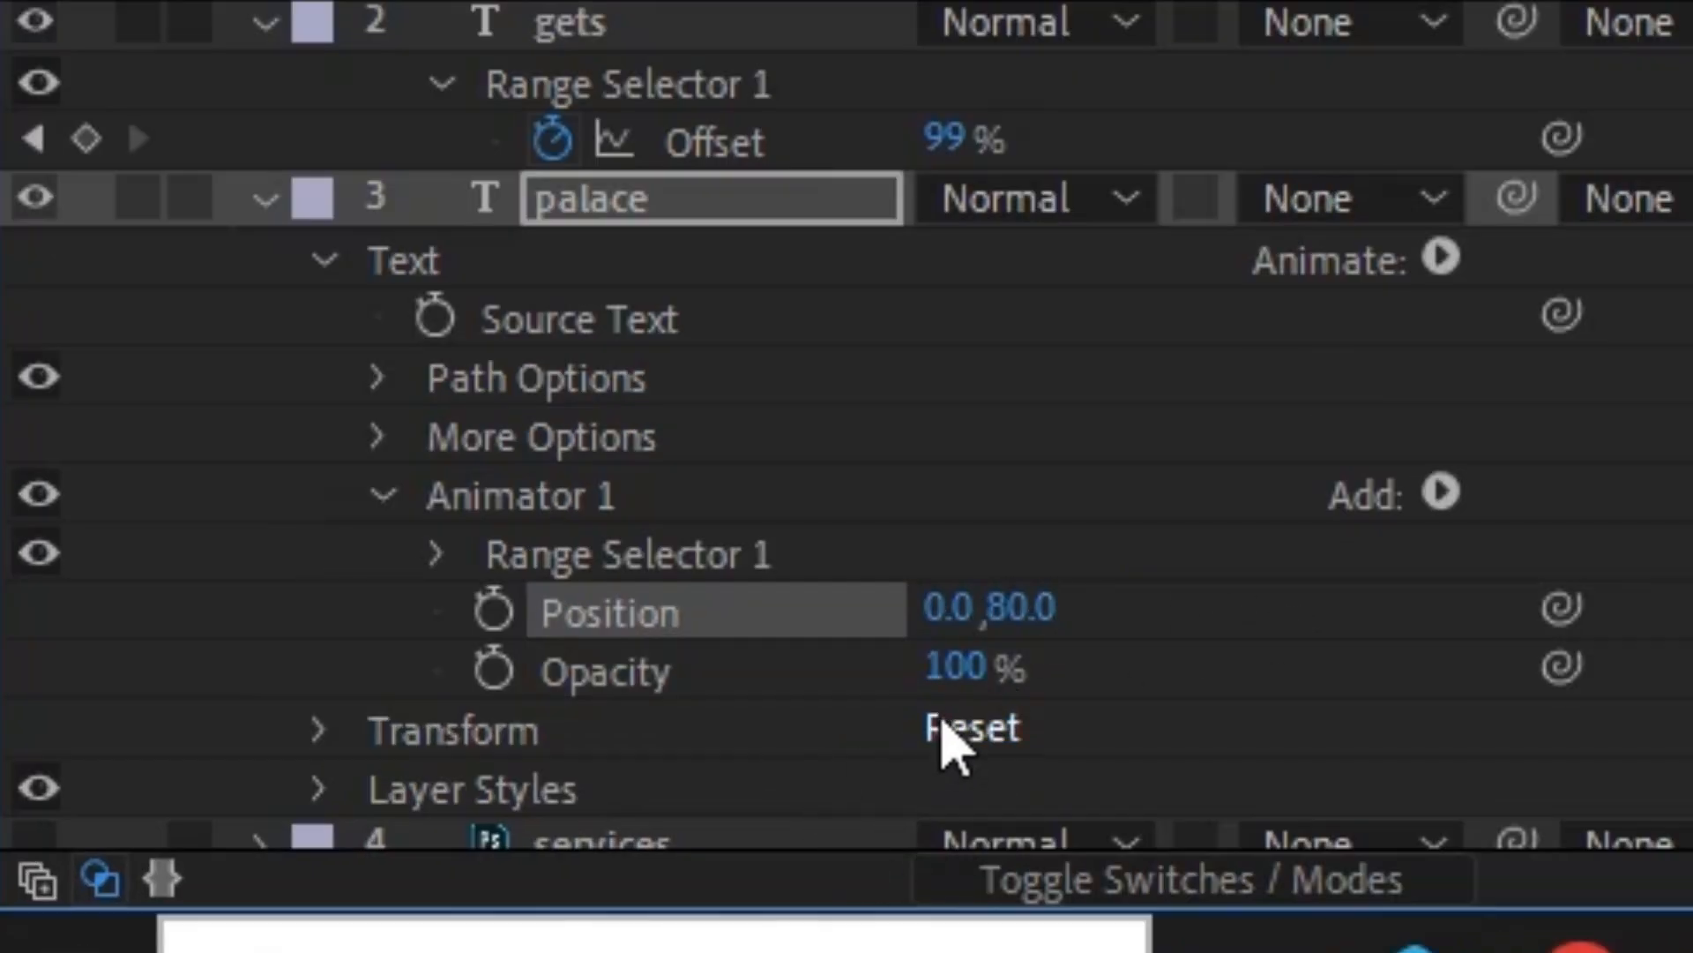
left_click(955, 667)
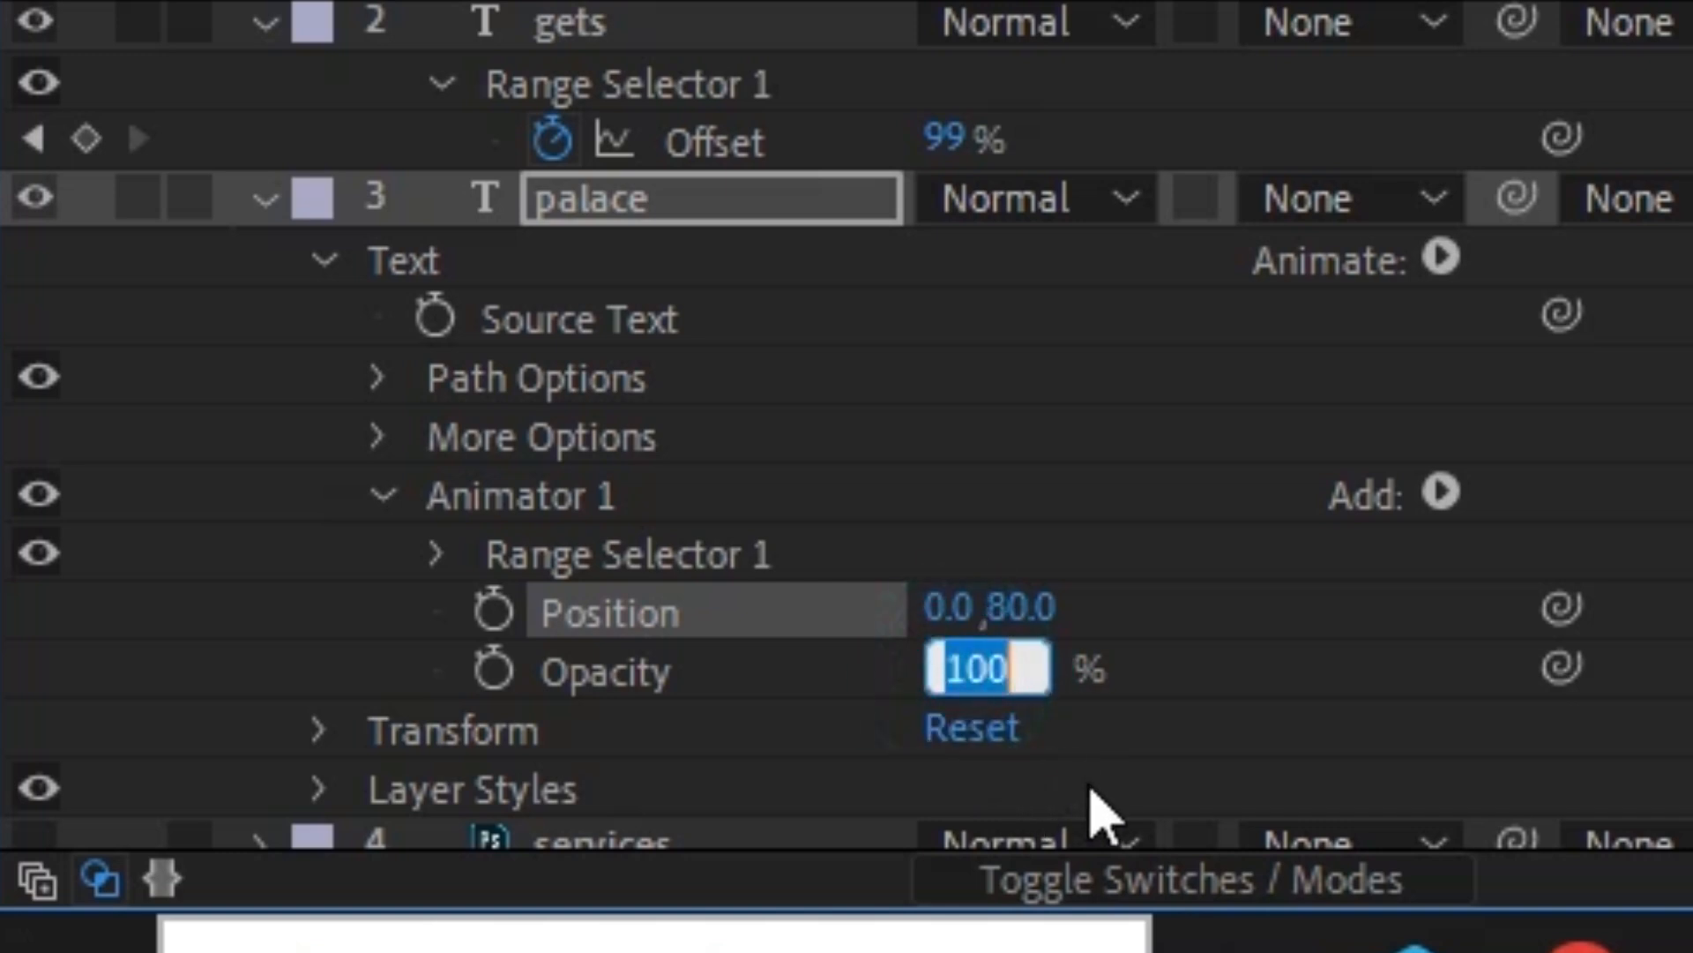
type("0")
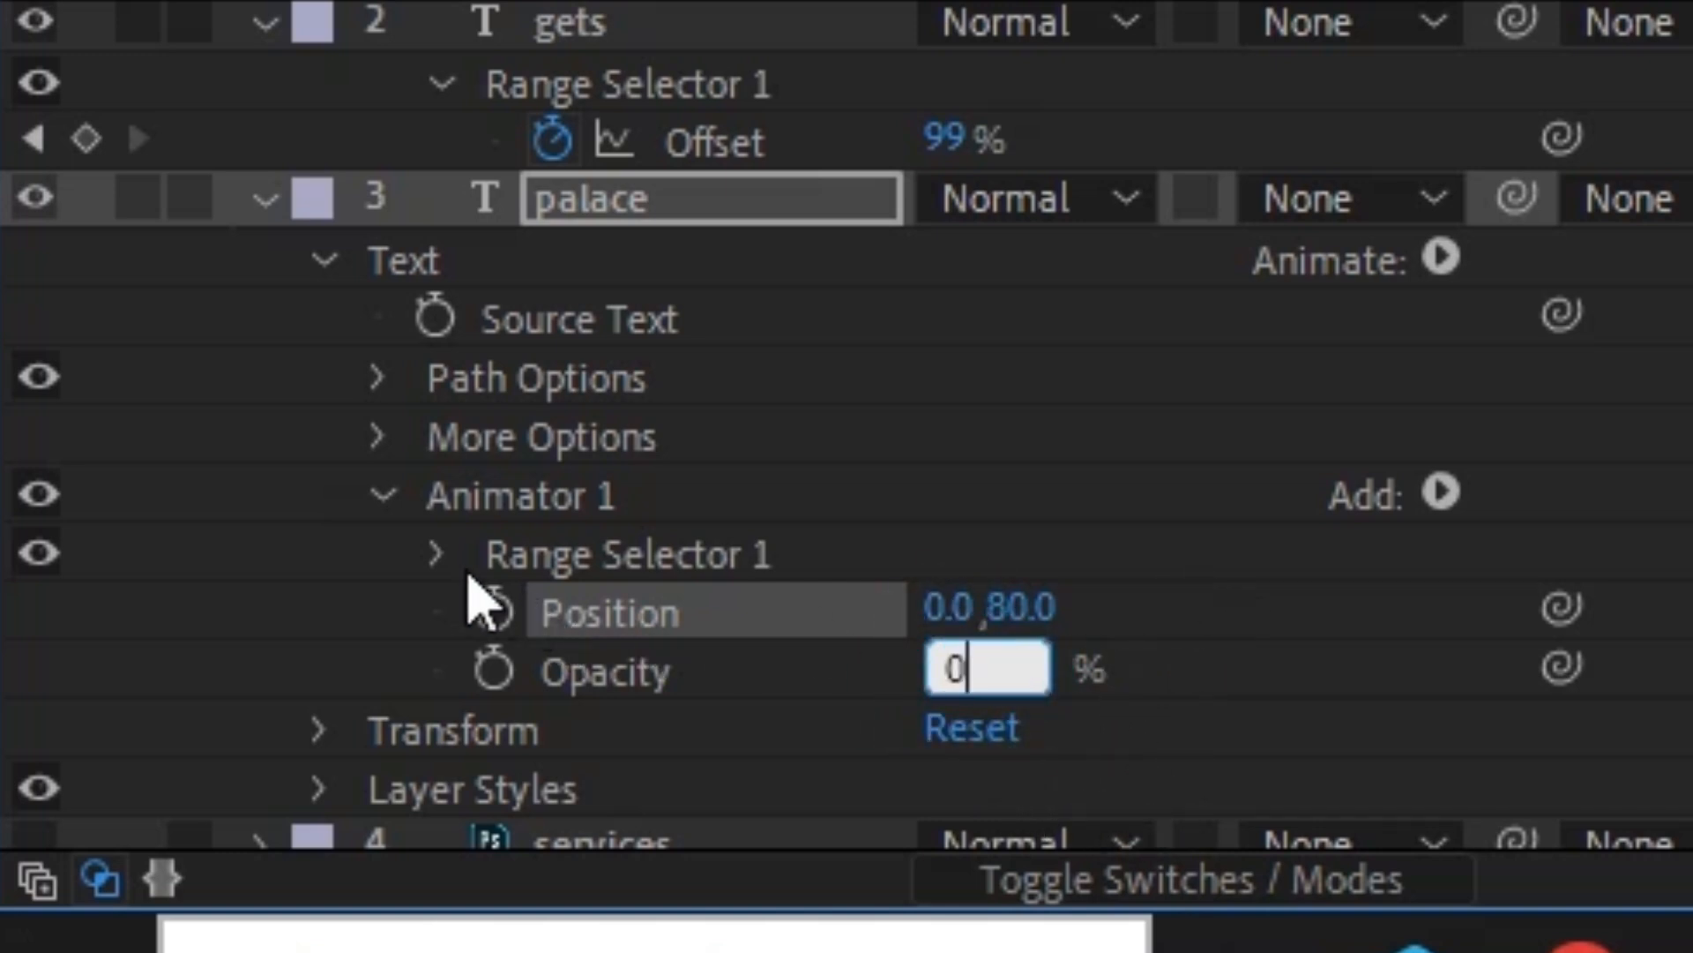
left_click(516, 668)
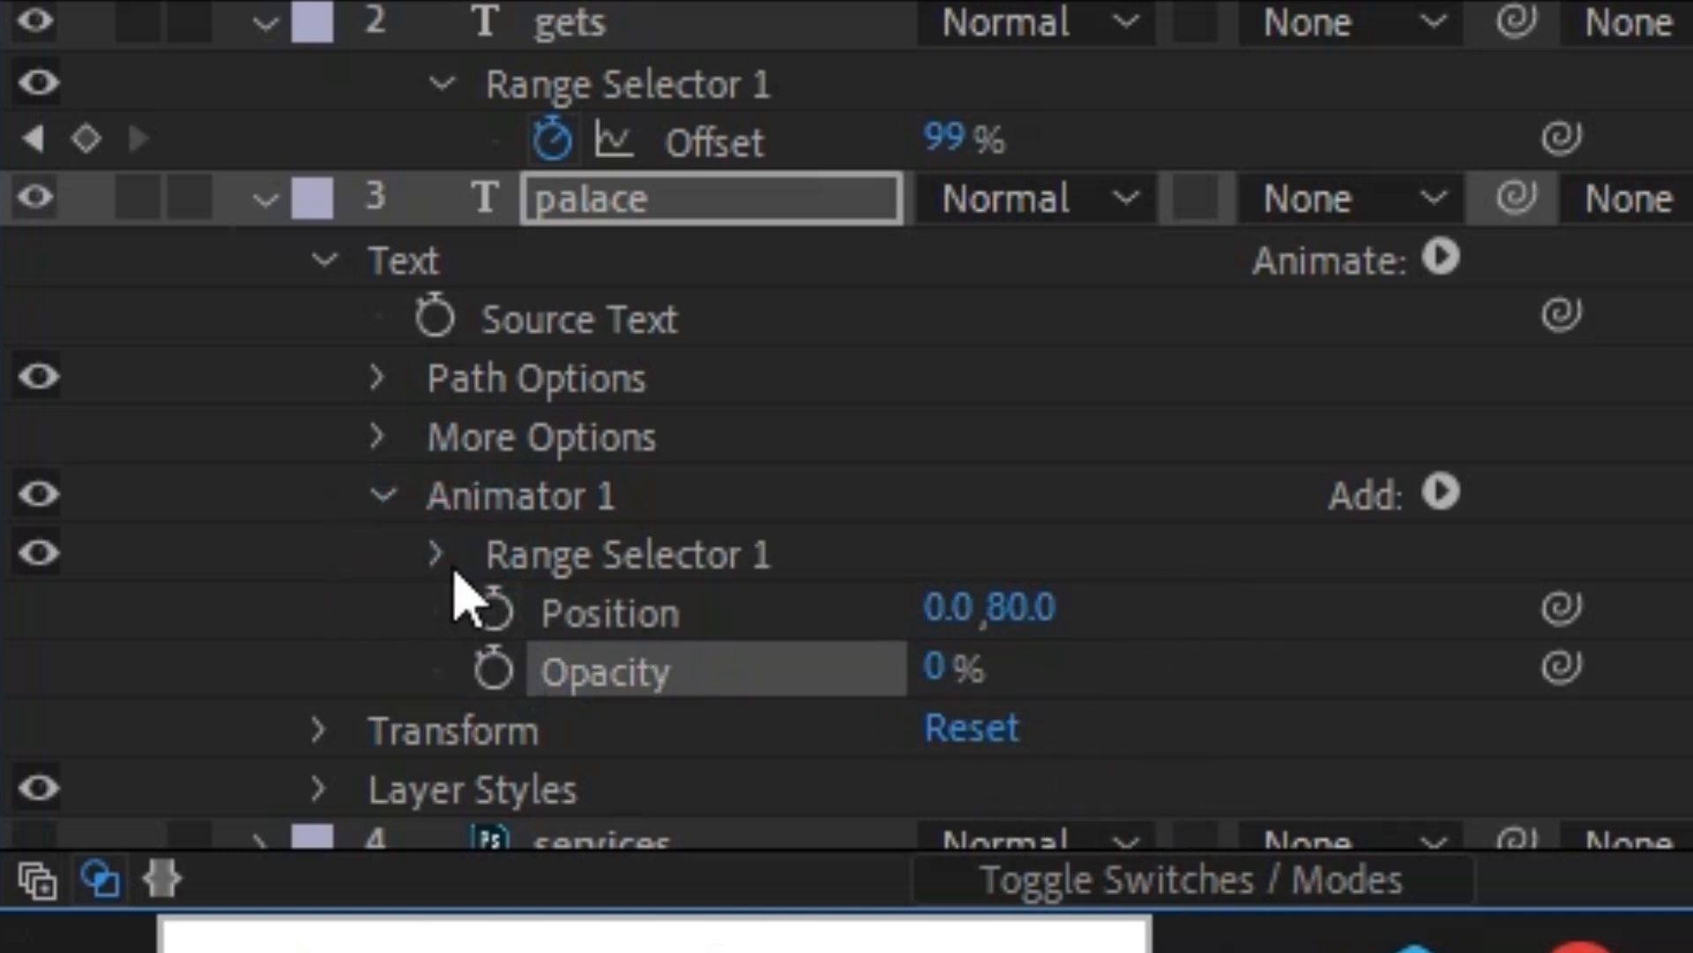
Keyframe the Offset of palace's Range Selector 1 at 0;00;01;03 with a value of -100%.
left_click(444, 557)
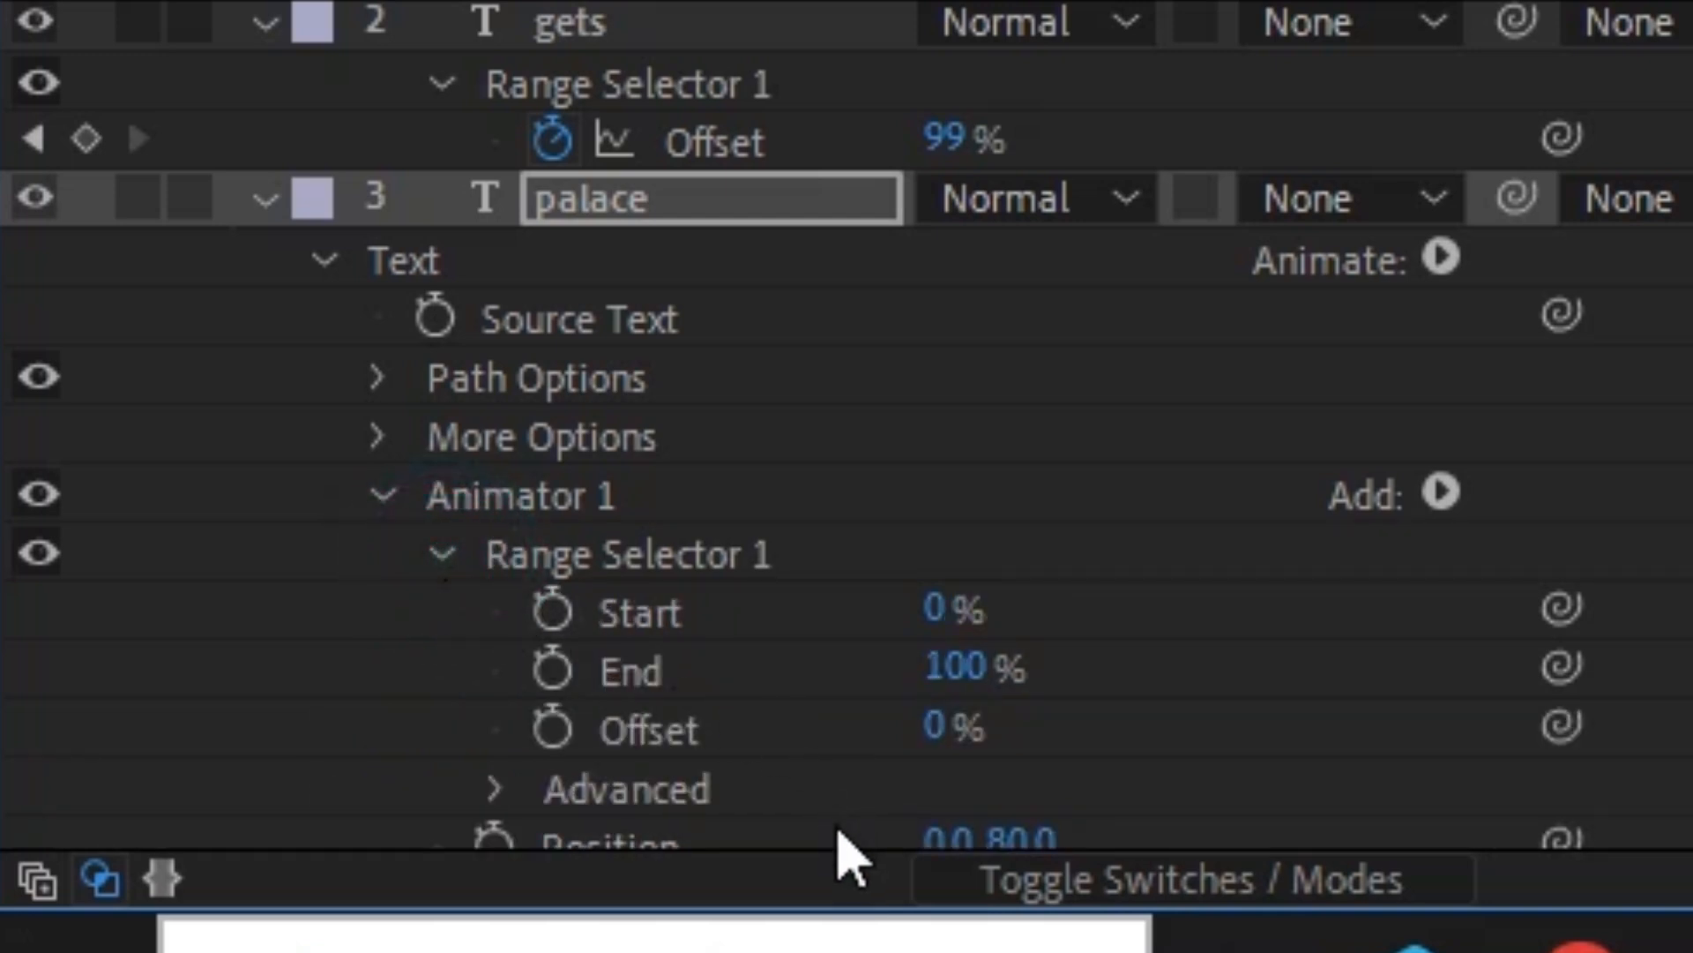
left_click(553, 731)
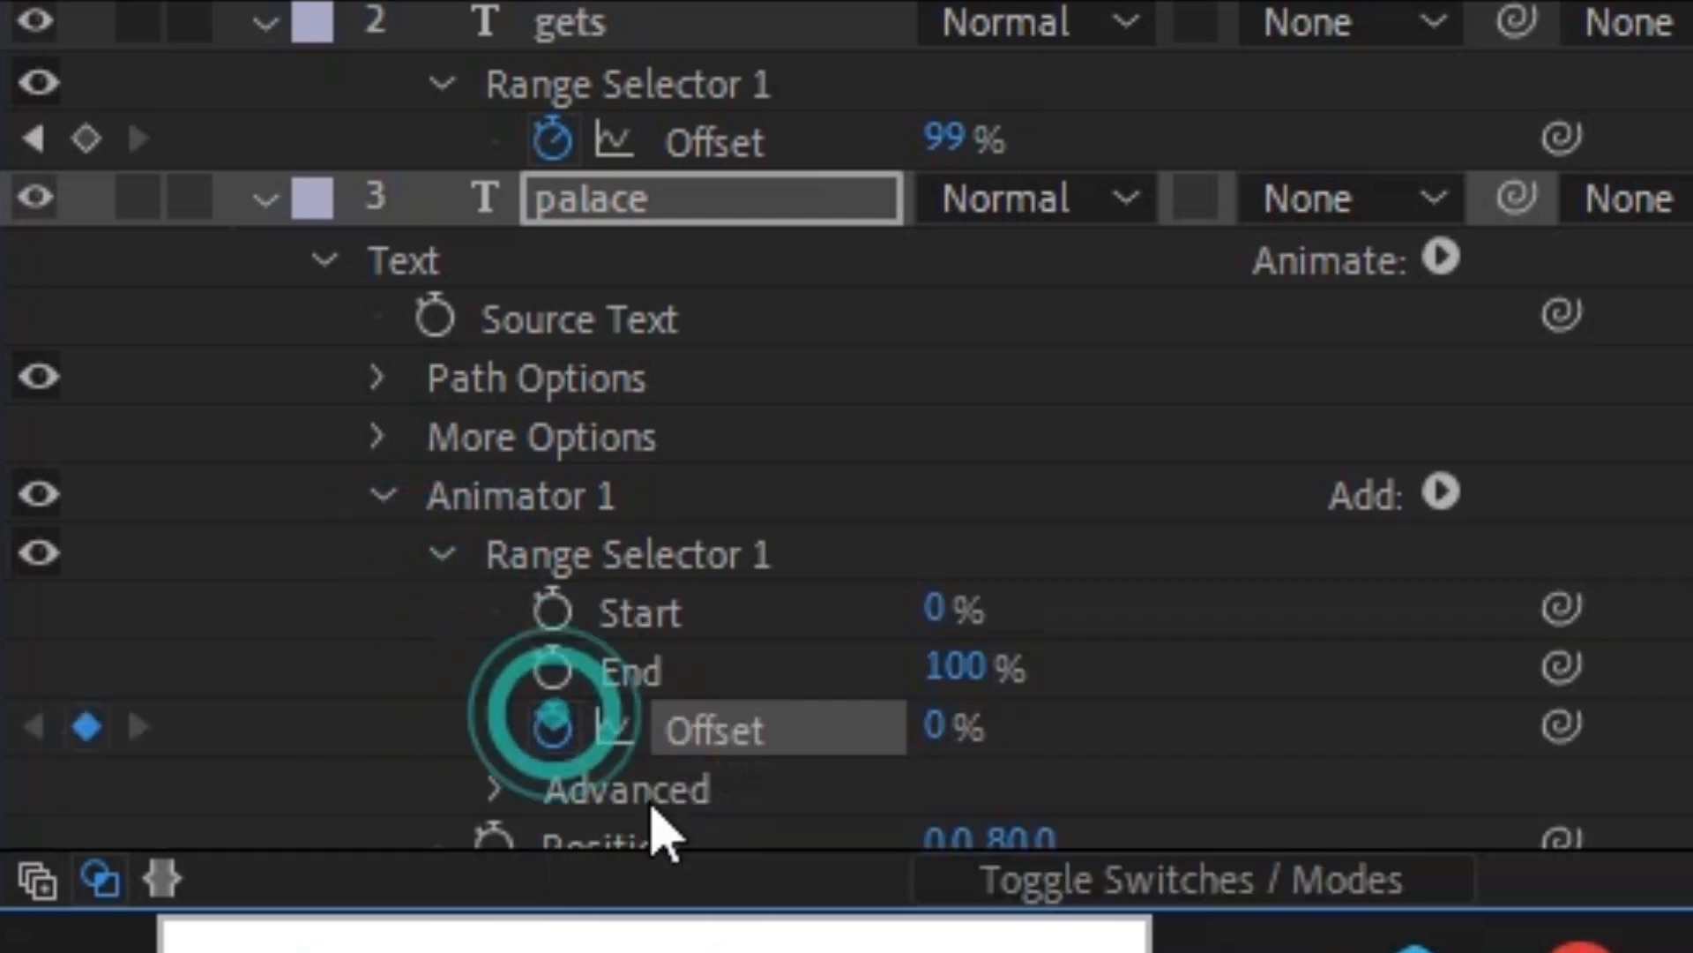
left_click_drag(945, 745, 447, 744)
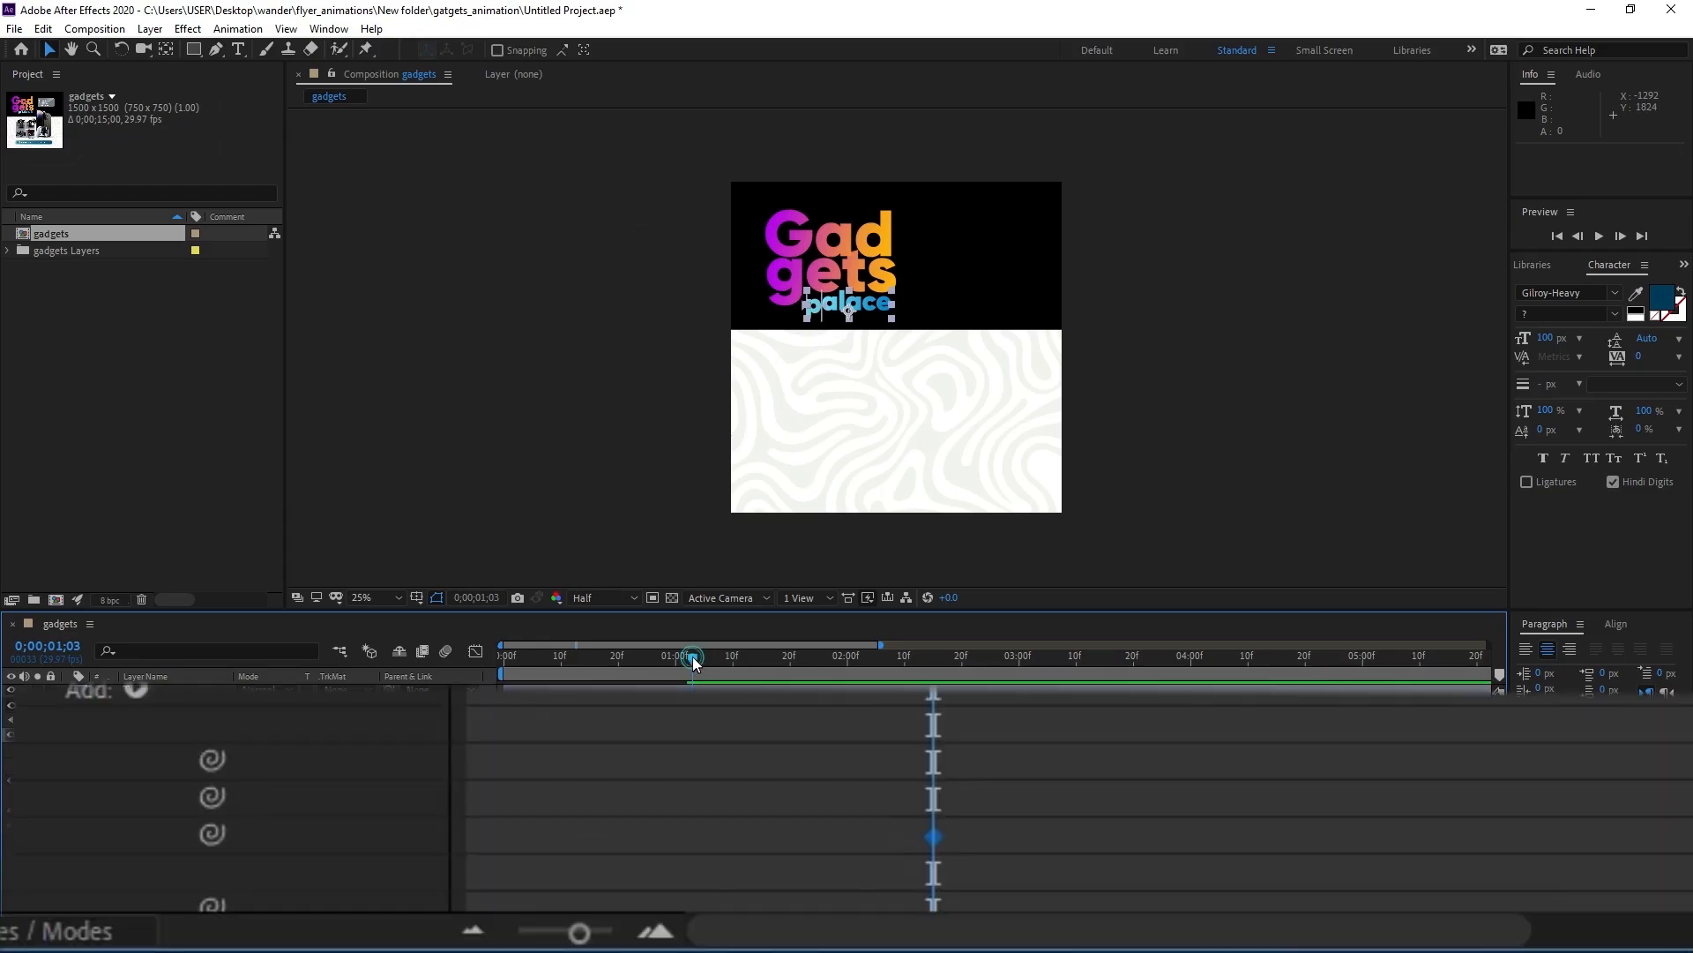
left_click_drag(691, 656, 712, 659)
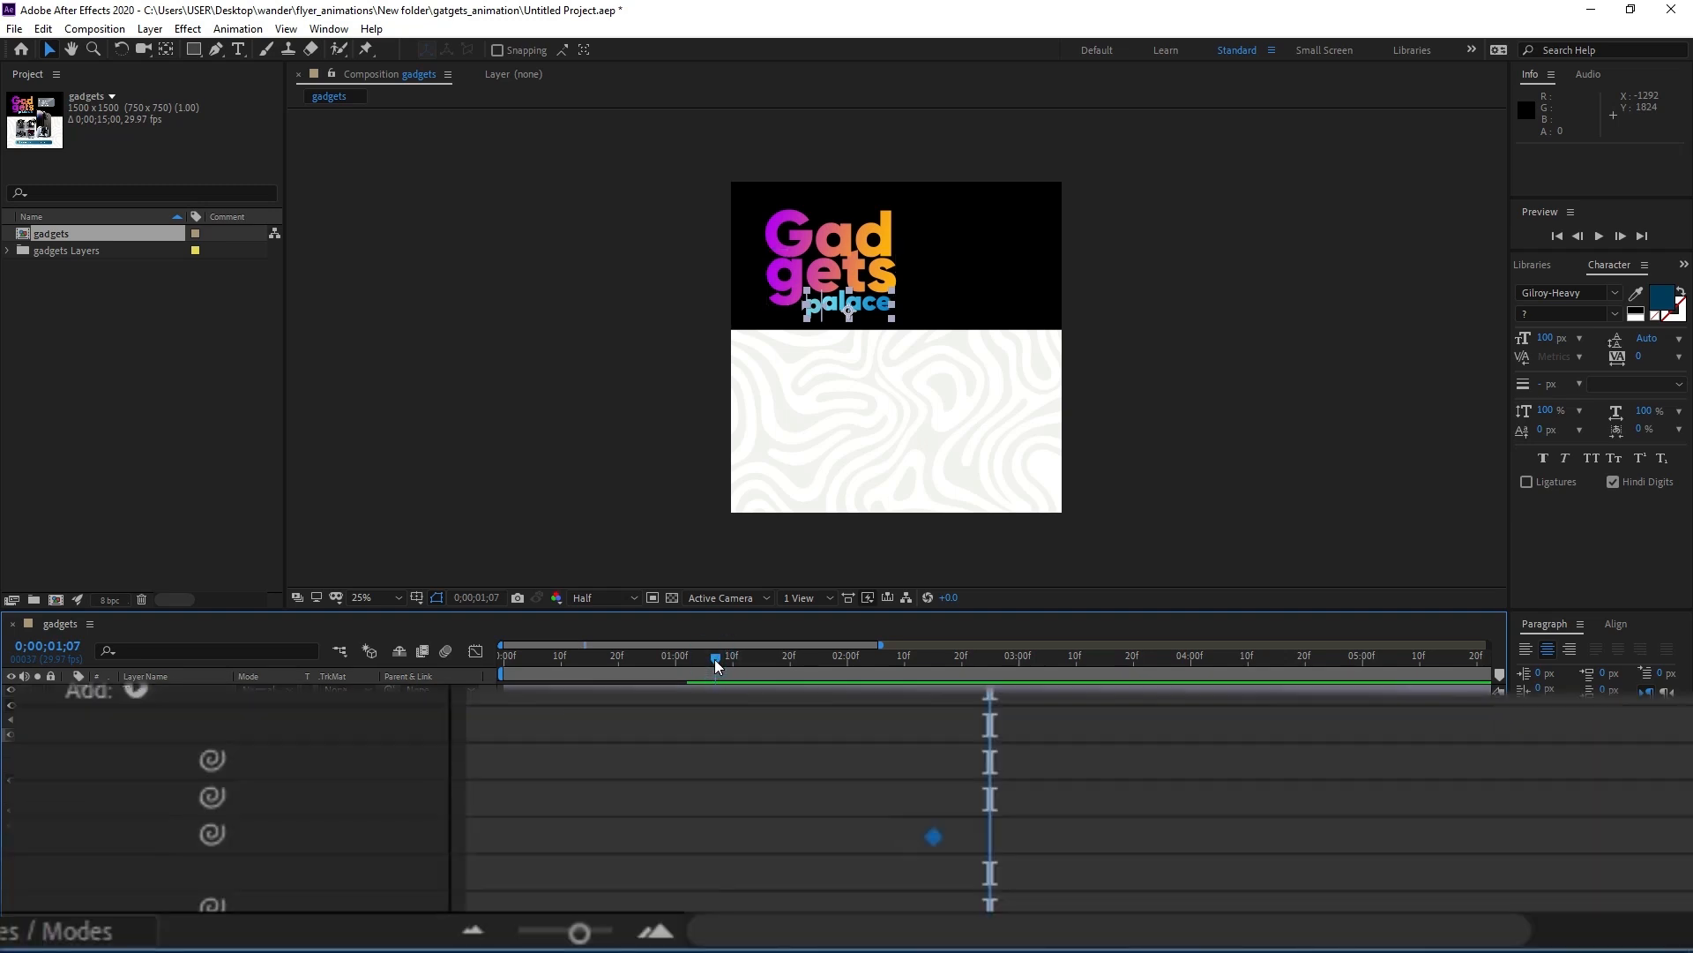
left_click_drag(702, 661, 707, 662)
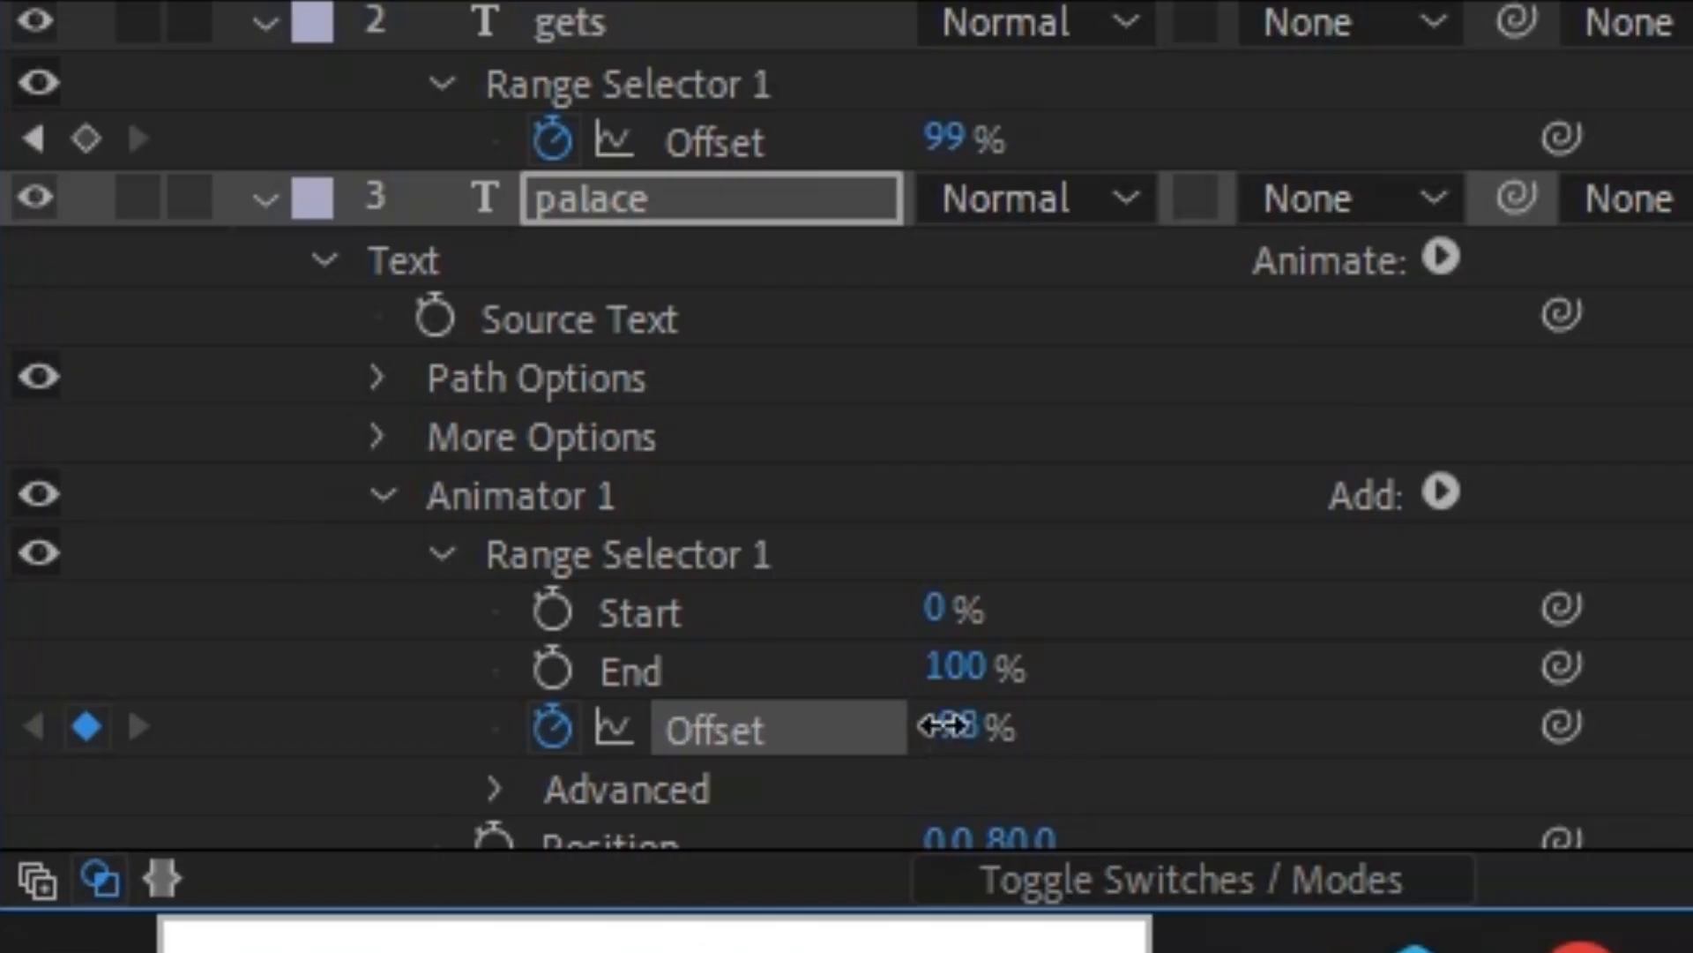
left_click_drag(238, 874, 172, 873)
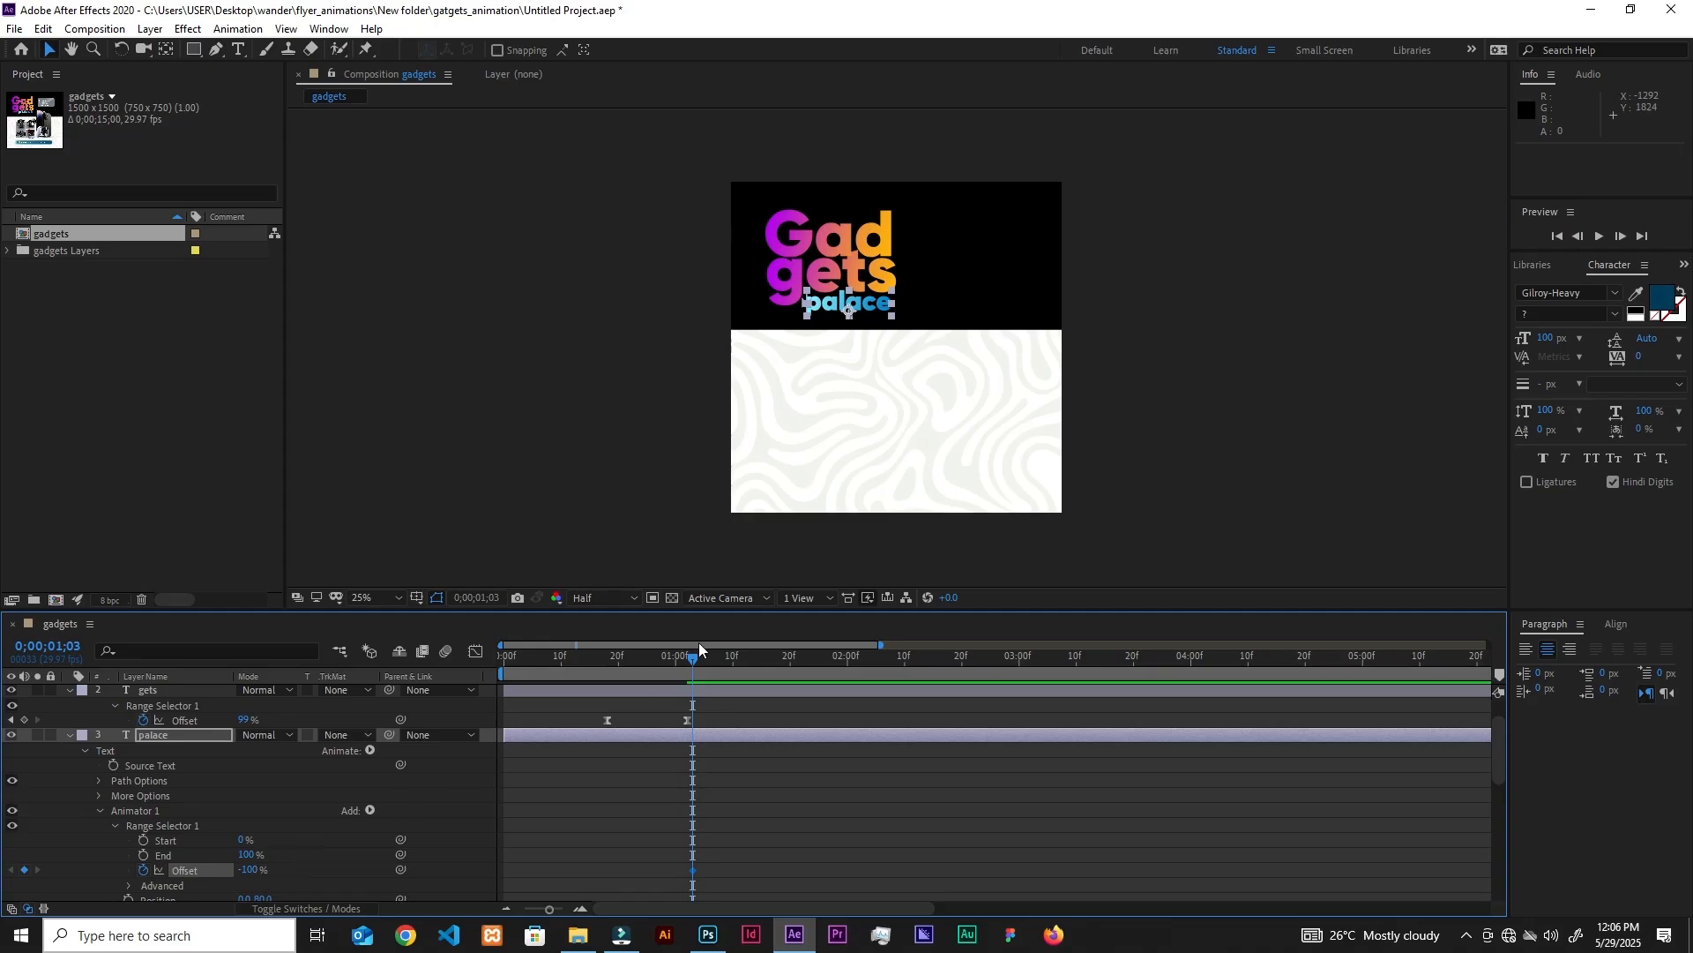
Add a second Offset keyframe of 100% to palace's Range Selector 1 at 0;00;01;07.
left_click_drag(698, 659, 712, 663)
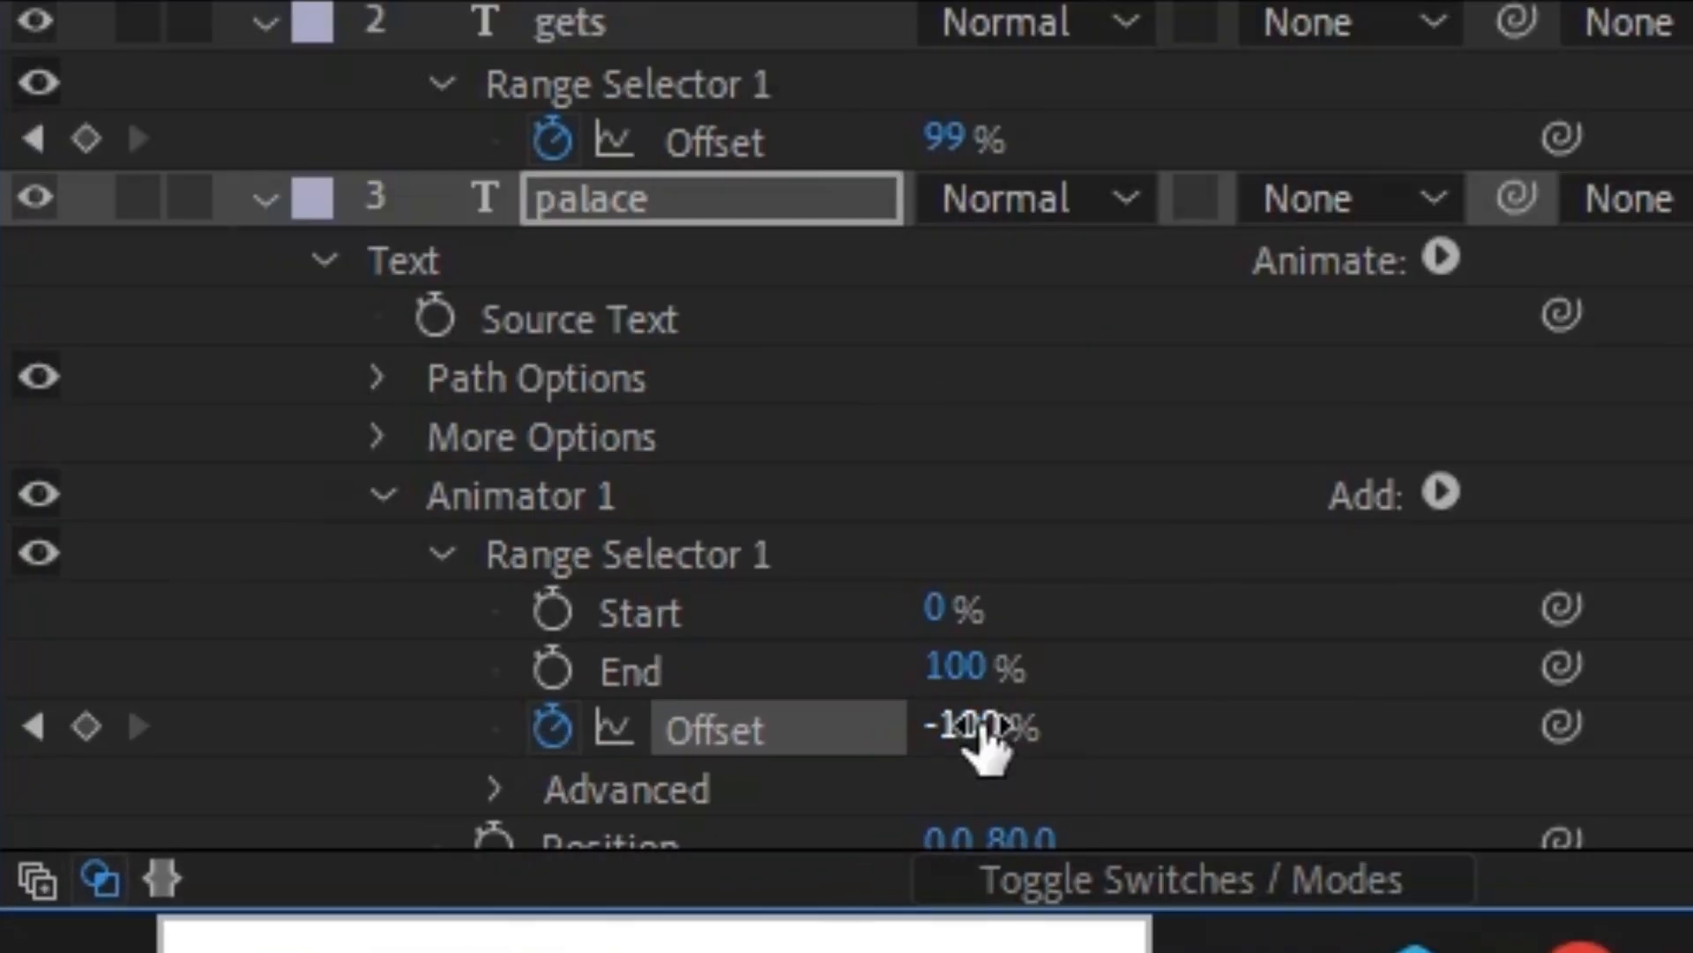
left_click_drag(243, 873, 383, 872)
left_click_drag(1523, 719, 1675, 719)
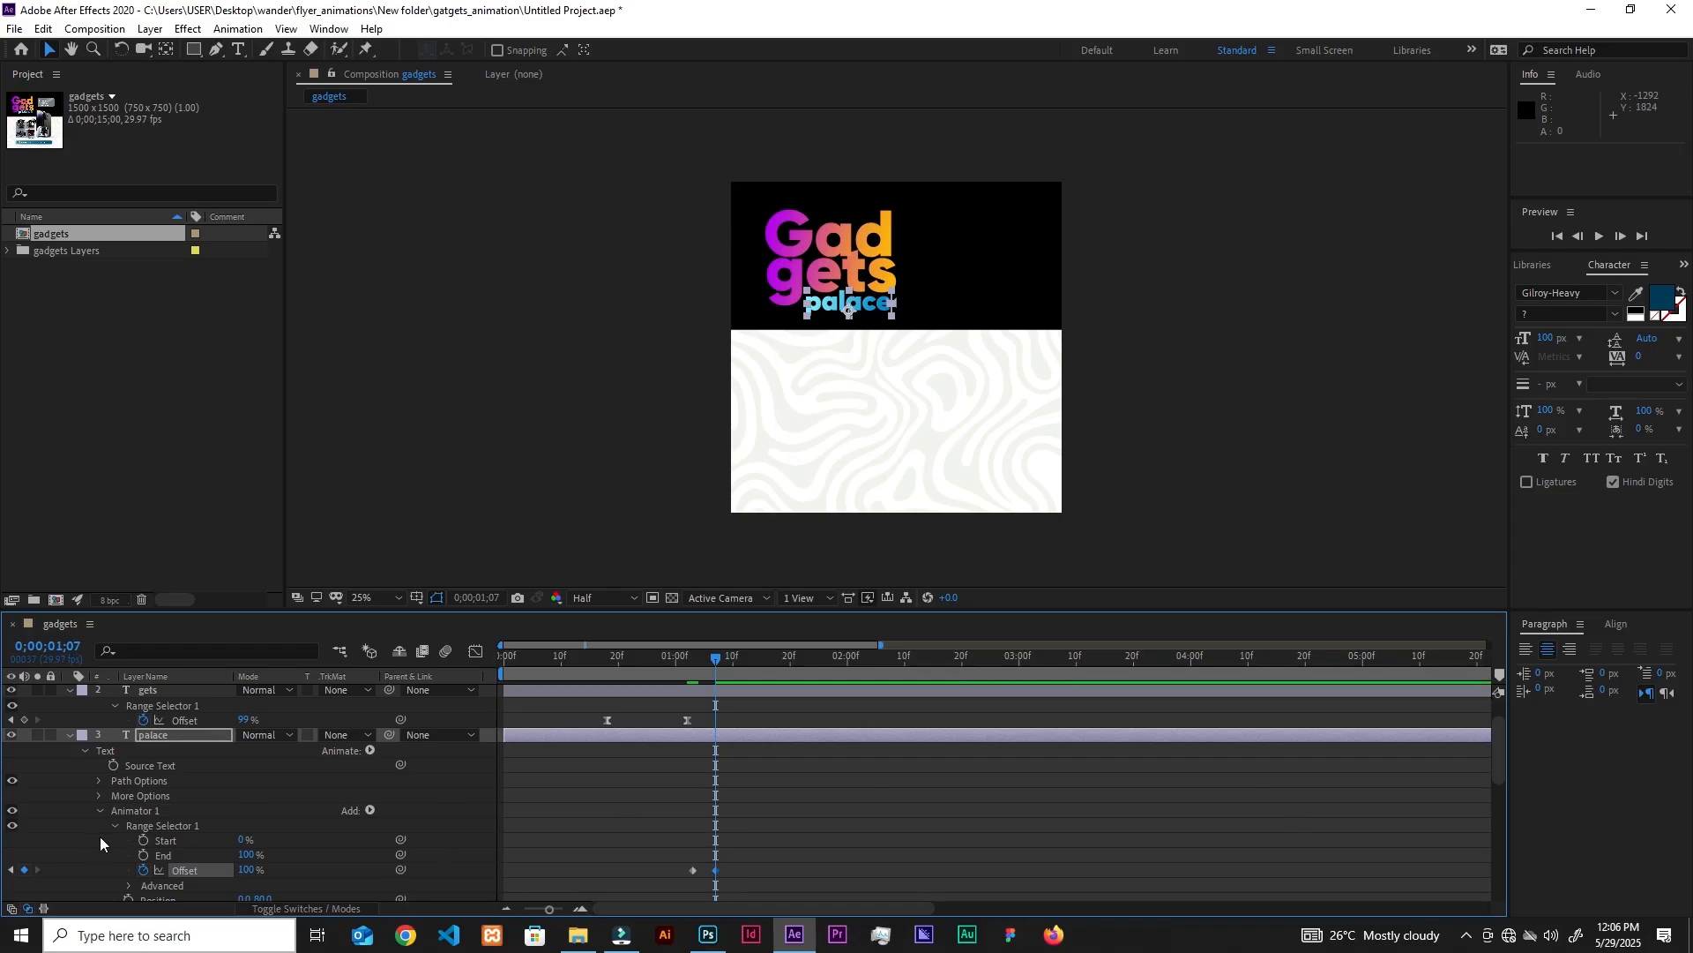
In the Advanced settings of palace's range selector, set Shape to Ramp Up, Ease High to 25% and Ease Low to 100%.
left_click_drag(1499, 780, 1499, 787)
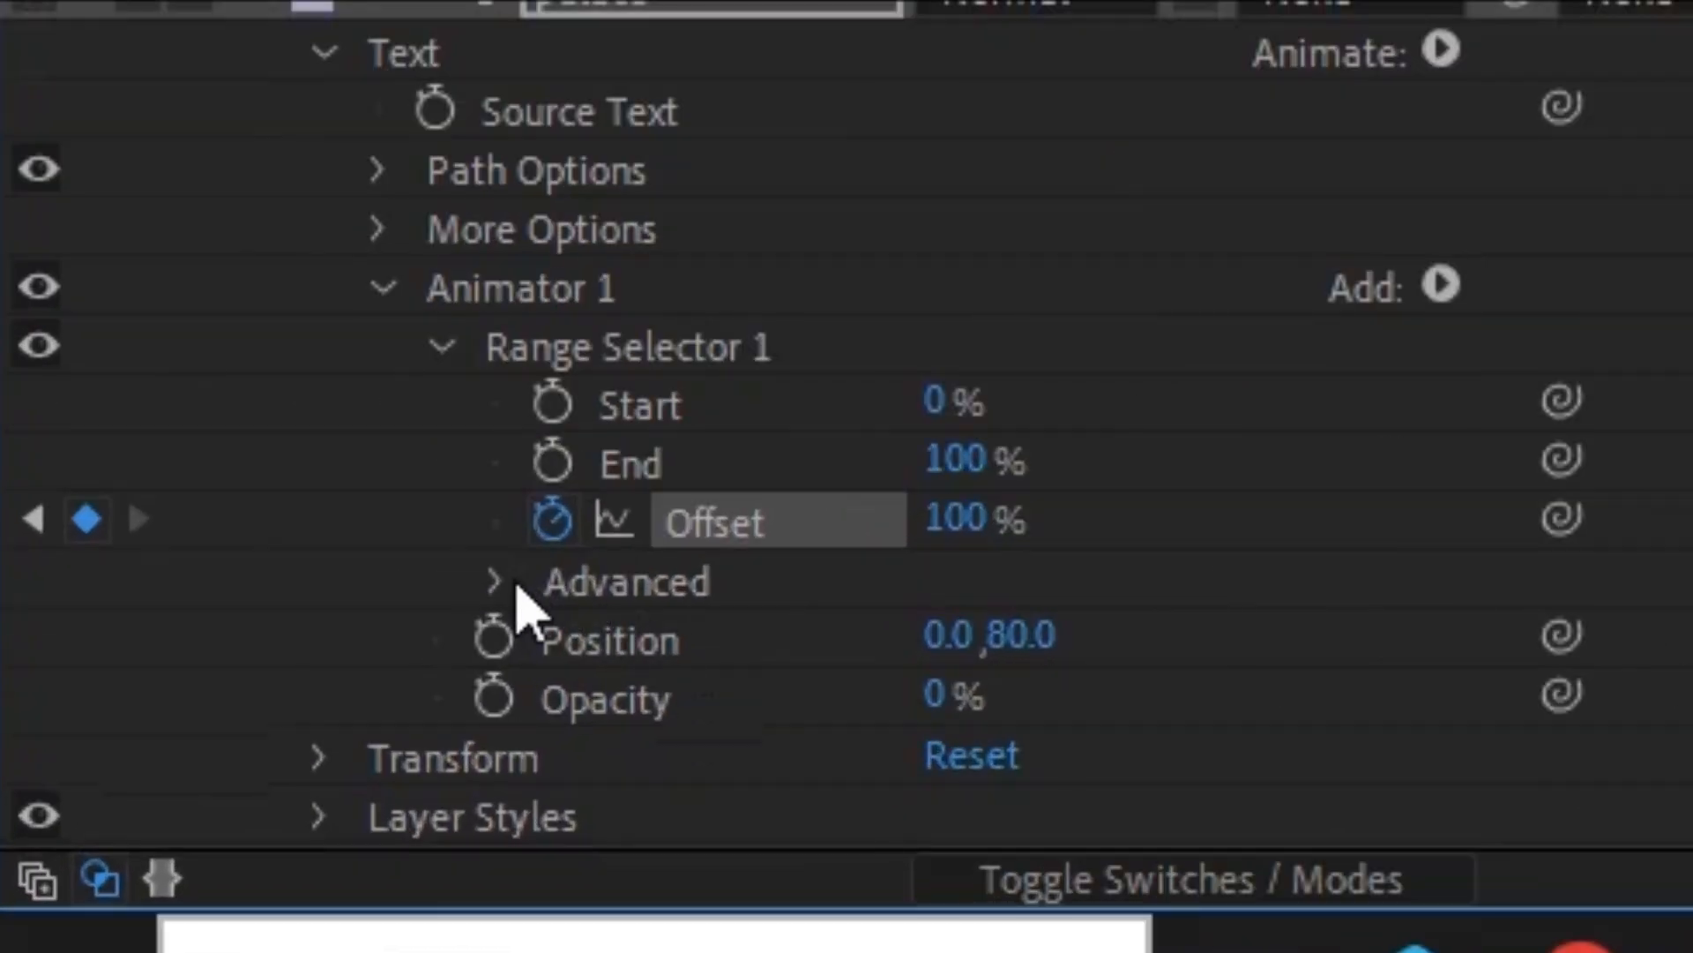
left_click(494, 581)
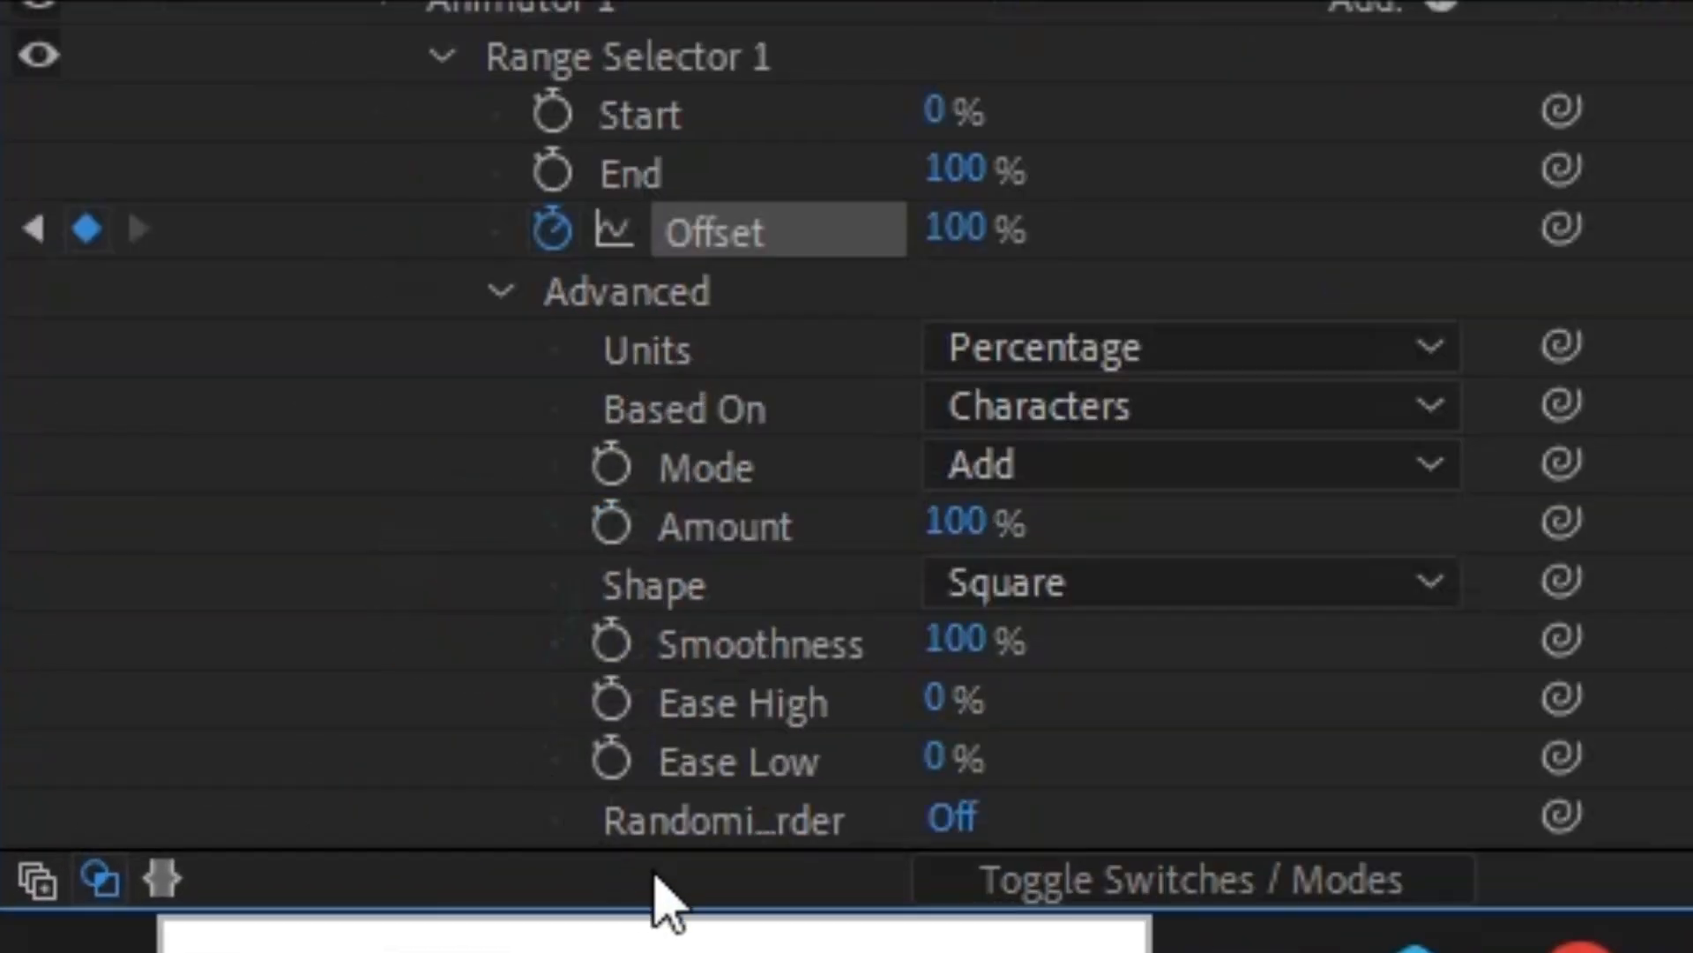
left_click(1215, 584)
left_click(1219, 220)
left_click(917, 628)
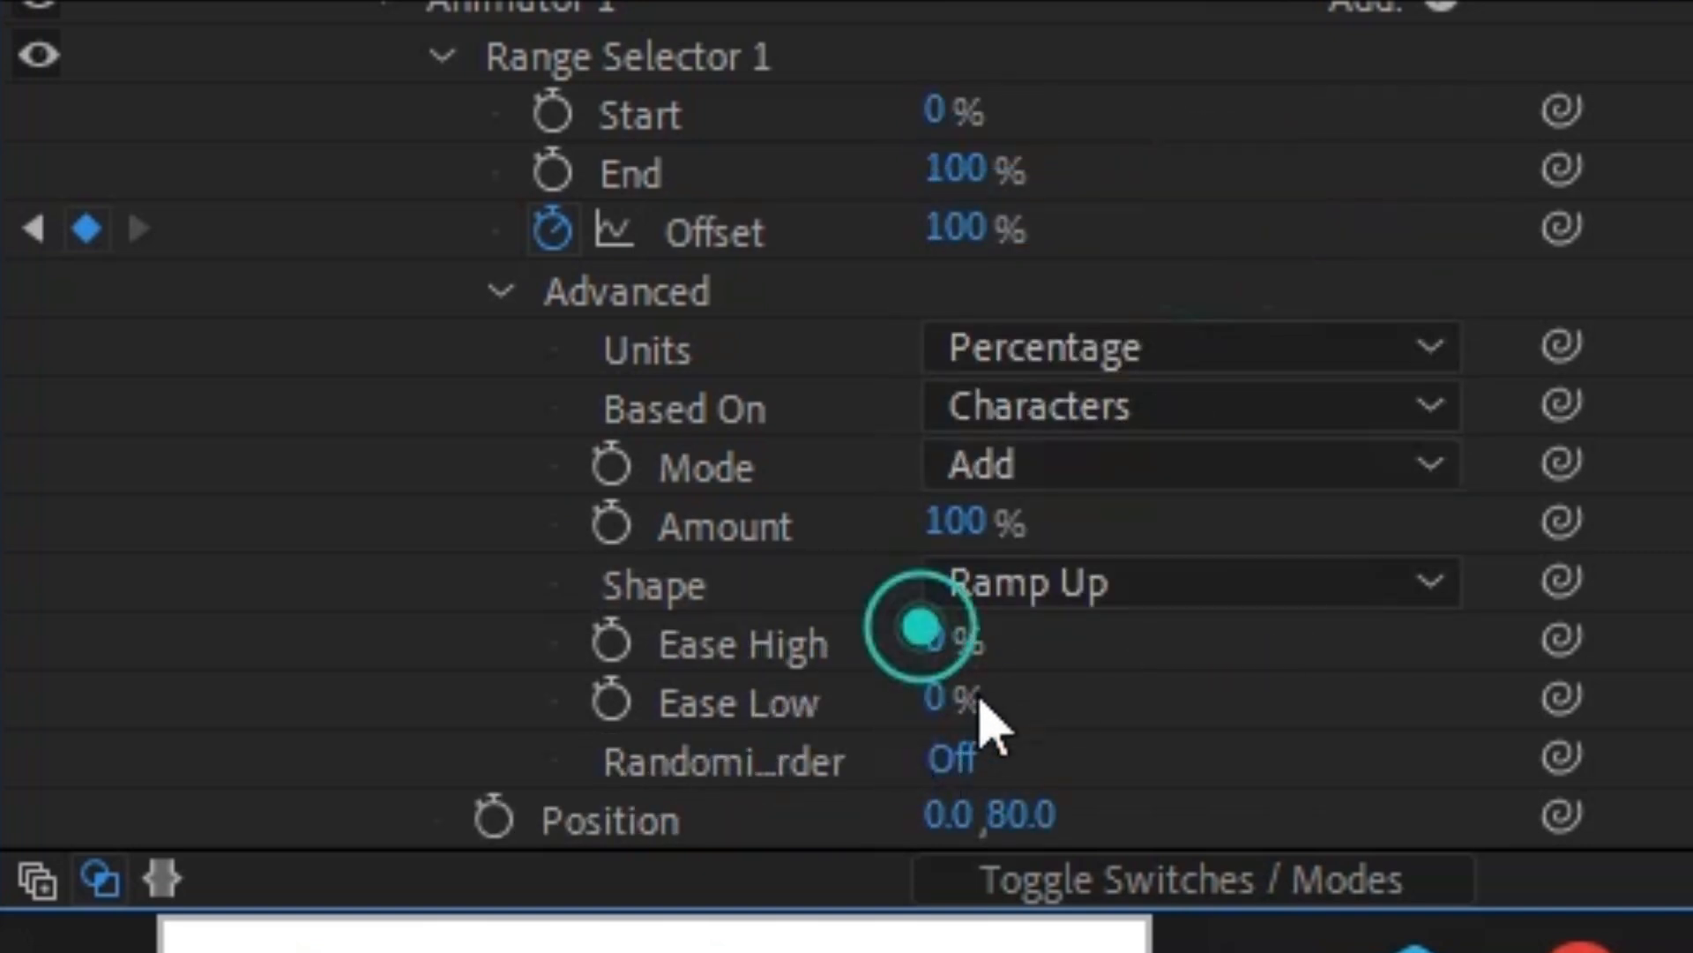
left_click(934, 642)
type("25")
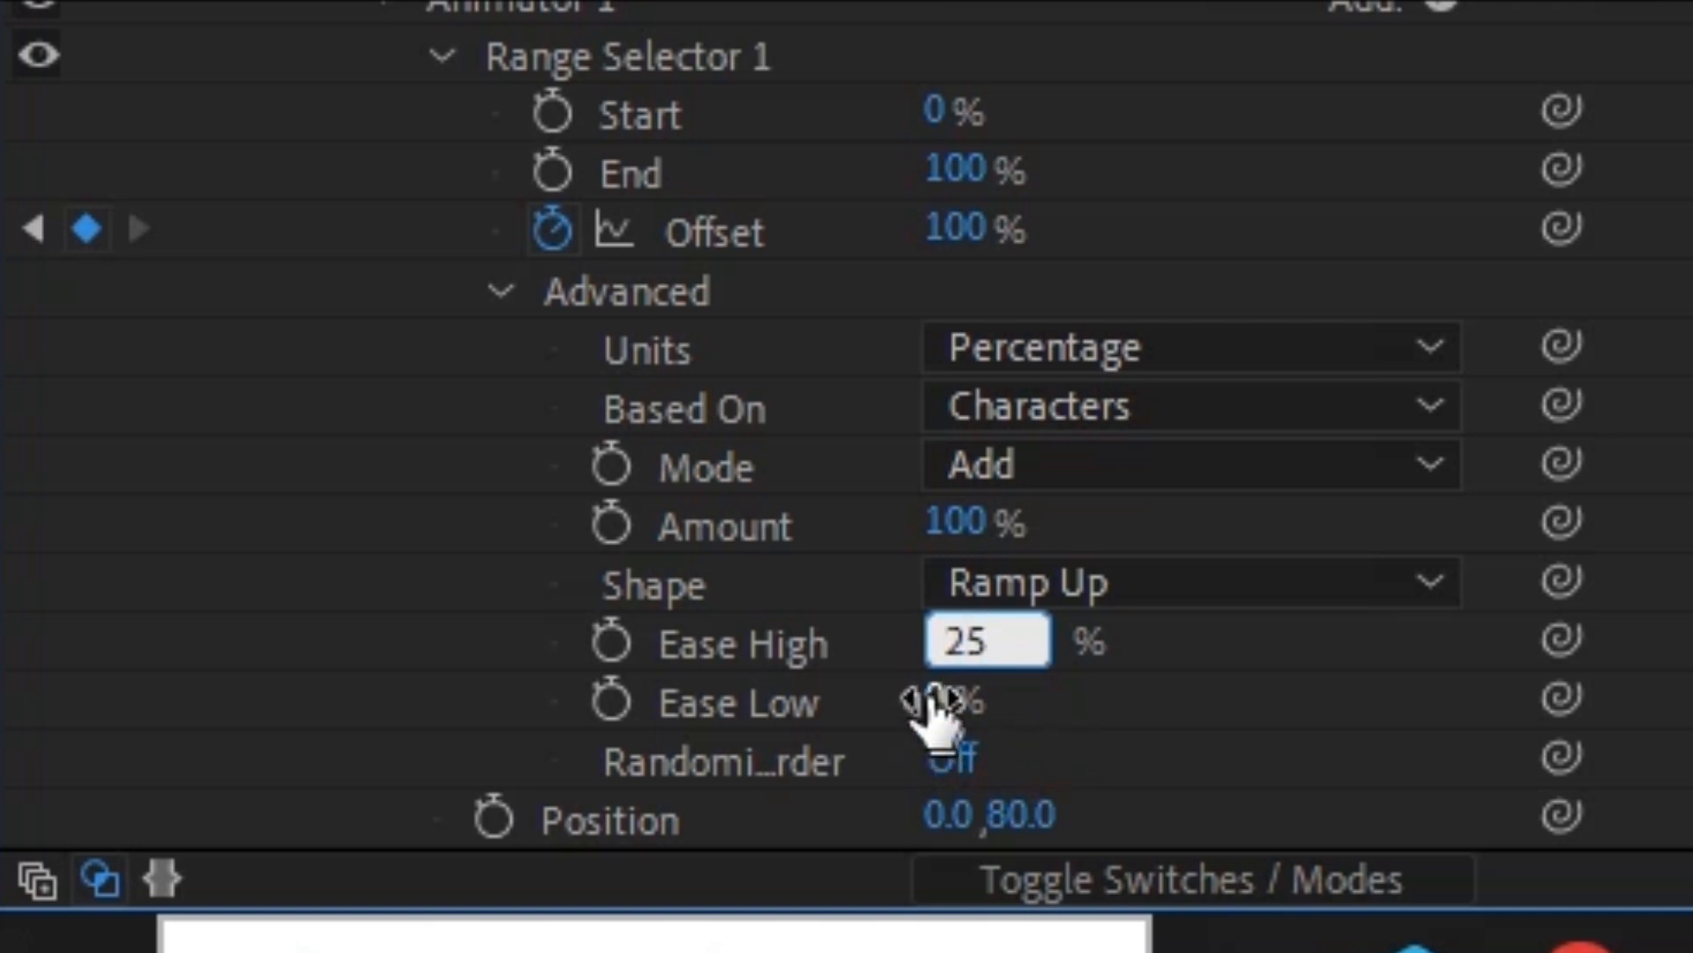
left_click_drag(926, 702, 1115, 692)
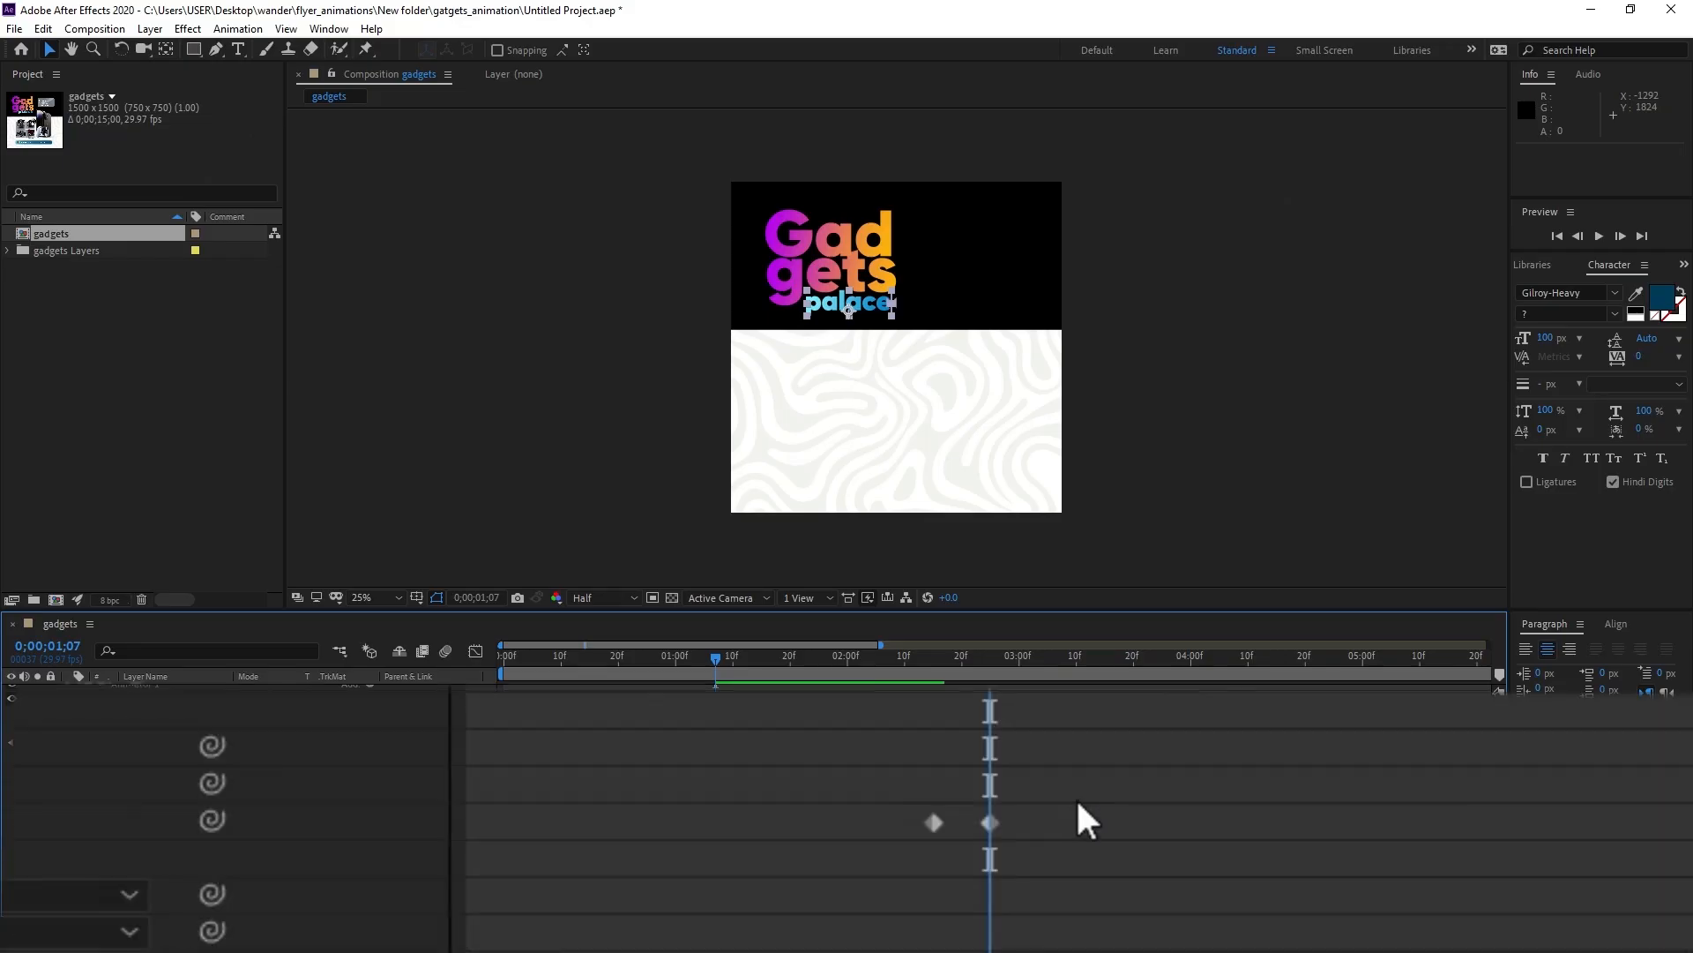
Apply Easy Ease to both Offset keyframes of palace.
left_click_drag(1082, 779, 833, 856)
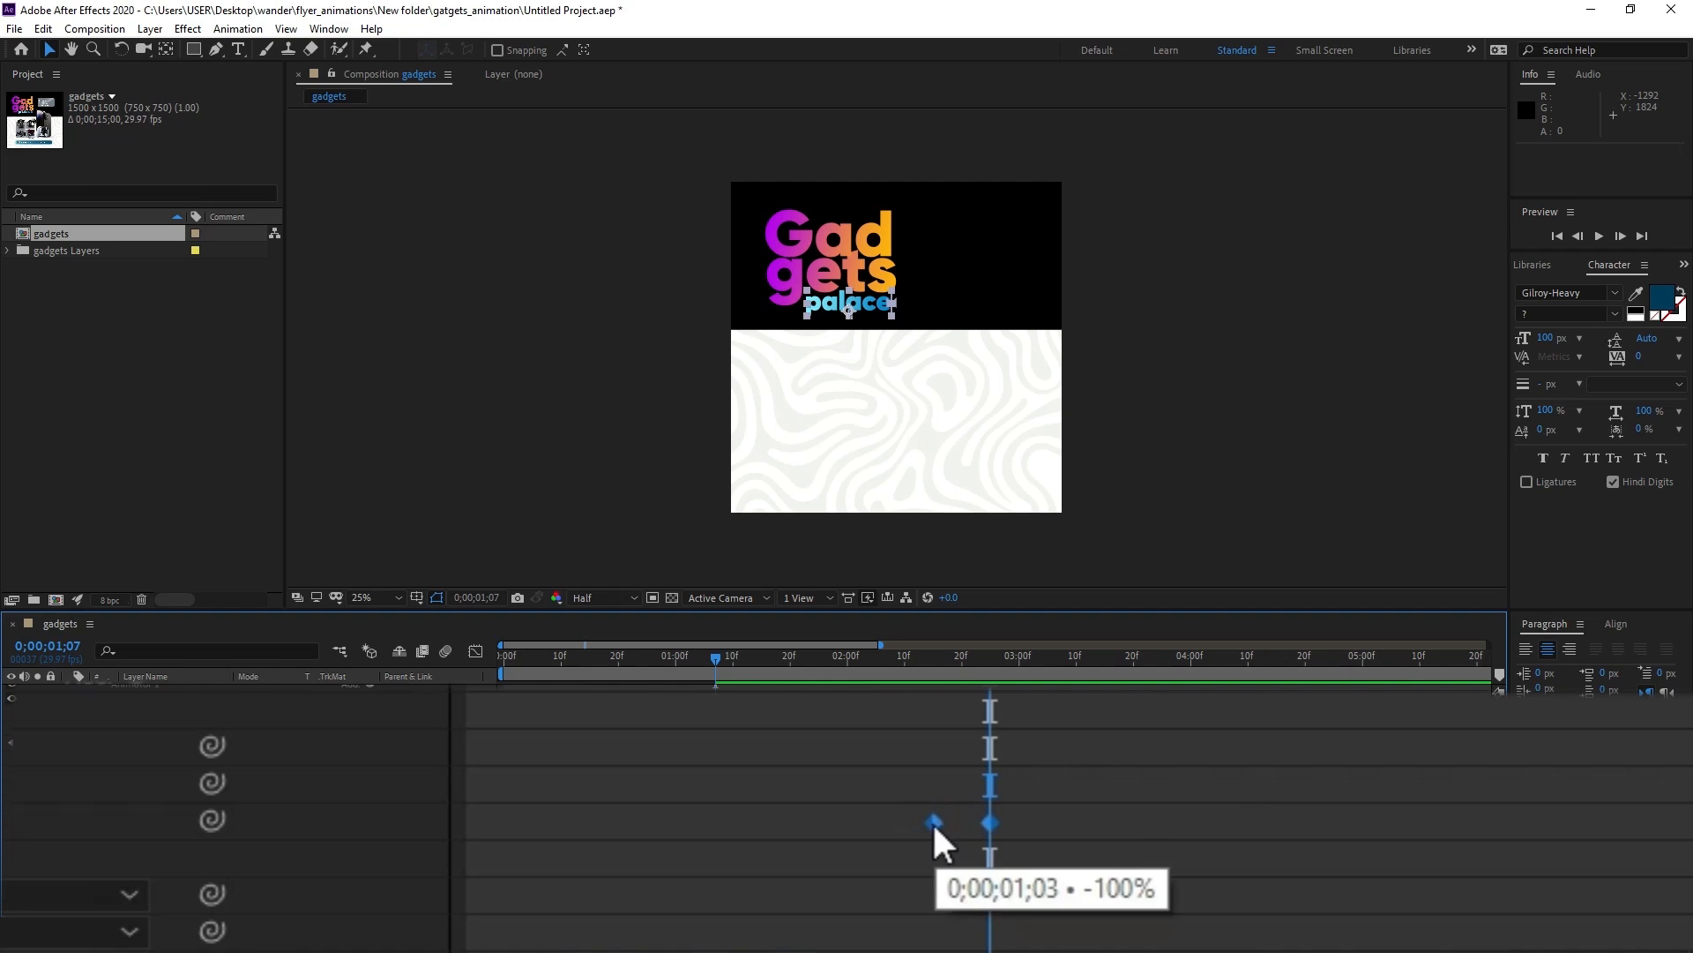
right_click(934, 823)
mouse_move(1342, 915)
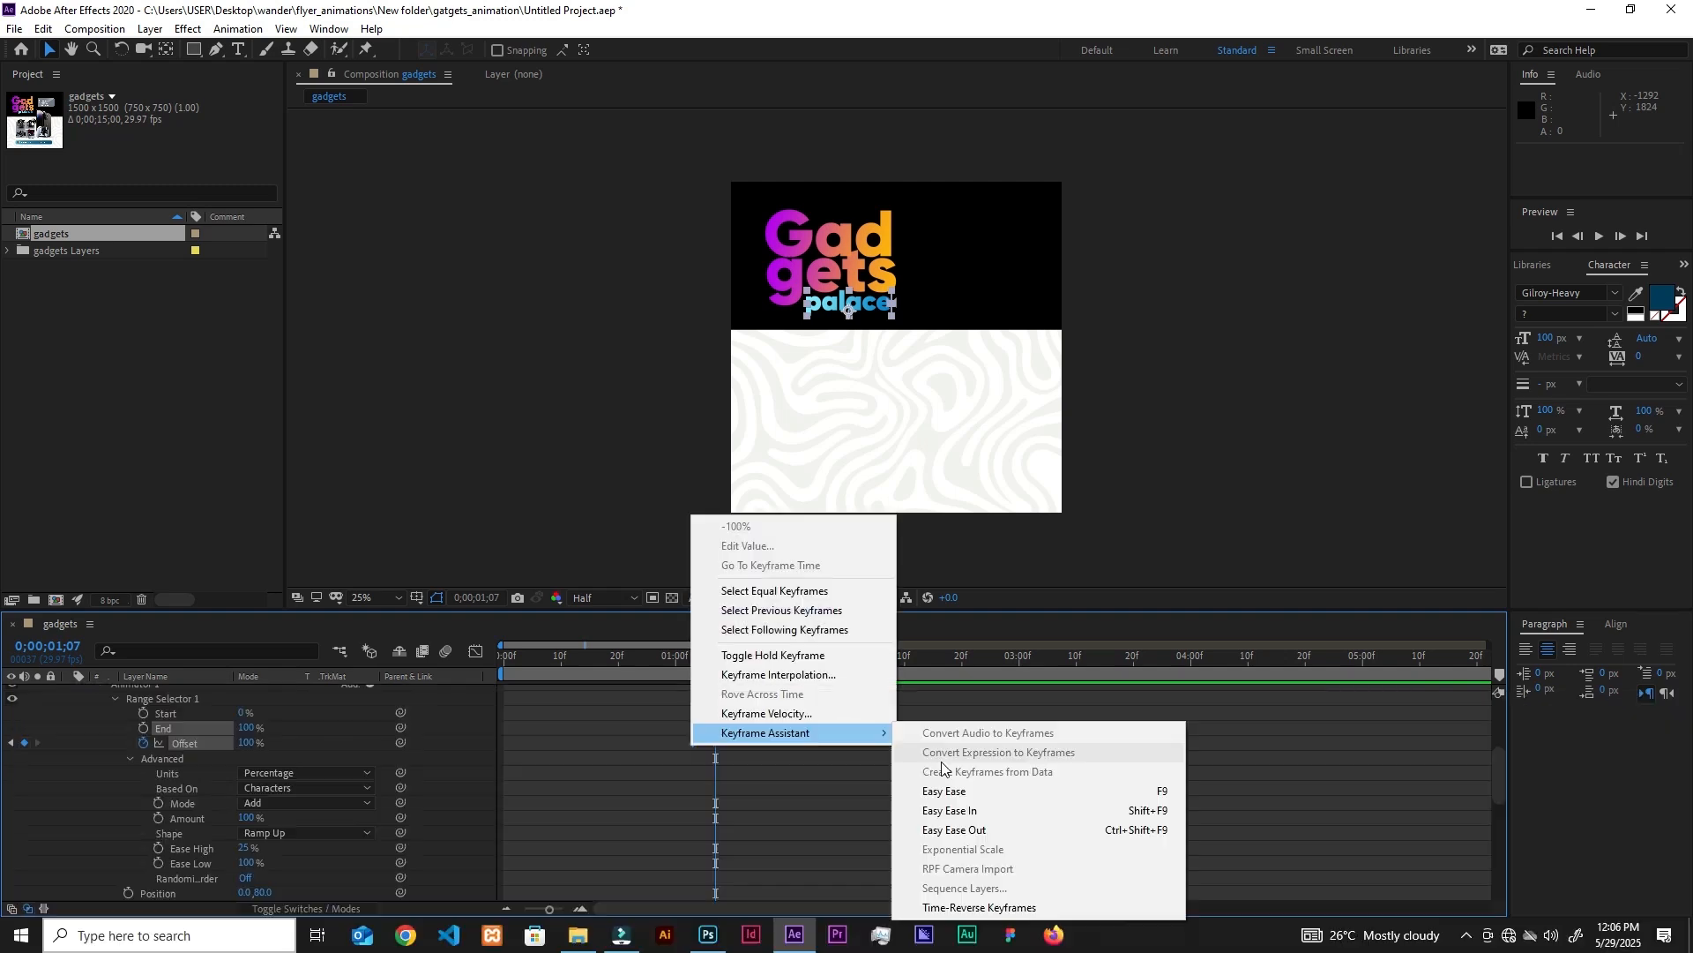
left_click(945, 791)
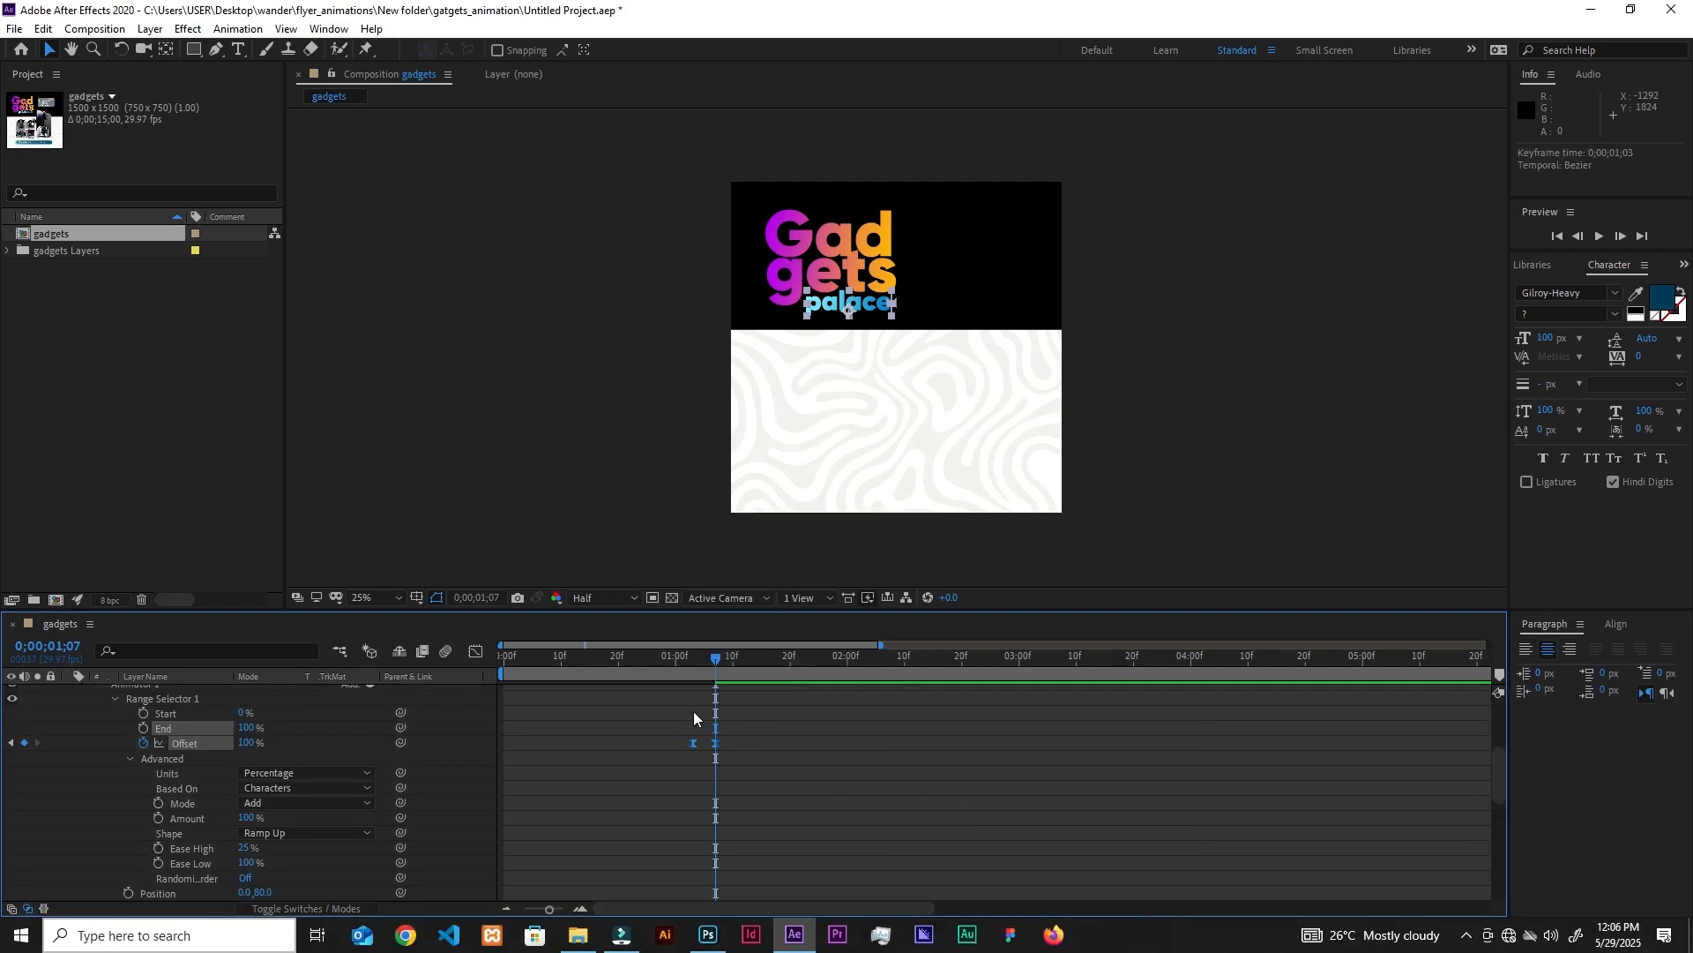
Reduce the palace layer to its keyframed properties and preview the animation from the start.
left_click_drag(1503, 782, 1499, 750)
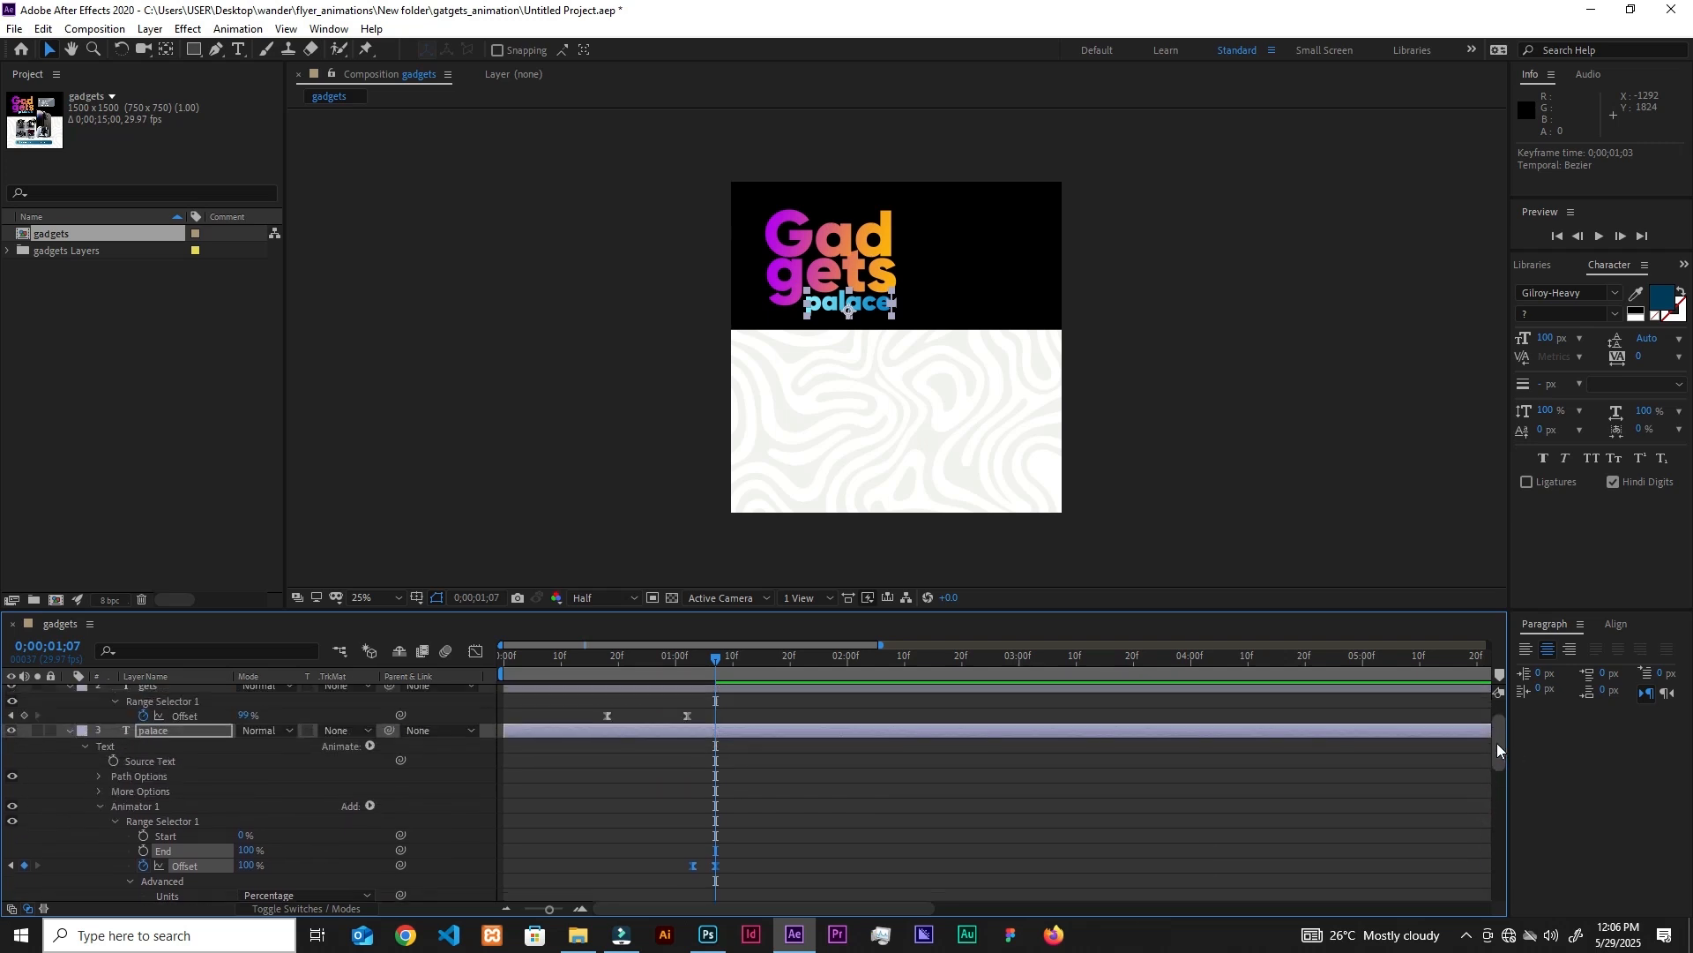
left_click(70, 731)
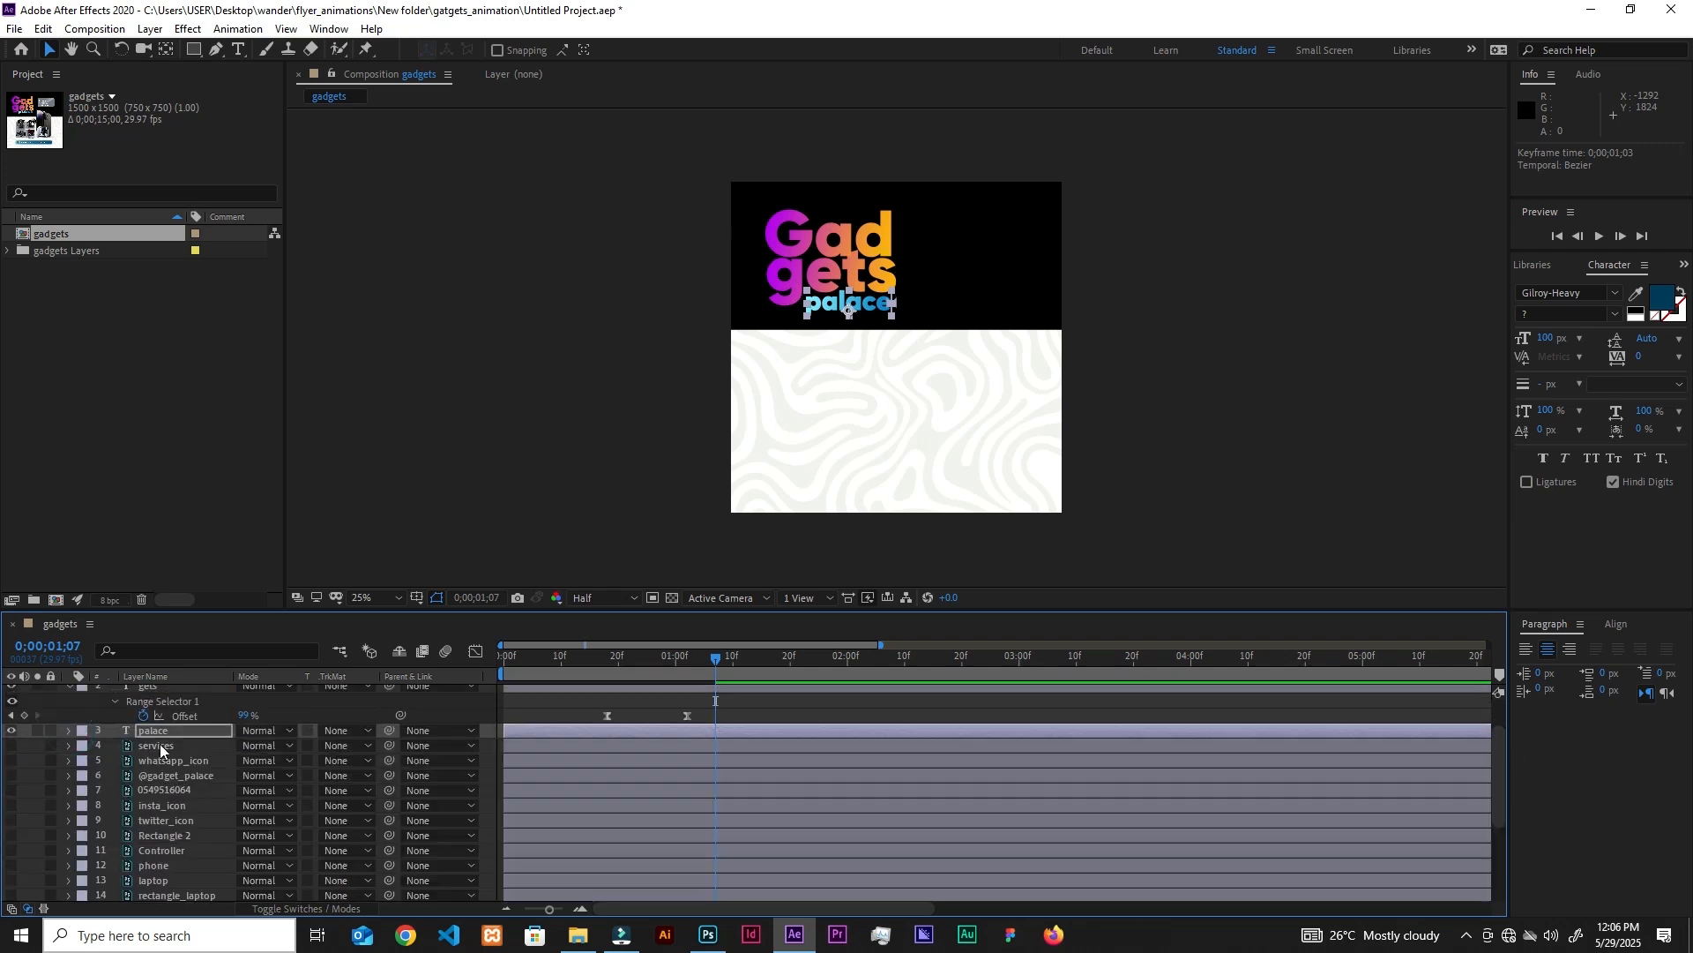
key("u")
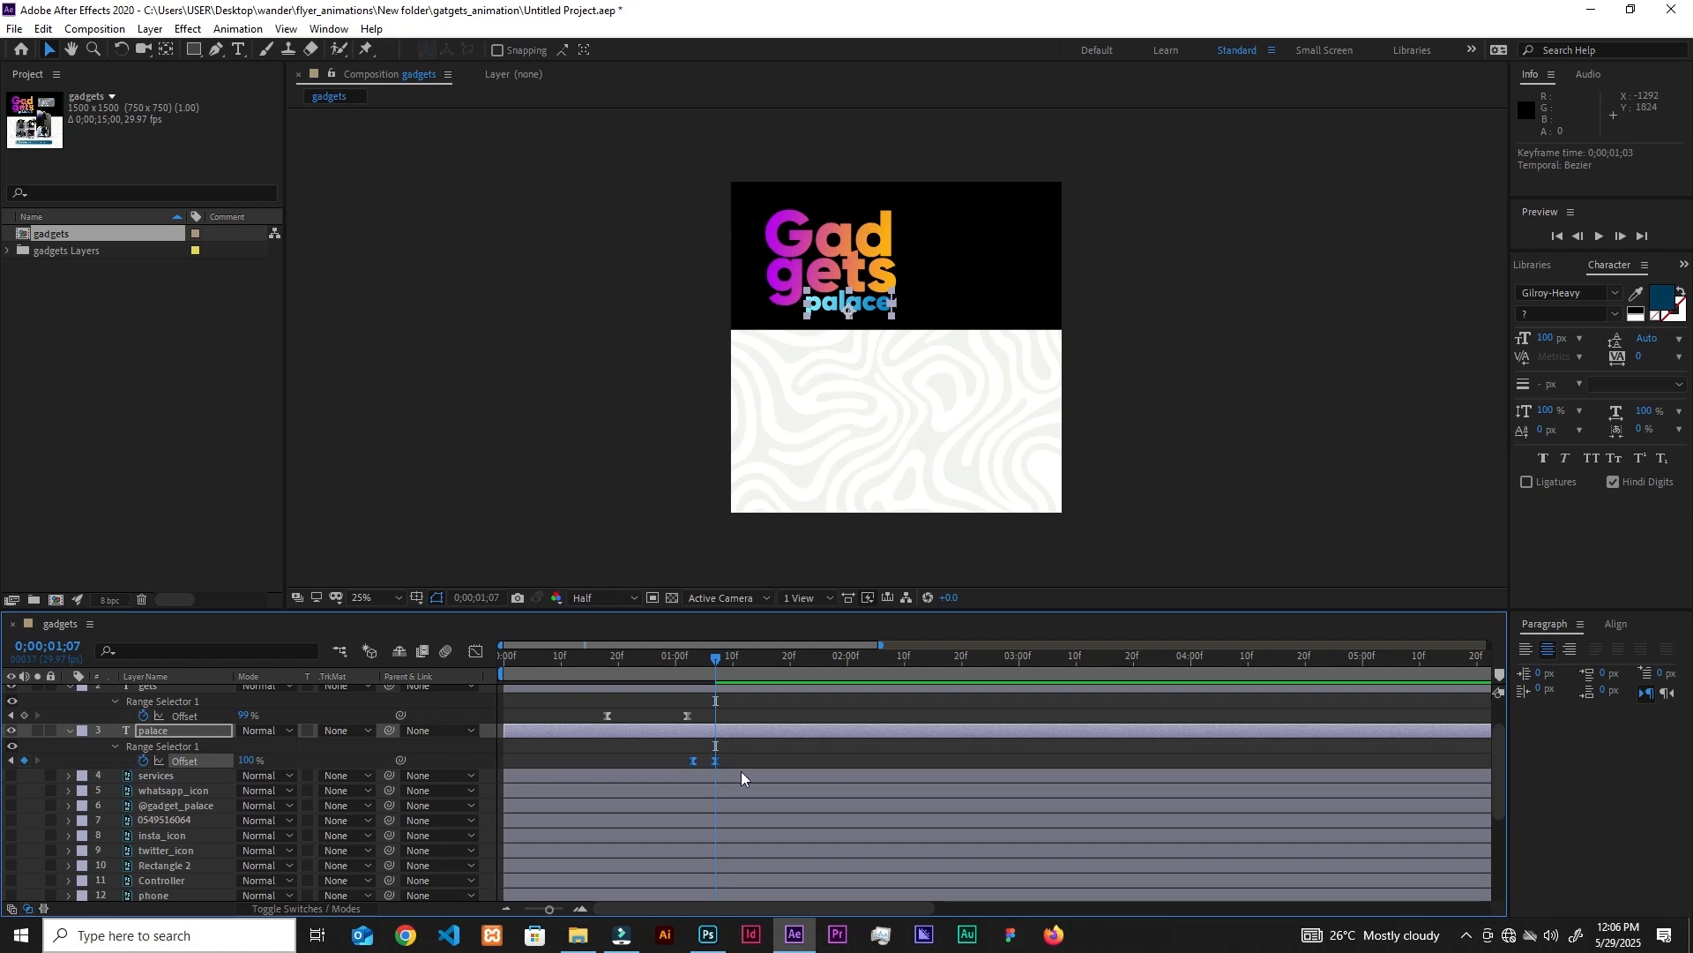
left_click_drag(711, 659, 577, 671)
key("space")
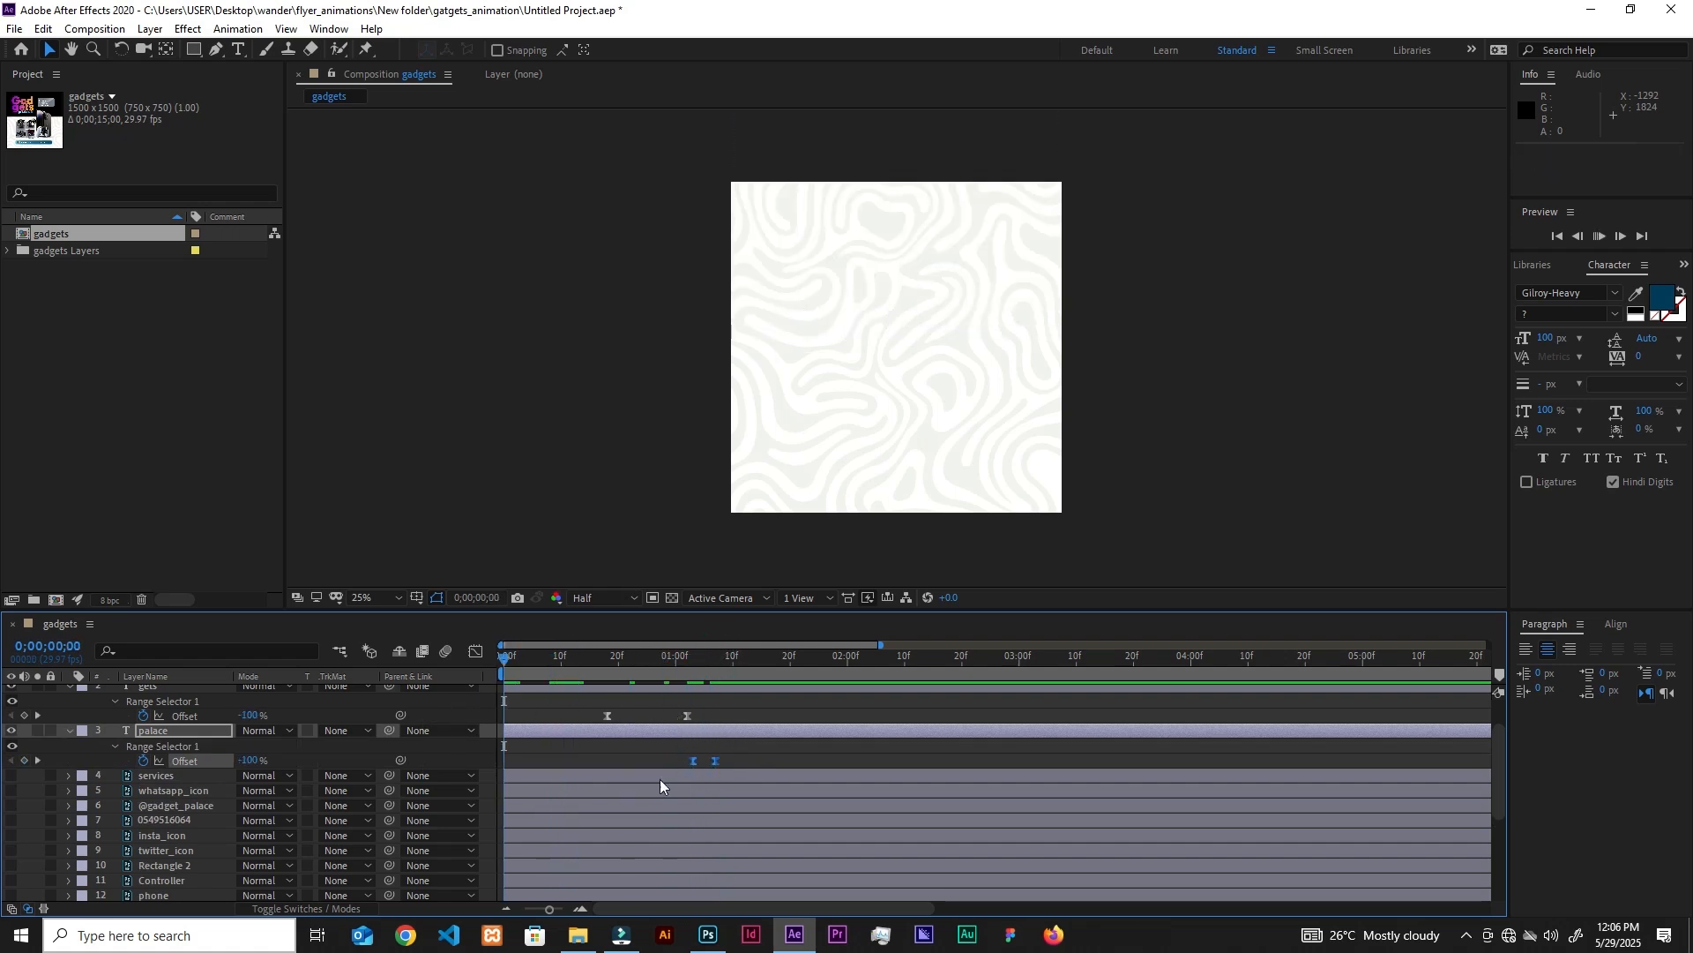
key("space")
Move palace's second Offset keyframe to 0;00;01;15 and preview the text reveals from the start.
left_click(716, 760)
left_click_drag(715, 761, 761, 761)
left_click_drag(838, 677, 644, 731)
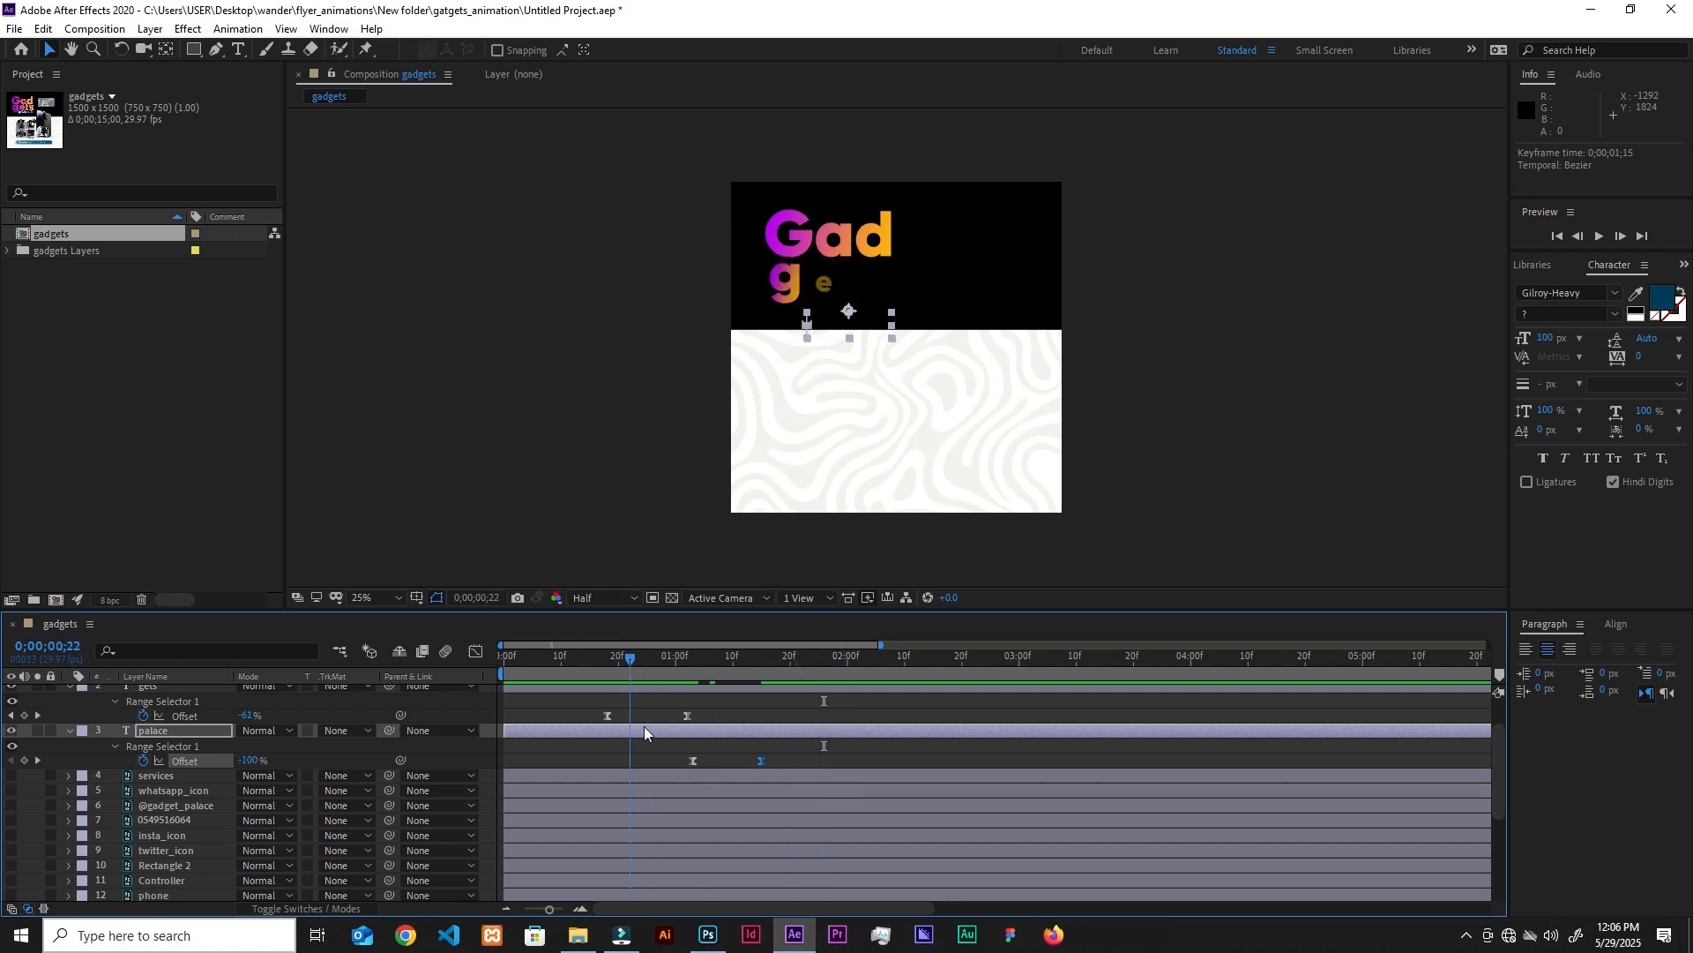
key("space")
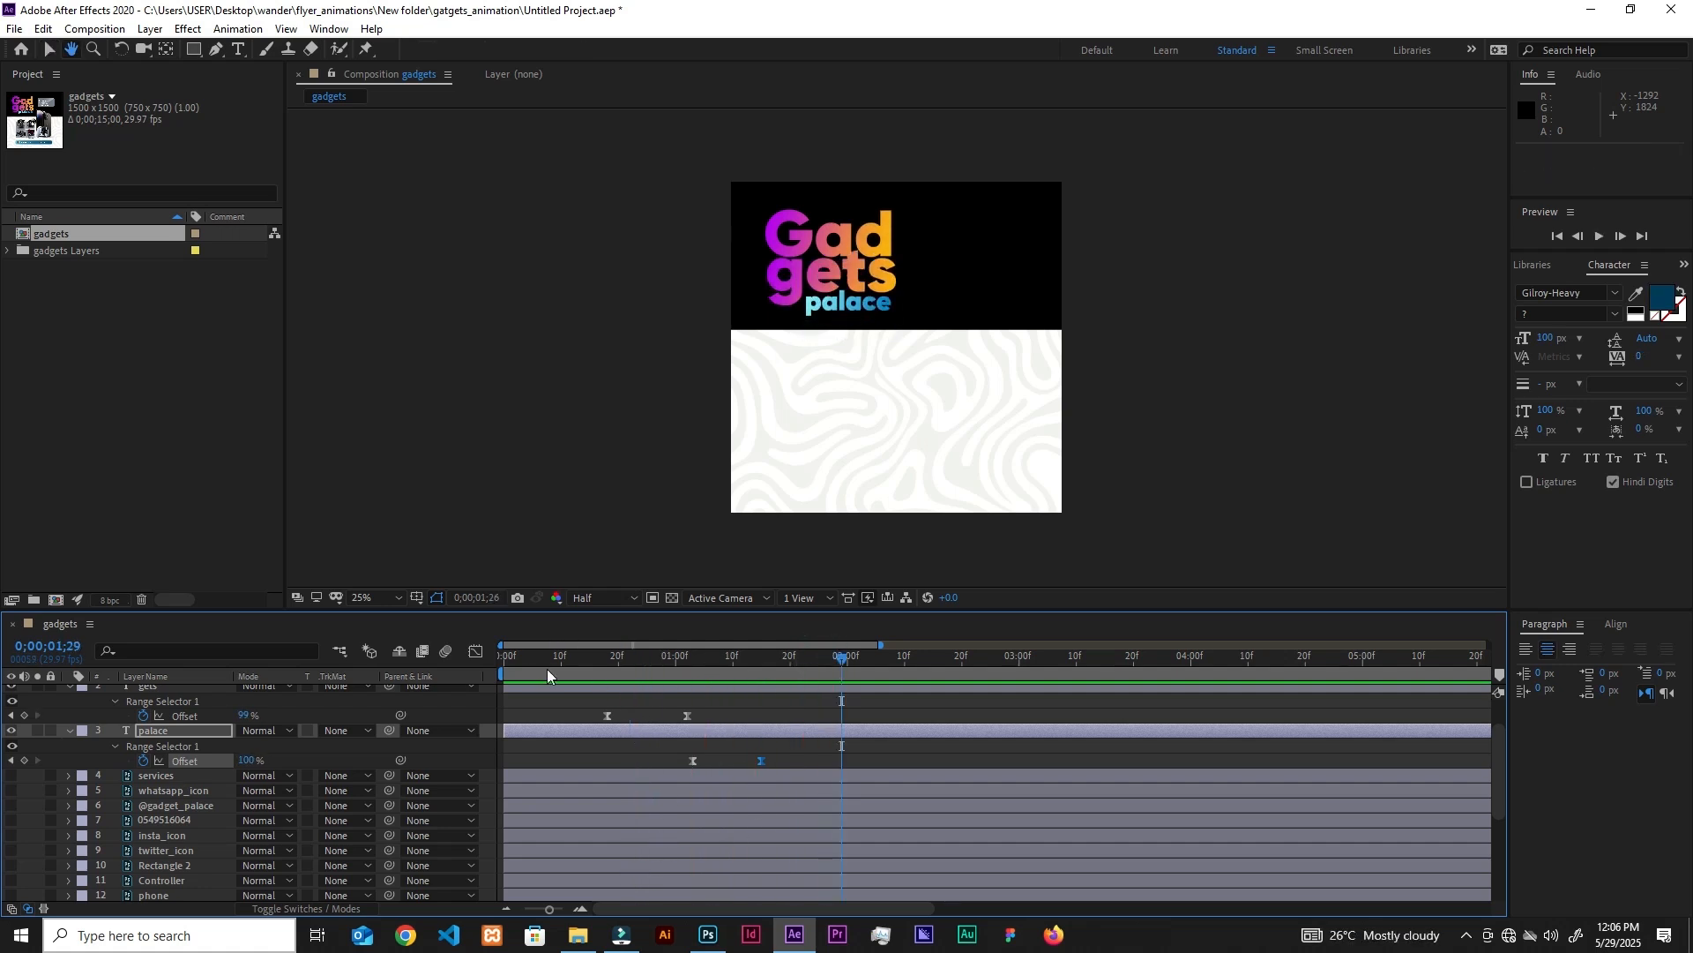
key("space")
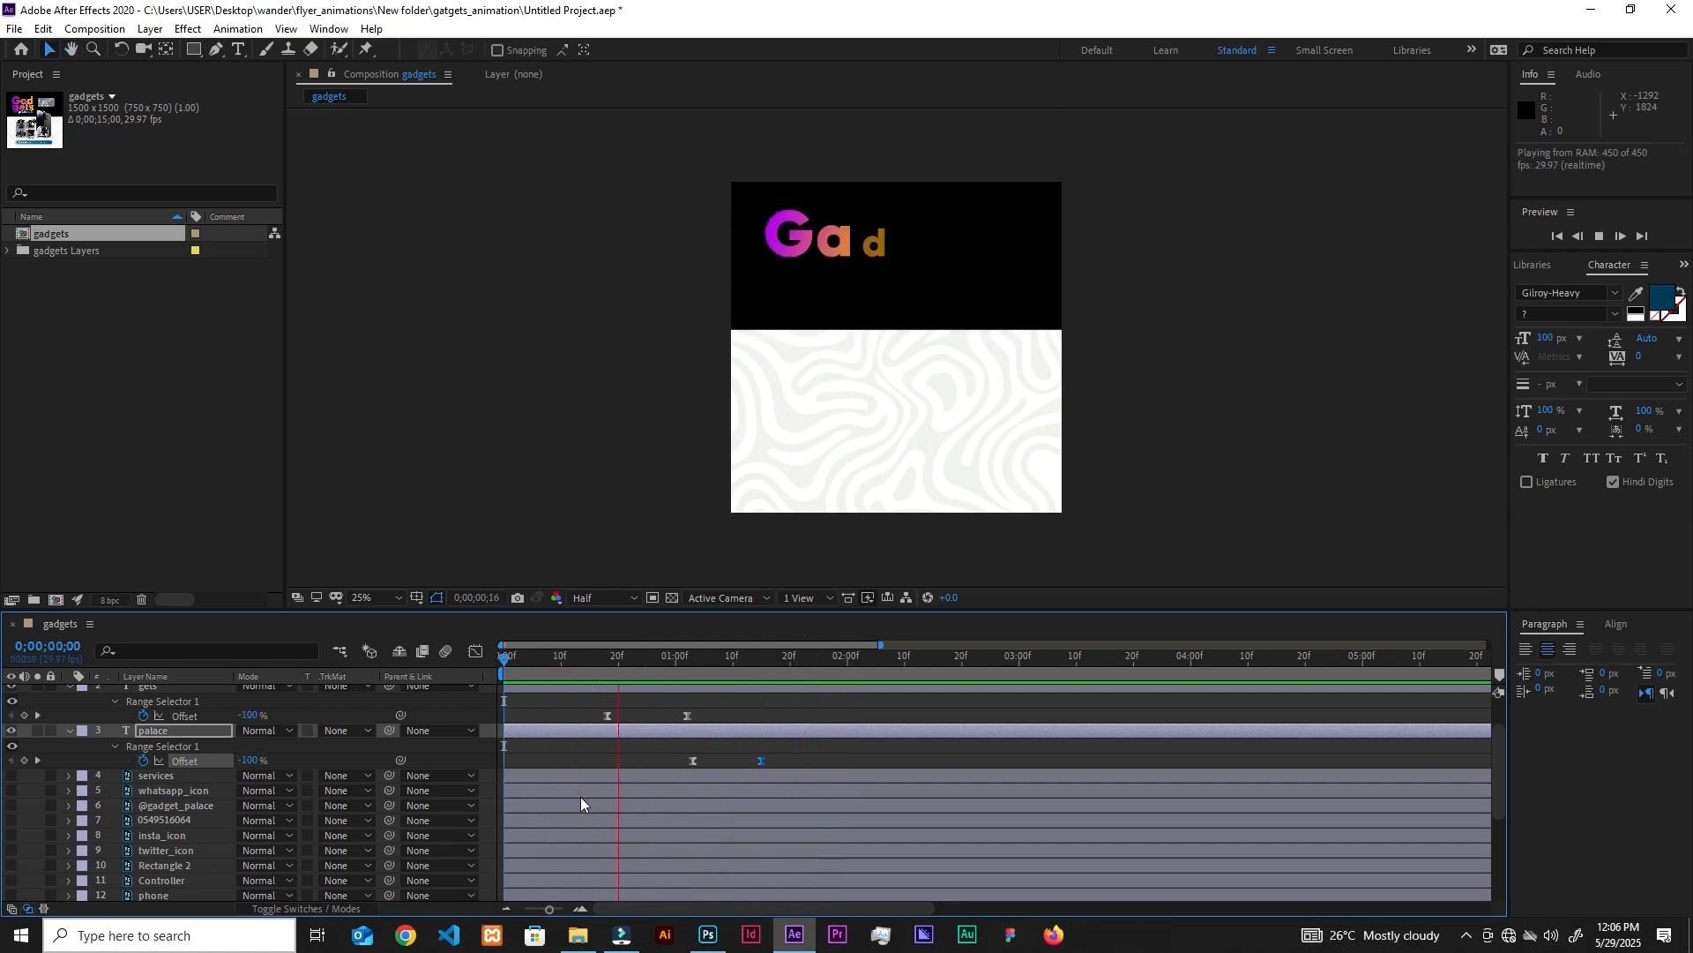
key("space")
Make the services layer visible with its Position property shown, and set the current time to 0;00;01;15.
left_click(911, 657)
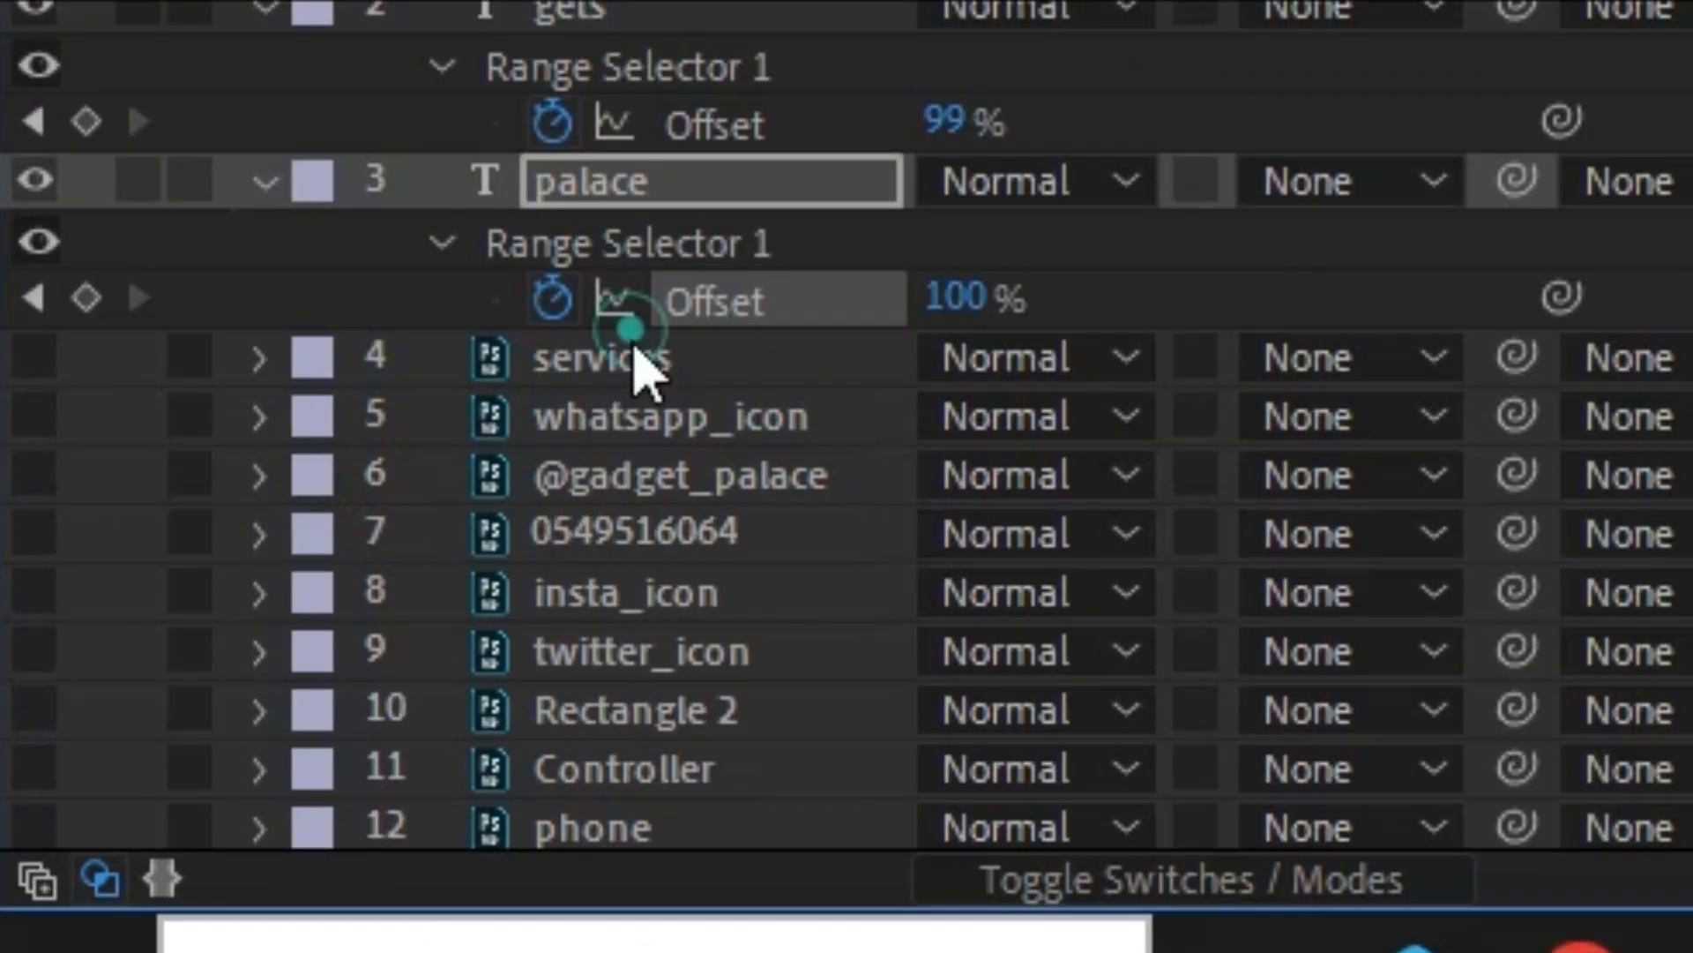
left_click(161, 778)
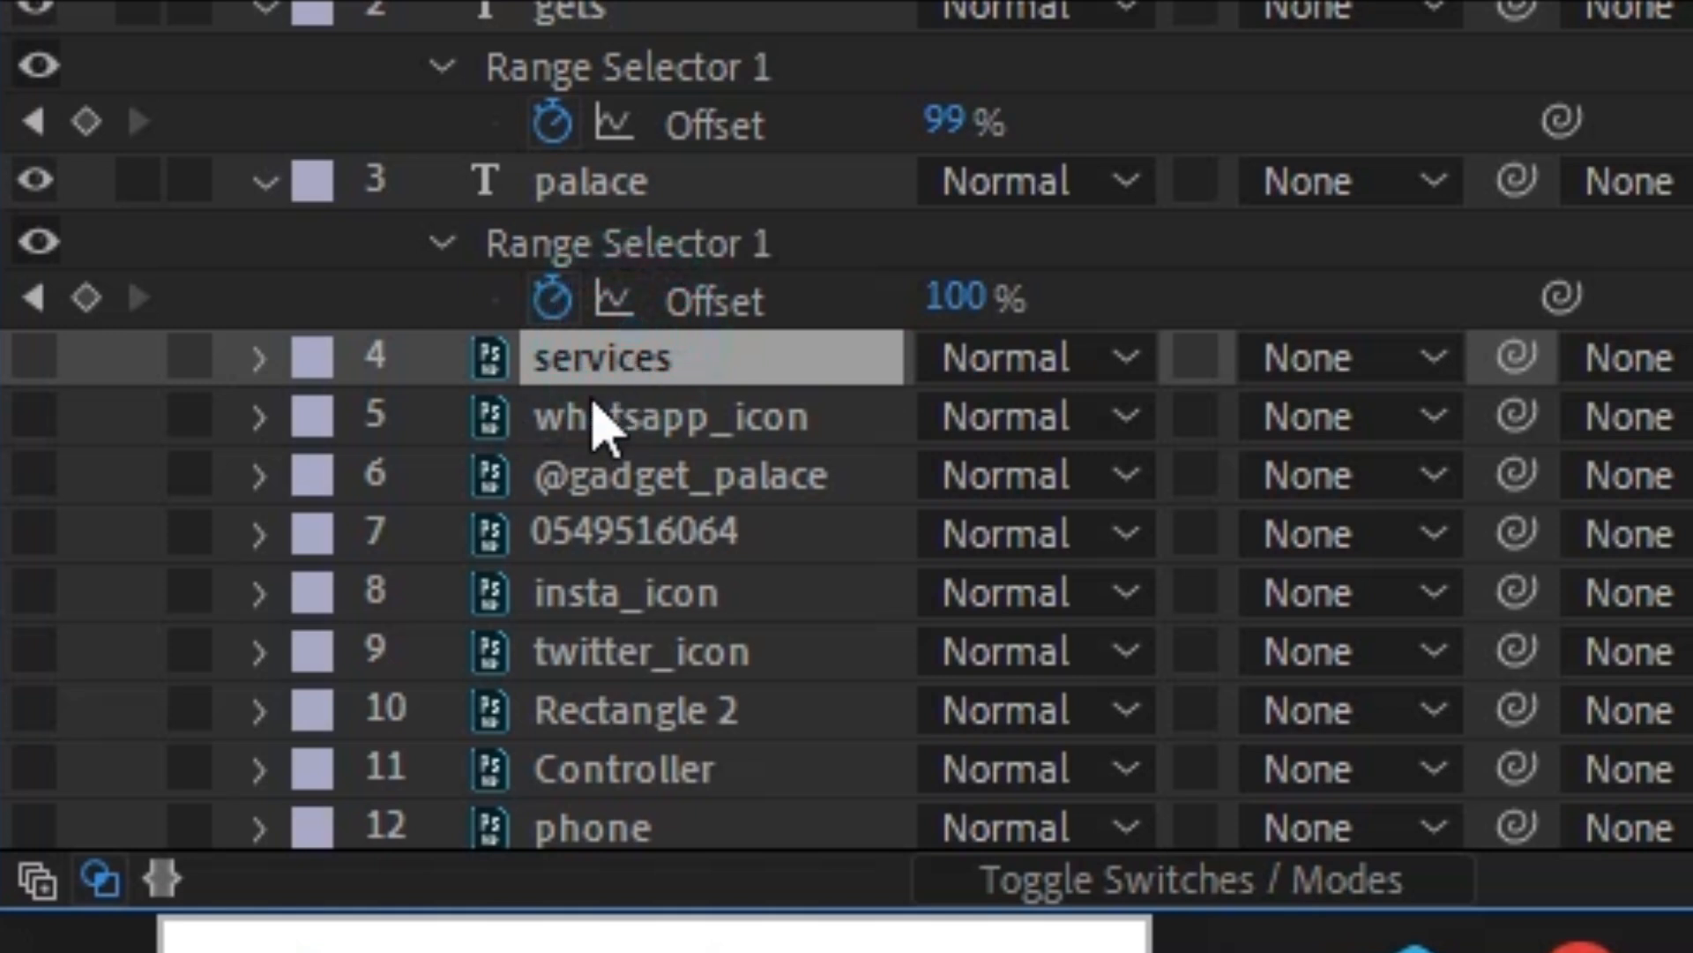
left_click(35, 358)
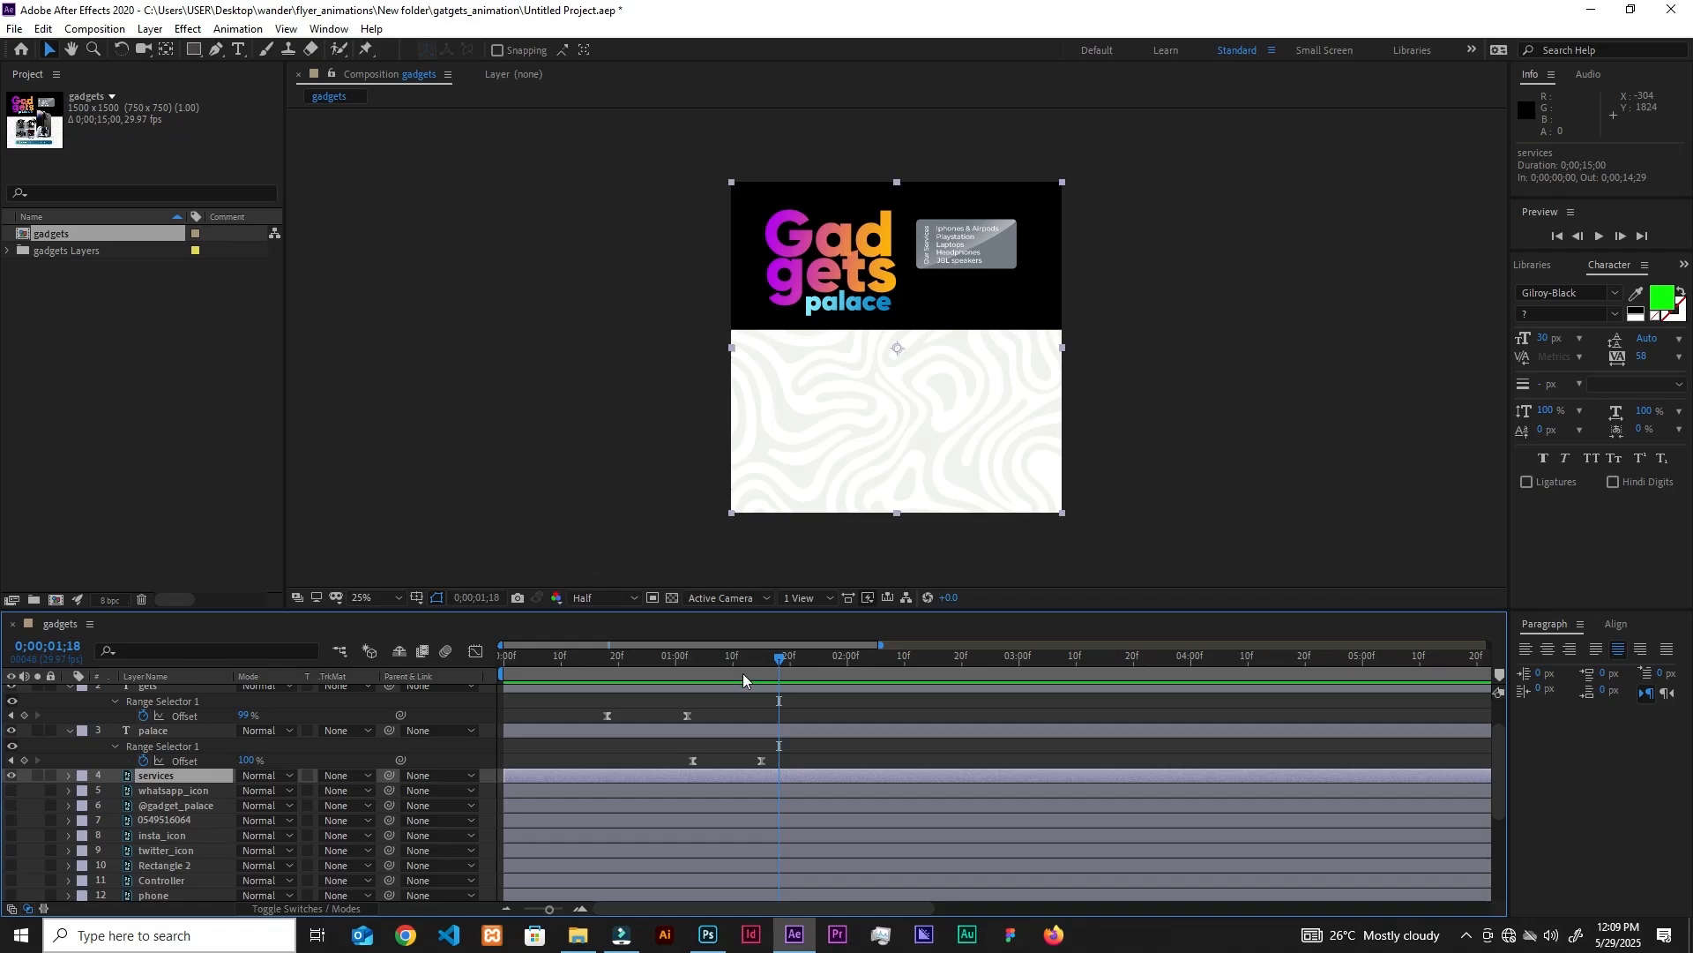
left_click_drag(781, 660, 741, 672)
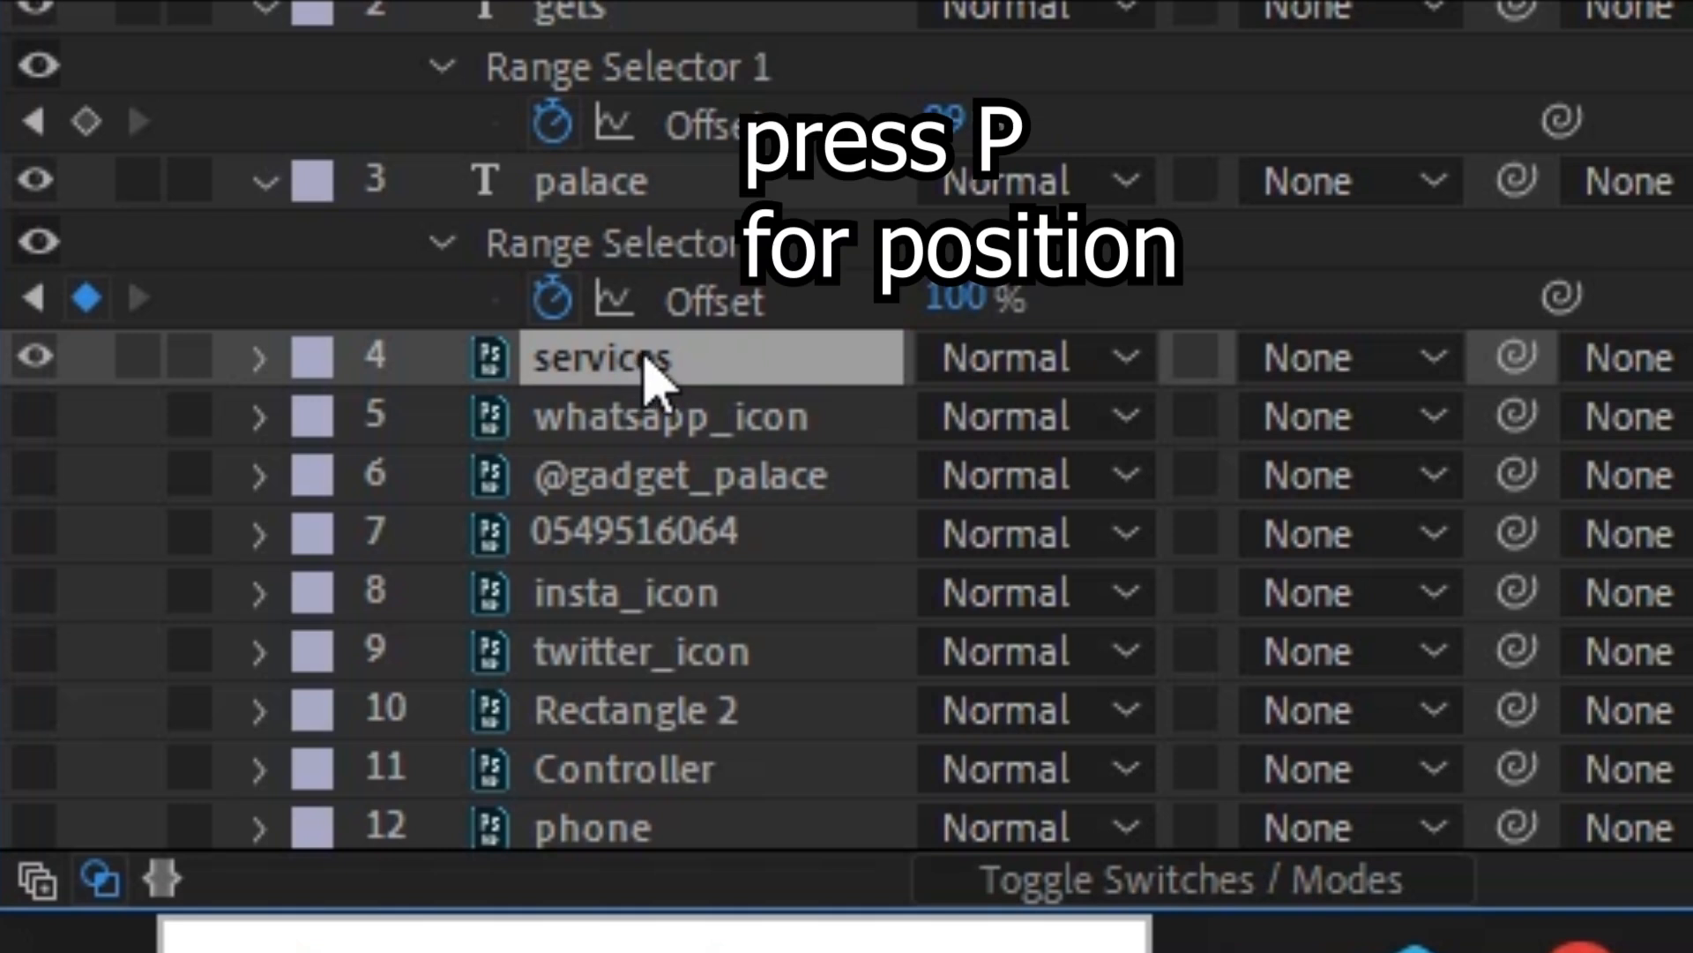
key("p")
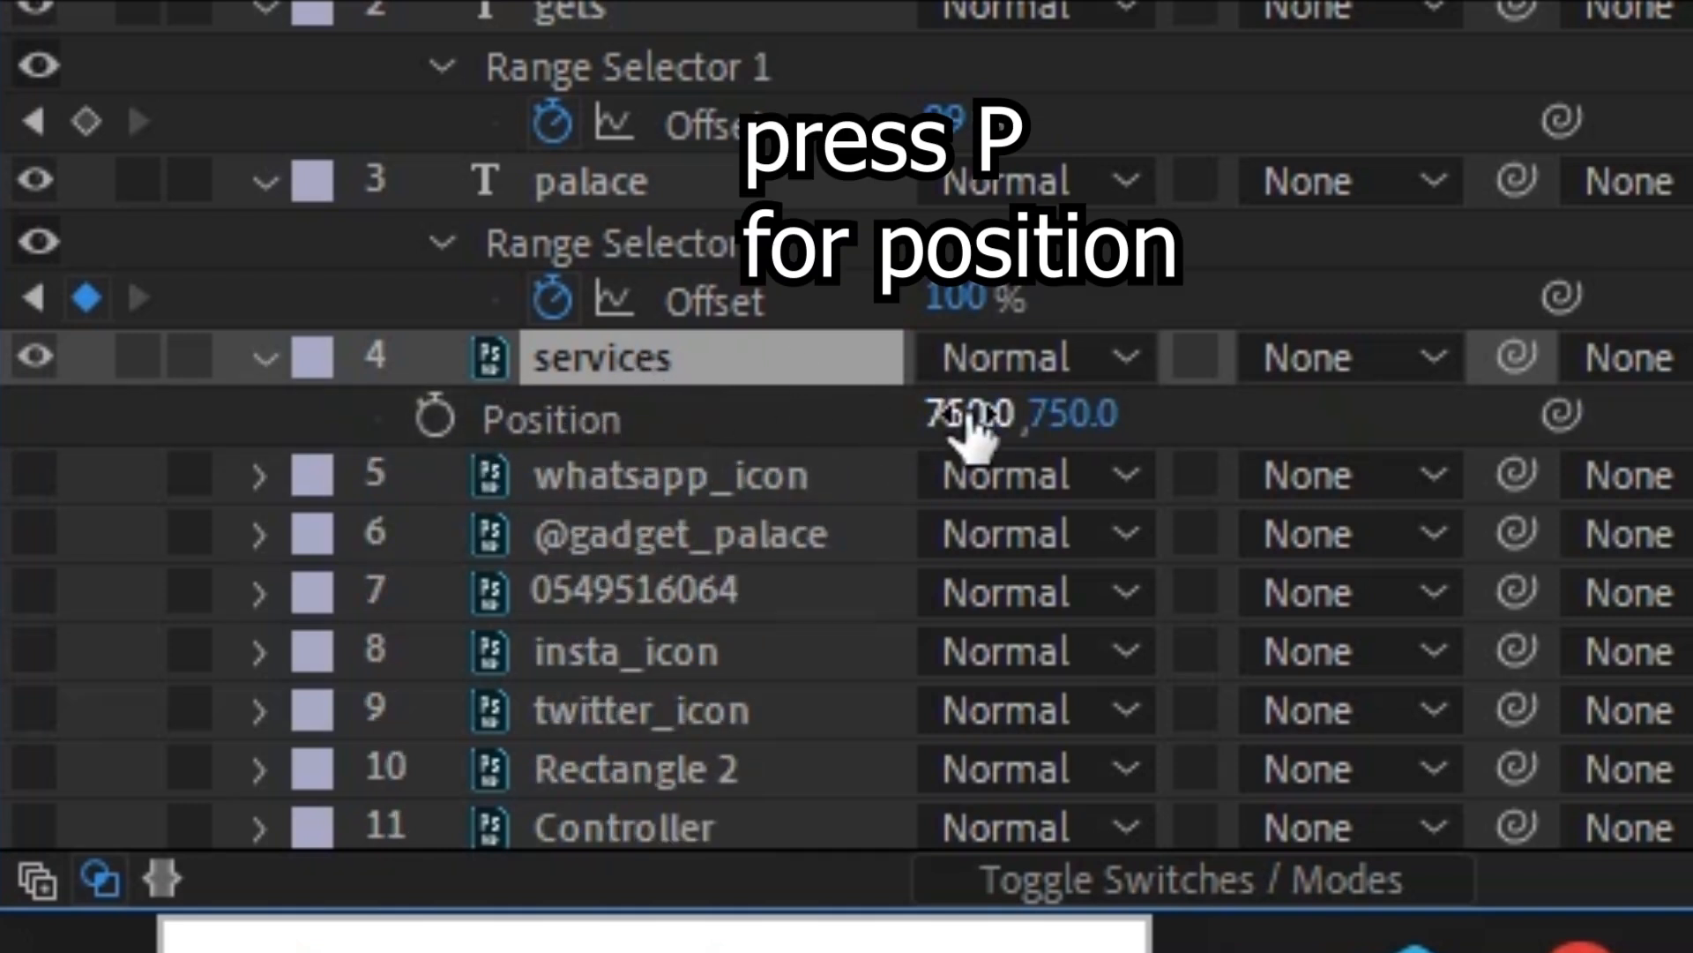
left_click_drag(970, 417, 1509, 358)
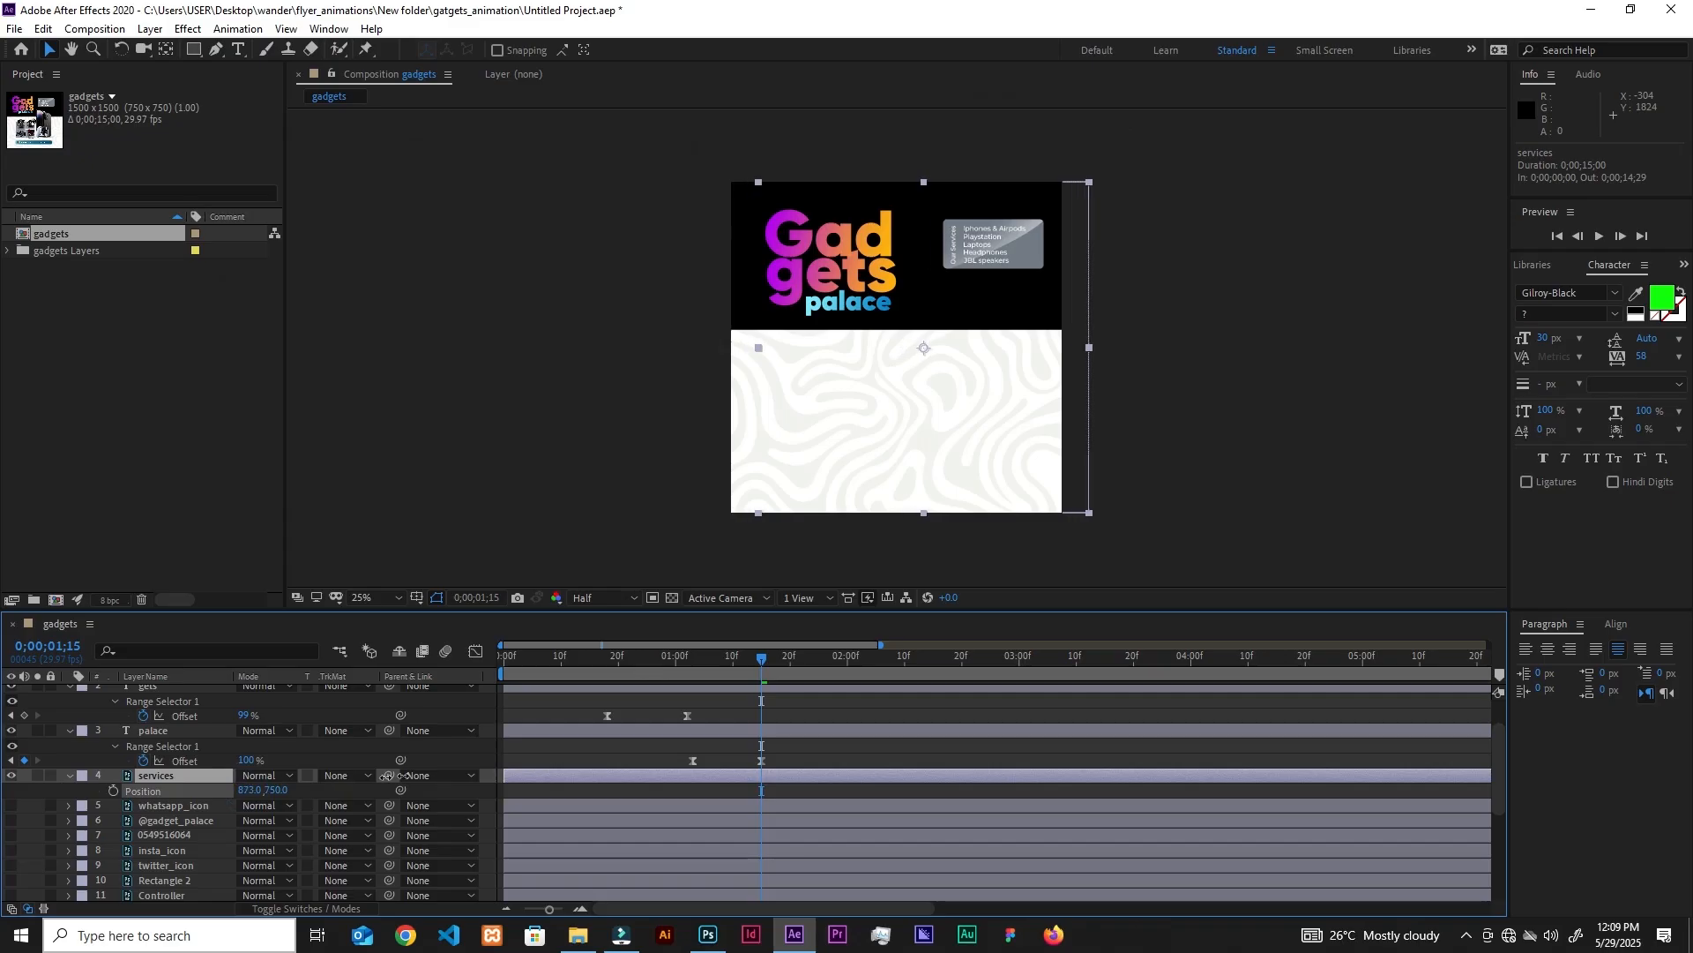
left_click_drag(395, 775, 777, 779)
key("ctrl+z")
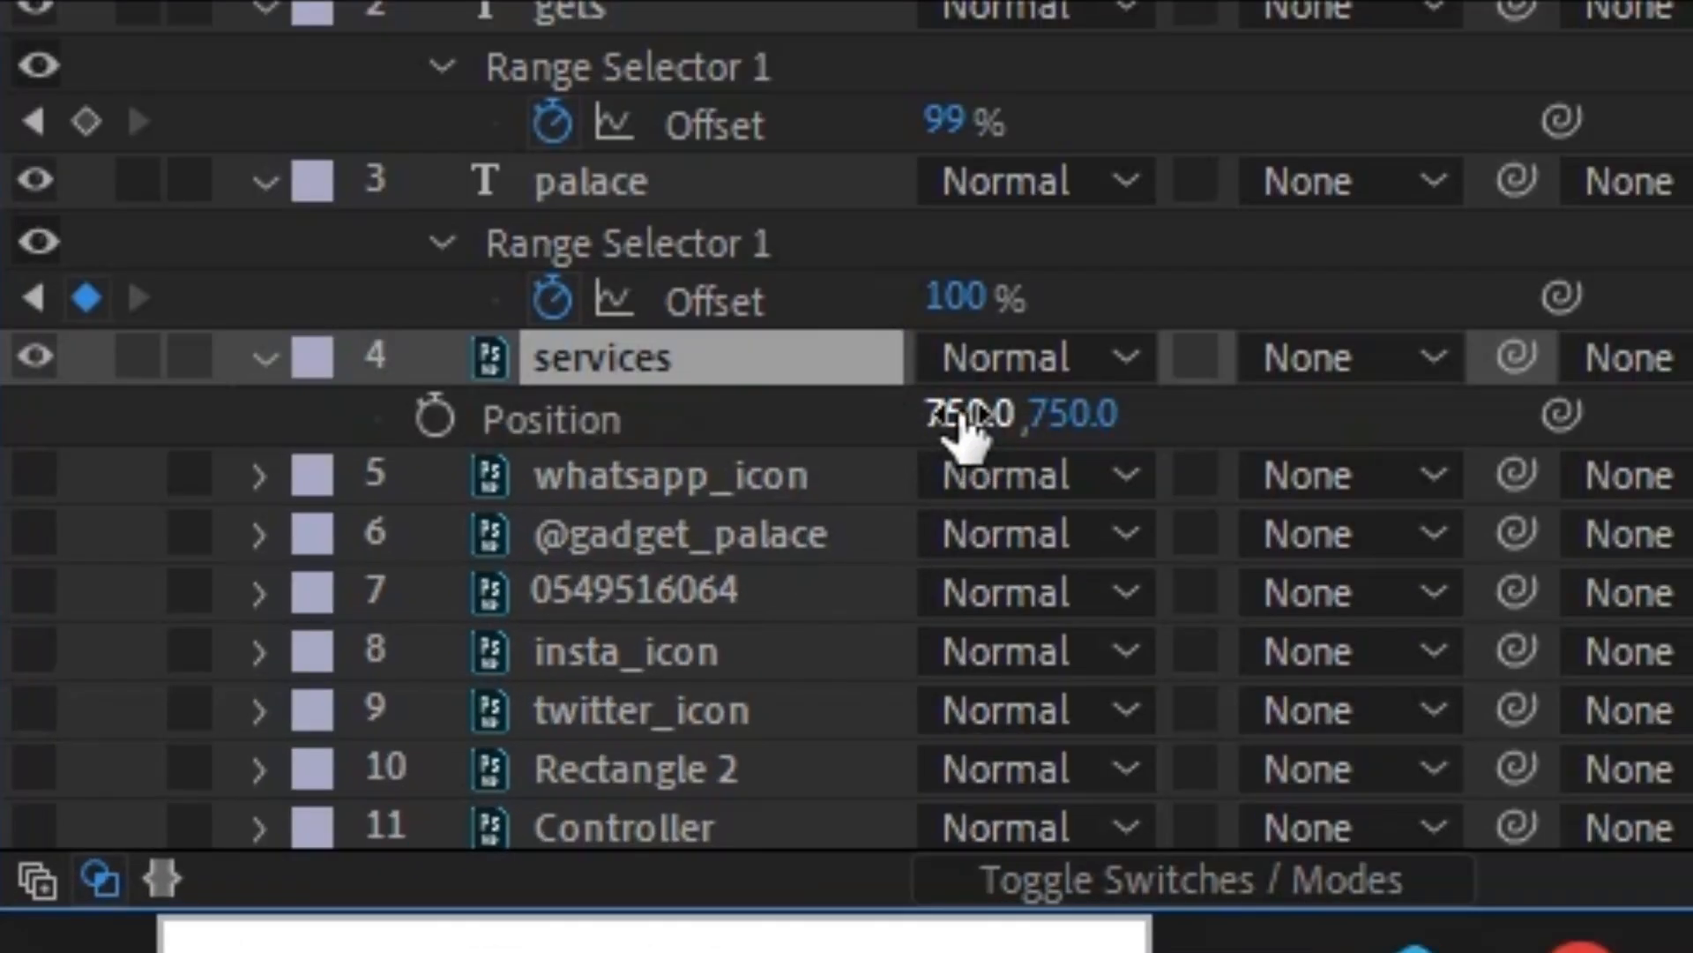
Set the services layer's horizontal Position to 1454 and add a Position keyframe at 0;00;01;15.
left_click(248, 788)
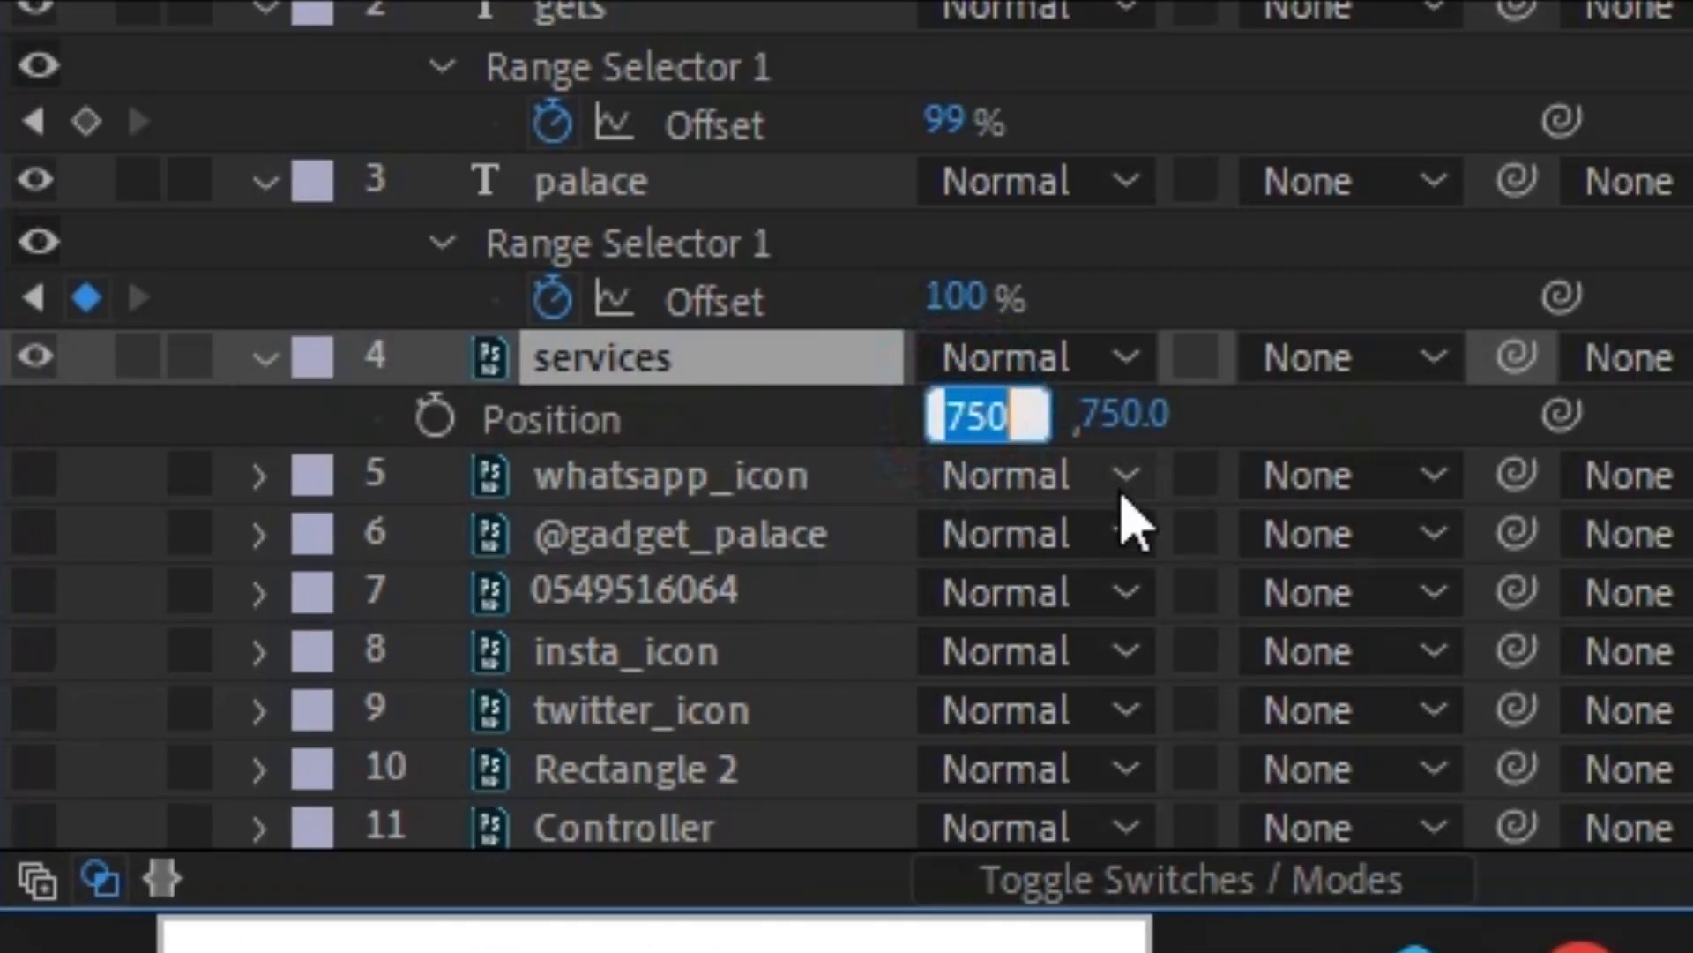
left_click(1221, 463)
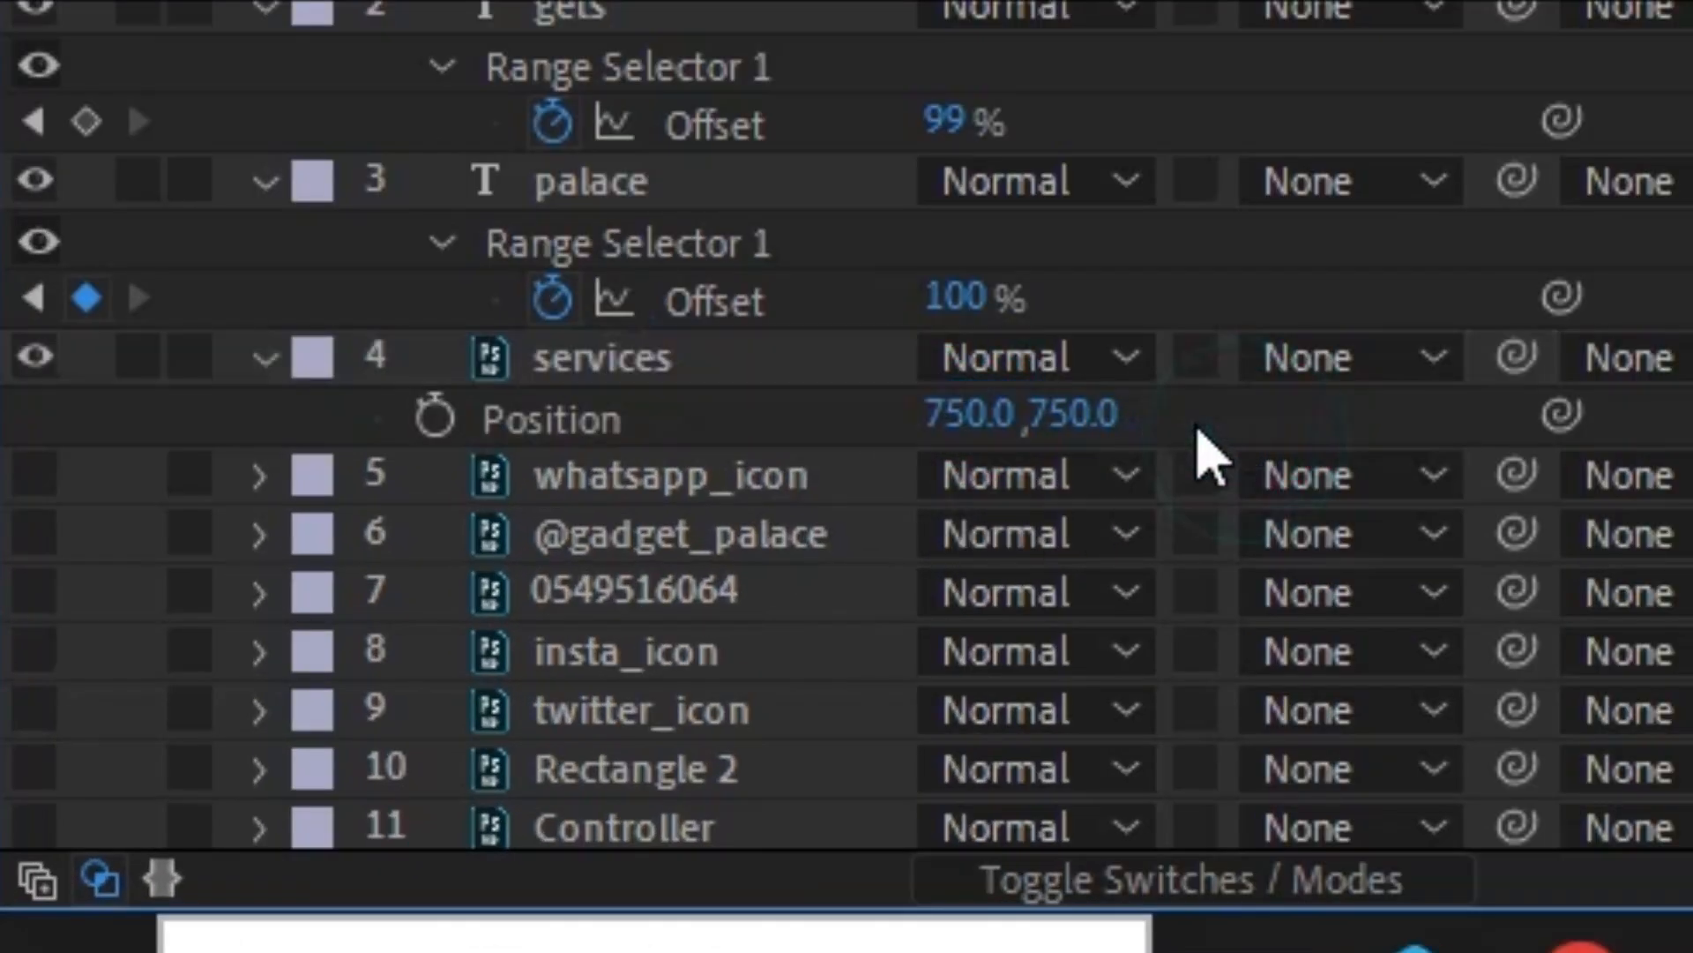
left_click(765, 361)
left_click_drag(952, 422, 873, 798)
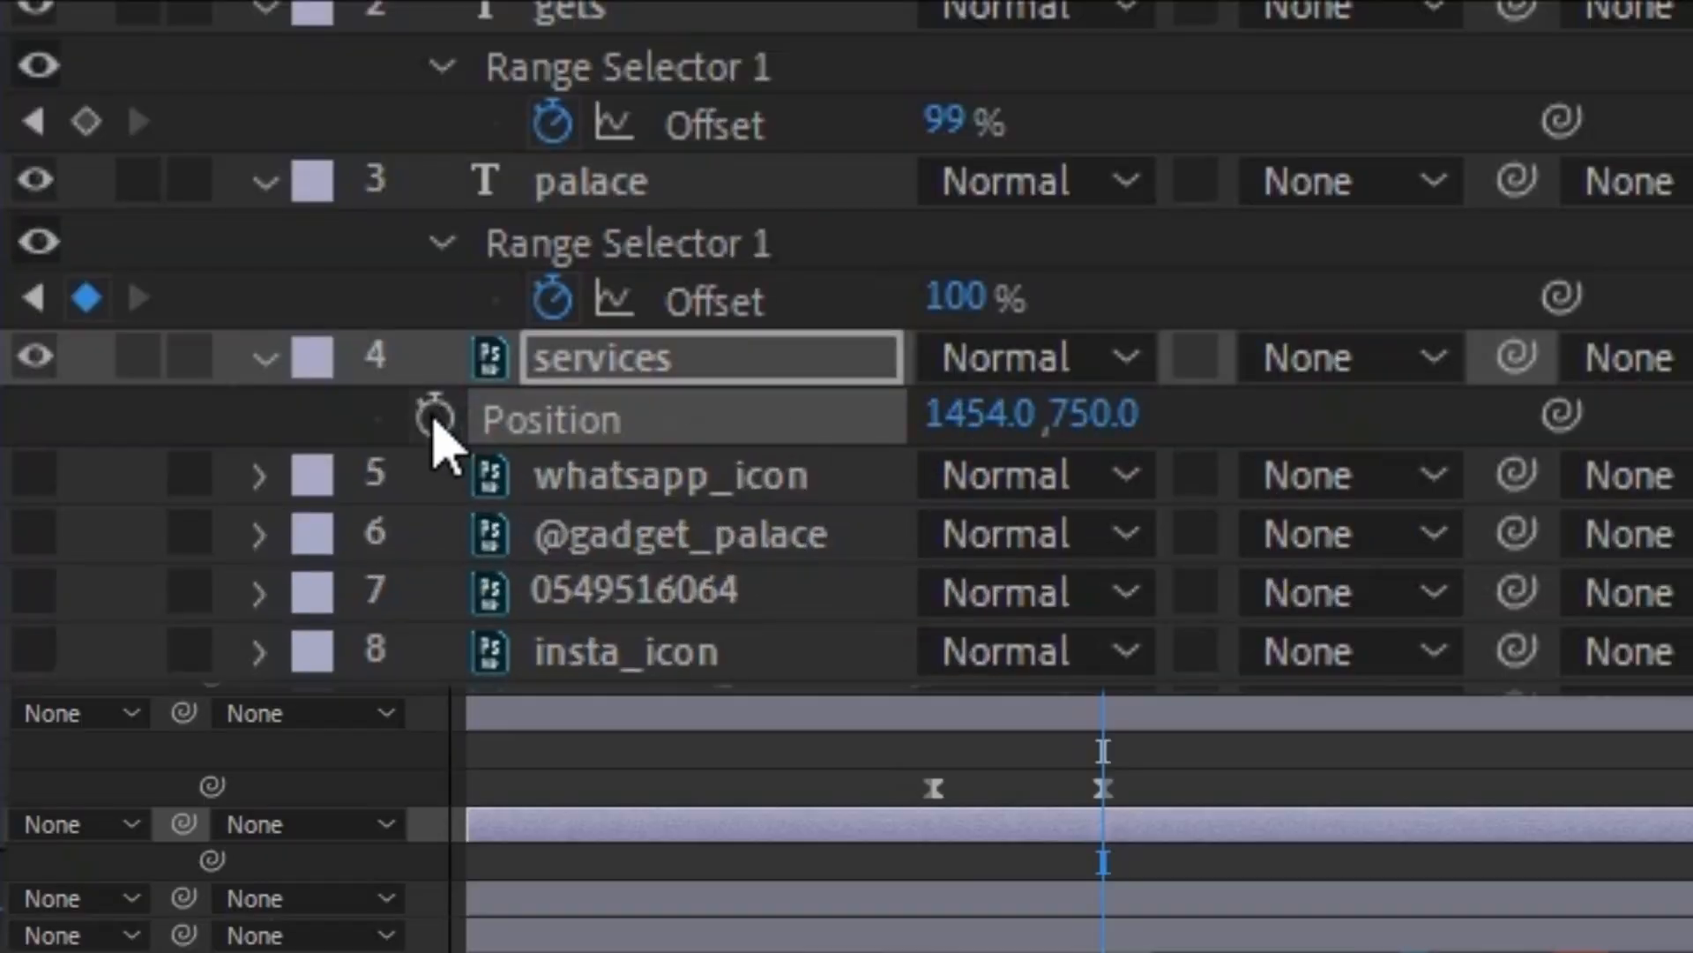
left_click(433, 418)
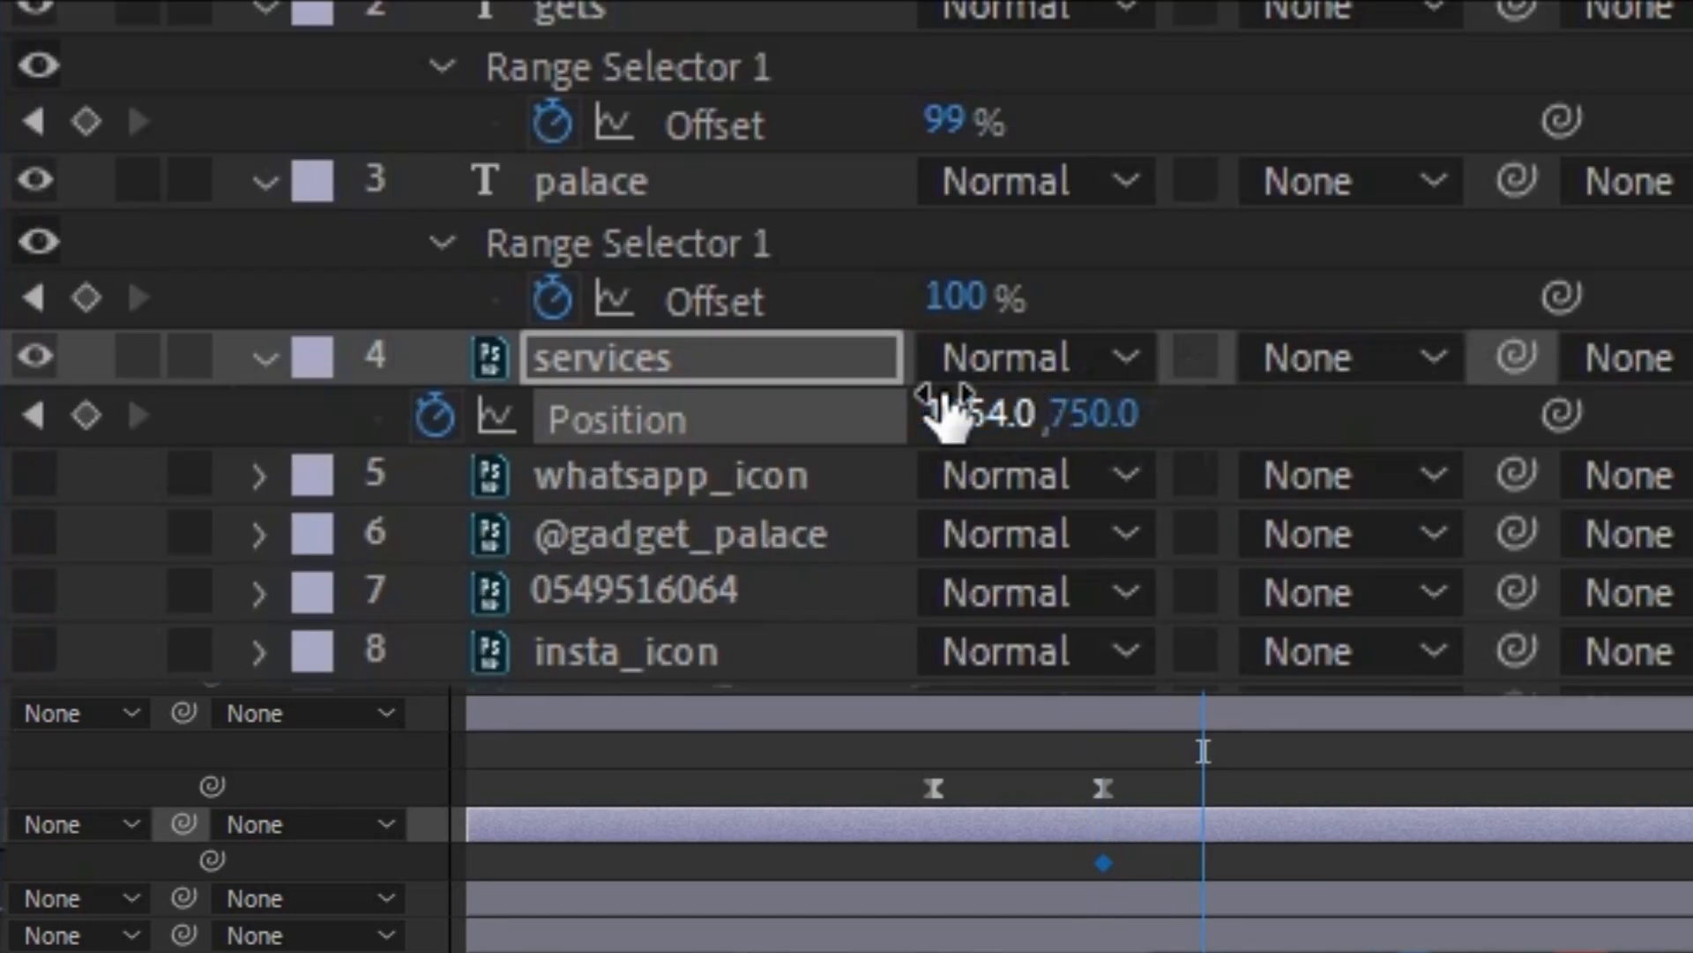
Add a second services Position keyframe at 0;00;01;22 with the horizontal value 750 and scrub back through the motion.
left_click(940, 412)
type("750")
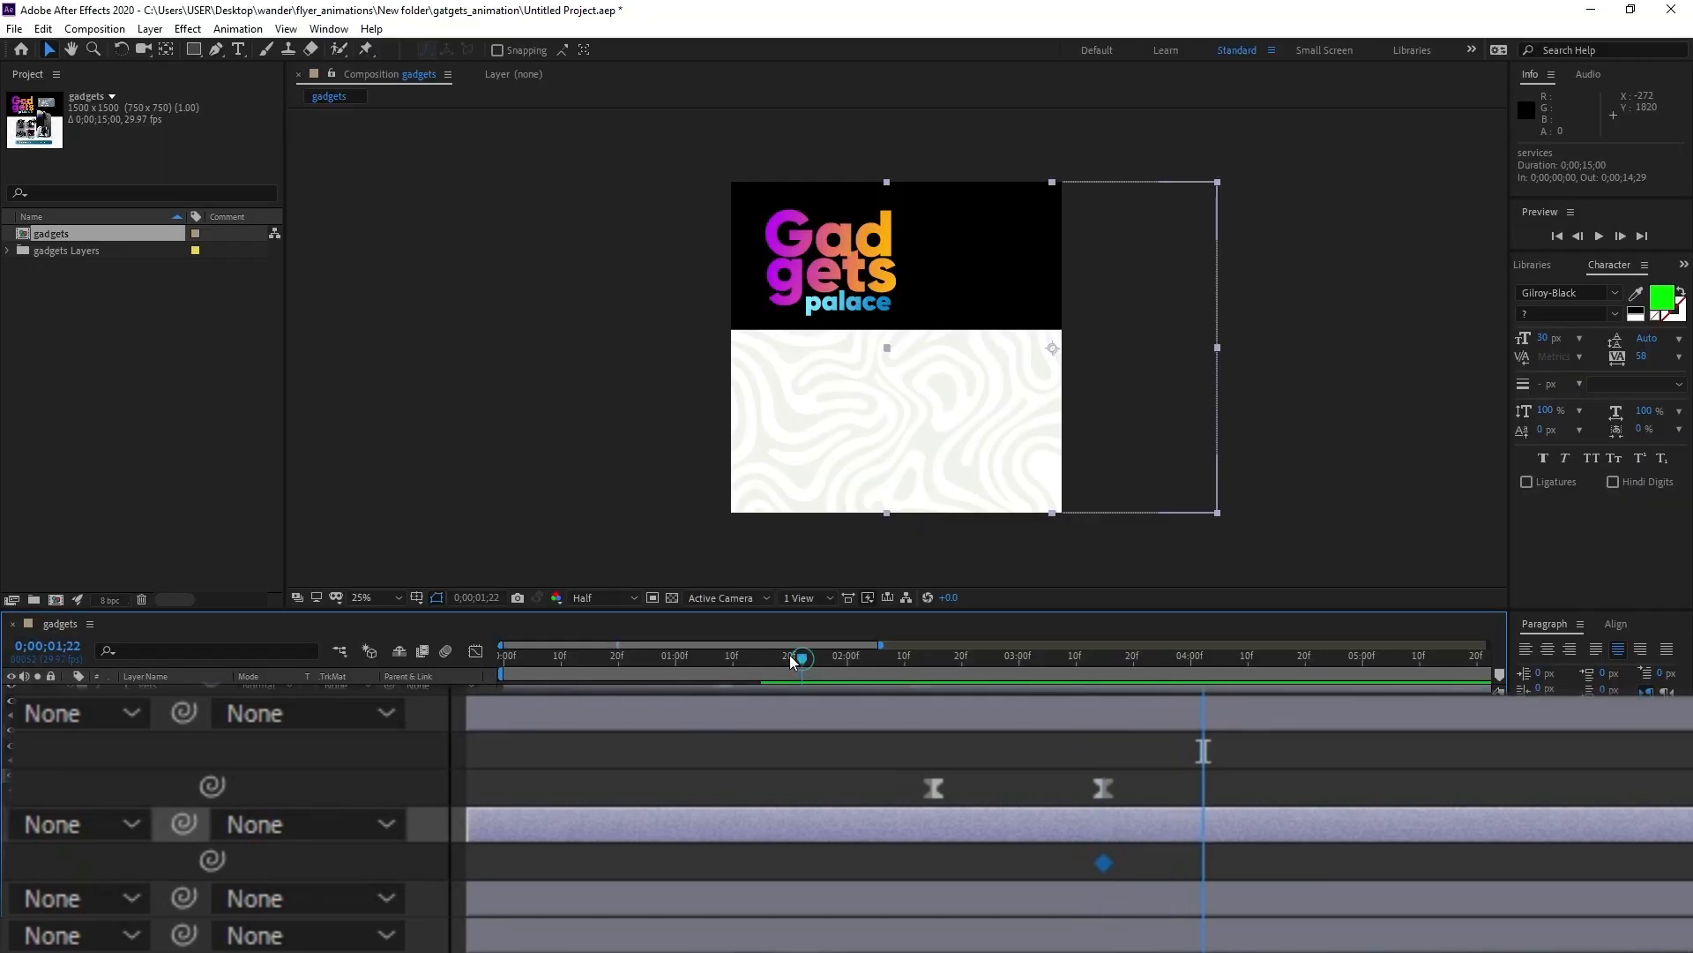
left_click_drag(790, 654, 768, 657)
Apply Easy Ease to both Position keyframes of services and preview the slide-in.
left_click_drag(1248, 852, 1058, 863)
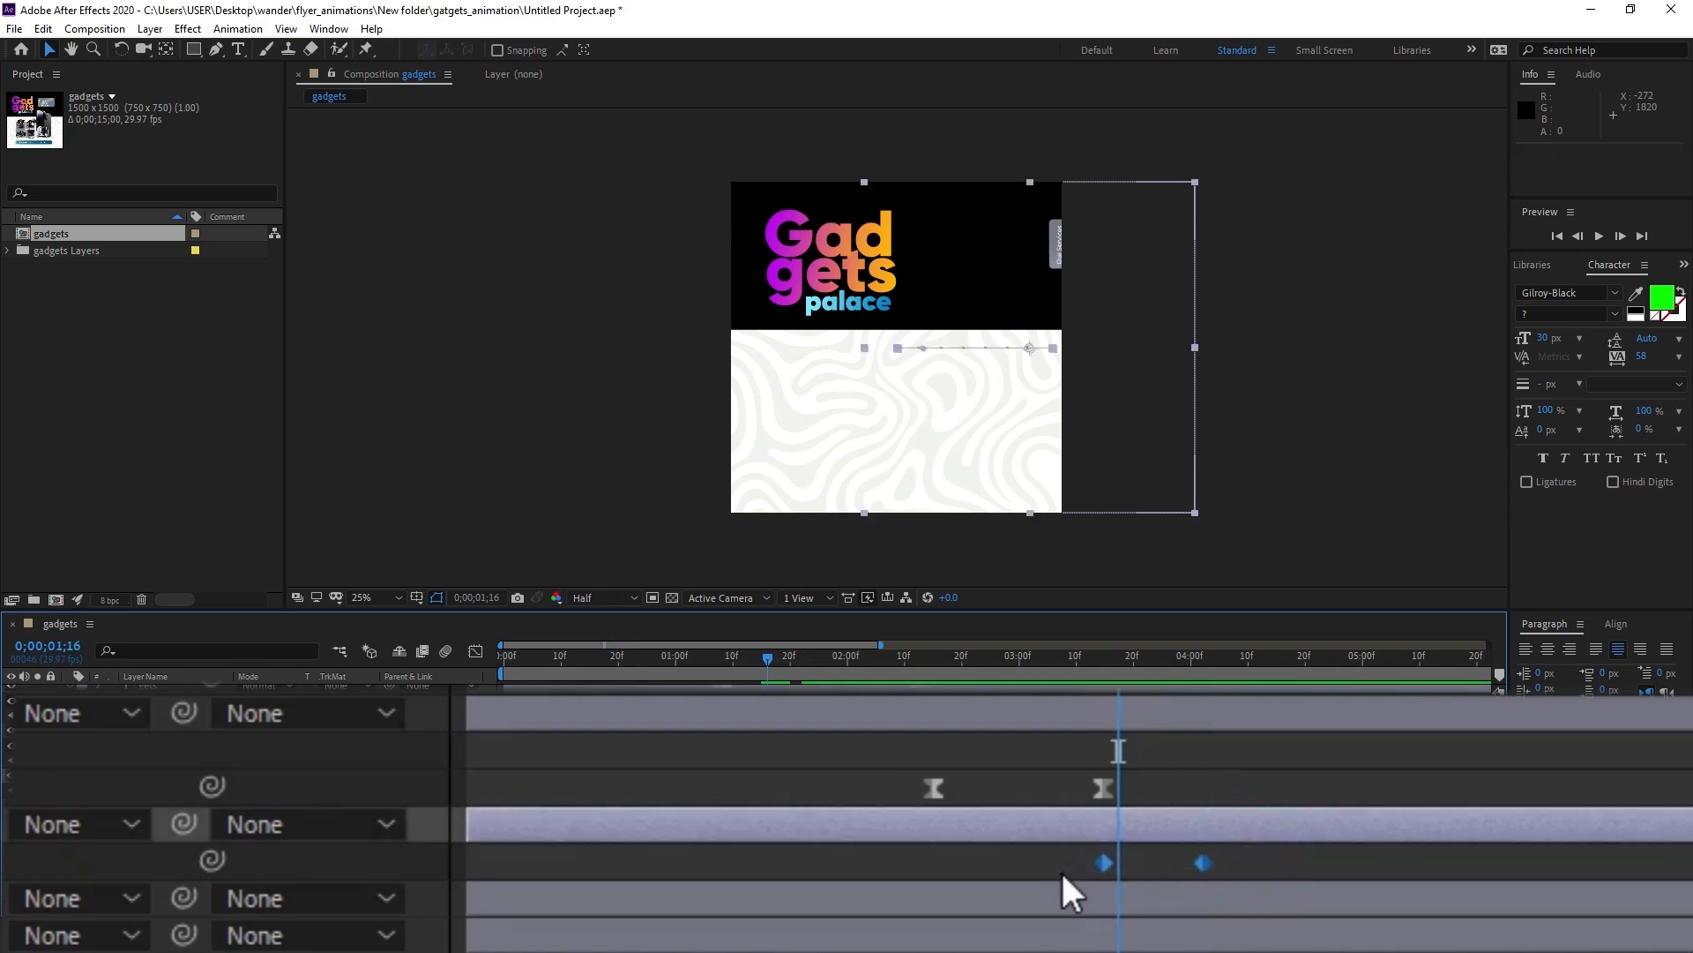
mouse_move(1203, 858)
right_click(1202, 863)
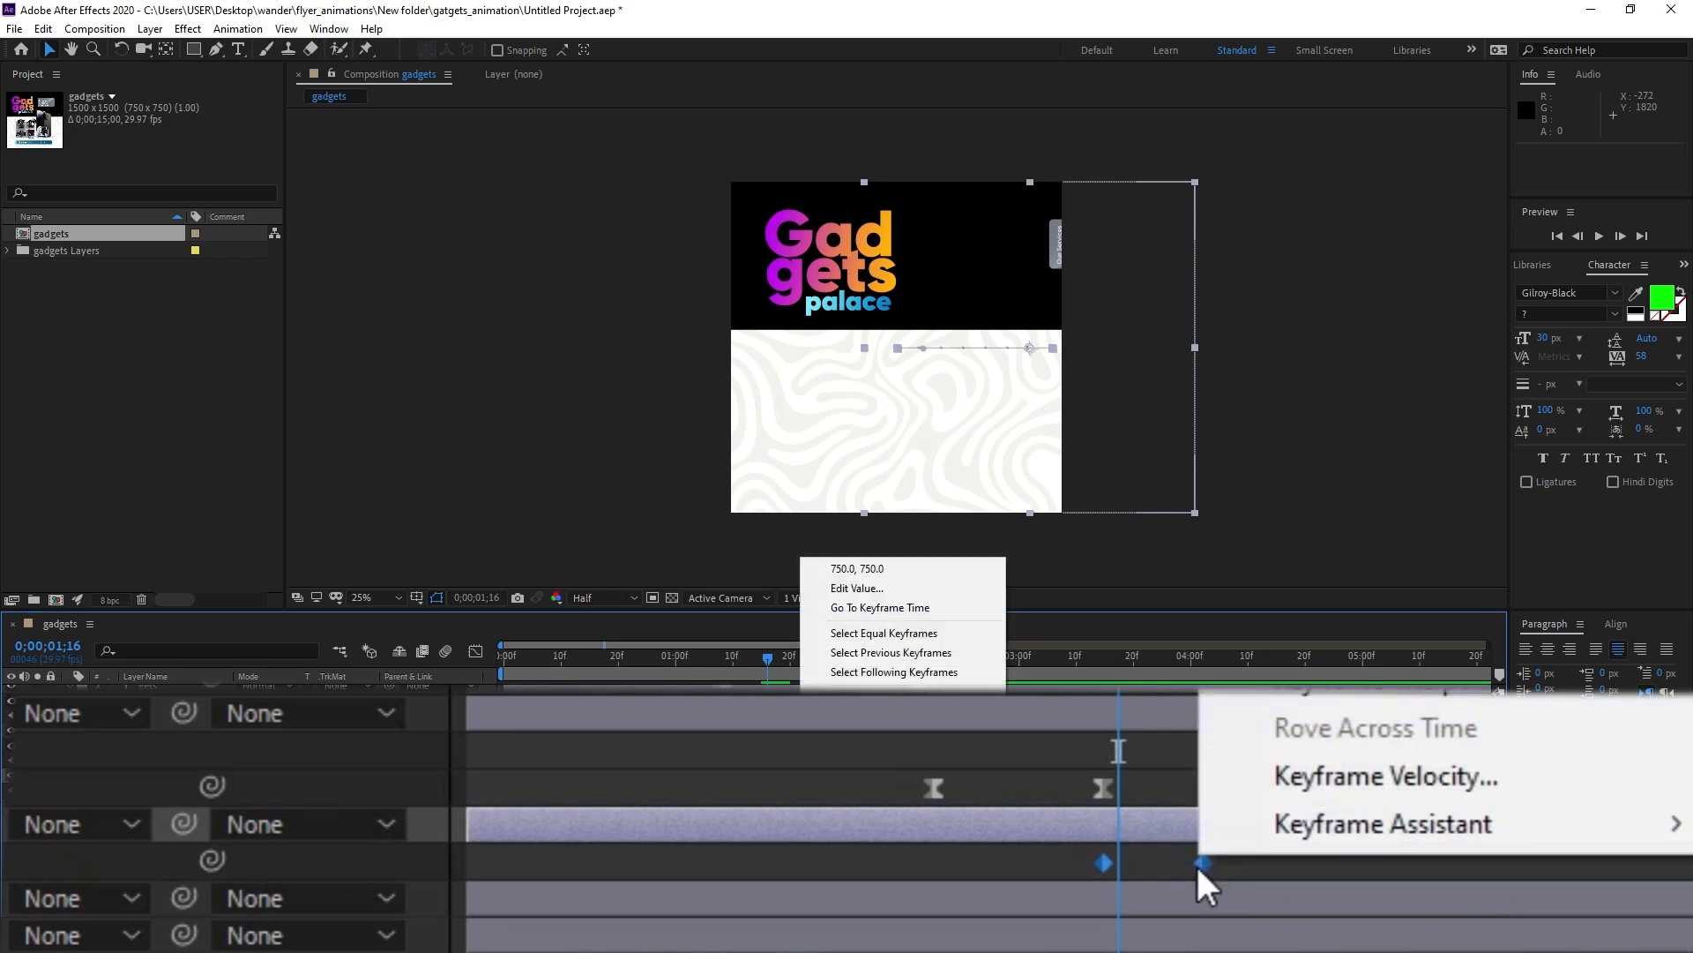
mouse_move(1411, 825)
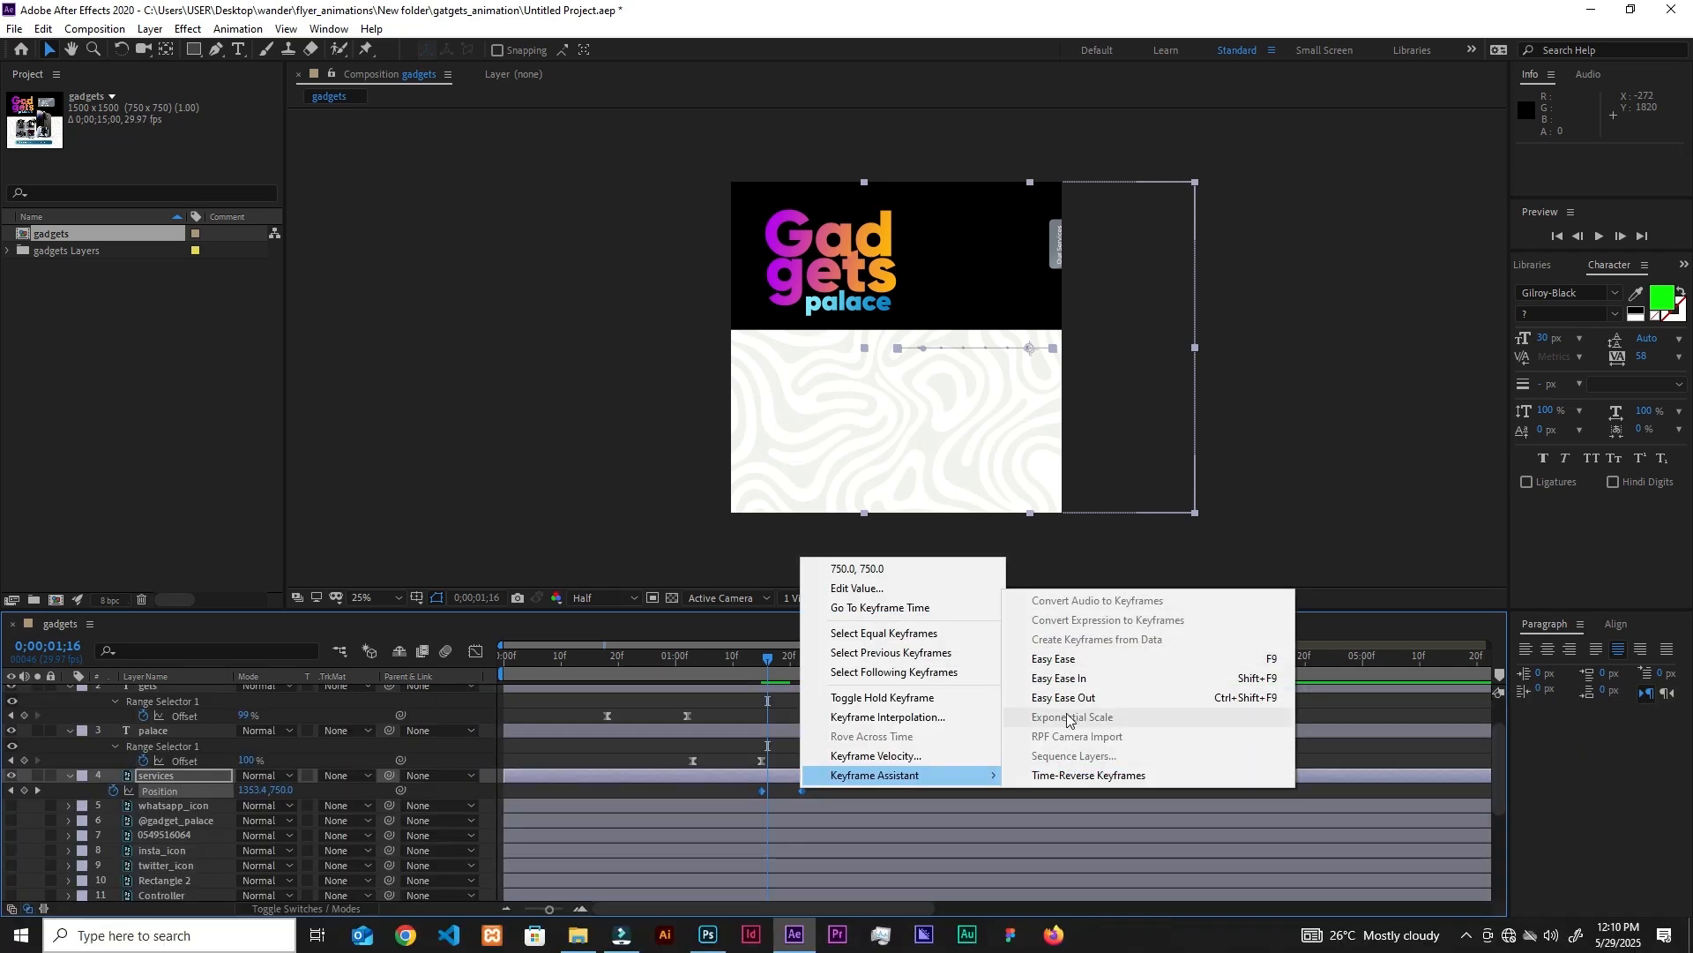
left_click(1059, 660)
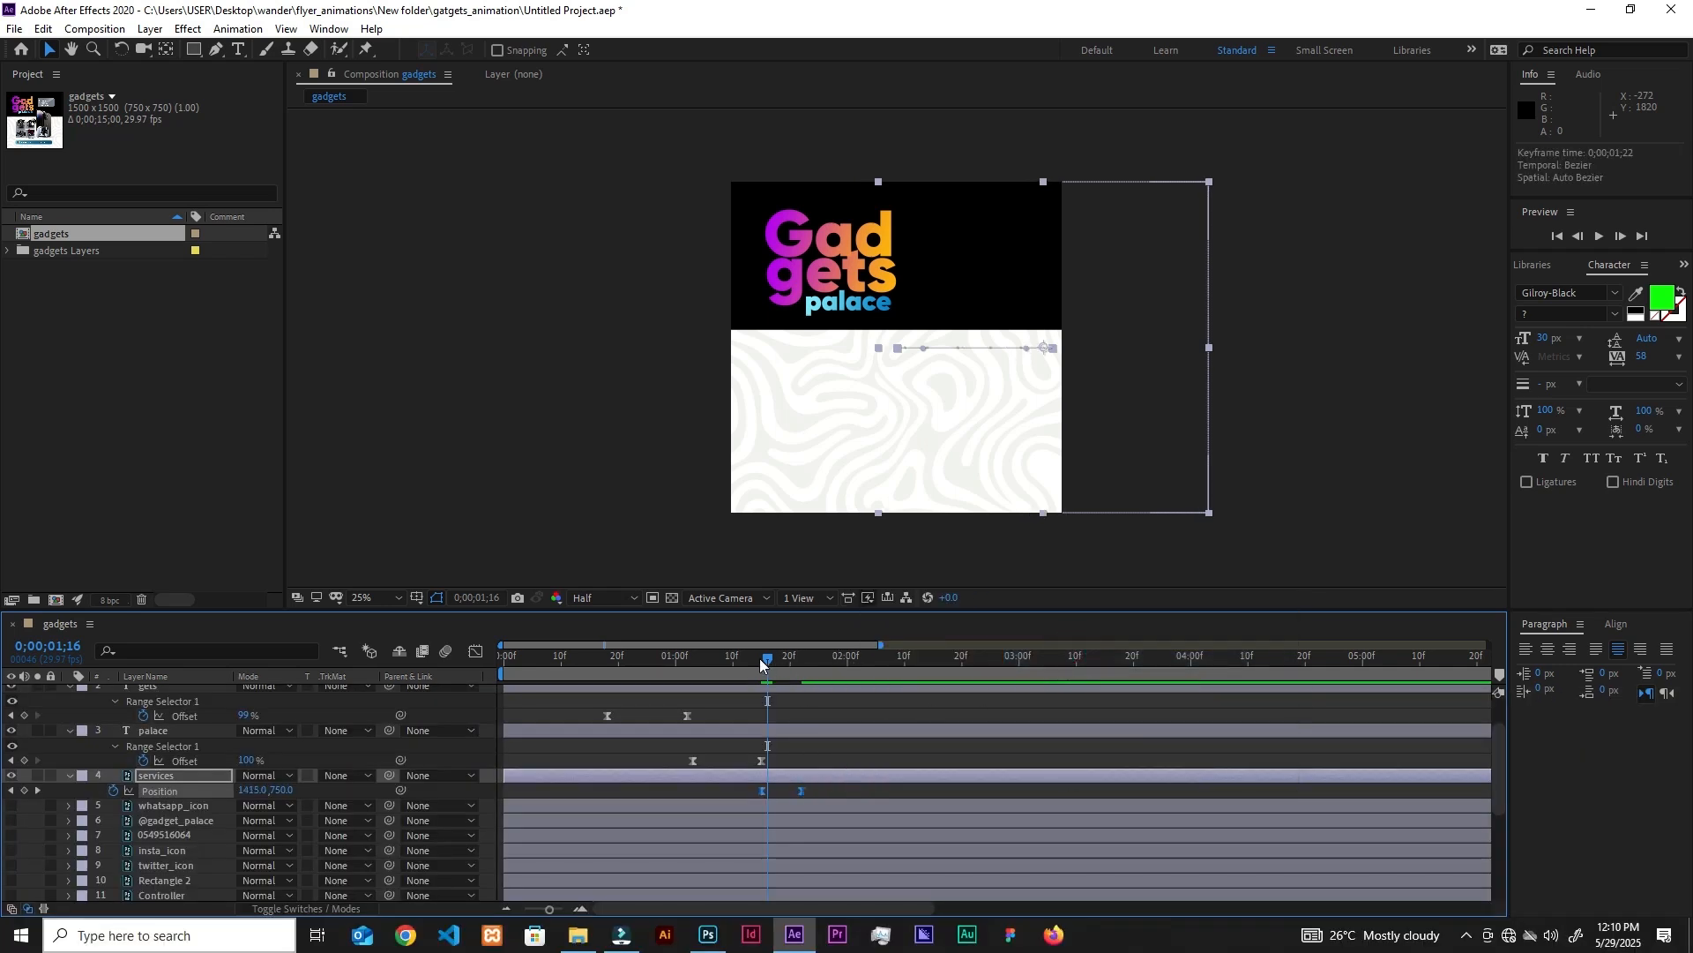
left_click_drag(759, 658, 693, 664)
key("space")
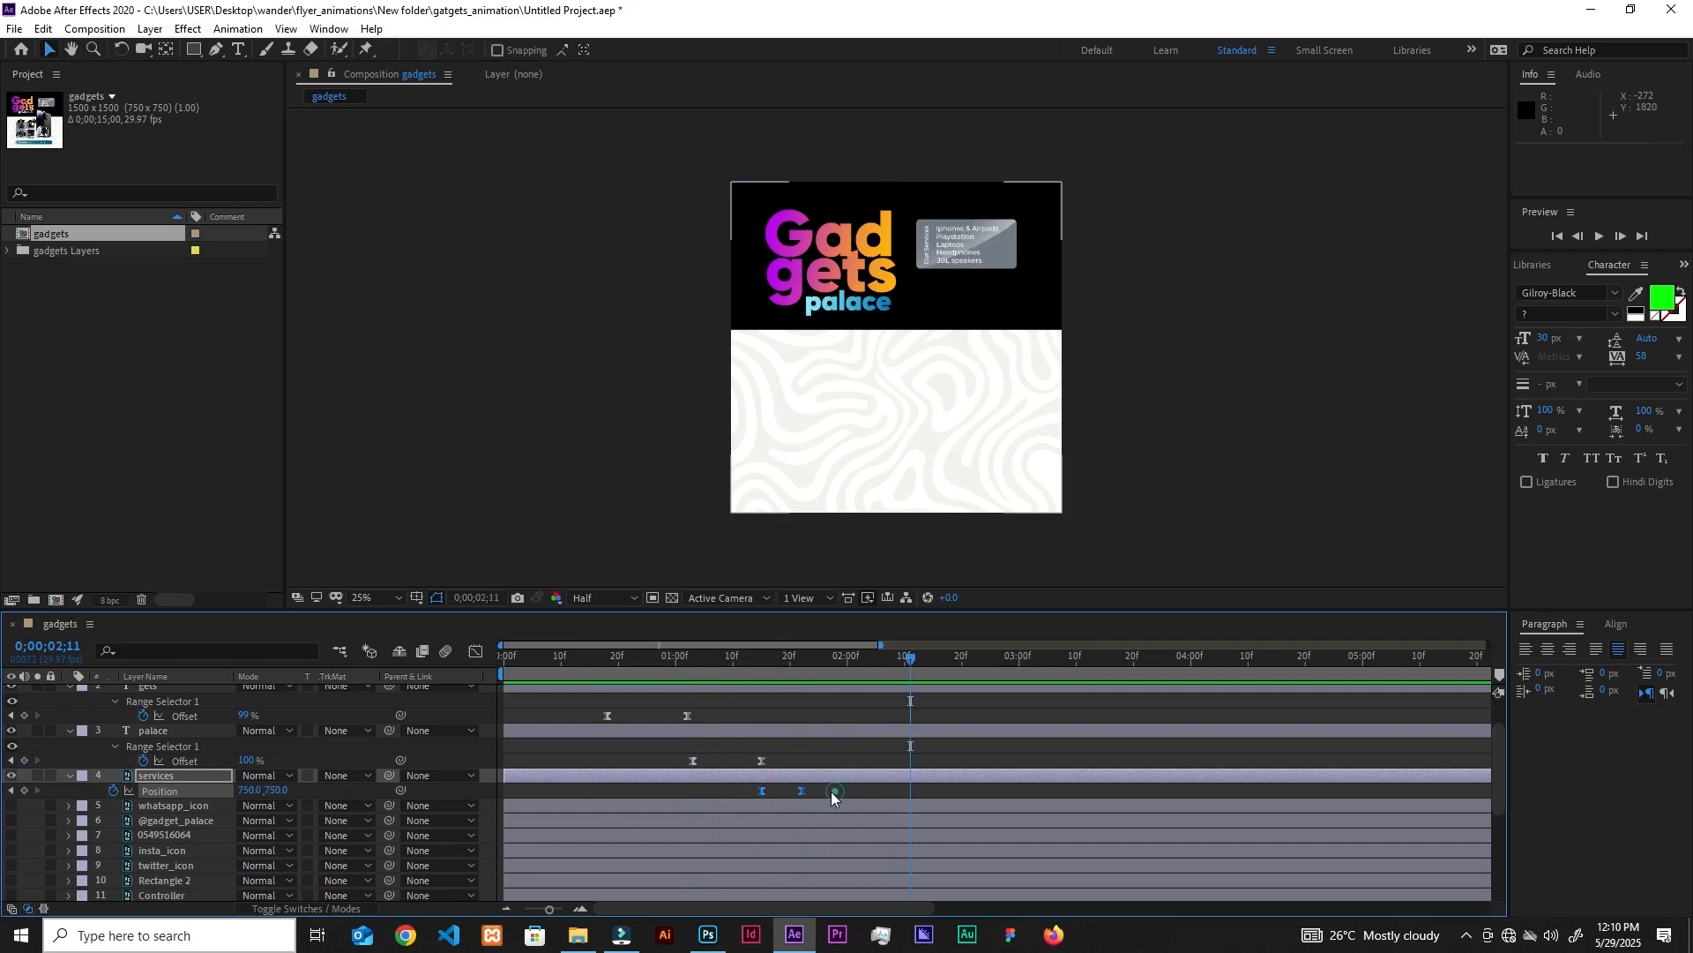
Shift the services Position keyframes earlier, with the second at 0;00;01;21, and preview from 0;00;01;00.
left_click_drag(1245, 856, 1198, 869)
left_click(1231, 864)
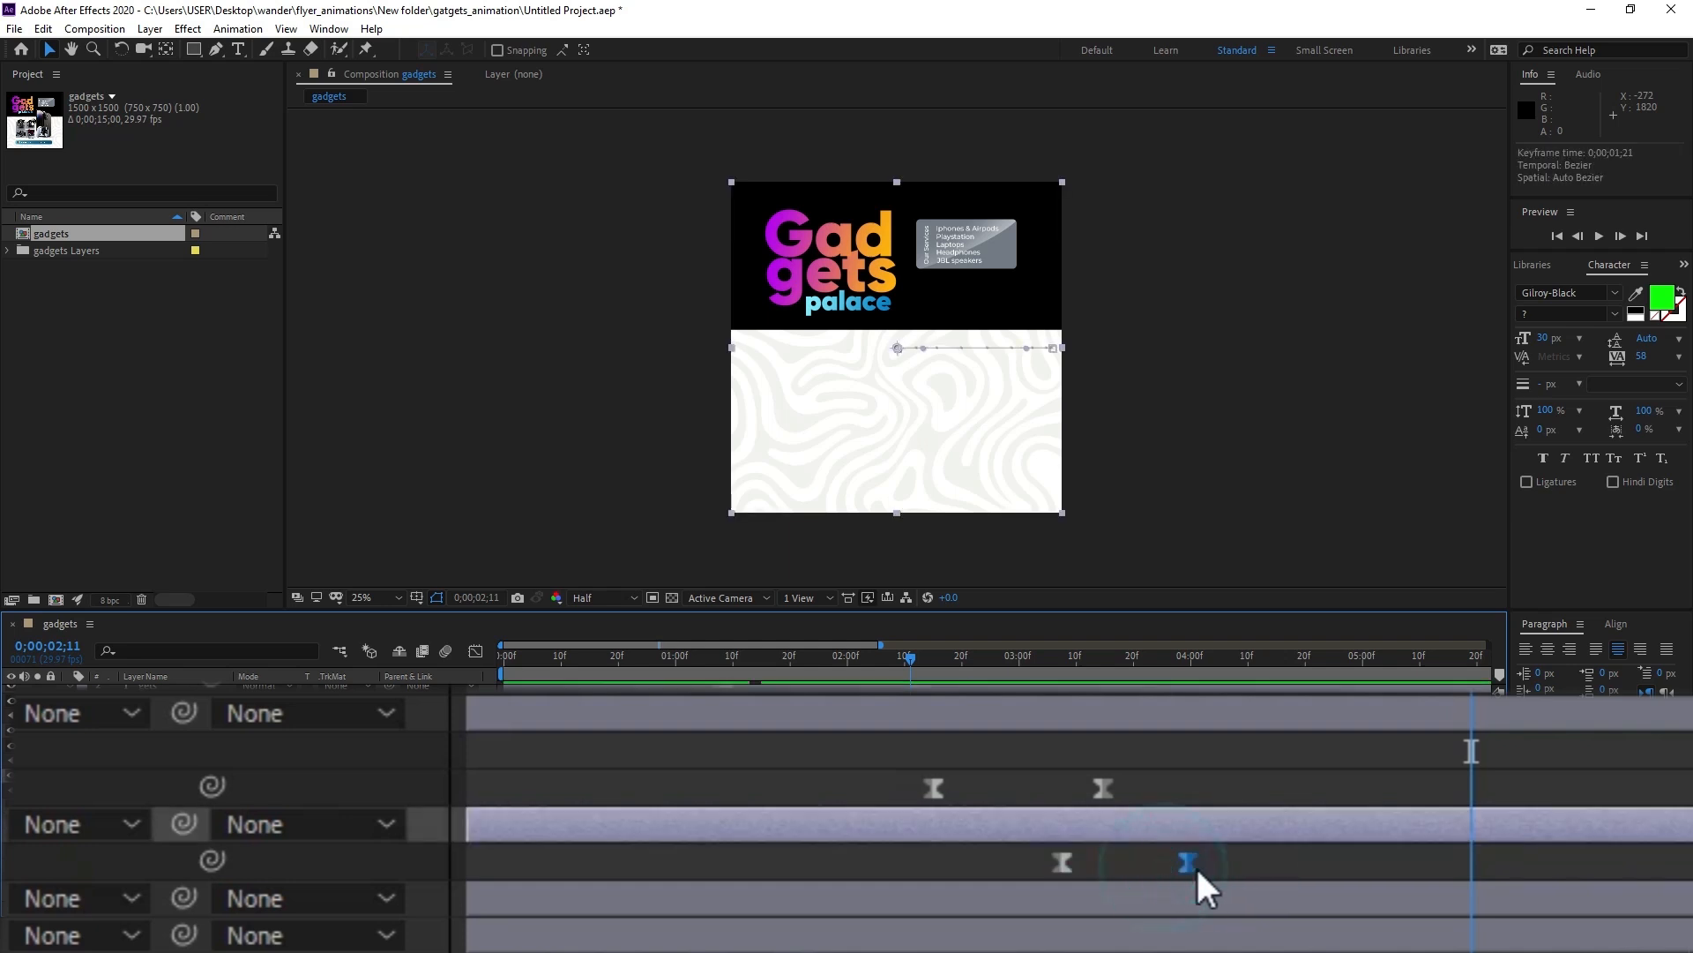
left_click(675, 659)
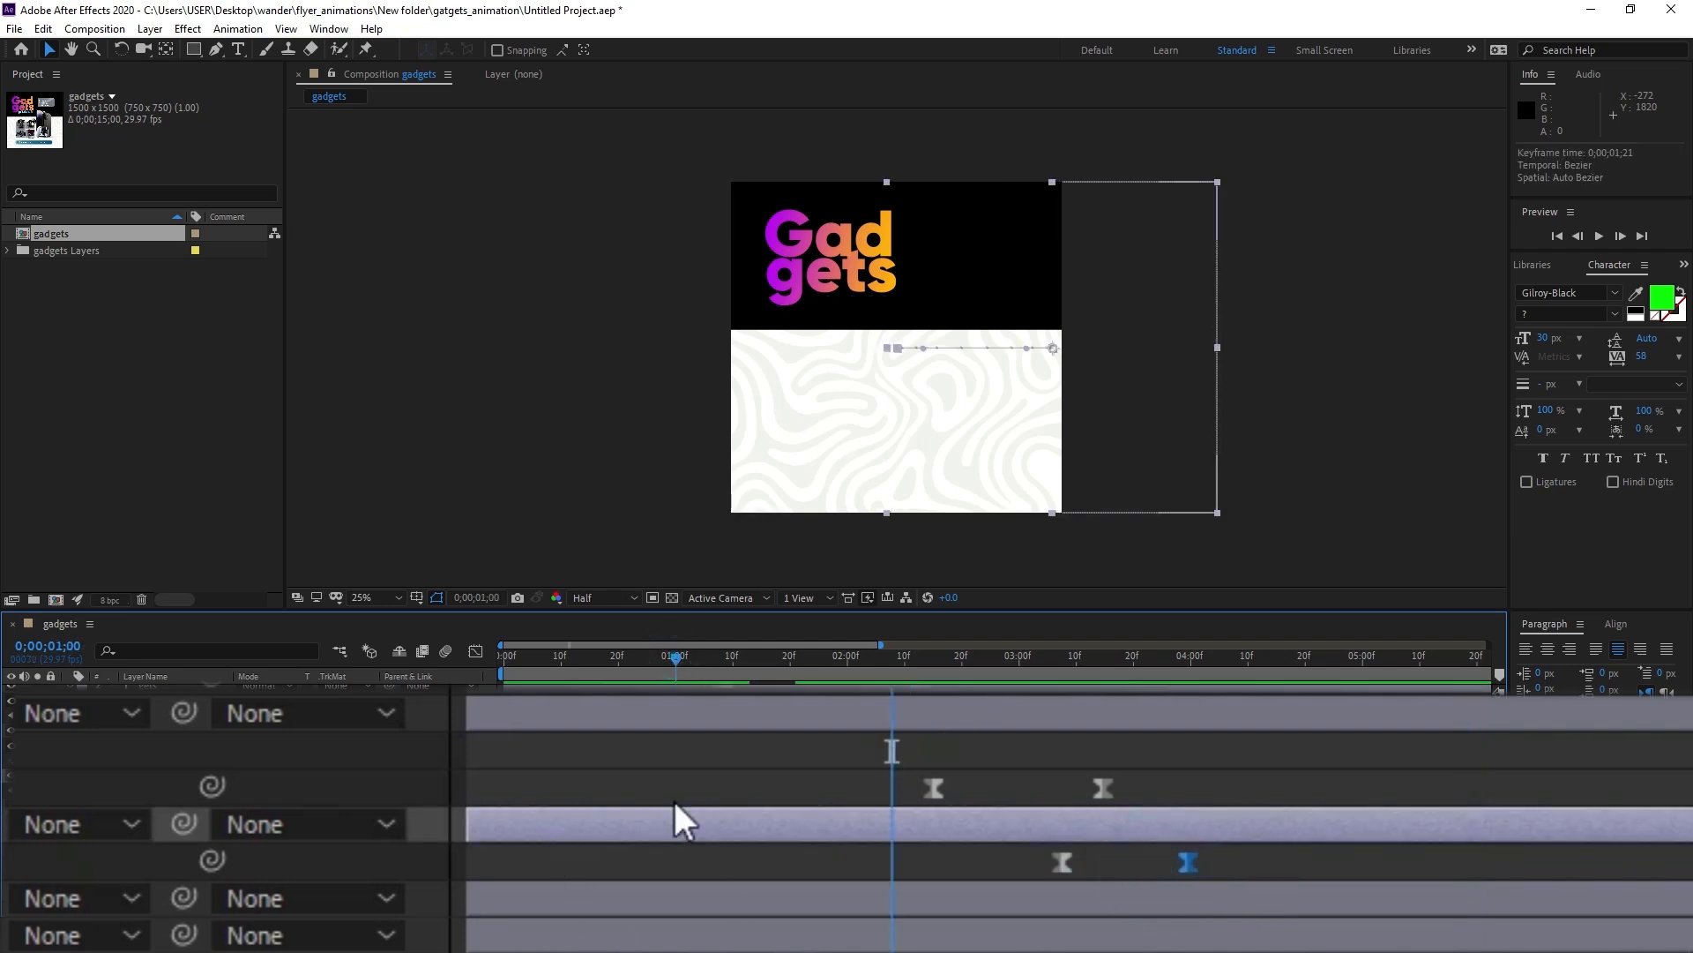
key("space")
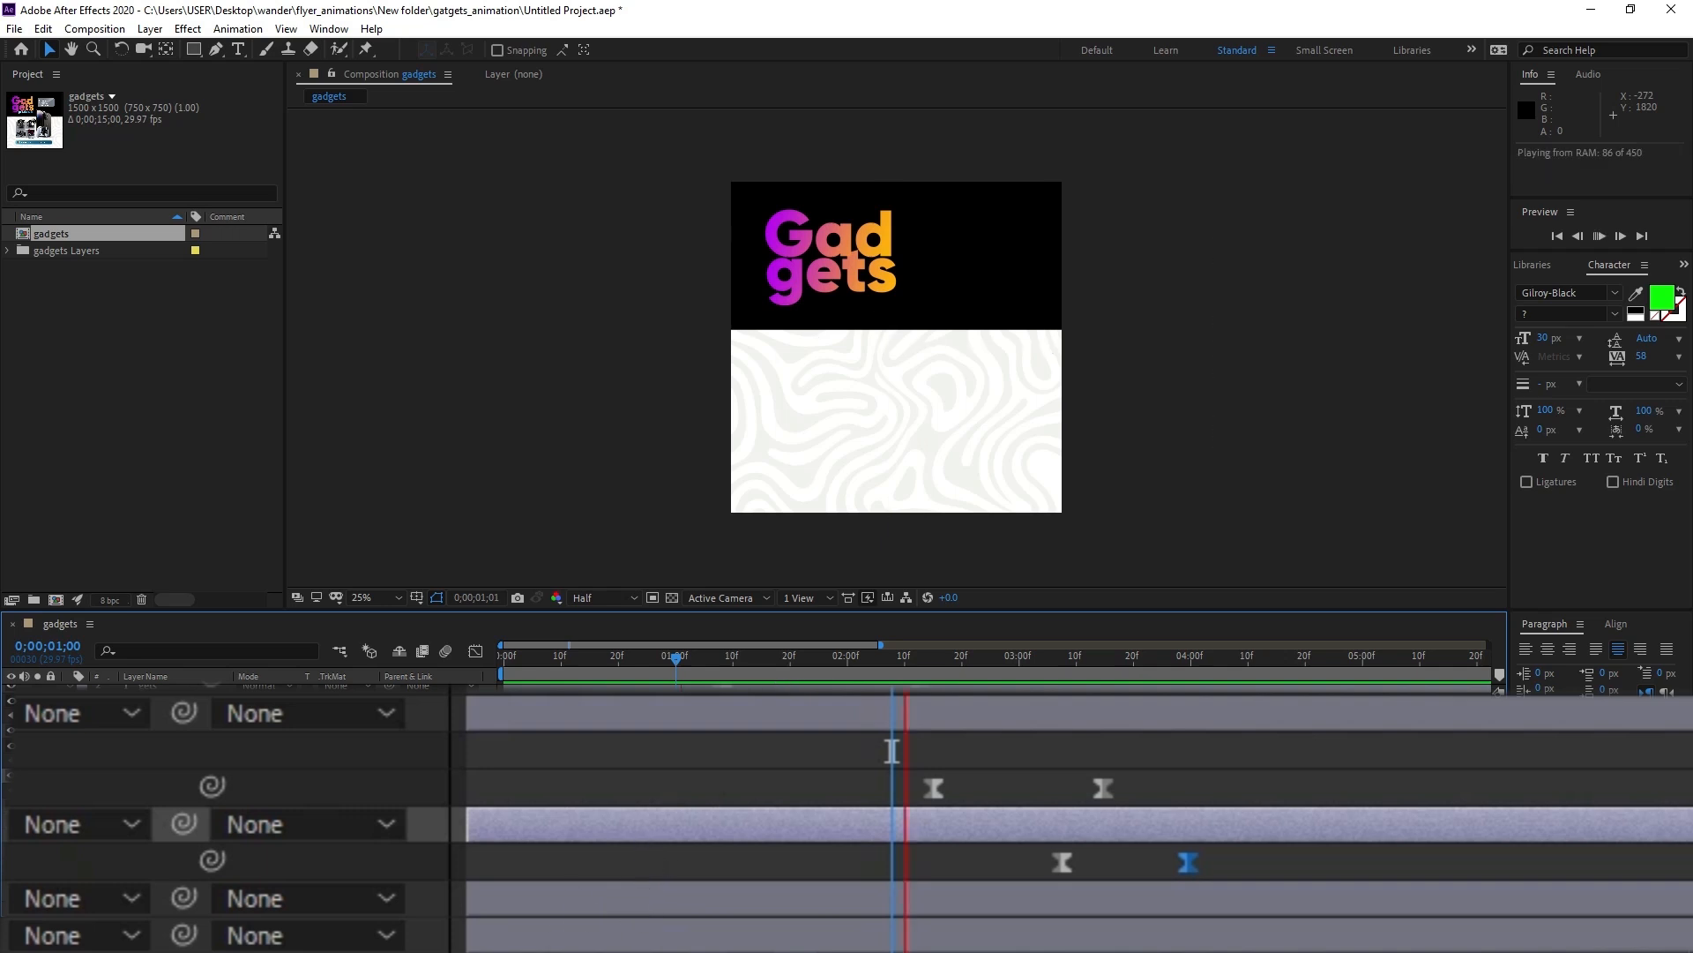
Deselect the services layer and set the current time to 0;00;01;22.
left_click_drag(908, 664, 817, 669)
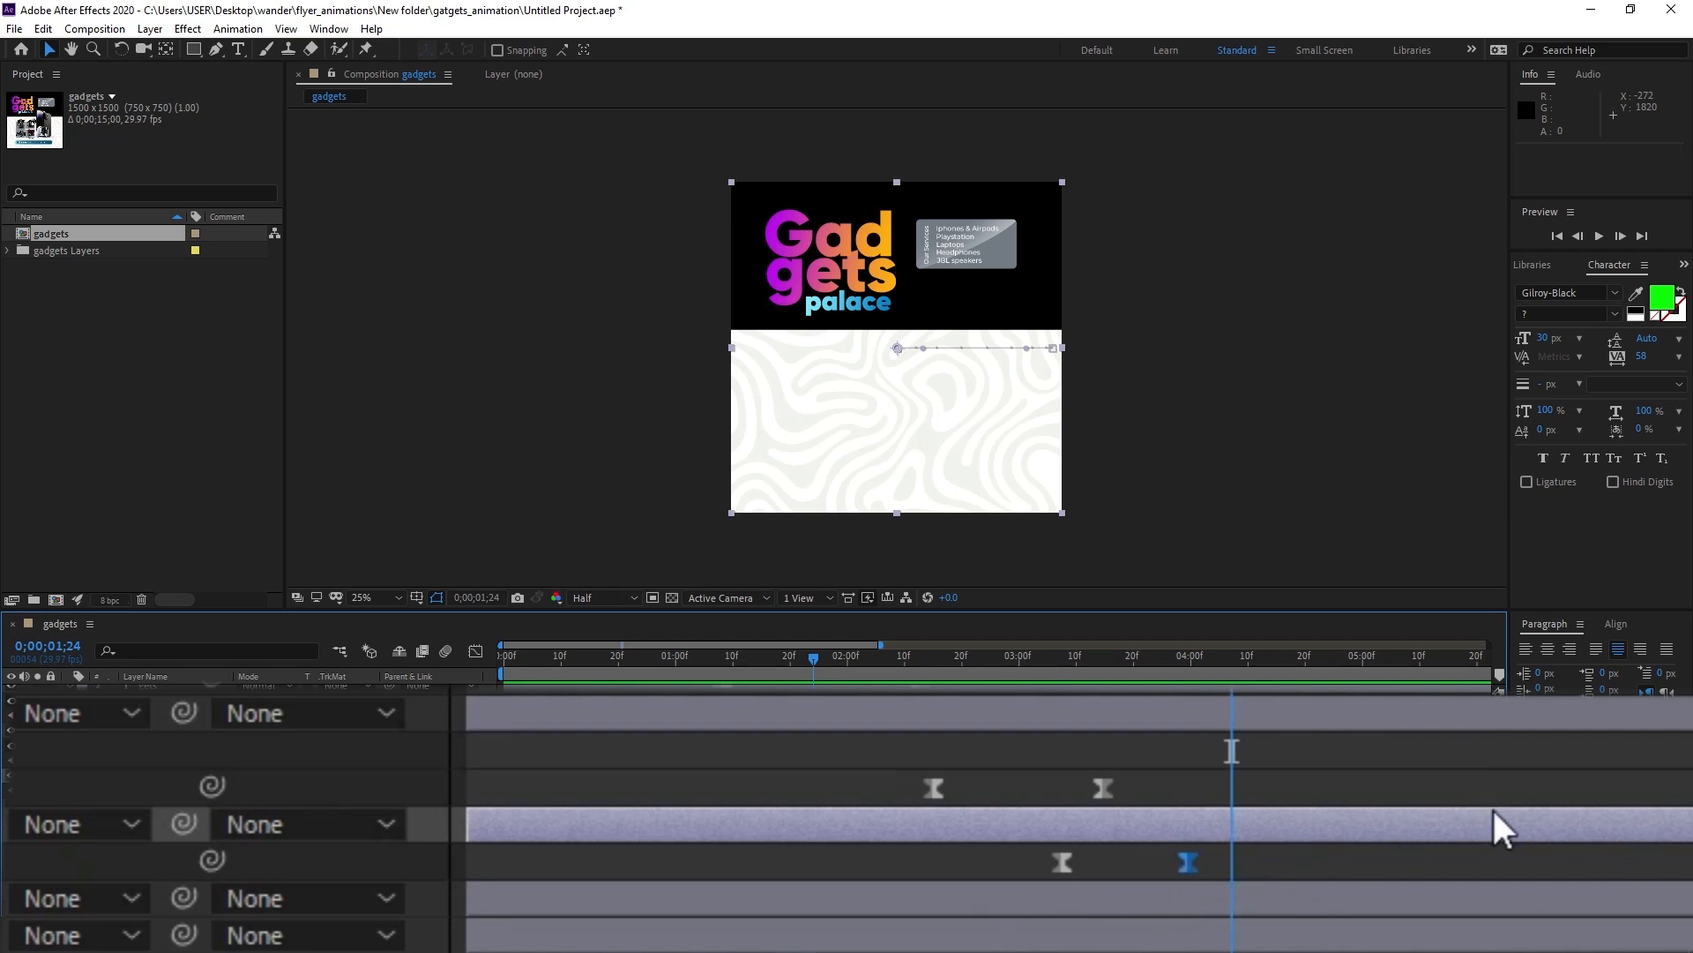
mouse_move(815, 657)
left_mouse_down()
mouse_move(792, 660)
mouse_move(808, 663)
left_mouse_up()
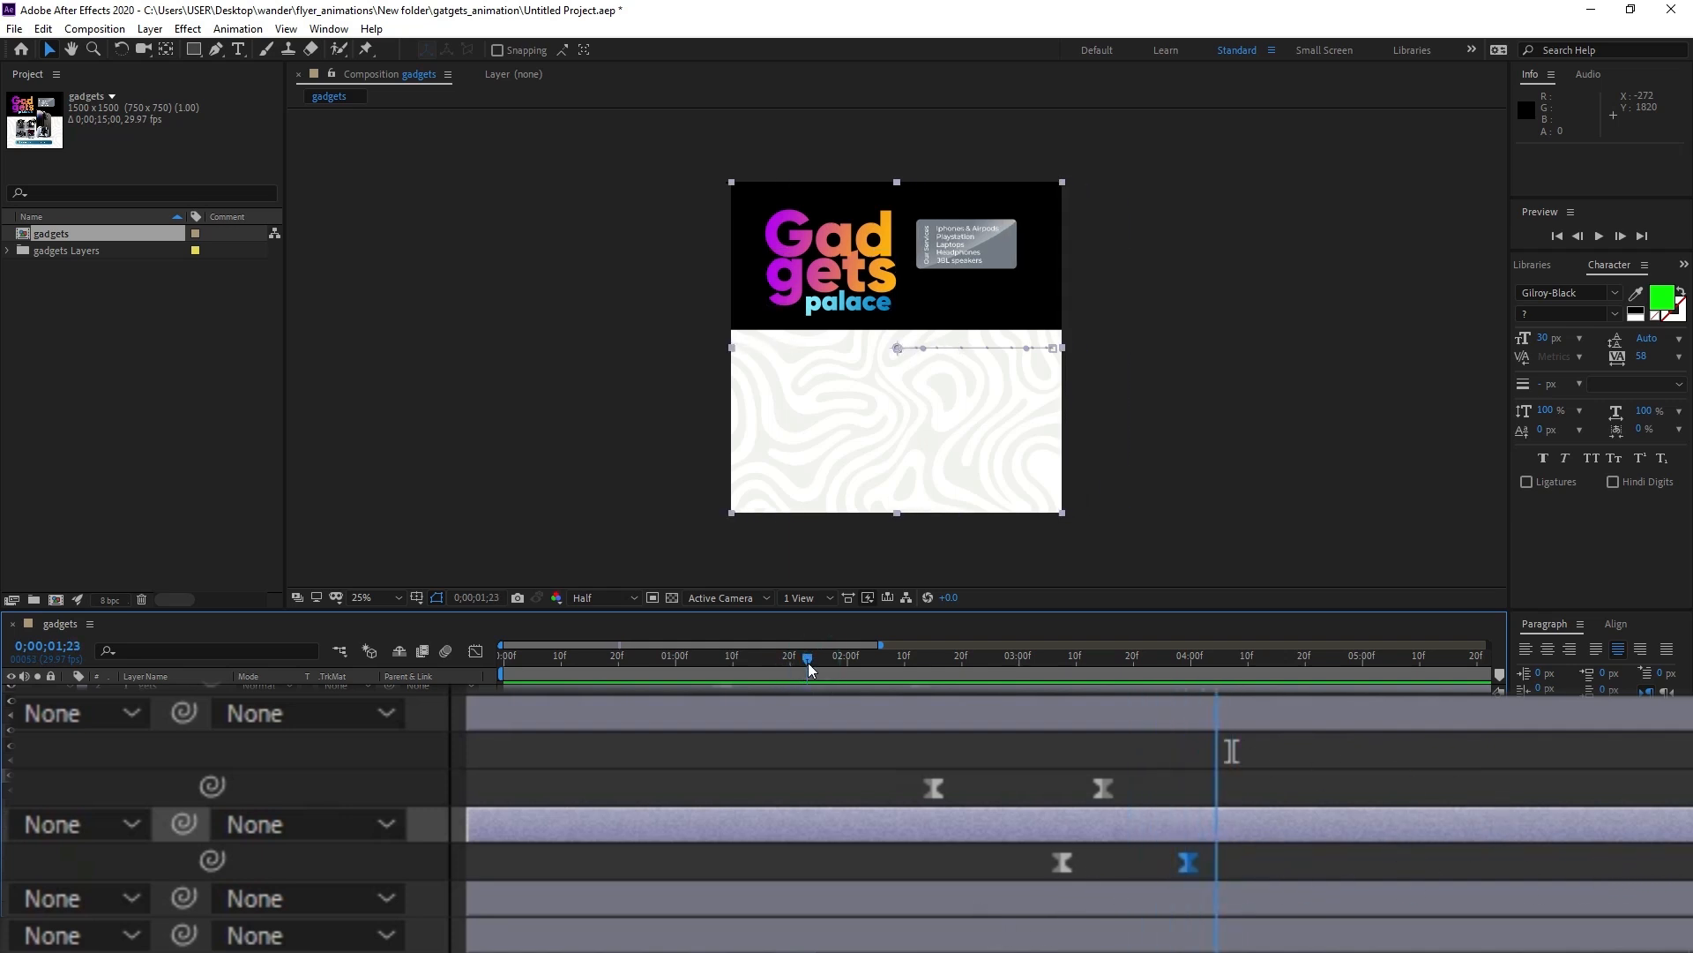
left_click(1303, 838)
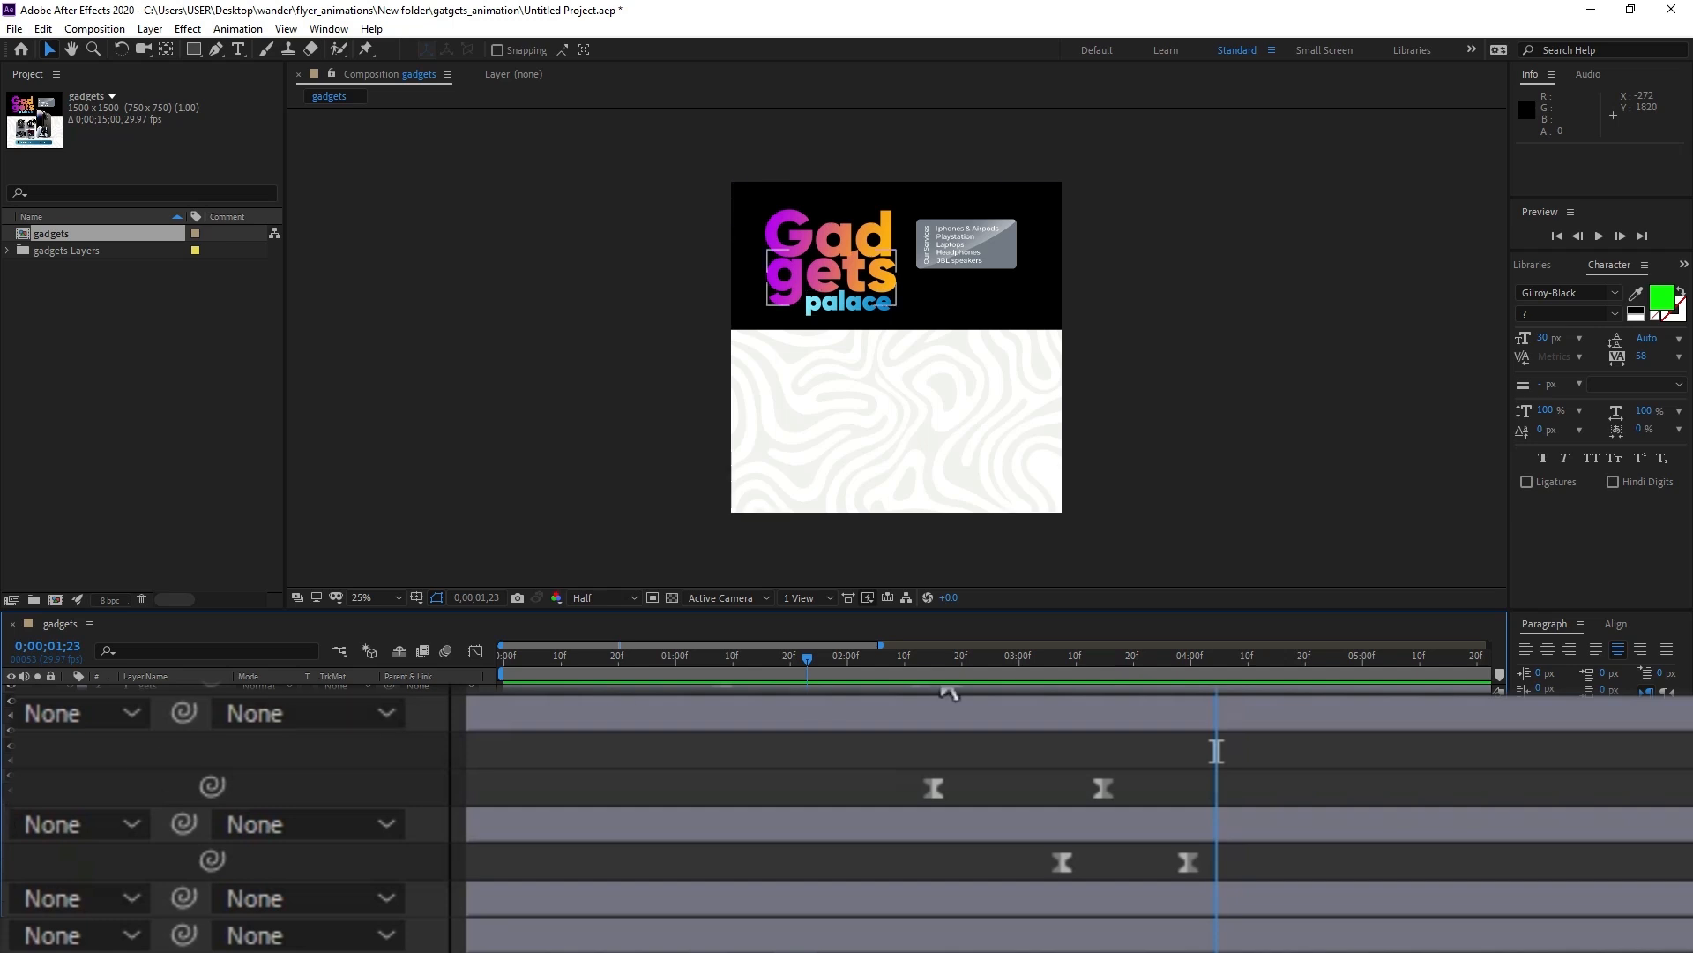
mouse_move(812, 662)
left_mouse_down()
mouse_move(585, 677)
mouse_move(808, 670)
mouse_move(785, 687)
mouse_move(799, 689)
left_mouse_up()
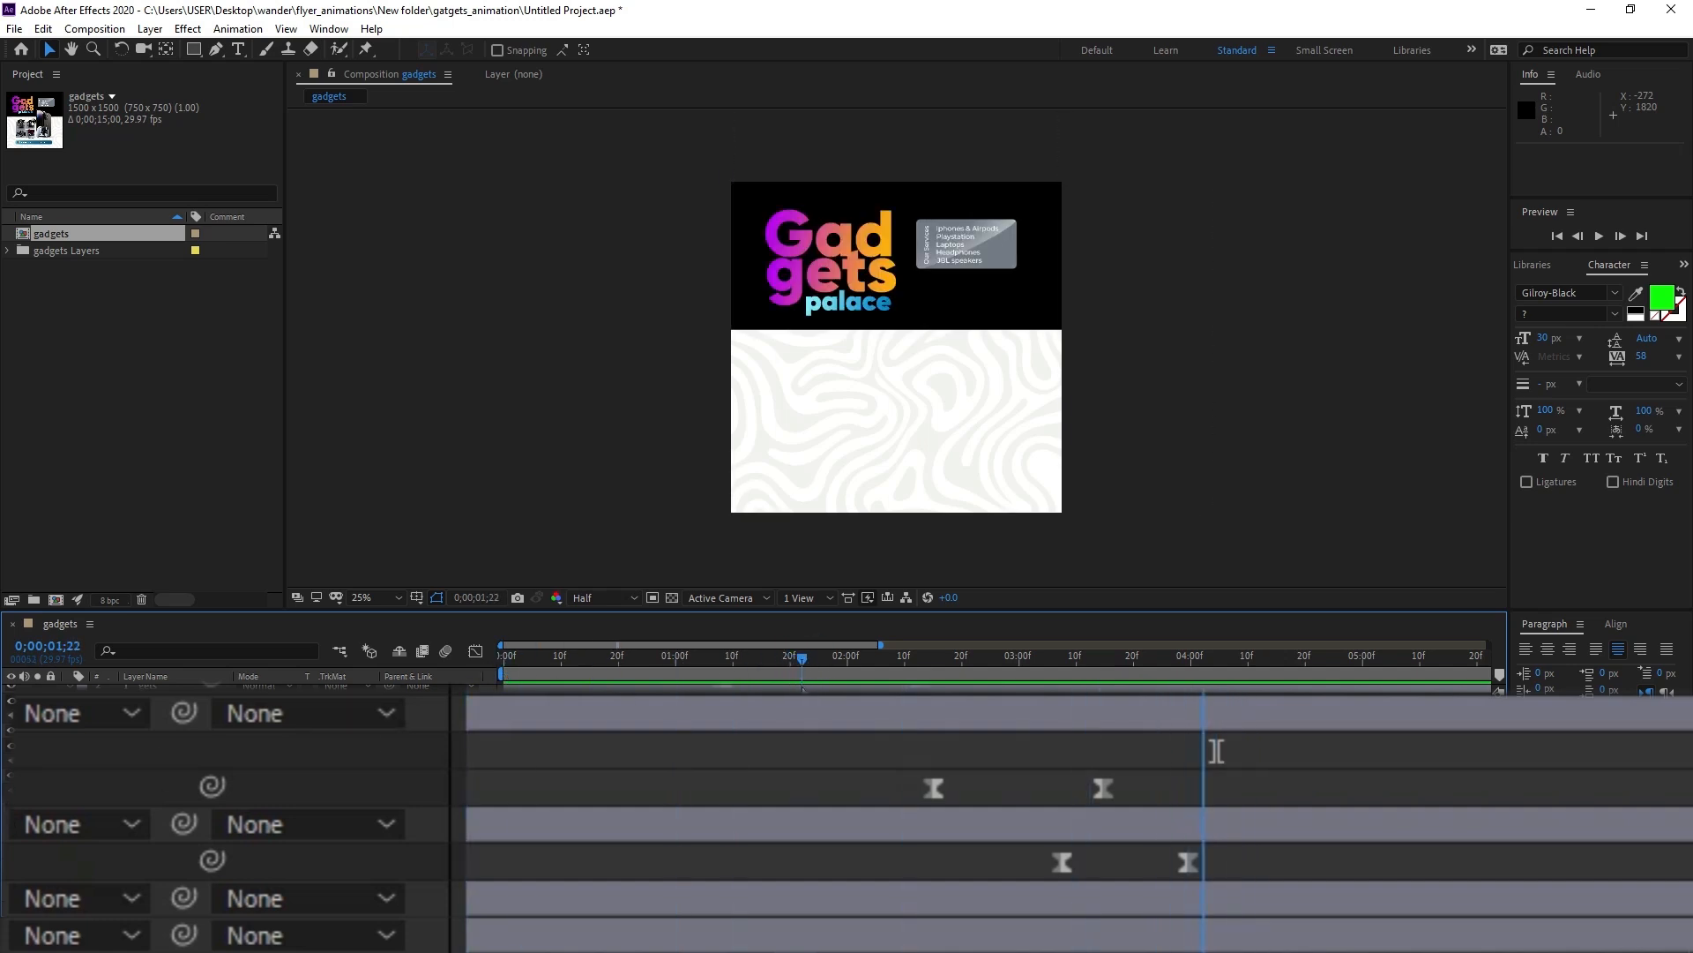
Make the rectangle_pod layer visible and select it, keeping the current time at 0;00;01;22.
left_click_drag(1495, 748, 1495, 755)
left_click(570, 760)
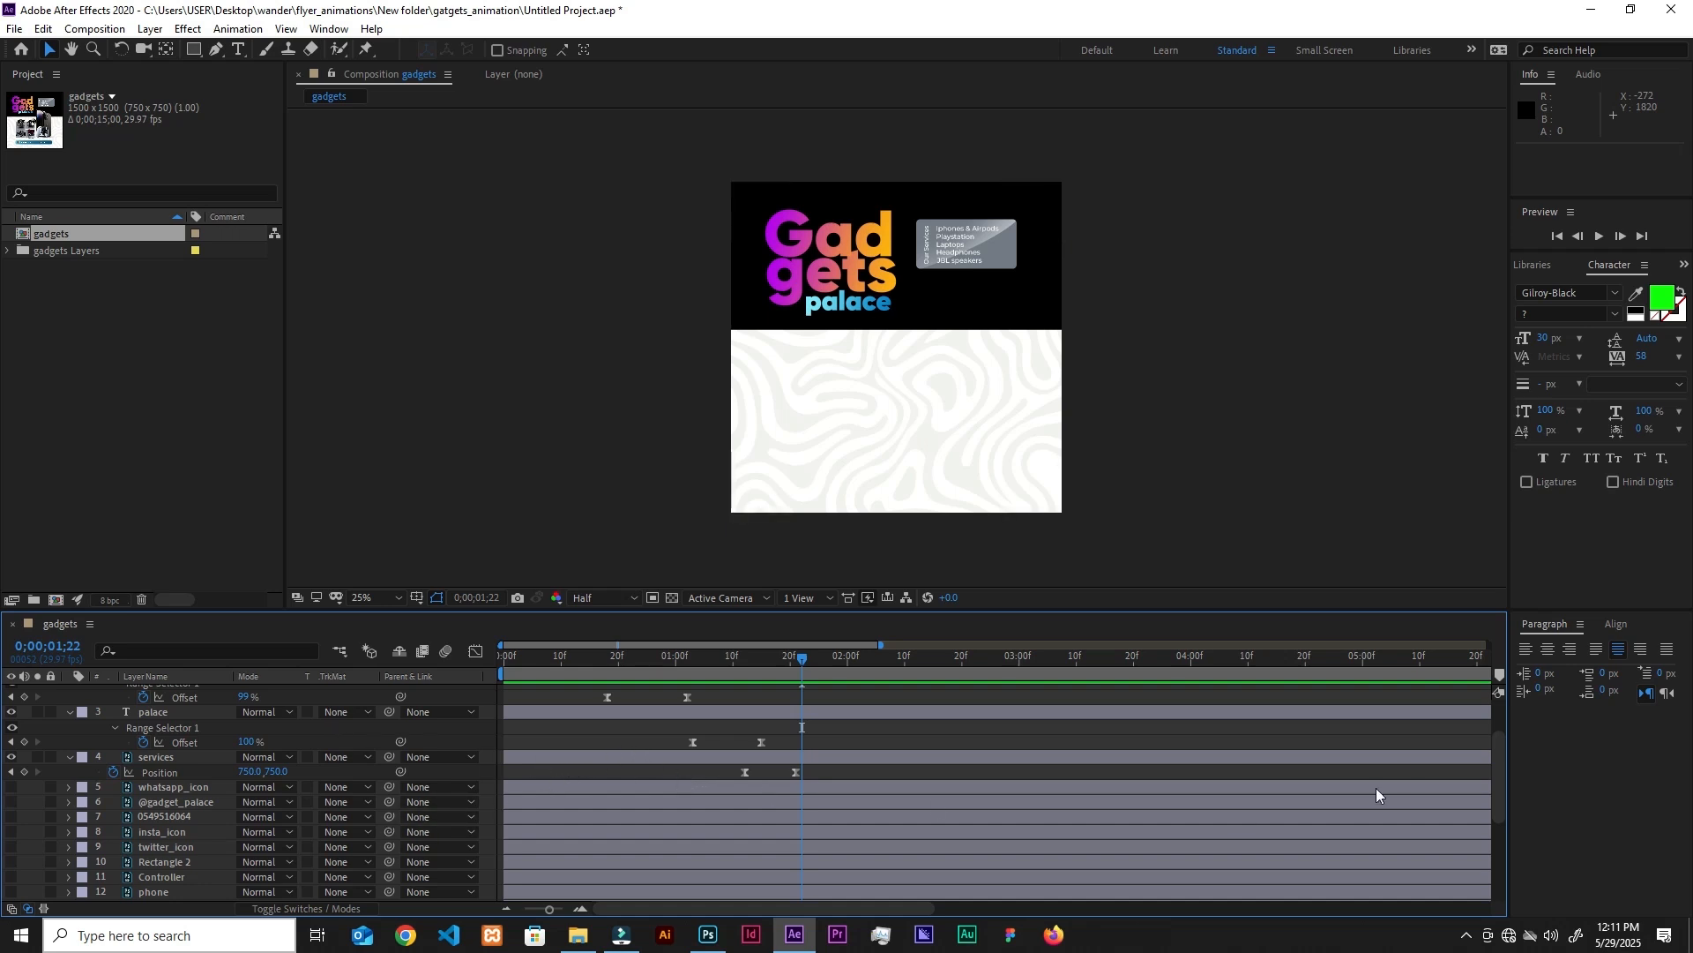
left_click_drag(1495, 751, 1491, 807)
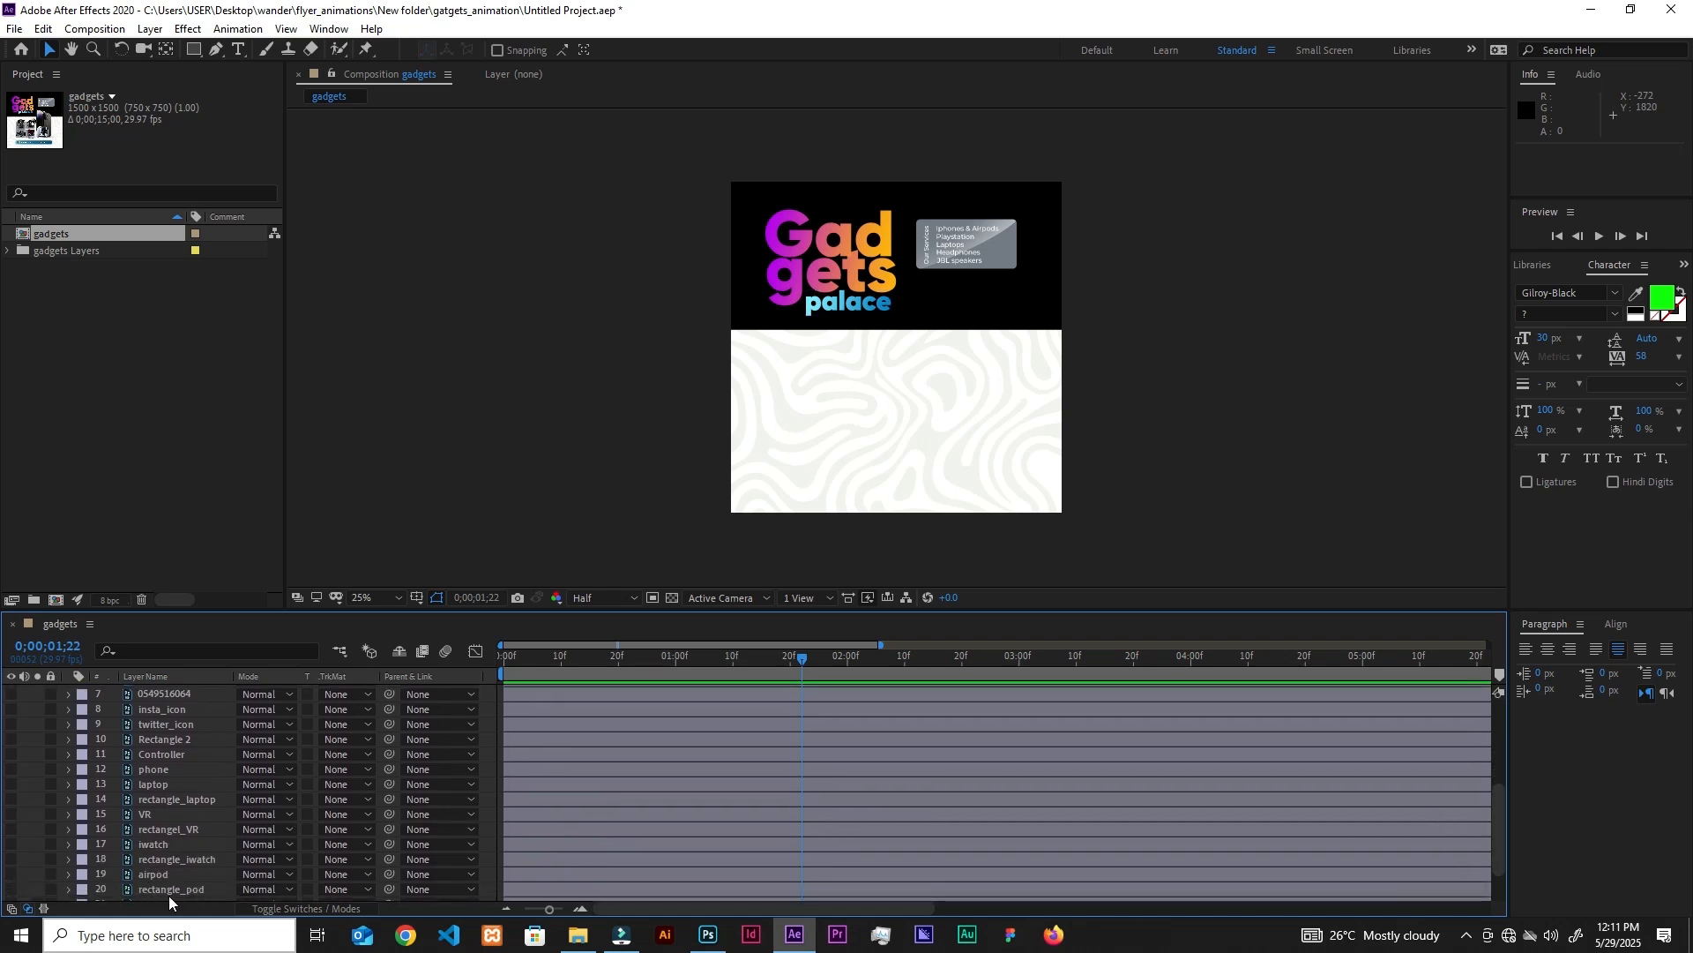
left_click_drag(1495, 842, 1495, 859)
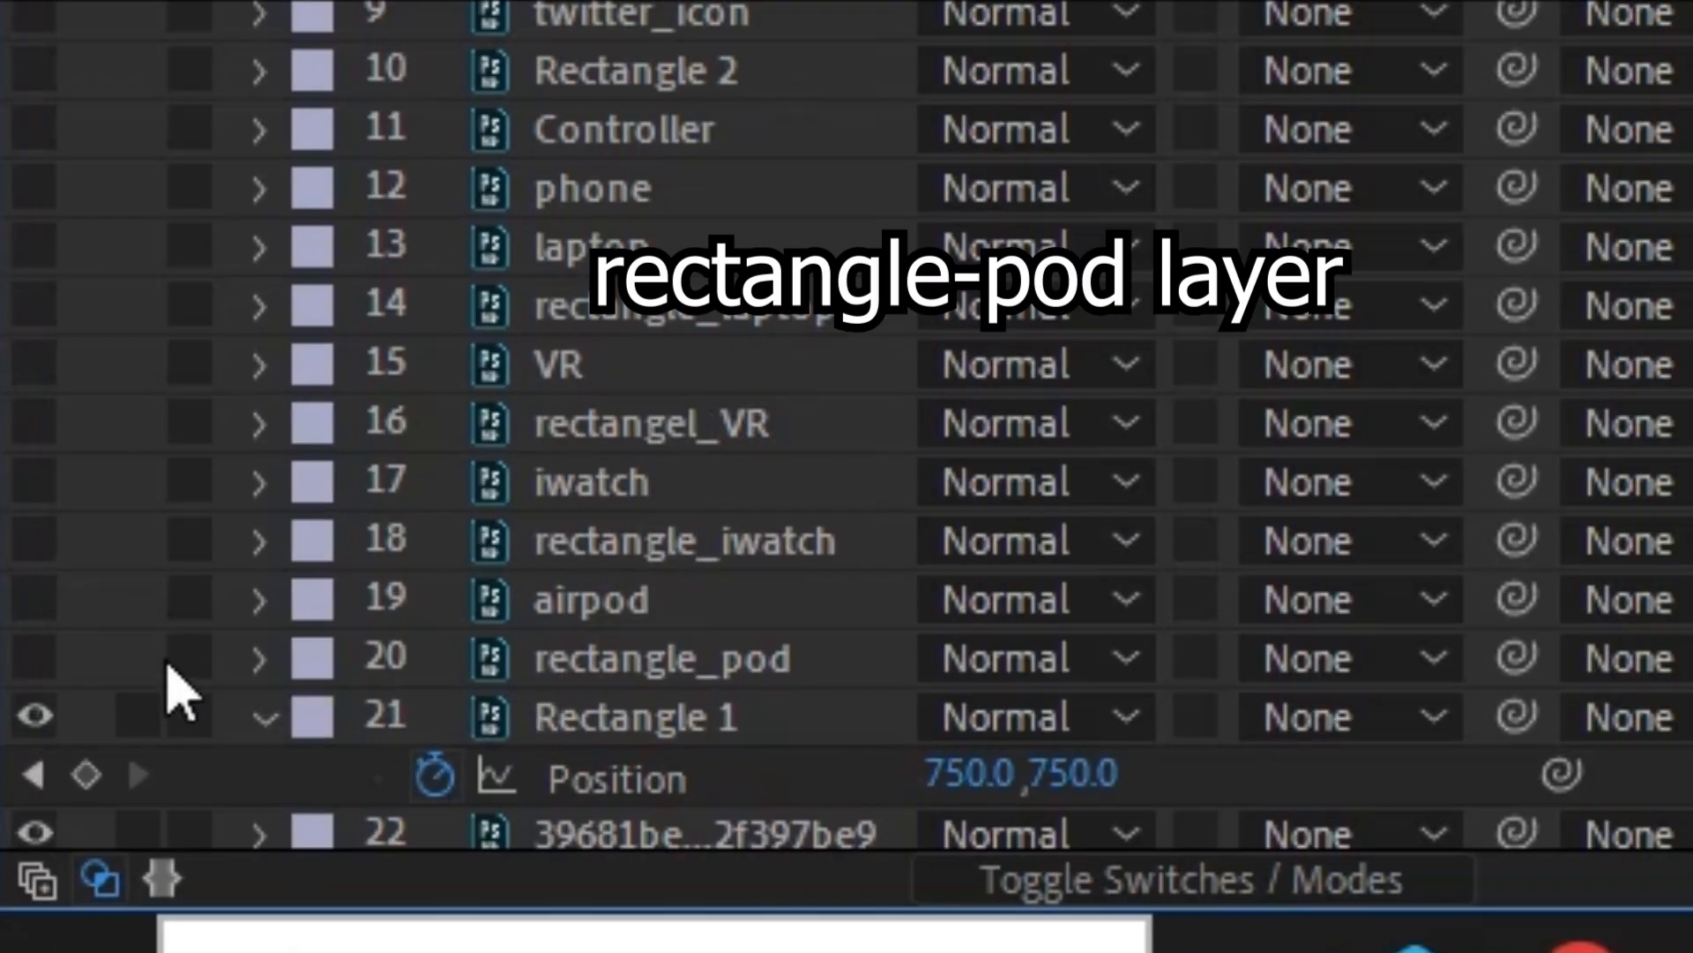
left_click(25, 666)
left_click(16, 670)
left_click(16, 671)
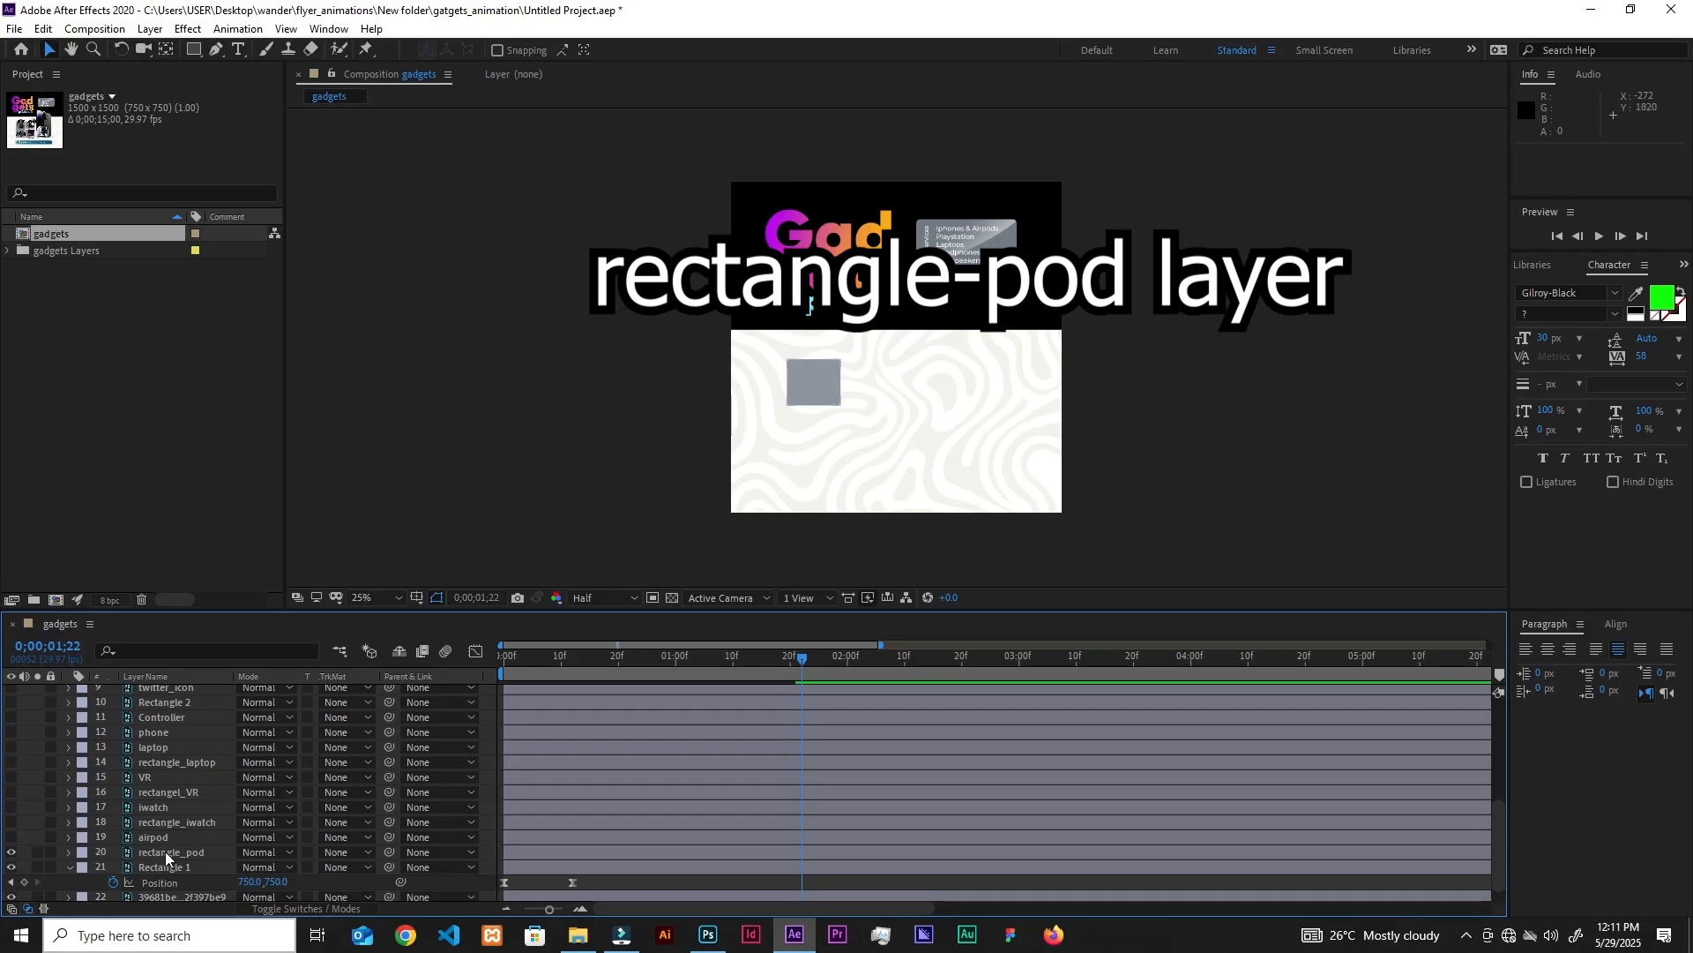
left_click(487, 723)
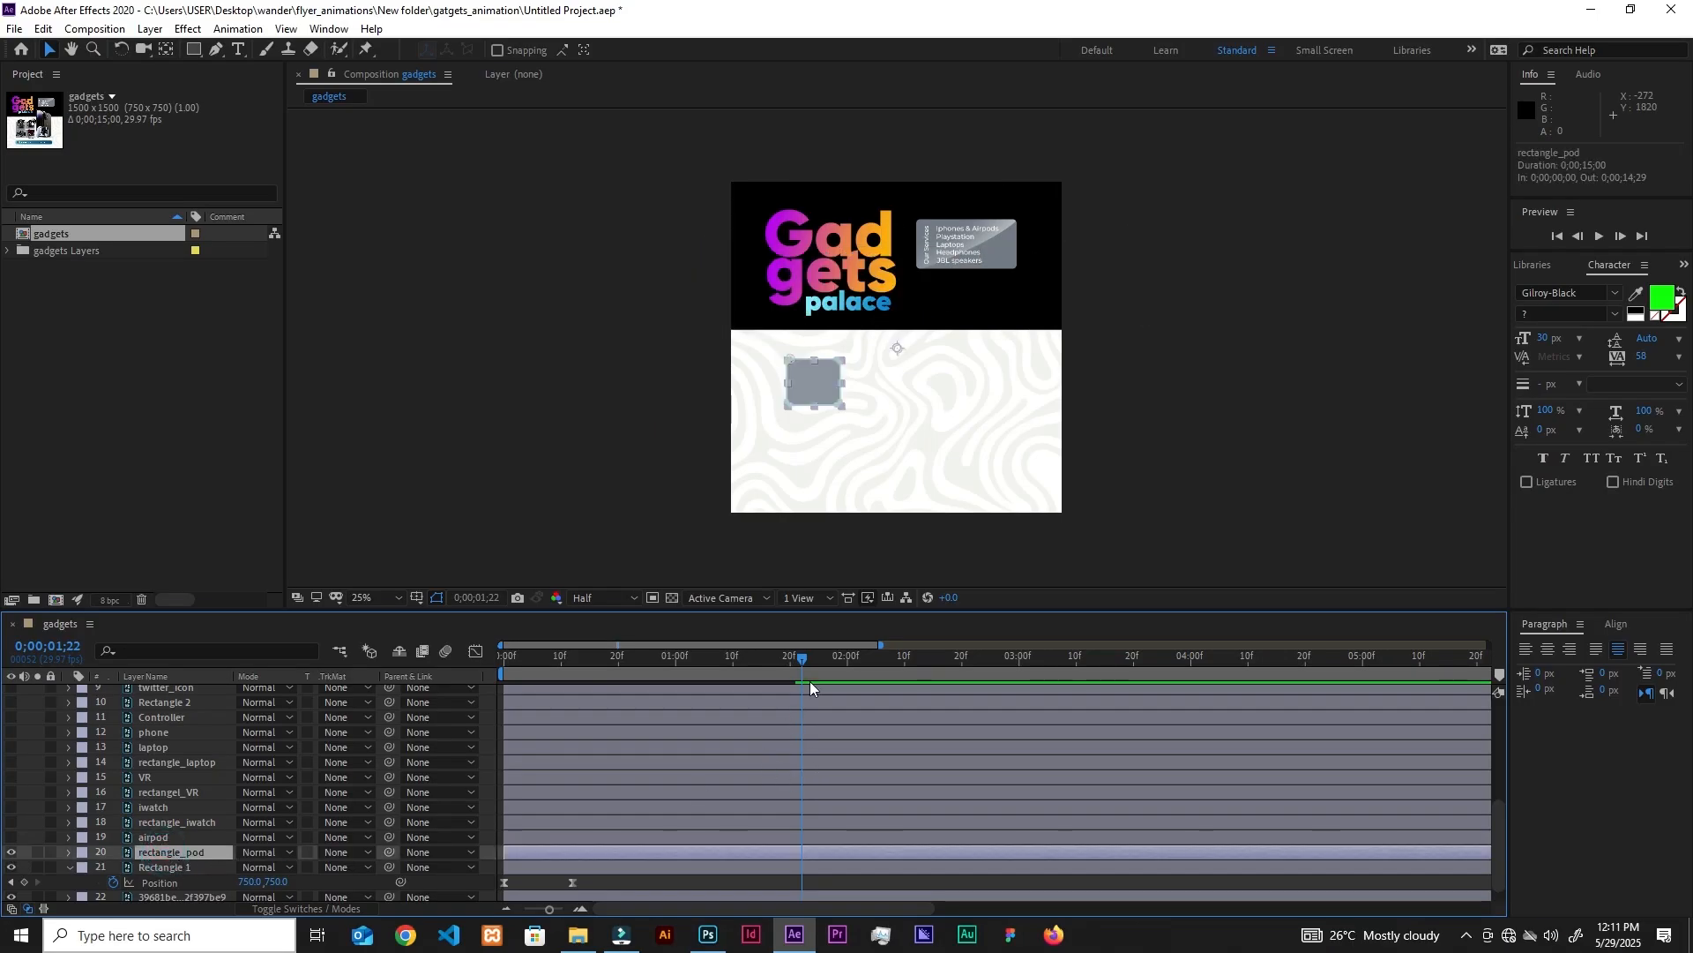
mouse_move(801, 659)
left_mouse_down()
mouse_move(723, 662)
mouse_move(803, 668)
left_mouse_up()
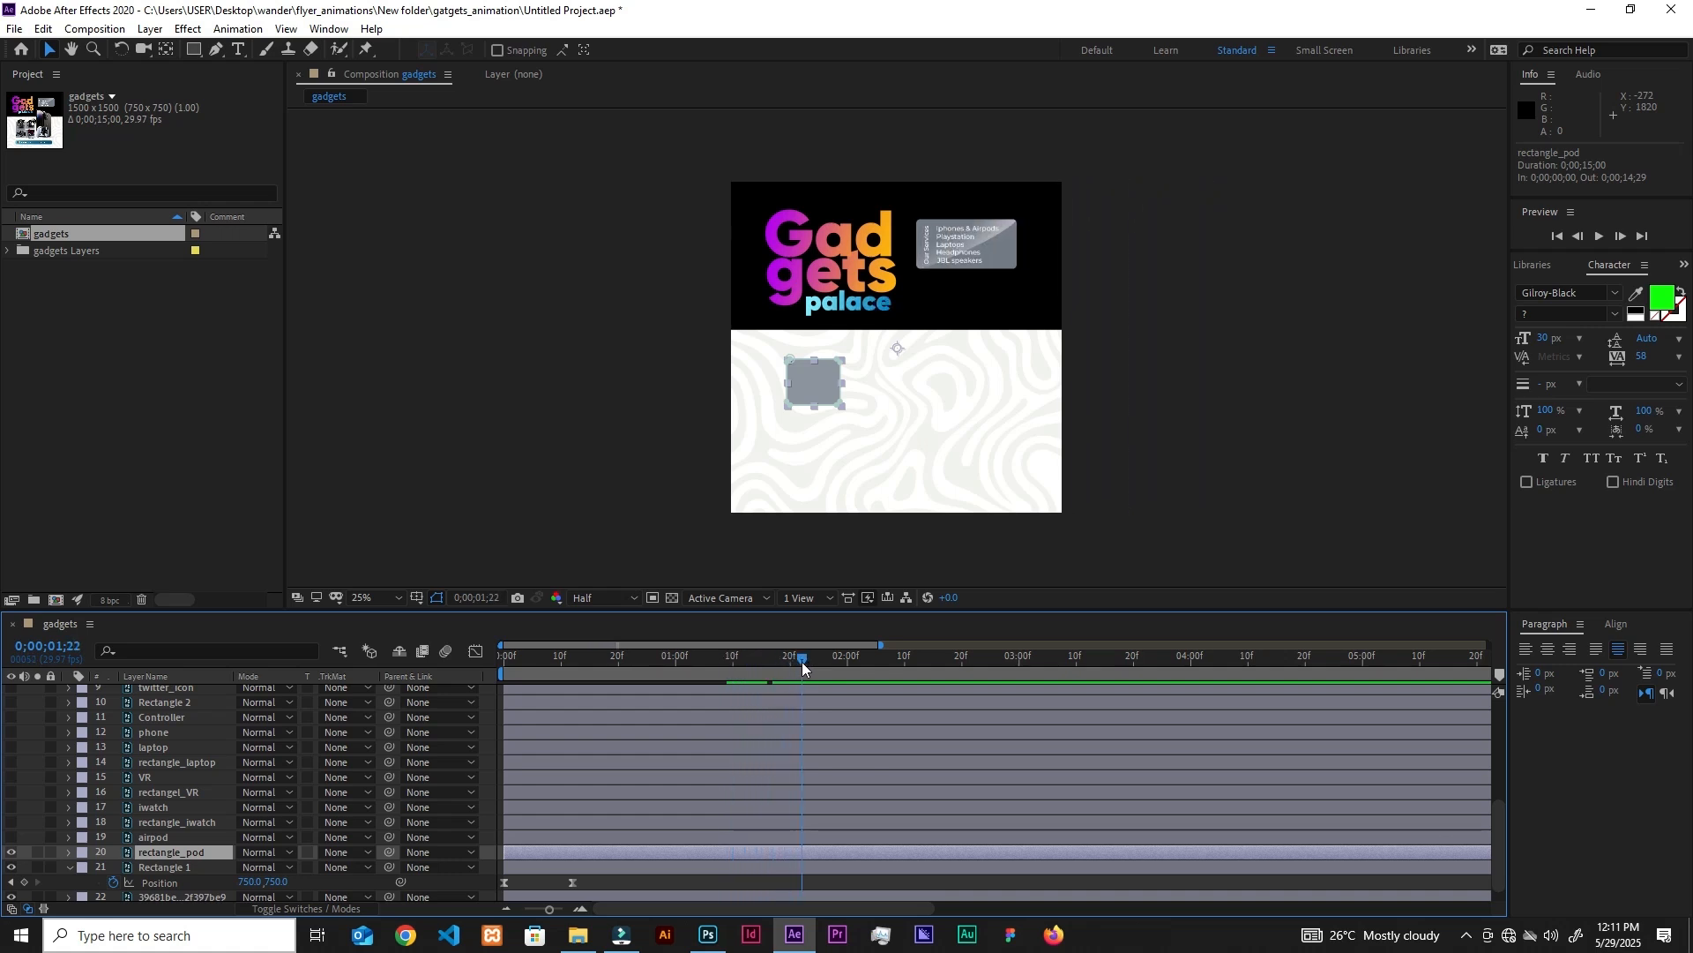
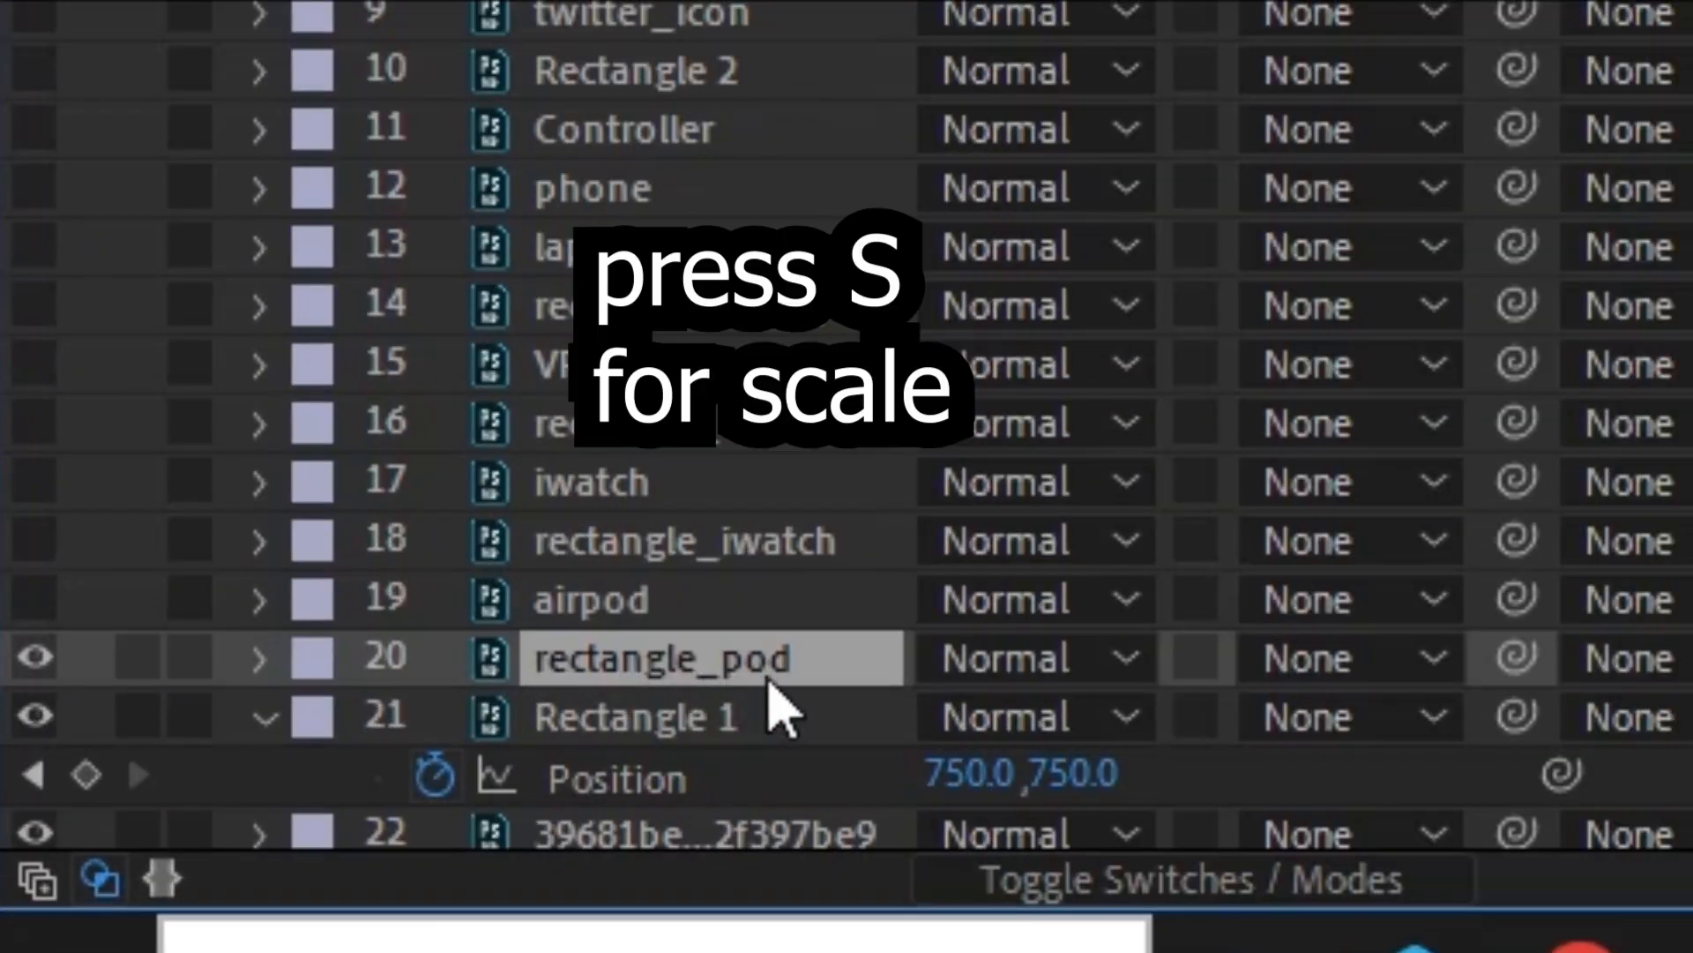
Show rectangle_pod's Scale property, set it to 0%, and add a Scale keyframe at 0;00;01;22.
key("s")
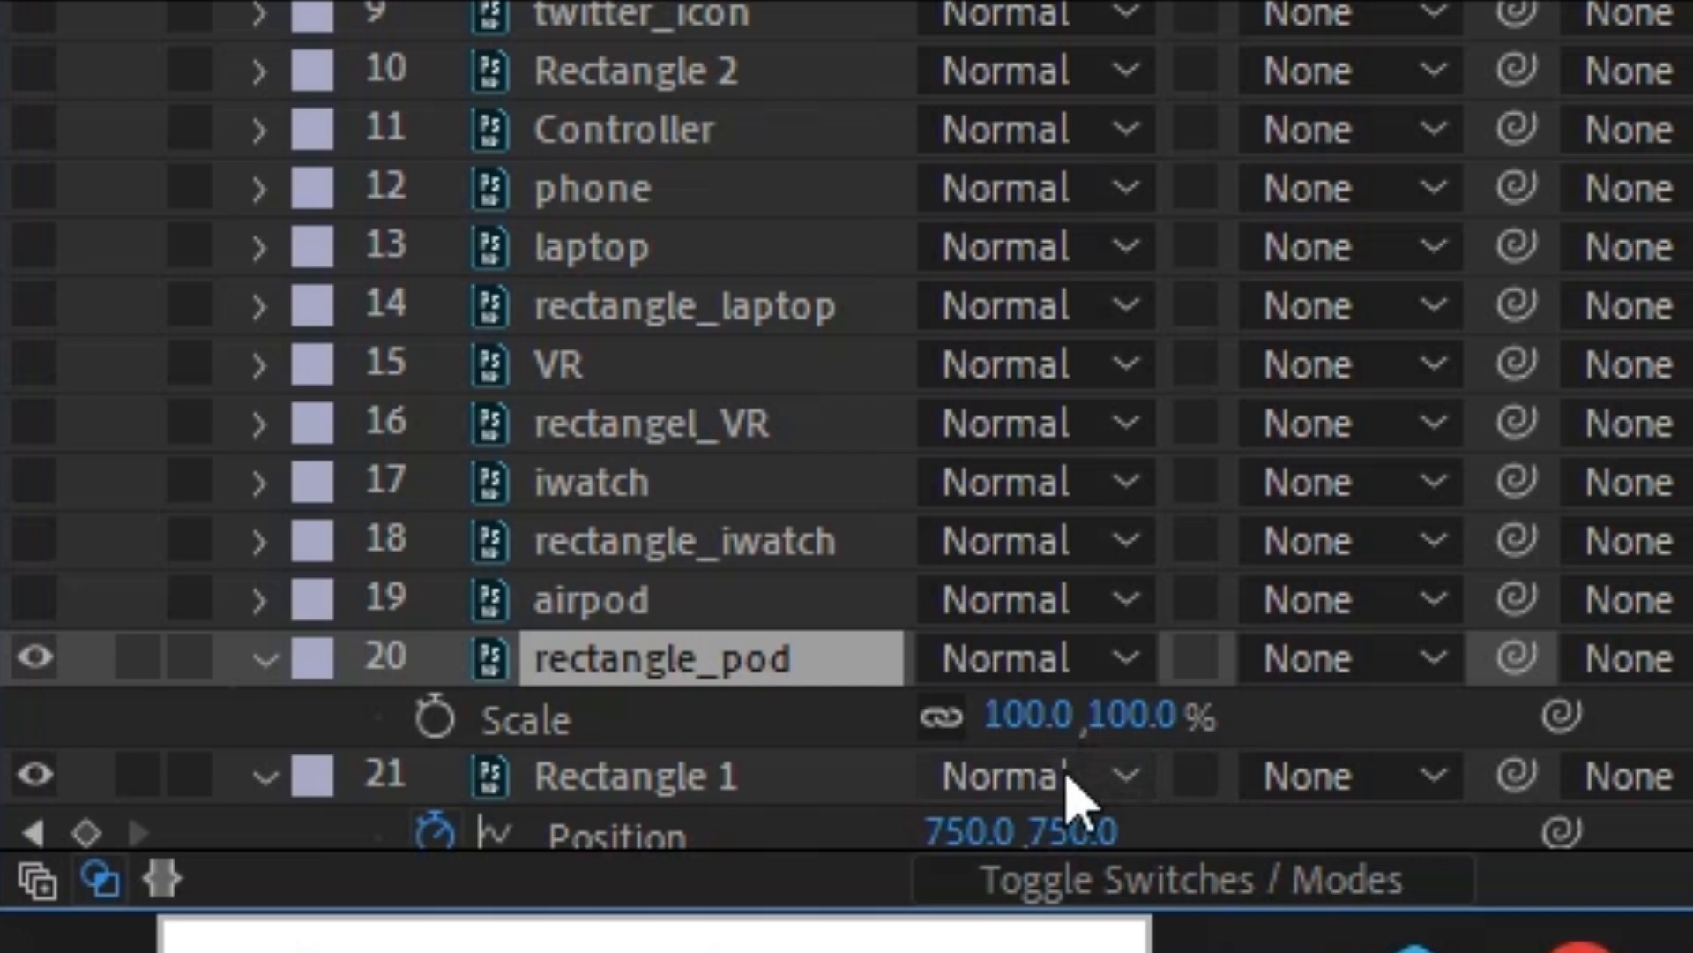
left_click(1023, 713)
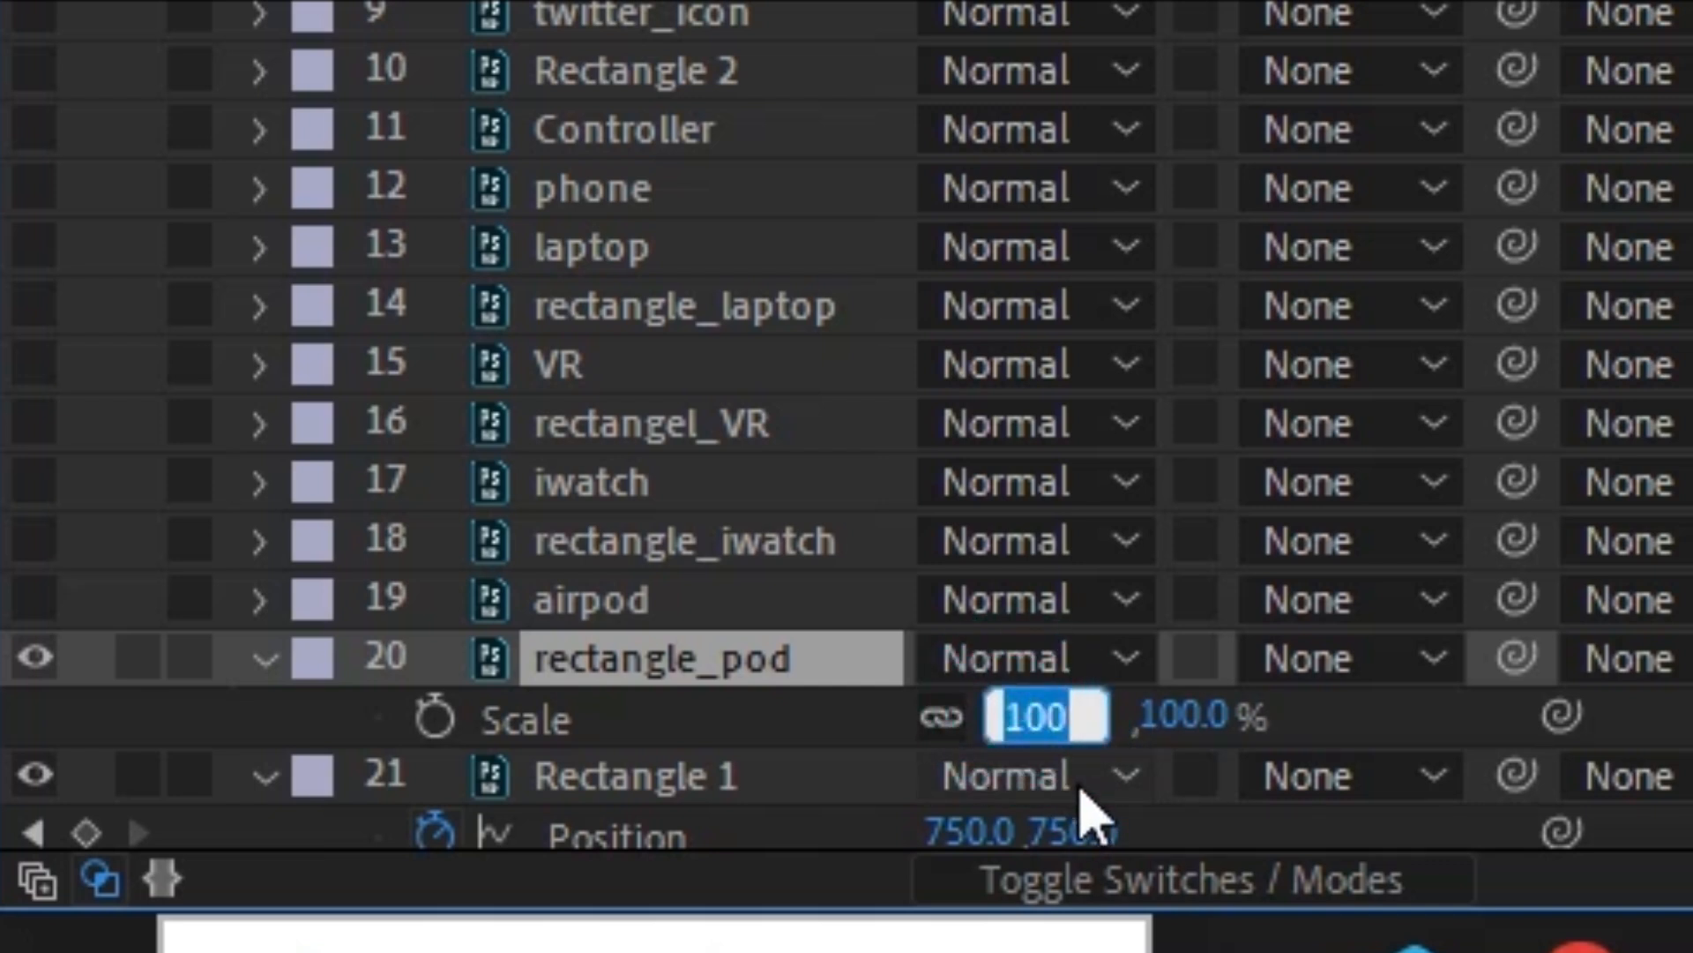
type("0")
left_click(1320, 717)
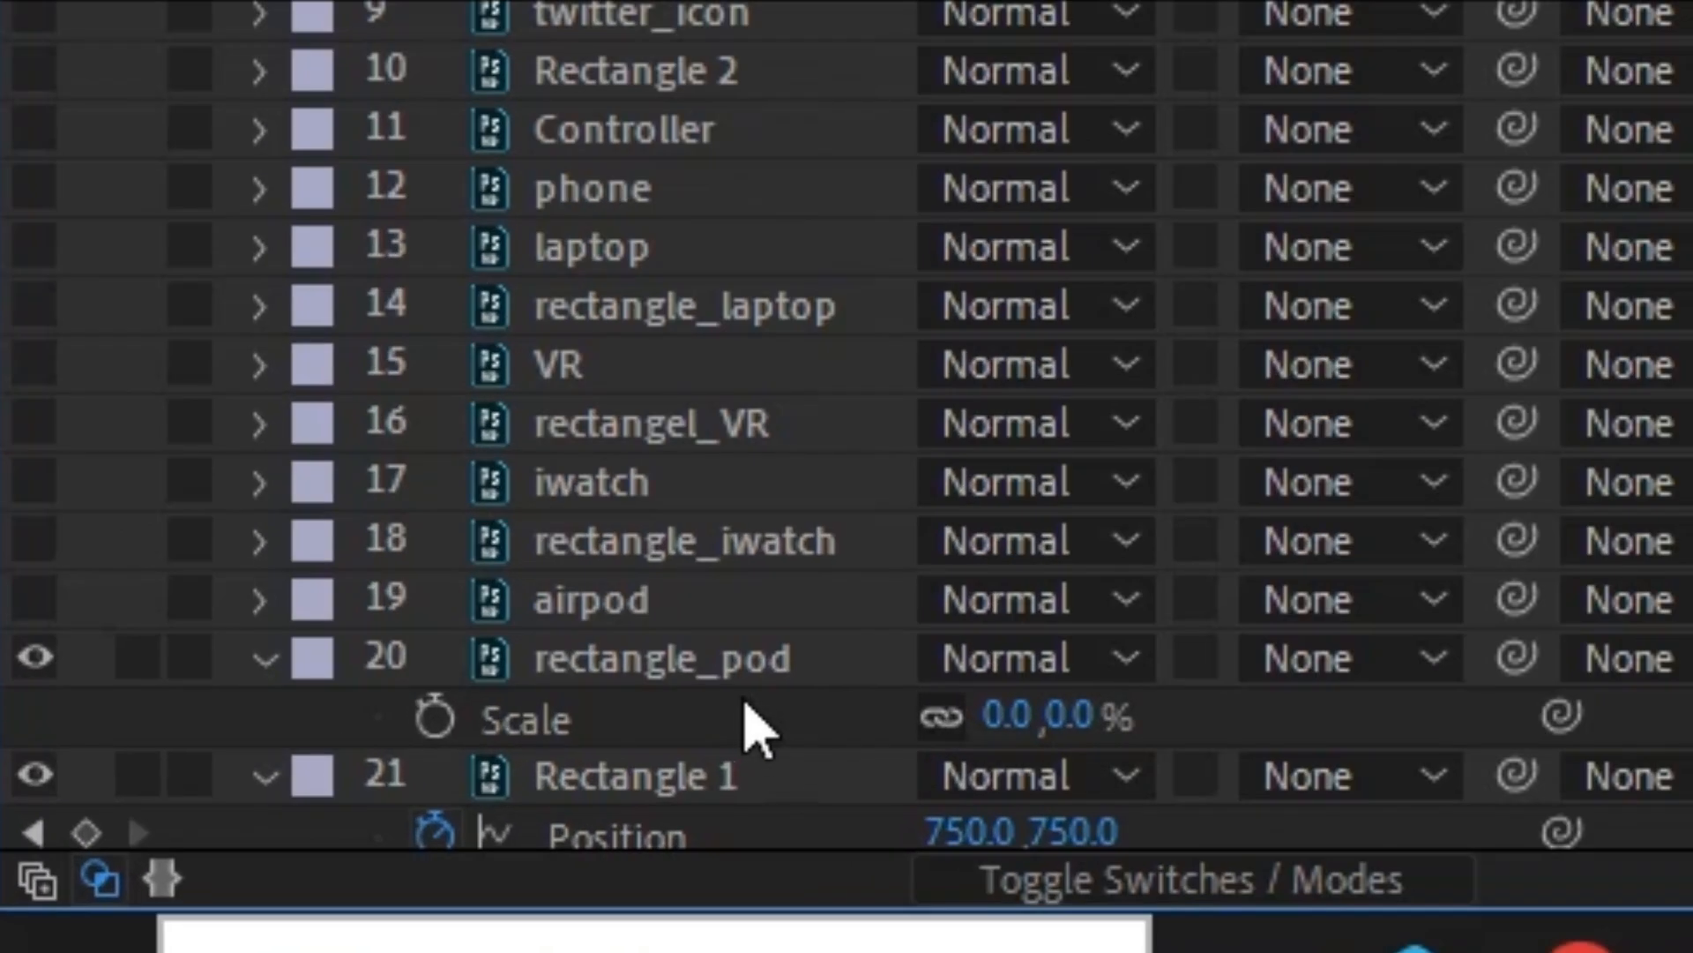
left_click(190, 854)
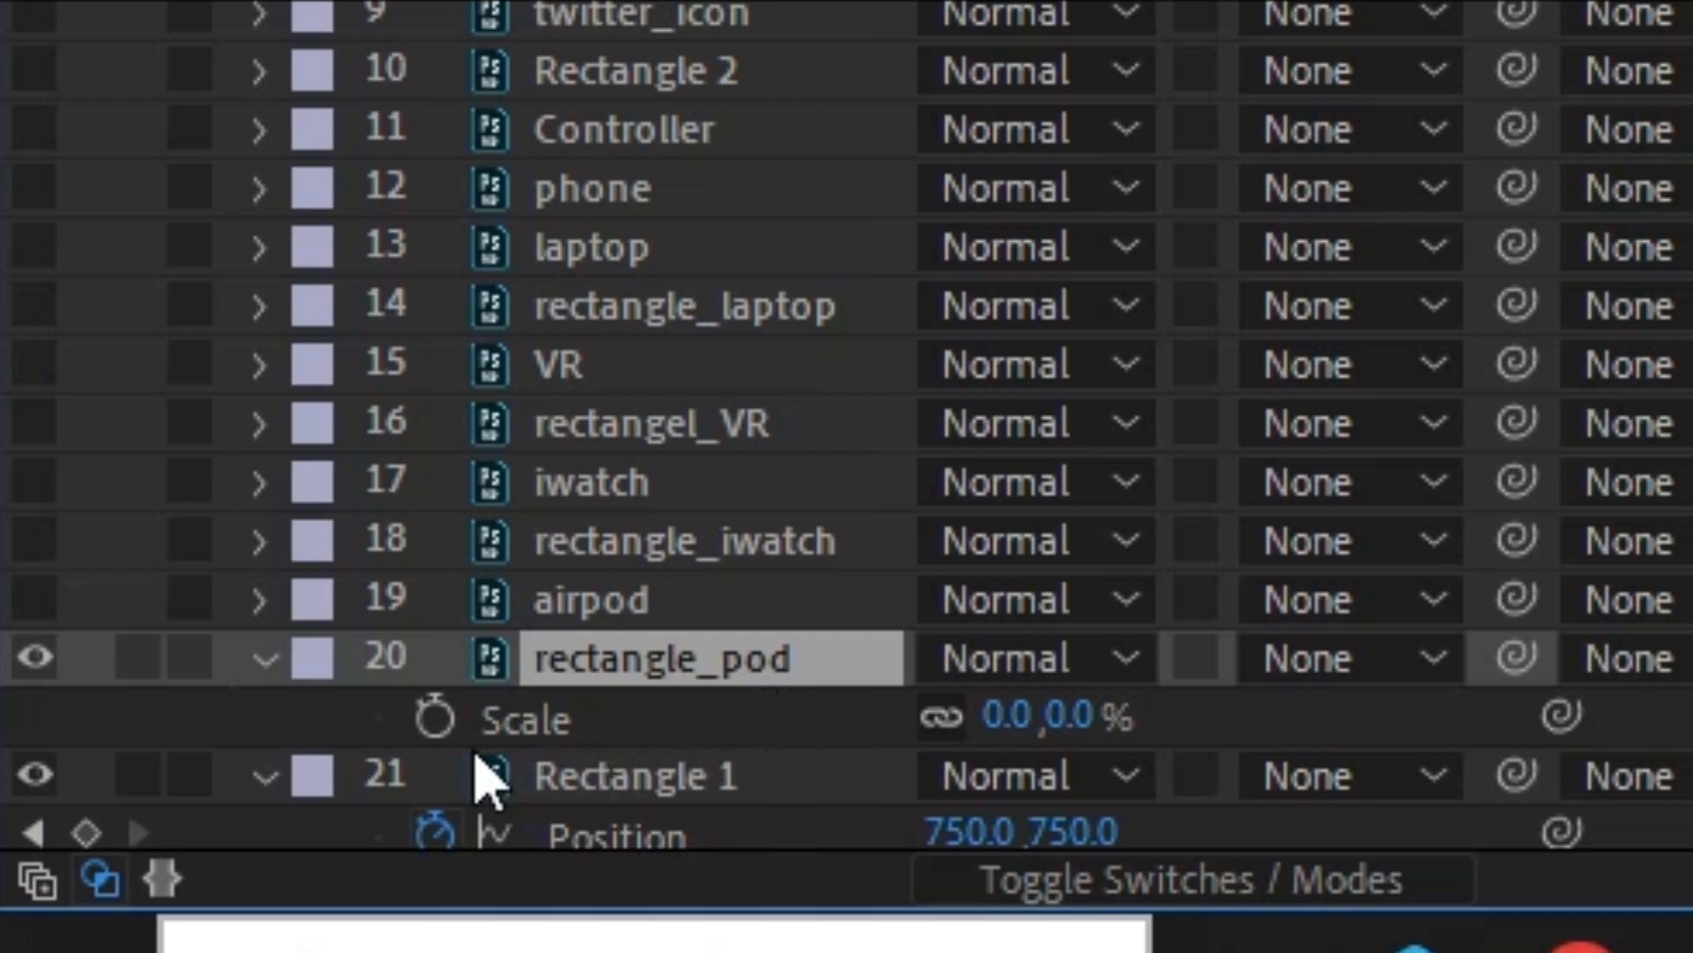
left_click(446, 718)
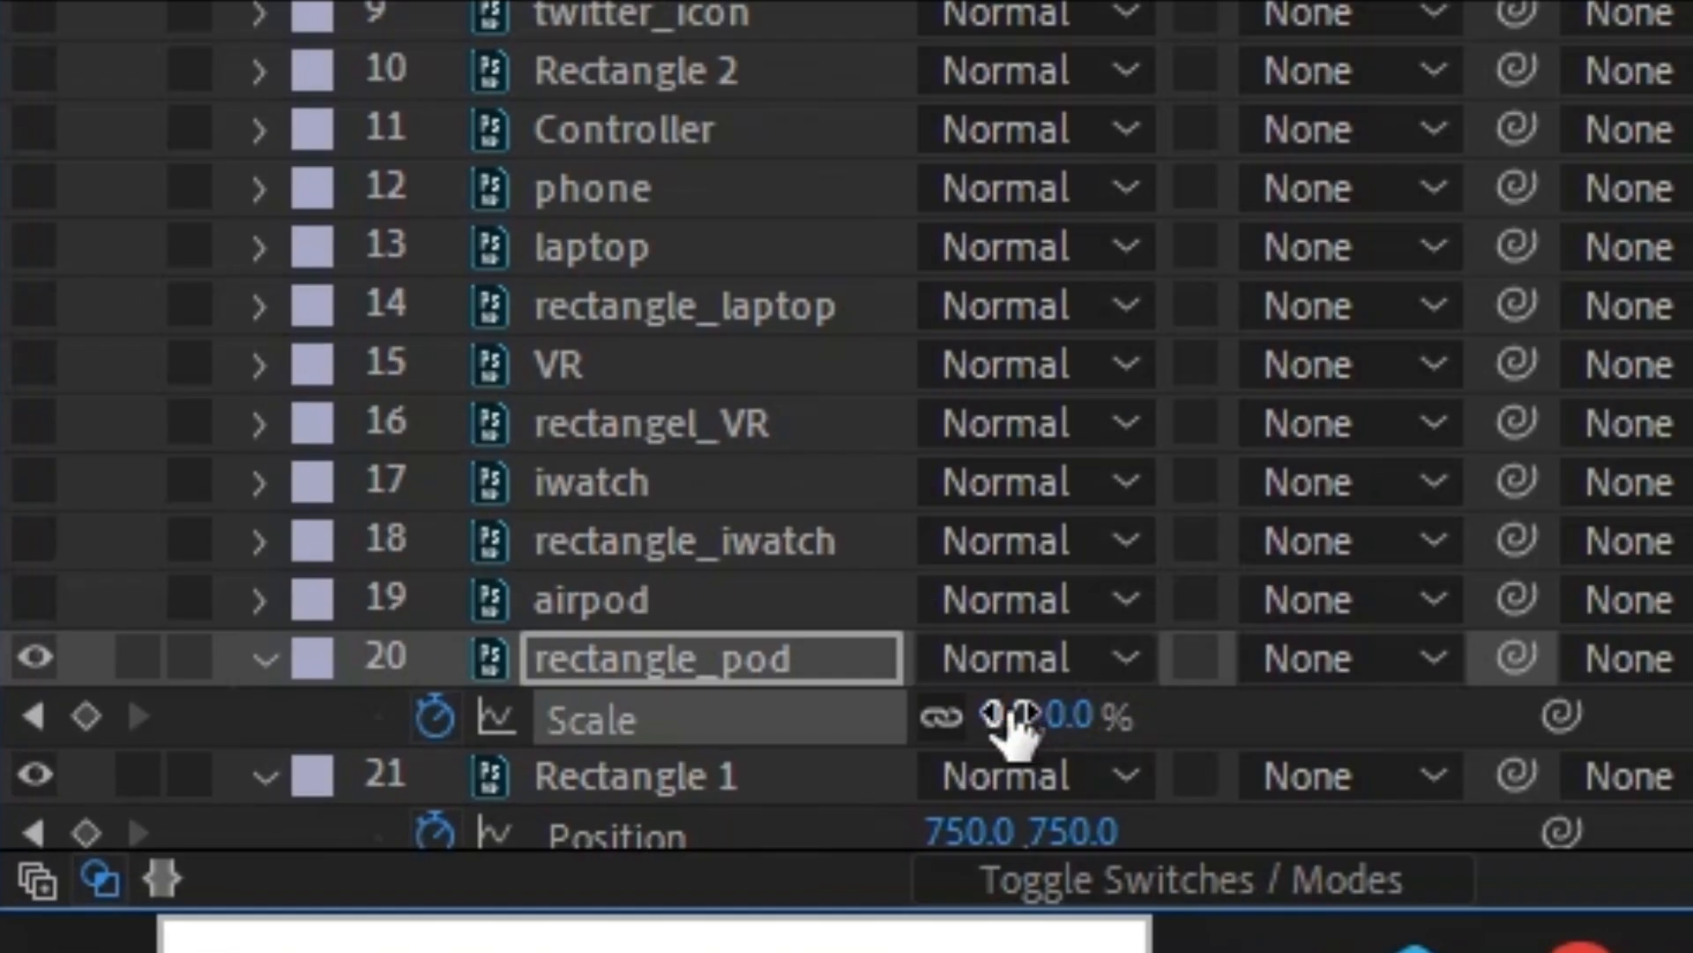
Set rectangle_pod's Scale to 100% at 0;00;01;27 to create the second keyframe.
left_click(1003, 711)
type("10")
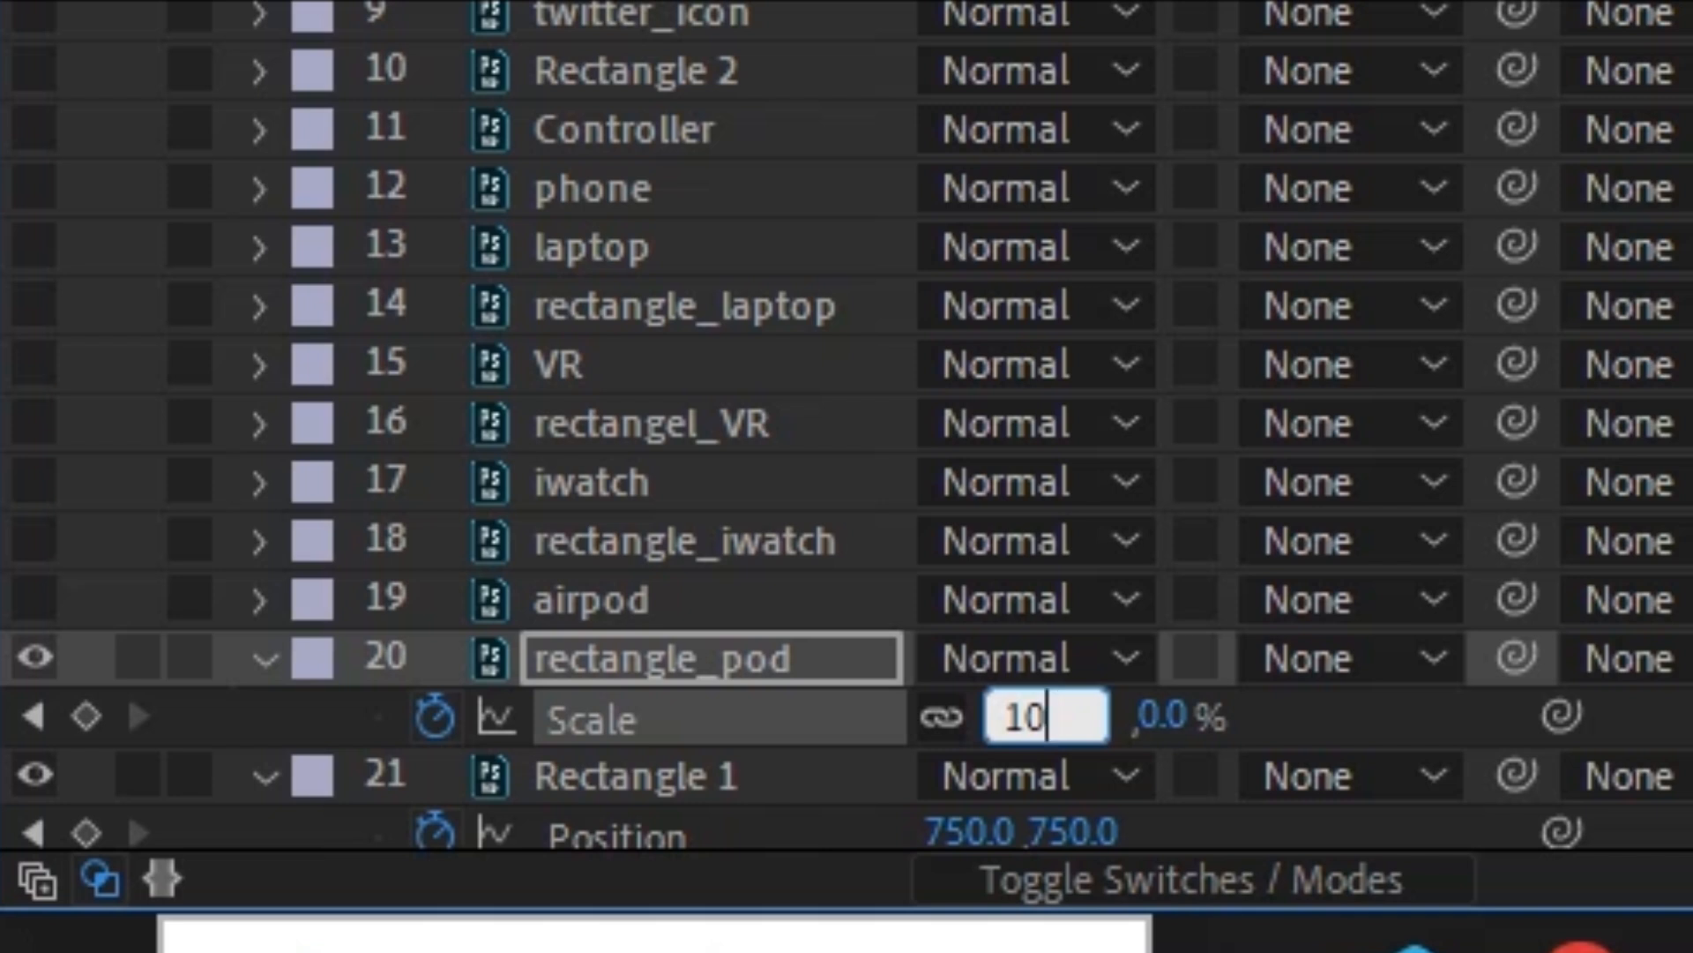
key("Return")
left_click(1006, 713)
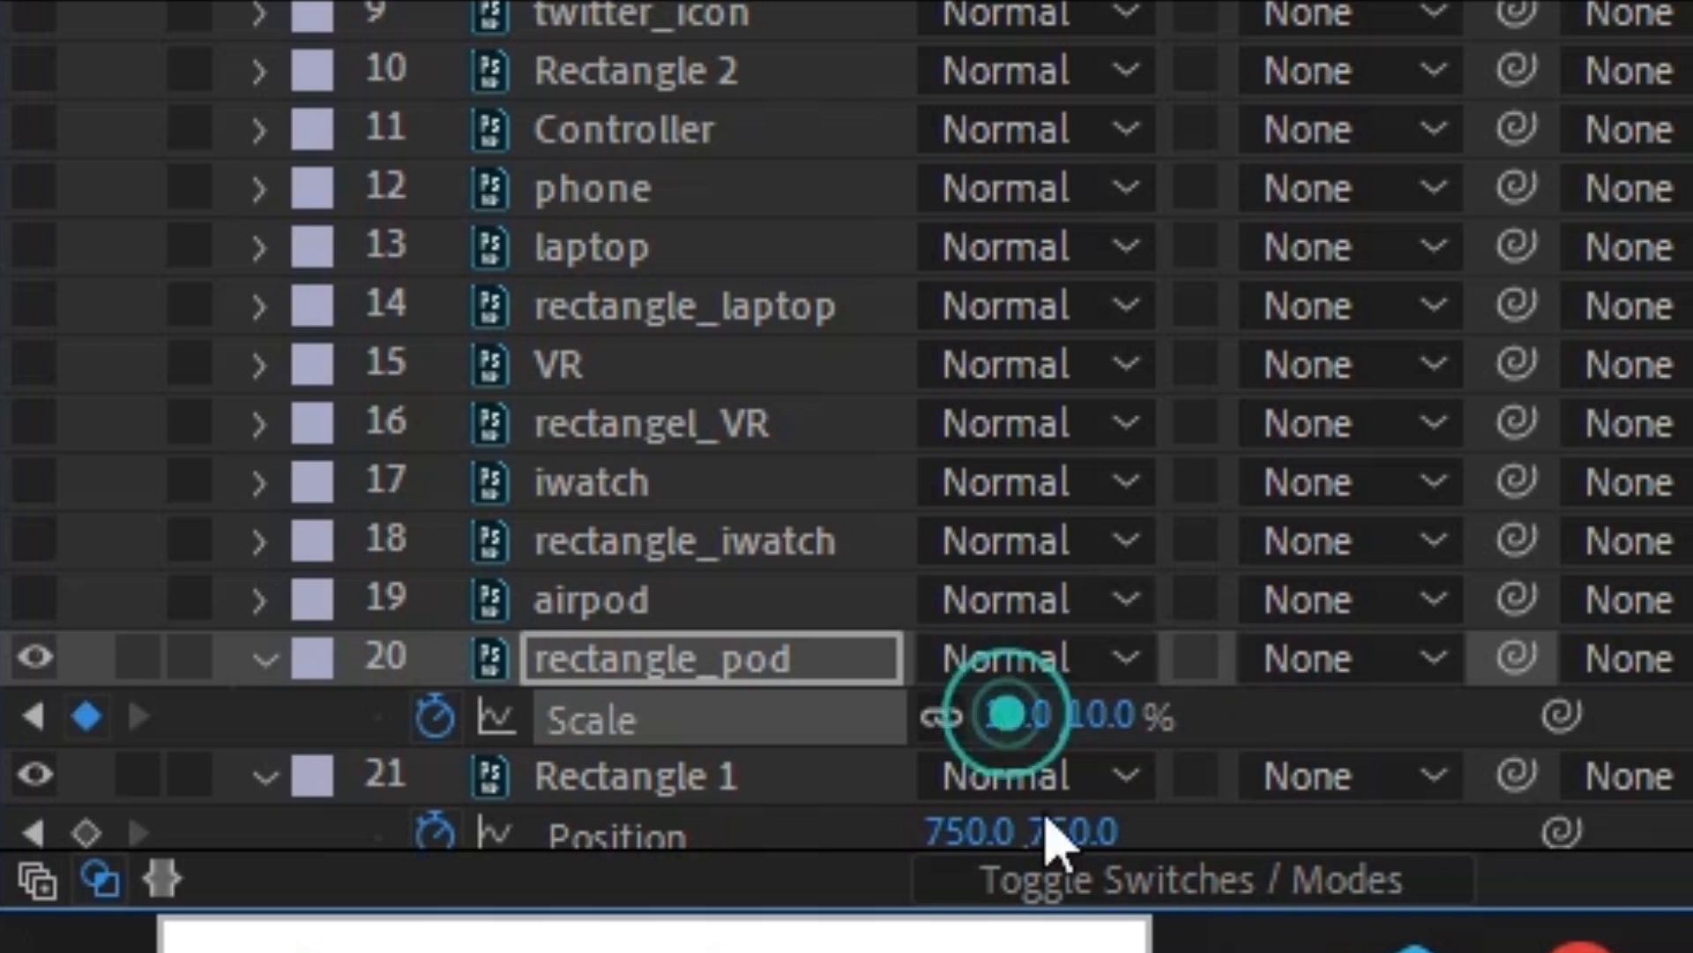
type("100")
key("Return")
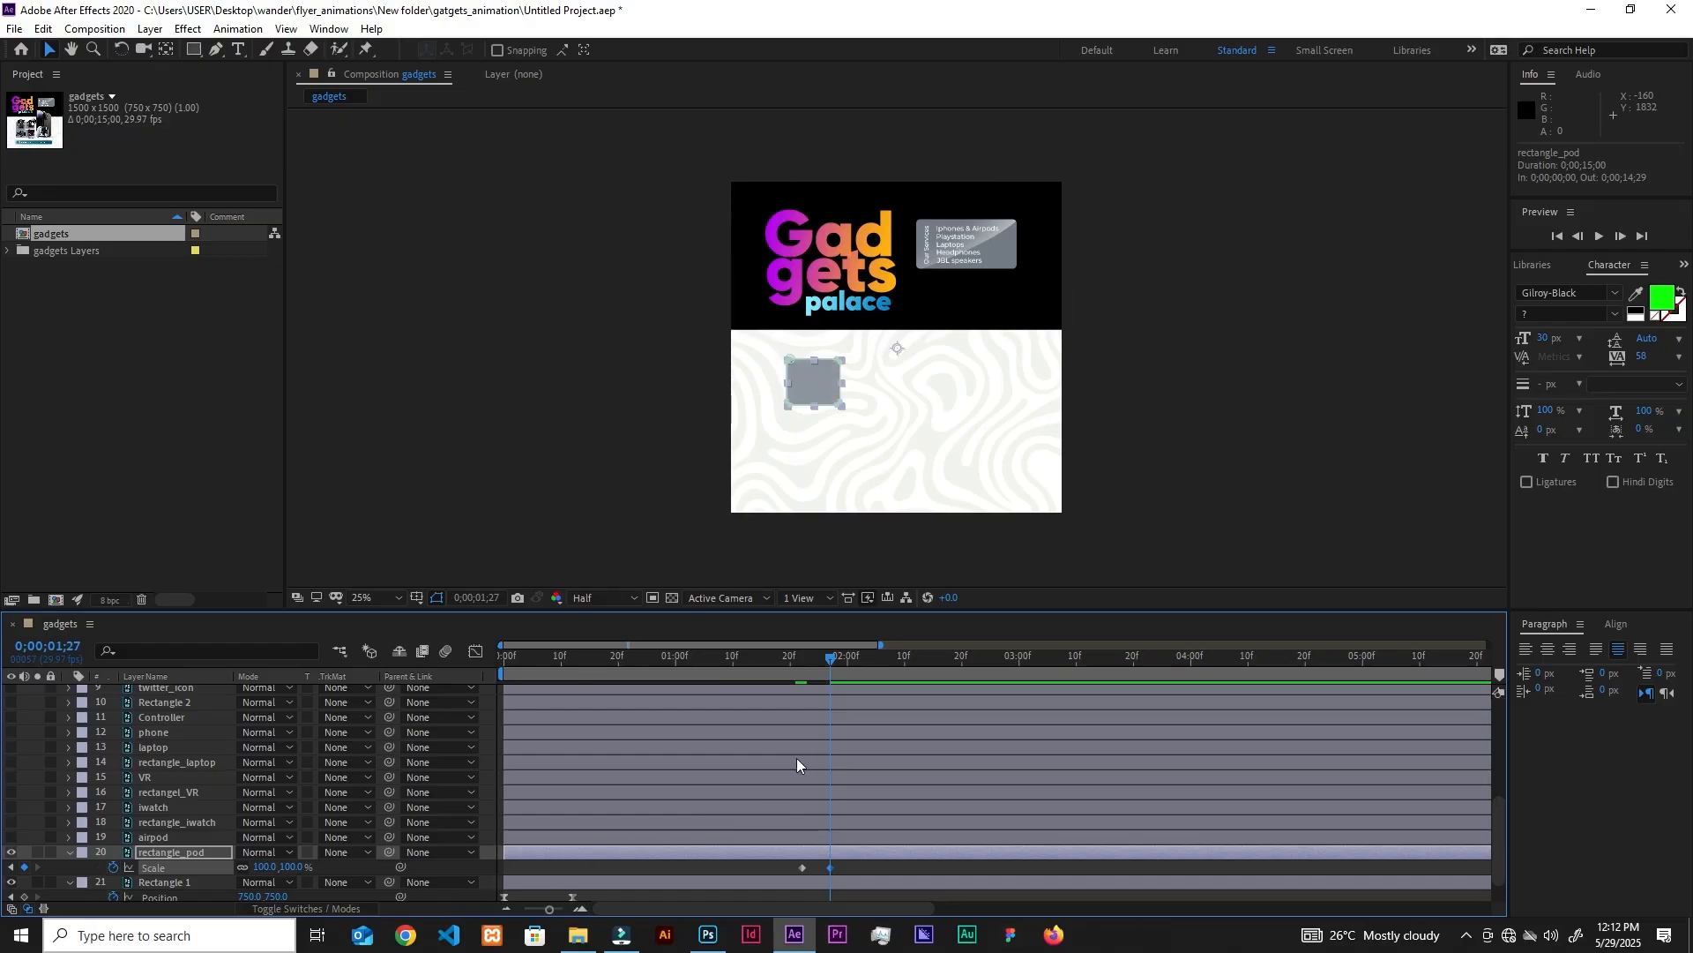
Apply Easy Ease to both Scale keyframes of rectangle_pod.
left_click_drag(839, 865, 766, 874)
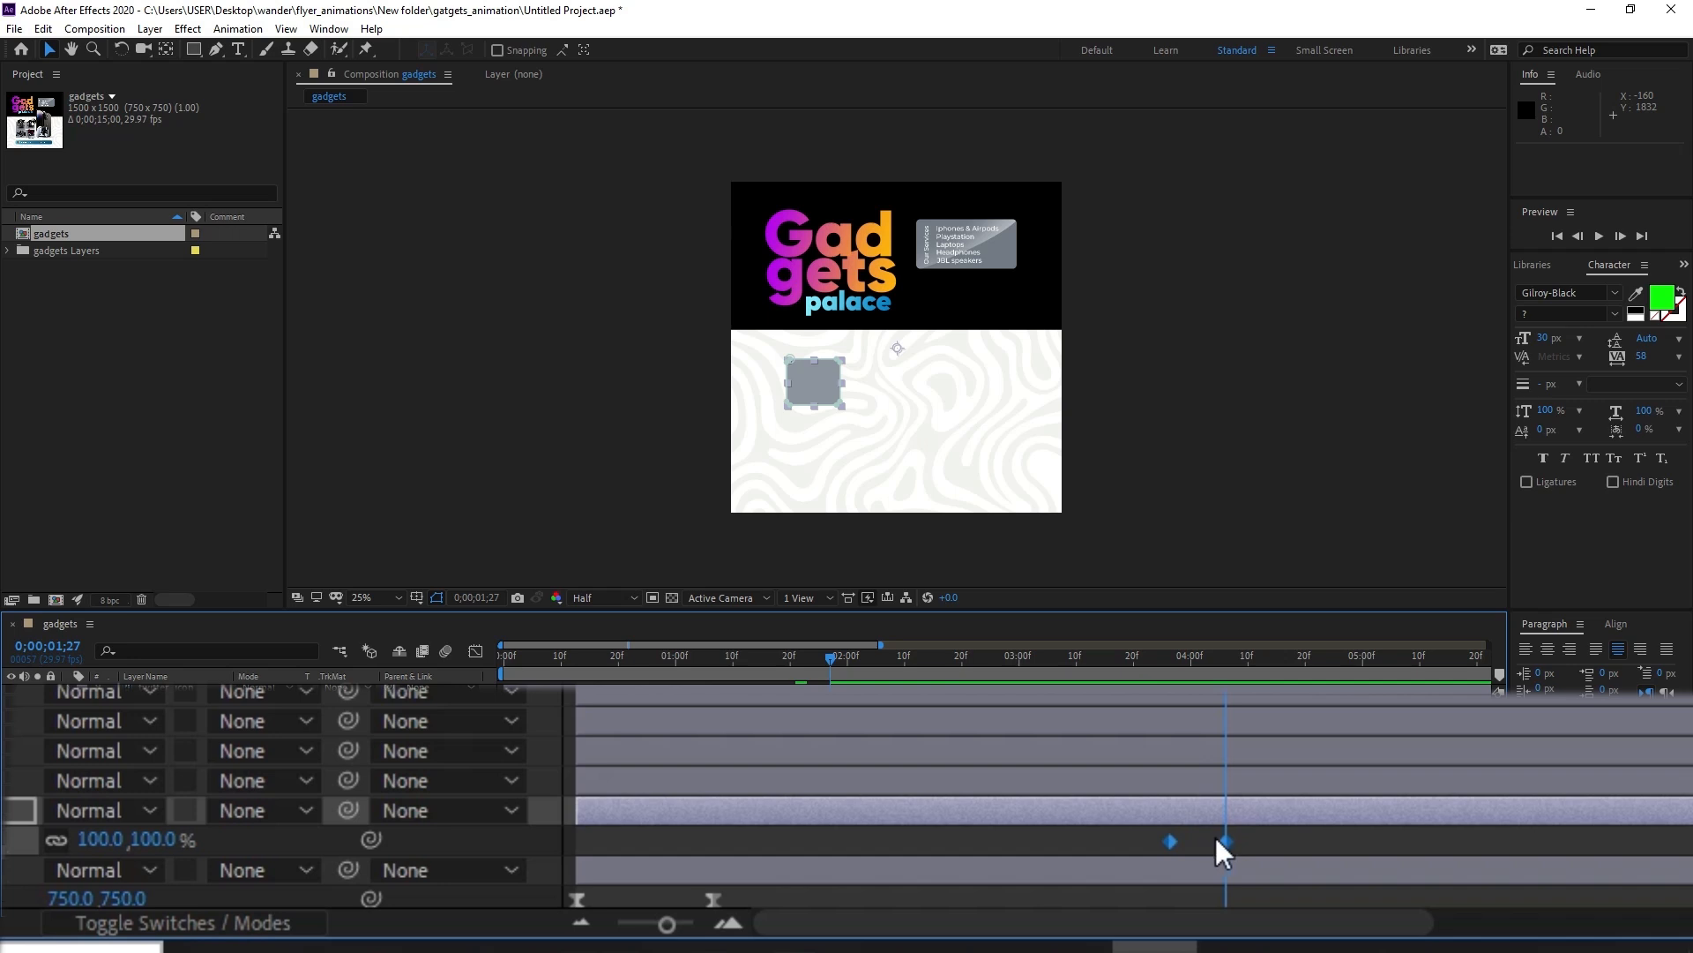
right_click(1171, 838)
mouse_move(999, 850)
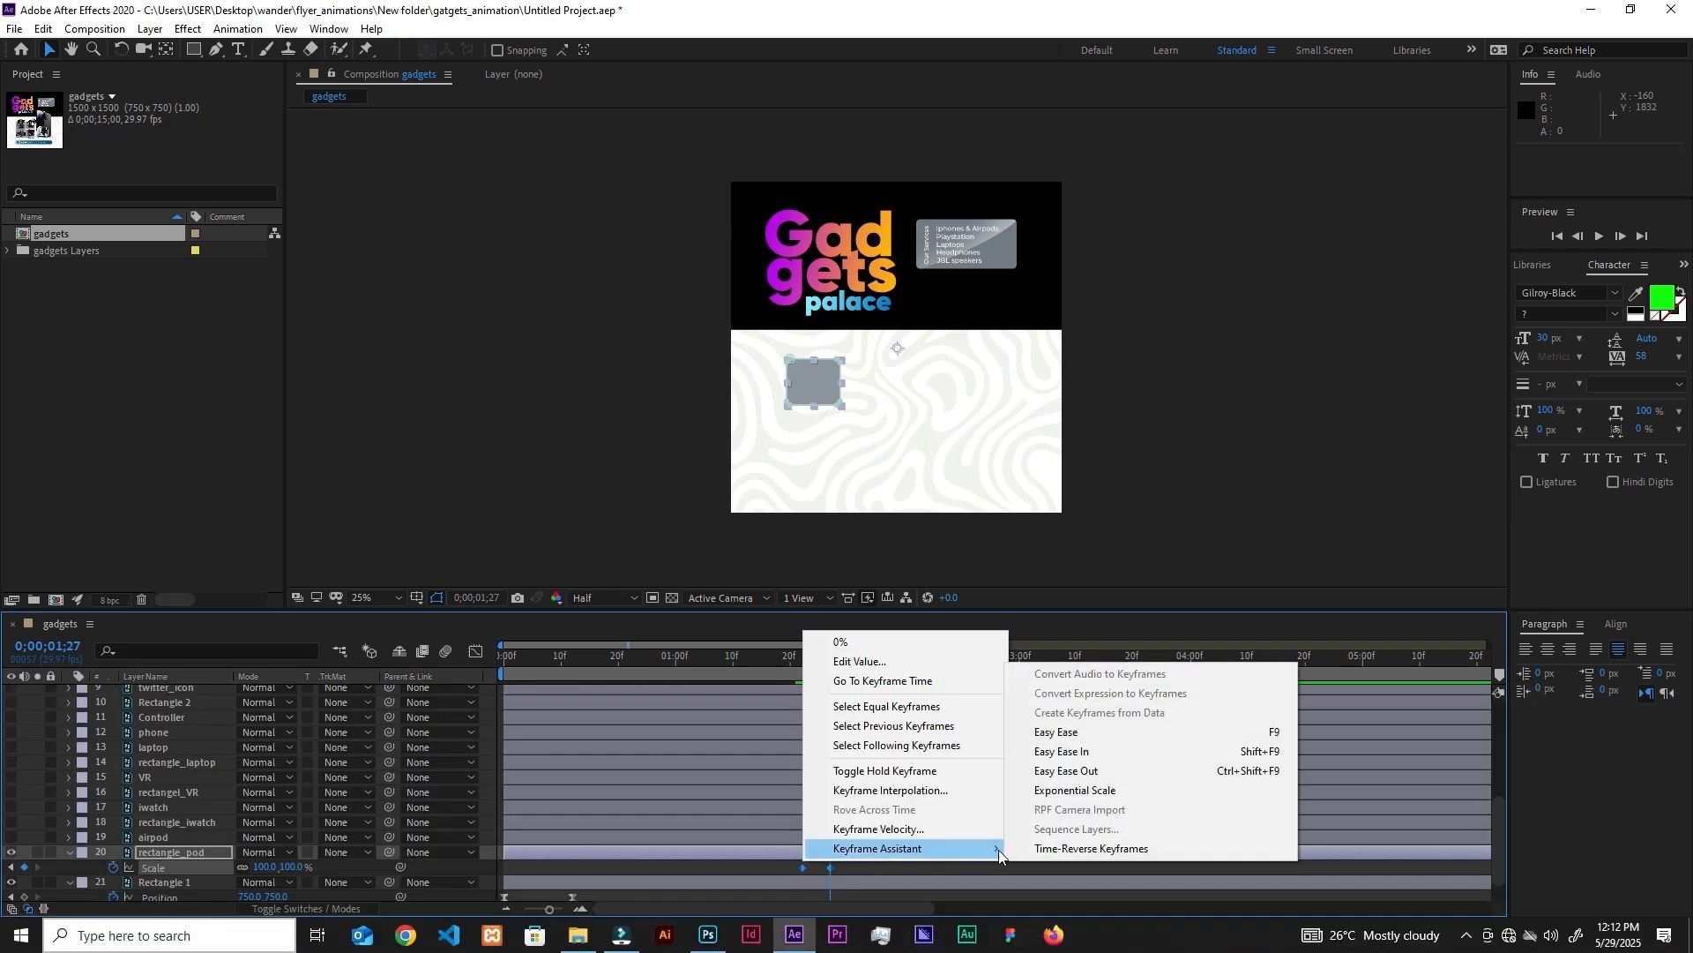
left_click(1070, 733)
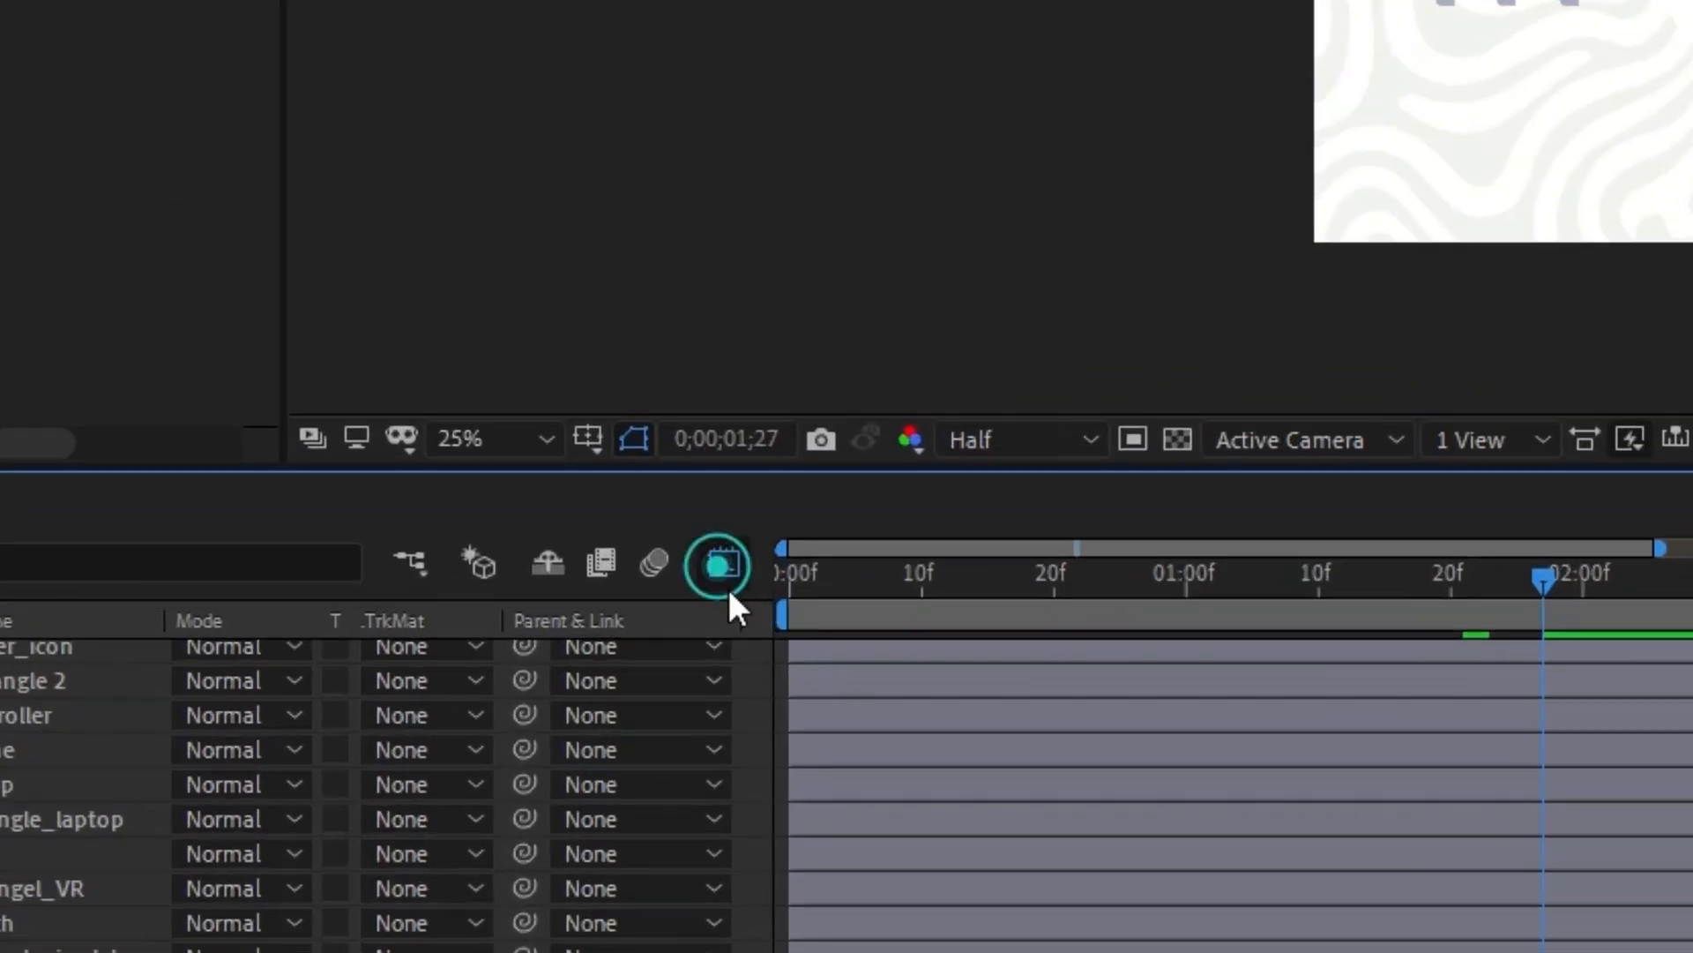
Reshape rectangle_pod's Scale speed curve in the Graph Editor so it peaks earlier, and return to the layer bars.
left_click(728, 590)
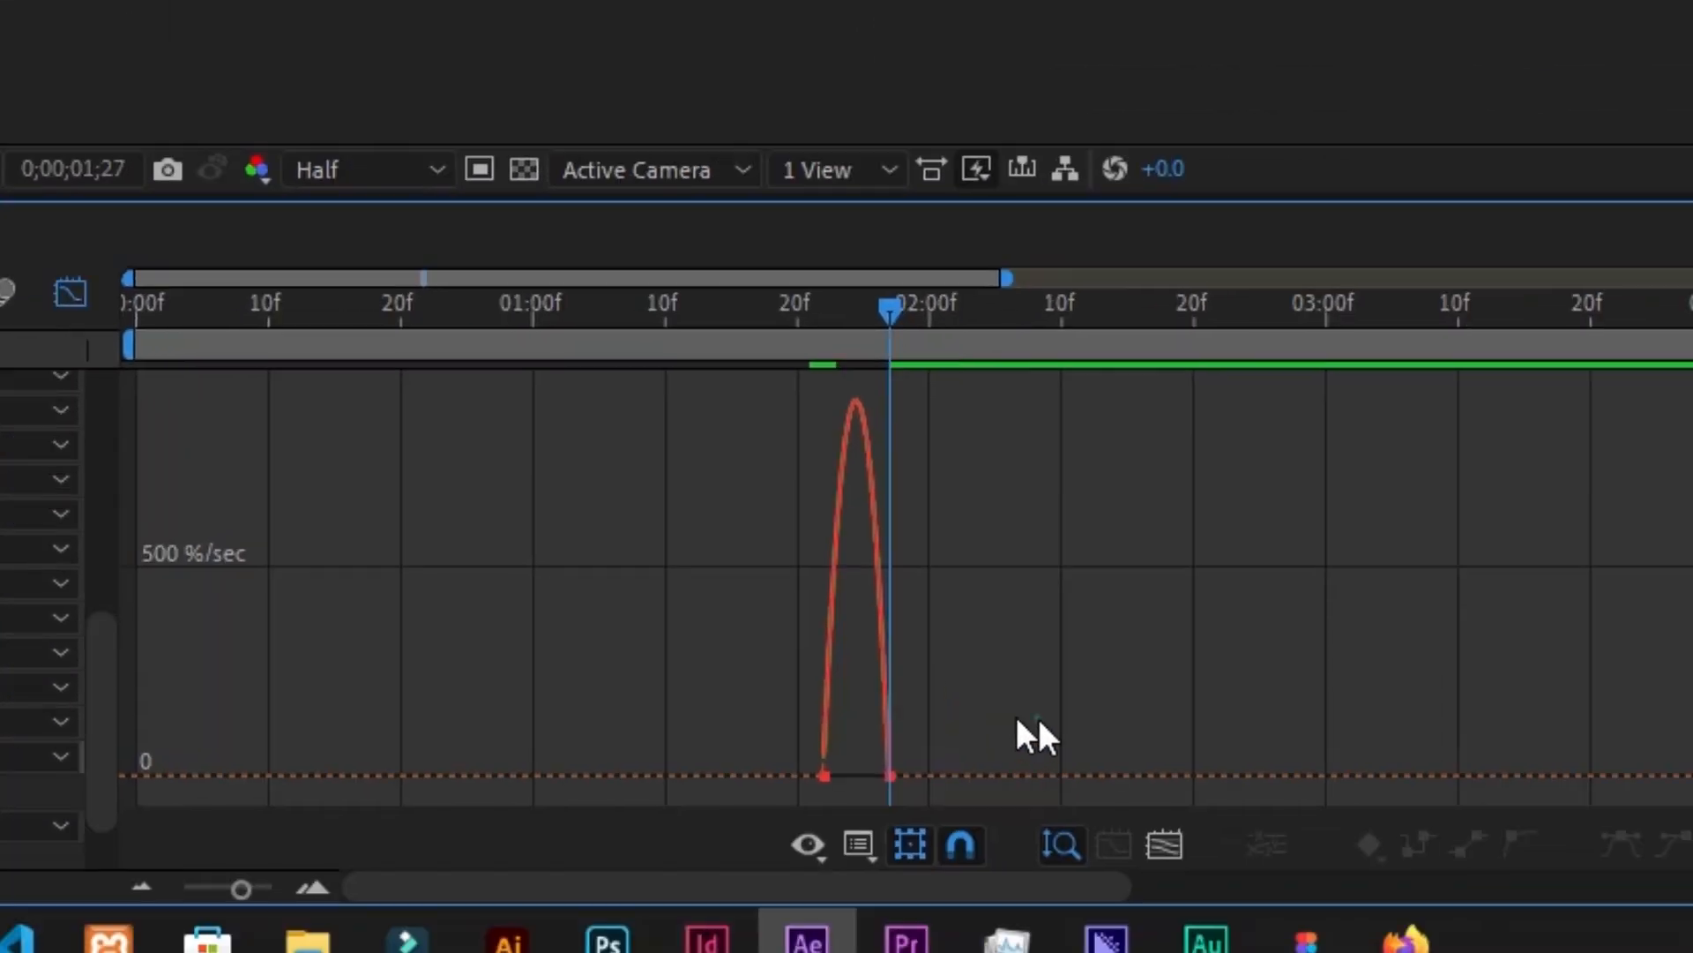
mouse_move(838, 760)
left_mouse_down()
mouse_move(854, 764)
mouse_move(813, 764)
mouse_move(868, 764)
left_mouse_up()
left_click(873, 759)
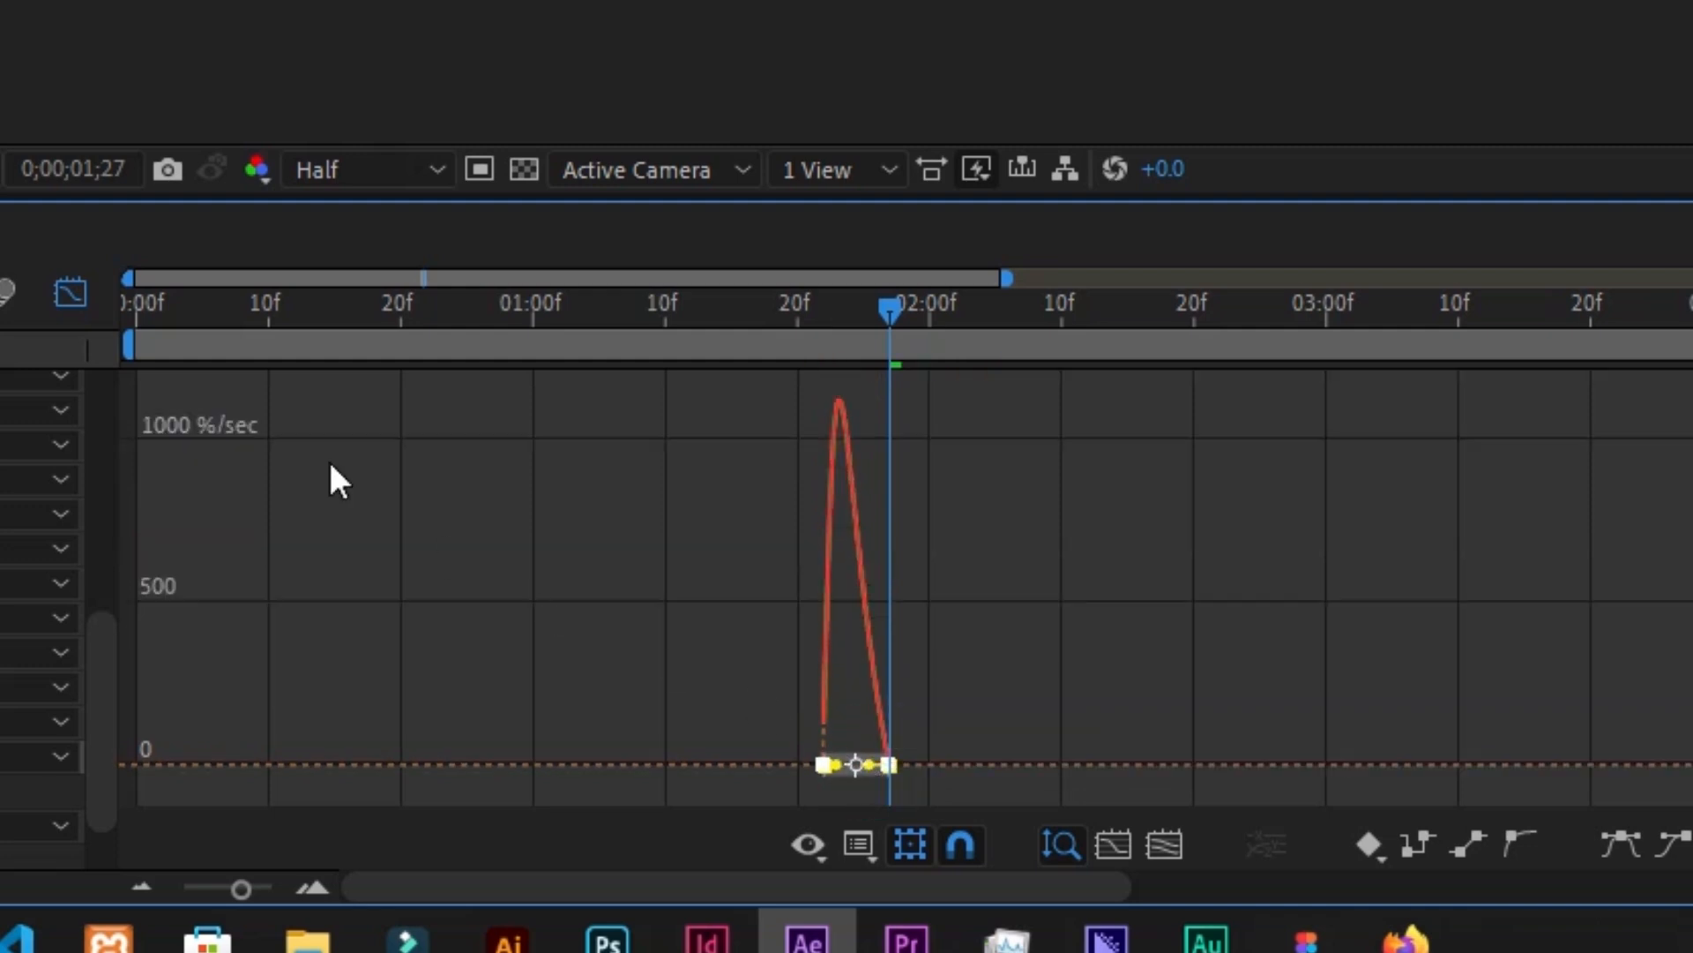
left_click(53, 293)
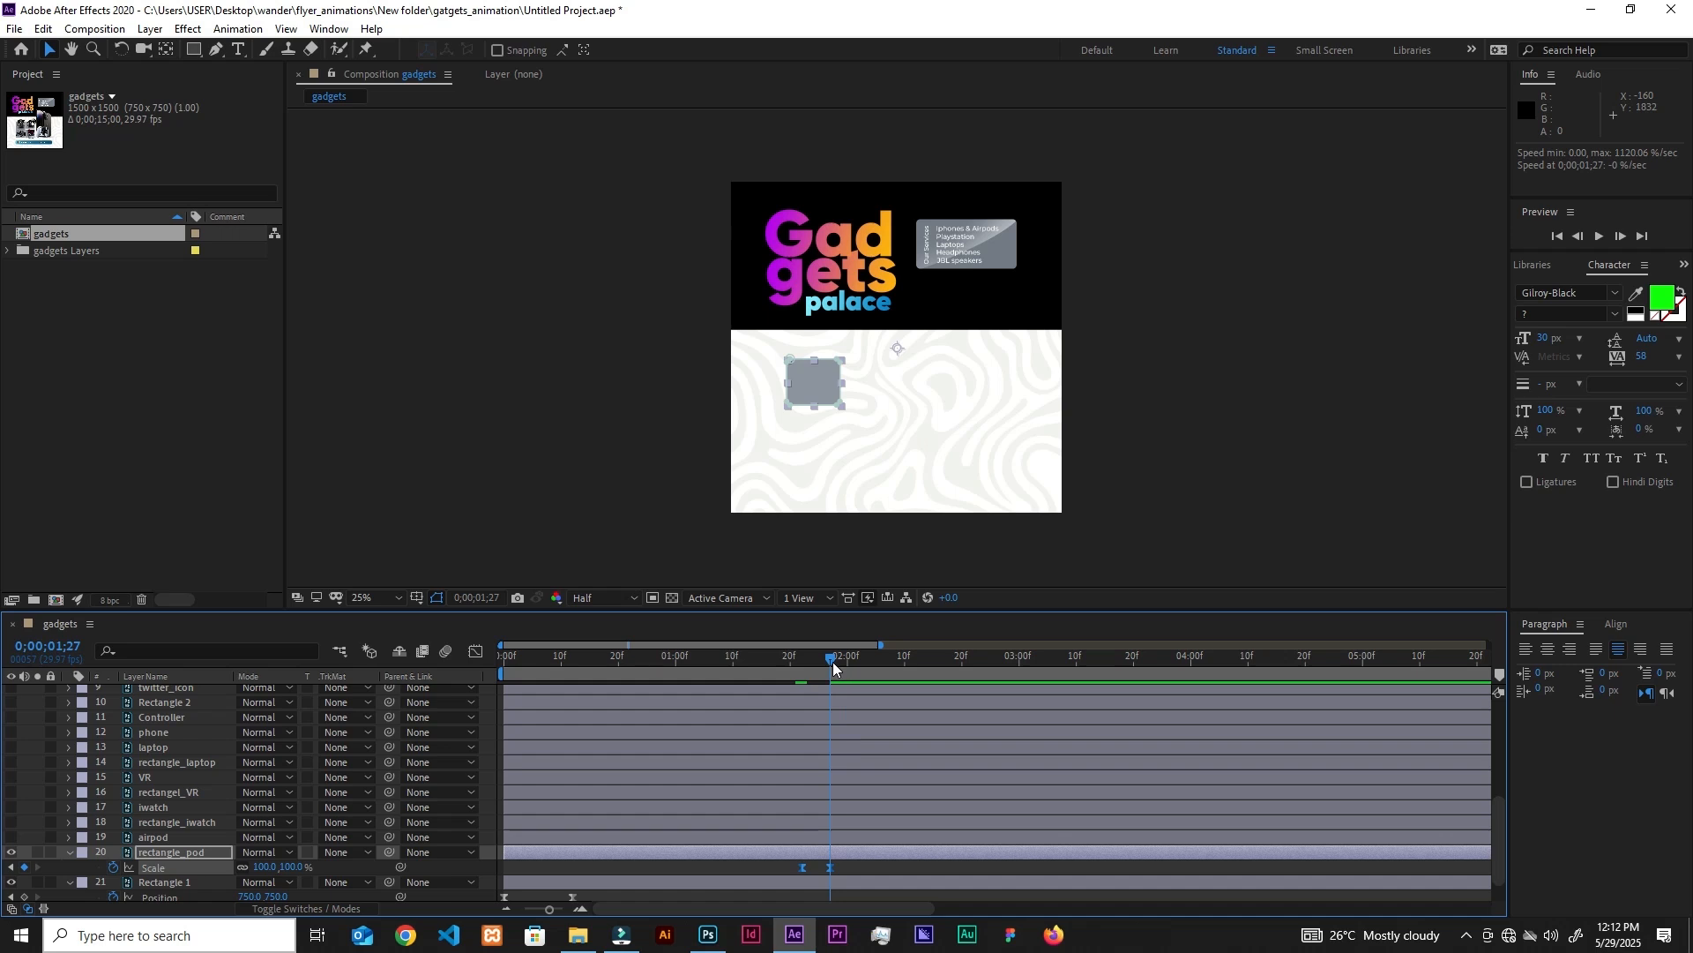
Preview the rectangle_pod scale-up from 0;00;01;18.
left_click_drag(887, 304, 723, 307)
key("space")
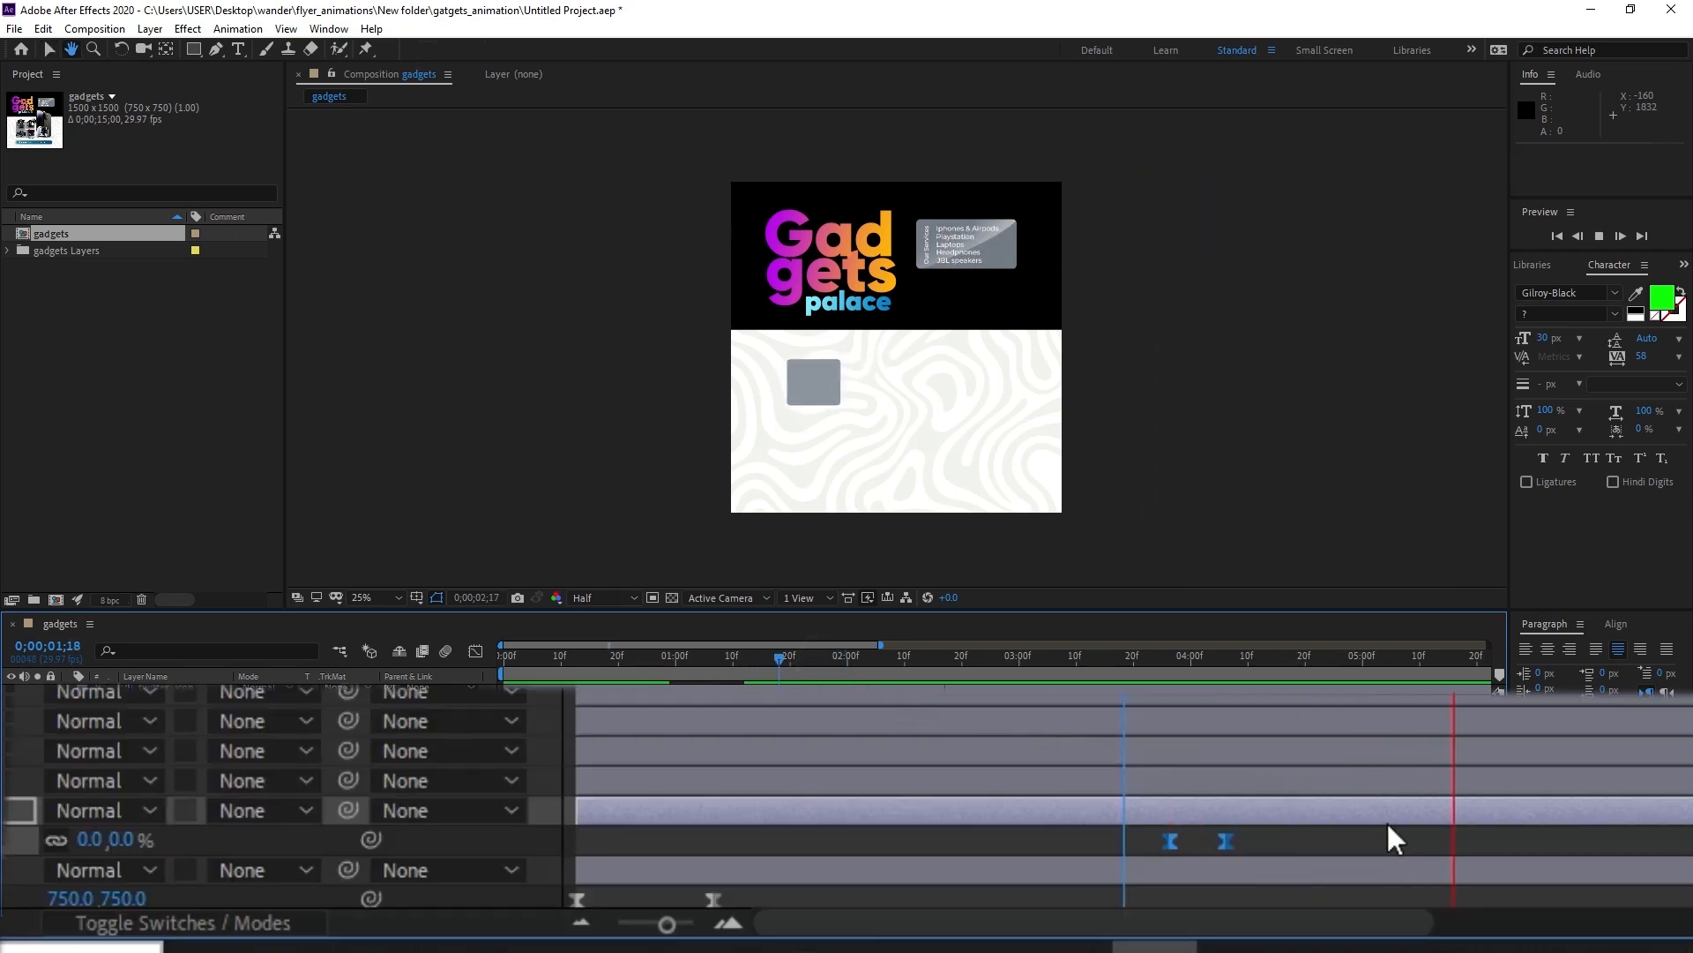
left_click(1517, 849)
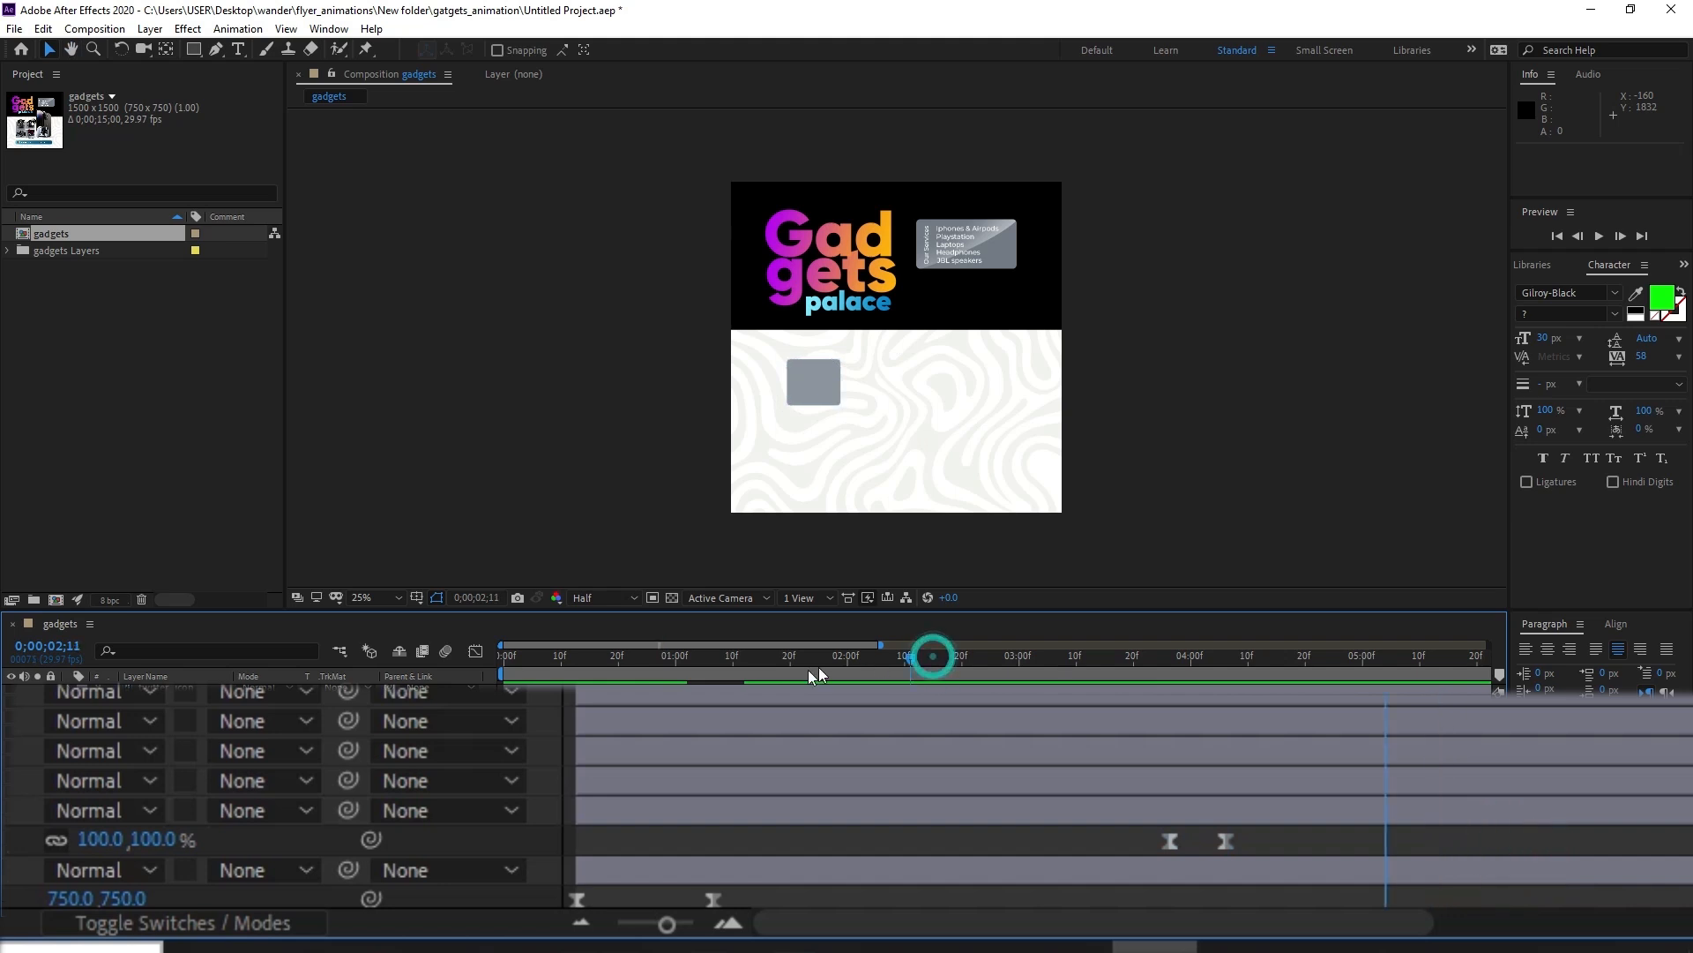
Play back the rectangle_pod layer's scale-in, then select the layer and scrub through it to see where it scales from.
left_click_drag(818, 666, 759, 675)
key("space")
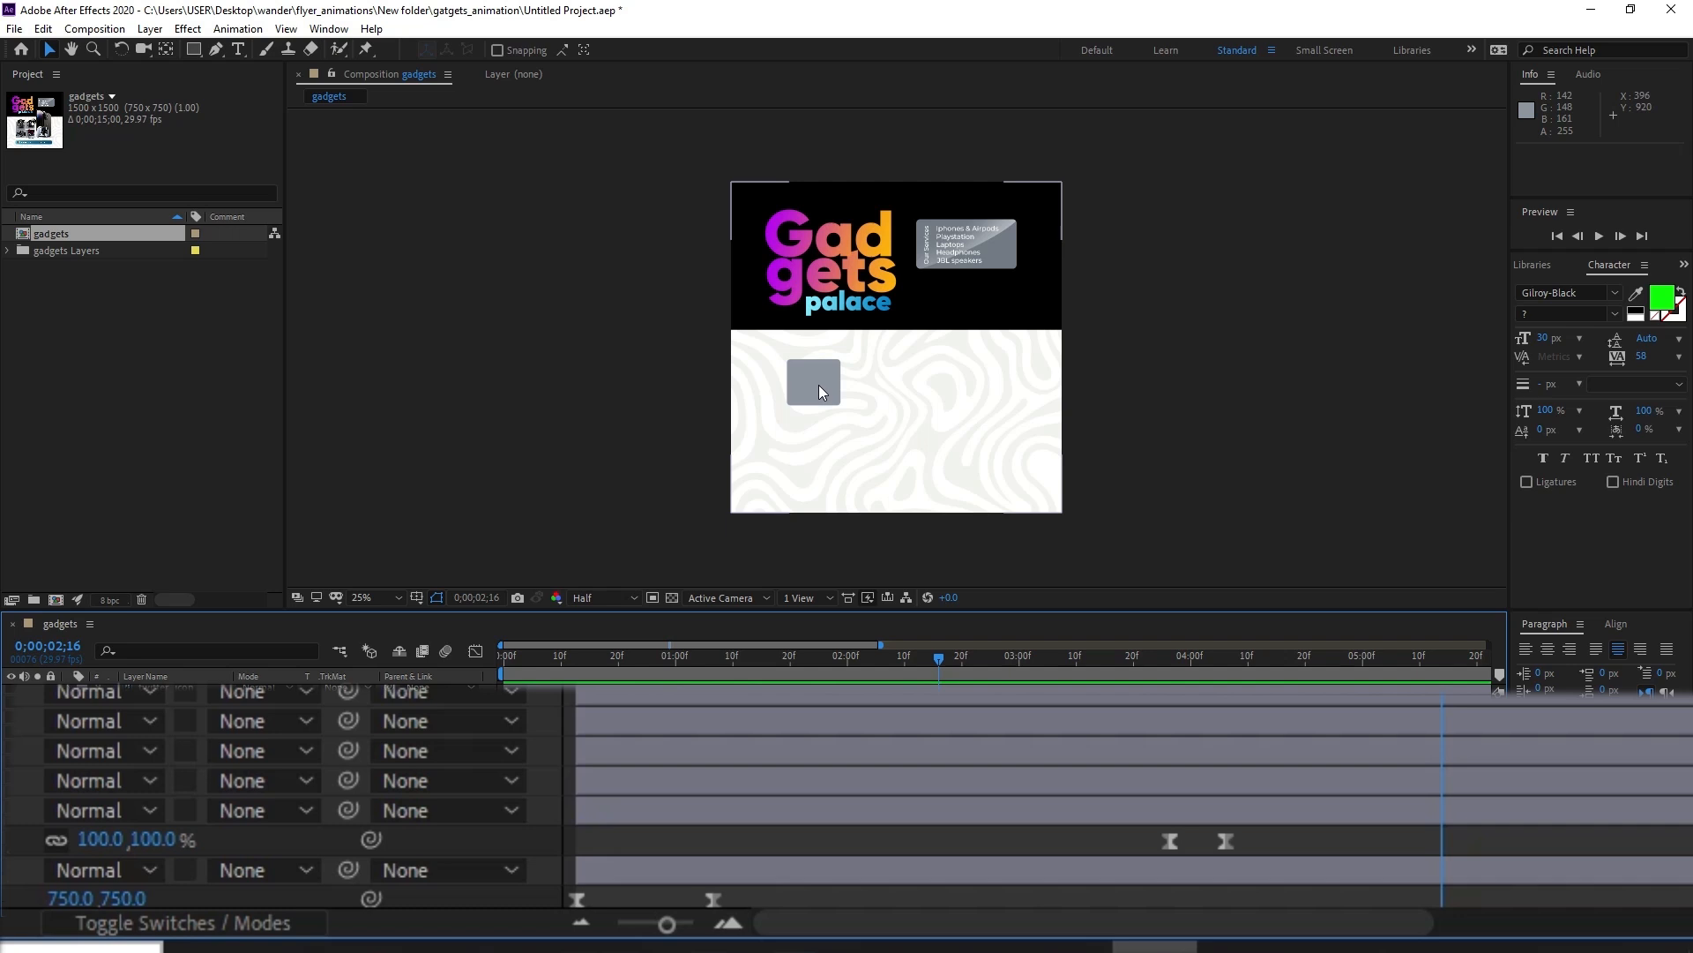
left_click(817, 564)
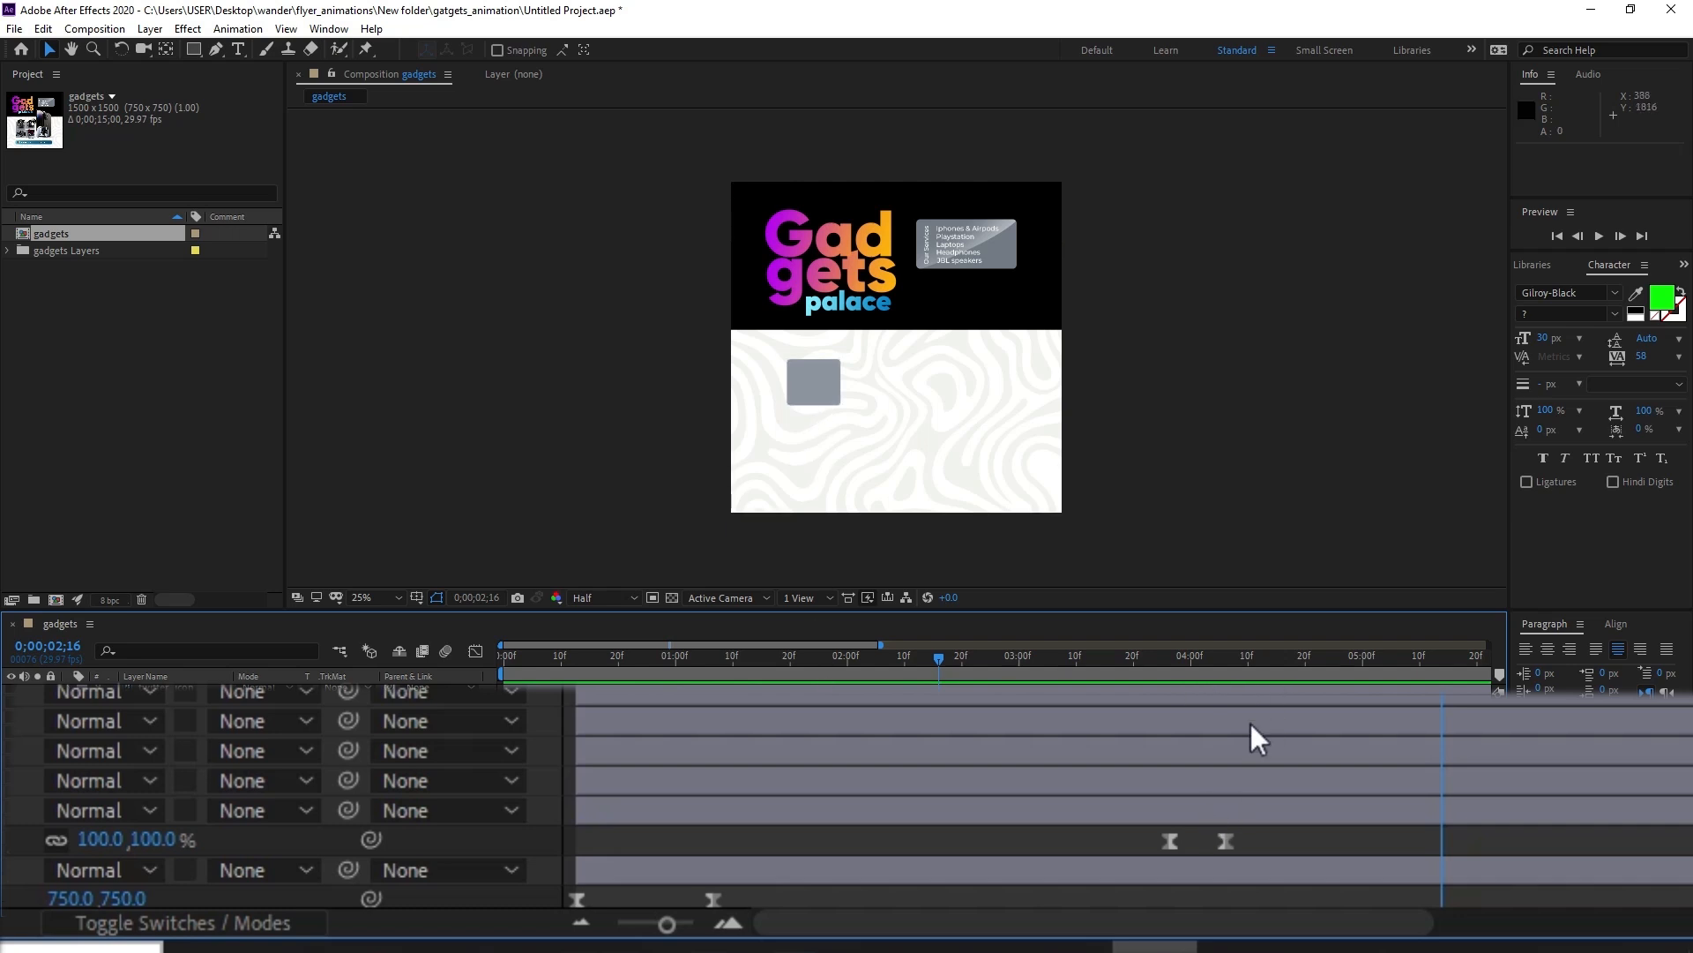
left_click(813, 381)
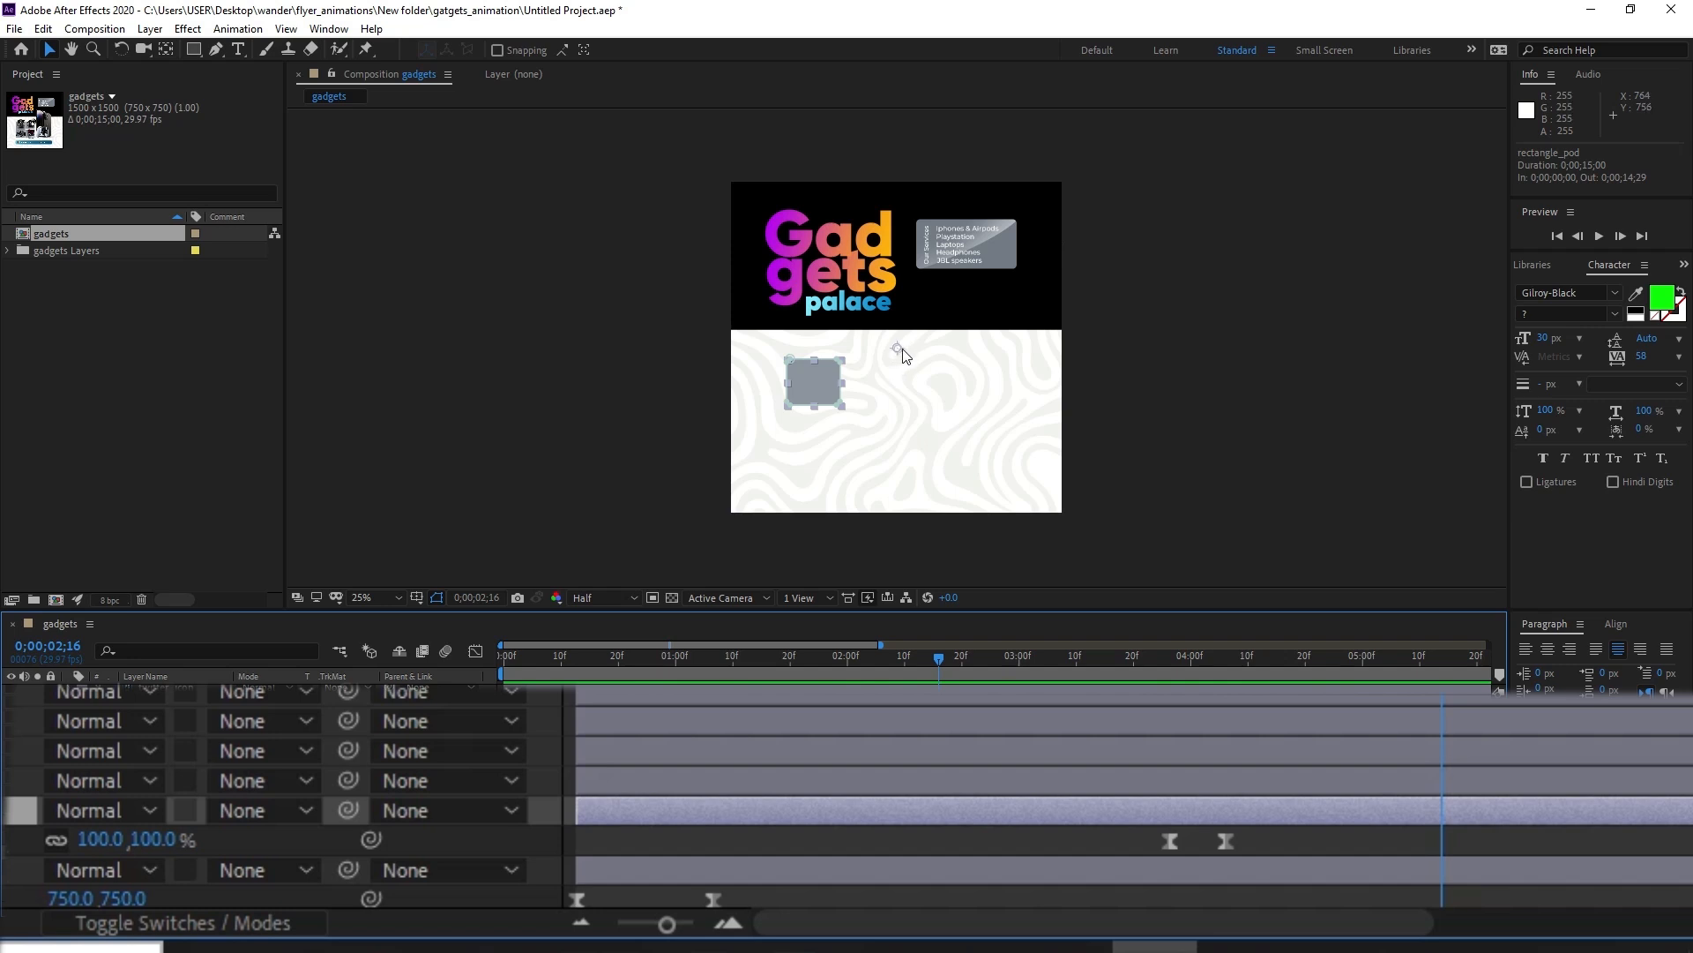
left_click_drag(836, 674, 807, 670)
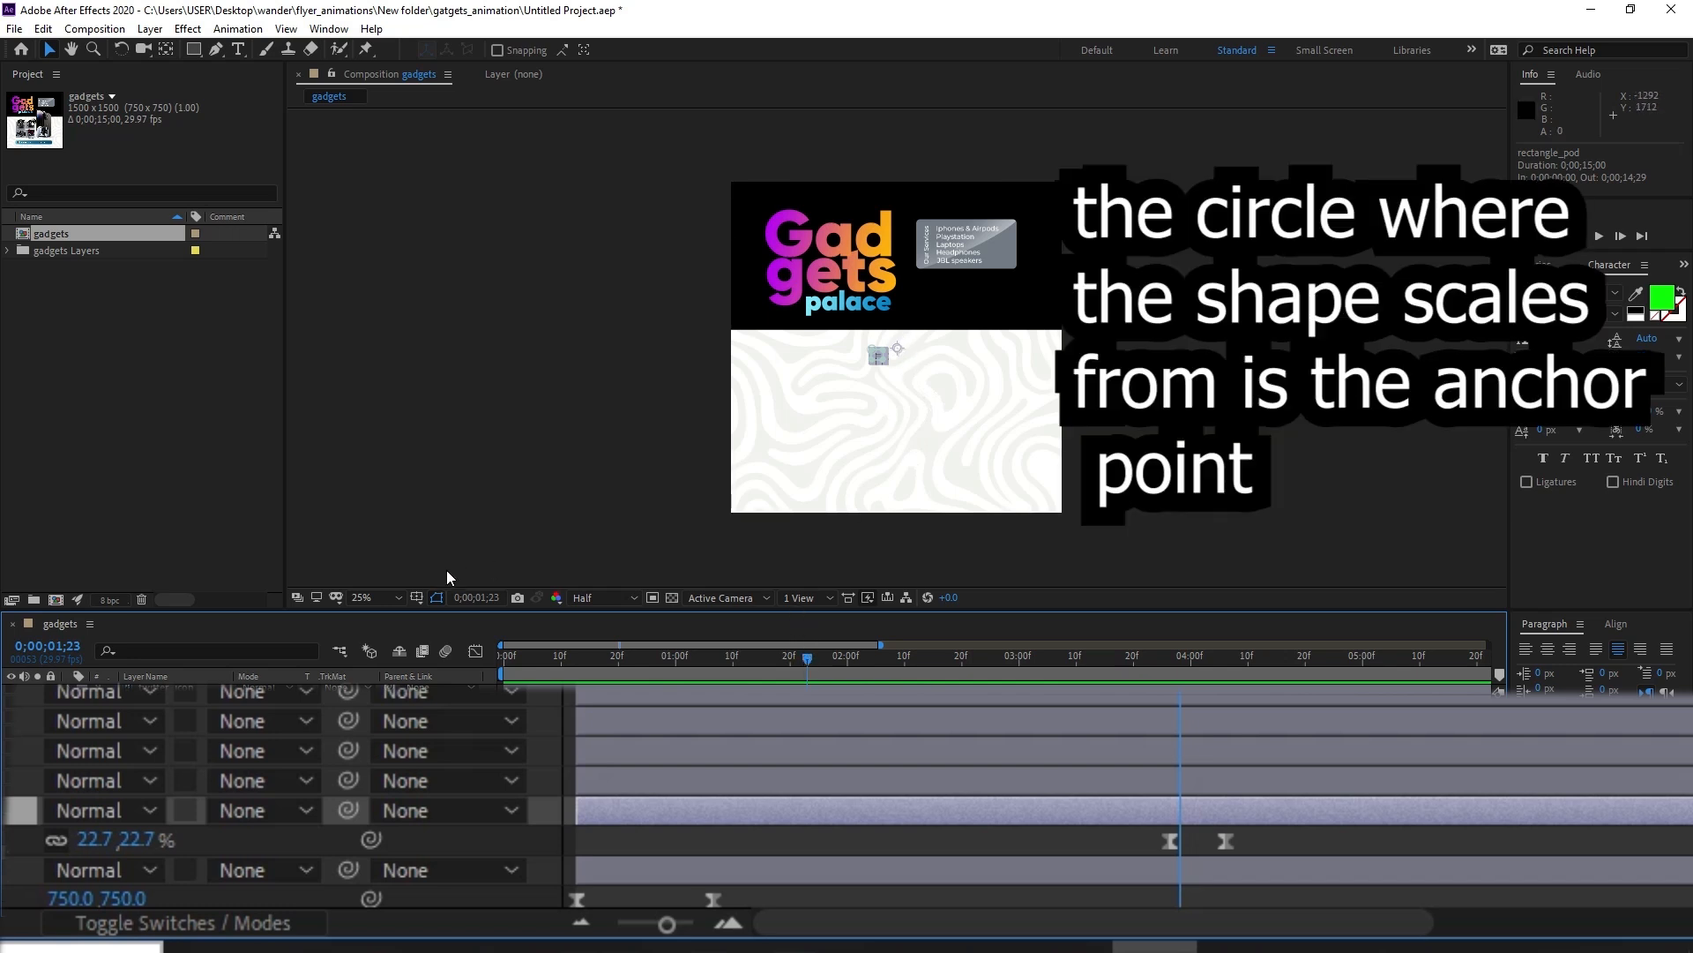
Move the anchor point of rectangle_pod to the centre of its shape with the Pan Behind (Anchor Point) tool.
left_click(372, 600)
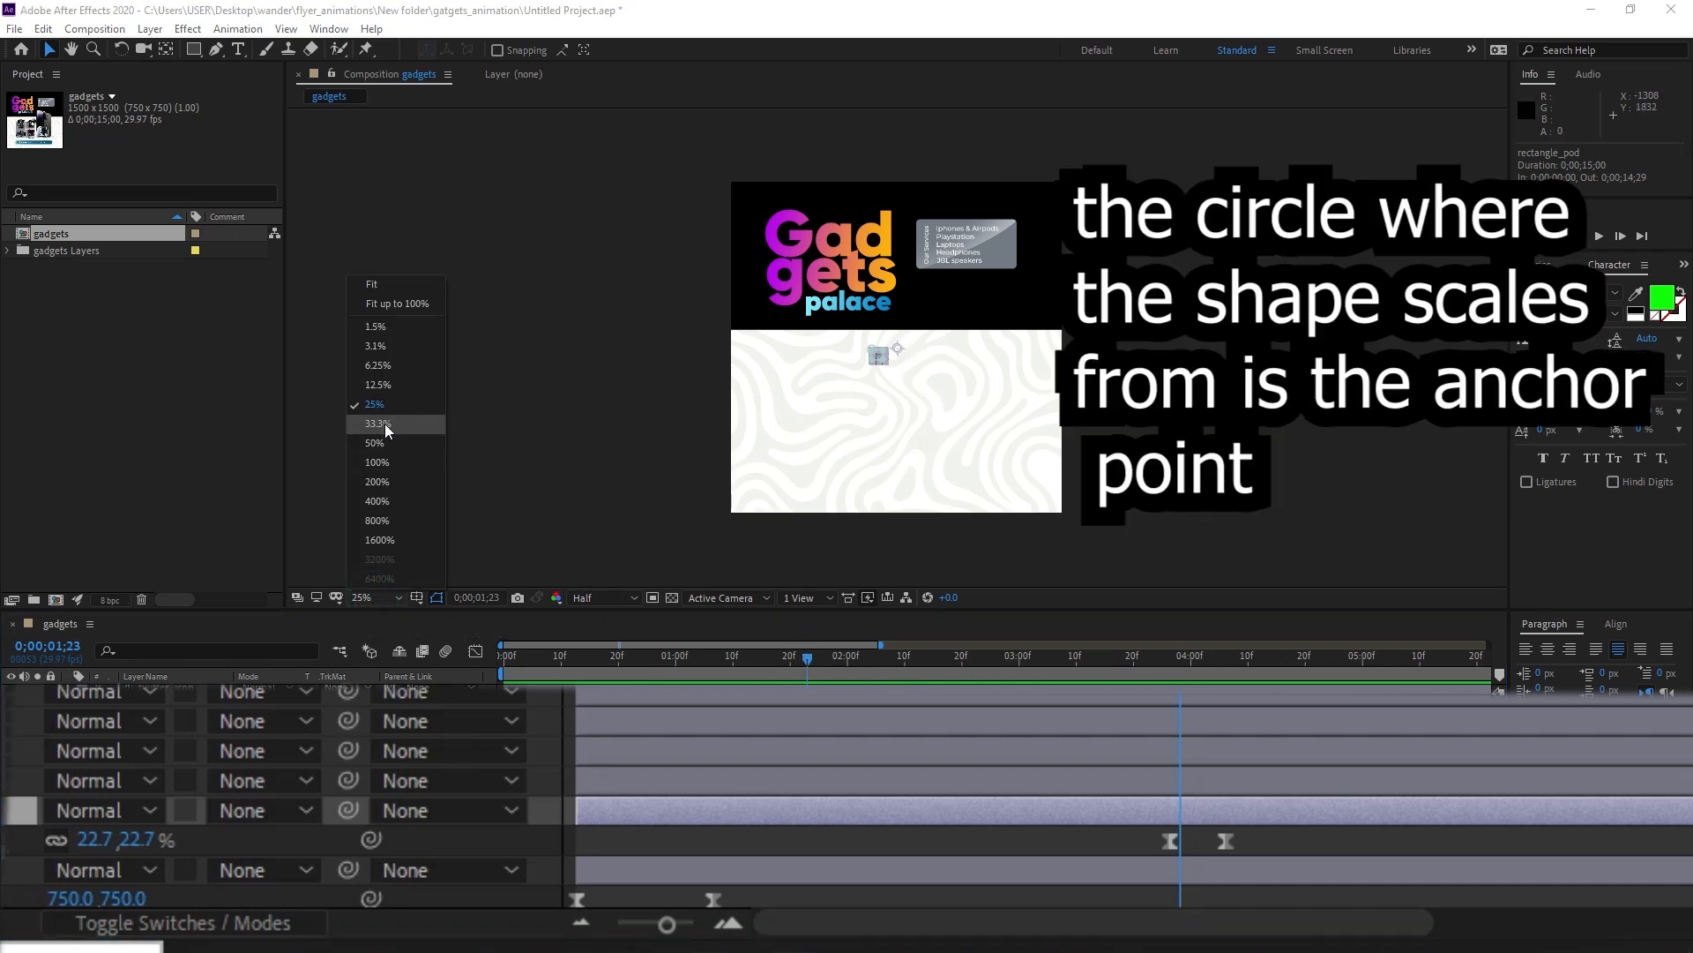
left_click(381, 300)
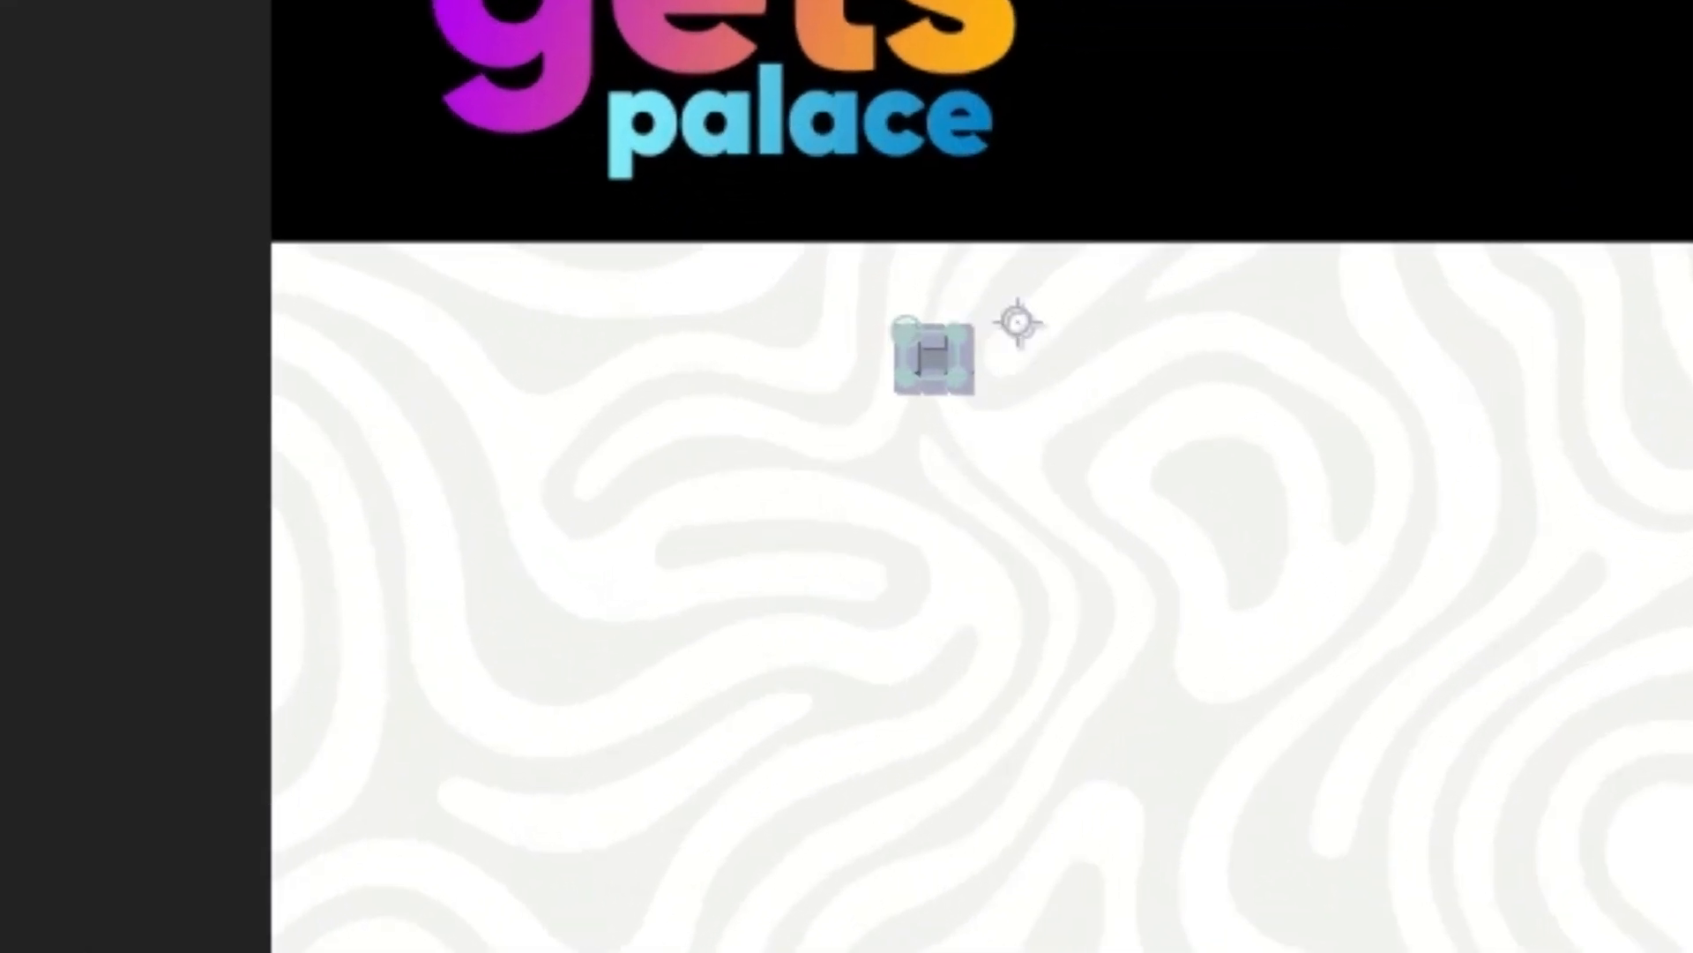
left_click_drag(1016, 320, 1034, 338)
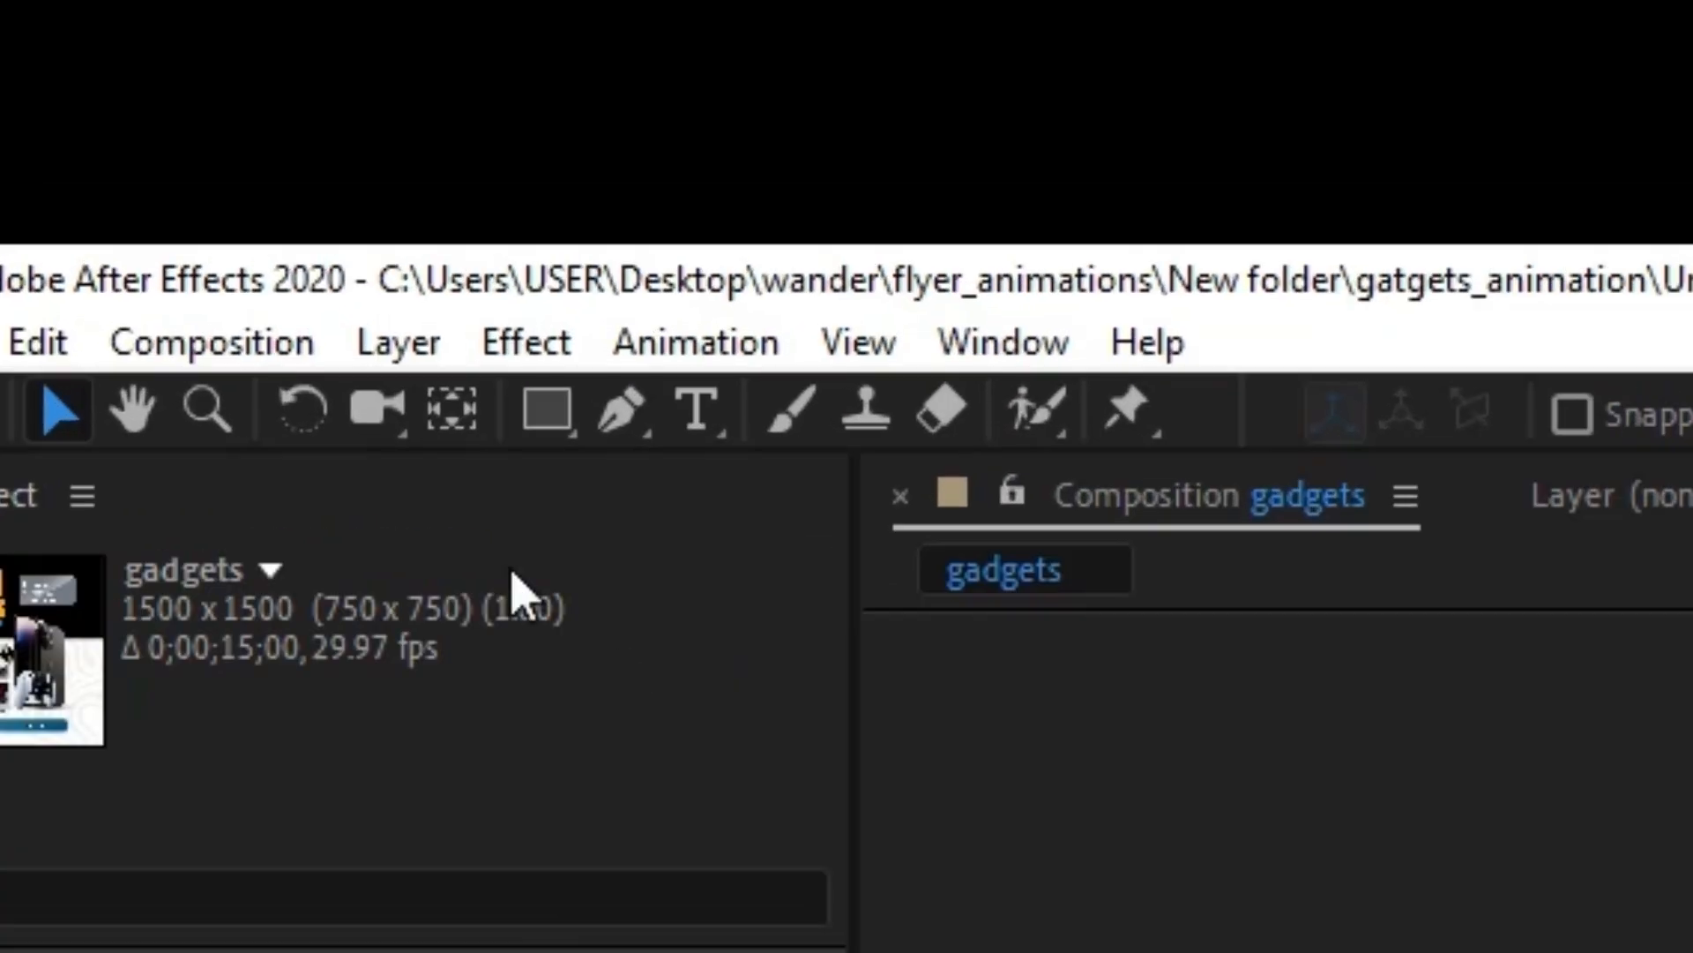
left_click(454, 415)
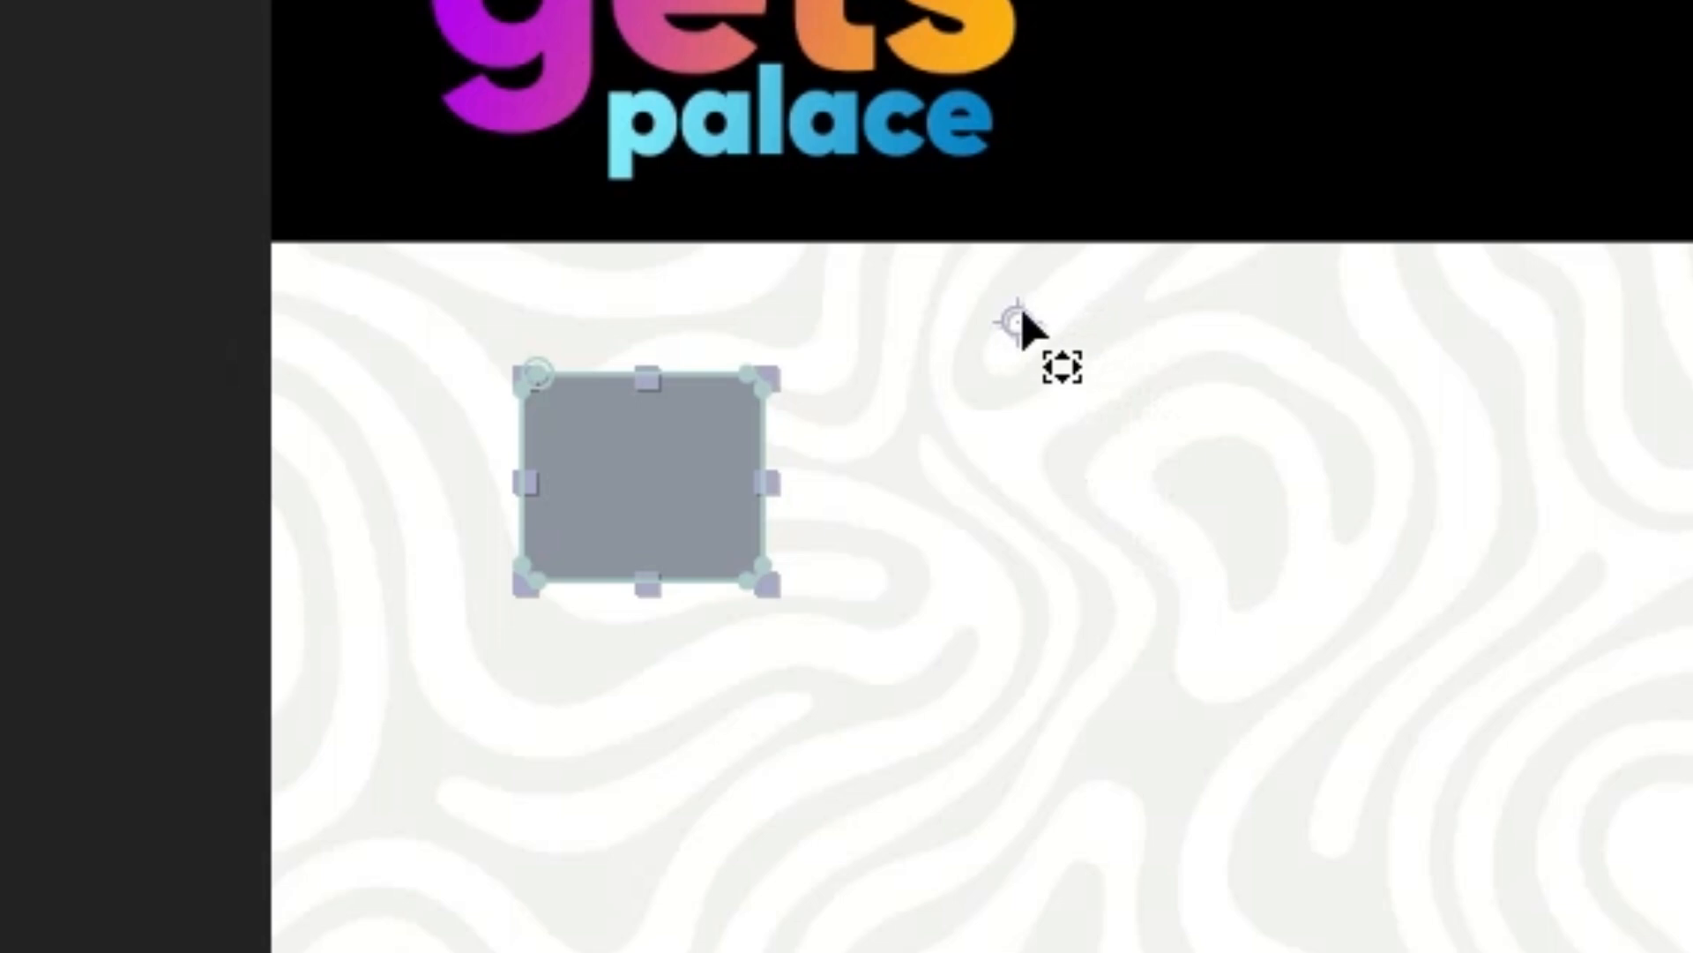
mouse_move(680, 483)
left_mouse_down()
mouse_move(666, 472)
mouse_move(654, 496)
left_mouse_up()
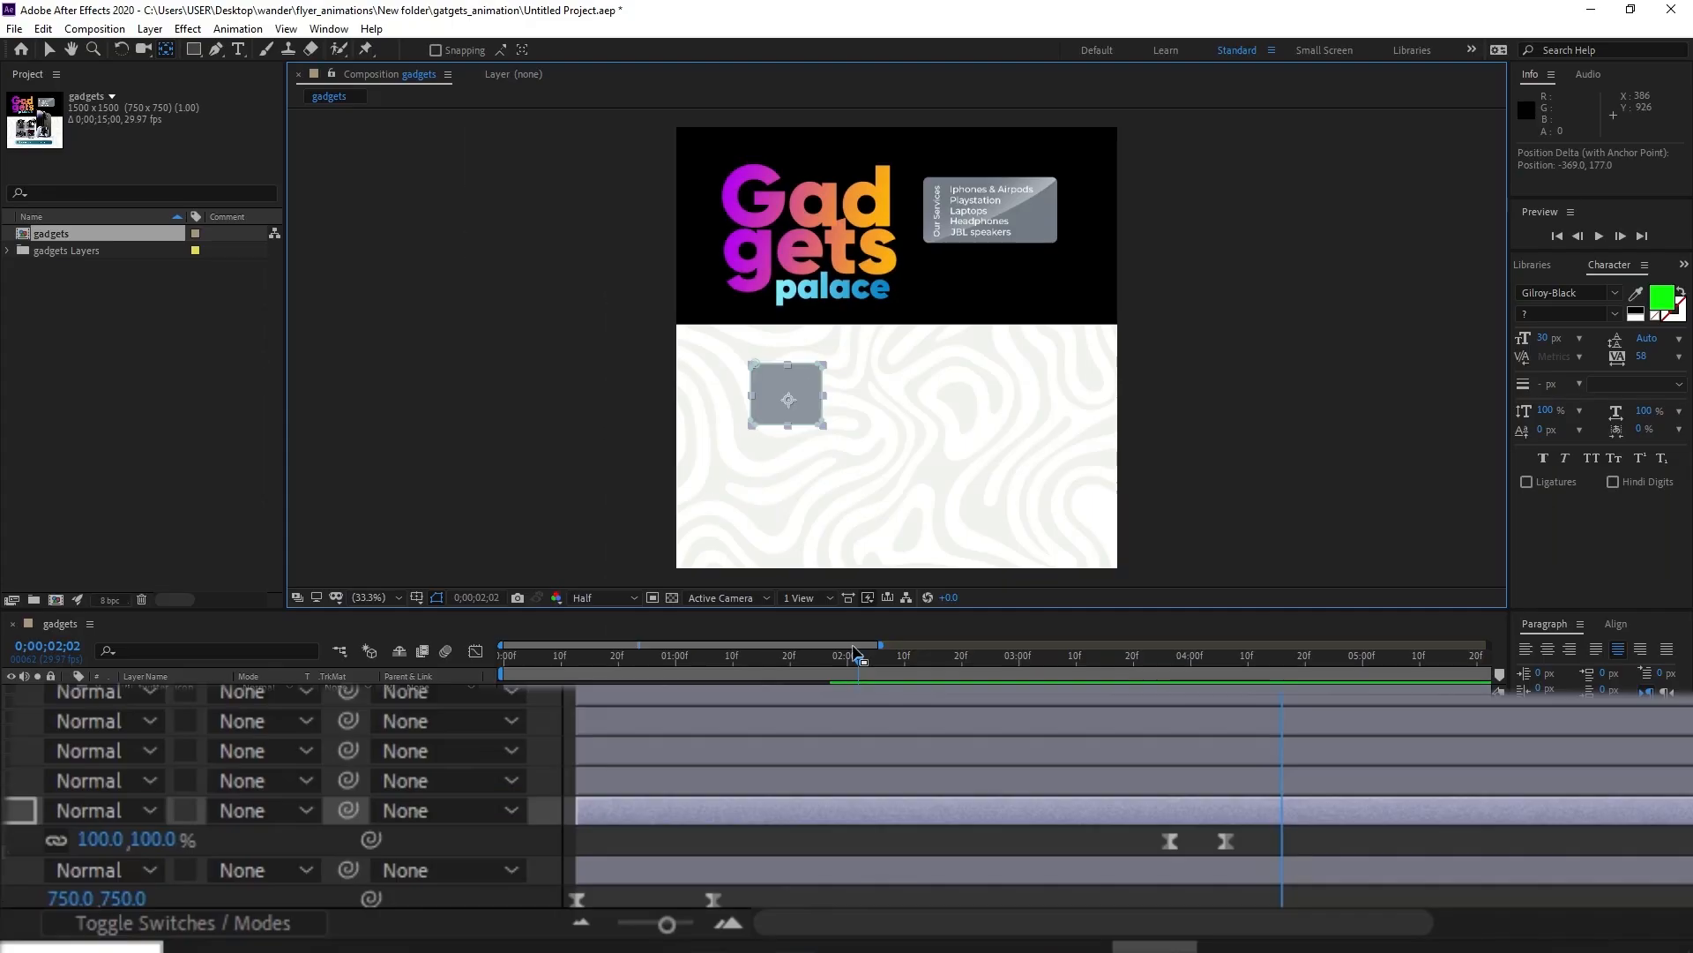
Play back the rectangle_pod scale animation to check that it grows from the shape's centre.
left_click_drag(860, 668, 773, 670)
key("space")
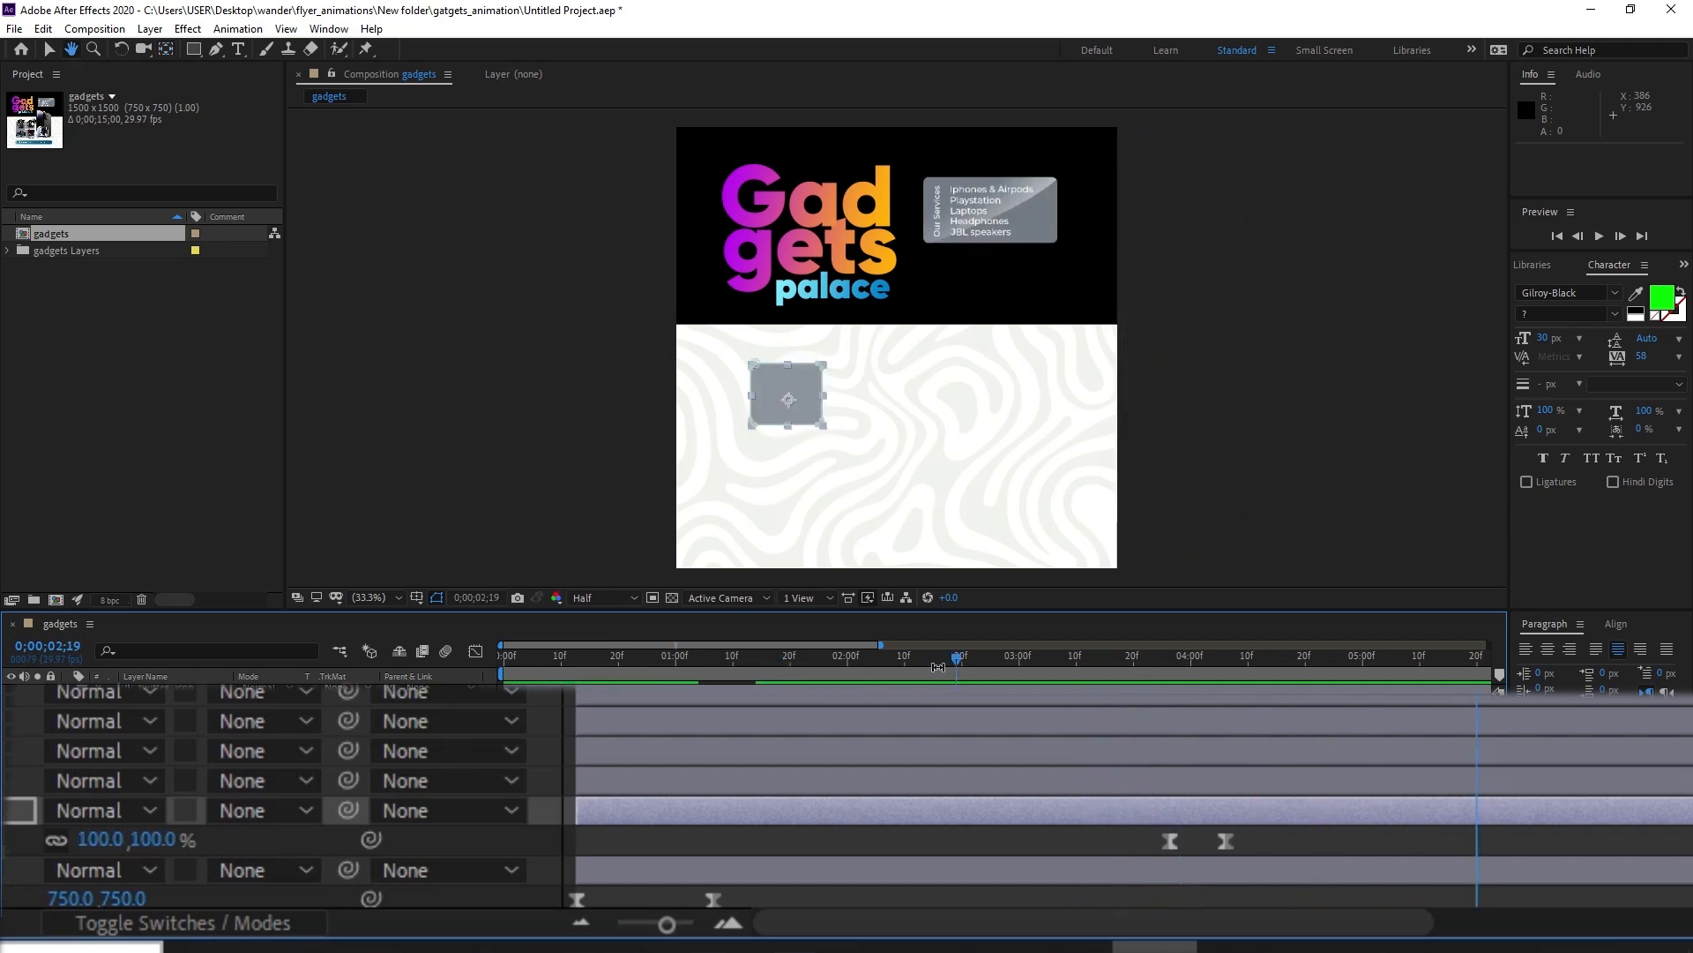
key("space")
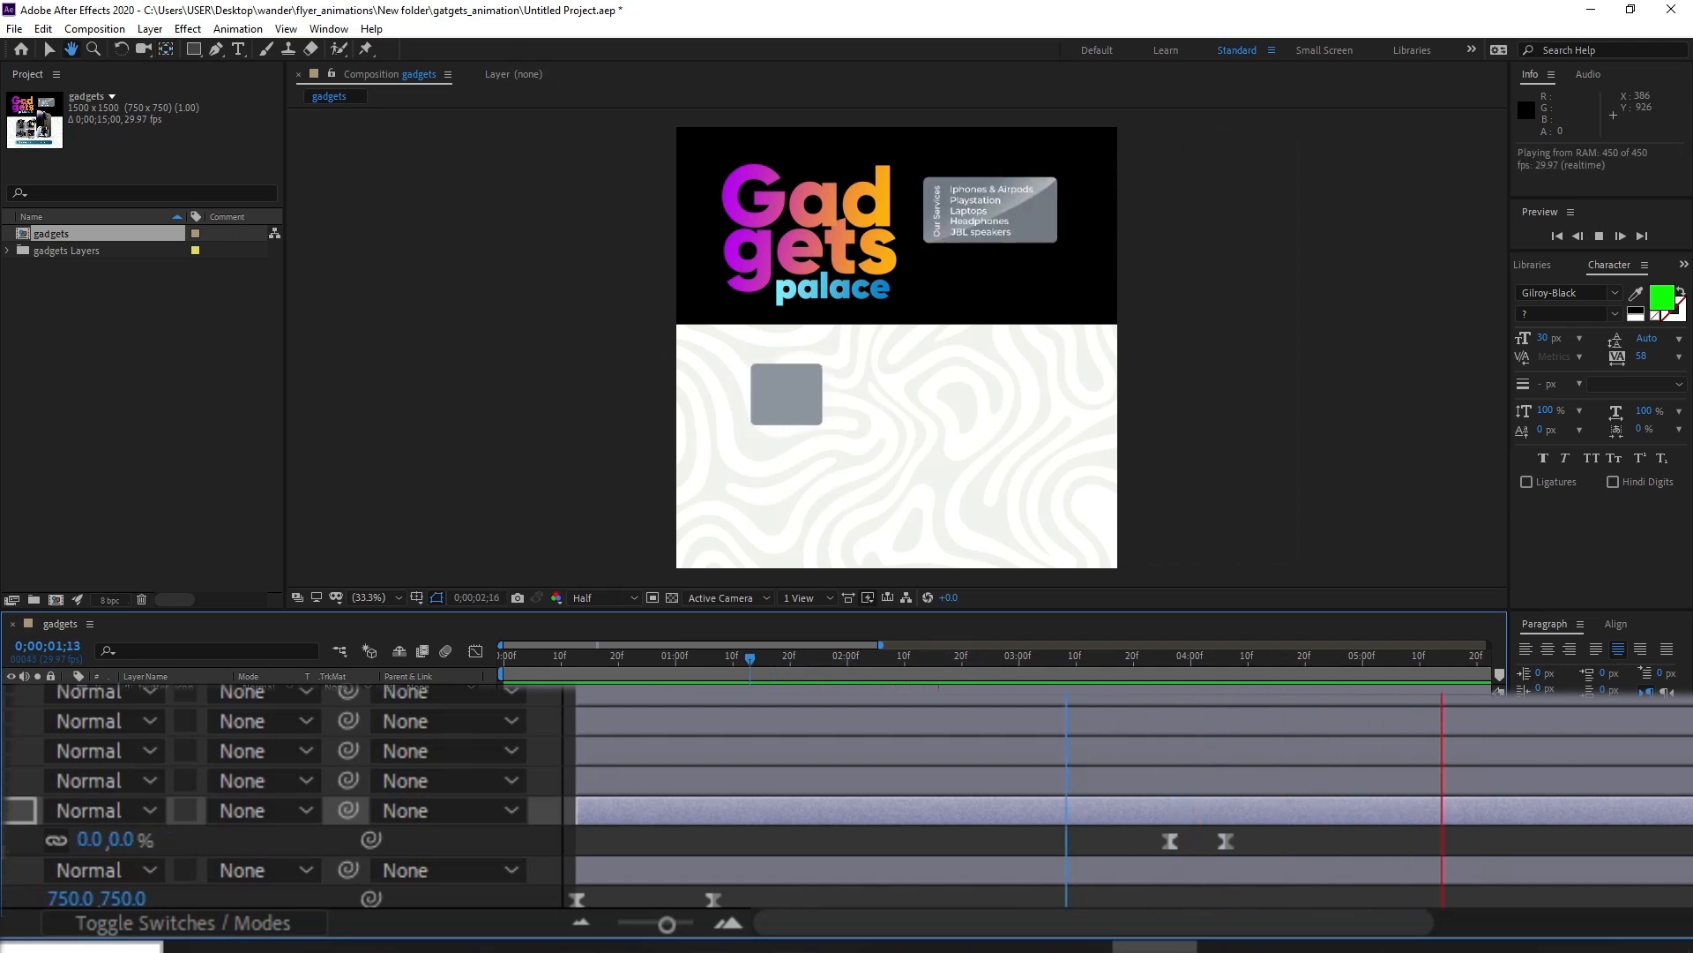
key("space")
left_click_drag(1113, 658, 721, 686)
key("space")
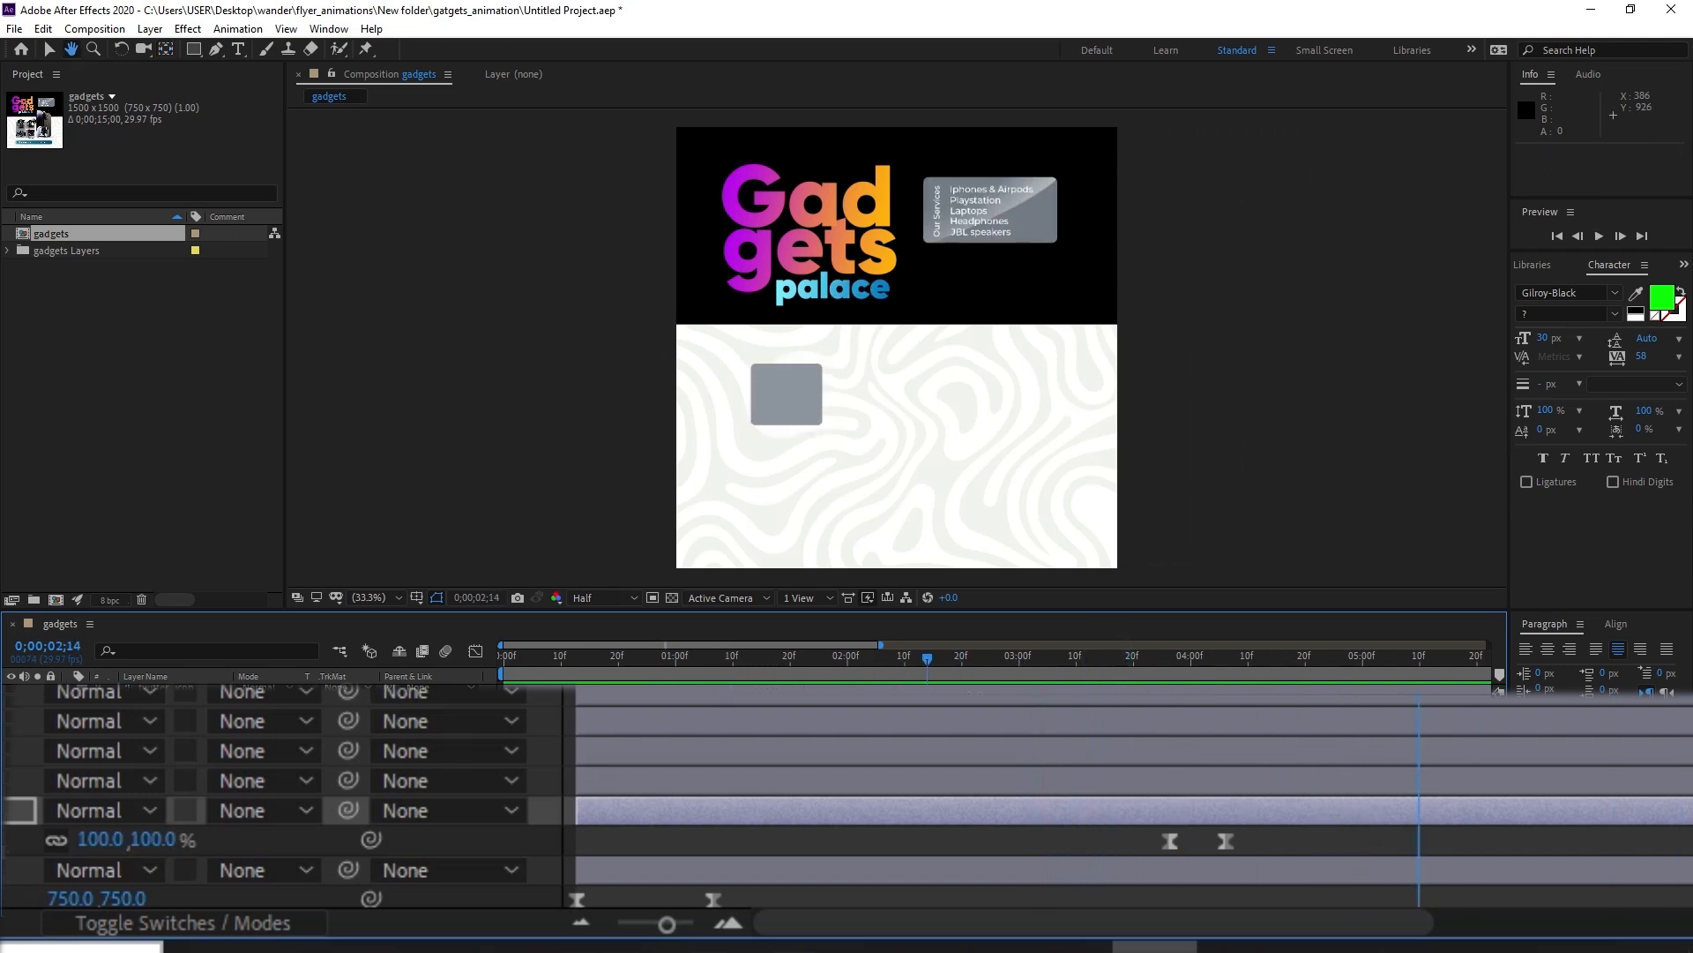
Make the rectangle_iwatch layer visible and paste rectangle_pod's two Scale keyframes onto it at 0;00;01;28.
left_click_drag(902, 660, 836, 669)
left_click_drag(1280, 836, 1066, 866)
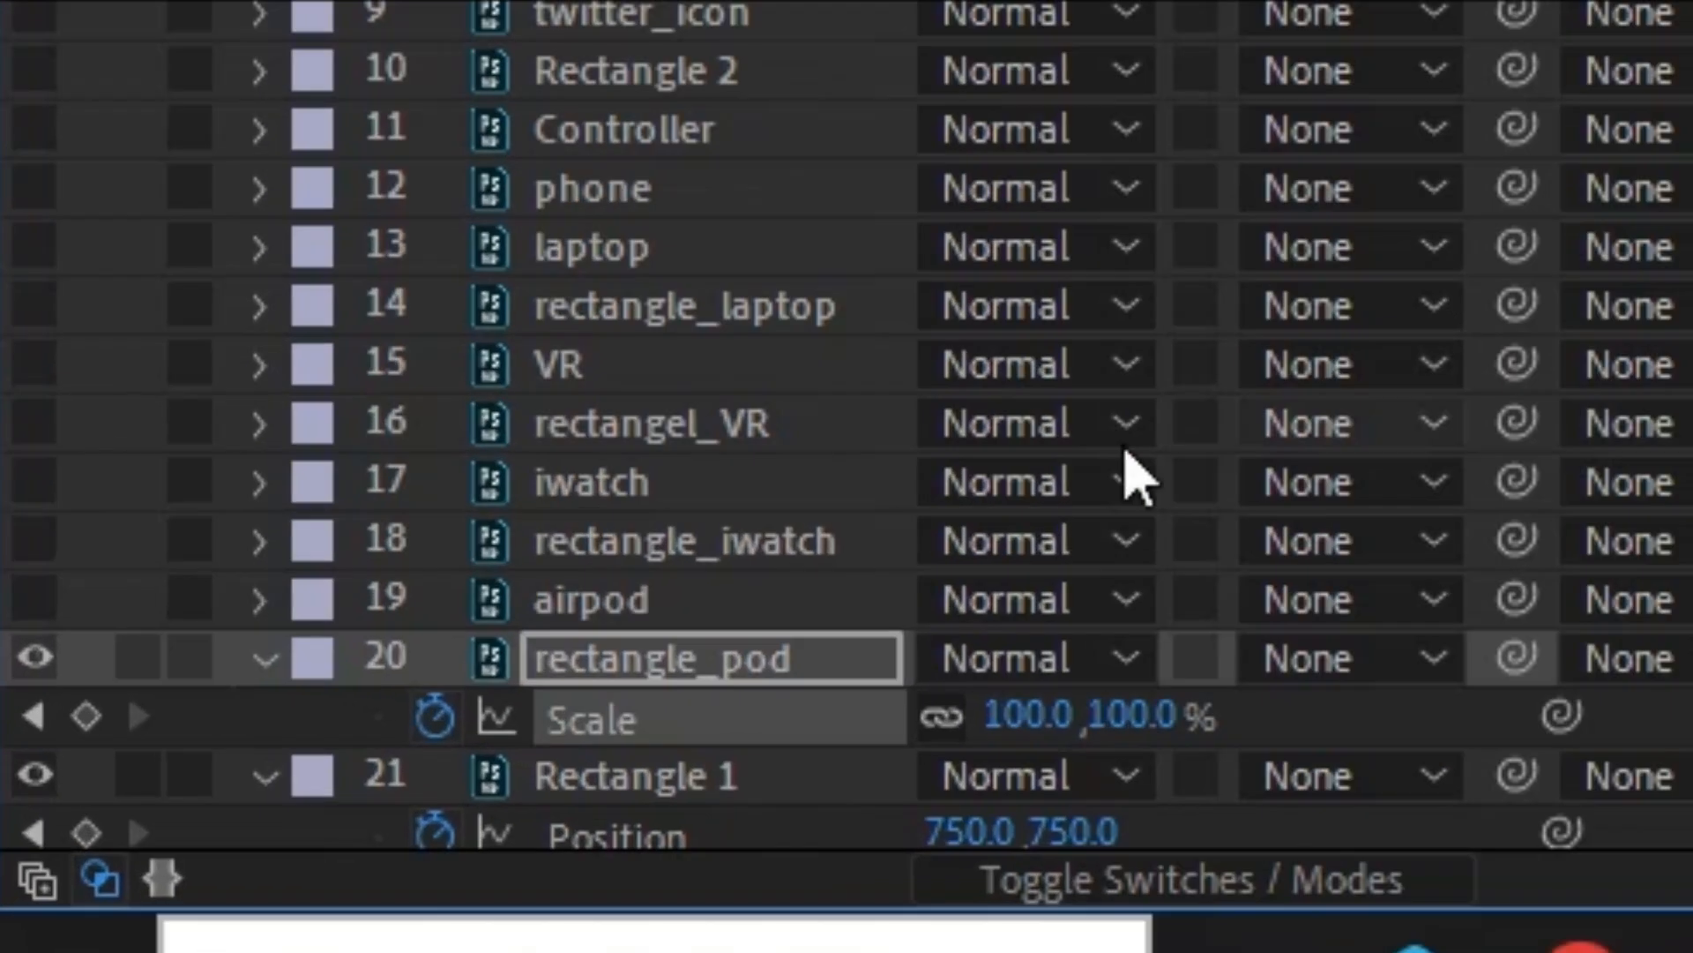
left_click(672, 545)
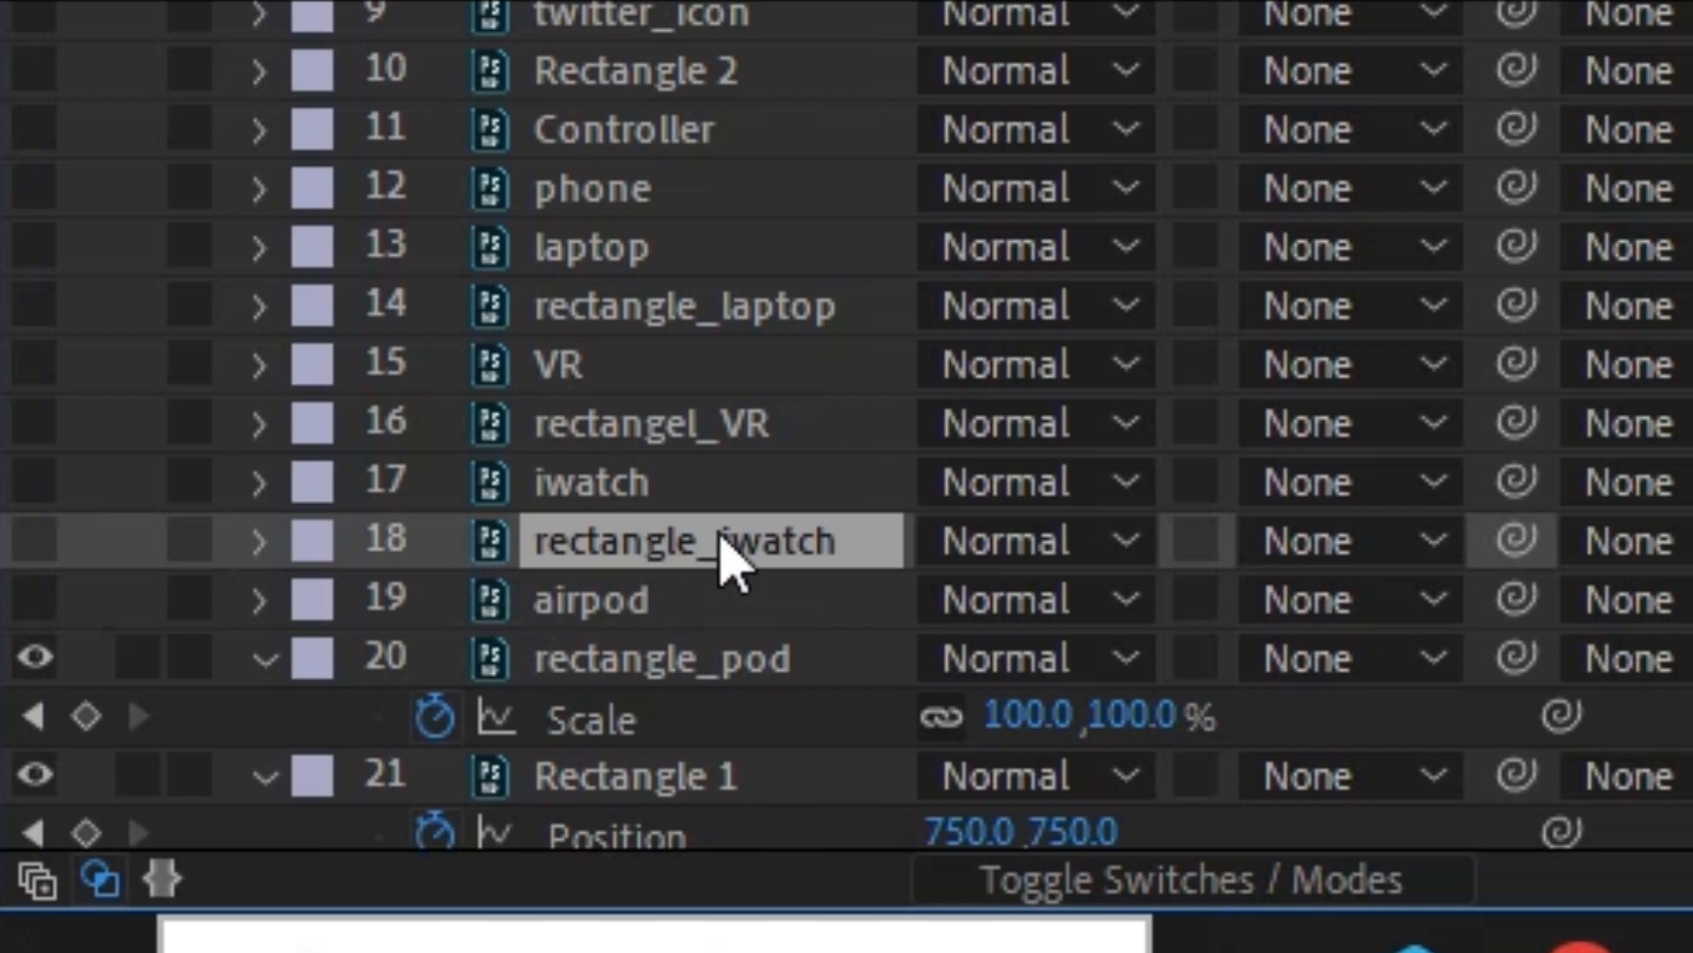
left_click(38, 543)
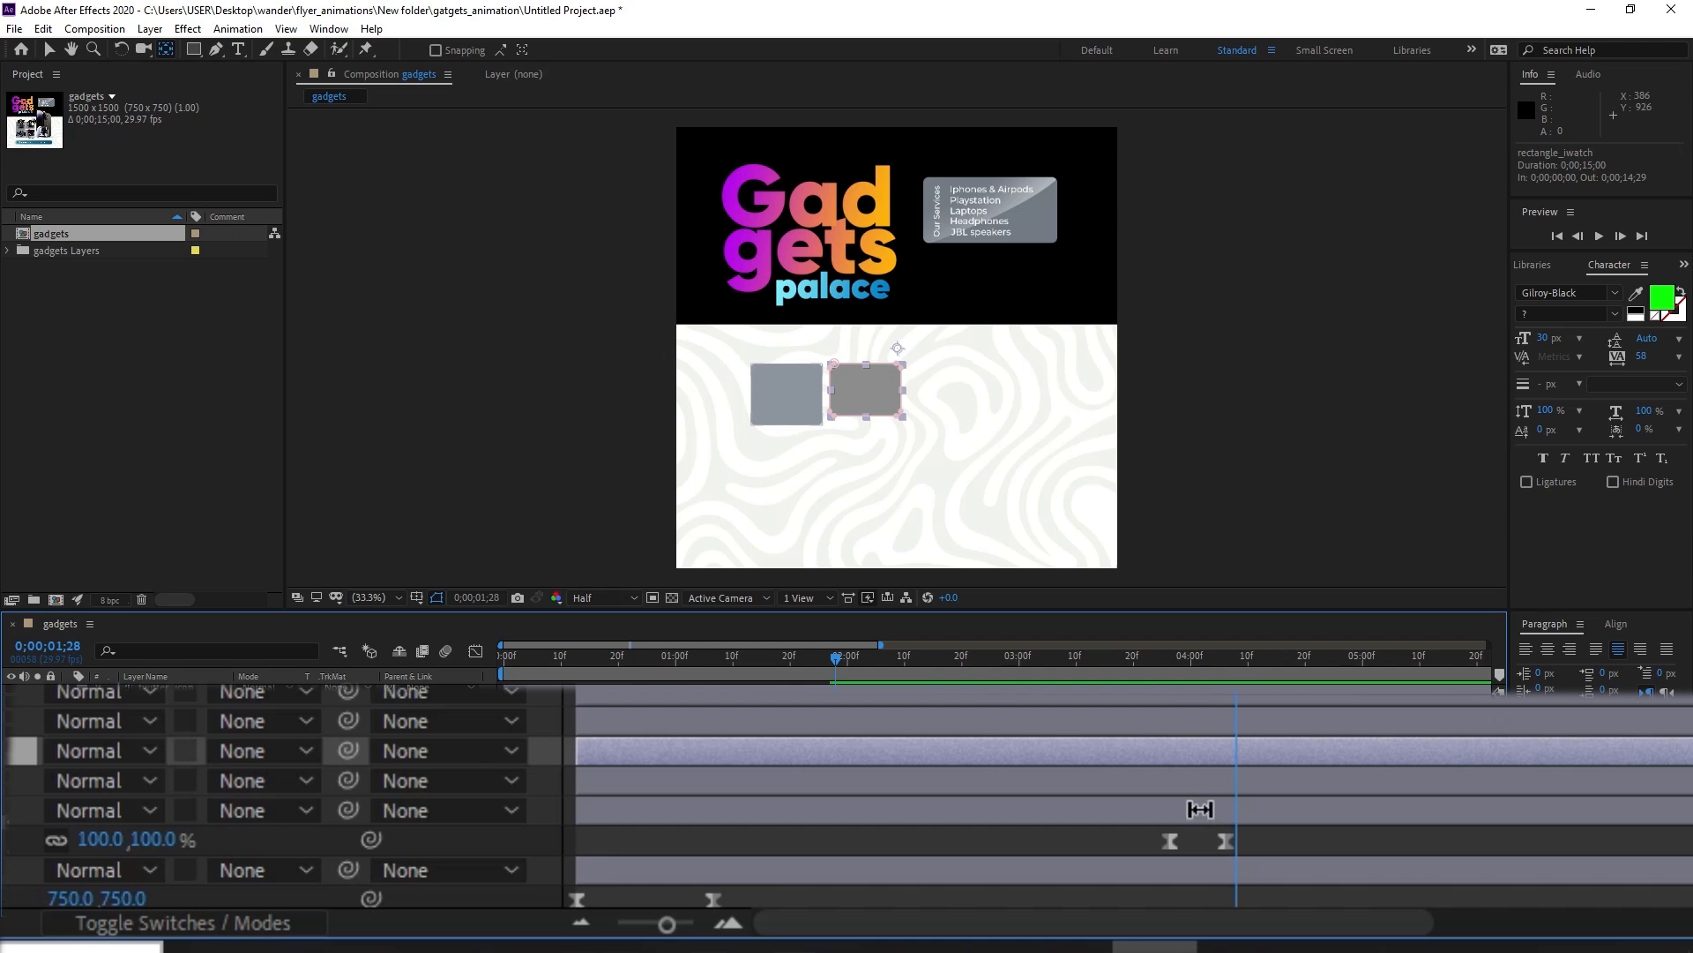
key("ctrl+v")
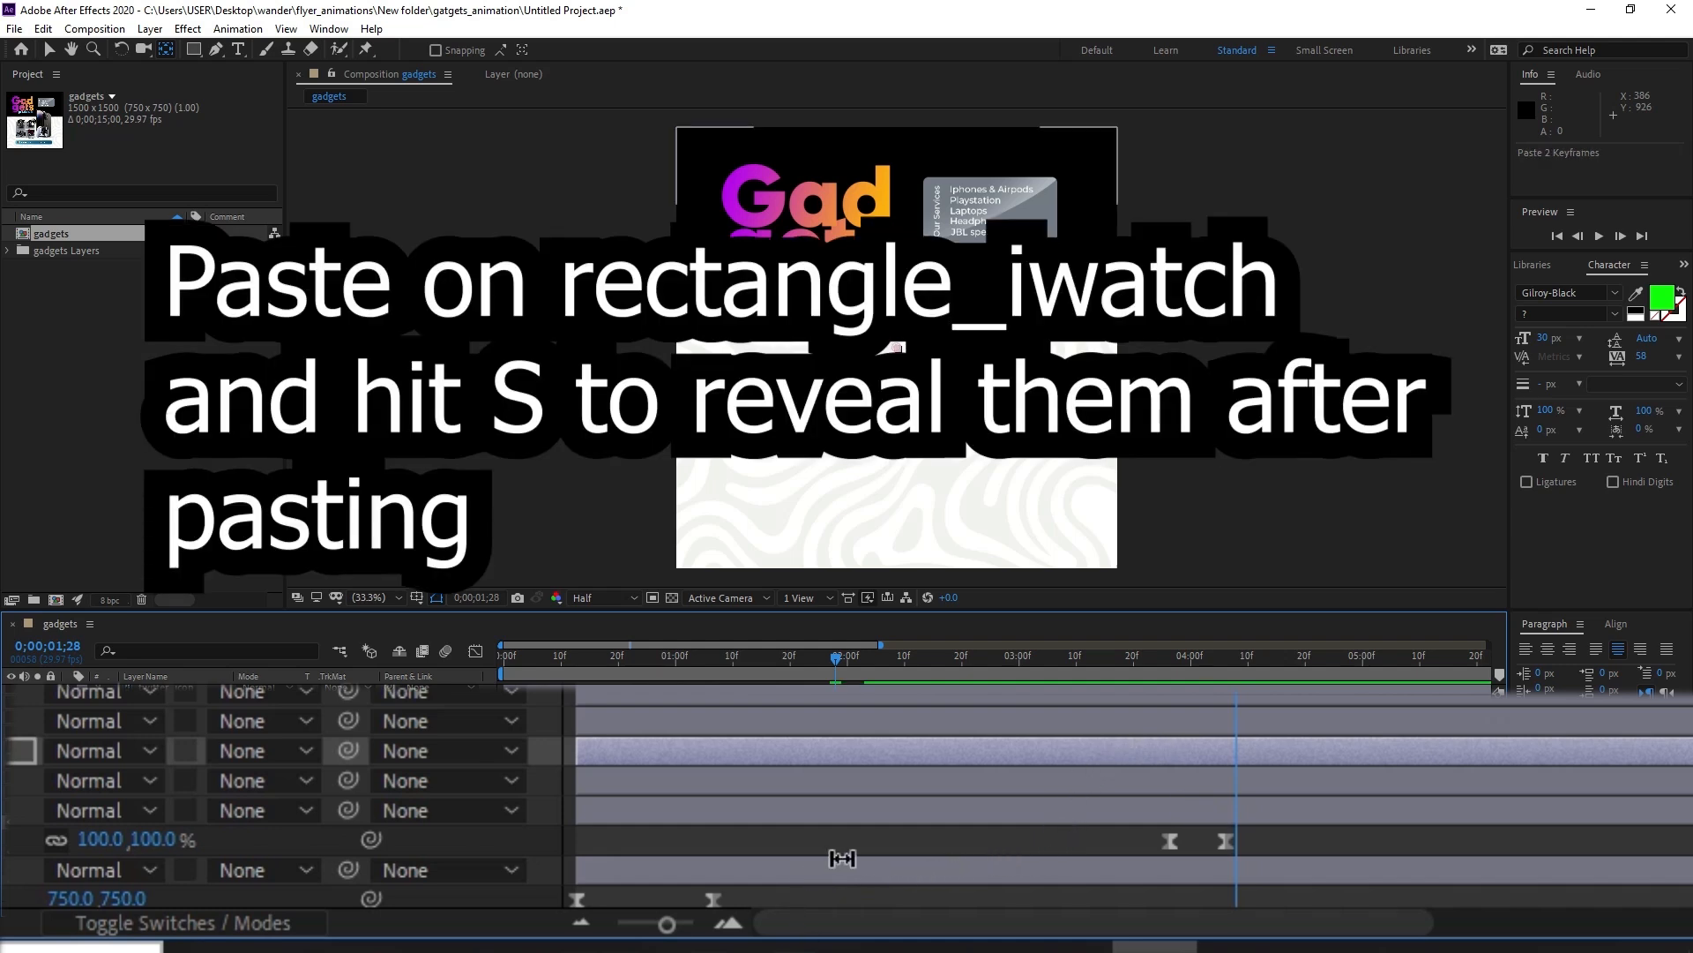
key("s")
Move the anchor point of rectangle_iwatch to the centre of its shape and scrub through its scale-in.
mouse_move(837, 658)
left_mouse_down()
mouse_move(822, 658)
mouse_move(872, 659)
mouse_move(803, 657)
mouse_move(868, 660)
left_mouse_up()
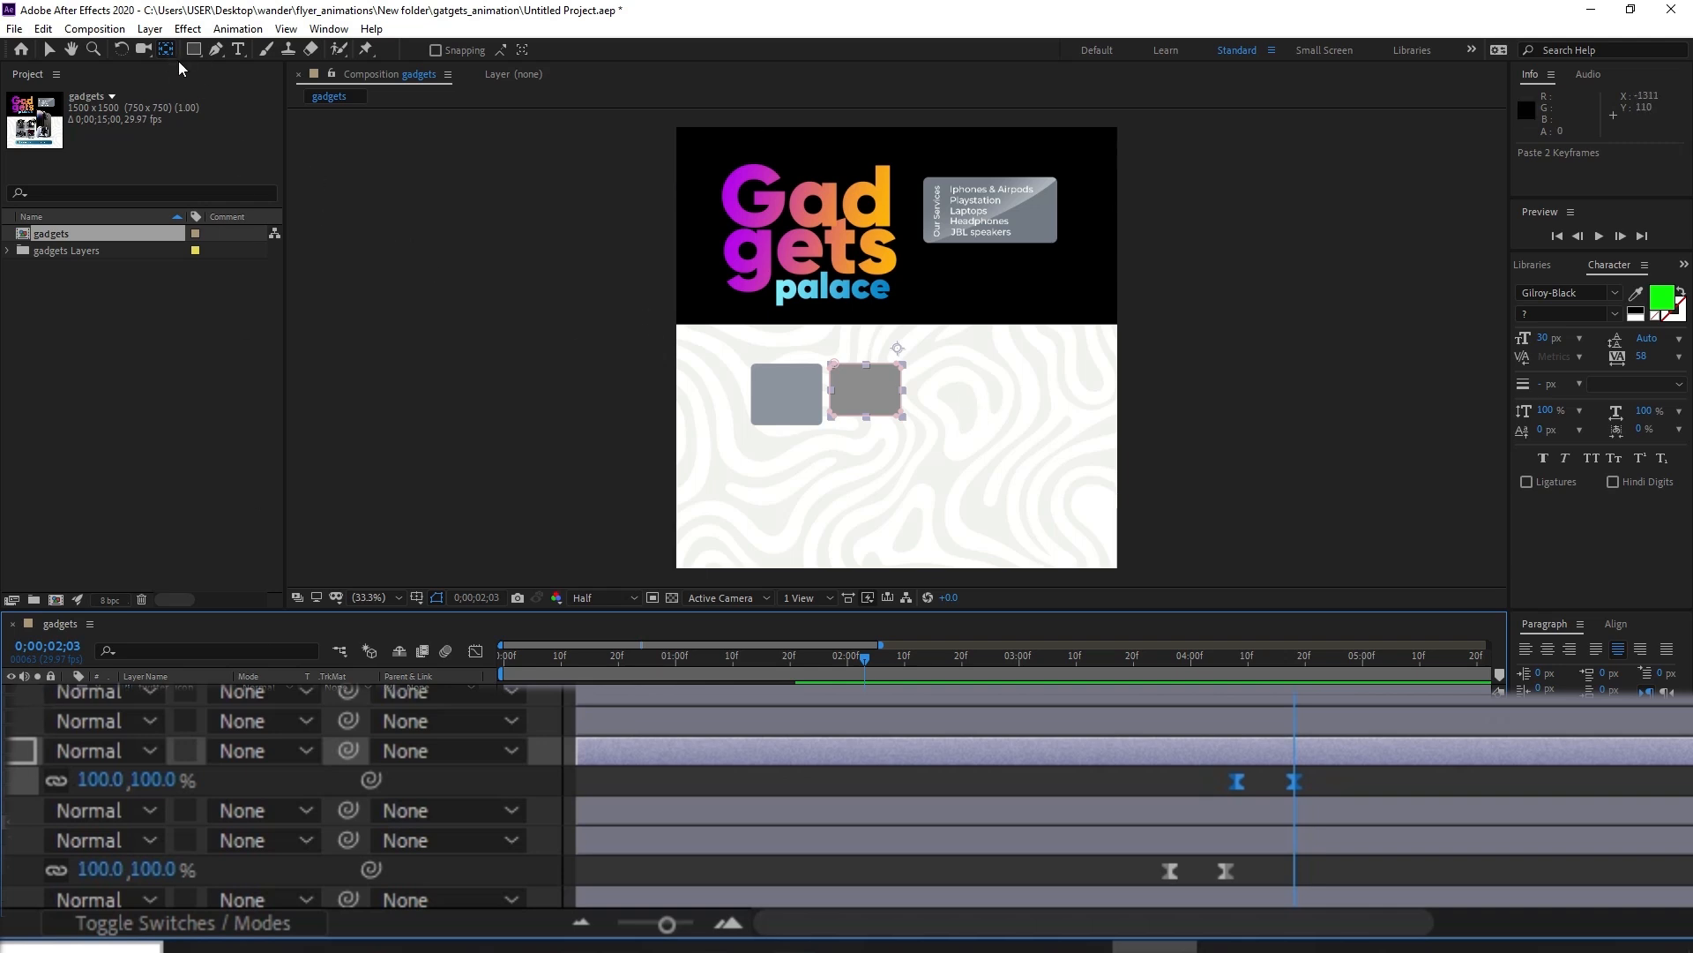
left_click_drag(898, 349, 867, 389)
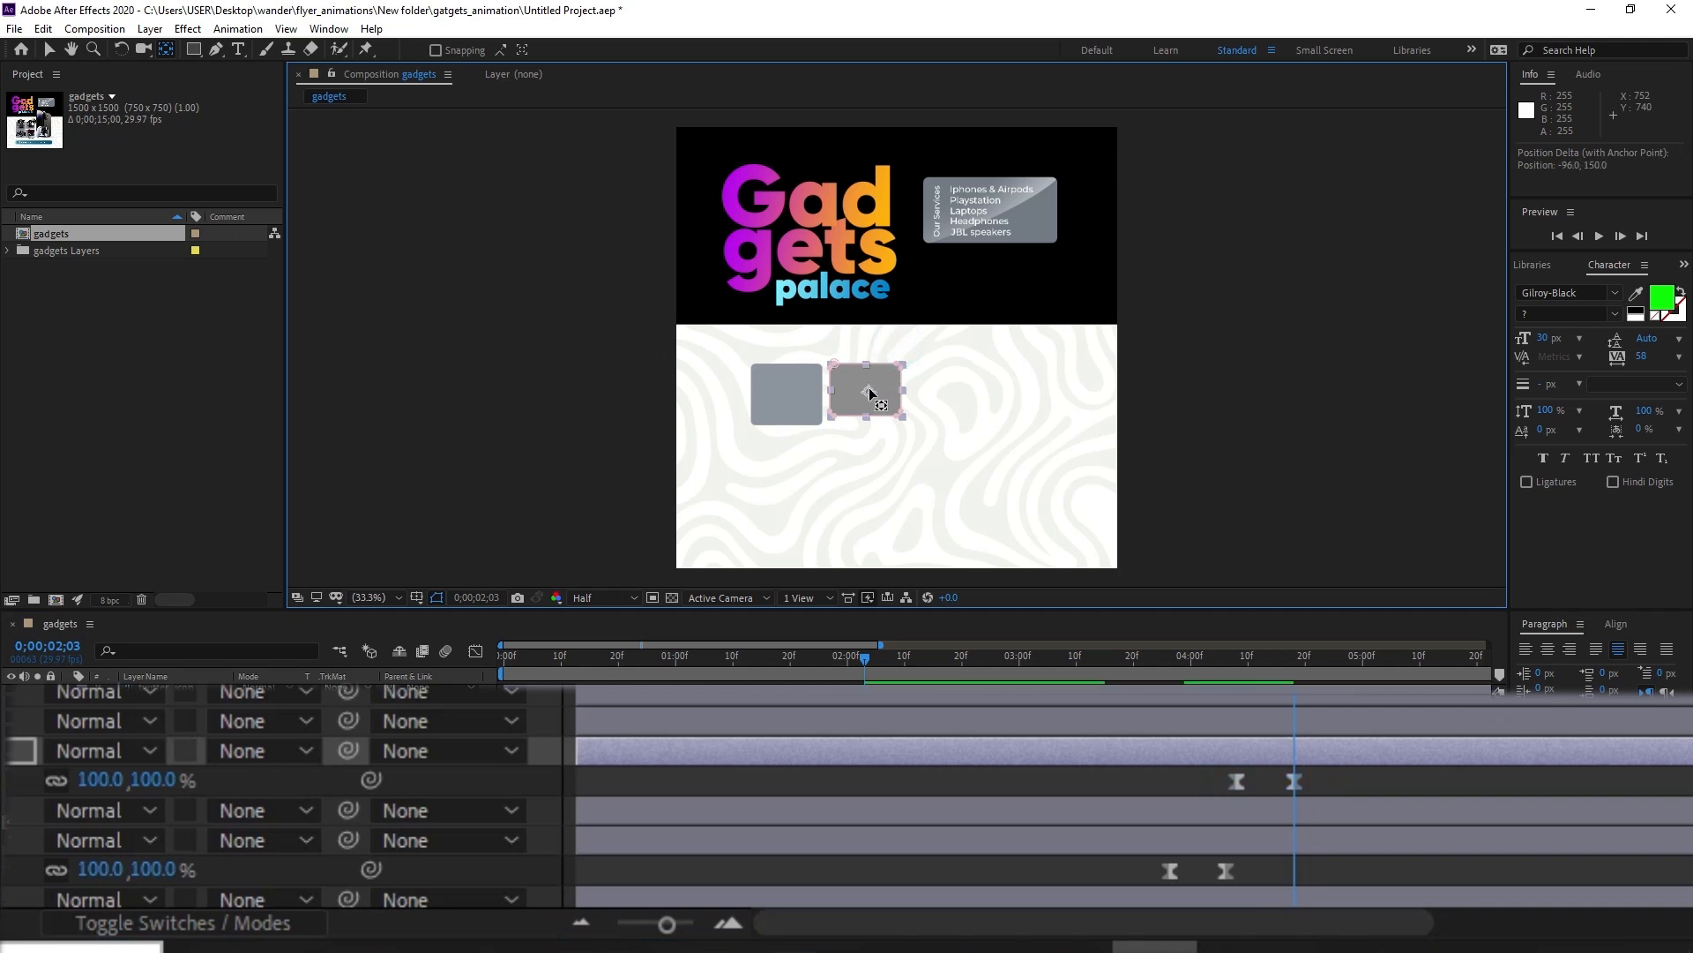
mouse_move(875, 658)
left_mouse_down()
mouse_move(778, 660)
mouse_move(879, 674)
left_mouse_up()
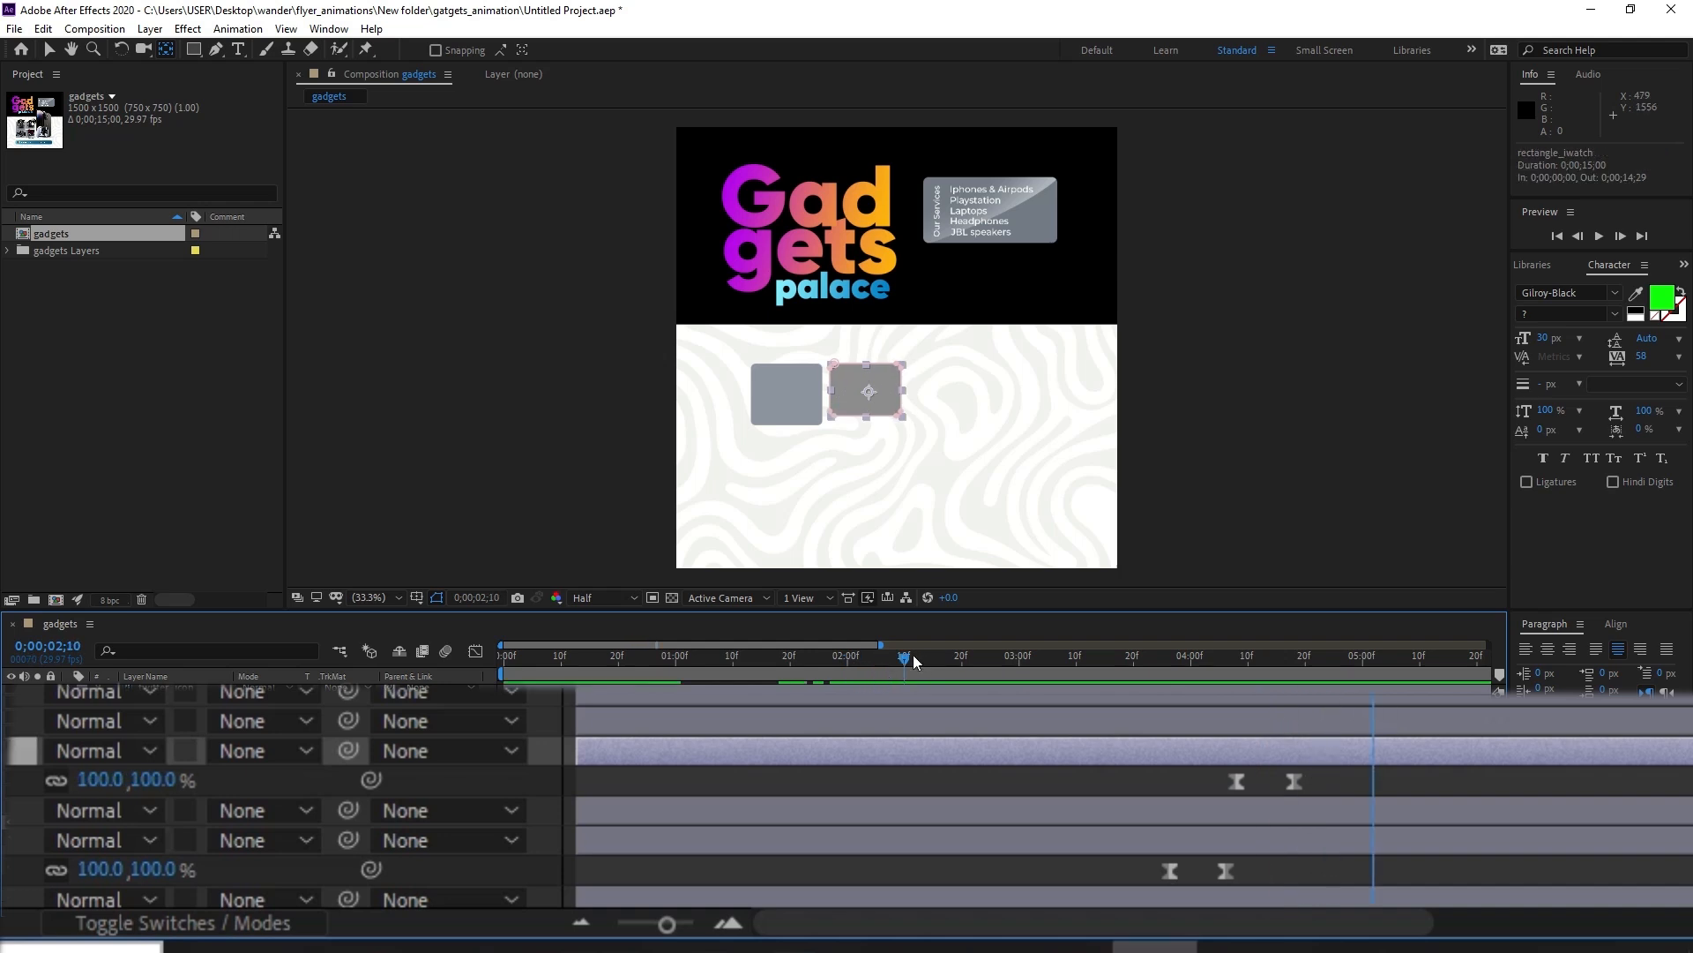
Show the rectangel_VR layer with its anchor point centred on the shape, and paste the copied Scale keyframes at 0;00;02;04.
left_click_drag(913, 654, 875, 664)
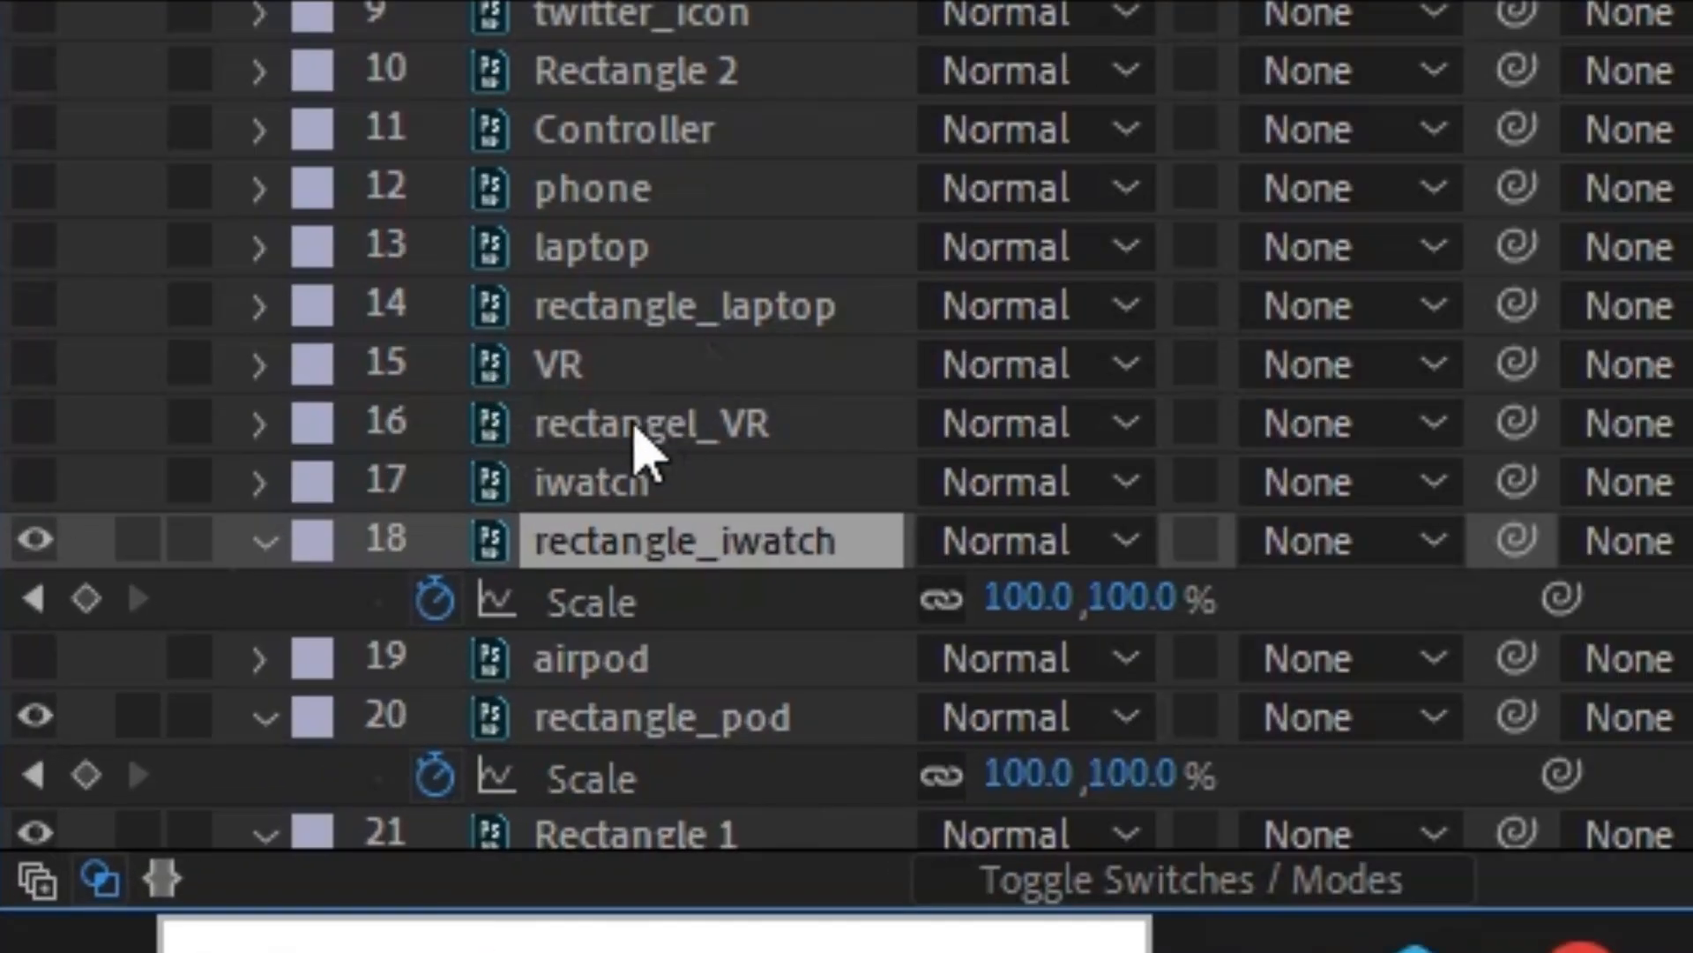
left_click(639, 422)
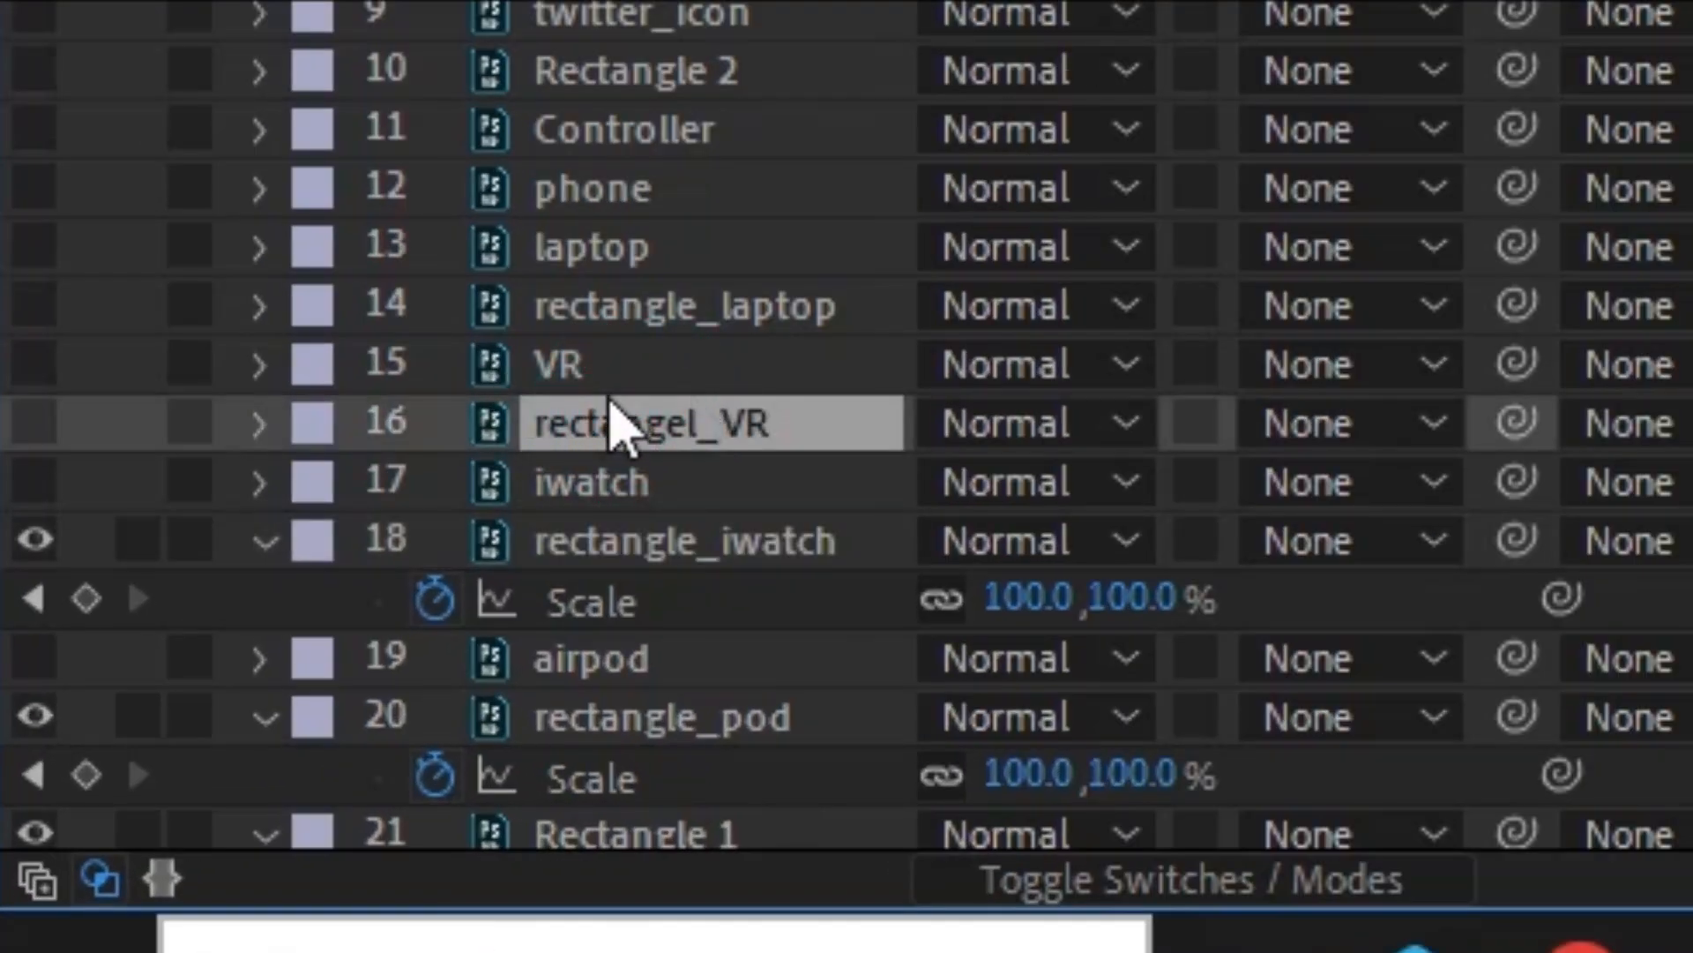
left_click(35, 424)
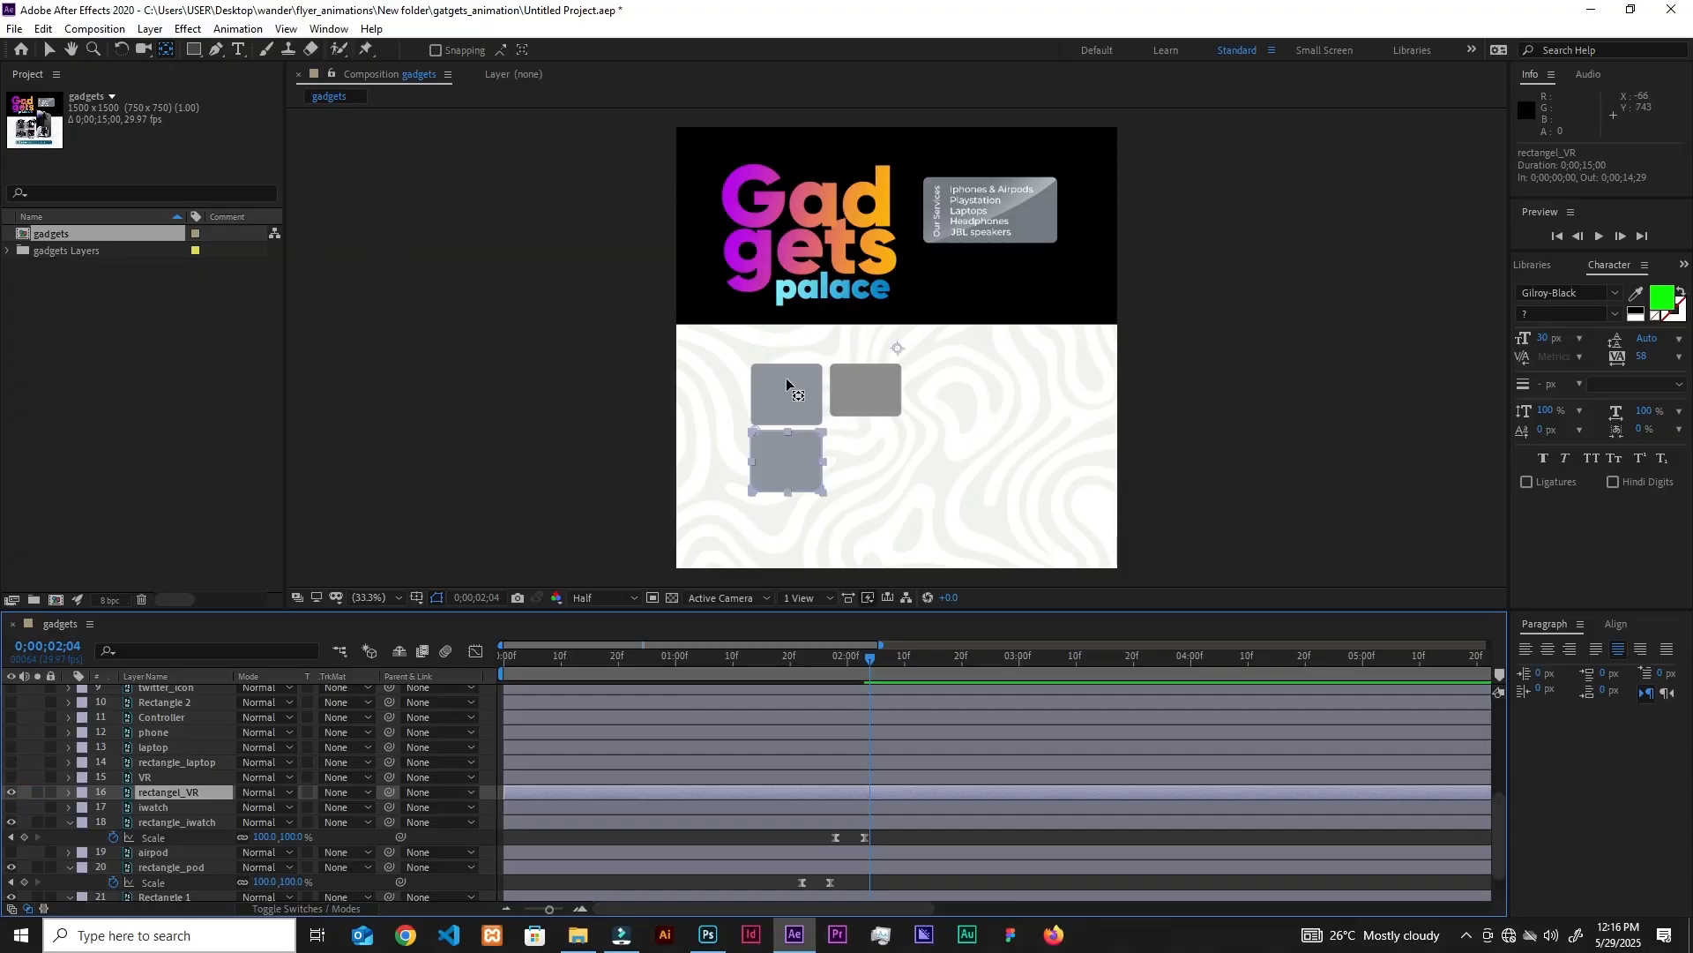
left_click_drag(897, 347, 800, 440)
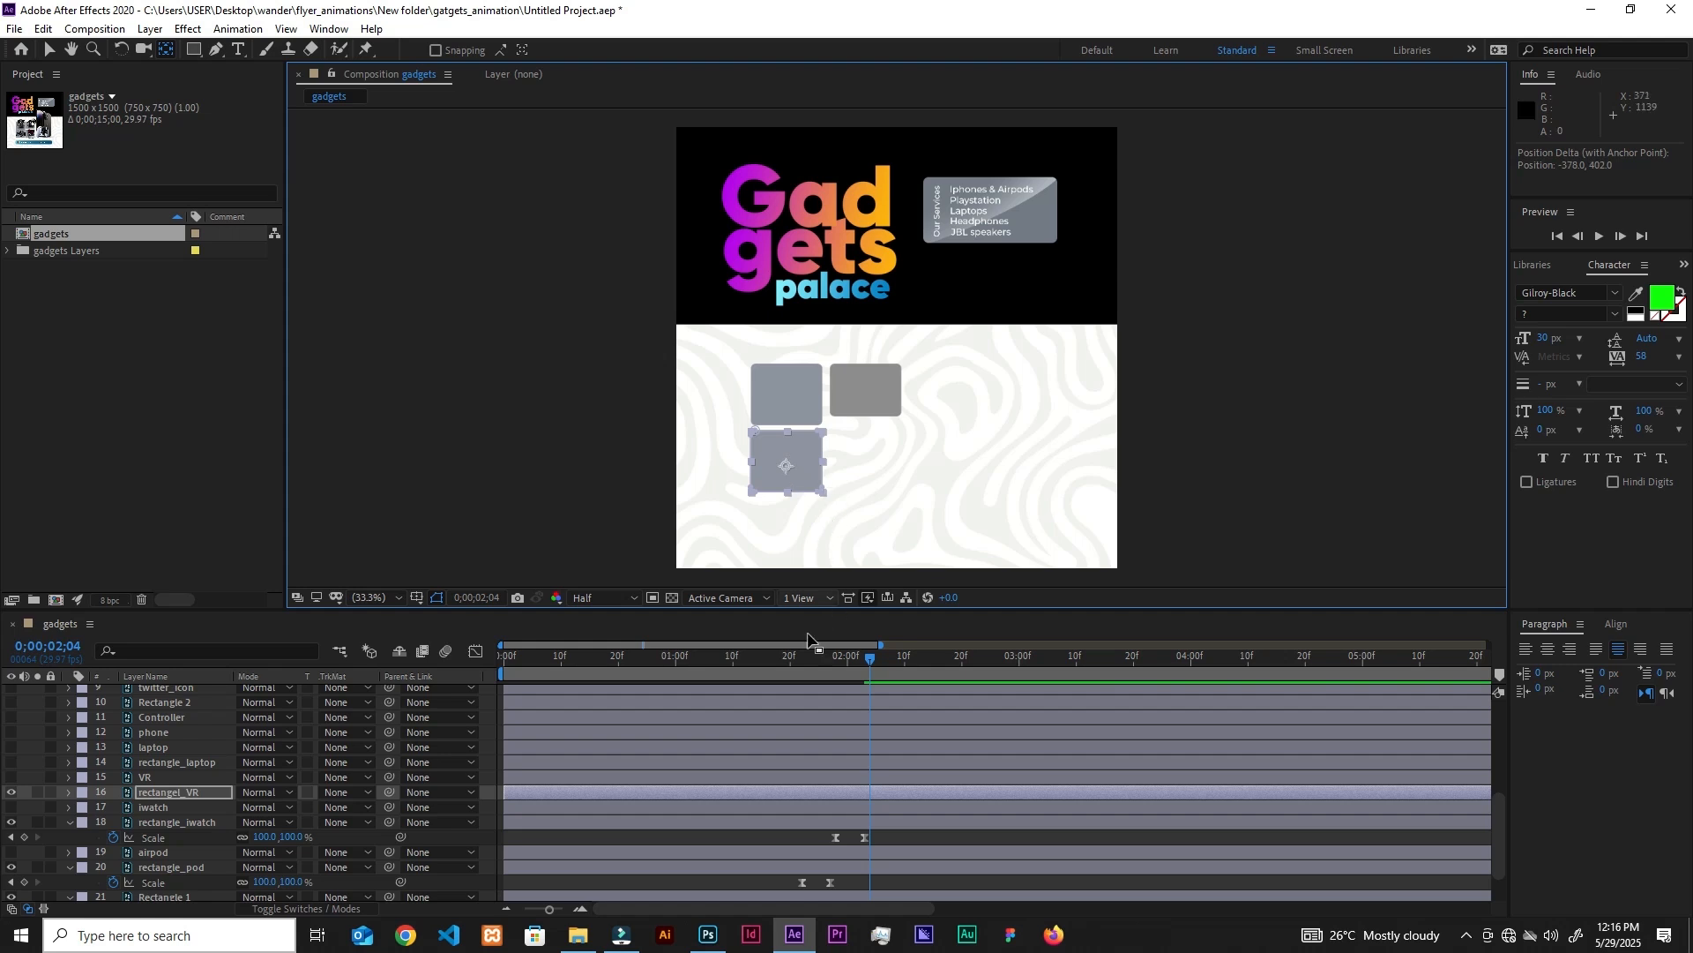
key("ctrl+v")
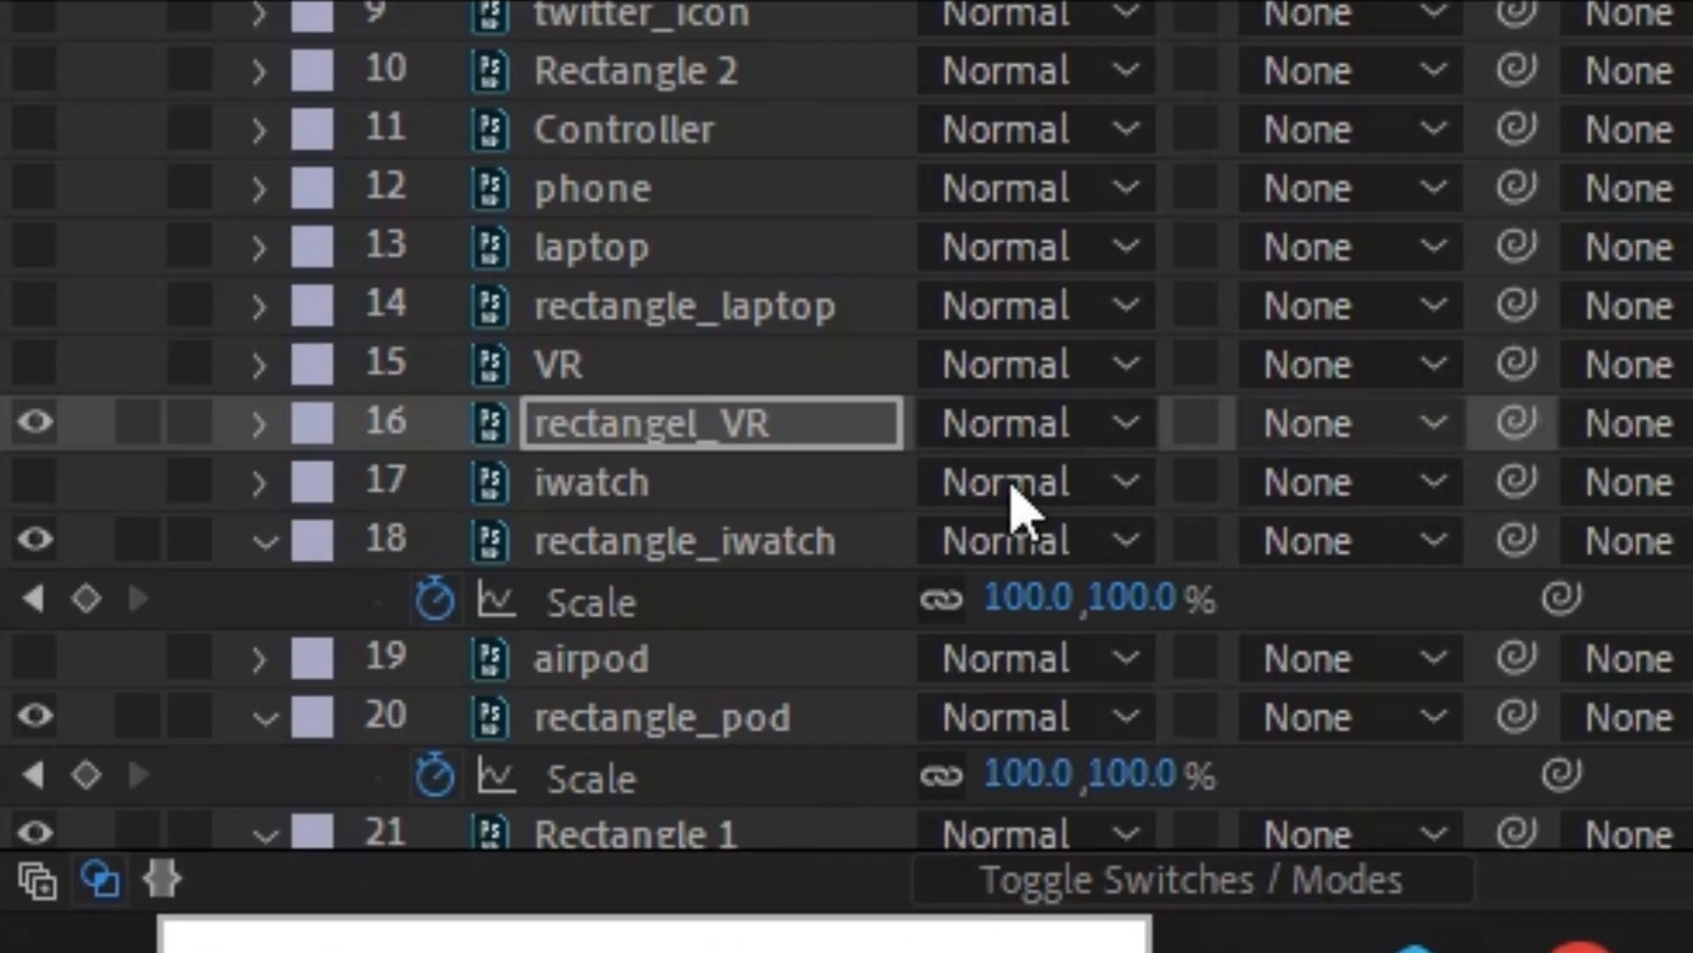
key("u")
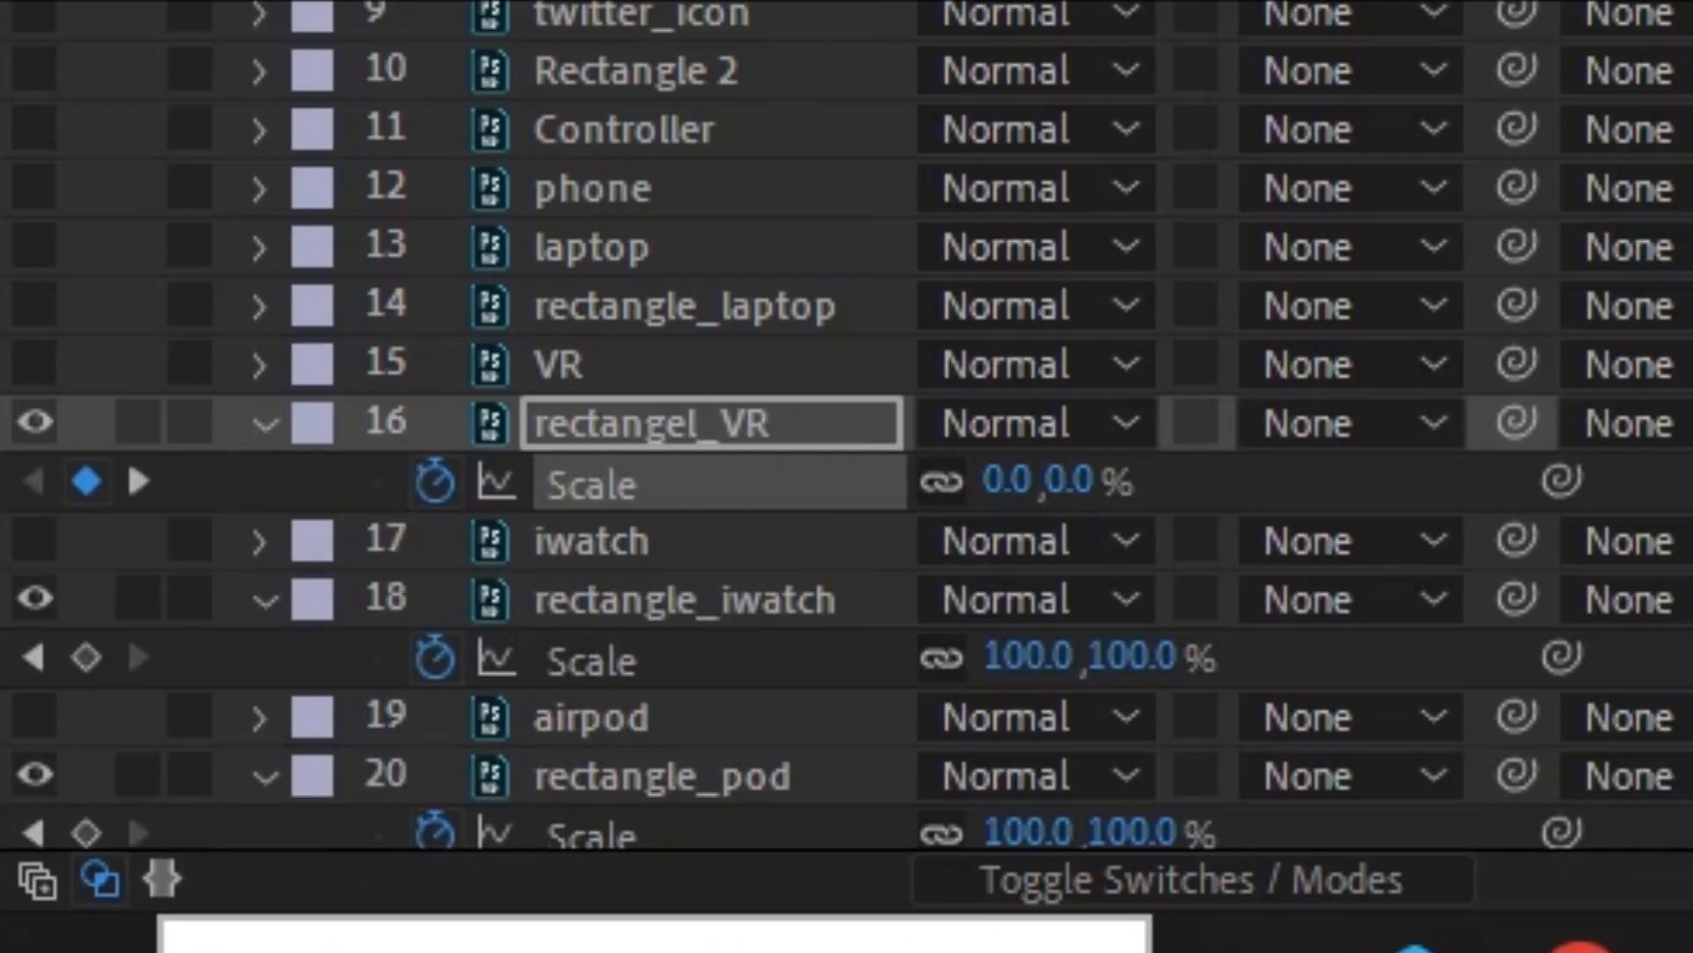
Show the rectangle_laptop layer and paste the Scale keyframes onto it, shifted to start at rectangel_VR's last Scale keyframe.
left_click(716, 314)
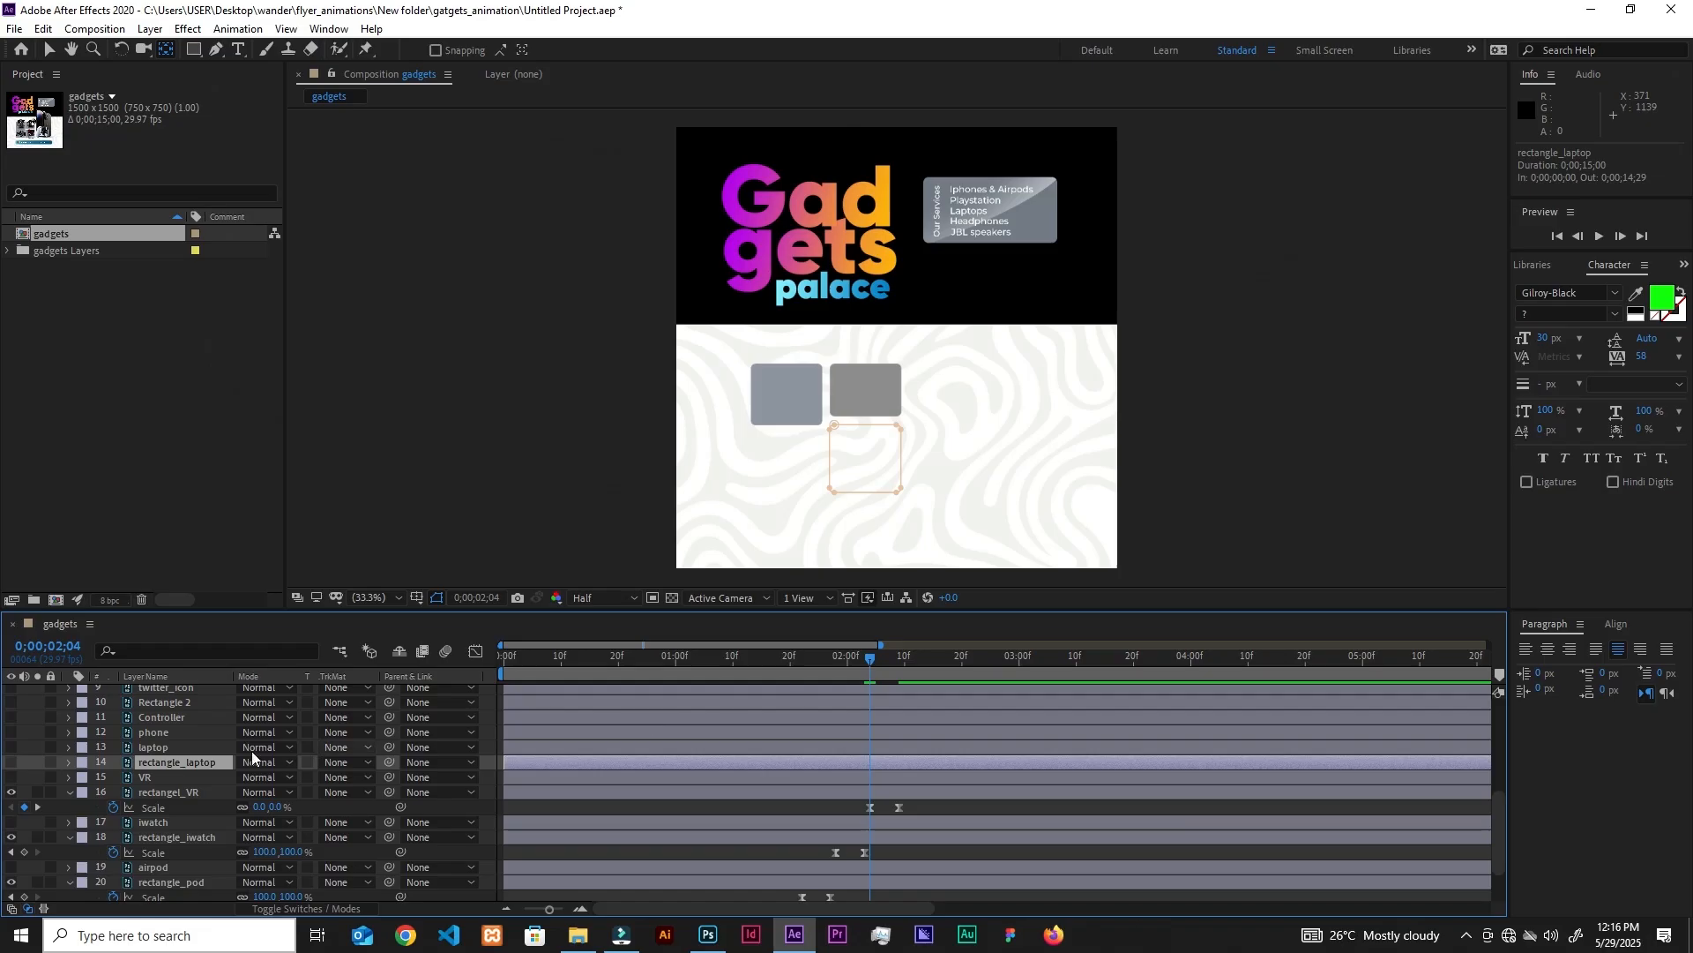
left_click(11, 762)
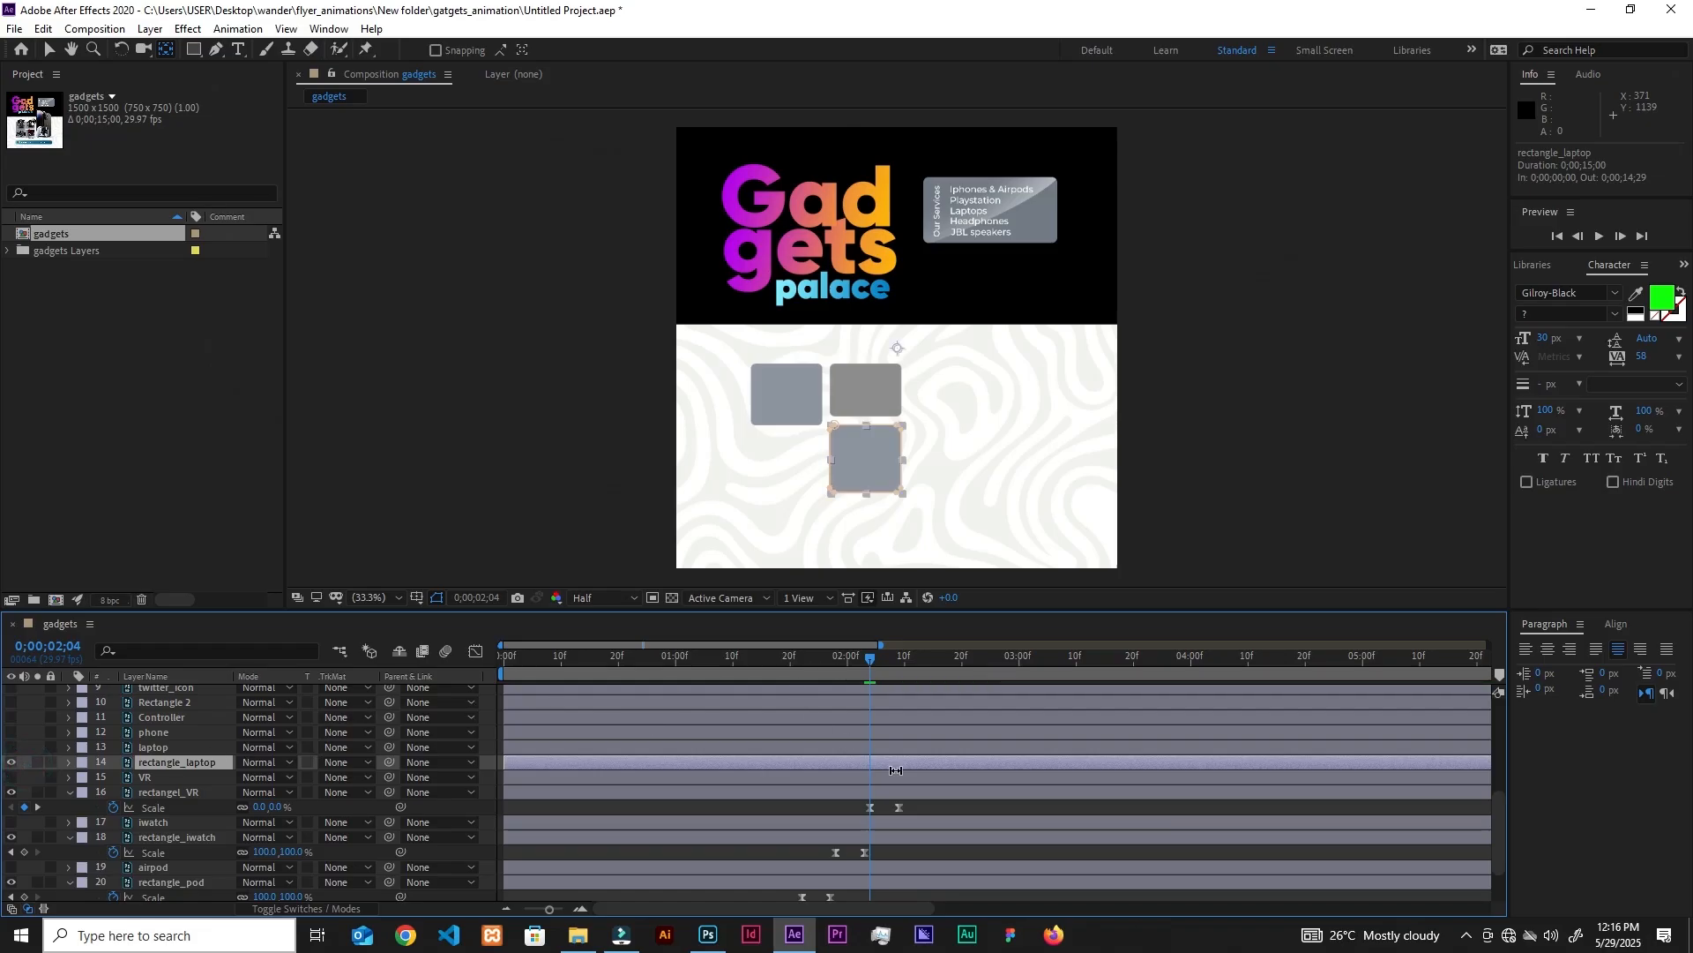
key("ctrl+v")
key("u")
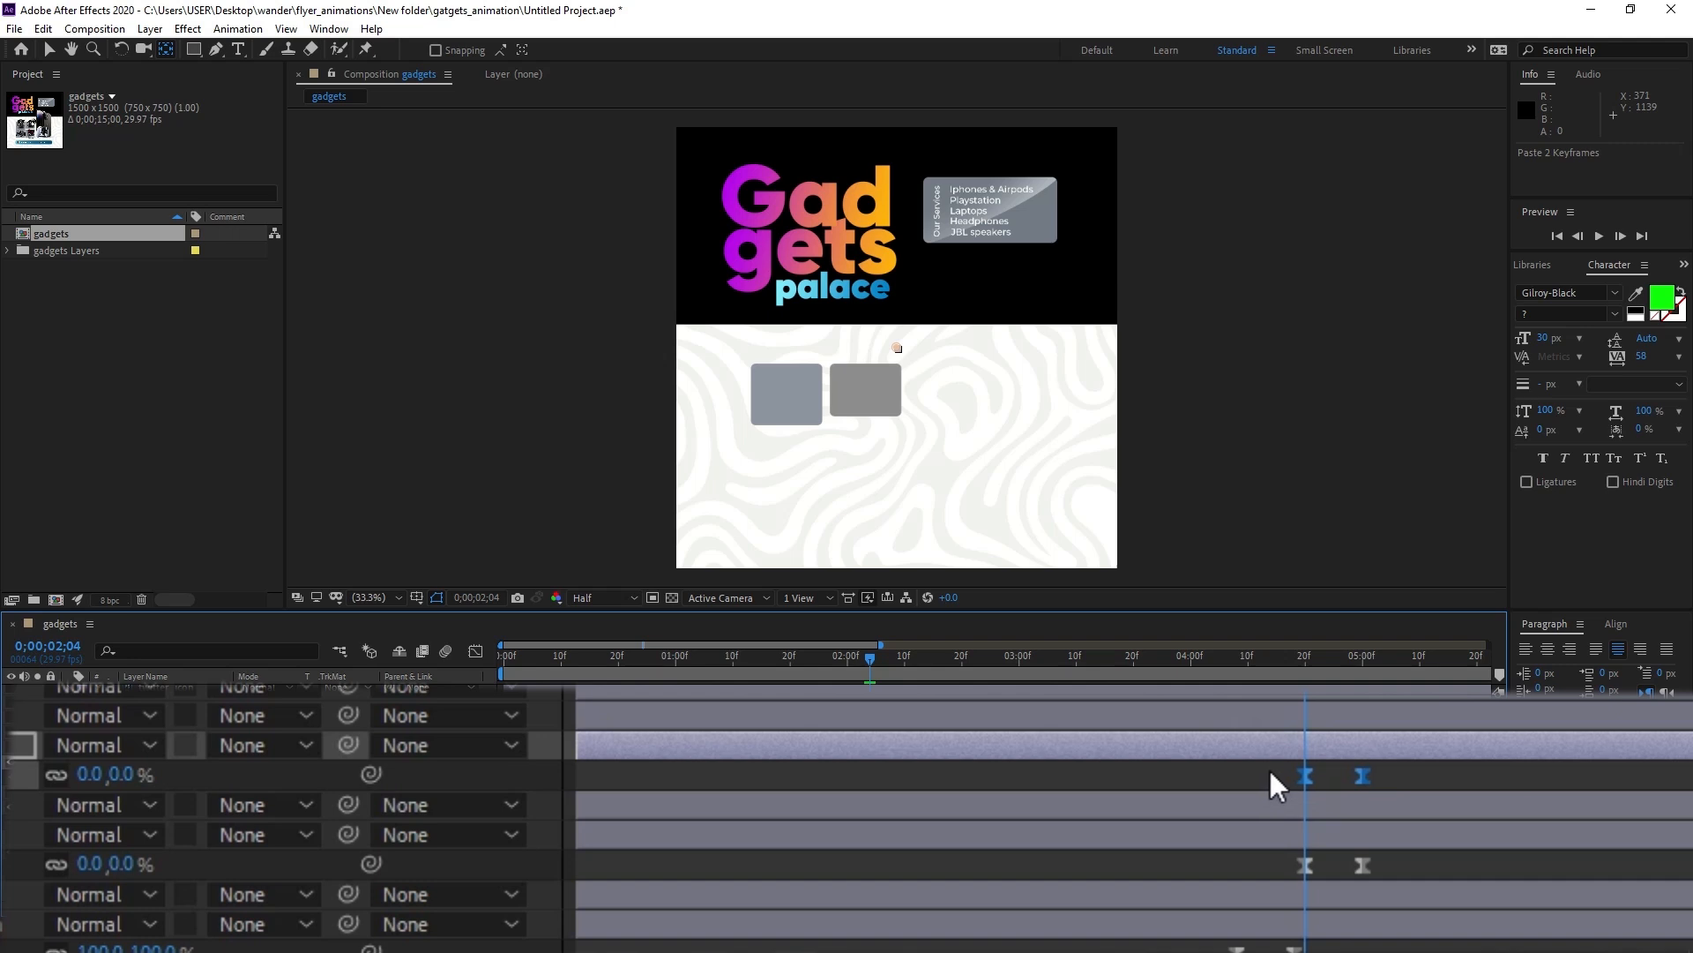
left_click_drag(1277, 785, 1410, 782)
Play back the four rectangles' scale animations from 0;00;01;13 to check their staggered timing.
left_click(872, 653)
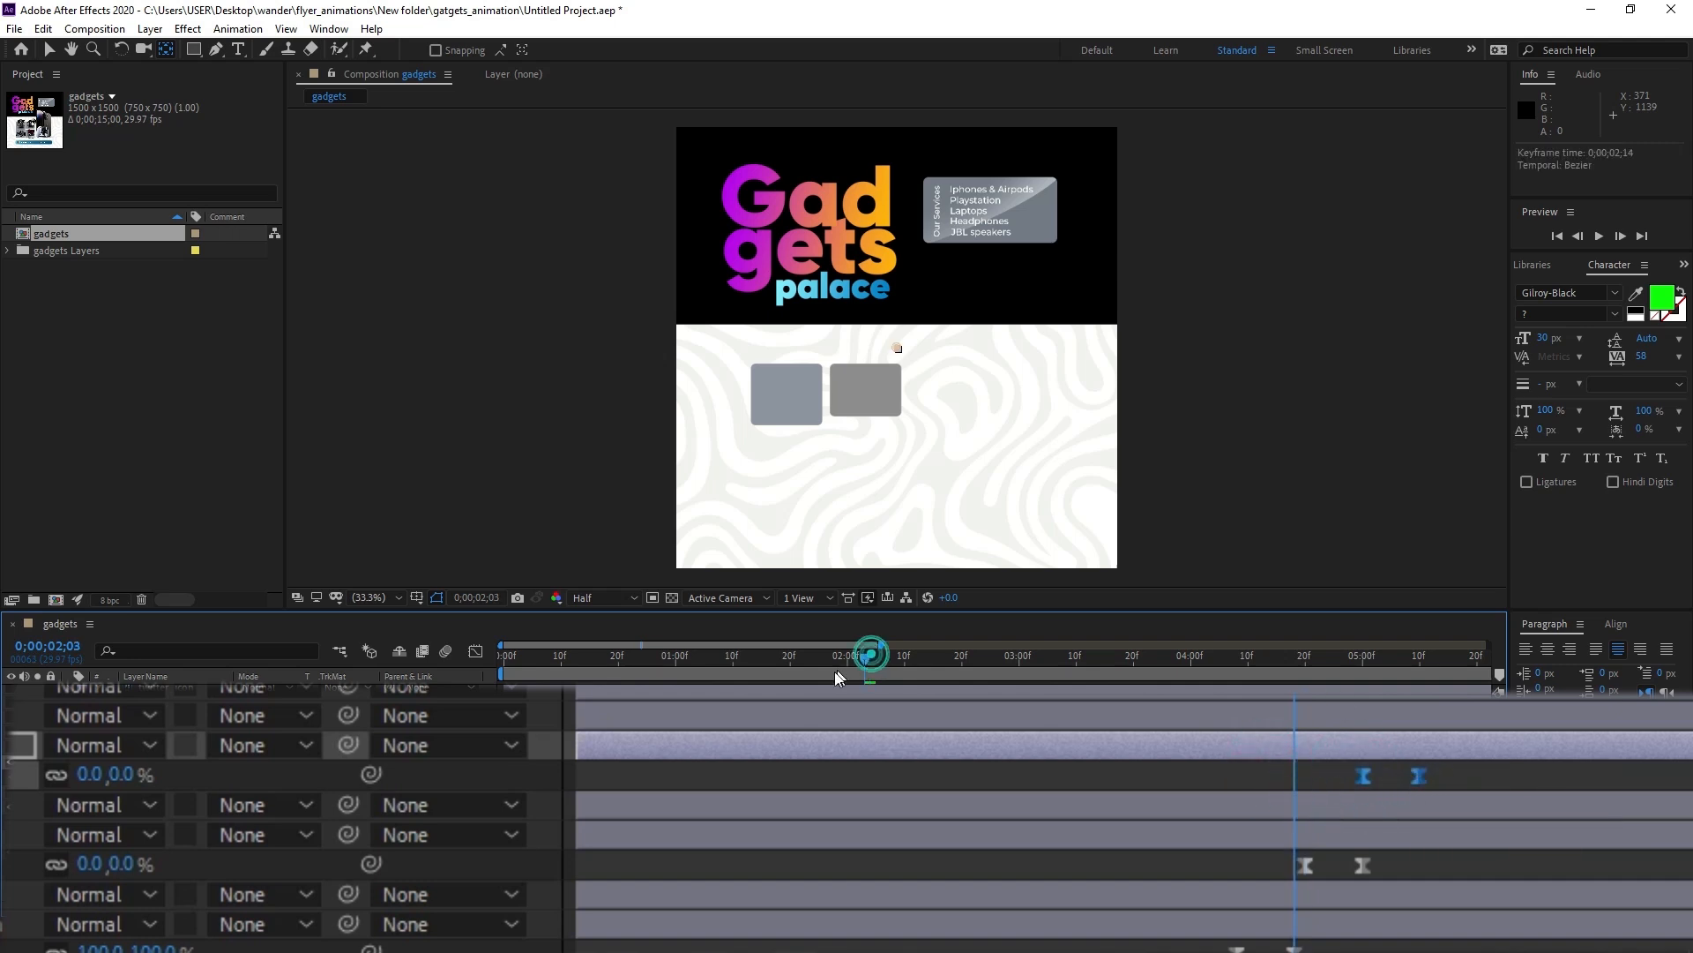
key("space")
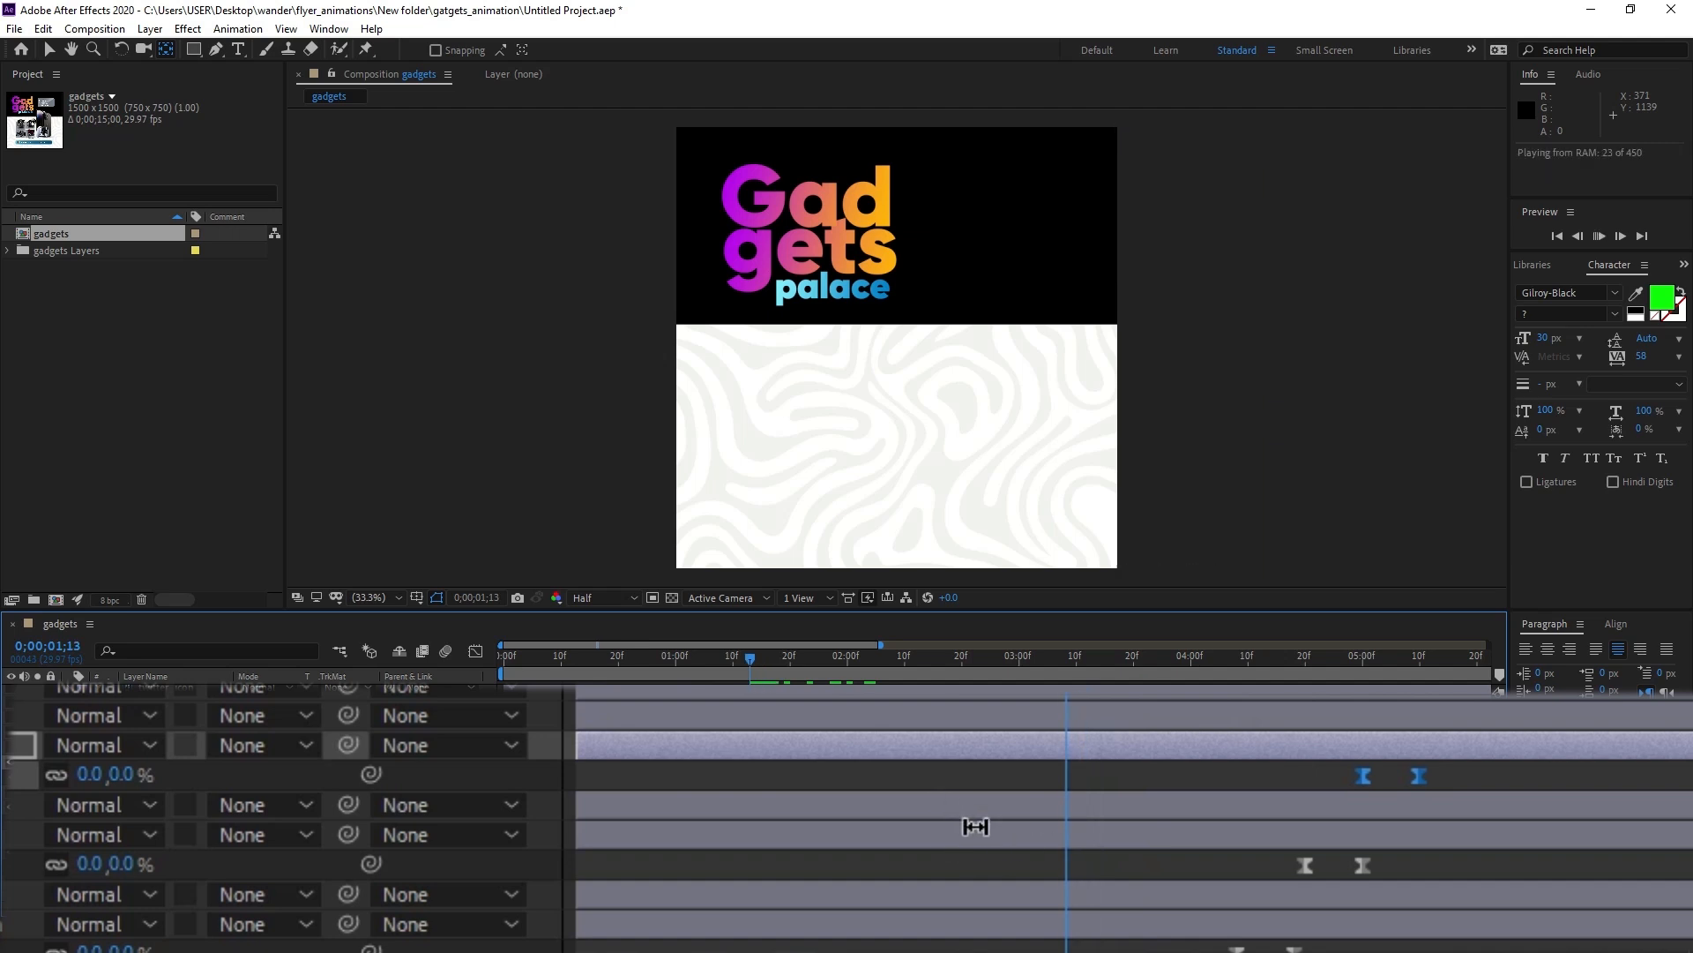
key("space")
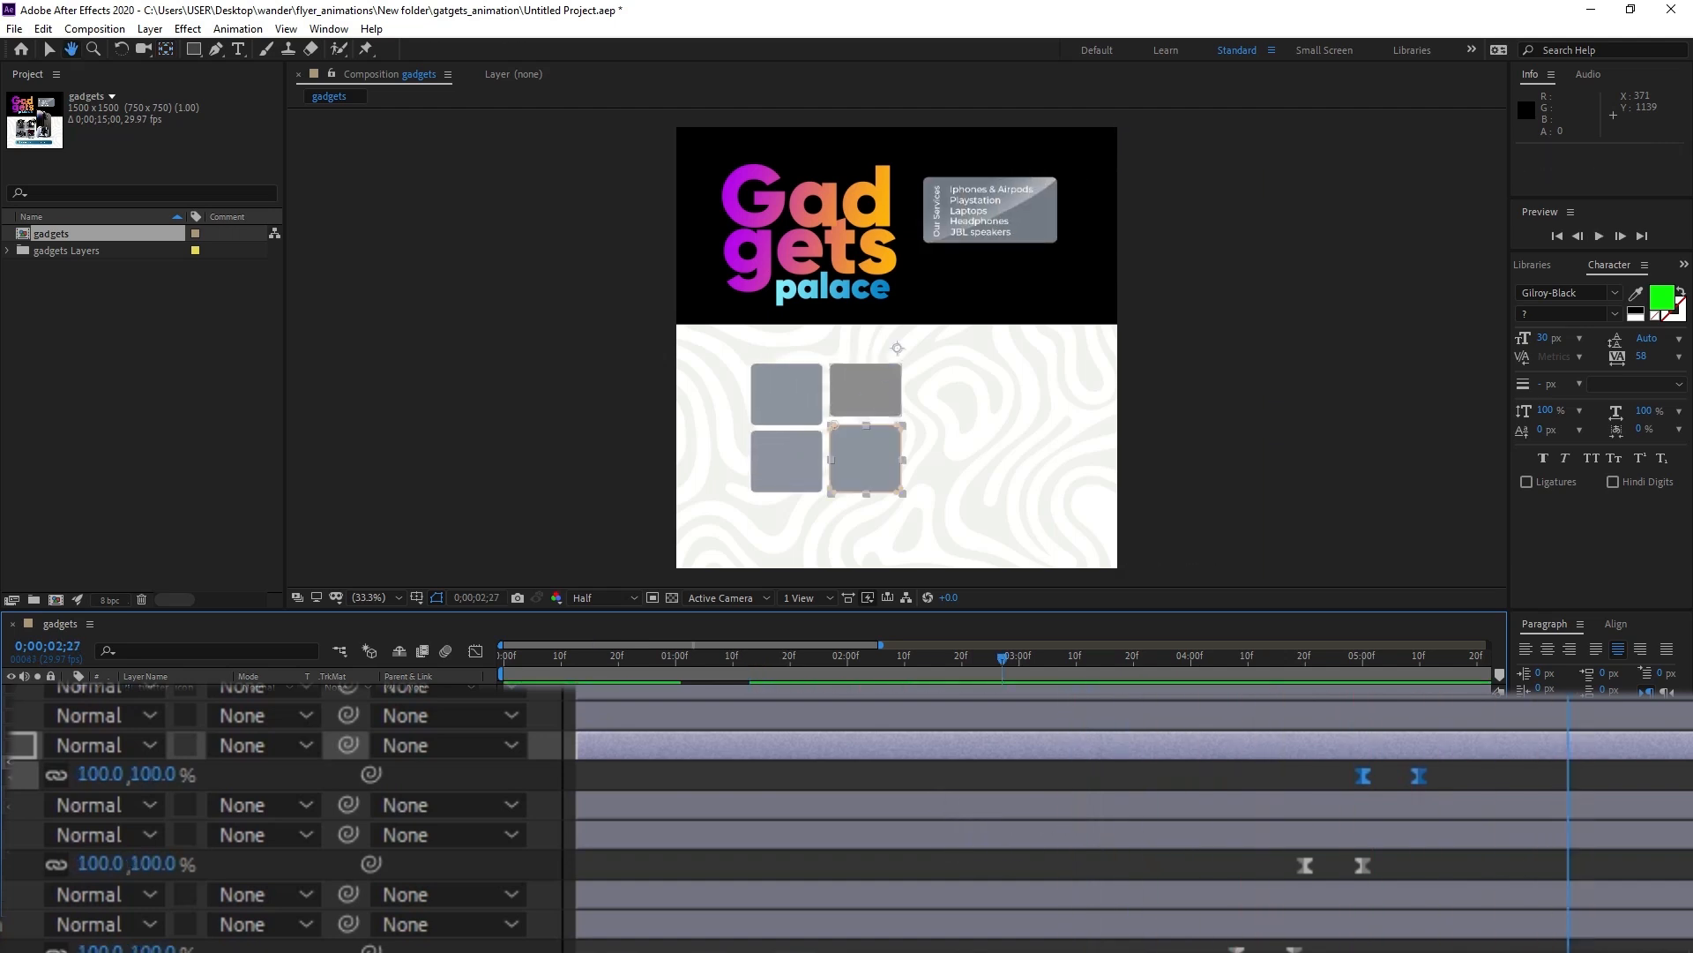
Move the anchor point of rectangle_laptop to the centre of its shape while it is at full scale.
left_click(917, 669)
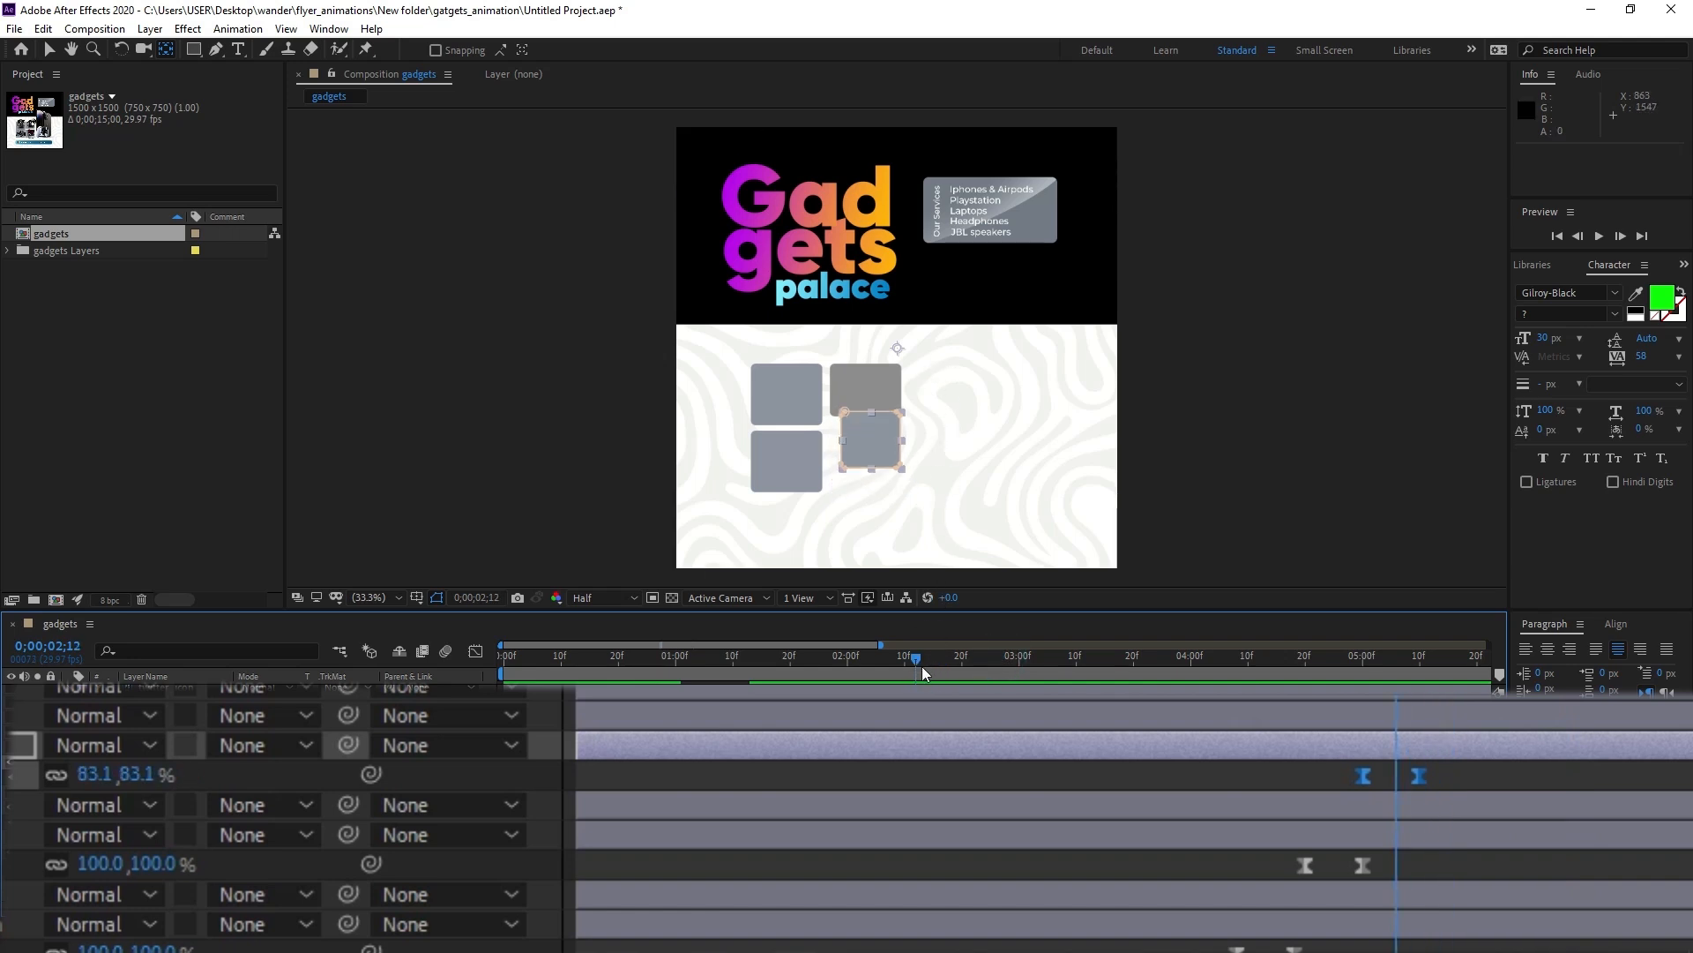
left_click_drag(917, 662, 941, 665)
left_click_drag(897, 349, 868, 468)
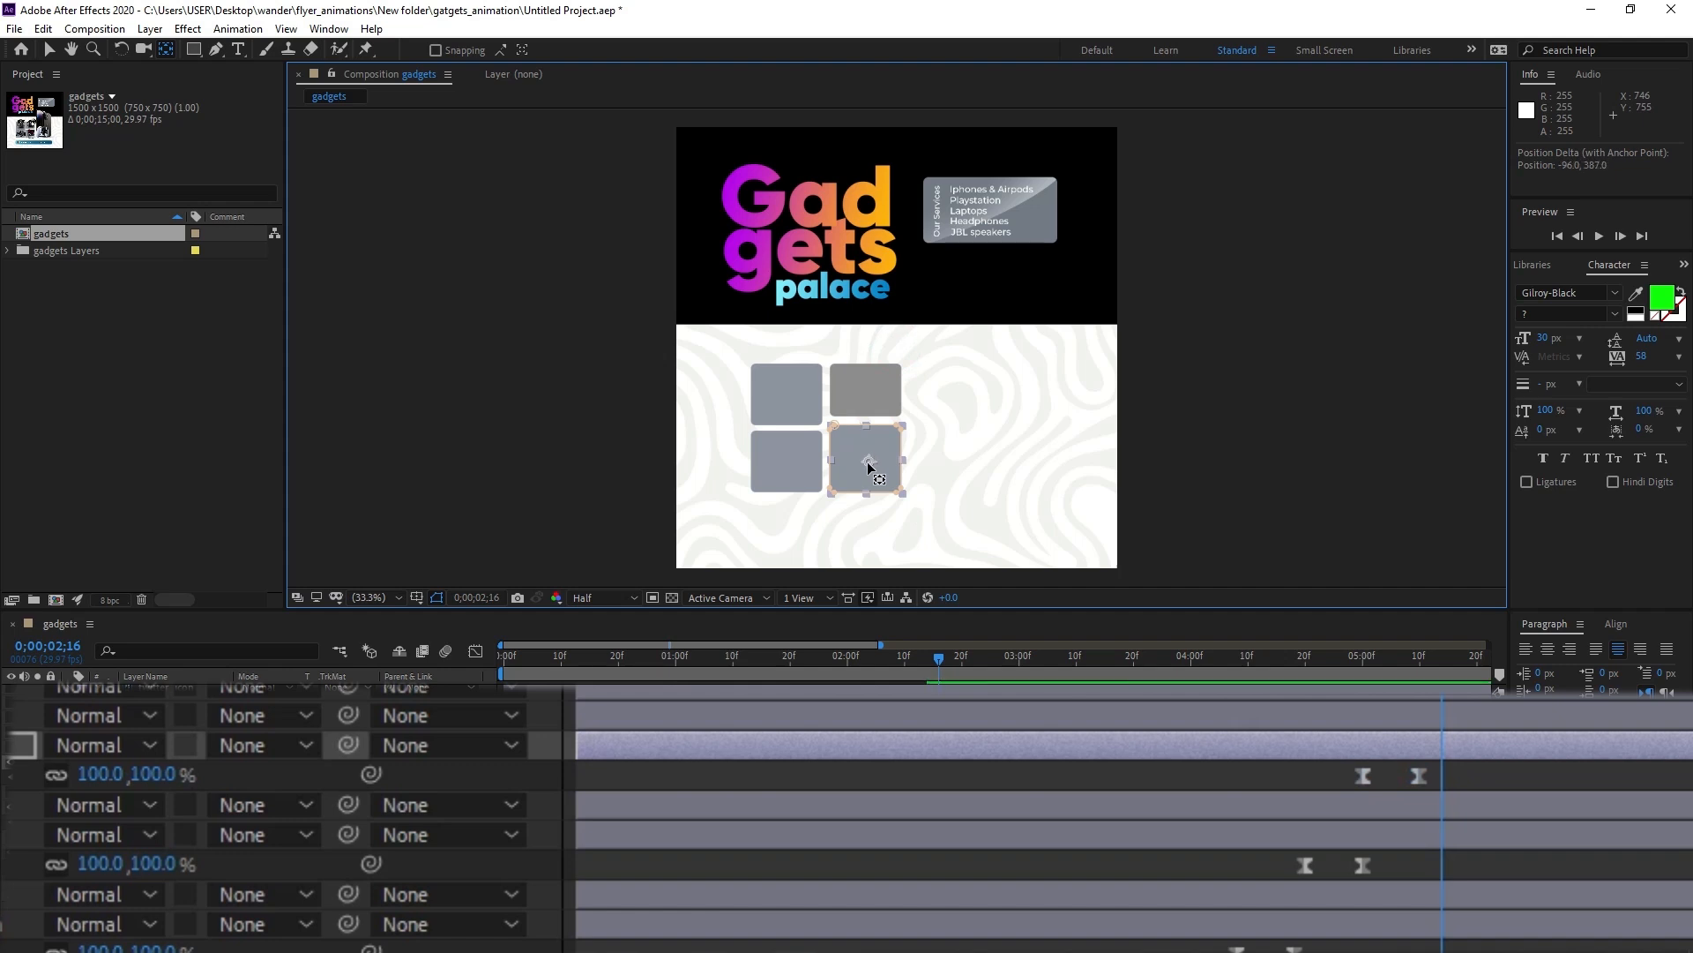
left_click_drag(1496, 817, 1490, 833)
Play back the composition from 0;00;01;13 to review all four rectangles scaling in from their centres.
left_click_drag(940, 661, 748, 697)
key("space")
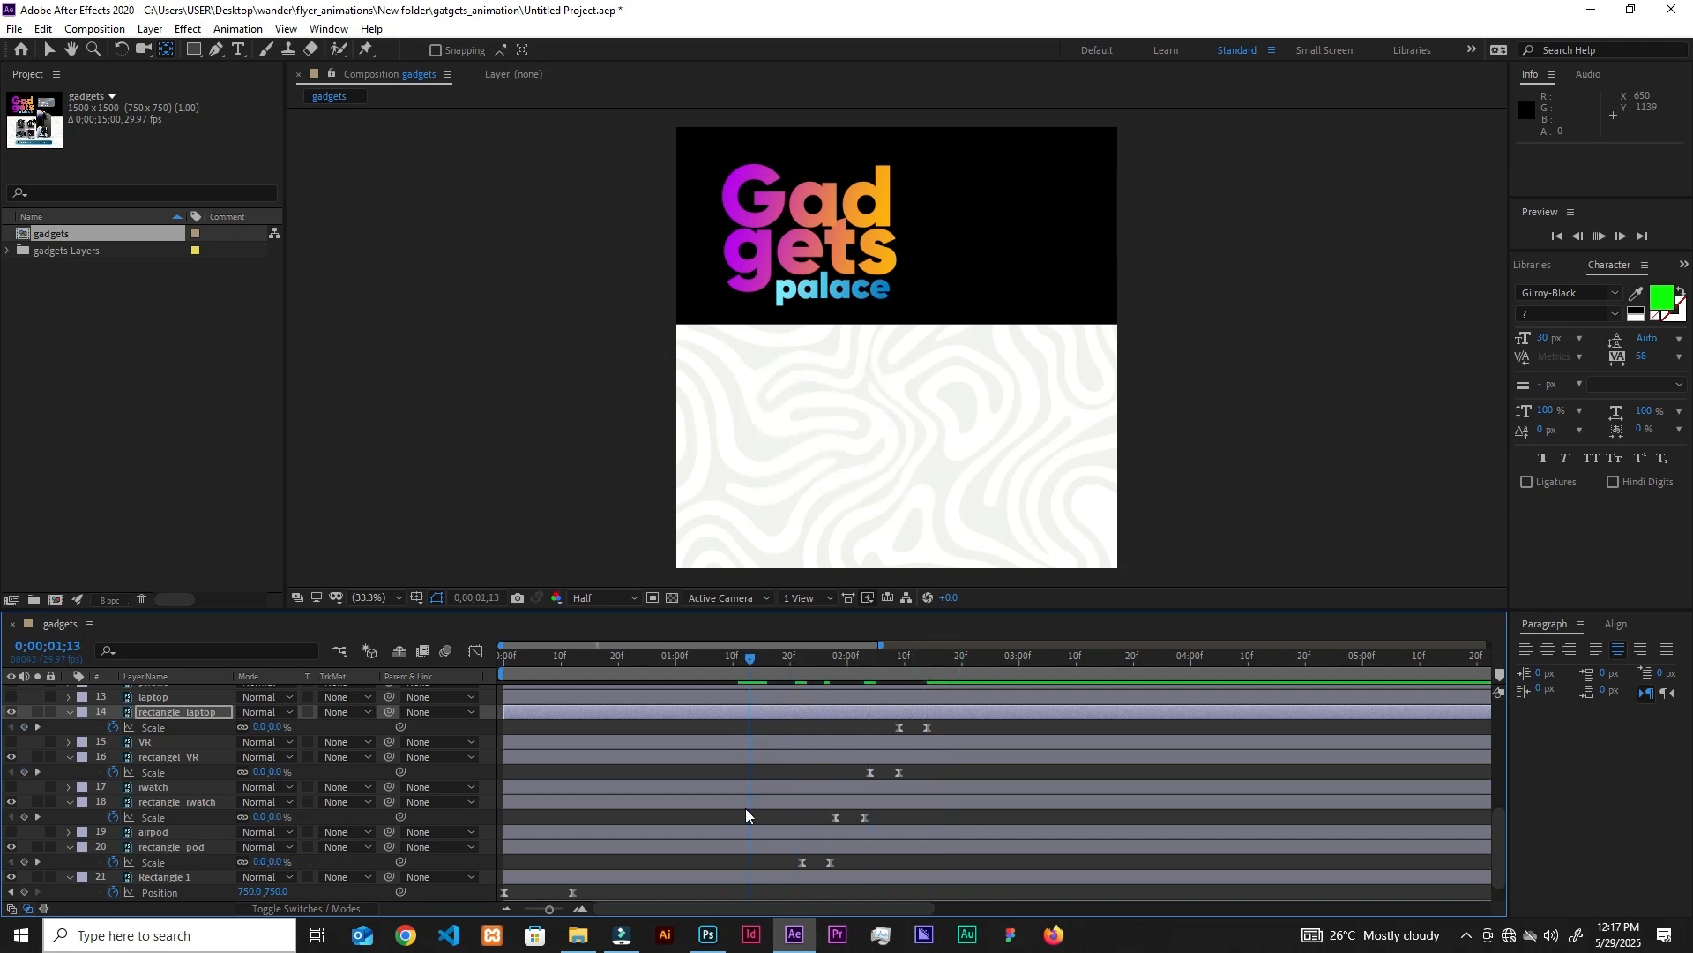
key("space")
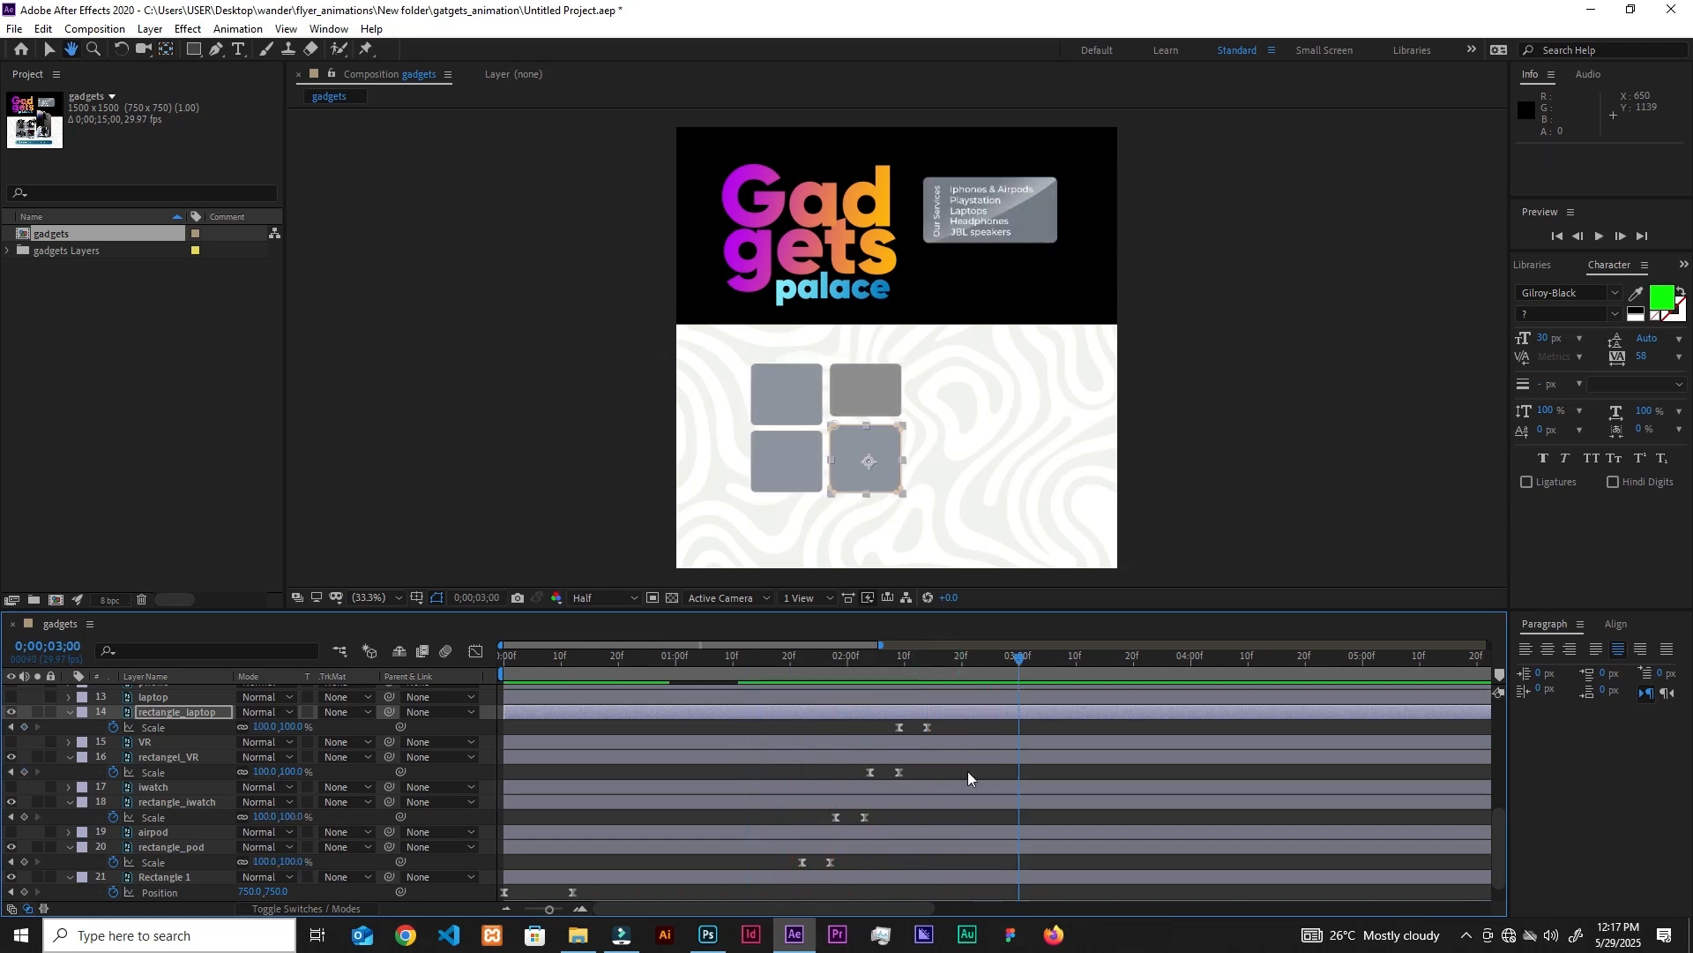
Play back the composition from 0;00;01;17 to review the four rectangles scaling in.
left_click_drag(1021, 668, 771, 716)
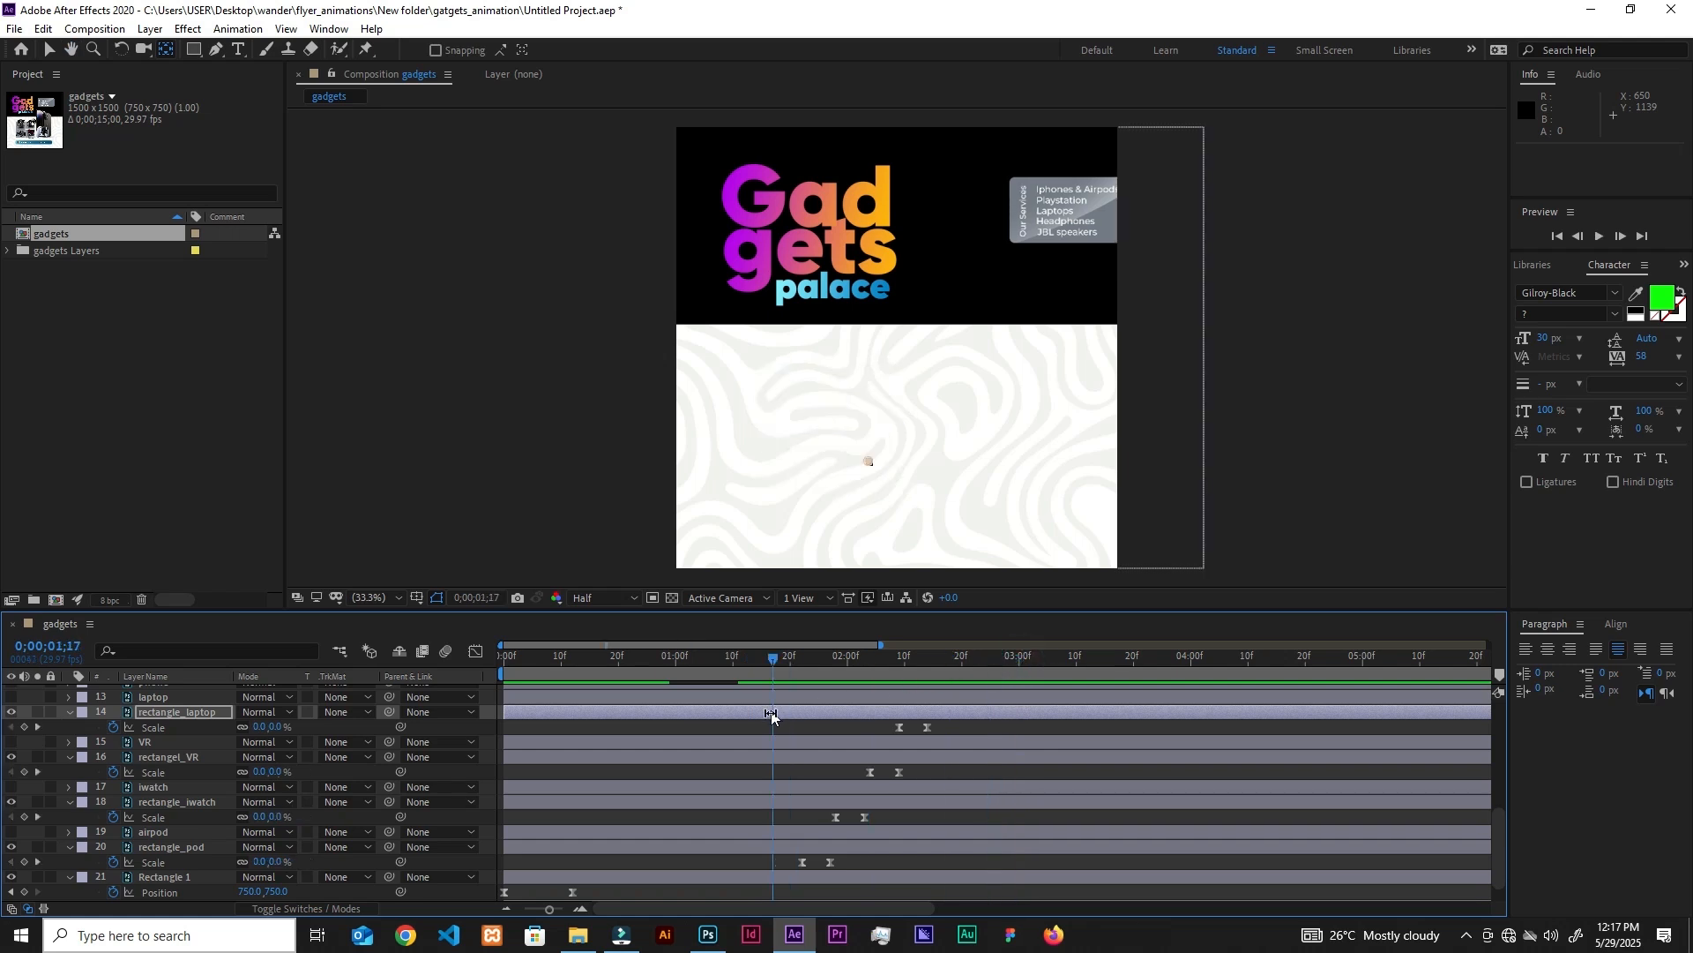
key("space")
key("space")
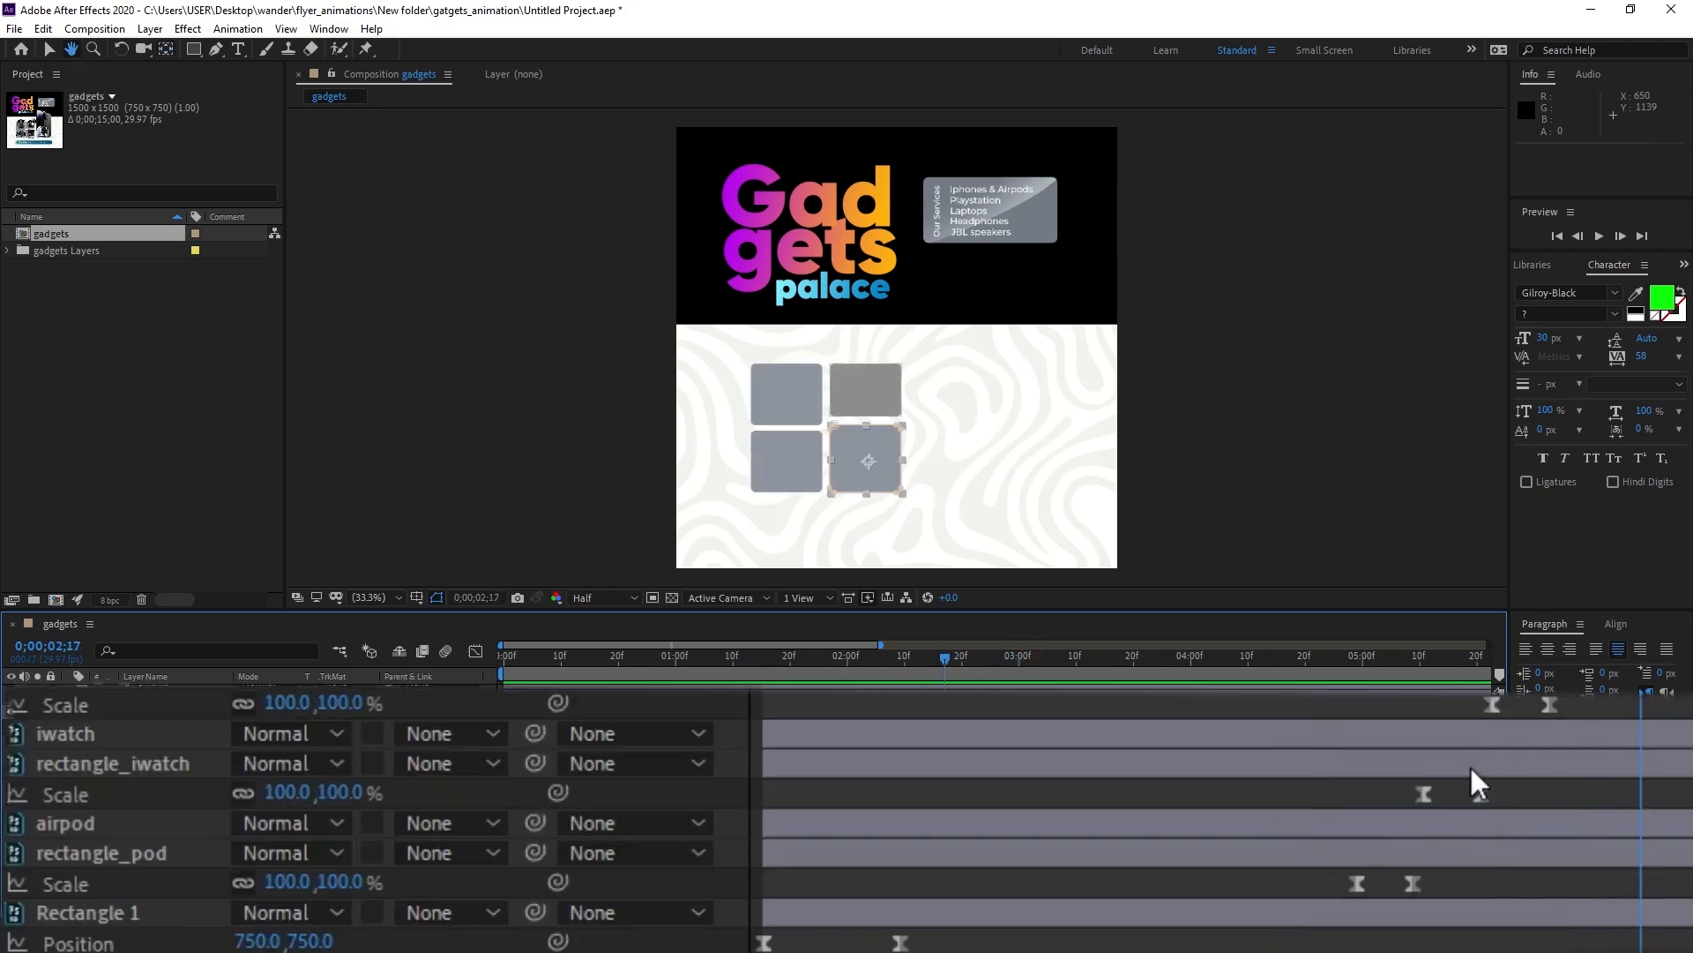
Inspect the Scale speed graphs of rectangle_pod and rectangle_iwatch, returning to the keyframe view after each.
left_click(1474, 853)
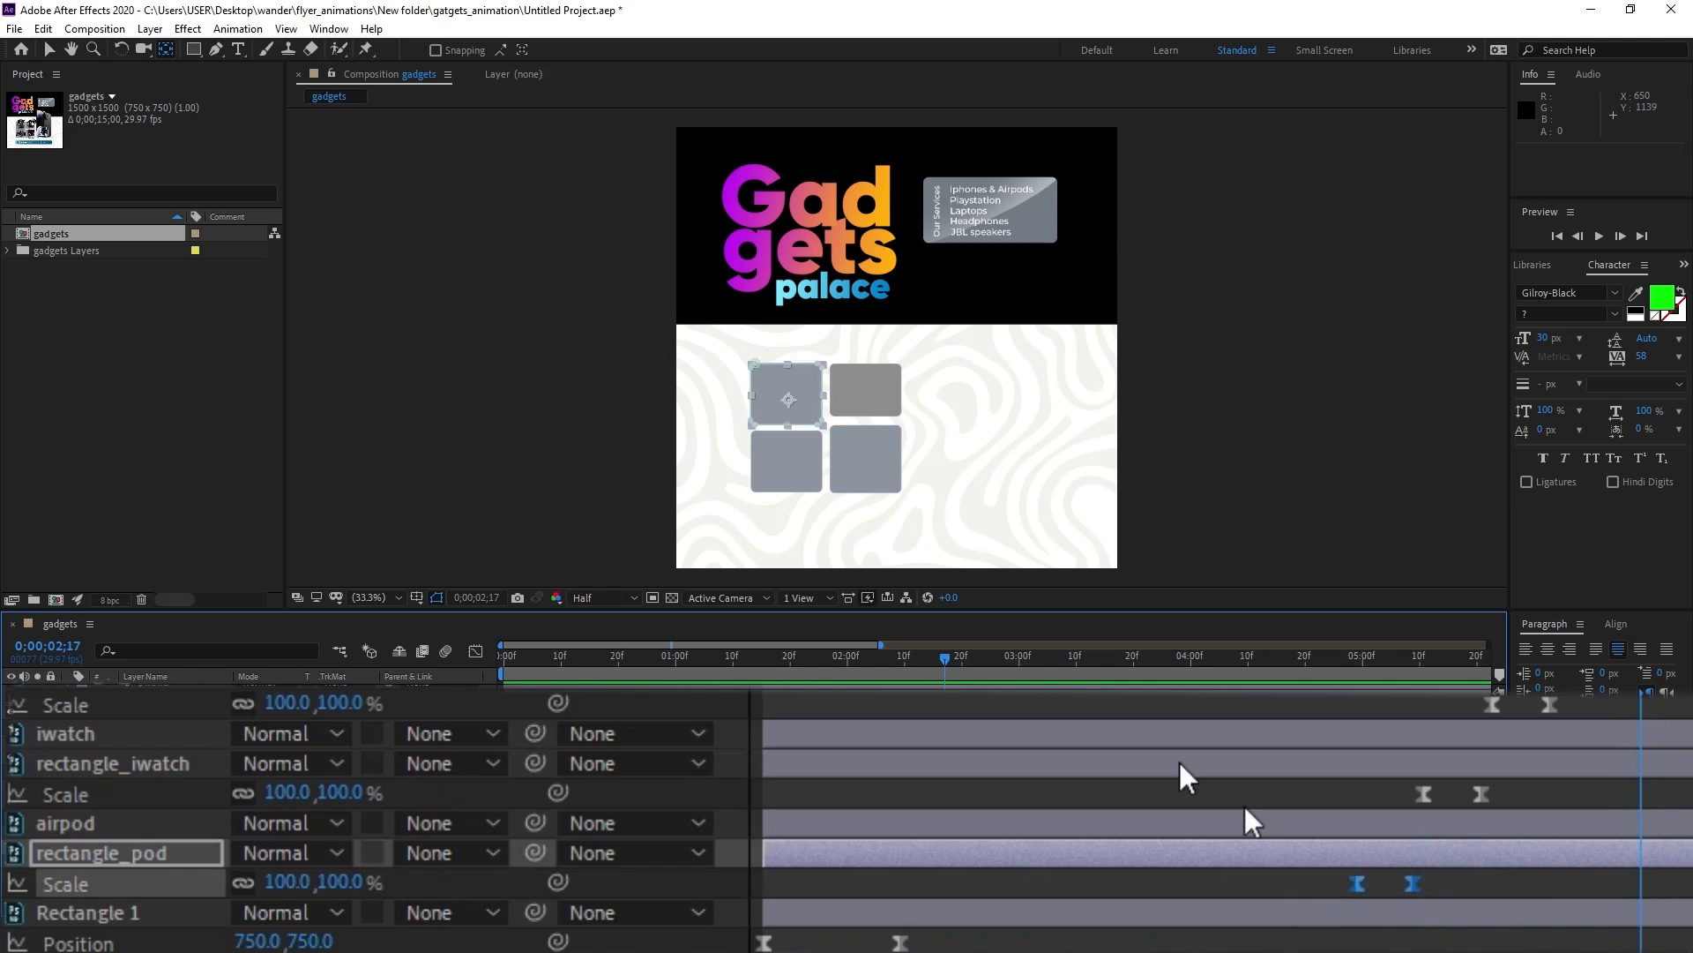
left_click(478, 654)
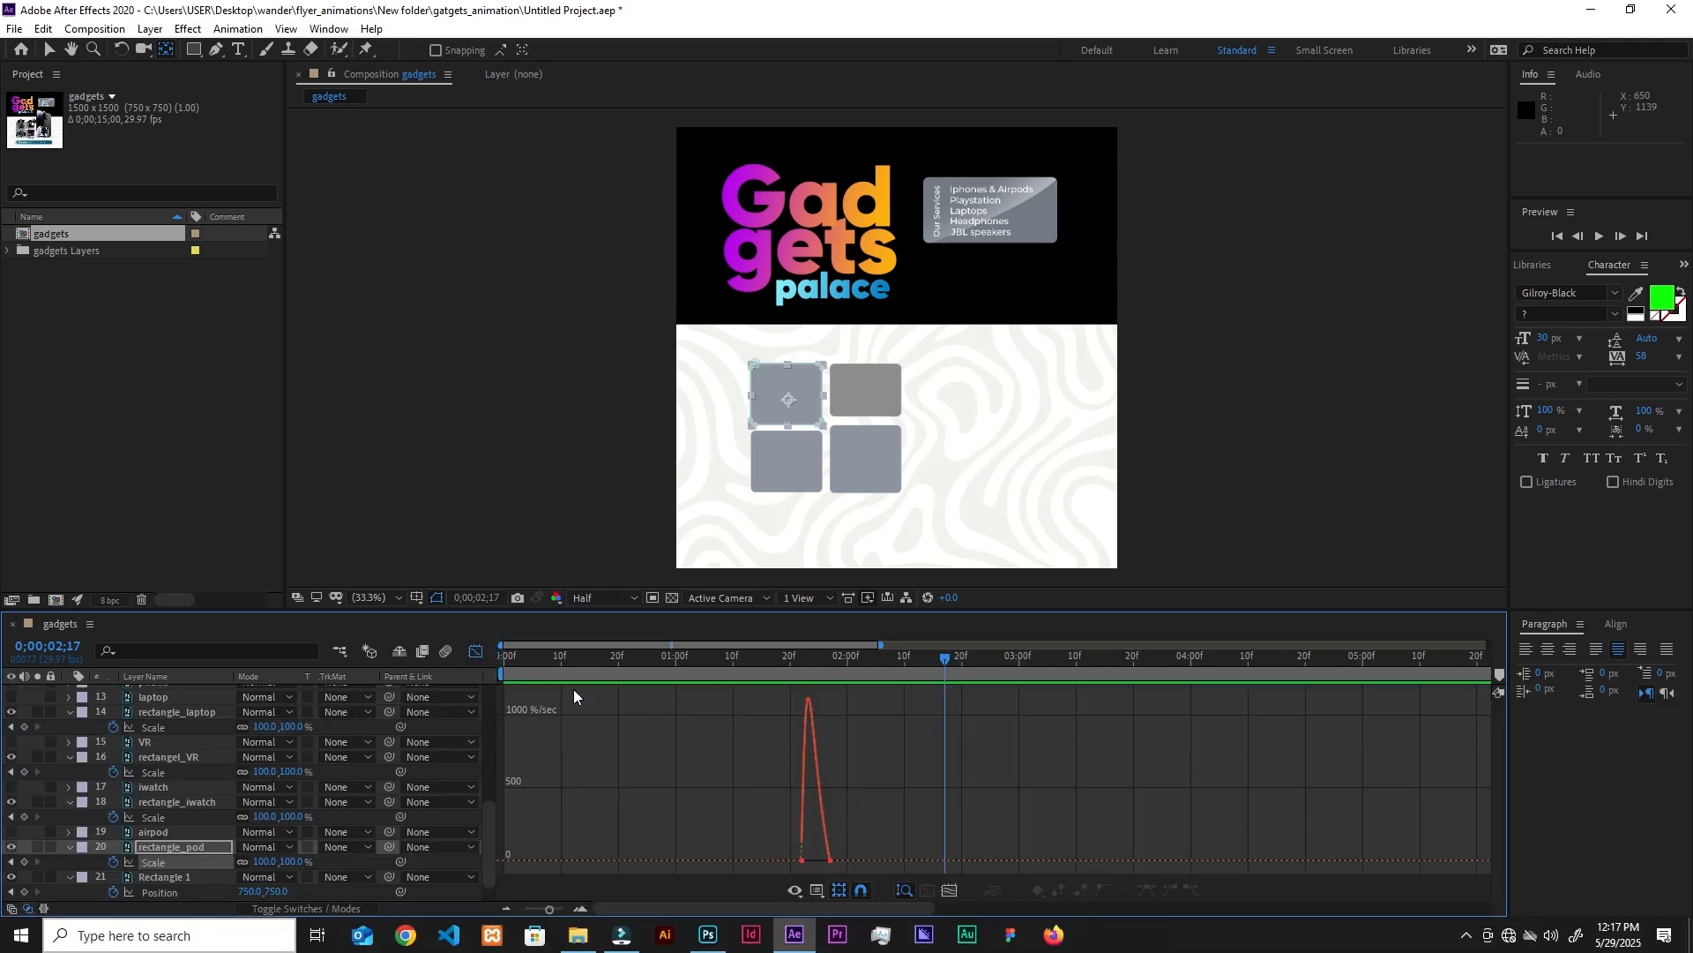
left_click(477, 651)
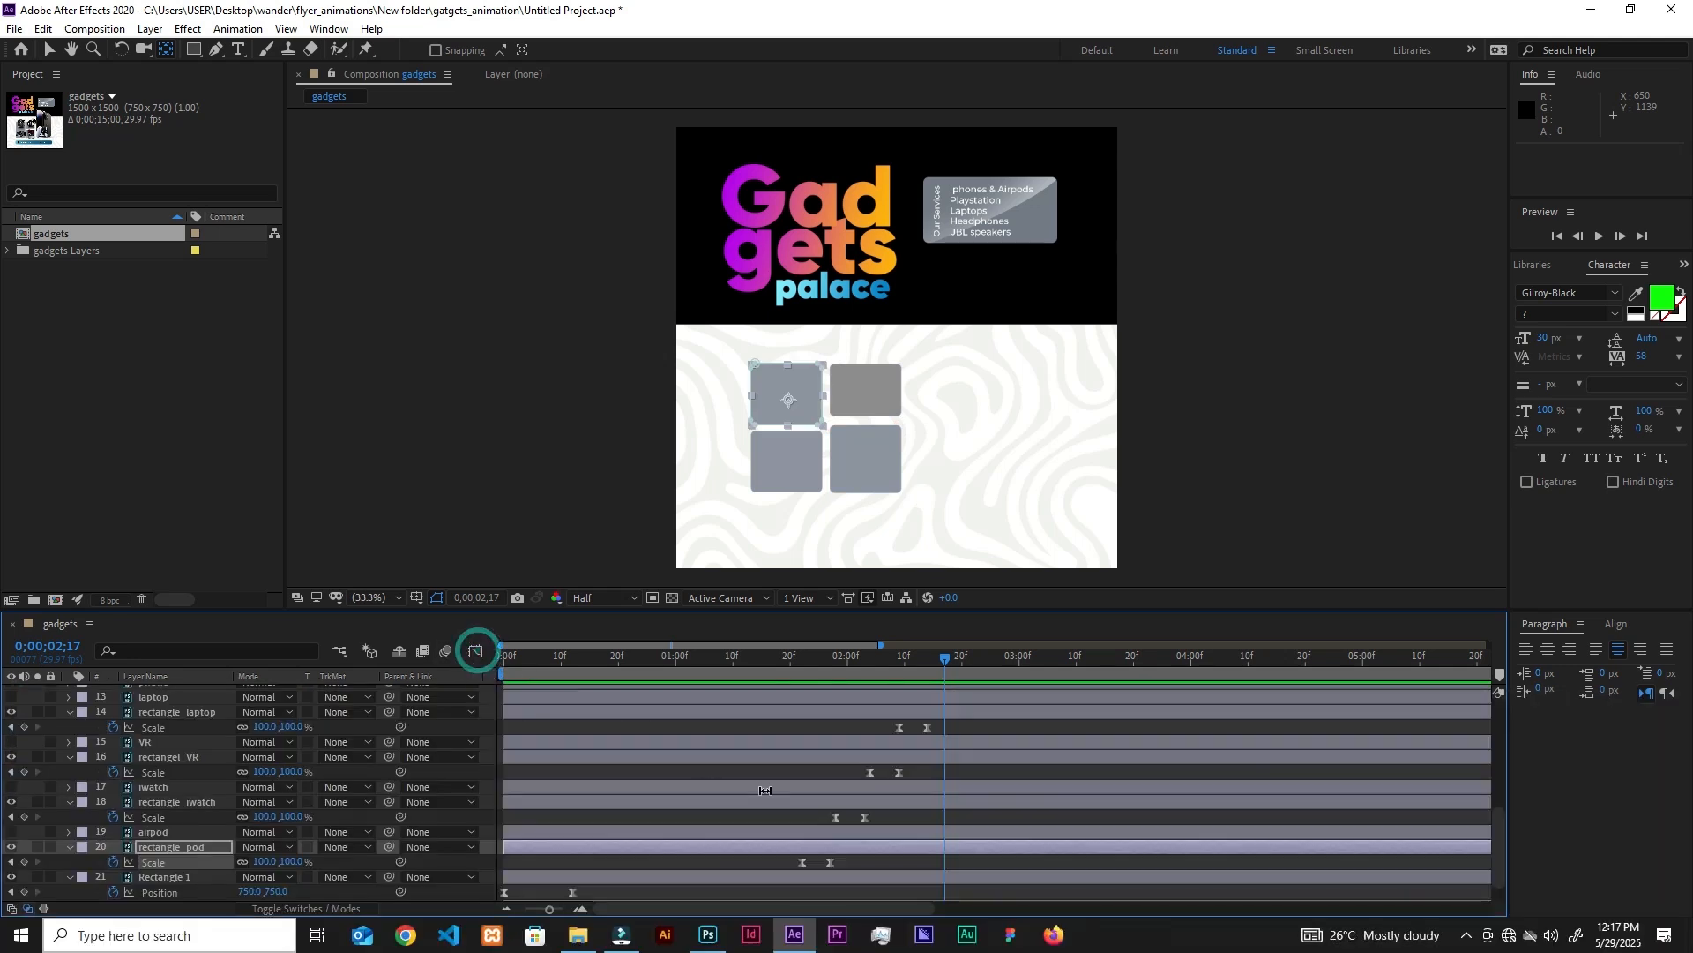
left_click_drag(896, 822, 801, 820)
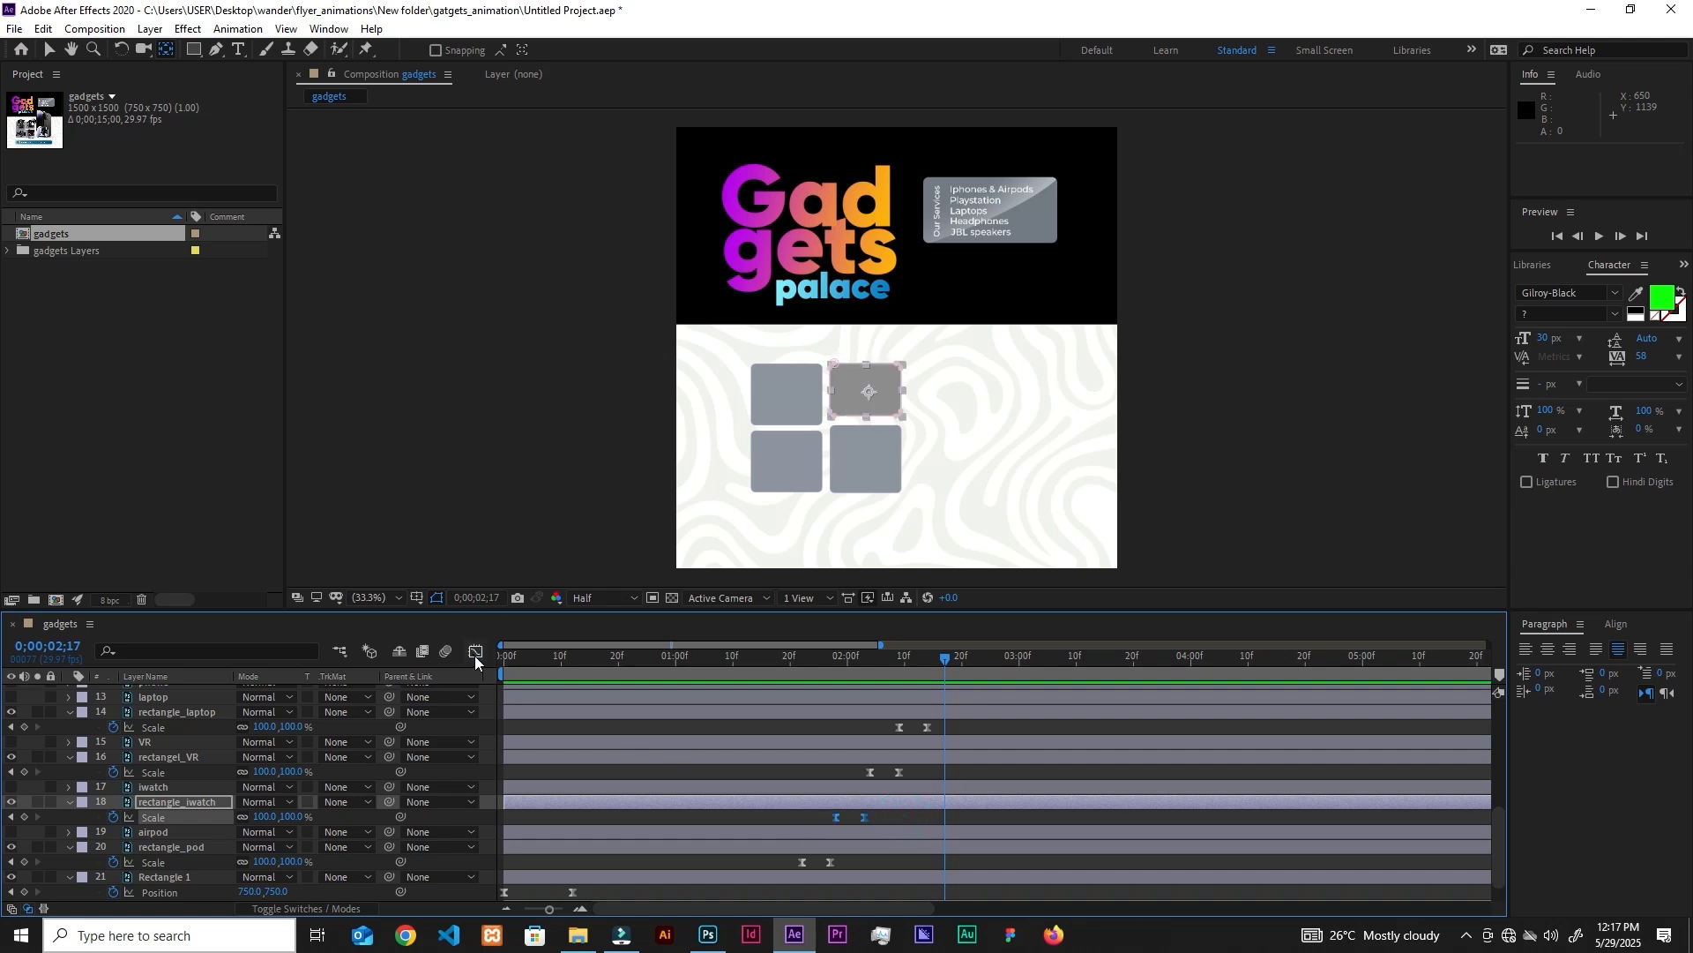
left_click(476, 653)
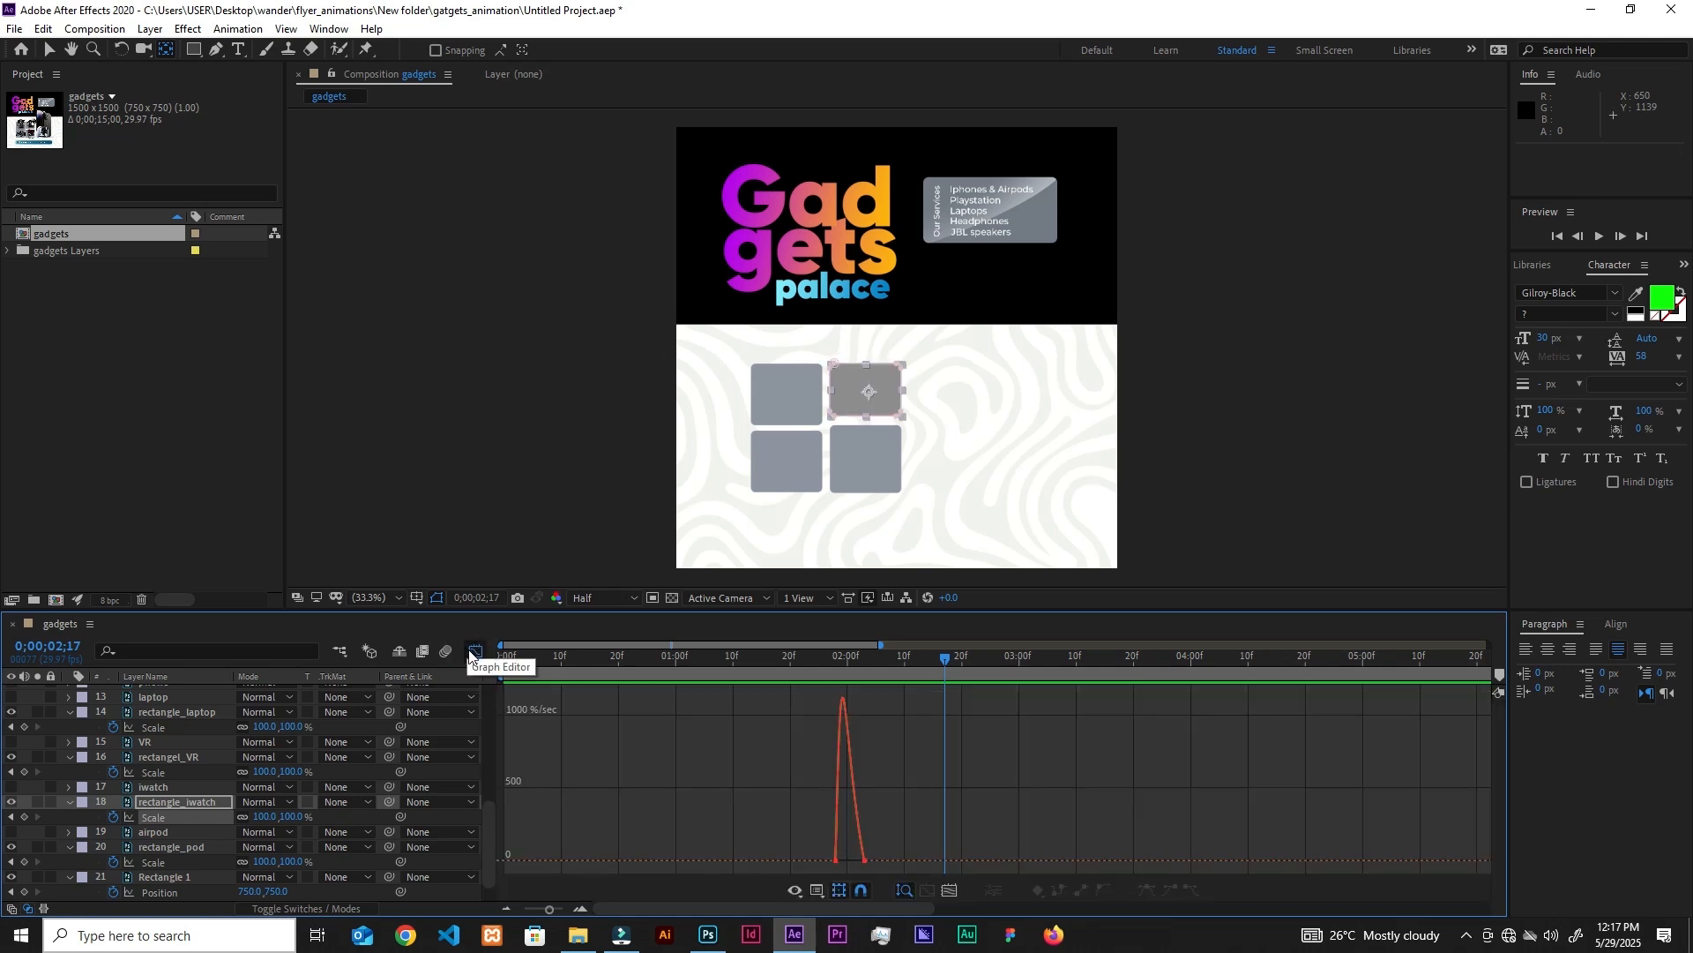
left_click(474, 656)
left_click(982, 783)
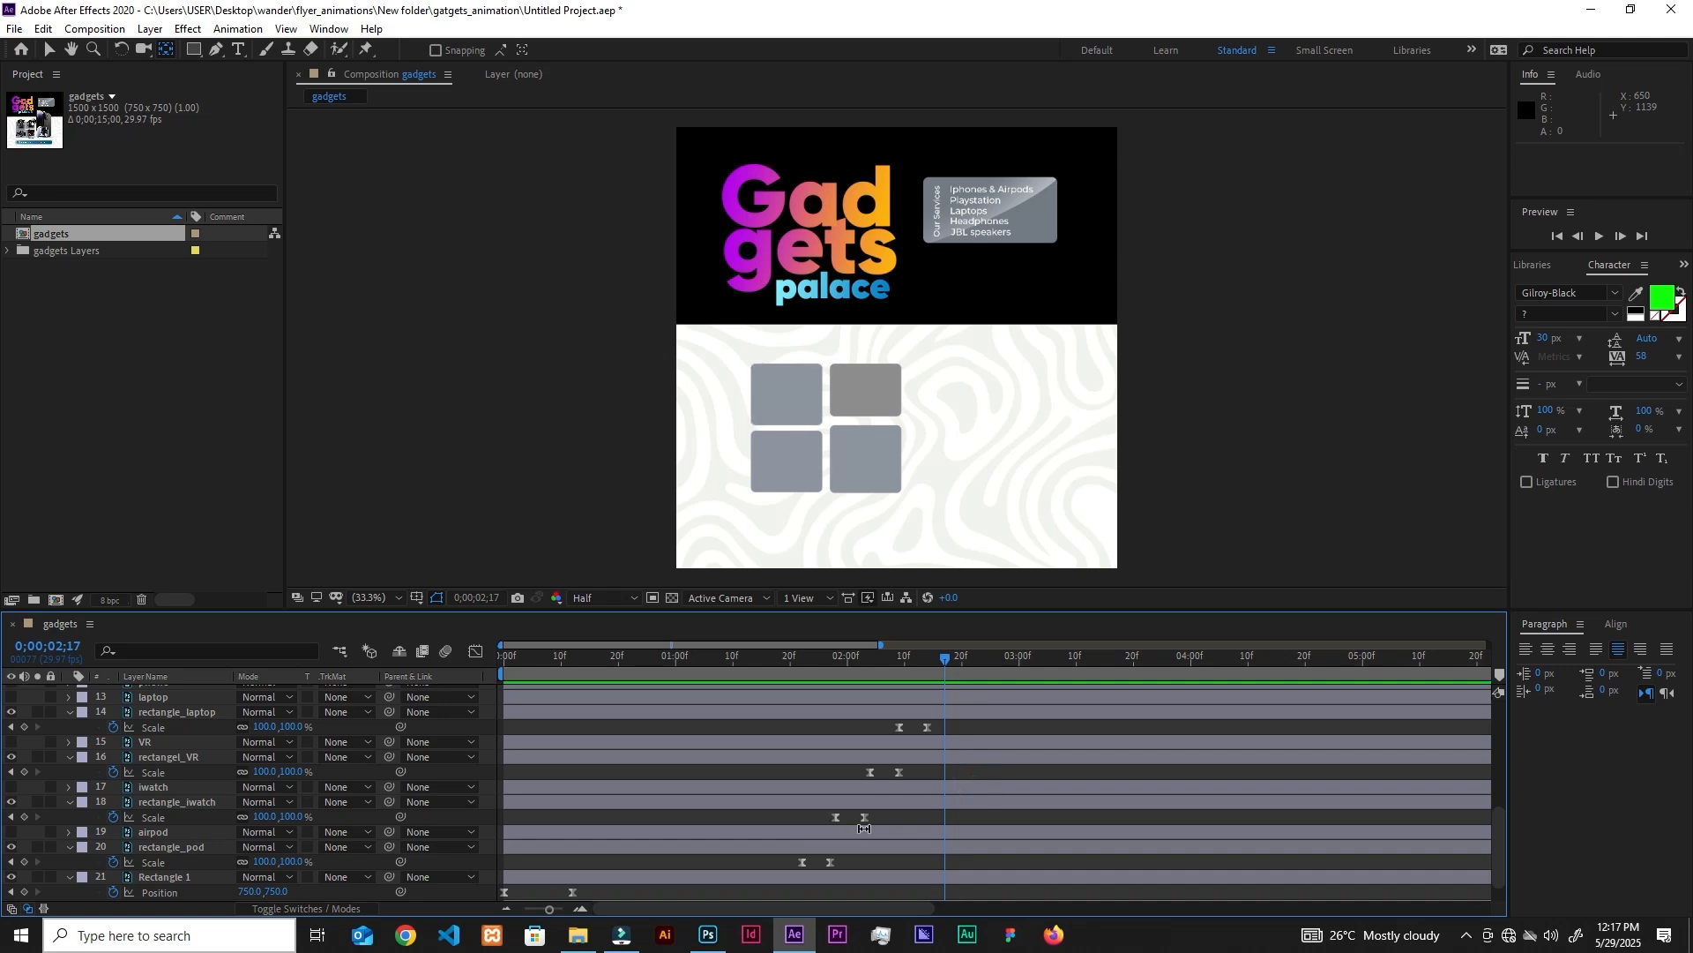
Shift the Scale keyframe pairs of rectangle_iwatch, rectangel_VR and rectangle_laptop earlier, starting at about 0;00;01;26, 0;00;02;00 and 0;00;02;04.
left_click_drag(891, 819, 853, 819)
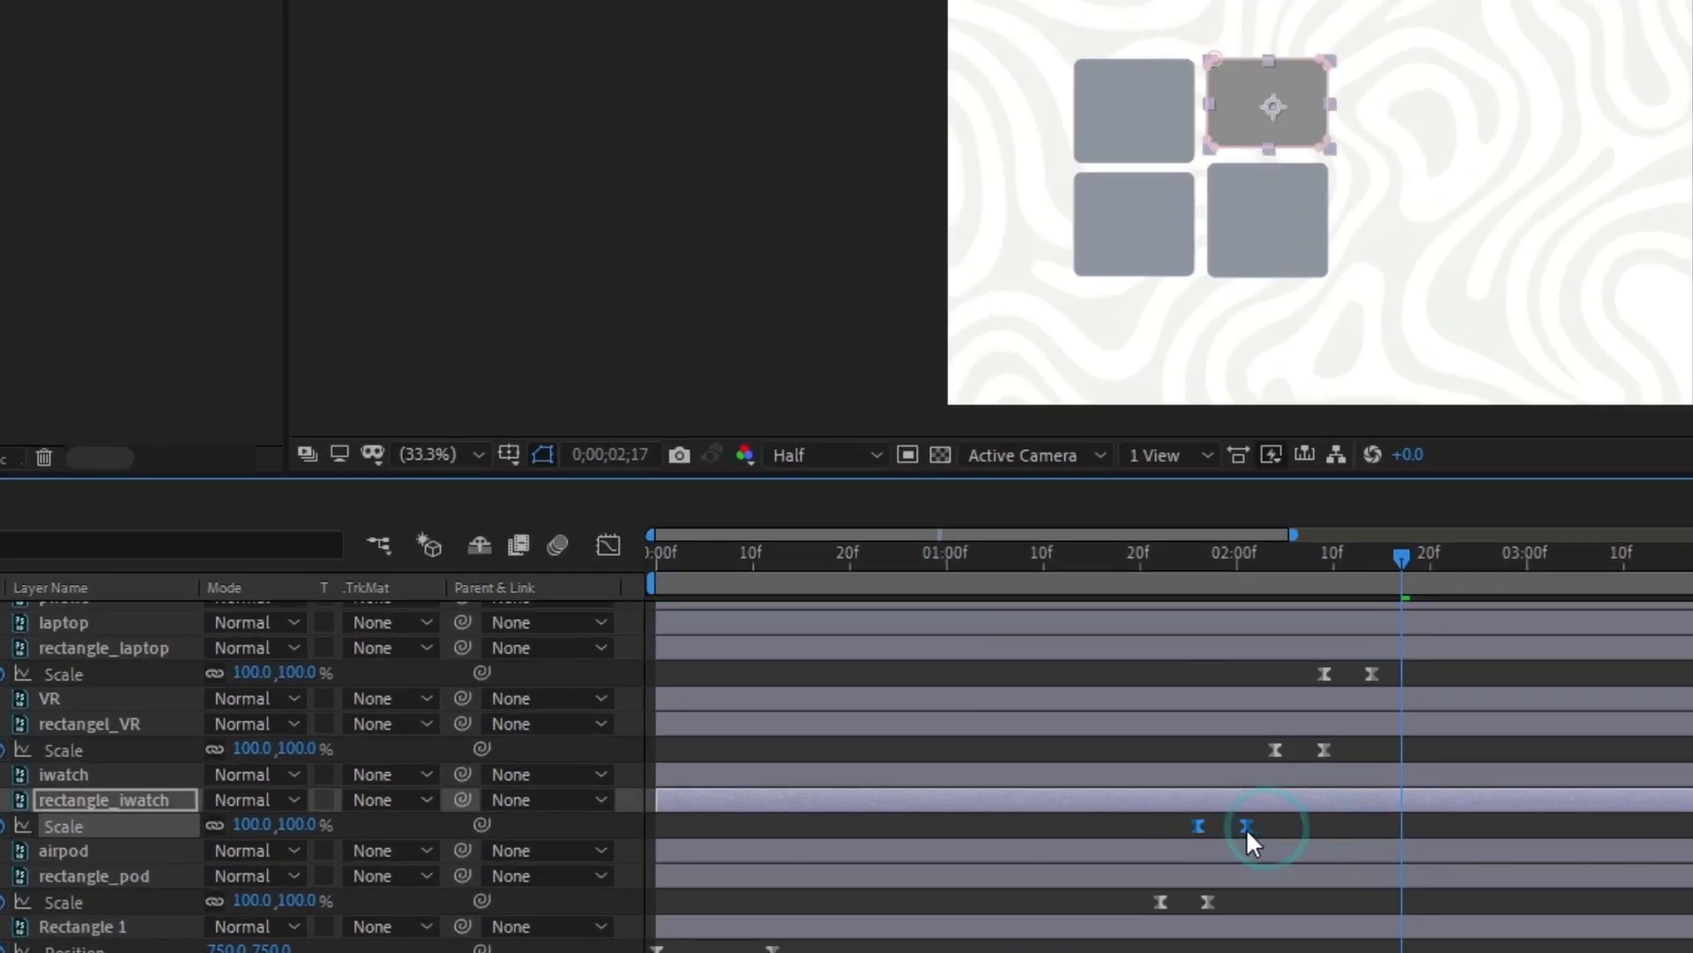
left_click_drag(1355, 748, 1251, 764)
left_click(1332, 754)
left_click(1346, 749)
left_click_drag(1351, 746, 1286, 754)
left_click_drag(1382, 676, 1325, 680)
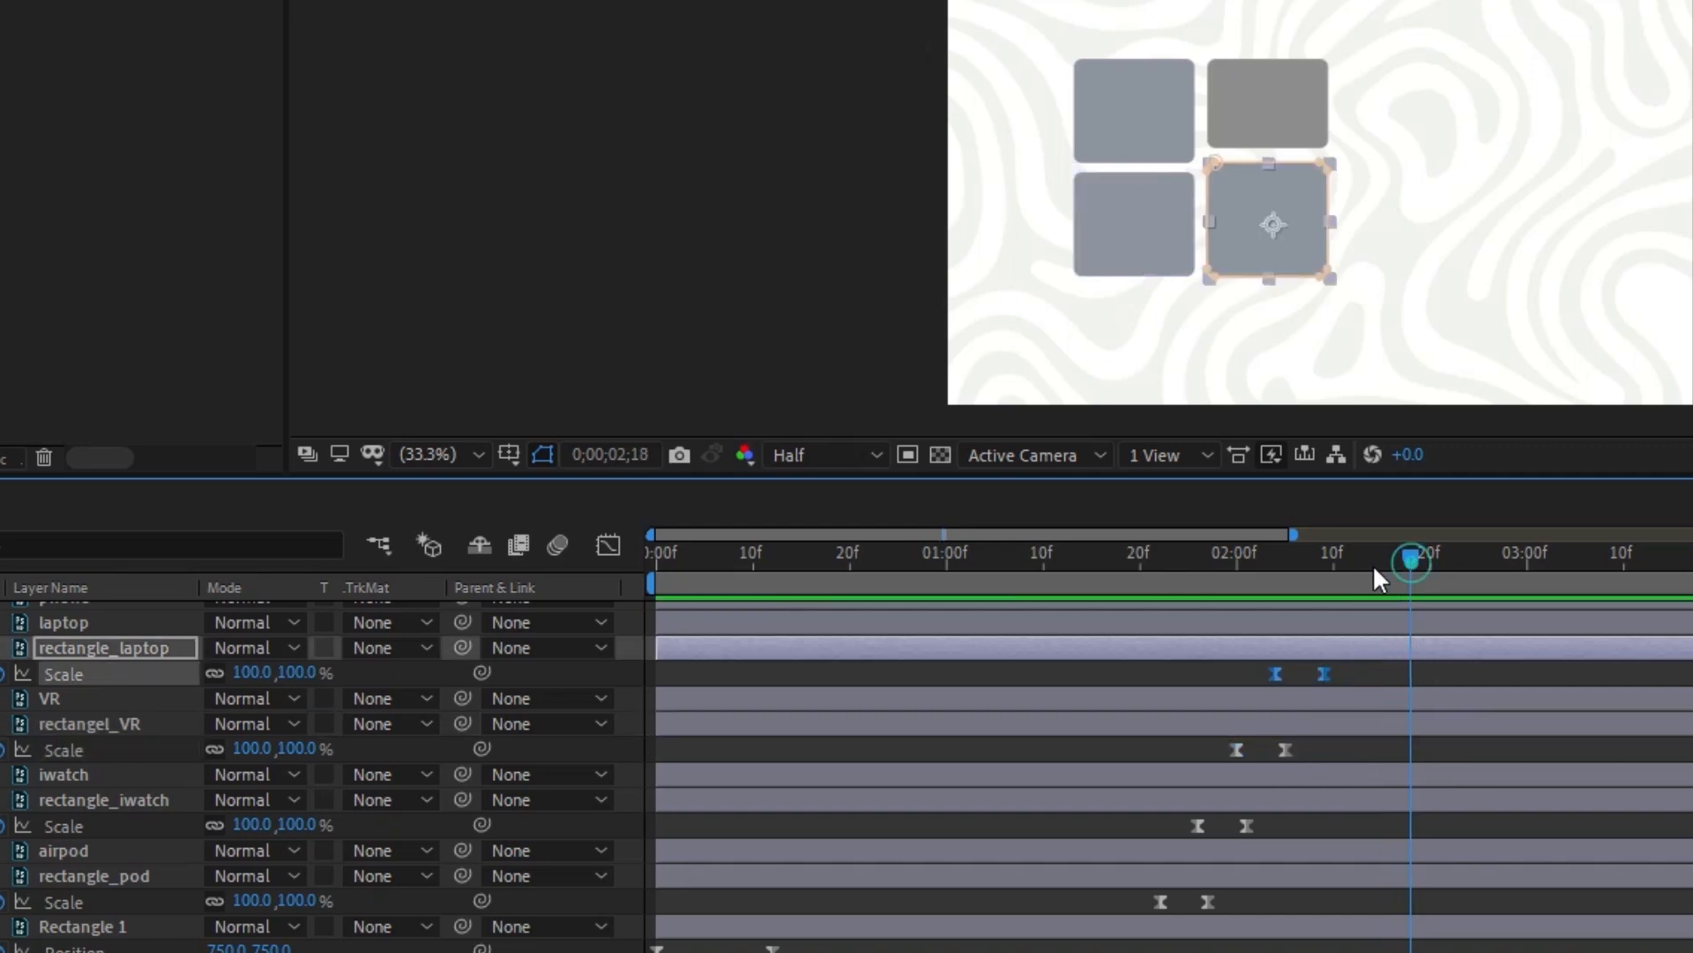
Play back the composition from about 0;00;01;18 to check the tighter stagger between rectangles.
left_click_drag(1401, 560, 1123, 617)
key("space")
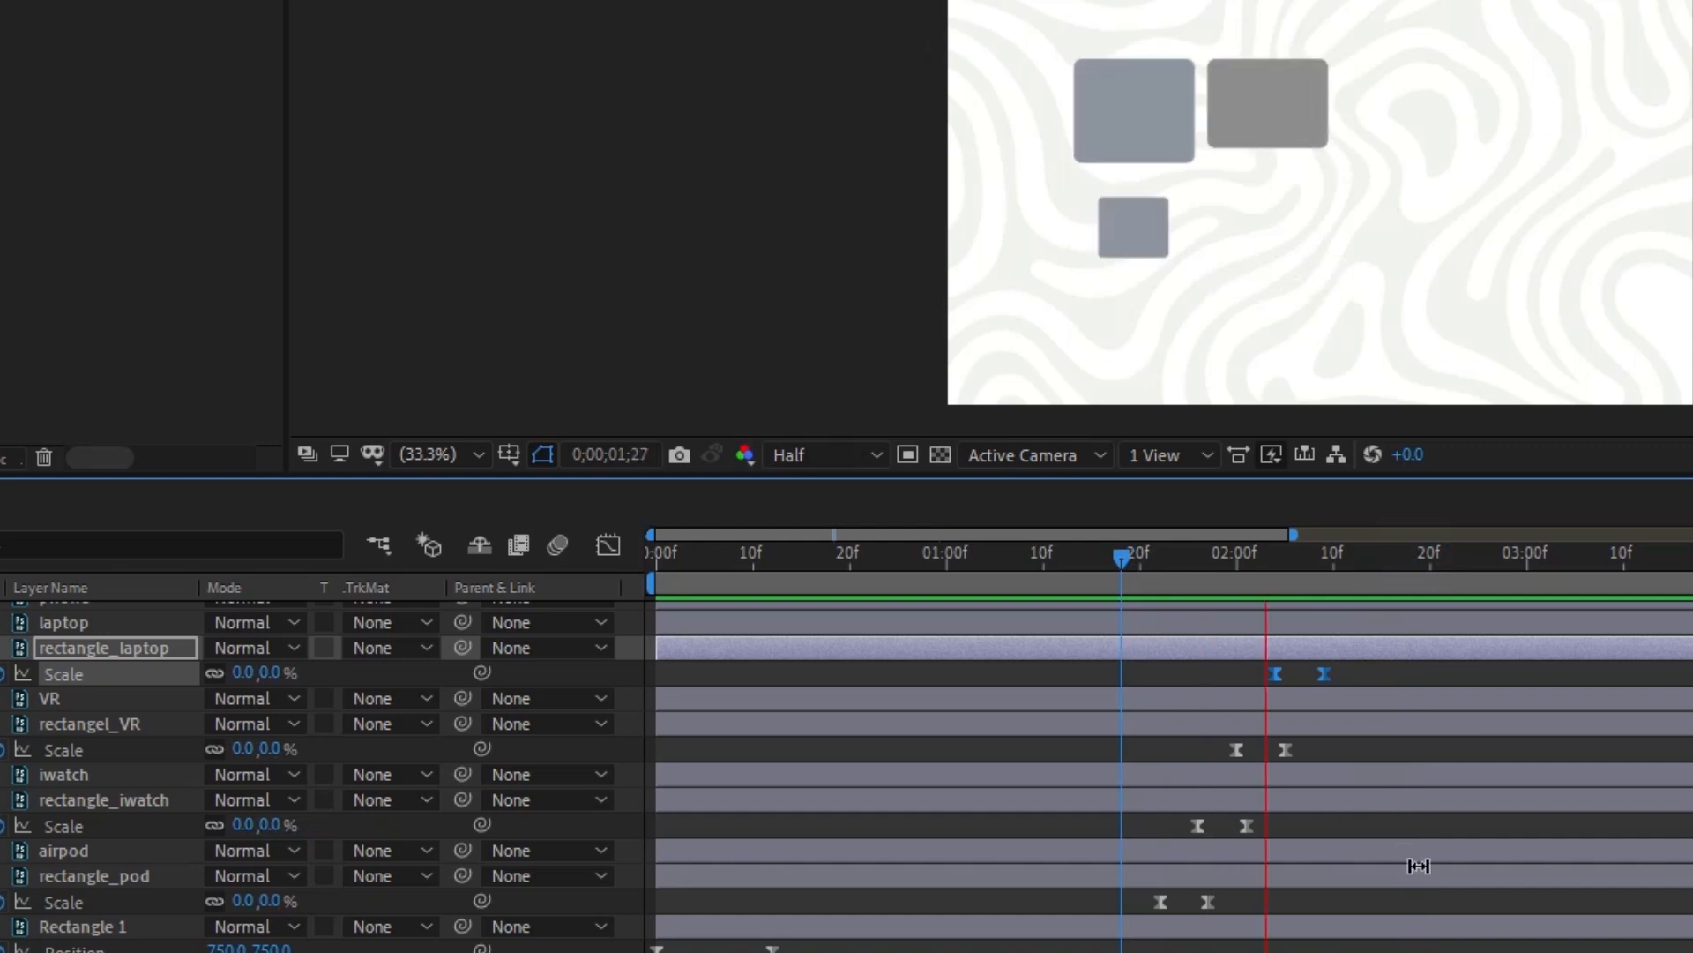
key("space")
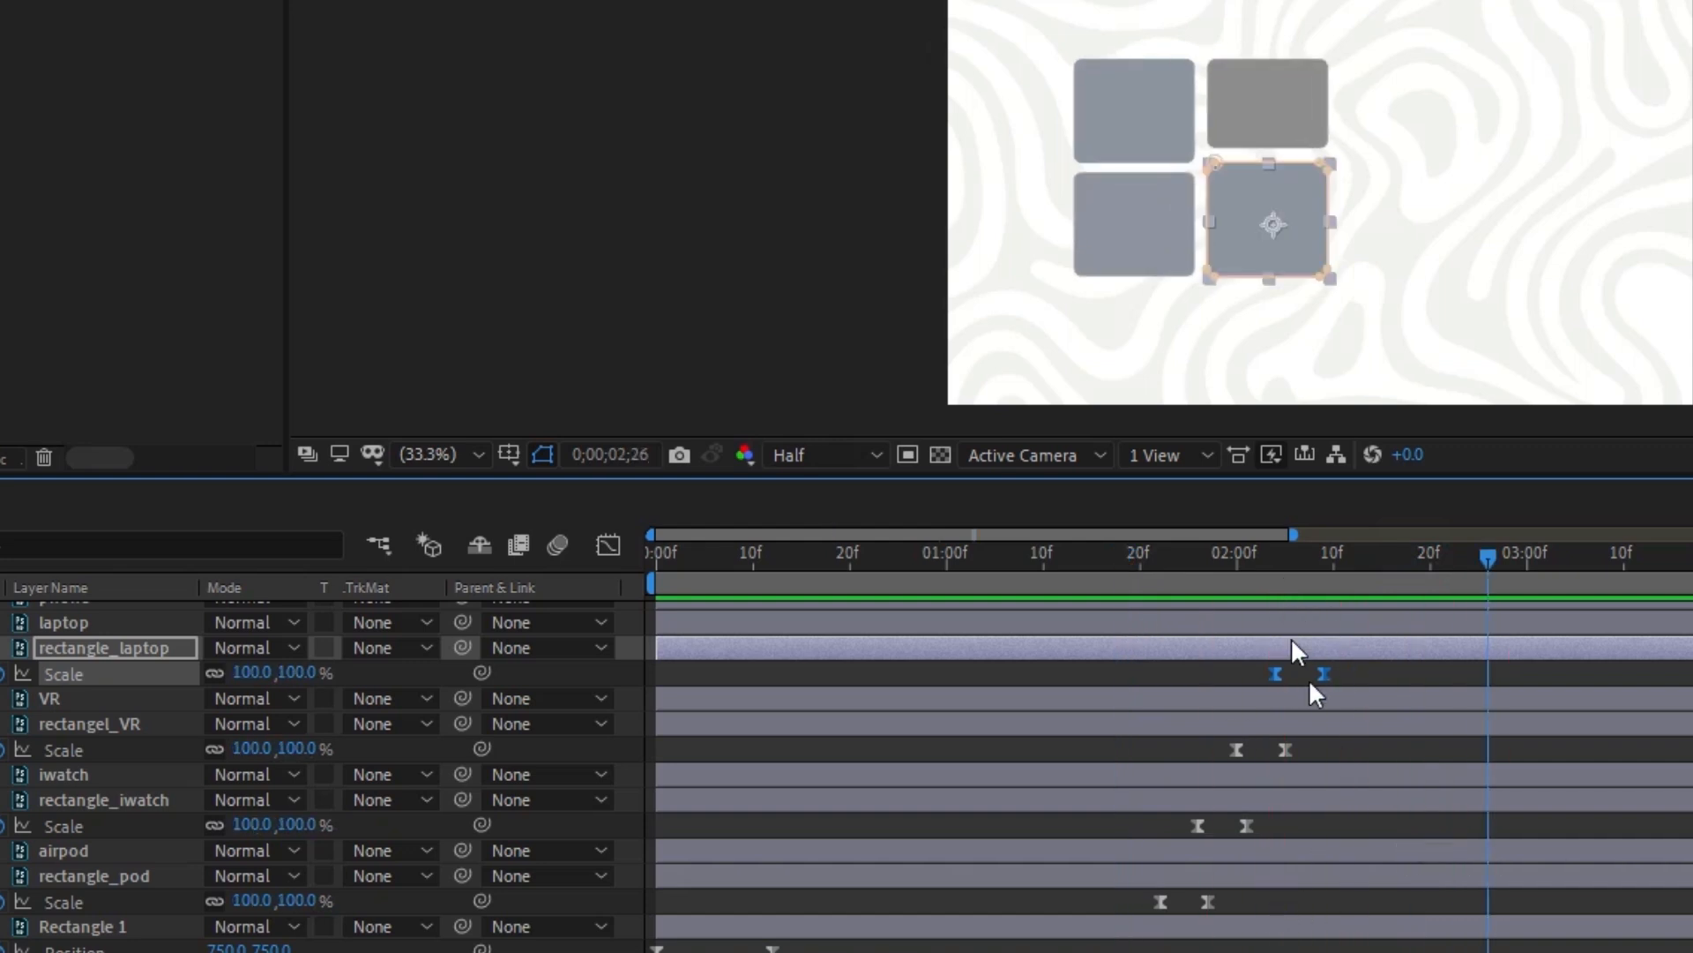
Shift both rectangle_laptop Scale keyframes one frame later and play back the result.
left_click_drag(1330, 674, 1341, 674)
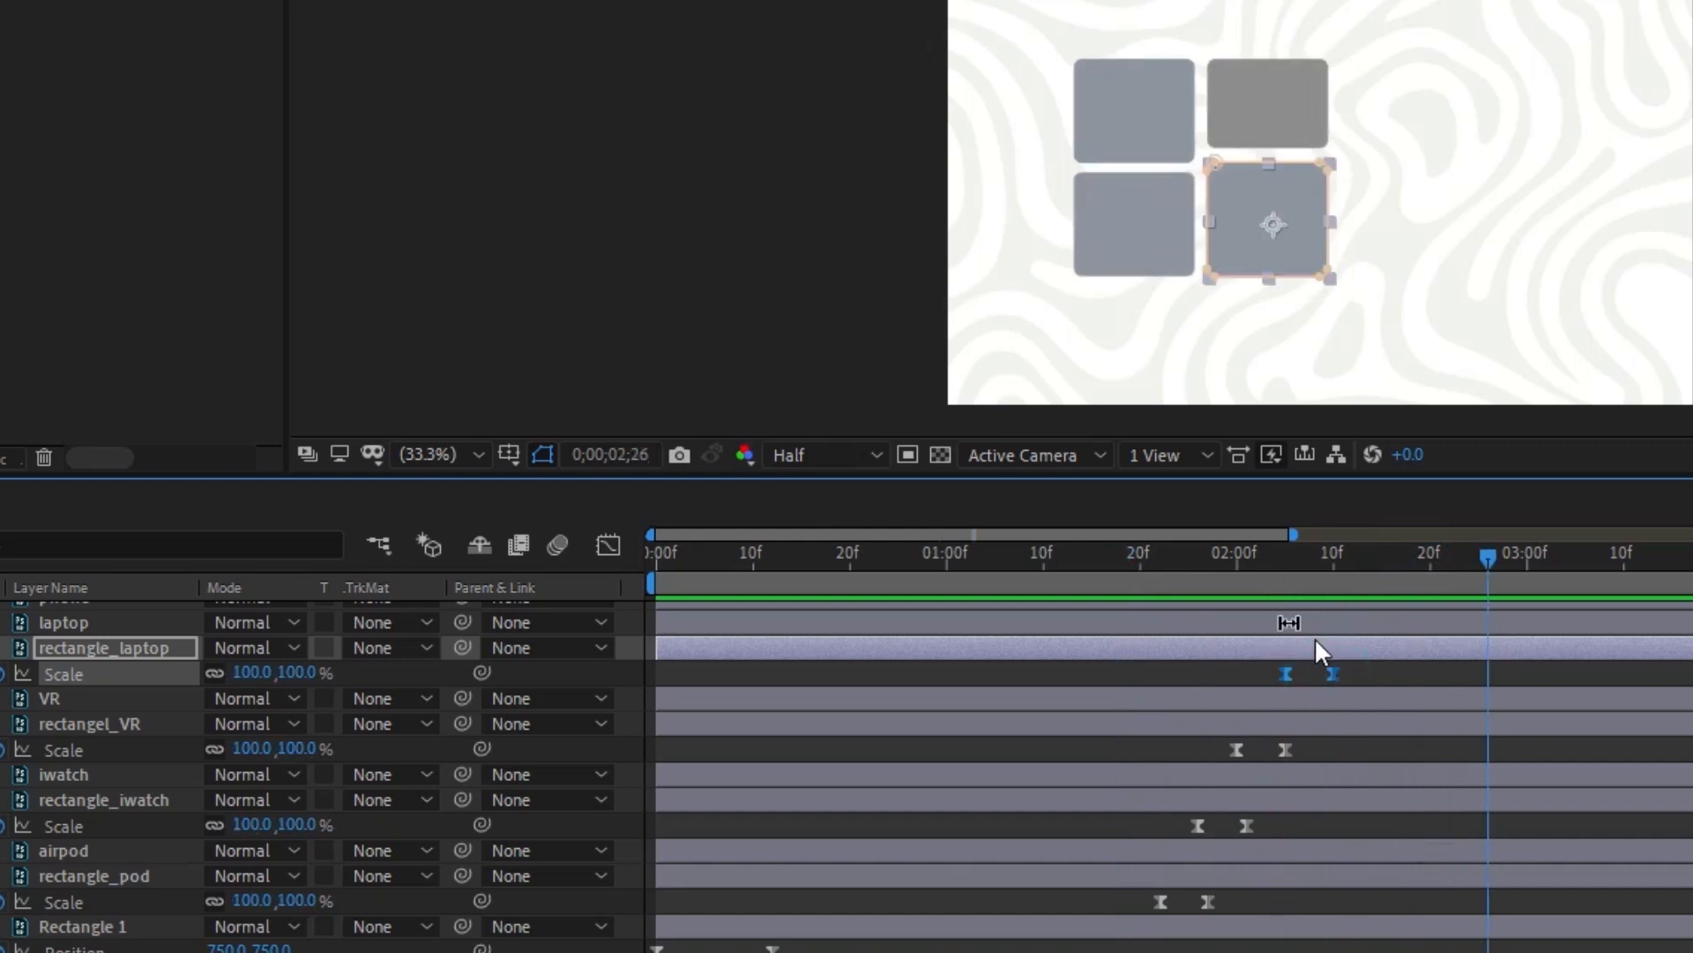
left_click(1122, 554)
key("space")
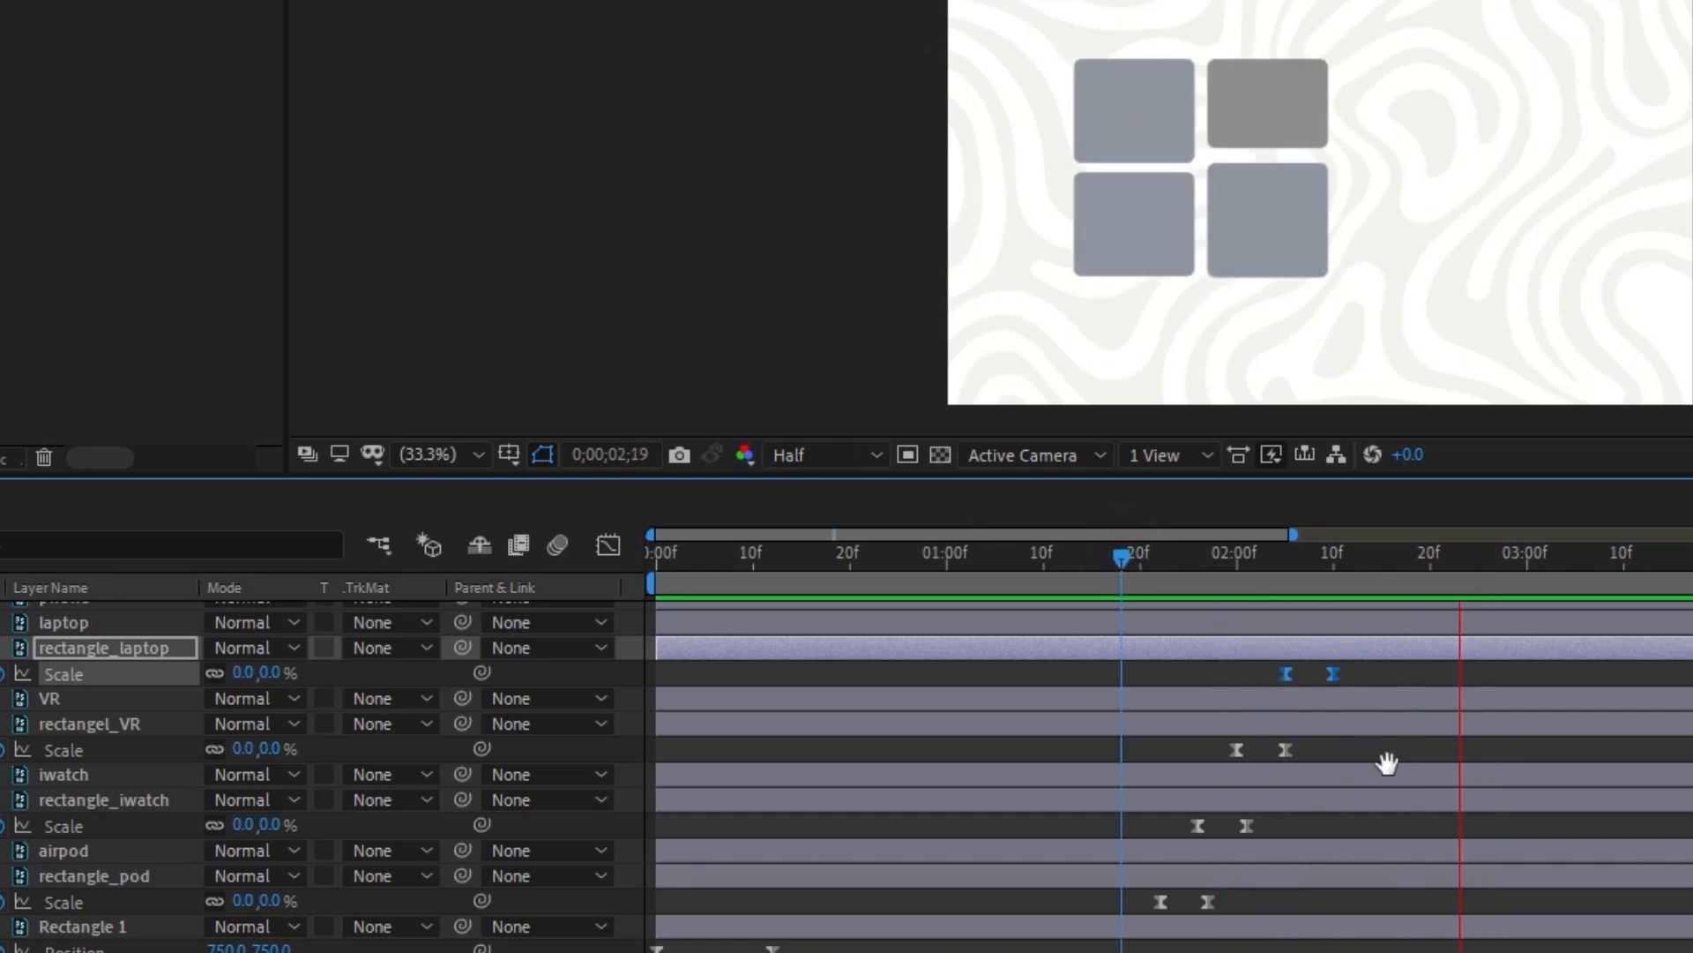
key("space")
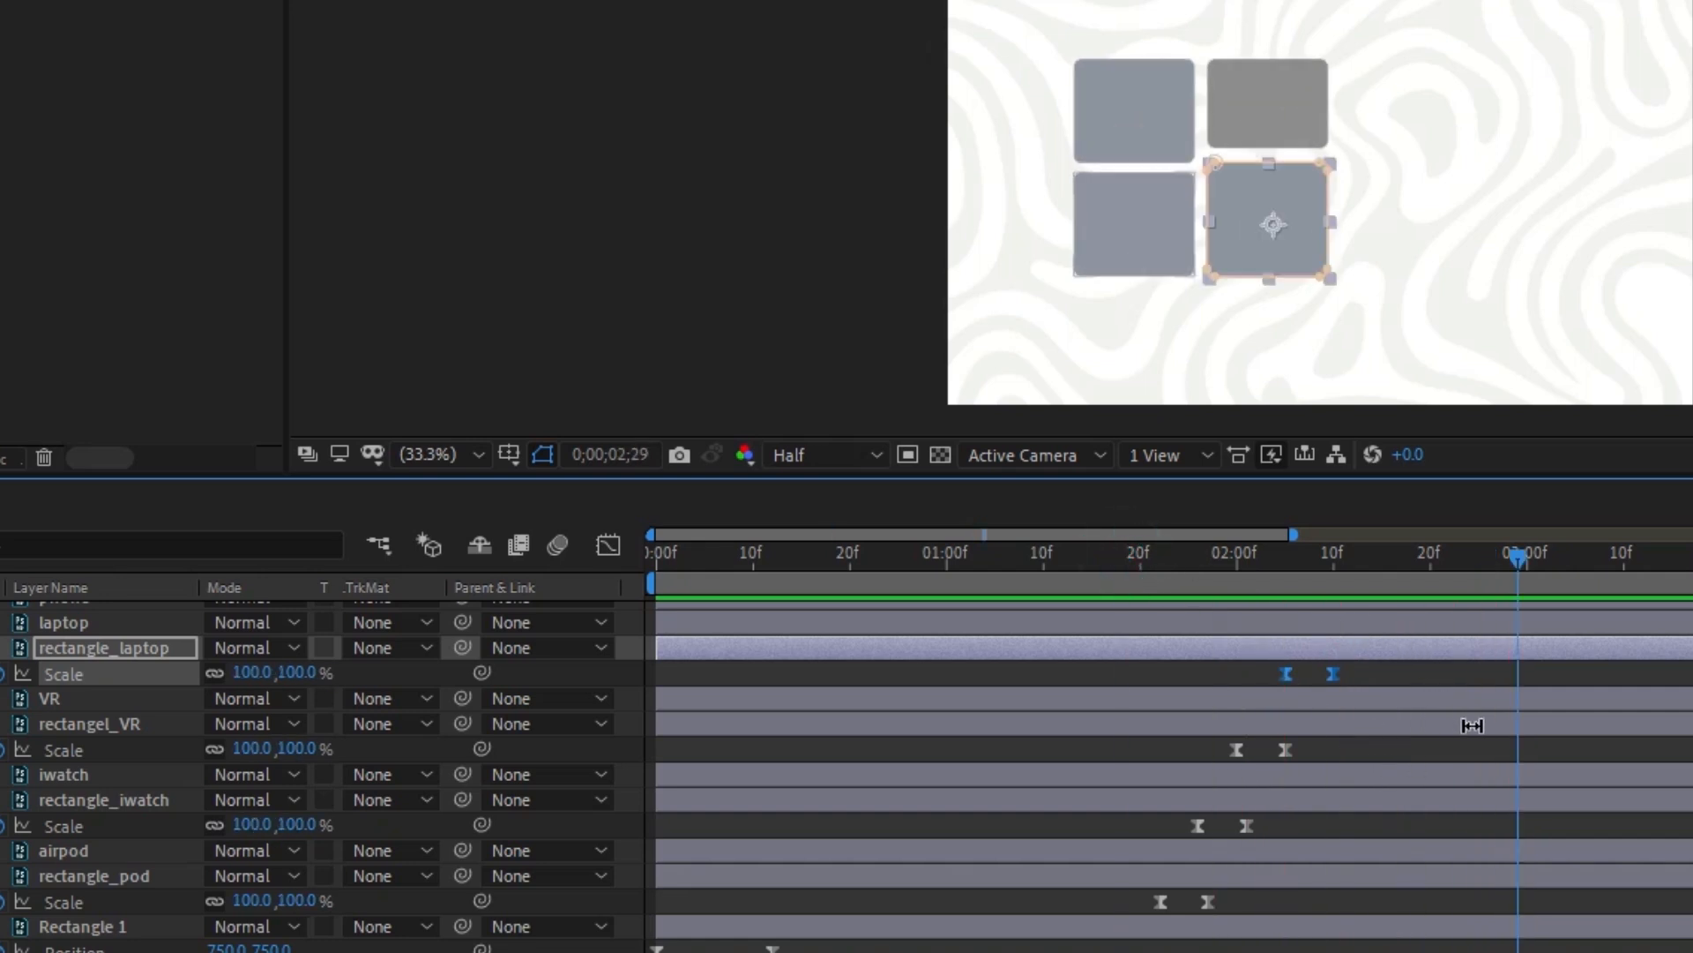
Move only rectangle_laptop's last Scale keyframe to about 0;00;02;13 to slow its growth, and play back the result.
left_click(1386, 679)
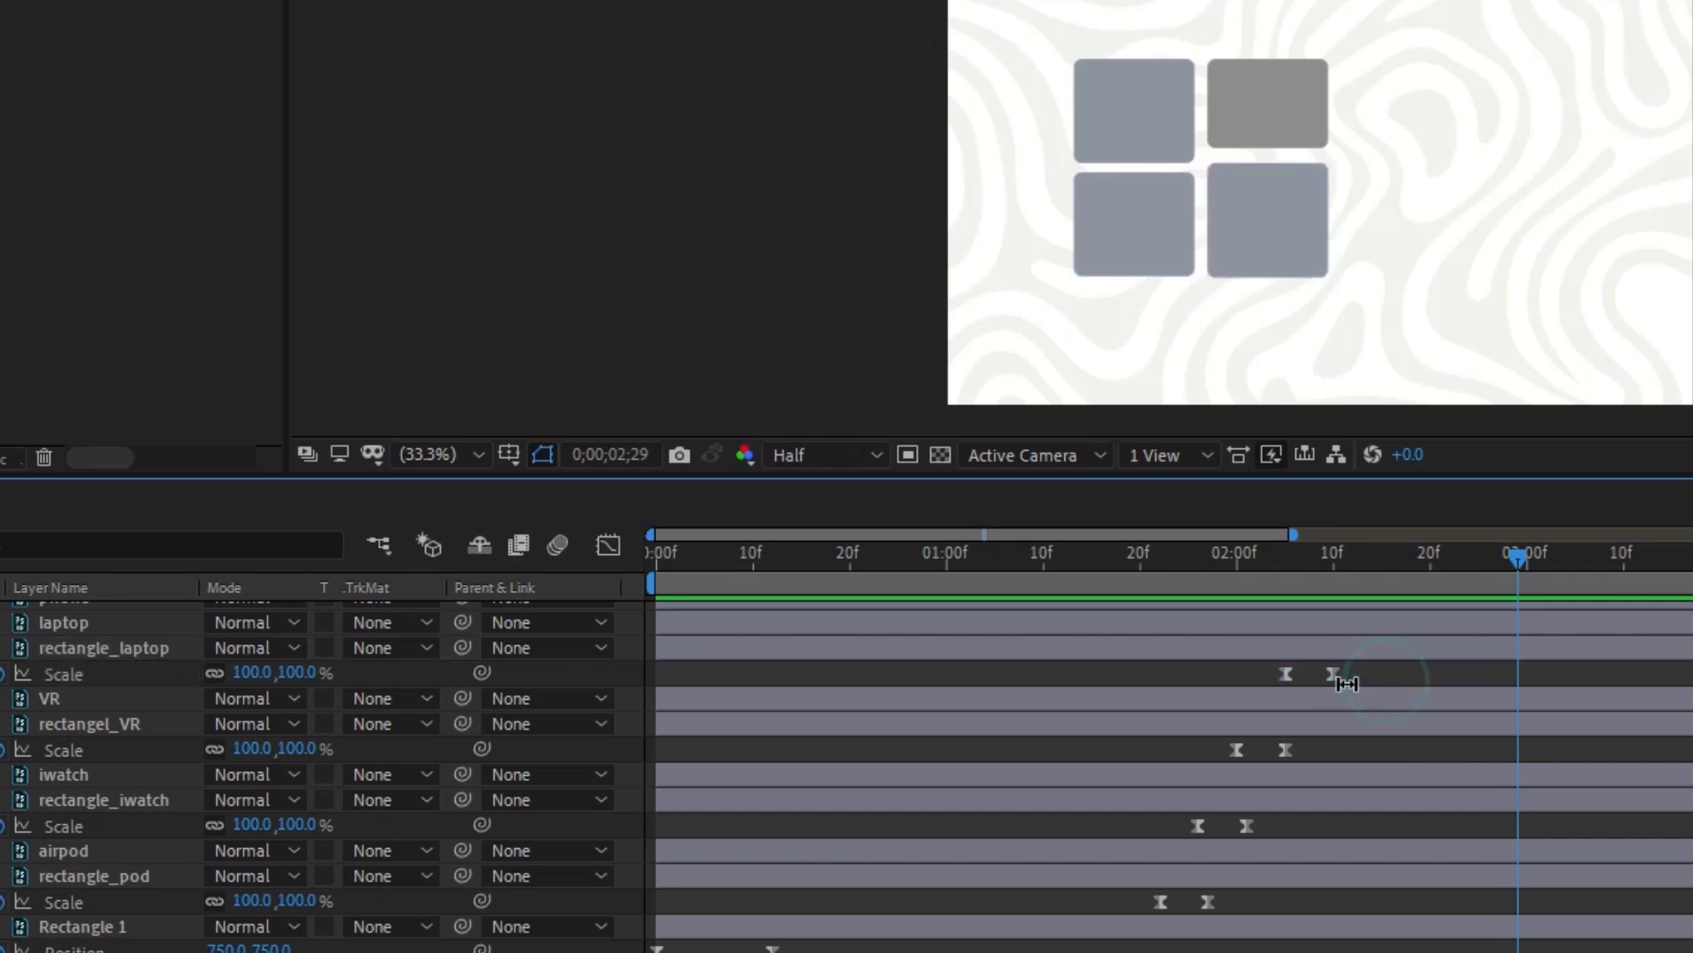
left_click_drag(1334, 676, 1362, 676)
left_click_drag(1516, 558, 1094, 635)
key("space")
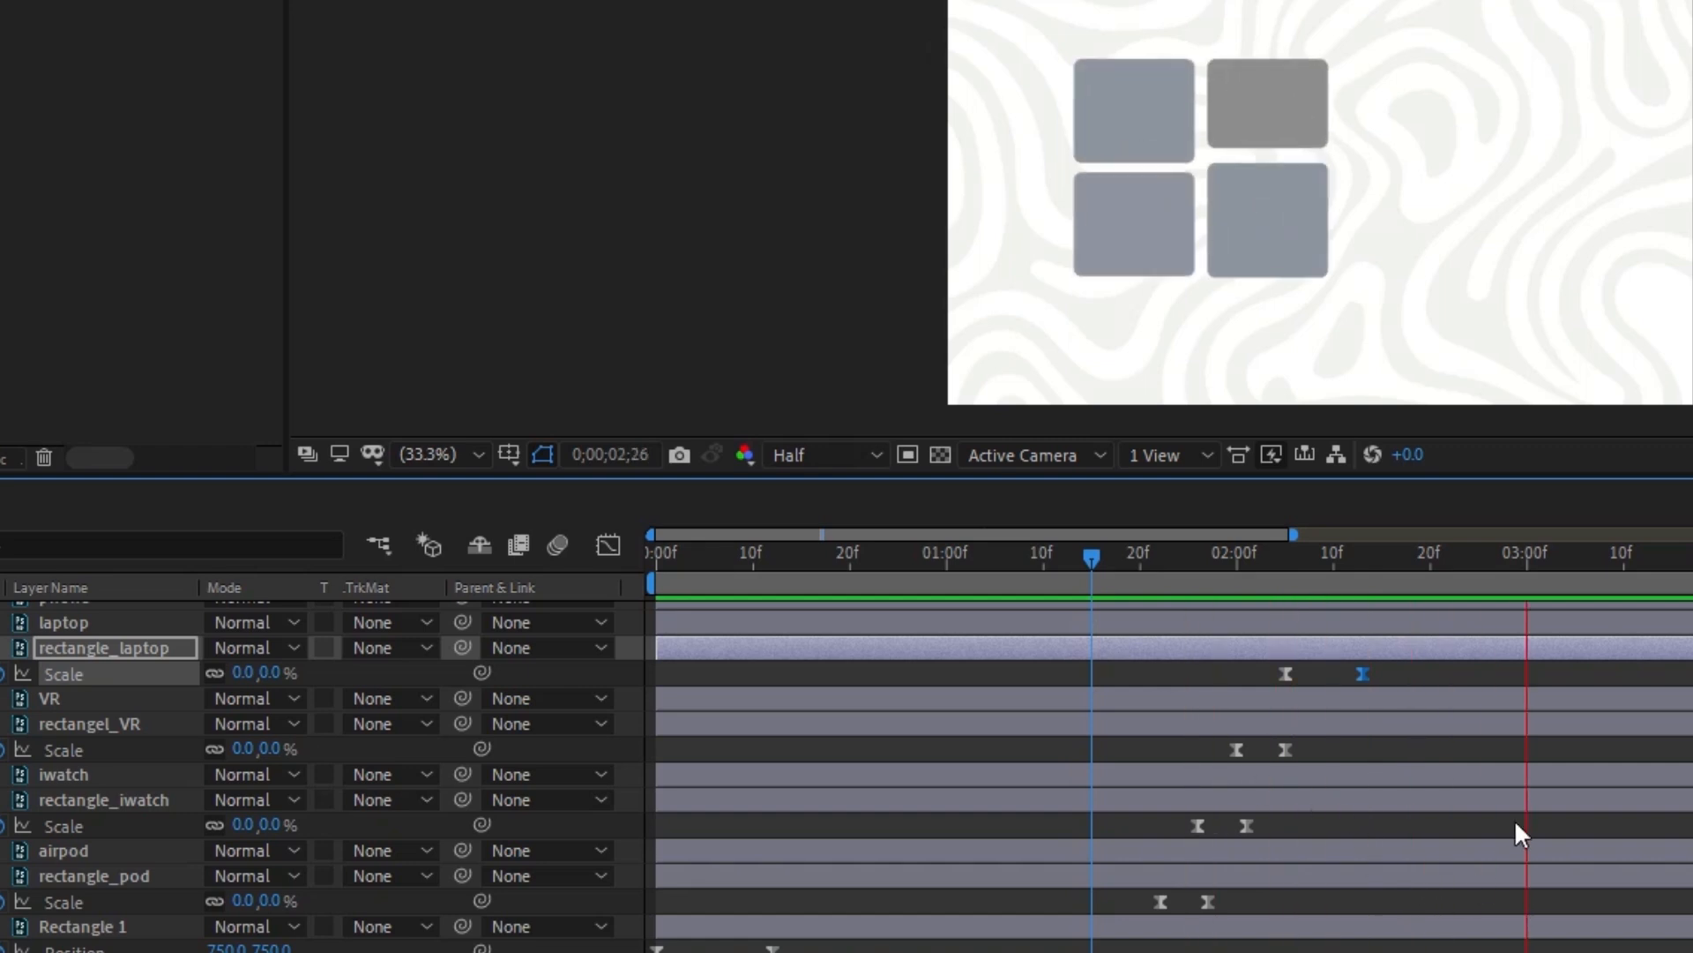
key("space")
Scrub through the rectangle animations and play them back from 0;00;01;20 to compare their speeds.
left_click_drag(1513, 560, 1391, 571)
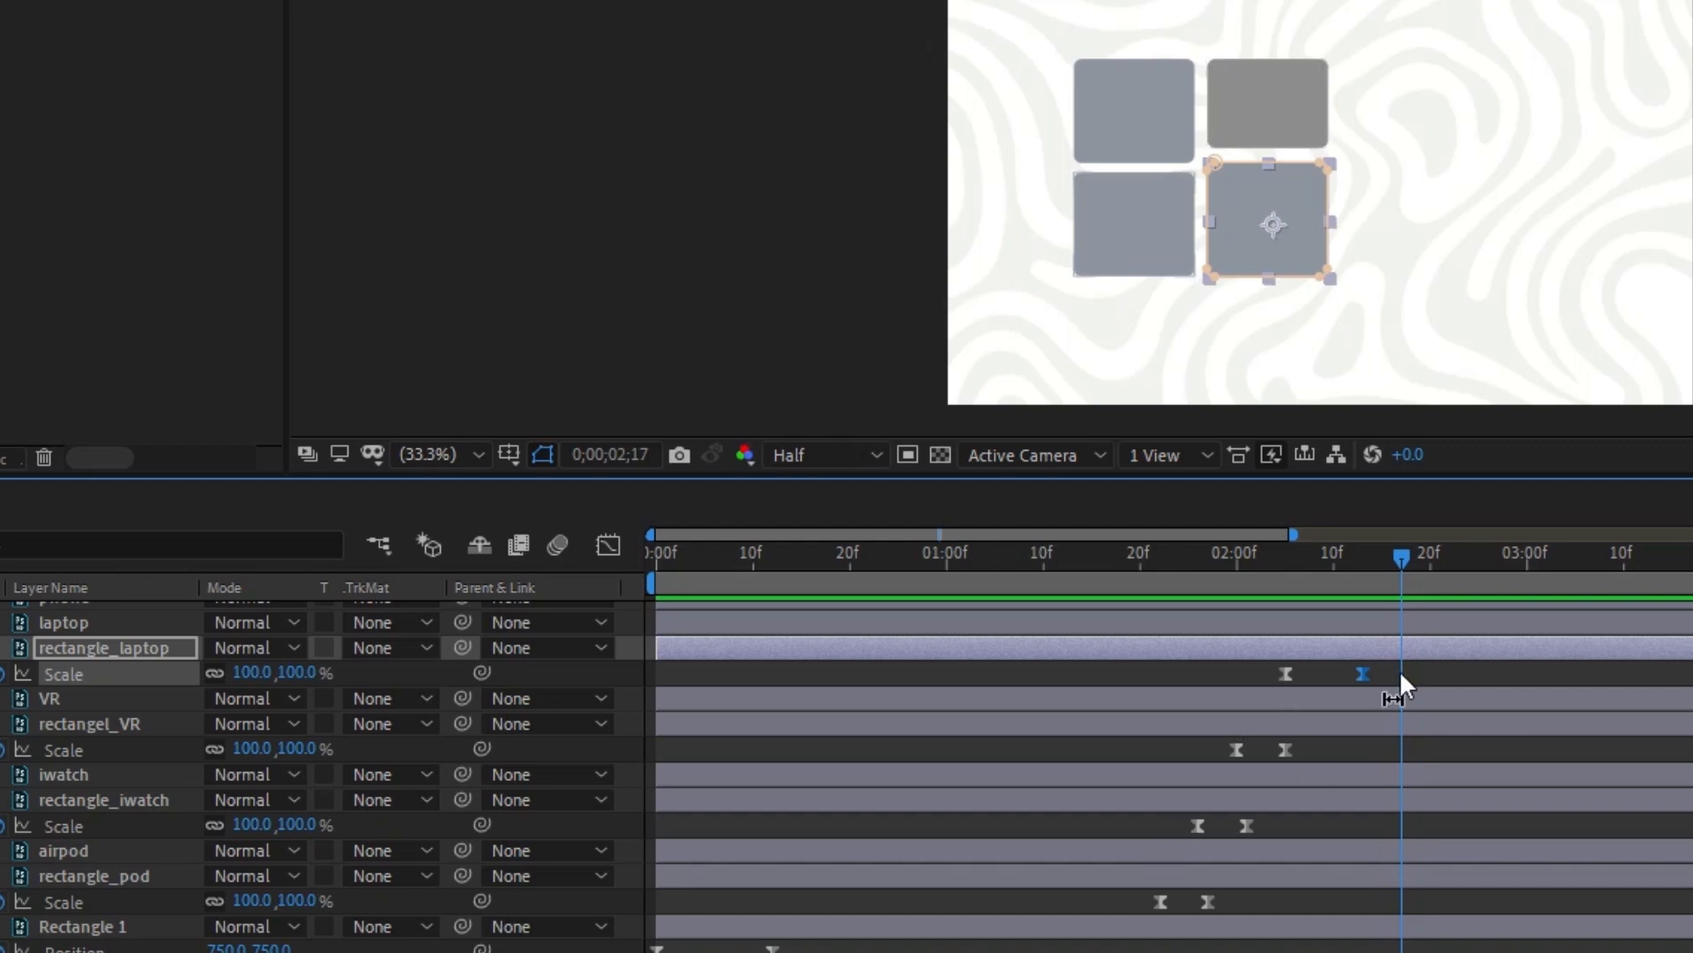
left_click_drag(1402, 553, 1140, 558)
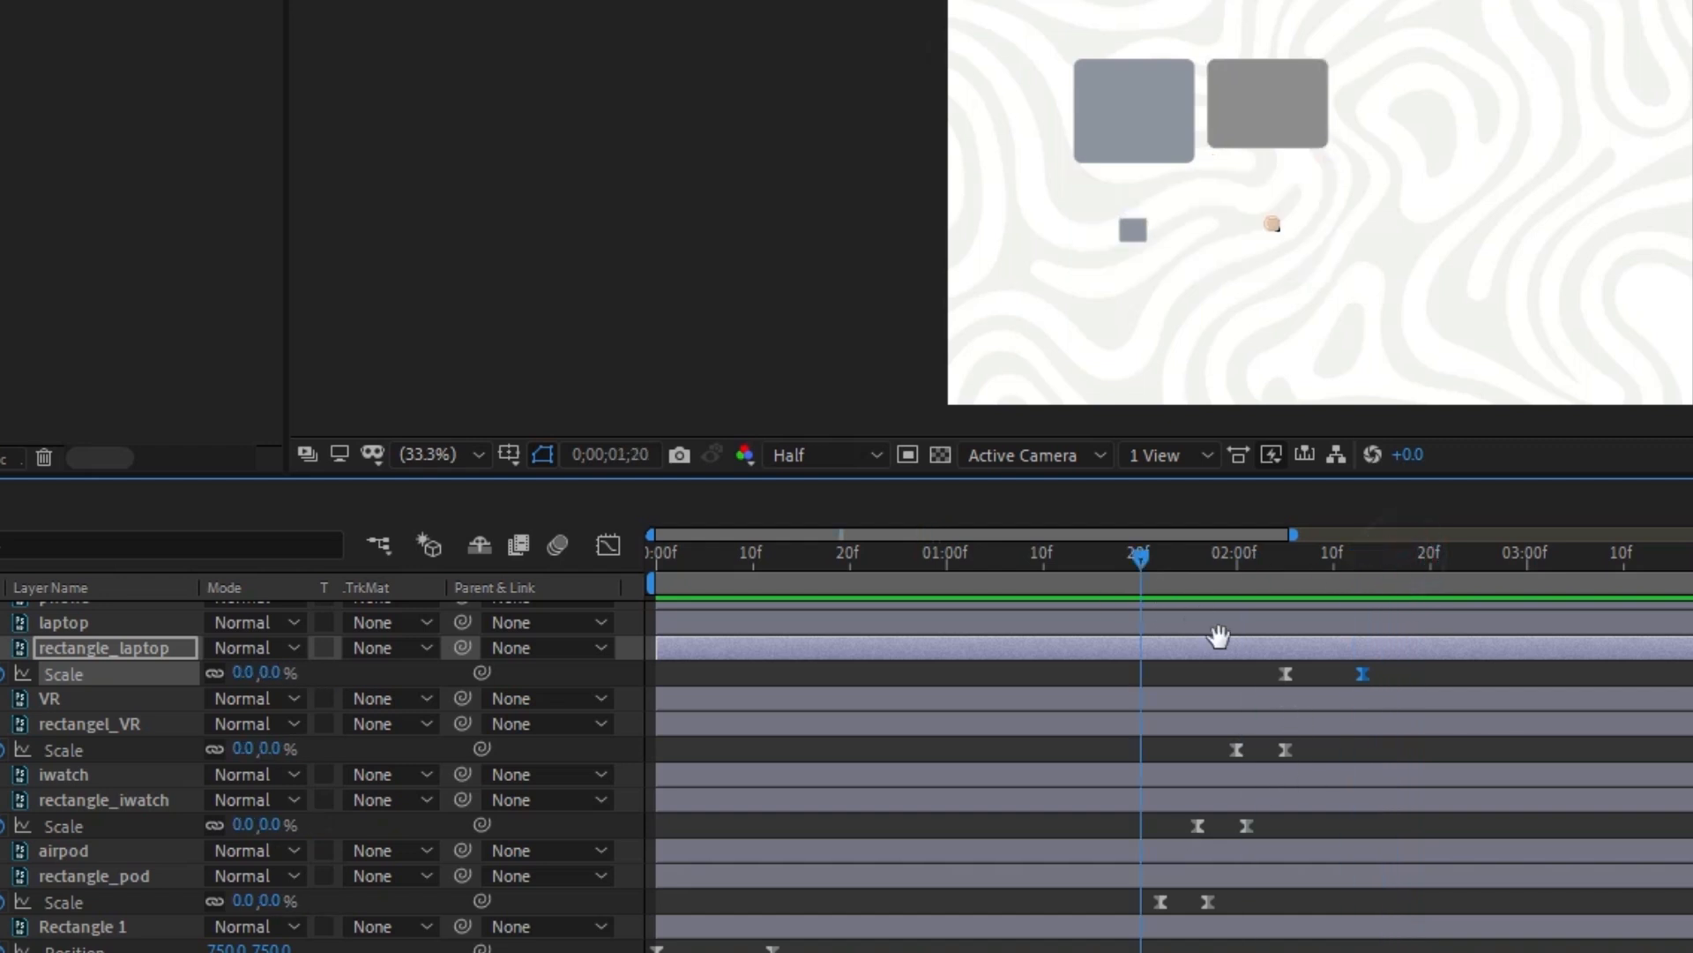
key("space")
key("space")
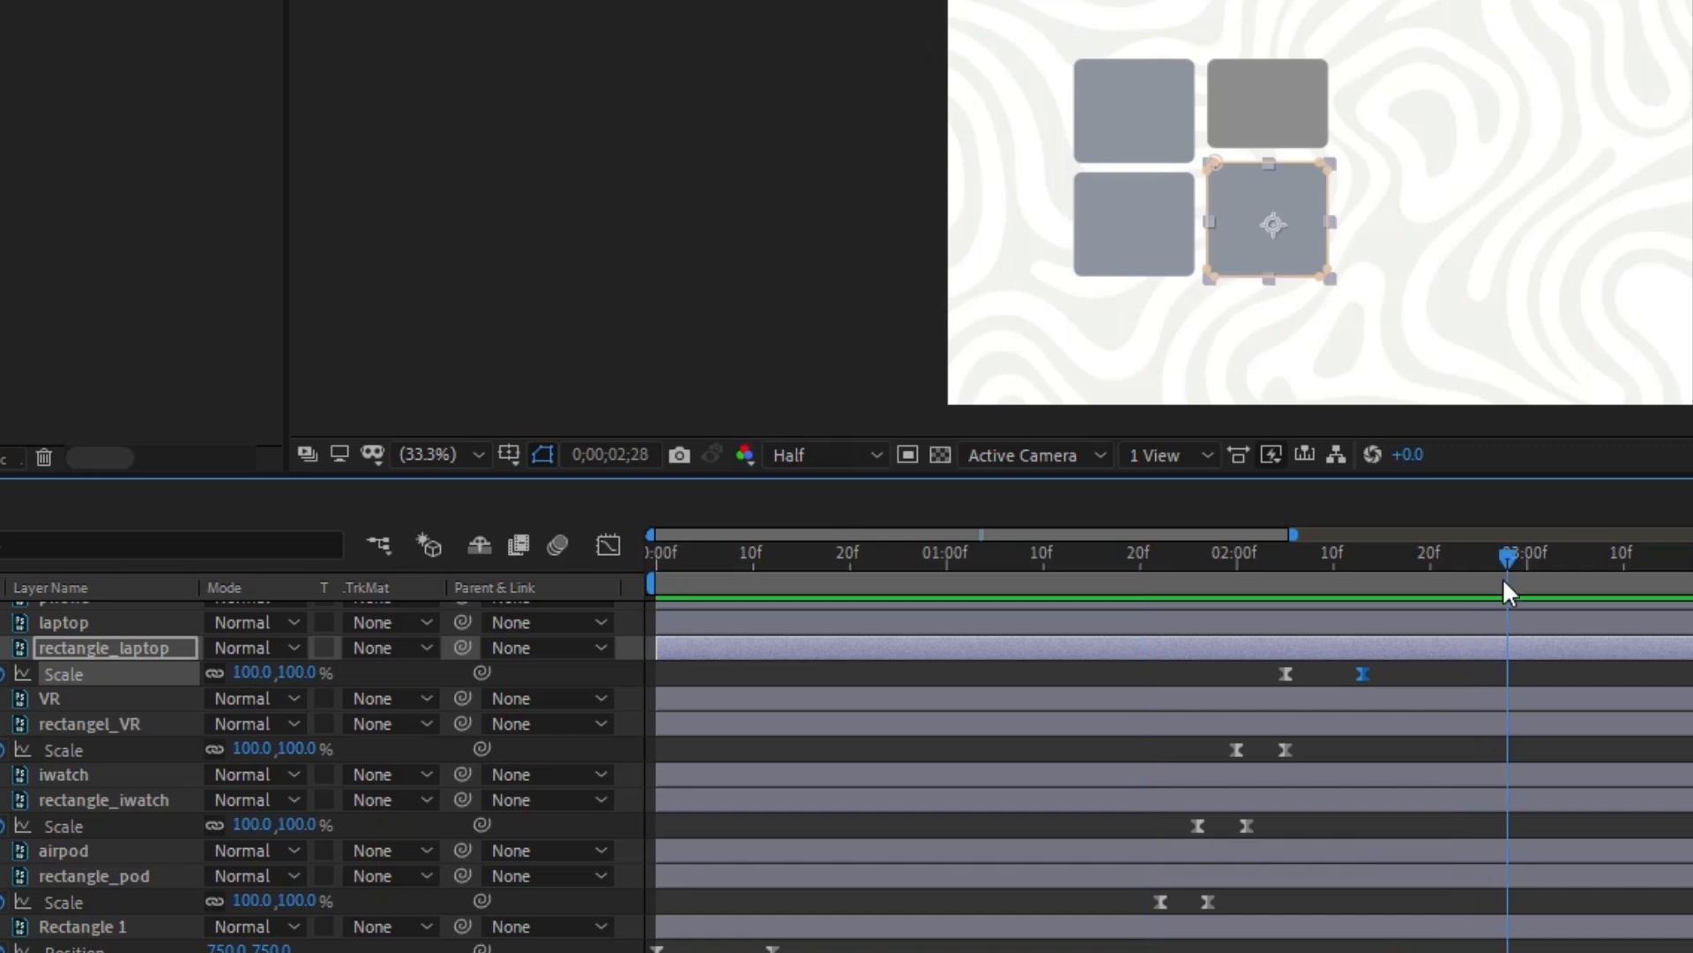
left_click_drag(1505, 557, 1364, 573)
key("space")
Move the last Scale keyframes of rectangel_VR, rectangle_iwatch and rectangle_pod two frames later to lengthen their animations.
left_click_drag(1285, 748, 1304, 749)
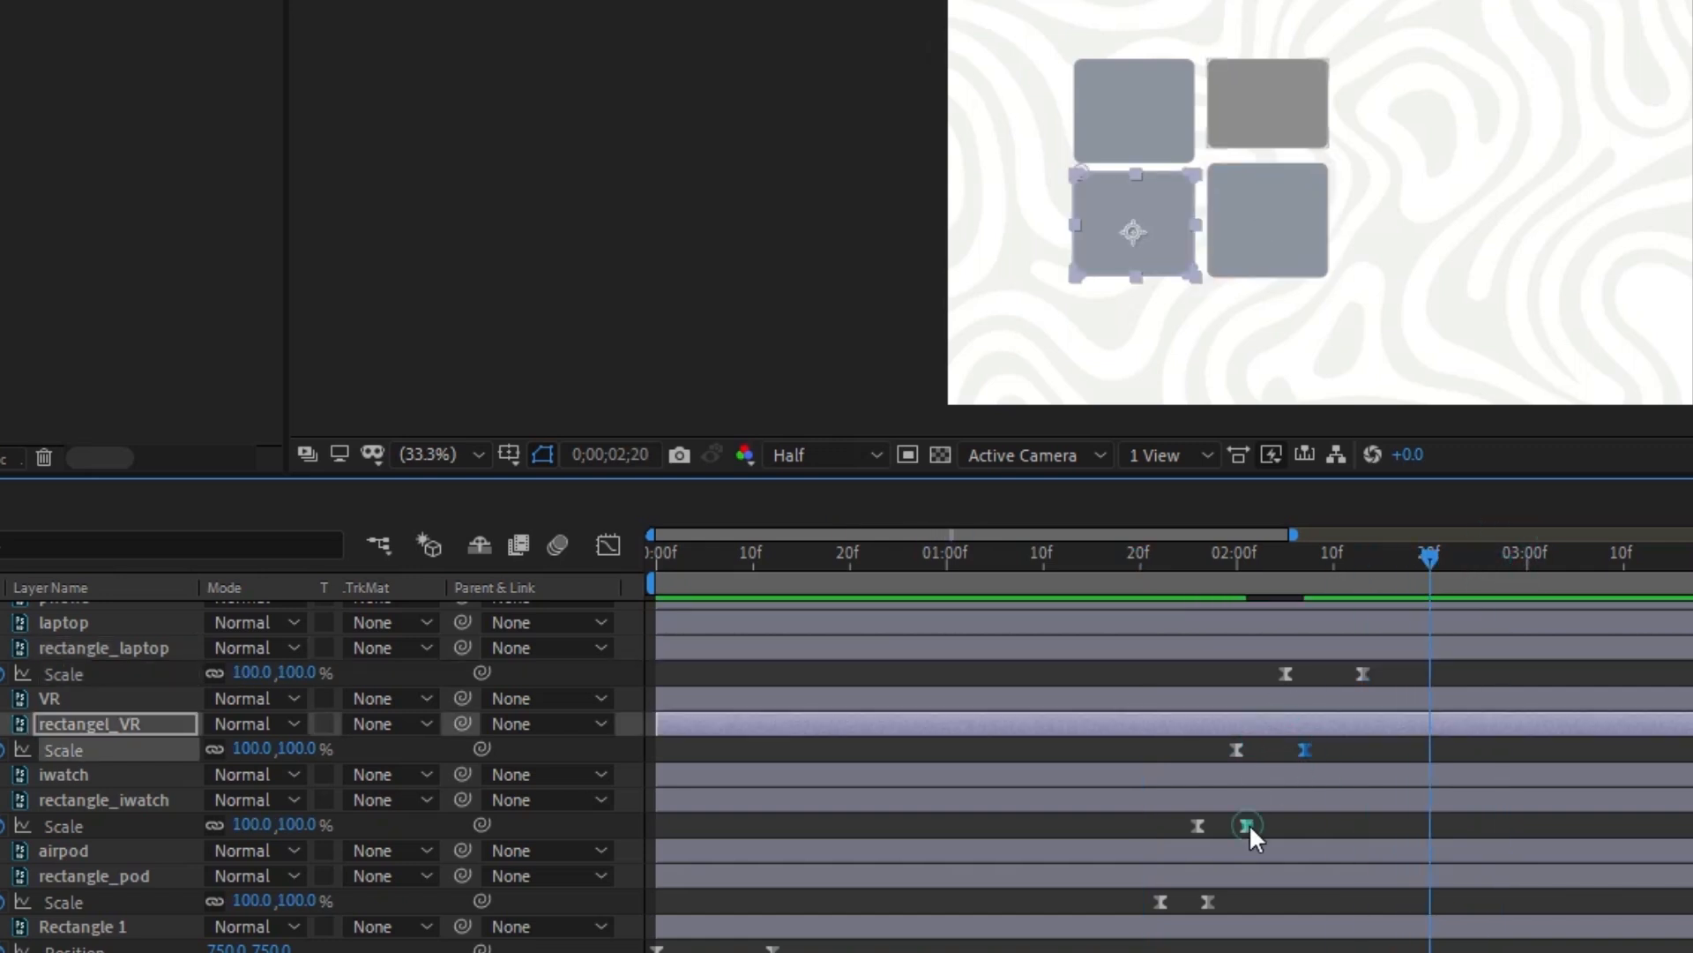
left_click_drag(1247, 826, 1266, 825)
left_click_drag(1208, 902, 1225, 903)
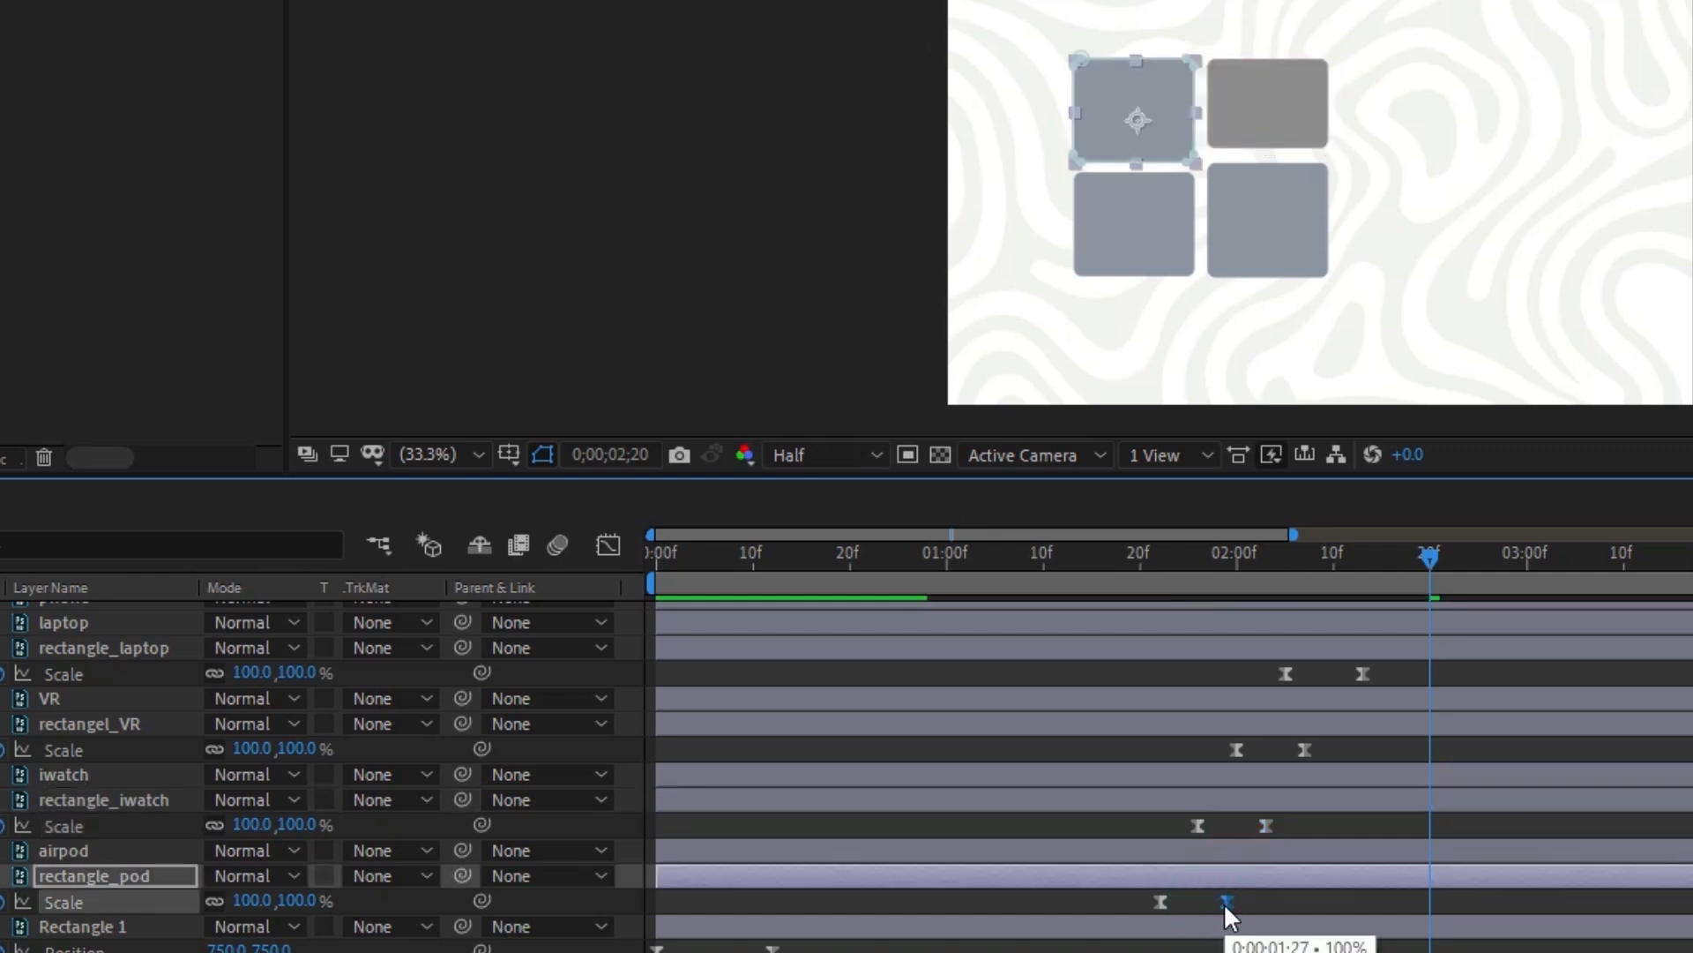
Play back the lengthened rectangle animations from 0;00;01;20 and park the playhead at 0;00;02;16.
left_click(1146, 575)
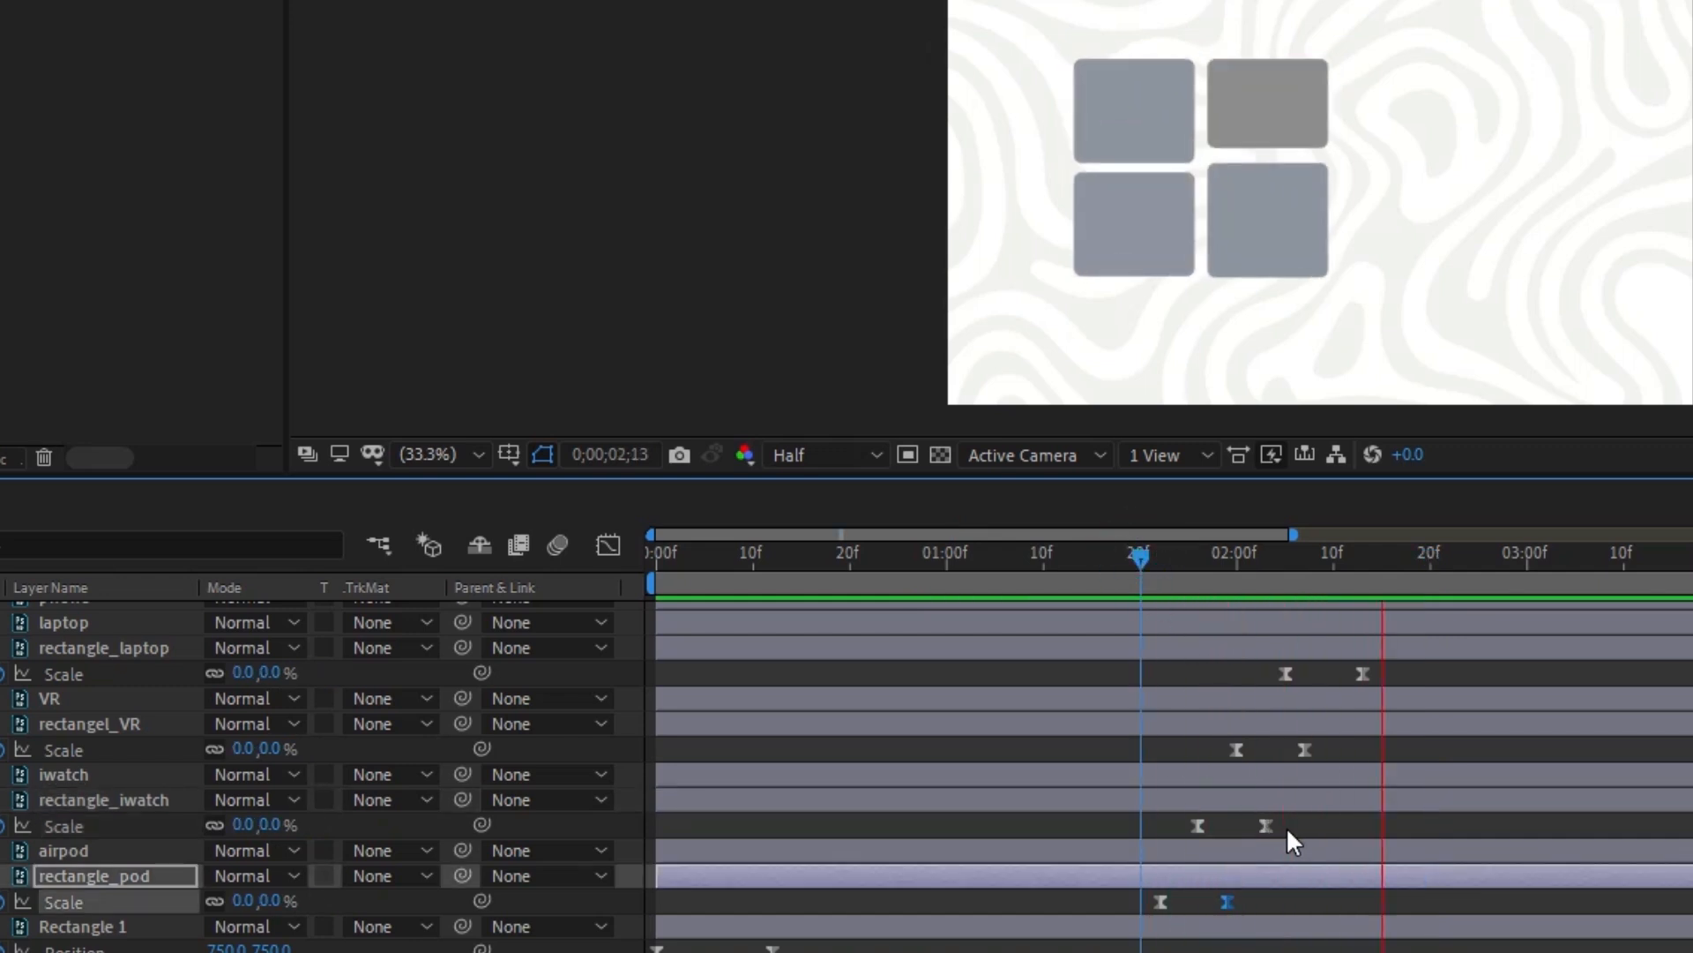
key("space")
left_click_drag(1524, 567, 1387, 573)
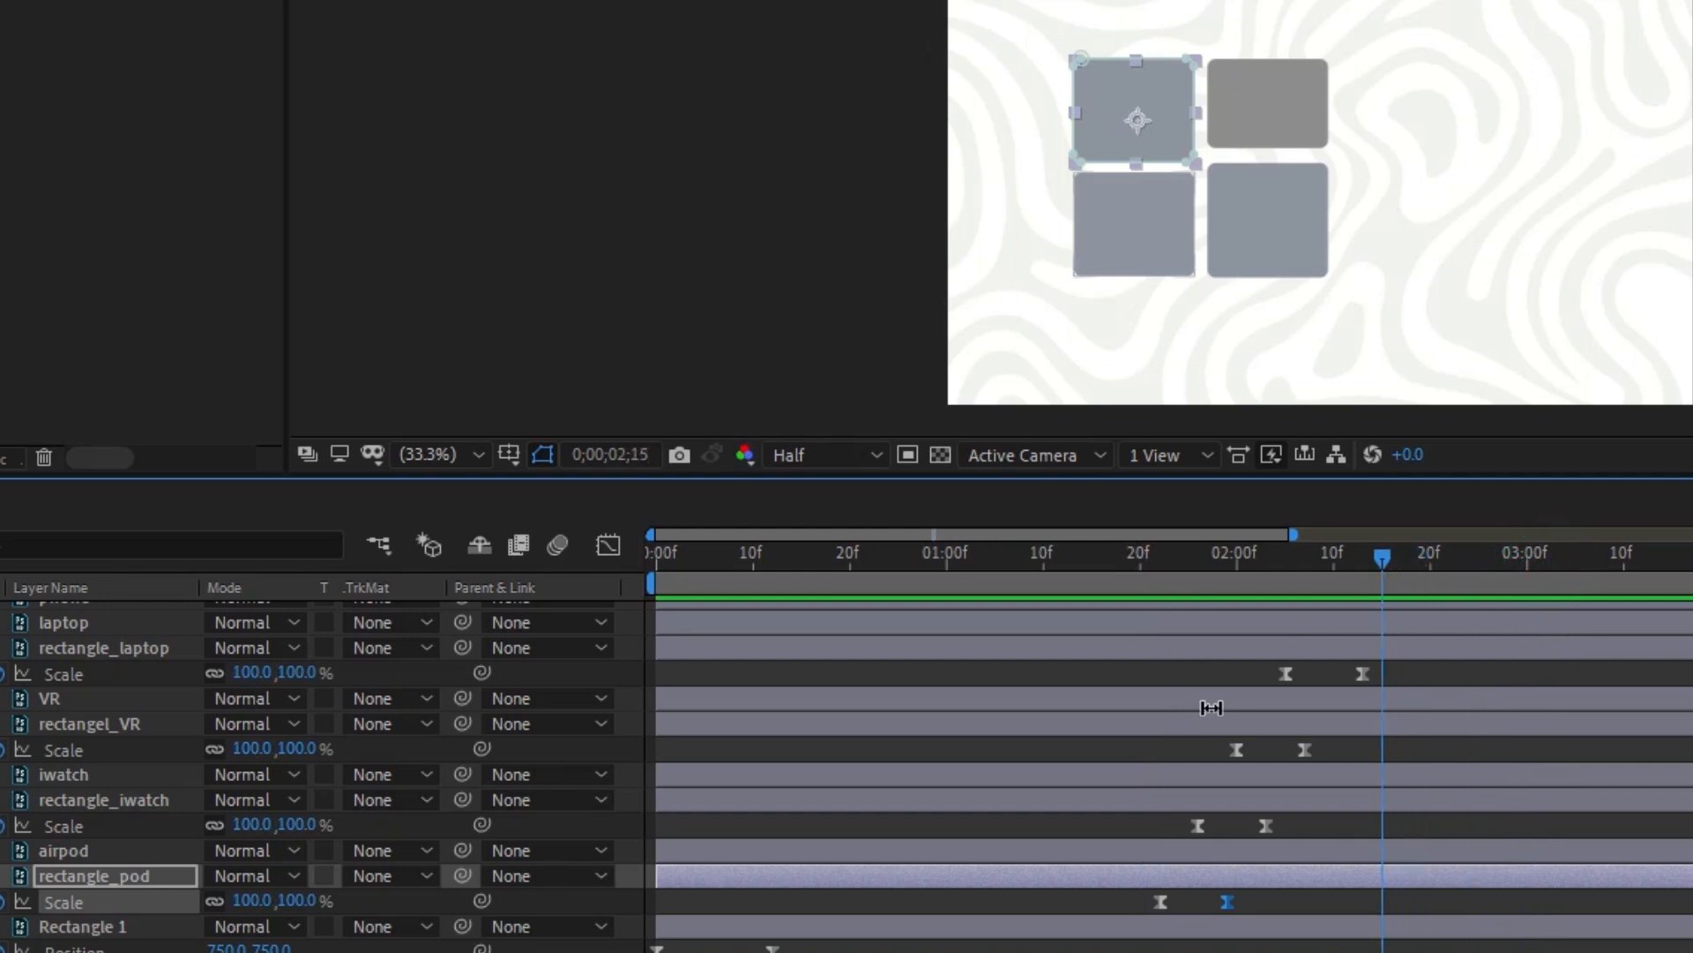
key("Page_Down")
Select Rectangle 1, rectangle_pod, rectangle_iwatch, rectangel_VR and rectangle_laptop together and collapse their keyframed properties.
scroll(1414, 657, "down", 1)
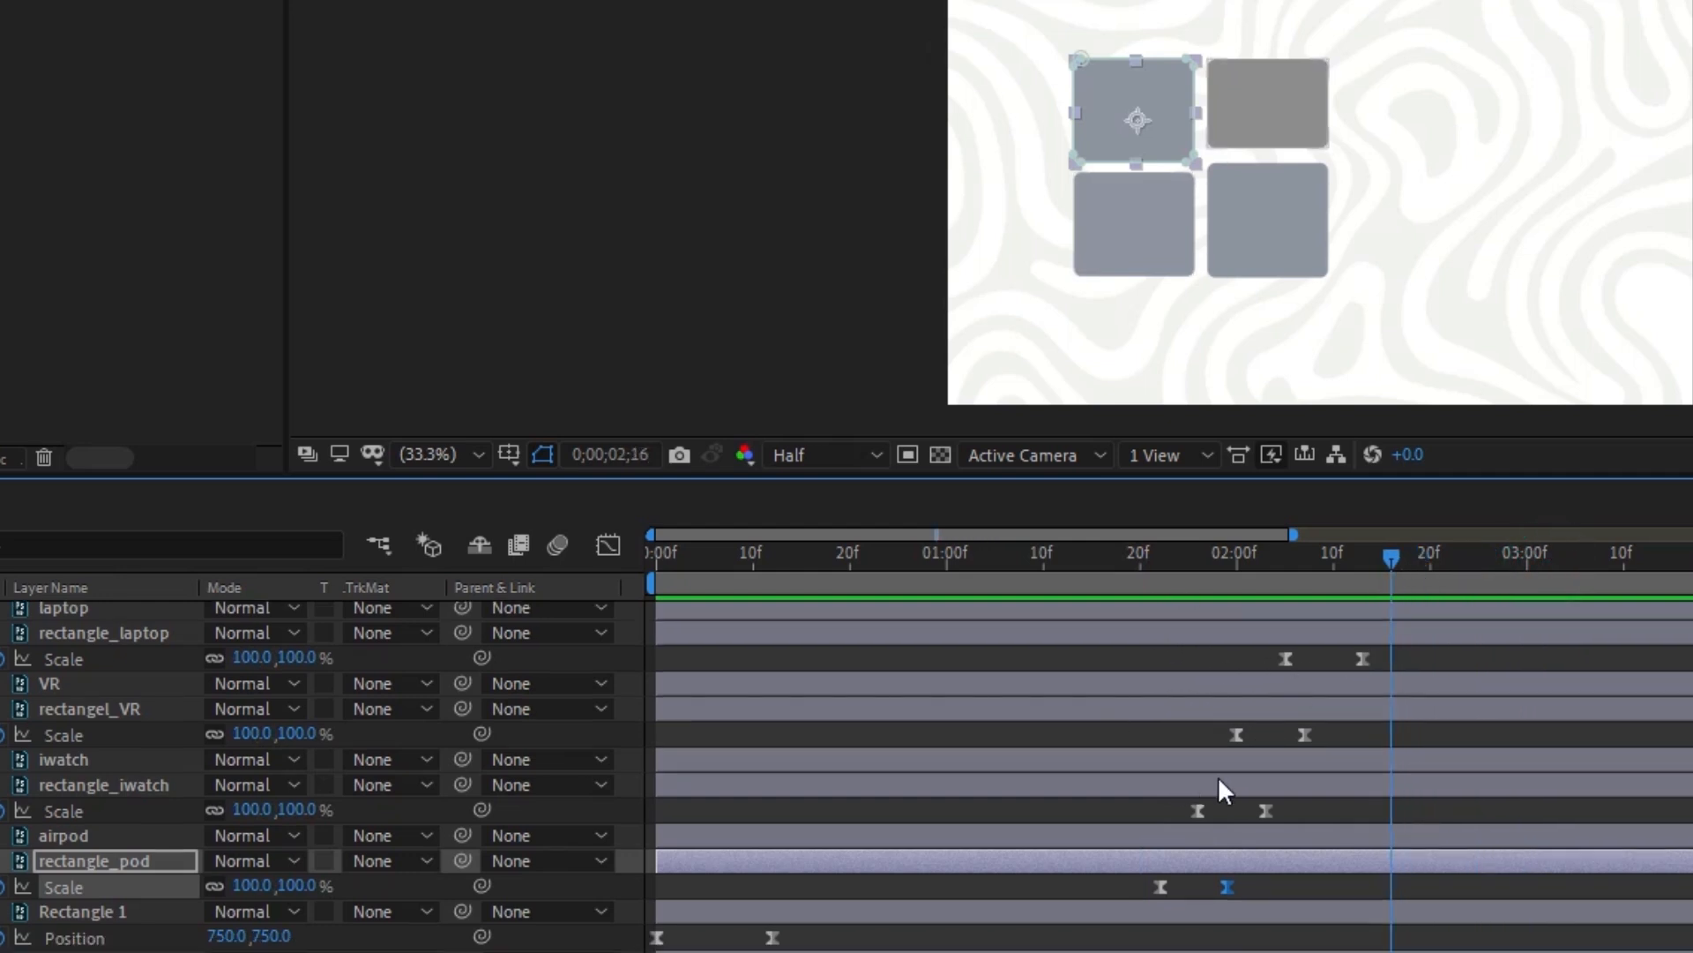
scroll(882, 776, "down", 2)
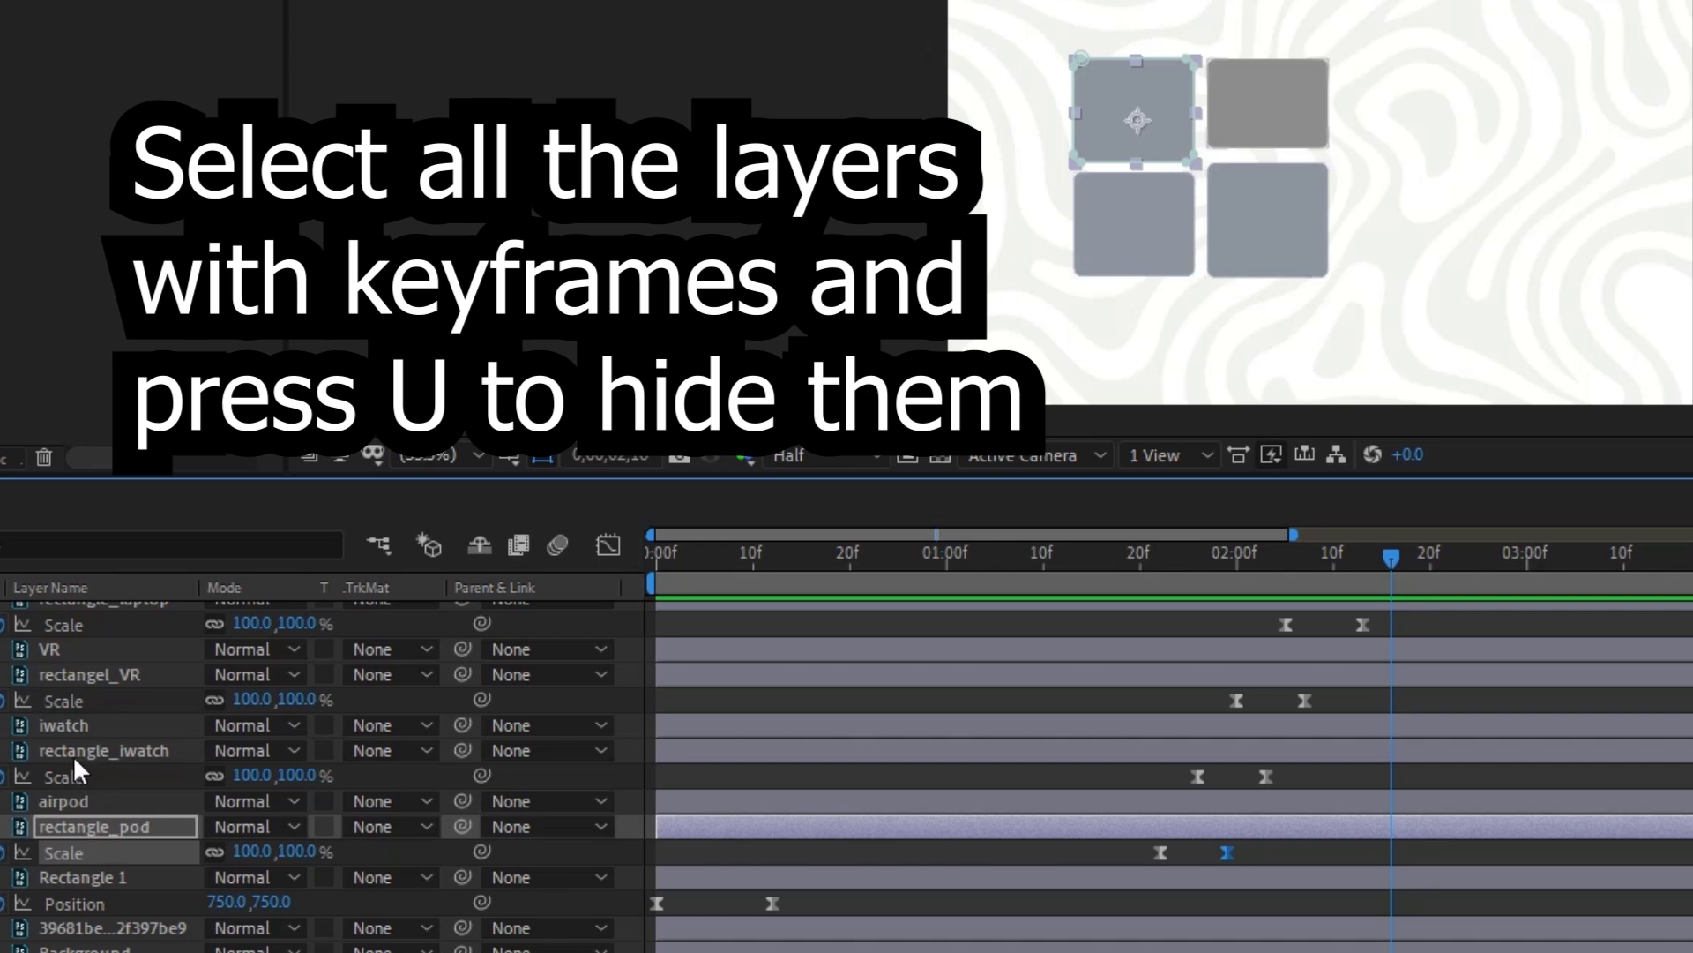
left_click(86, 880)
left_click(95, 826, "ctrl")
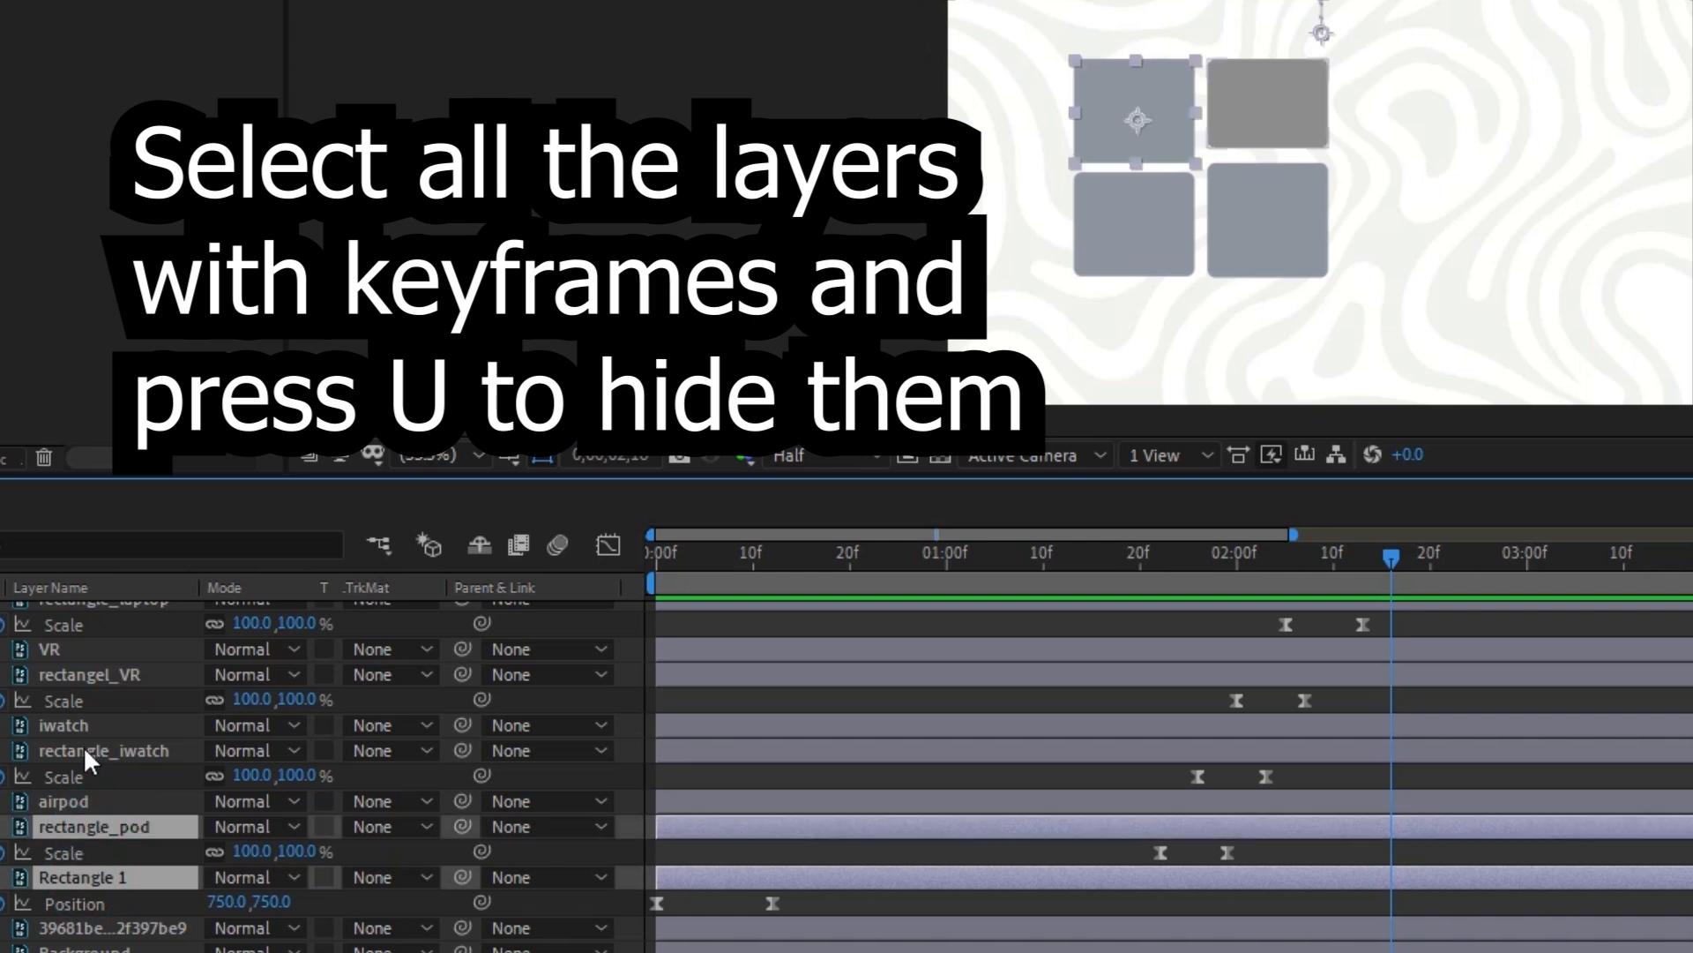
left_click(86, 749, "ctrl")
left_click(84, 673, "ctrl")
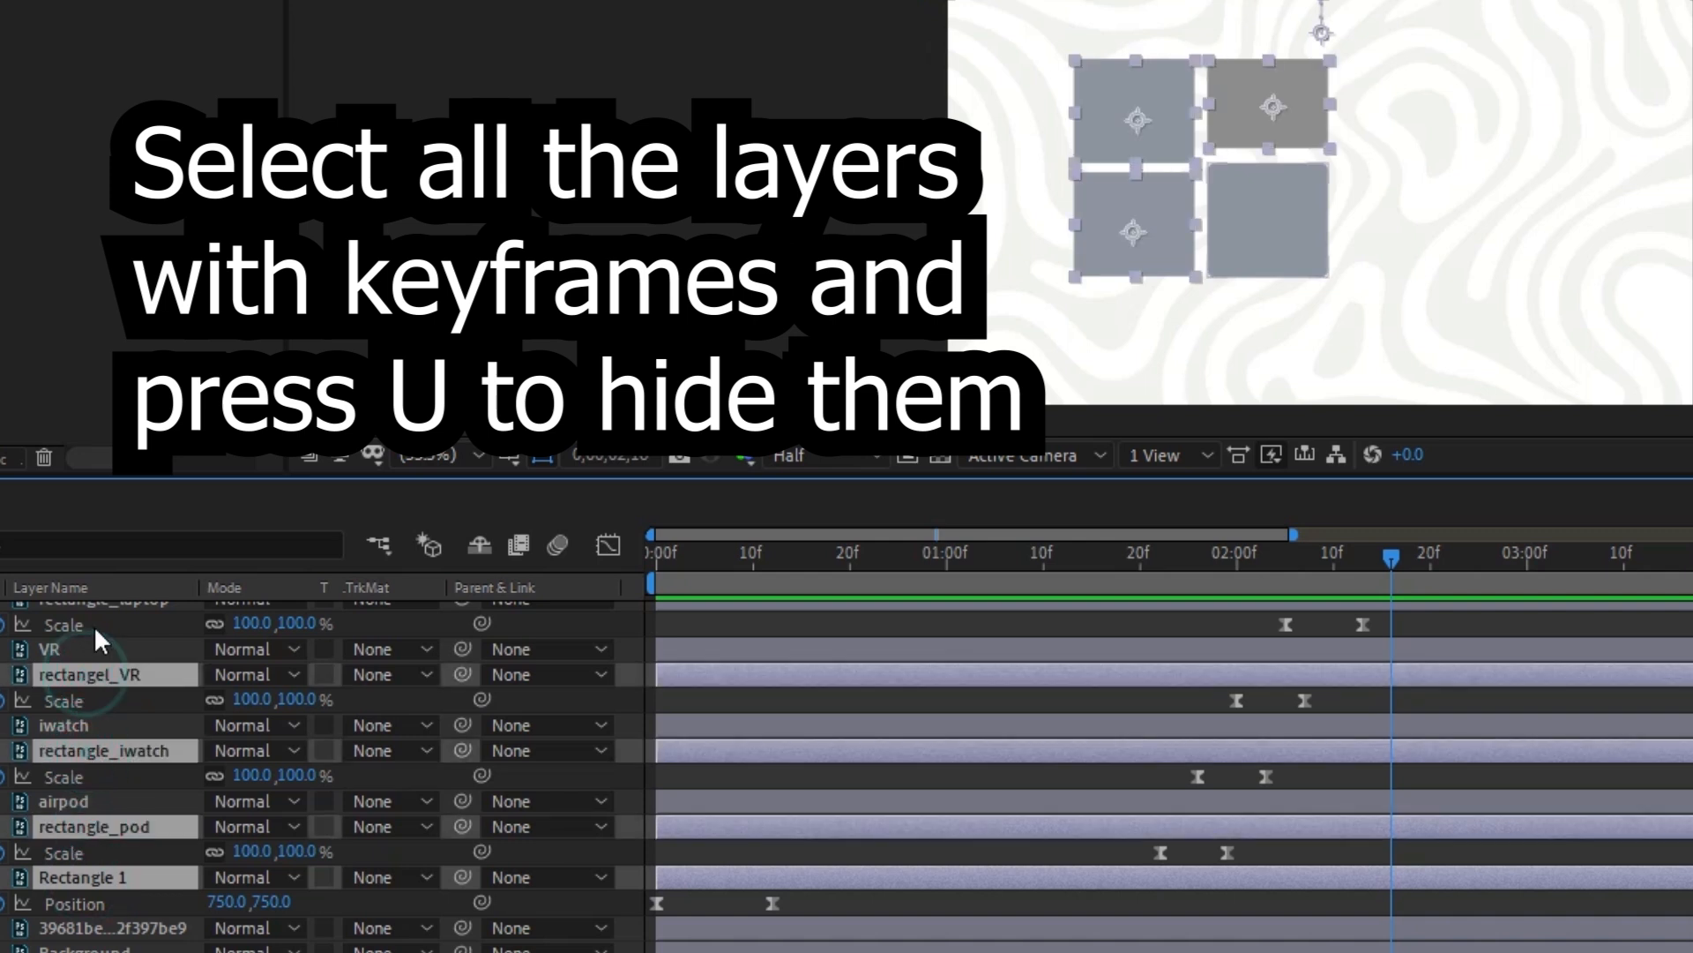
scroll(141, 617, "up", 3)
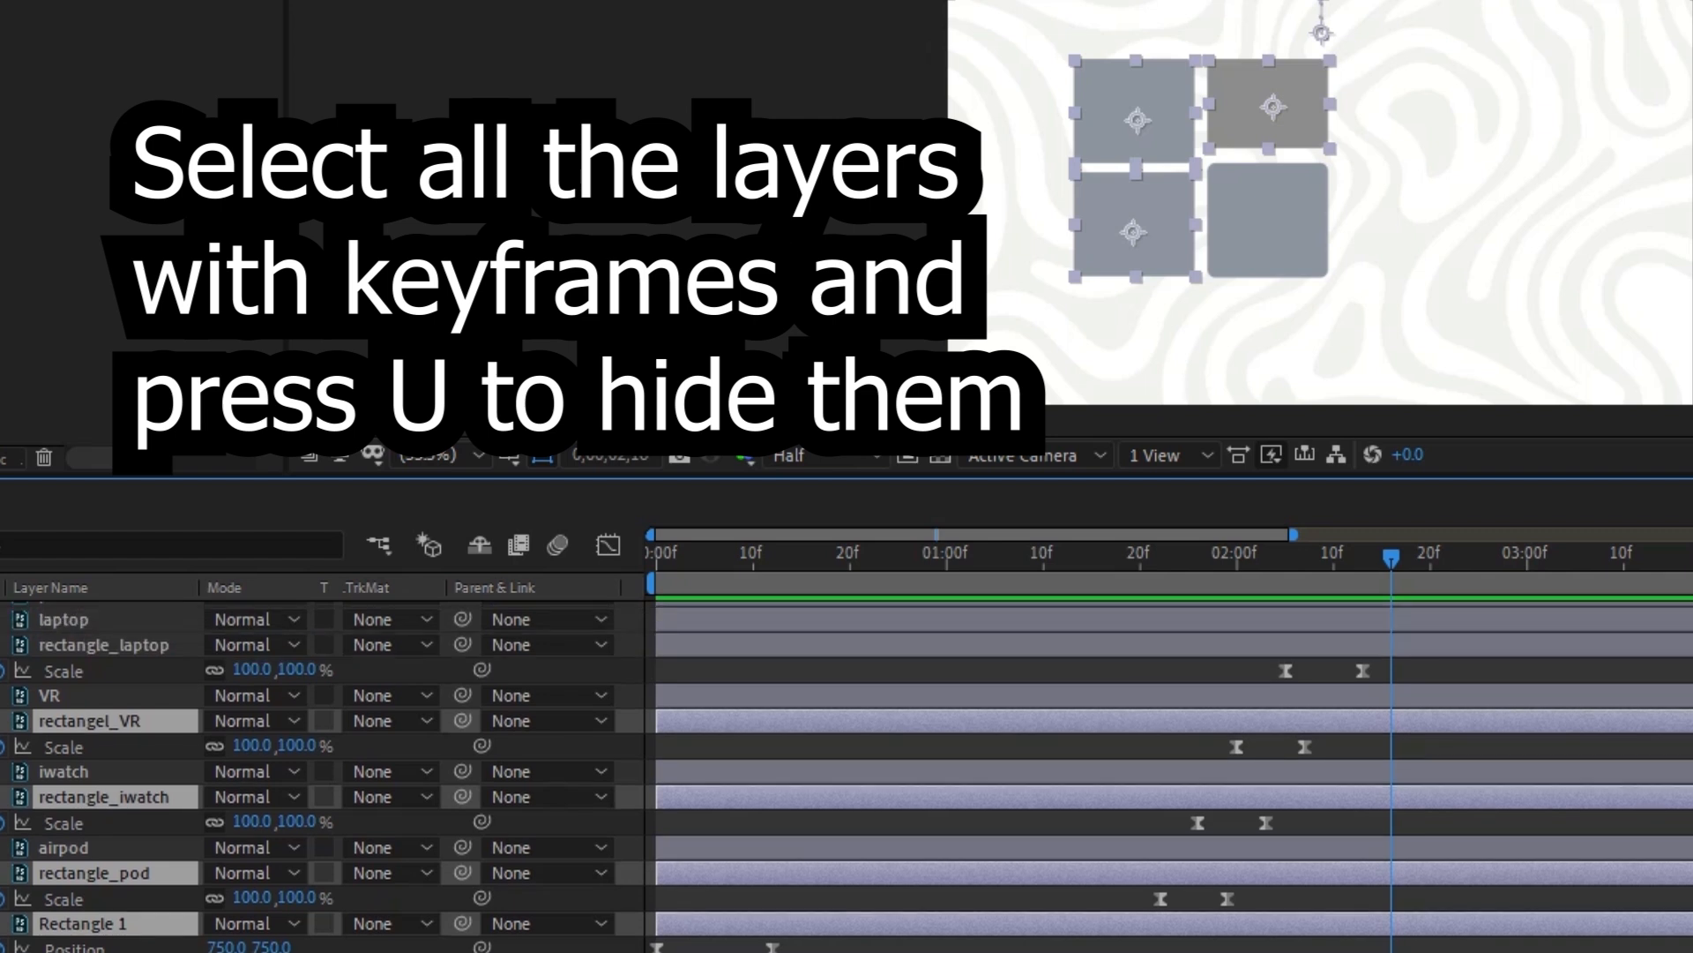
left_click(116, 673, "ctrl")
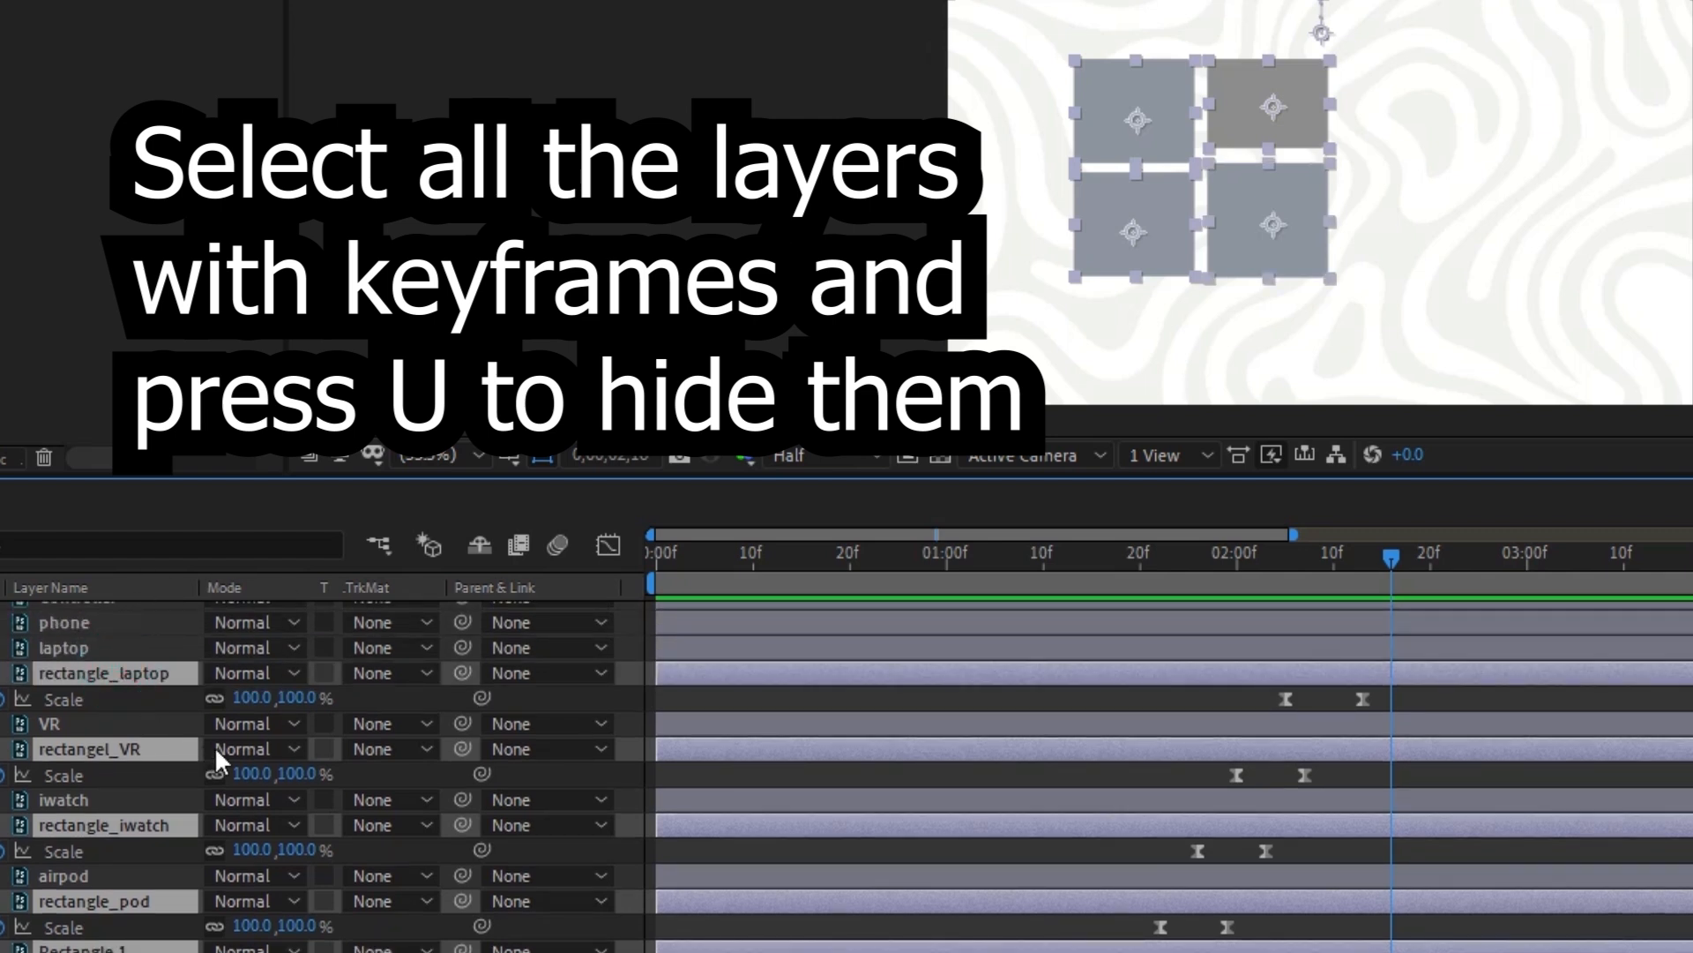
key("u")
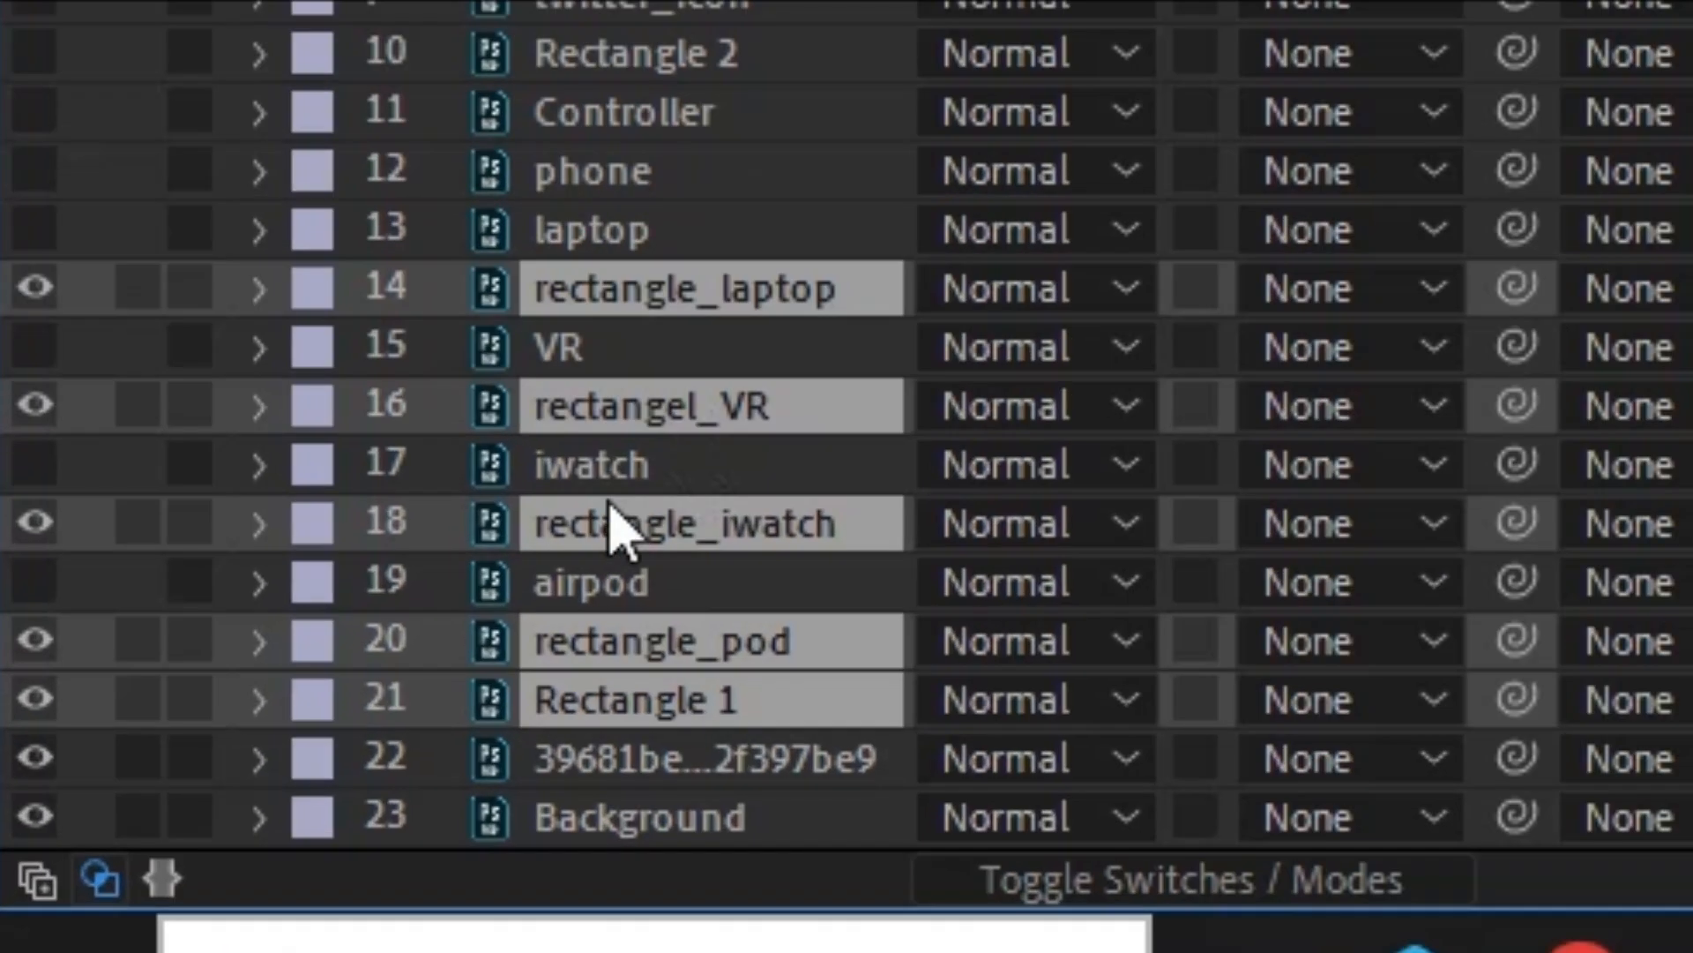
Select the airpod layer, make it visible, and set the composition view magnification to 100%.
left_click(697, 593)
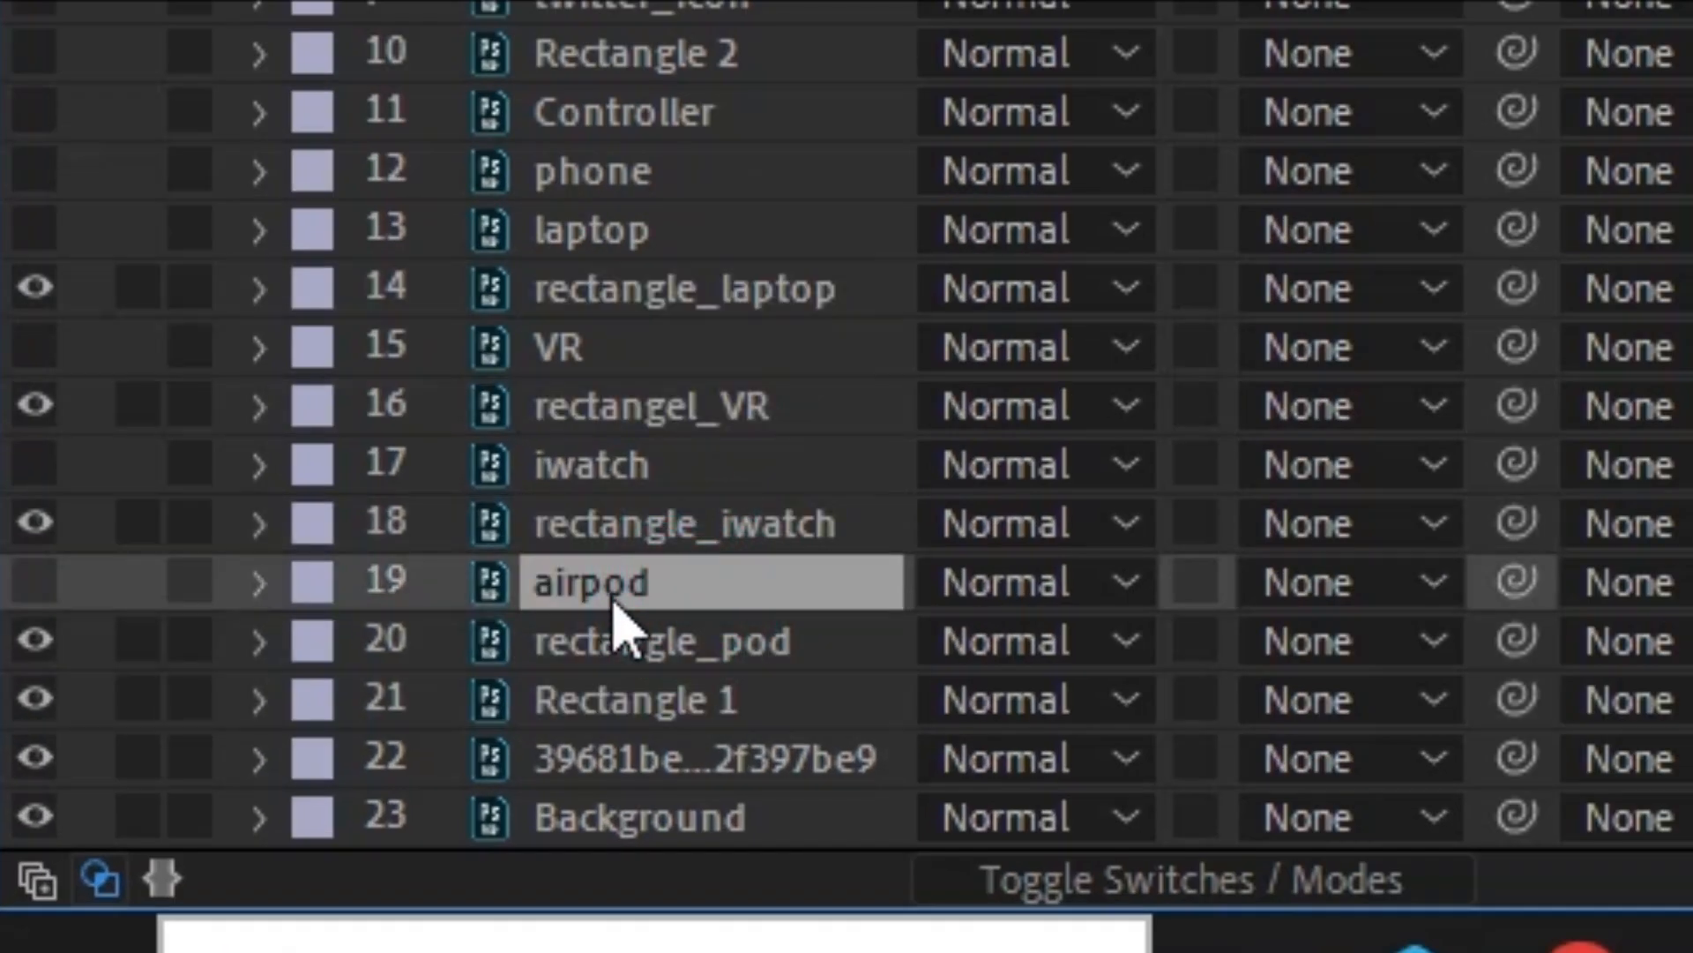
left_click(36, 583)
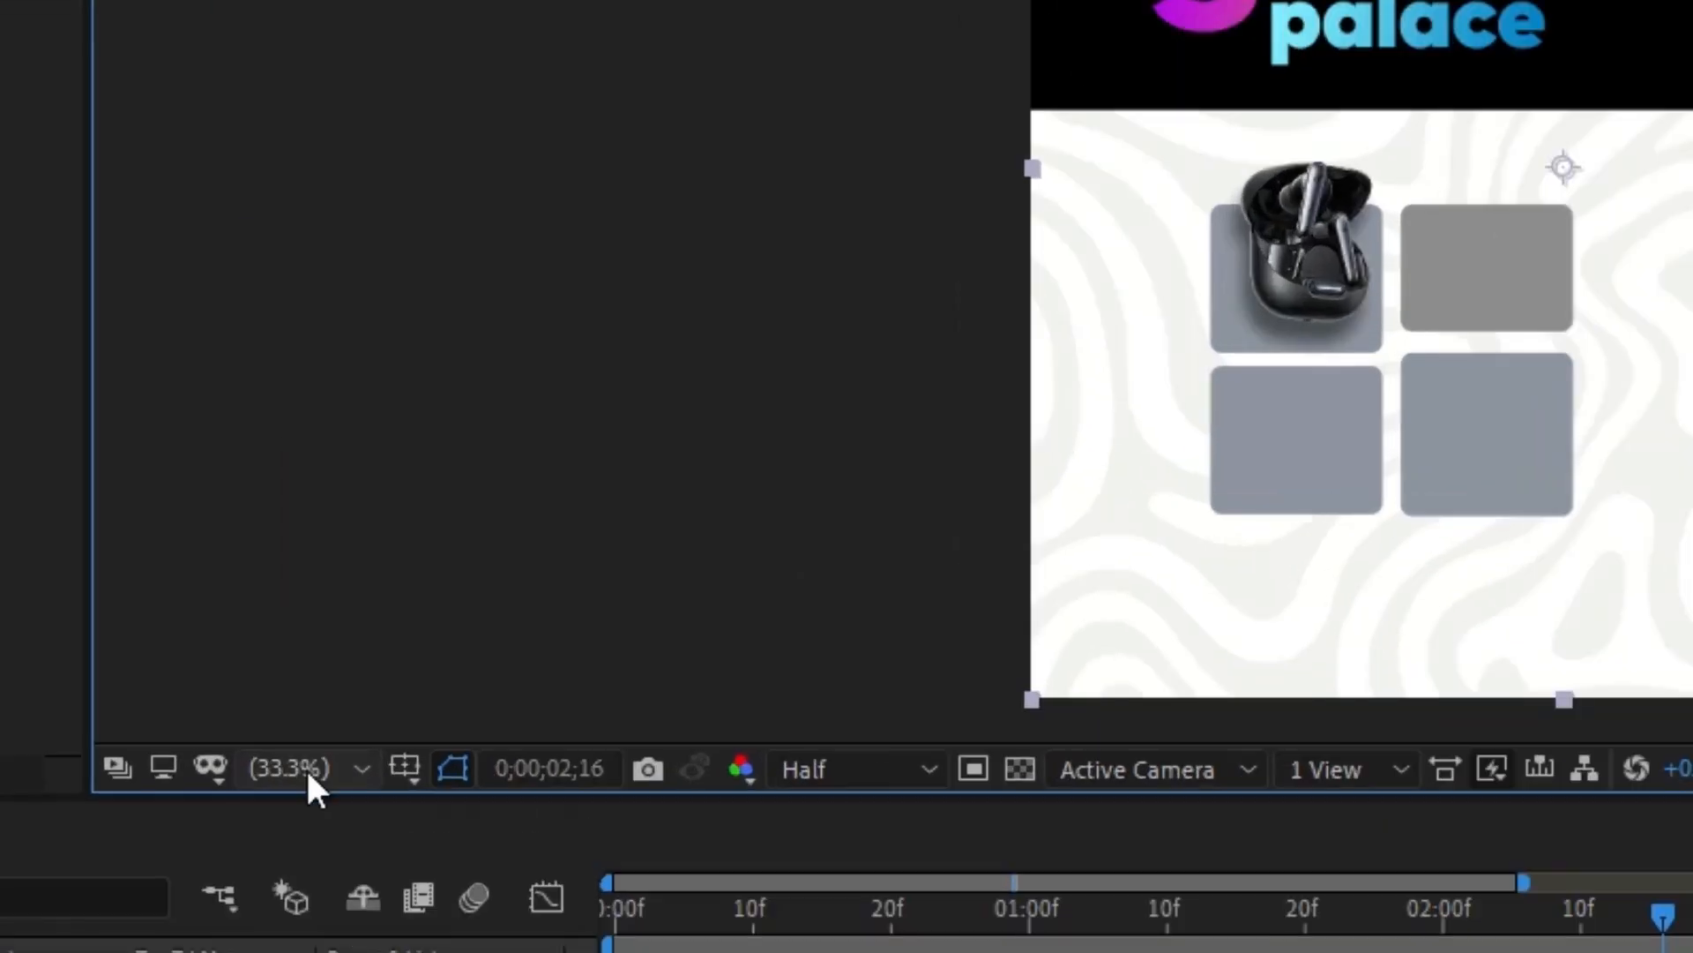
left_click(375, 602)
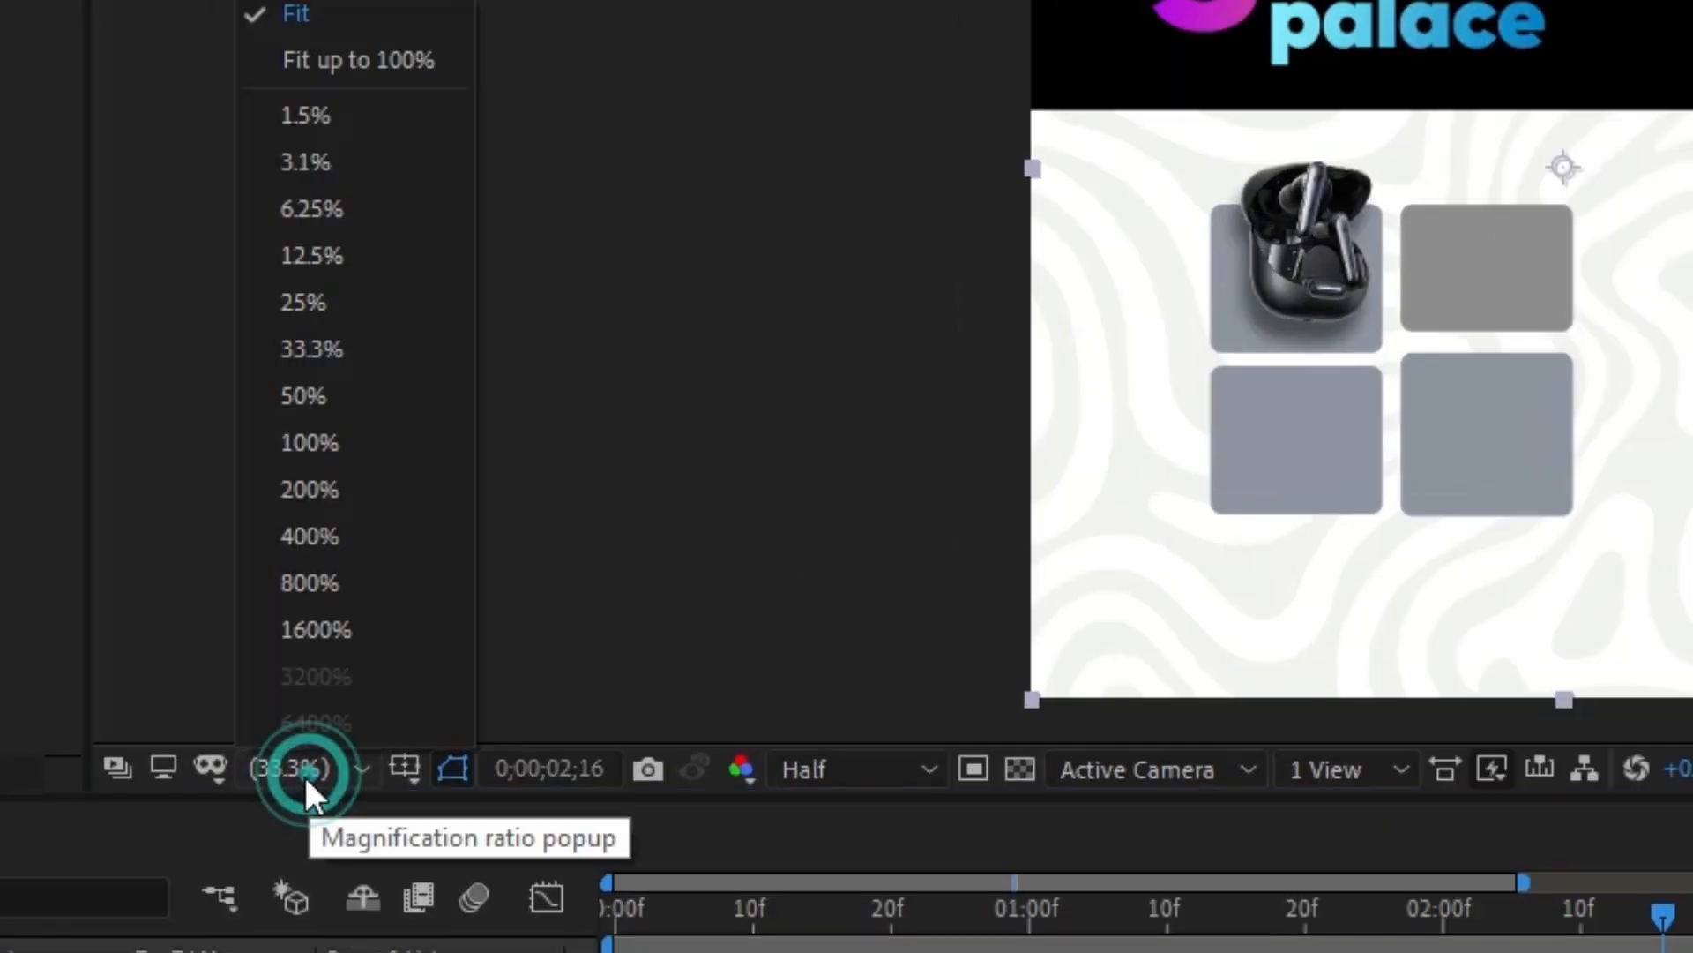
left_click(333, 439)
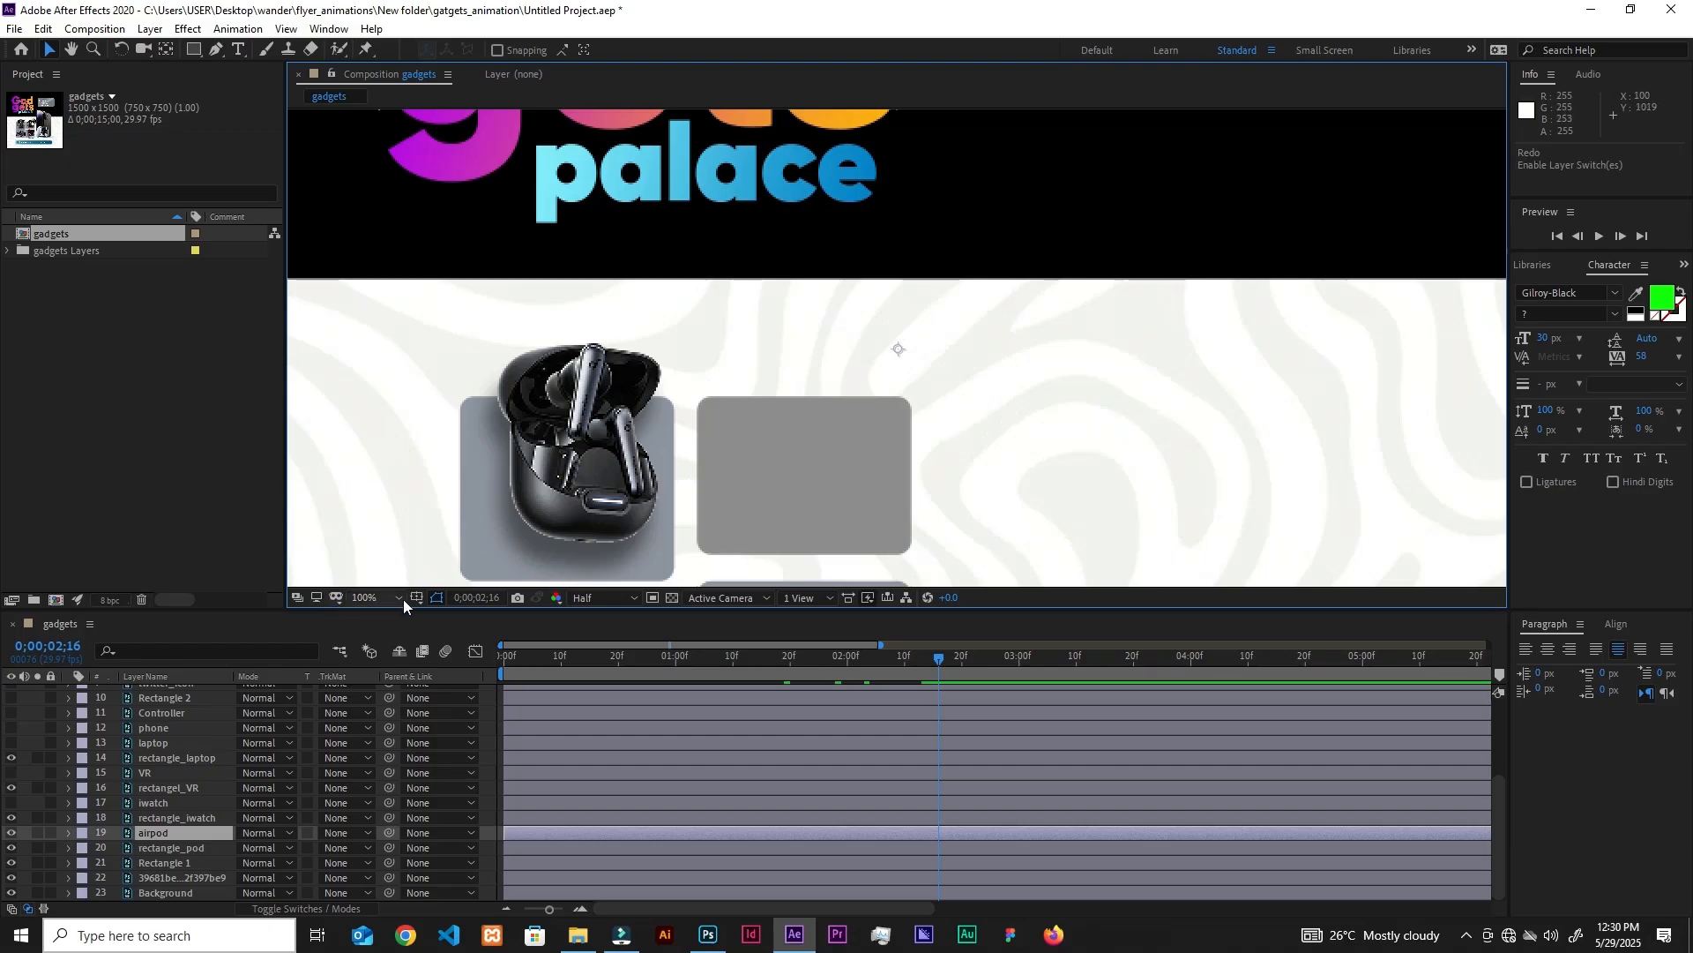
Reframe the composition view around the four product rectangles and set its magnification to 50%.
key("h")
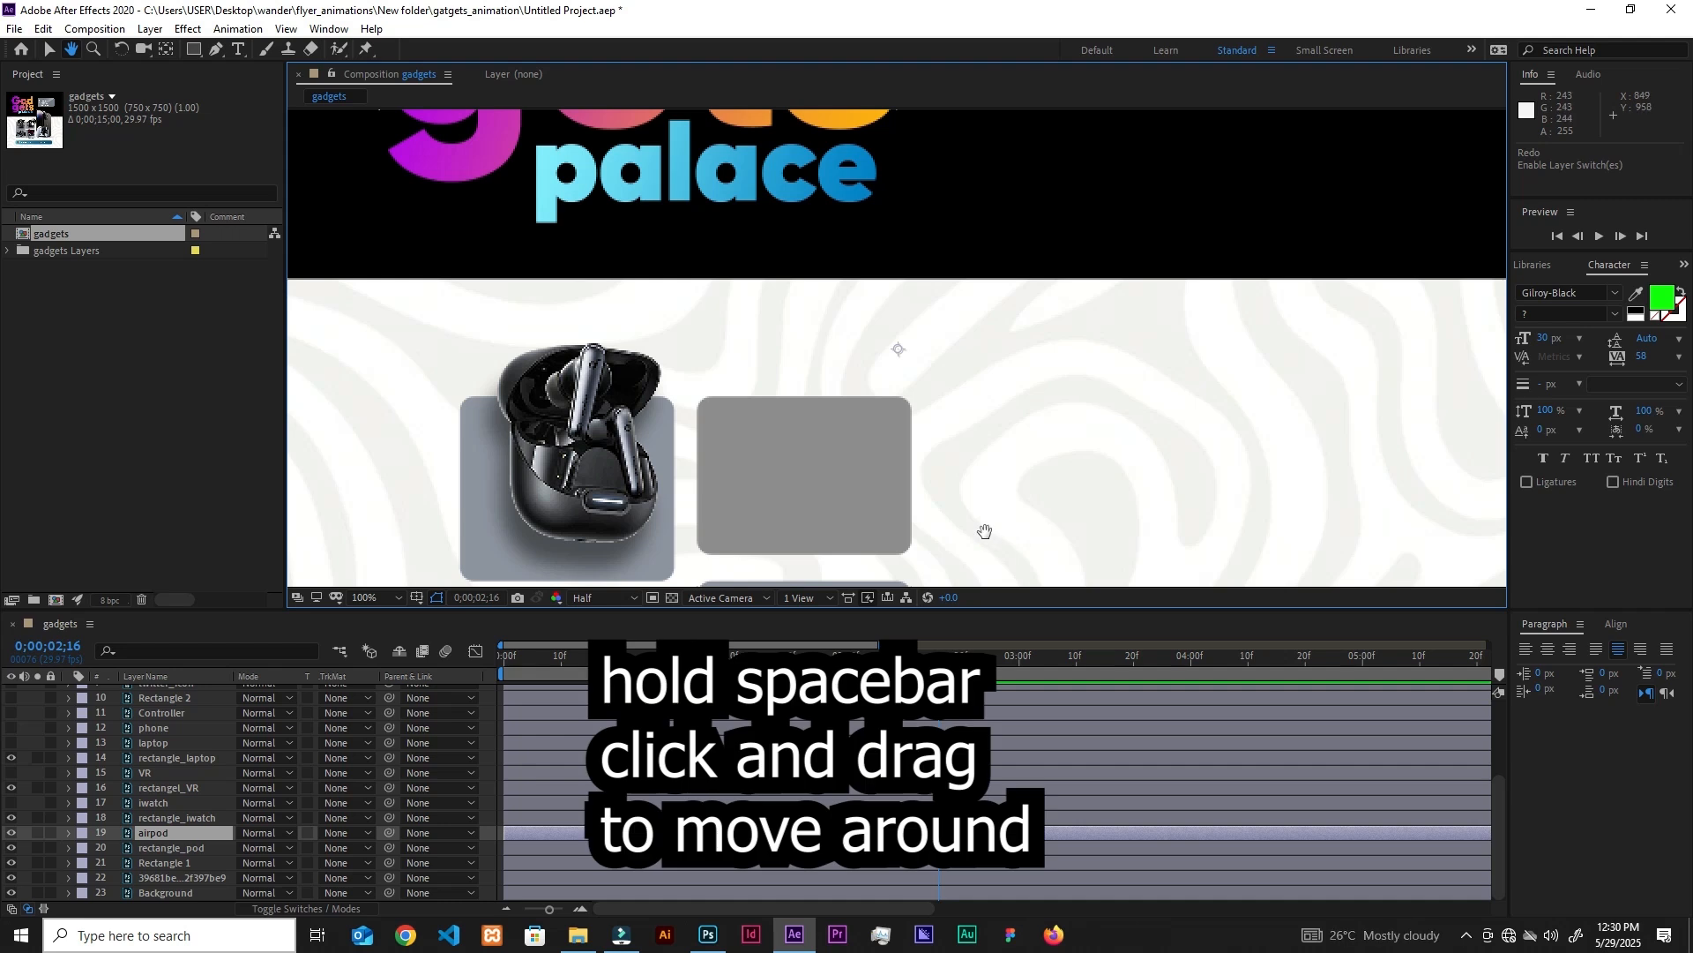
left_click_drag(985, 538, 1100, 327)
key("v")
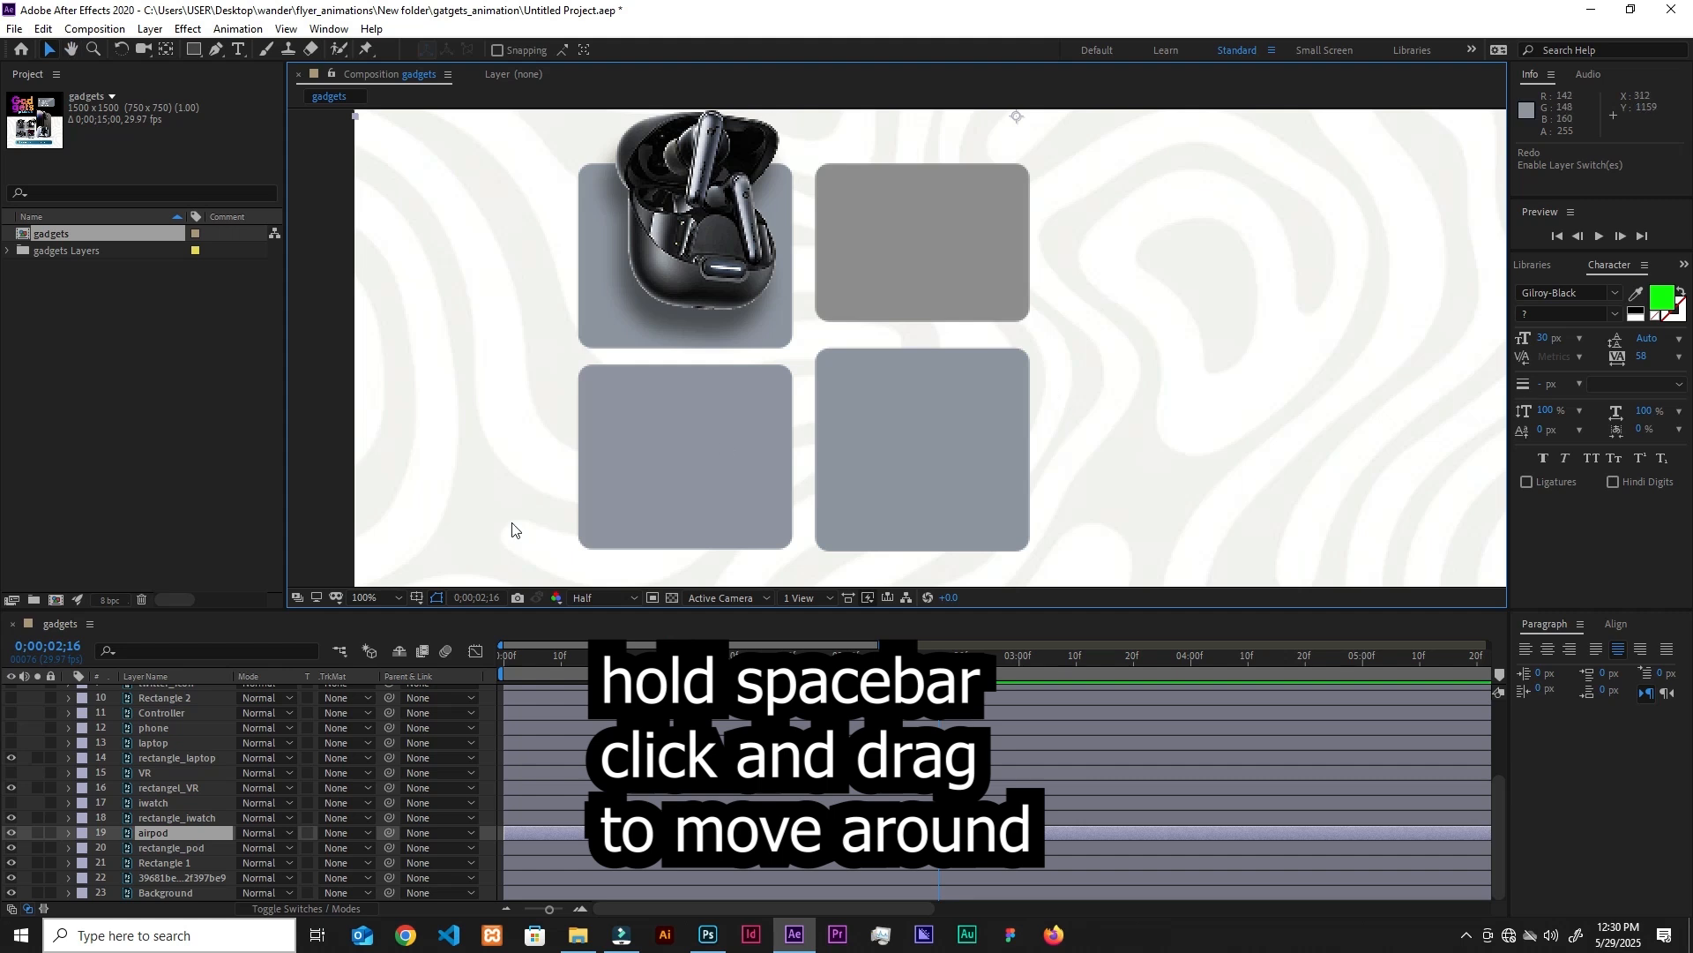
left_click(392, 597)
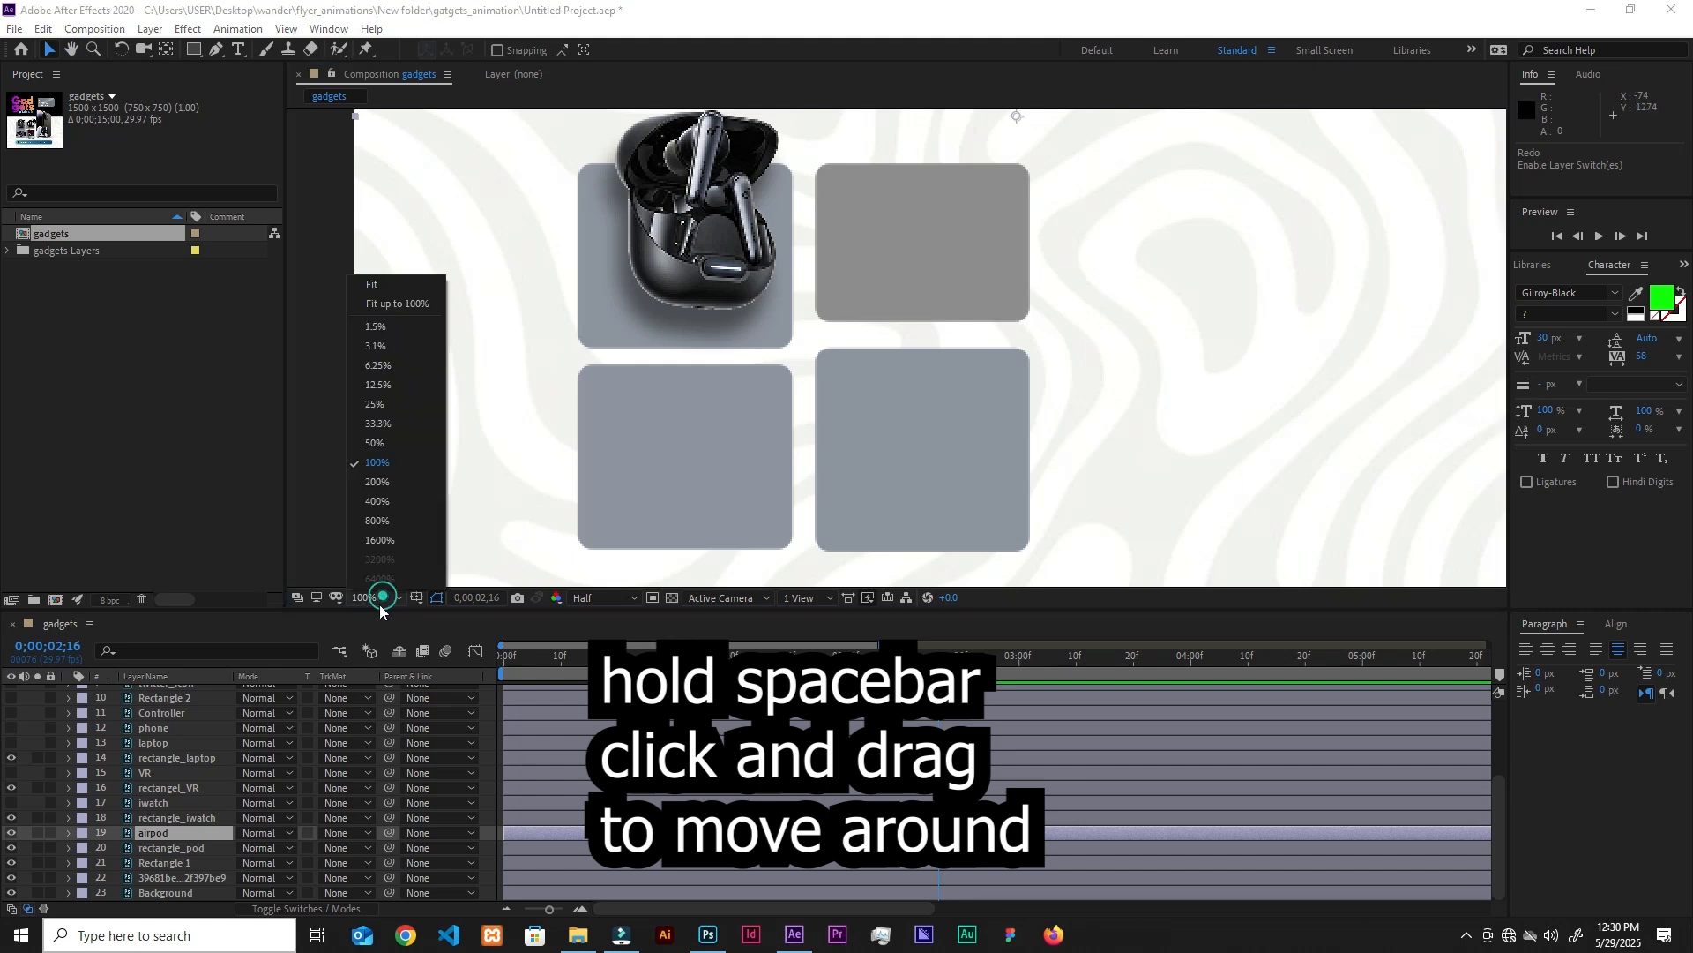
left_click(377, 443)
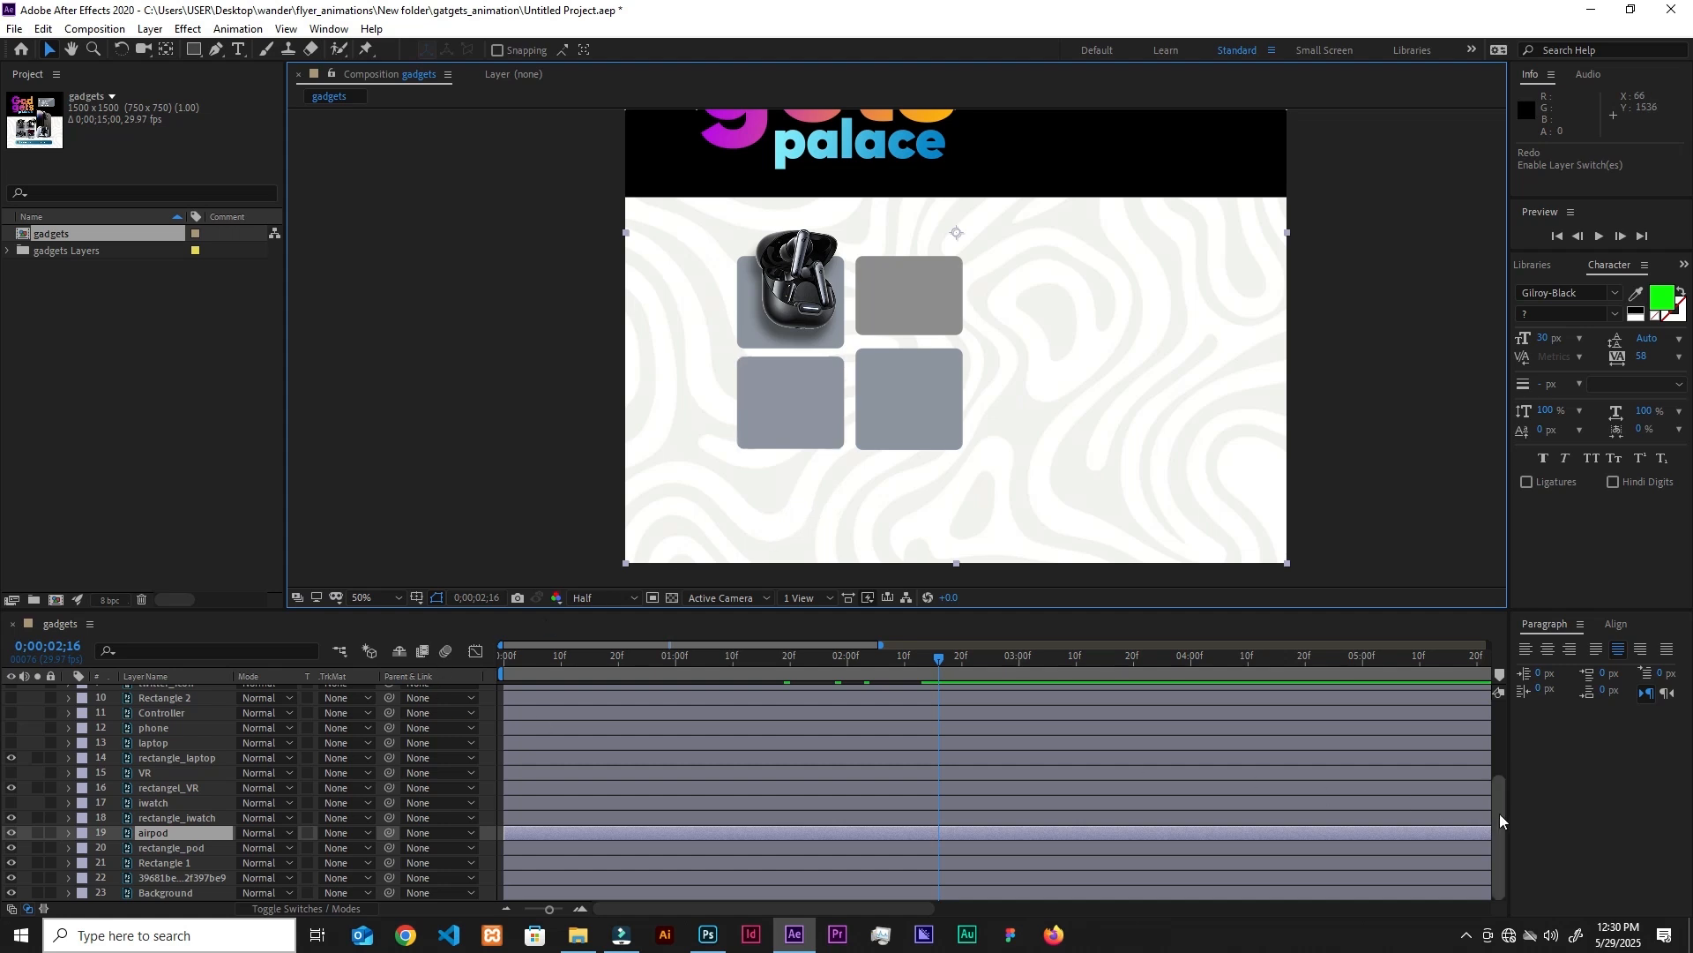
With no layer selected, draw a filled rectangle shape about 260 by 458 px directly below the airpod's grey rectangle.
left_click_drag(1499, 813, 1501, 707)
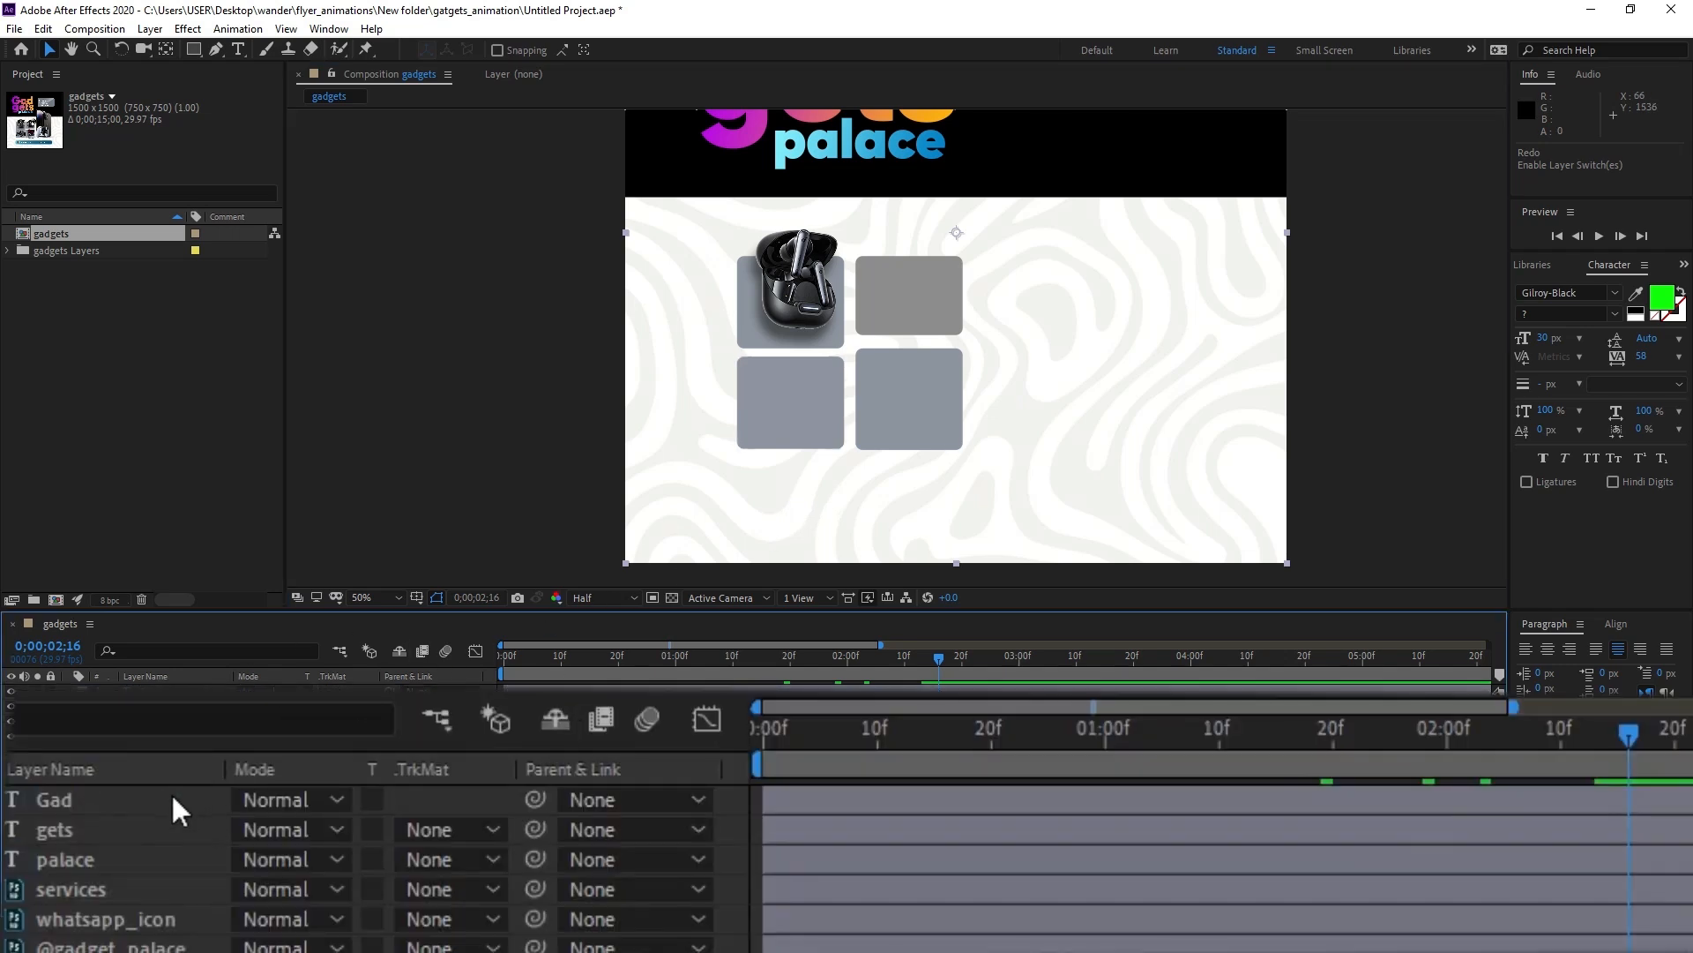
left_click(171, 795)
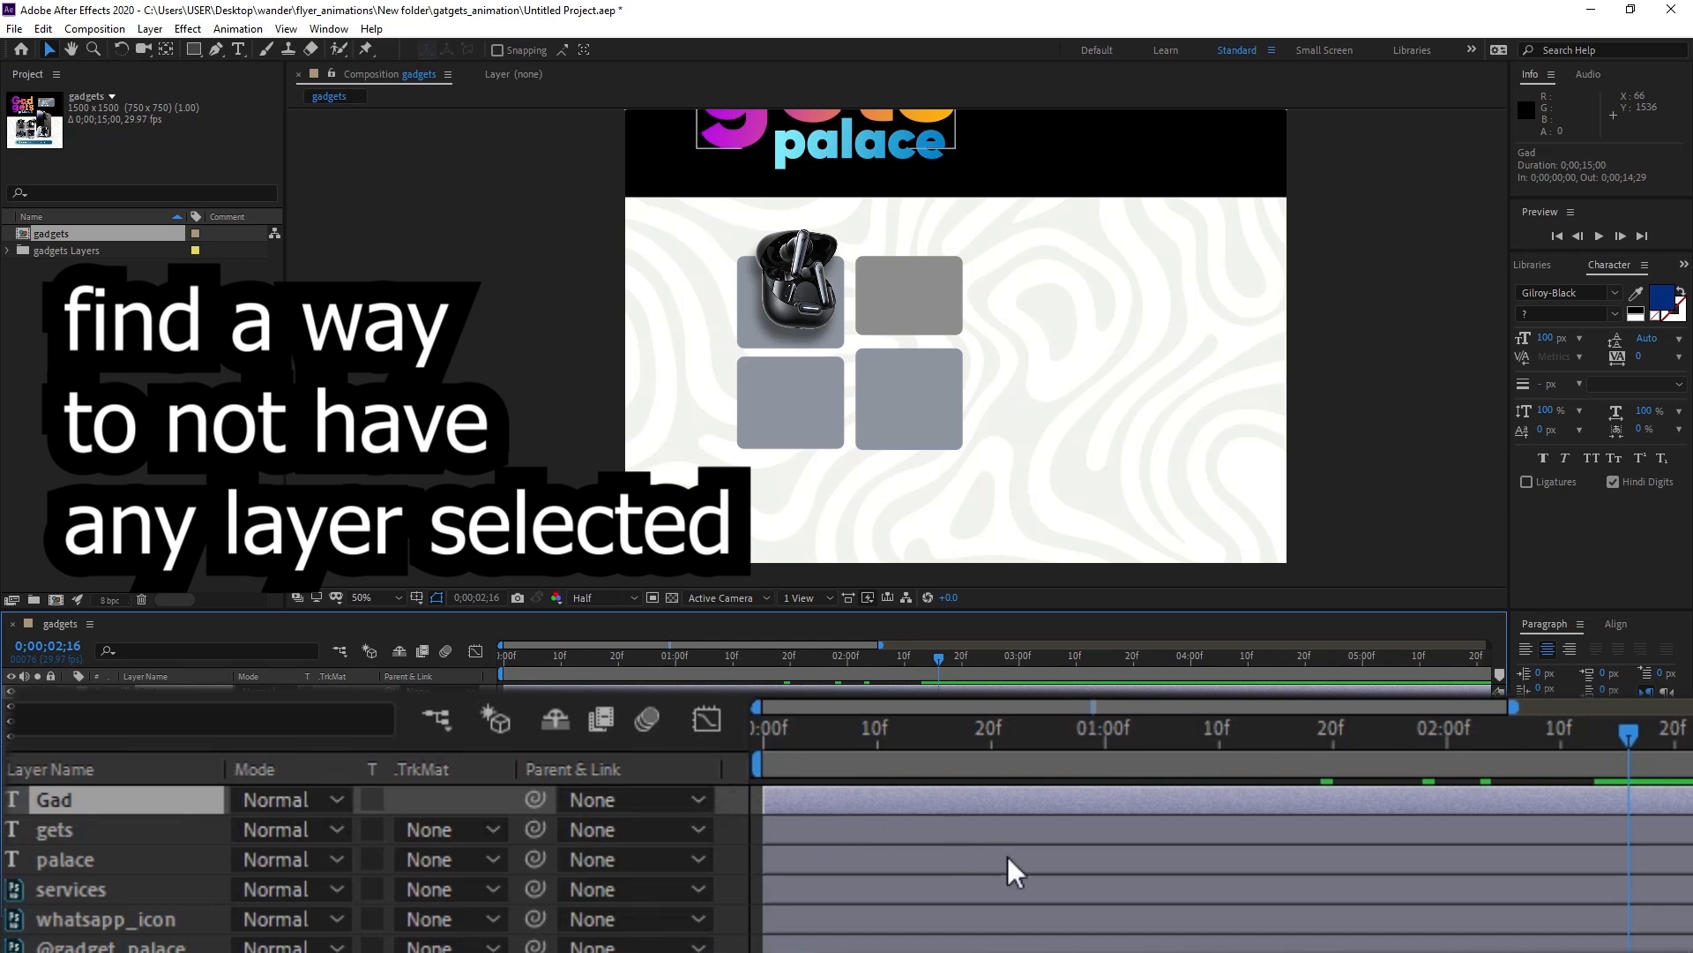
key("u")
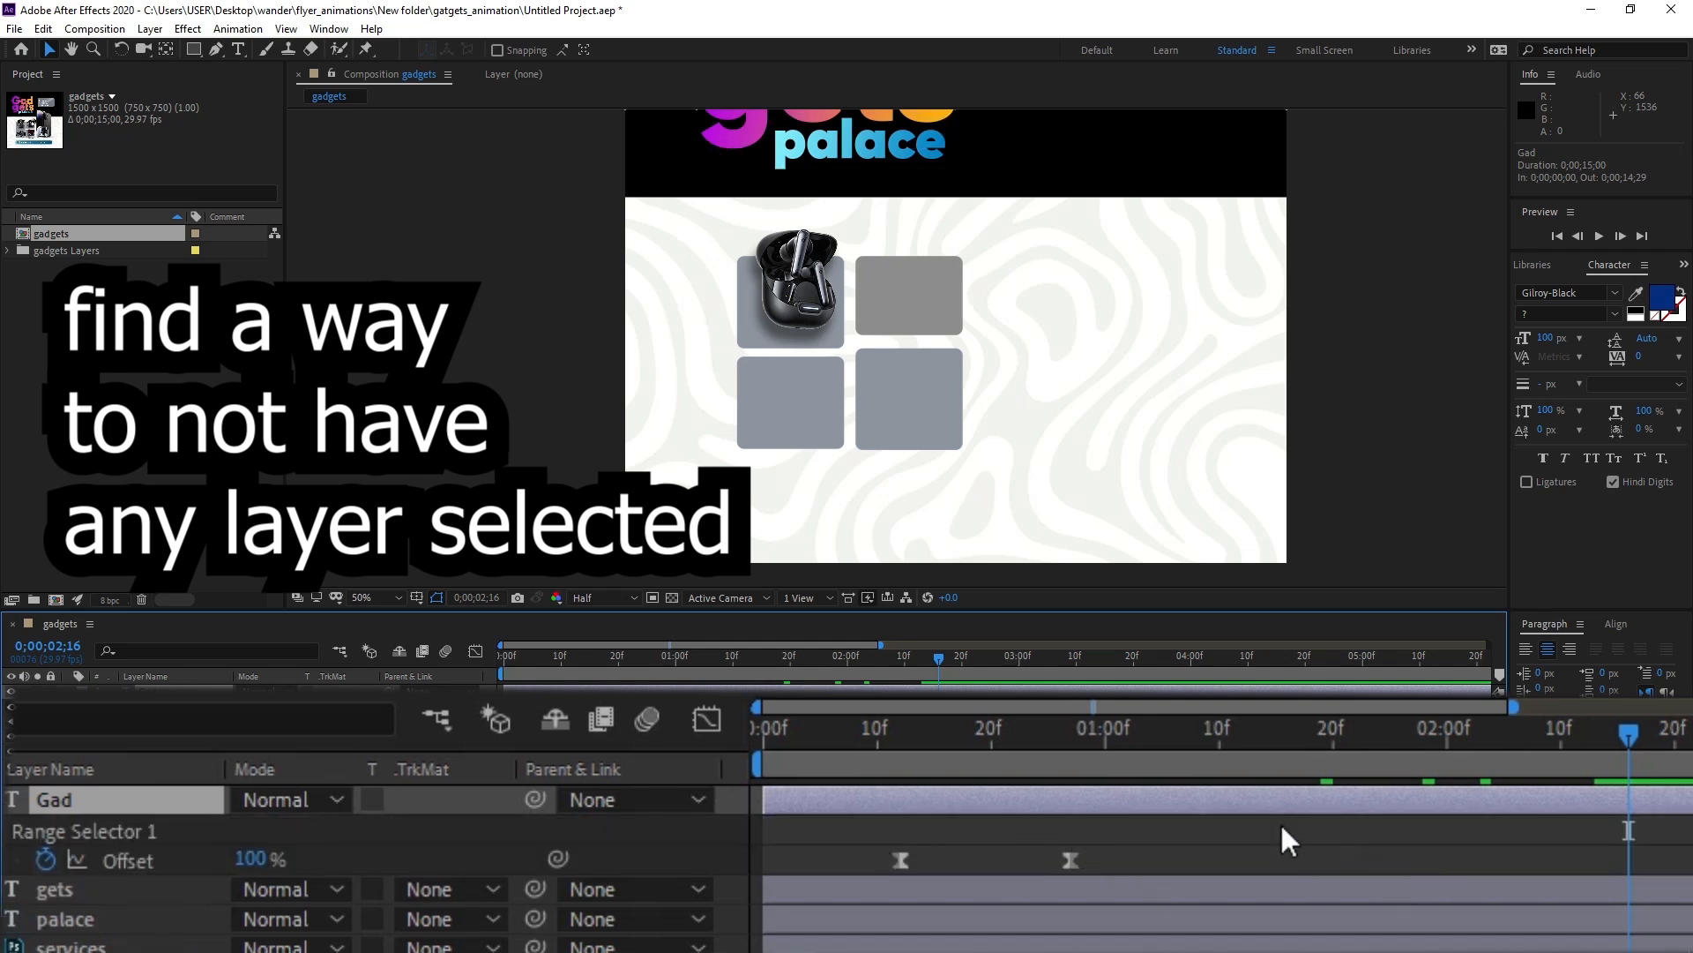
left_click(1434, 845)
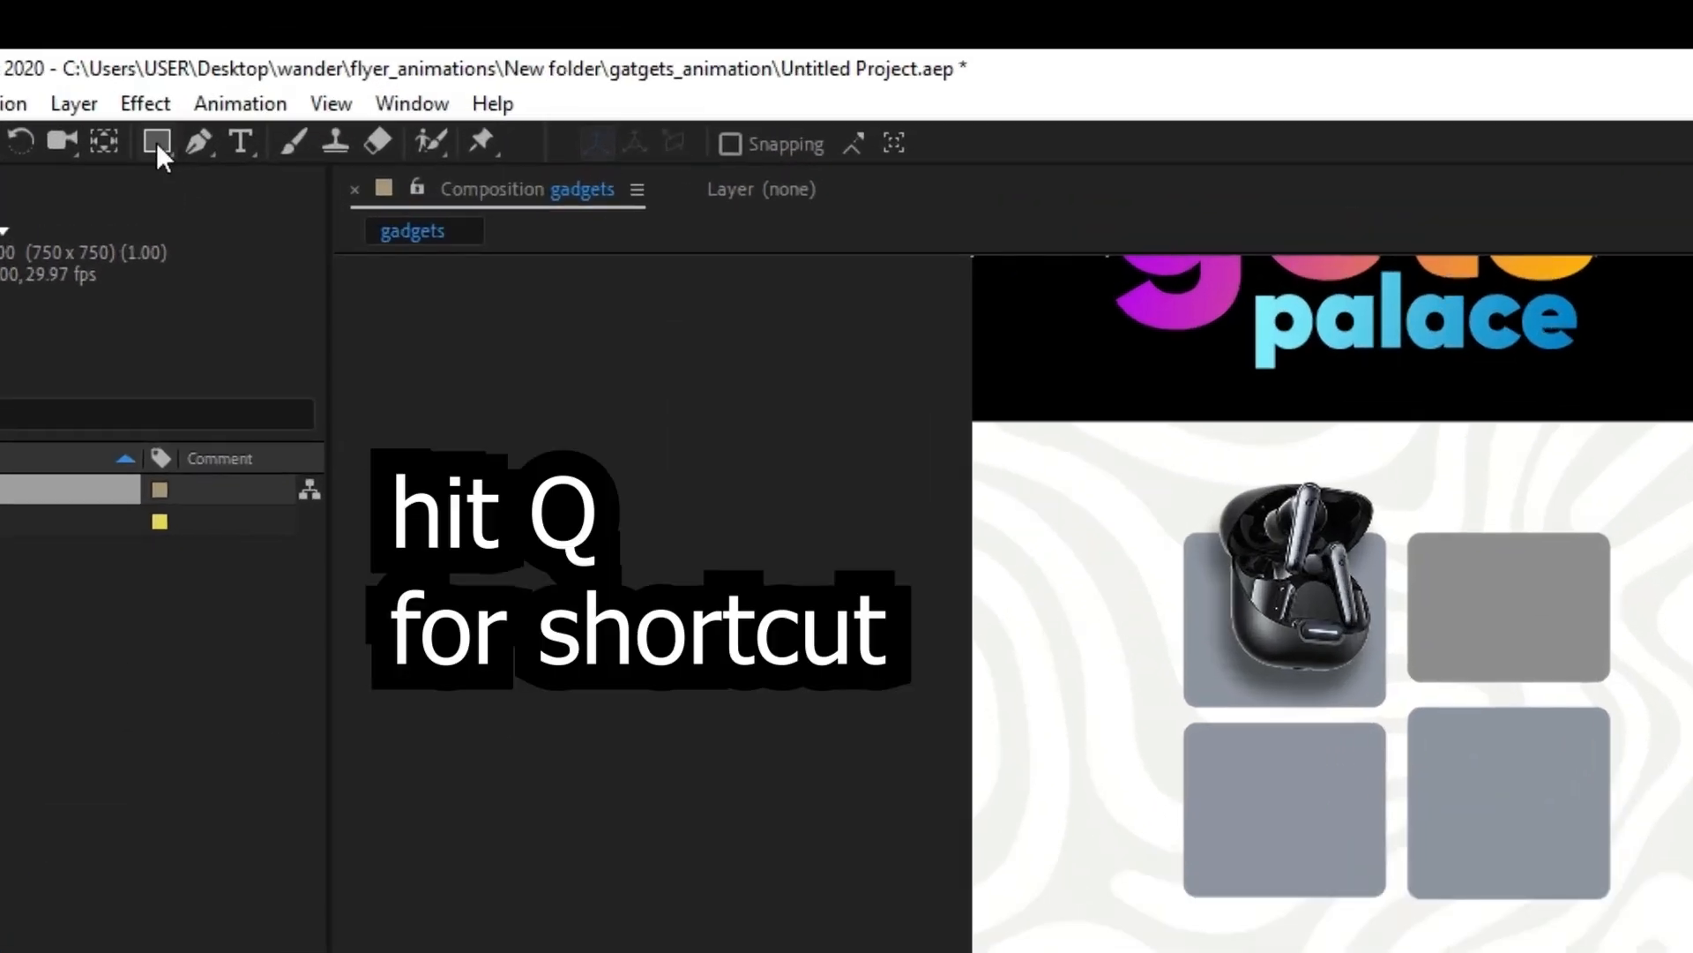
left_click_drag(156, 141, 157, 136)
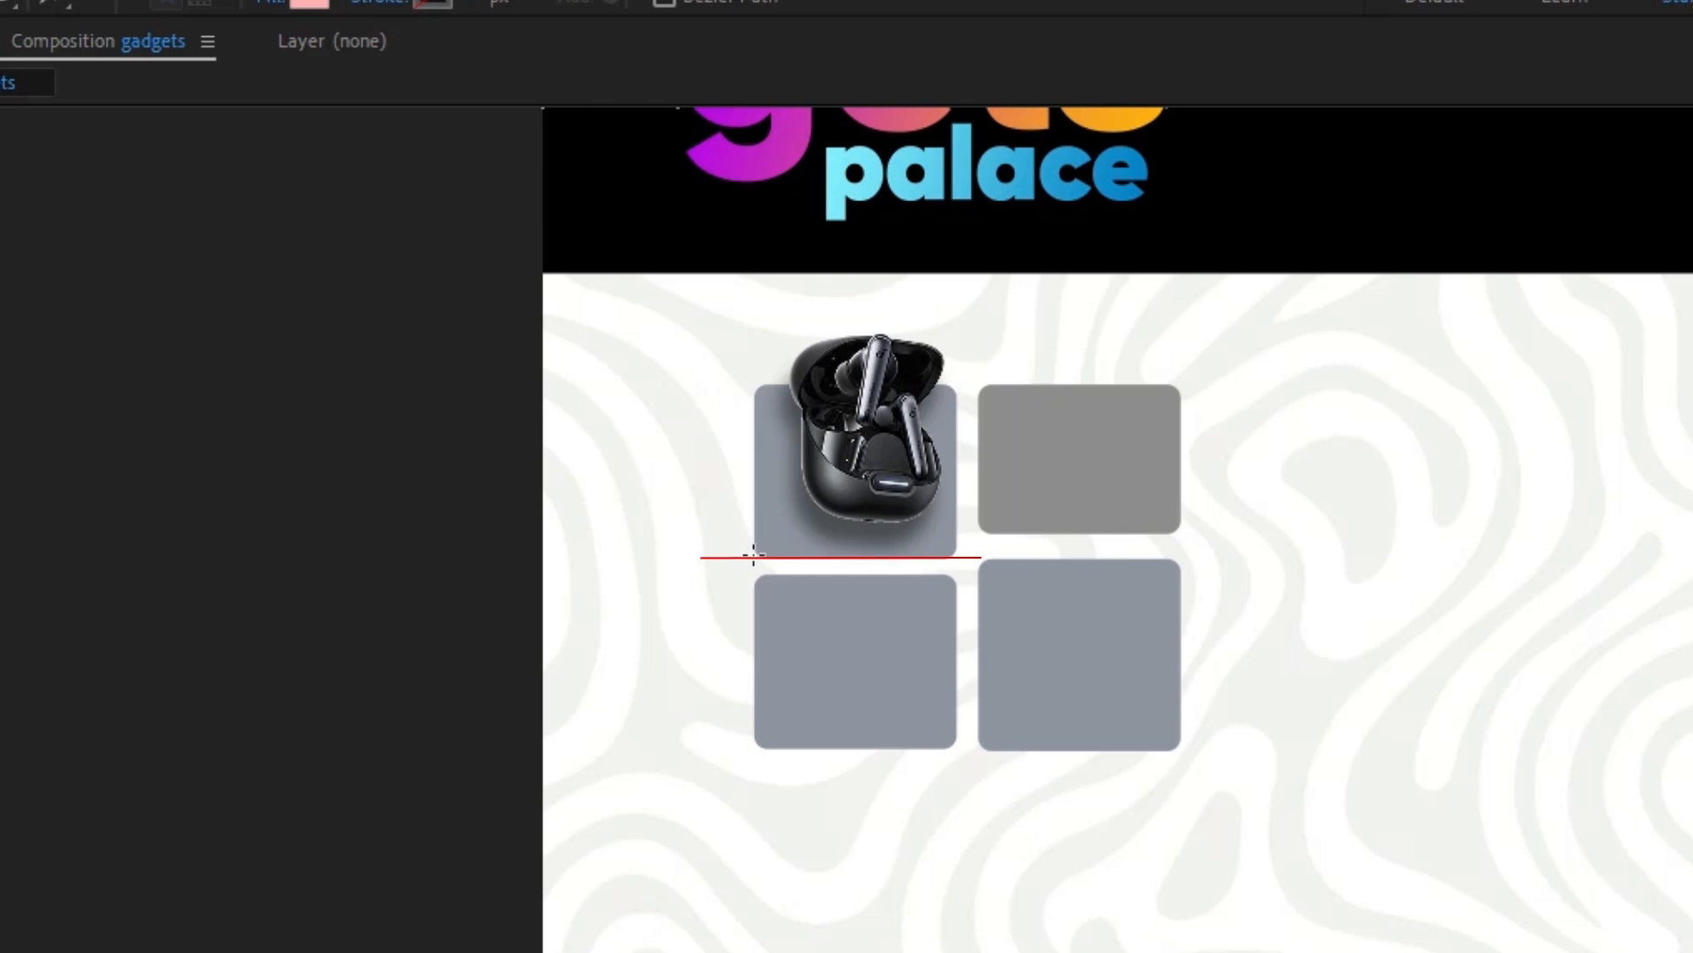
left_click_drag(750, 557, 970, 940)
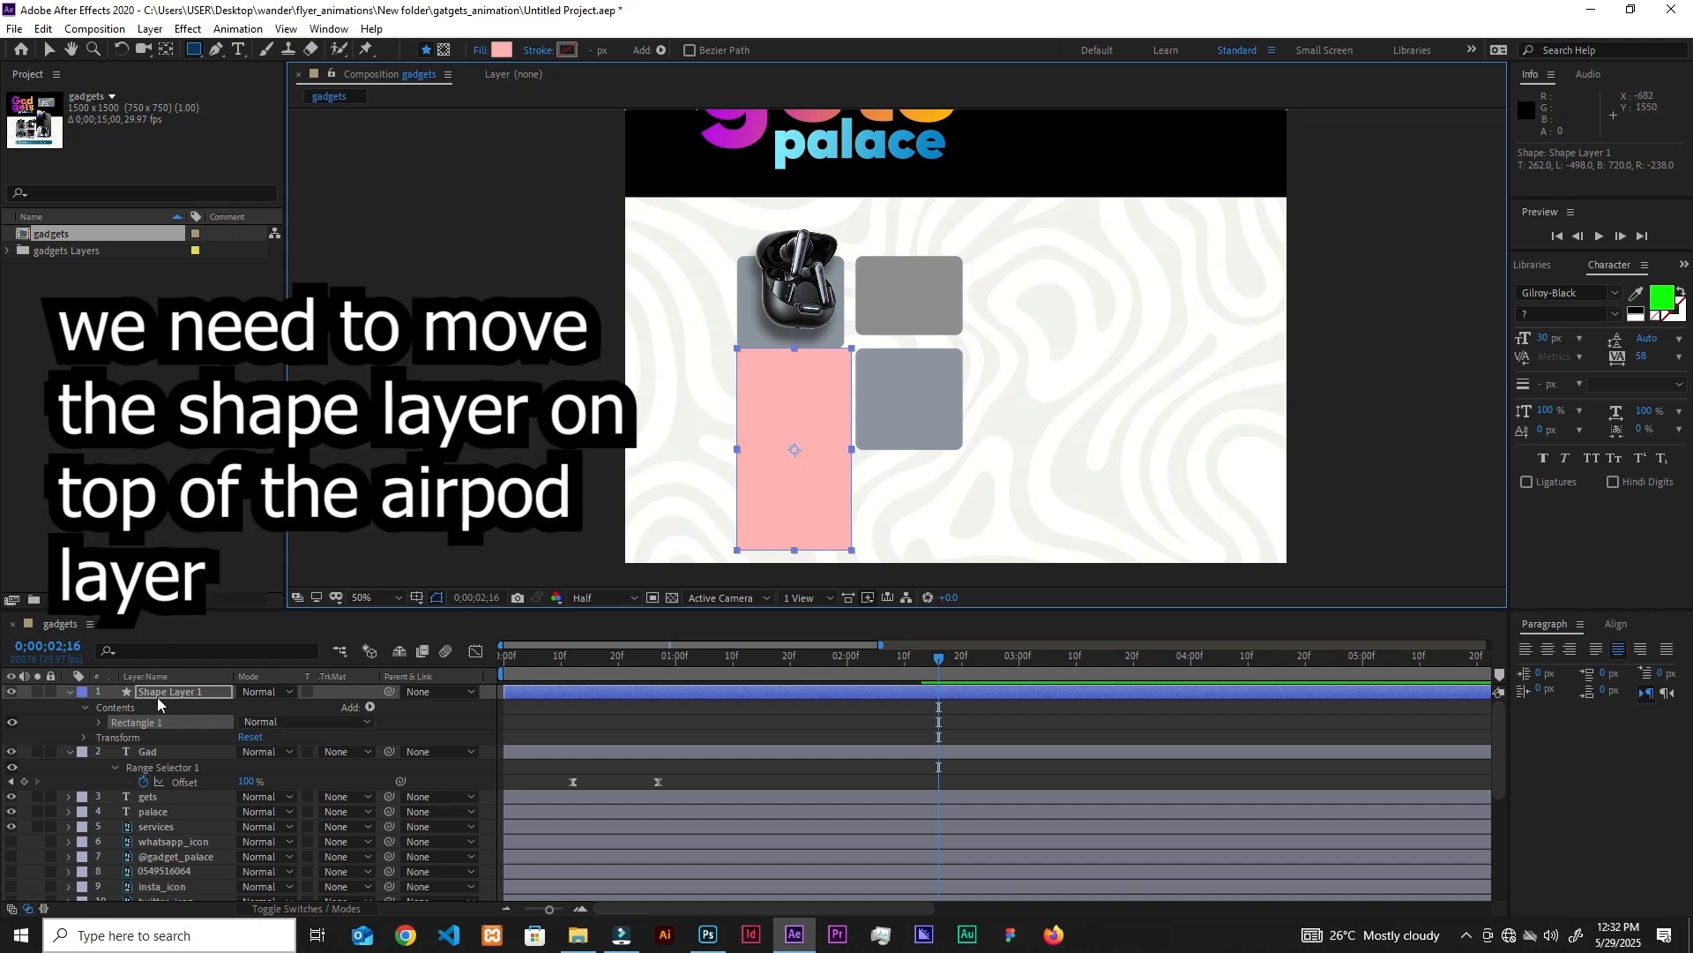
Move Shape Layer 1 down the layer stack to sit directly above the airpod layer.
left_click_drag(168, 694, 136, 924)
left_click(132, 946)
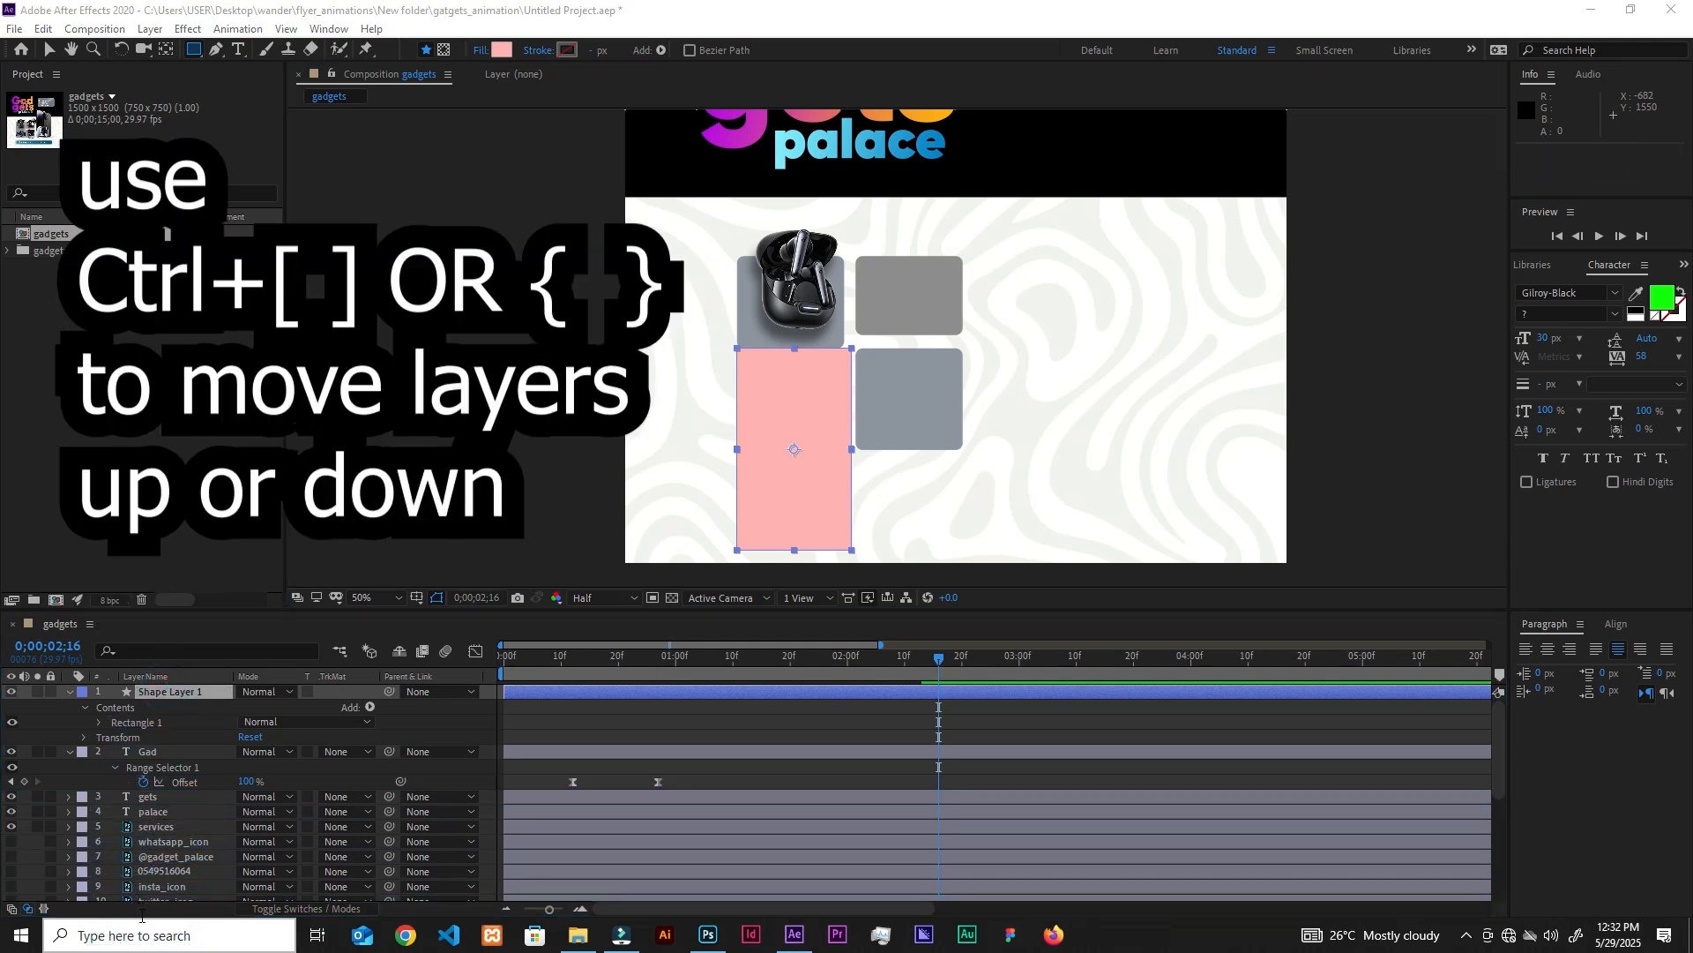
left_click(152, 693)
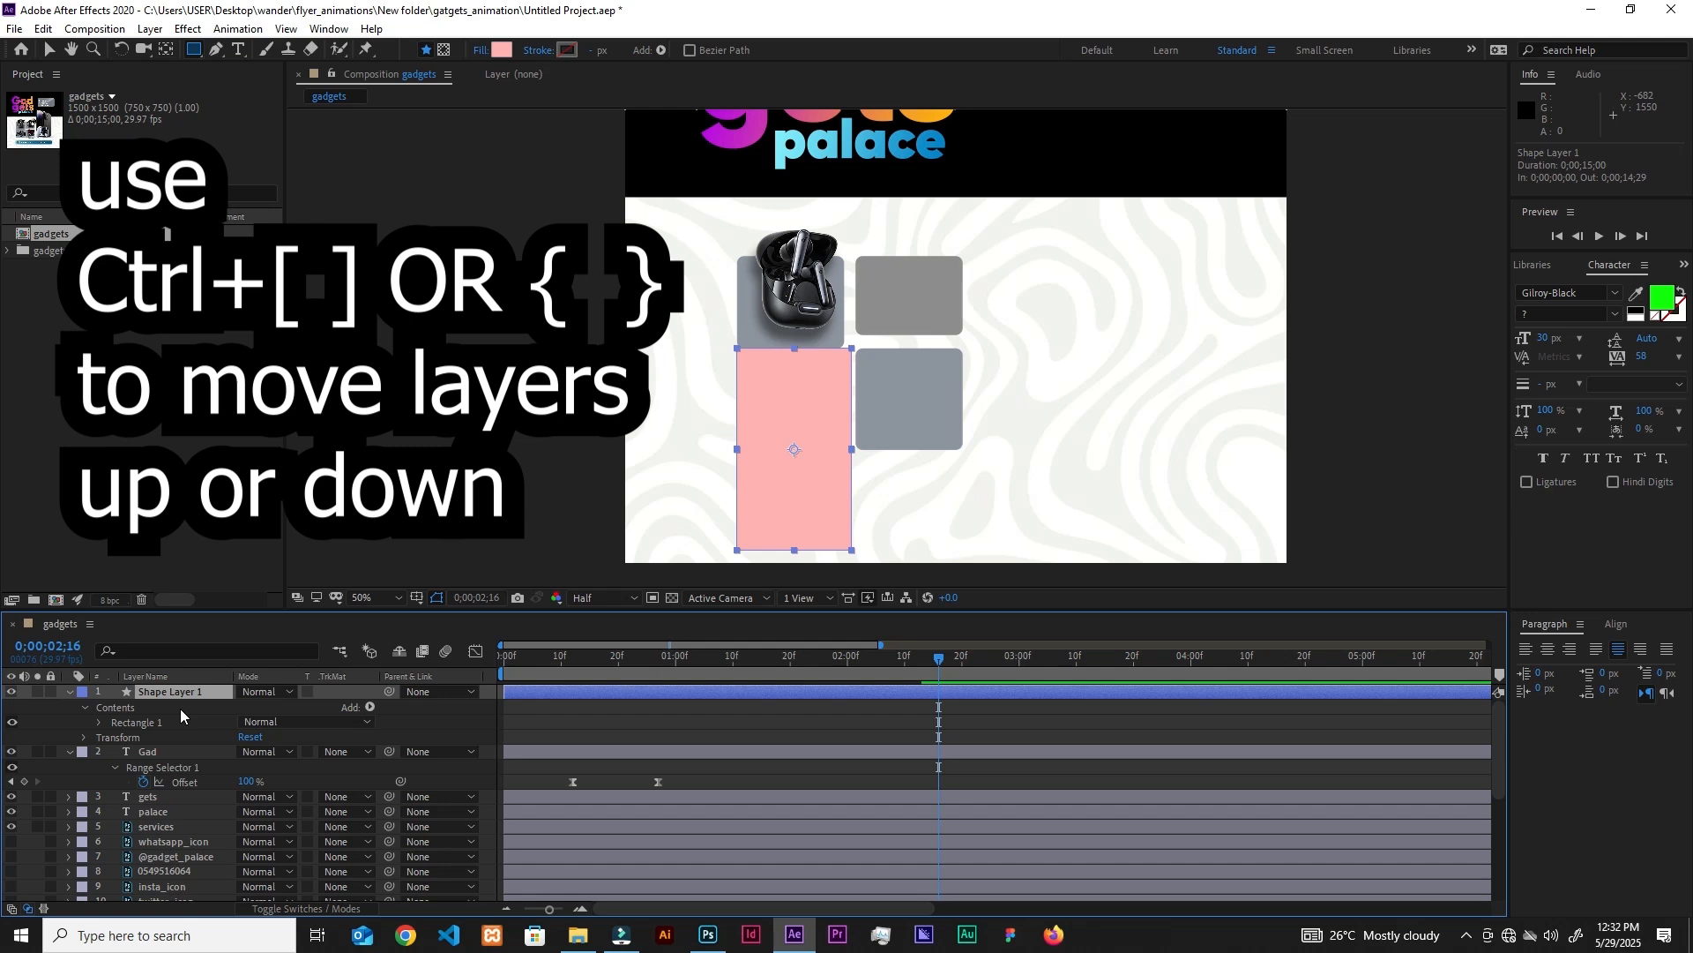
key("ctrl+bracketleft")
key("ctrl+bracketleft")
key("ctrl+bracketleft")
key("ctrl+bracketleft")
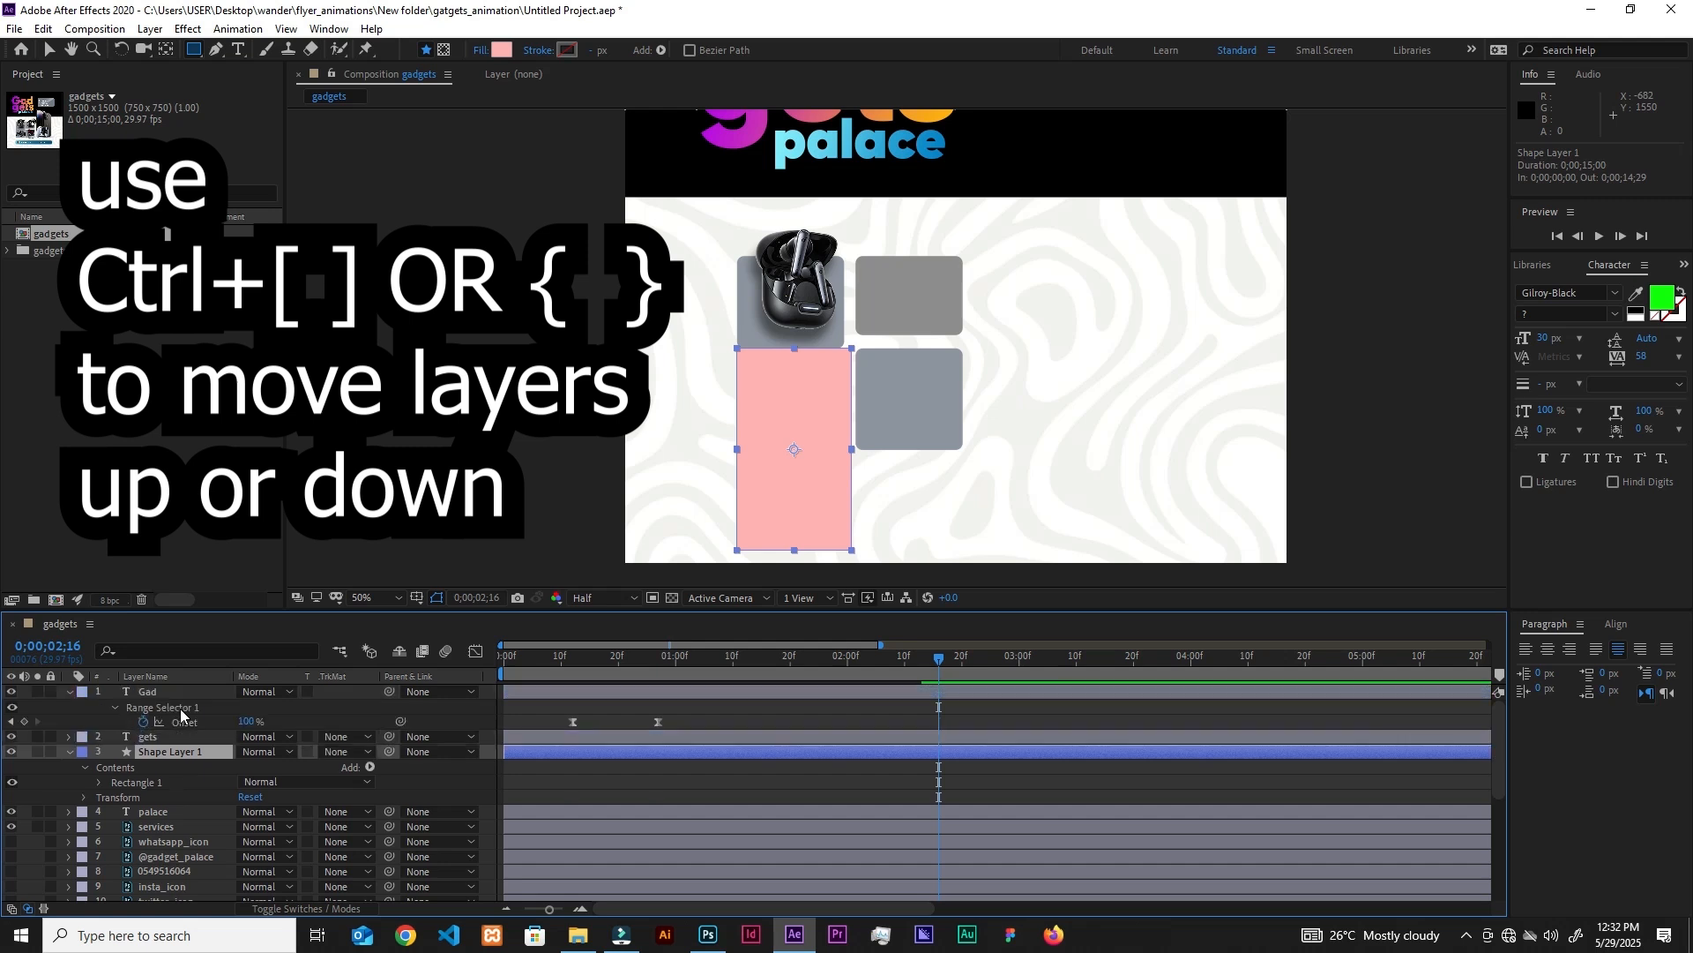
key("ctrl+bracketleft")
key("ctrl+bracketleft")
key("ctrl+bracketleft")
key("ctrl+bracketleft")
key("ctrl+bracketleft")
key("ctrl+bracketleft")
key("ctrl+bracketleft")
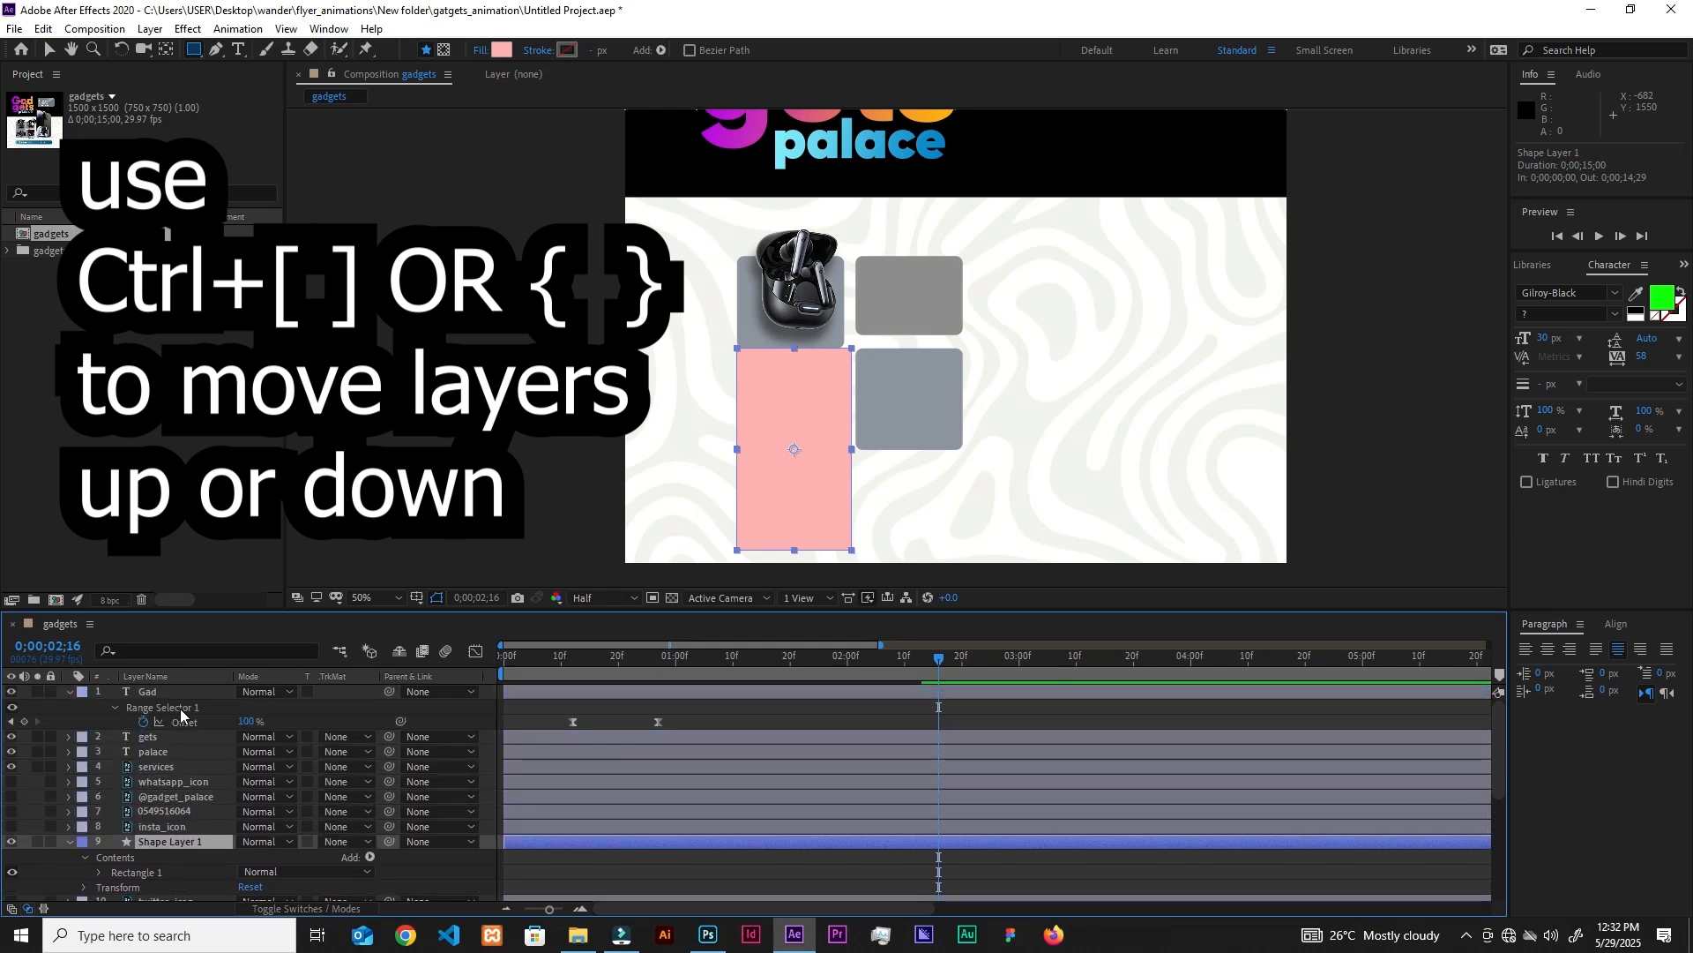
key("ctrl+bracketleft")
key("ctrl+bracketleft")
key("ctrl+bracketleft")
key("ctrl+bracketleft")
key("ctrl+bracketleft")
key("ctrl+bracketleft")
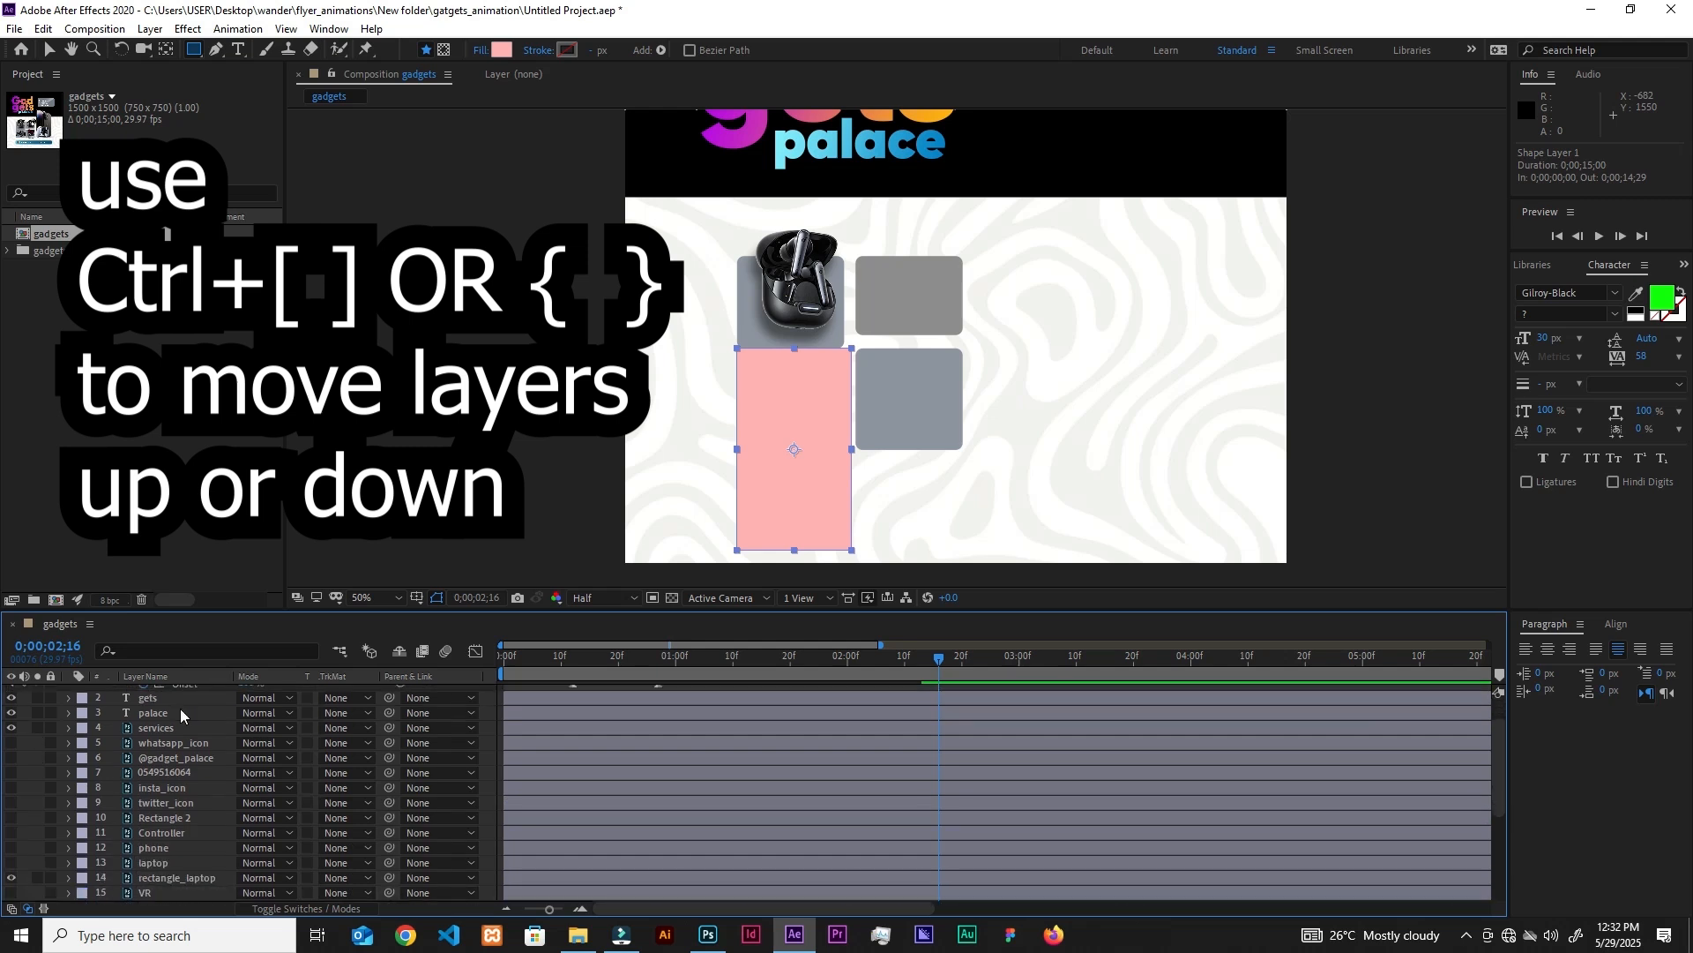
key("ctrl+bracketleft")
key("ctrl+bracketleft")
key("ctrl+bracketleft")
key("ctrl+bracketleft")
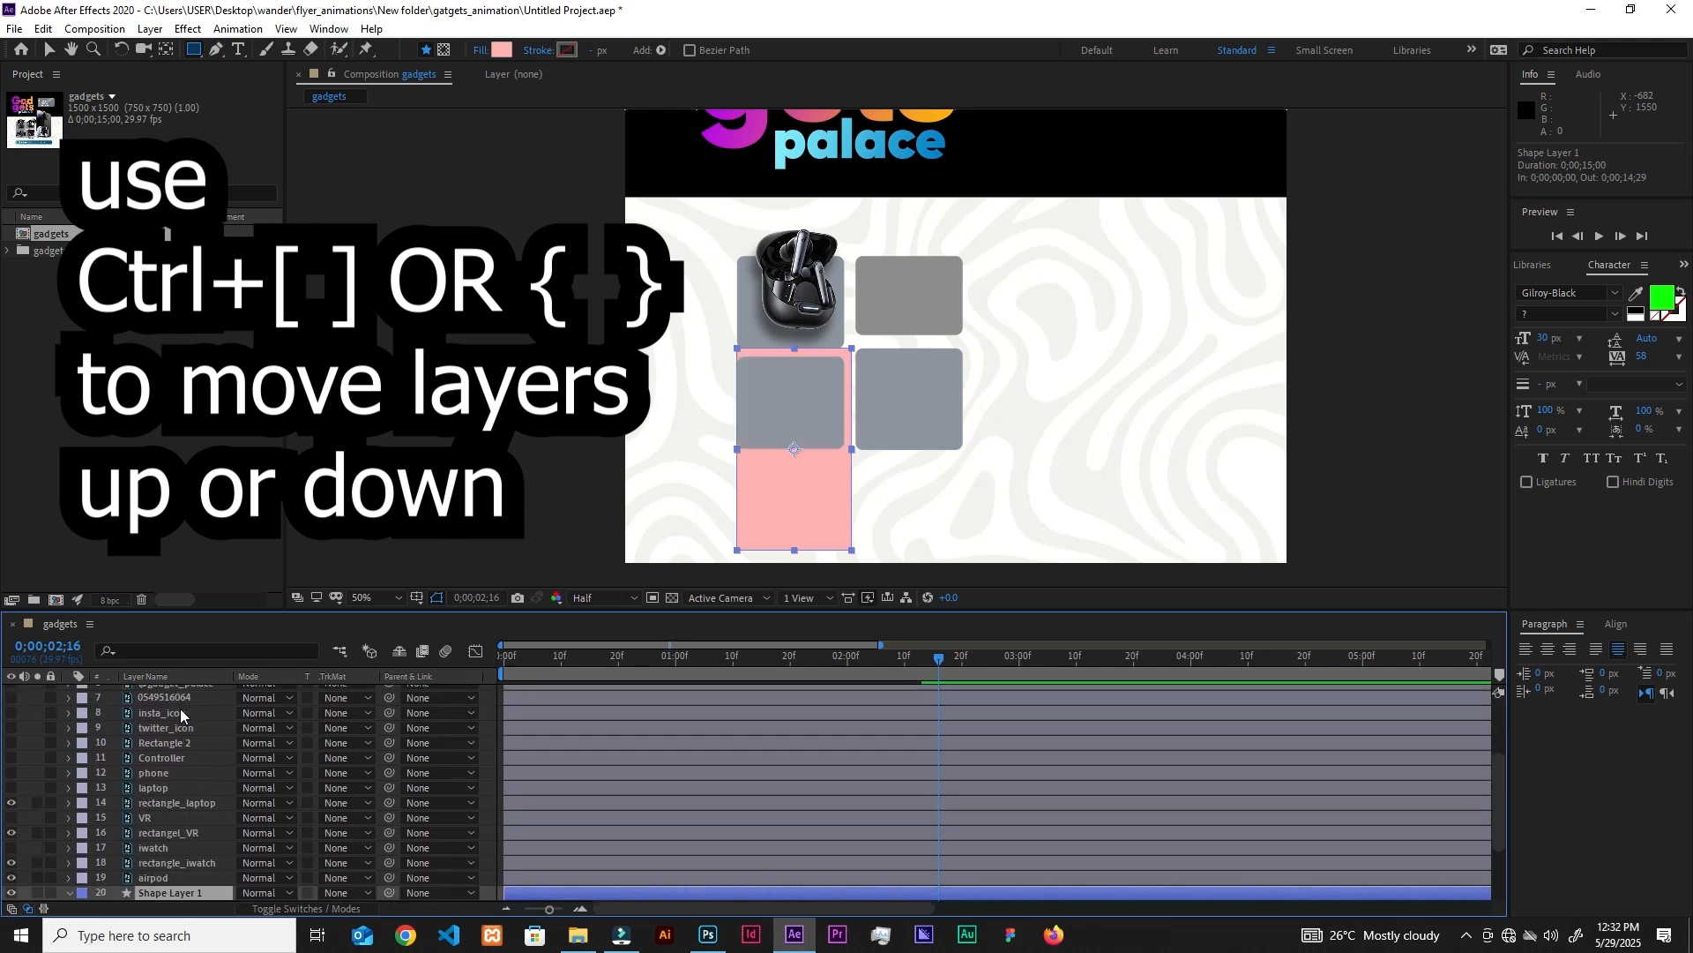
key("ctrl+bracketleft")
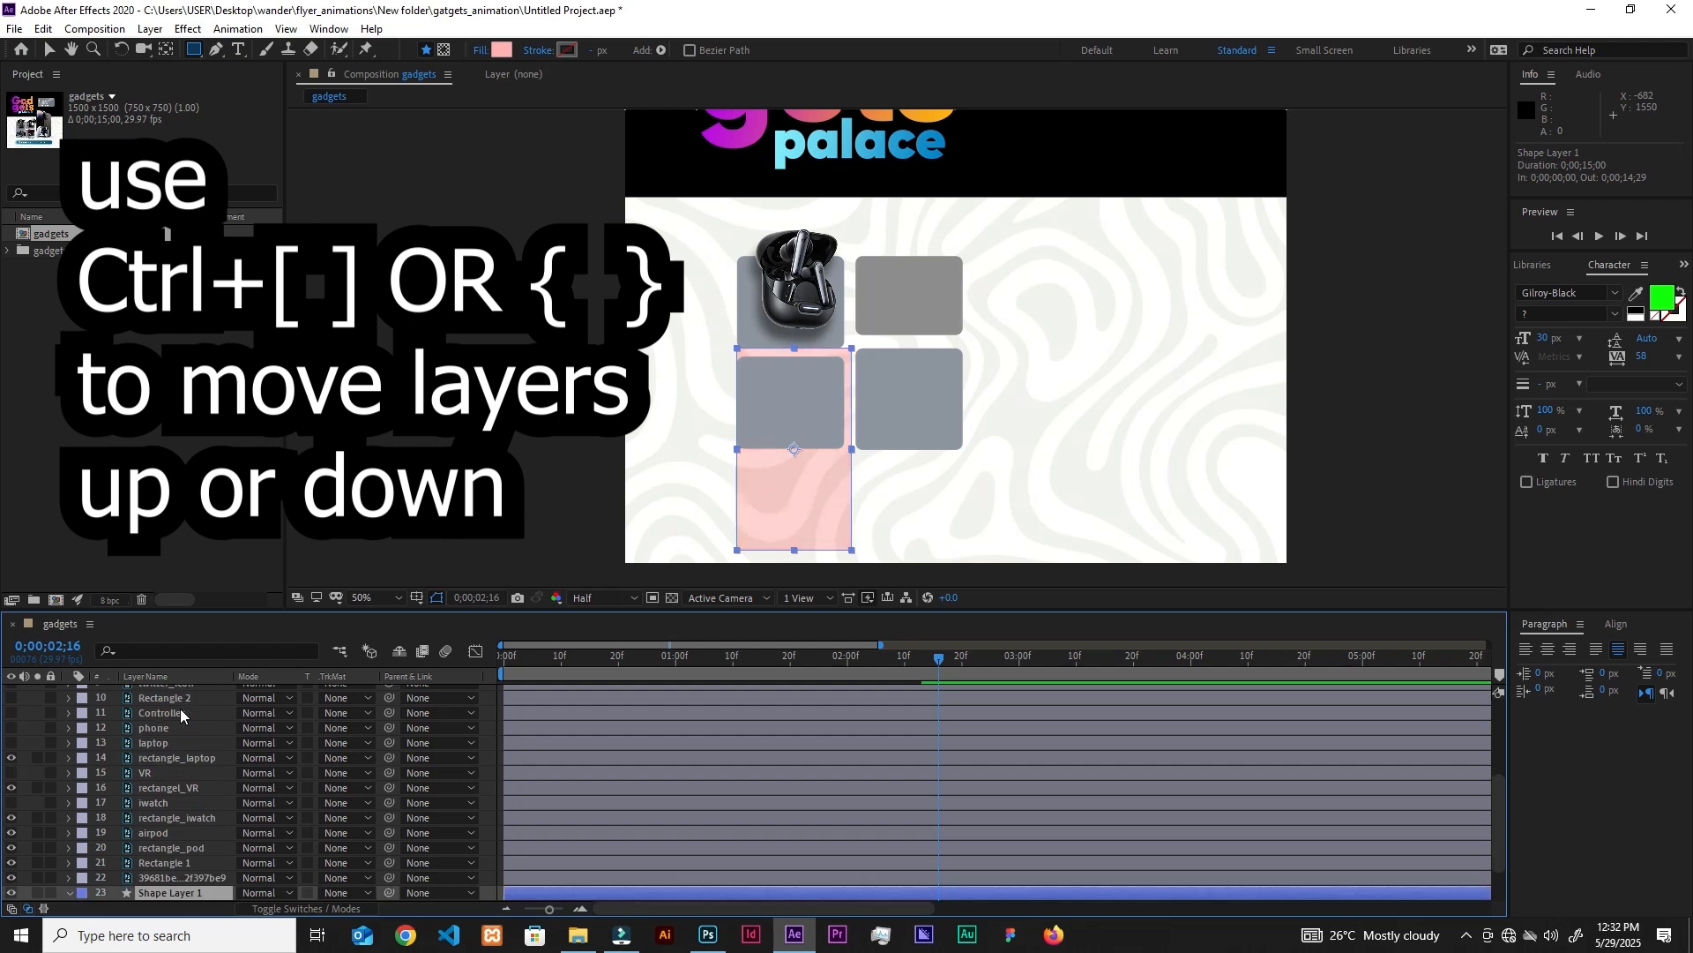
key("ctrl+bracketleft")
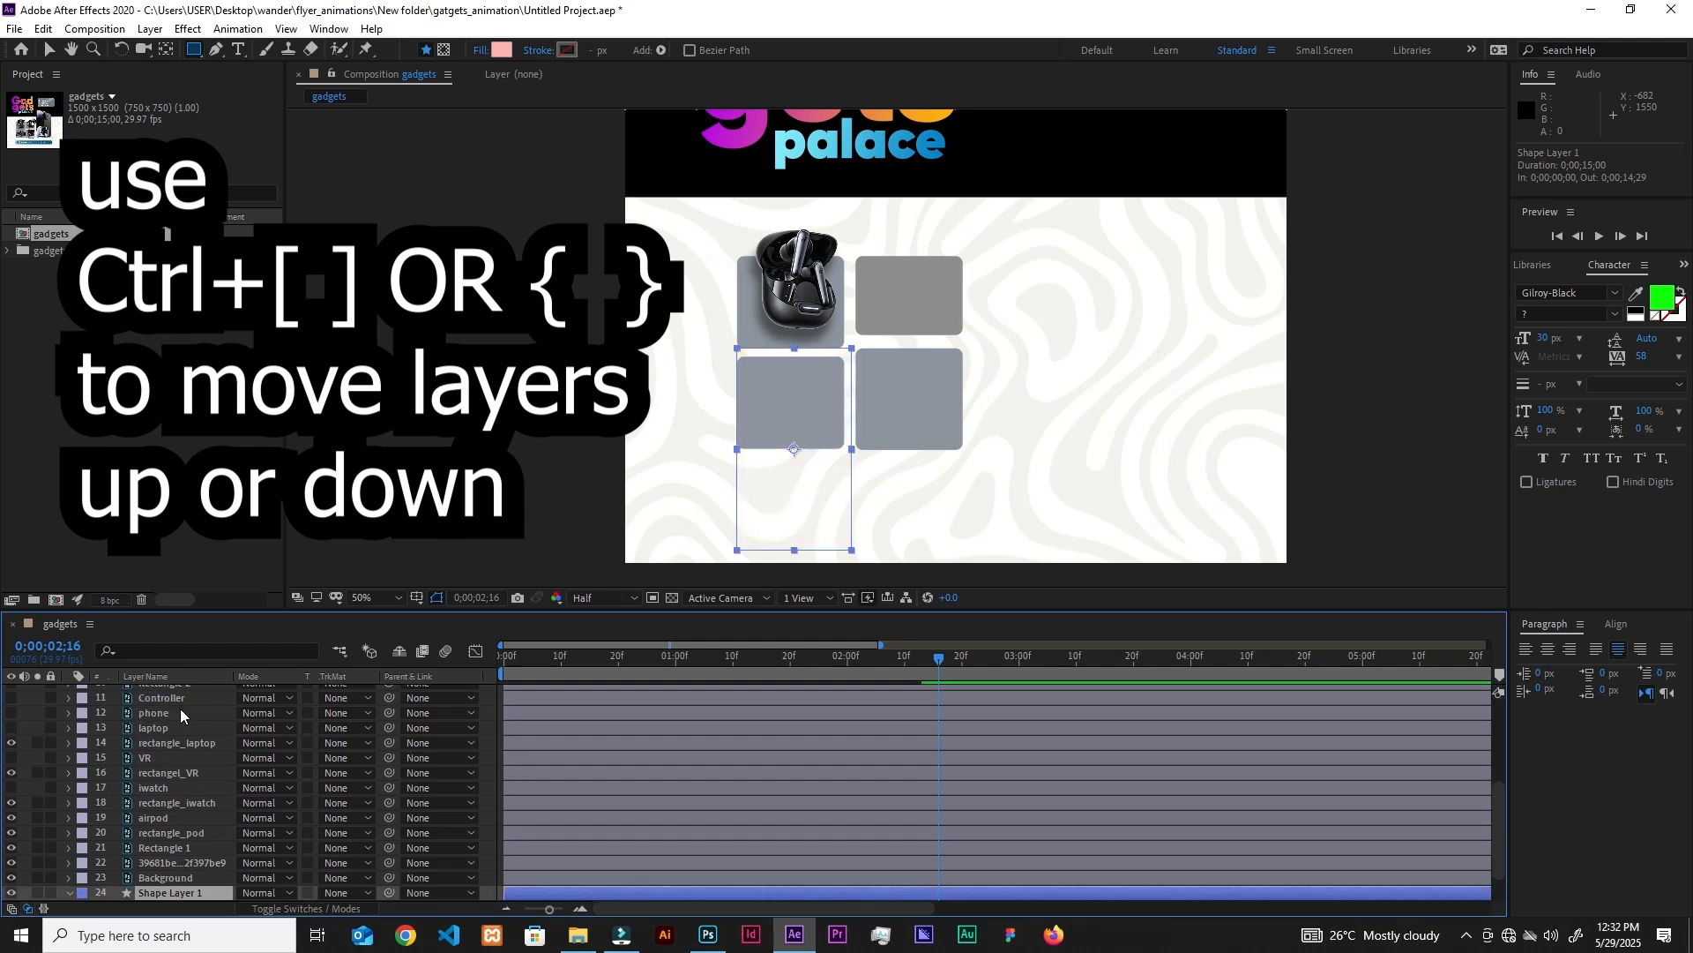
key("ctrl+bracketright")
key("ctrl+bracketright")
key("ctrl+bracketright")
key("ctrl+bracketright")
key("ctrl+bracketright")
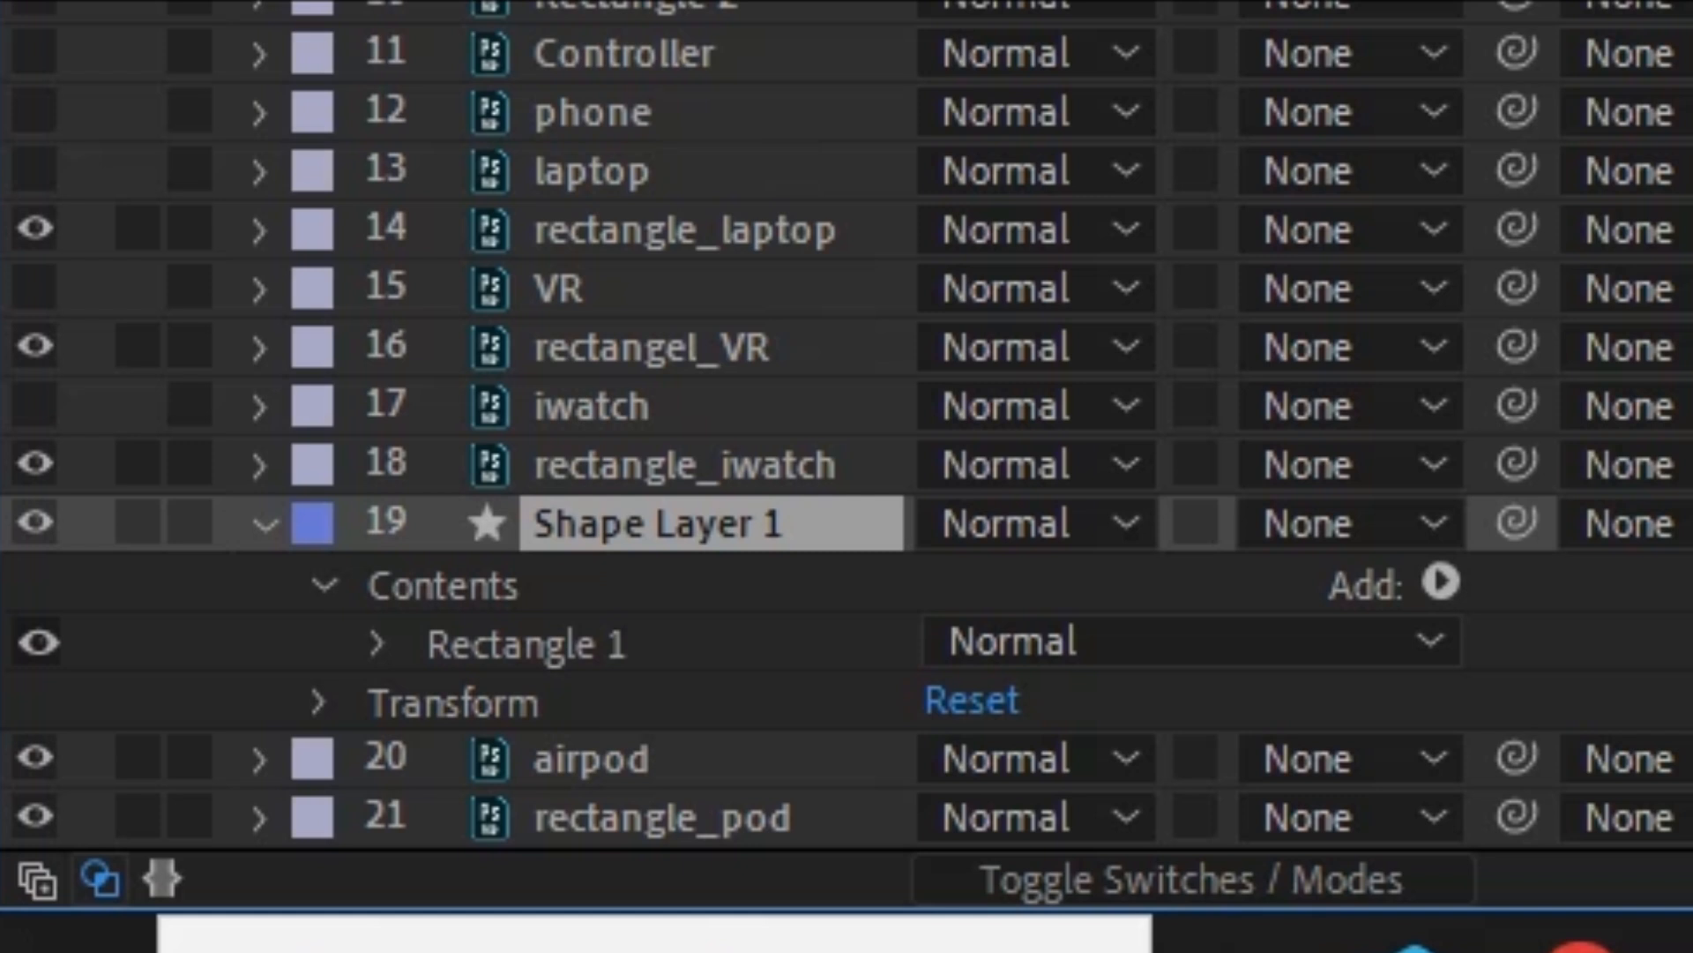
Select the airpod layer and reveal its Position property.
scroll(847, 423, "down", 3)
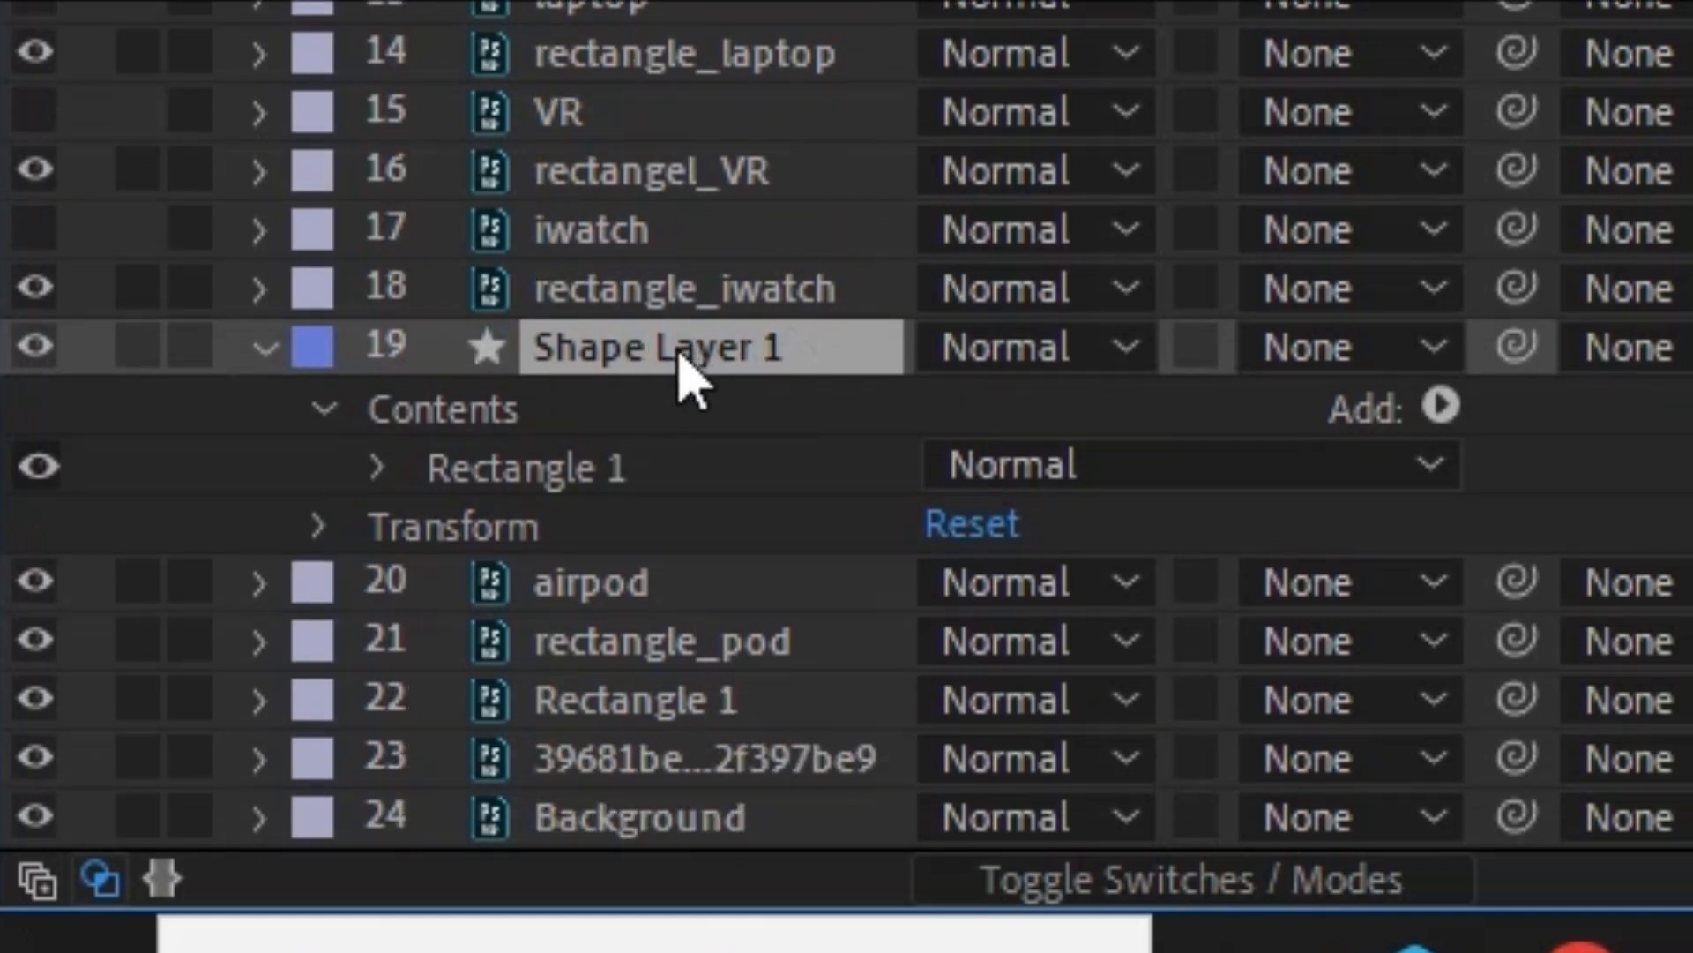
left_click(637, 586)
key("p")
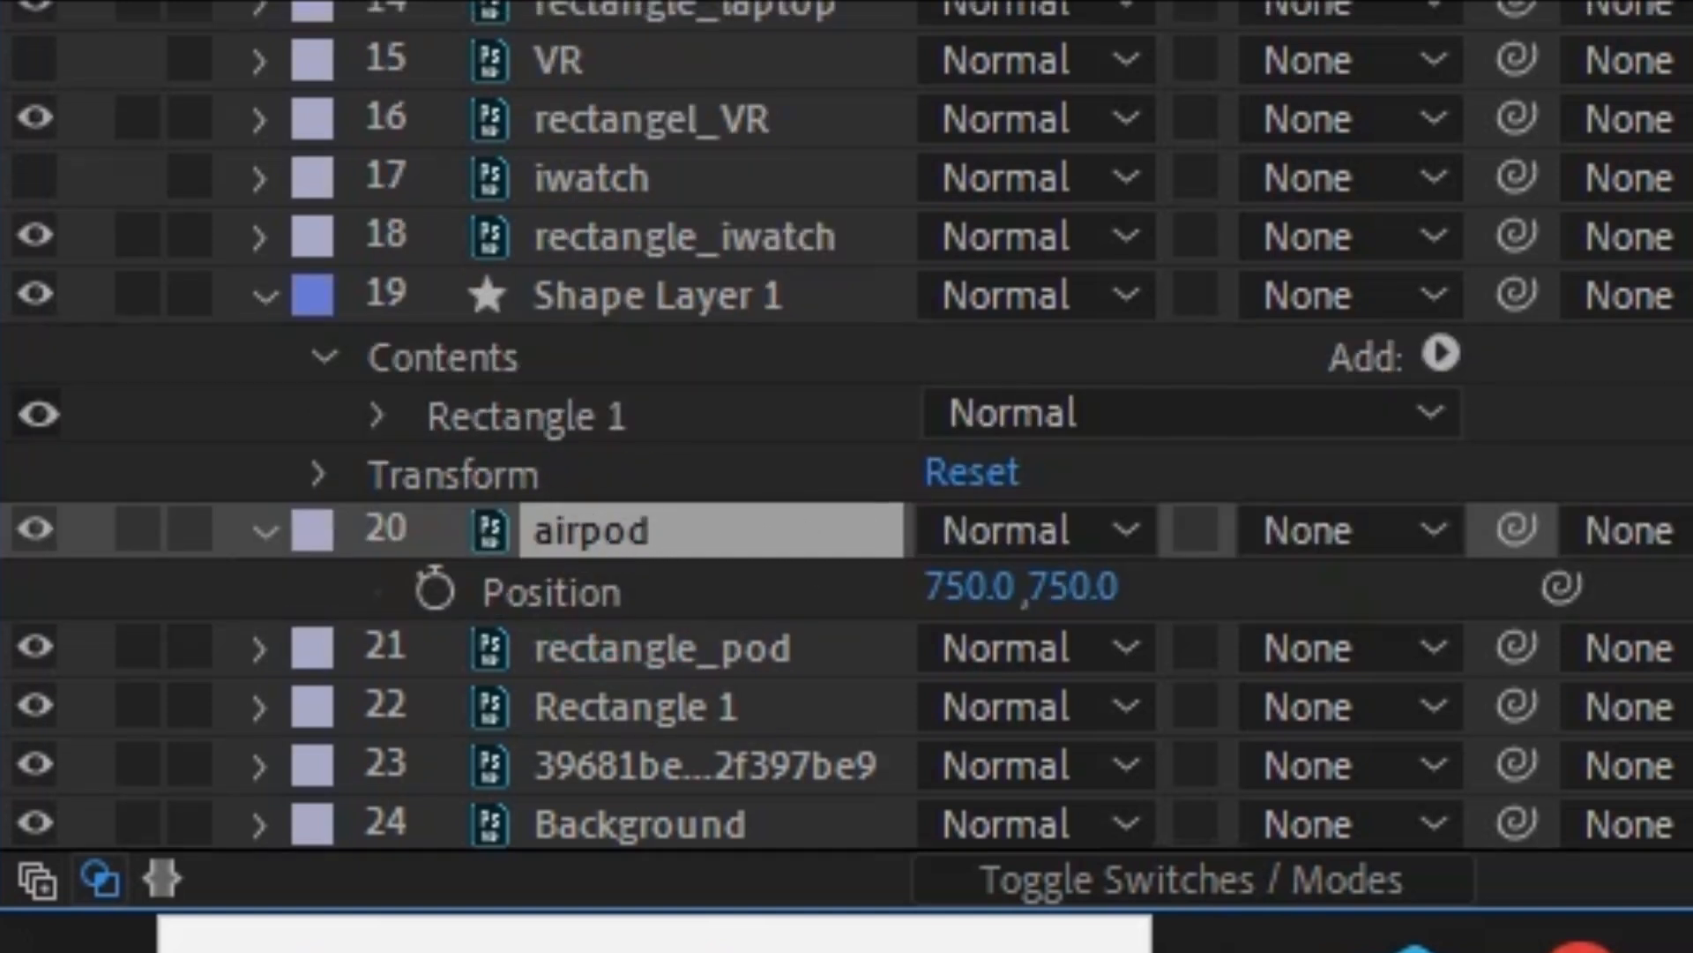
Hide the rectangle_laptop, rectangel_VR and rectangle_iwatch layers.
scroll(622, 222, "up", 4)
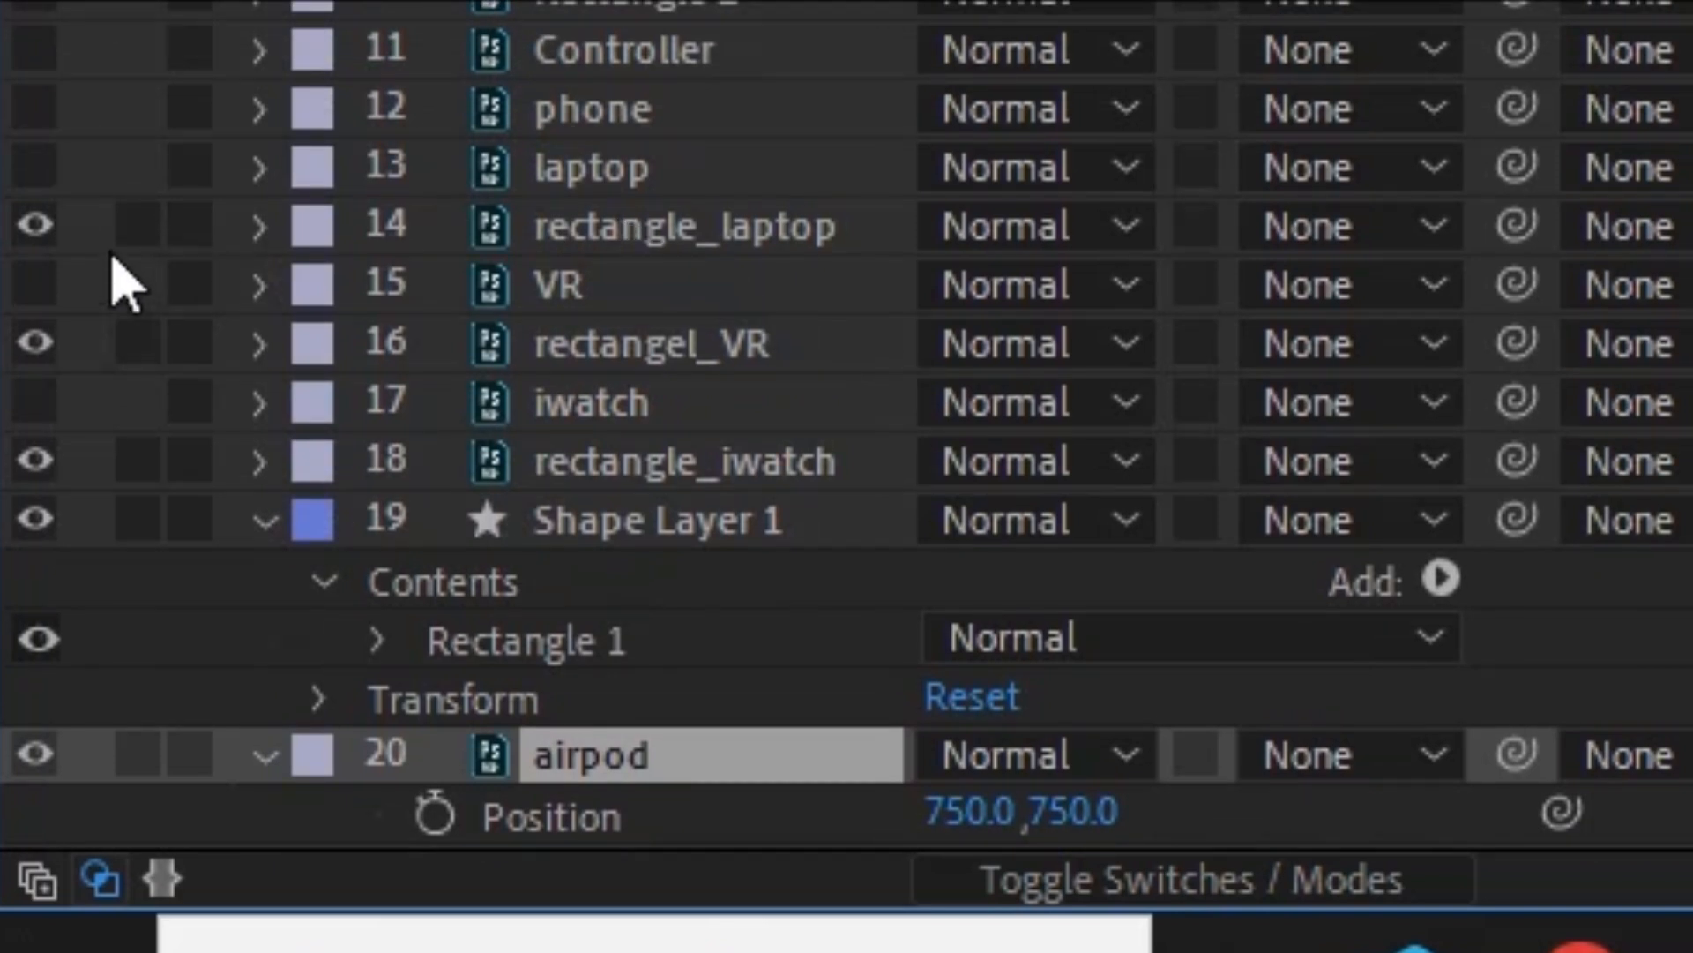
left_click(35, 231)
left_click(35, 350)
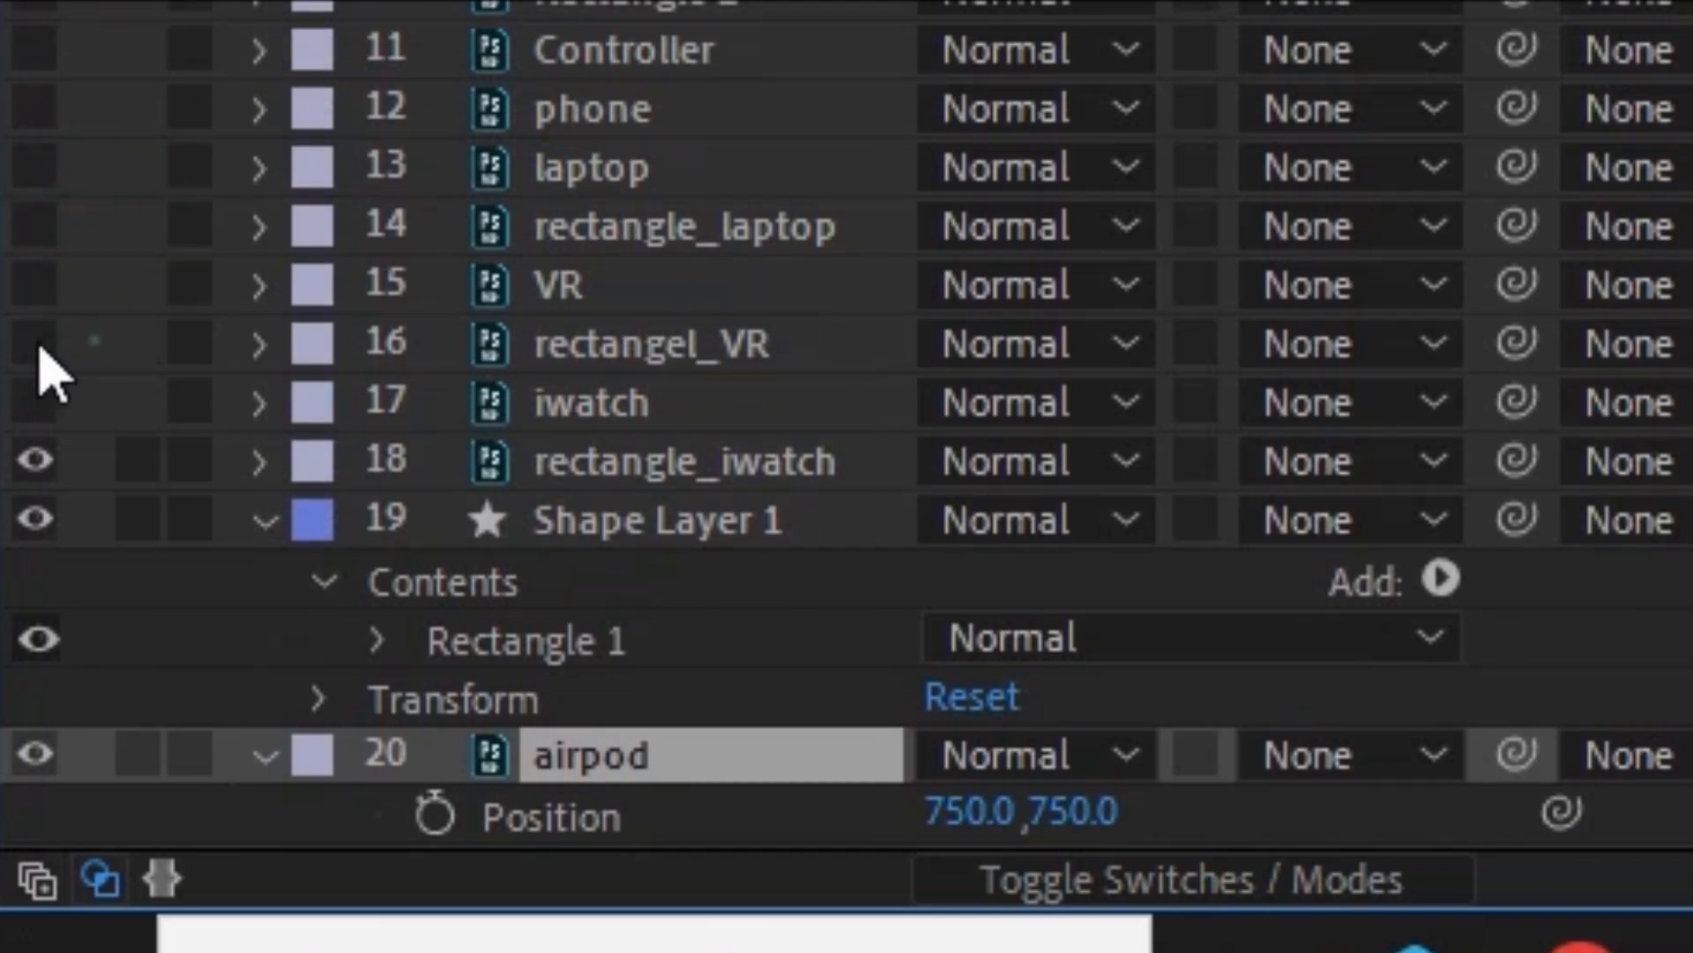
left_click(30, 461)
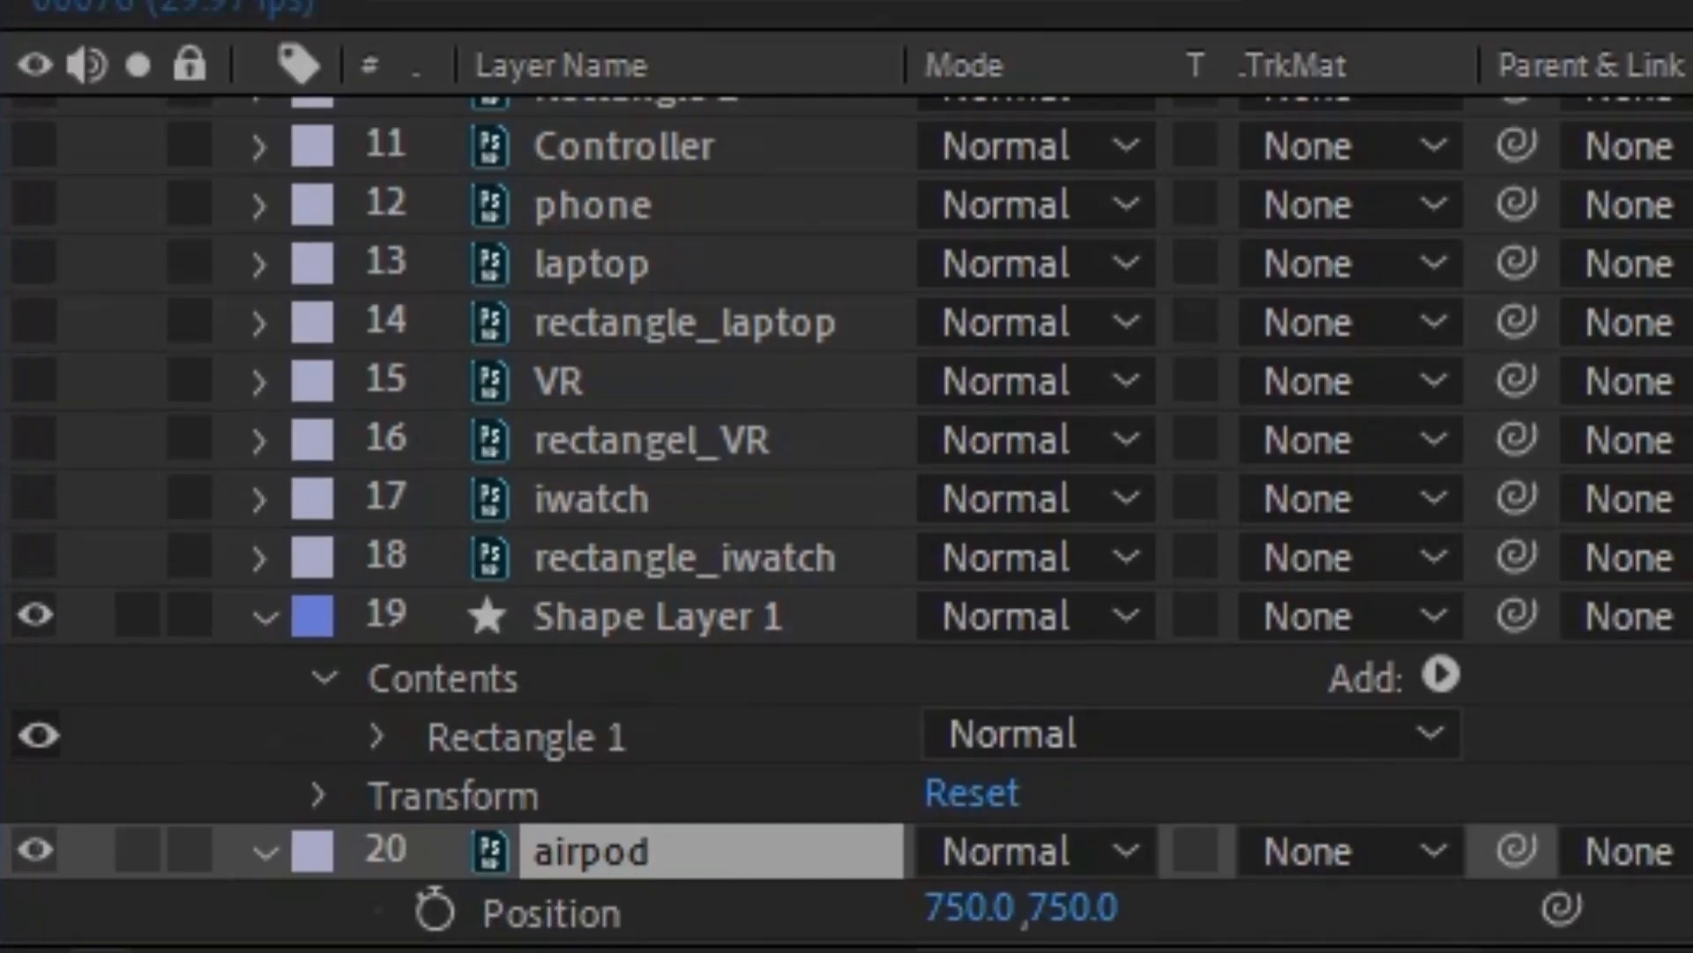
Show the track matte options and set the airpod layer to Alpha Matte "Shape Layer 1".
scroll(587, 787, "down", 3)
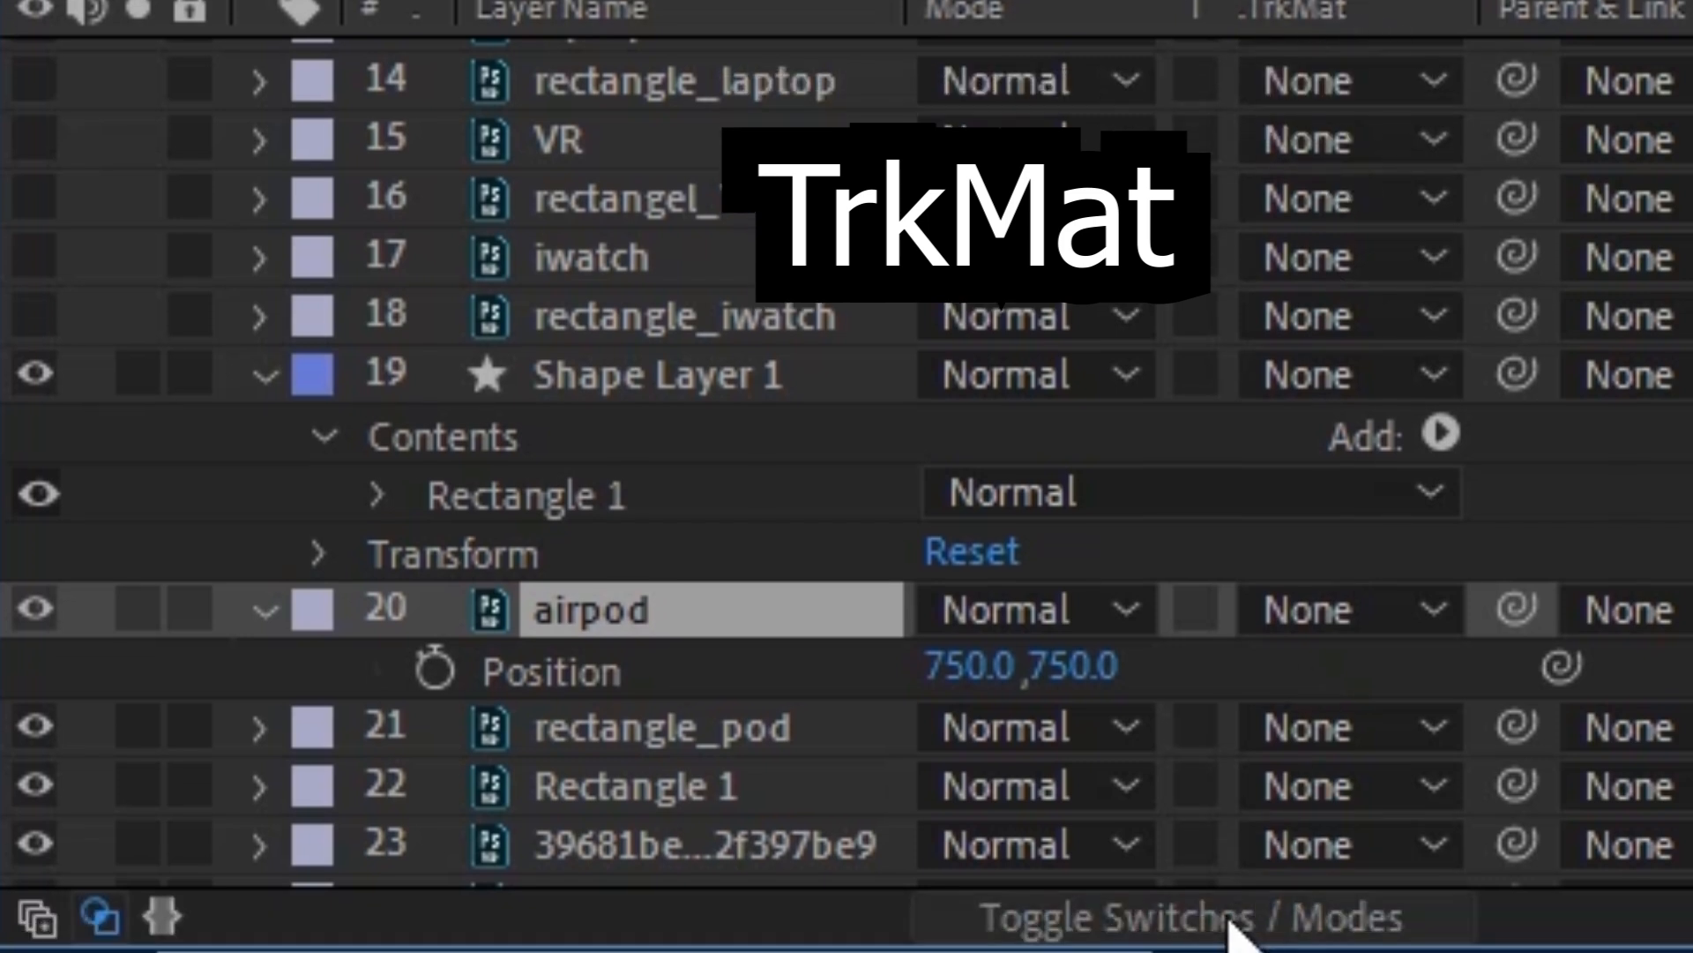
left_click(1230, 926)
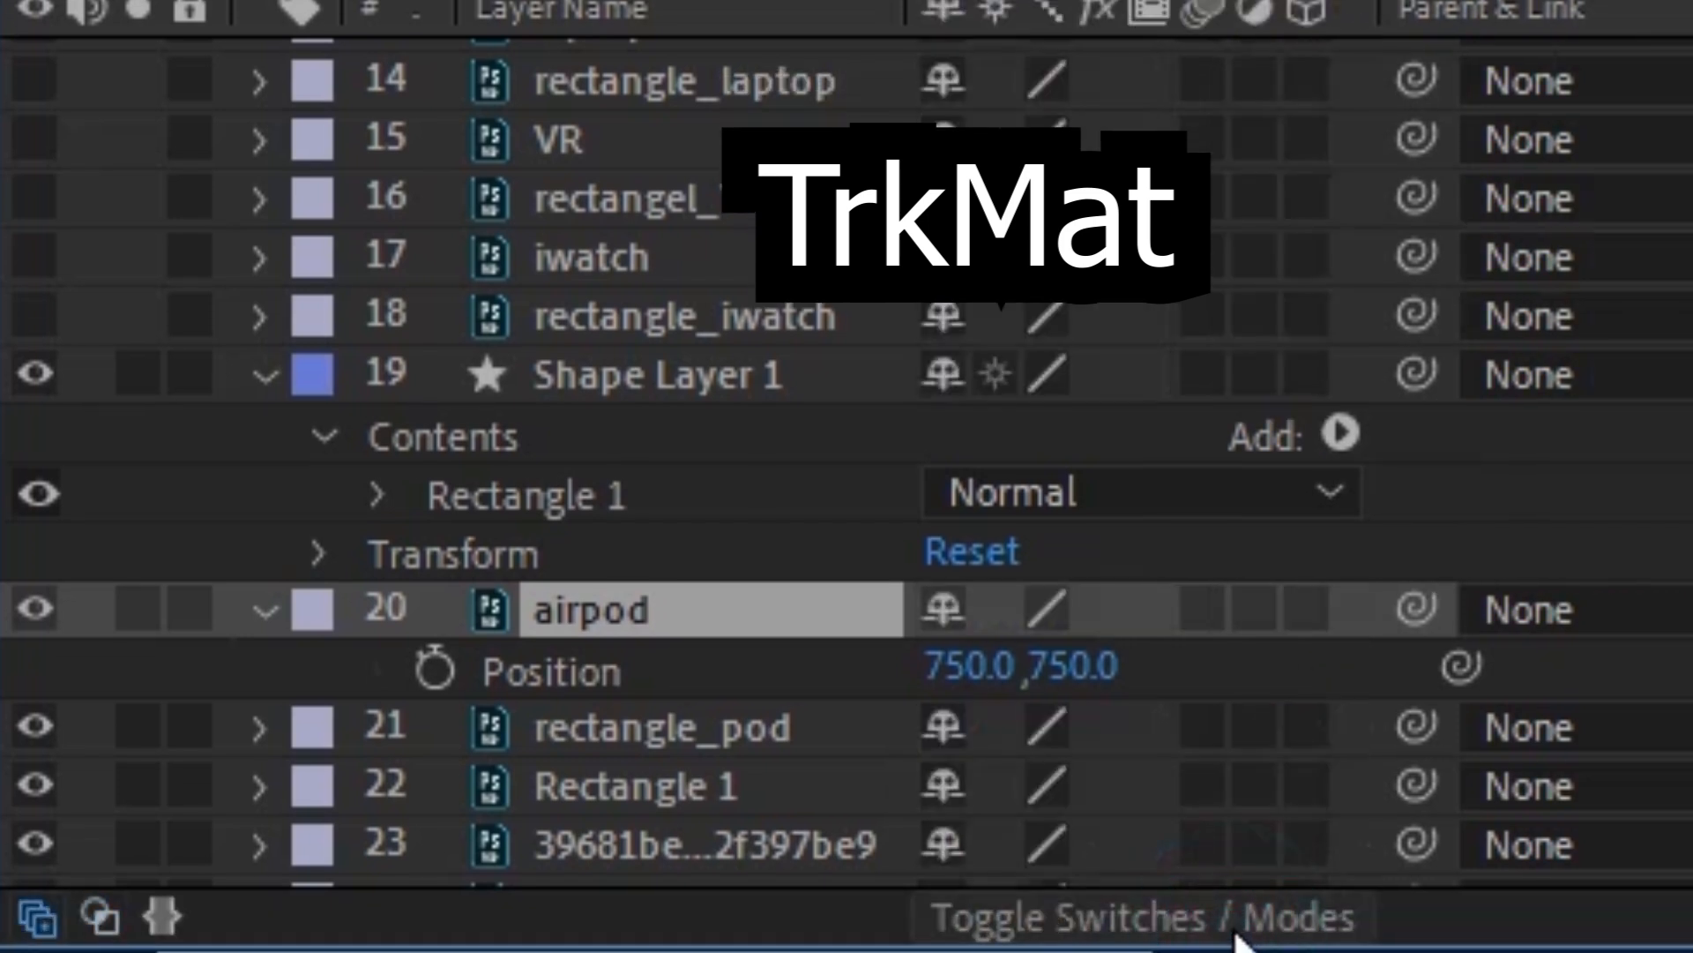
left_click(1235, 918)
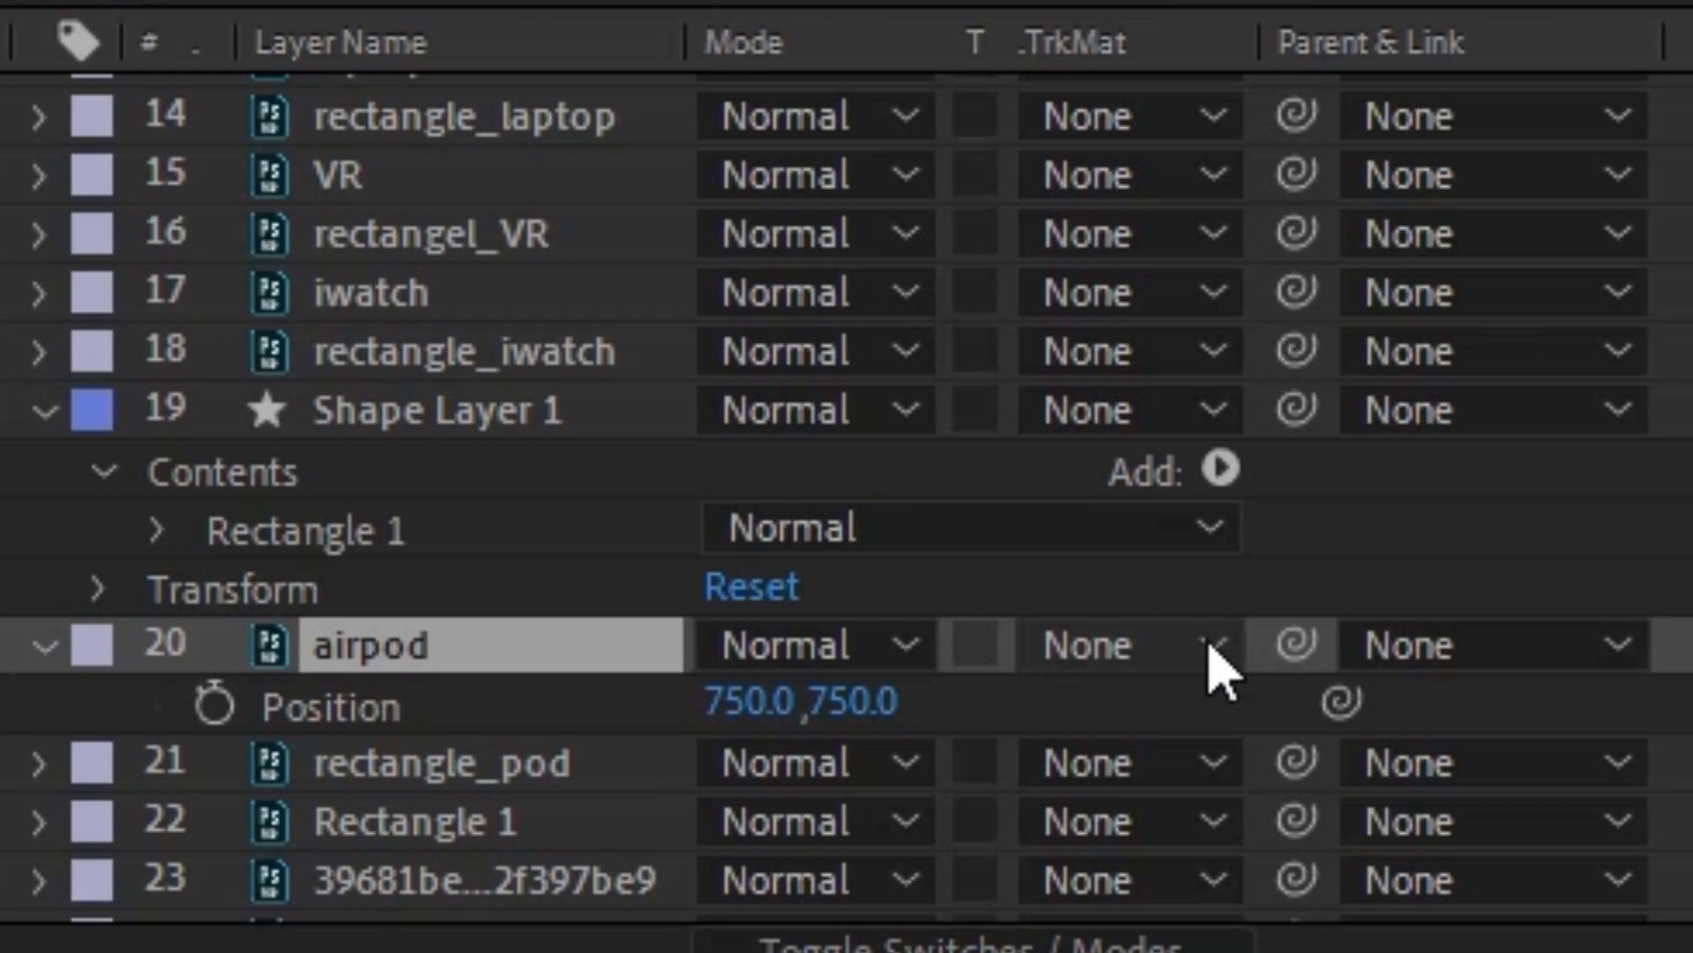
left_click(1415, 652)
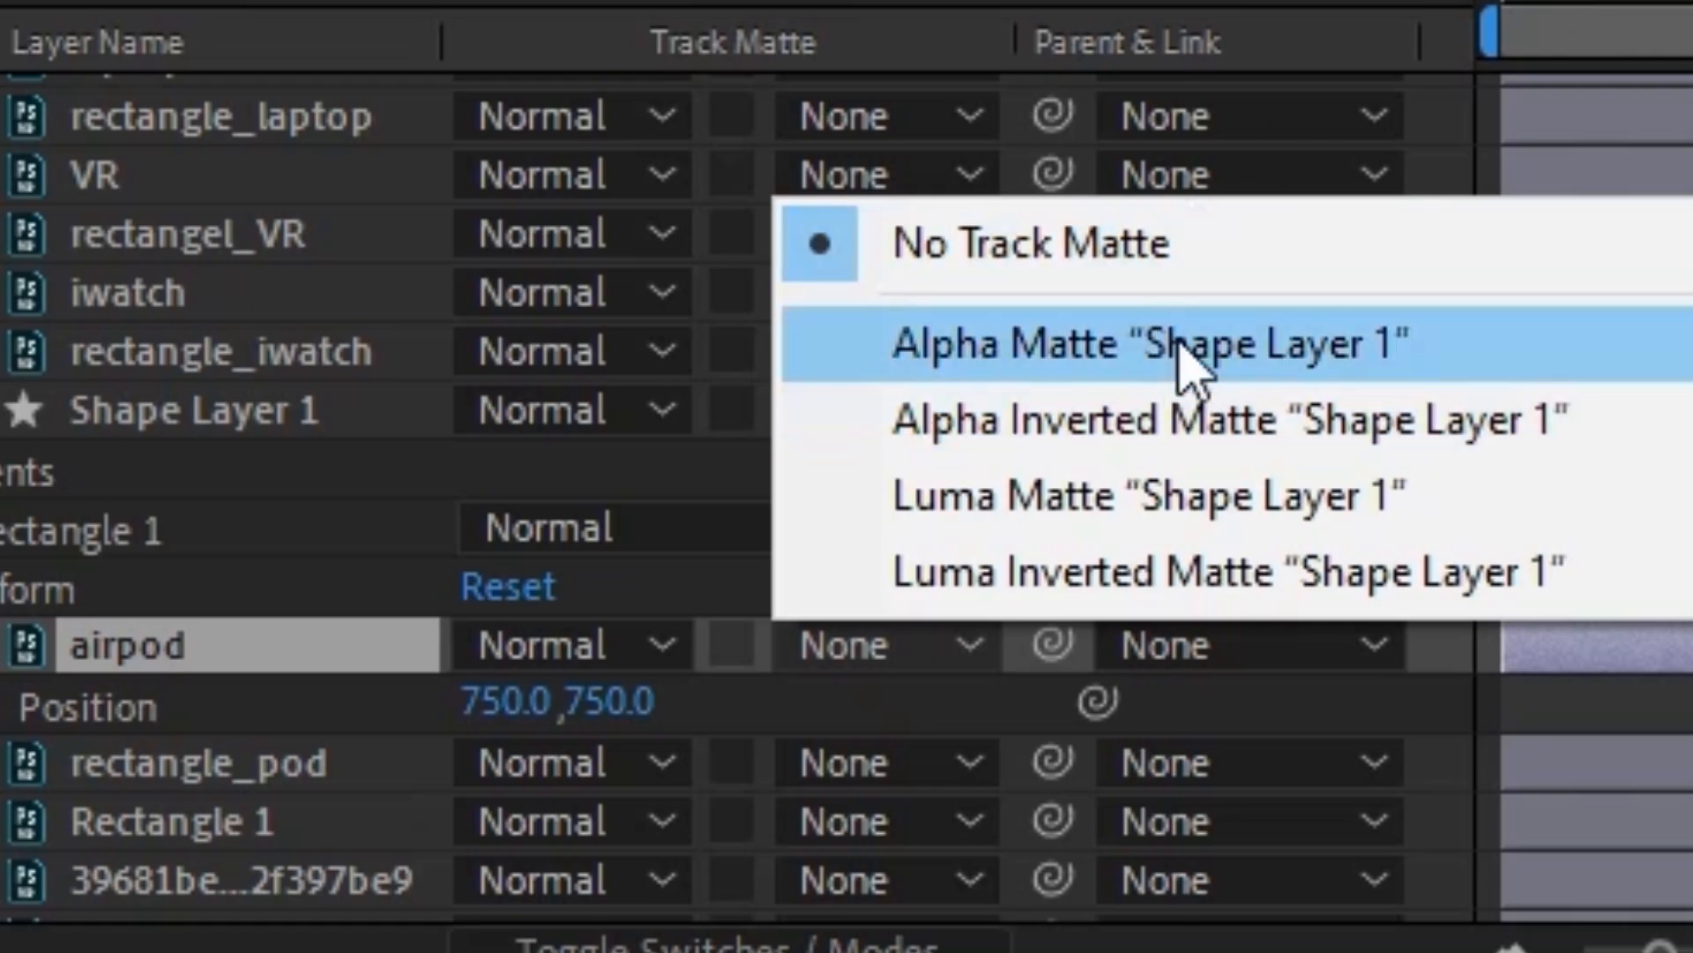
left_click(1193, 363)
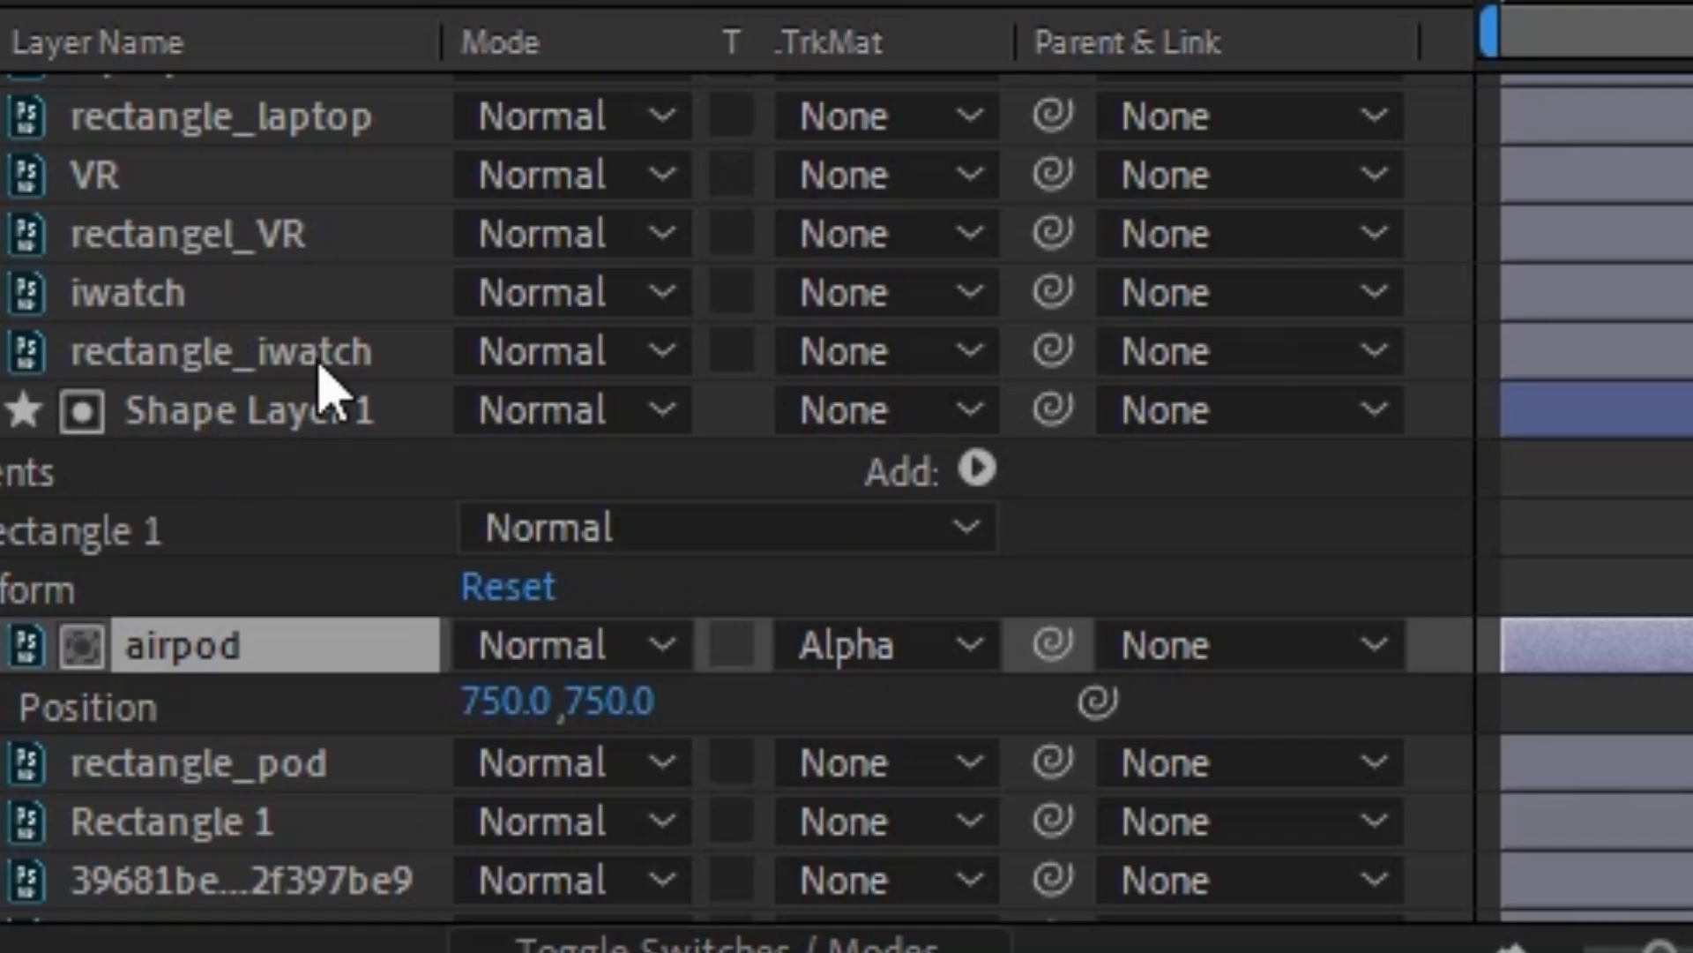
Test the matte by moving the airpod layer down to a Y position of 1076.
left_click(311, 430)
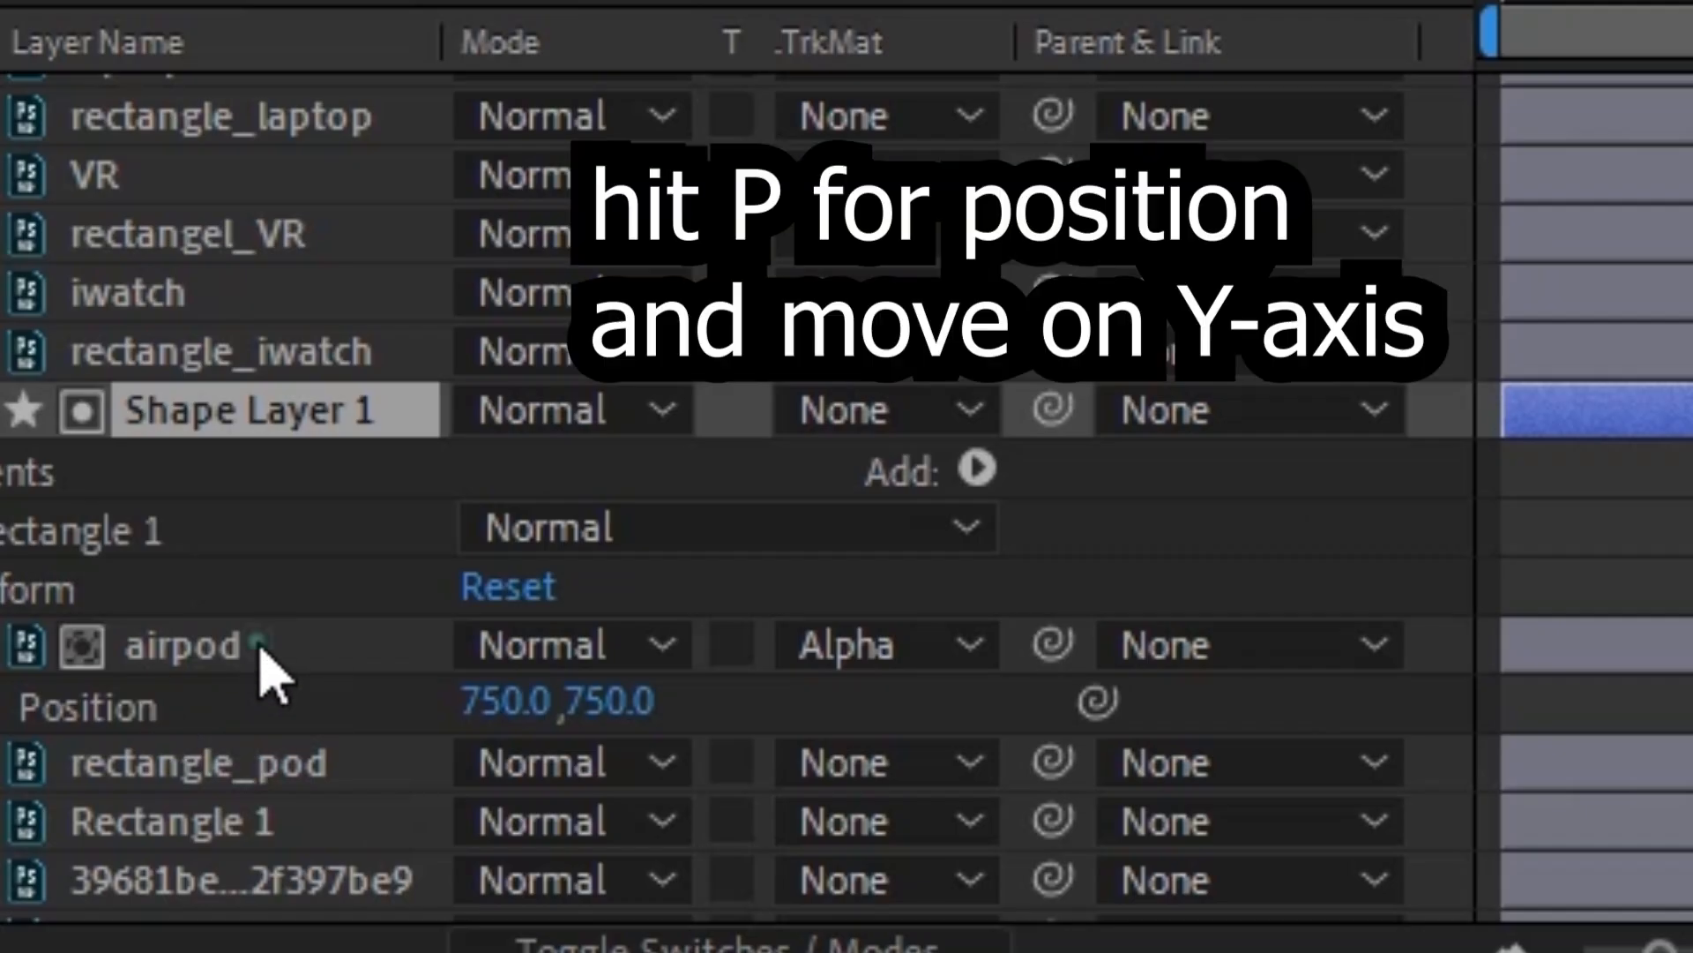
left_click(273, 657)
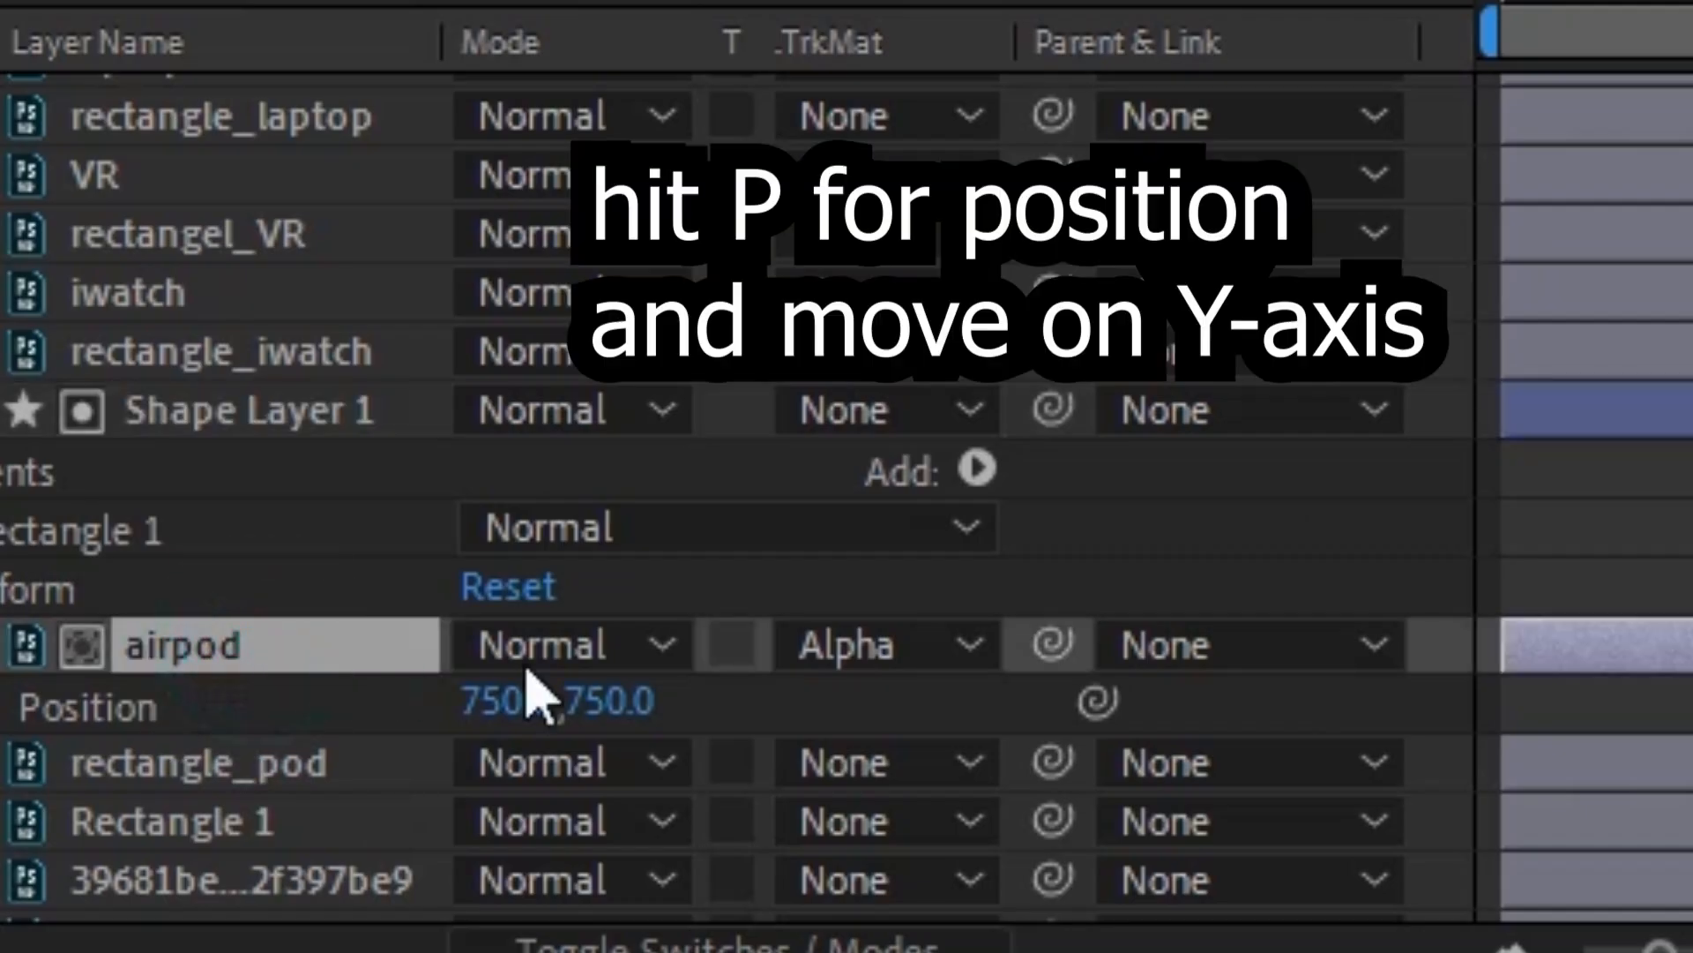
left_click_drag(617, 700, 1692, 732)
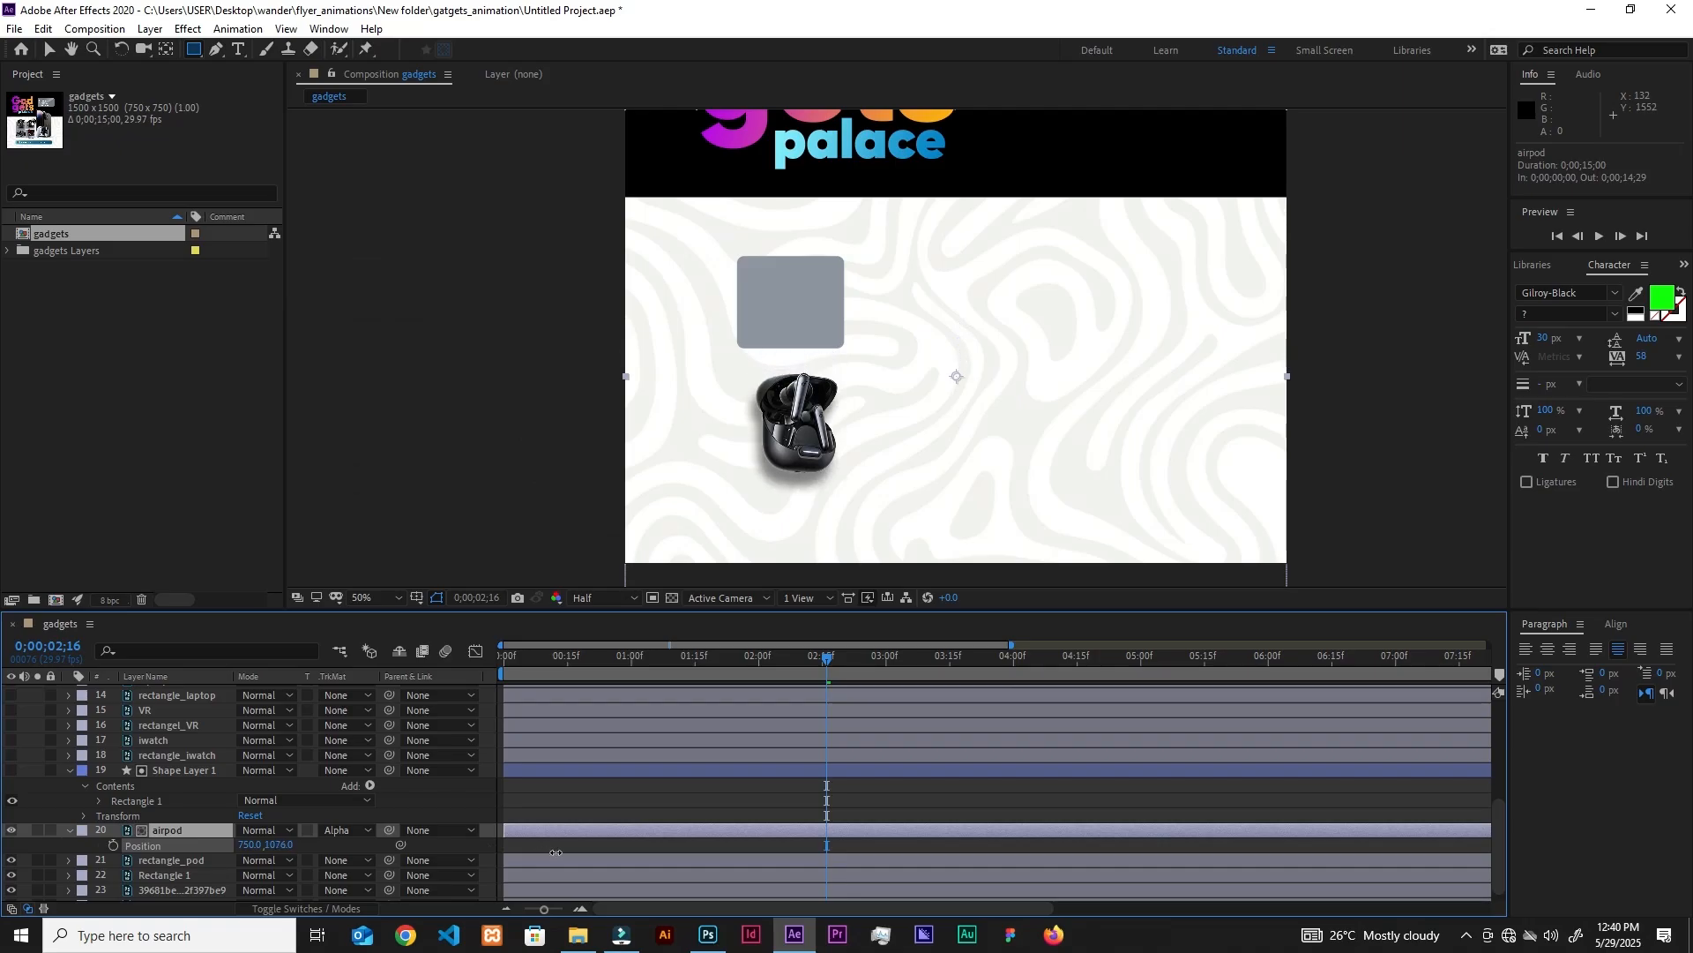
left_click_drag(555, 852, 554, 852)
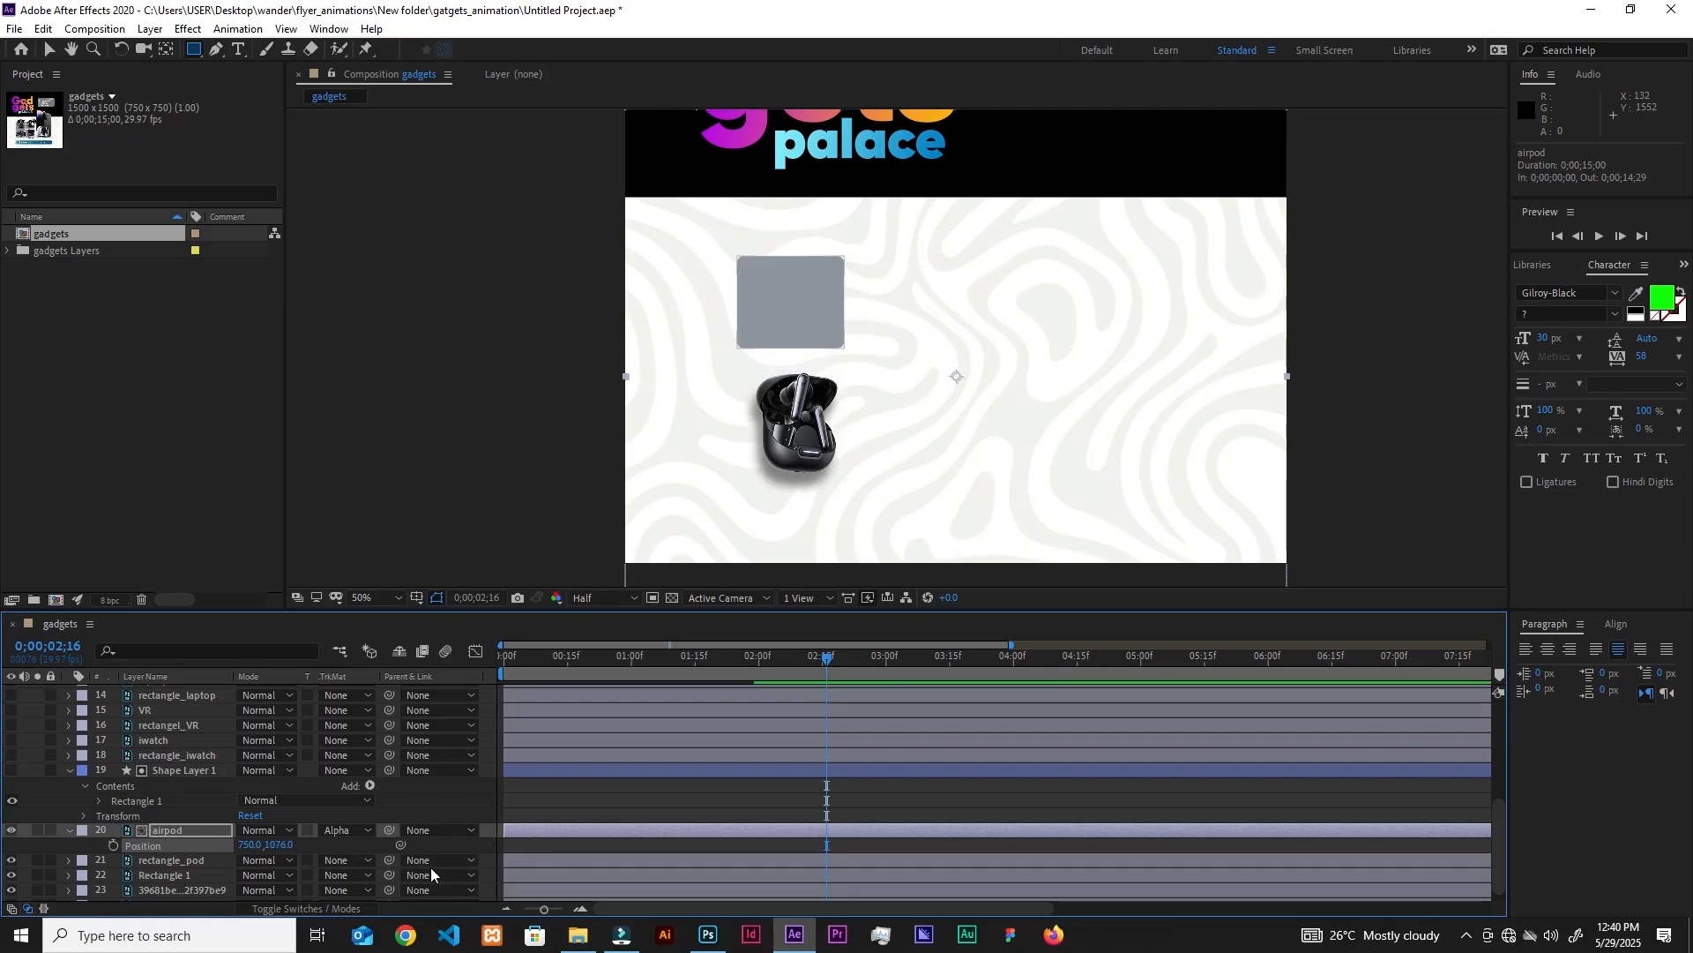
Undo the airpod layer's position change and its alpha track matte.
key("ctrl+z")
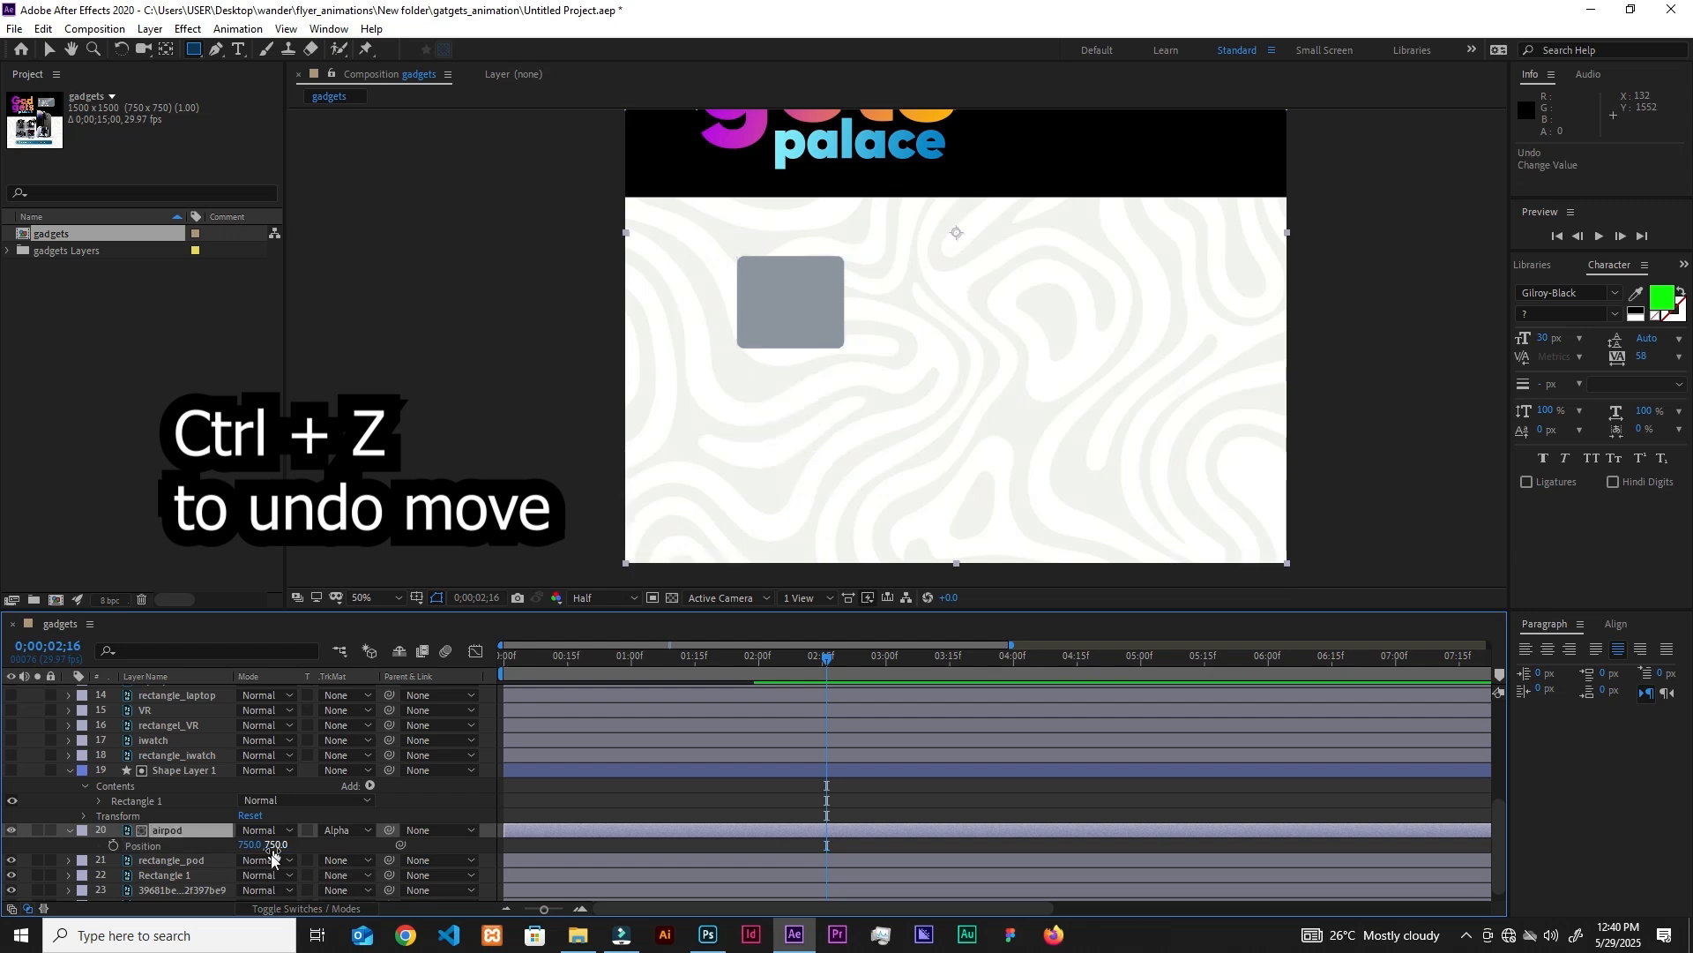
key("ctrl+z")
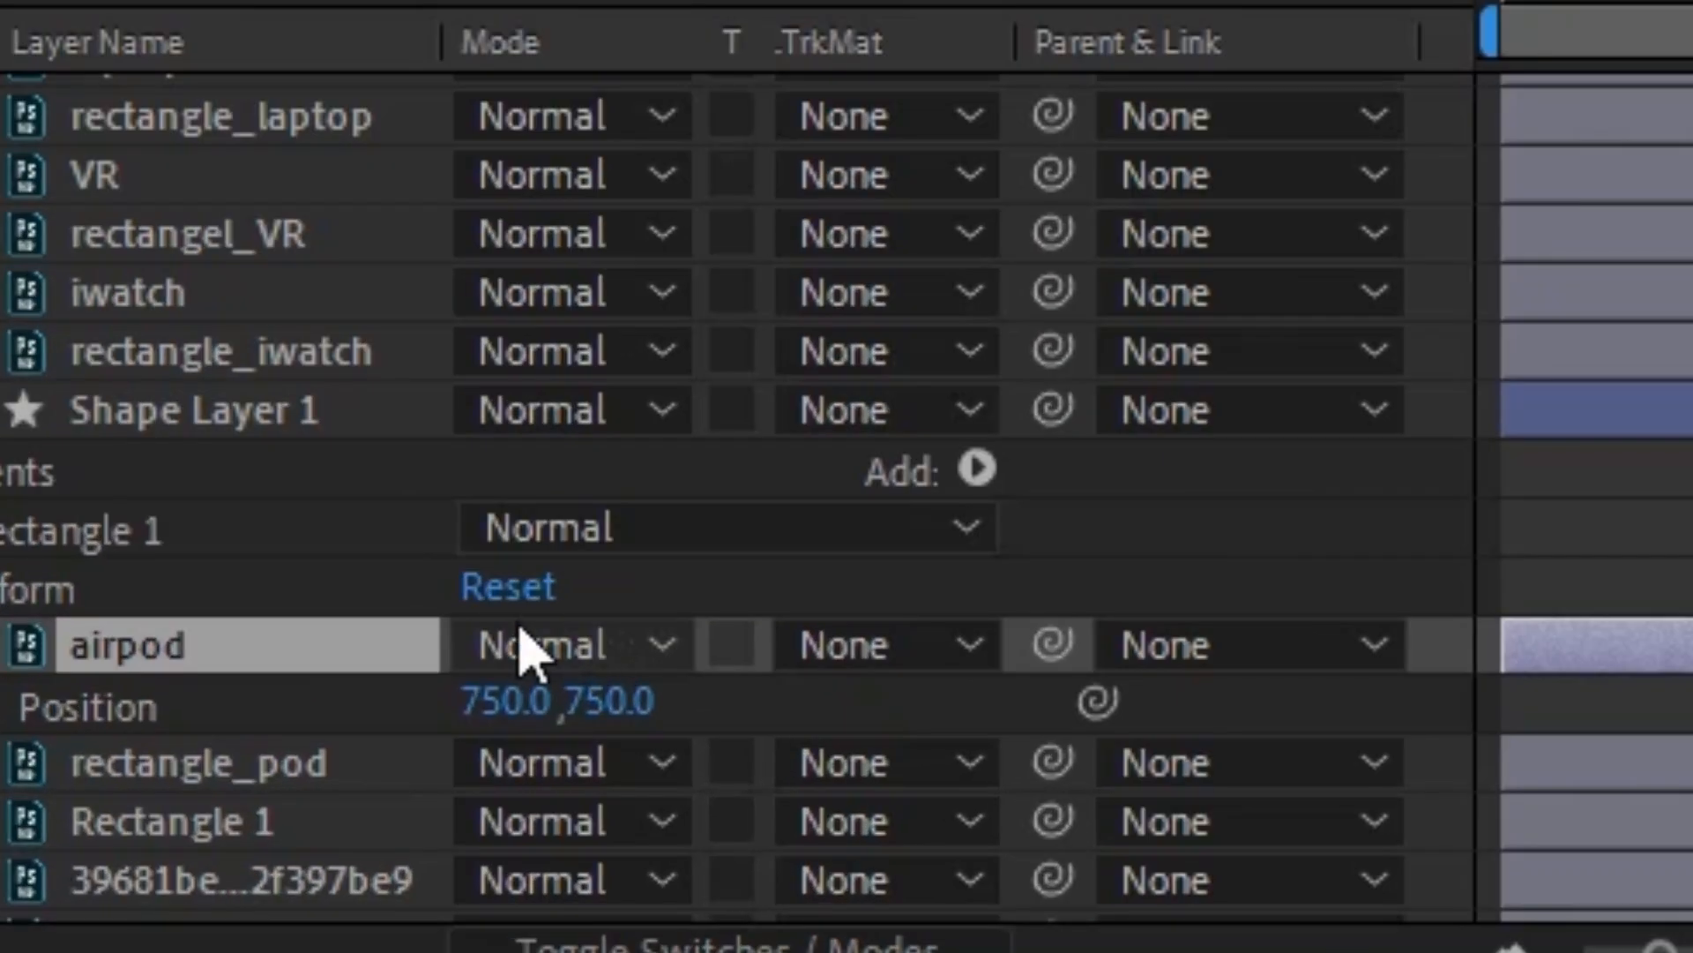
Set the airpod layer's track matte to Alpha Inverted Matte "Shape Layer 1" and lower the layer to a Y position of 1022.
left_click(939, 660)
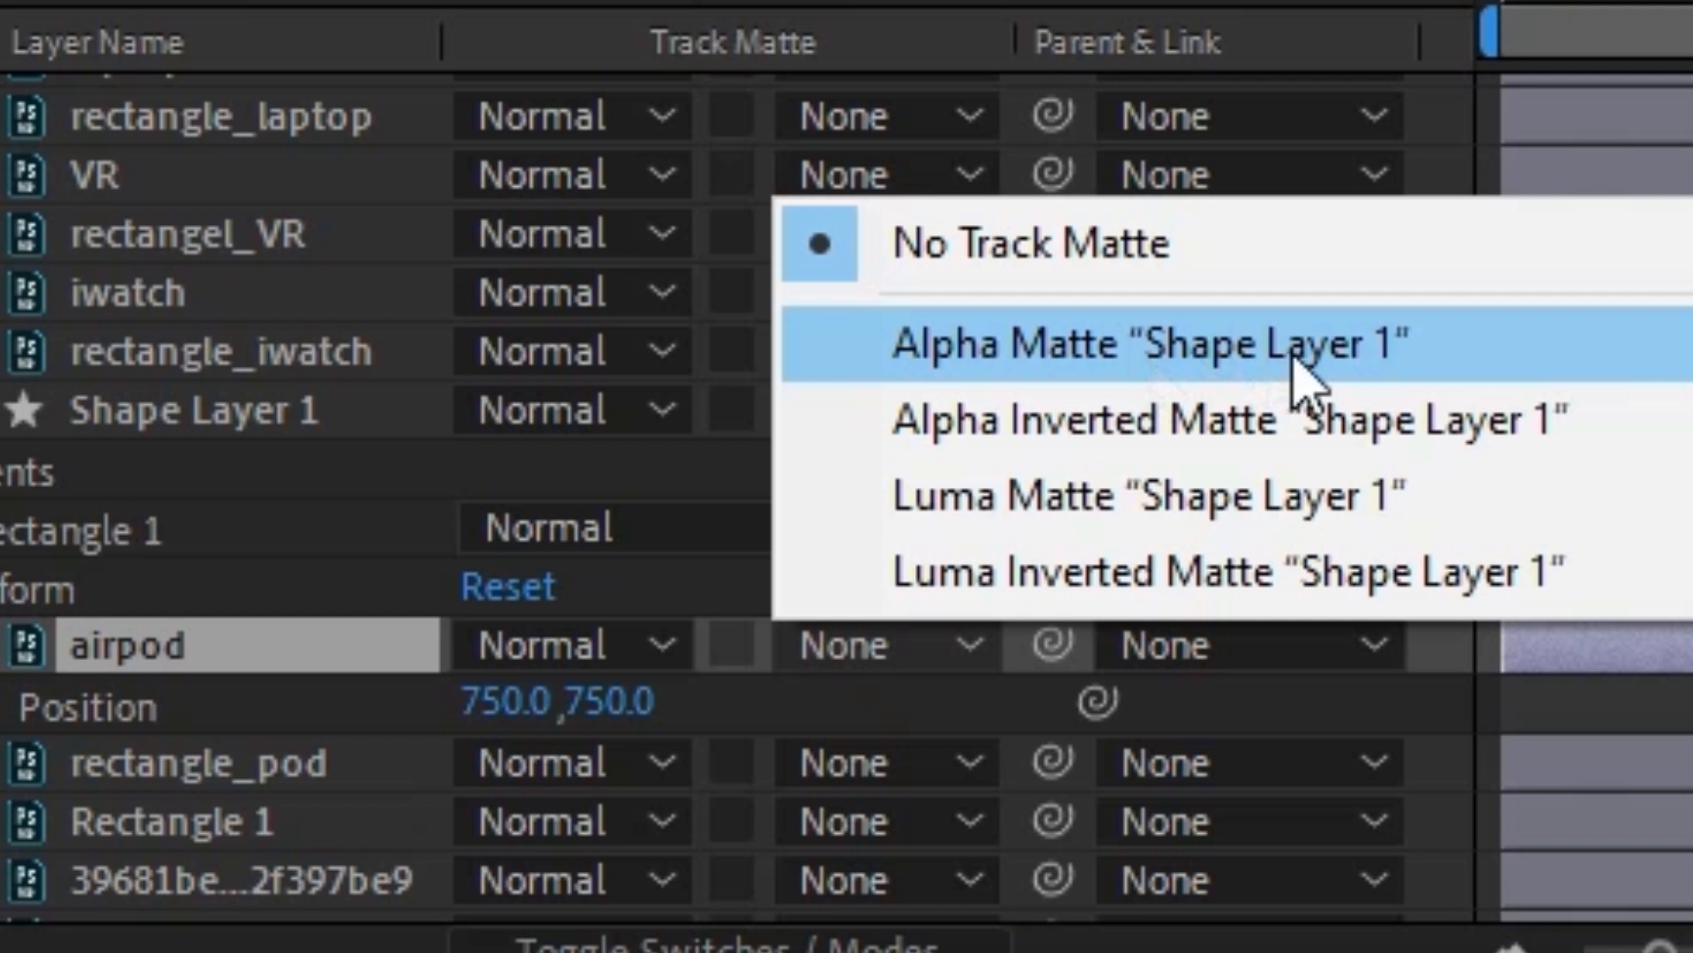
left_click(1165, 421)
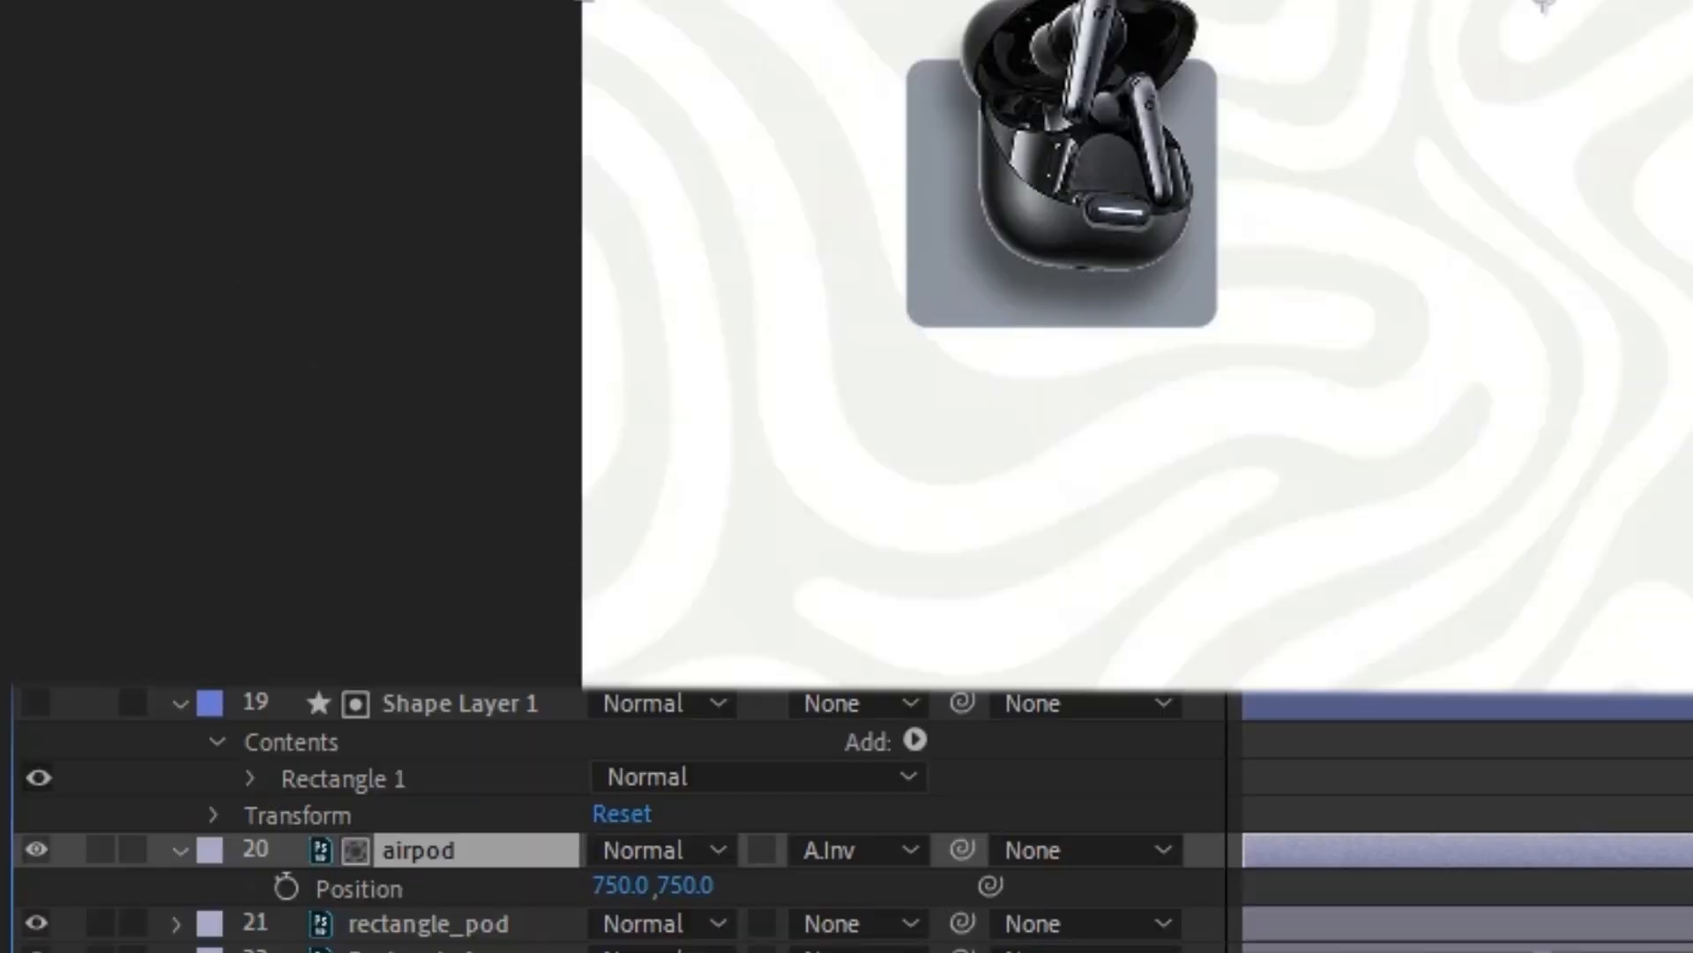
left_click_drag(675, 884, 1376, 854)
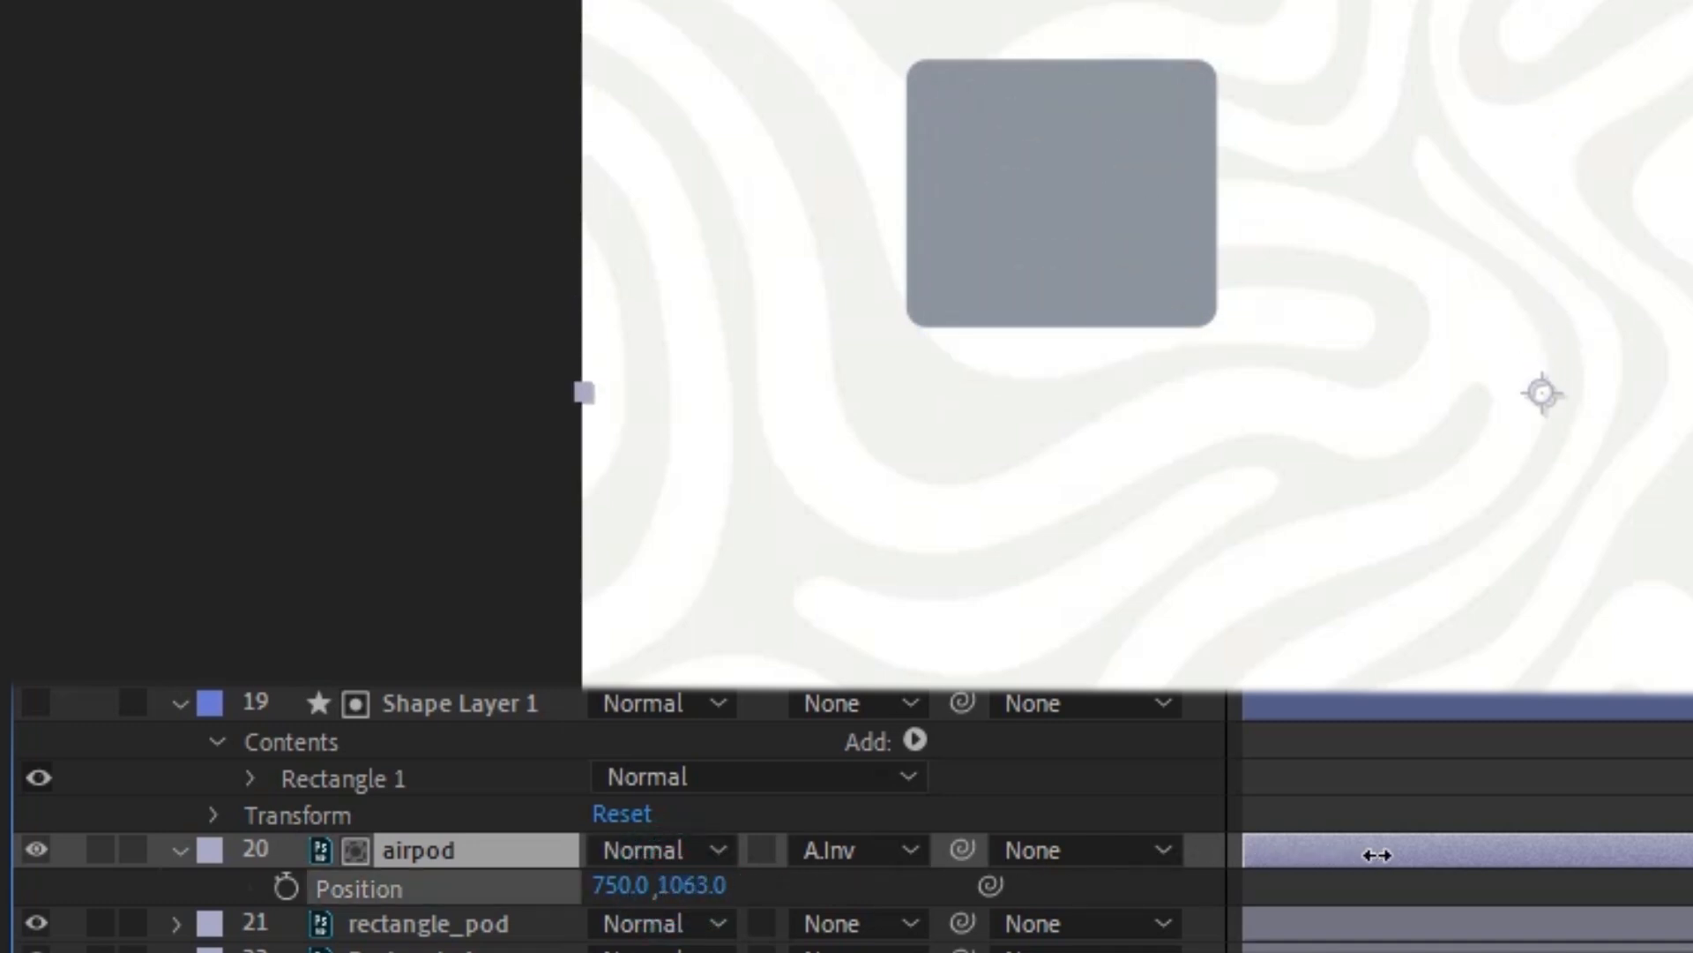
left_click(443, 703)
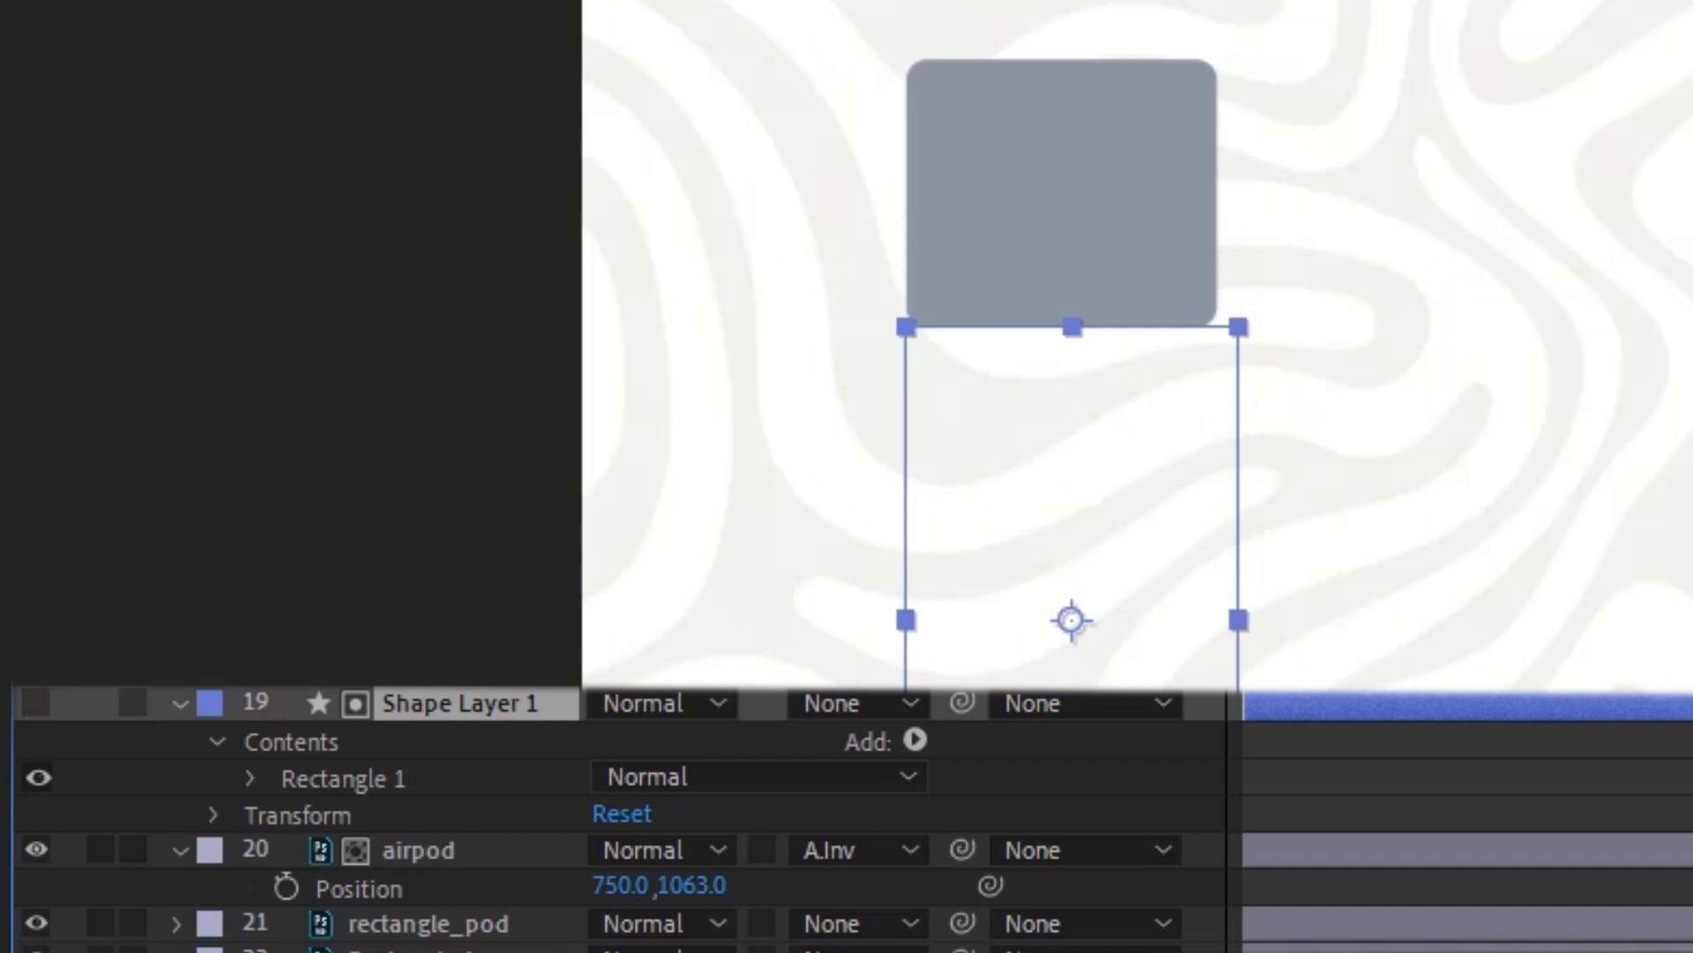
left_click(475, 852)
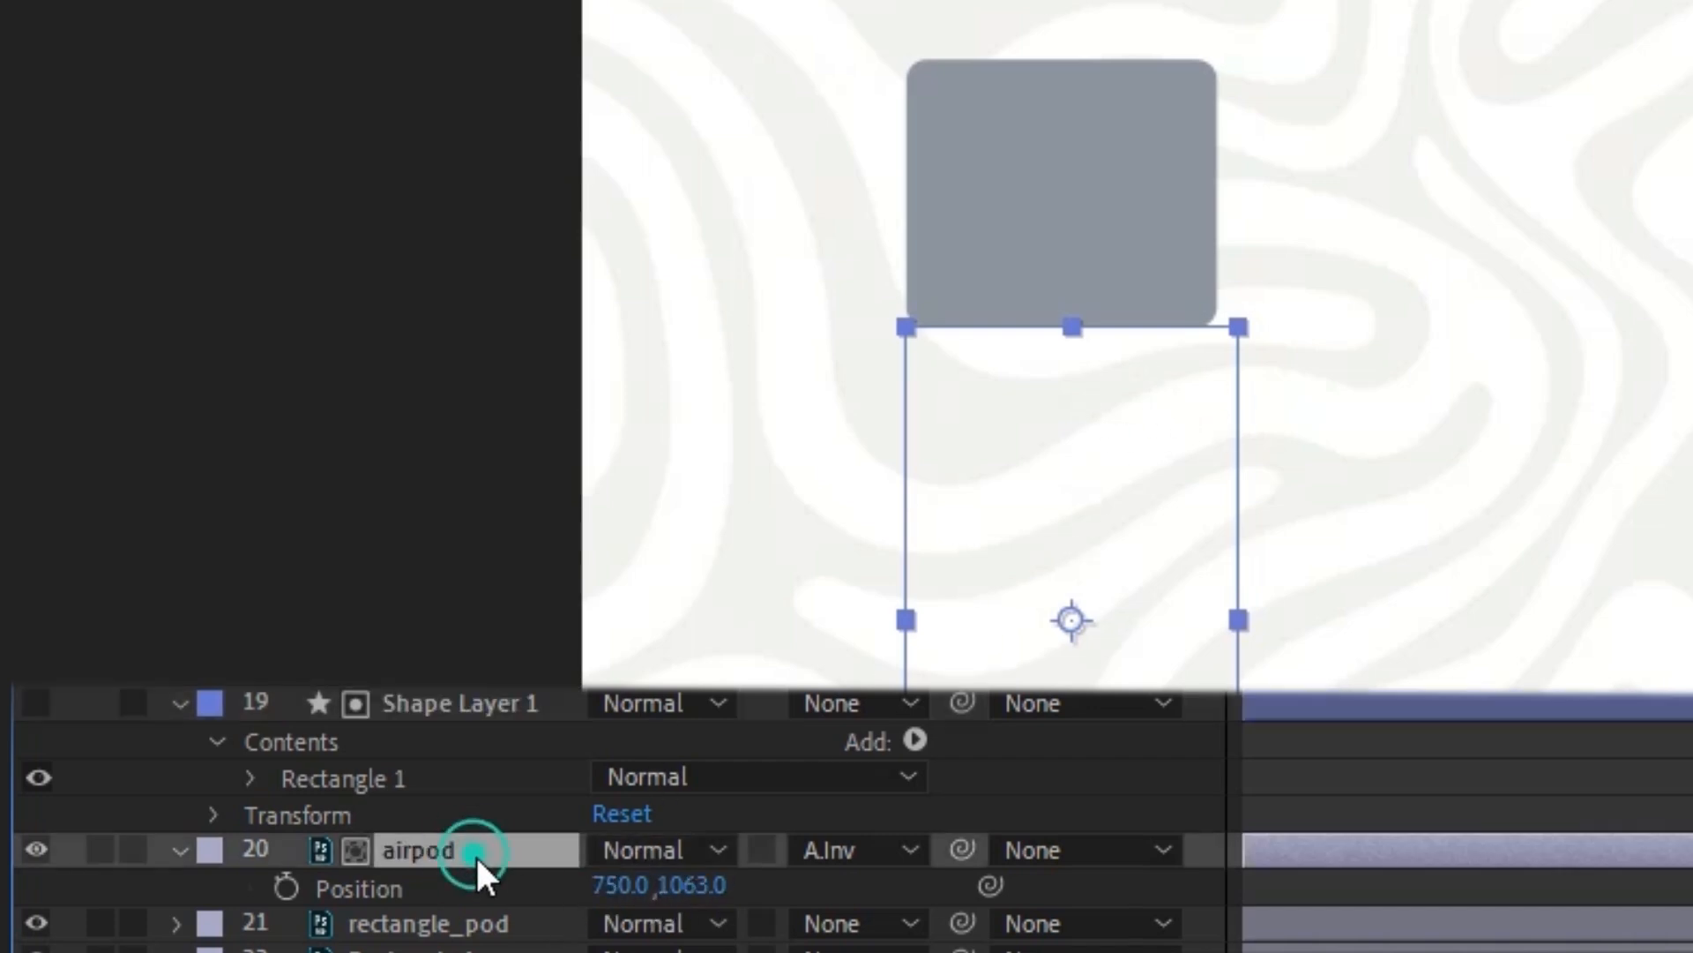
left_click_drag(691, 885, 668, 842)
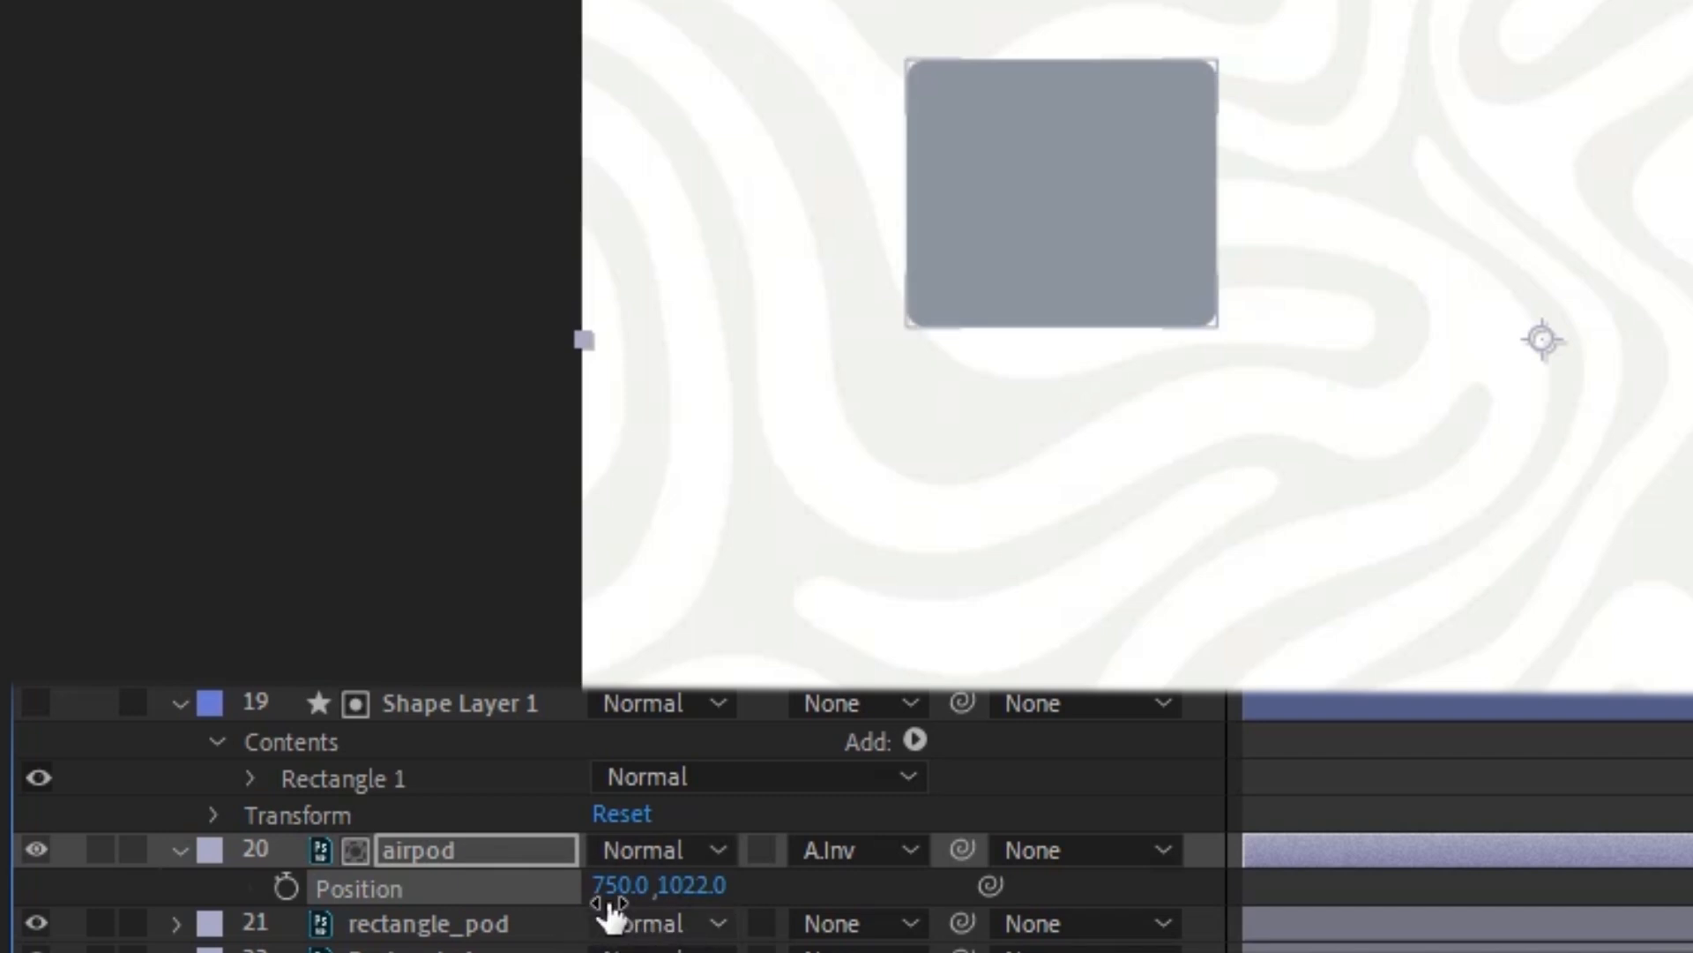
Keyframe the airpod layer's Position at 0;00;02;16 and add a second keyframe at 0;00;02;27 with a Y position of 750.
left_click(286, 887)
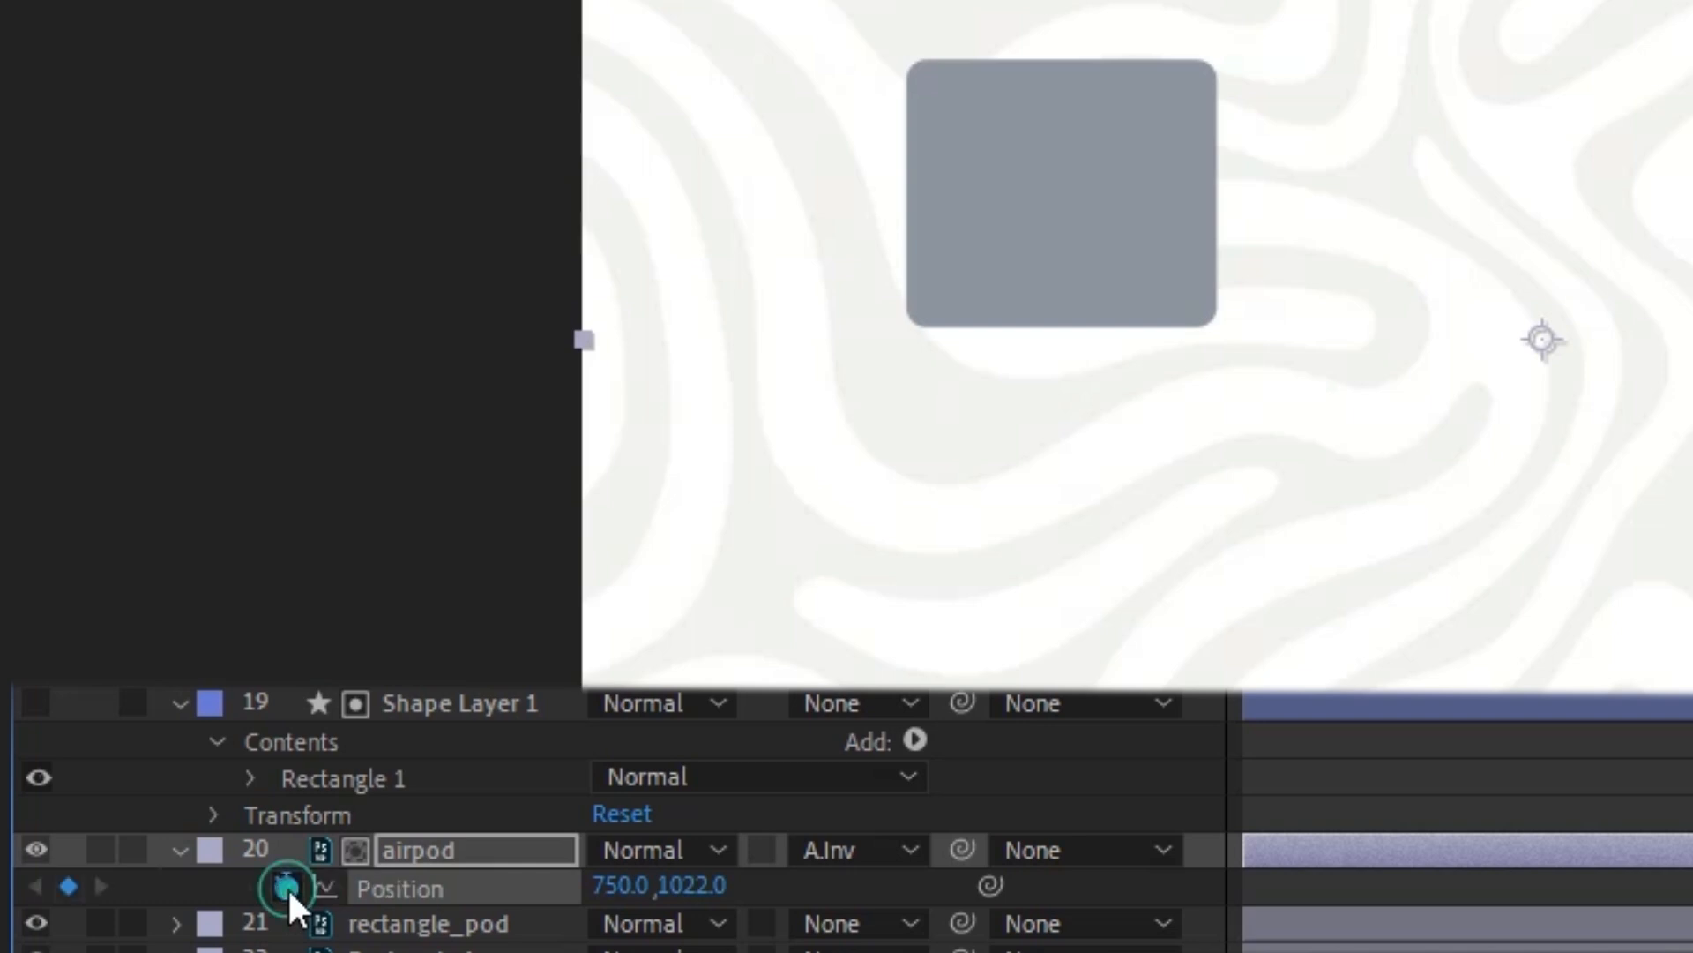
scroll(303, 926, "right", 5)
left_click_drag(1146, 668, 1283, 669)
scroll(528, 817, "left", 5)
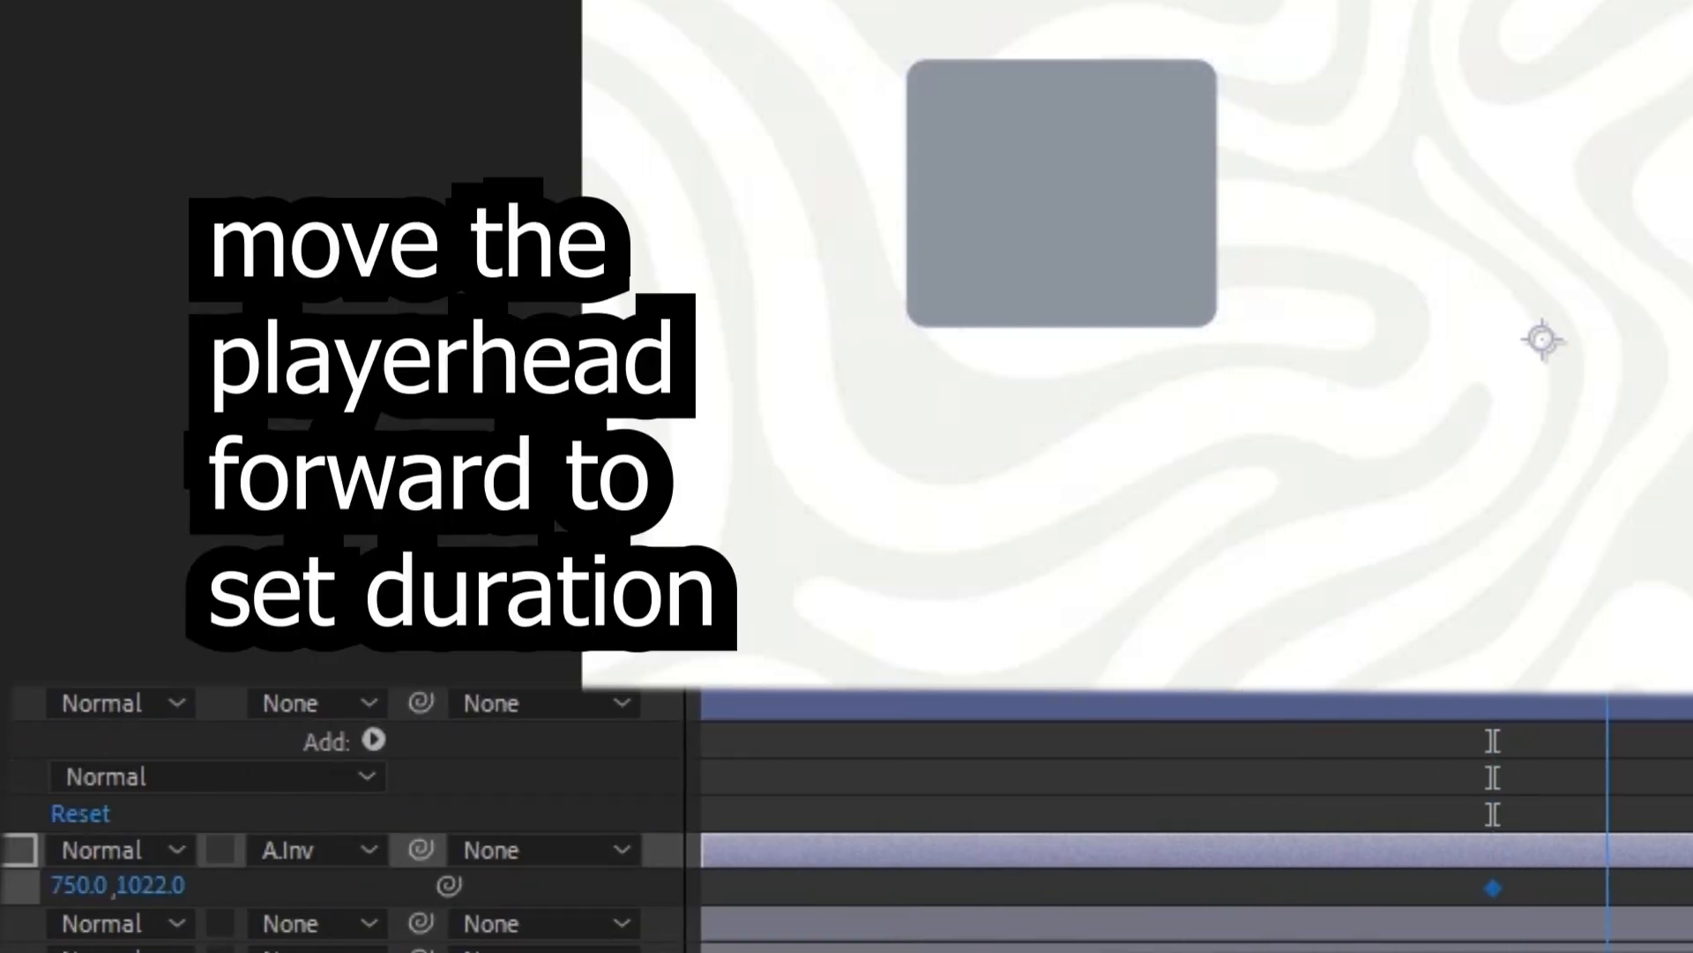
mouse_move(467, 882)
left_mouse_down()
mouse_move(446, 838)
mouse_move(348, 812)
mouse_move(477, 892)
left_mouse_up()
left_click(470, 885)
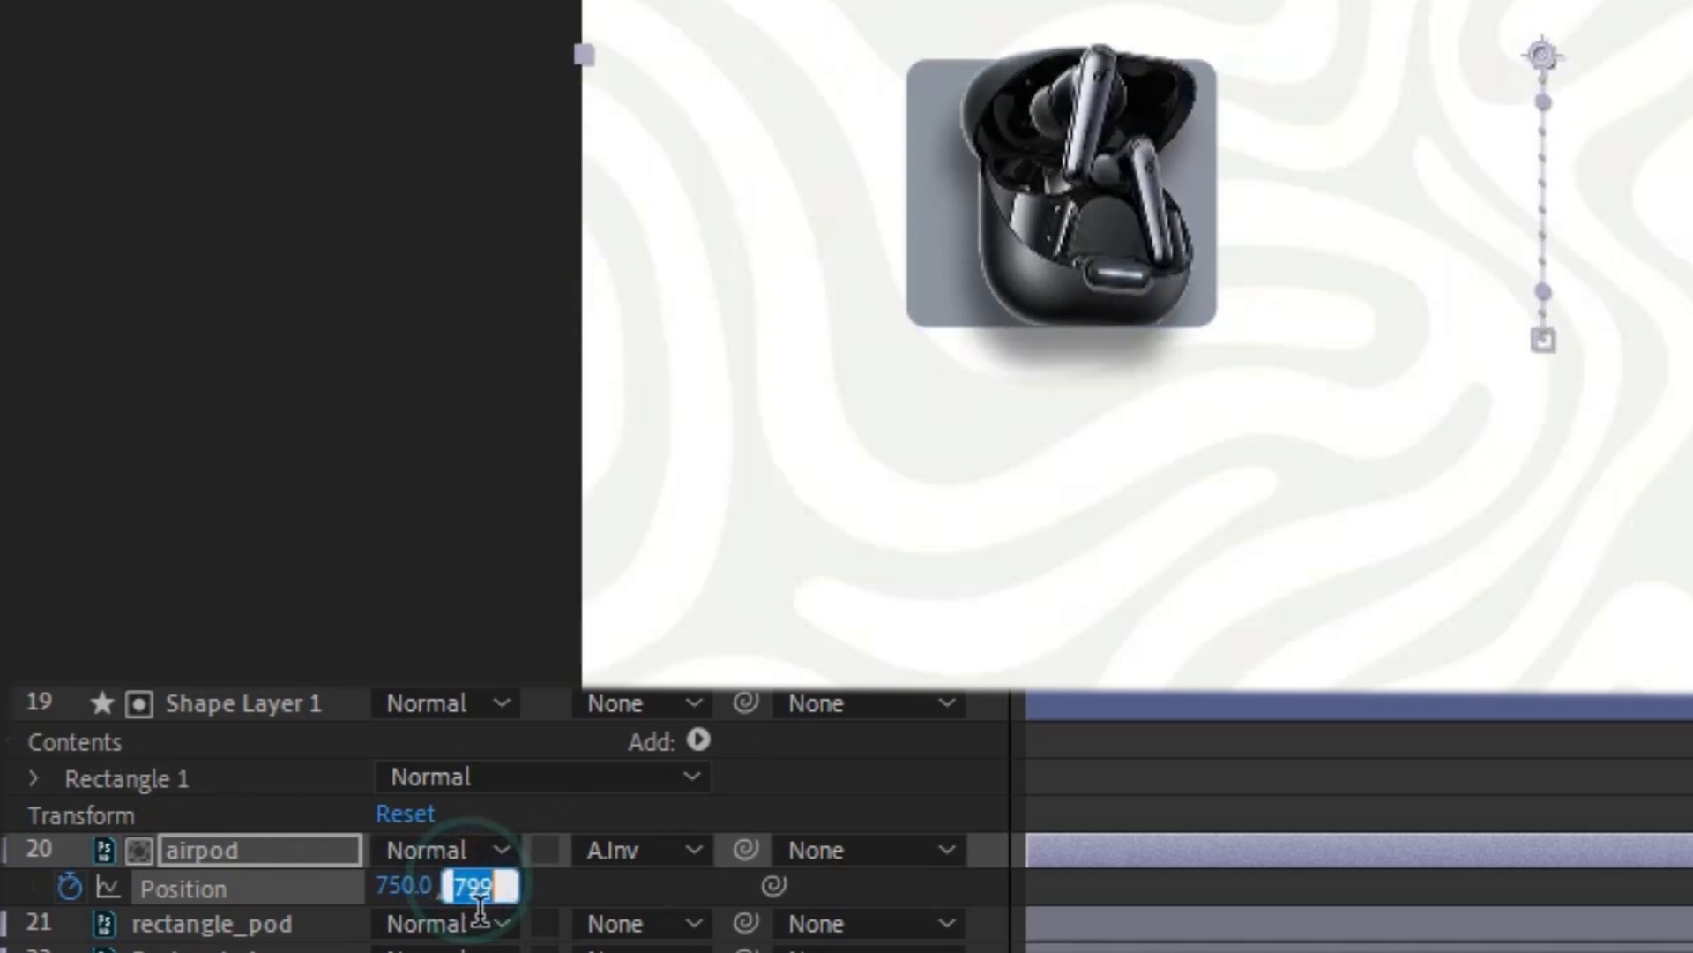
type("750")
Apply Easy Ease to both Position keyframes of the airpod layer.
scroll(1538, 907, "right", 5)
left_click(1199, 882)
left_click_drag(1192, 878, 912, 897)
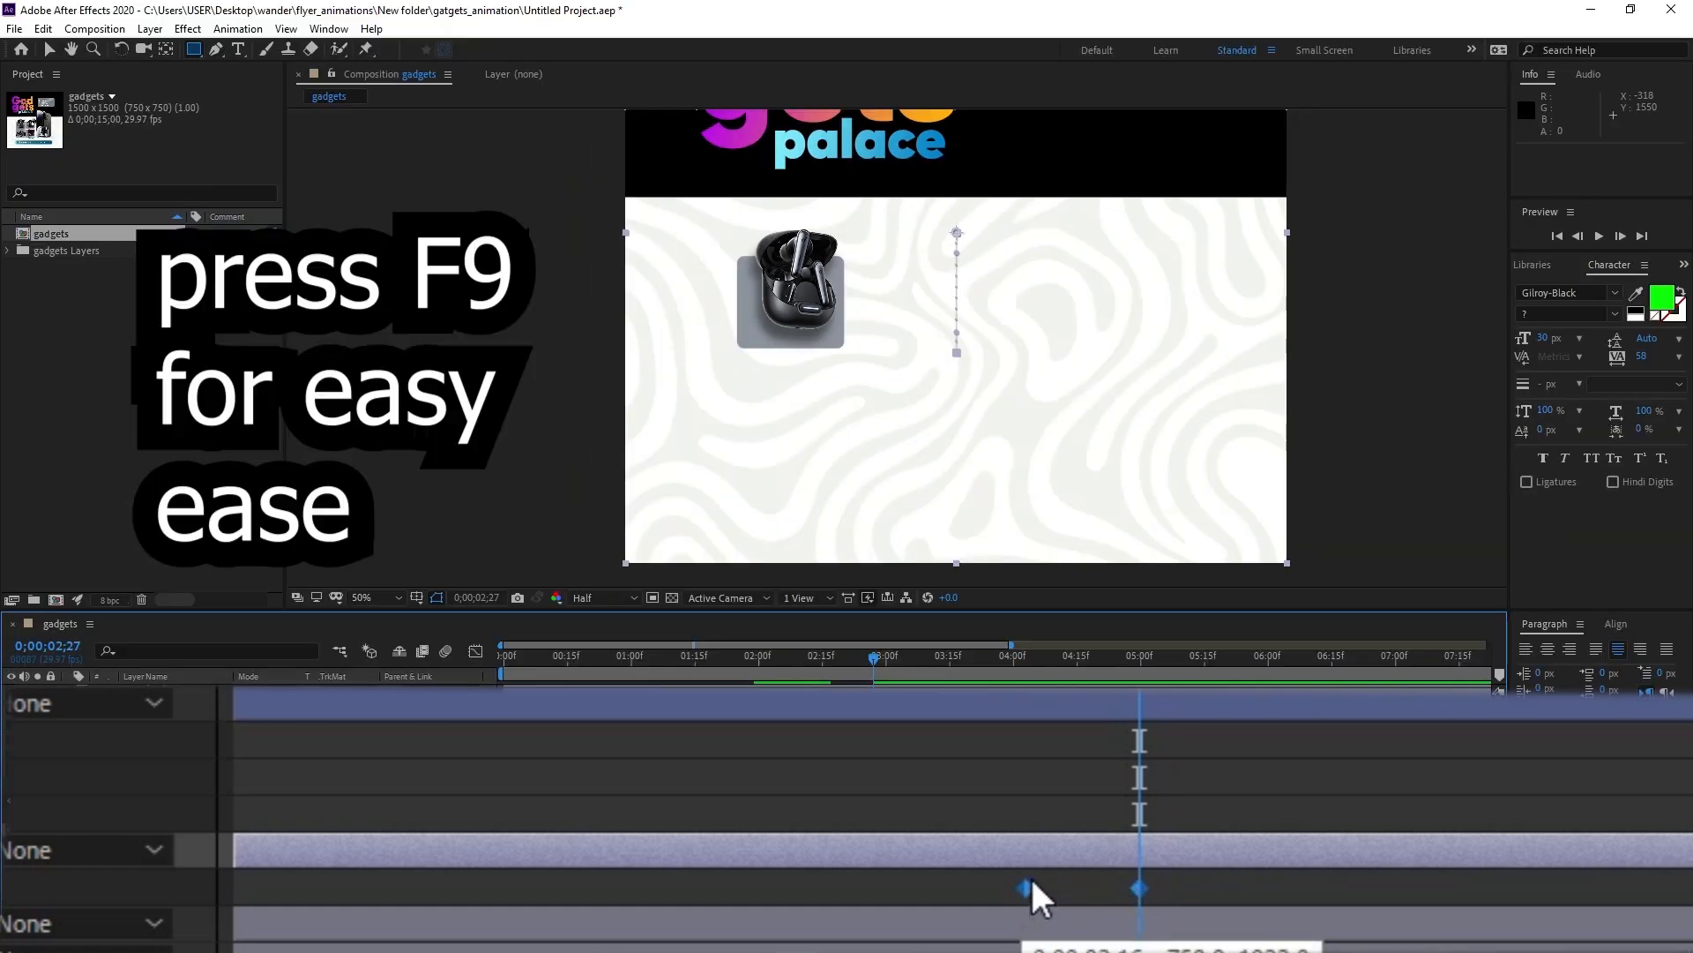
right_click(1024, 888)
mouse_move(935, 836)
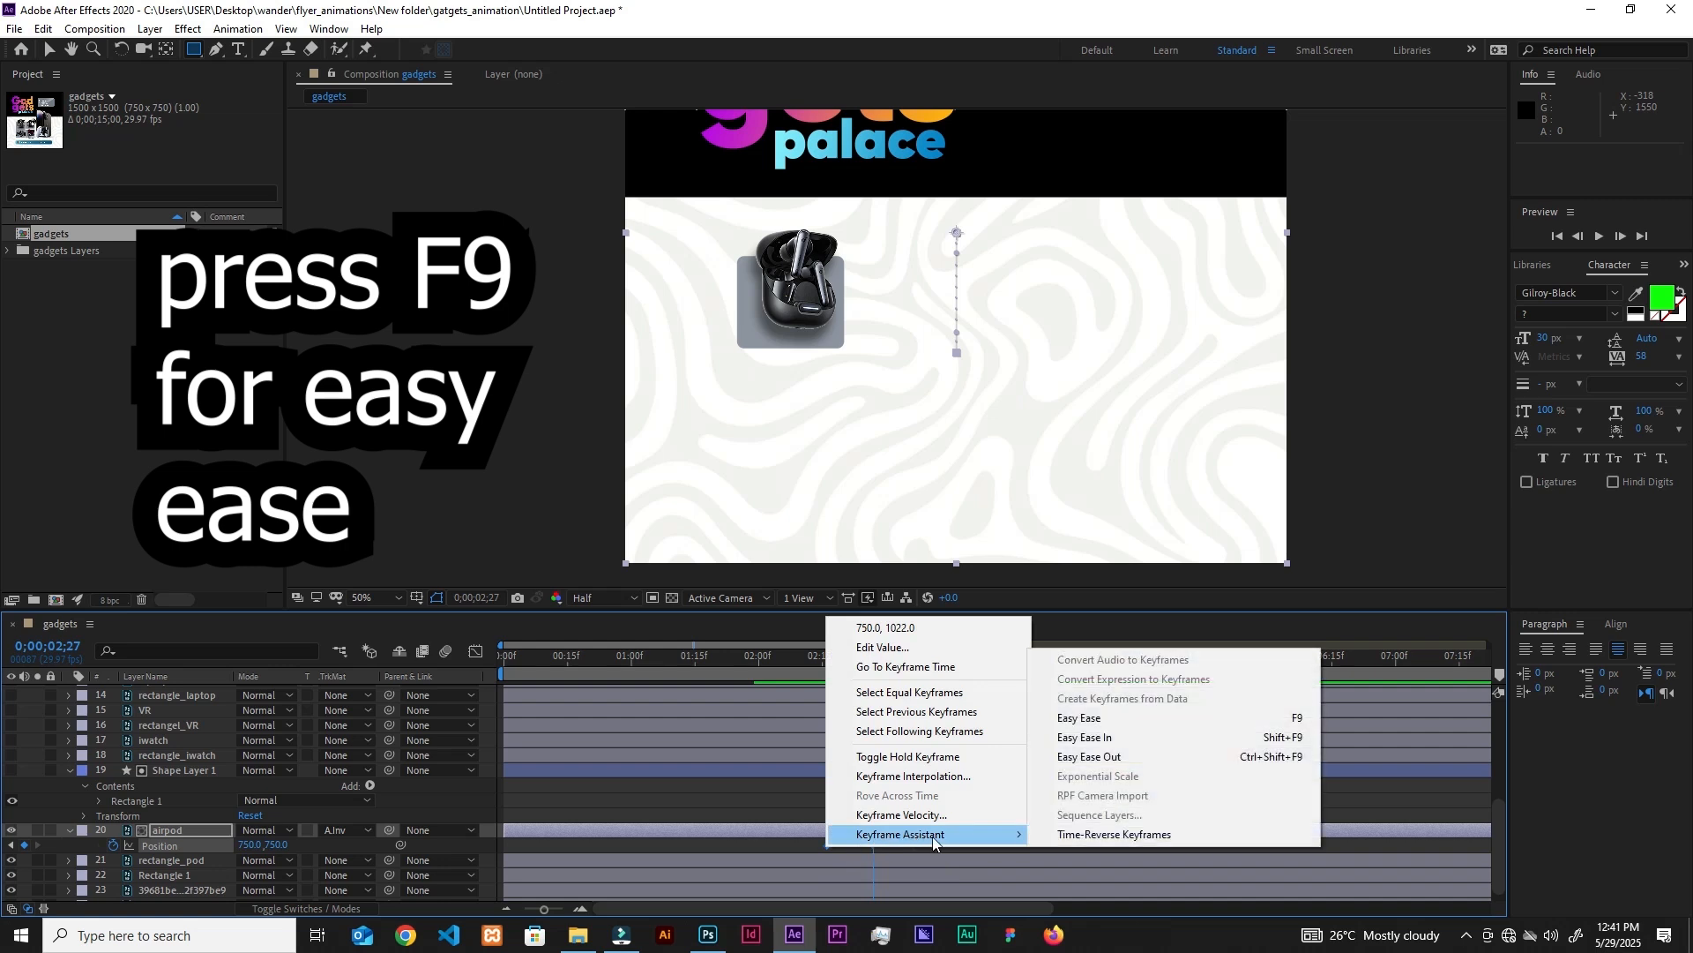
left_click(1087, 724)
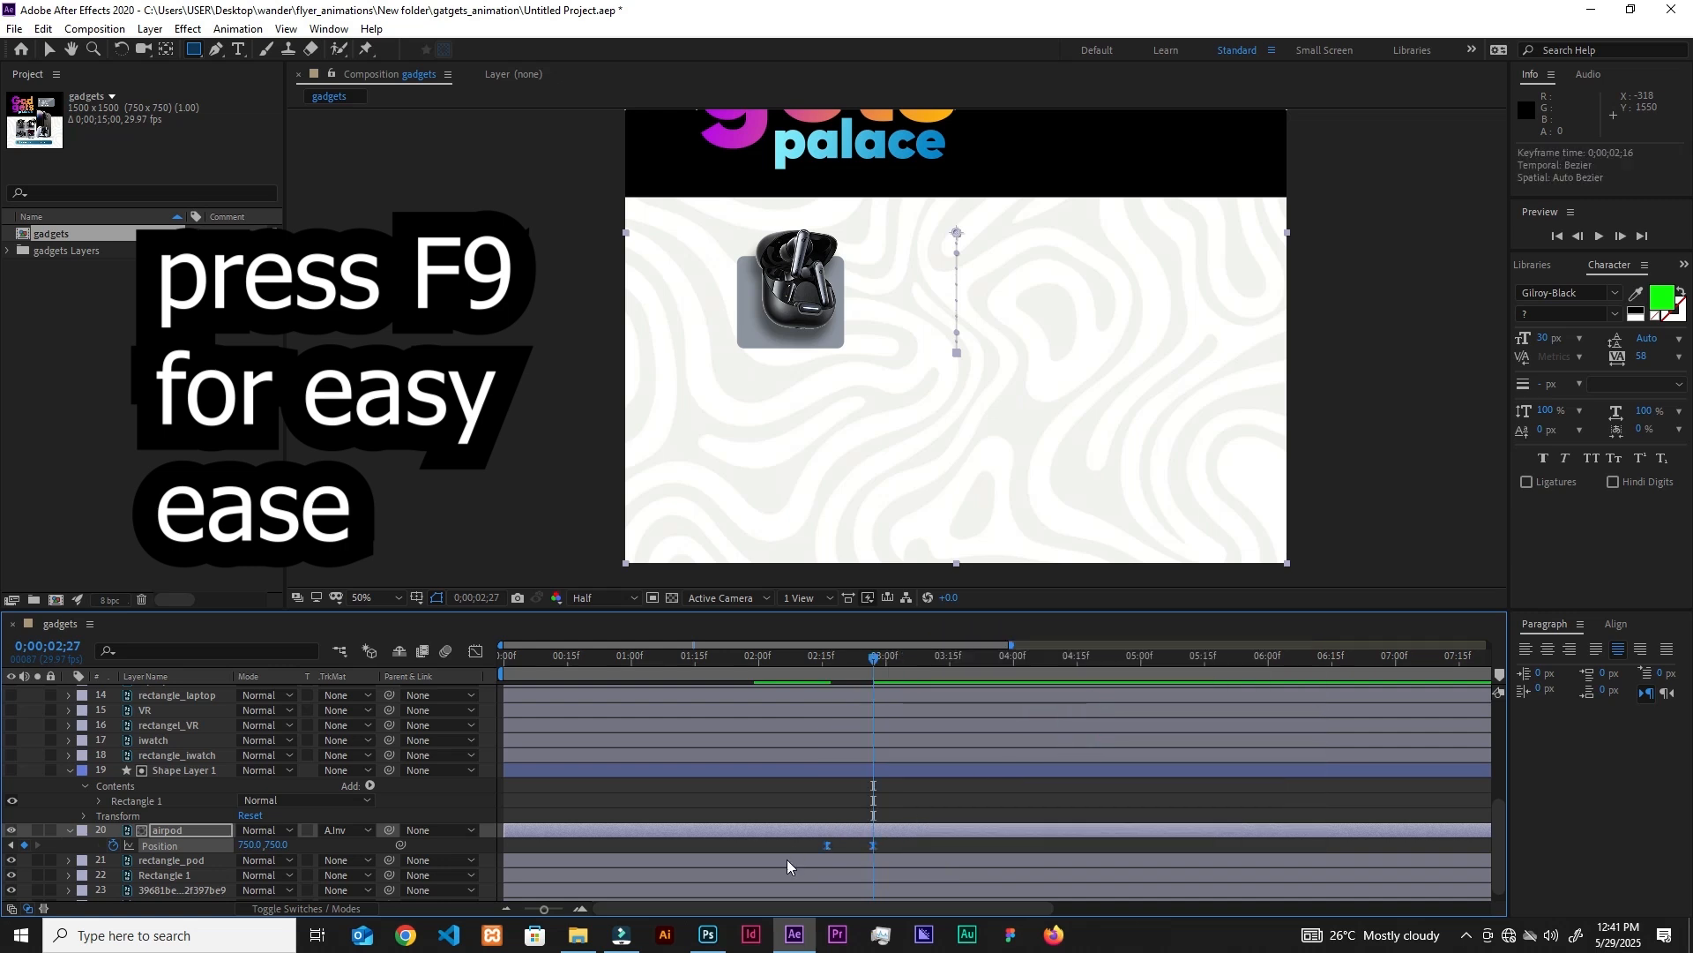
Play back the eased airpod reveal from shortly before its first keyframe.
left_click_drag(876, 663, 800, 671)
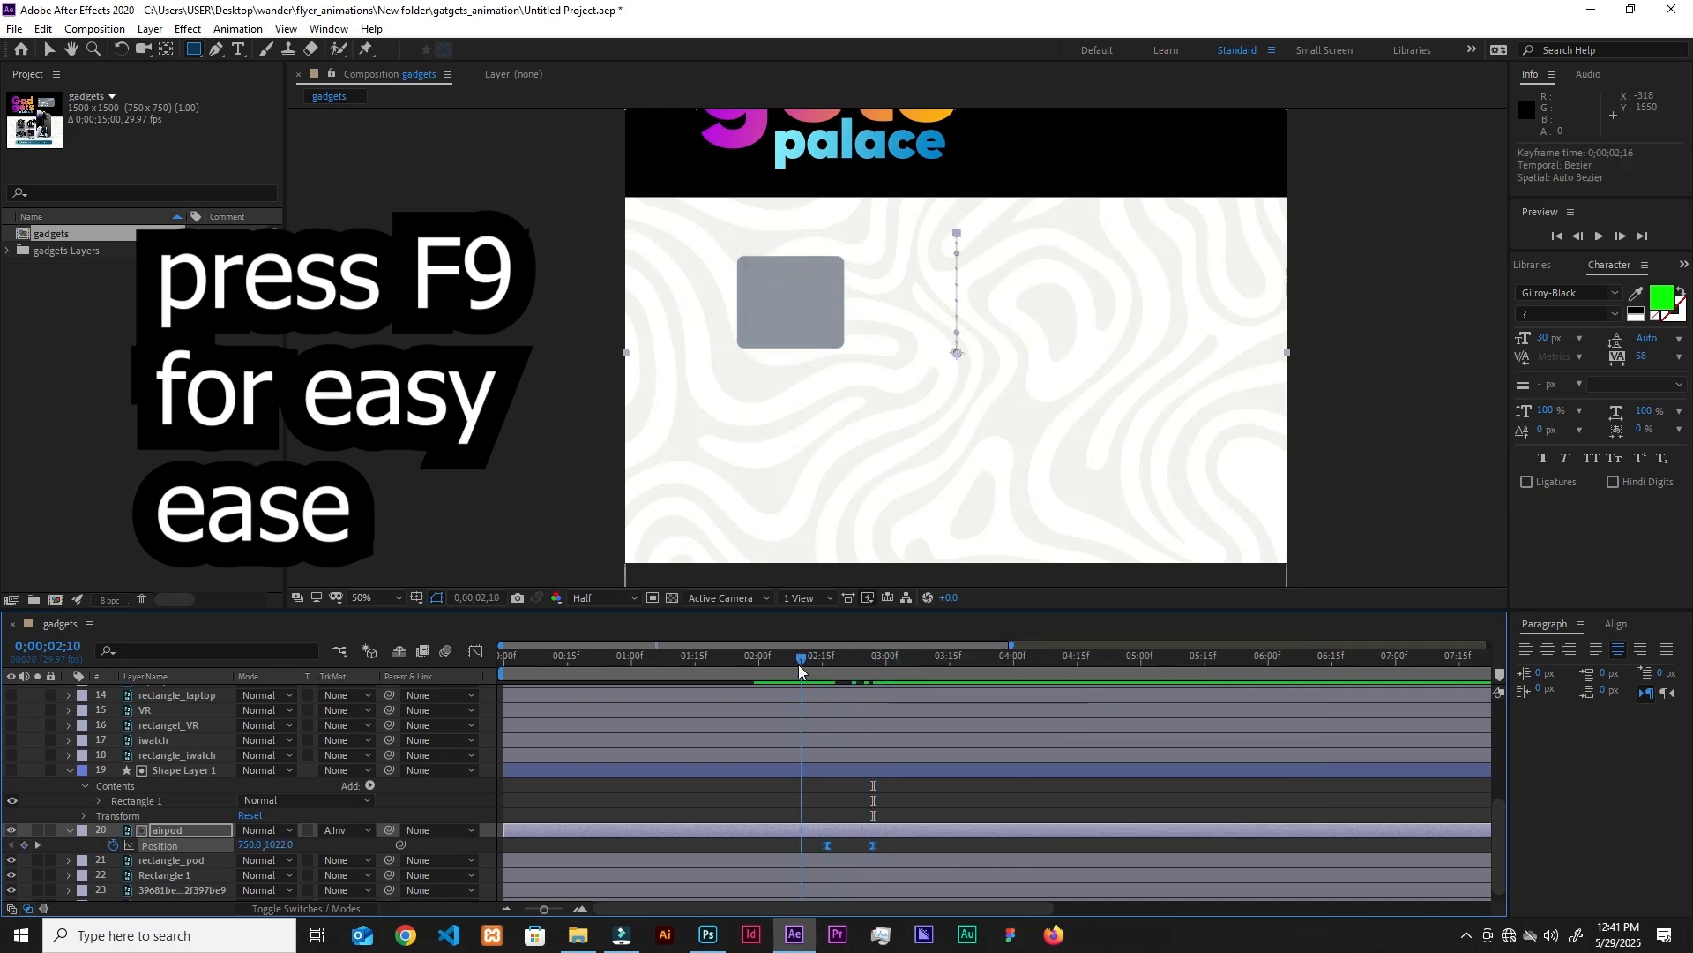
key("space")
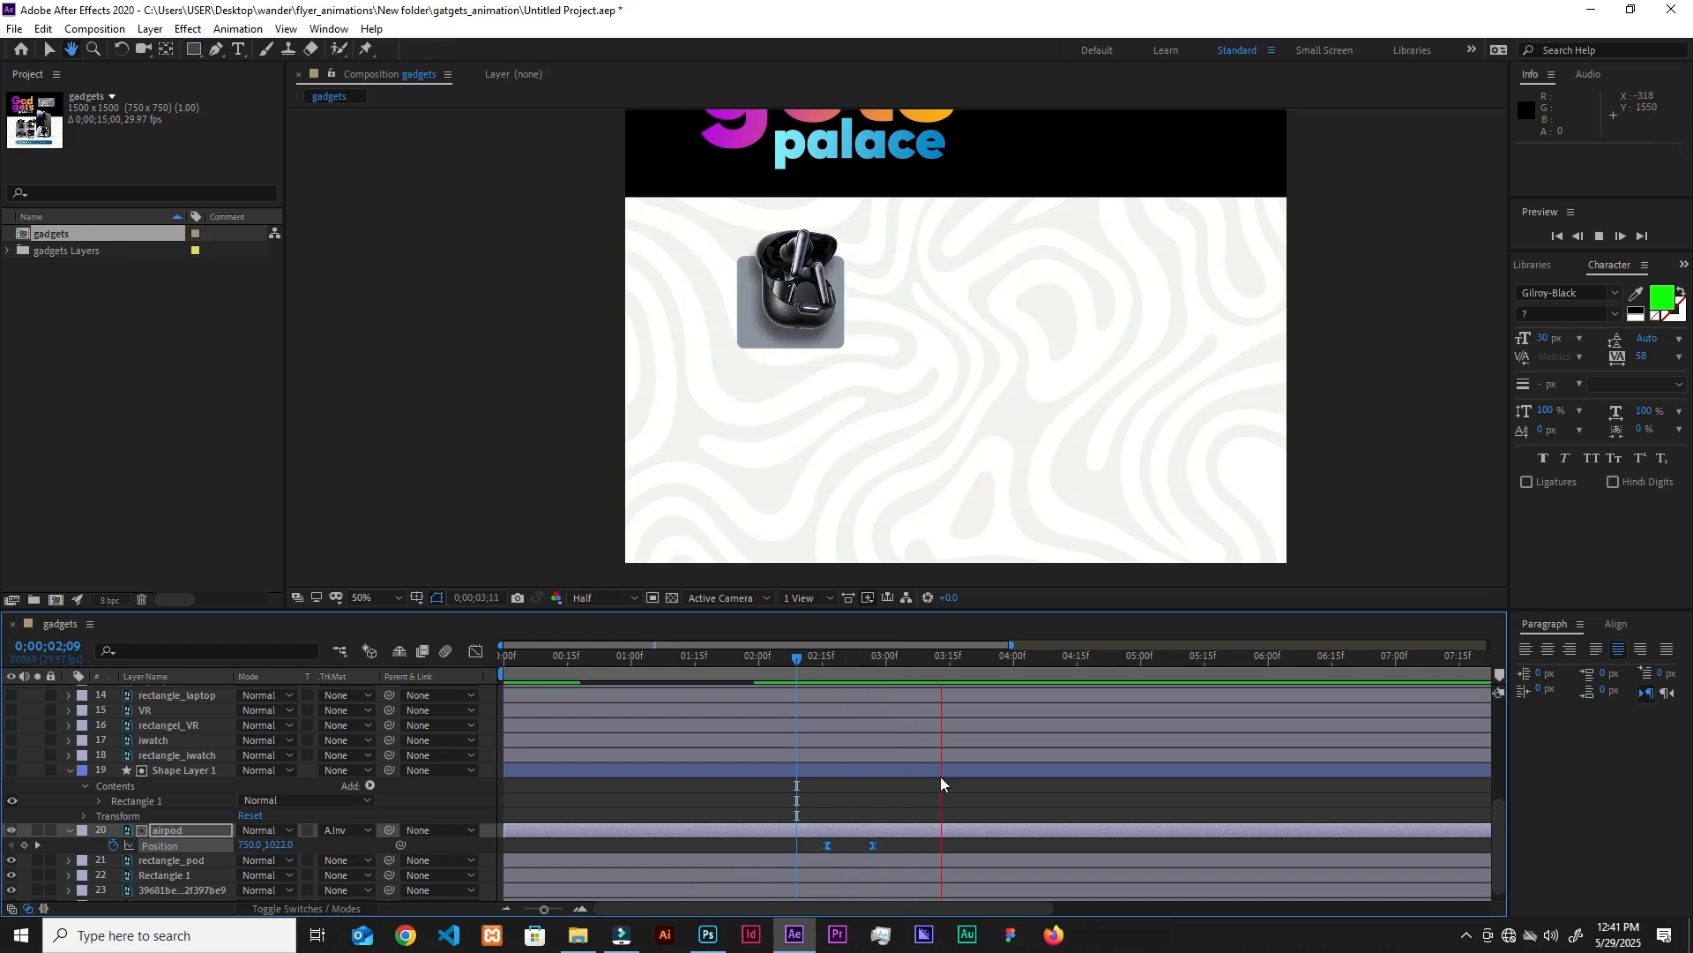
left_click_drag(865, 659, 776, 675)
key("space")
key("space")
Shorten the airpod move by shifting its end Position keyframe slightly earlier, and preview the result.
left_click(912, 844)
left_click_drag(871, 847, 857, 846)
left_click_drag(933, 656, 815, 669)
key("space")
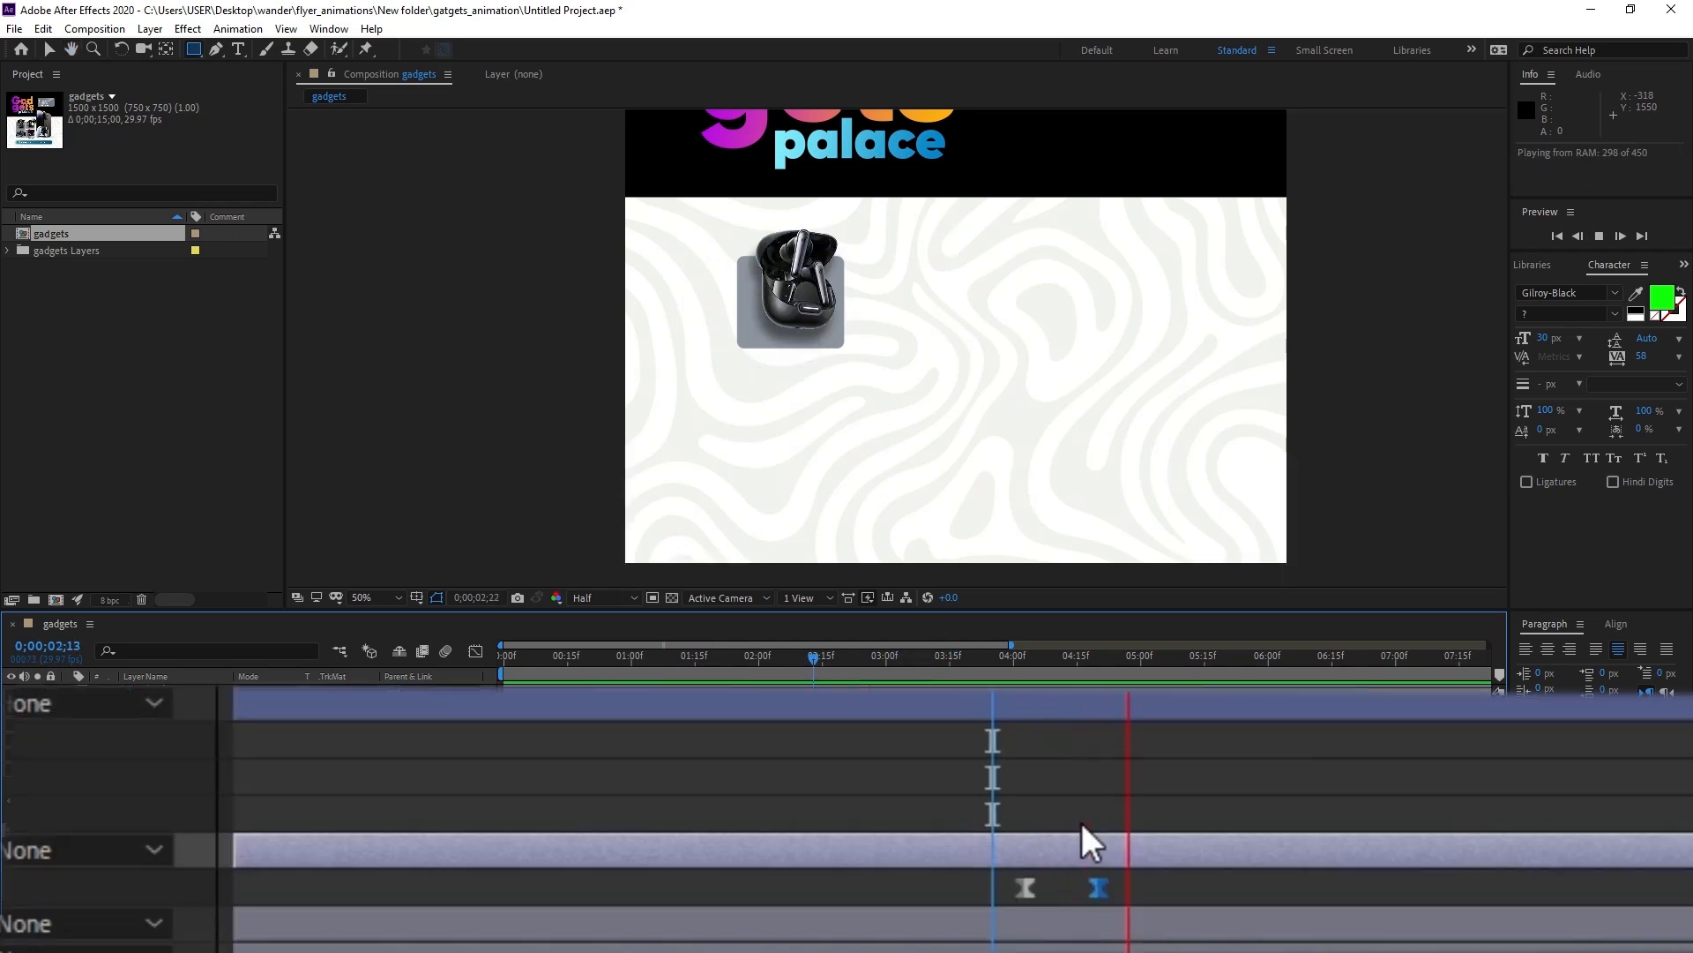
key("space")
Shift the airpod's end Position keyframe slightly later and reshape the speed graph so the move peaks early and slows down gradually.
left_click(1103, 882)
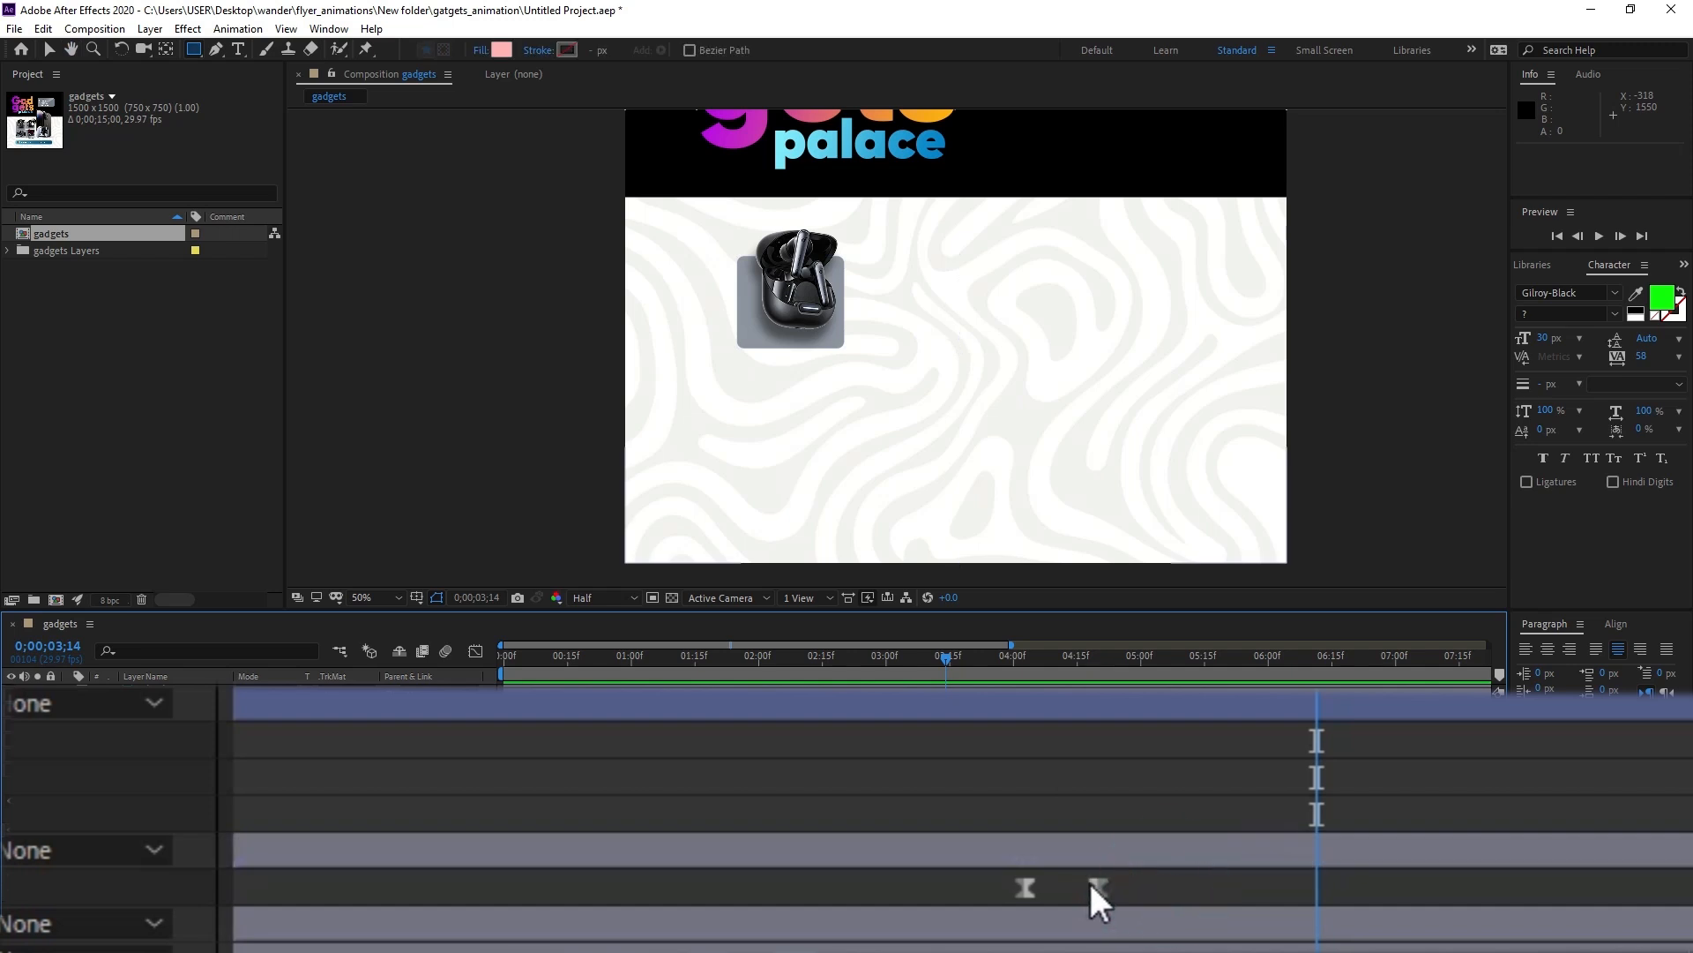
left_click_drag(1095, 885, 956, 898)
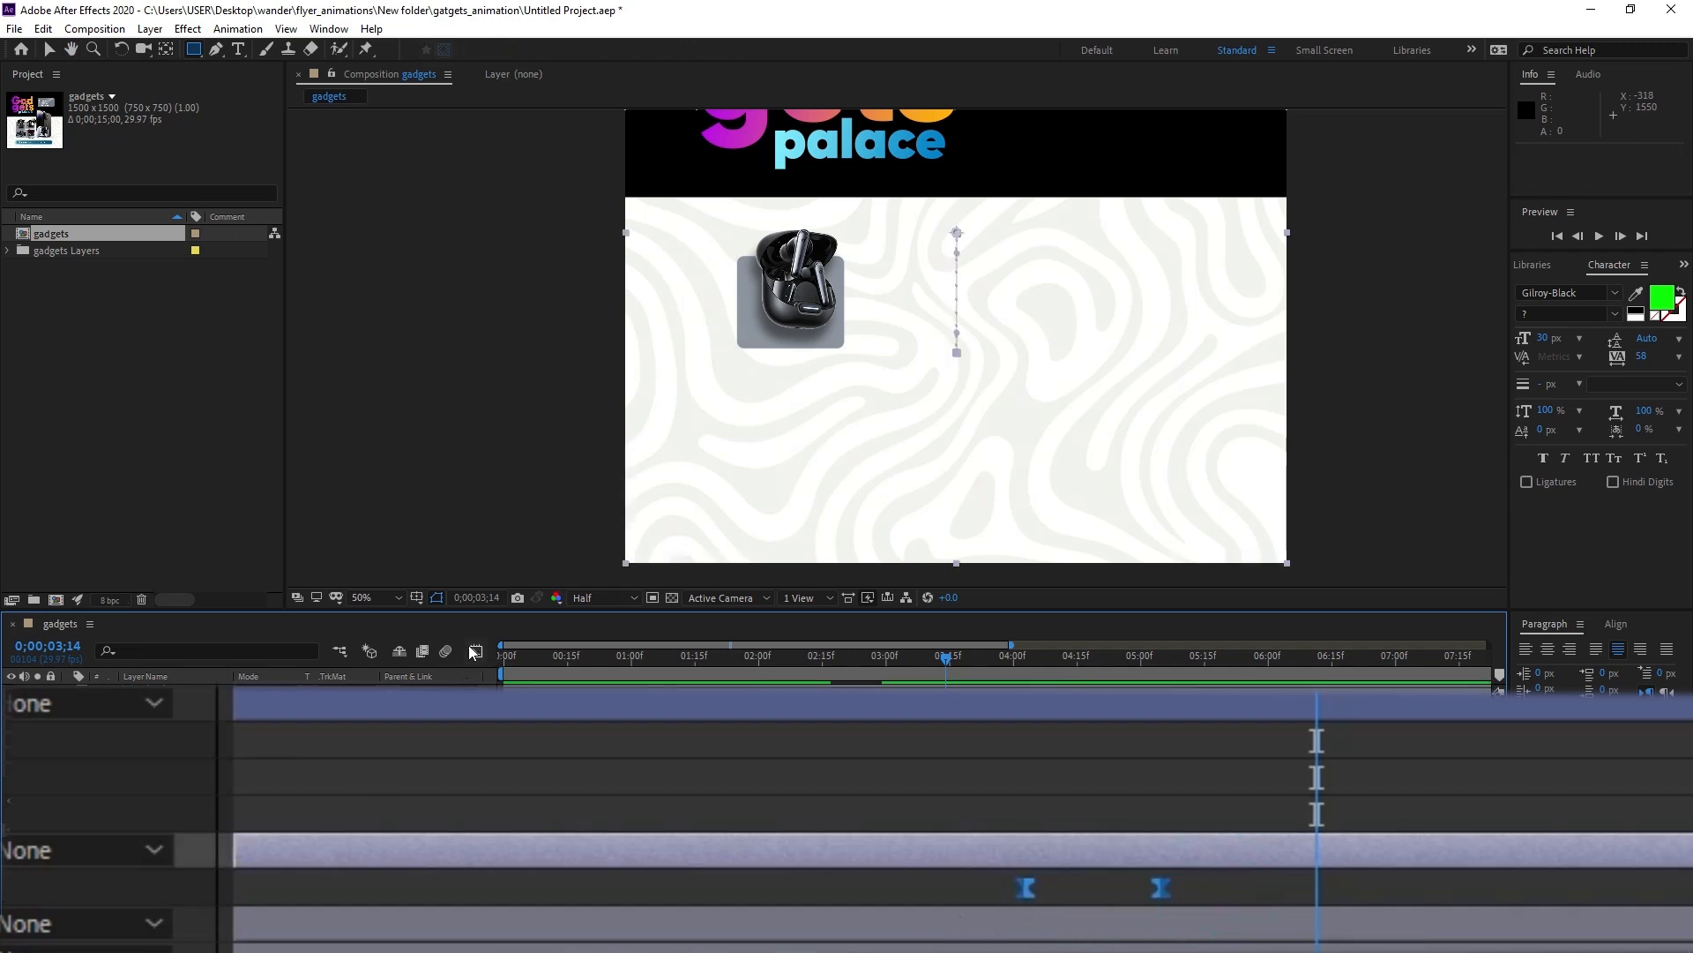
left_click(476, 651)
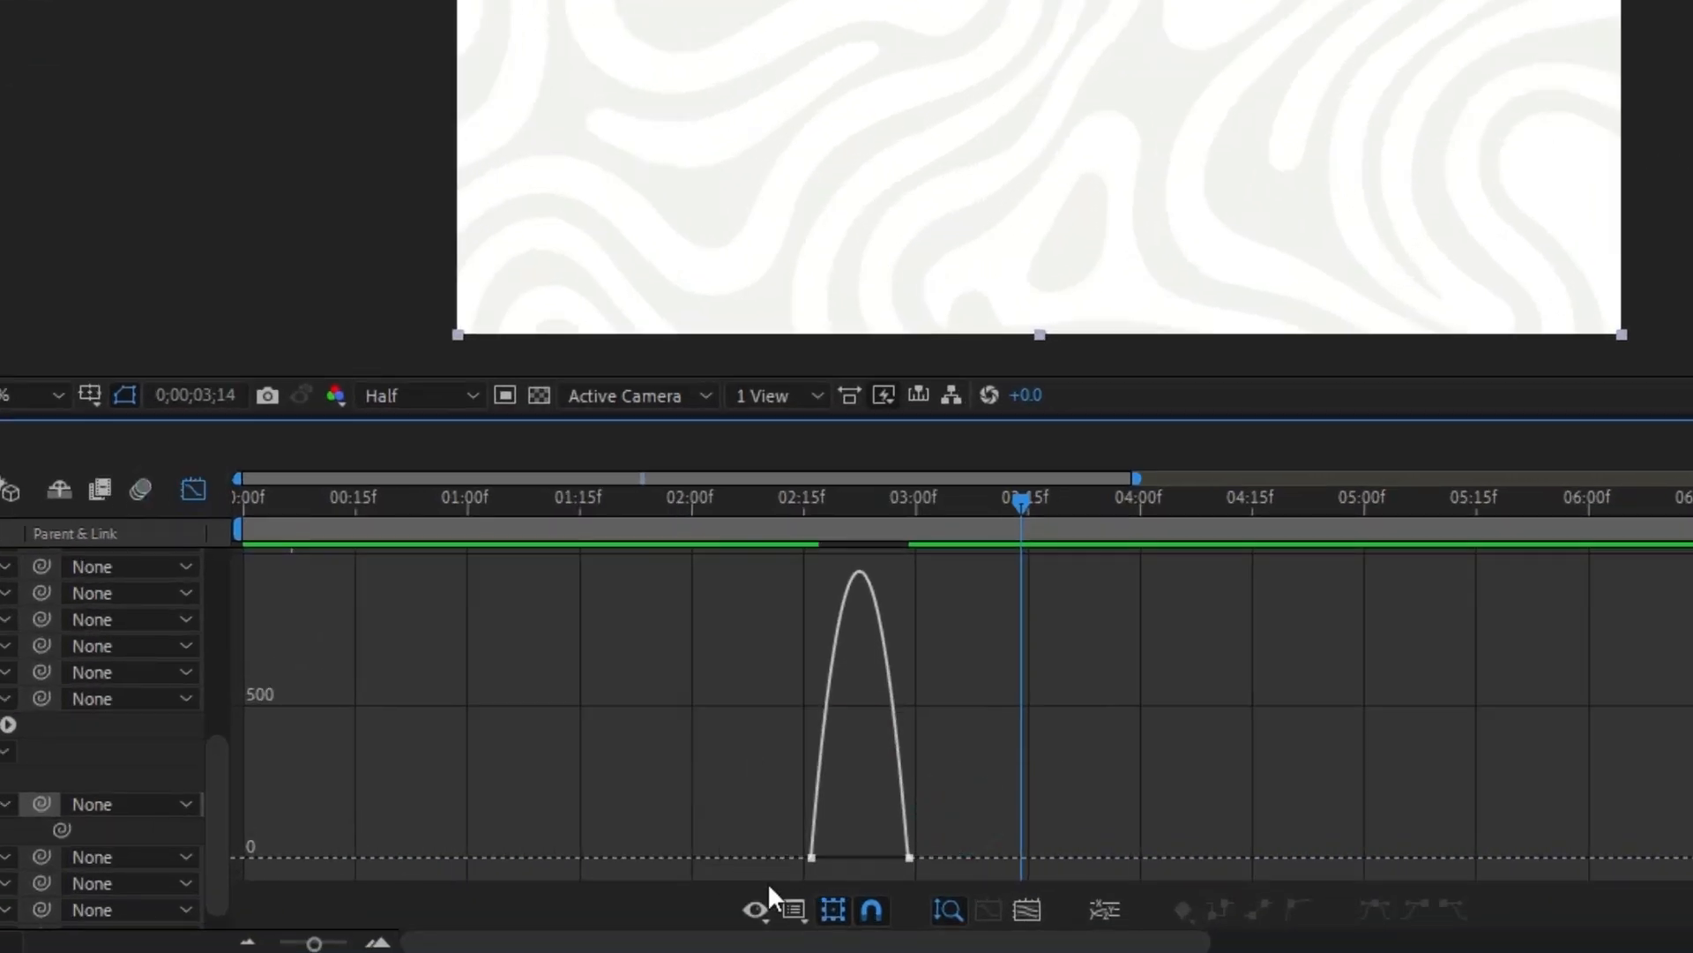
left_click_drag(930, 822, 753, 869)
left_click(889, 849)
left_click_drag(889, 847, 878, 848)
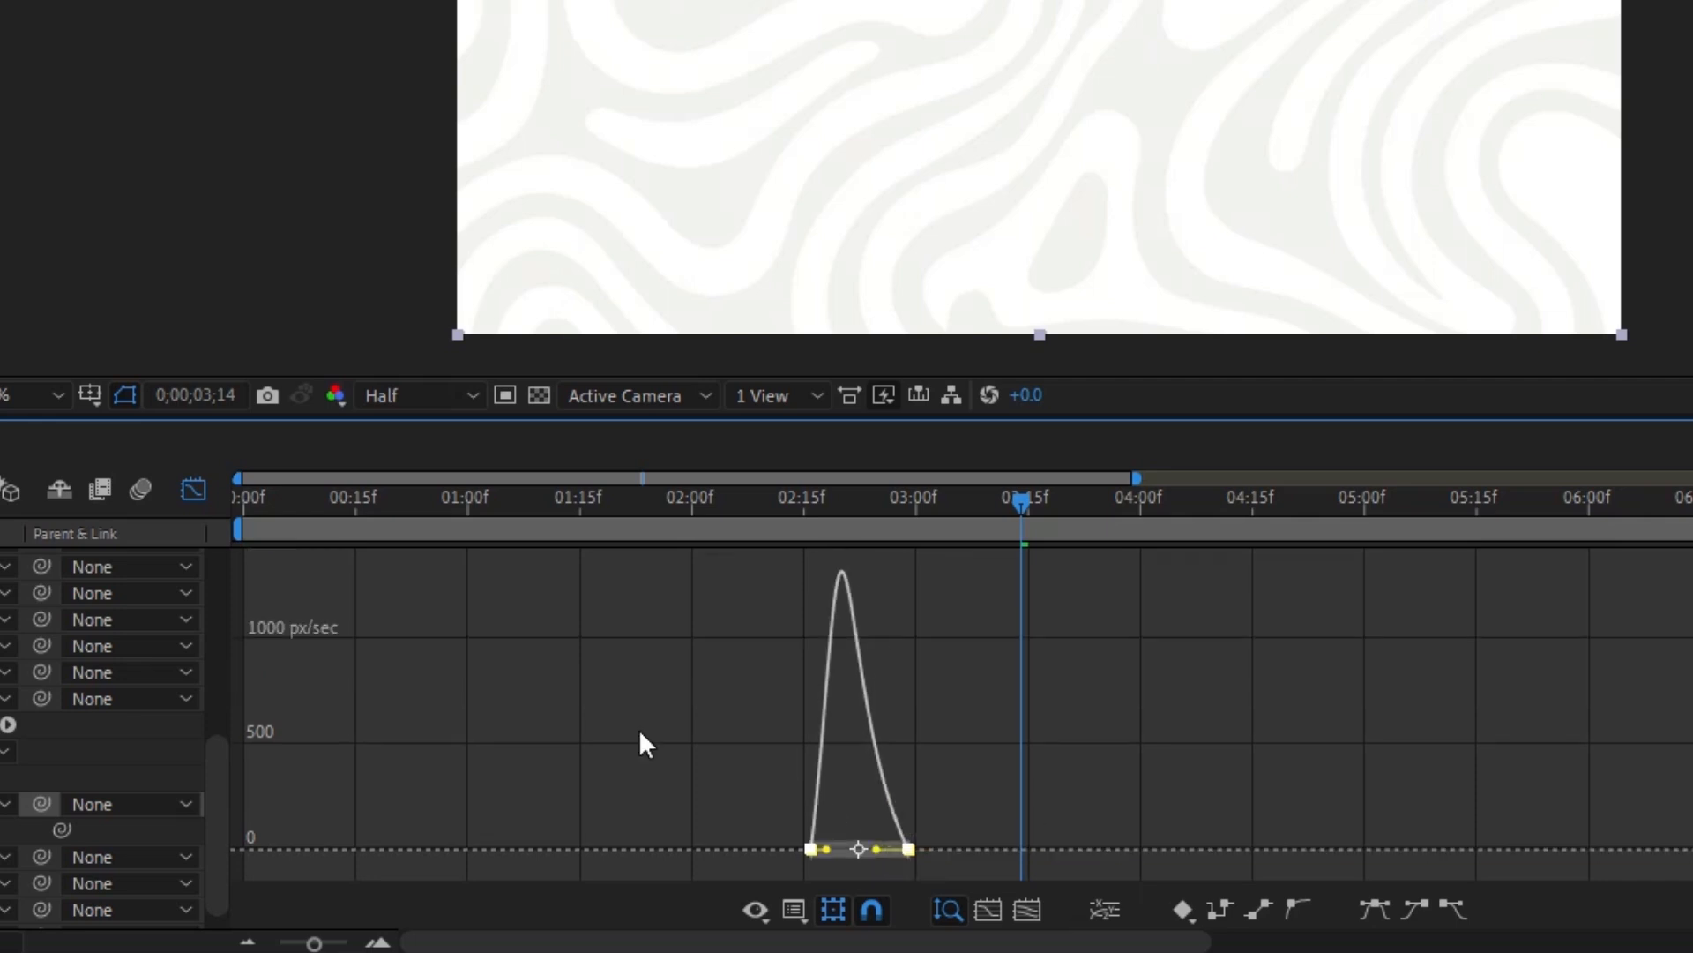
left_click(193, 489)
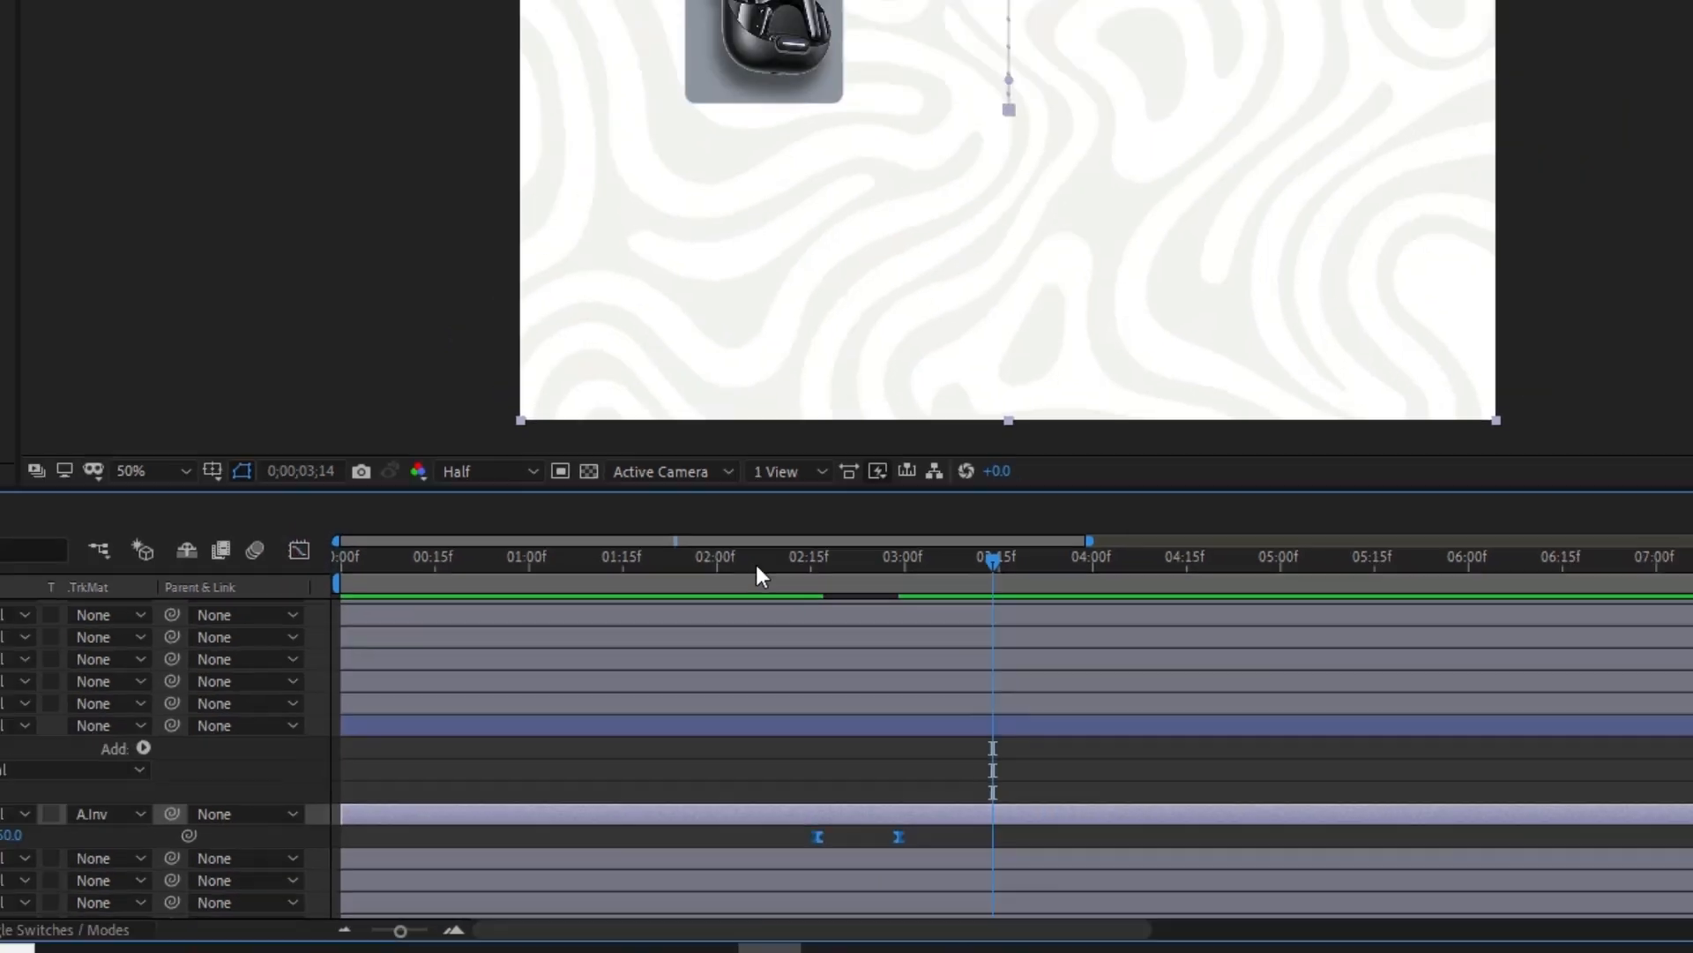
Preview the airpod reveal with the reshaped speed curve from shortly before its first keyframe.
left_click(735, 496)
key("space")
key("space")
key("space")
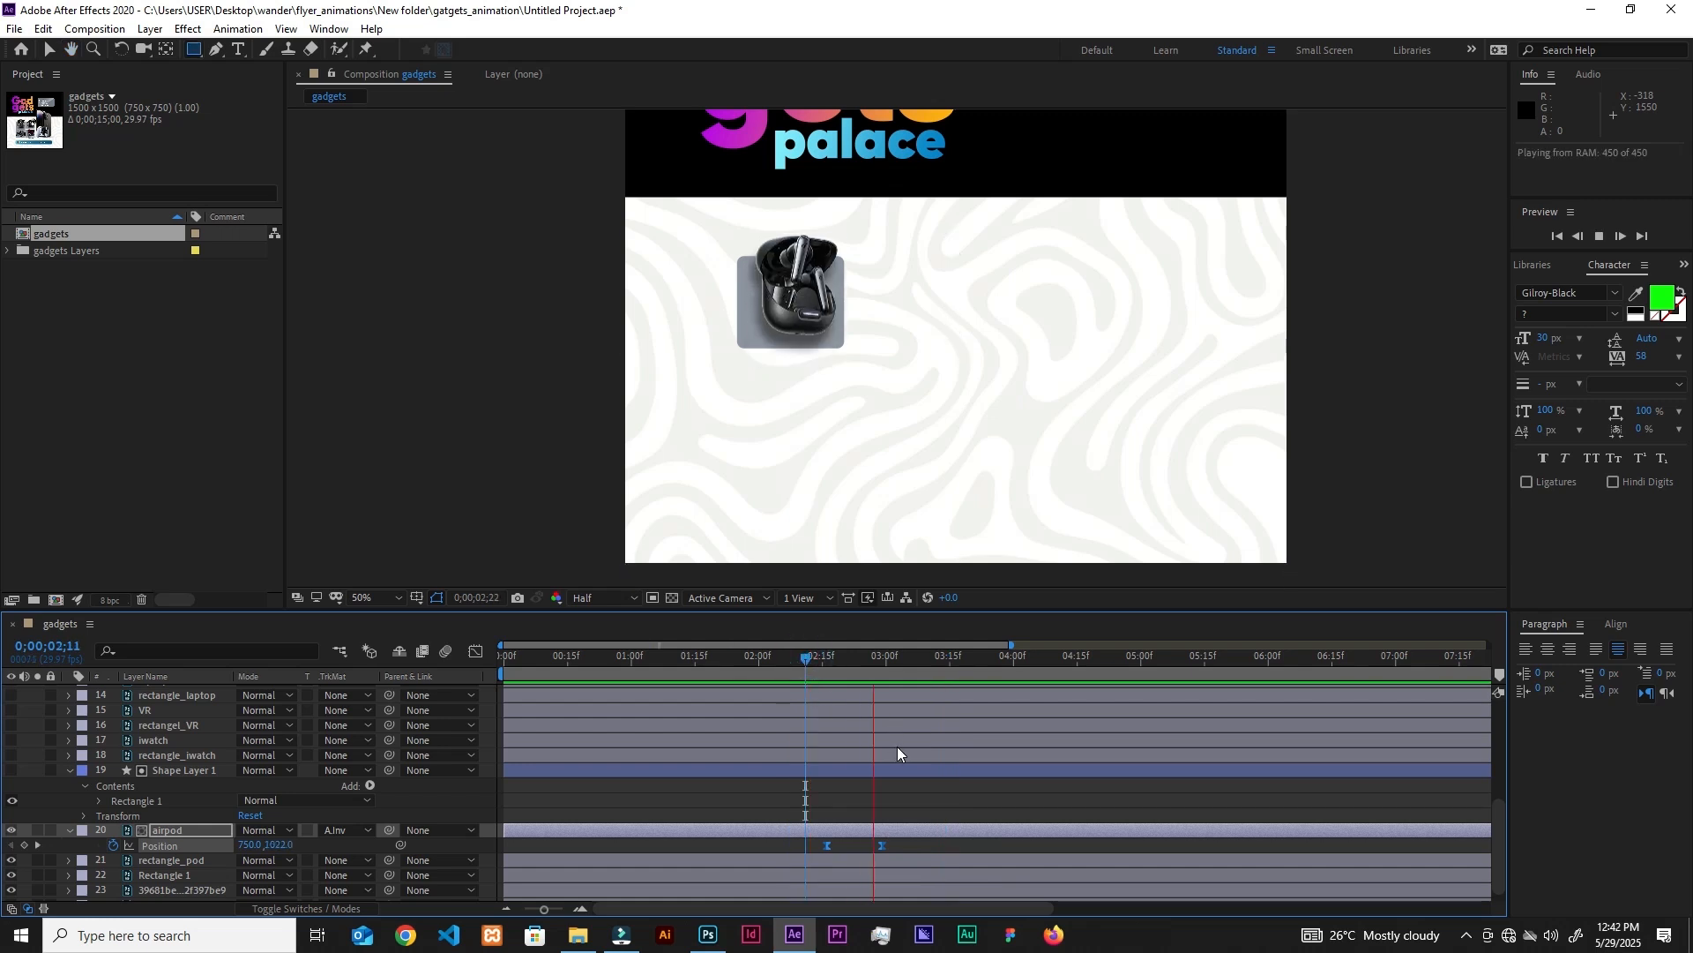
key("space")
Move the airpod's end Position keyframe to 0;00;03;05 and preview the slower reveal.
left_click_drag(883, 845, 908, 845)
key("space")
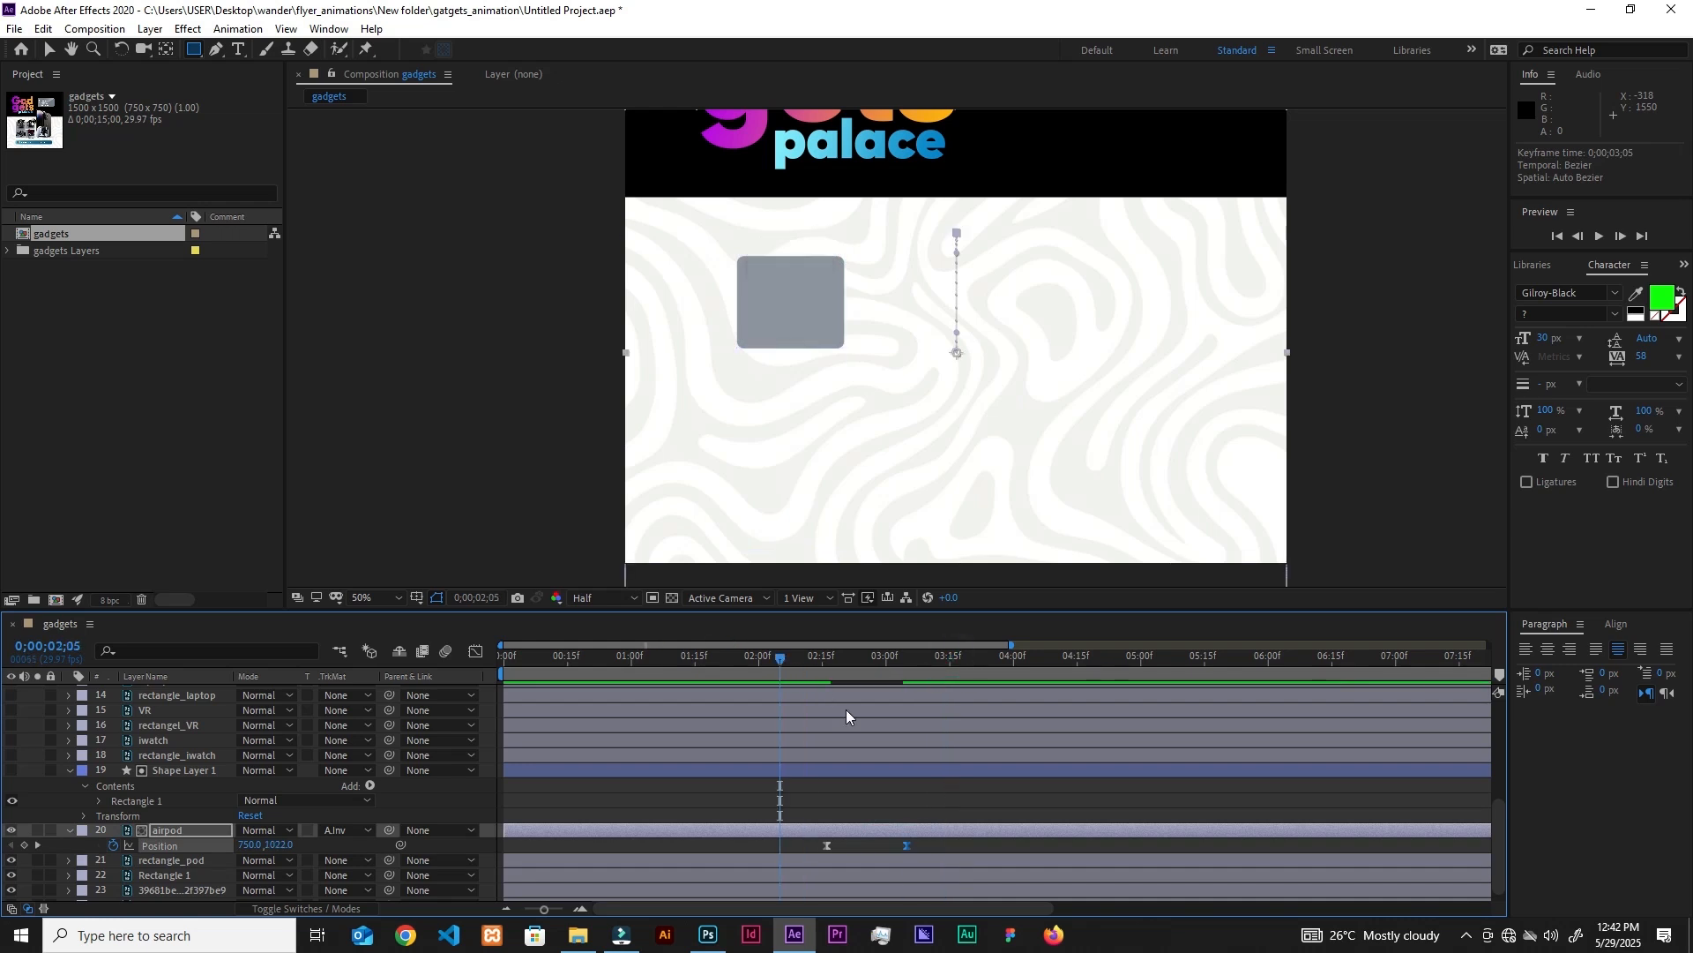
key("space")
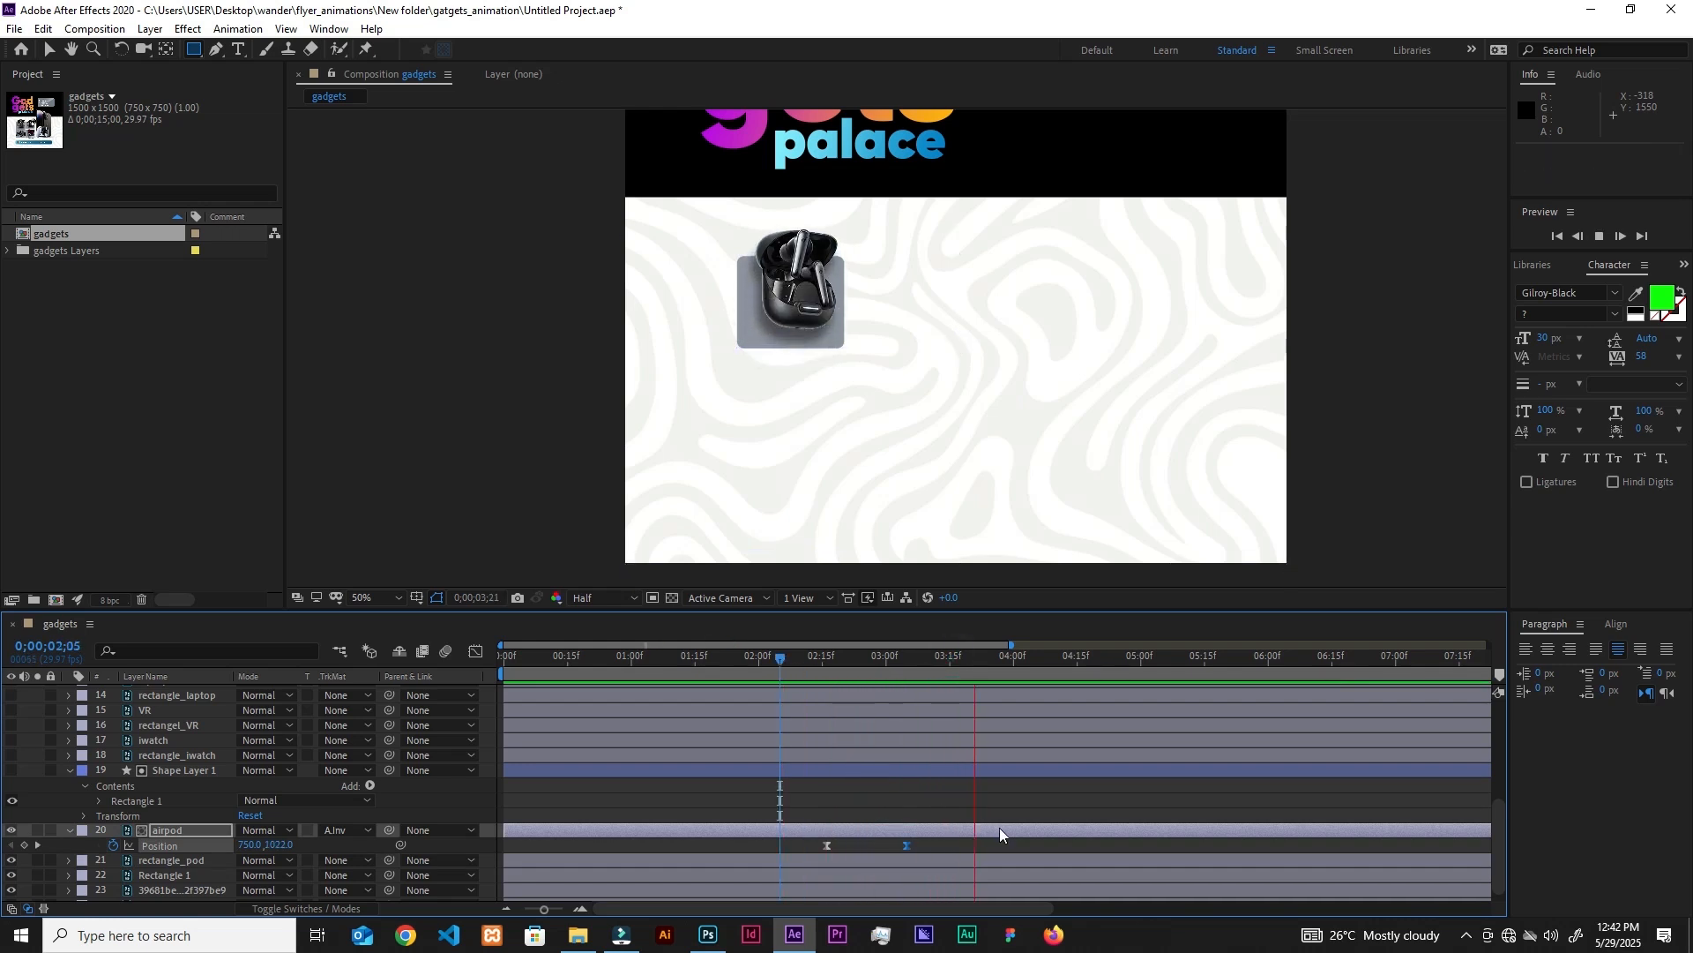
Check Shape Layer 1 by briefly showing it, and make the rectangle_iwatch, rectangel_VR and rectangle_laptop layers visible.
left_click_drag(547, 917, 494, 911)
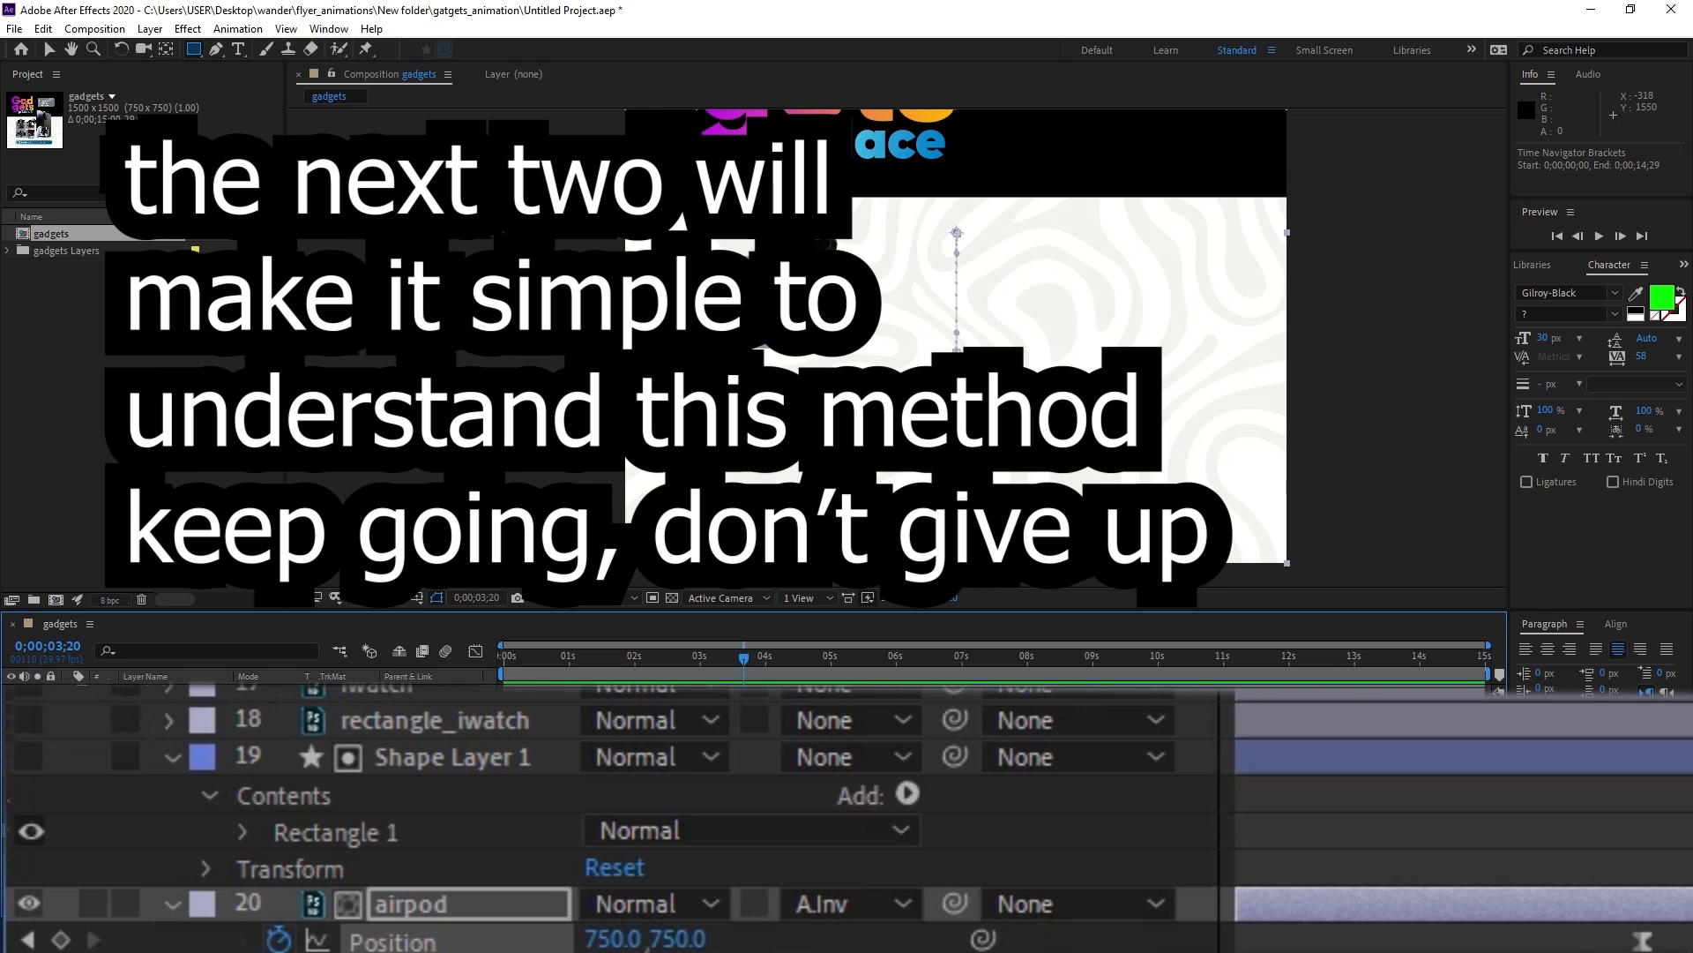
left_click(27, 756)
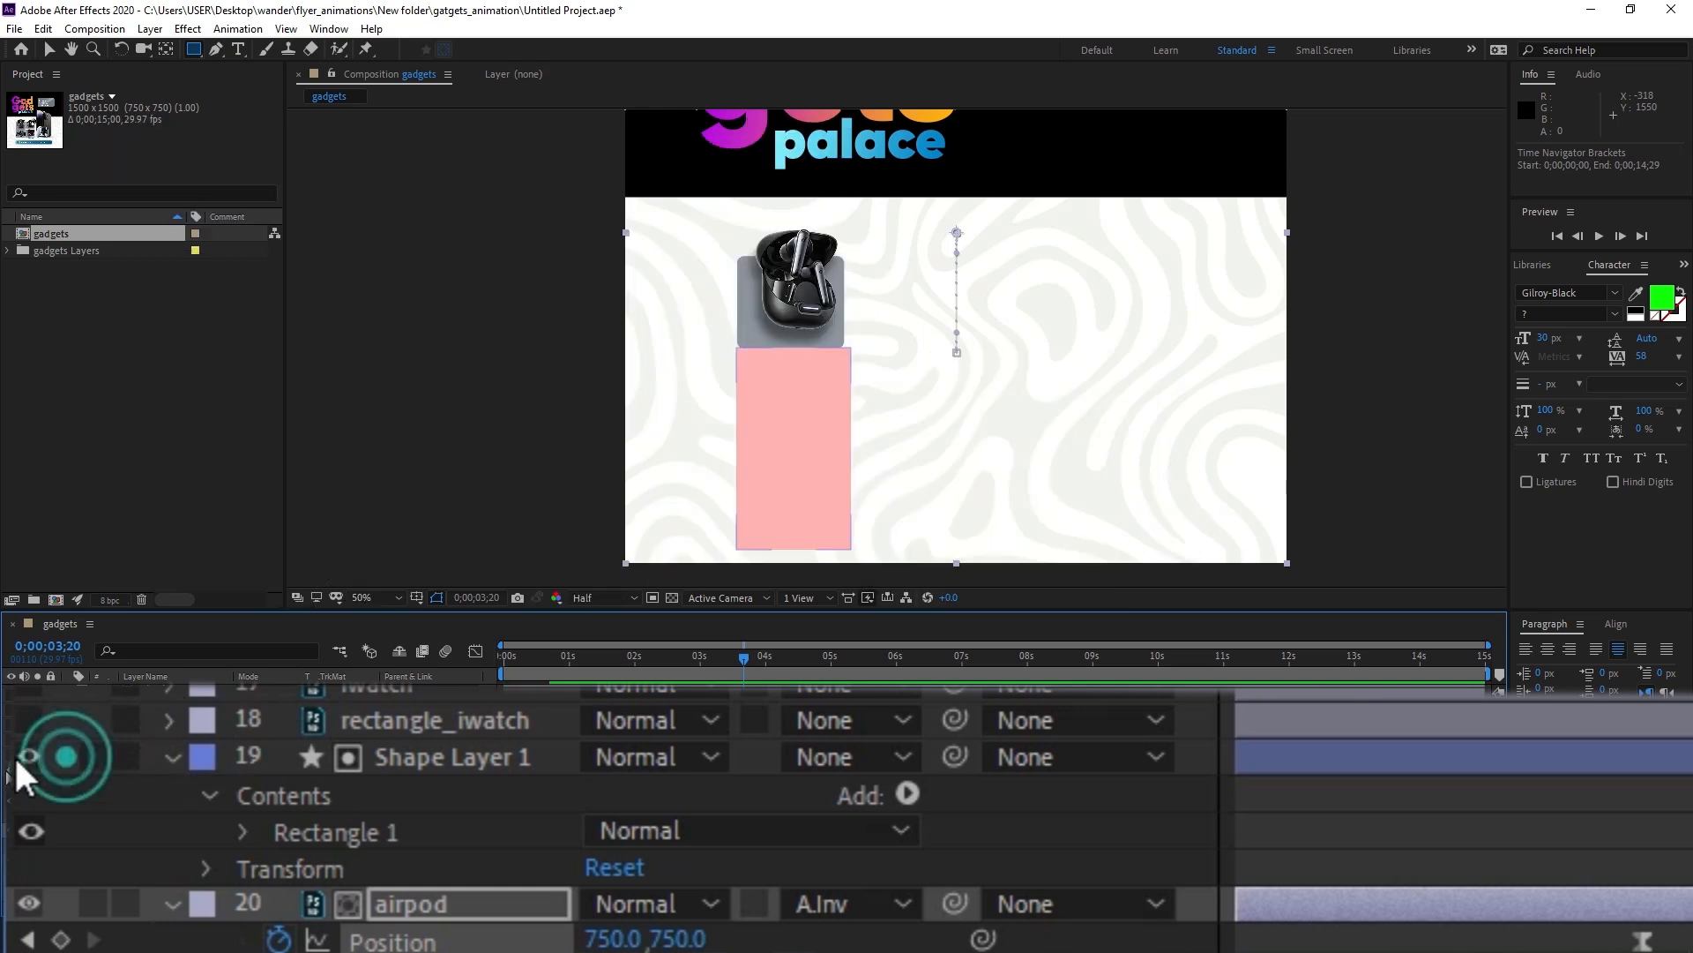
left_click(28, 757)
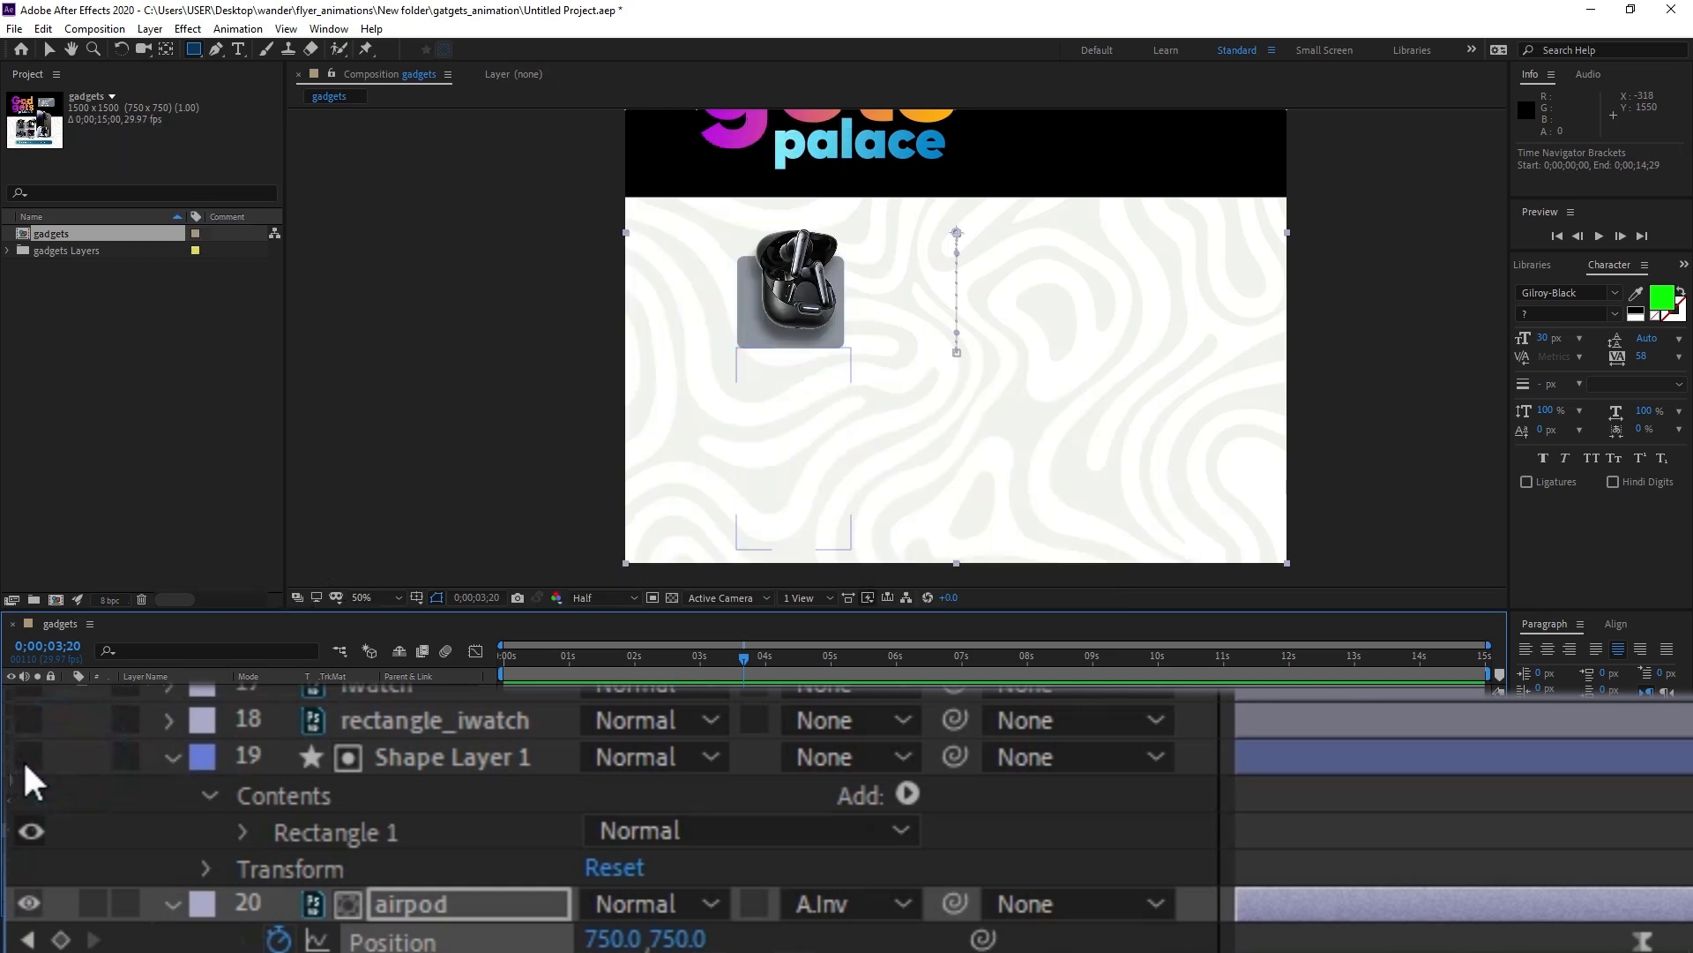
left_click(30, 720)
scroll(31, 732, "up", 3)
left_click(28, 777)
left_click(28, 702)
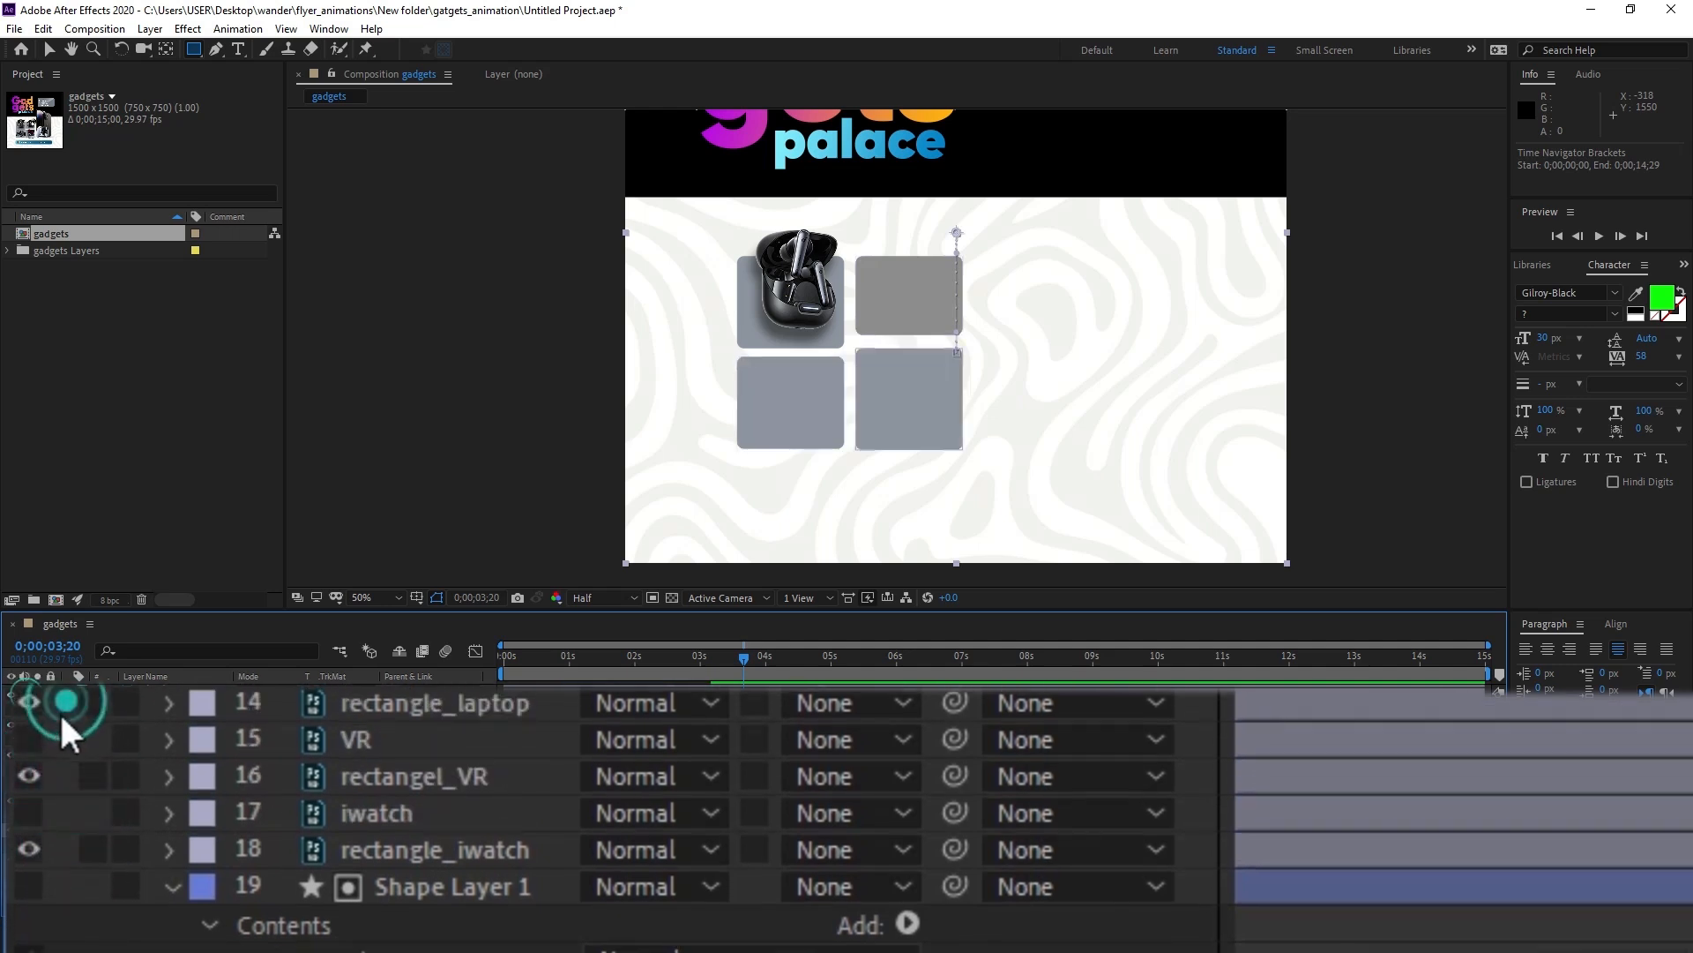
Fit the whole composition in the viewer and play the animation from the start.
left_click_drag(684, 670, 512, 694)
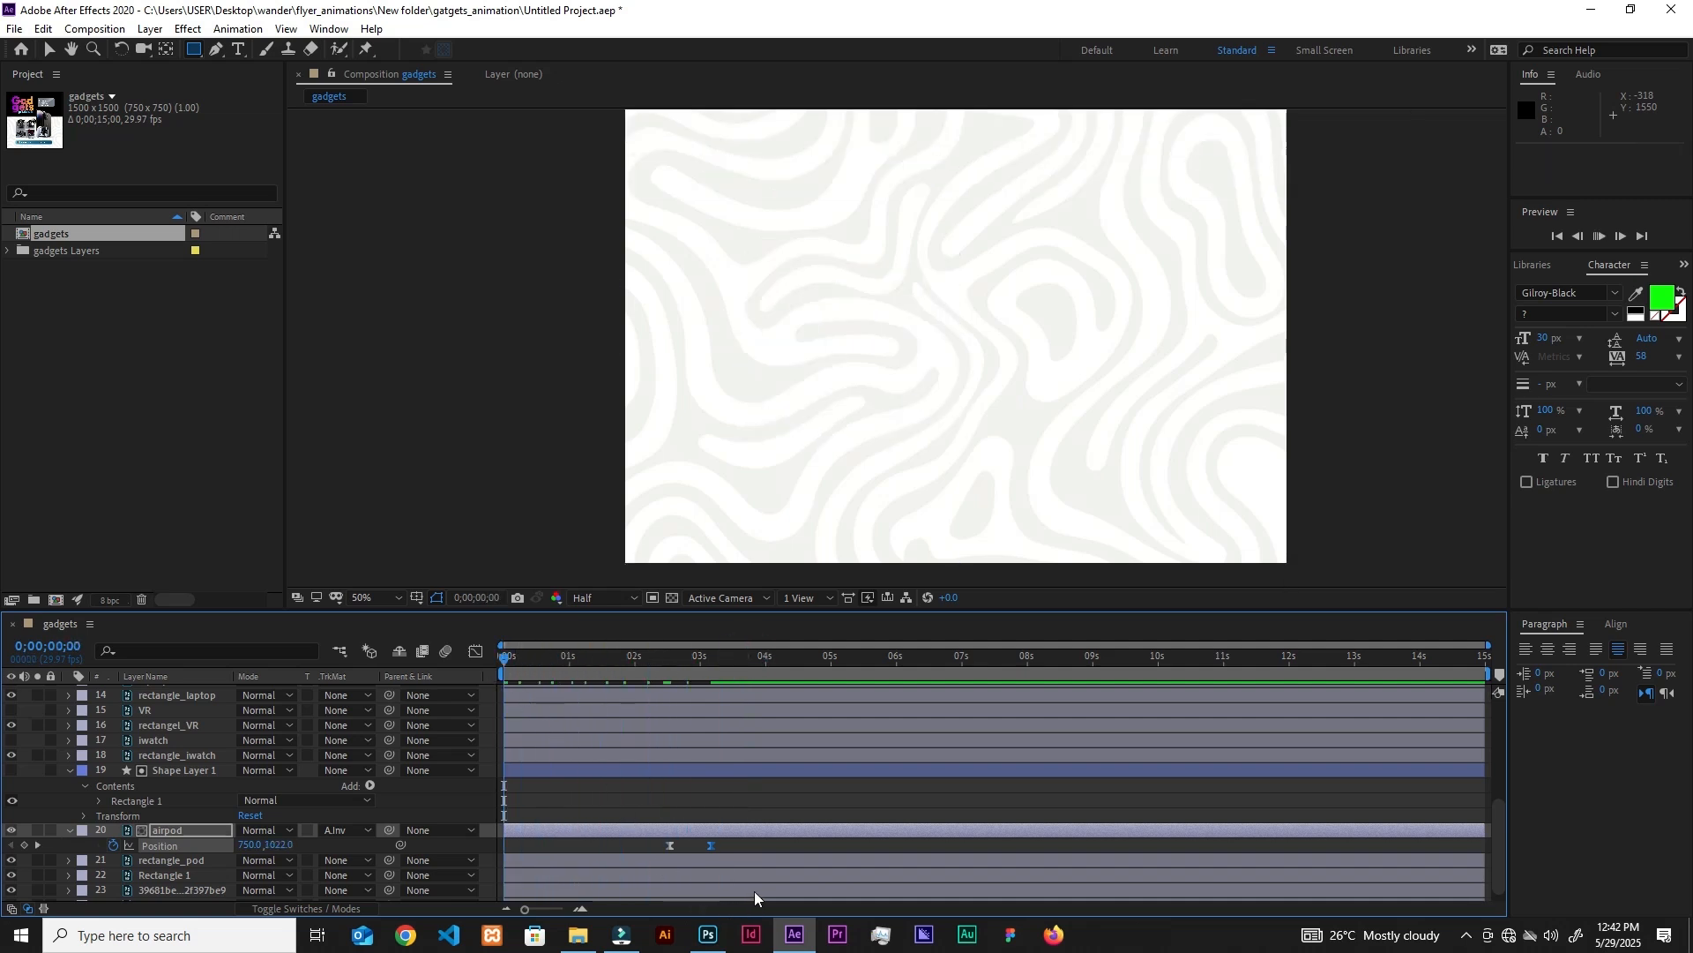
key("space")
key("space")
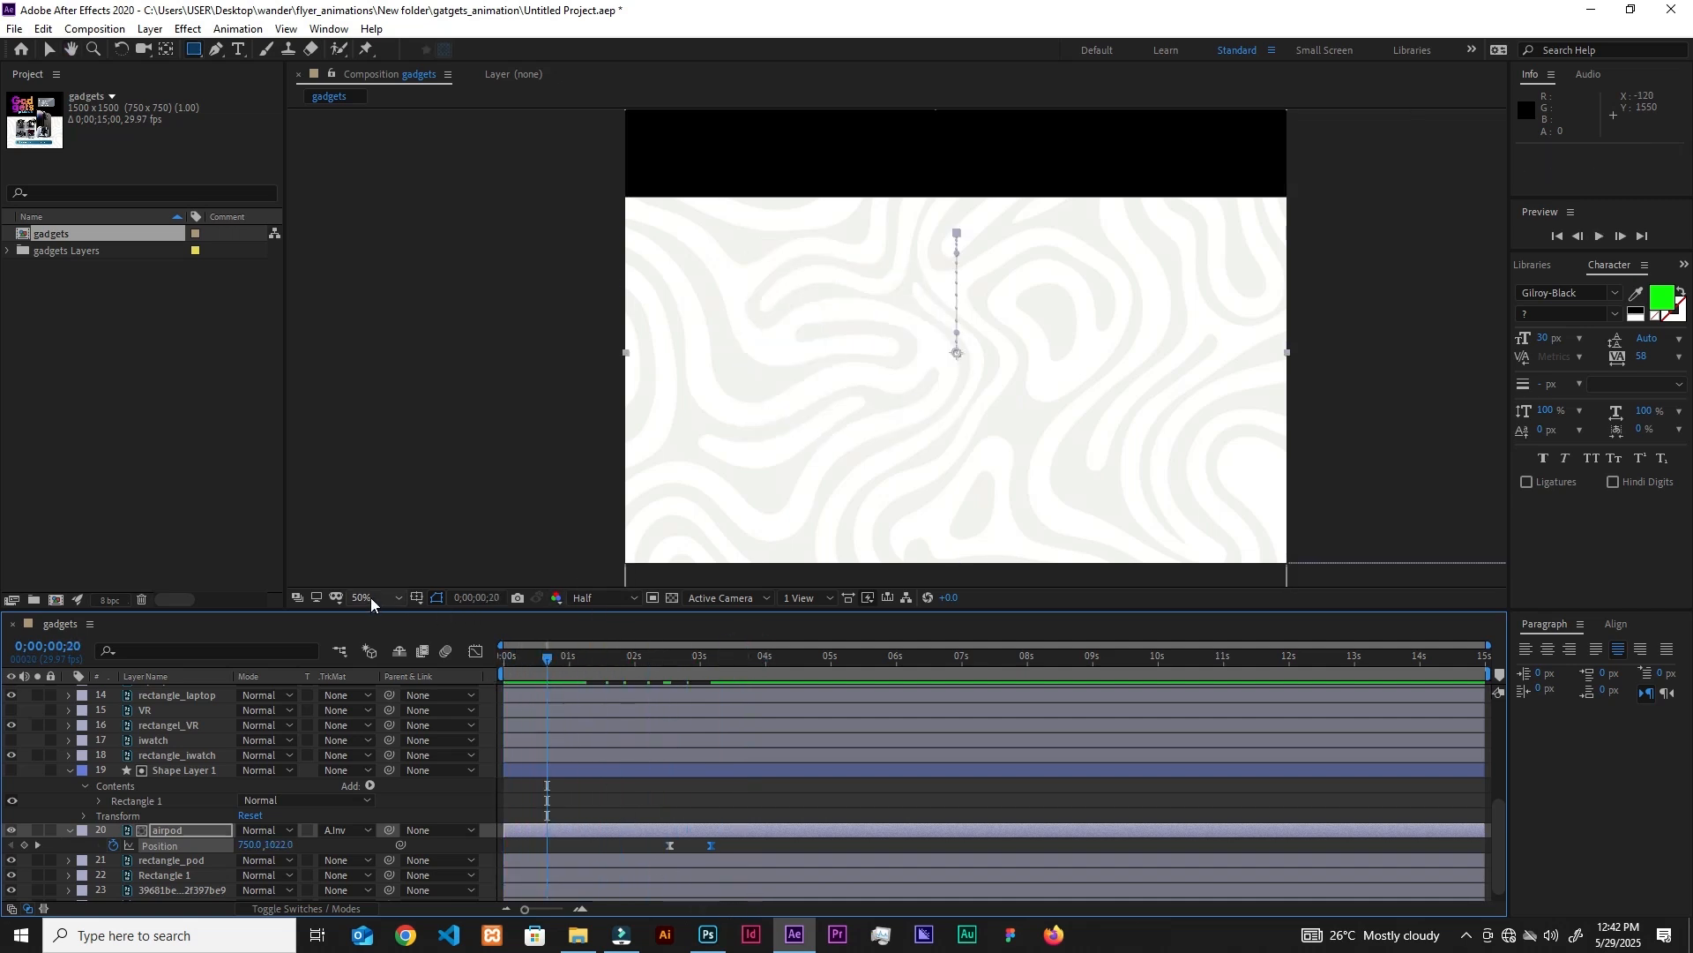
left_click(372, 605)
left_click(387, 424)
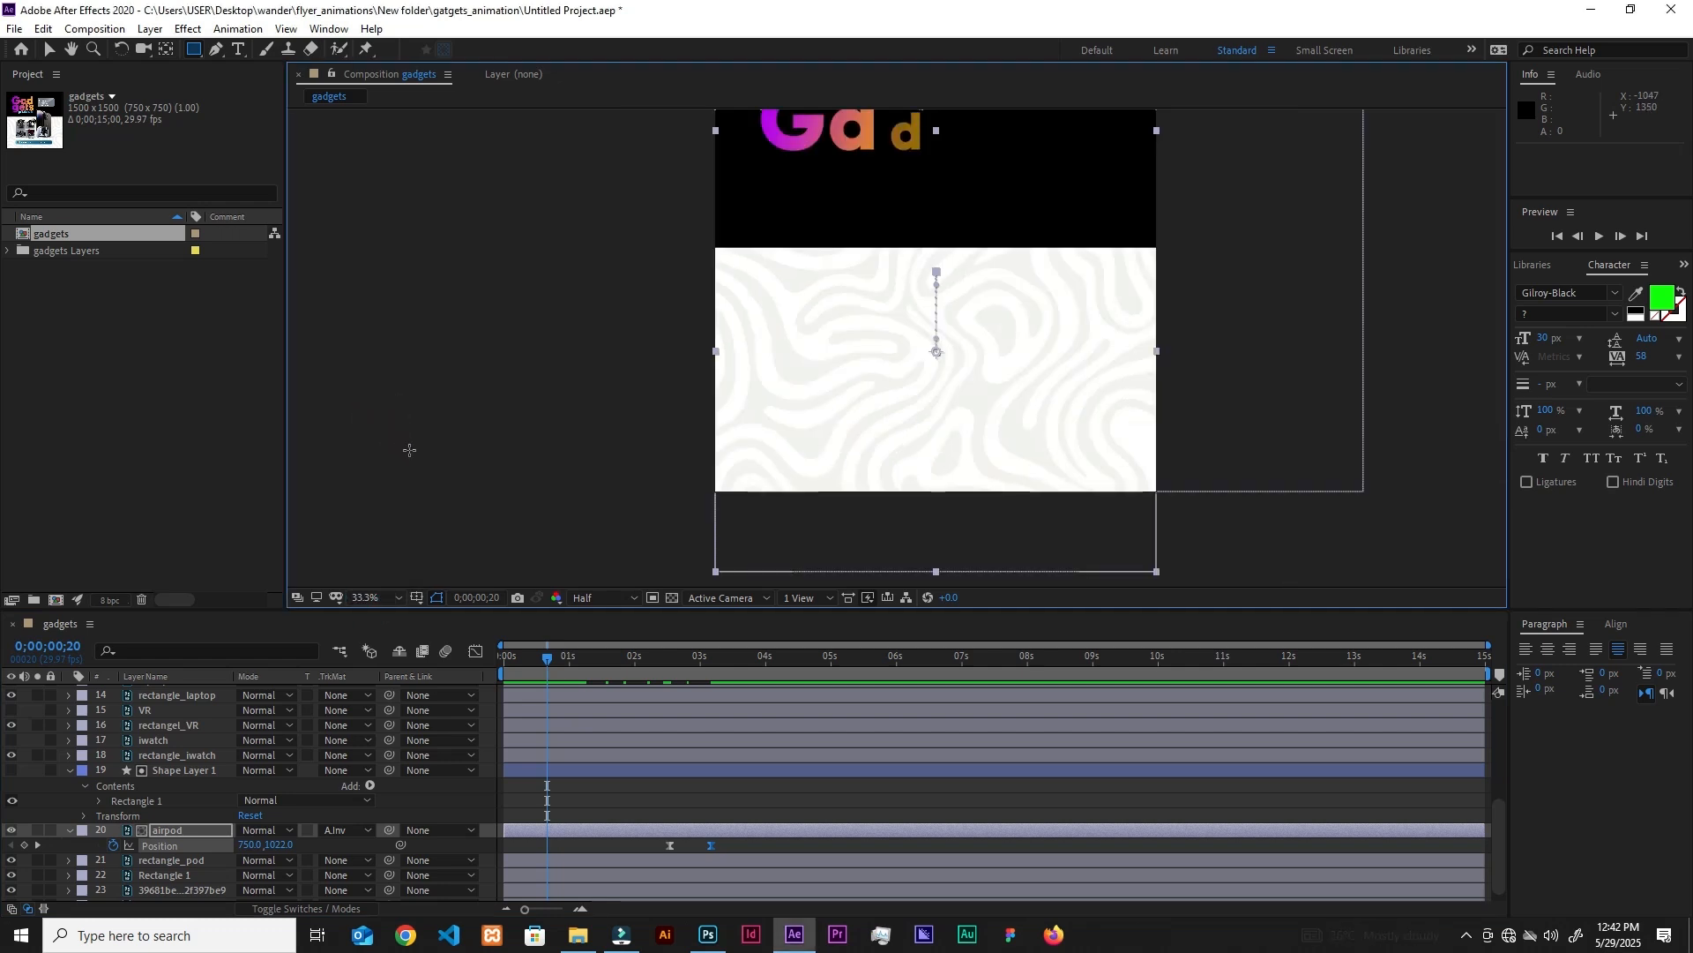
left_click(380, 598)
left_click(408, 283)
key("space")
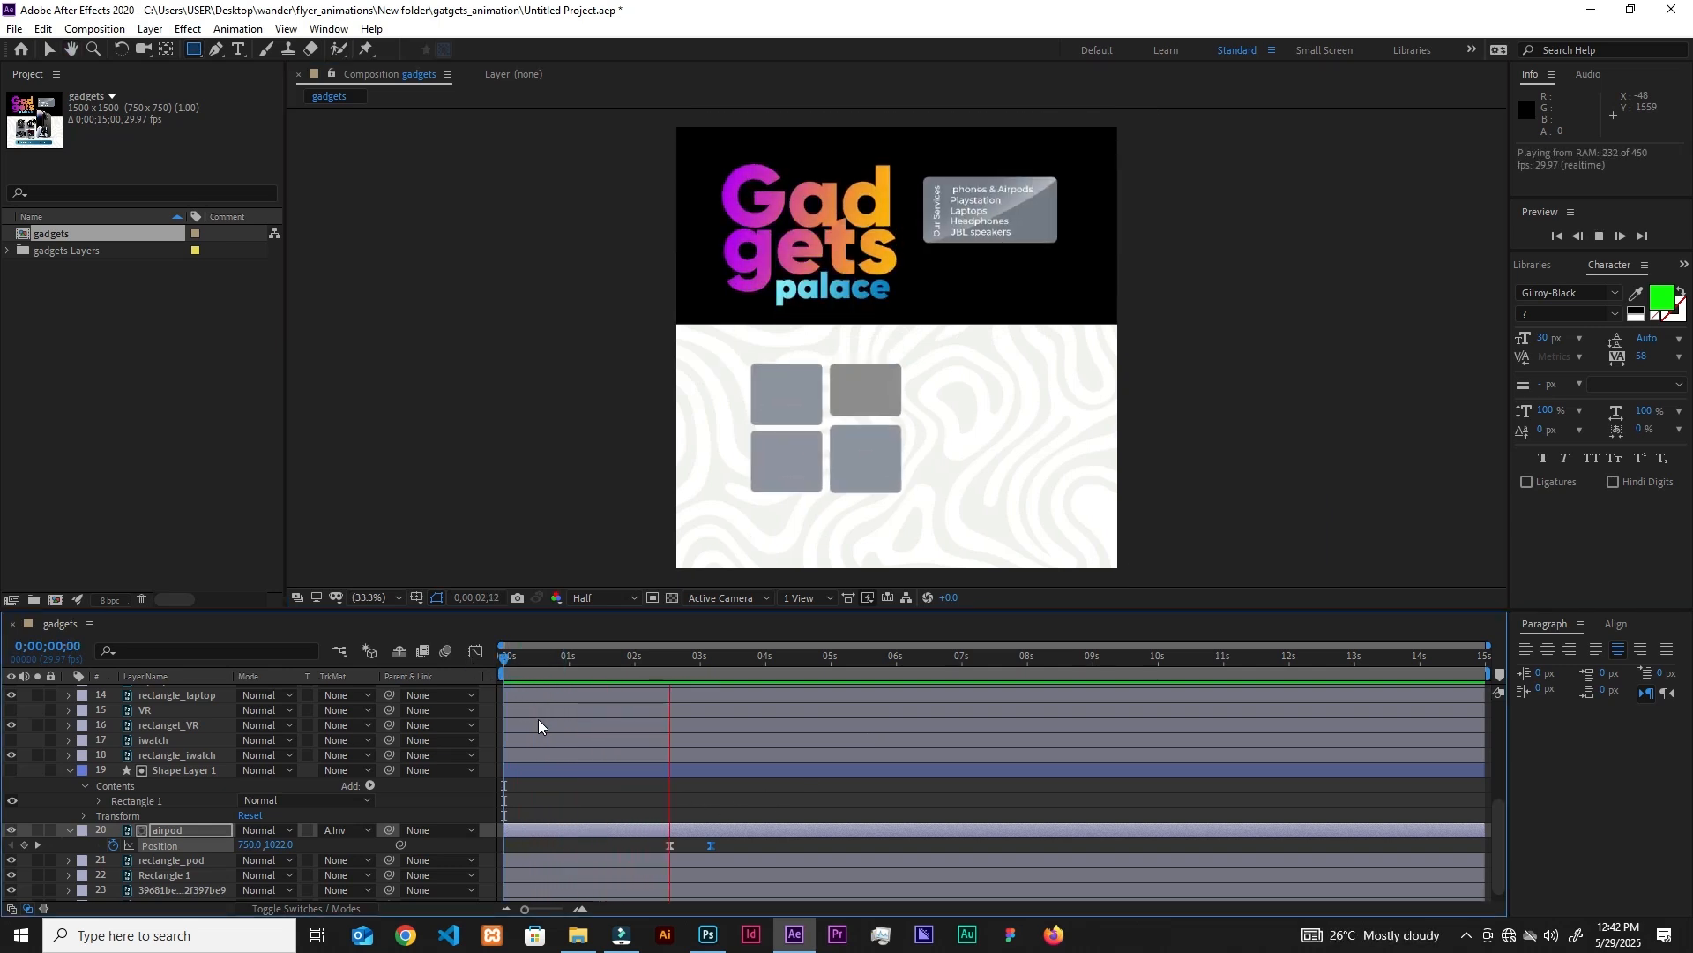
key("space")
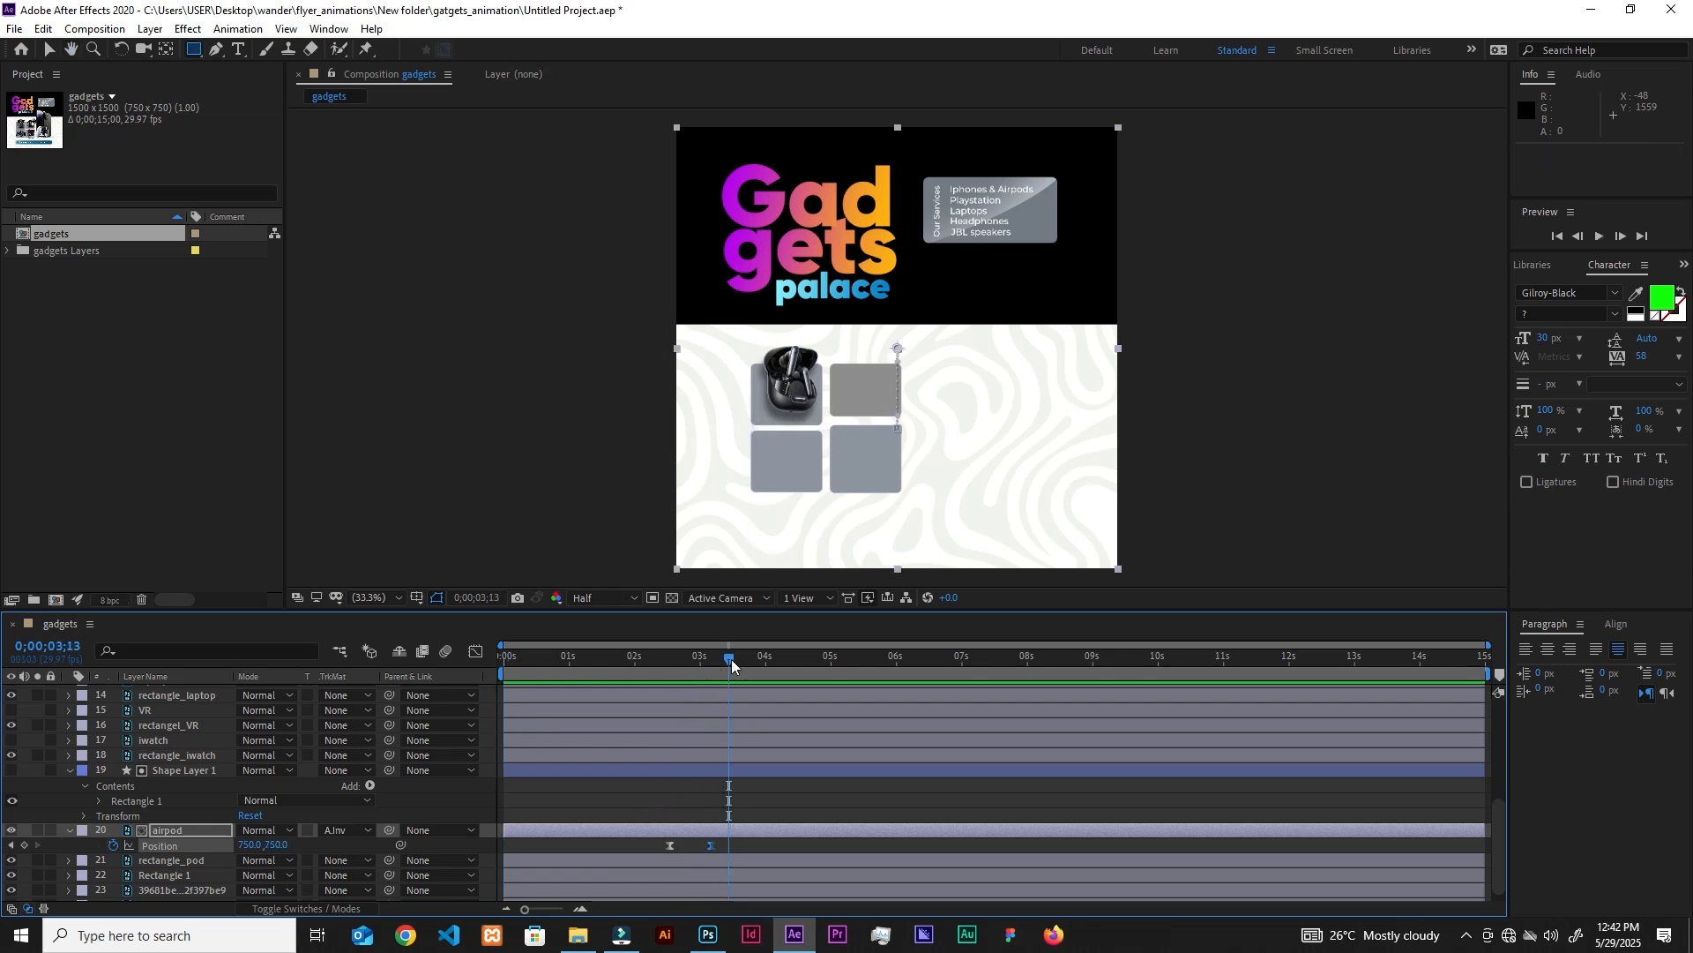
Shift both airpod Position keyframes earlier together so the first one sits at 0;00;02;10, and preview the timing.
mouse_move(672, 668)
left_mouse_down()
mouse_move(600, 661)
mouse_move(684, 660)
mouse_move(643, 662)
left_mouse_up()
key("space")
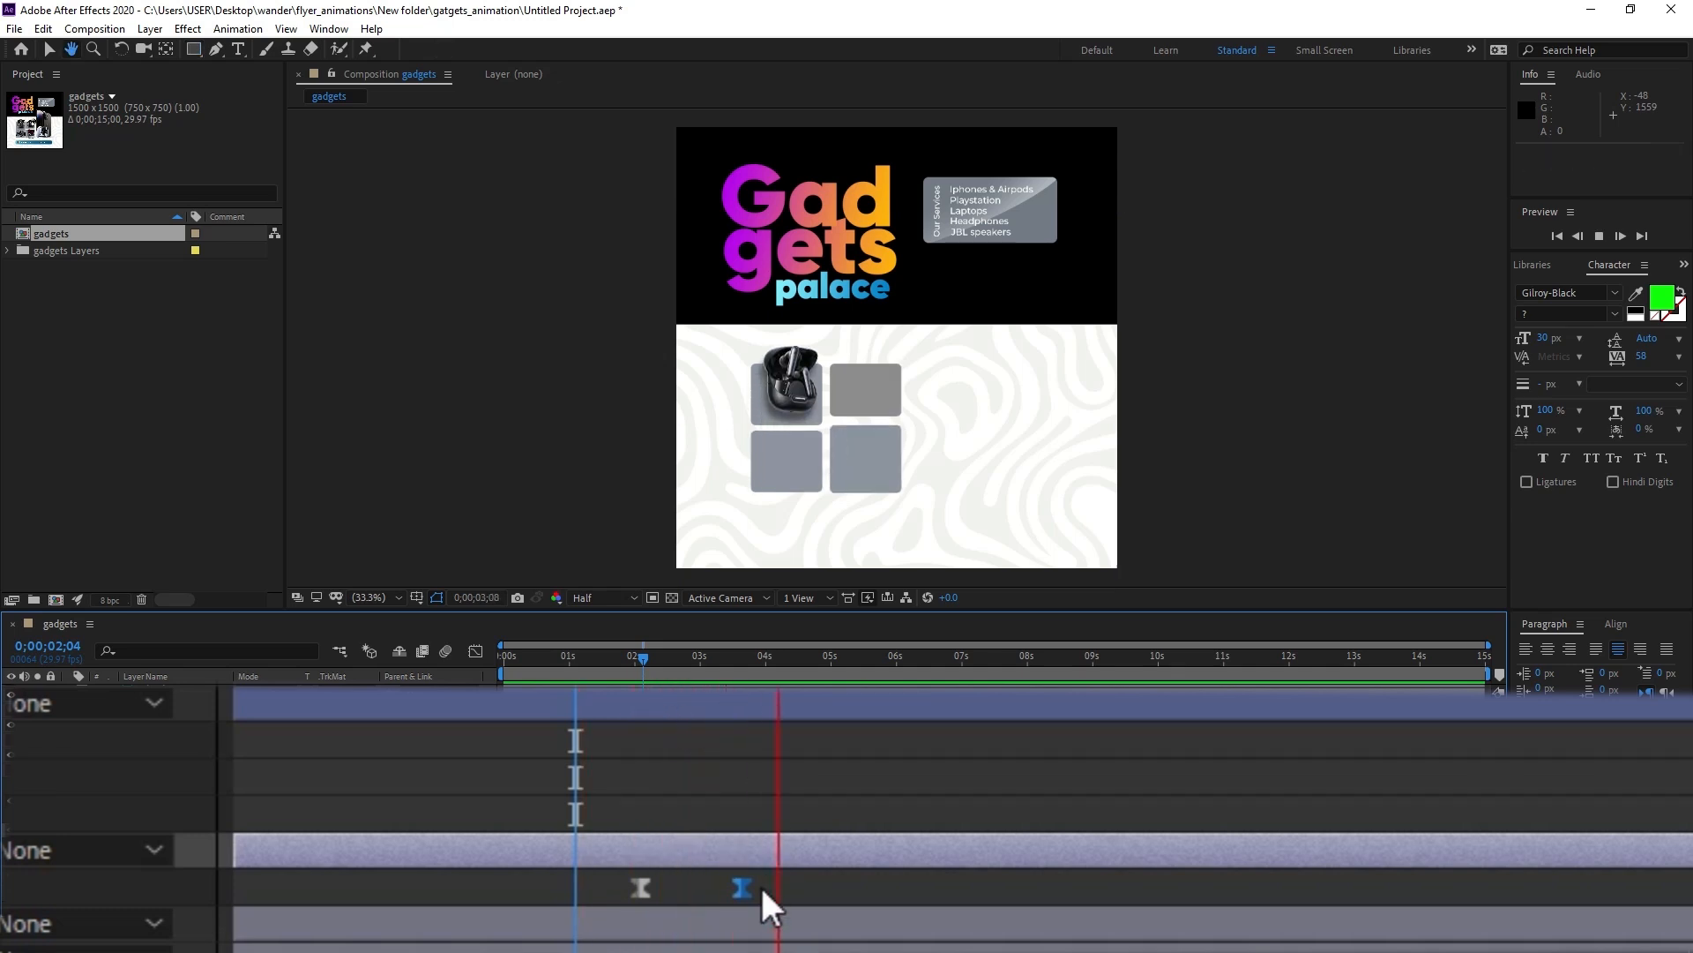
left_click_drag(852, 880, 600, 888)
left_click_drag(707, 661, 605, 671)
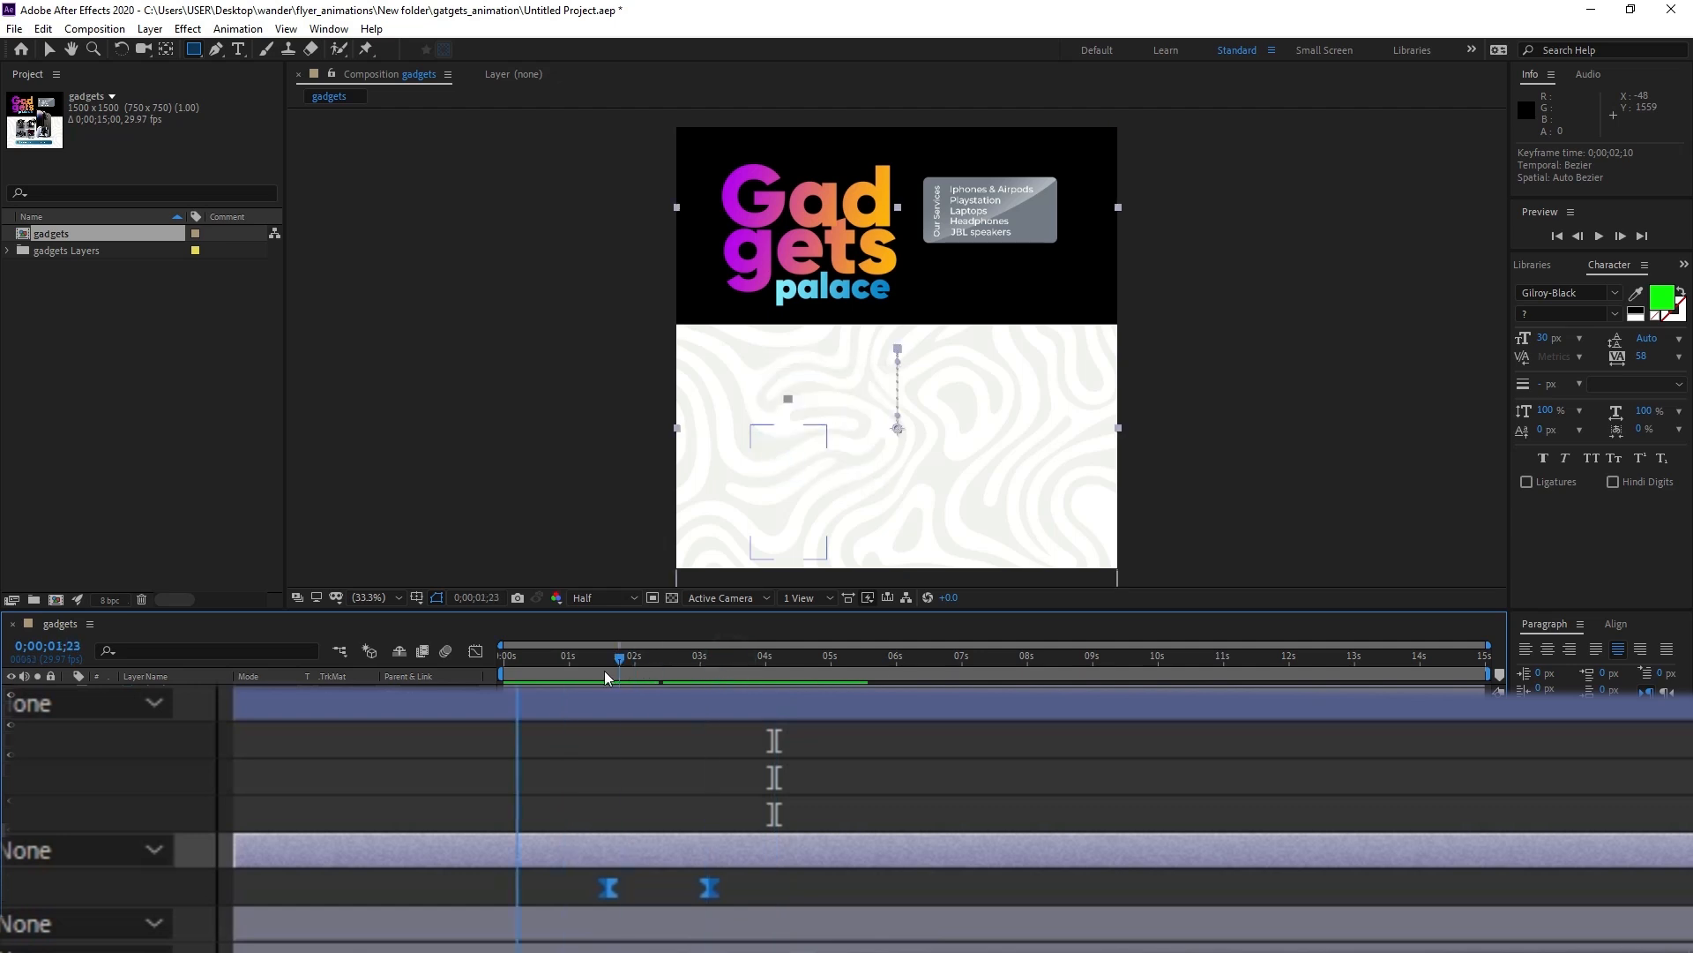
key("space")
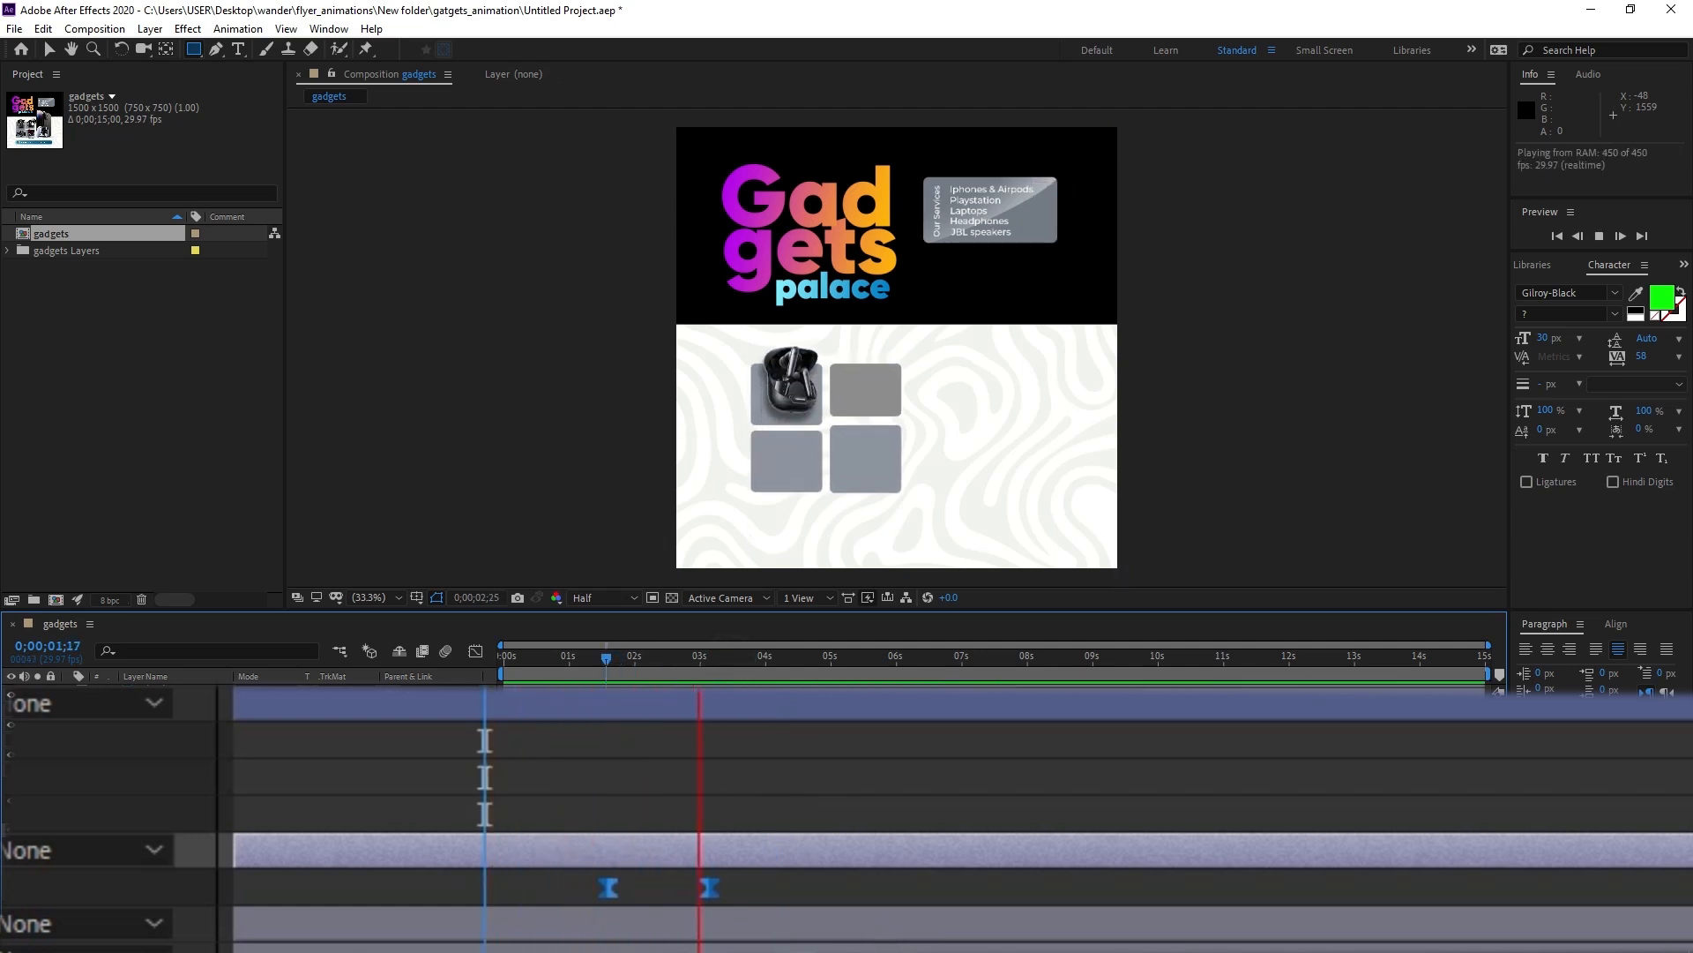
Stop playback, move the time to 0;00;03;07, and duplicate Shape Layer 1, placing the copy directly above the iwatch layer.
key("space")
left_click_drag(726, 658, 717, 661)
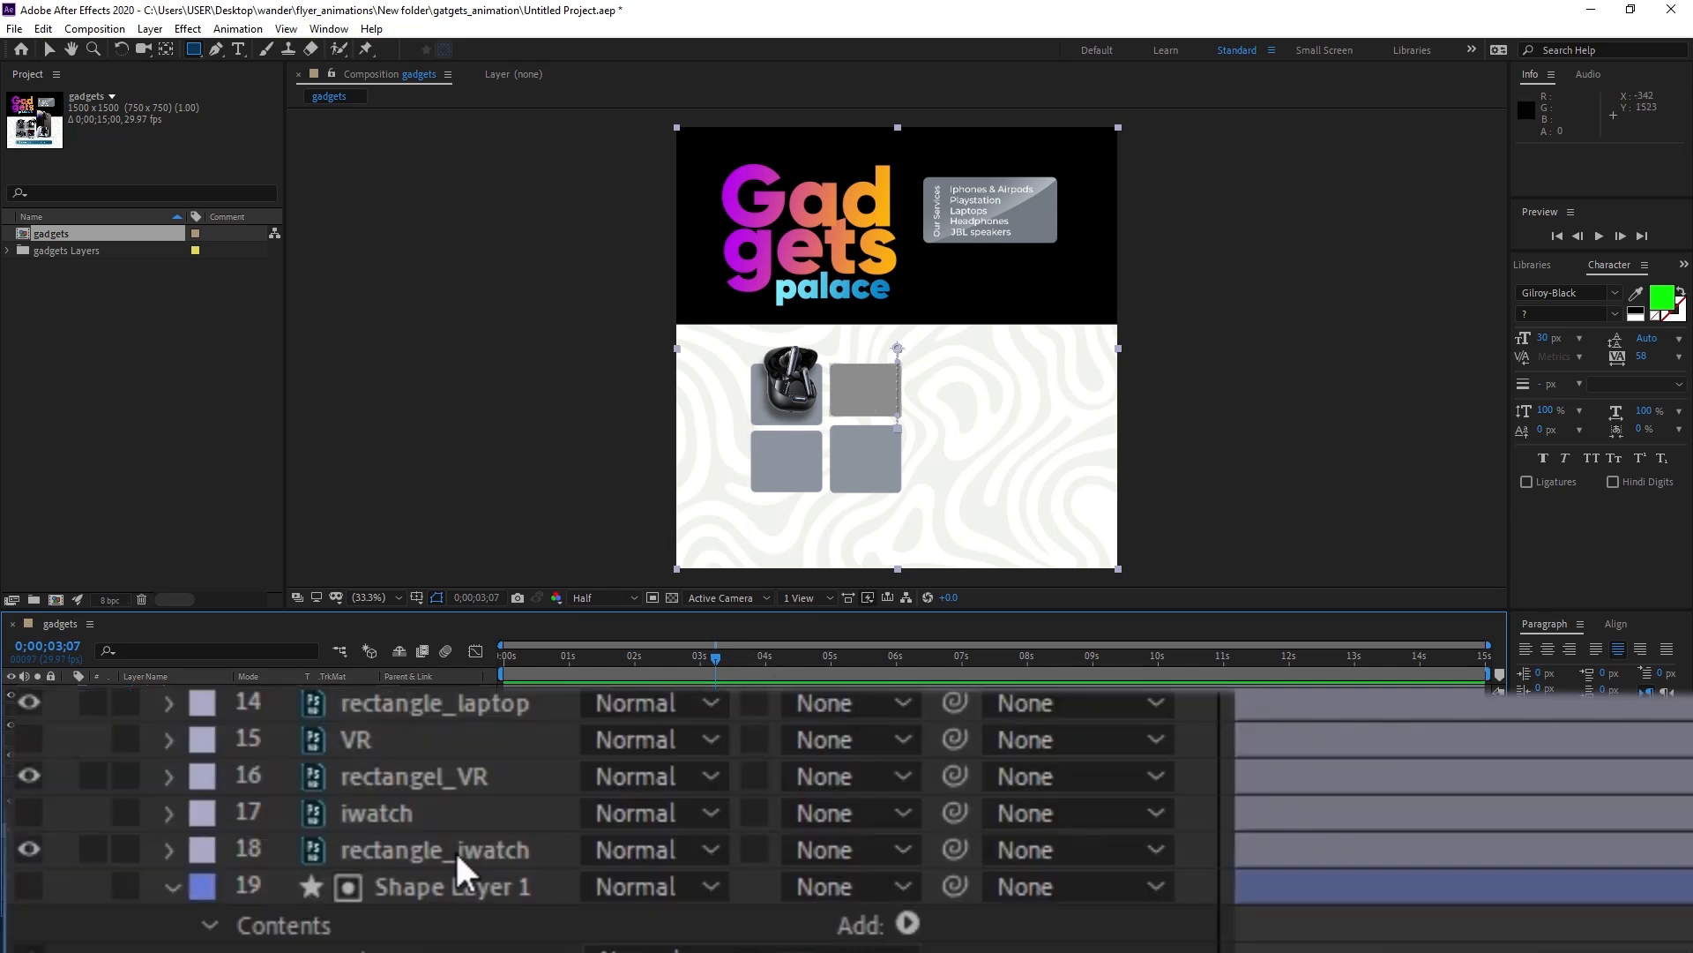
left_click(453, 849)
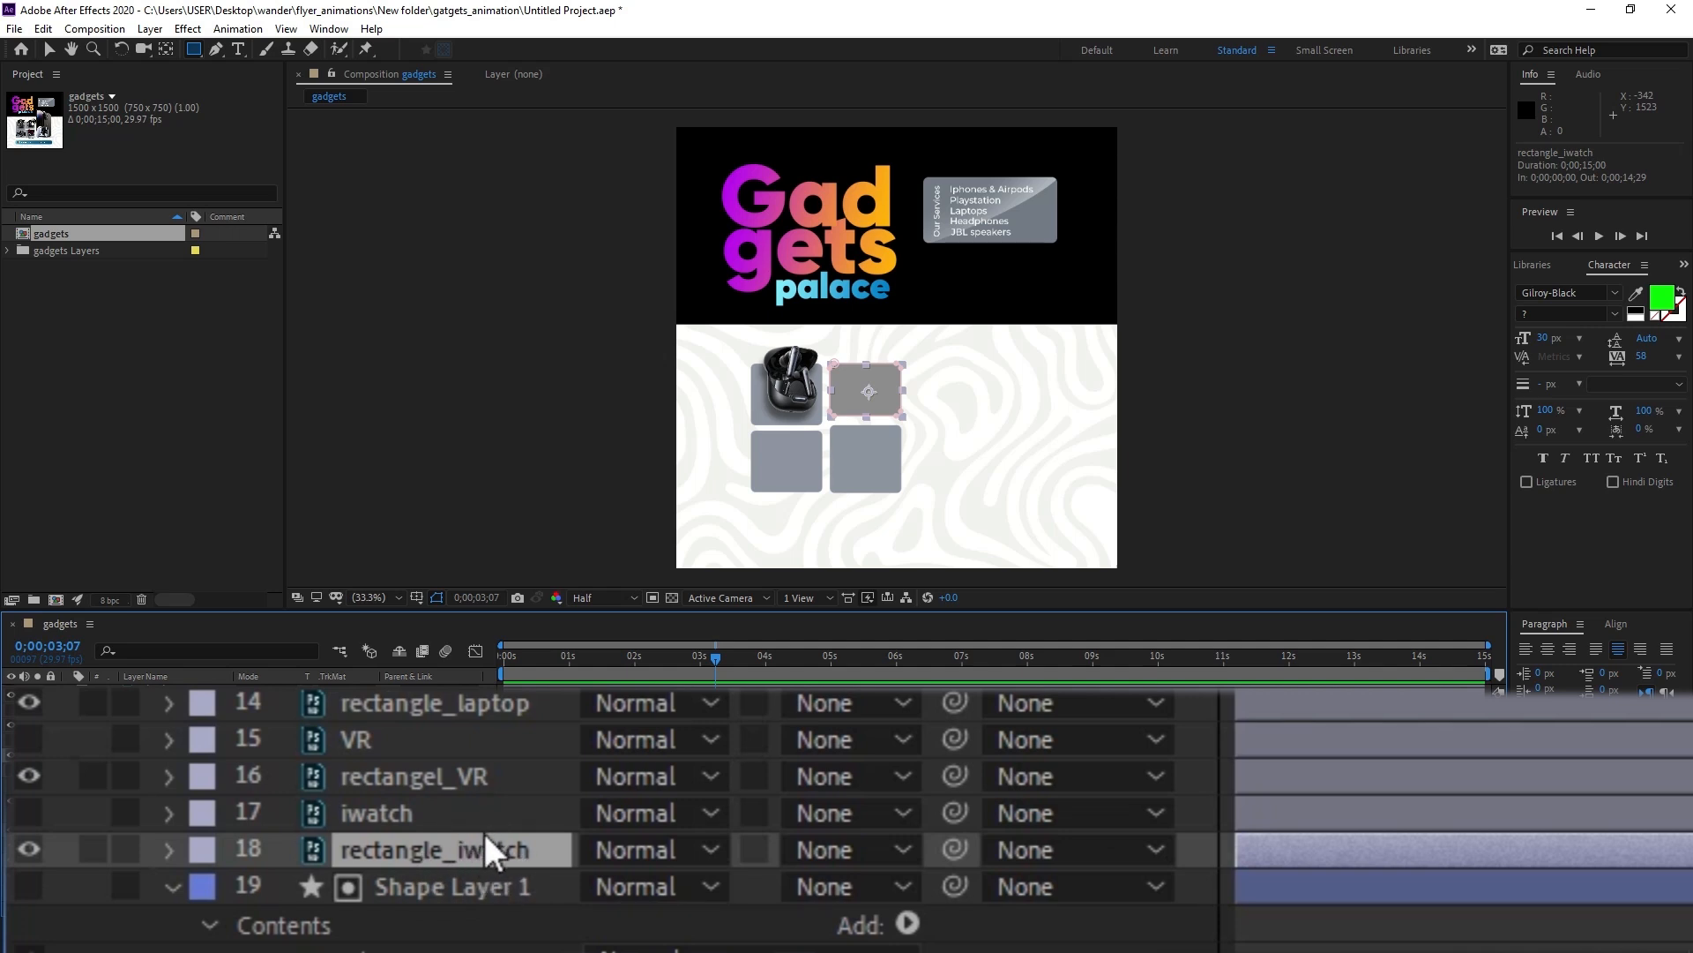
left_click(478, 887)
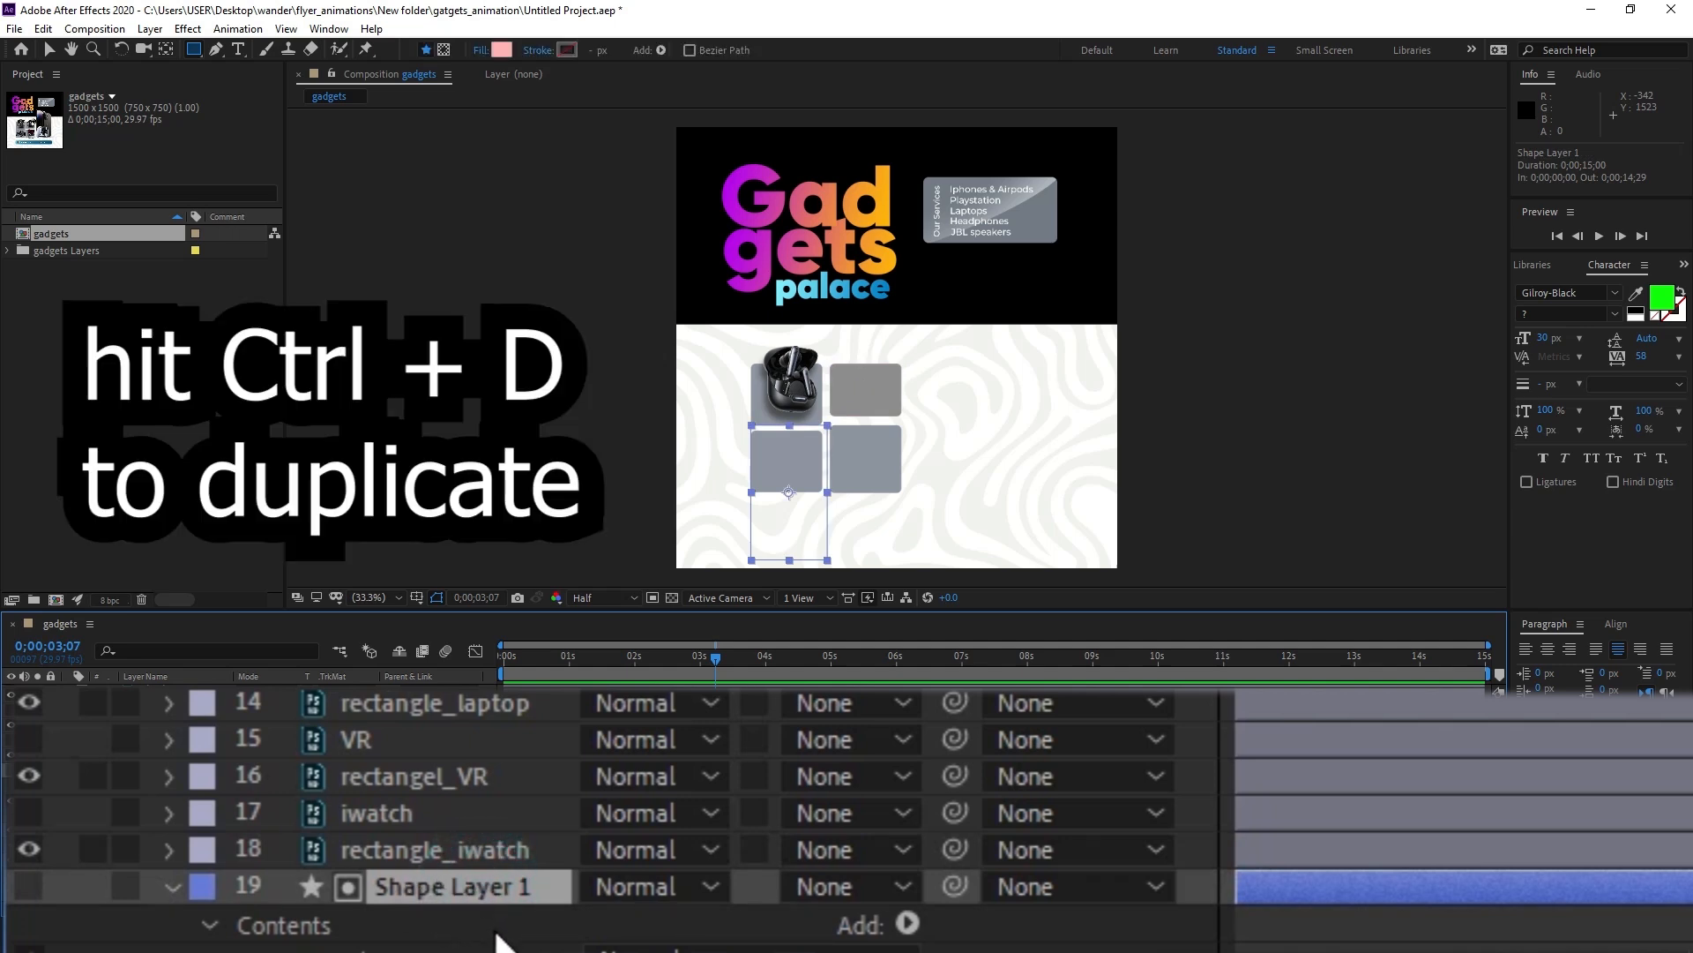
key("ctrl+d")
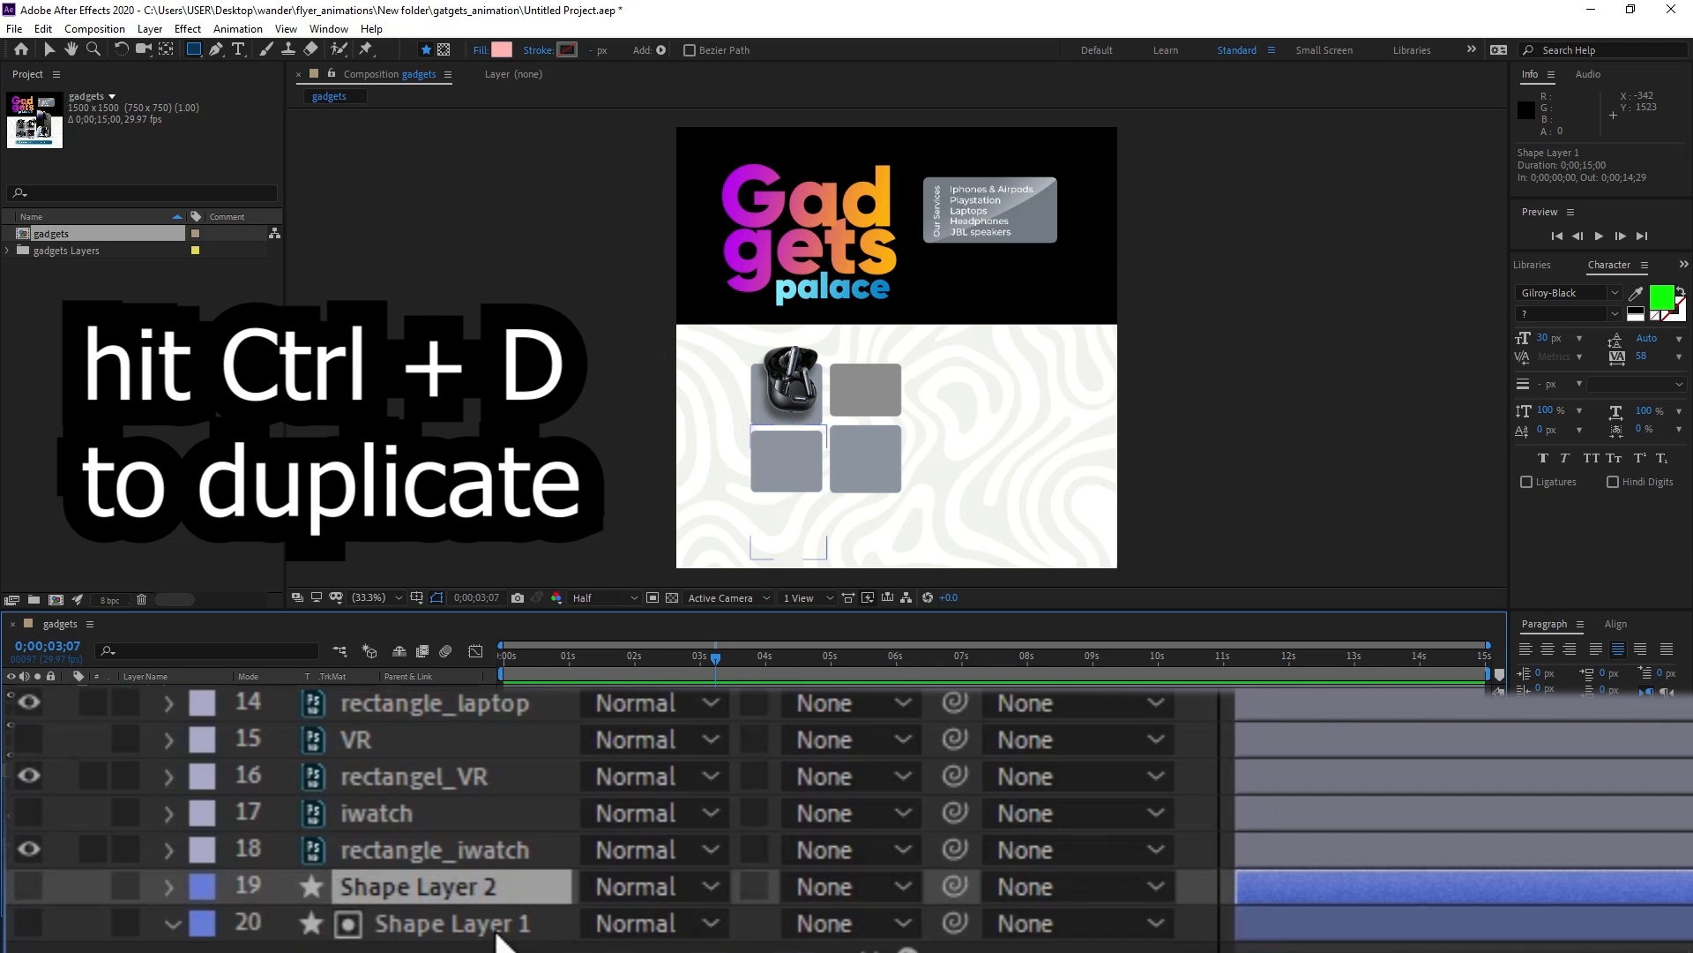
left_click_drag(481, 888, 469, 801)
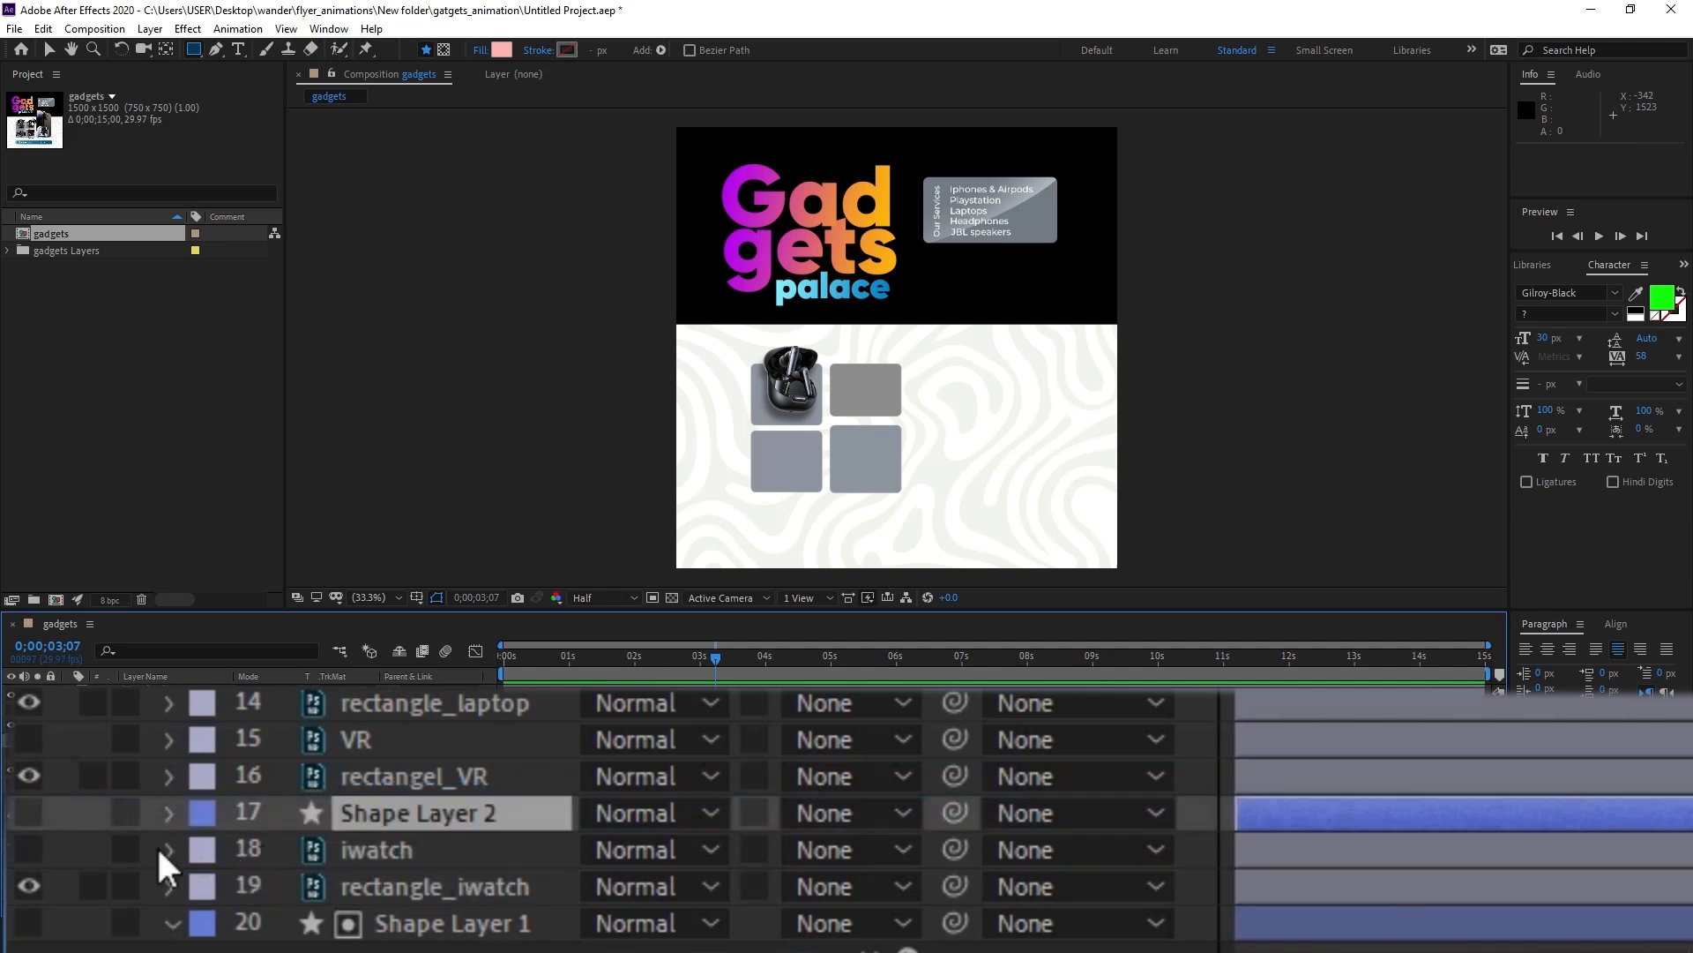
Show the iwatch layer and Shape Layer 2, and move the shape beneath the iwatch rectangle at about Position 640, 1211.
left_click(30, 849)
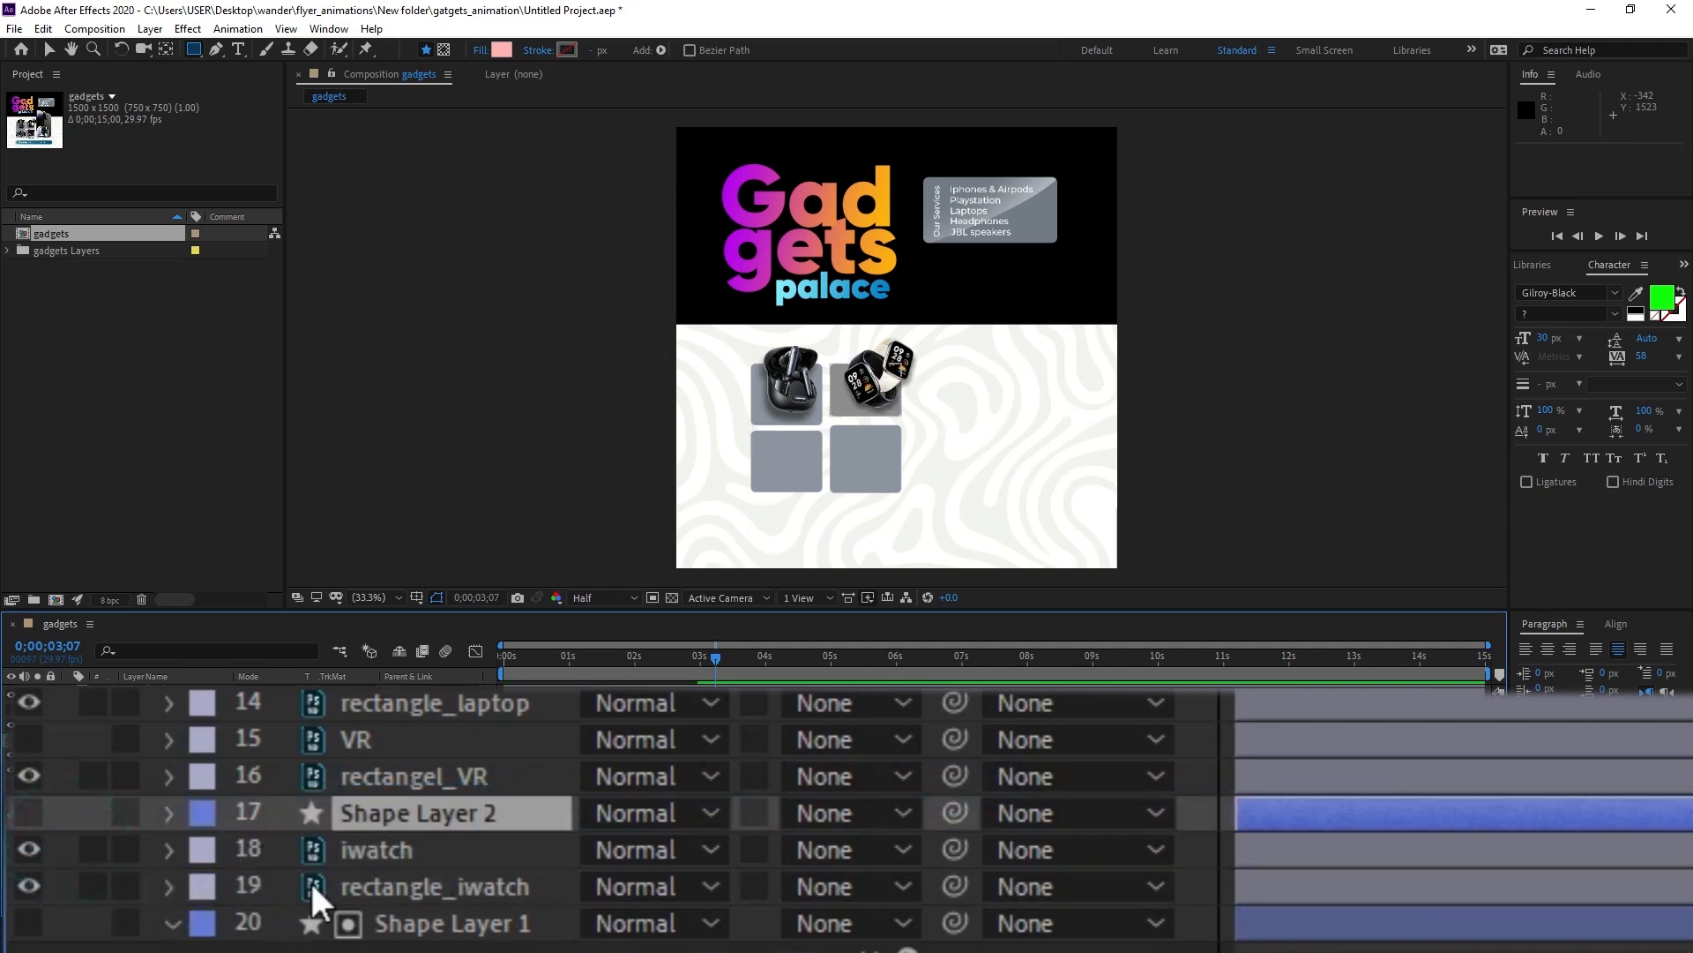
left_click(31, 809)
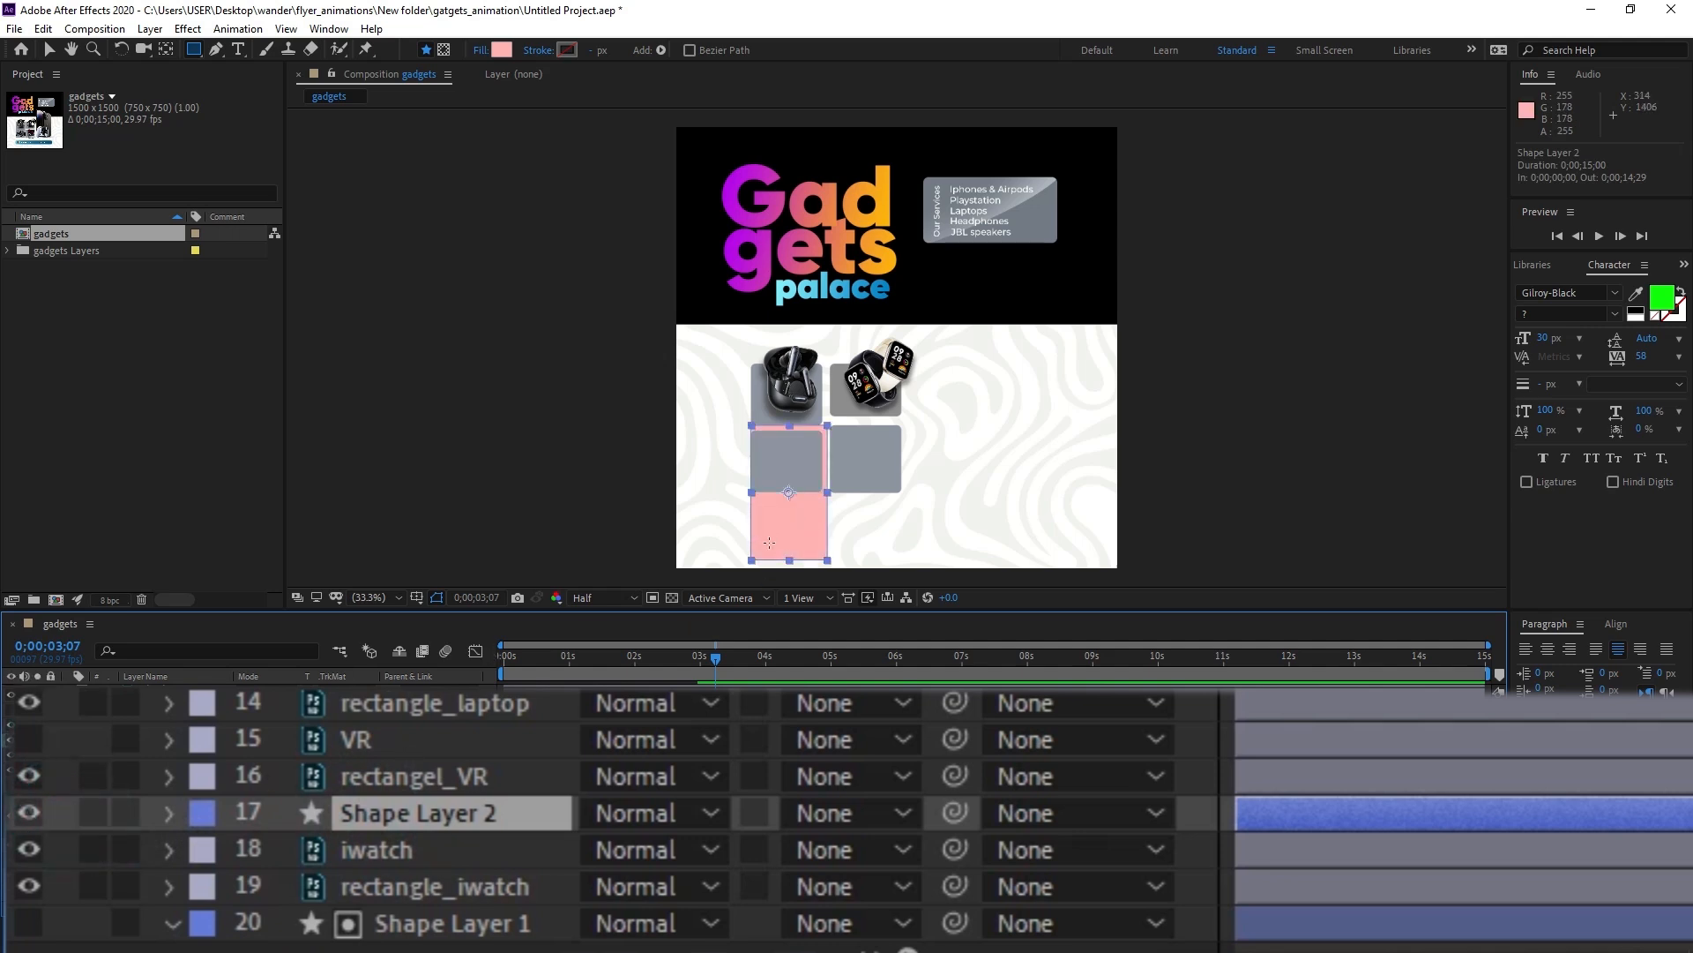
key("v")
left_click_drag(784, 529, 865, 520)
At 100% magnification, nudge Shape Layer 2 to Position 640, 1213 so its top edge sits just below the iwatch rectangle.
left_click(369, 597)
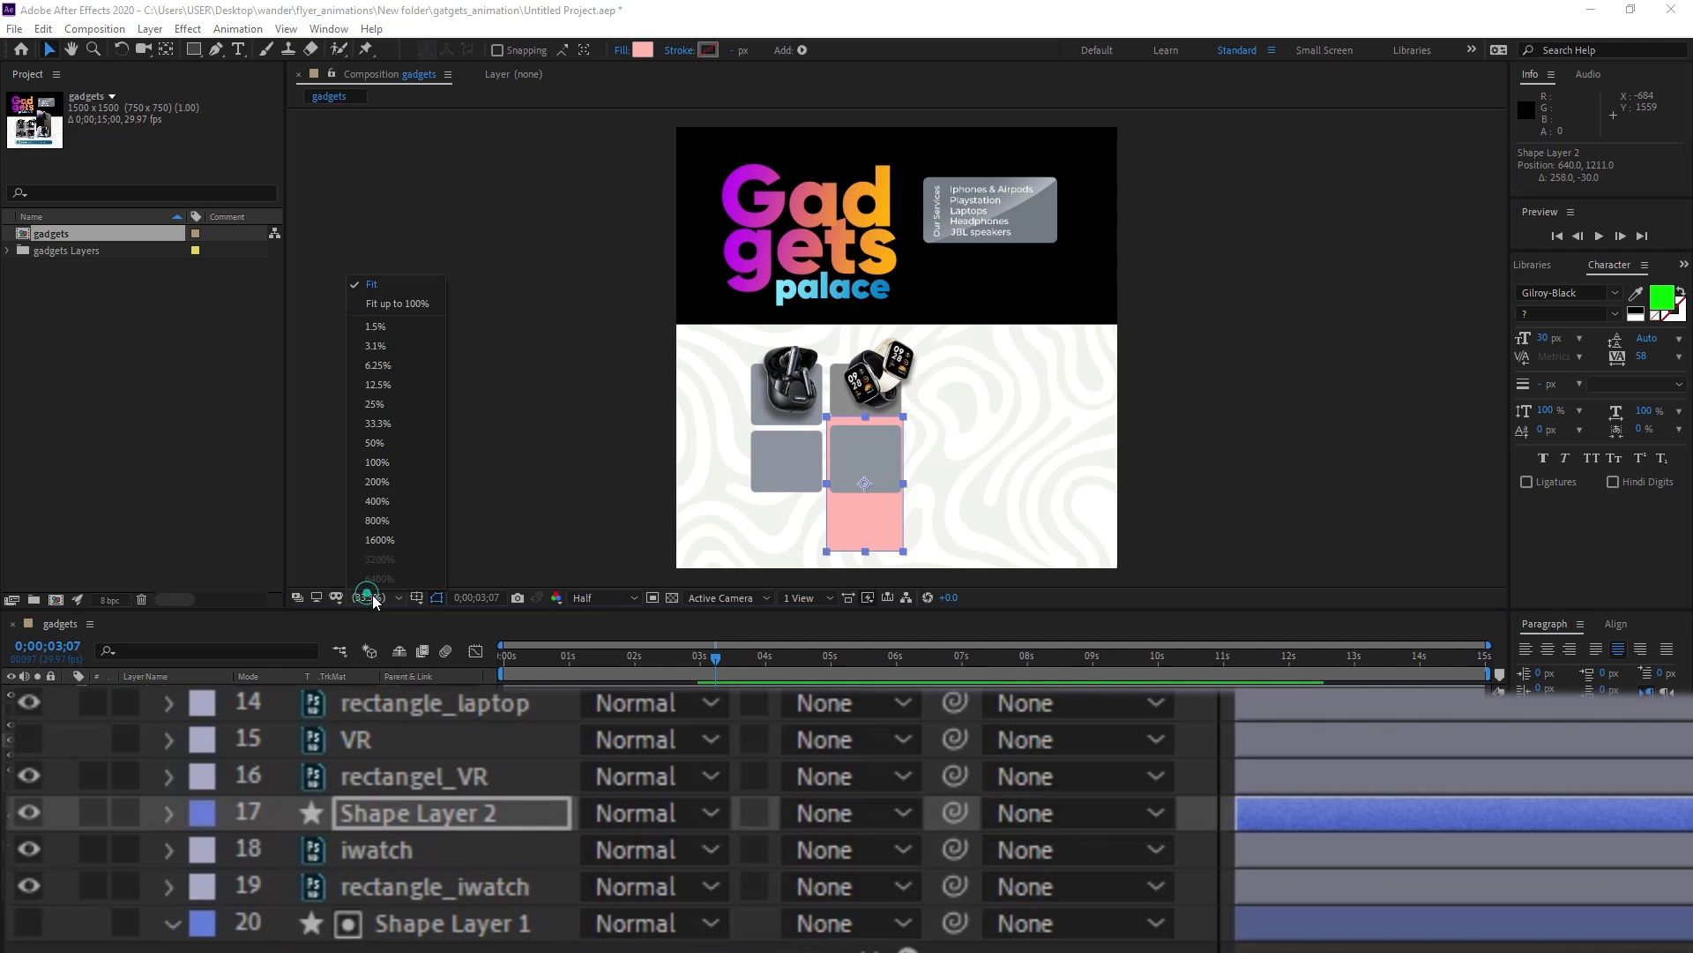
left_click(384, 463)
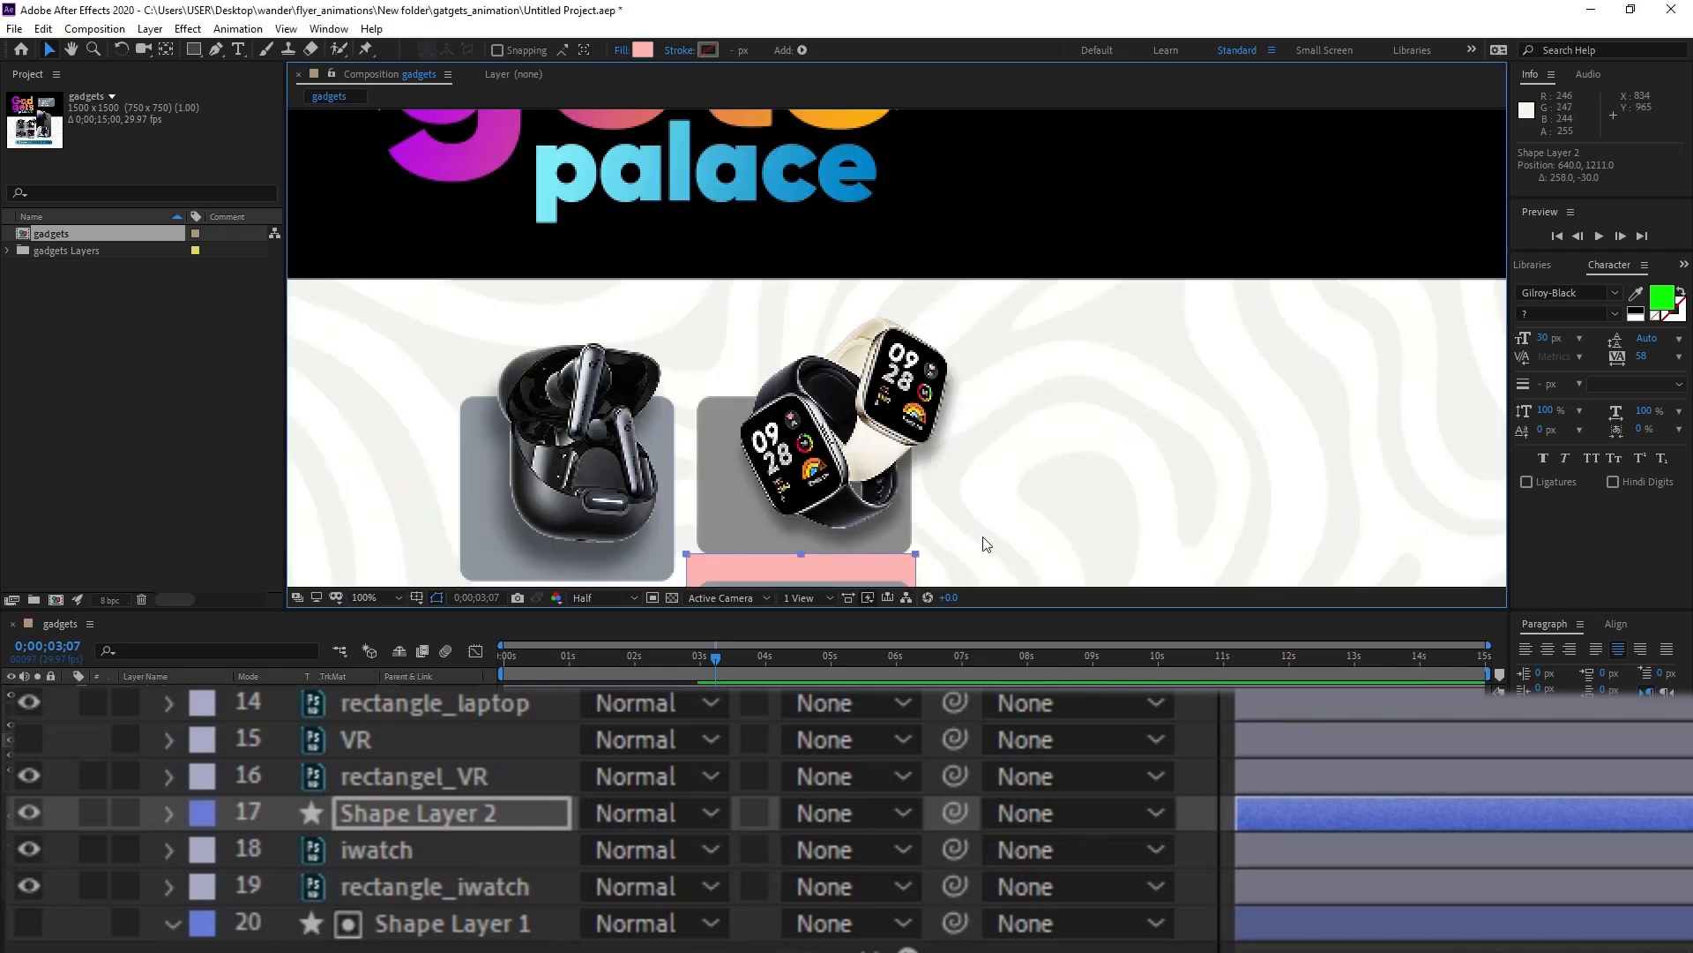
key("h")
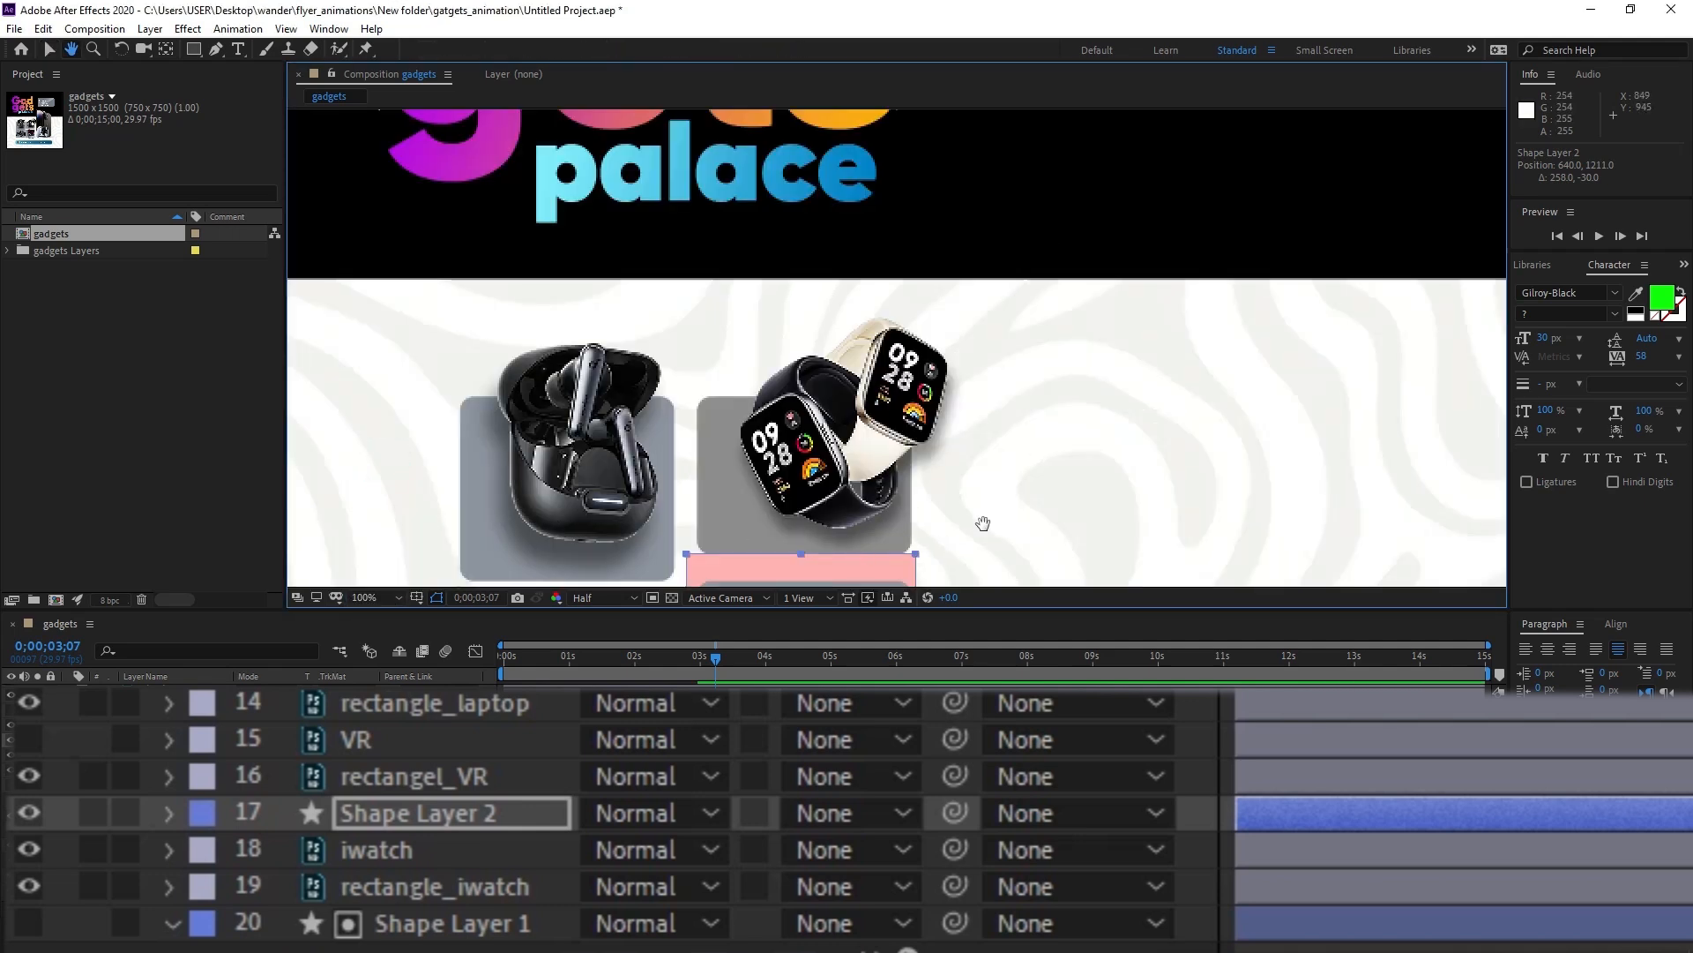
left_click_drag(975, 524, 1026, 345)
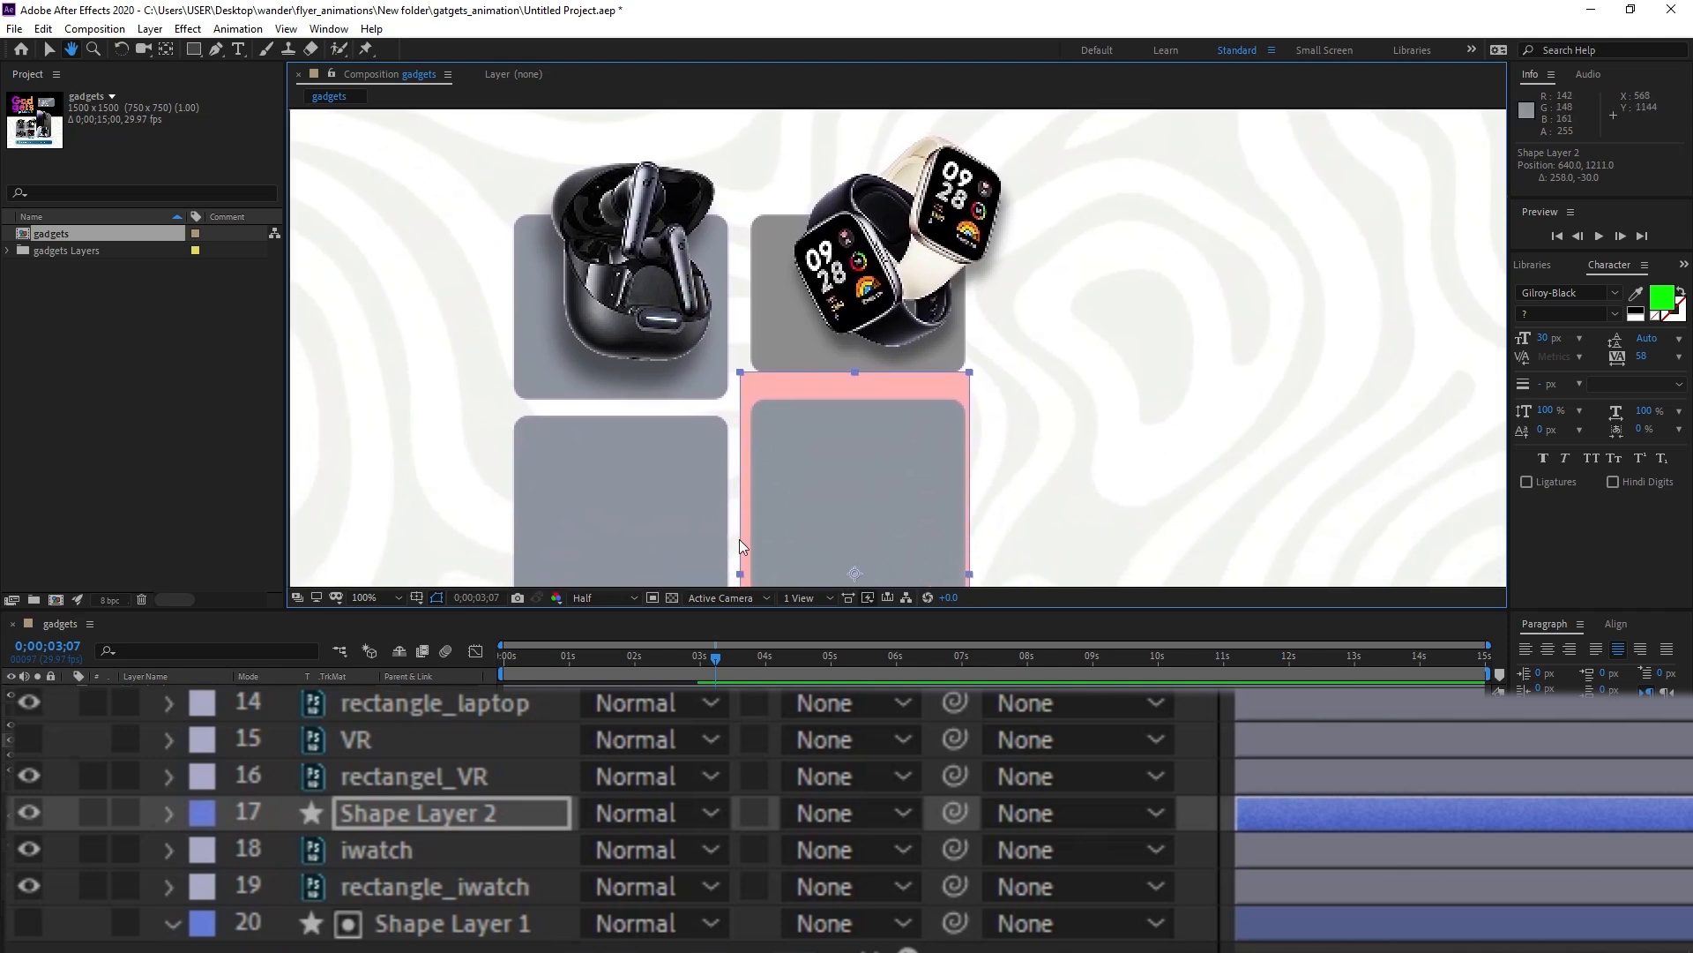
key("v")
left_click_drag(897, 382, 896, 384)
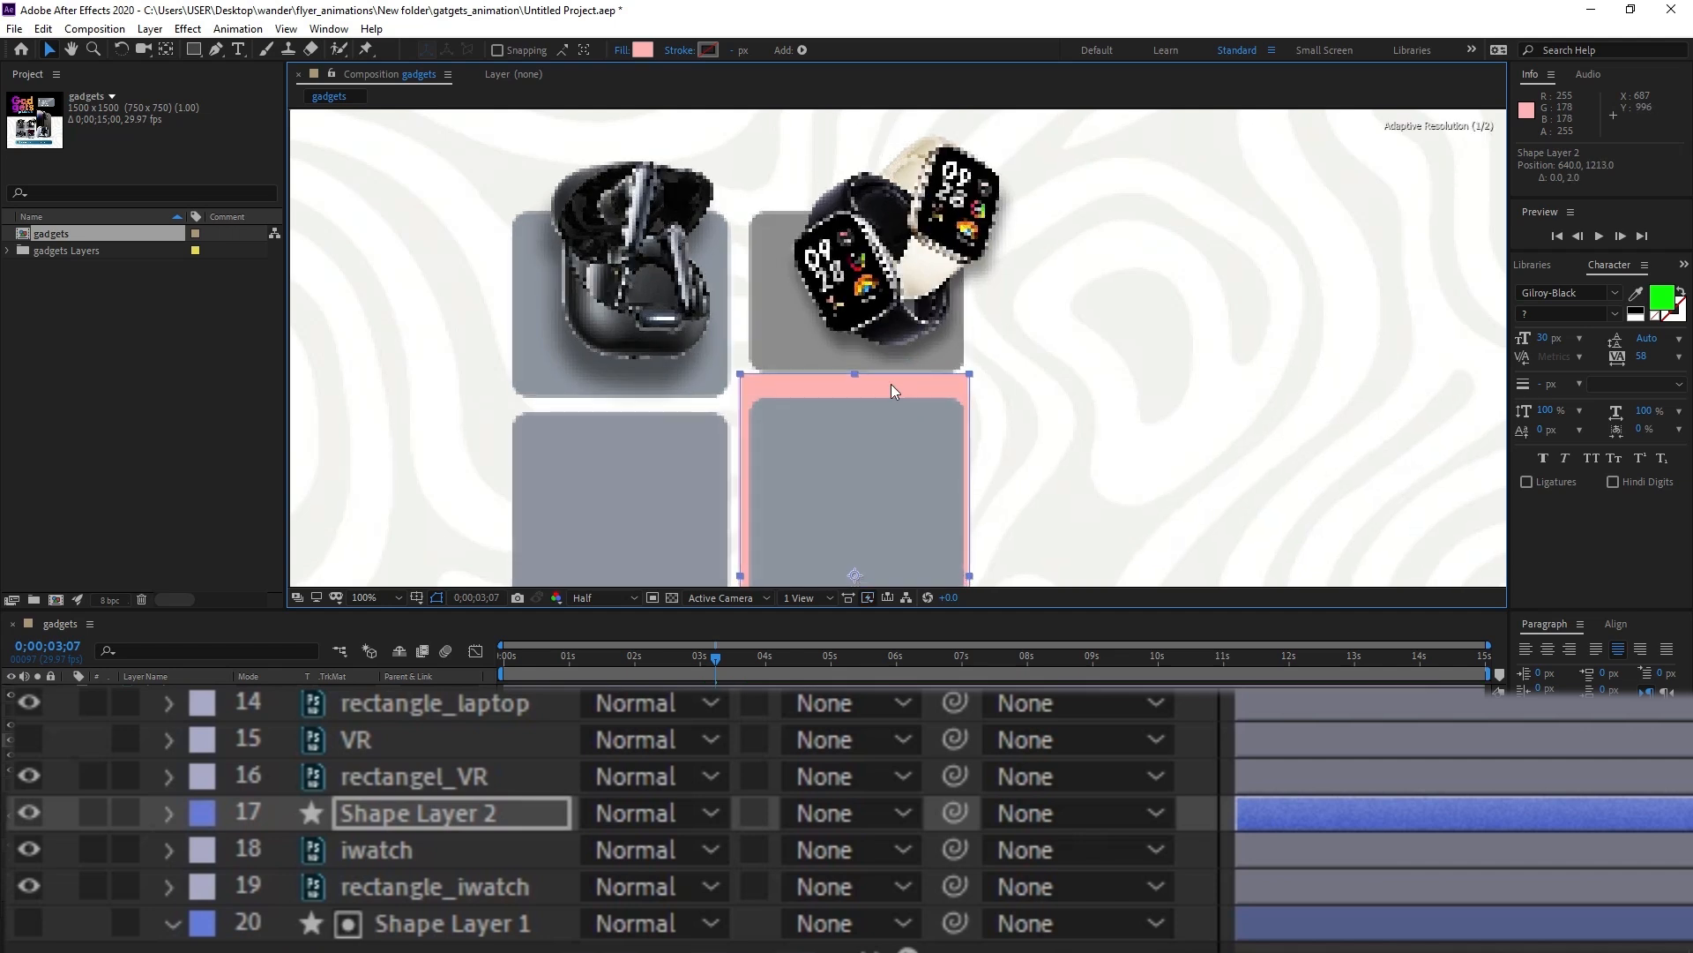
left_click_drag(900, 394, 903, 303)
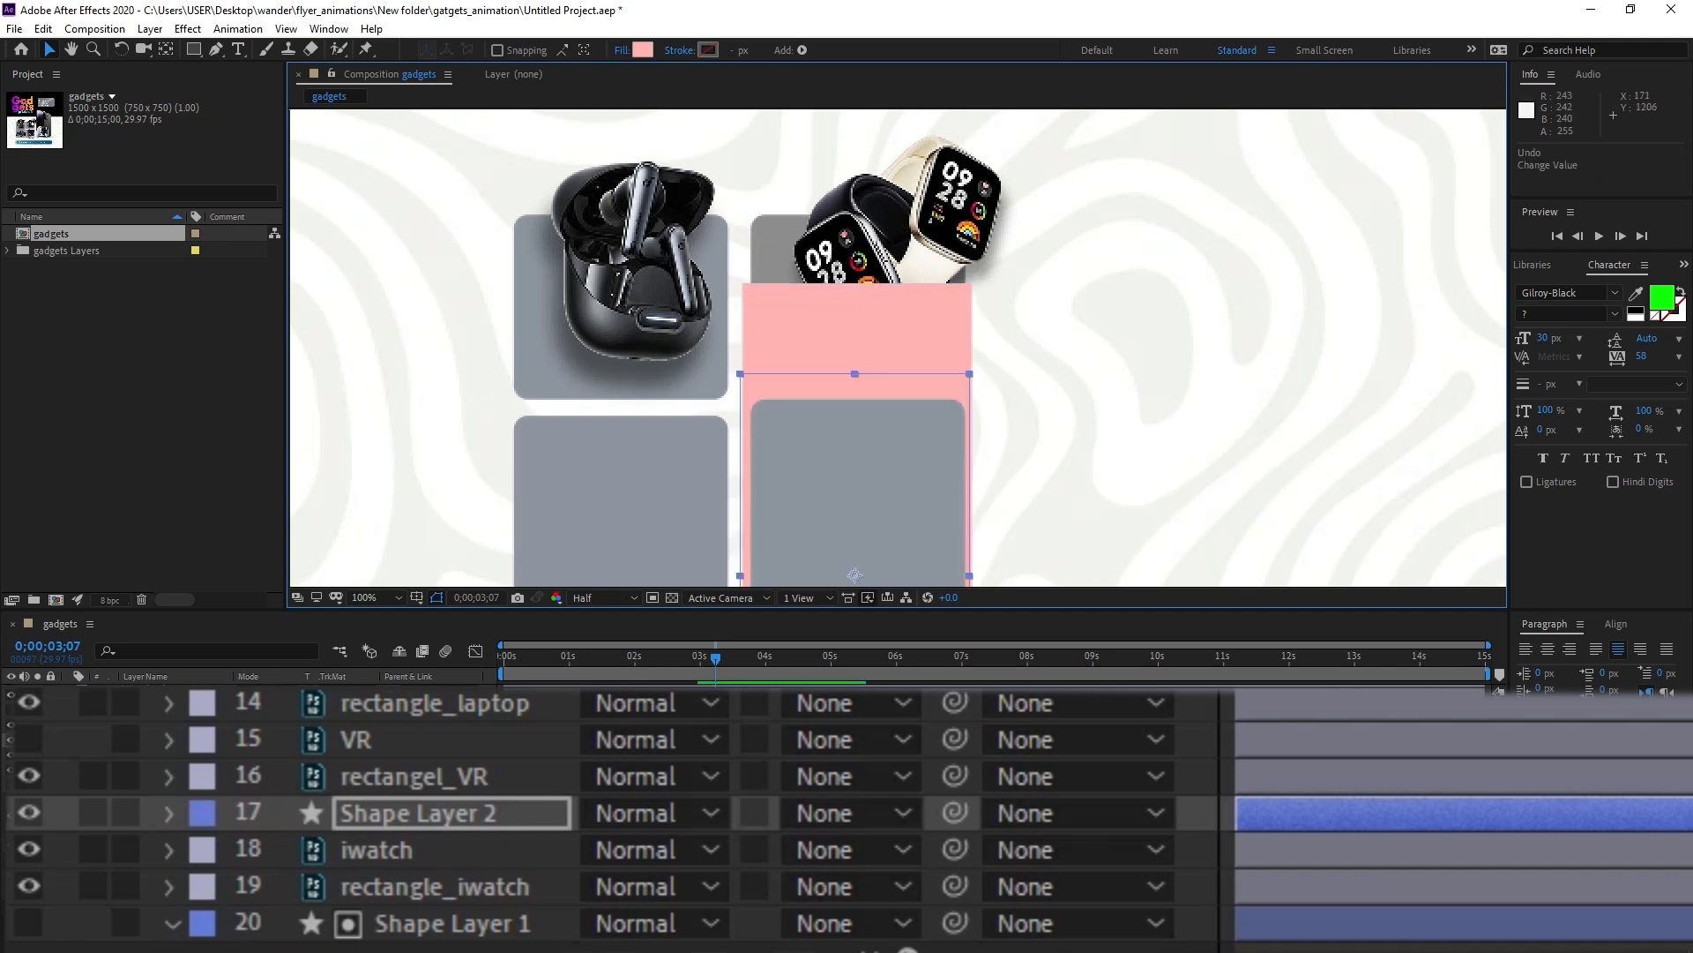
key("ctrl+z")
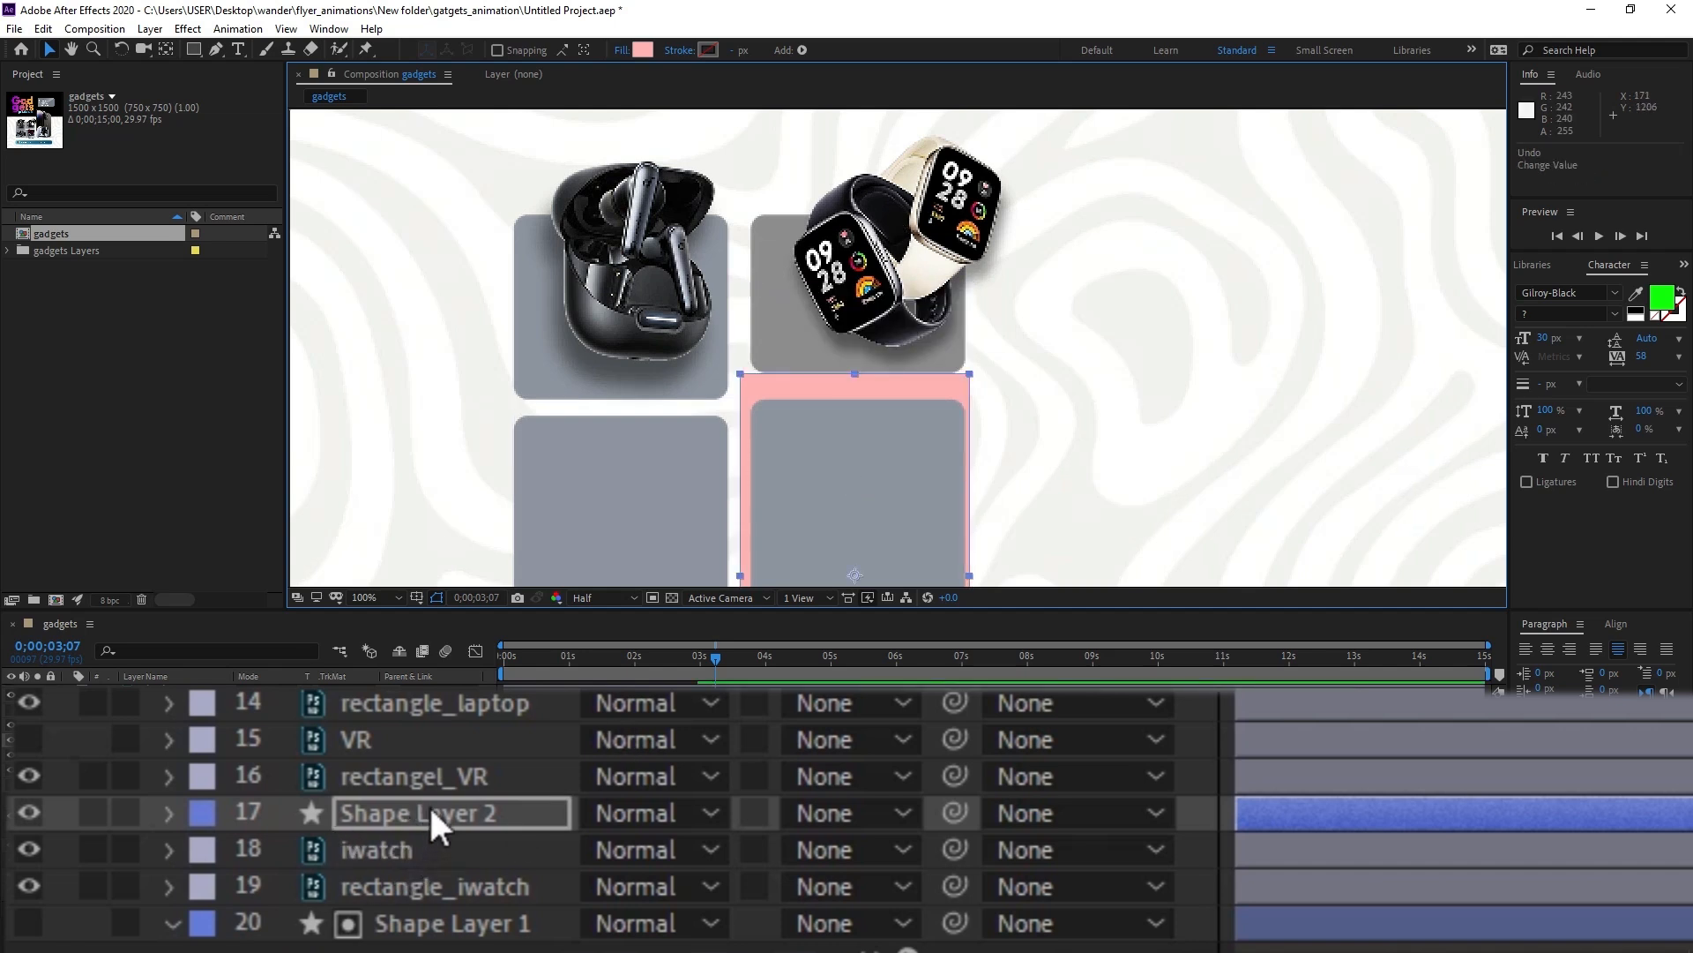
Set the iwatch layer's track matte to Alpha Inverted Matte "Shape Layer 2" and lower its Position to 750, 1032.
left_click(472, 848)
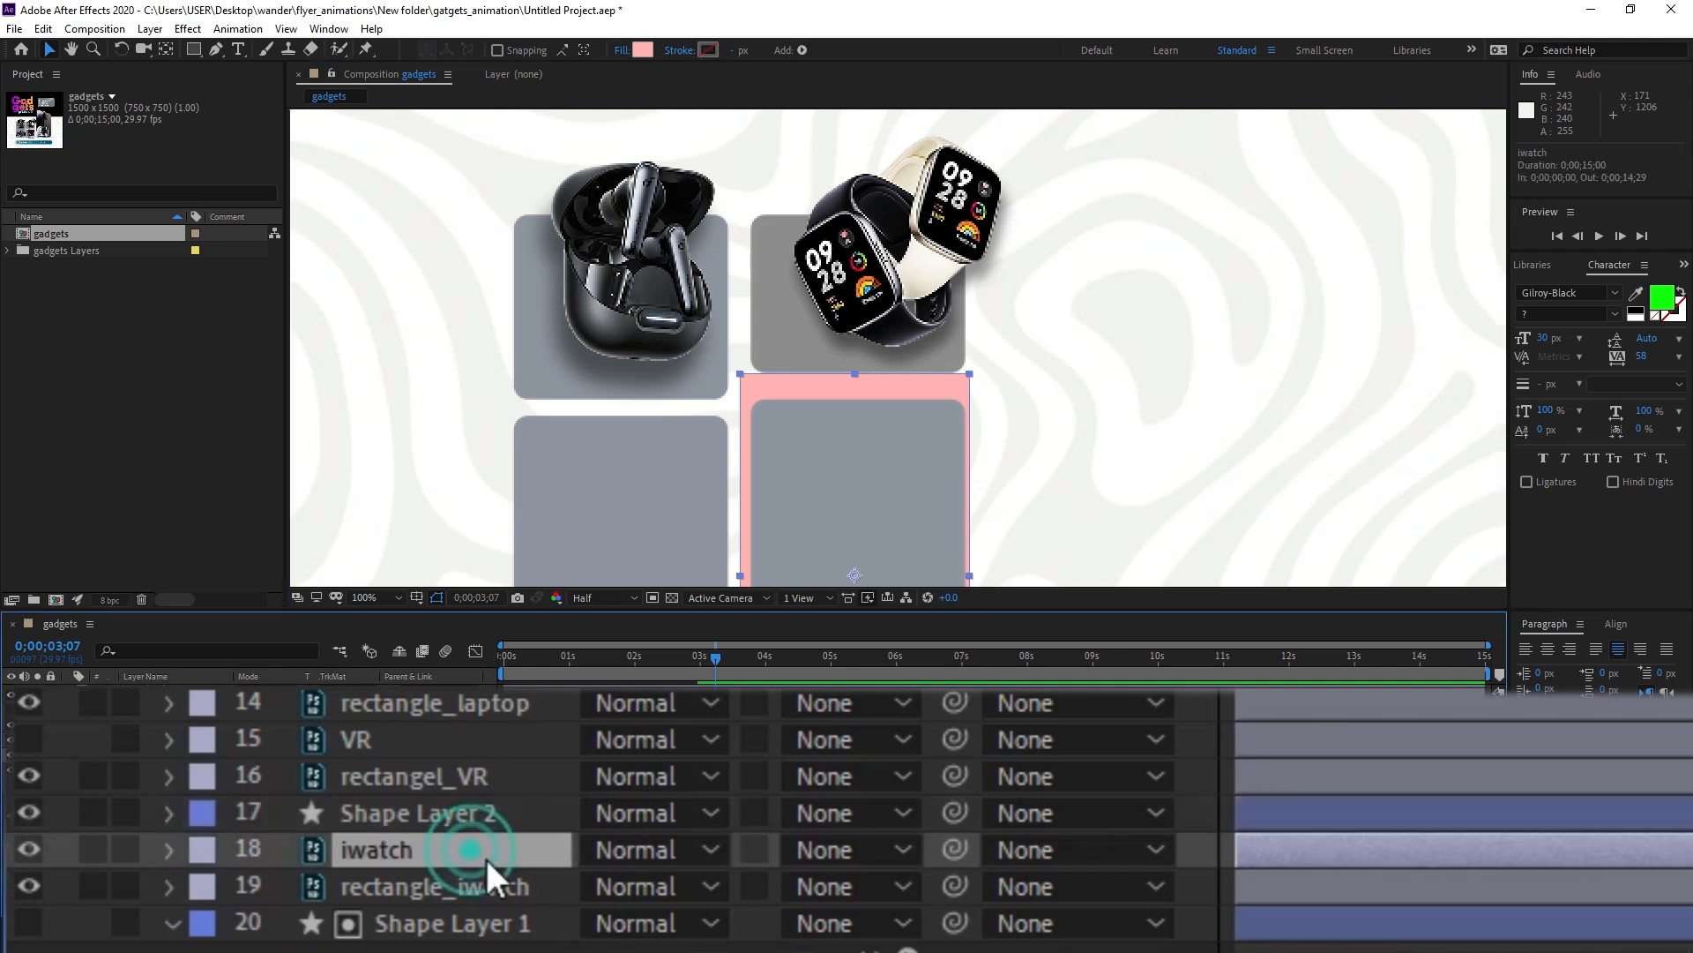
left_click(897, 843)
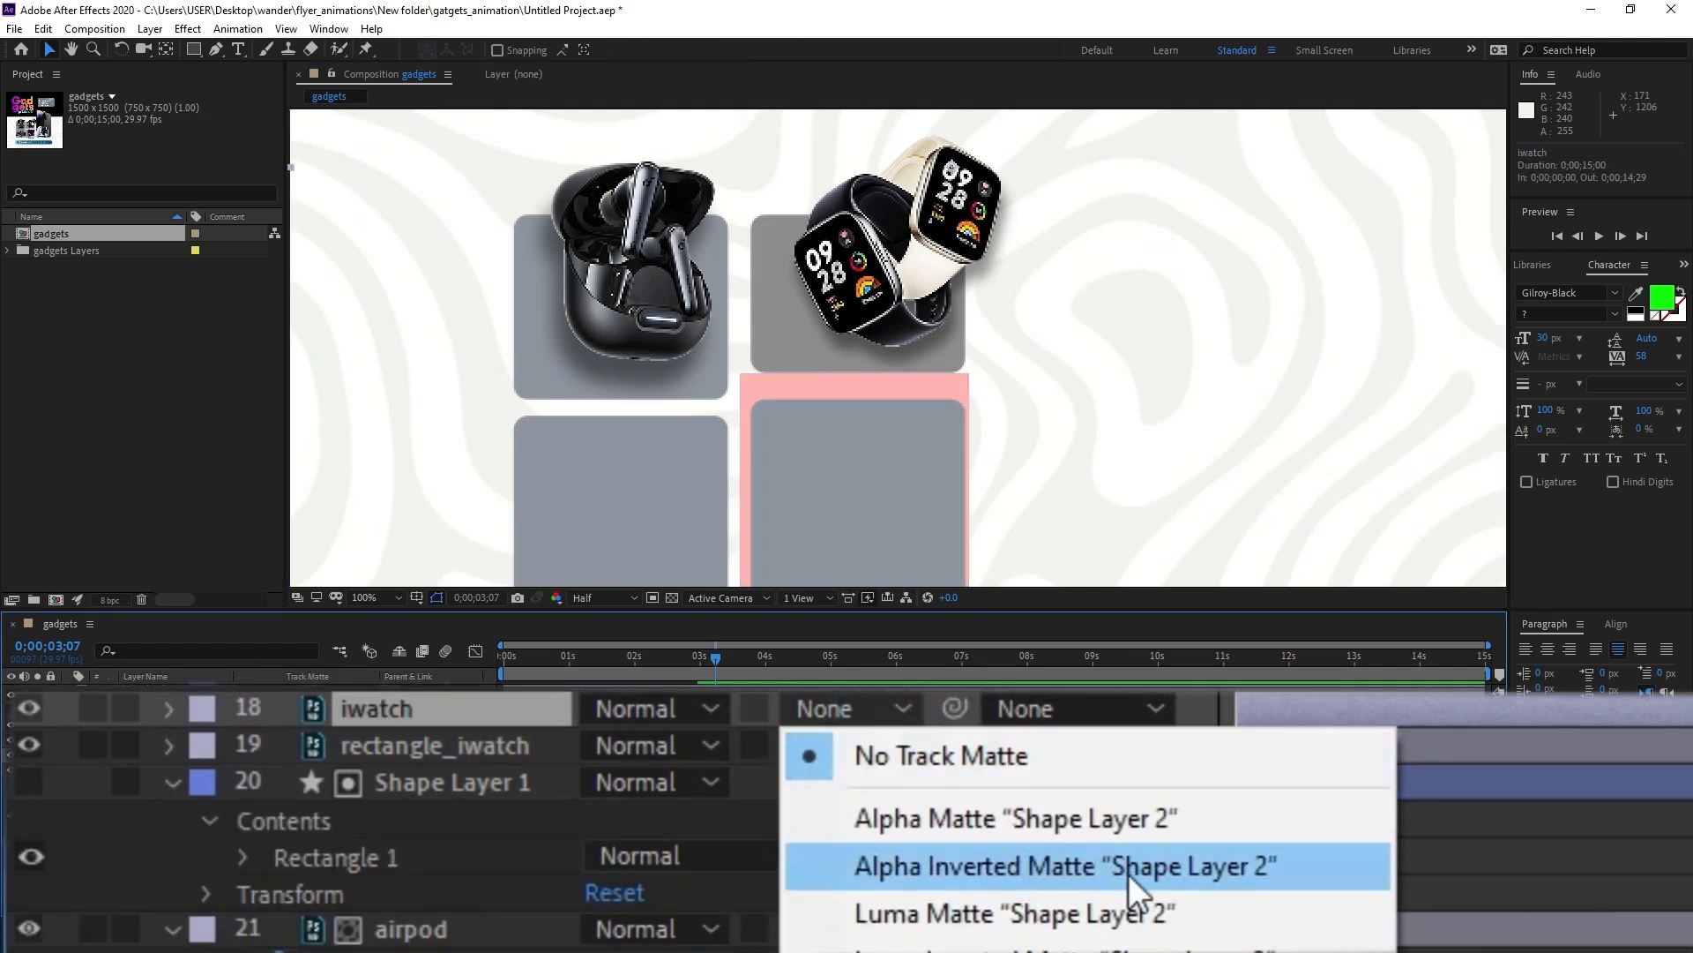
left_click(1040, 866)
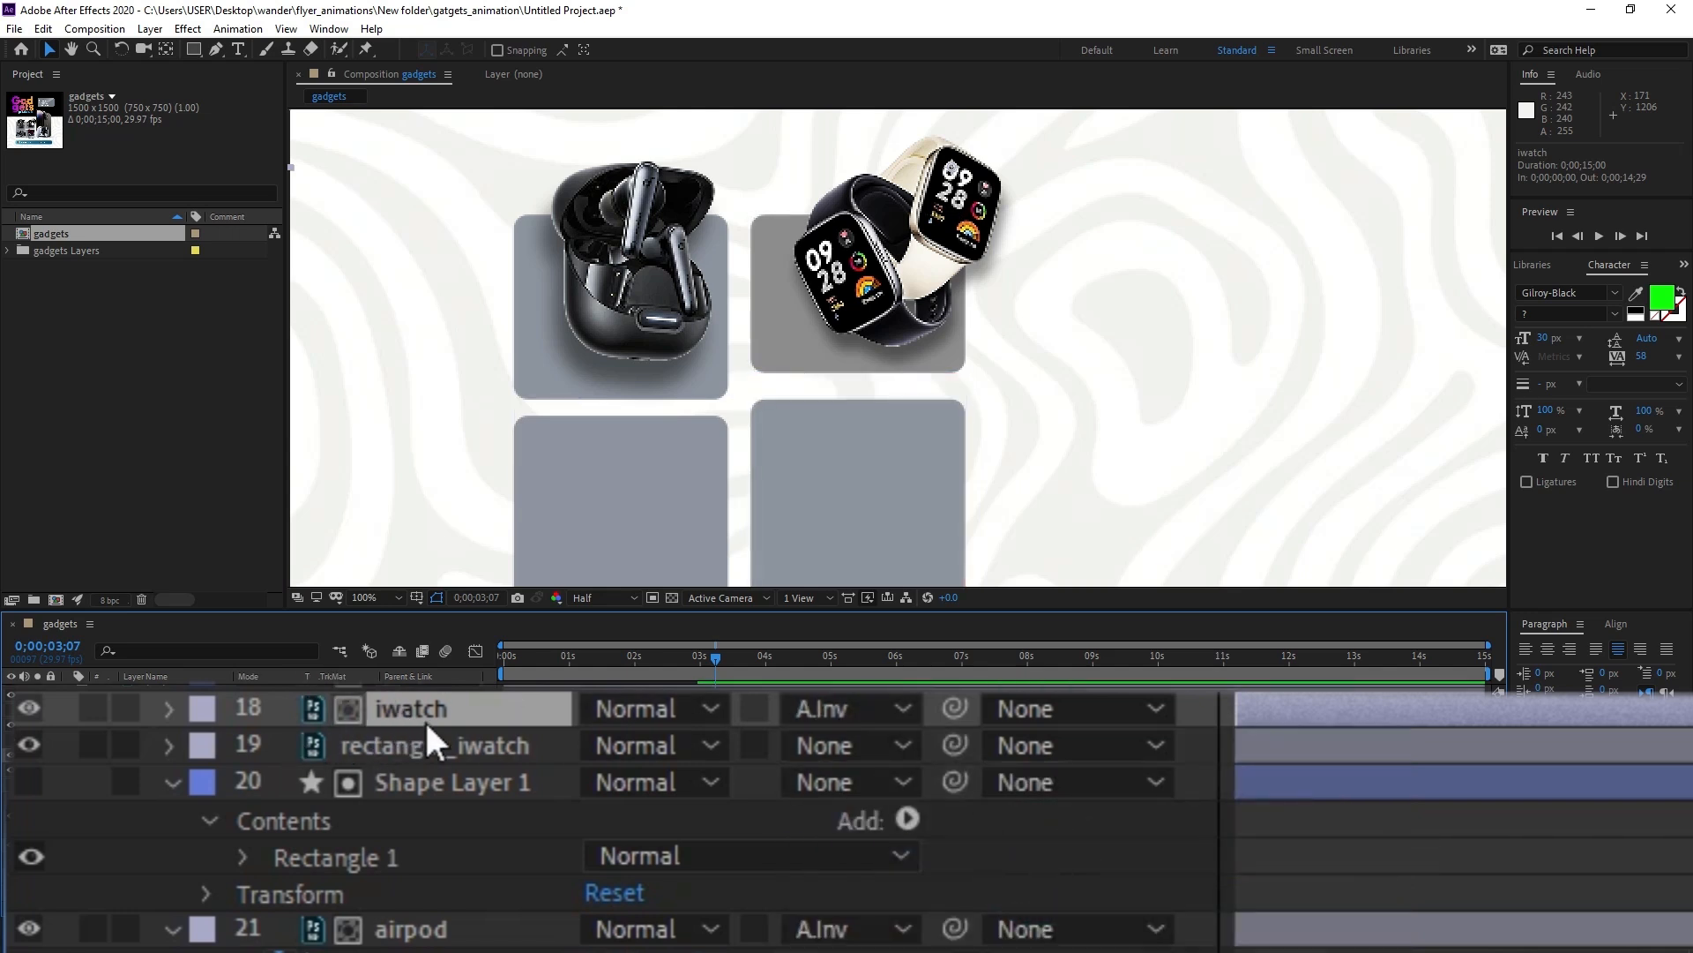
key("p")
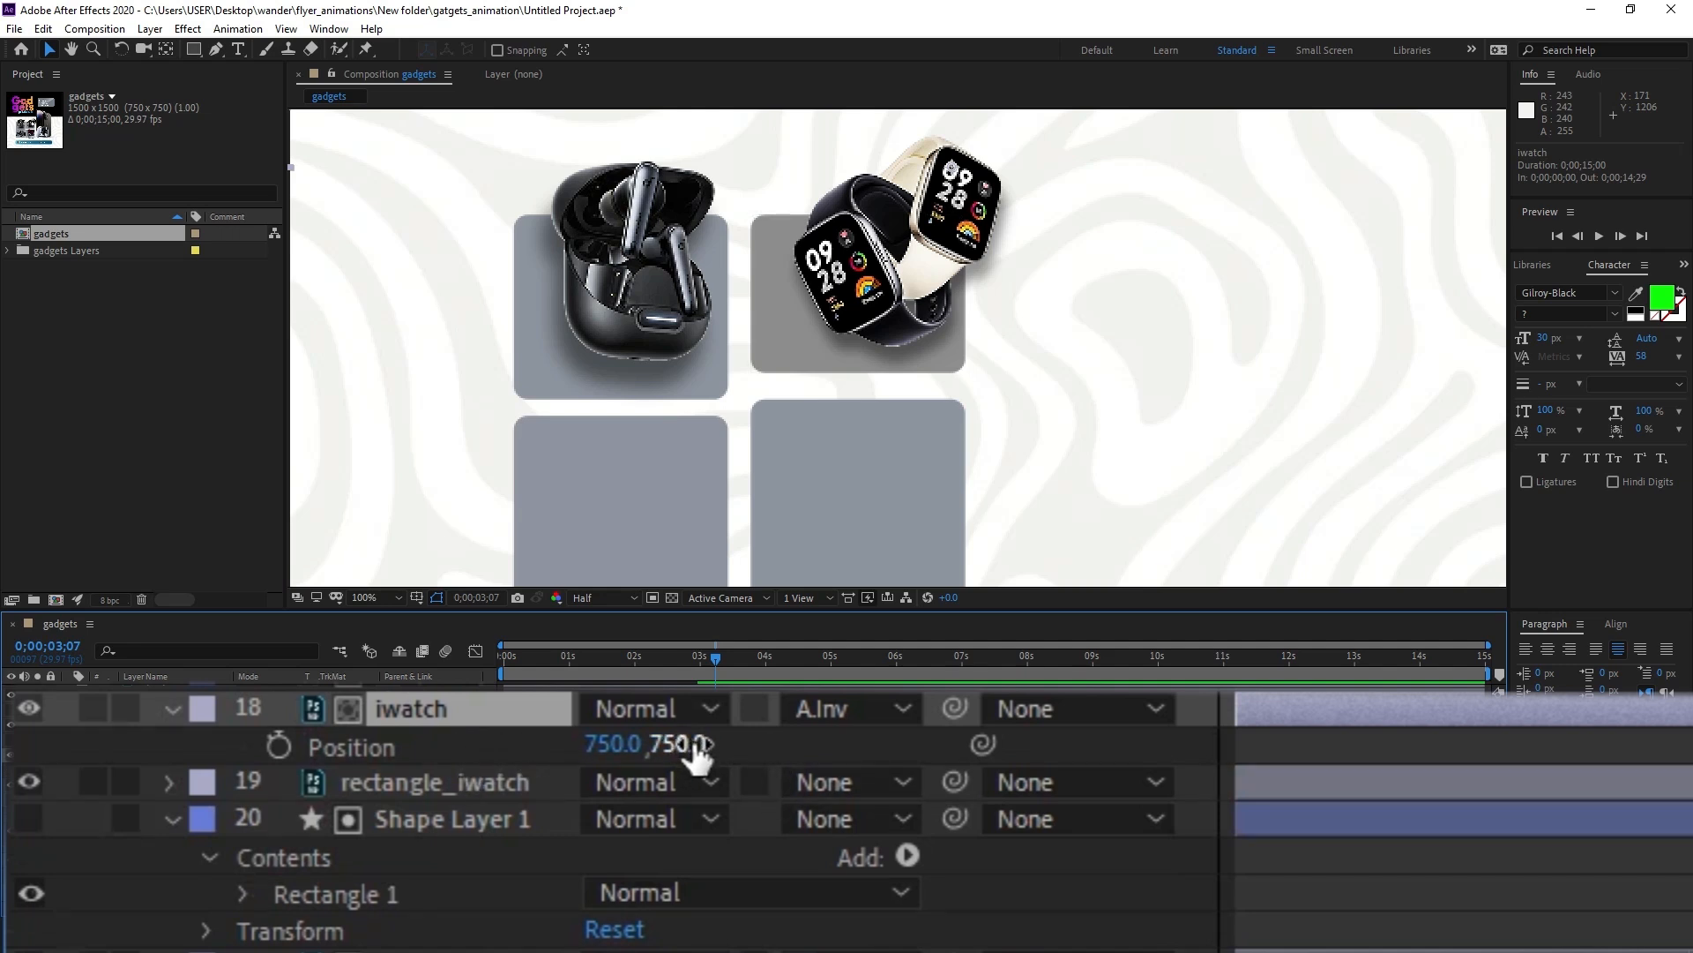
left_click_drag(693, 754, 1215, 922)
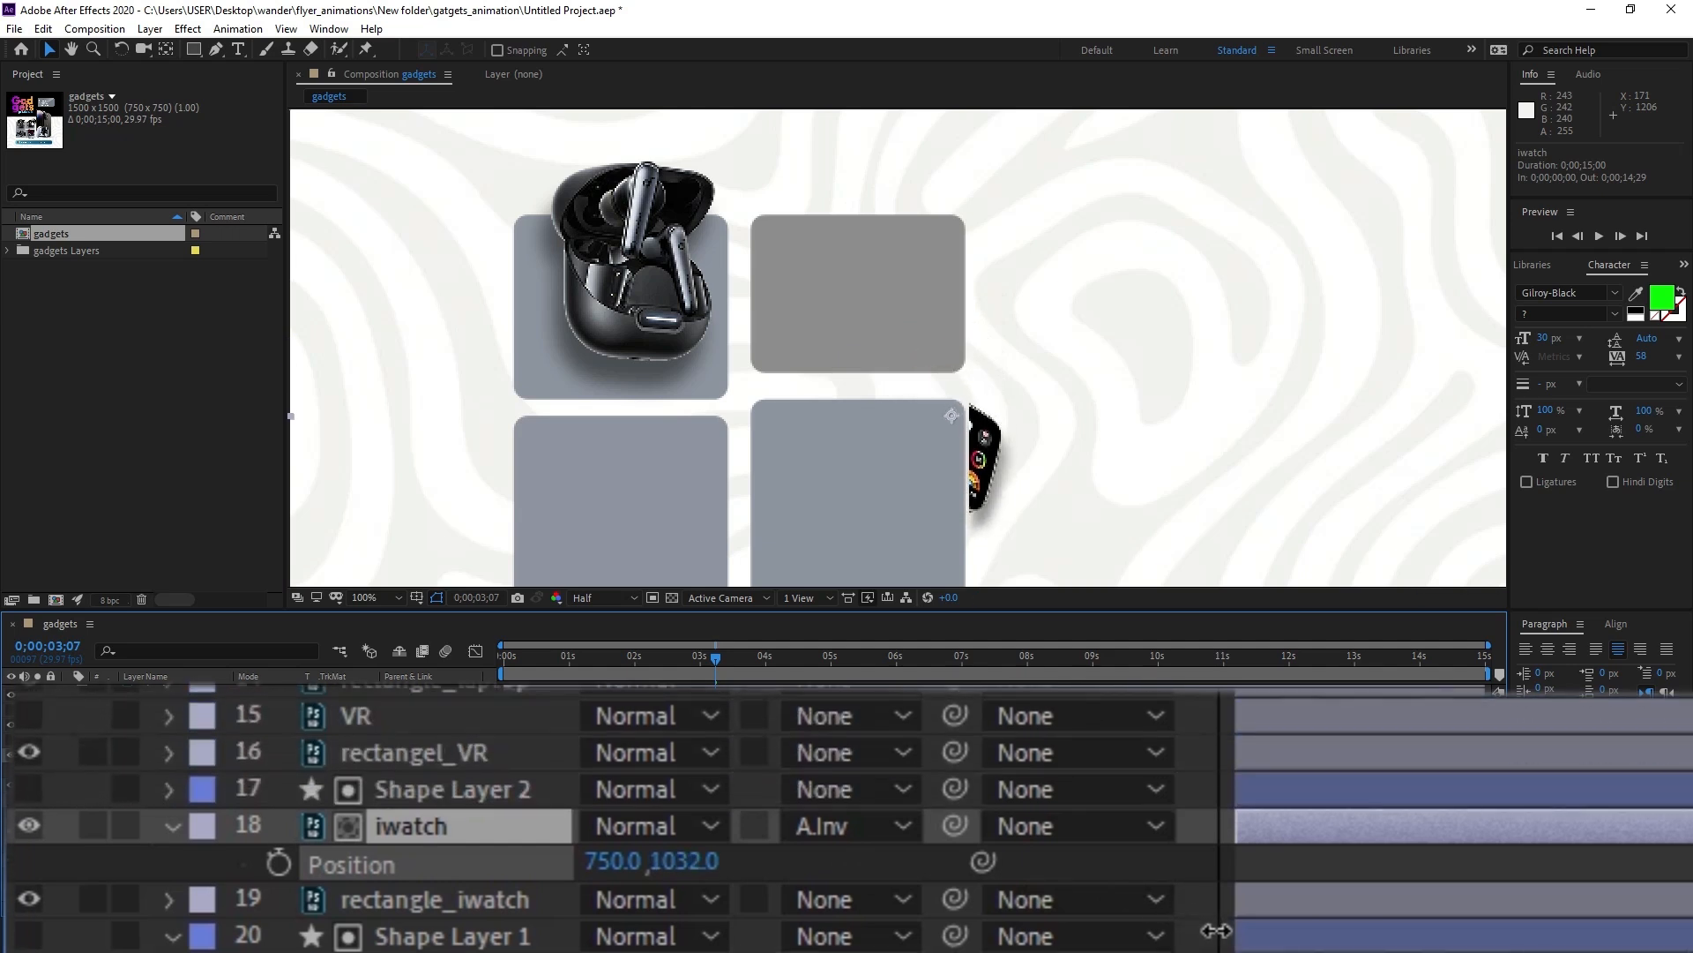
Show Shape Layer 2, shift it sideways to Position 693, 1213 to cover the protruding part of the watch, and hide it again.
left_click(29, 789)
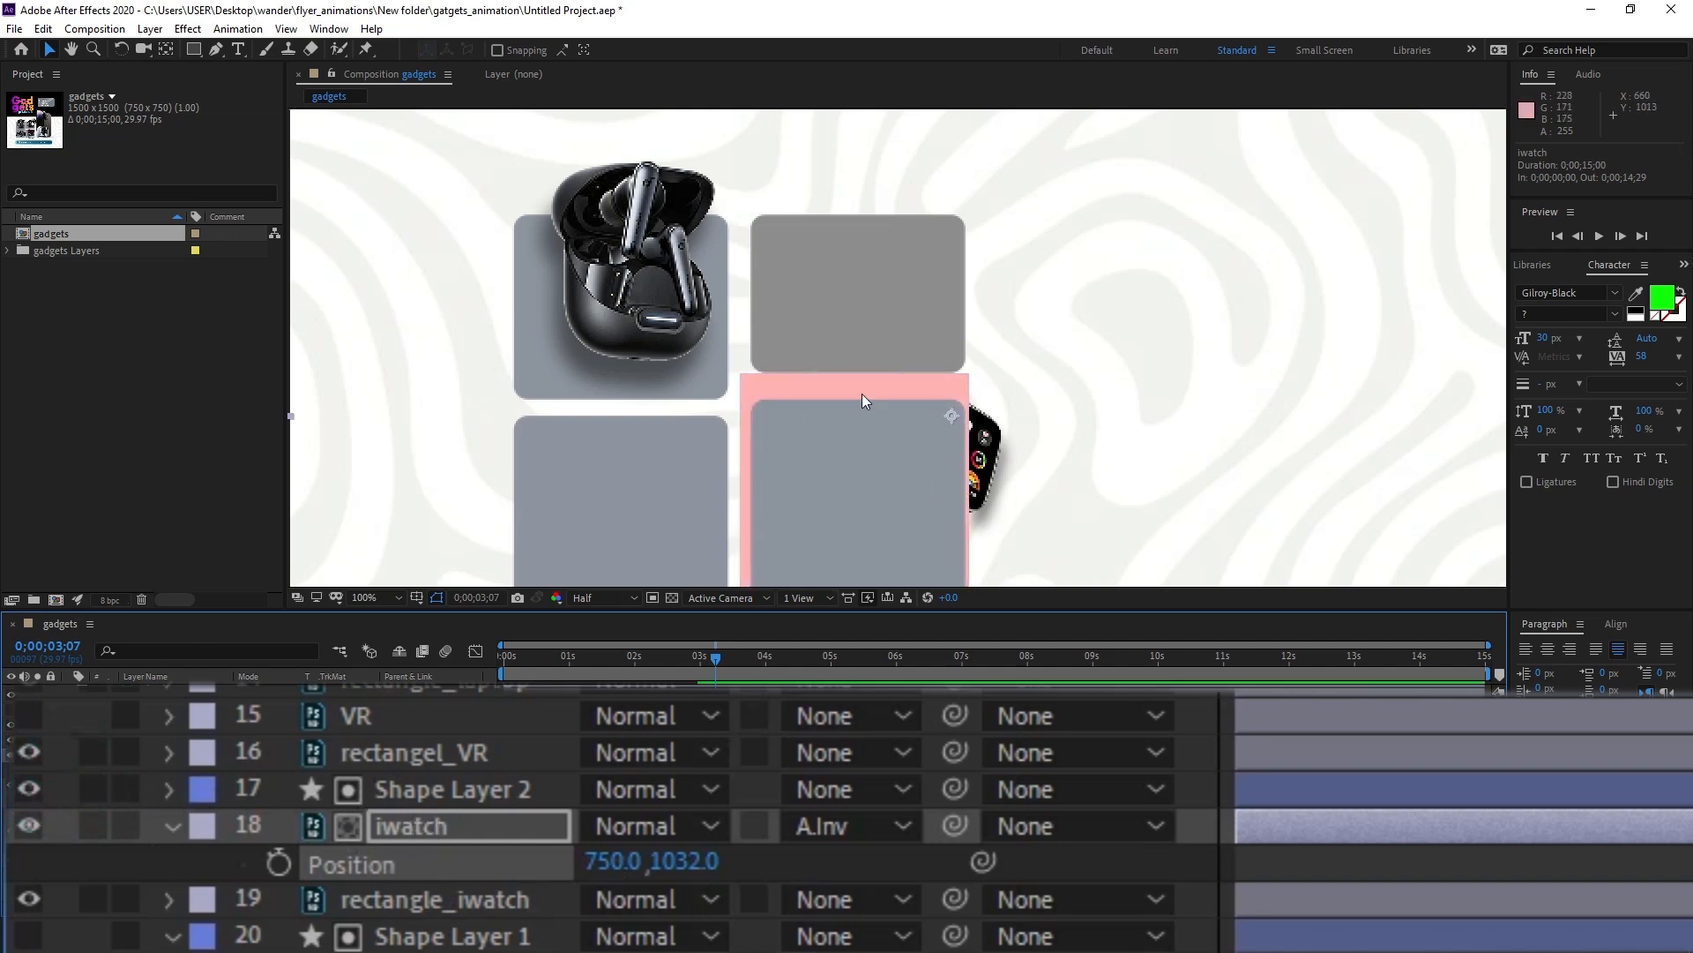
left_click(474, 787)
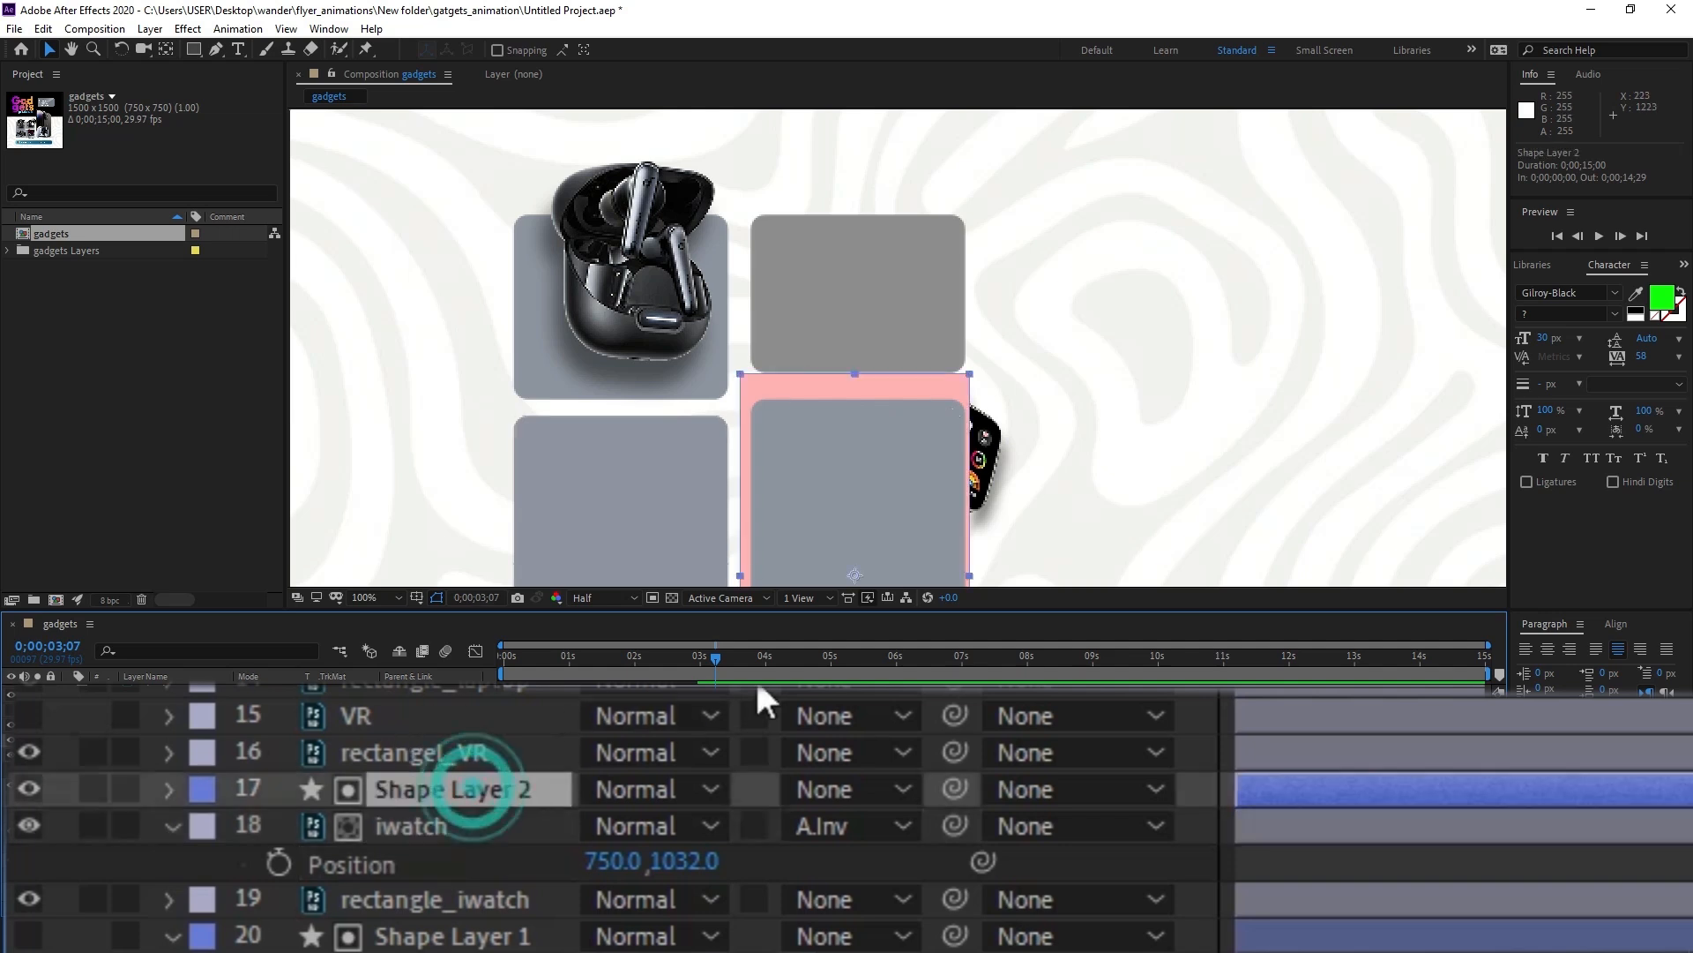
left_click_drag(879, 386, 922, 382)
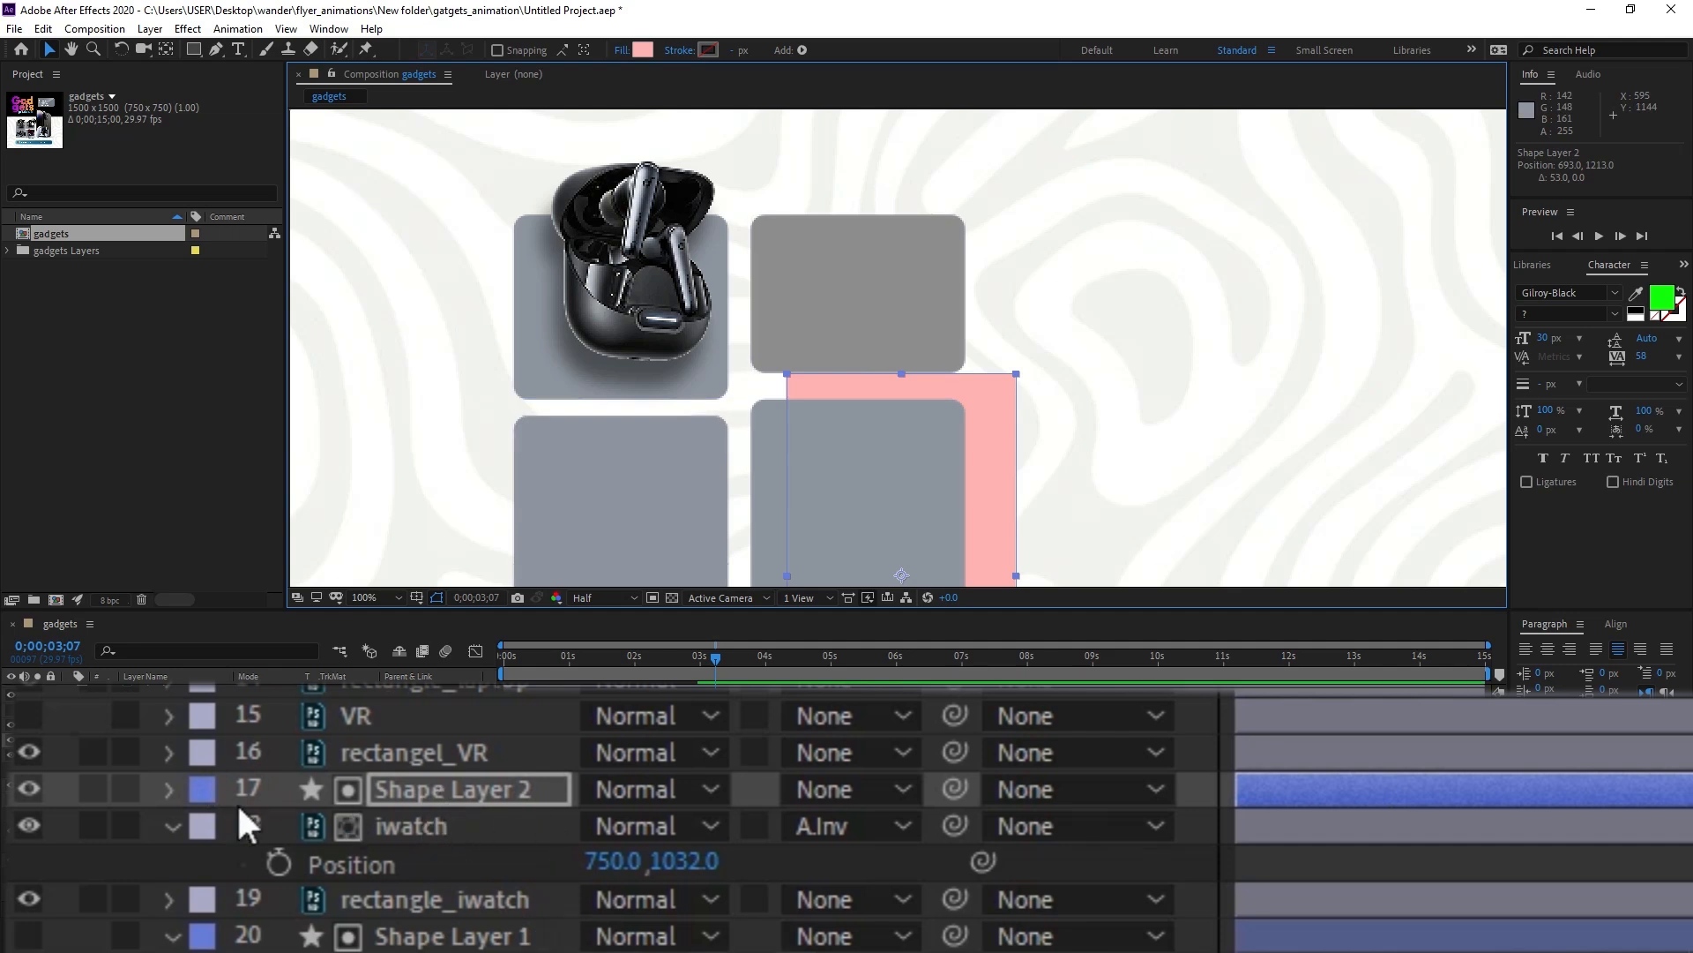
left_click(29, 788)
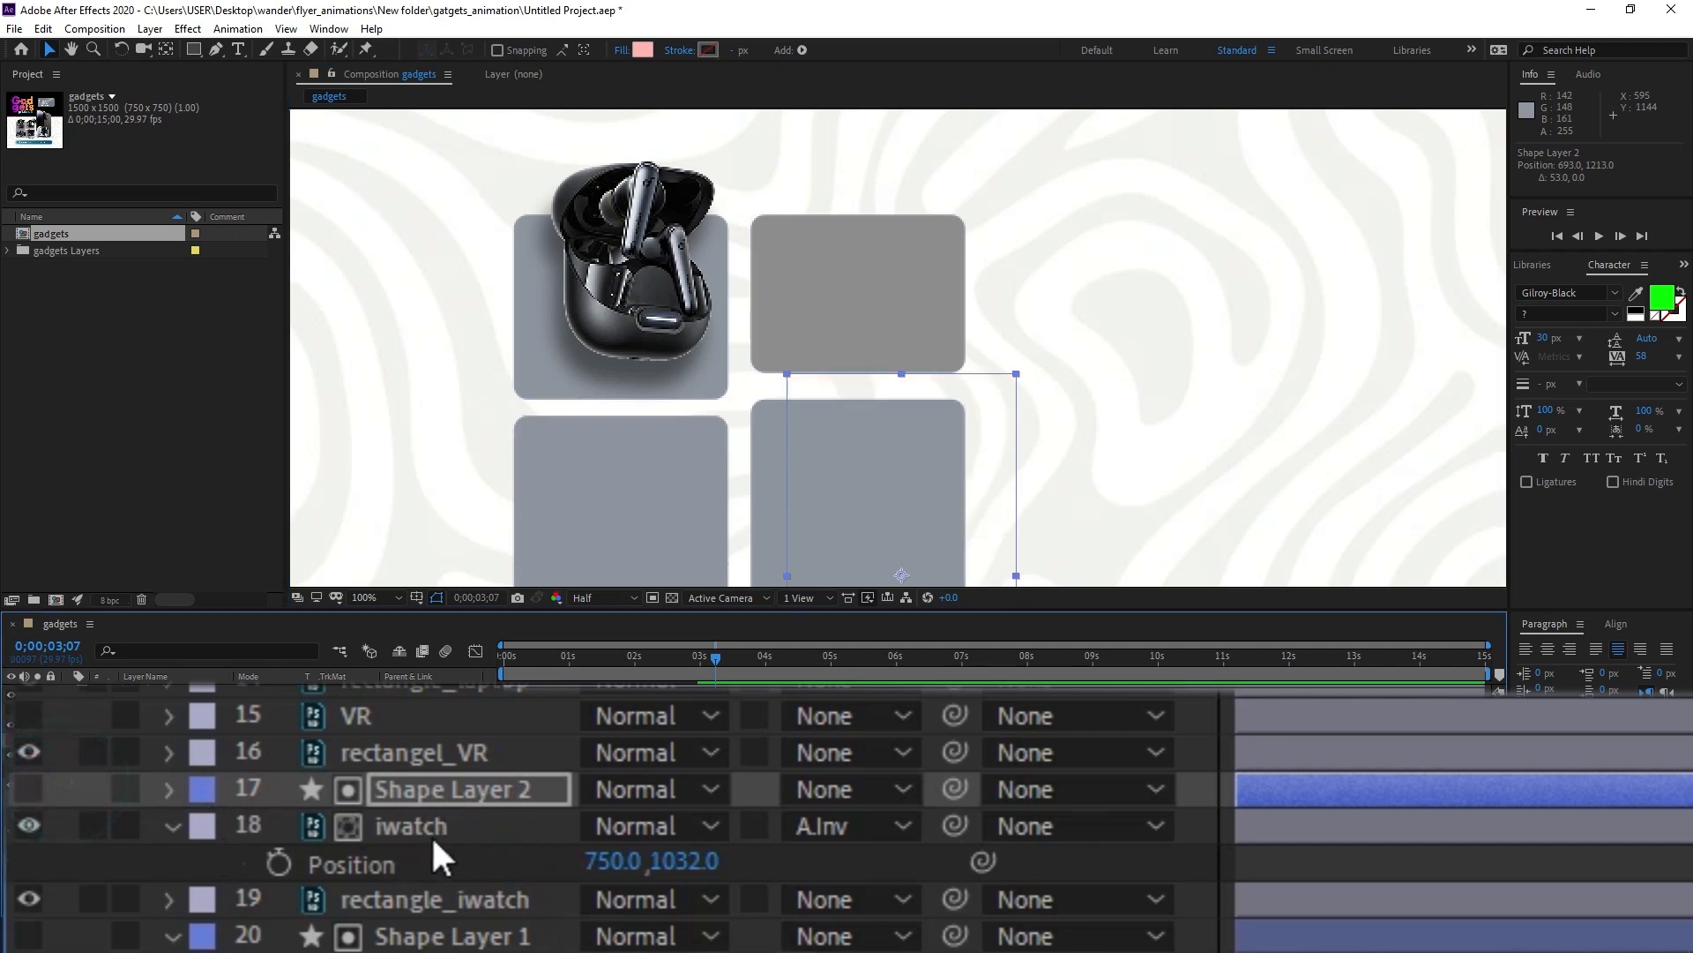
Set the iwatch Position to 750, 1023 and add its first Position keyframe at 0;00;03;07.
left_click(437, 836)
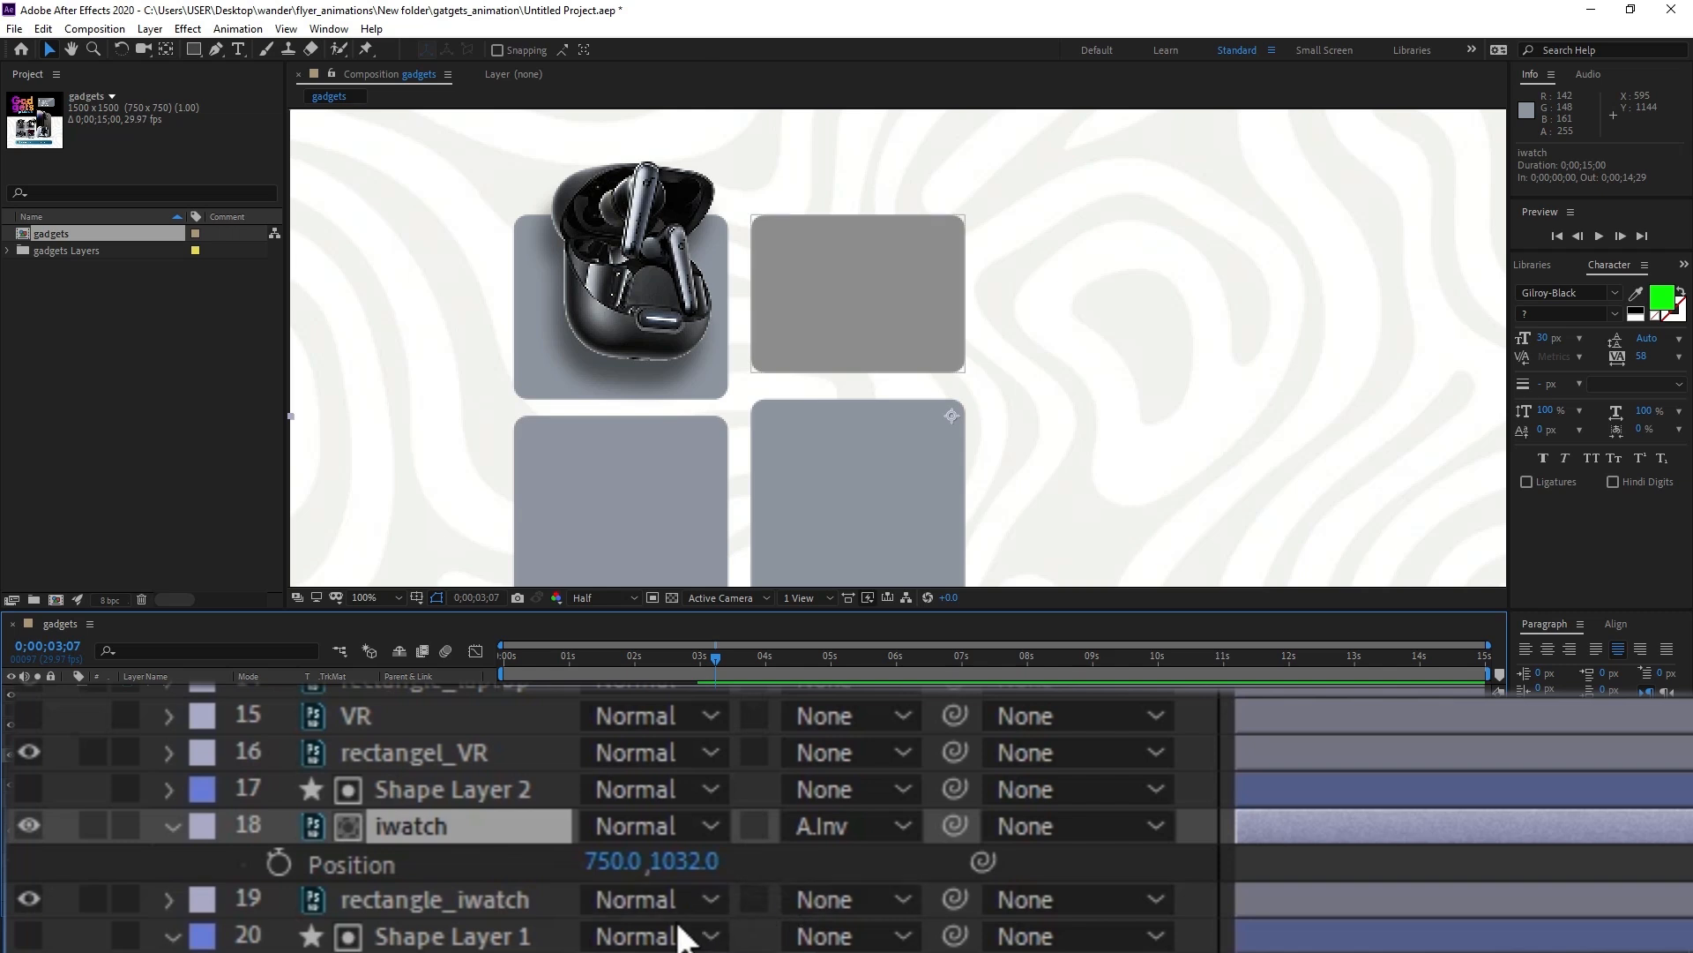
mouse_move(683, 861)
left_mouse_down()
mouse_move(564, 829)
mouse_move(686, 839)
left_mouse_up()
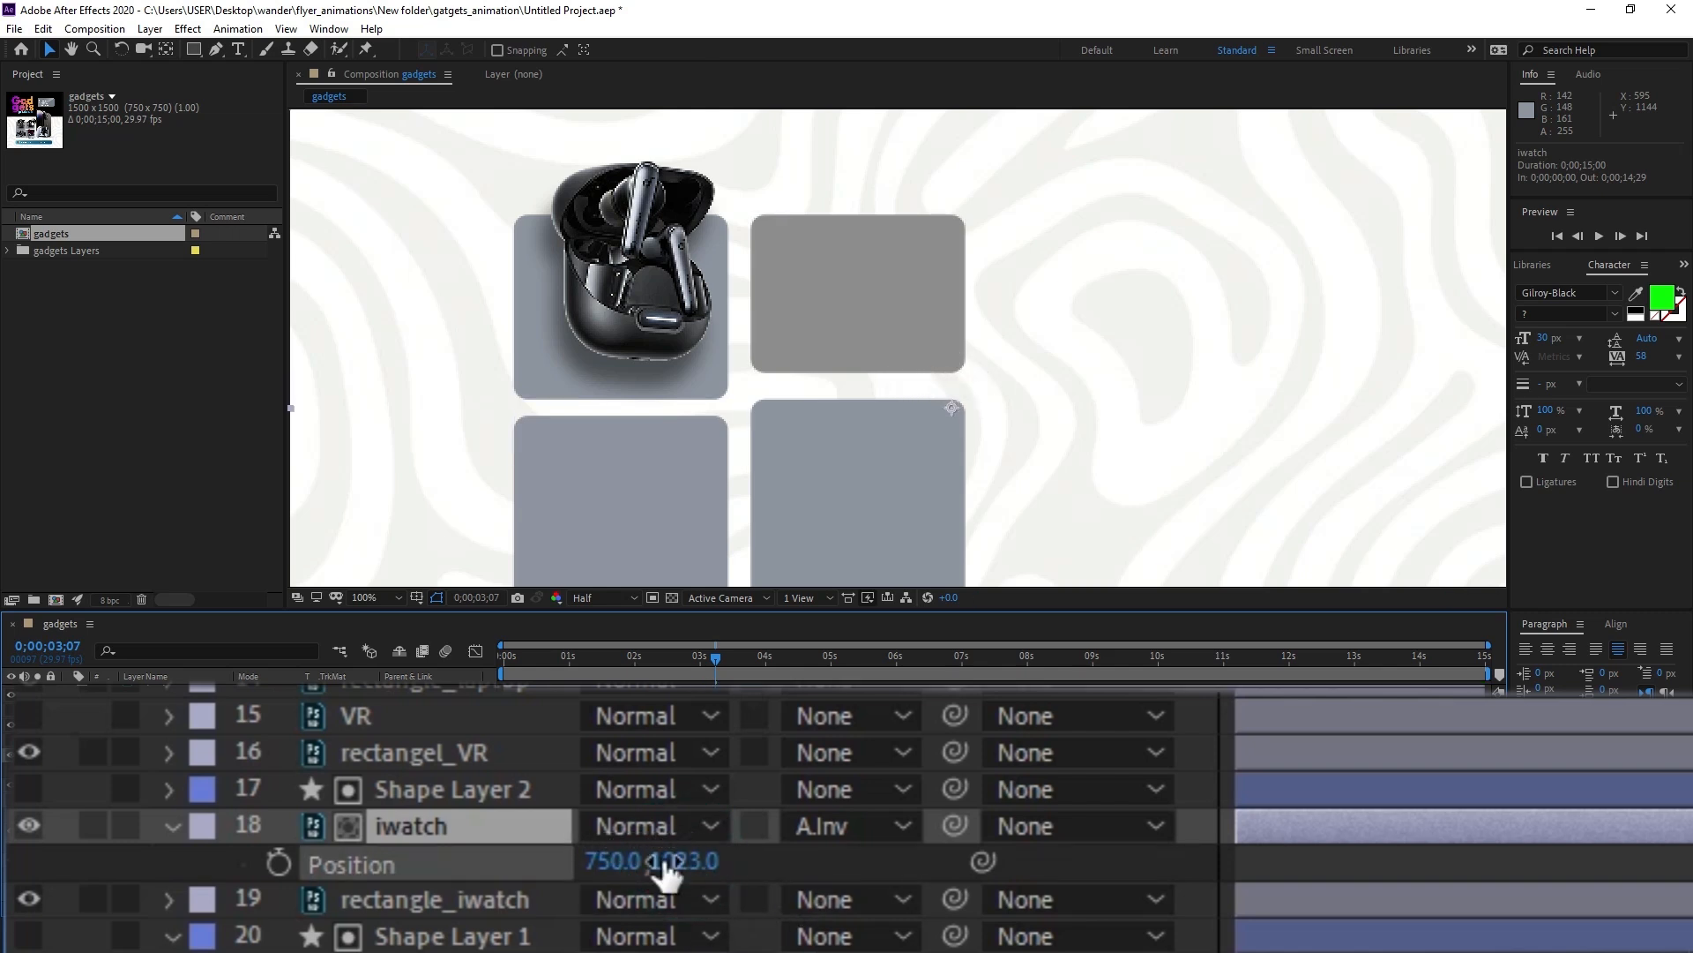
left_click(280, 860)
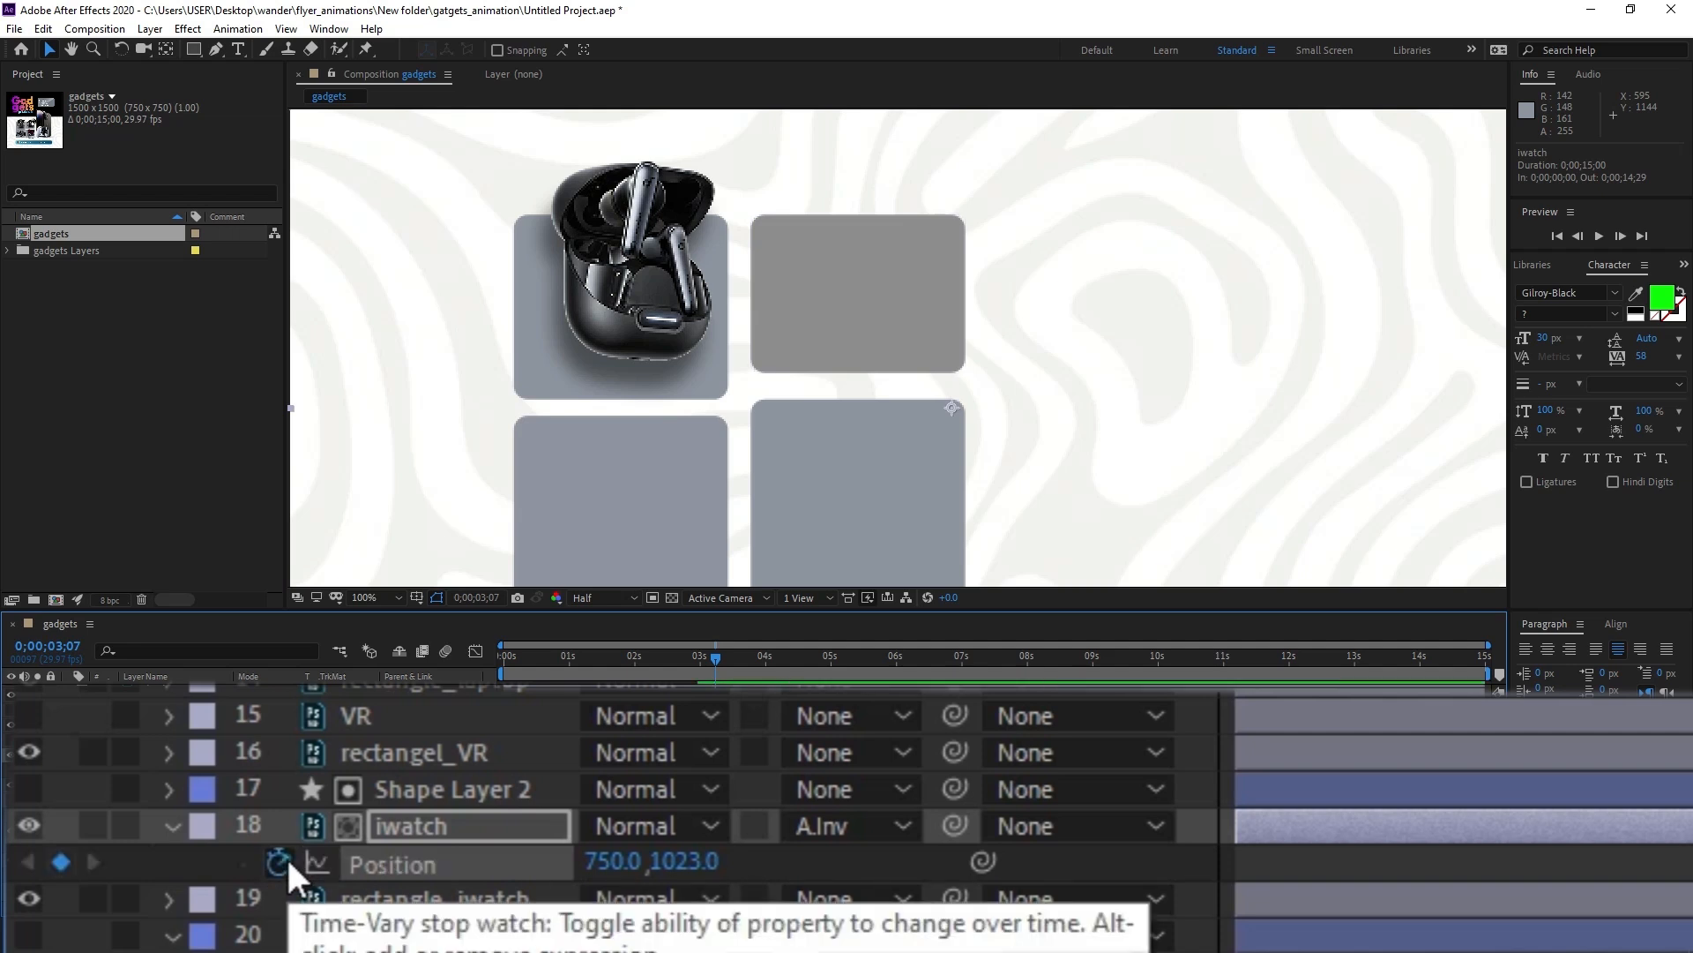
Add a second iwatch Position keyframe at 0;00;03;22 with the value 750, 750.
left_click_drag(739, 658, 745, 659)
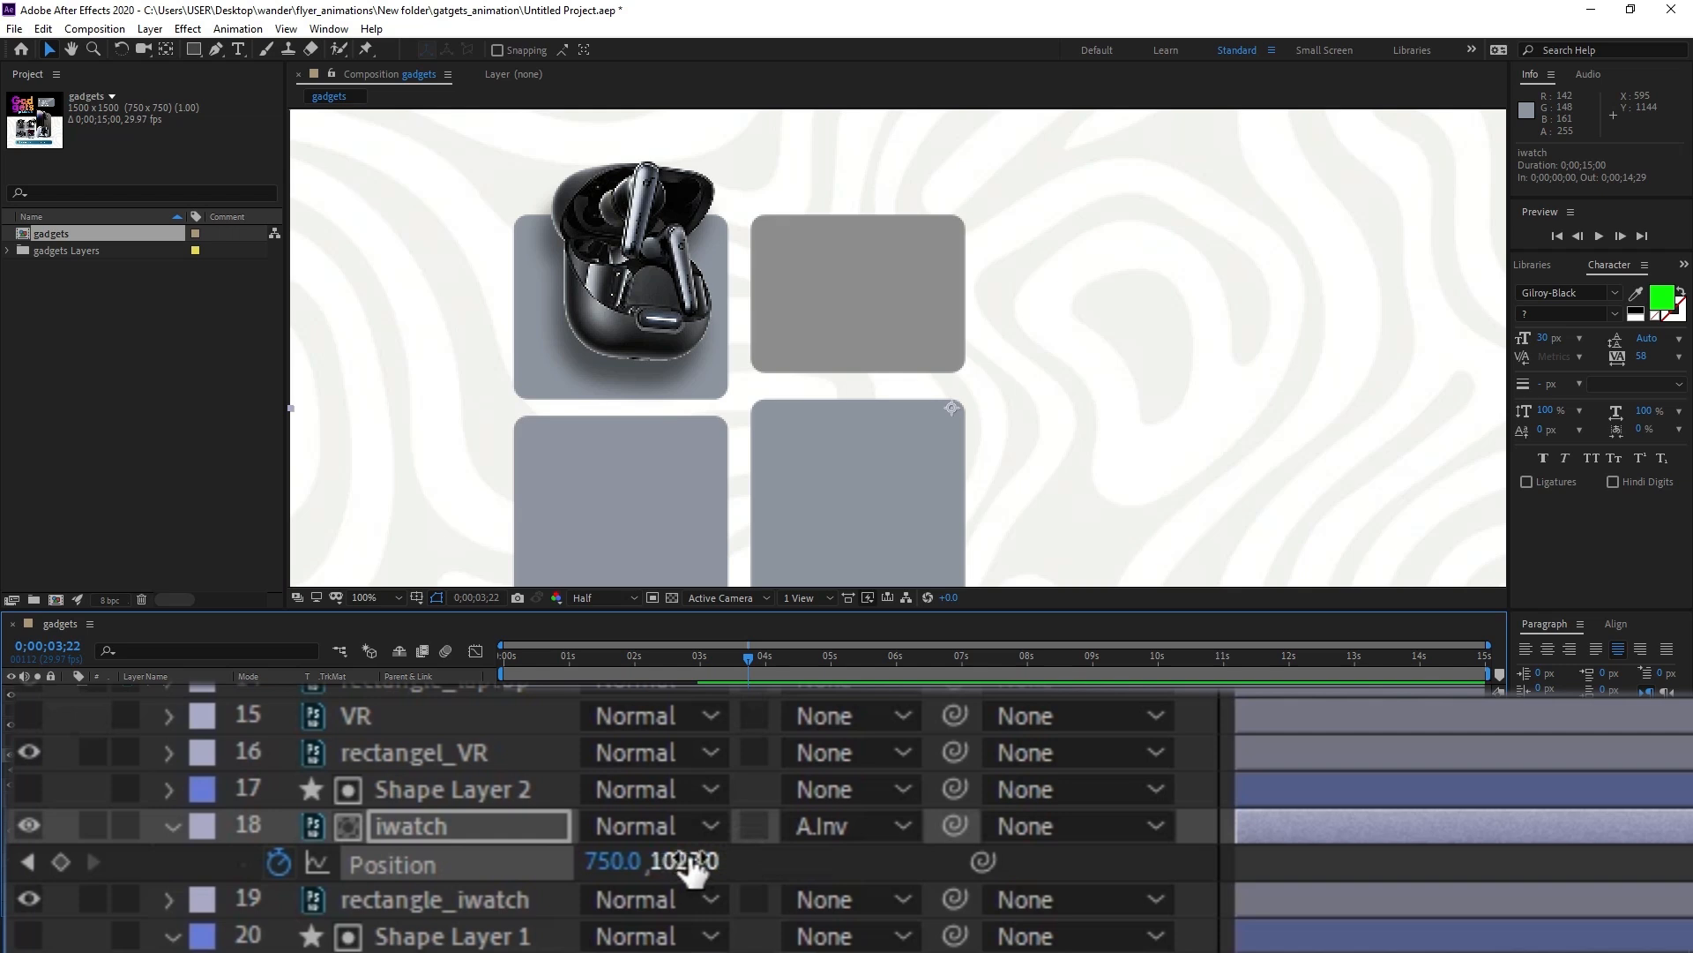
left_click(688, 862)
type("750")
key("Return")
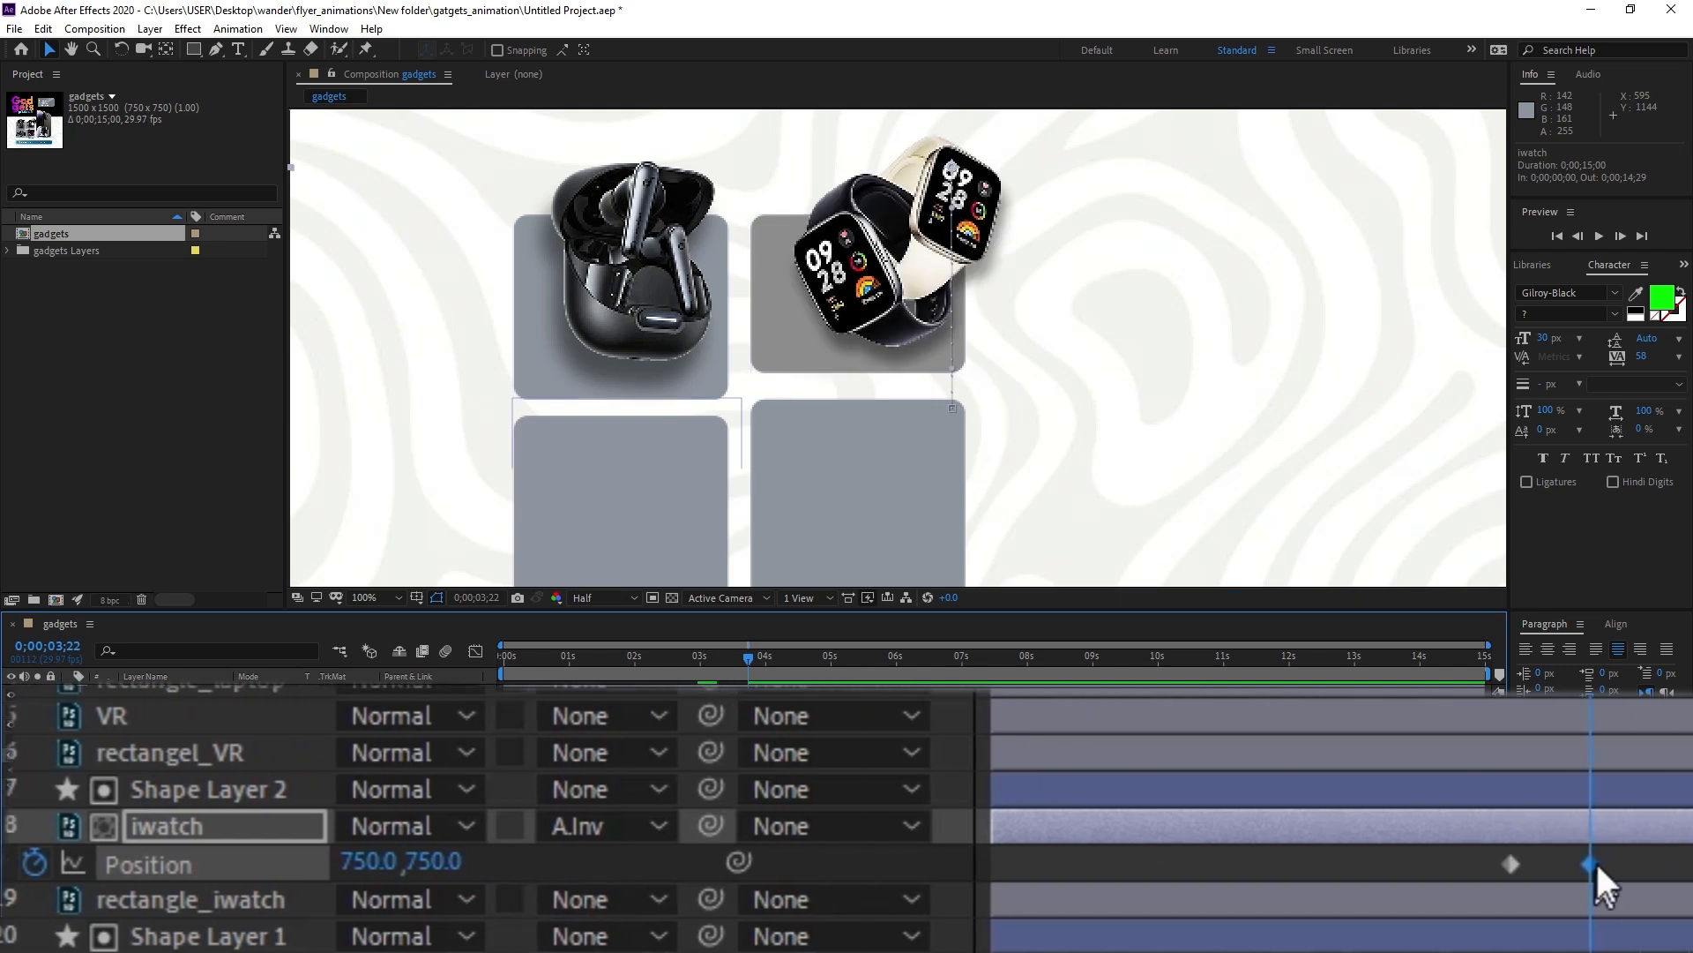
Apply Easy Ease to both iwatch Position keyframes.
left_click_drag(1617, 846, 1412, 886)
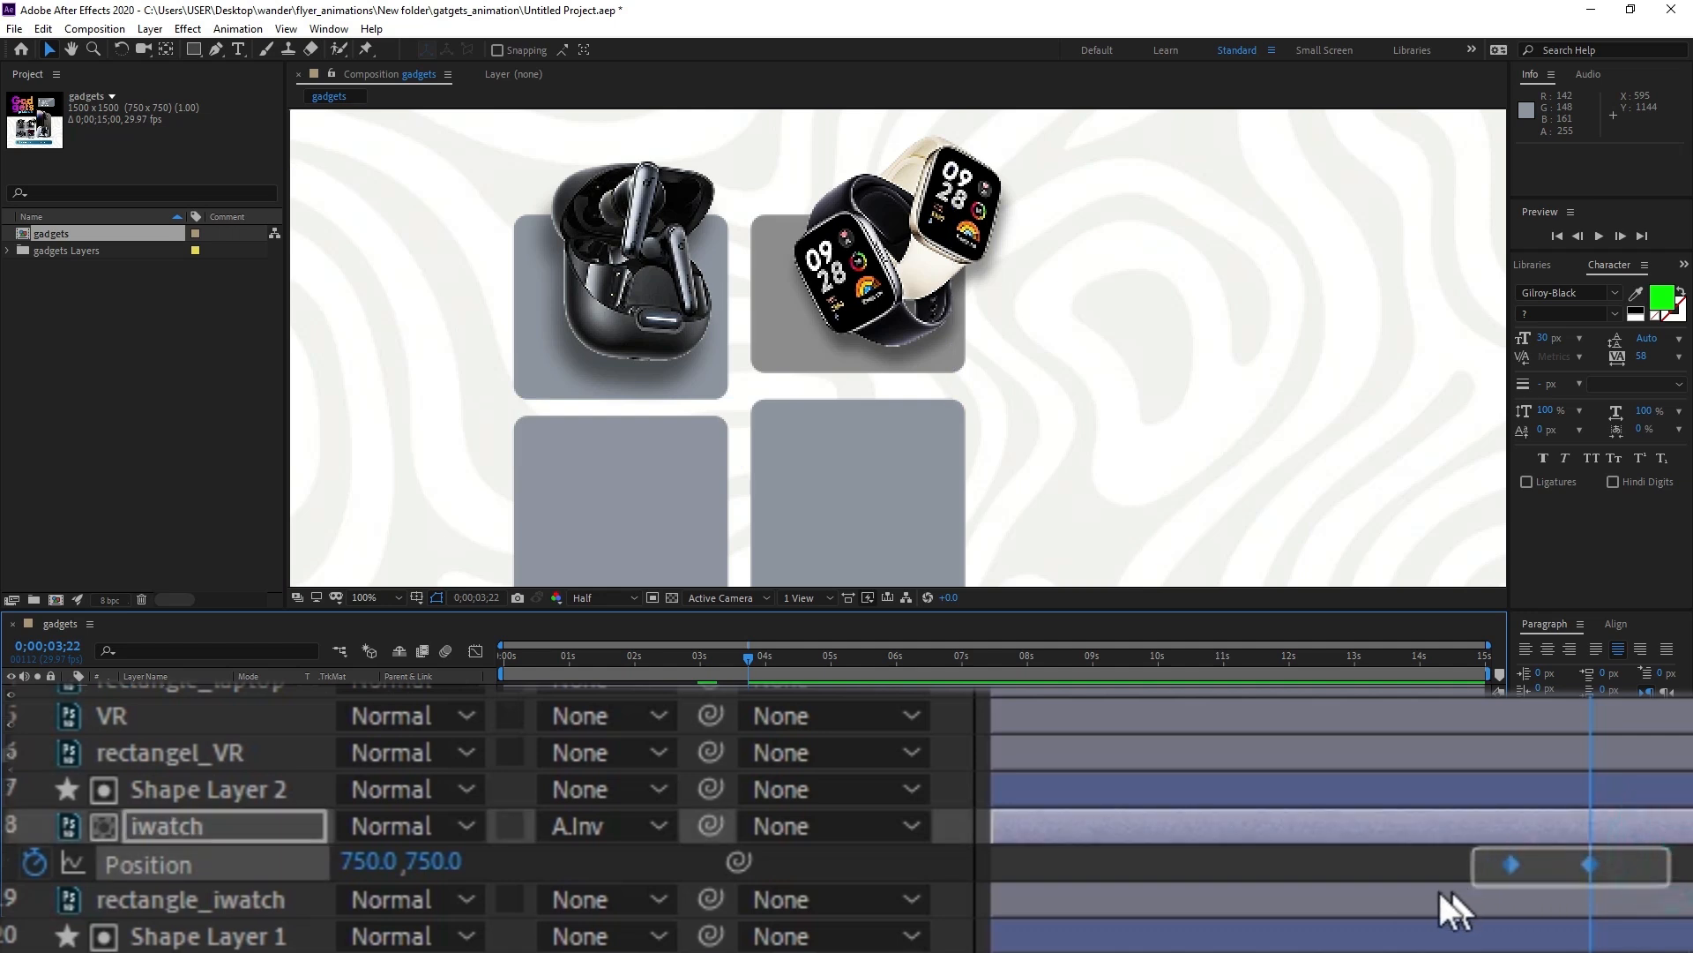
right_click(1511, 865)
mouse_move(833, 762)
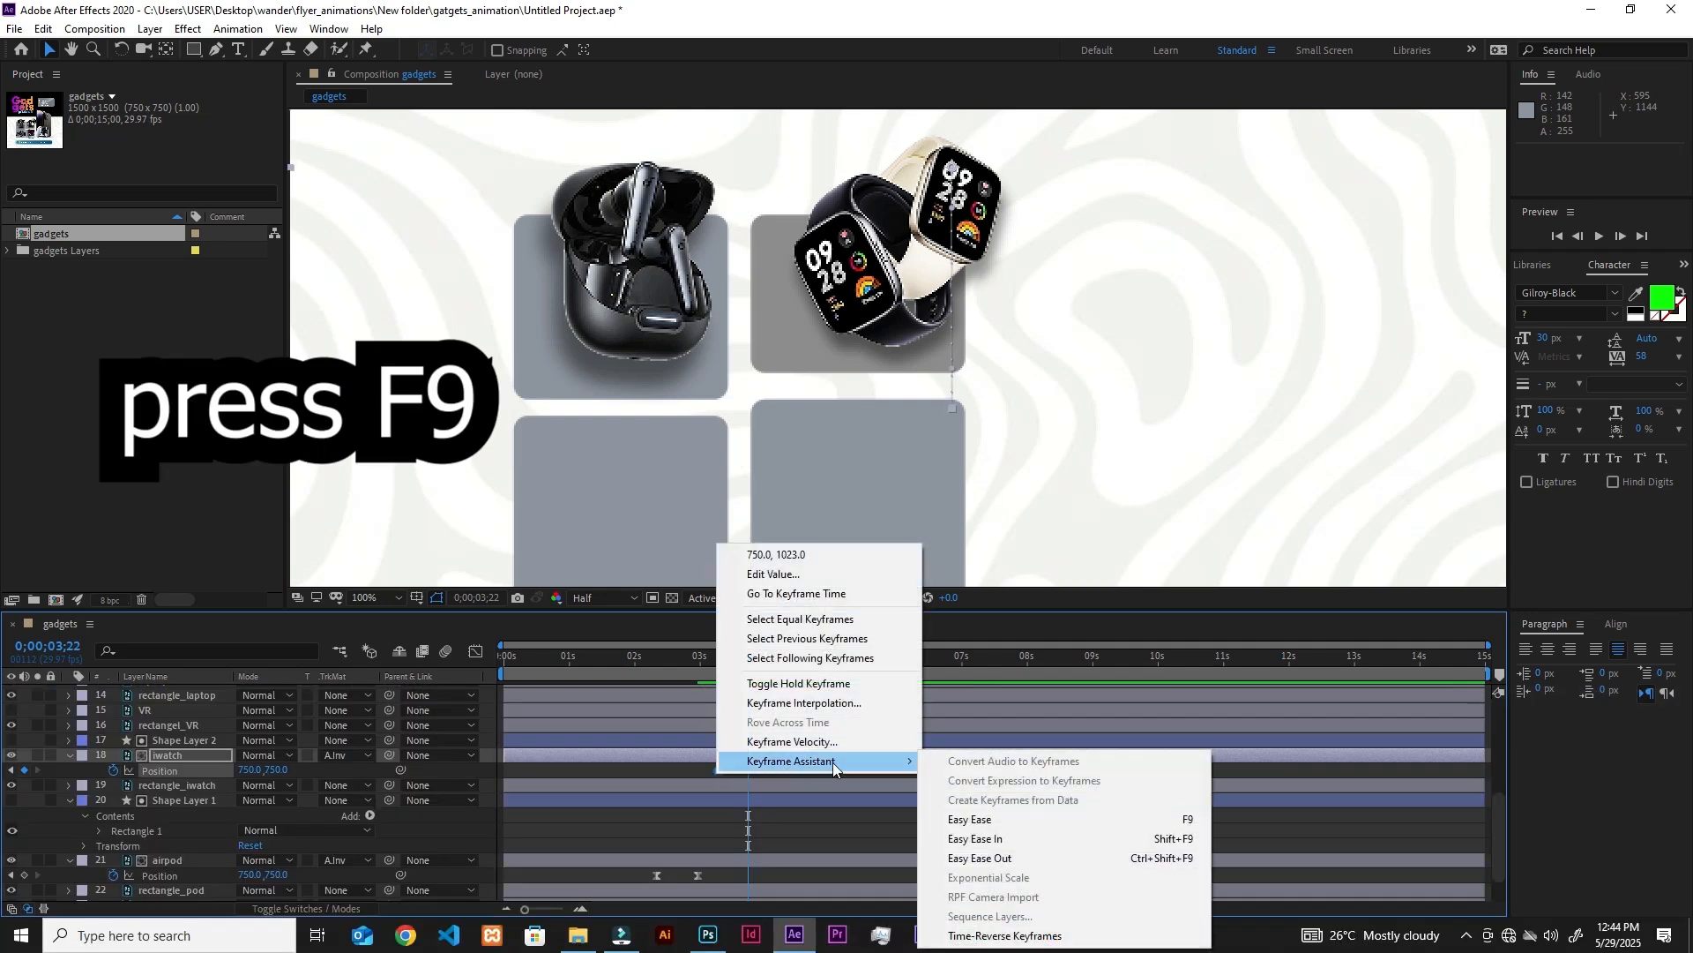
left_click(970, 819)
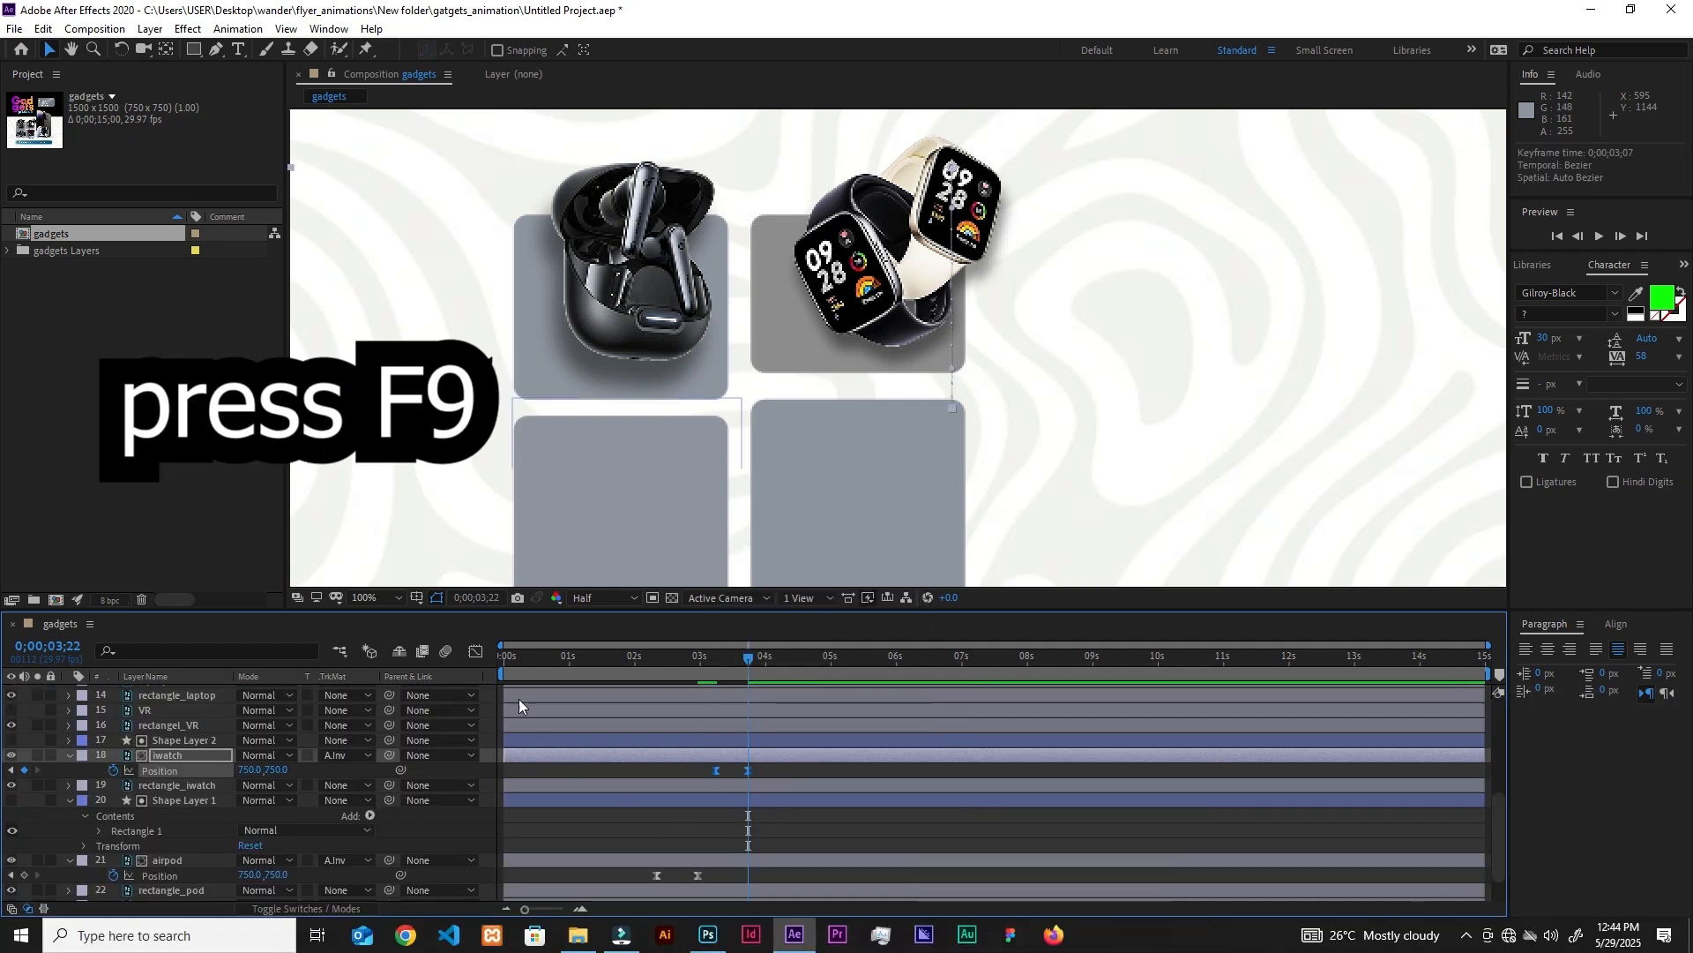
Reshape the iwatch Position speed graph to a sharper, earlier peak, and shift both keyframes earlier so the first sits at 0;00;02;25.
left_click(476, 653)
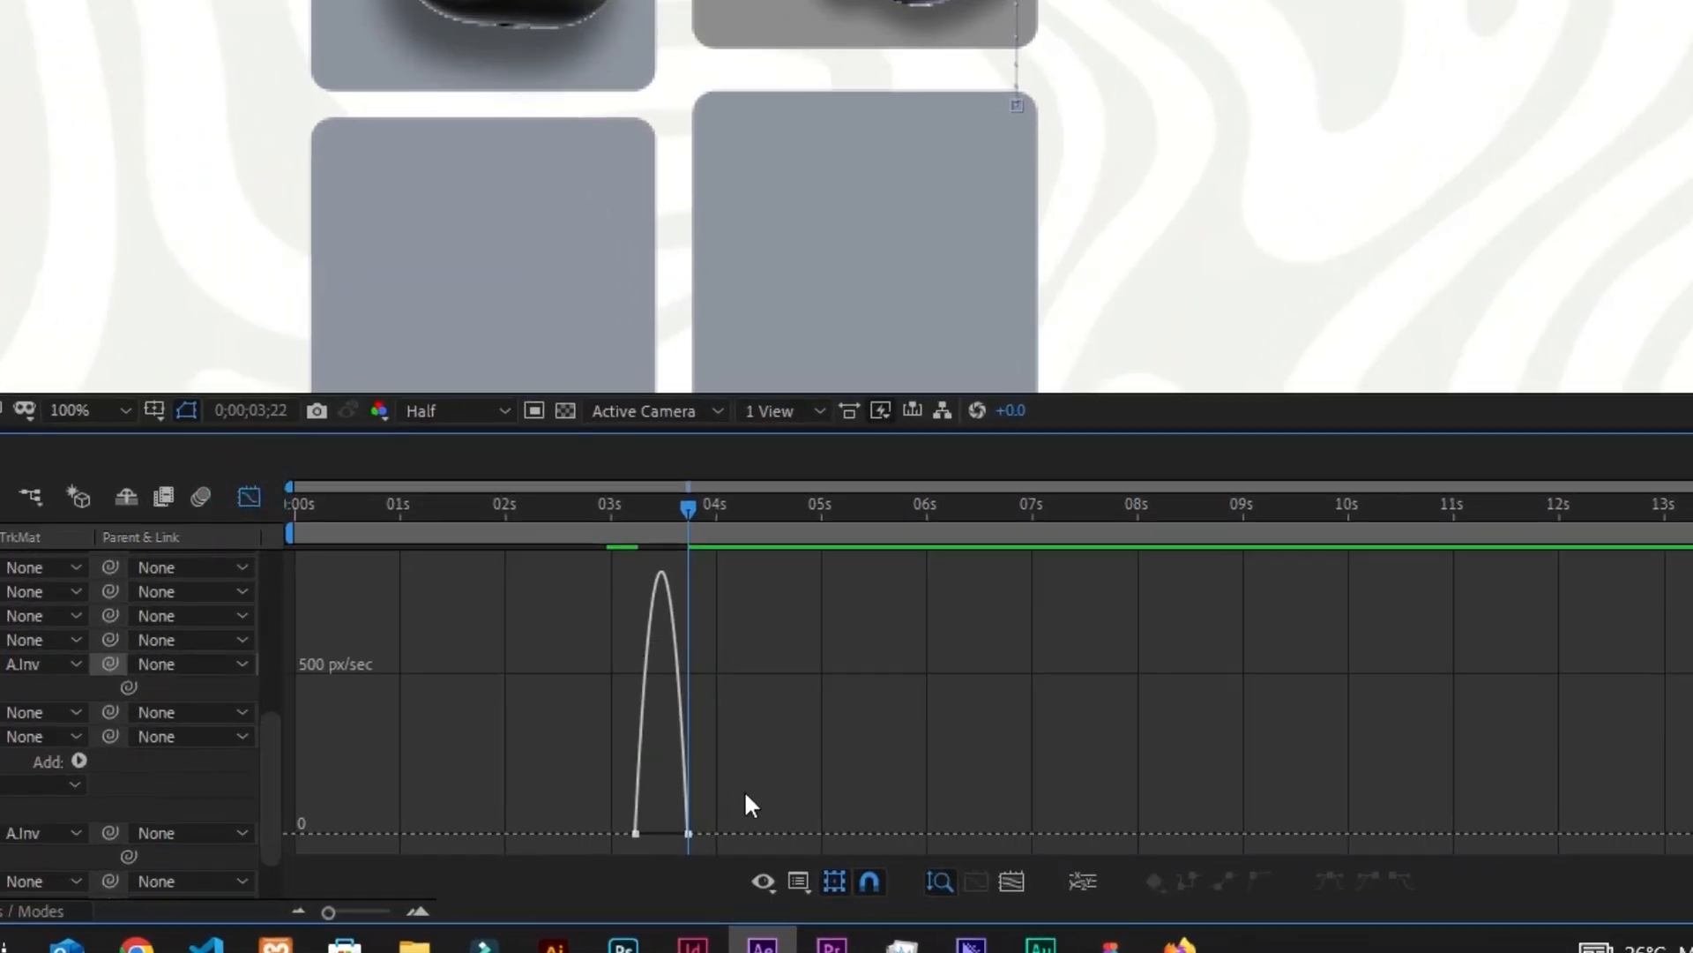
left_click_drag(746, 790, 578, 844)
left_click_drag(676, 825, 668, 825)
left_click(667, 825)
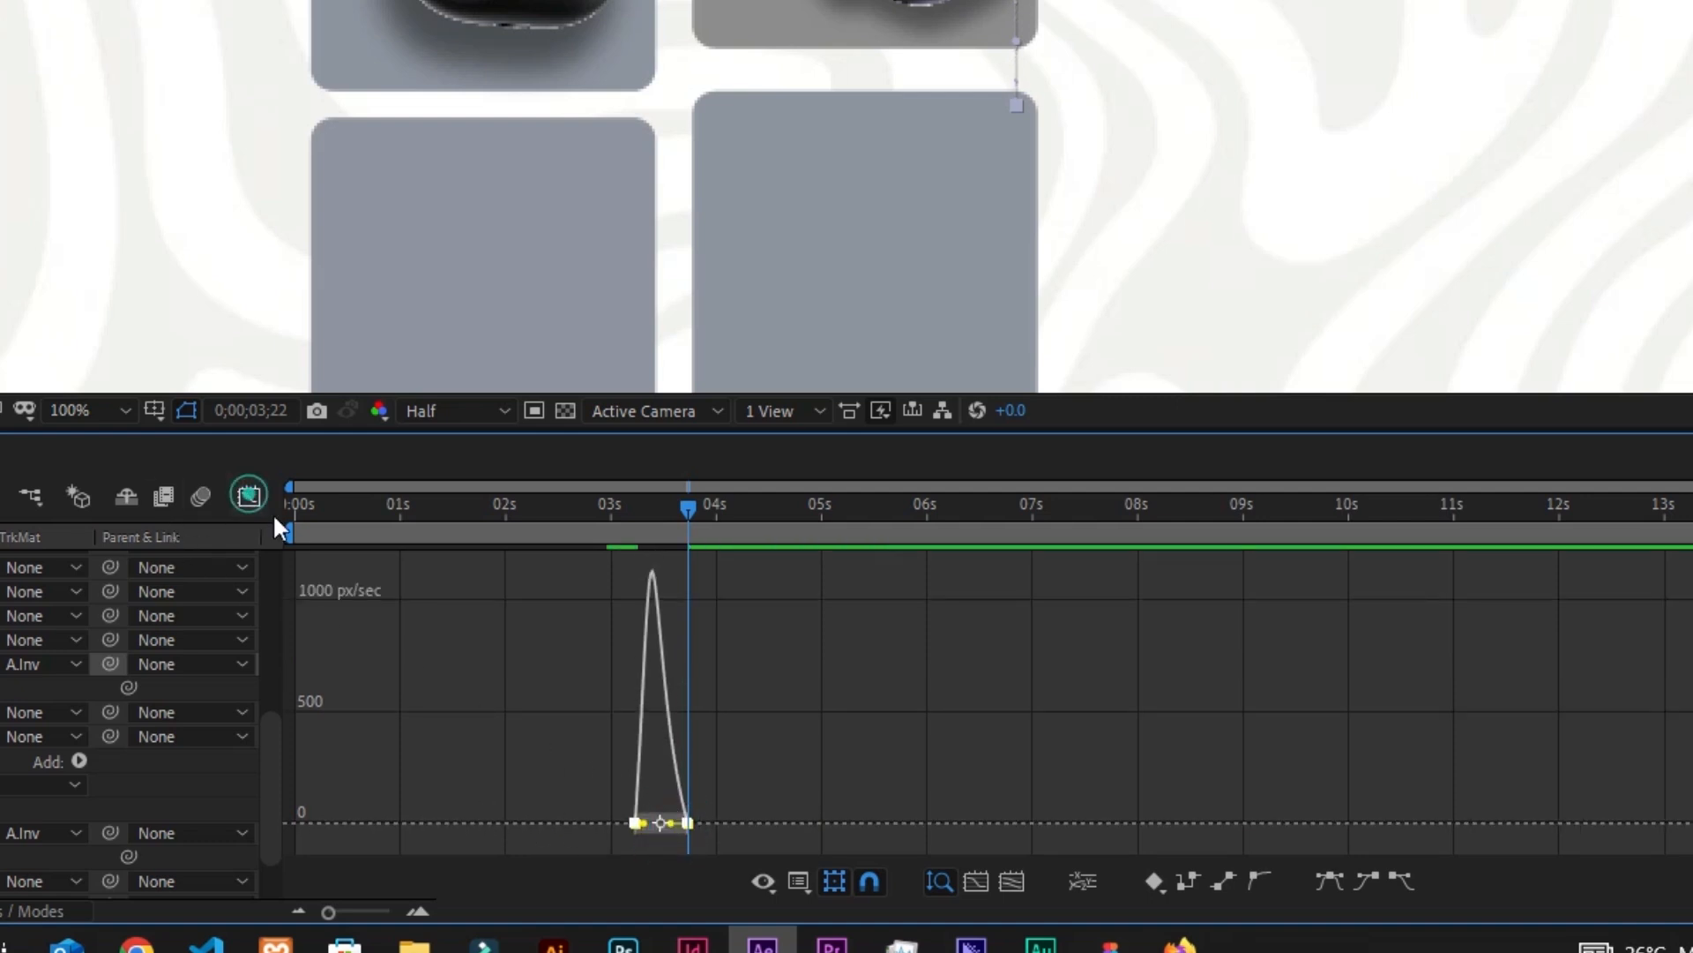
left_click(249, 495)
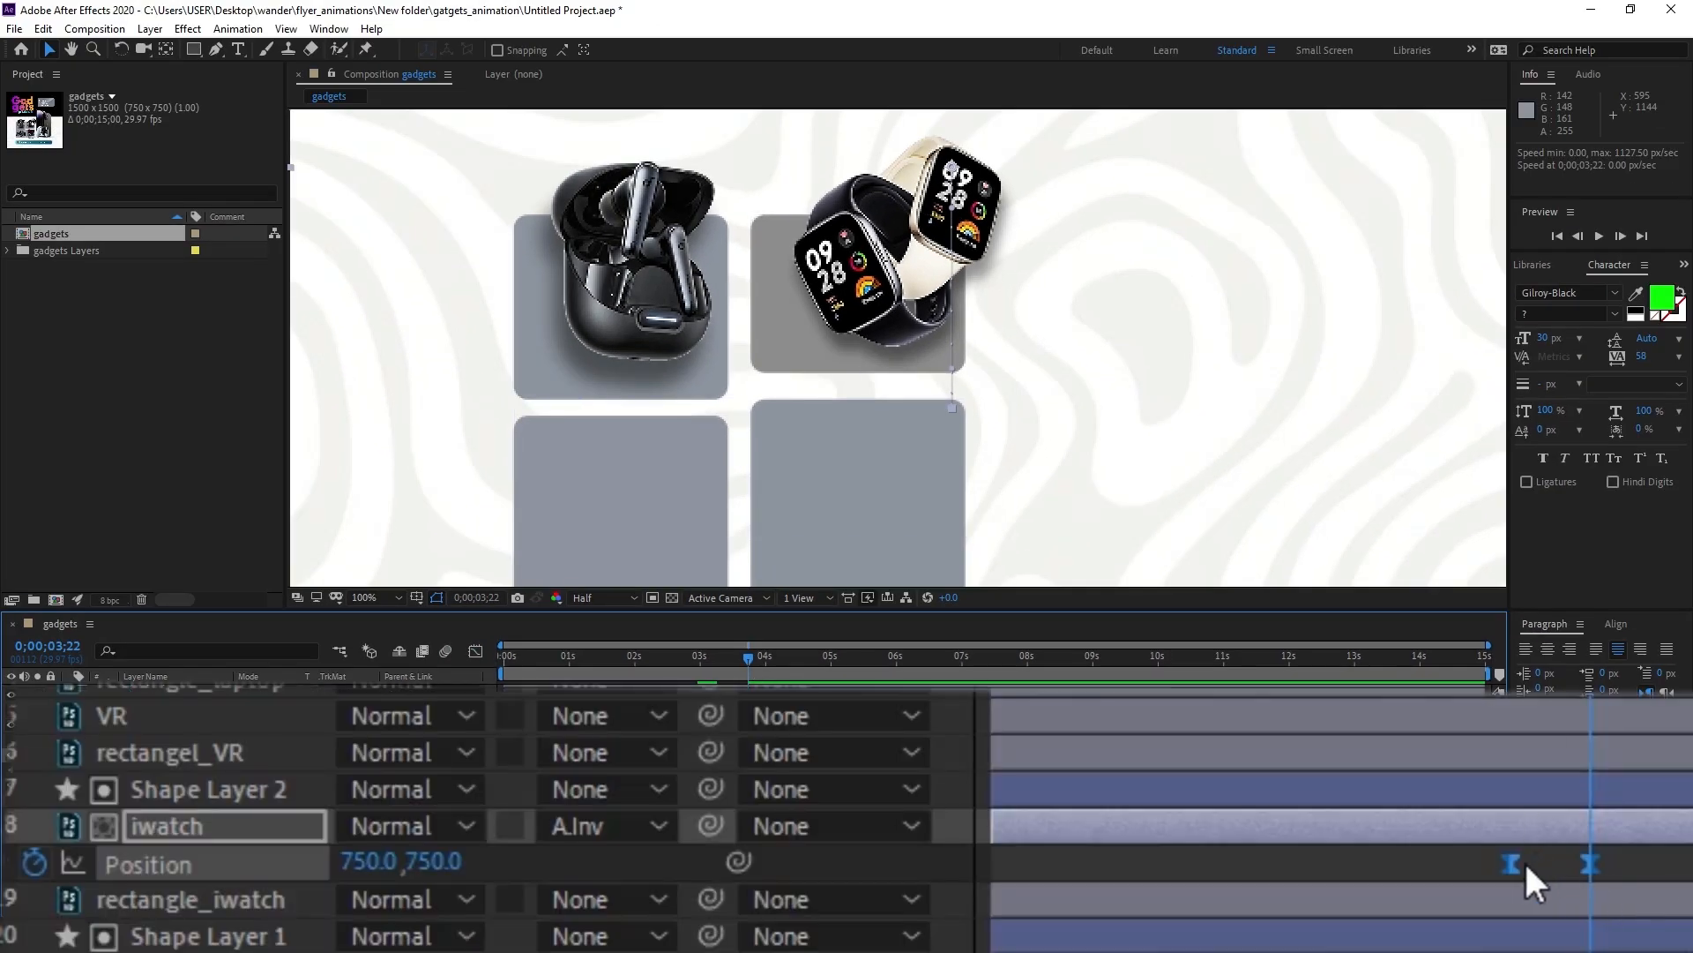
left_click_drag(1511, 866, 1457, 882)
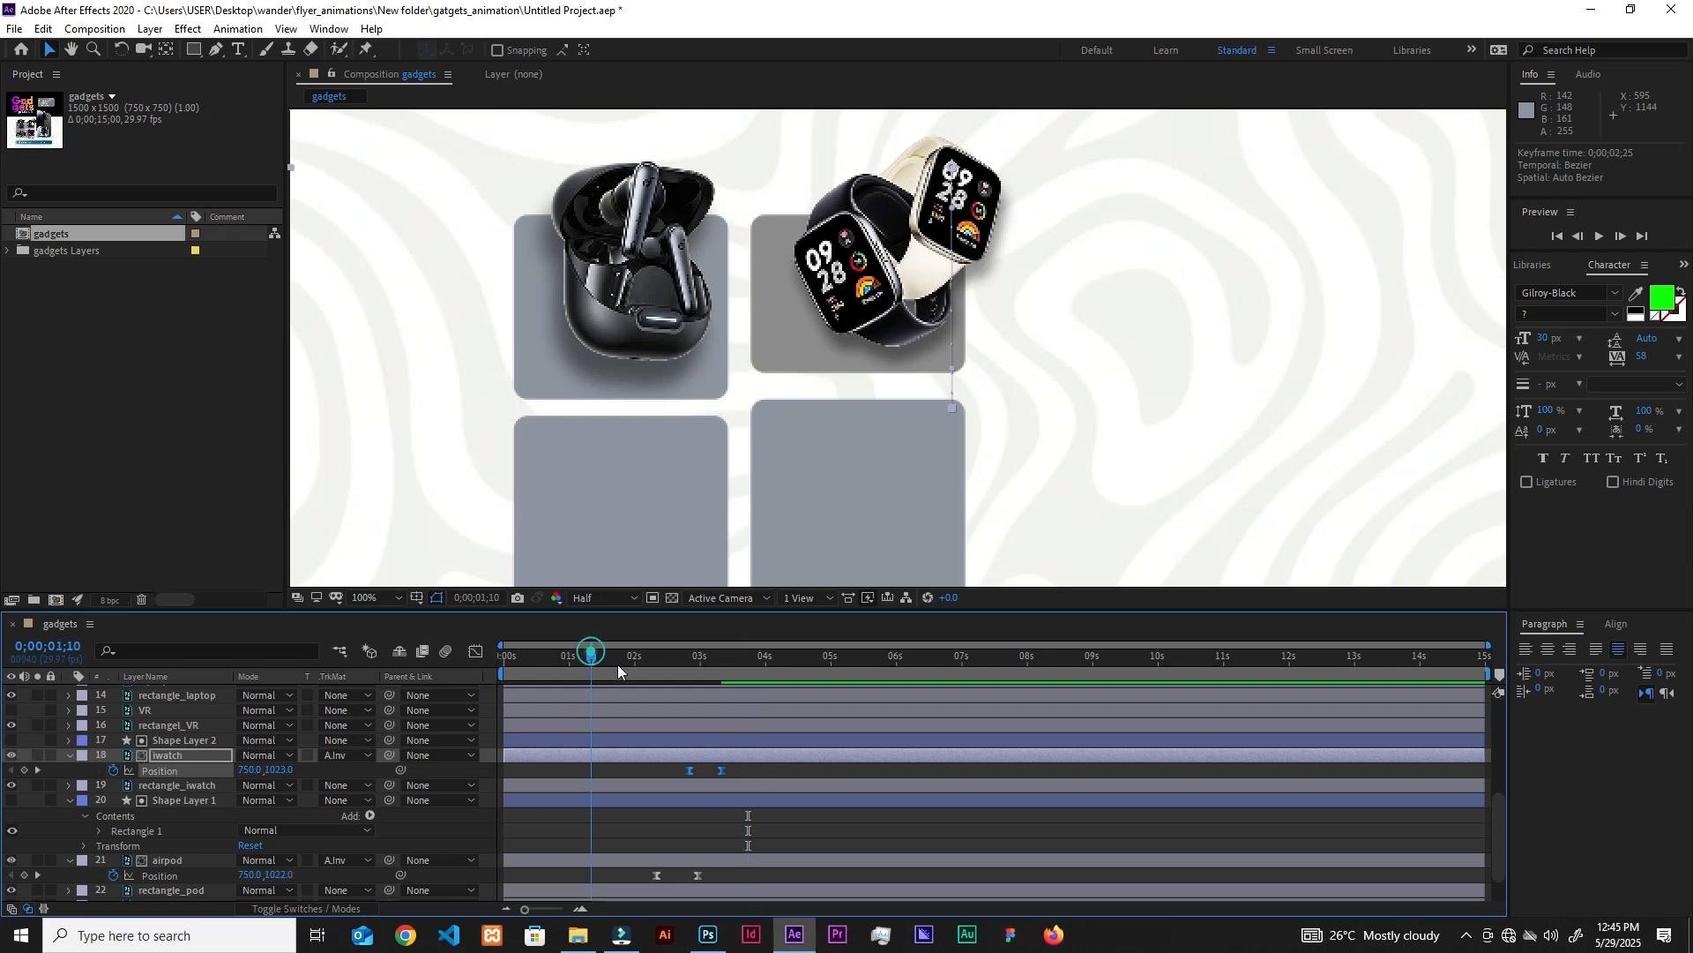
Move the iwatch's second Position keyframe slightly later and preview the rising animation.
key("space")
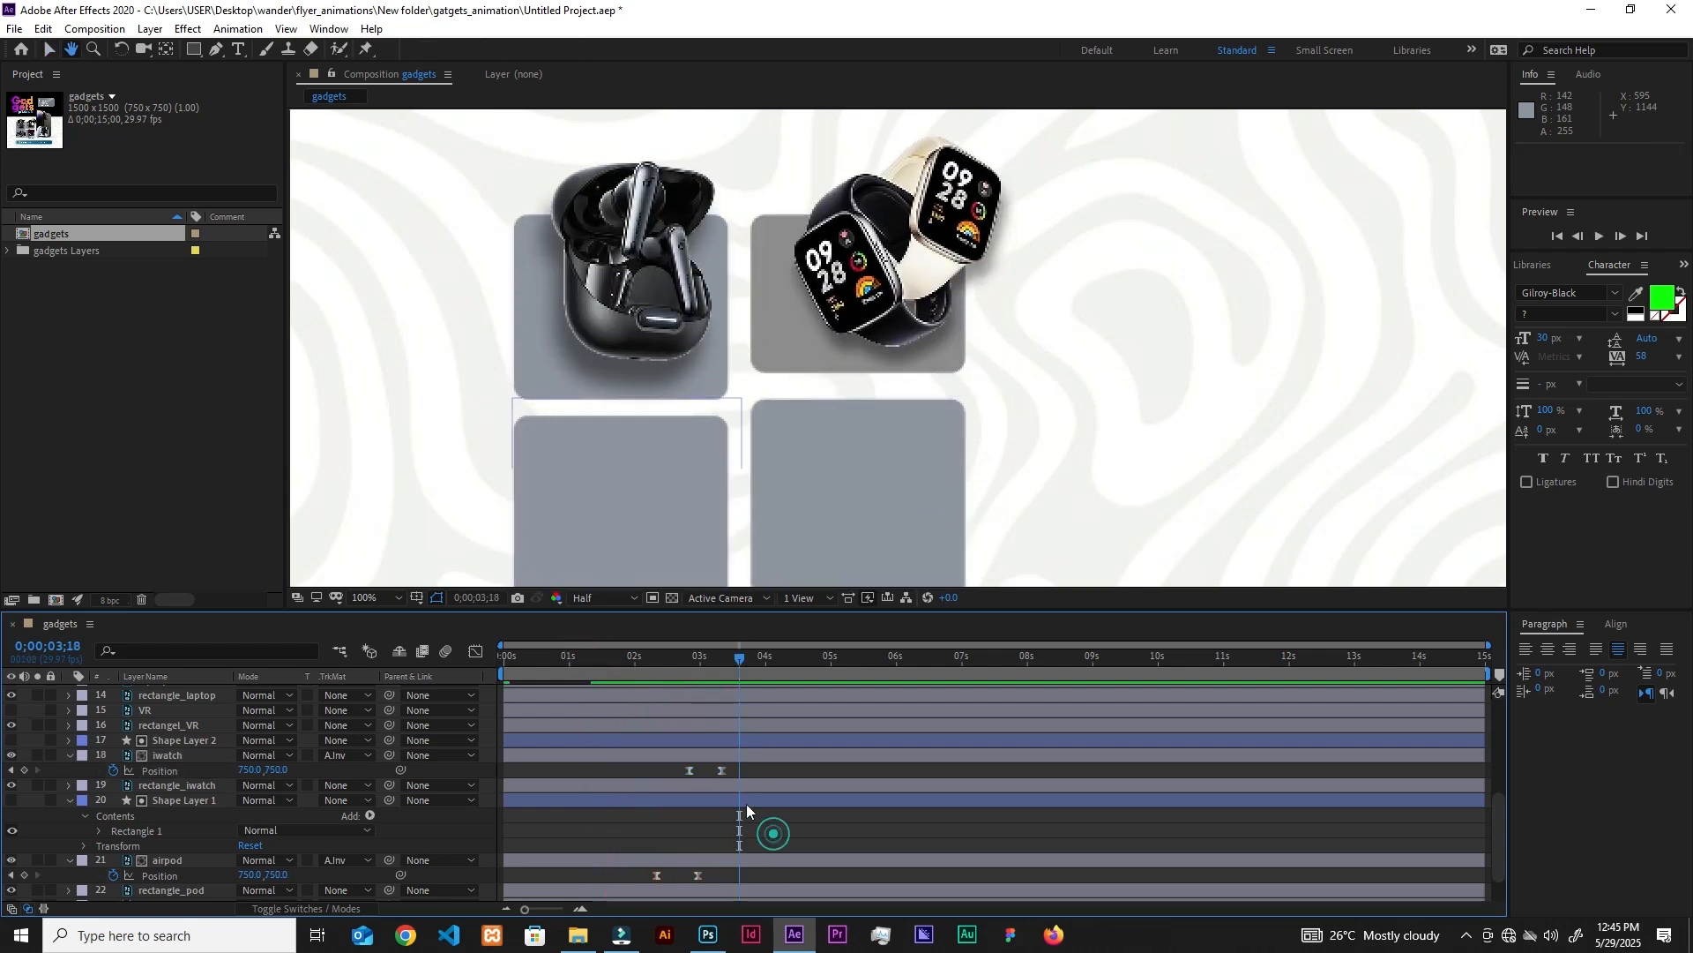
left_click_drag(722, 770, 728, 756)
left_click_drag(739, 660, 553, 663)
left_click(583, 679)
key("space")
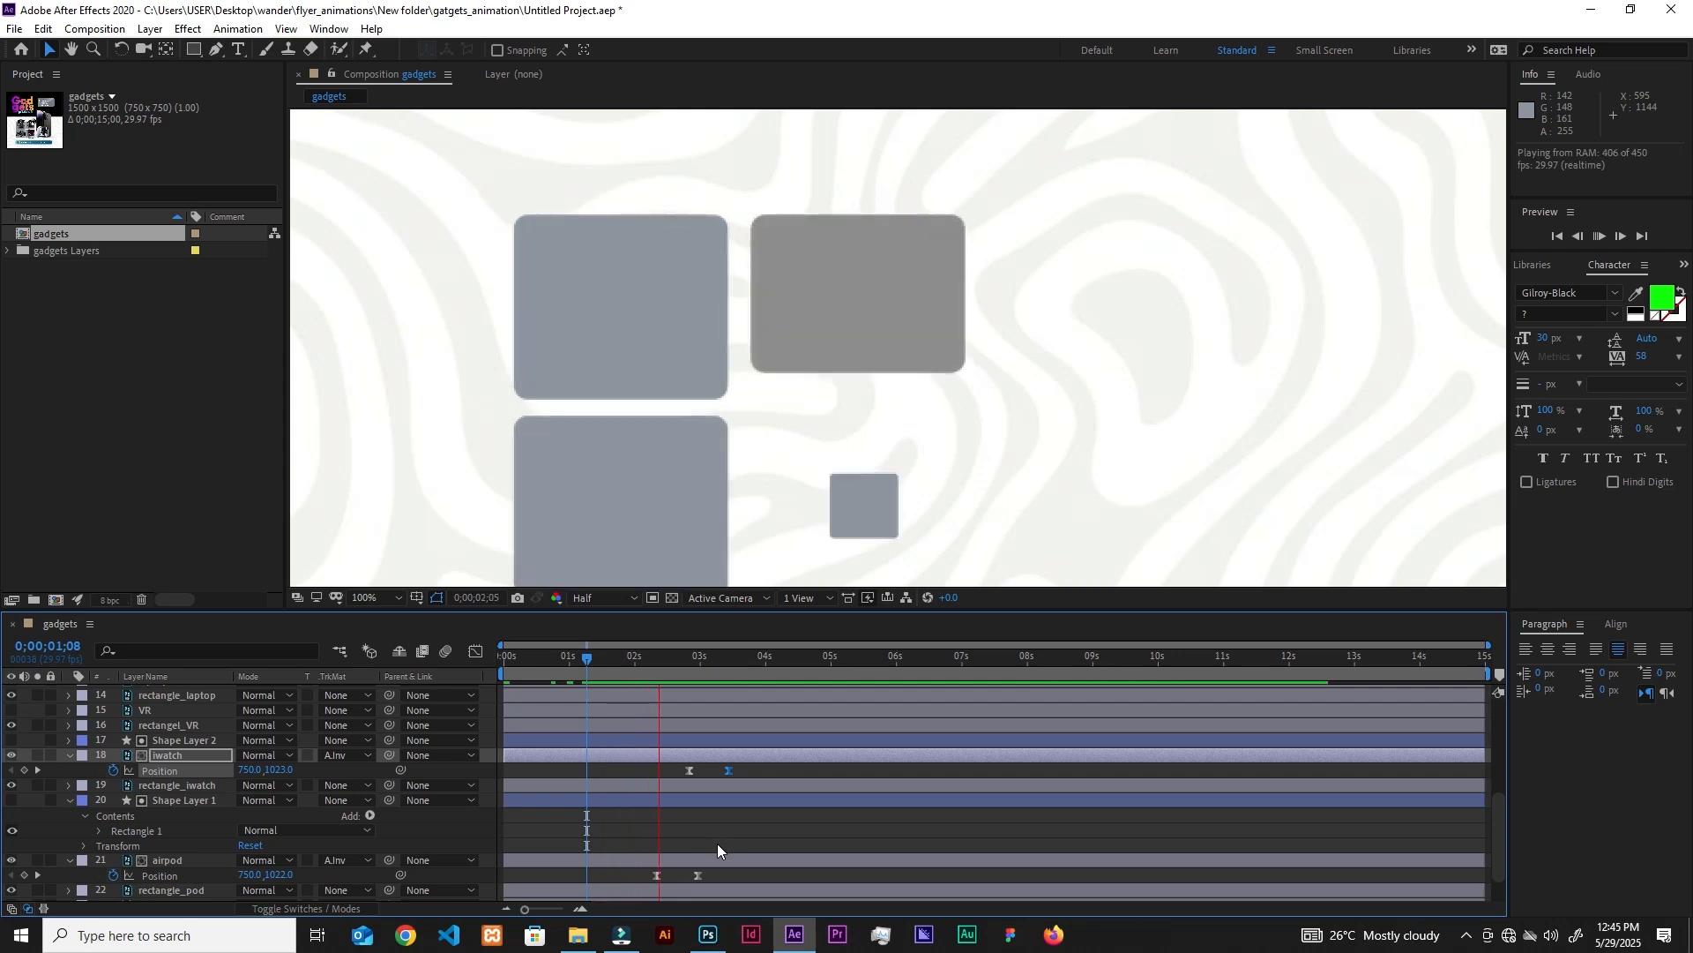
key("space")
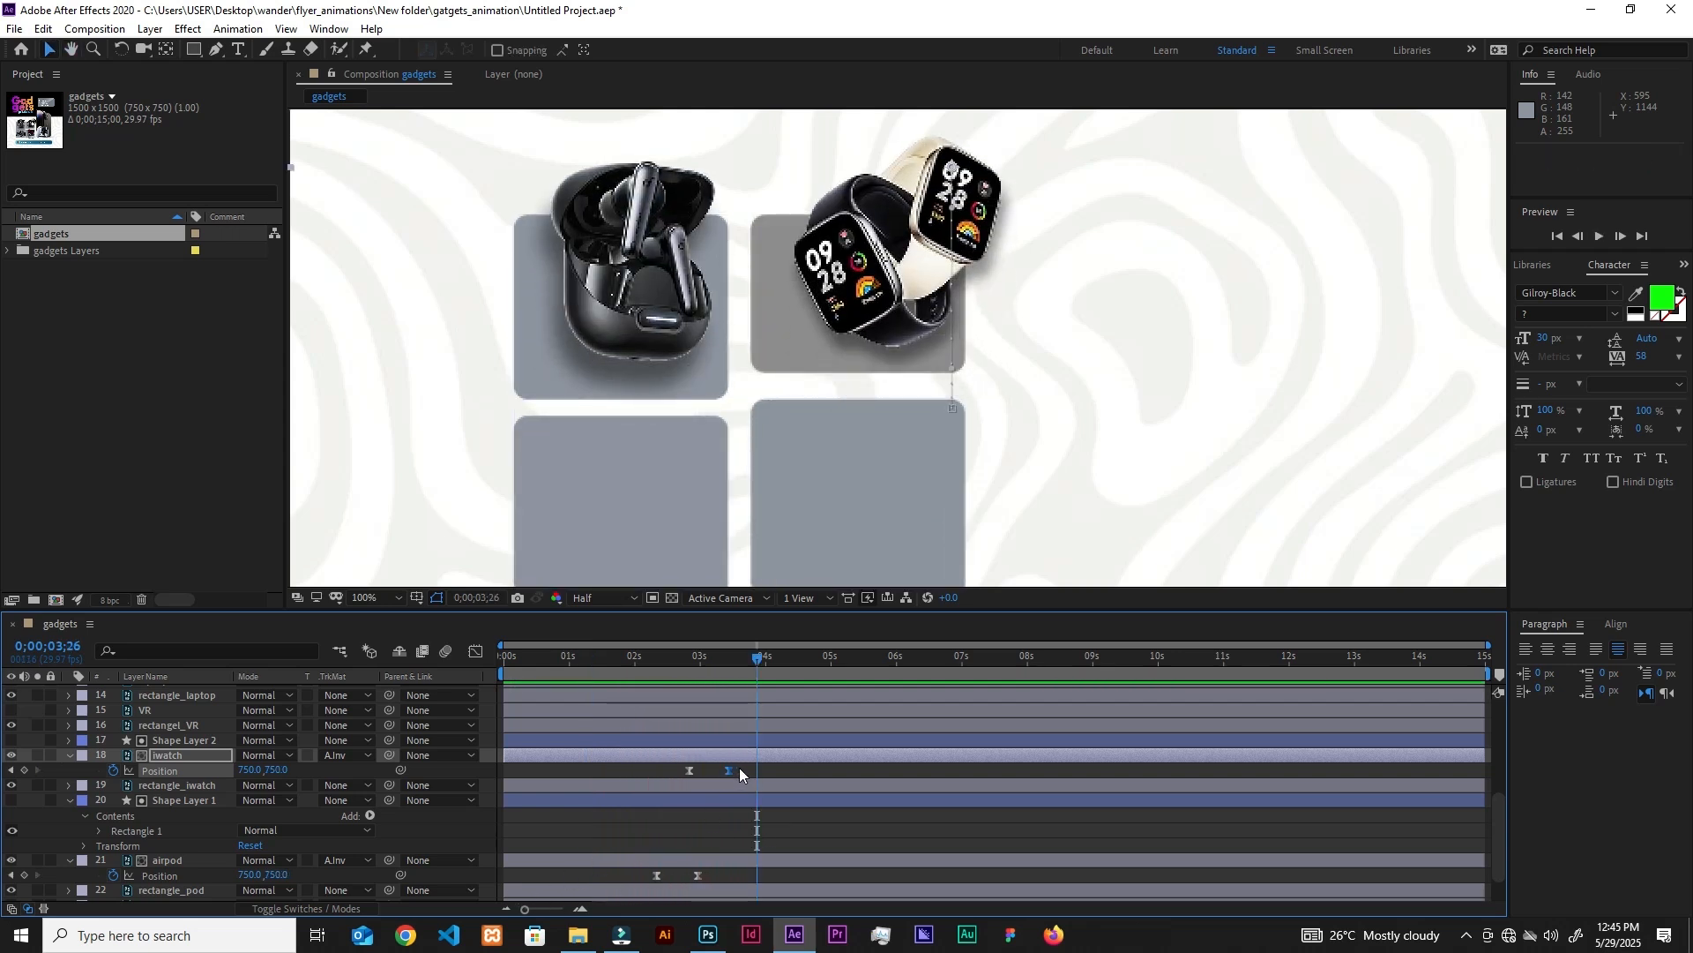
Shift both iwatch Position keyframes earlier so the first sits at about 2.6 seconds, and preview the timing.
left_click_drag(741, 767, 665, 760)
left_click(631, 655)
key("space")
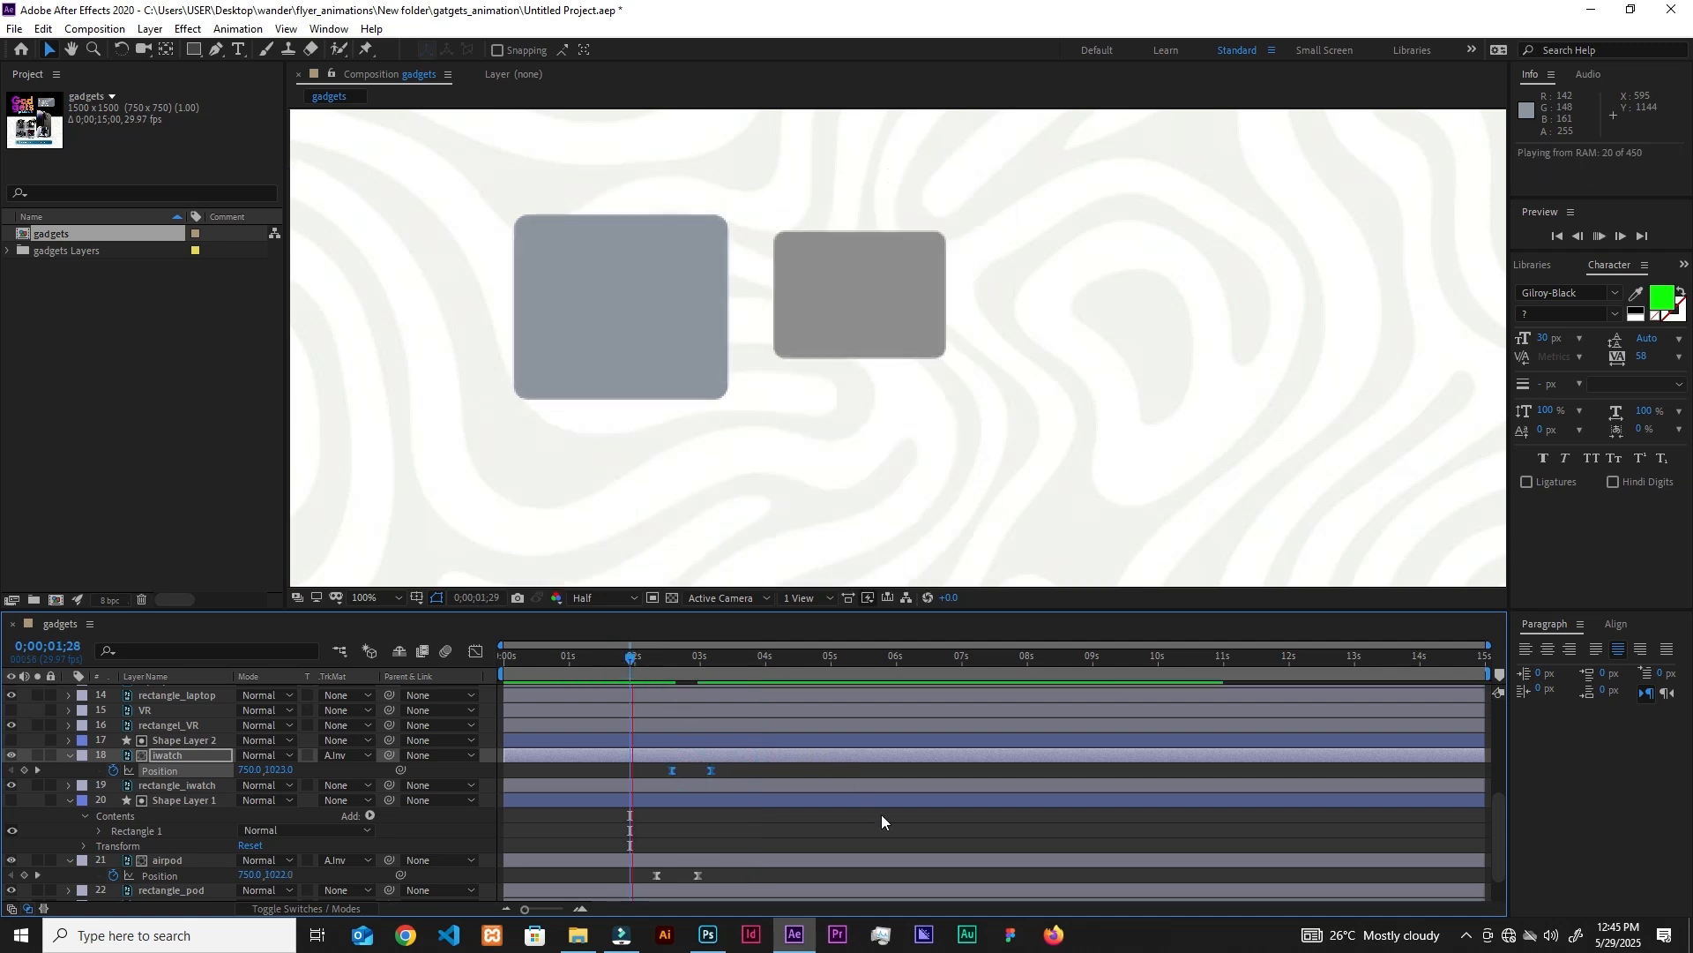
key("space")
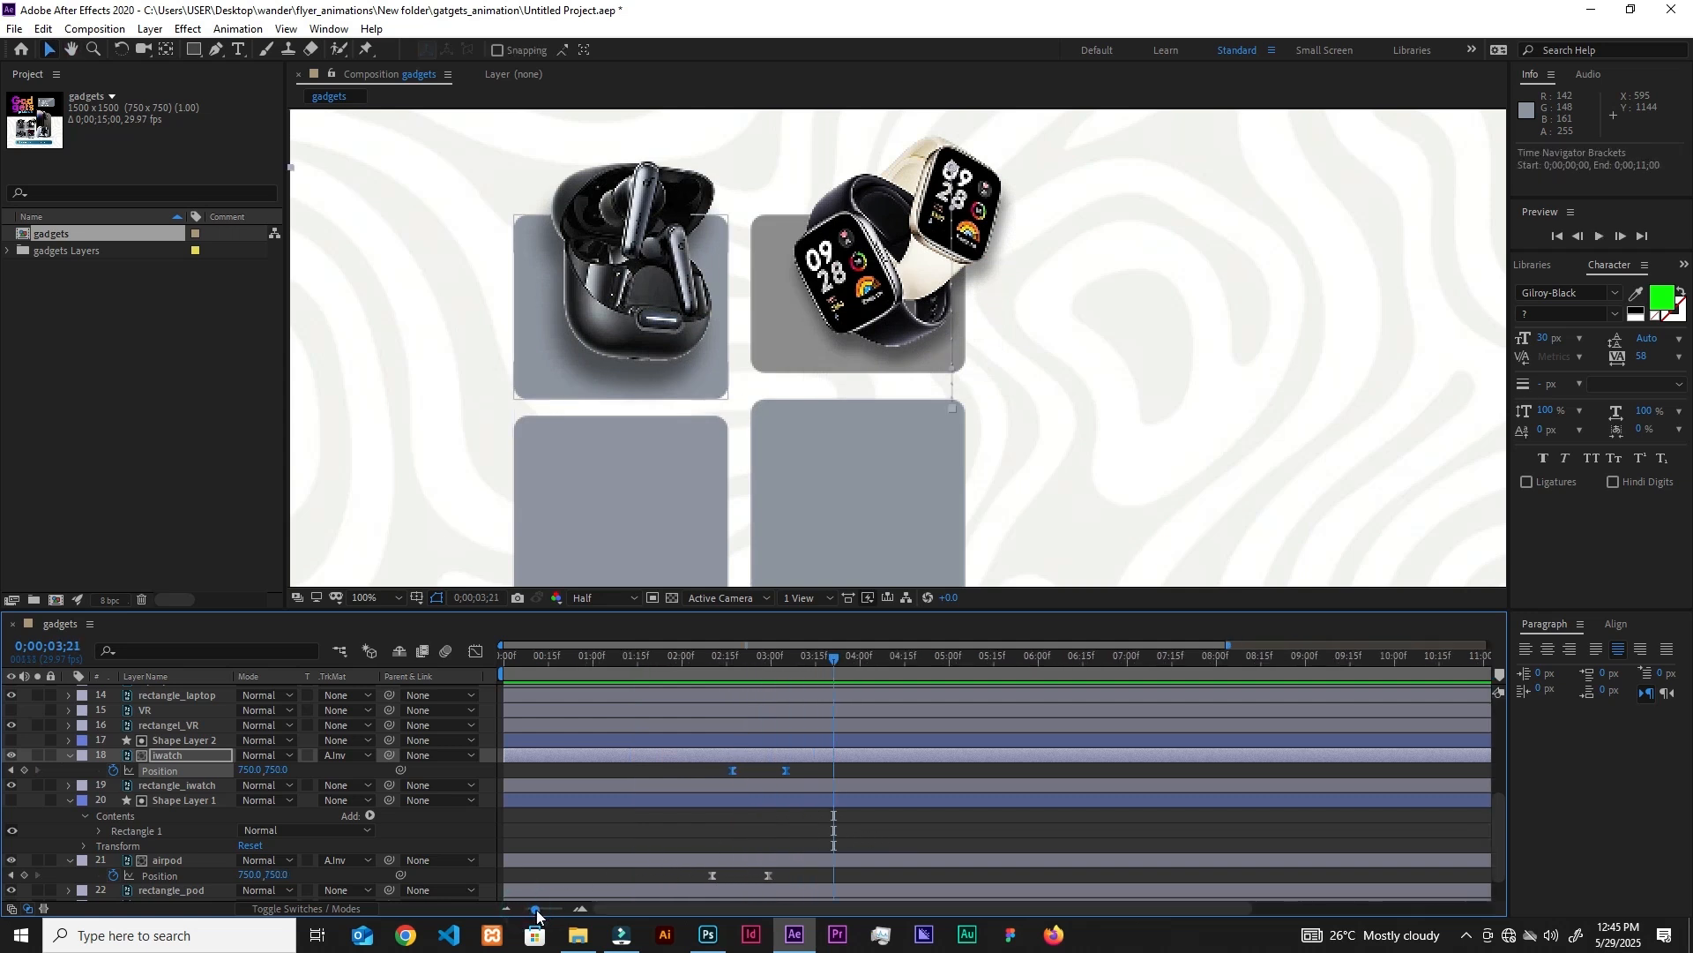
left_click_drag(529, 911, 526, 911)
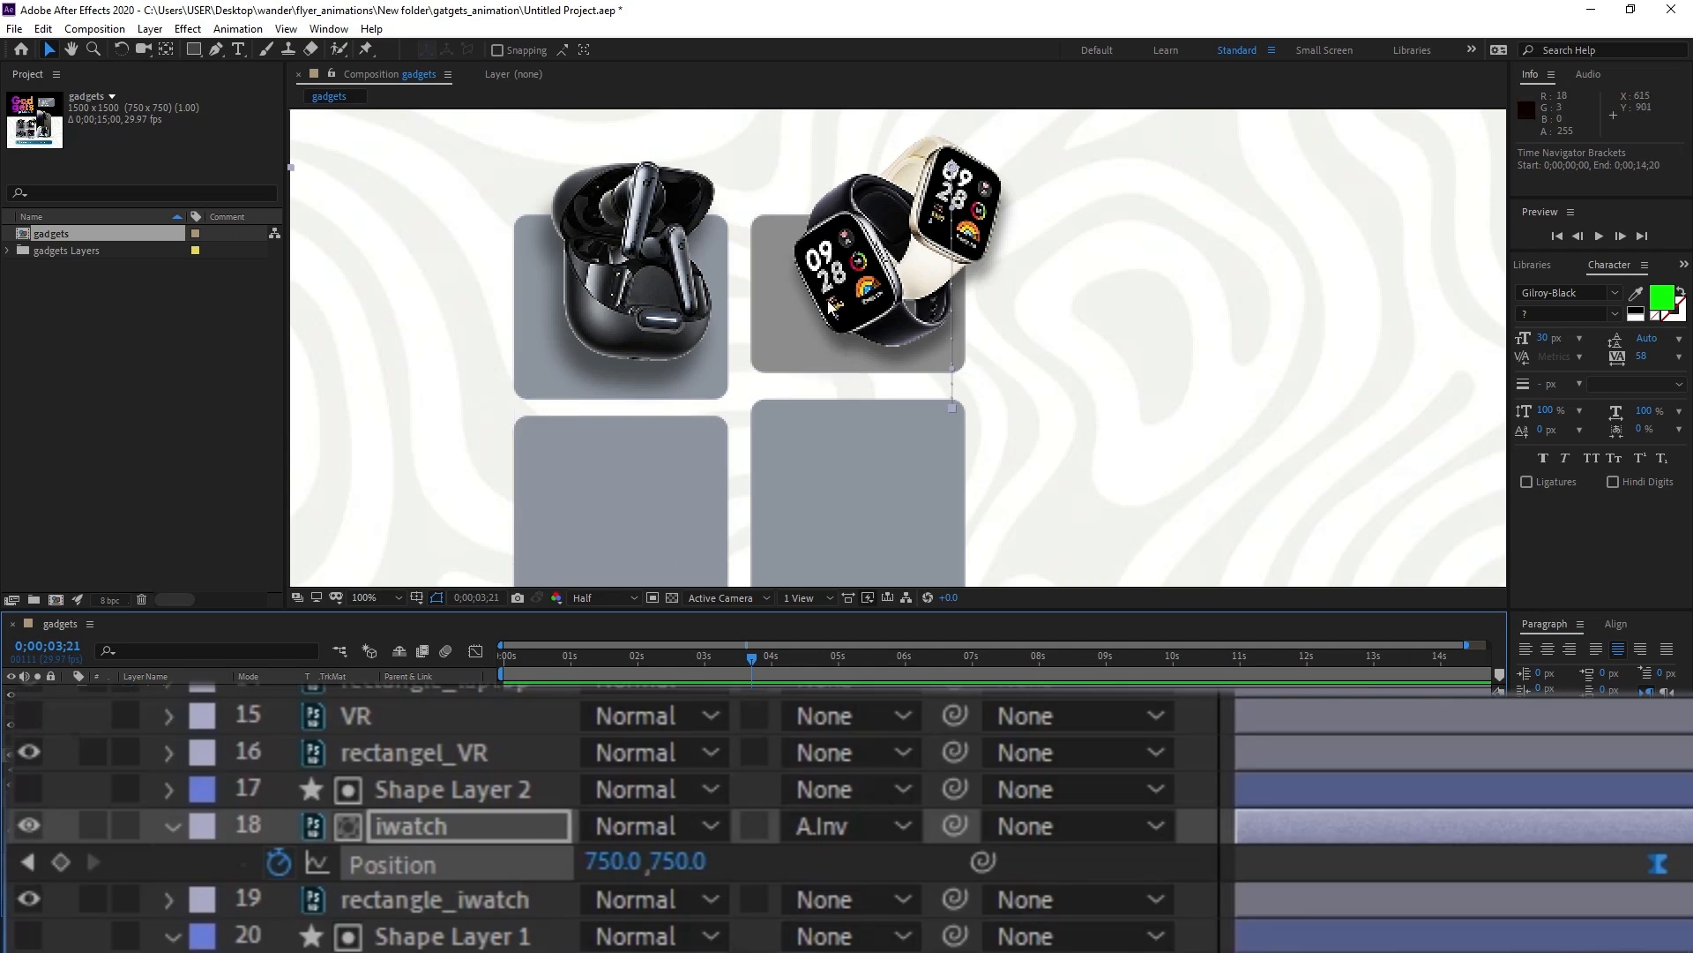
Turn on the visibility of the VR layer and show the composition at 33.3%.
left_click(436, 789)
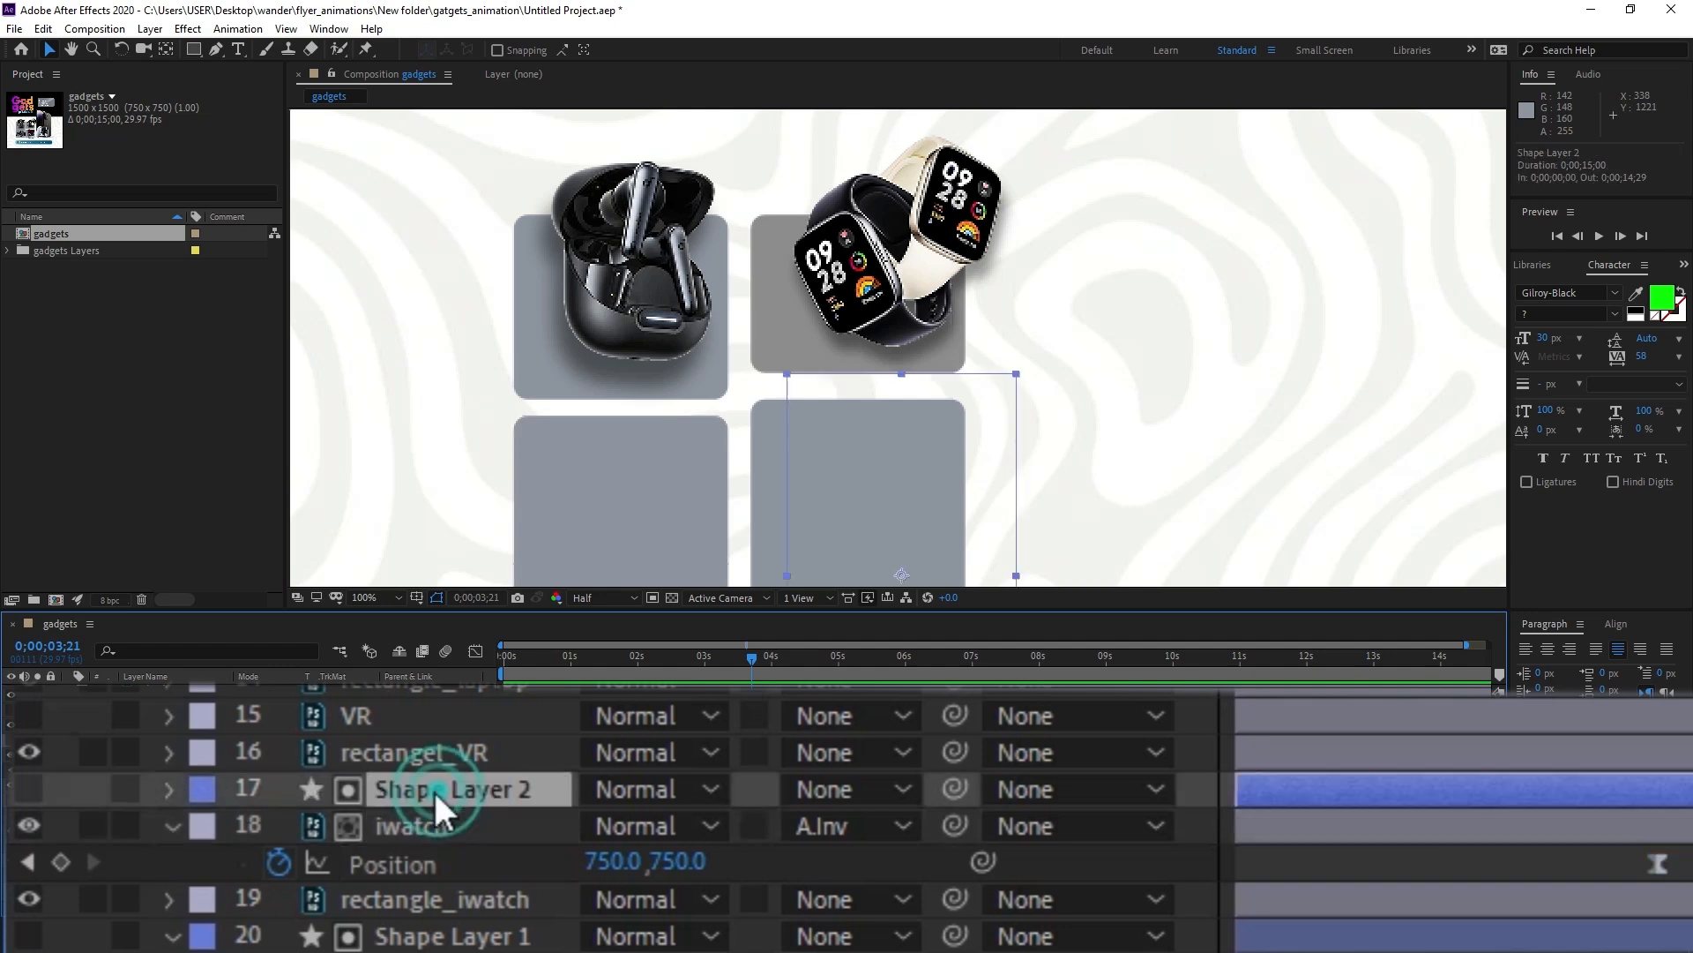
left_click(398, 714)
left_click(29, 715)
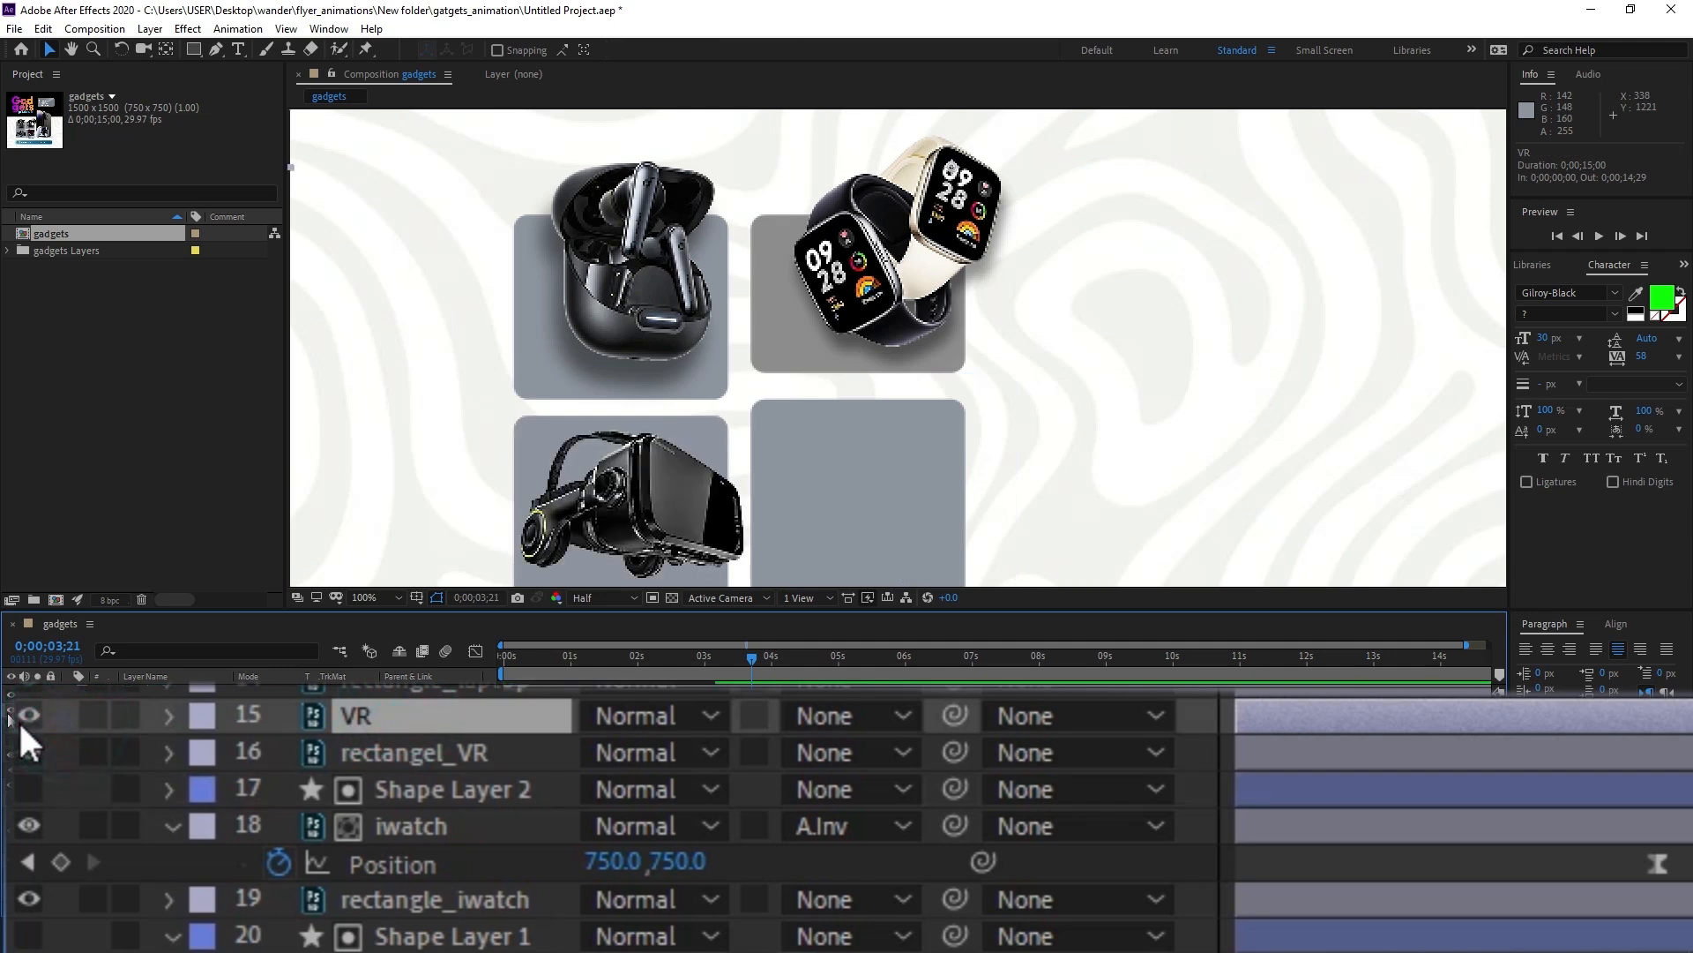
scroll(27, 744, "up", 2)
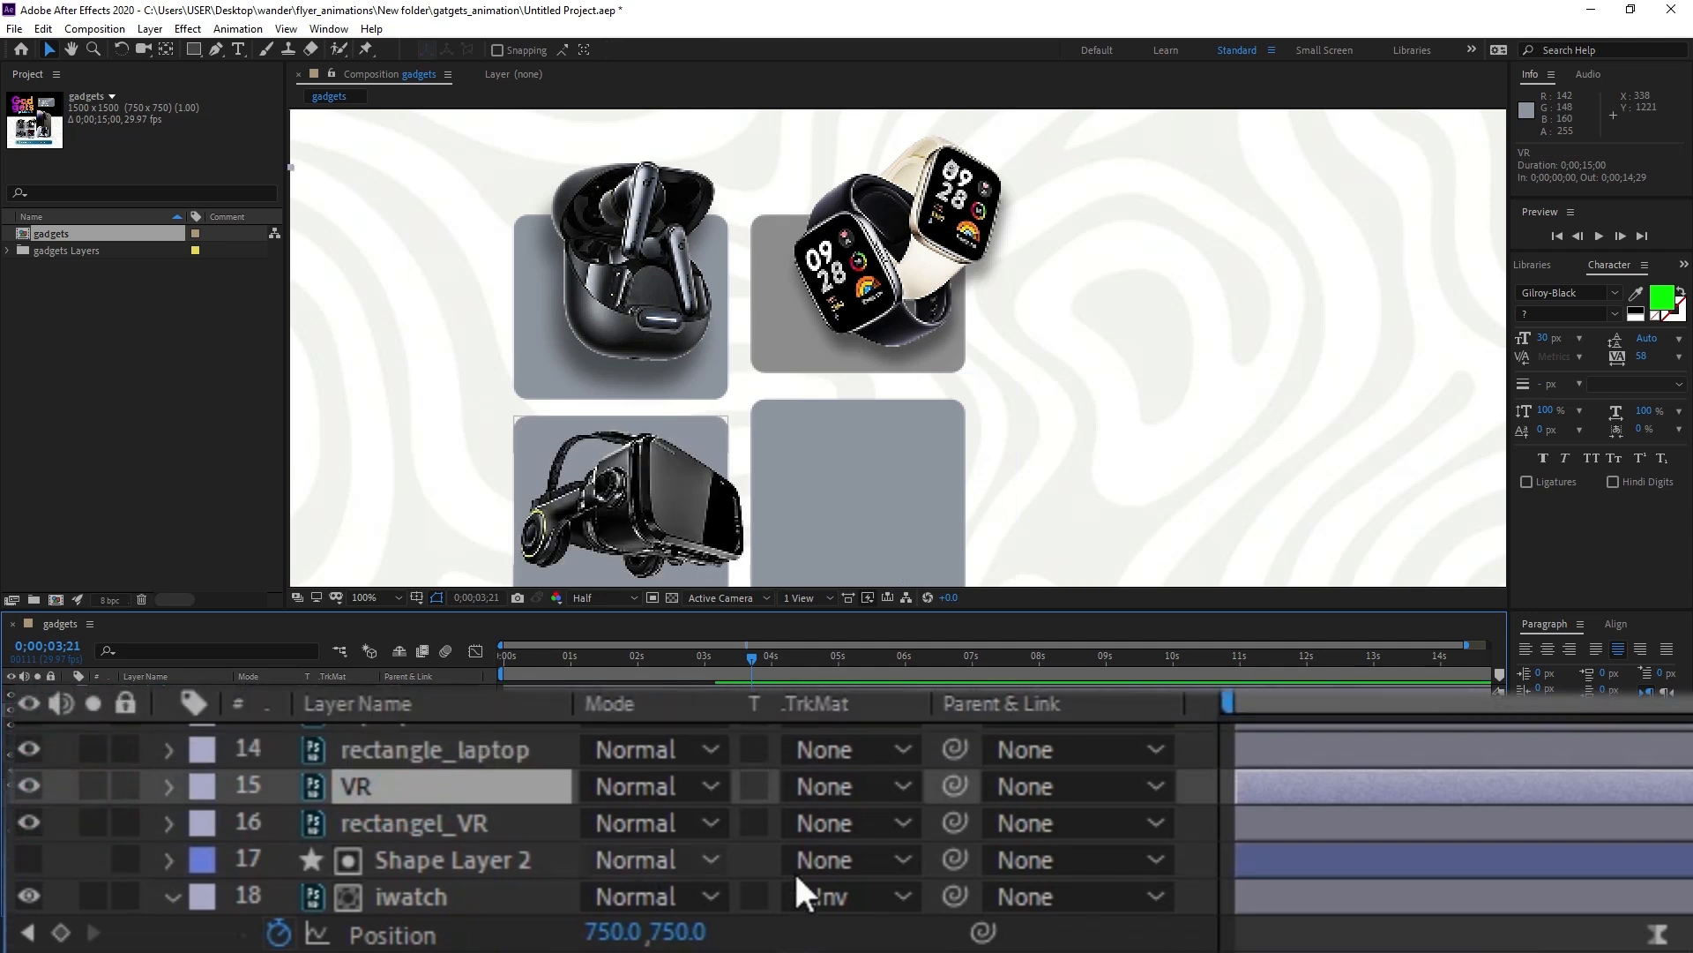
left_click(383, 598)
left_click(378, 423)
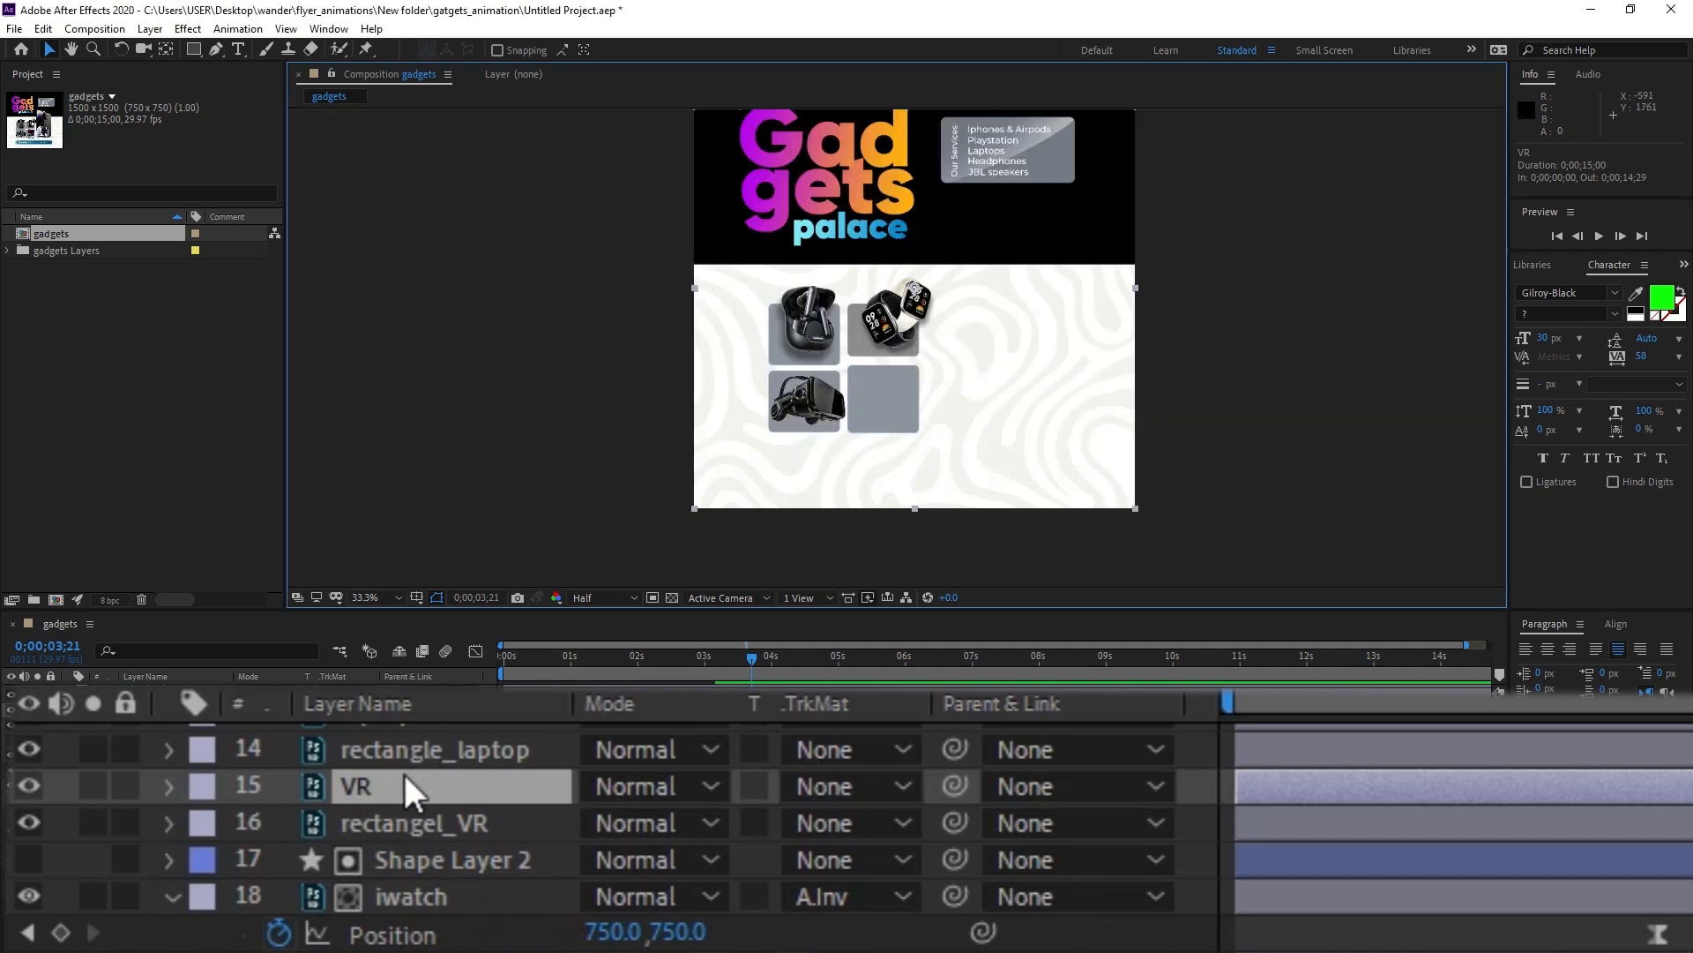
Duplicate Shape Layer 2 and move the copy directly above the VR layer.
left_click(437, 866)
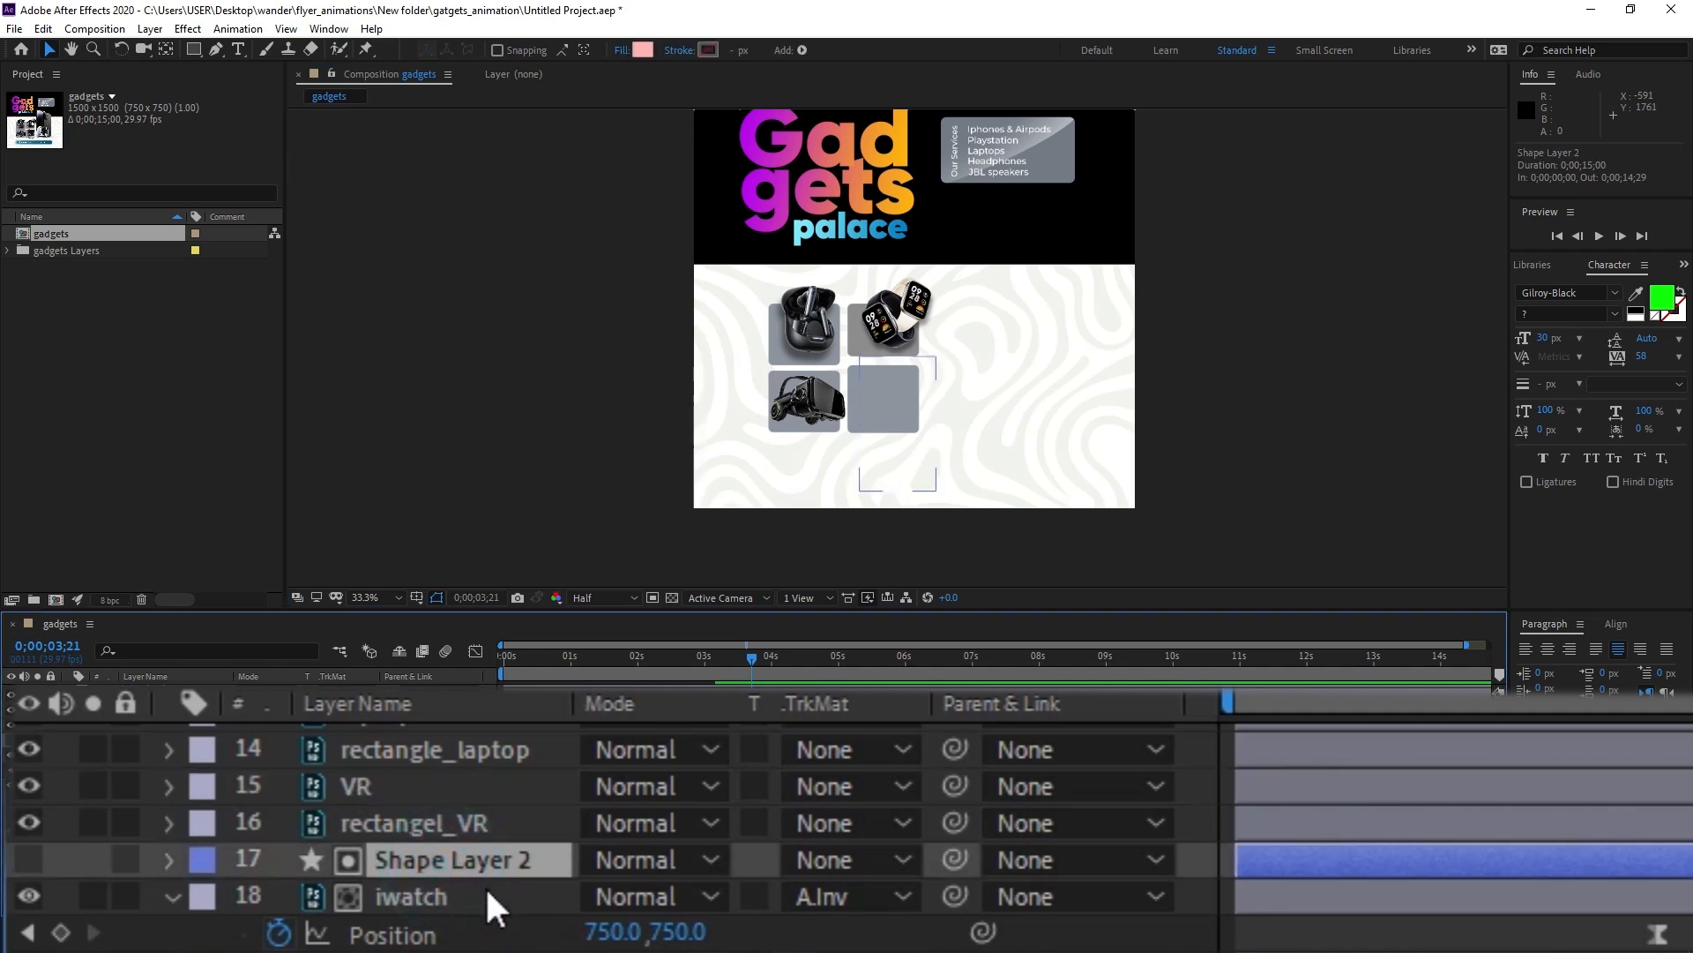
key("ctrl+d")
mouse_move(411, 854)
left_mouse_down()
mouse_move(421, 760)
mouse_move(427, 817)
mouse_move(396, 827)
left_mouse_up()
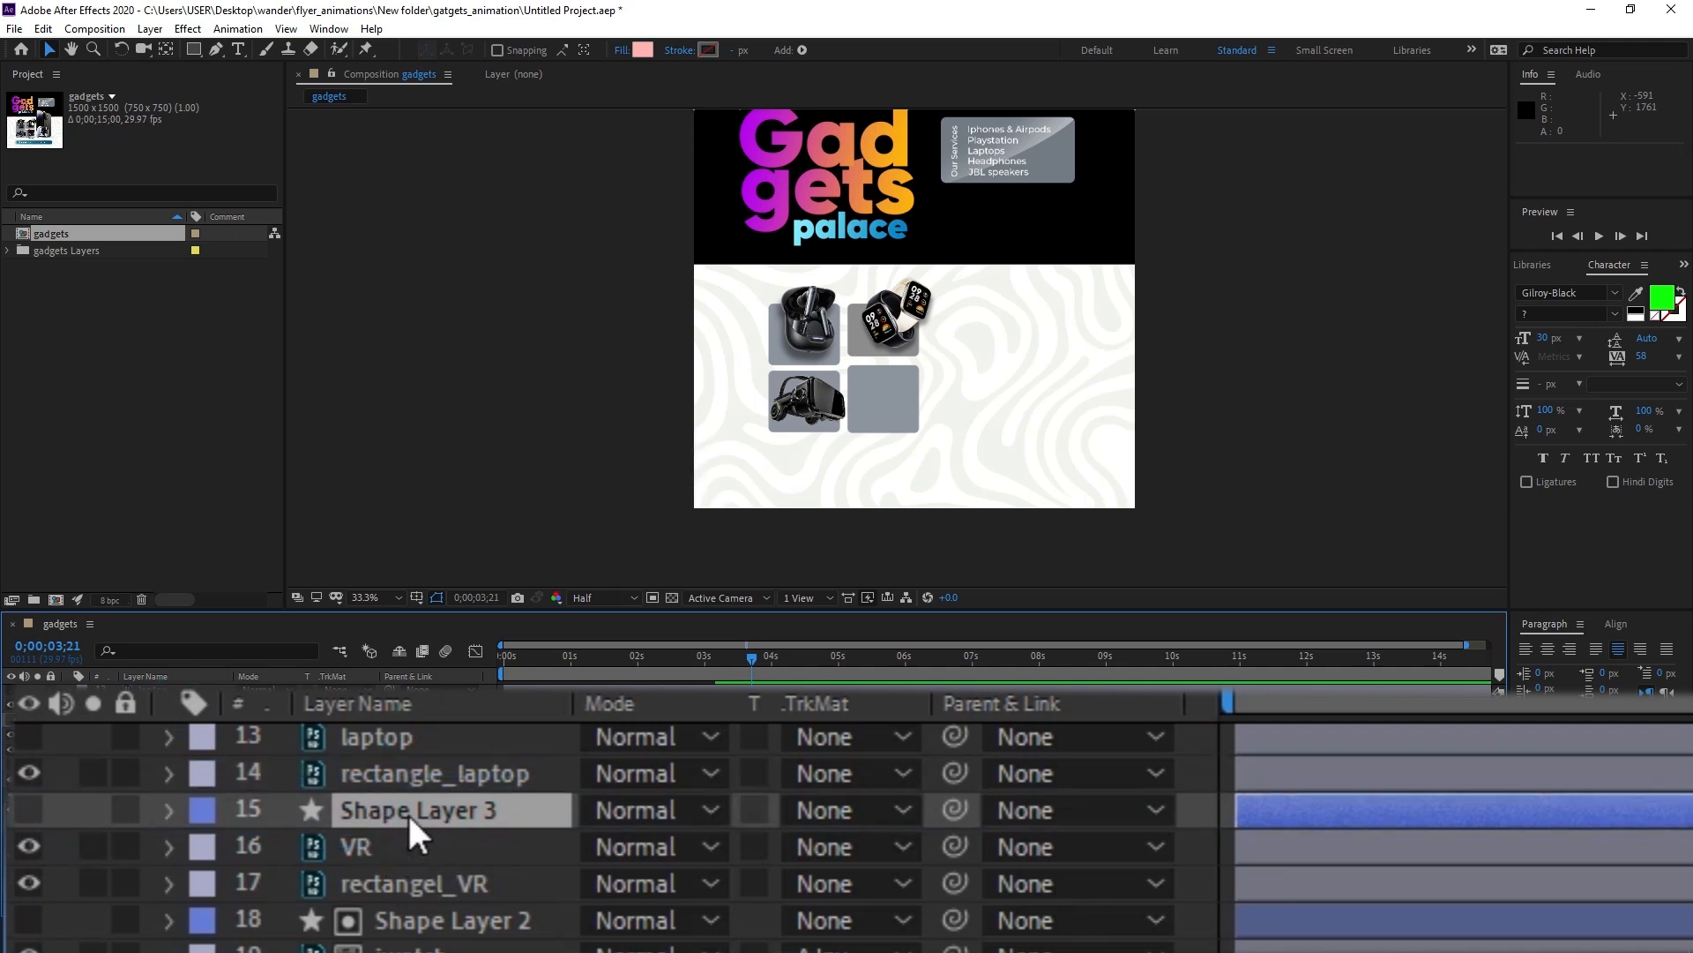
Make the copied shape visible, place it directly below the VR rectangle and widen it to 130%.
left_click(27, 810)
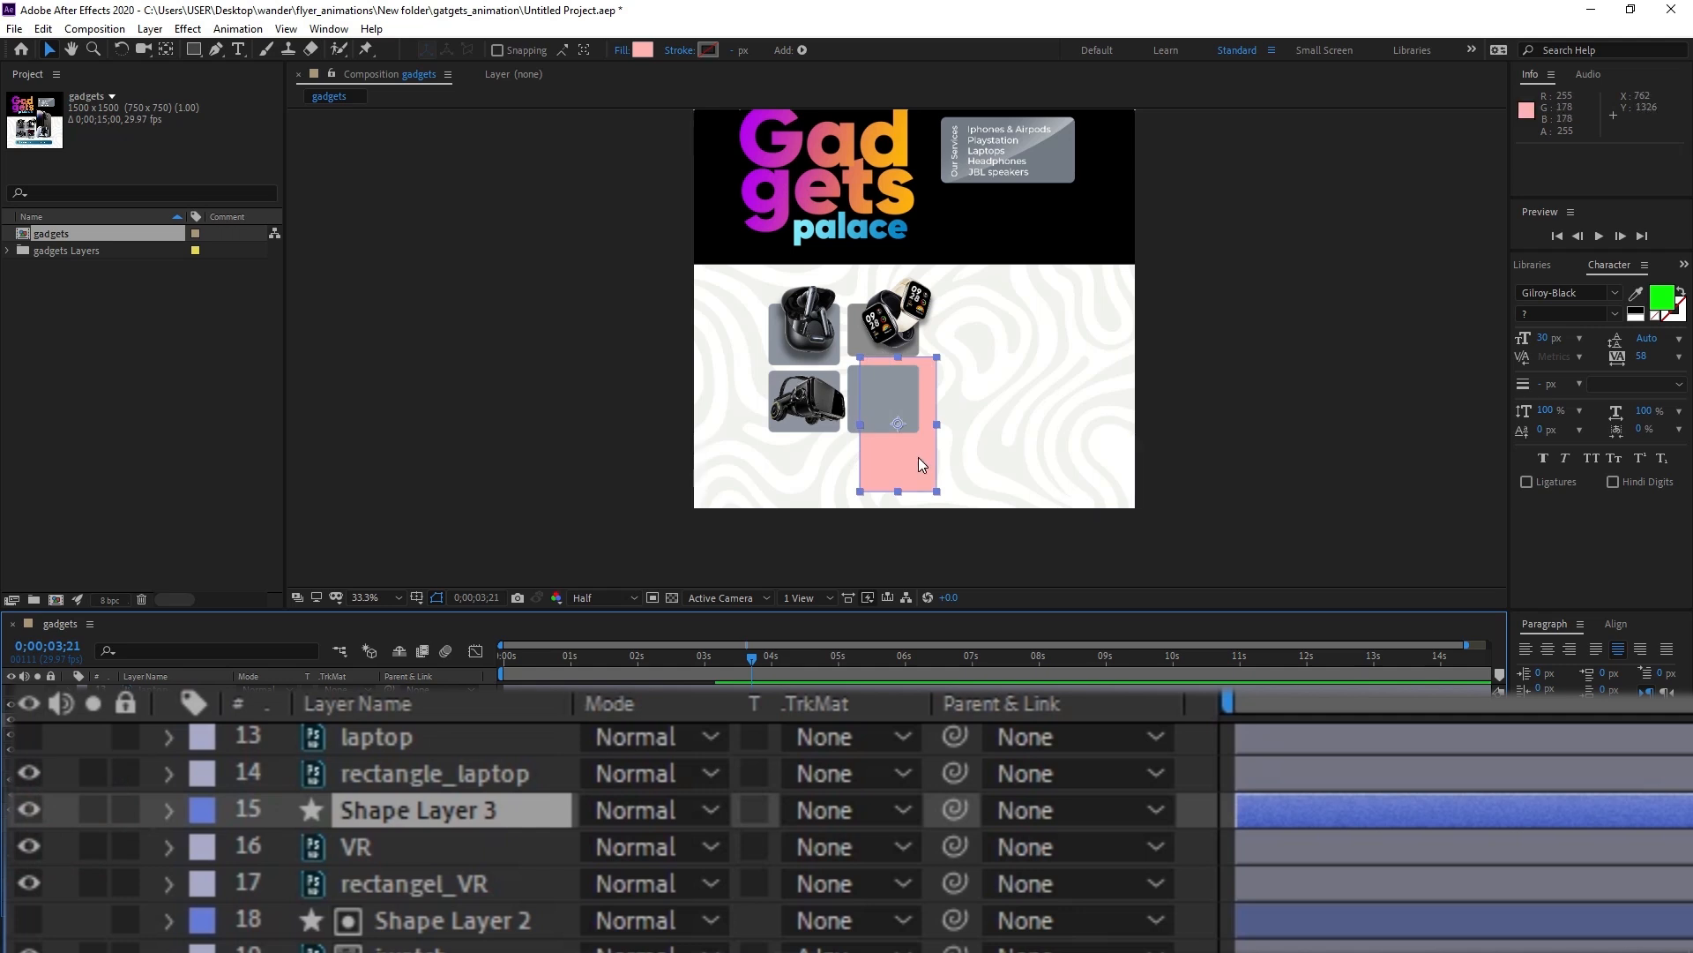
left_click_drag(918, 457, 860, 505)
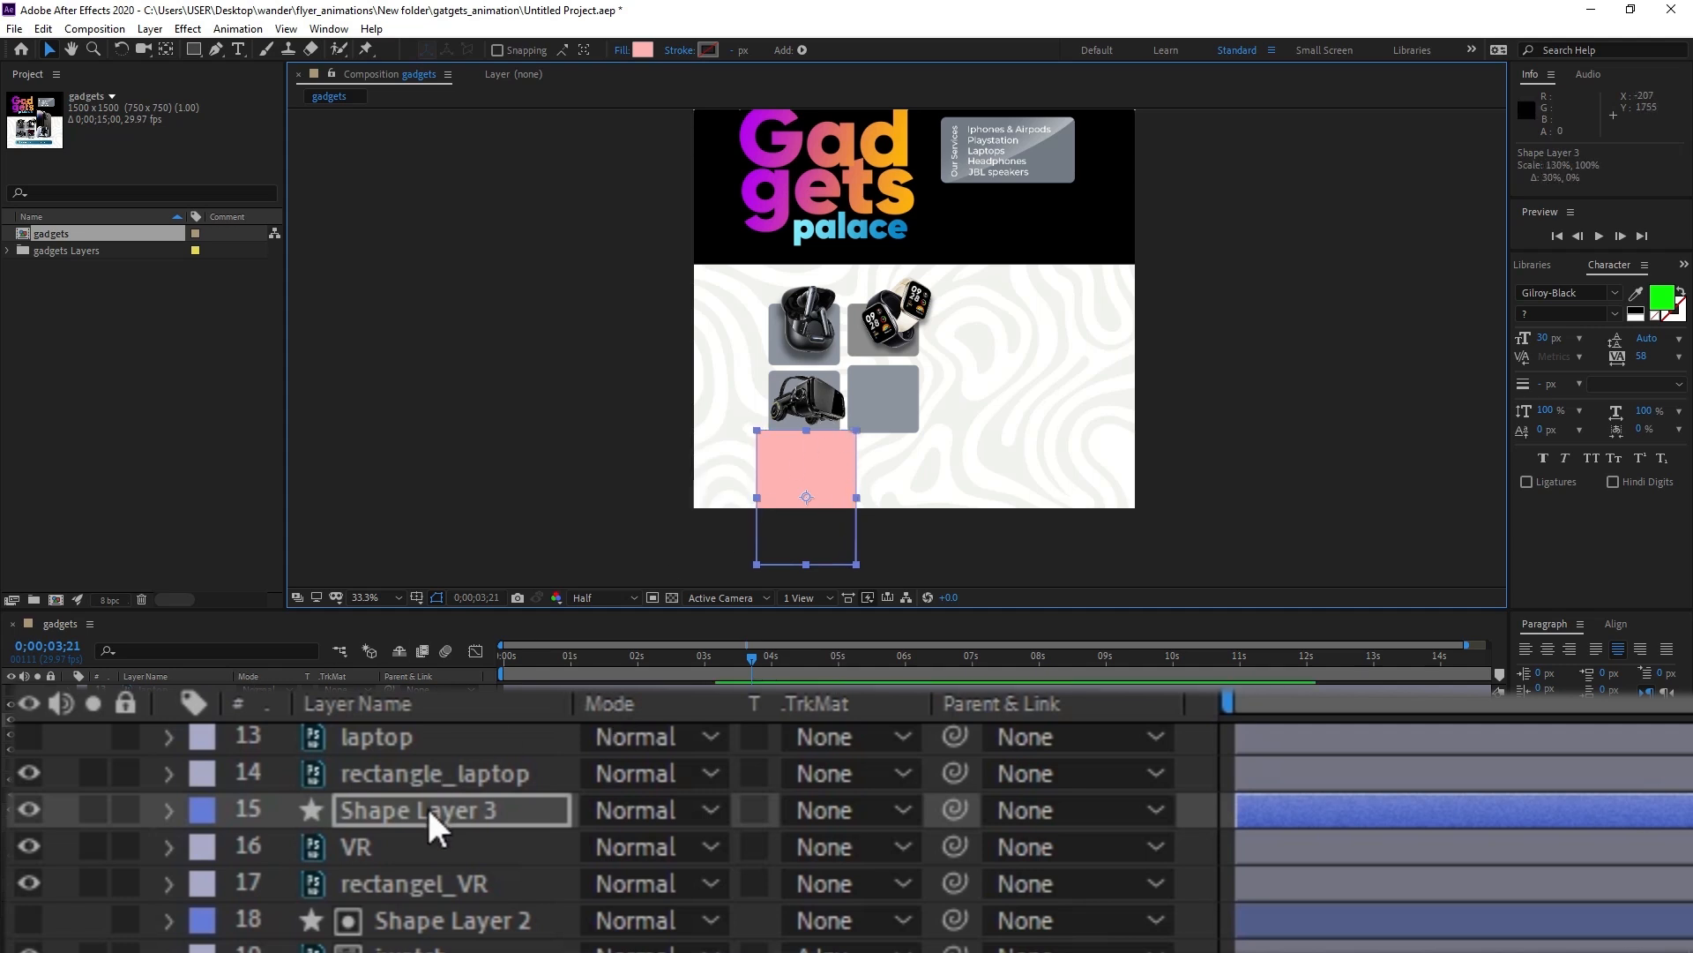
Set the VR layer's track matte to Alpha Inverted Matte "Shape Layer 3".
left_click(464, 845)
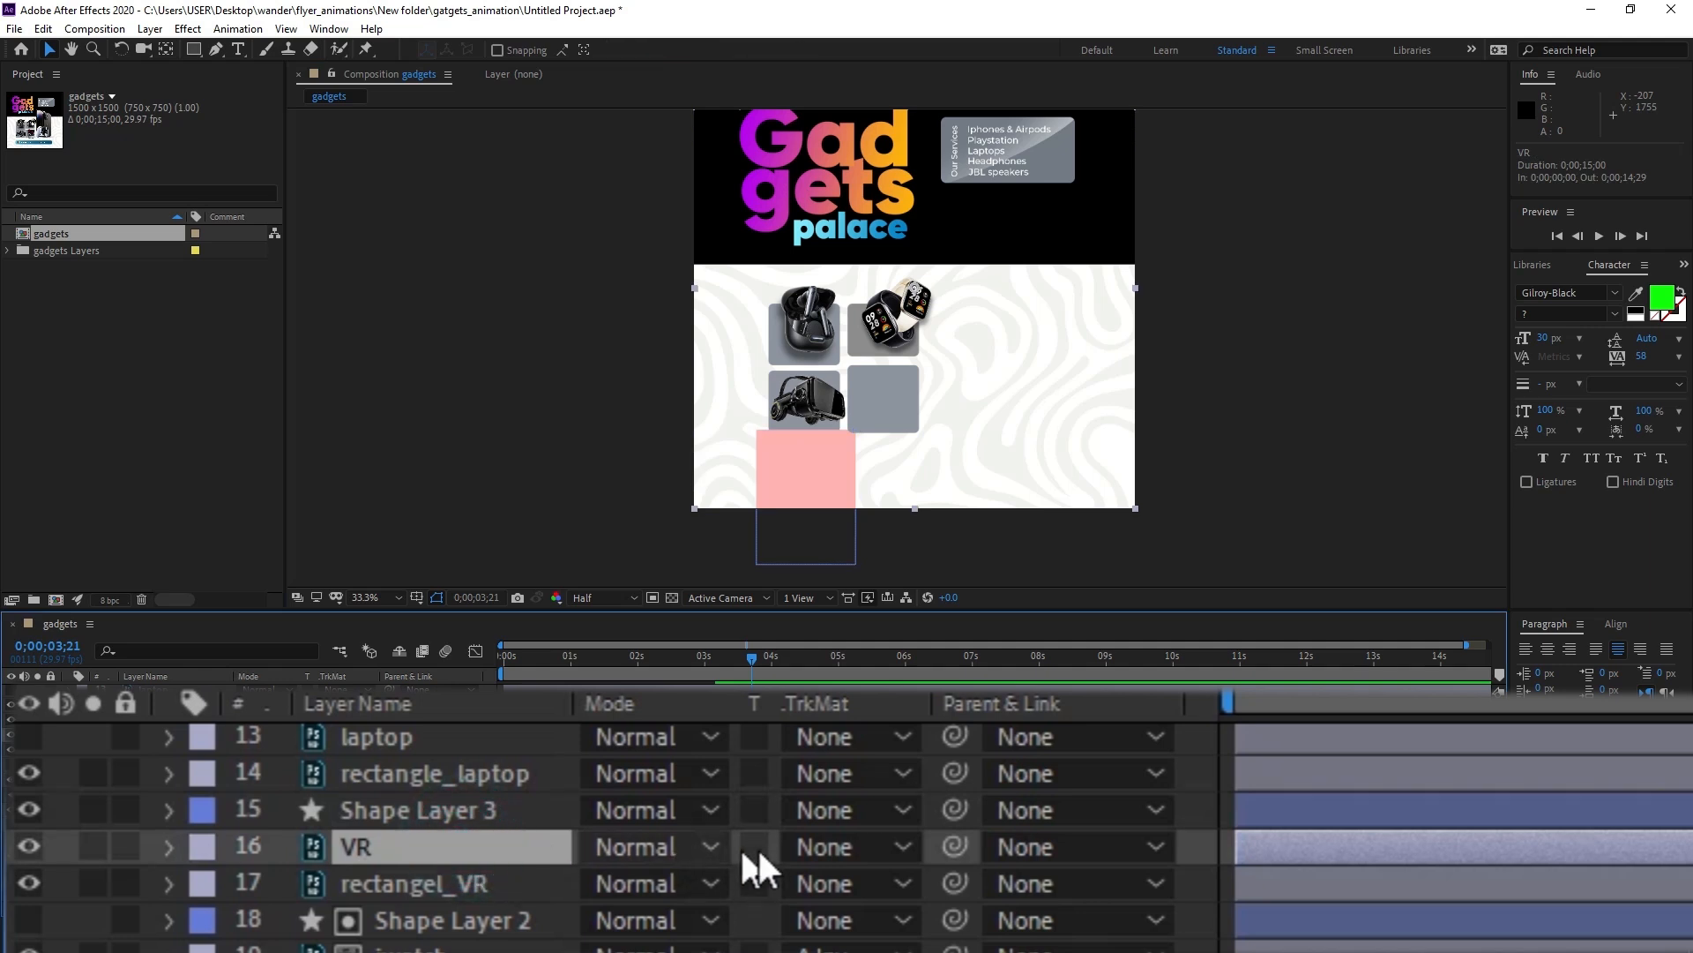
left_click(899, 846)
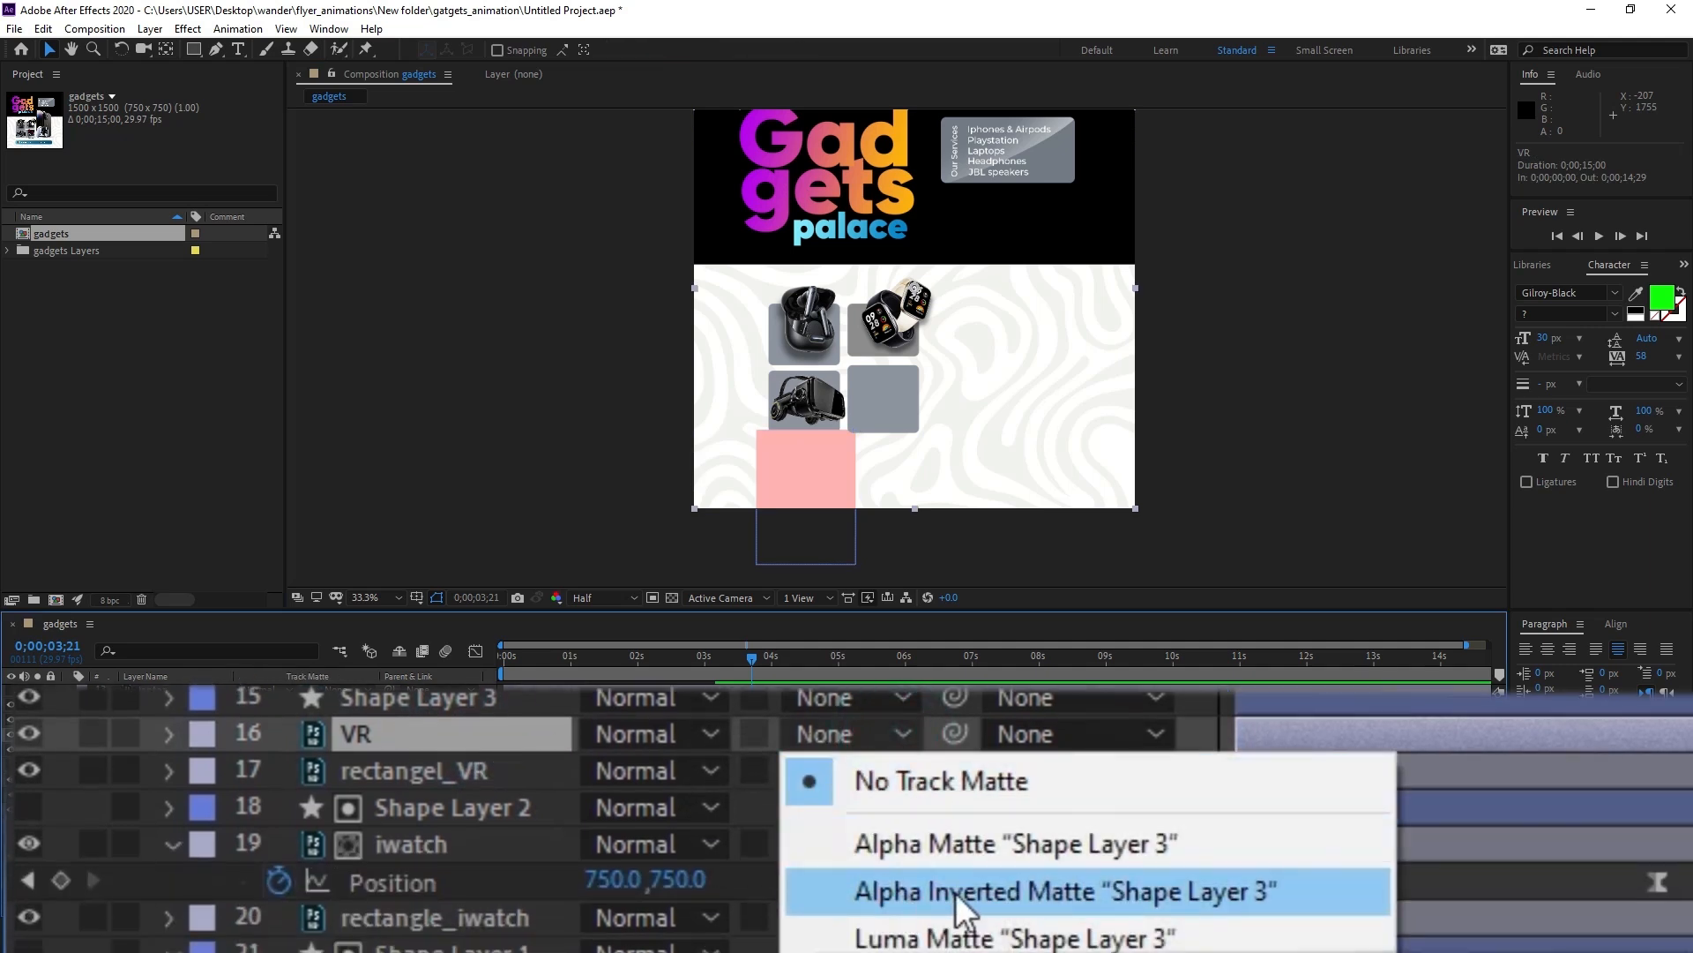
left_click(1040, 893)
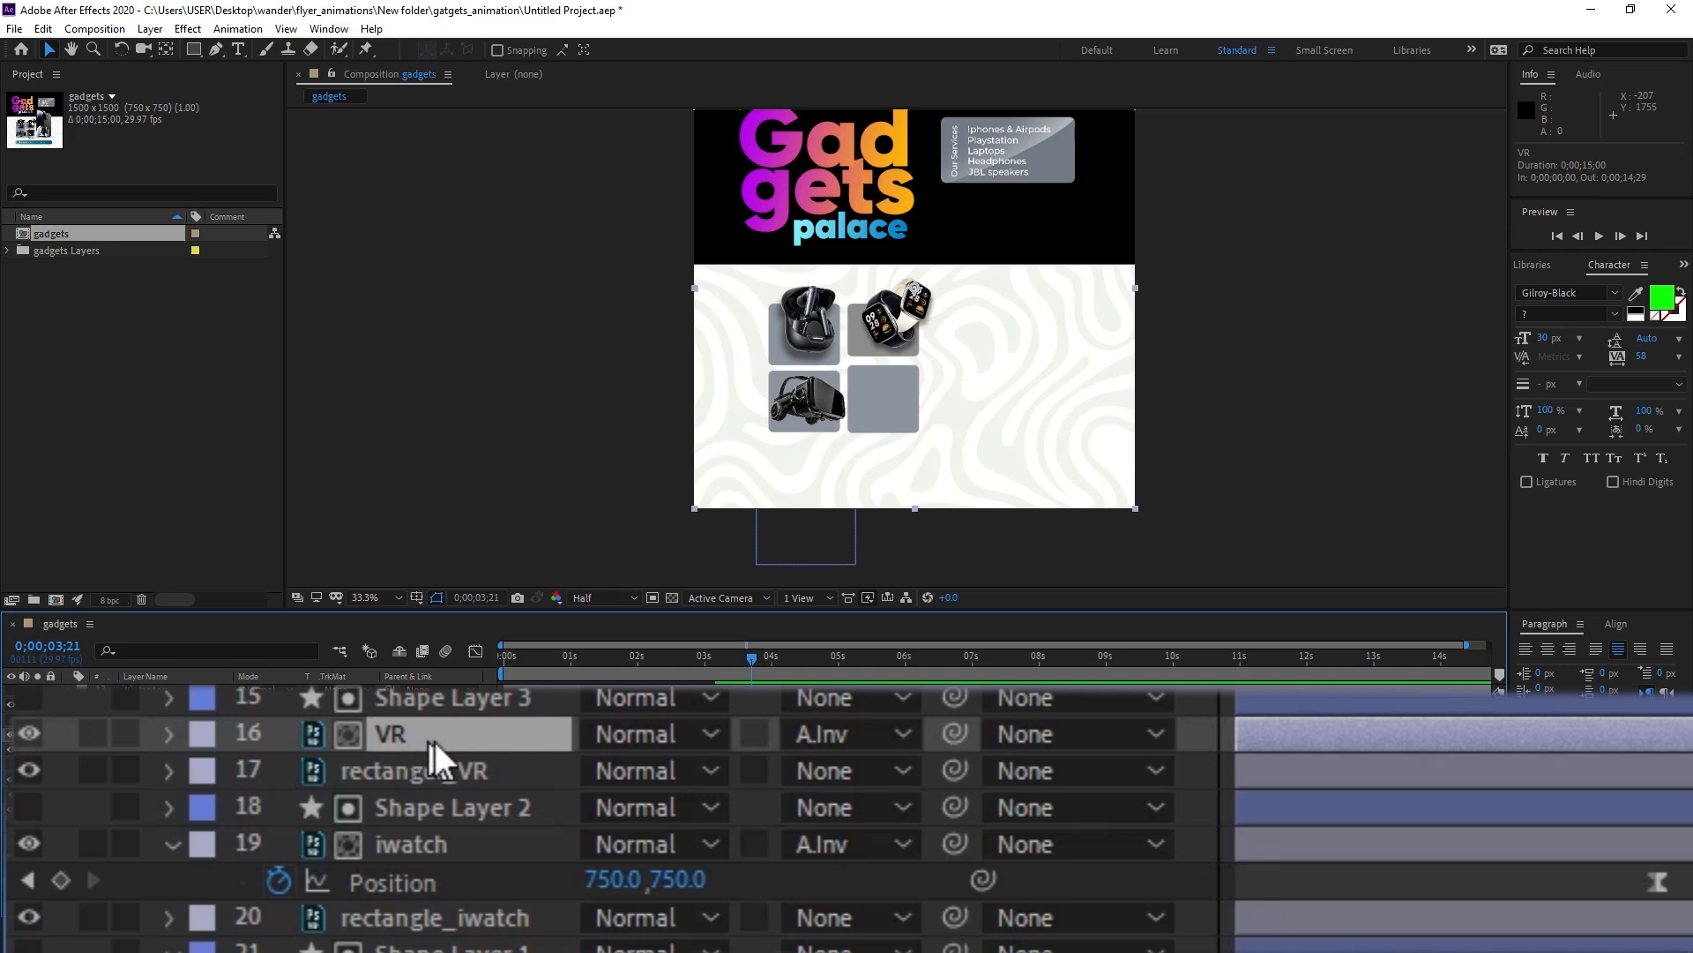
Set the VR Position to 750, 964 and add its first Position keyframe at 0;00;03;21.
key("p")
left_click_drag(691, 781, 1135, 777)
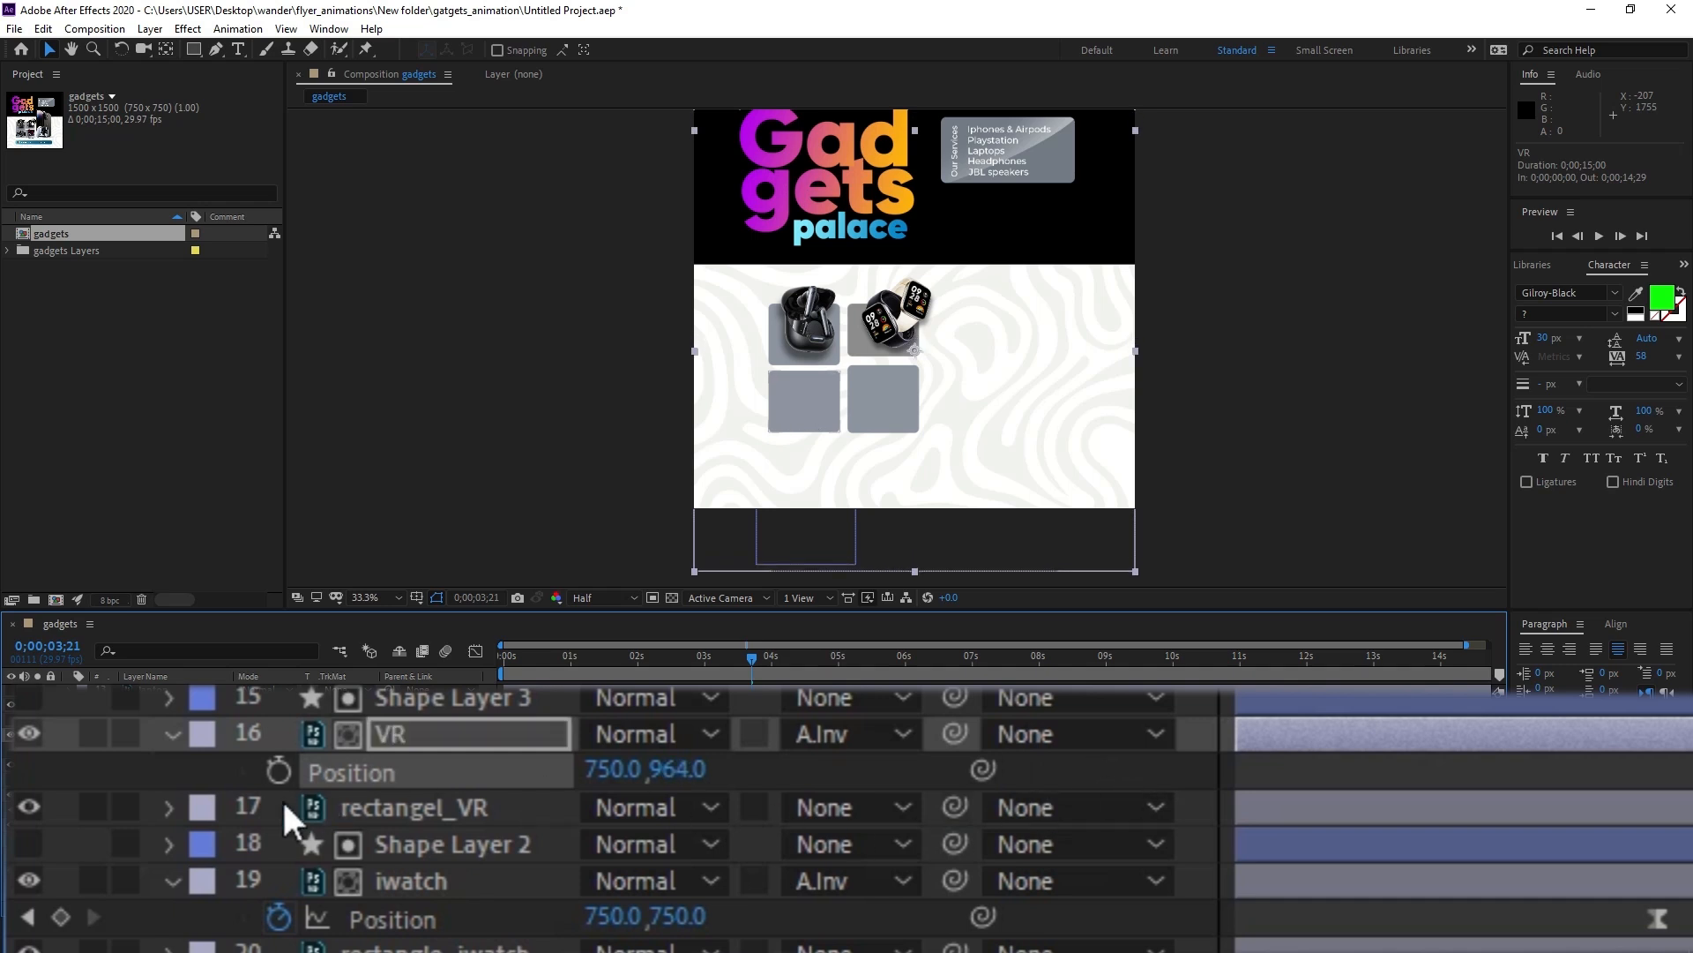
left_click(280, 772)
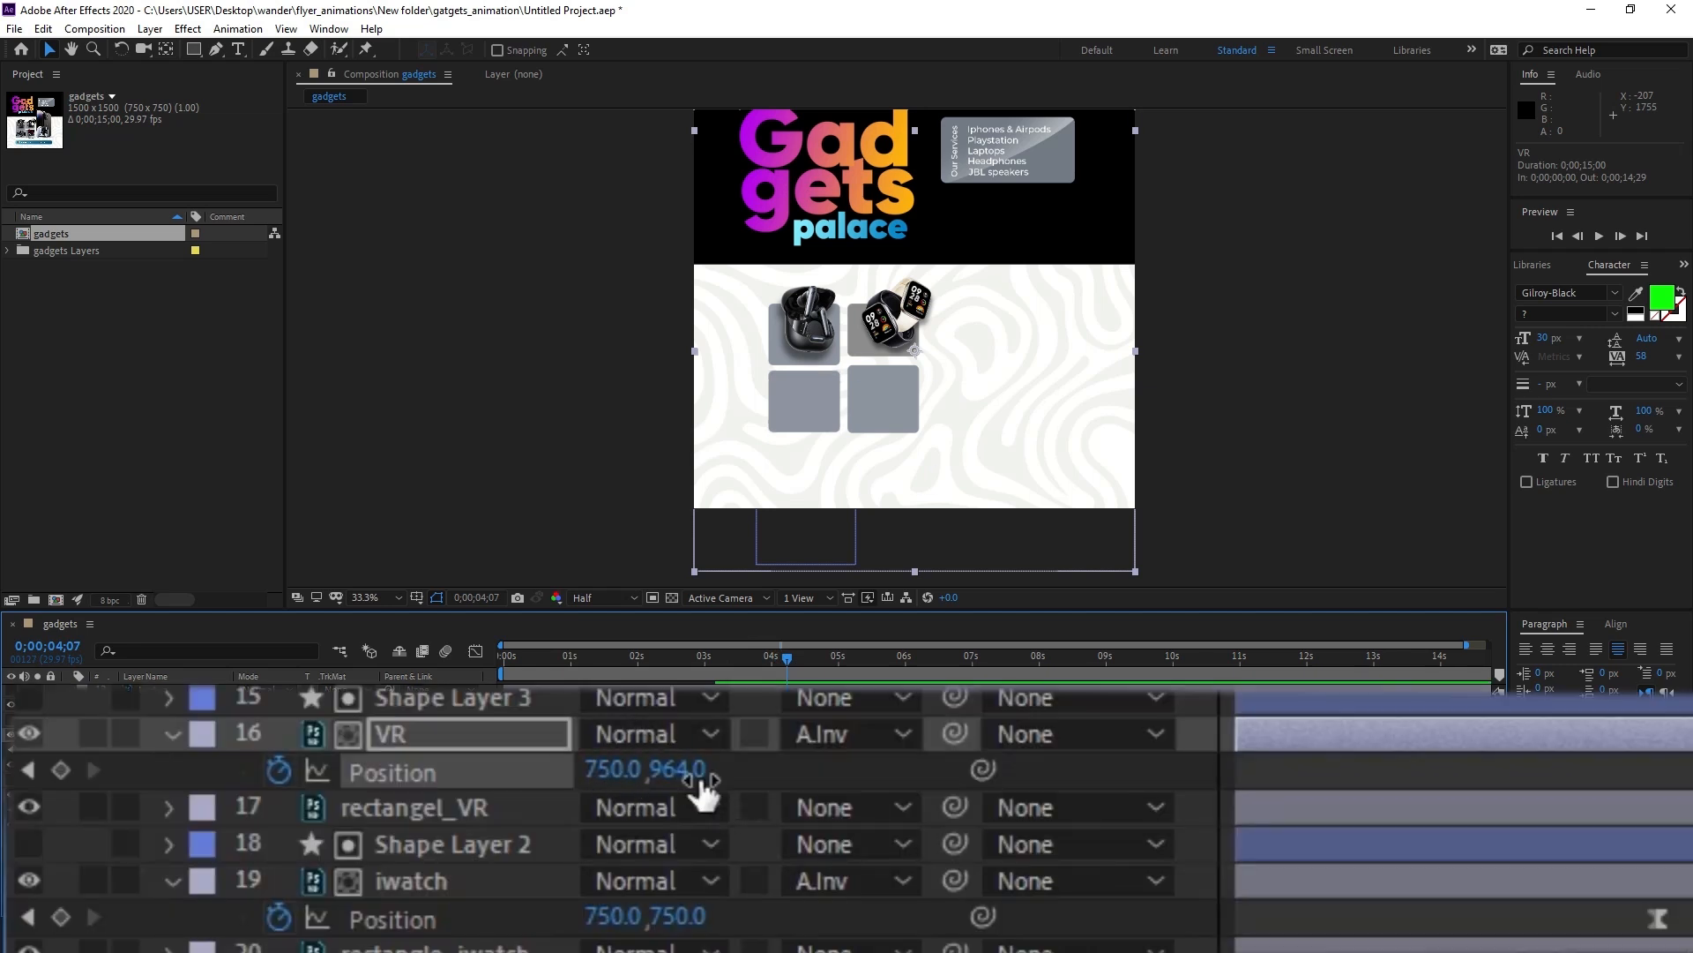
Add a second VR Position keyframe at 0;00;04;07 with the value 750, 750.
left_click(685, 770)
type("750")
key("Return")
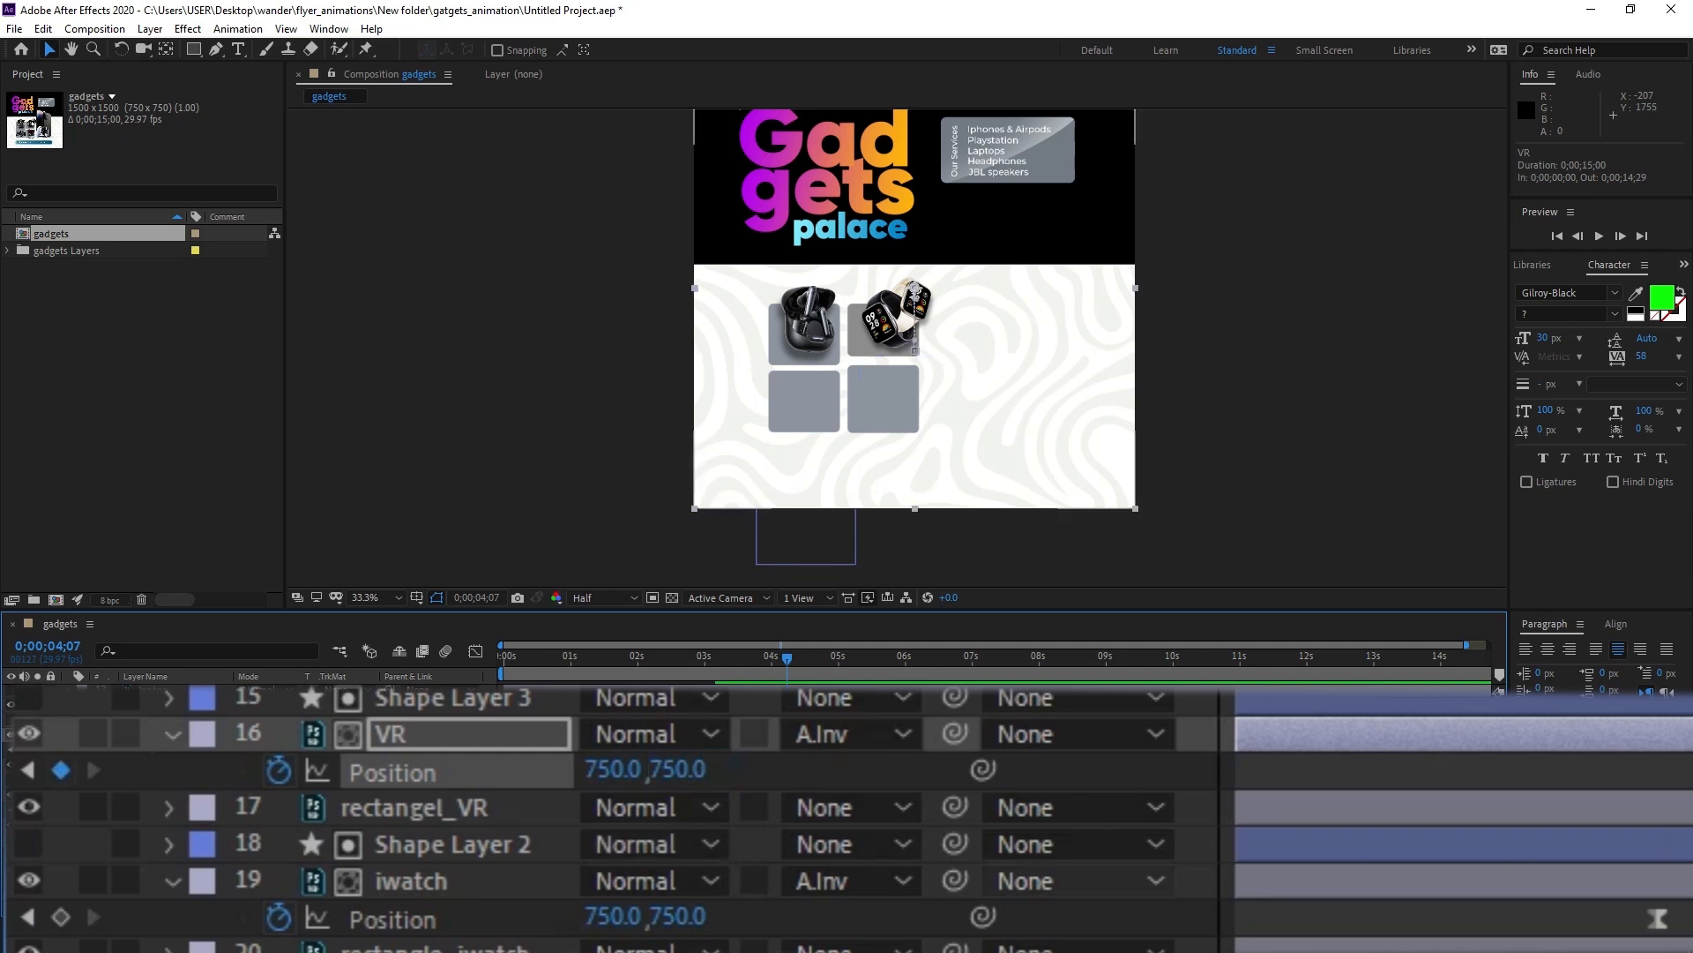
Apply Easy Ease to both VR Position keyframes.
left_click_drag(1464, 795, 1279, 825)
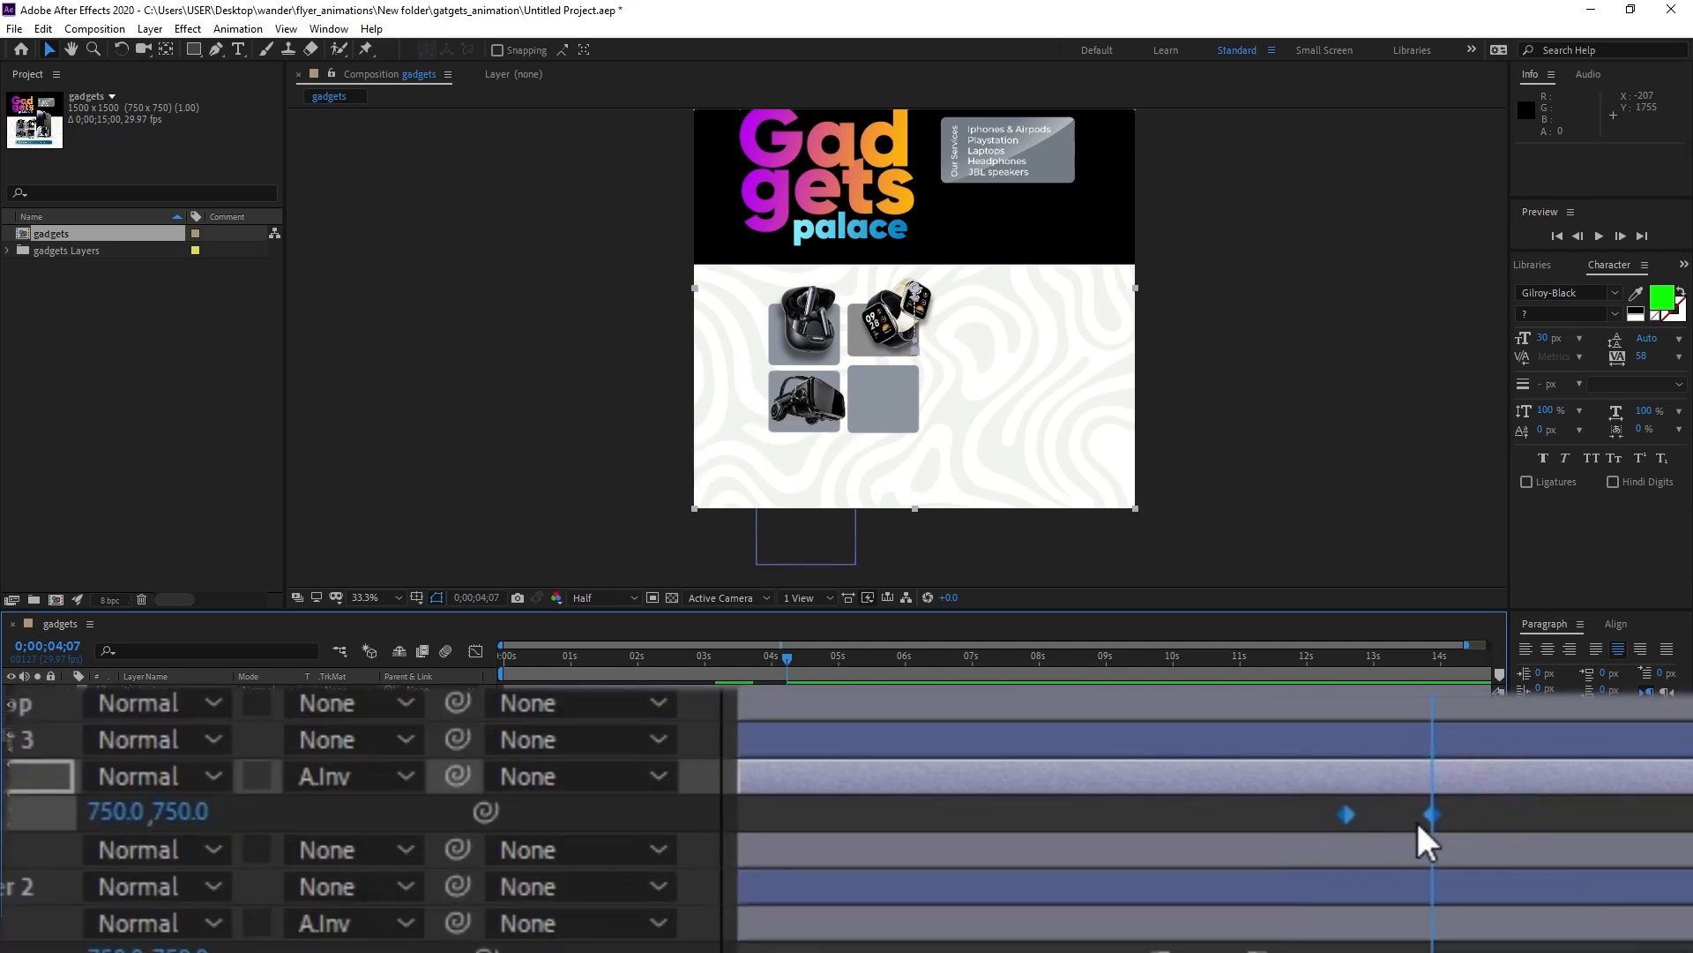
right_click(786, 750)
mouse_move(855, 737)
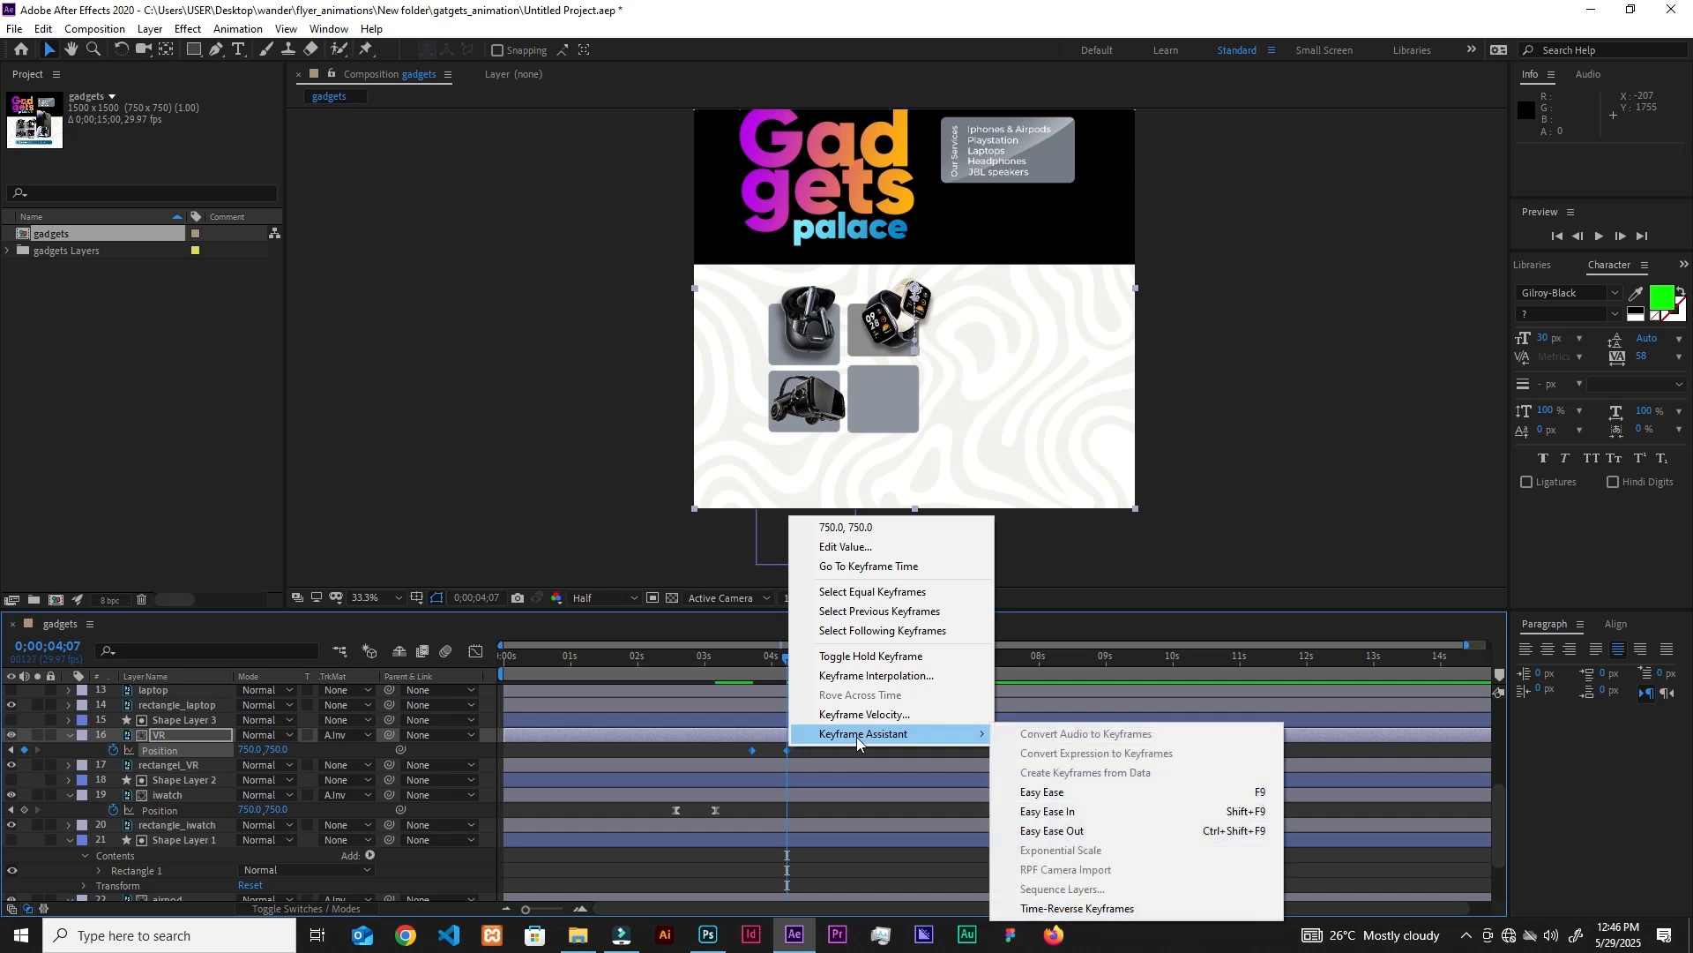
left_click(1042, 791)
Shift both VR keyframes so the first sits at 0;00;02;27, and reshape the speed graph to a sharper, earlier peak of about 988 px/sec.
left_click_drag(1344, 806, 1228, 832)
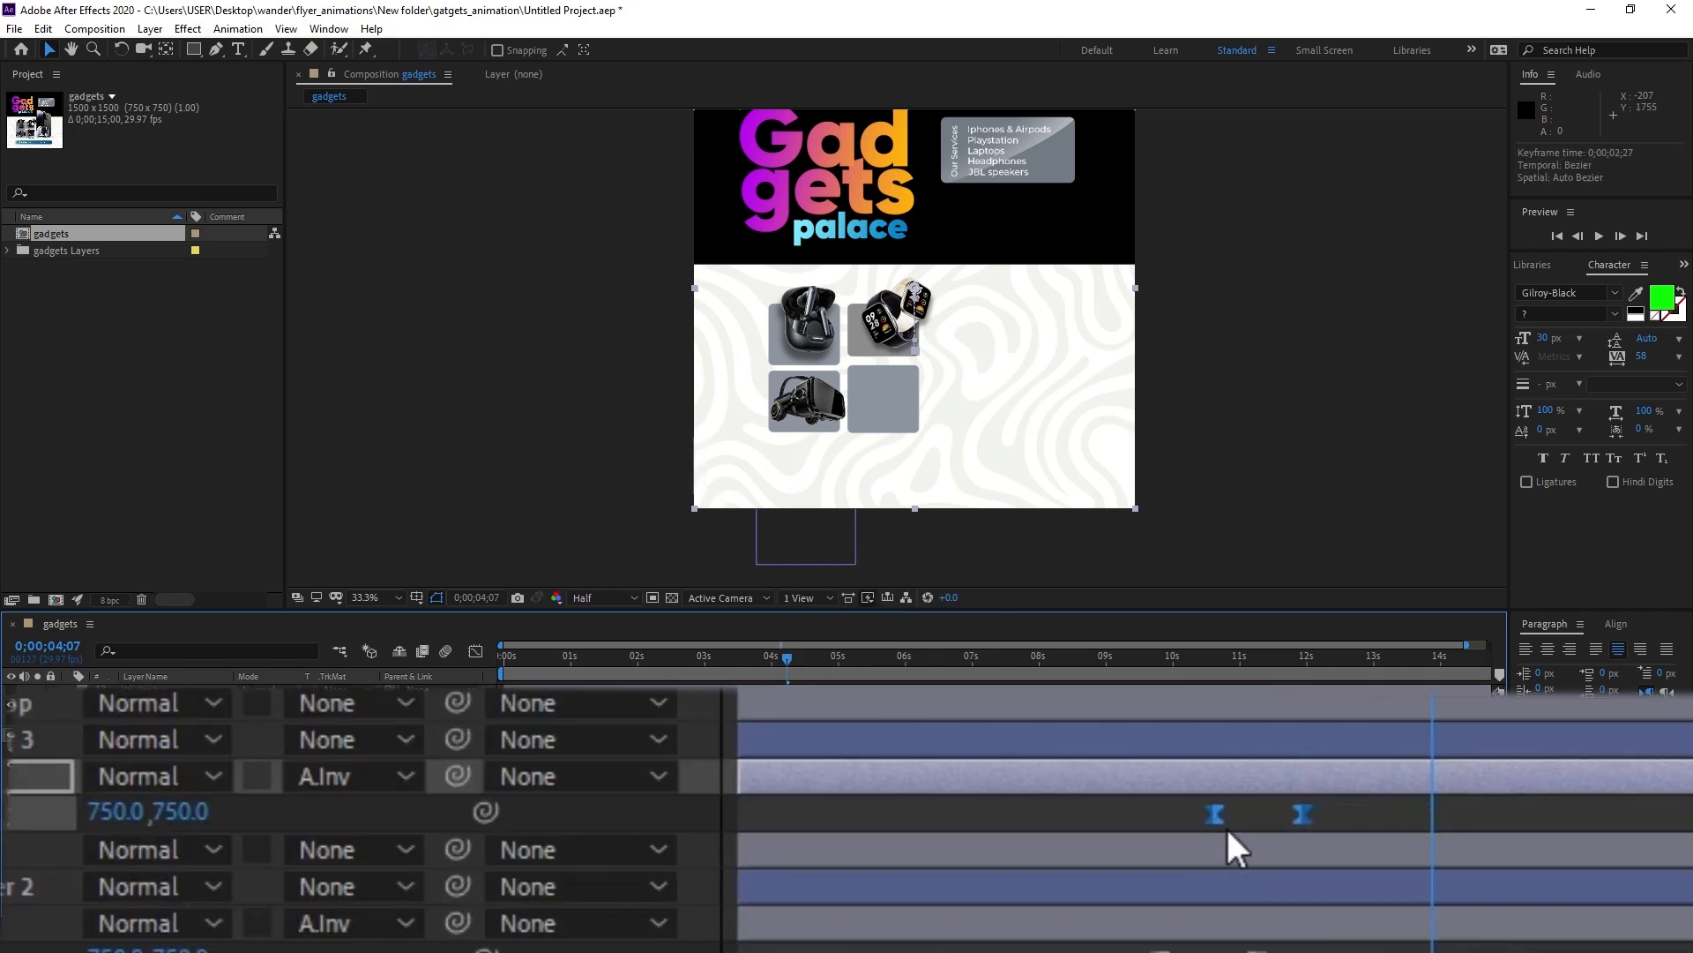
left_click(475, 651)
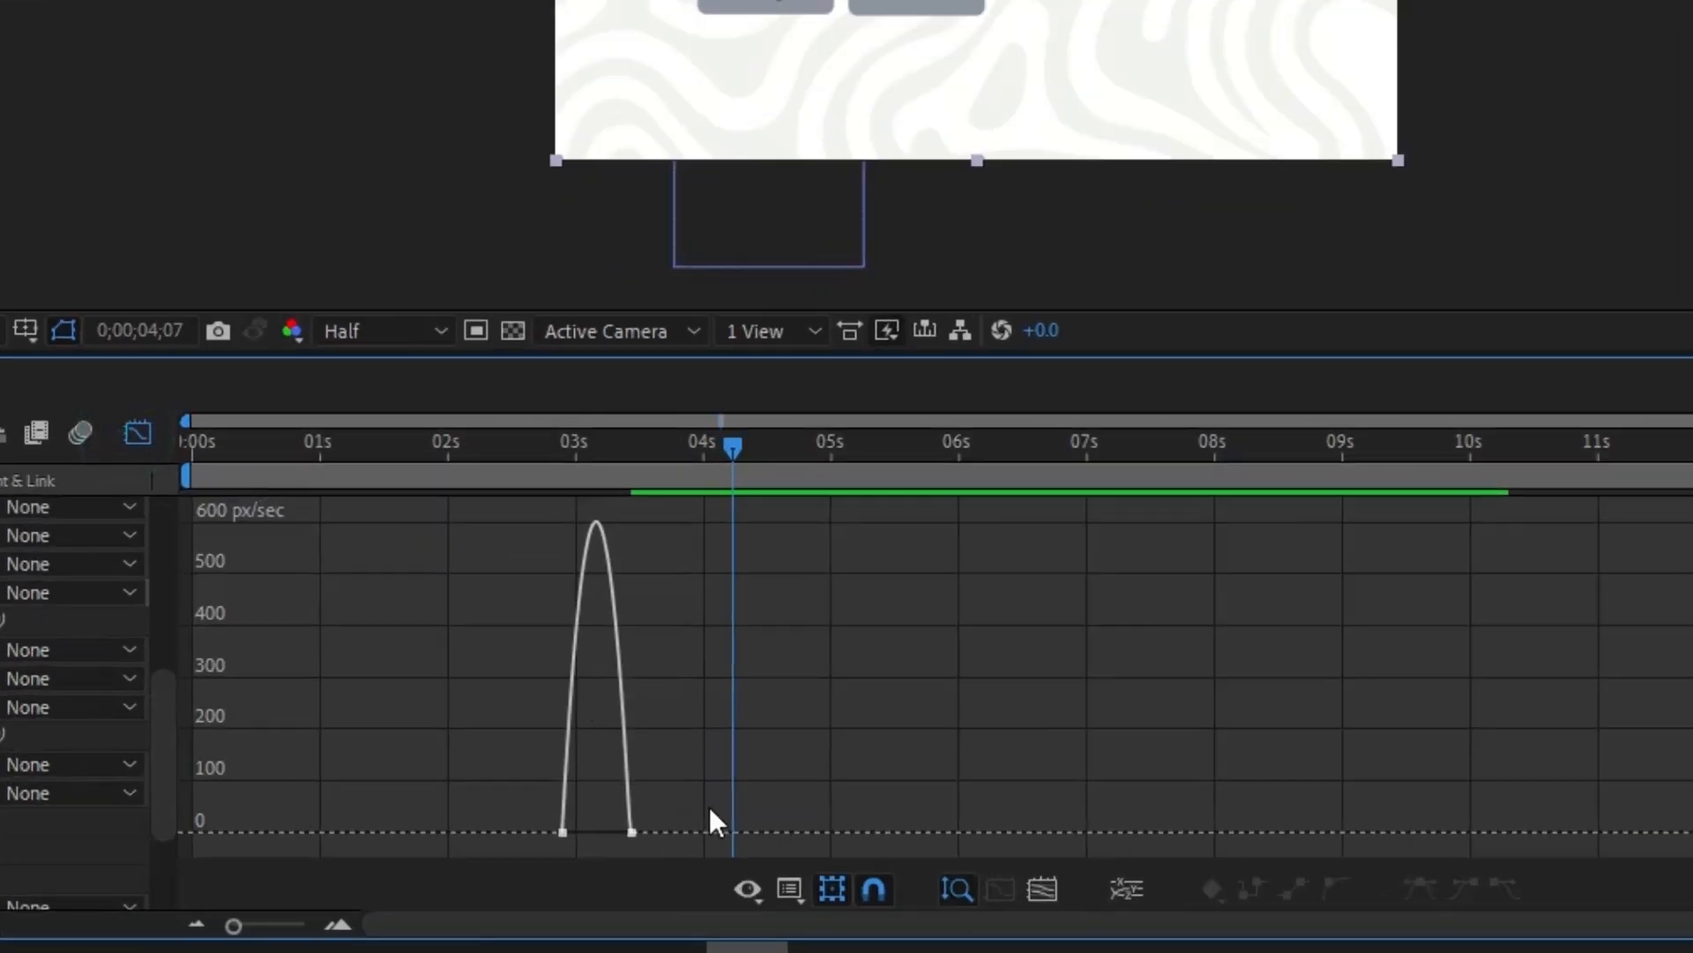
left_click_drag(711, 776, 520, 851)
left_click_drag(615, 820, 608, 823)
left_click(138, 432)
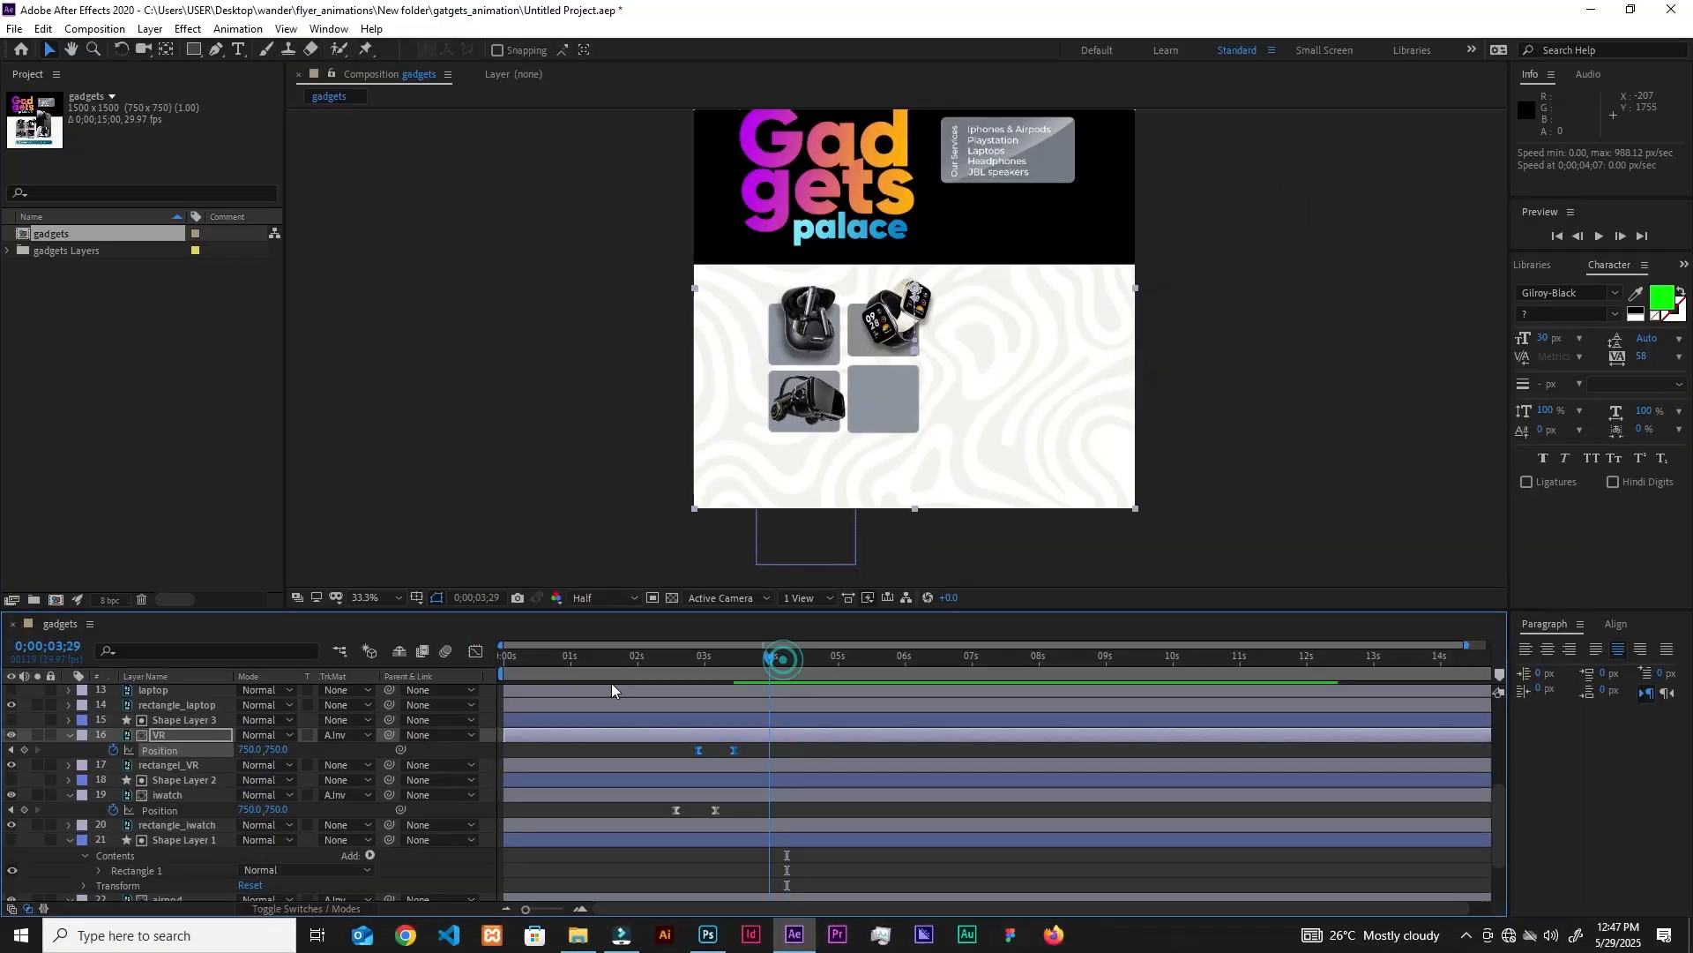
Preview the animation from about one second to check how the VR headset rises with the other products.
left_click(563, 661)
key("space")
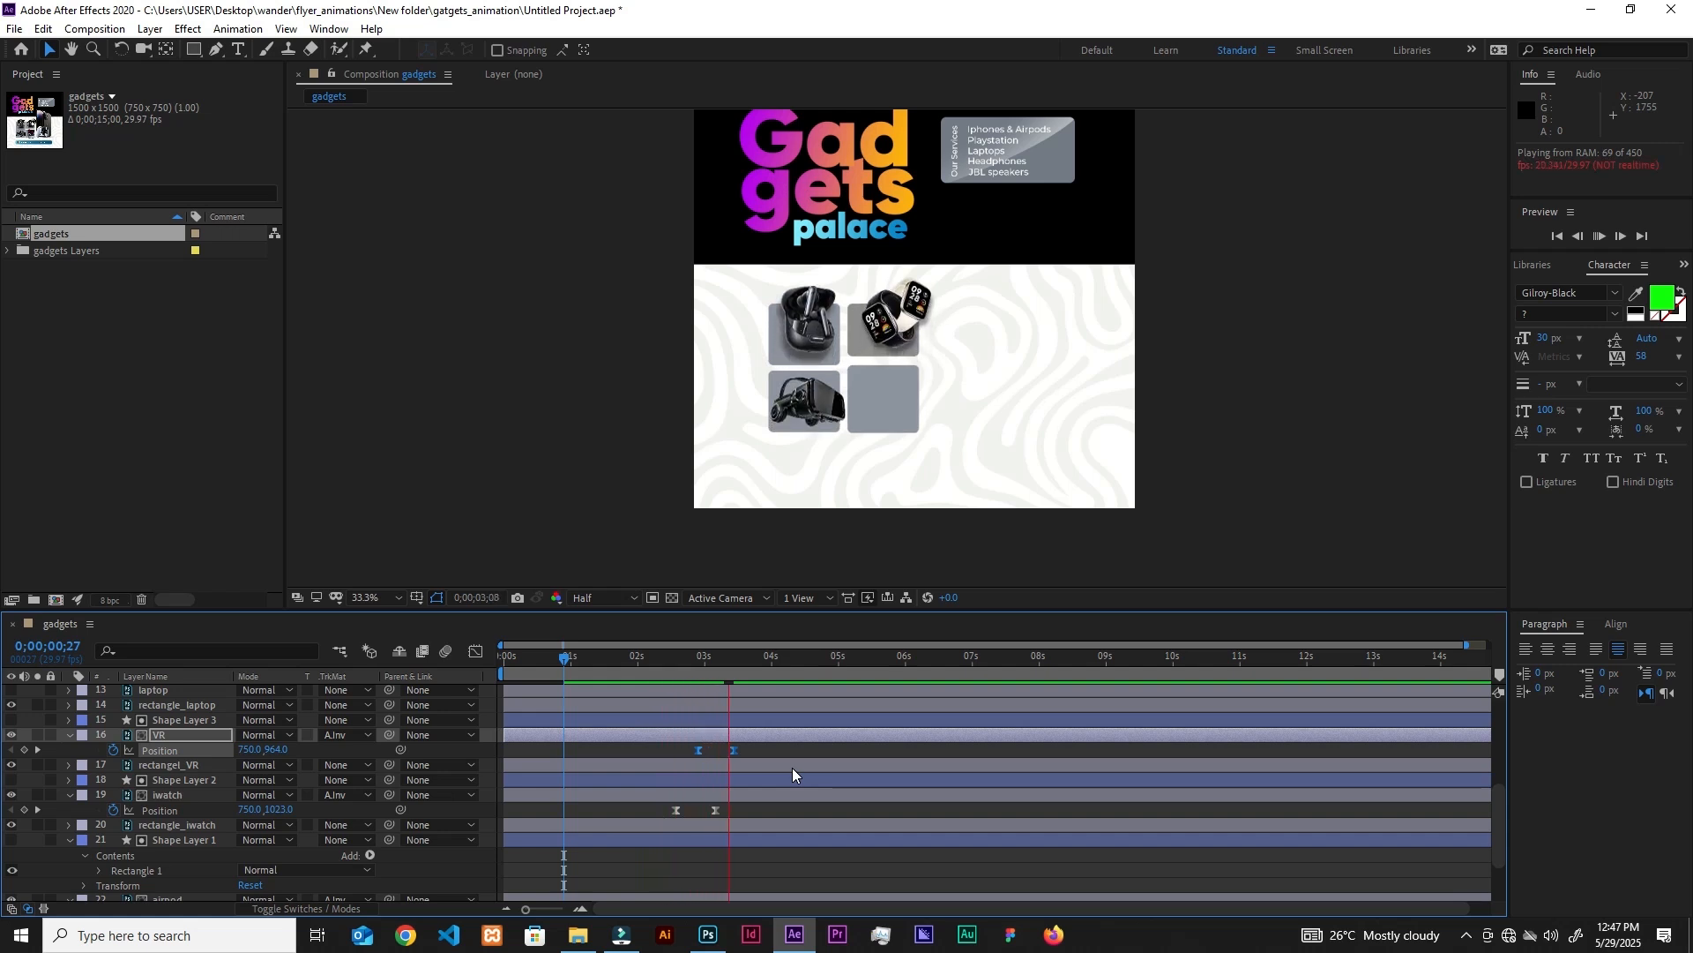
key("space")
key("space")
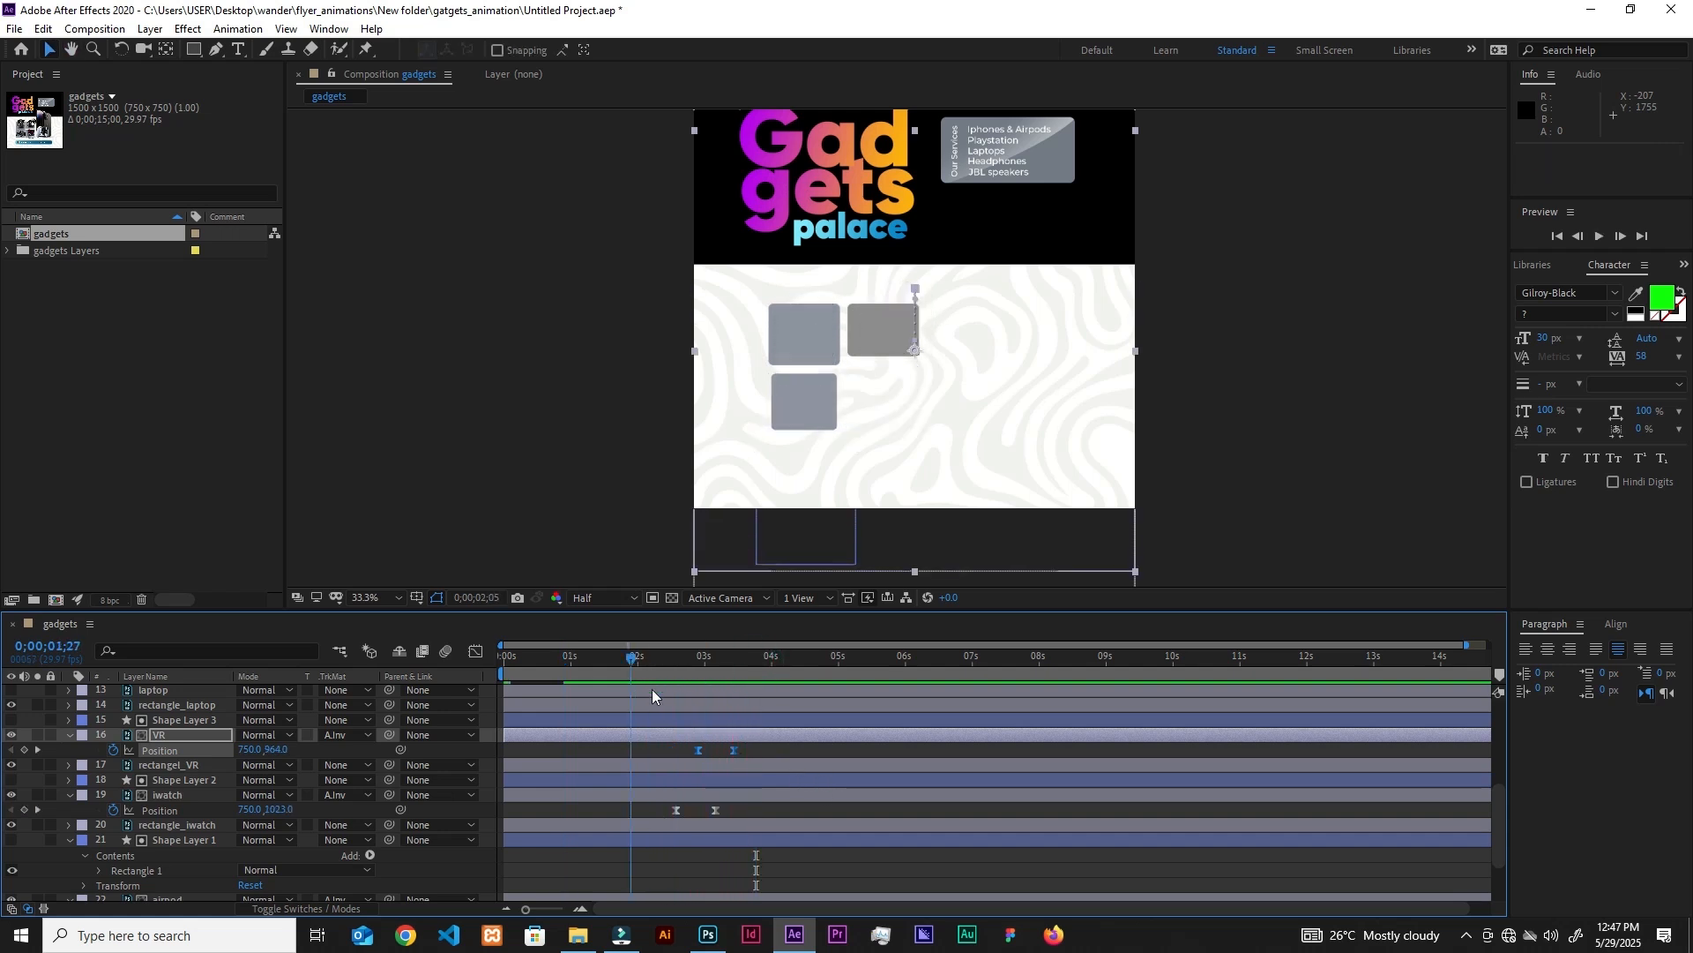
key("space")
left_click(821, 753)
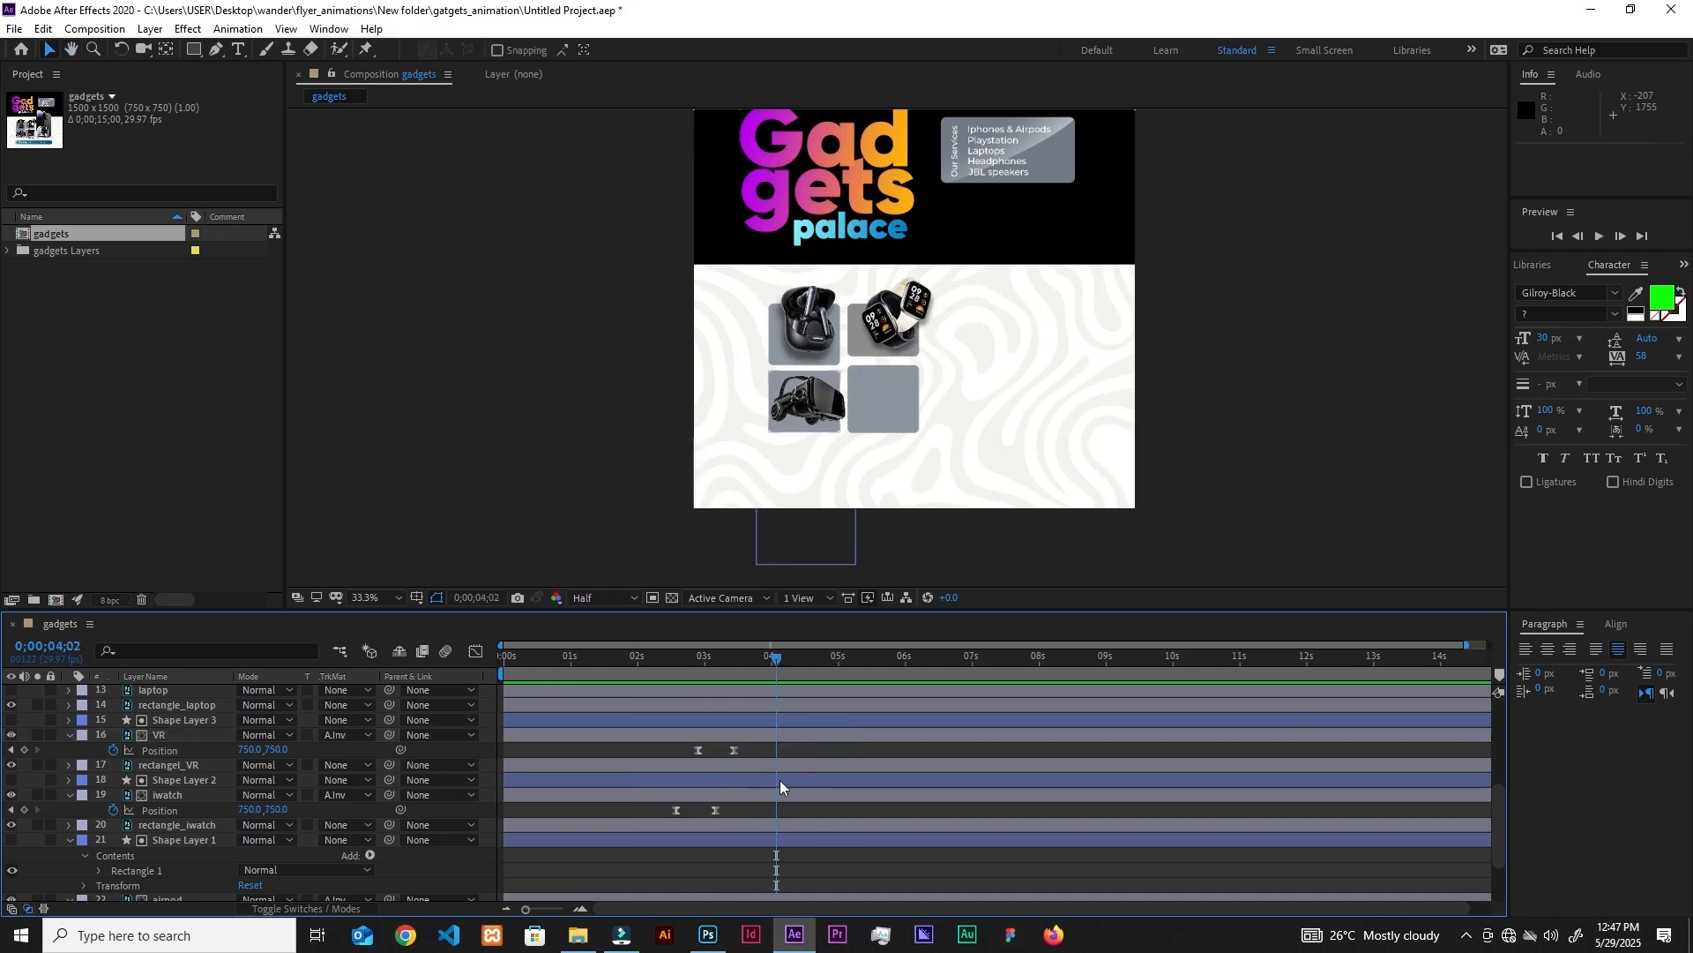
Collapse the Position properties of the VR, iwatch and airpod layers, and reduce Shape Layer 1's expanded properties to Position only.
mouse_move(1502, 812)
left_mouse_down()
mouse_move(1499, 859)
mouse_move(1475, 802)
left_mouse_up()
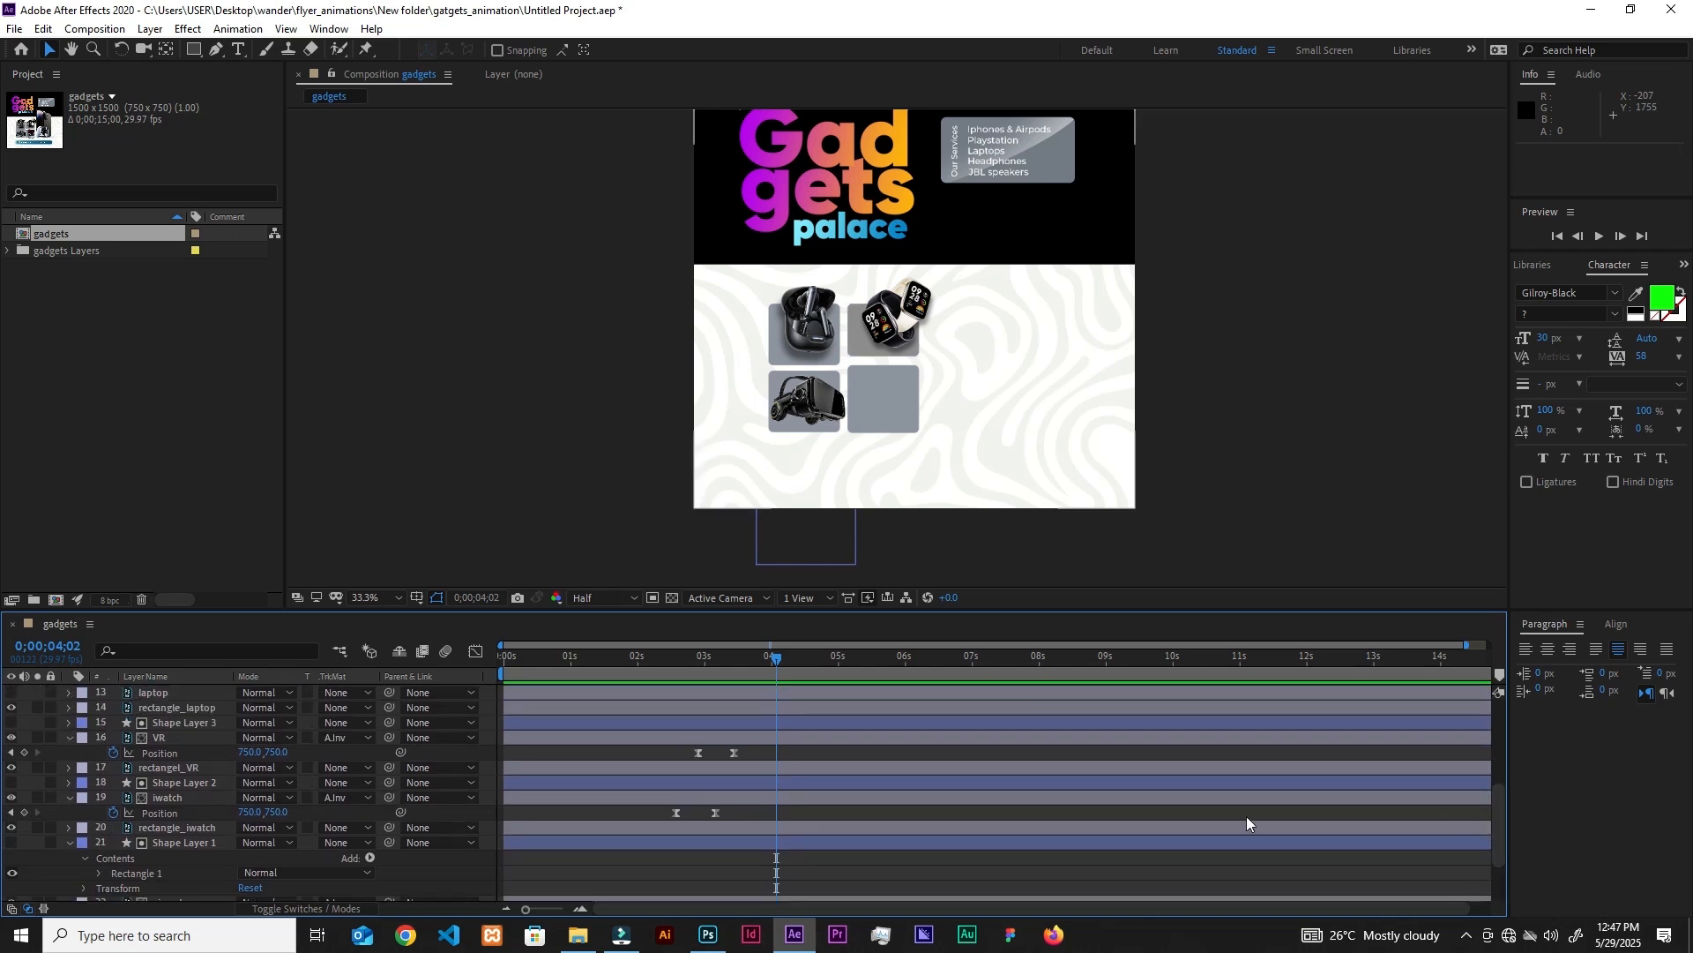
left_click(602, 737)
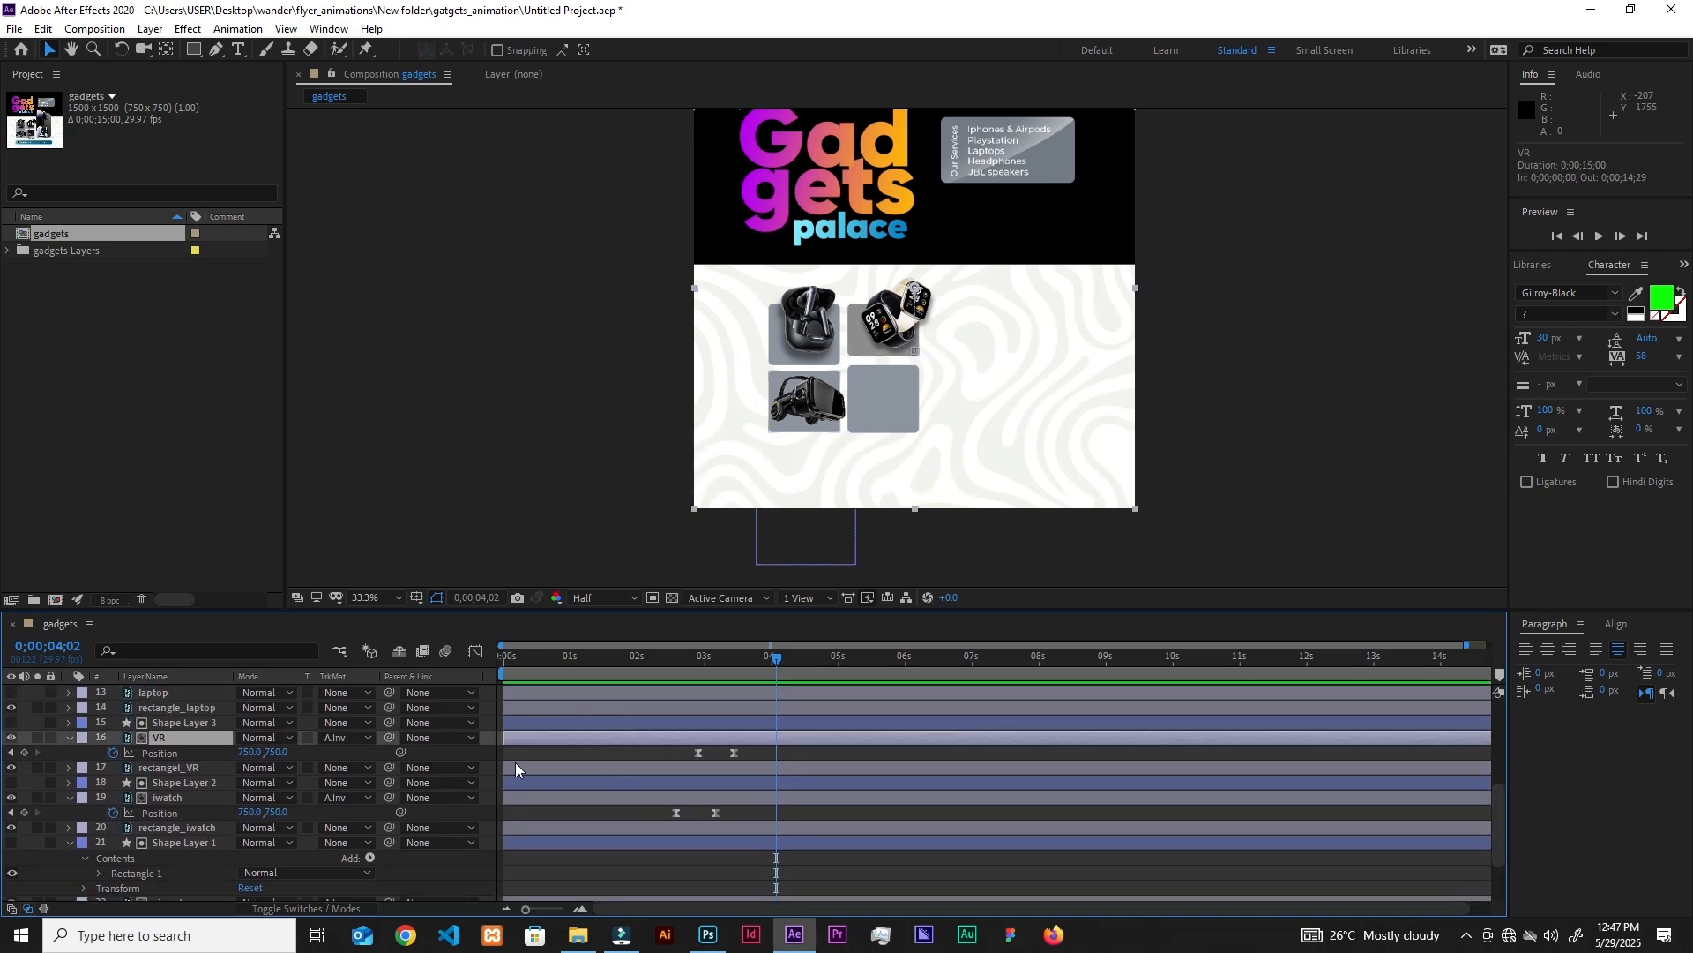
key("p")
left_click(663, 782)
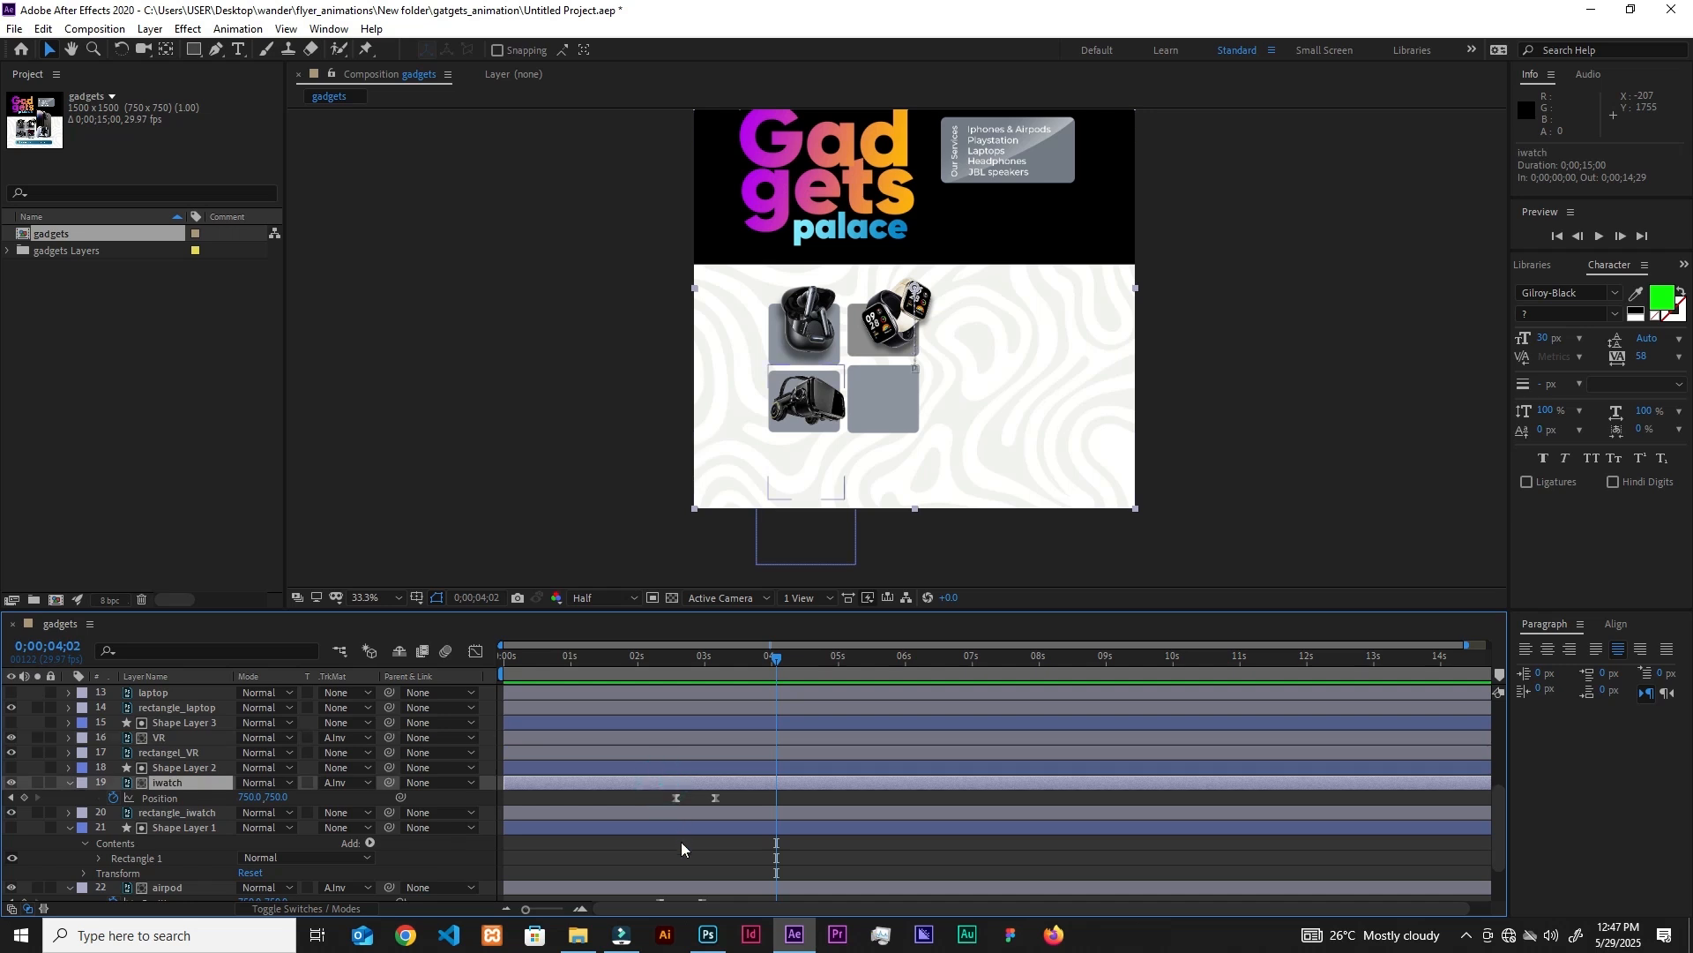
key("p")
left_click(682, 872)
key("p")
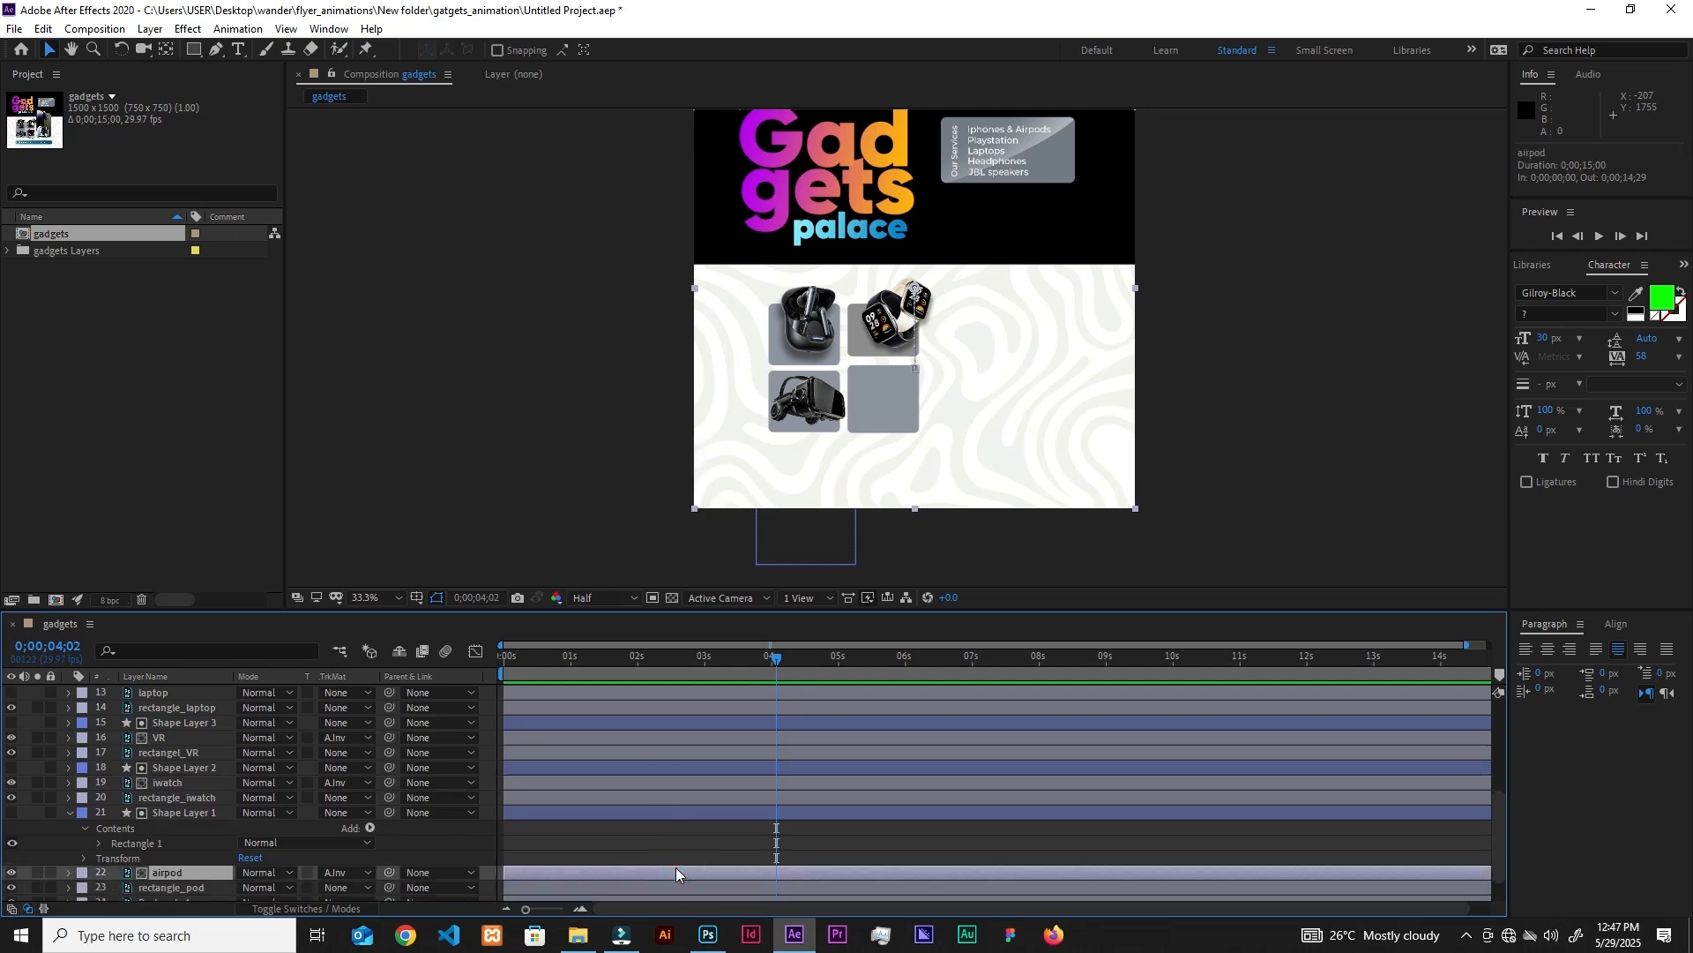
left_click(685, 812)
key("p")
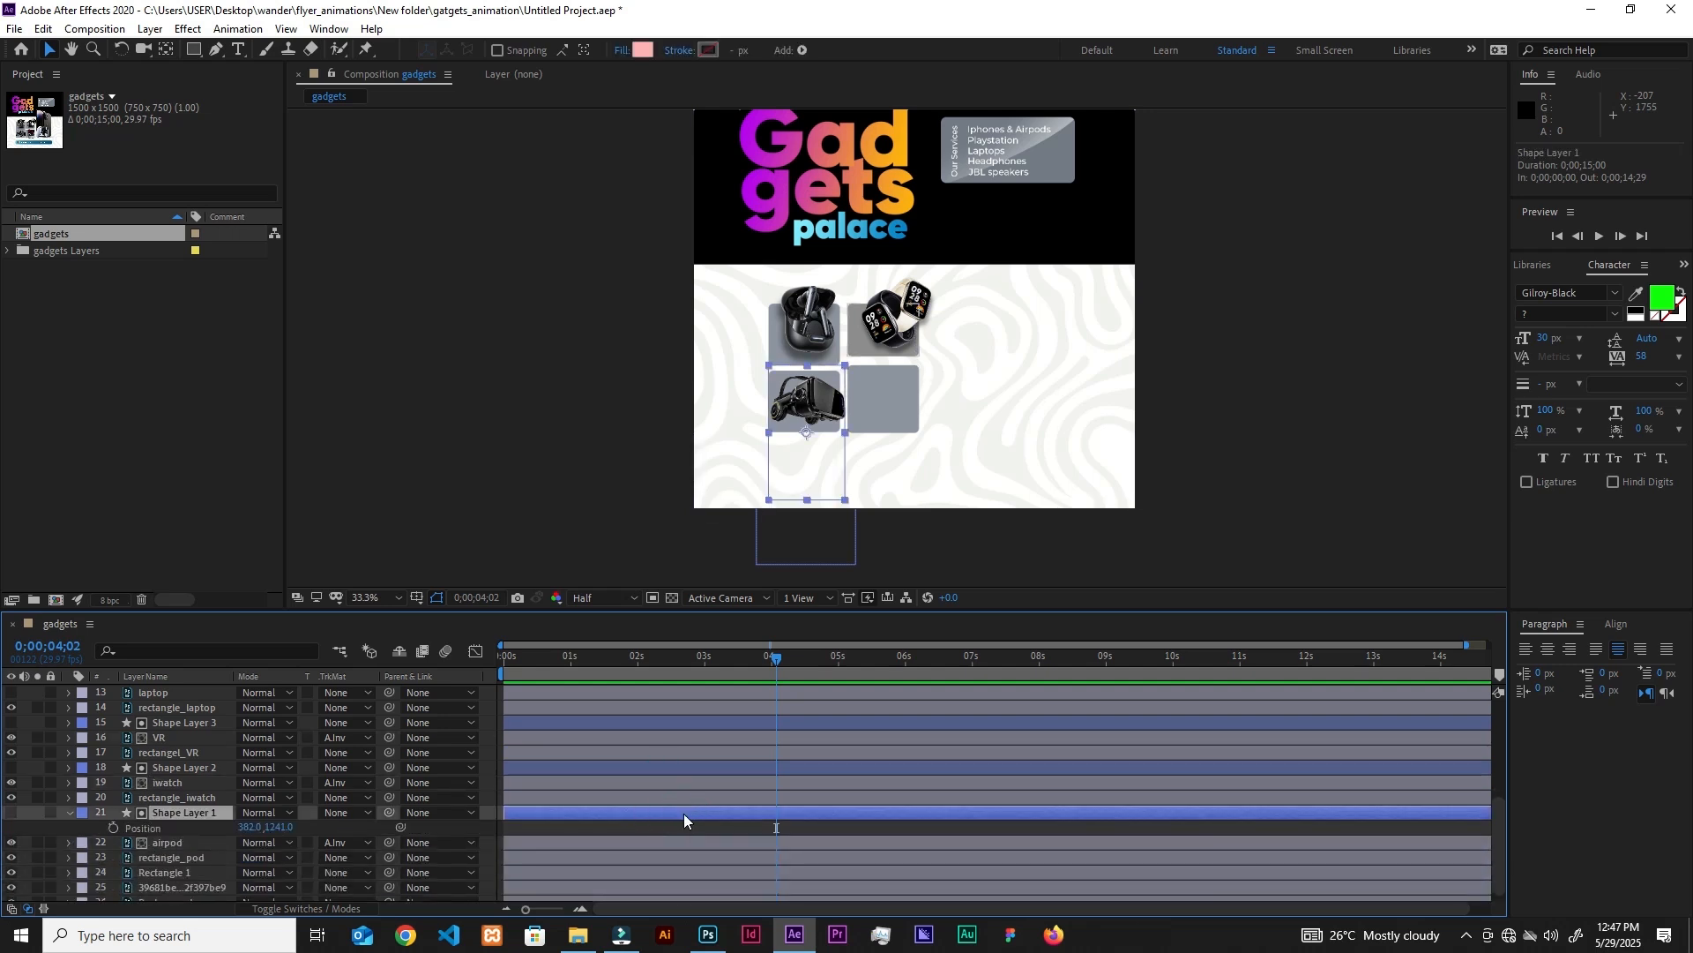
left_click_drag(1501, 831, 1496, 824)
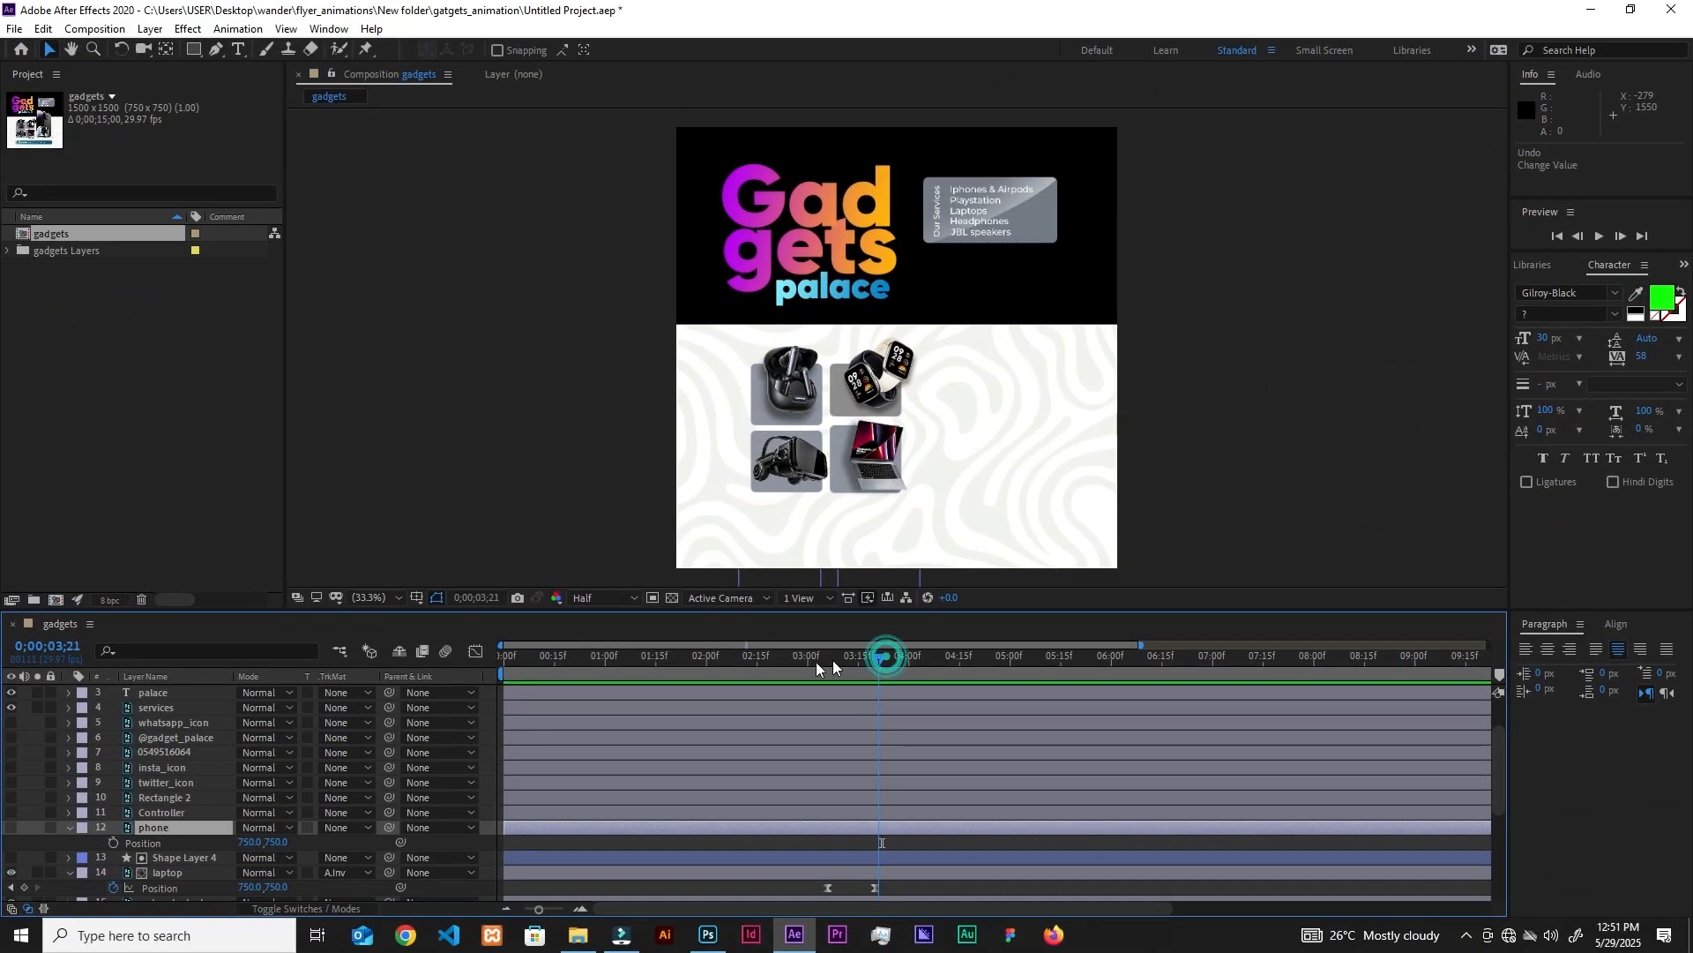
Preview the product animations, including the laptop, from 0;00;02;07.
left_click(730, 660)
key("space")
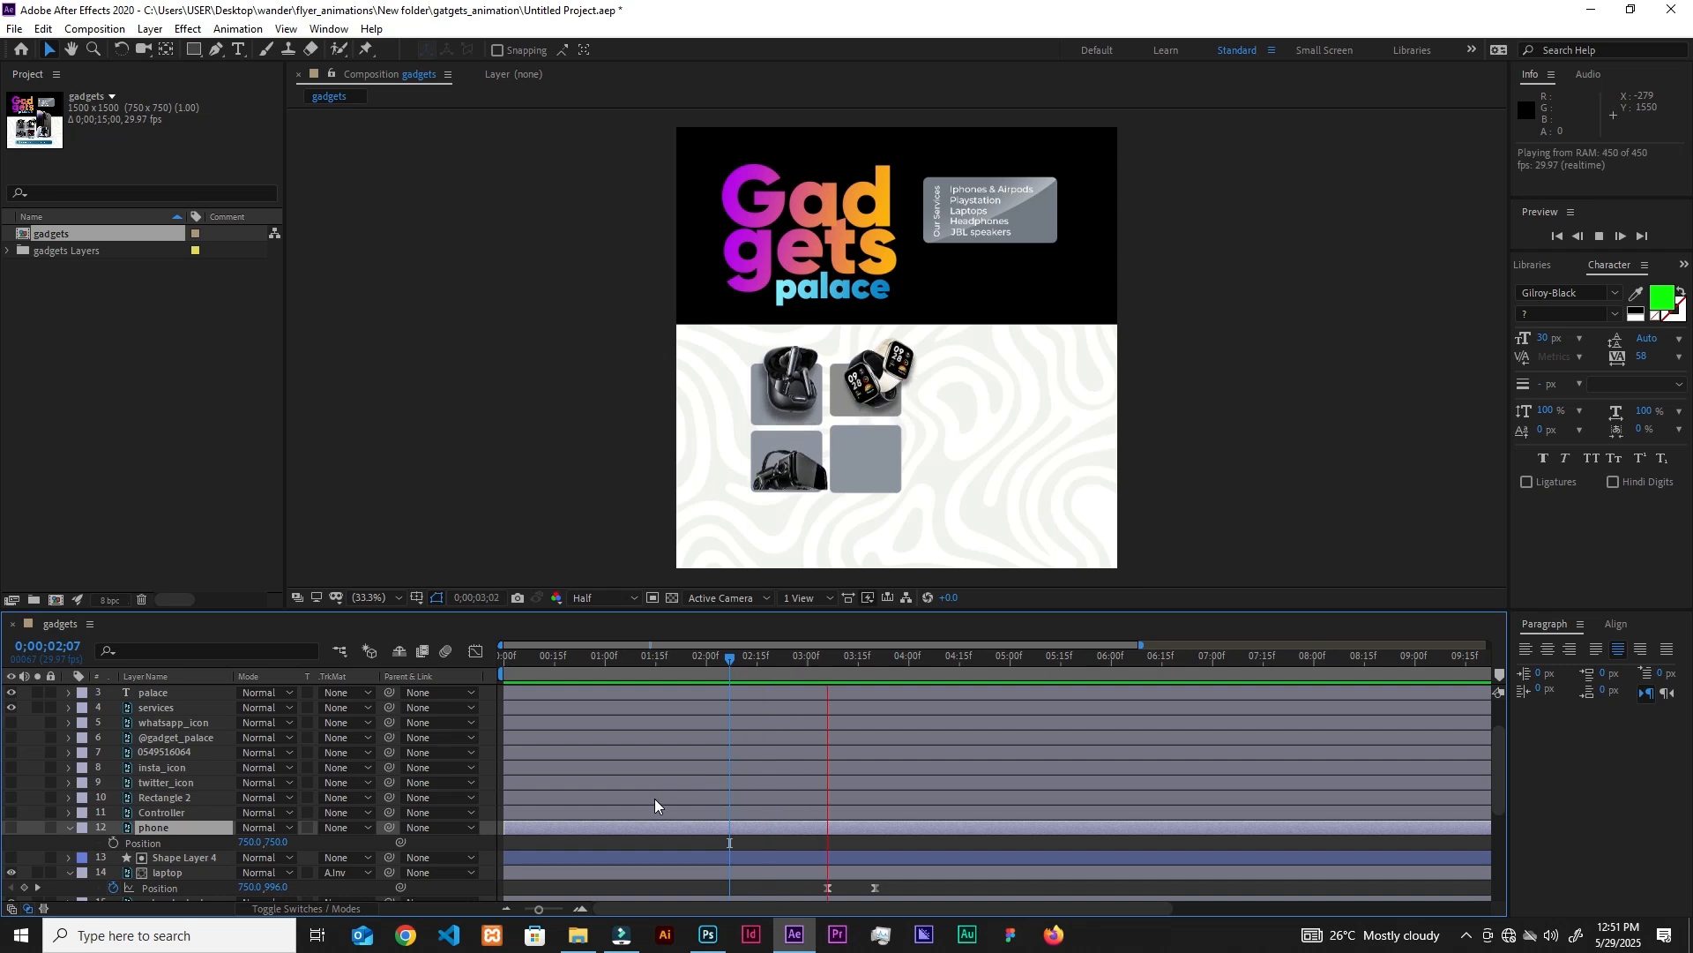
Show the phone layer and start its Position animation at 0;00;03;21 with a keyframe of 1553, 750, off the flyer's right side.
key("space")
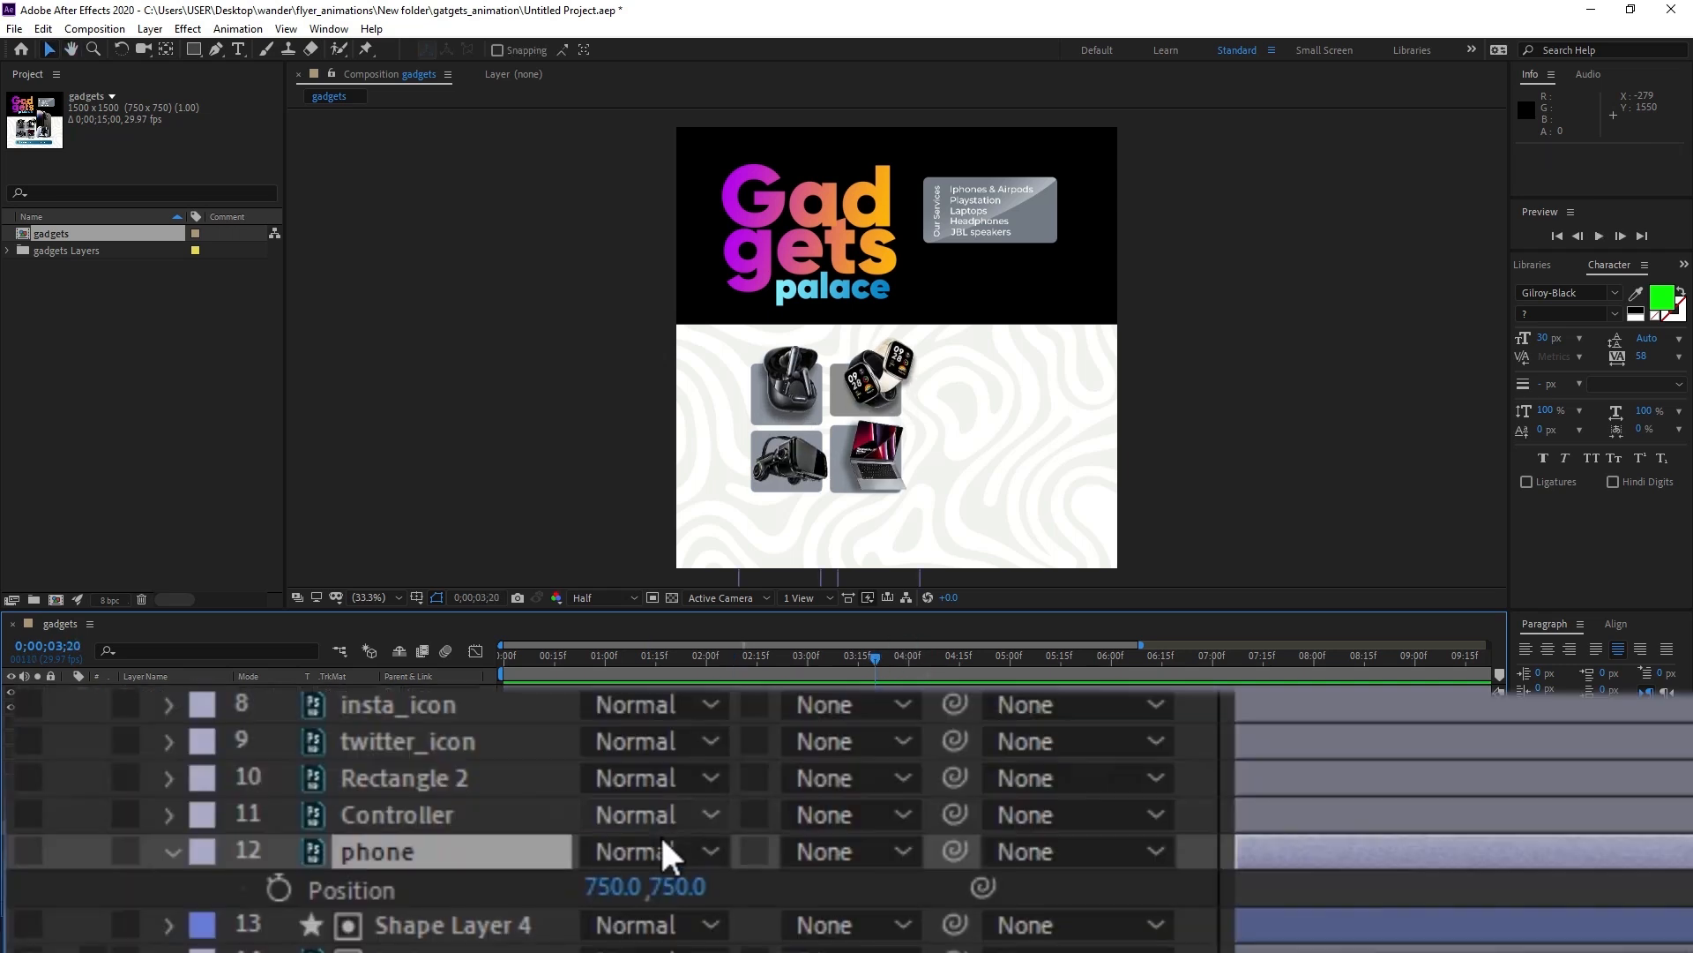
left_click(21, 848)
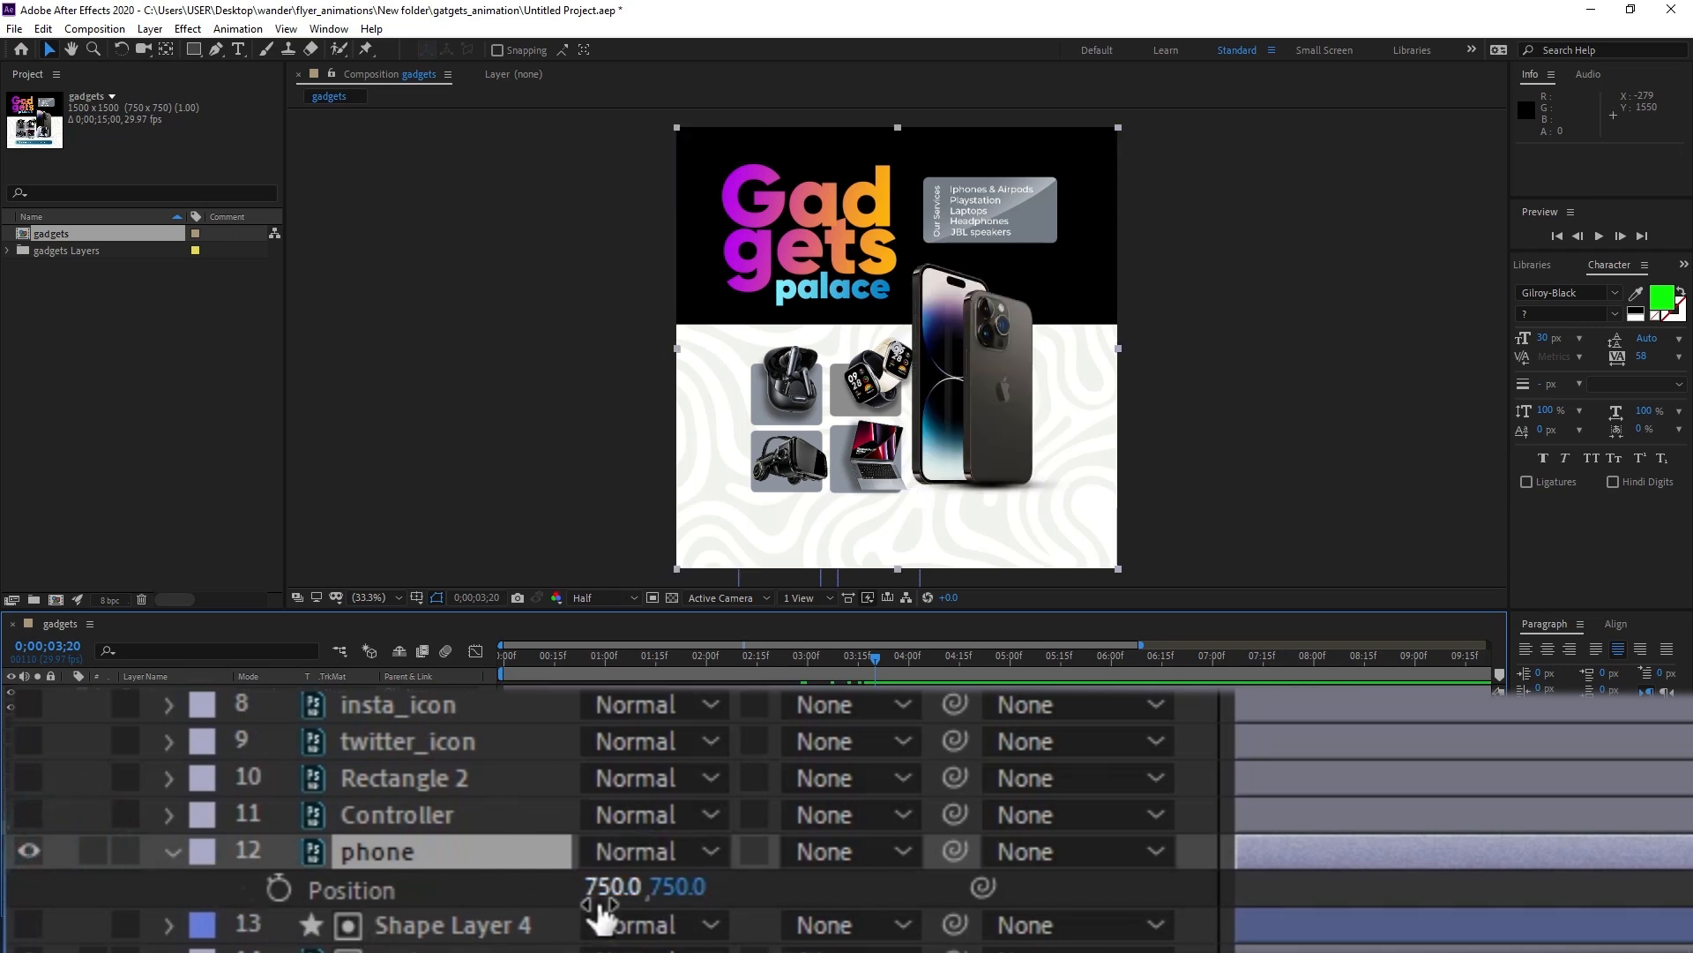
left_click_drag(844, 660, 875, 665)
left_click_drag(599, 887, 1518, 882)
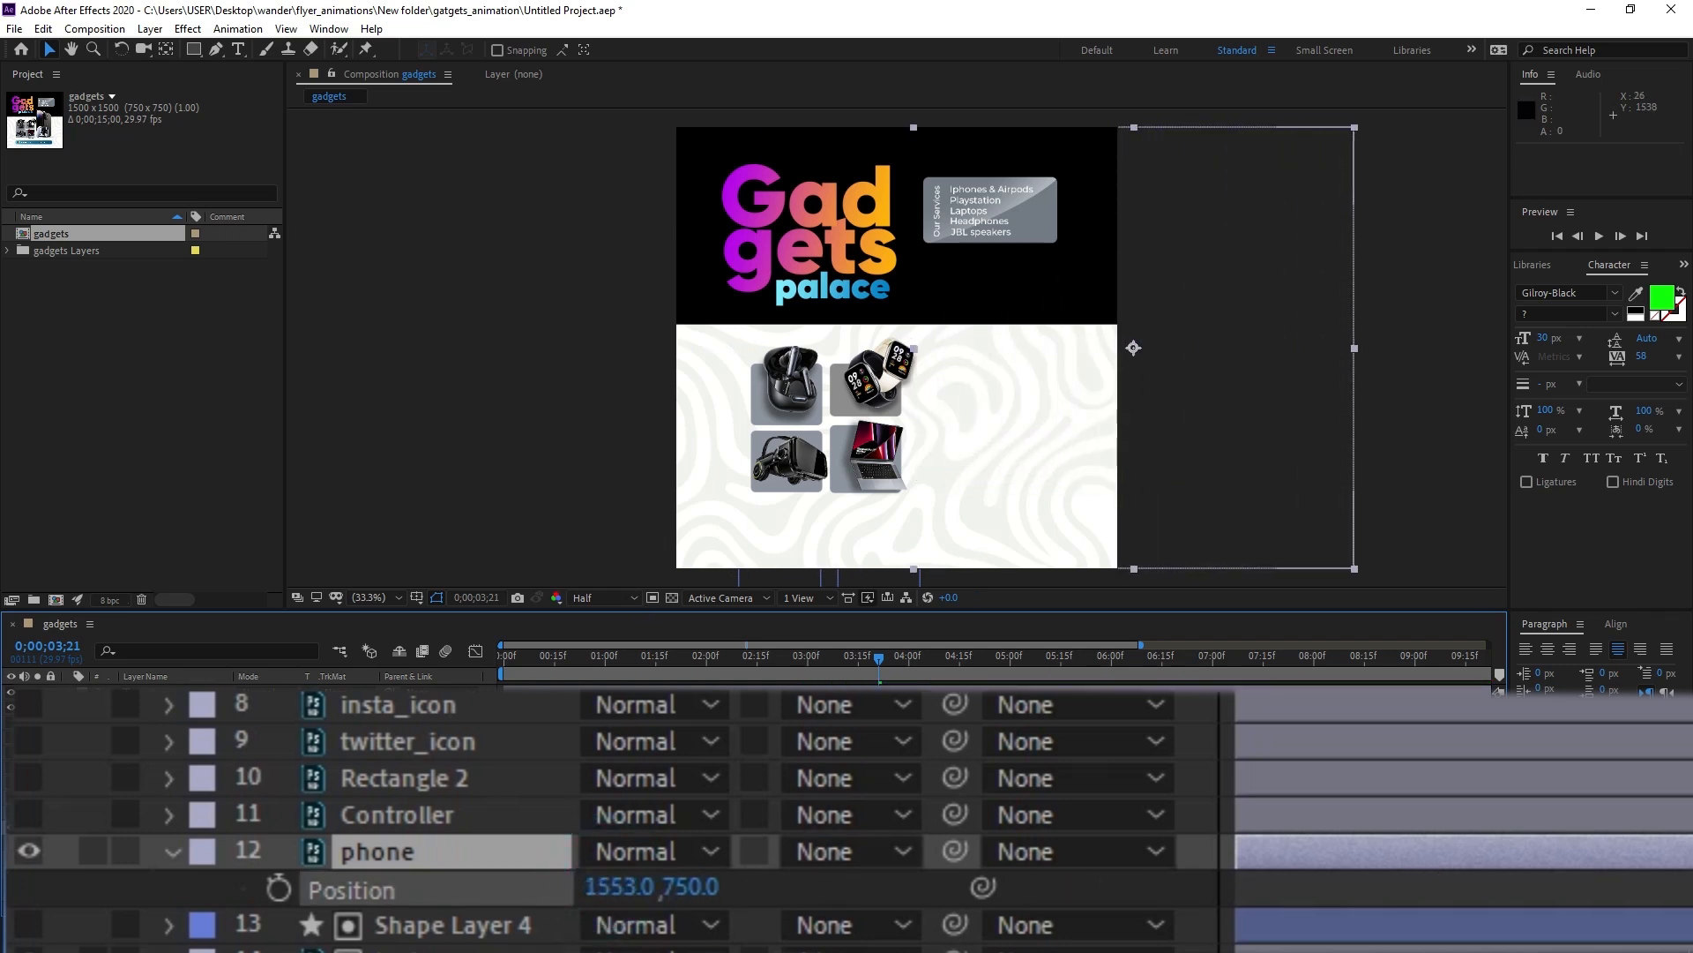
left_click(279, 889)
Add a phone Position keyframe at 0;00;04;10 with X set to 750.
left_click_drag(879, 660, 933, 665)
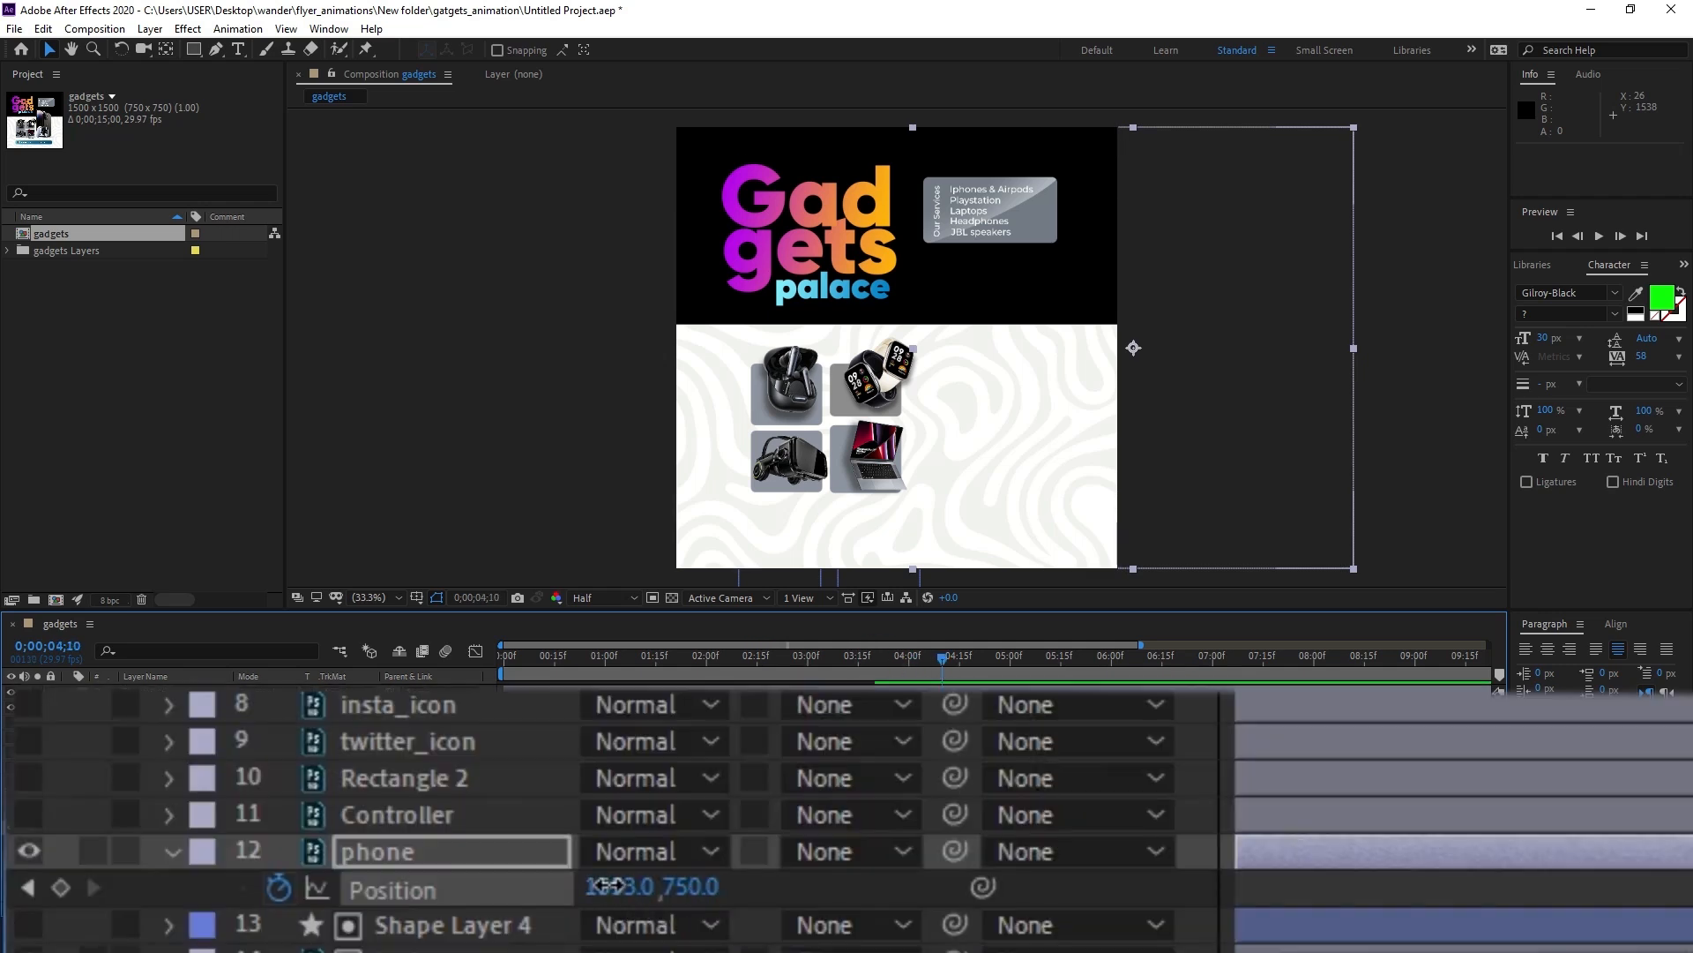
left_click(253, 841)
type("75")
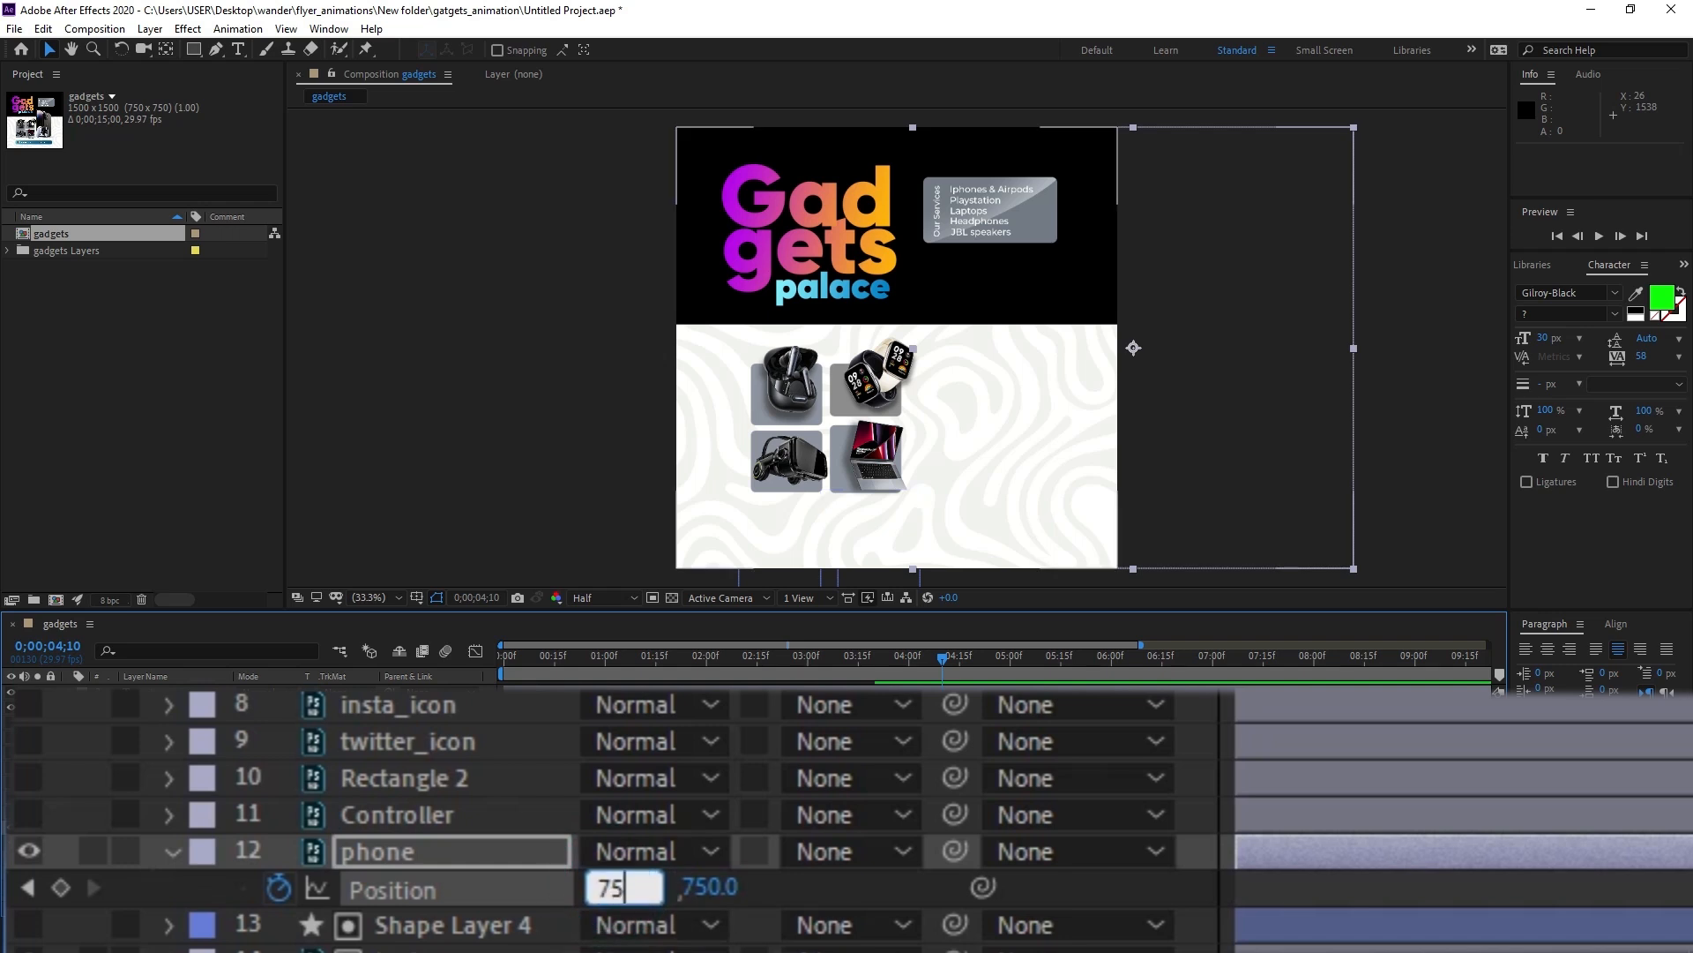
type("0")
key("Return")
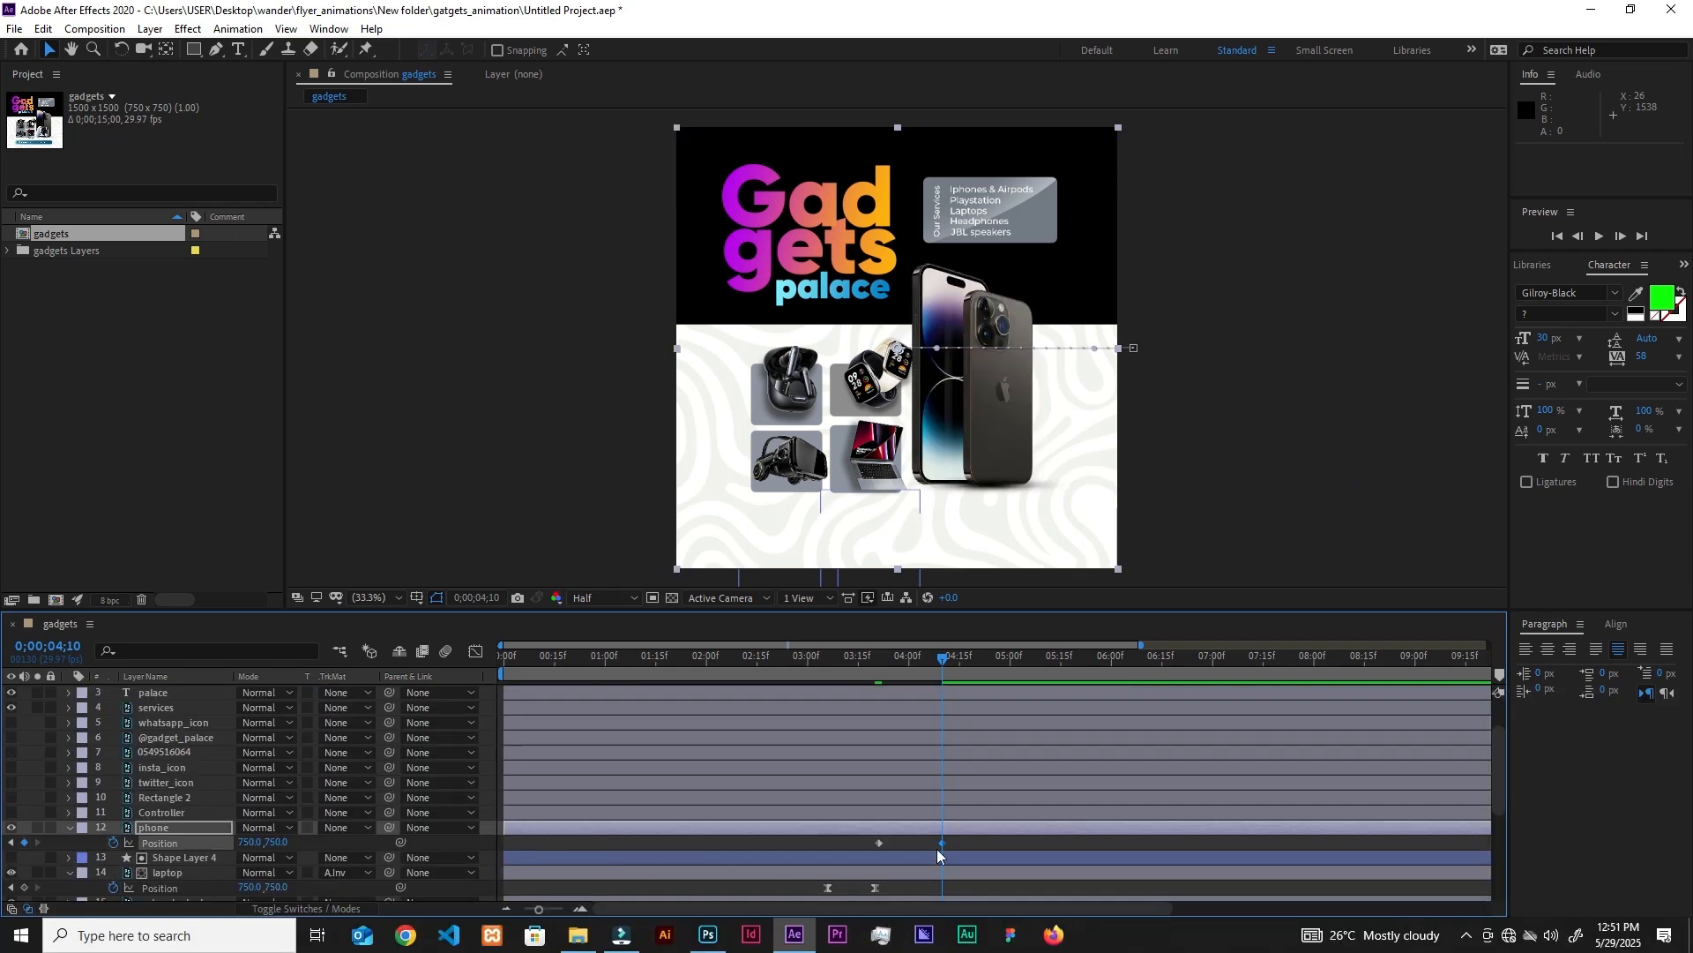
Apply Easy Ease to both phone Position keyframes.
left_click_drag(972, 840, 849, 849)
right_click(878, 845)
mouse_move(988, 835)
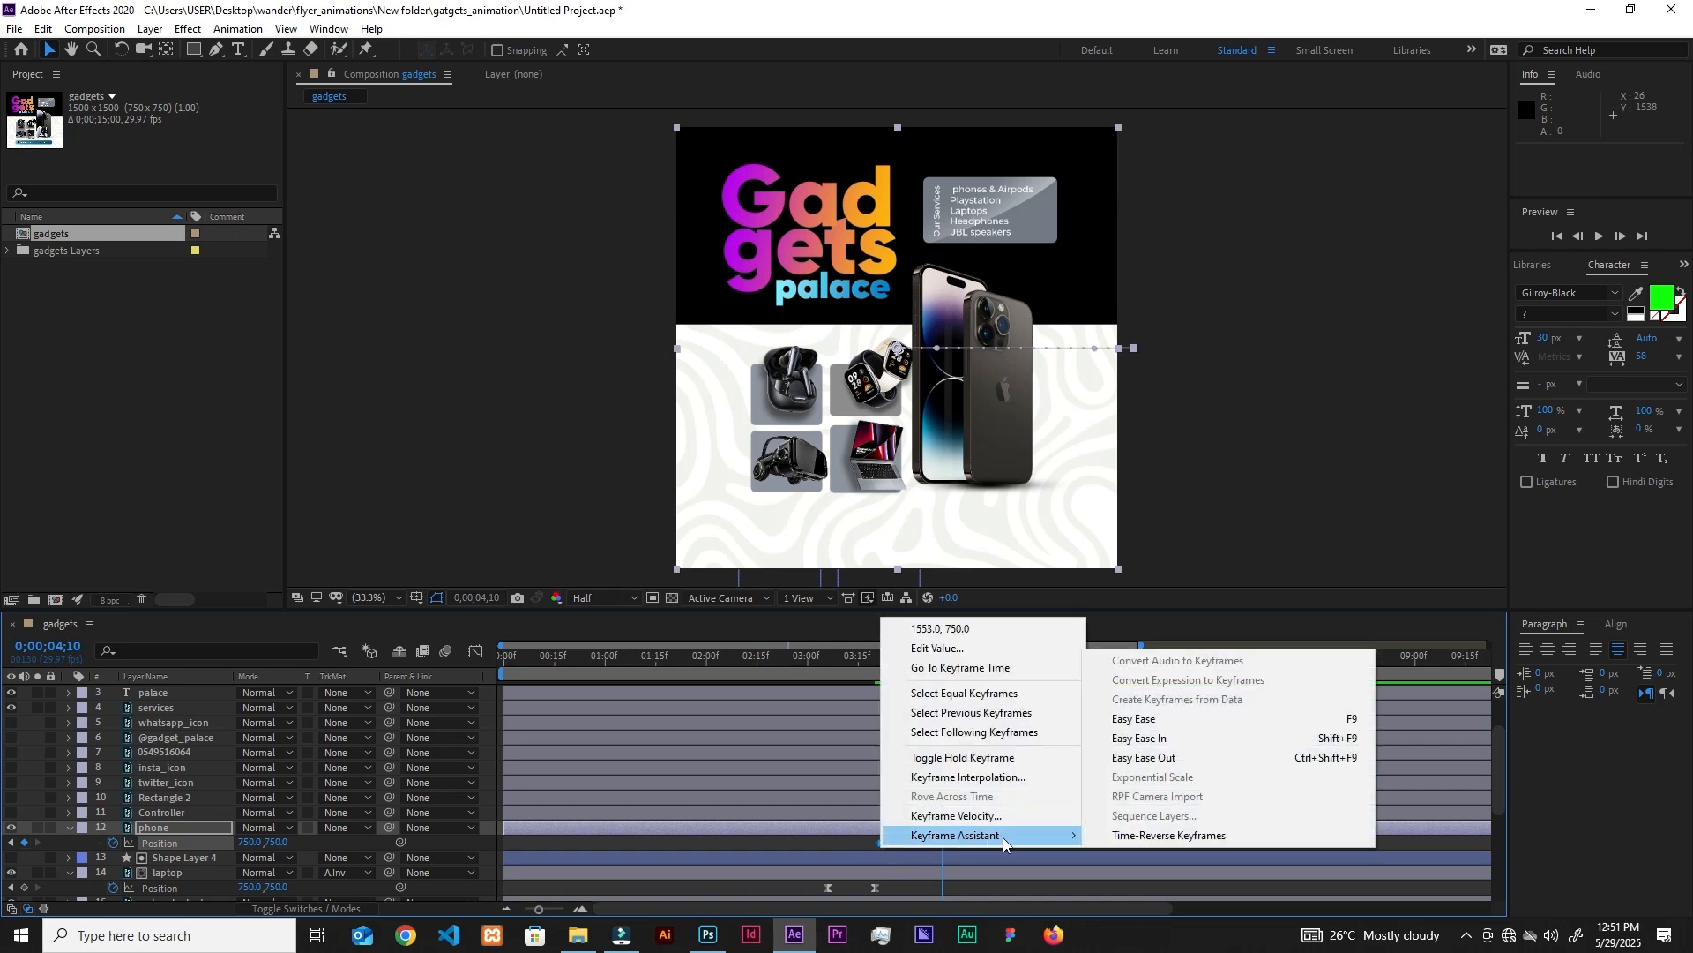
left_click(1137, 719)
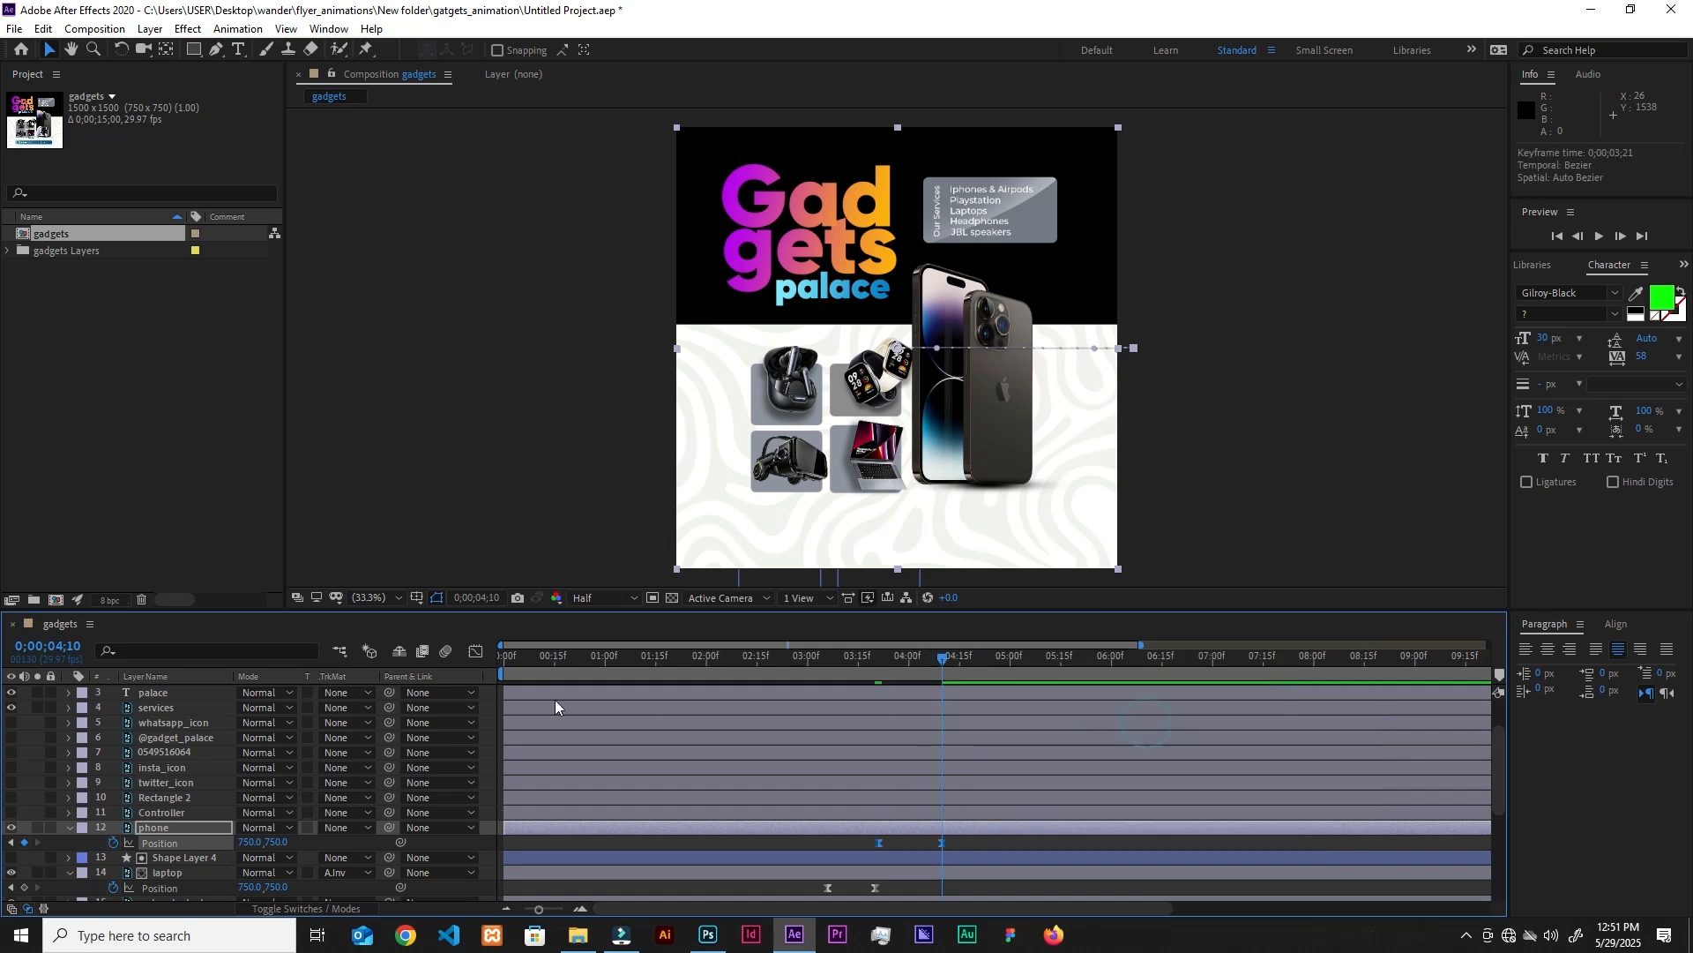
Reshape the phone's speed graph by lengthening the ease into its final keyframe, and return to the layer bar view.
left_click(476, 653)
left_click_drag(996, 836, 842, 878)
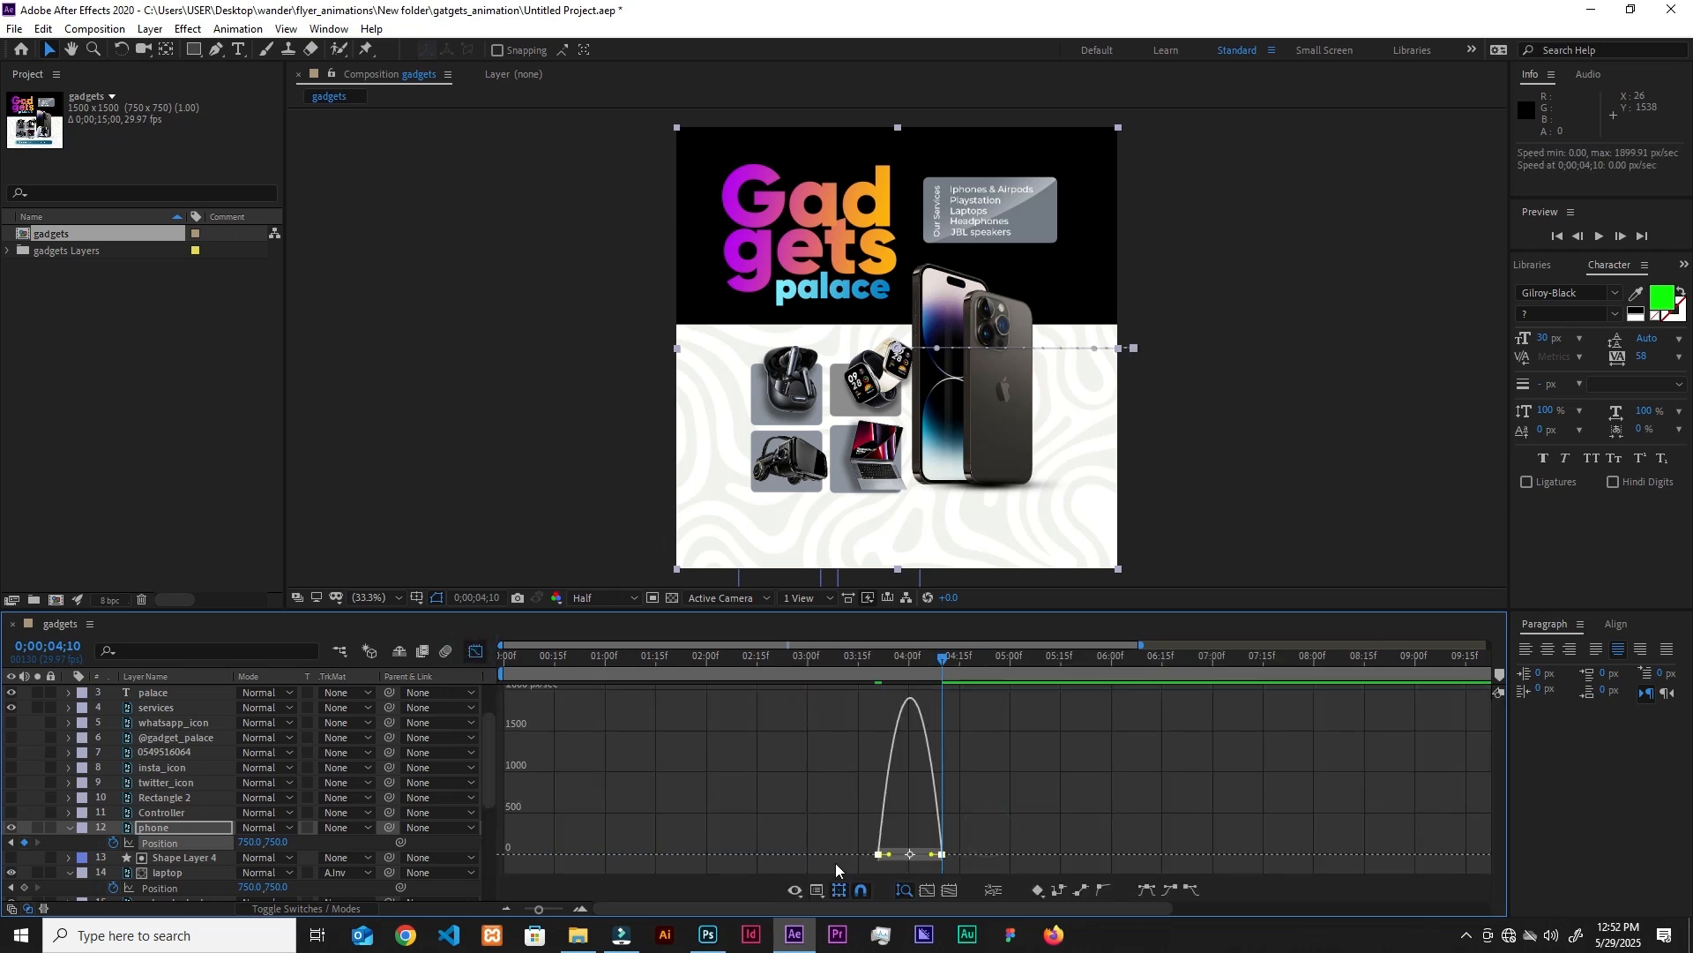
left_click_drag(545, 917, 559, 917)
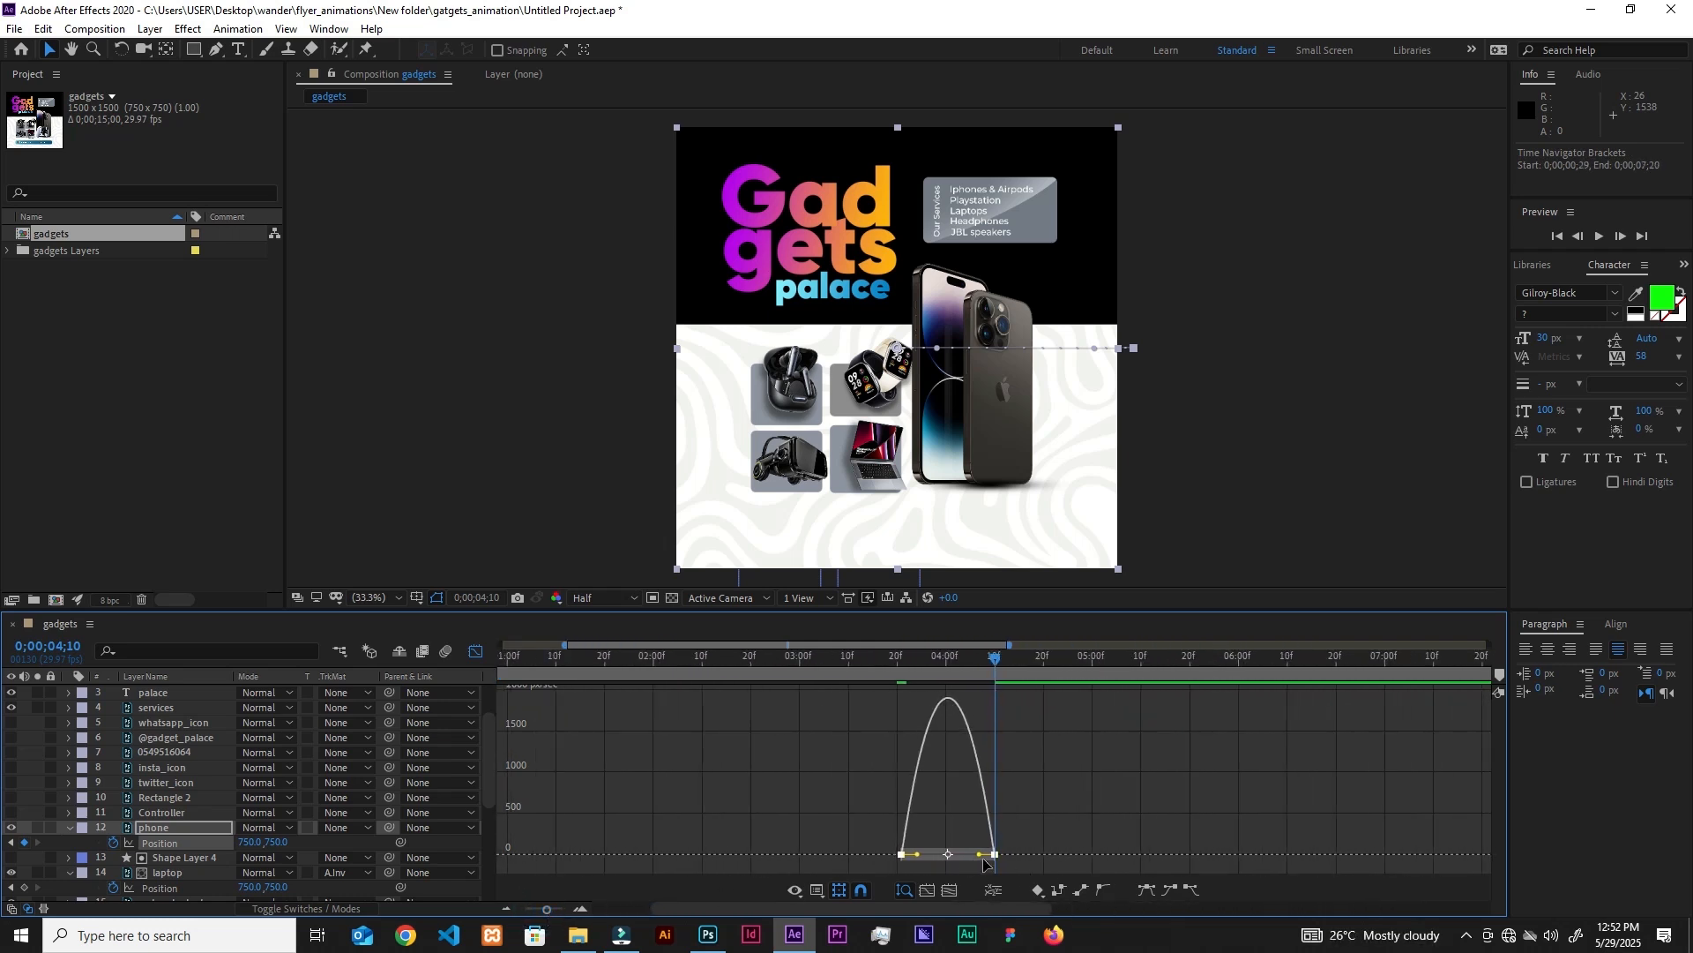
left_click_drag(979, 856, 958, 855)
key("shift+F3")
Preview the phone's slide-in and shift both its Position keyframes earlier so the last one sits at 0;00;03;29.
left_click(812, 656)
key("space")
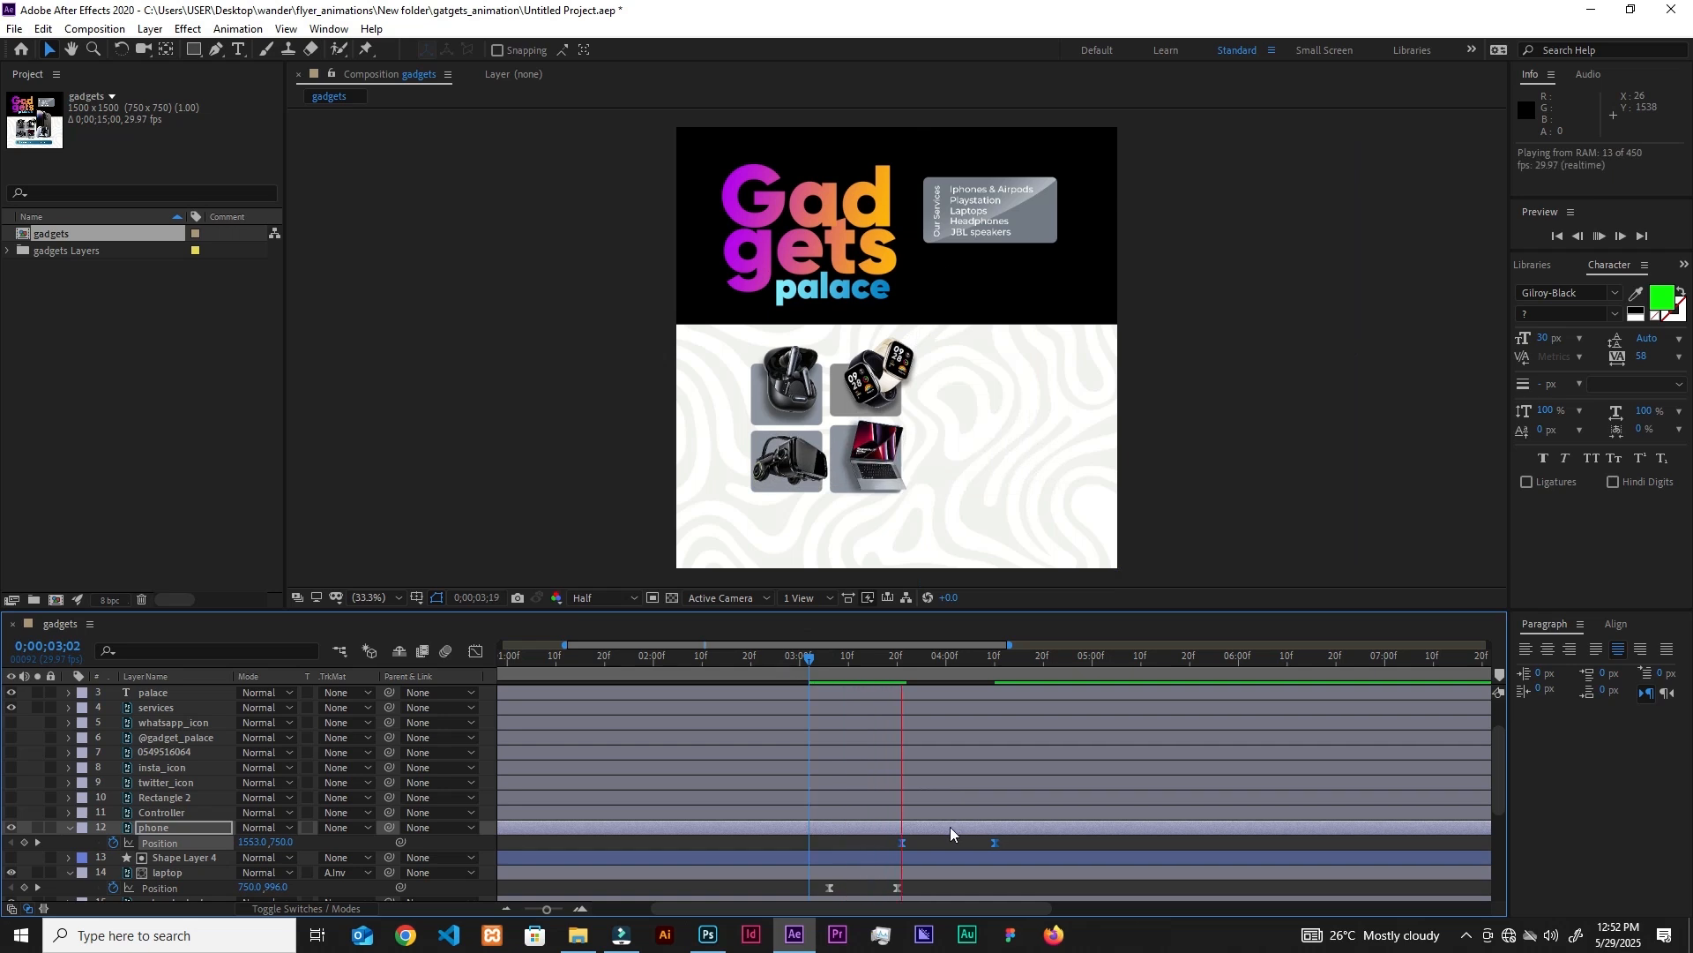
key("space")
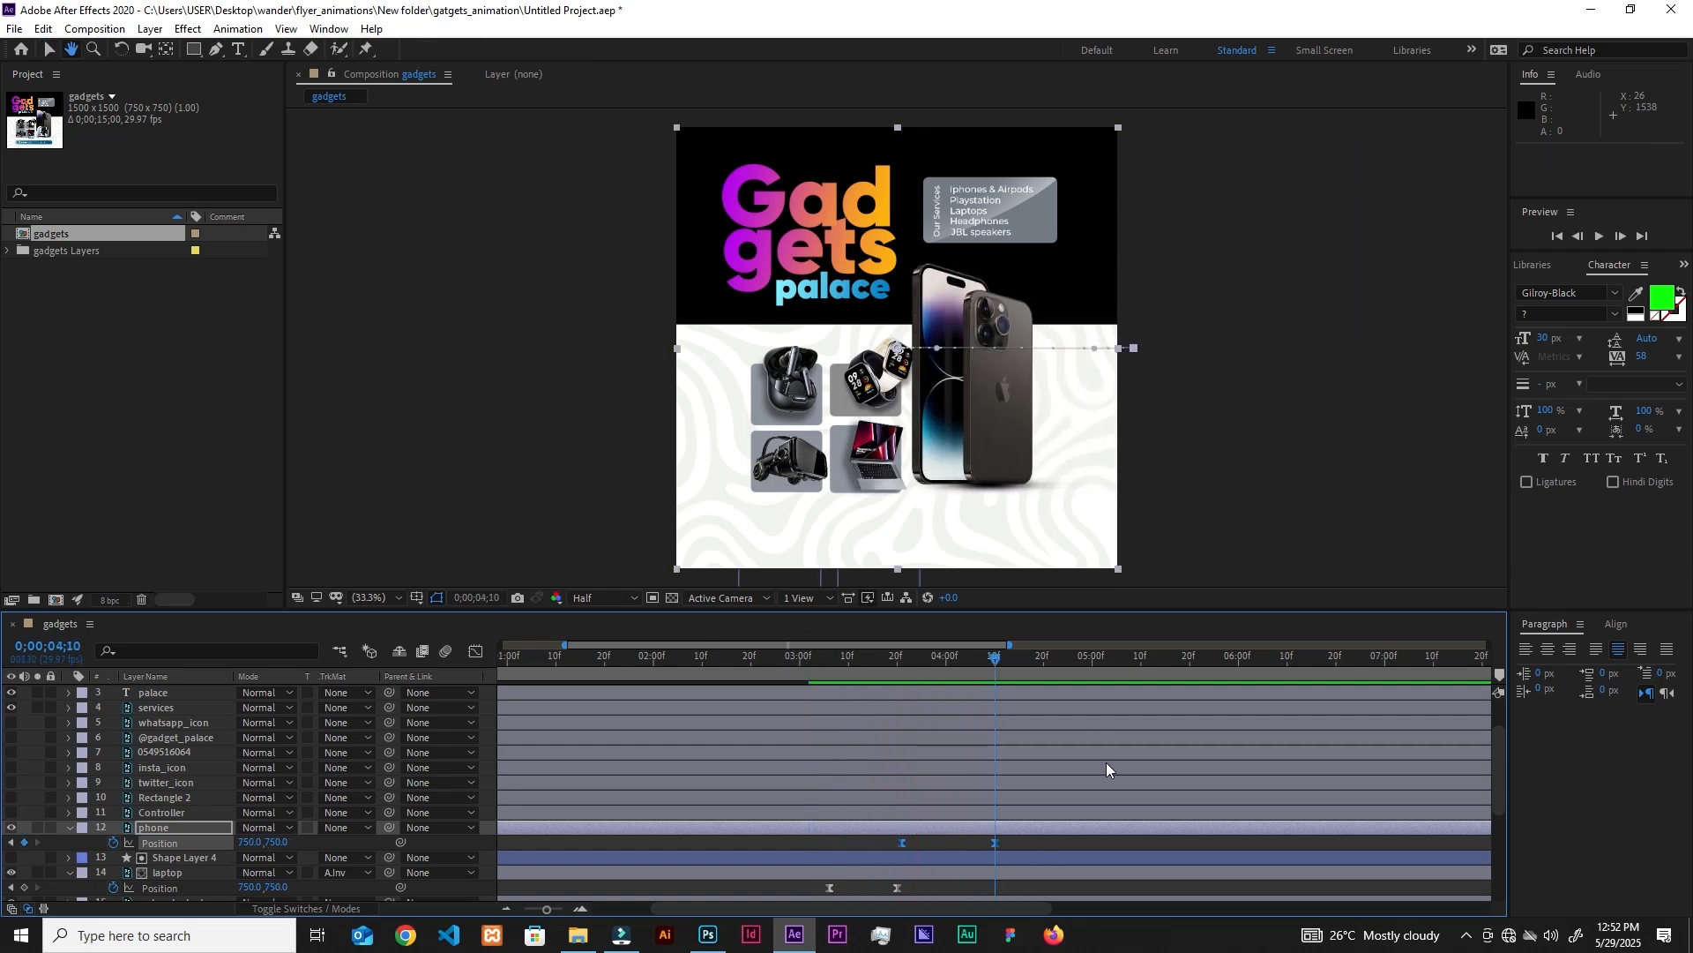
left_click(758, 662)
key("space")
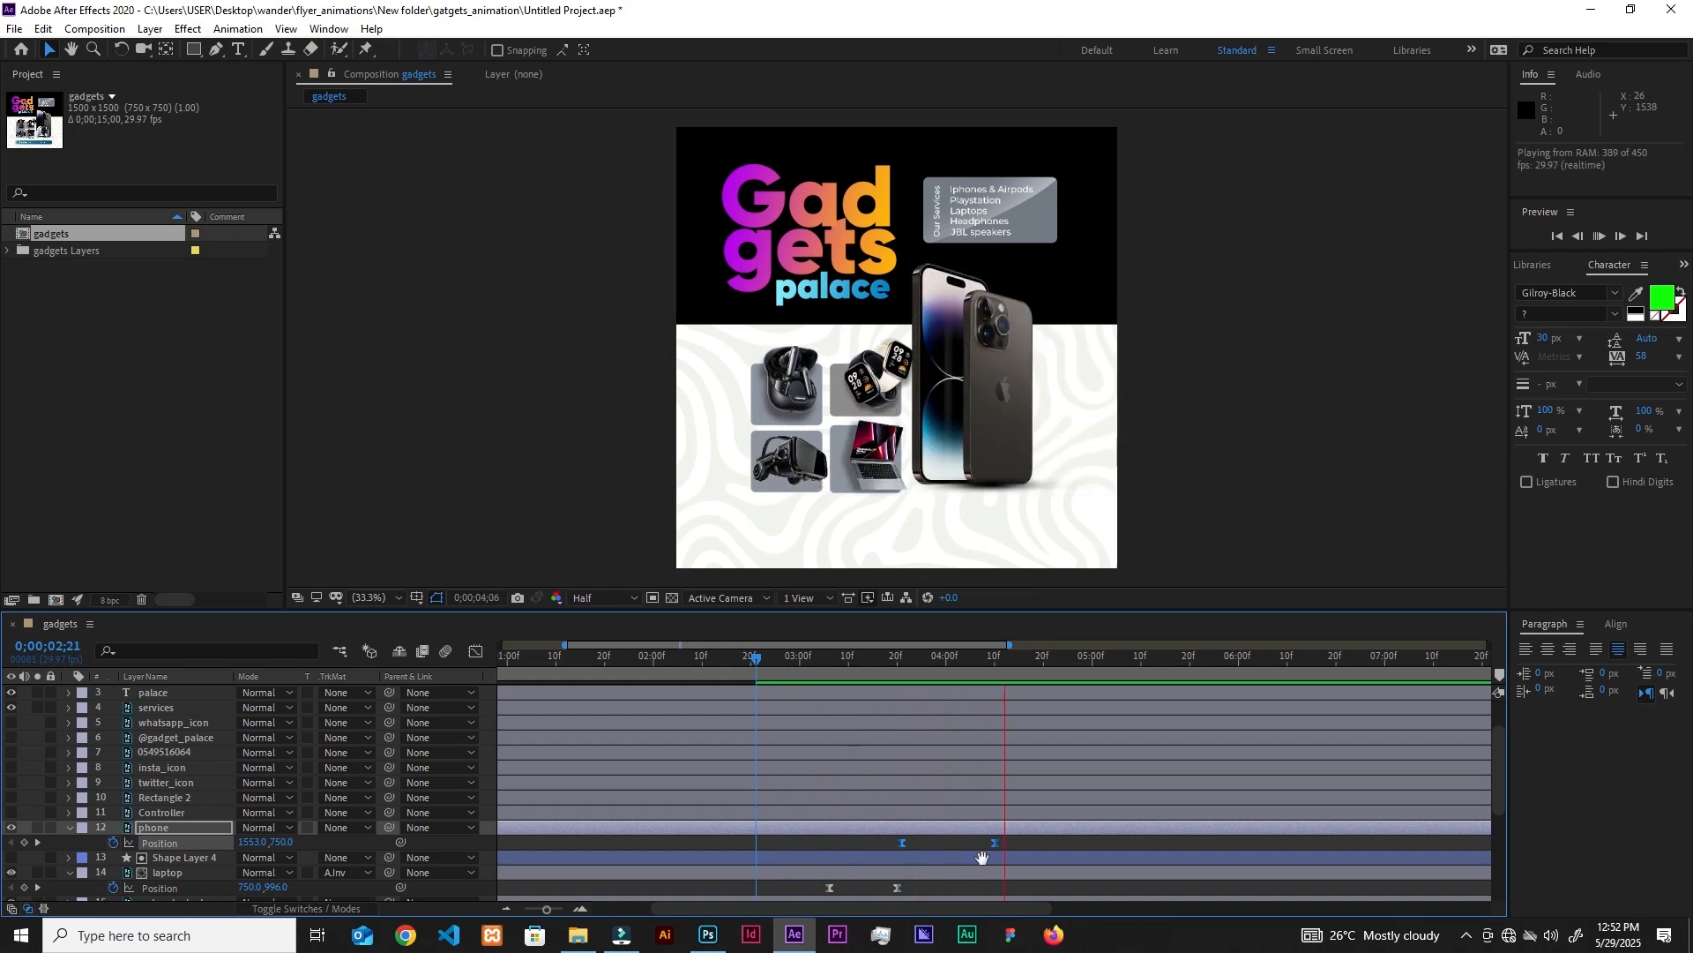
key("space")
left_click_drag(993, 845, 942, 844)
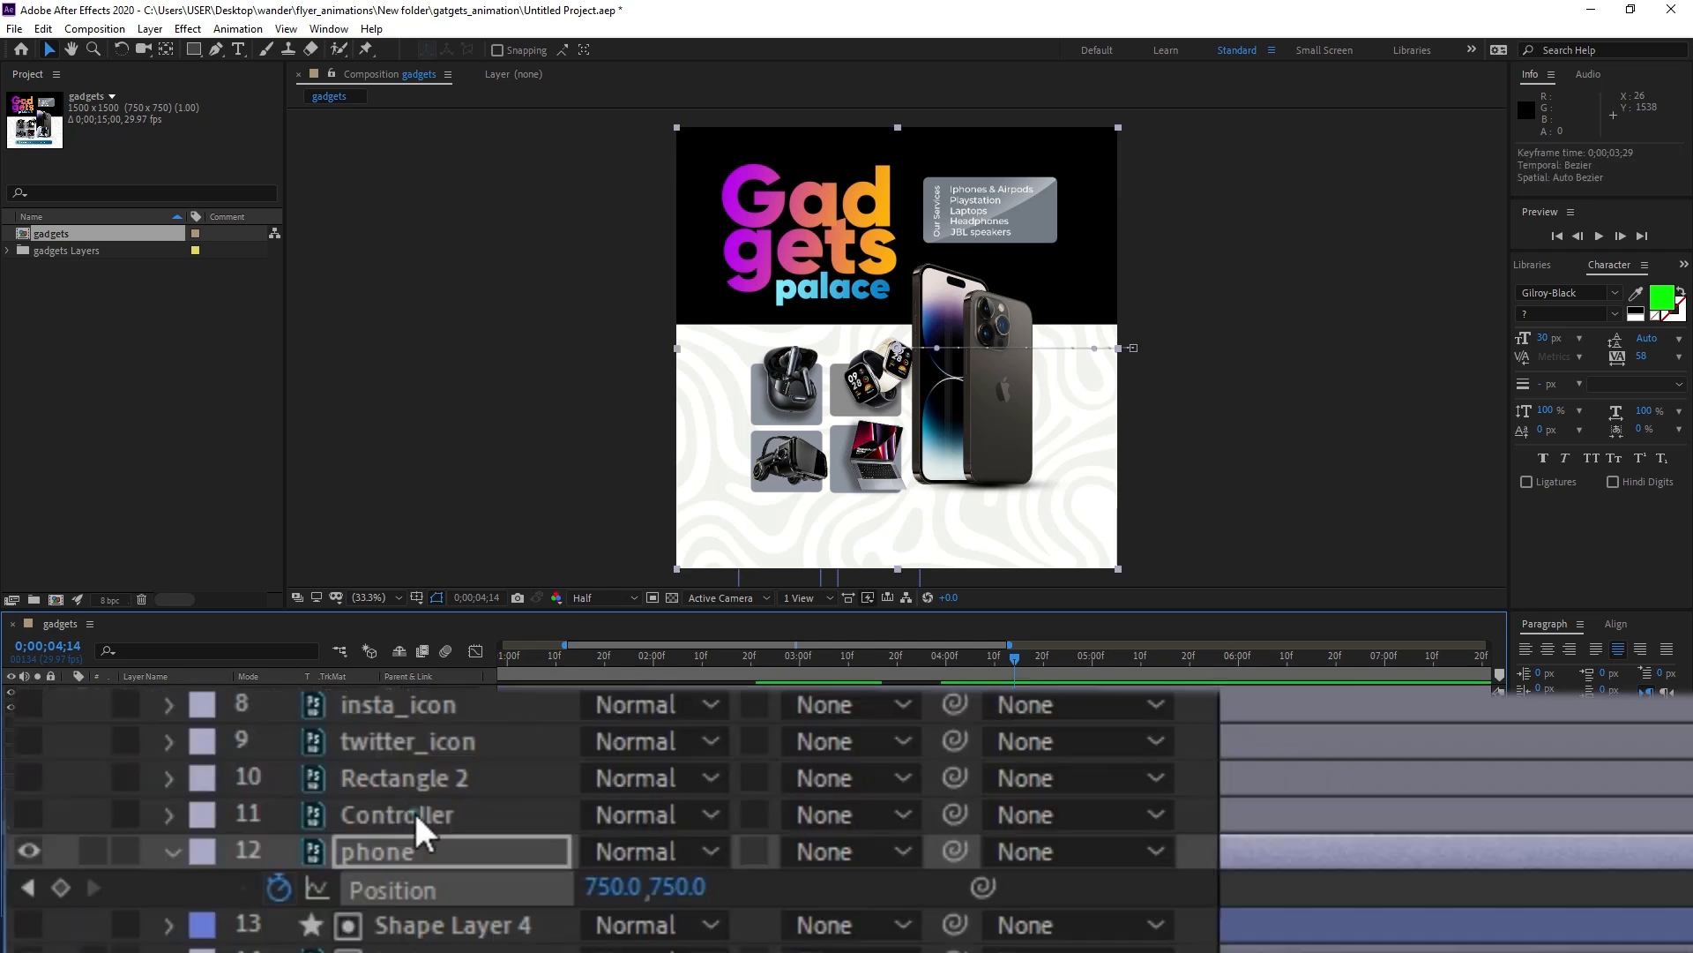
Show the Controller layer and start its Position animation at 0;00;03;27 with a keyframe of 1473, 750.
left_click(416, 816)
left_click(25, 813)
mouse_move(953, 674)
left_mouse_down()
mouse_move(992, 663)
mouse_move(905, 678)
mouse_move(929, 681)
left_mouse_up()
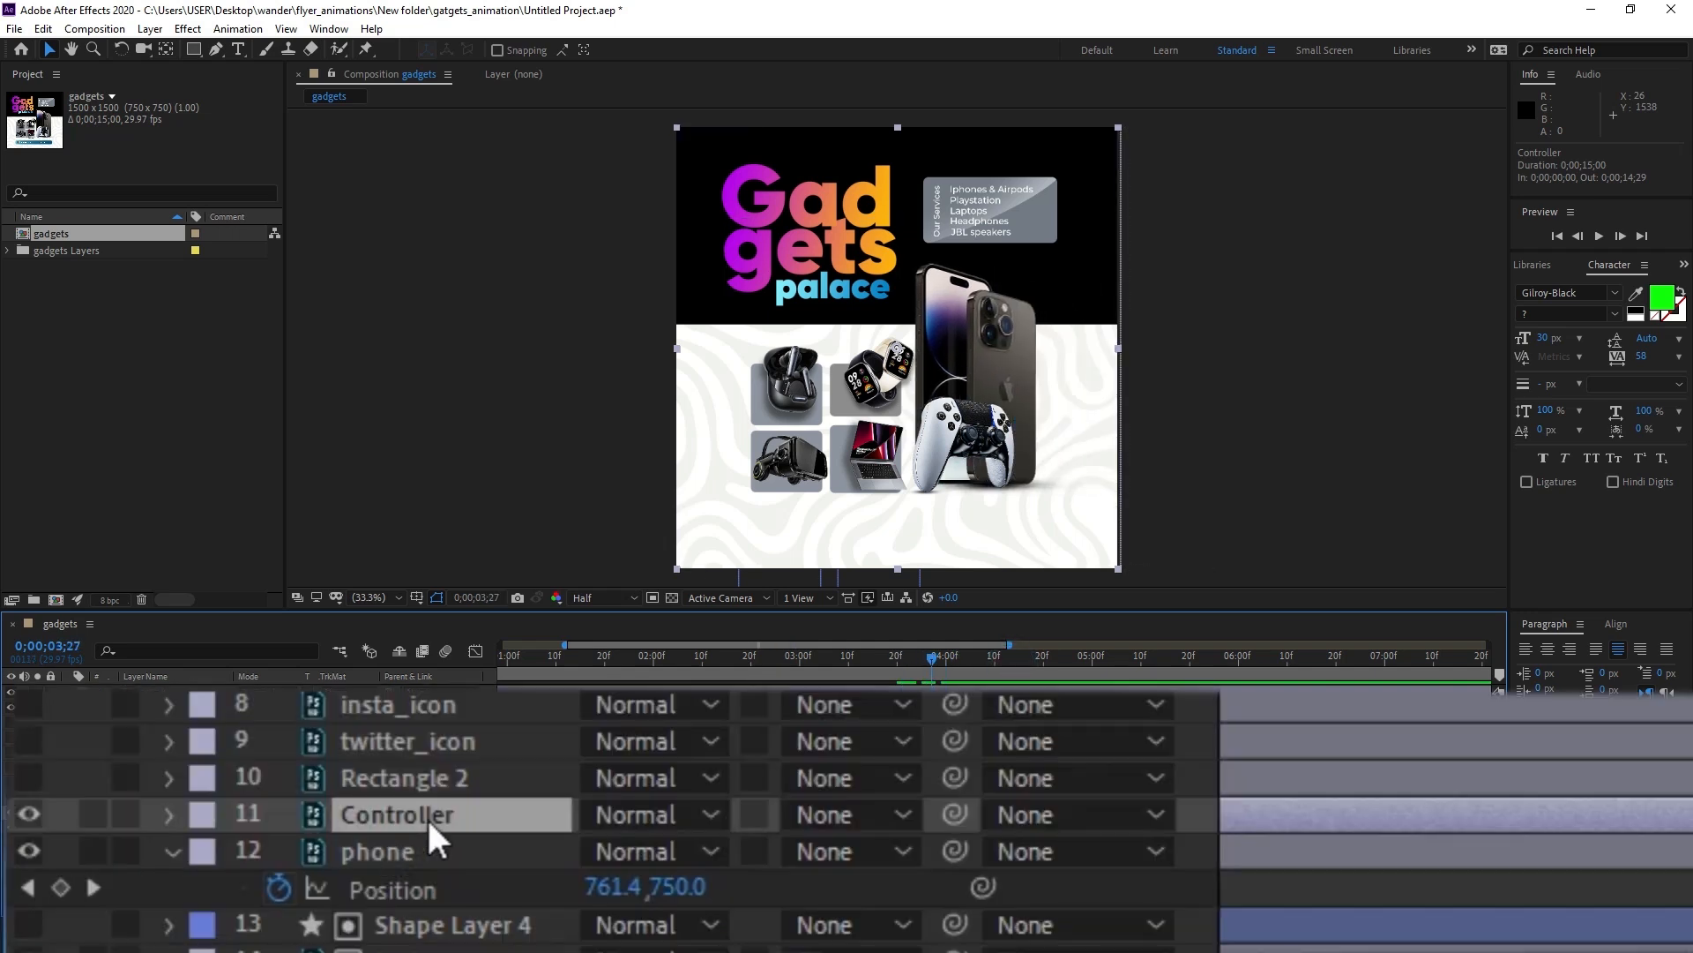
key("p")
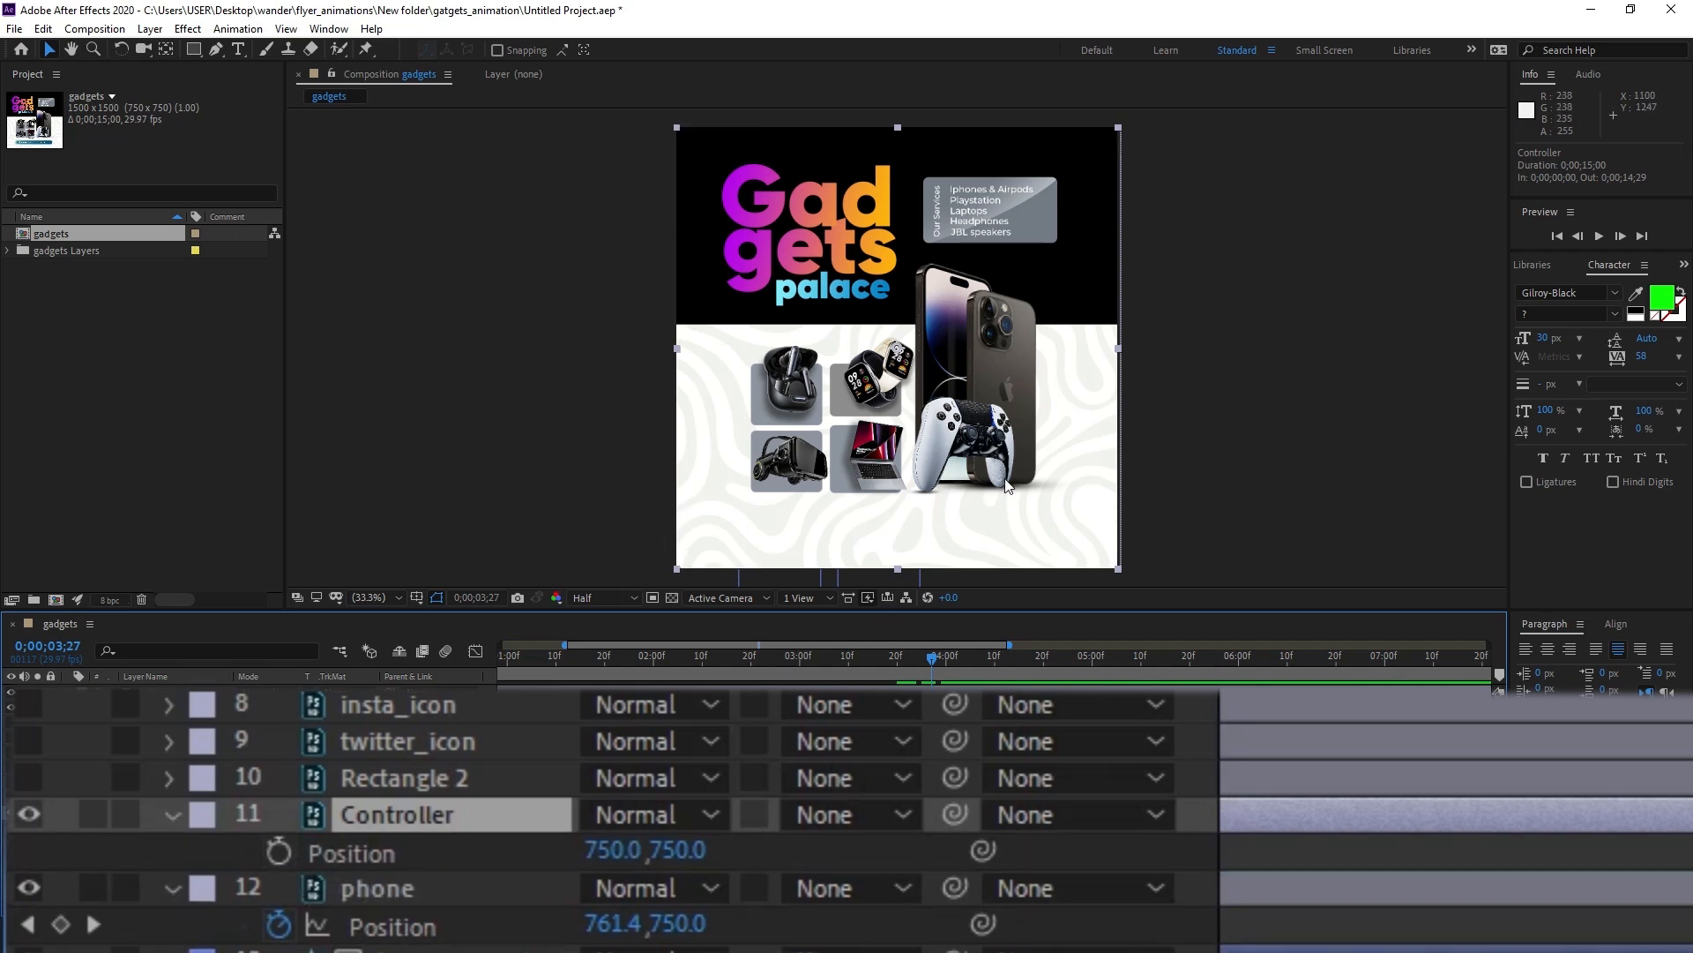
left_click_drag(600, 849, 1341, 811)
left_click(278, 849)
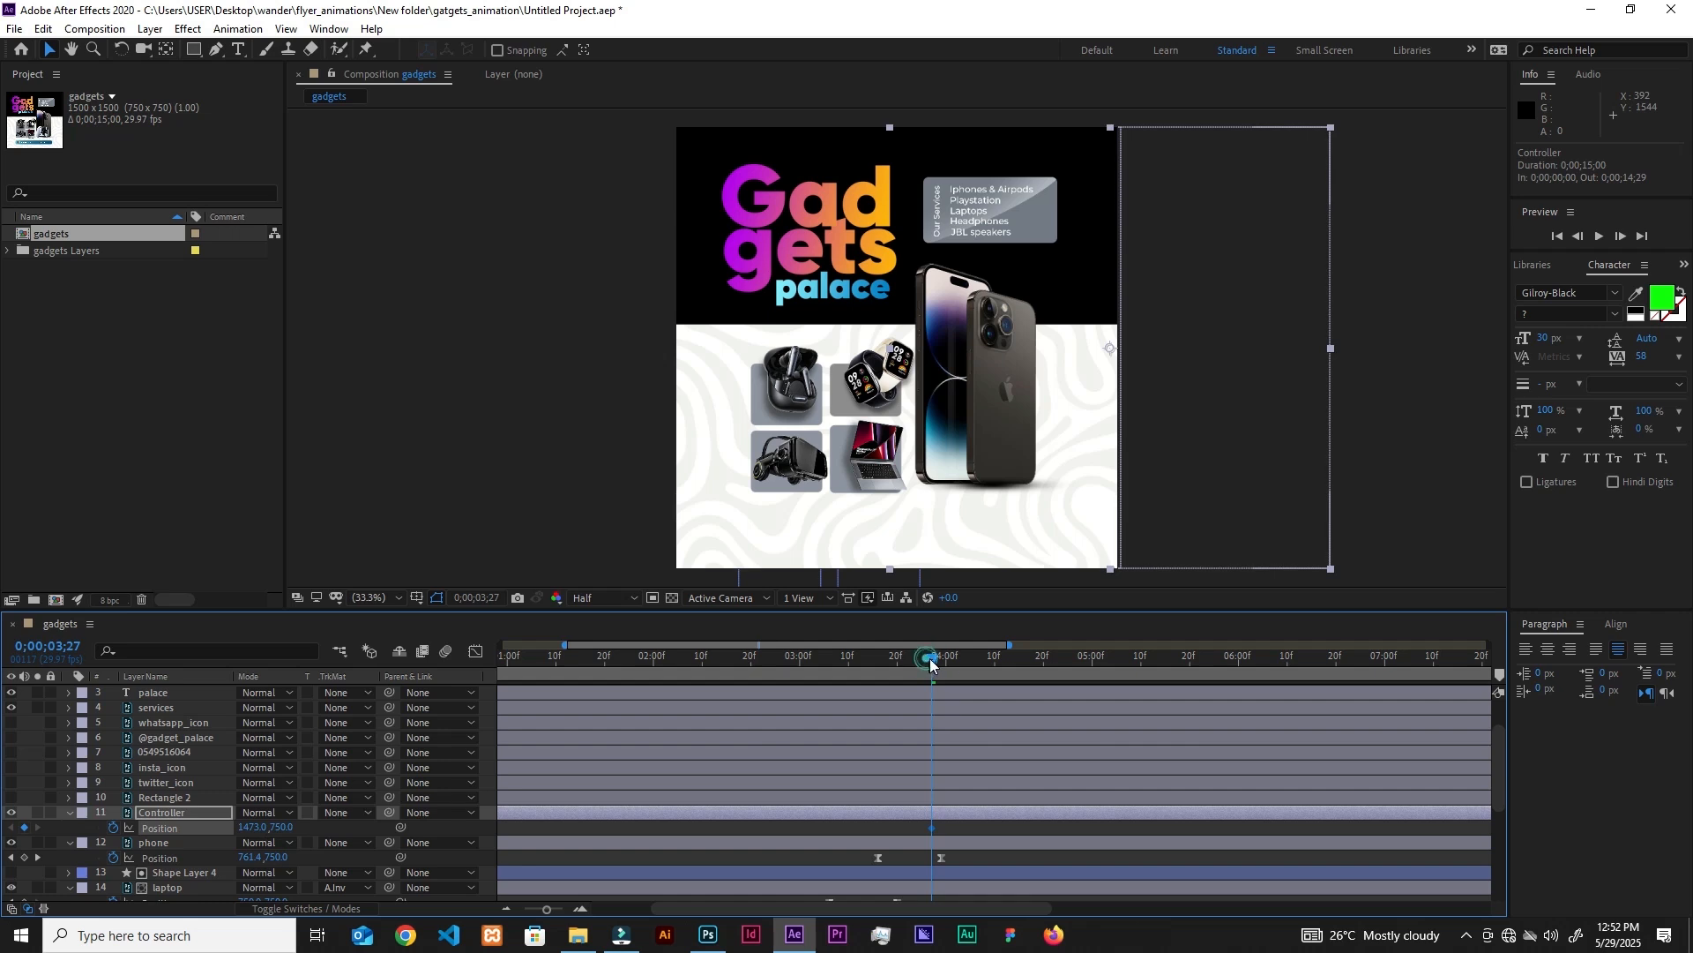
Add a Controller Position keyframe at 0;00;04;10 with X set to 750.
left_click_drag(930, 663, 974, 670)
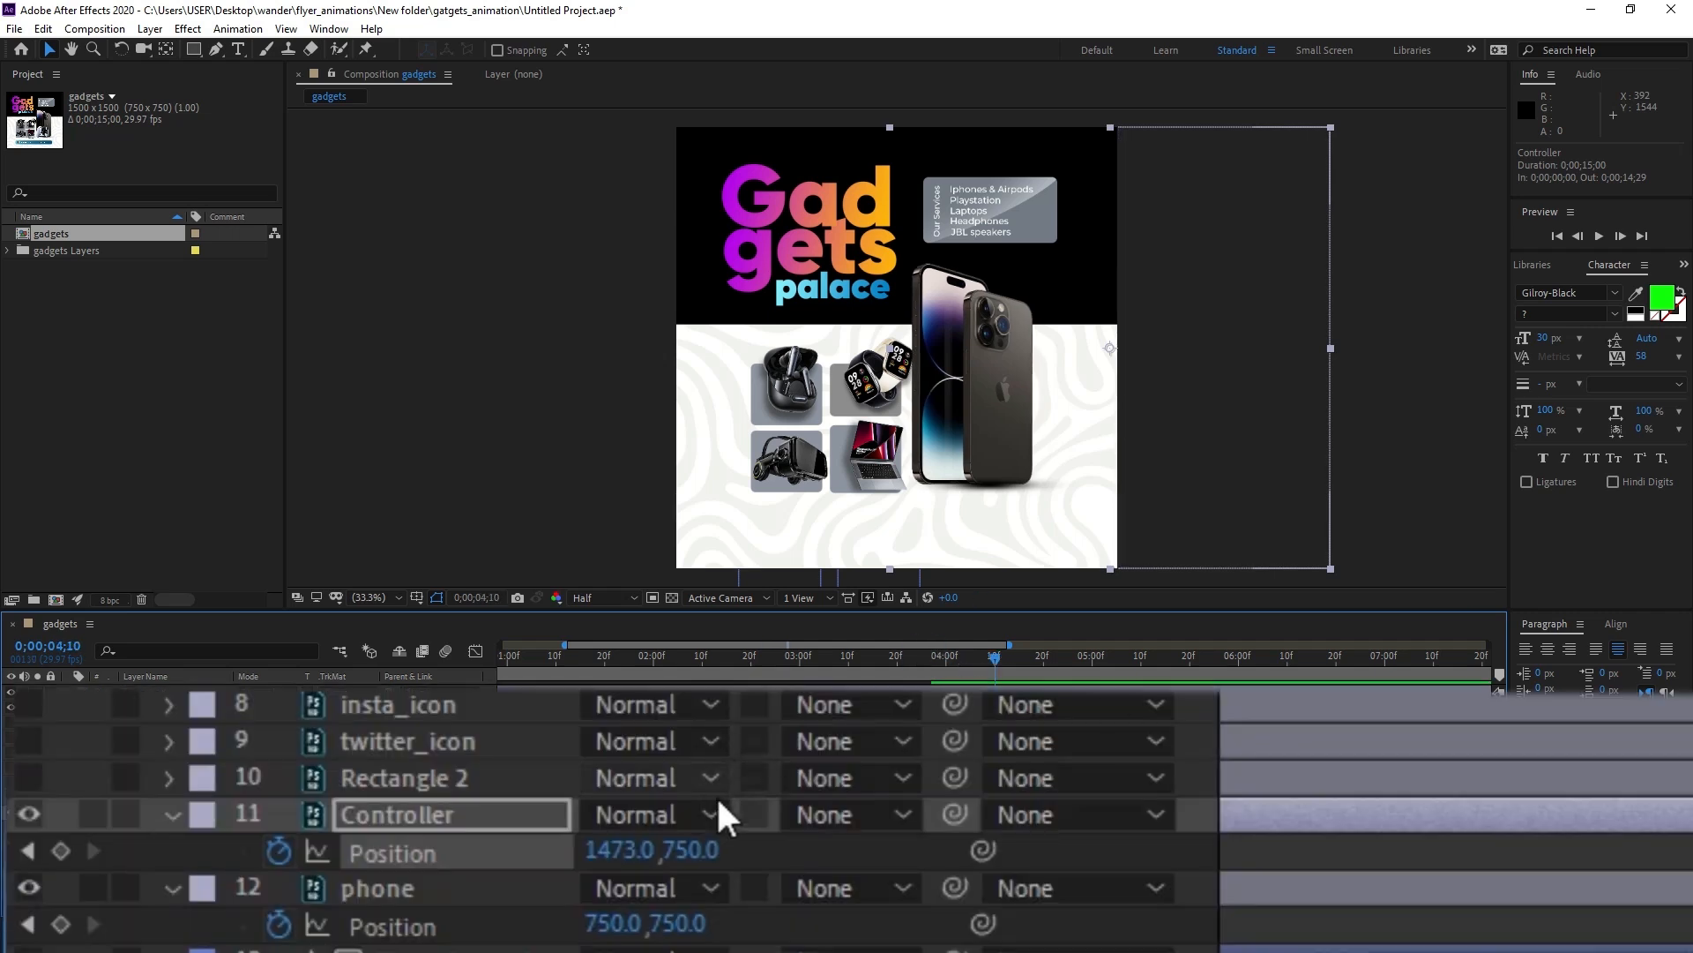
left_click(253, 827)
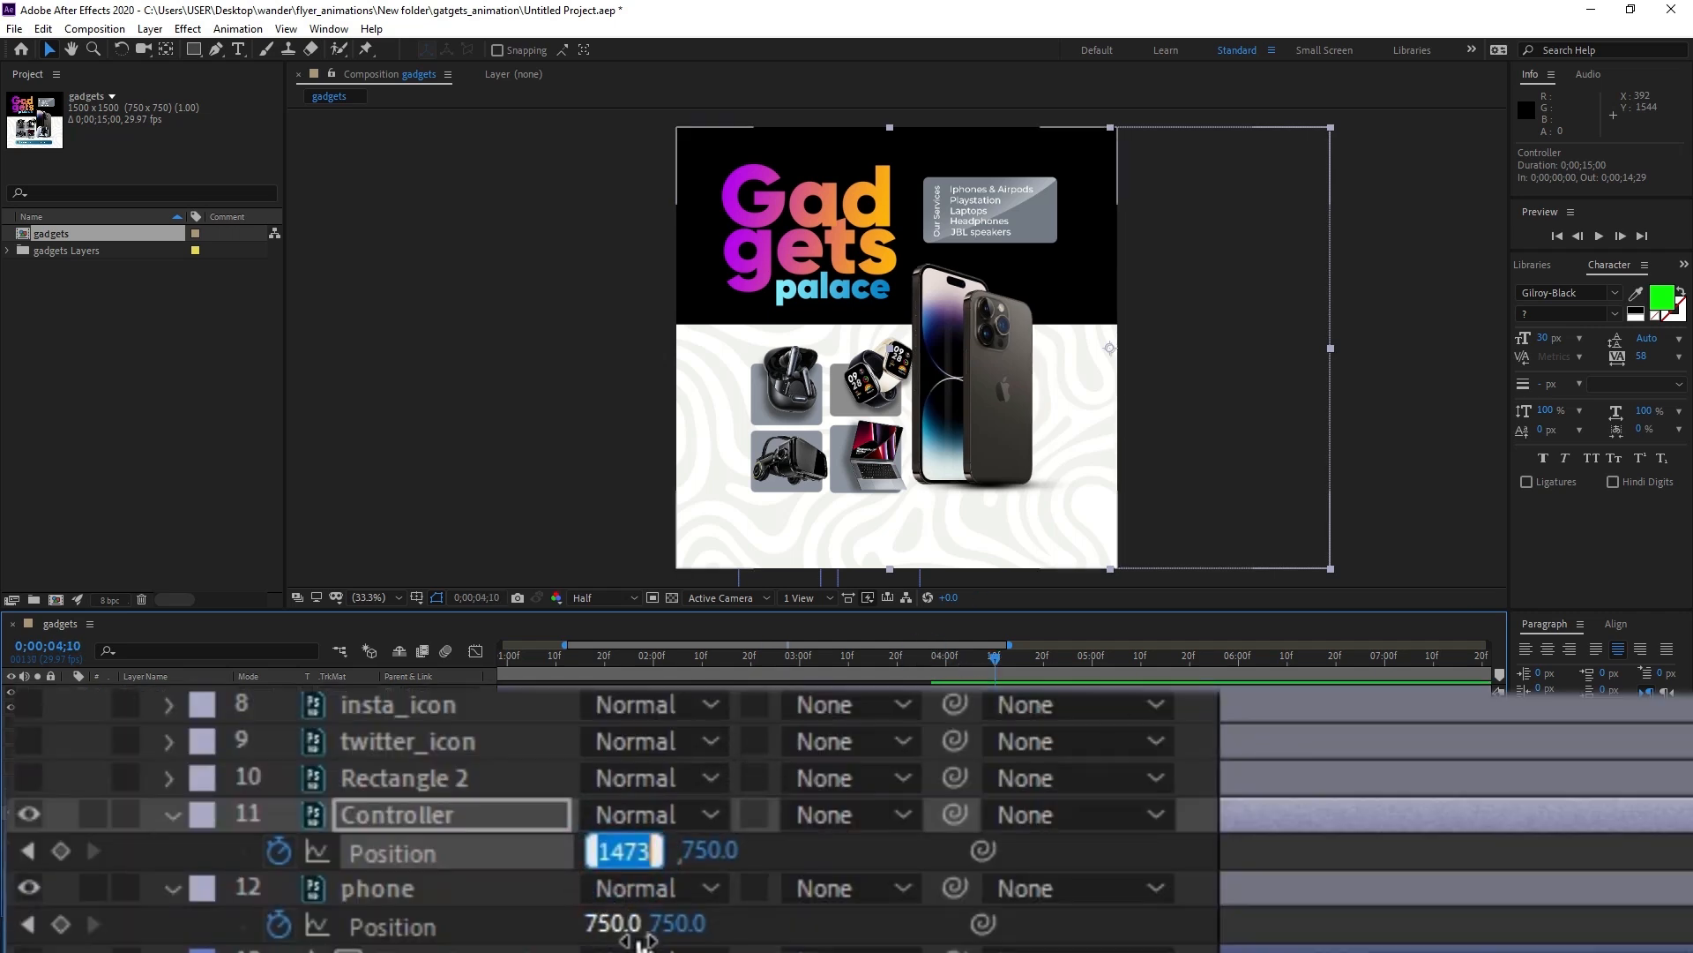
type("750")
key("Return")
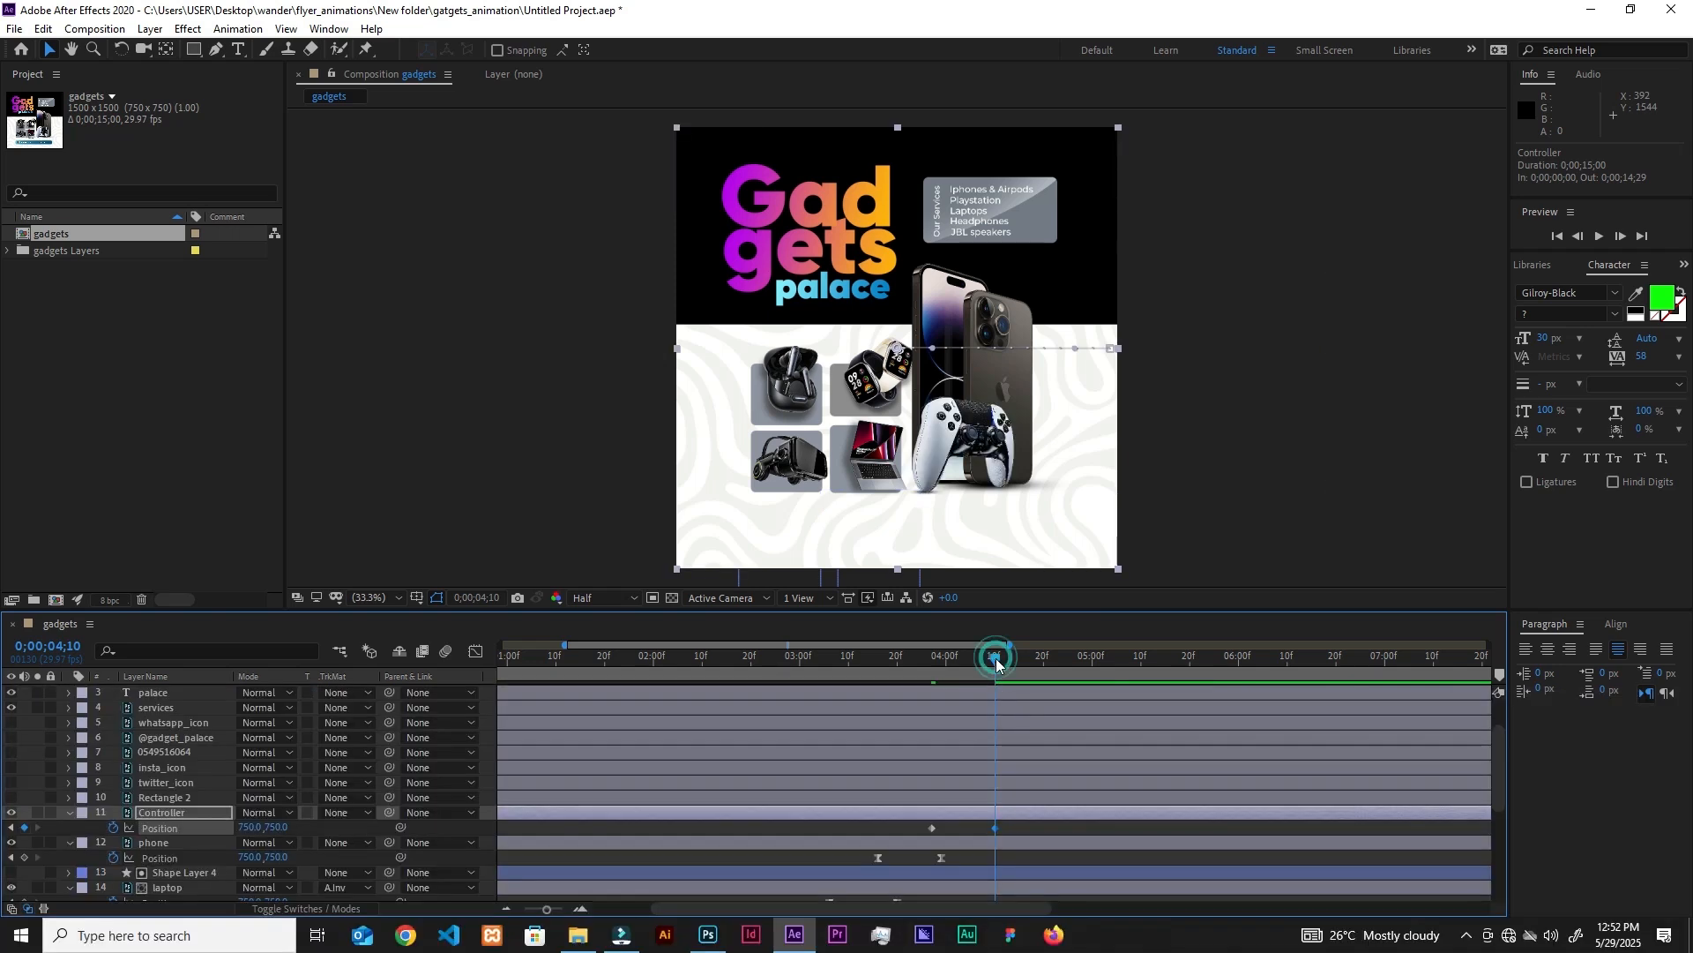
Apply Easy Ease to both Controller Position keyframes.
left_click_drag(1013, 823, 905, 834)
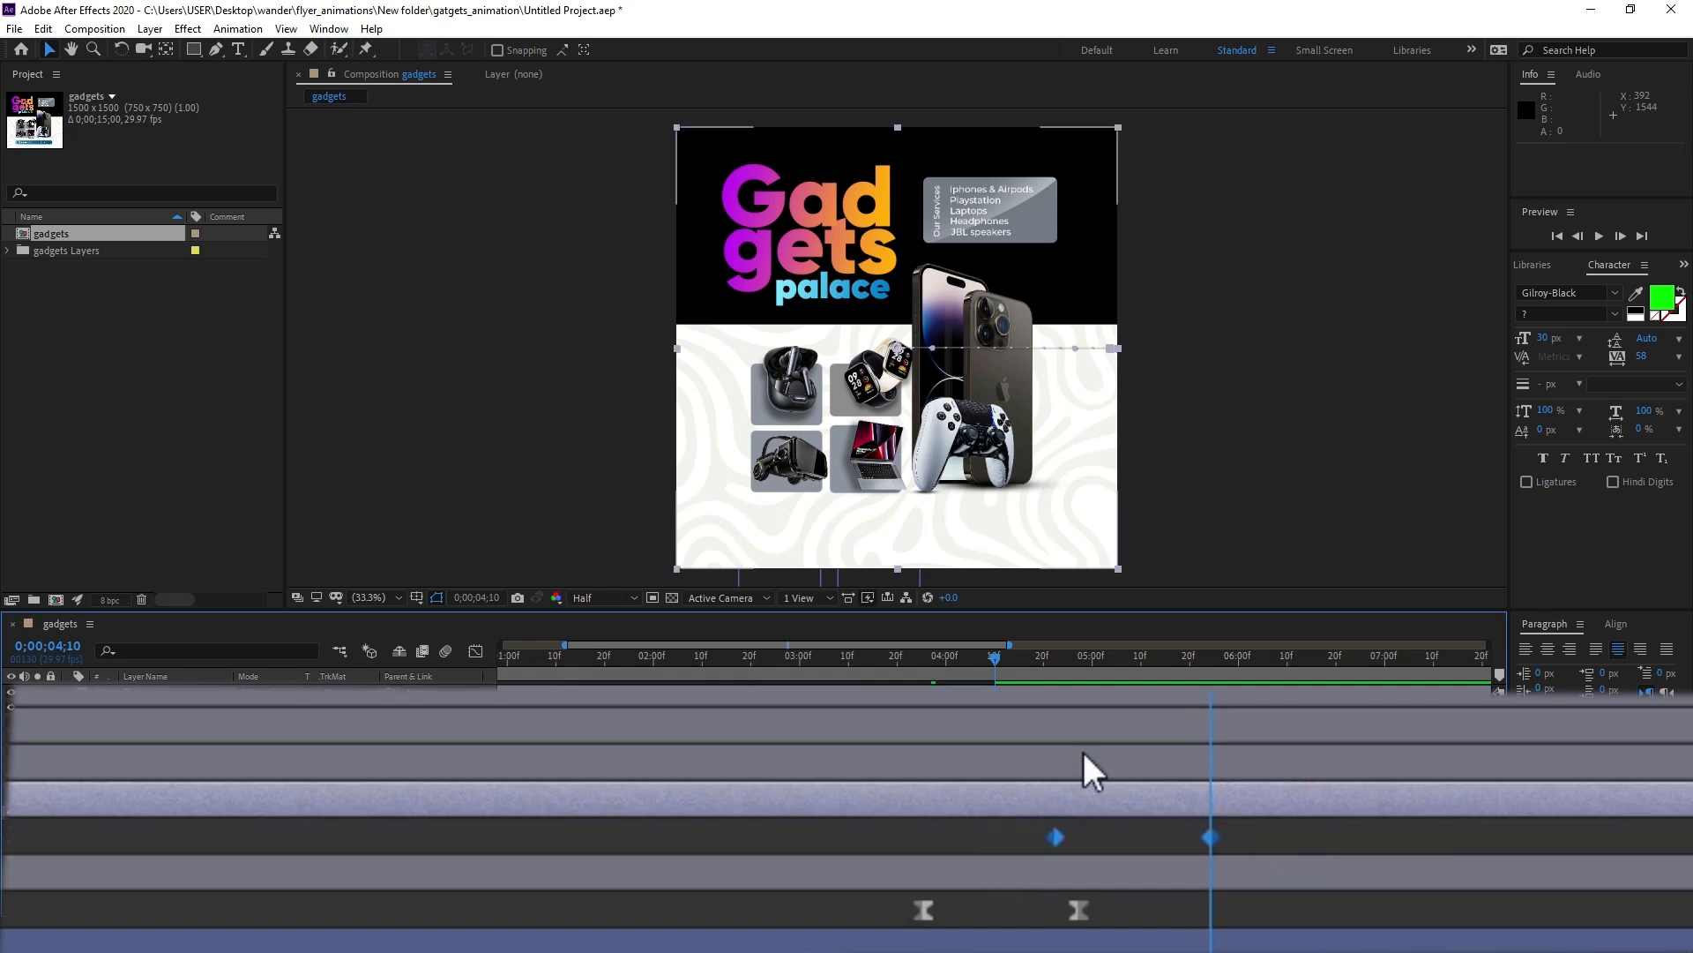
right_click(932, 827)
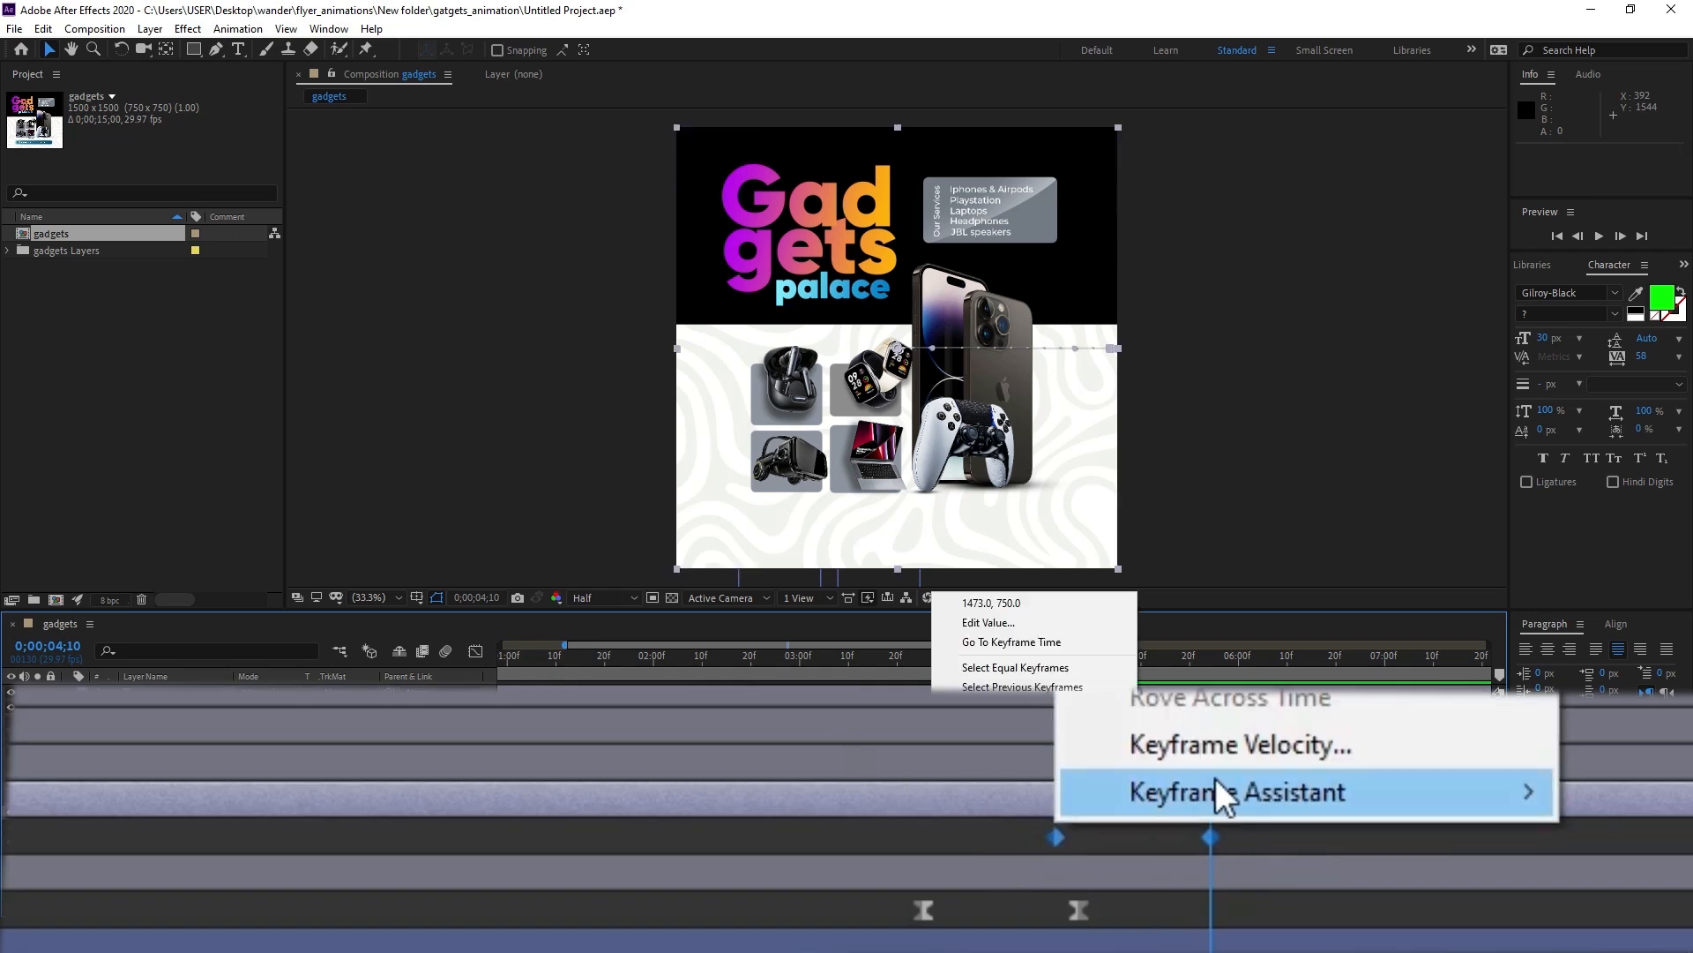
mouse_move(1120, 809)
left_click(1204, 693)
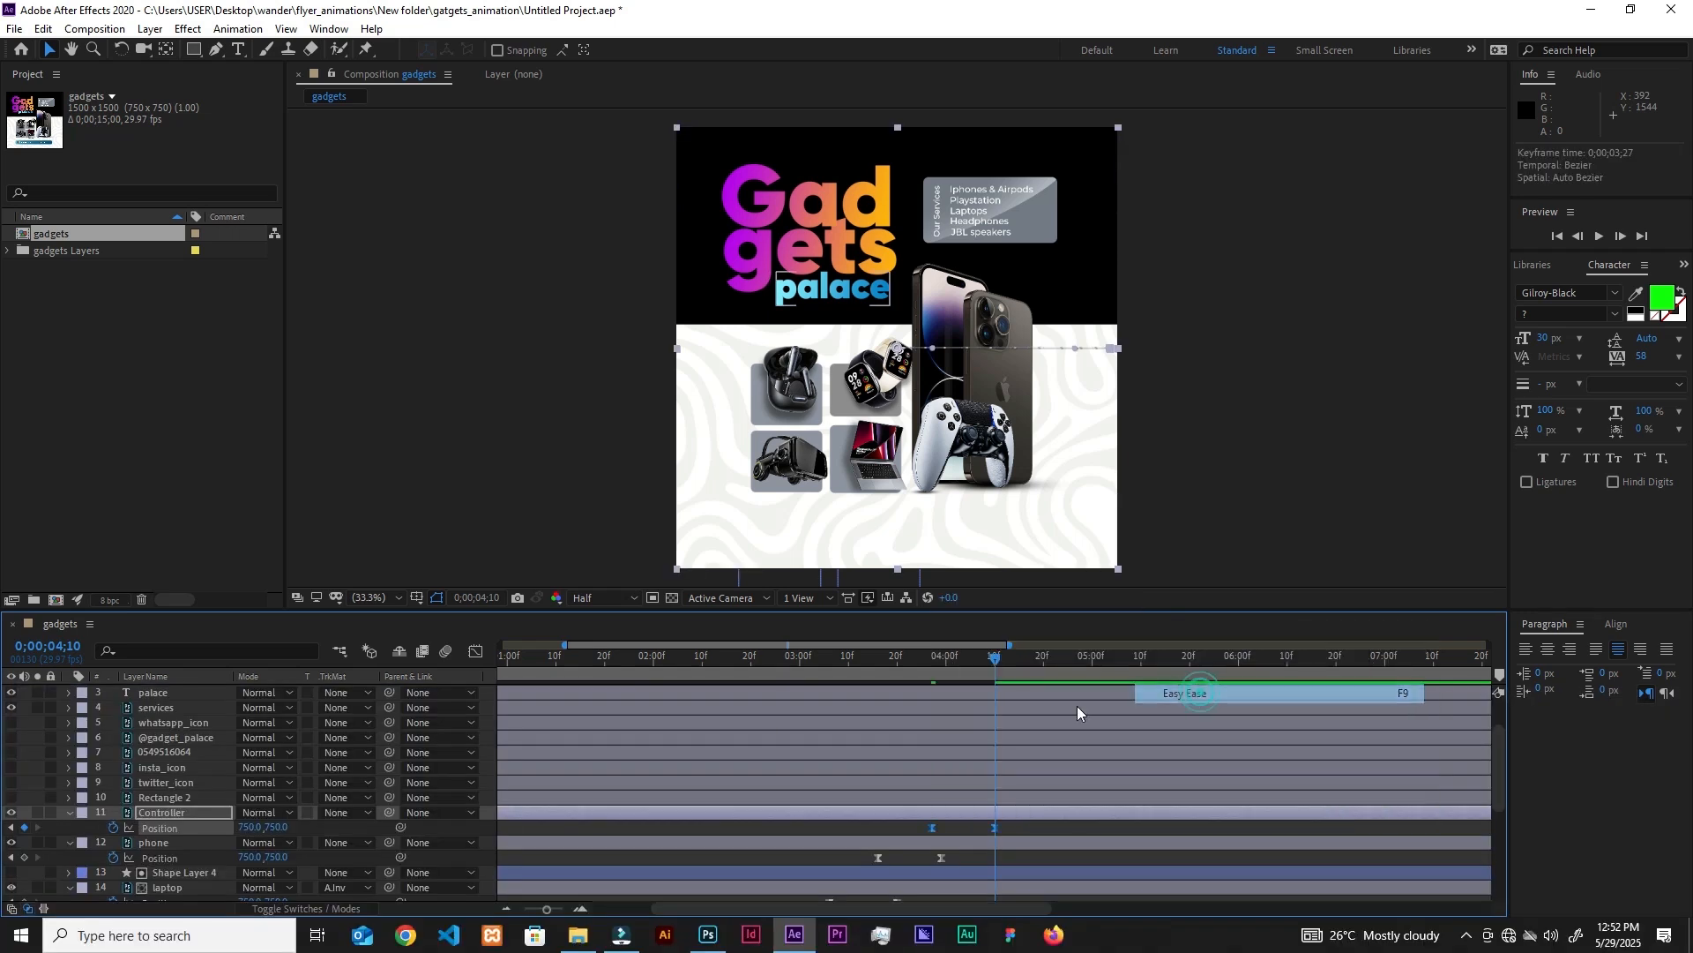
Reshape the Controller's speed graph by lengthening the ease into its final keyframe, and return to the layer bar view.
left_click(476, 650)
left_click_drag(1017, 850, 875, 862)
left_click_drag(983, 856, 975, 854)
left_click(475, 653)
Preview the product animations from 0;00;03;15 and from about 0;00;02;14 to check the controller's entrance after the phone.
left_click(874, 656)
key("space")
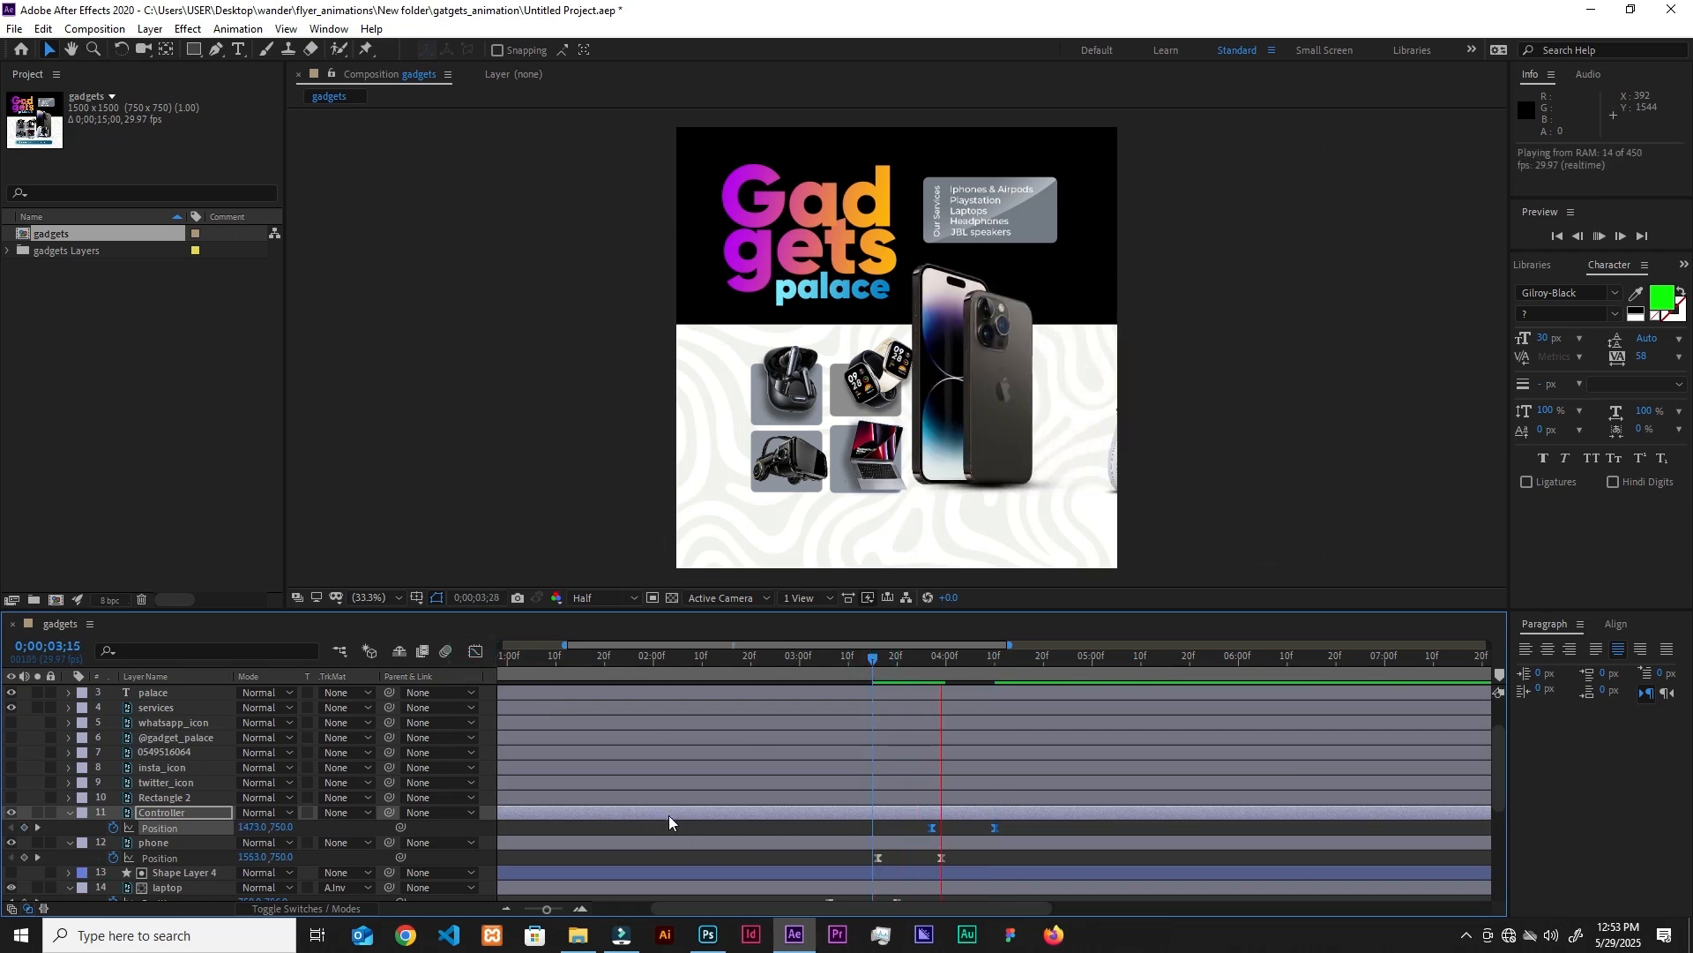
left_click(720, 657)
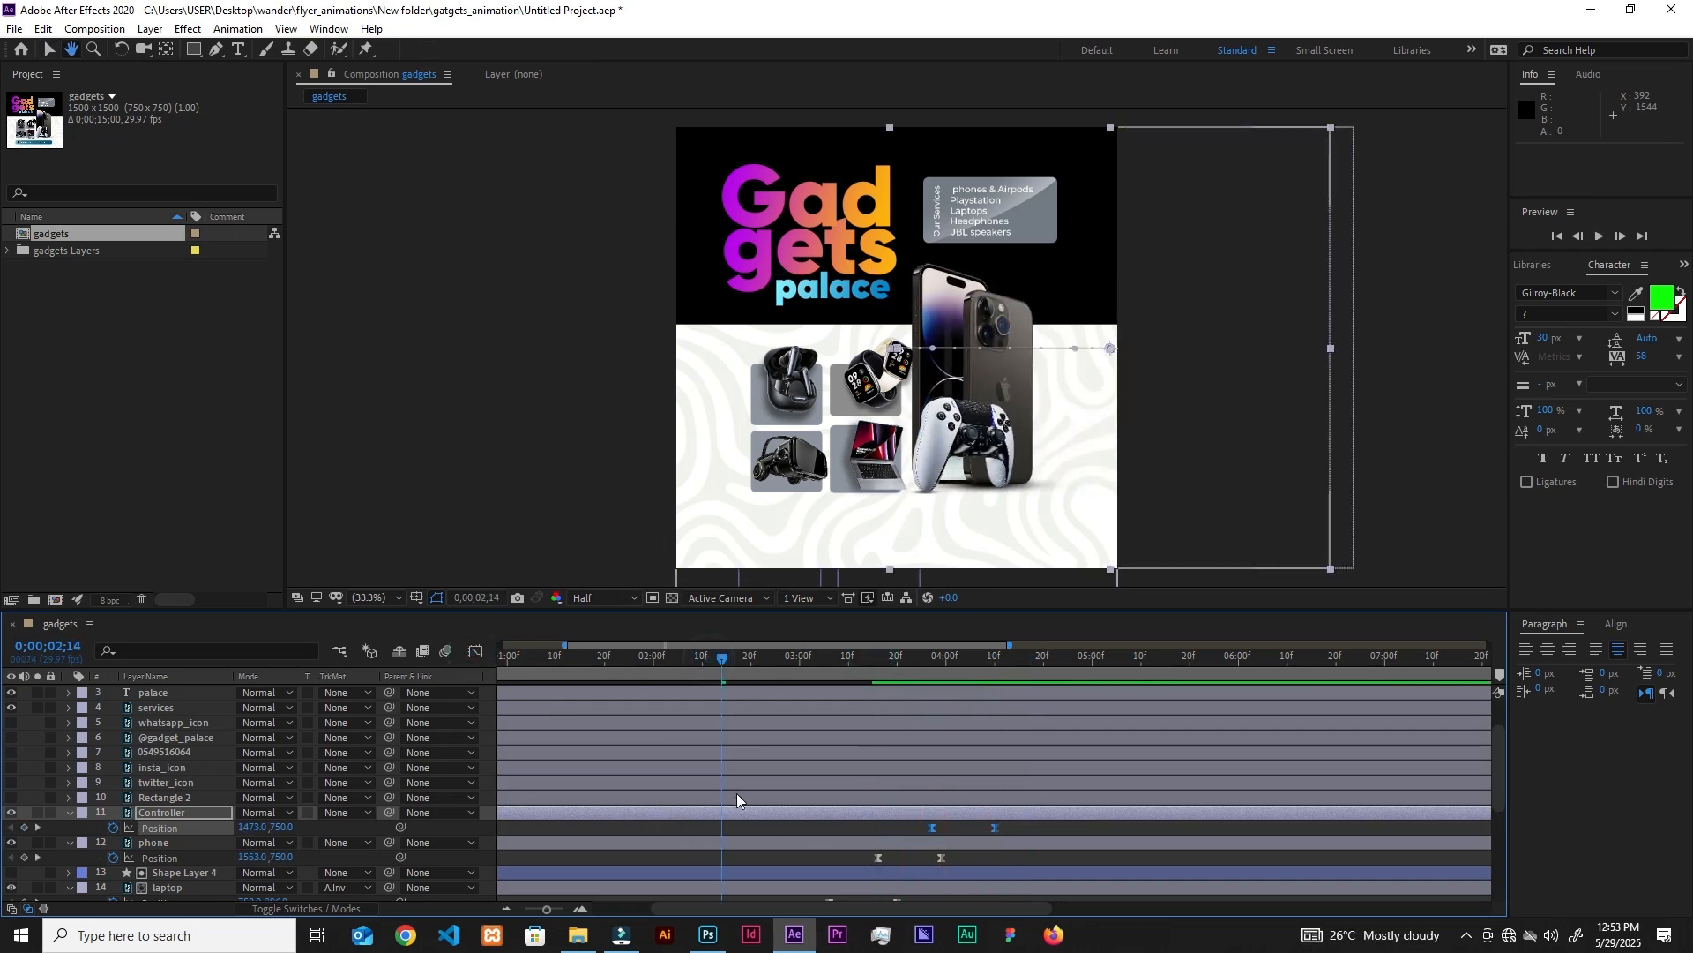
key("space")
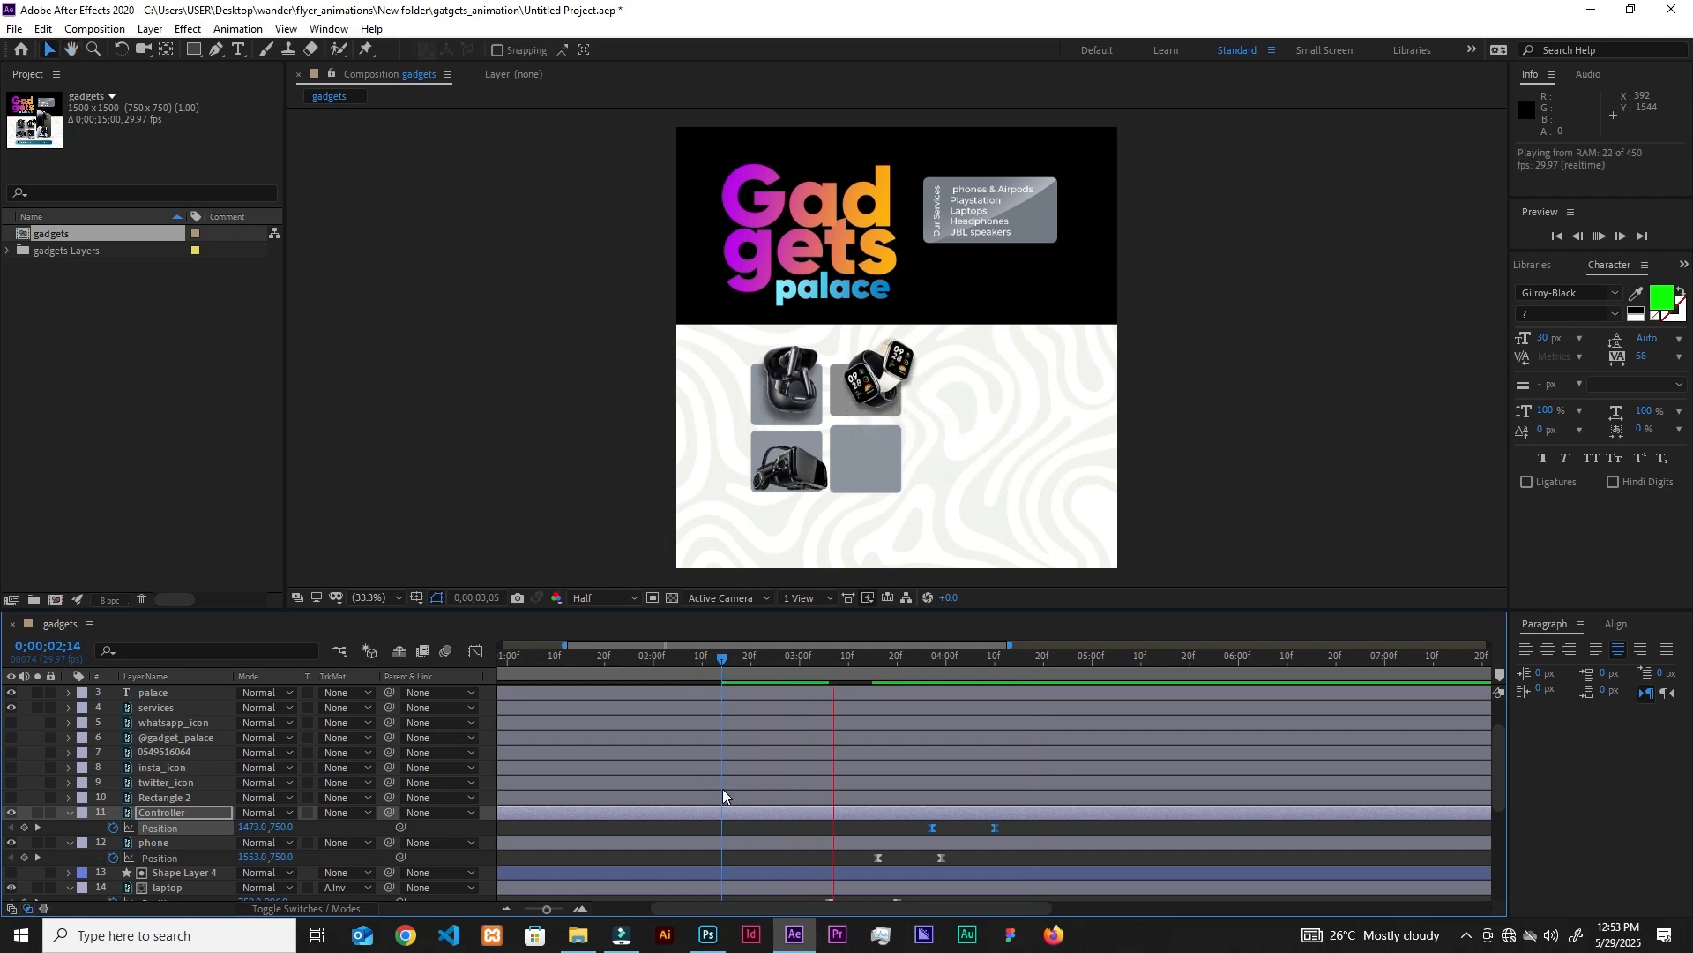
key("space")
key("space")
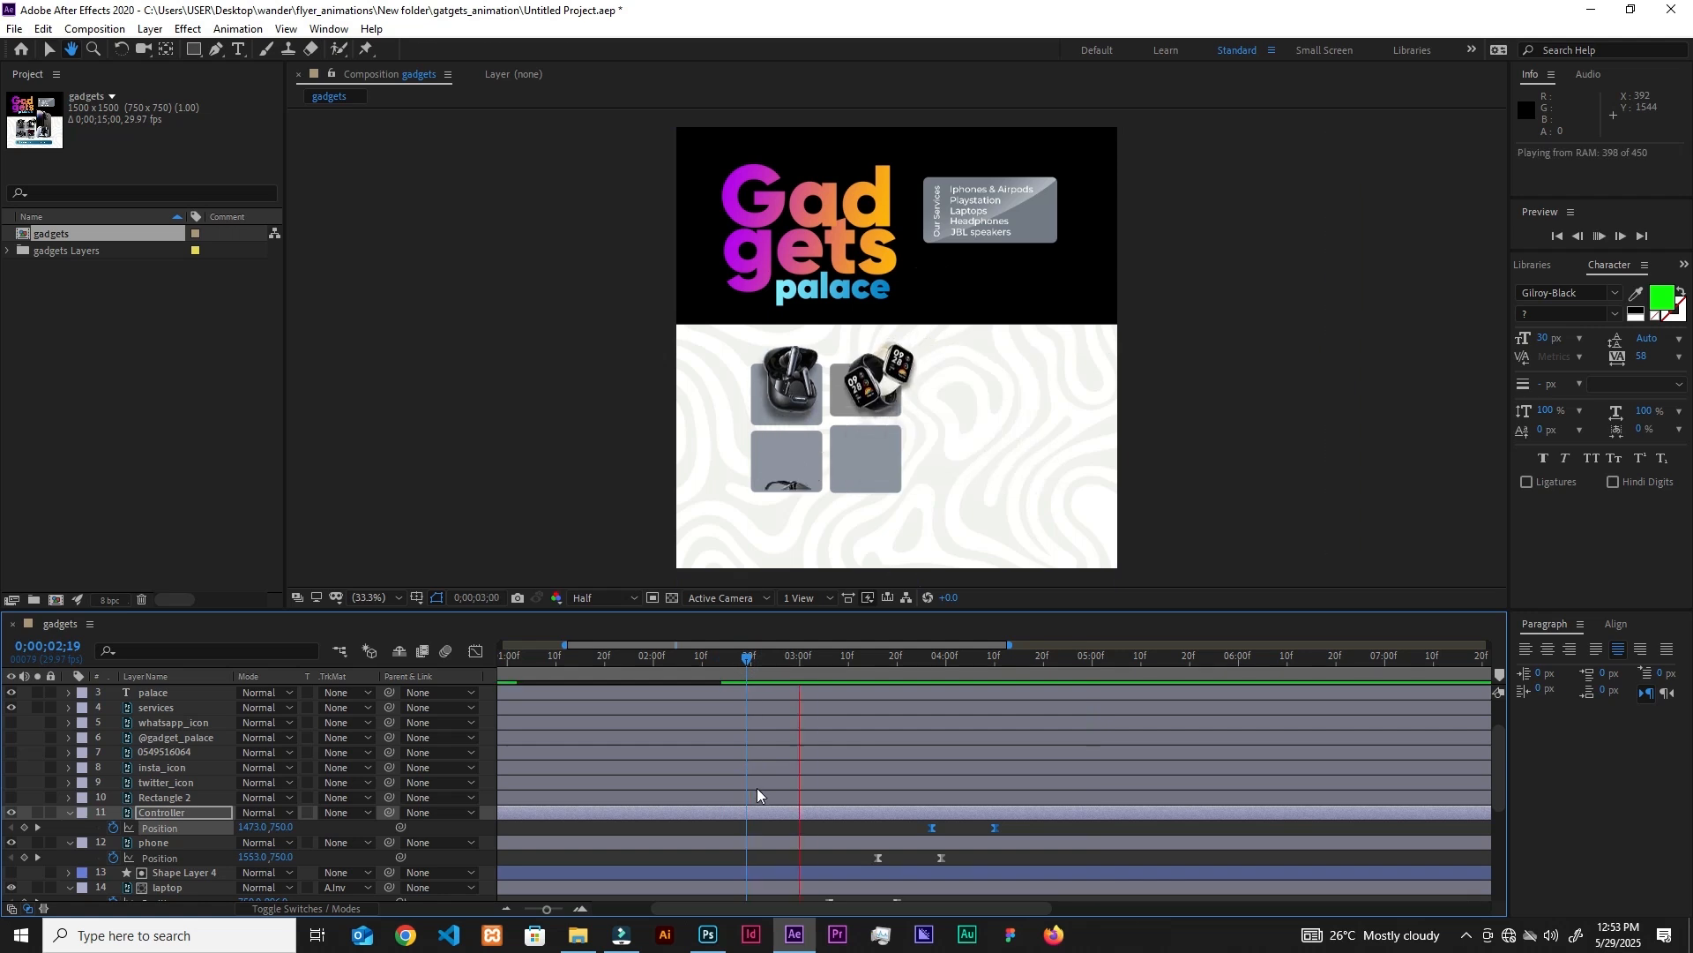
key("space")
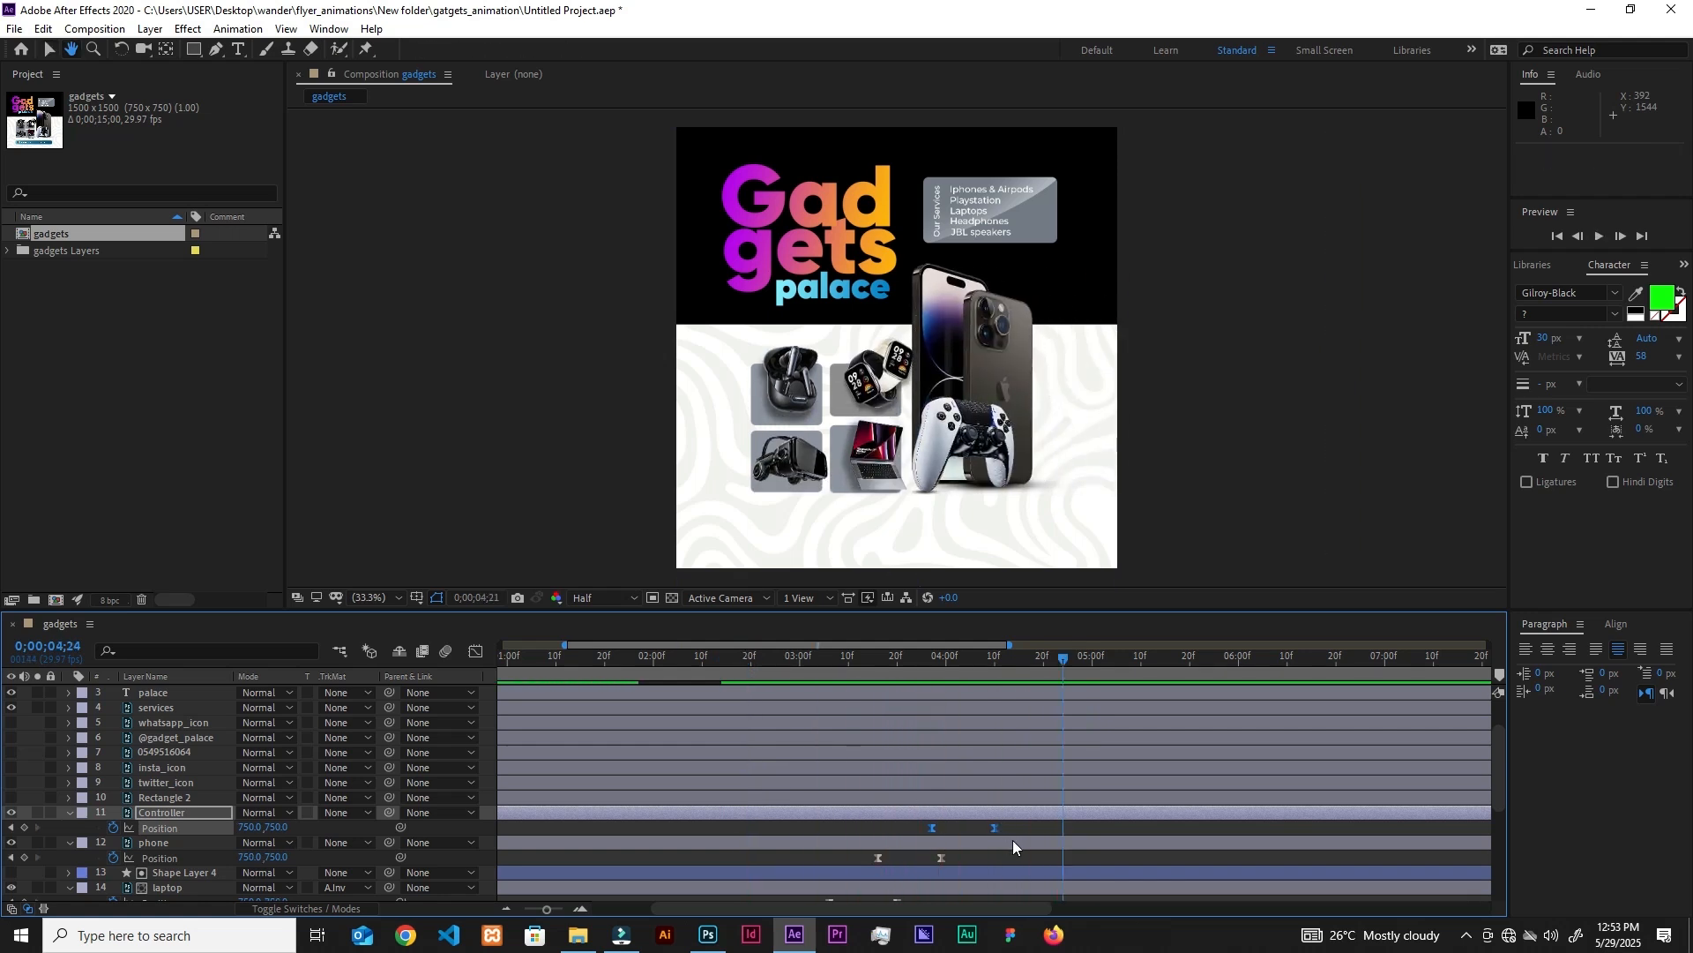
Retime the Controller Position keyframes so the first sits at 0;00;03;24 and the last at 0;00;04;08, previewing the timing in between.
left_click(1005, 831)
left_click_drag(995, 829, 915, 829)
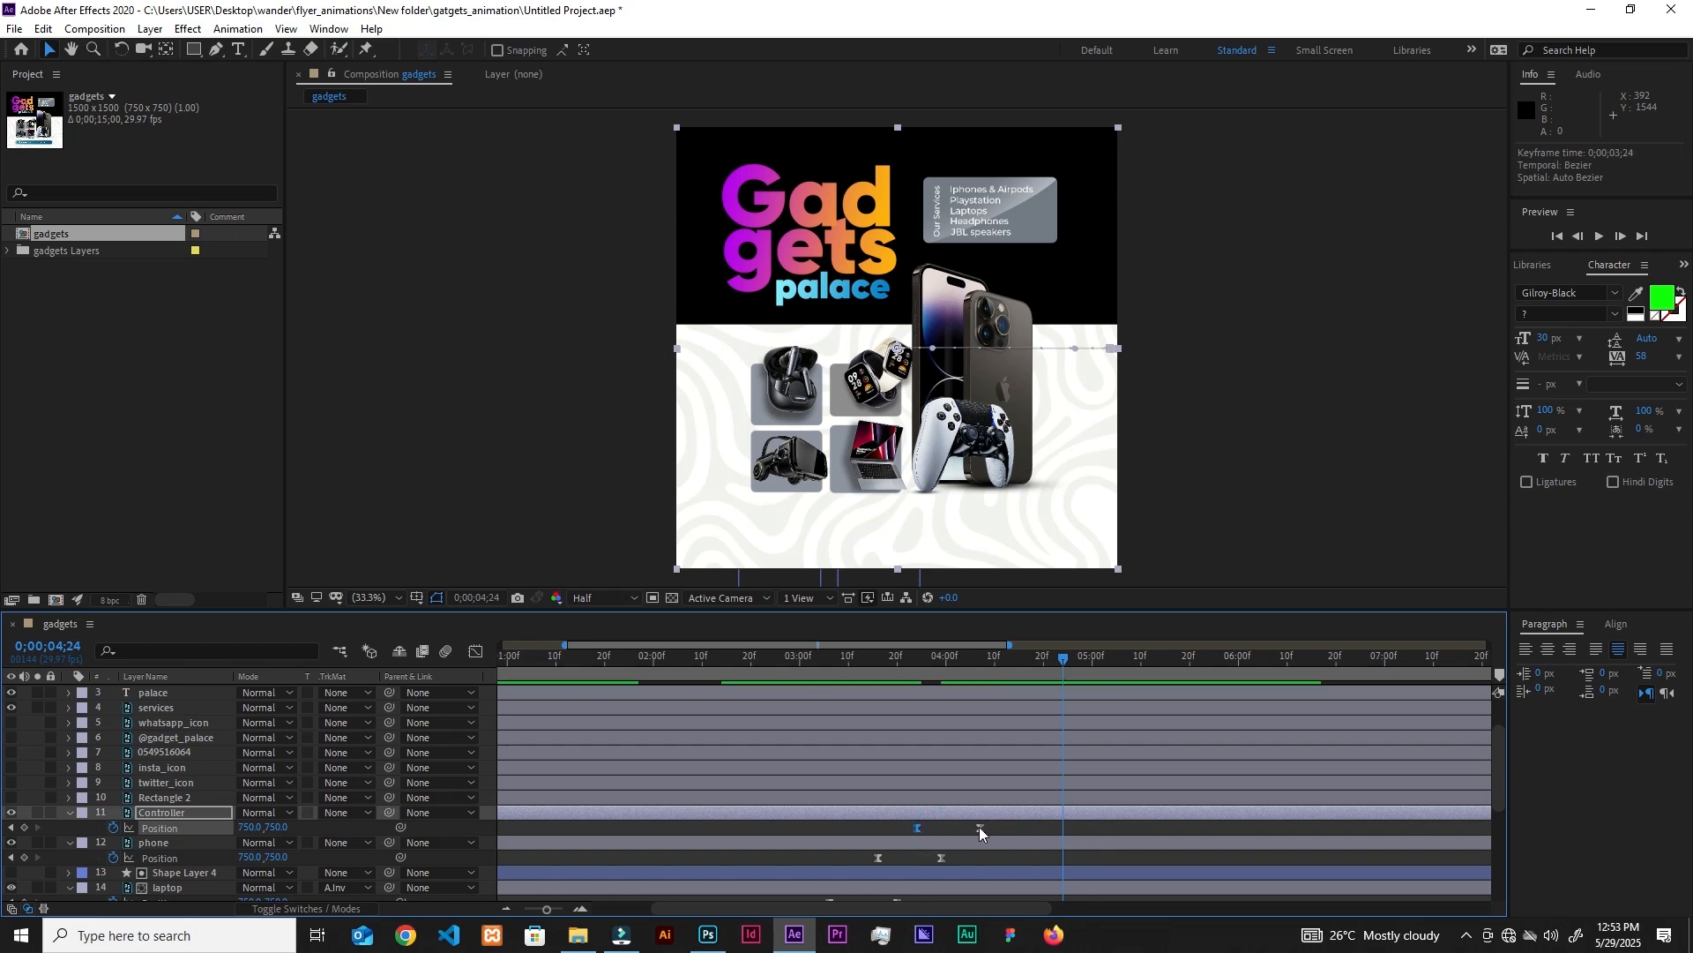
key("space")
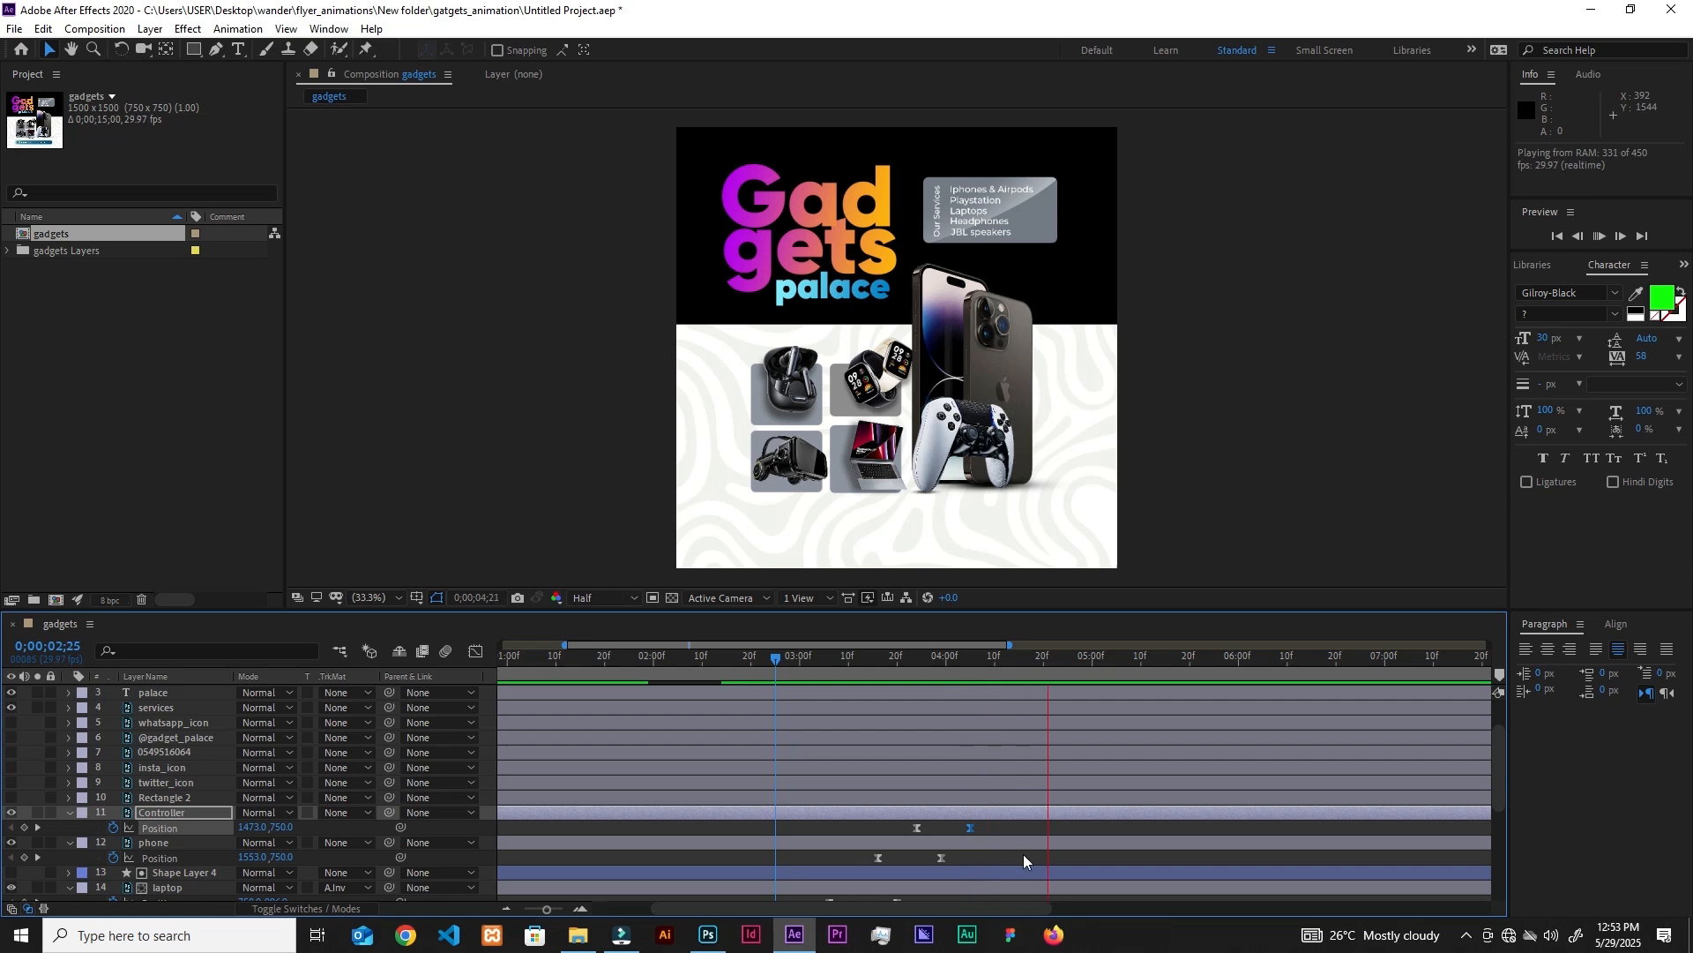
left_click(993, 826)
left_click_drag(981, 829, 986, 831)
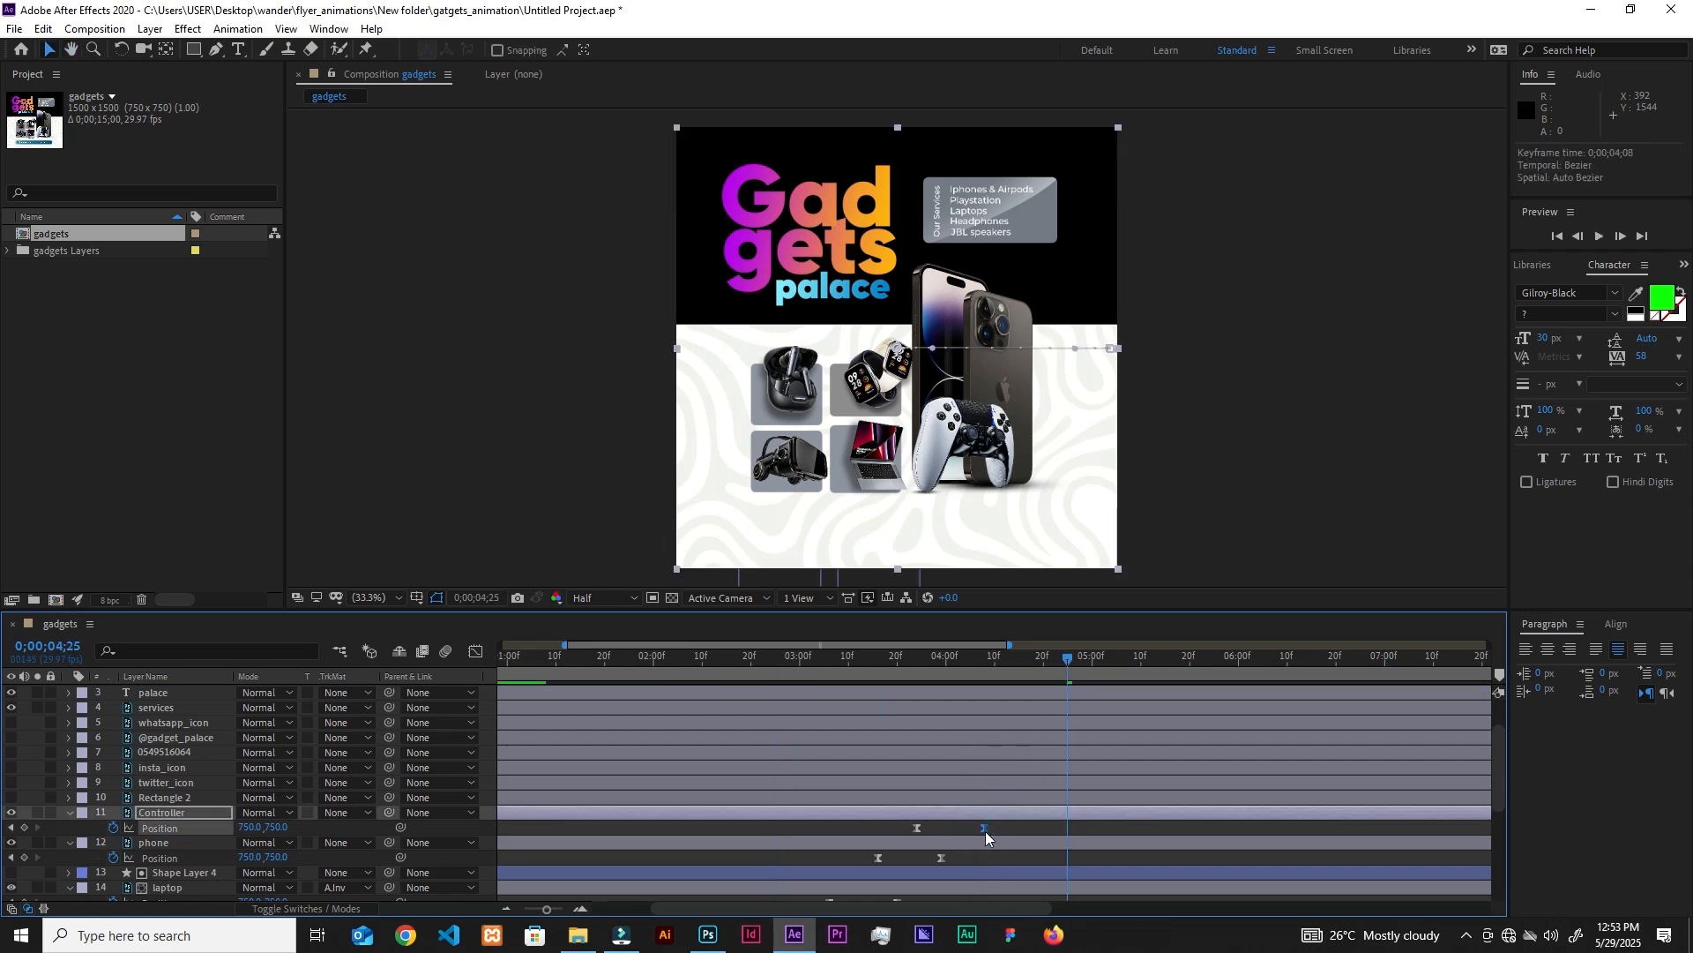
Preview the phone and controller entrances from 0;00;03;13.
left_click(945, 658)
key("space")
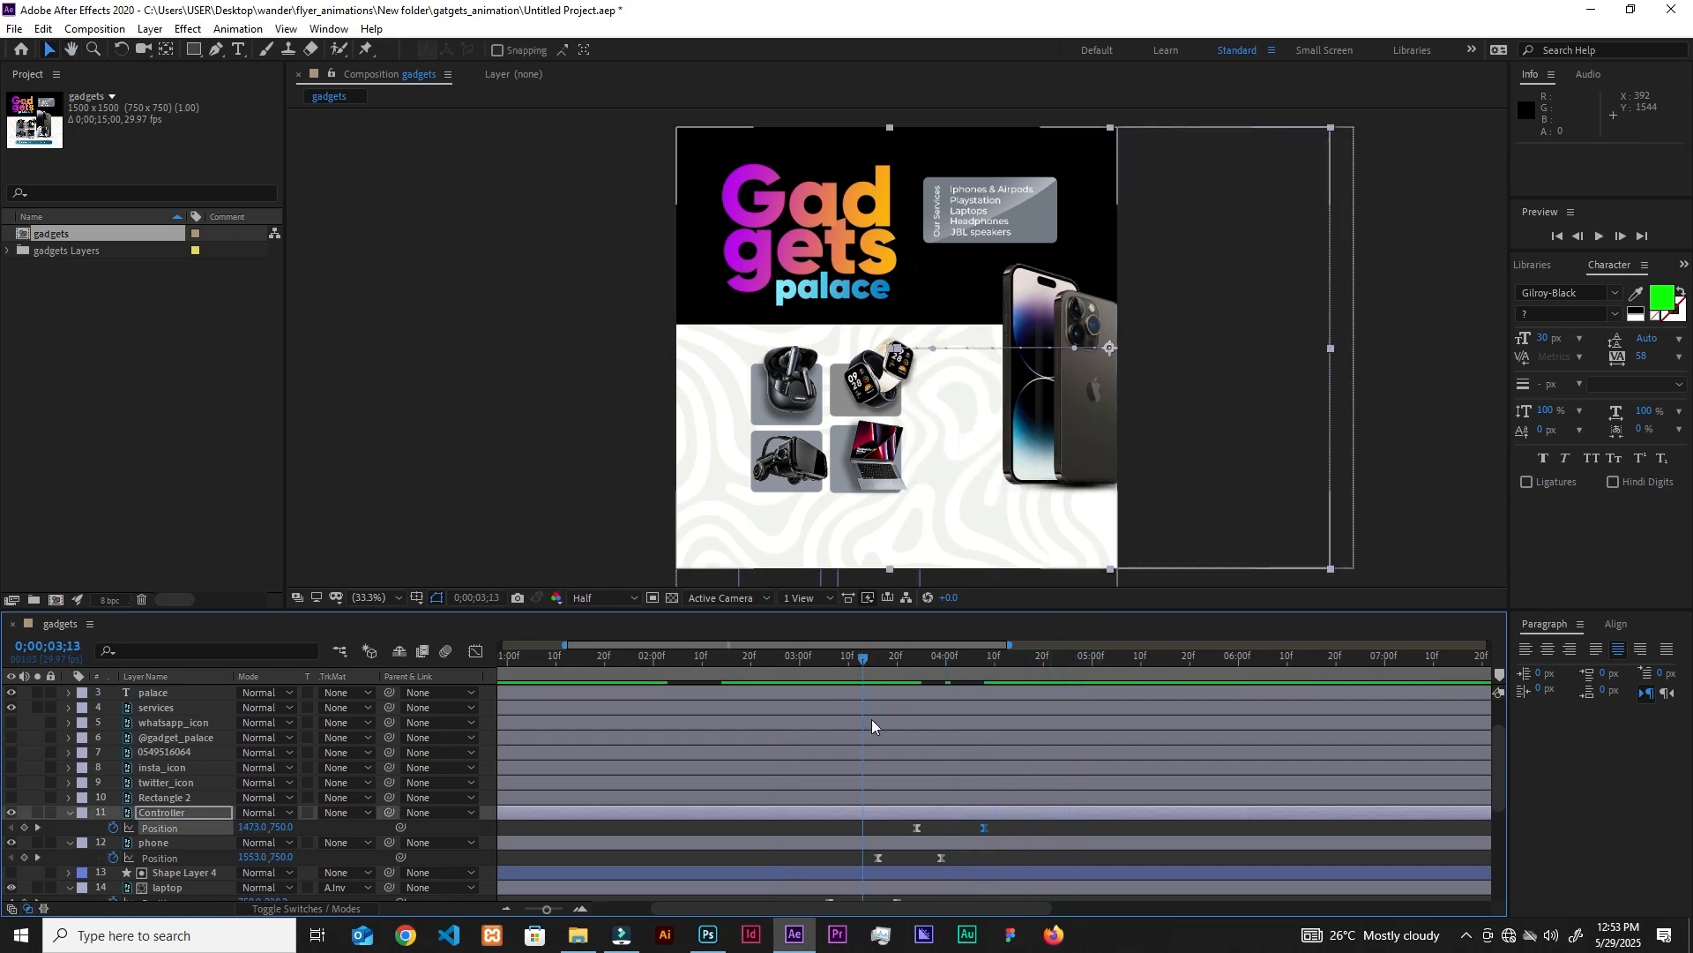
key("space")
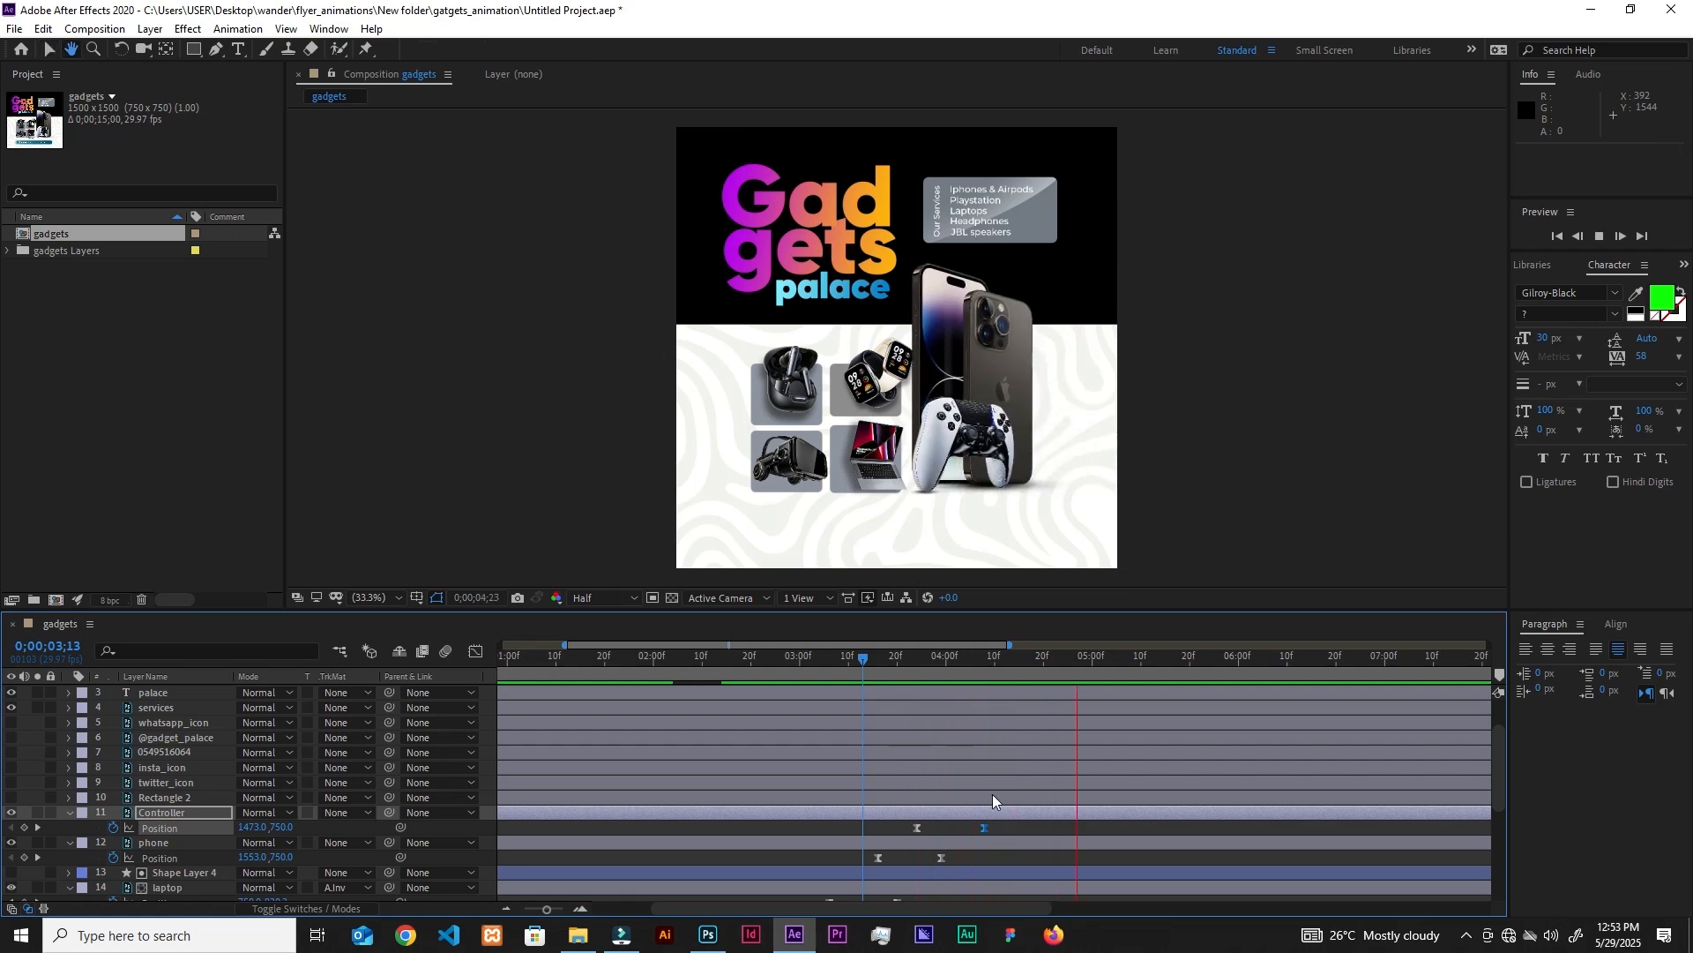
Move the current time to 0;00;04;14 and show the Rectangle 2 layer.
left_click_drag(1071, 662, 1029, 670)
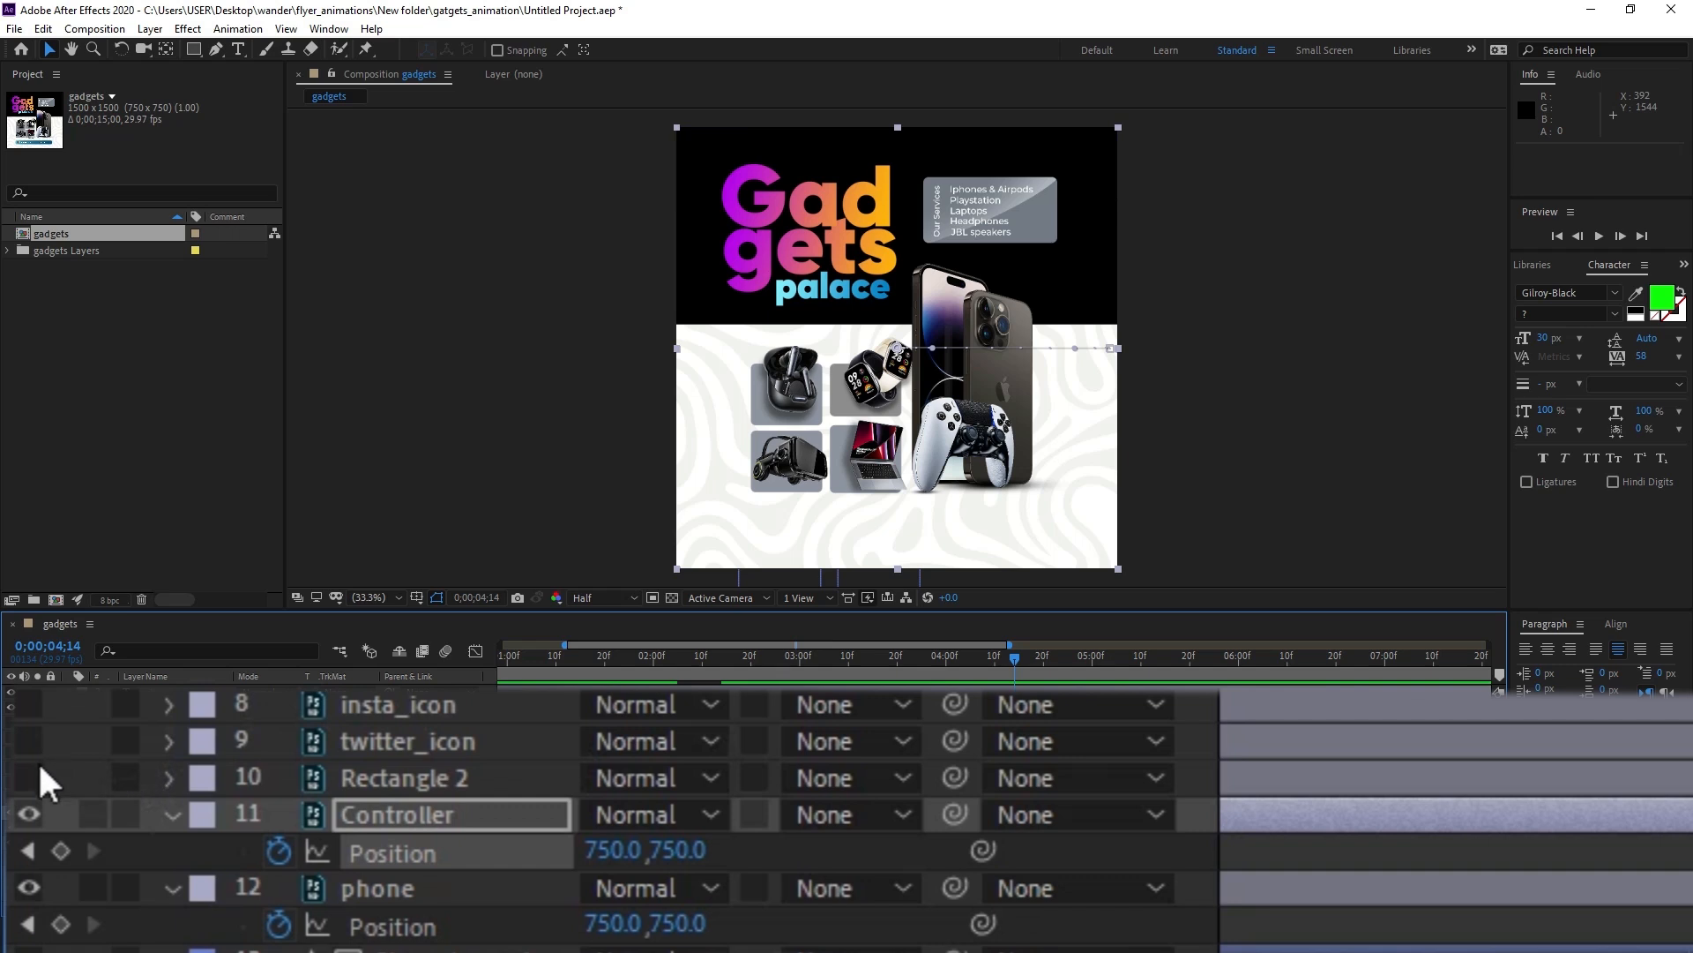
left_click(39, 767)
left_click(26, 777)
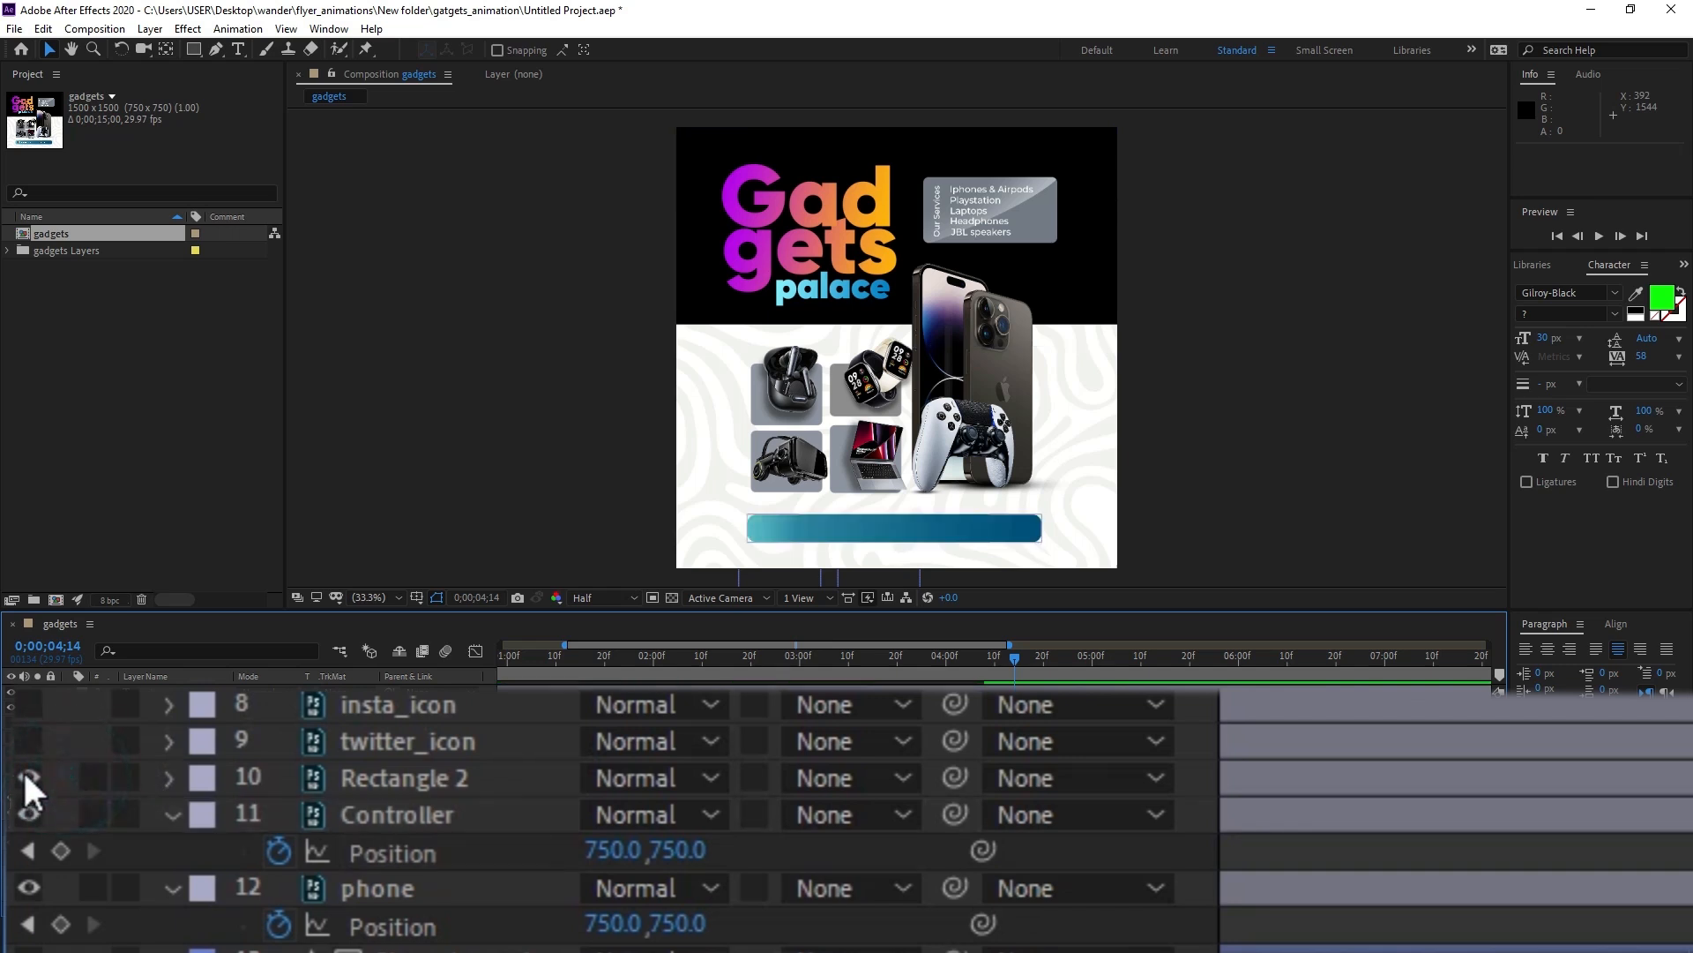
Keyframe the Rectangle 2 layer's Position at 750, 940 at 0;00;04;14 and at 750, 750 at 0;00;04;20.
left_click(388, 776)
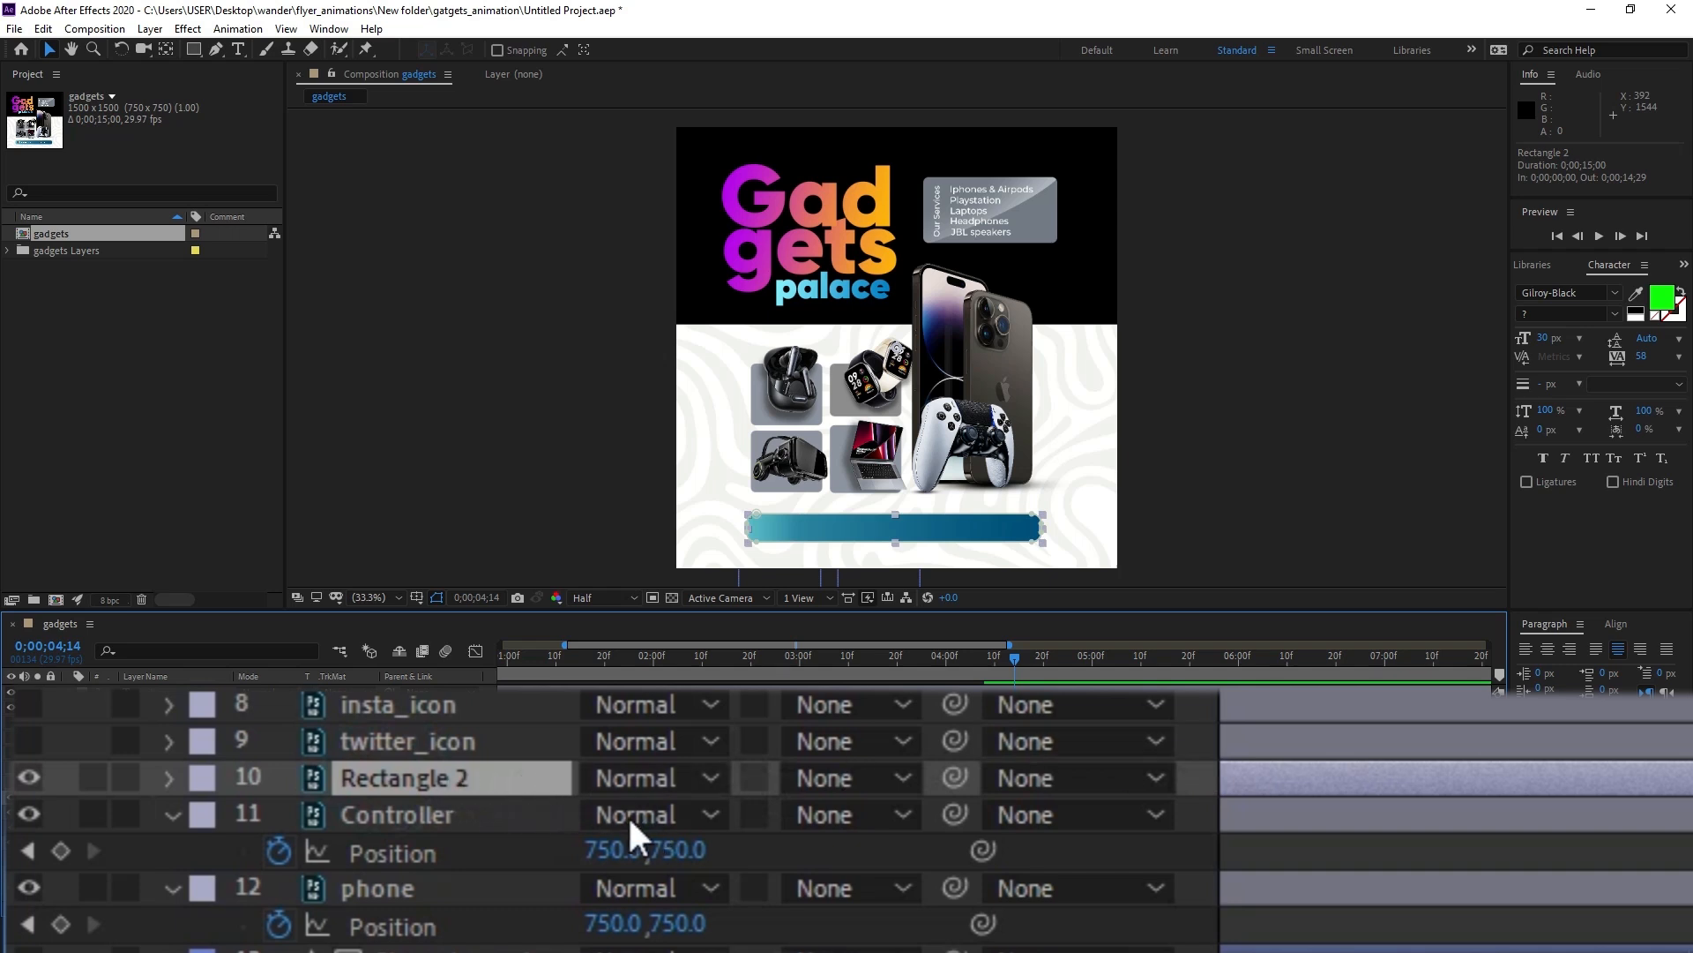
key("p")
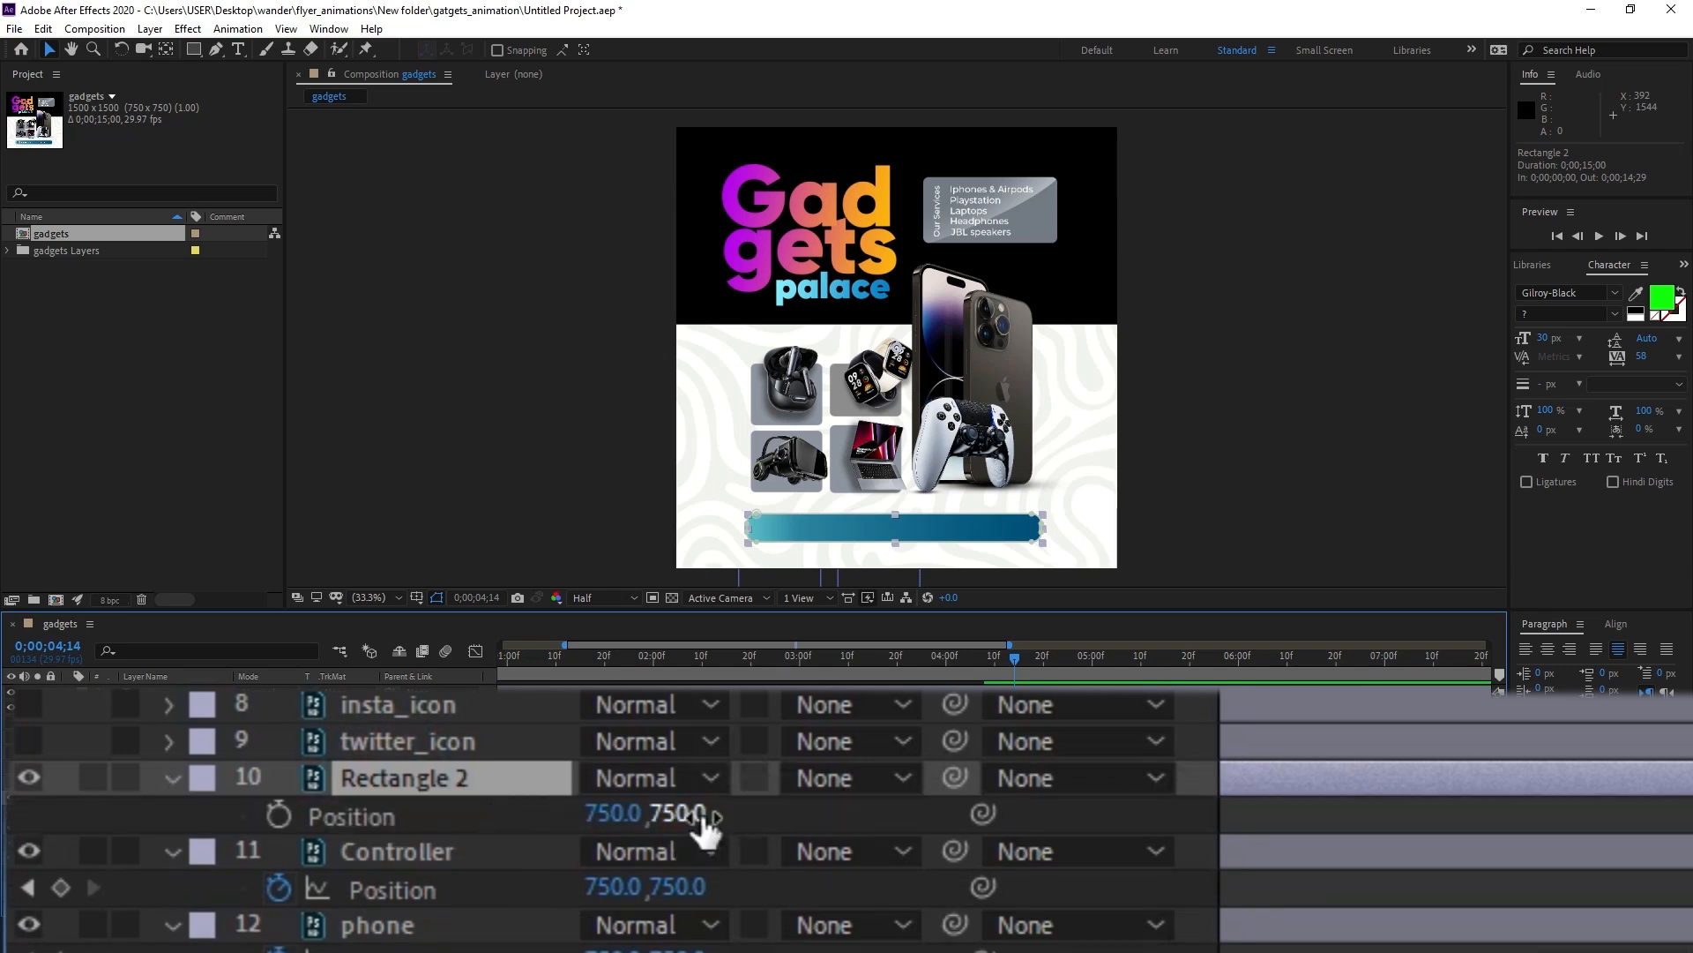
left_click_drag(679, 811, 1085, 813)
left_click(283, 811)
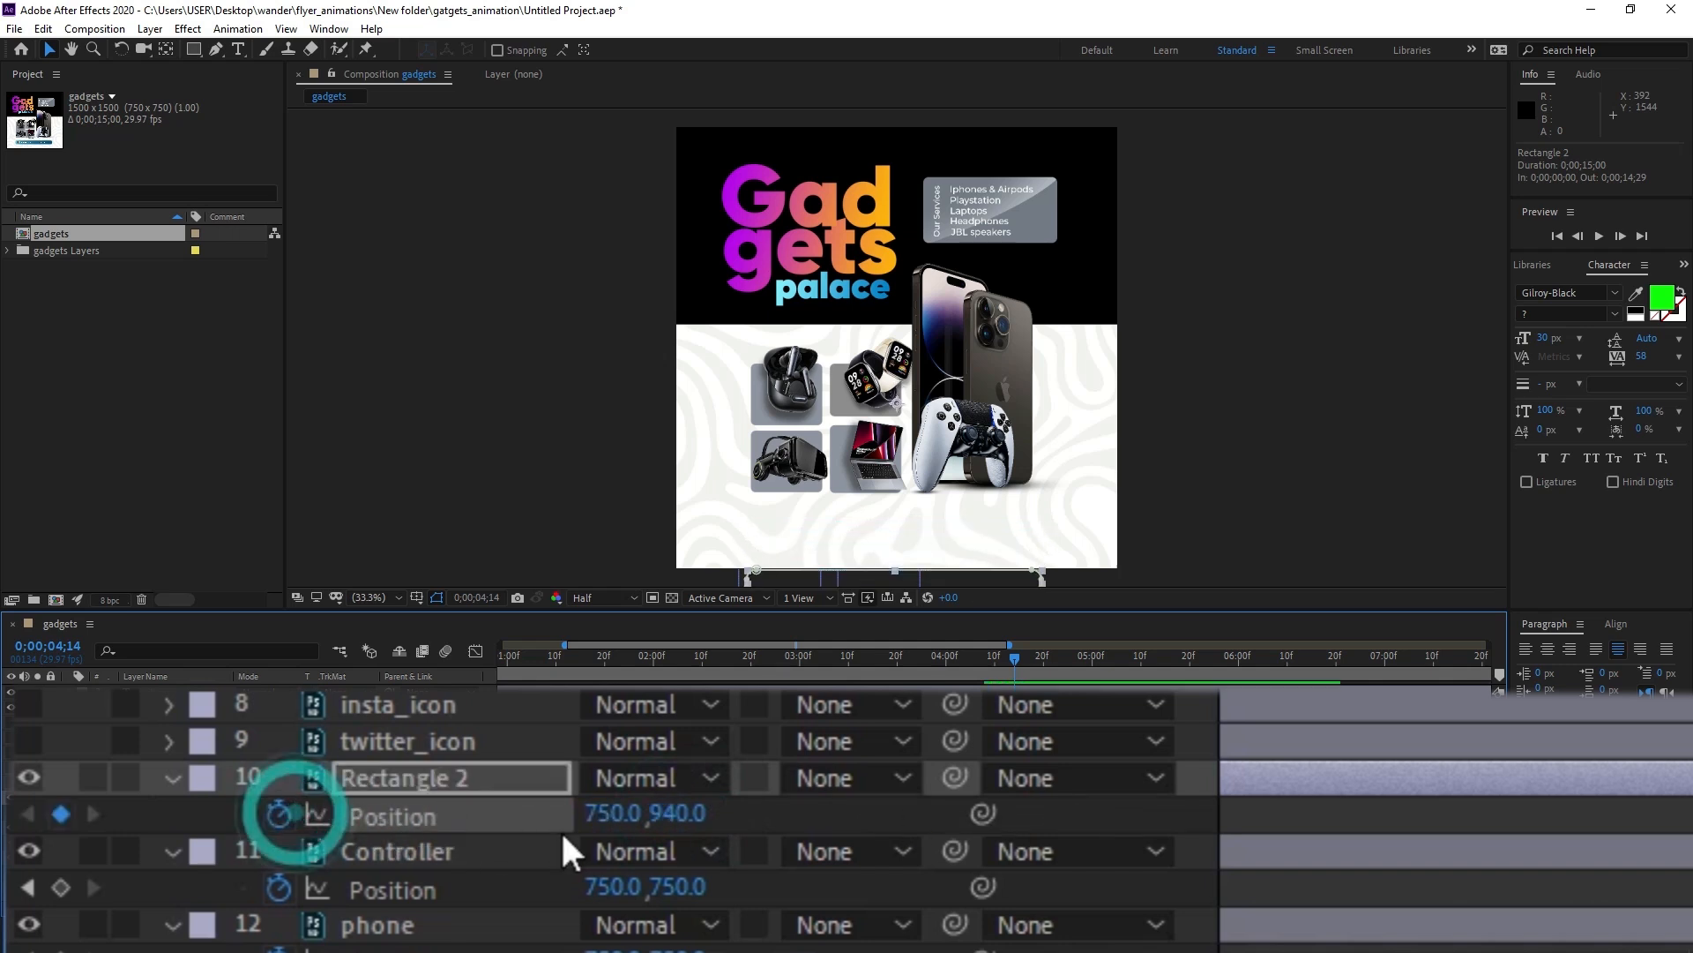
left_click(1044, 659)
left_click(275, 811)
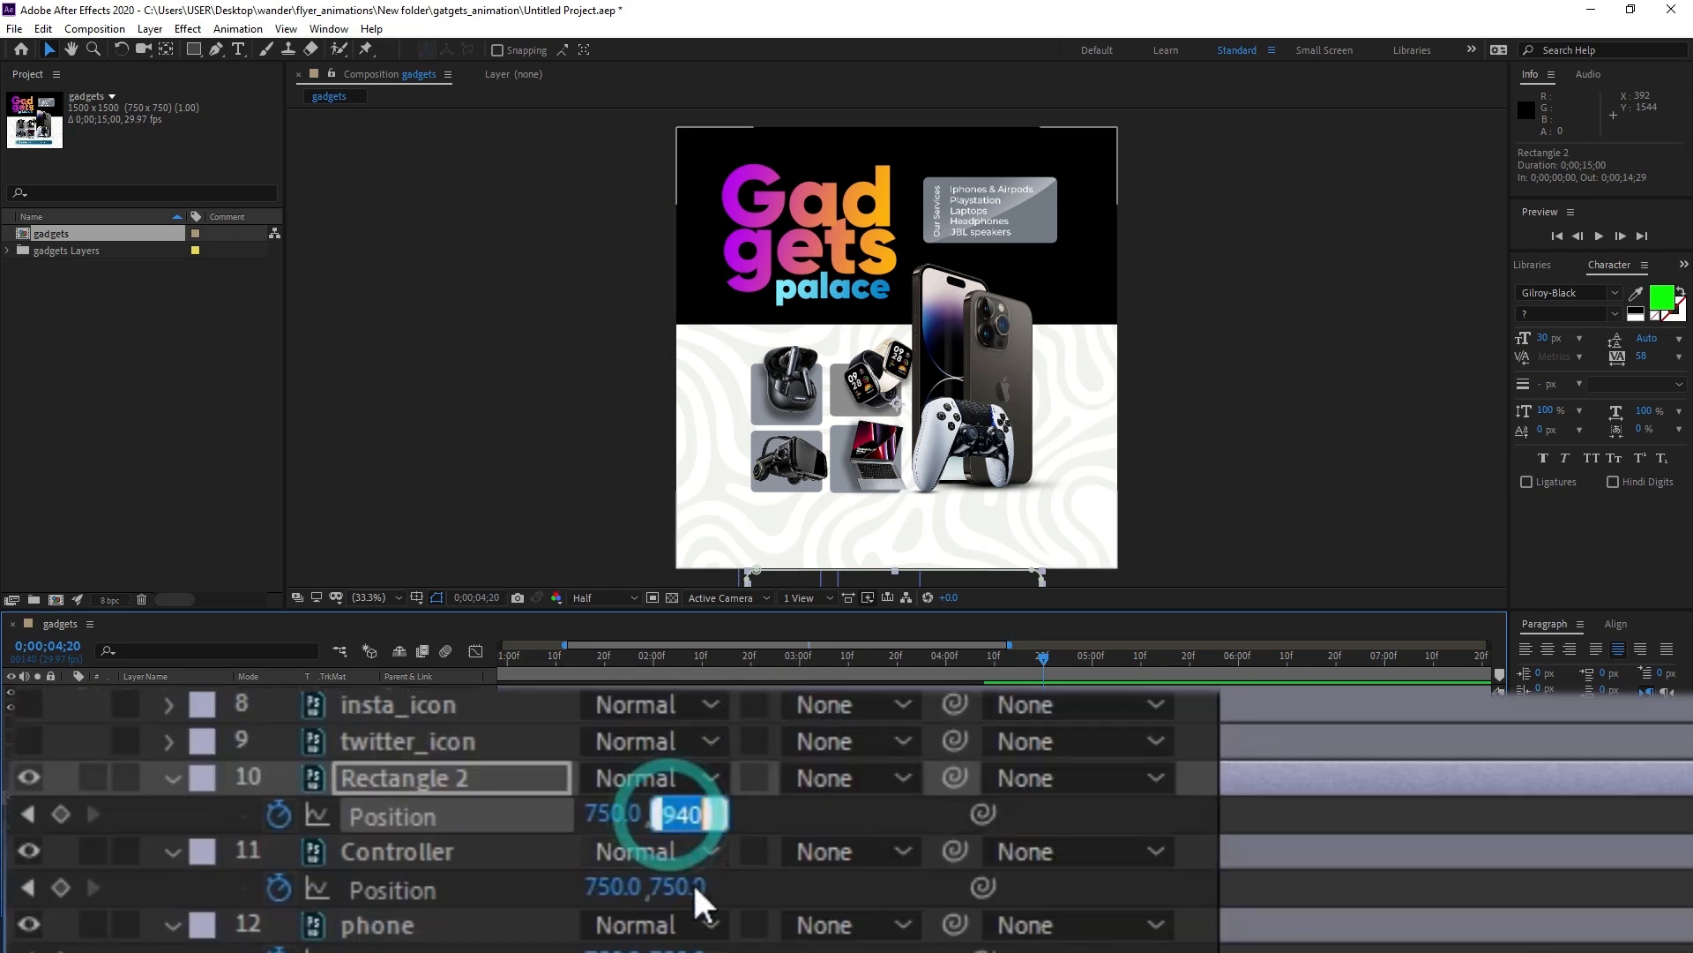
type("750")
key("Return")
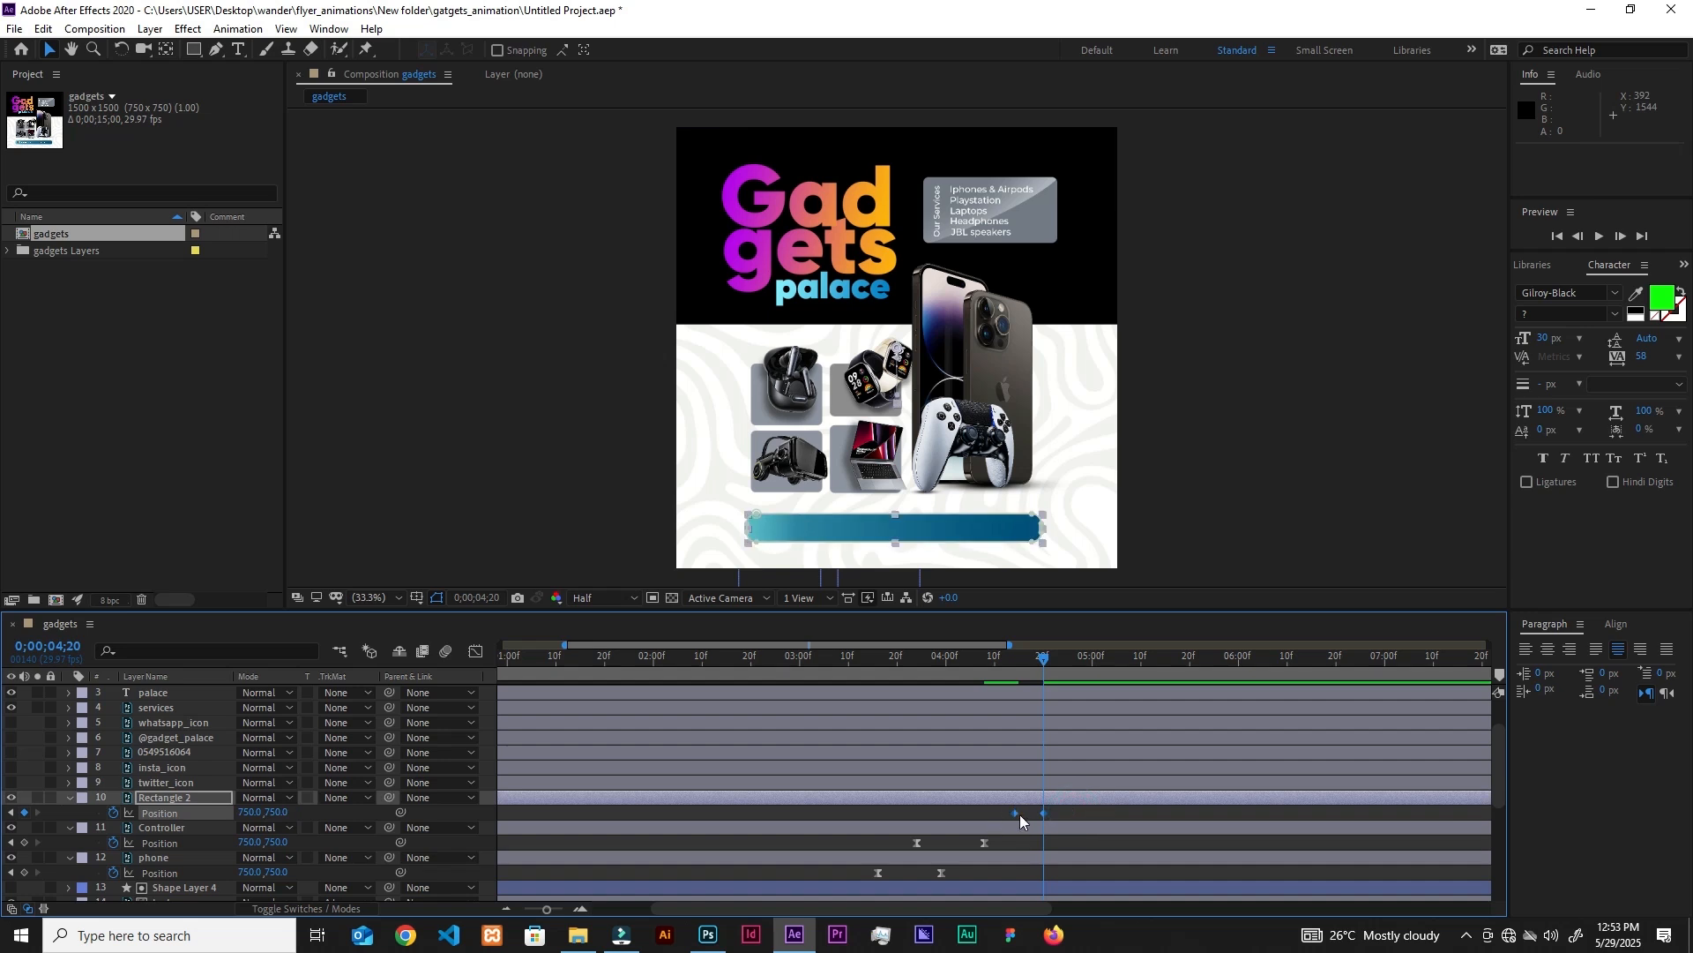
Apply Easy Ease to both Rectangle 2 Position keyframes.
right_click(1015, 812)
mouse_move(1095, 800)
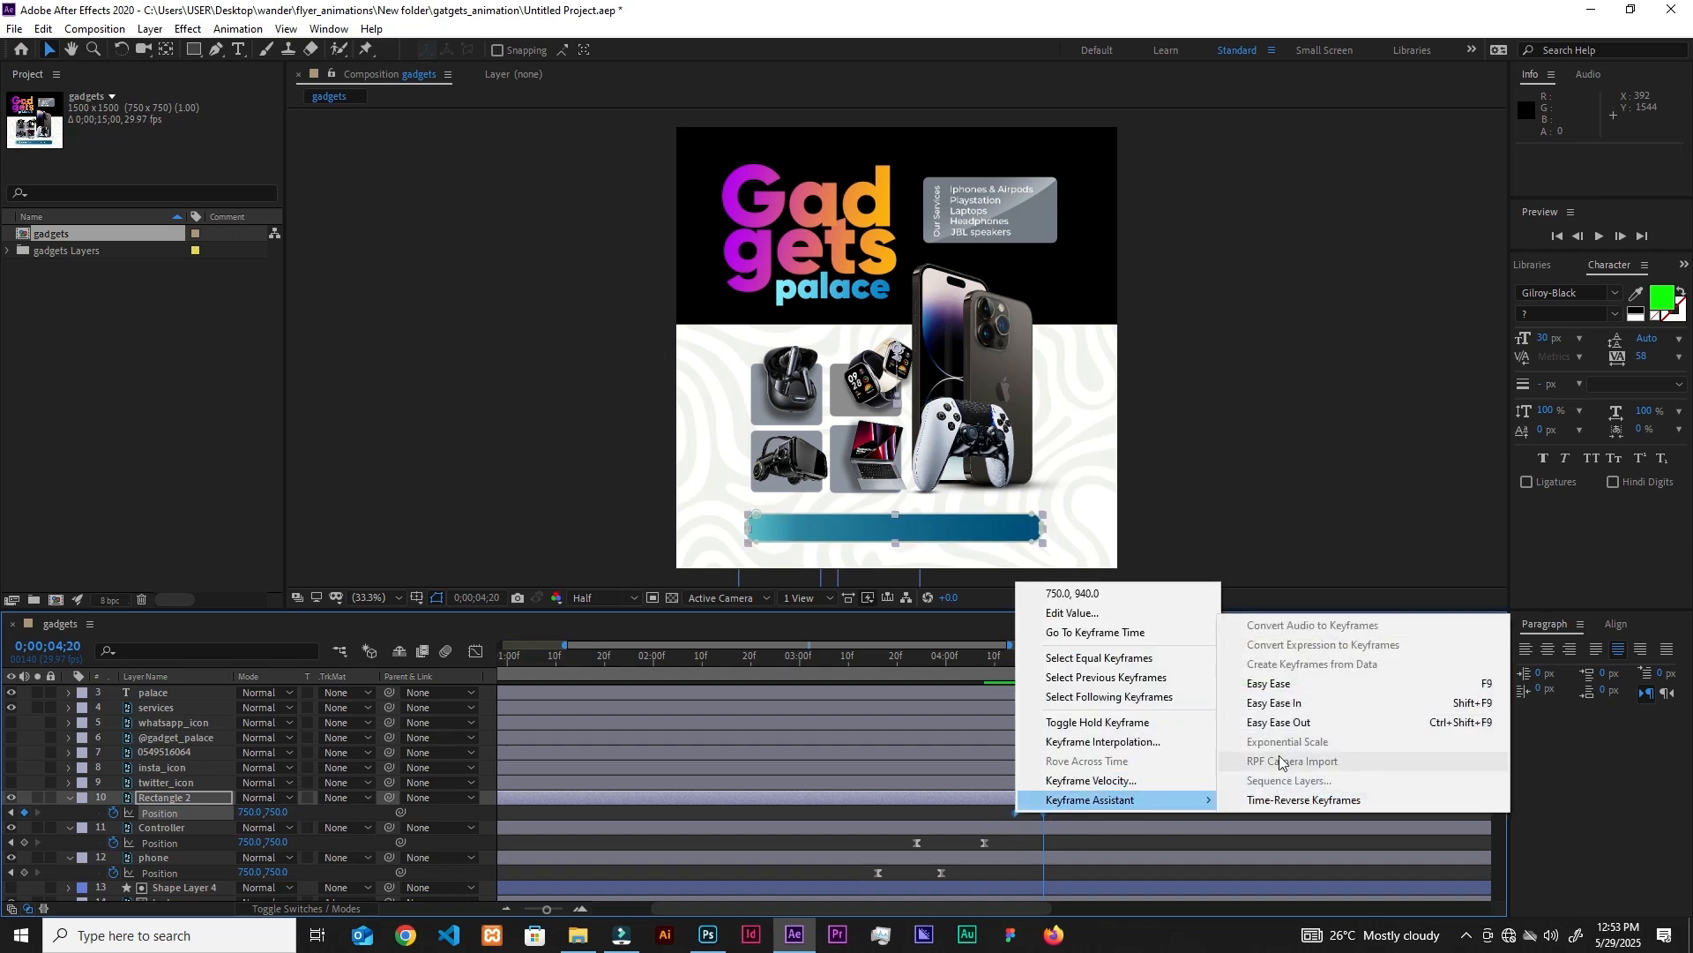
left_click(1273, 686)
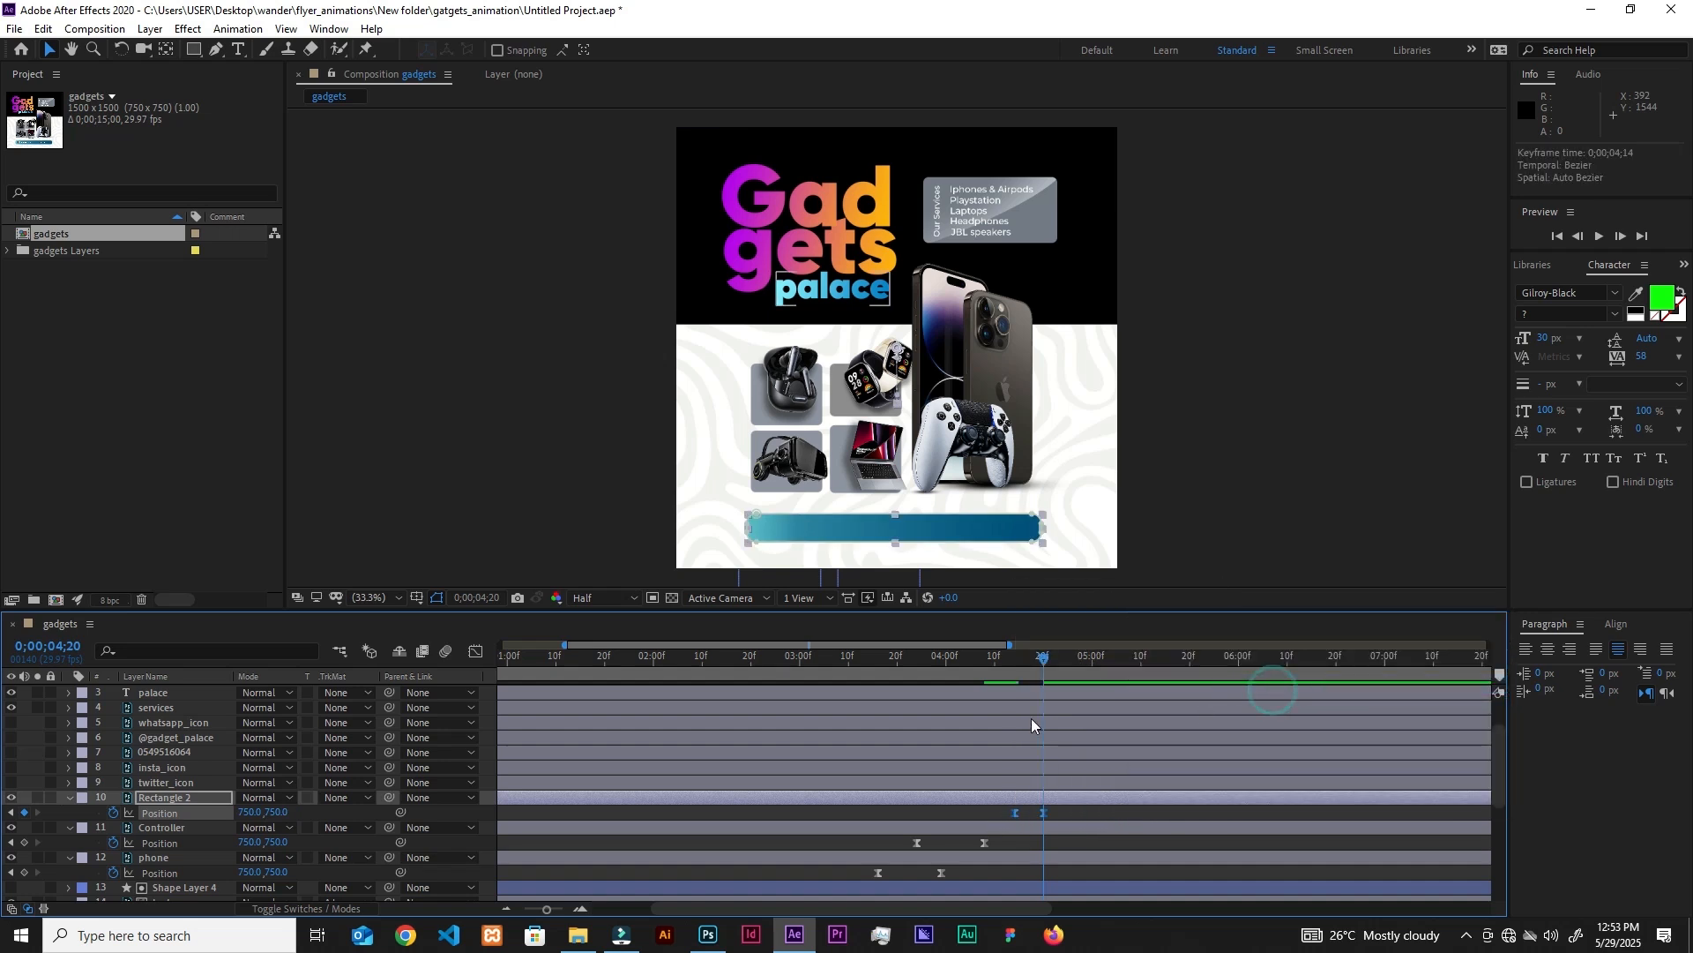
Shape the Rectangle 2 Position speed curve so the movement peaks early and slows gradually towards the last keyframe.
left_click(476, 653)
left_click(546, 908)
left_click_drag(549, 913, 554, 914)
left_click_drag(1073, 817, 877, 867)
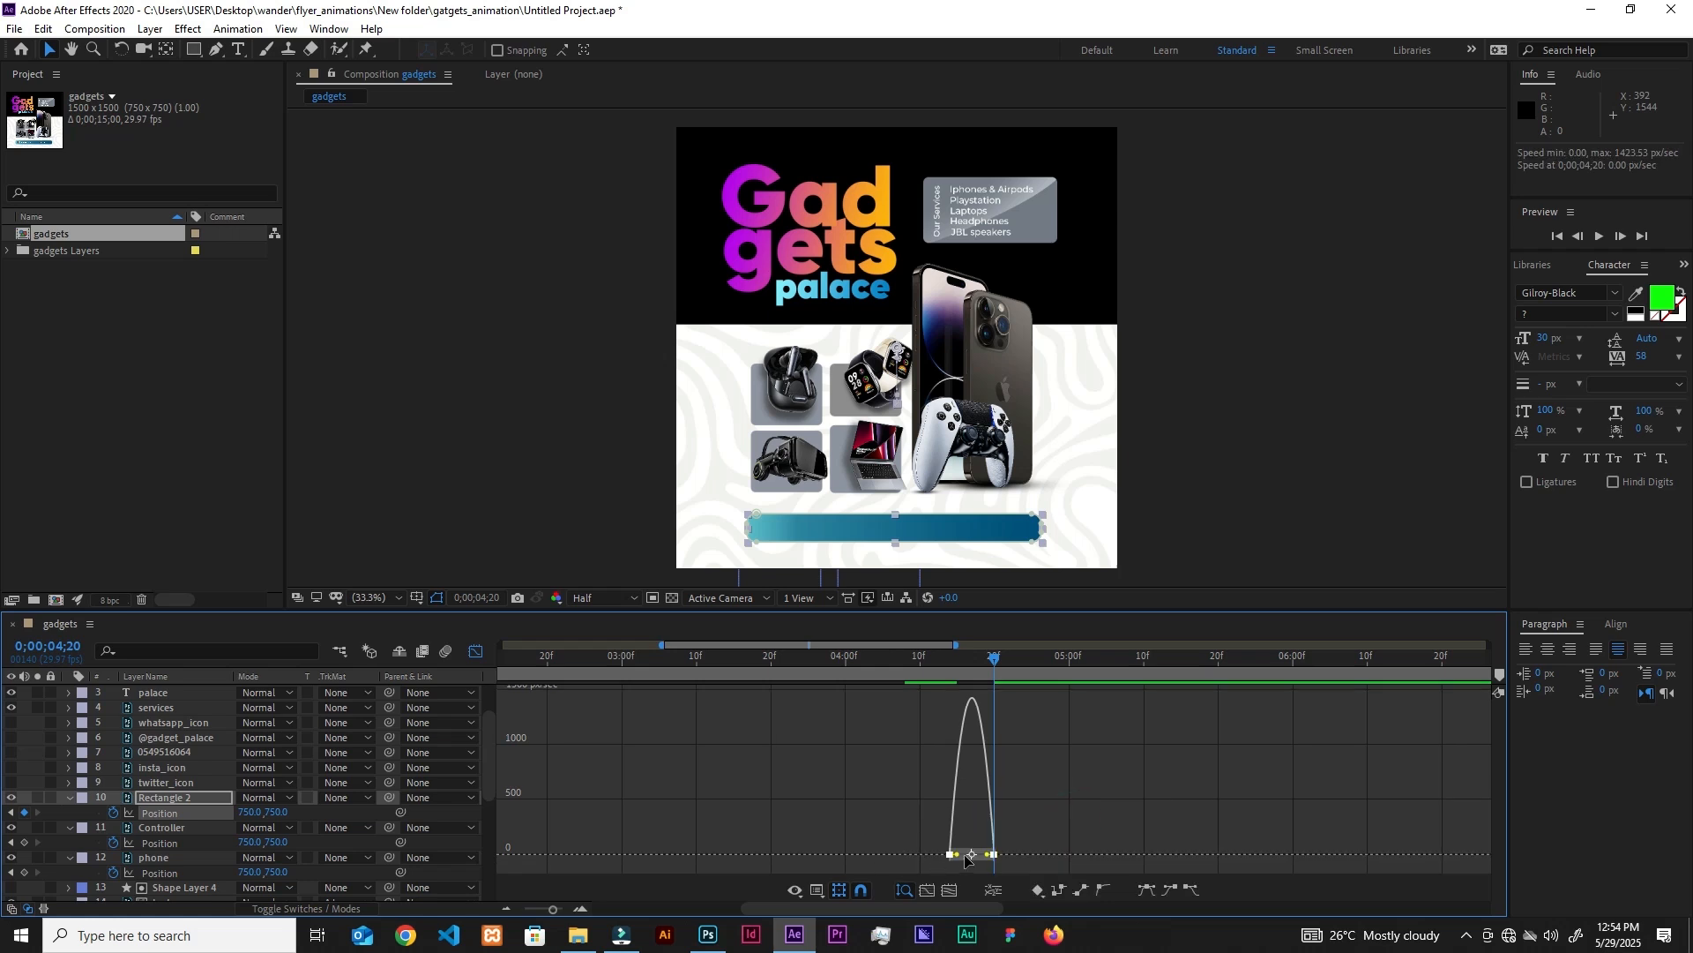
left_click_drag(981, 861, 963, 858)
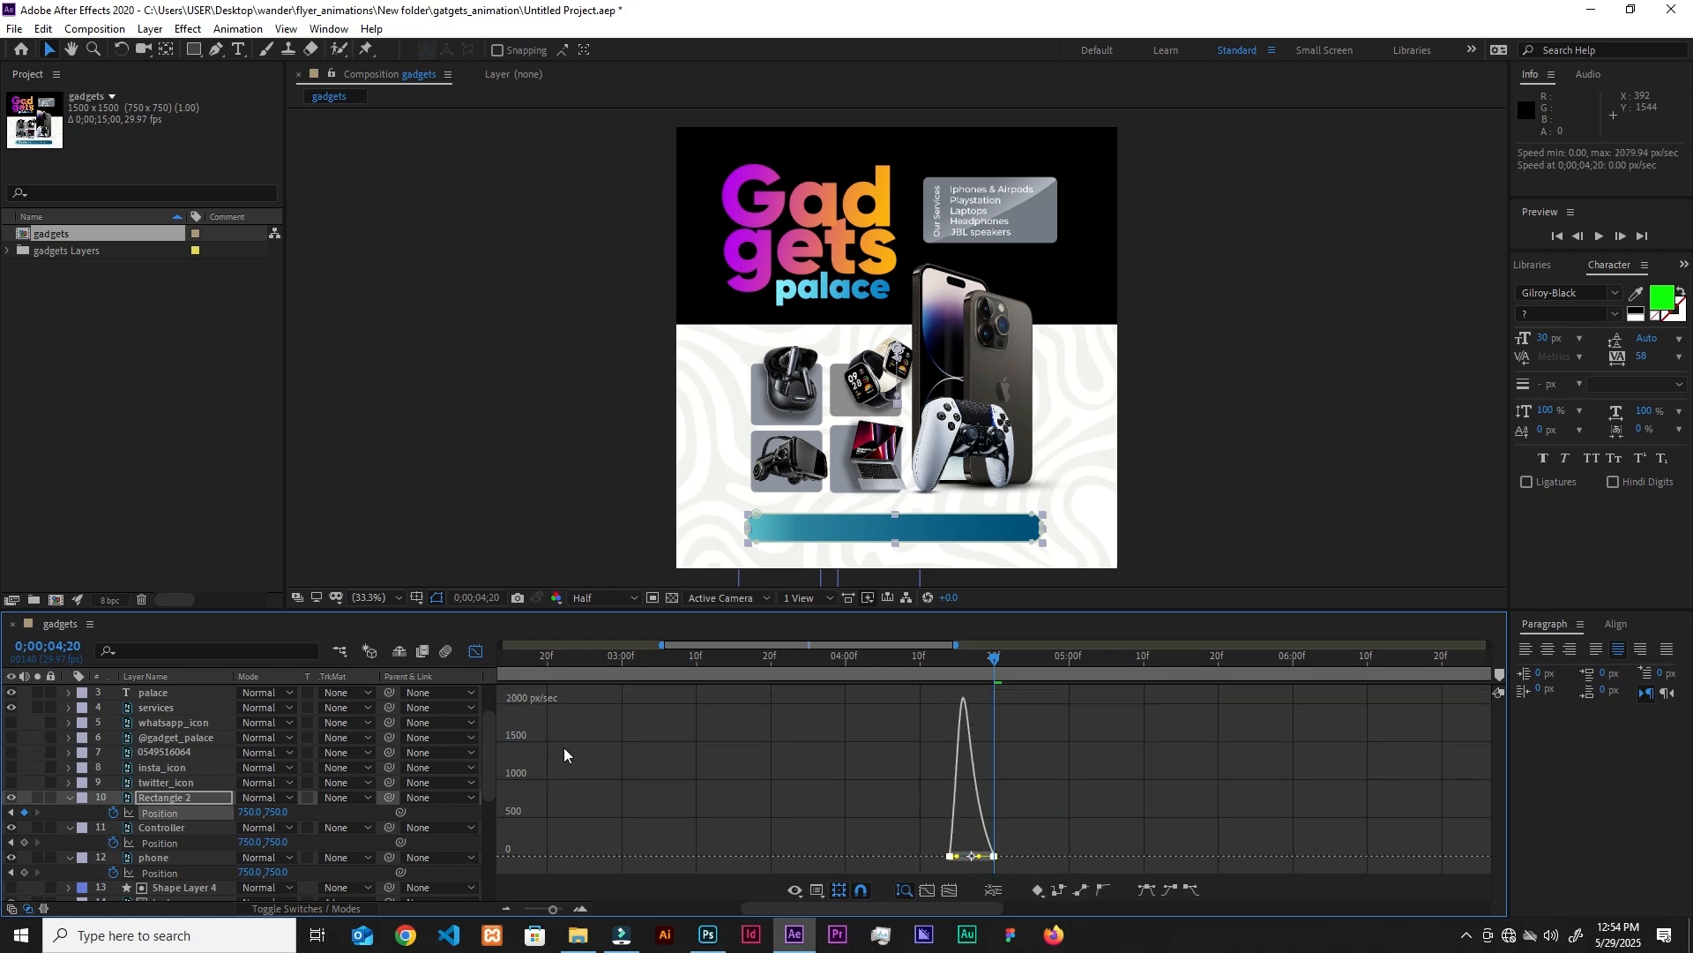
left_click(476, 652)
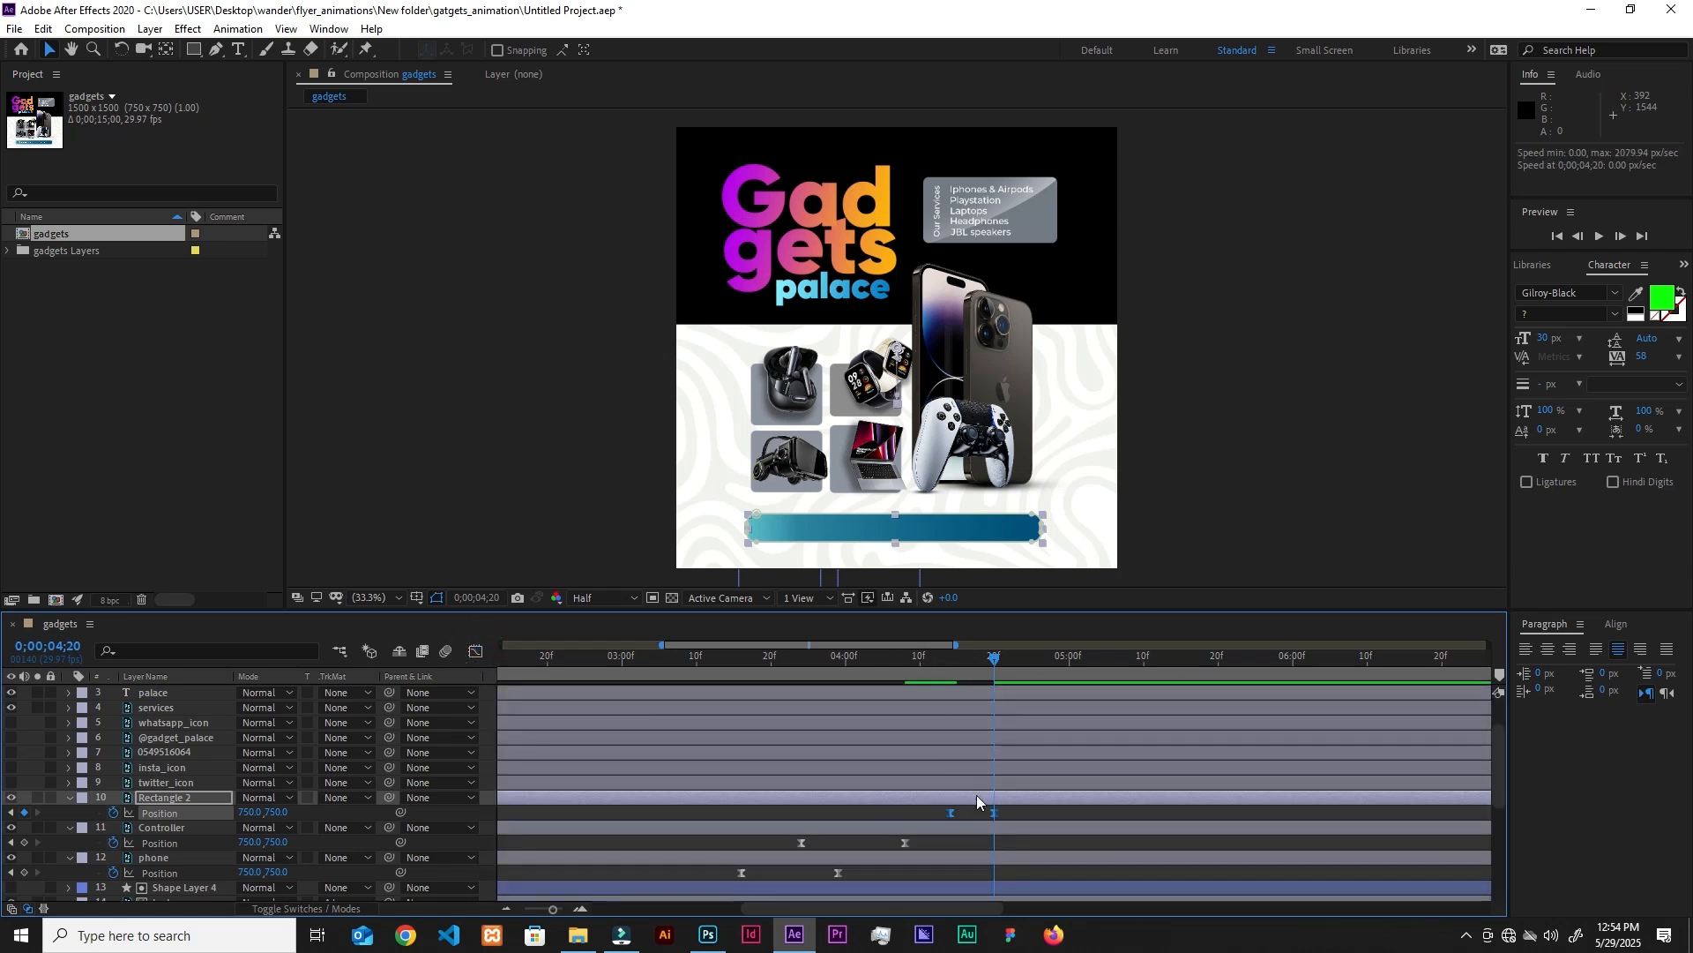
Retime the Rectangle 2 Position keyframes to about 0;00;04;06 and 0;00;04;15, and preview the bar's entrance.
mouse_move(979, 818)
left_mouse_down()
mouse_move(940, 822)
mouse_move(968, 822)
left_mouse_up()
left_click(832, 657)
key("space")
key("space")
left_click(979, 676)
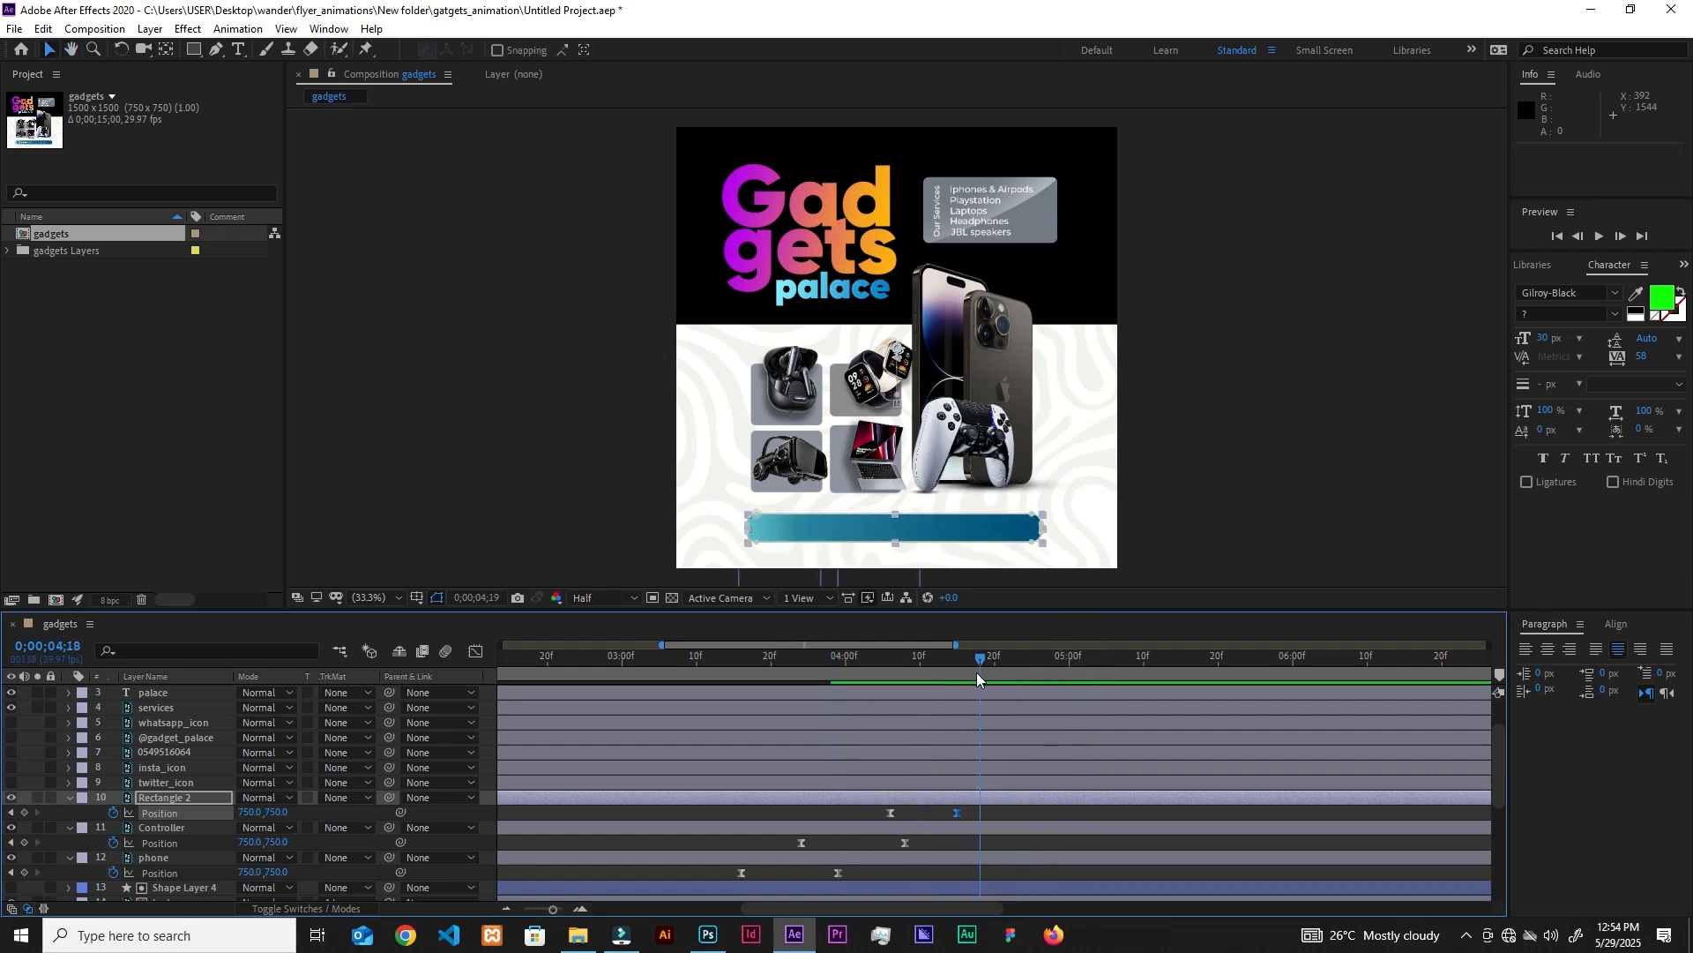
key("space")
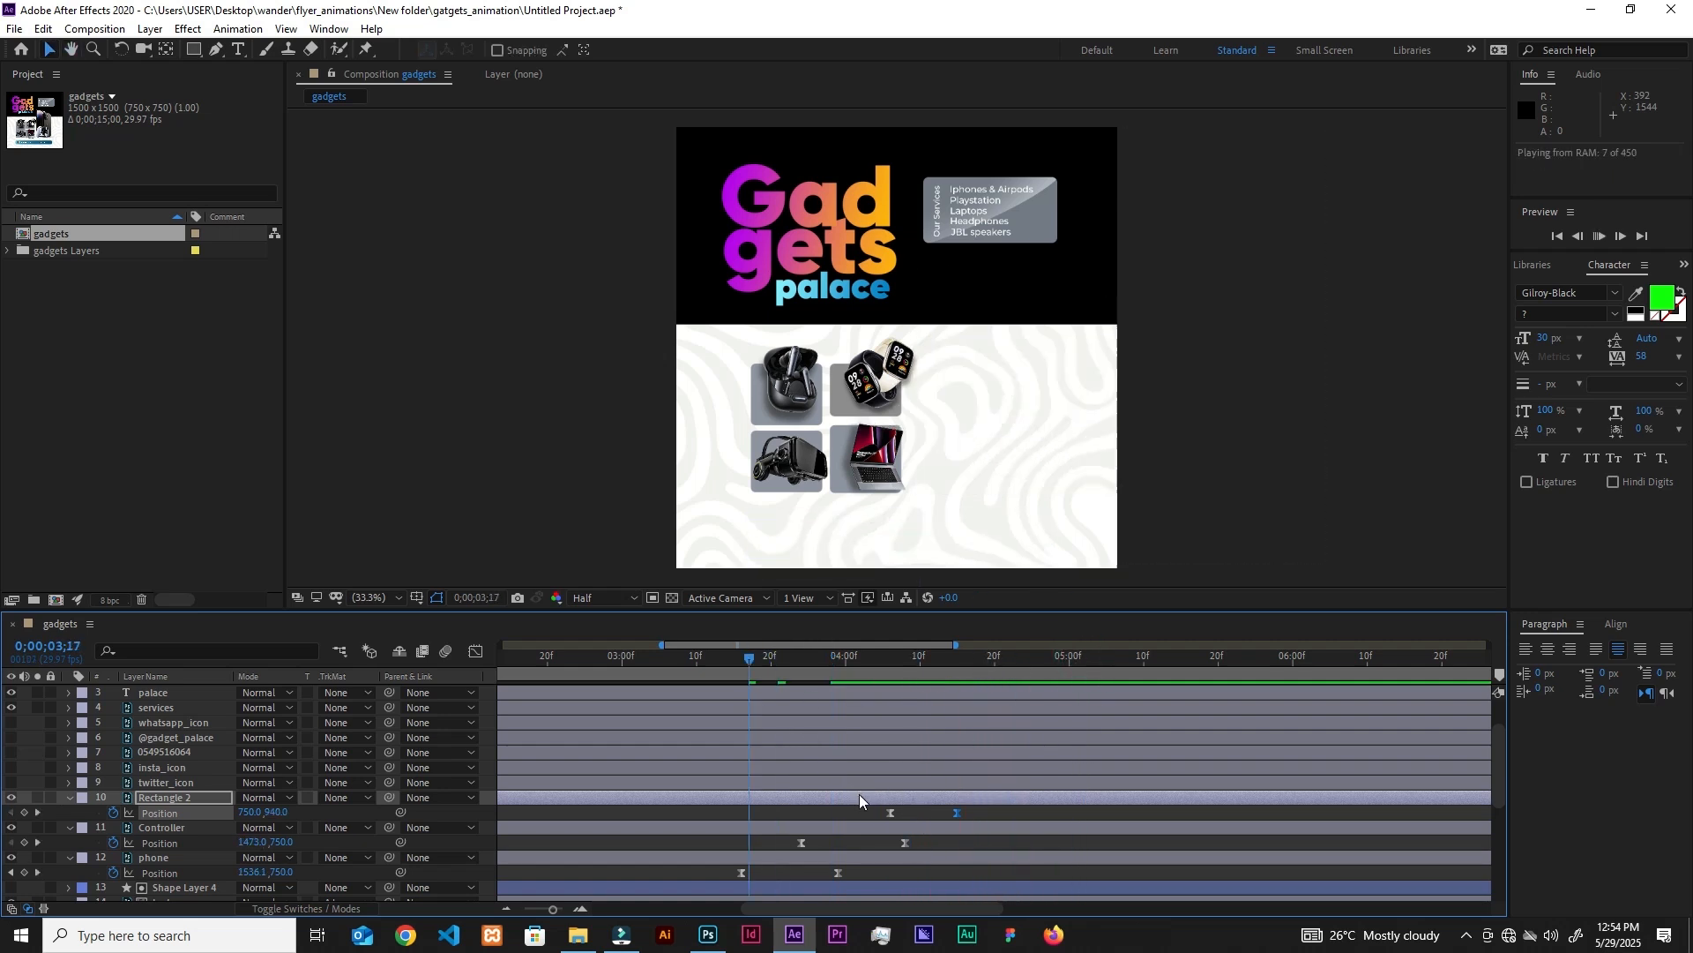
key("space")
Move the current time to 0;00;04;20 and show the five hidden contact text and icon layers, from whatsapp_icon through twitter_icon.
left_click(1076, 658)
left_click(993, 660)
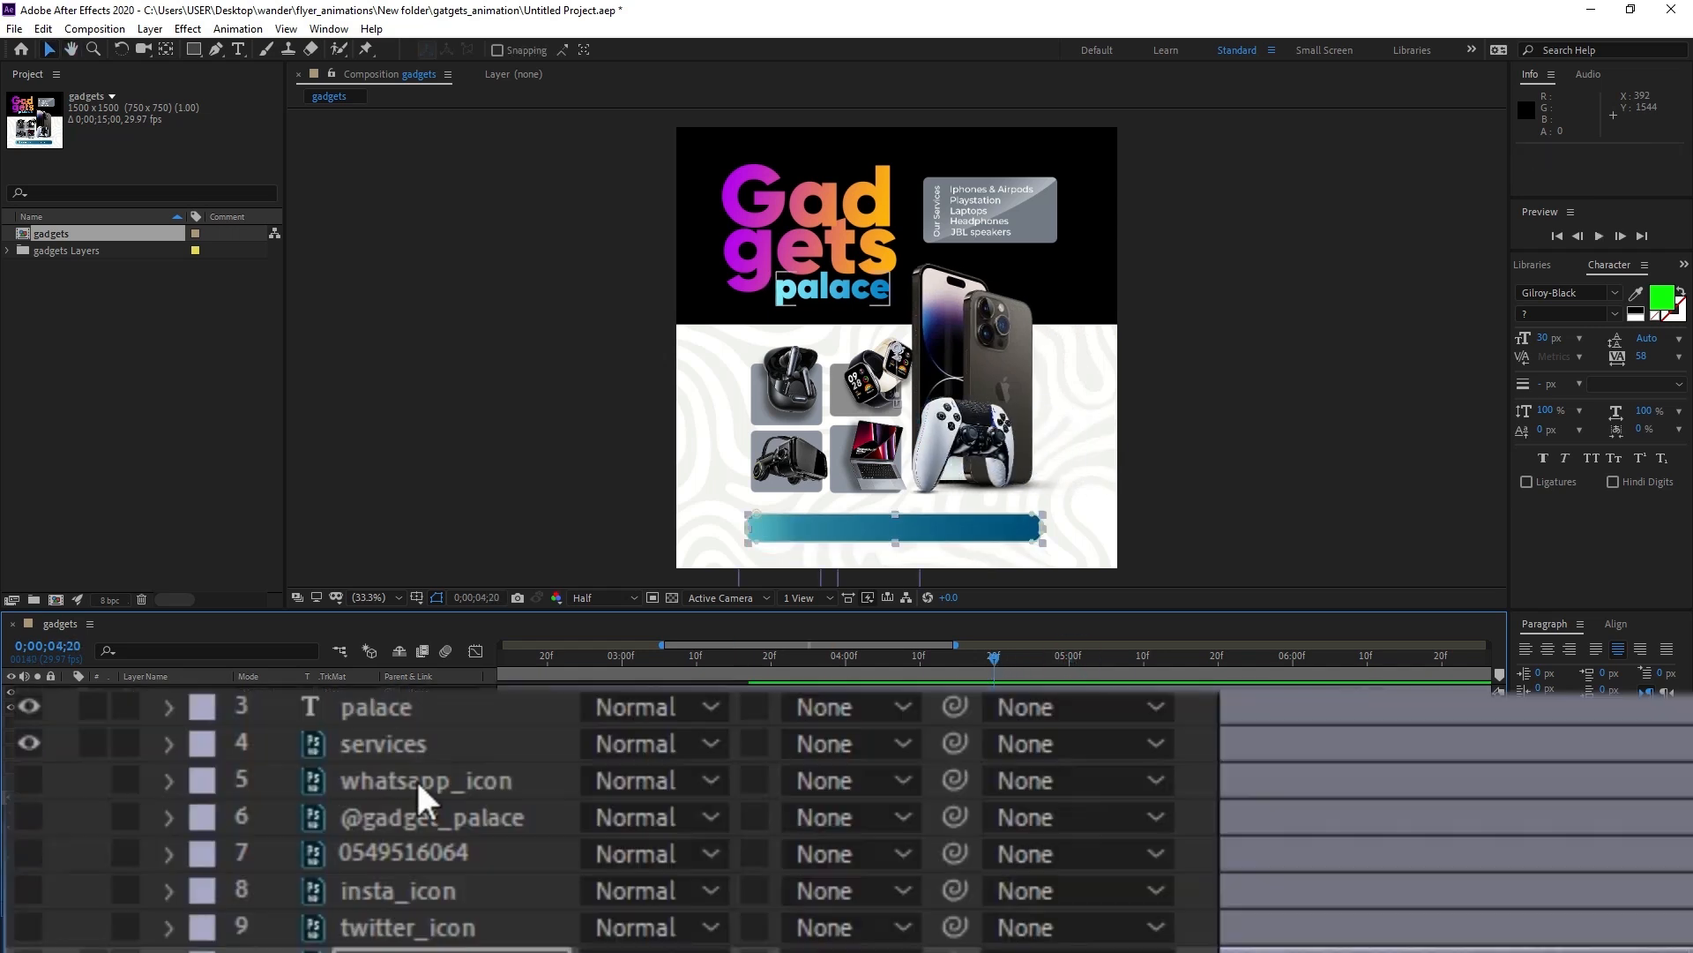
left_click_drag(40, 766, 40, 888)
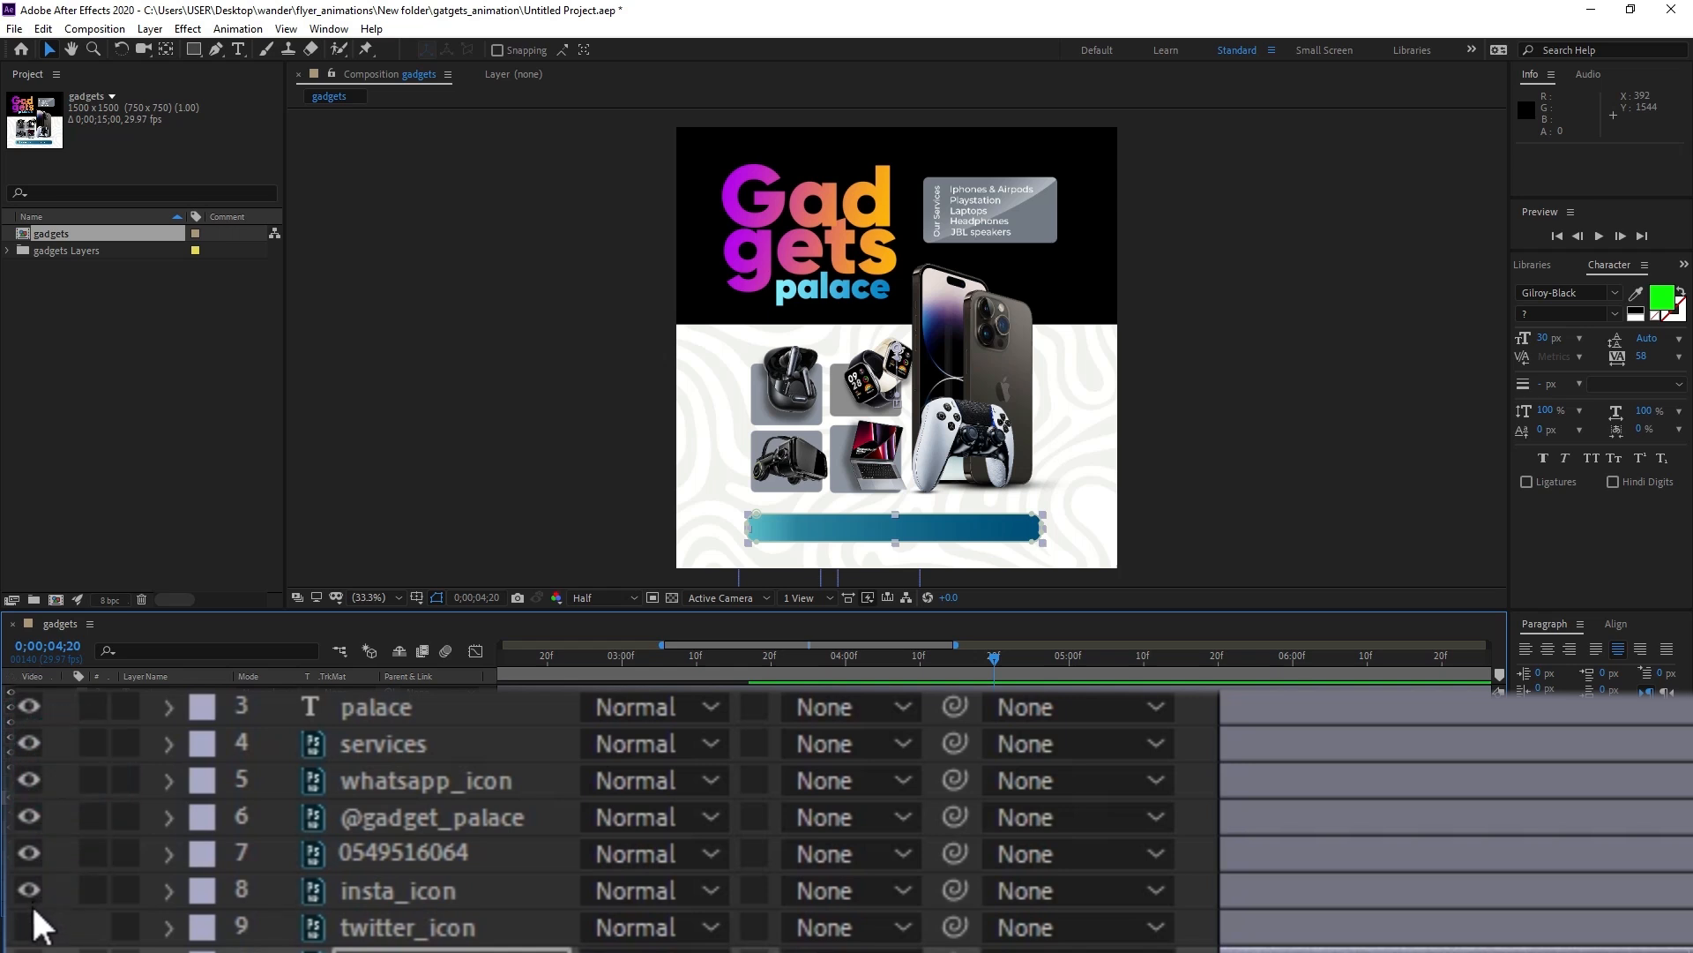
left_click(29, 926)
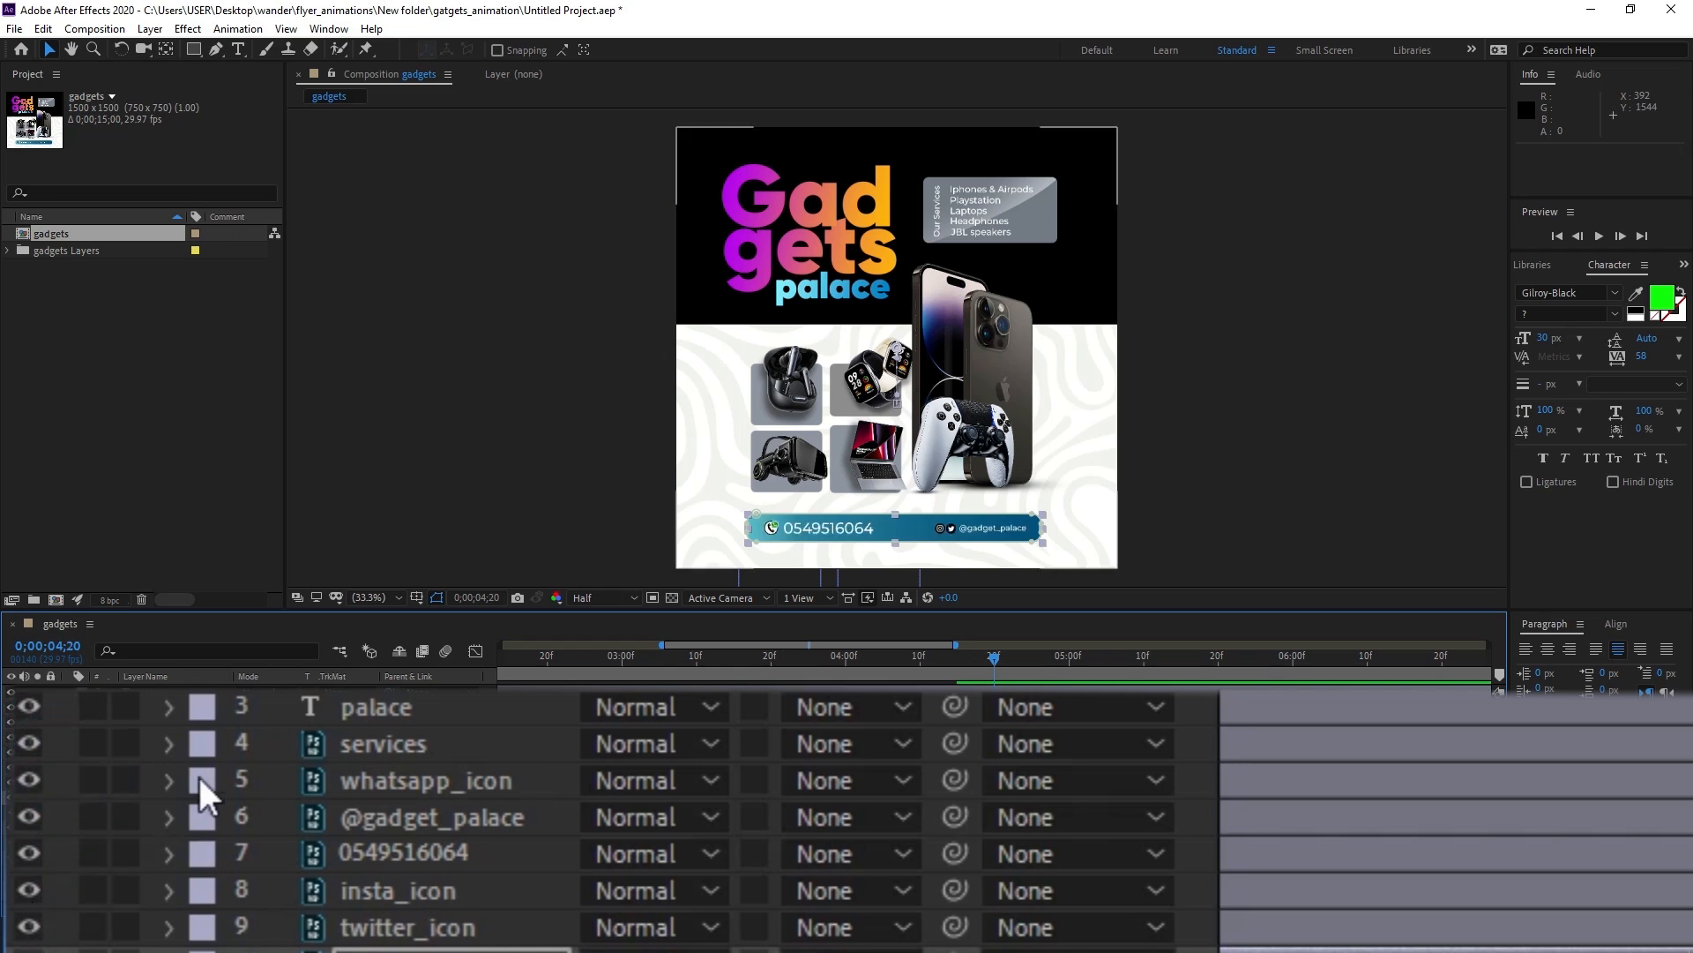
Set the Opacity of the five layers from whatsapp_icon through twitter_icon to 0%.
left_click(351, 748)
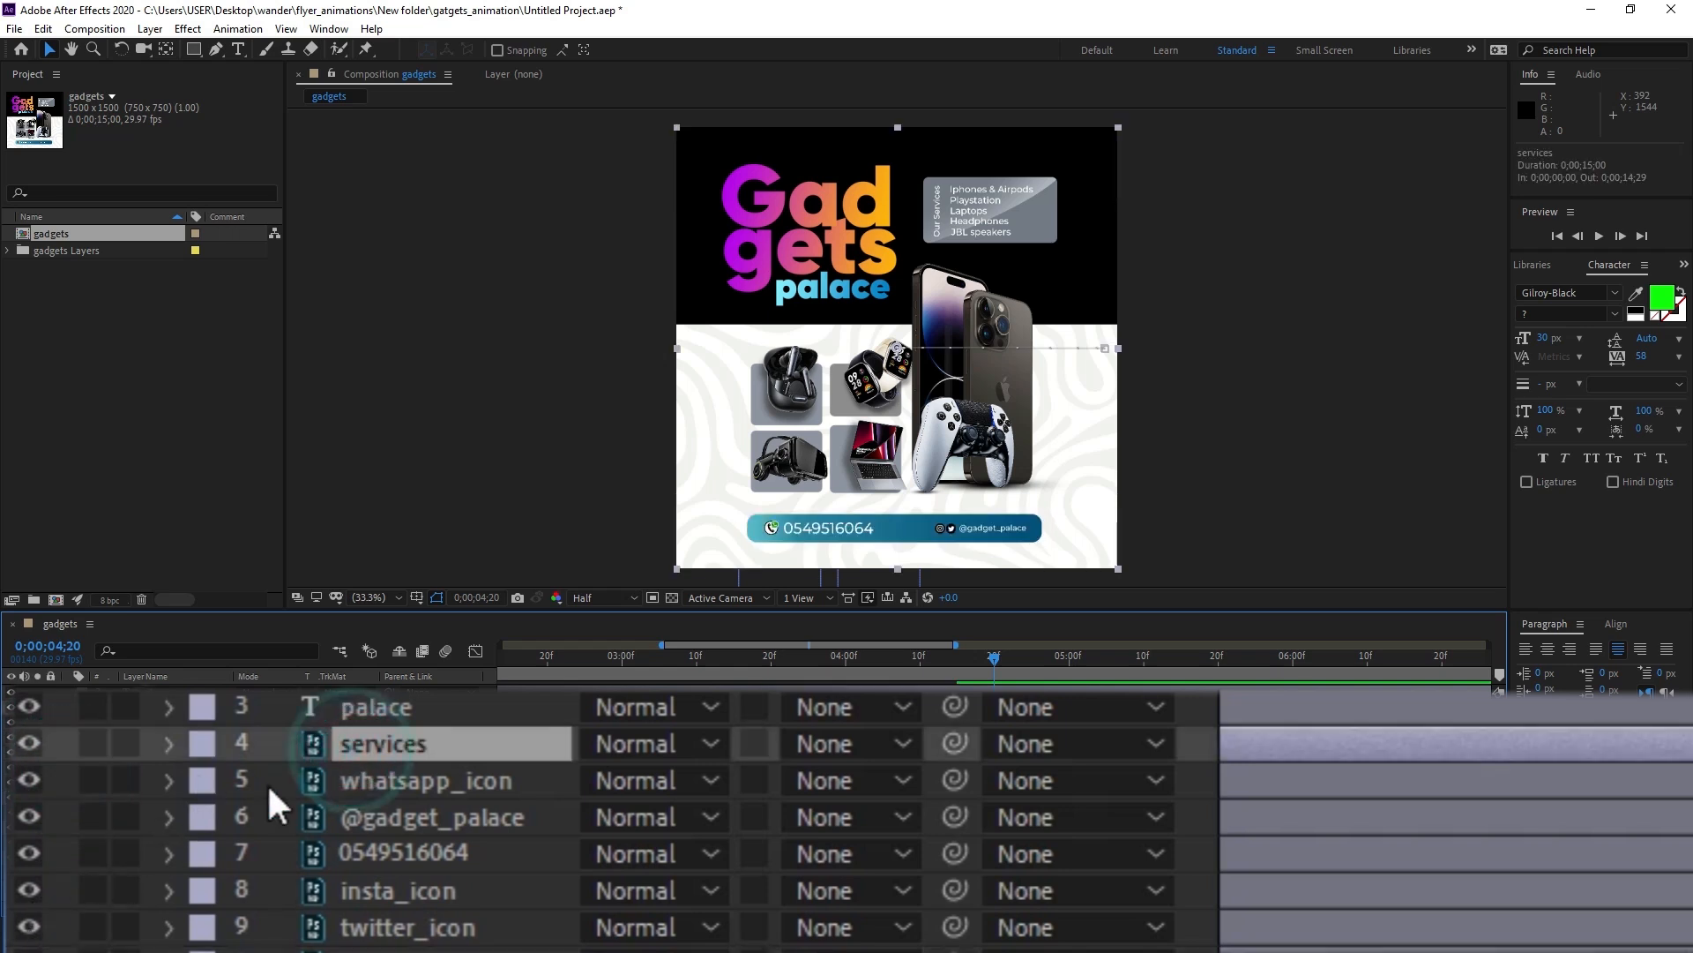
left_click(372, 779)
left_click(400, 937, "shift")
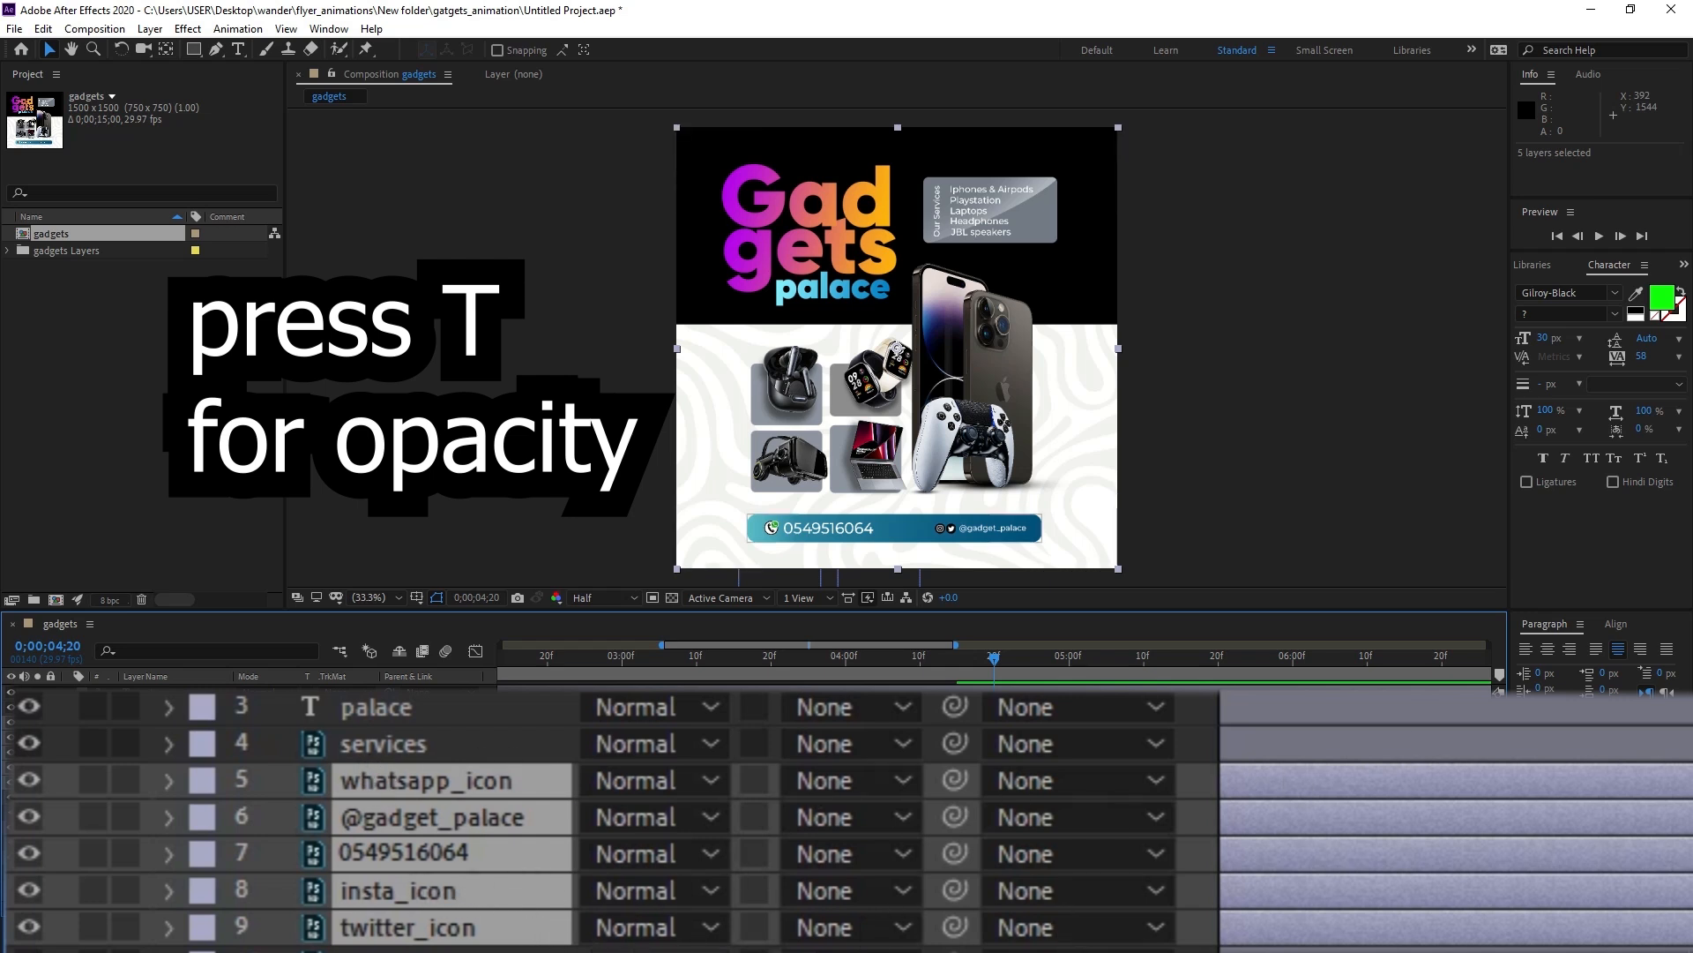
key("t")
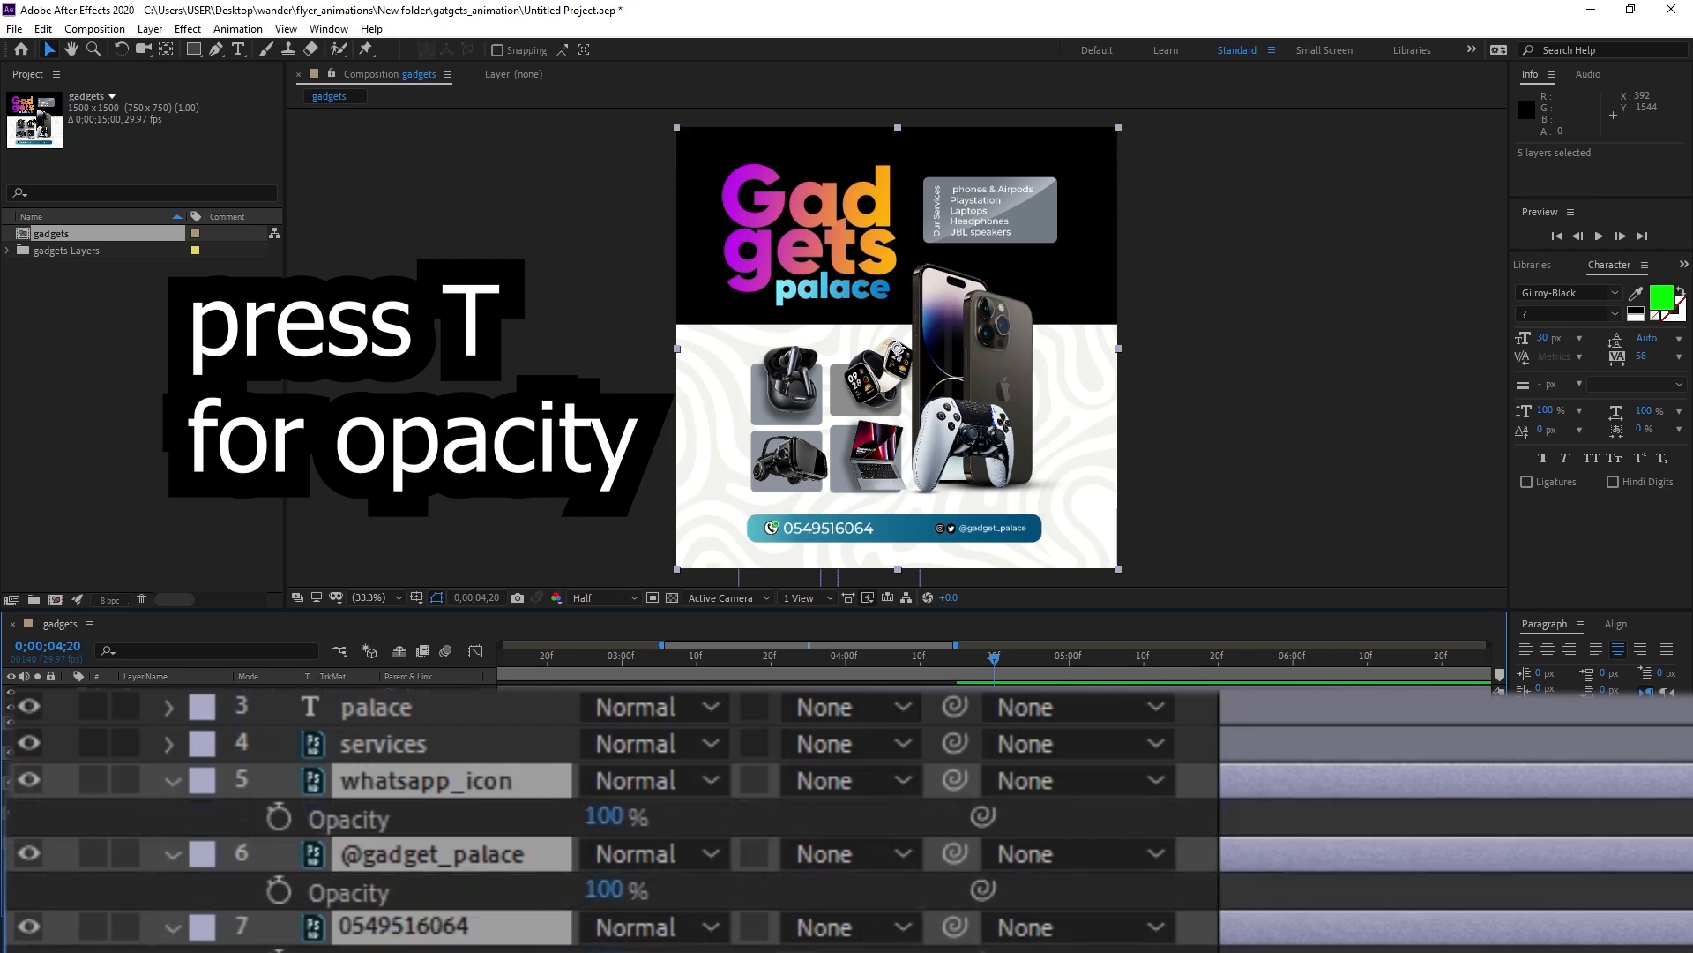
left_click_drag(599, 816, 435, 812)
Keyframe the five contact layers' Opacity at 0% at 0;00;04;13 and at 100% at 0;00;04;18.
left_click_drag(993, 663, 930, 679)
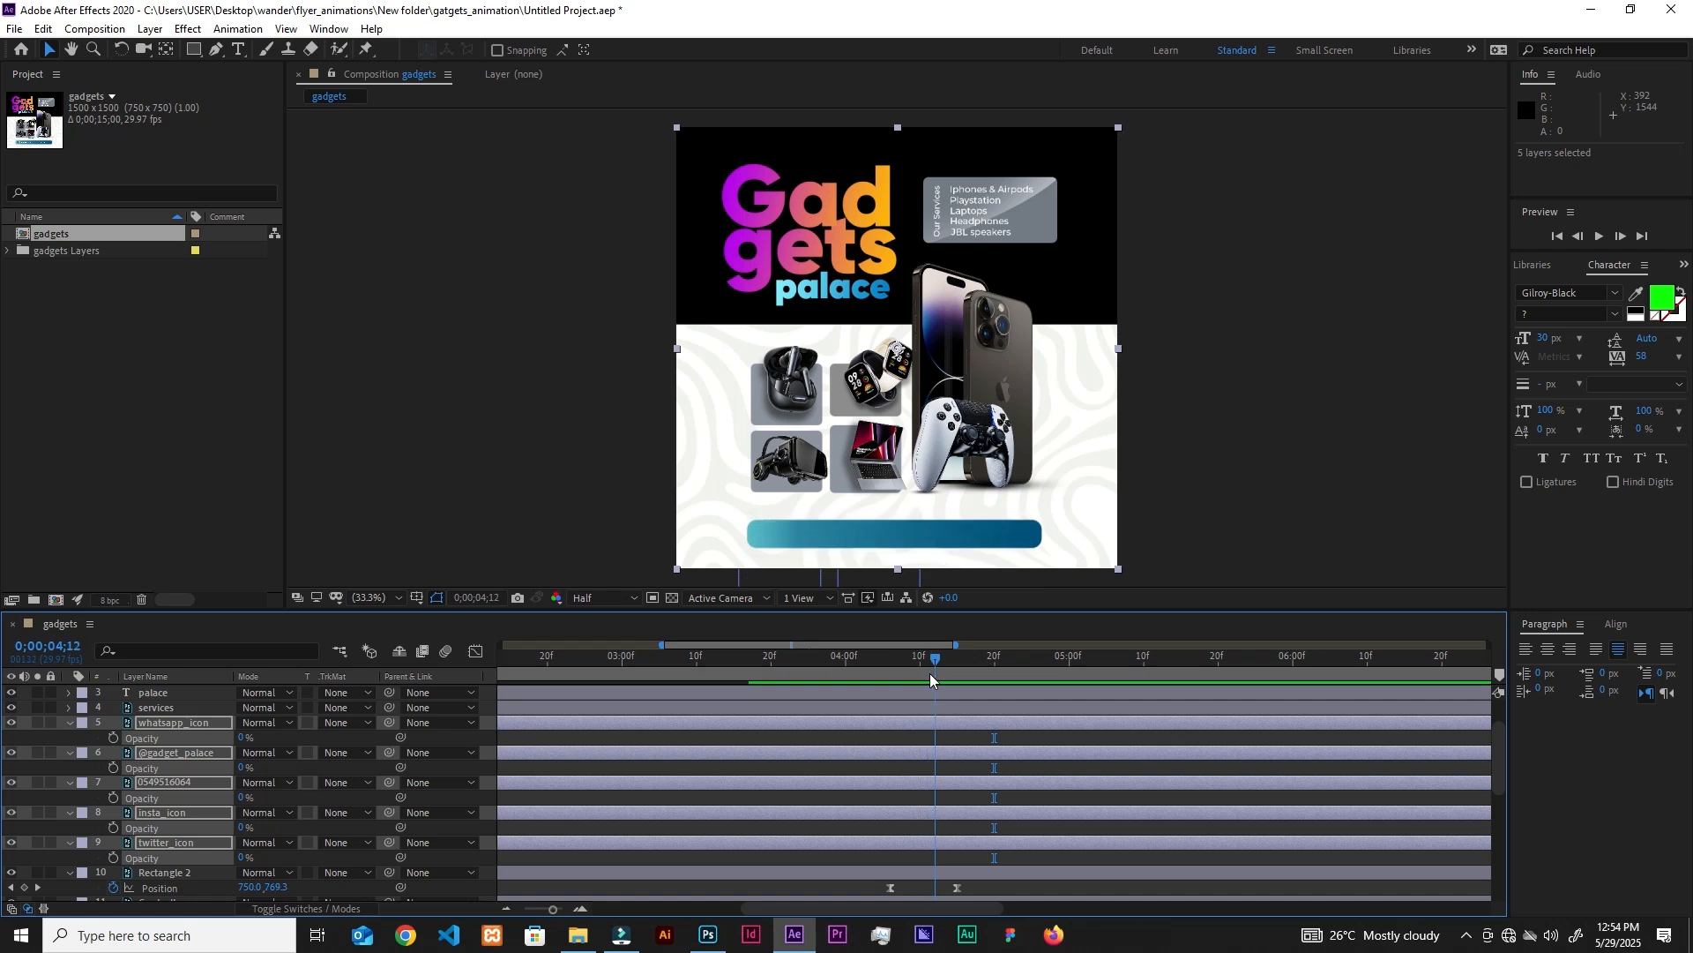
key("Page_Down")
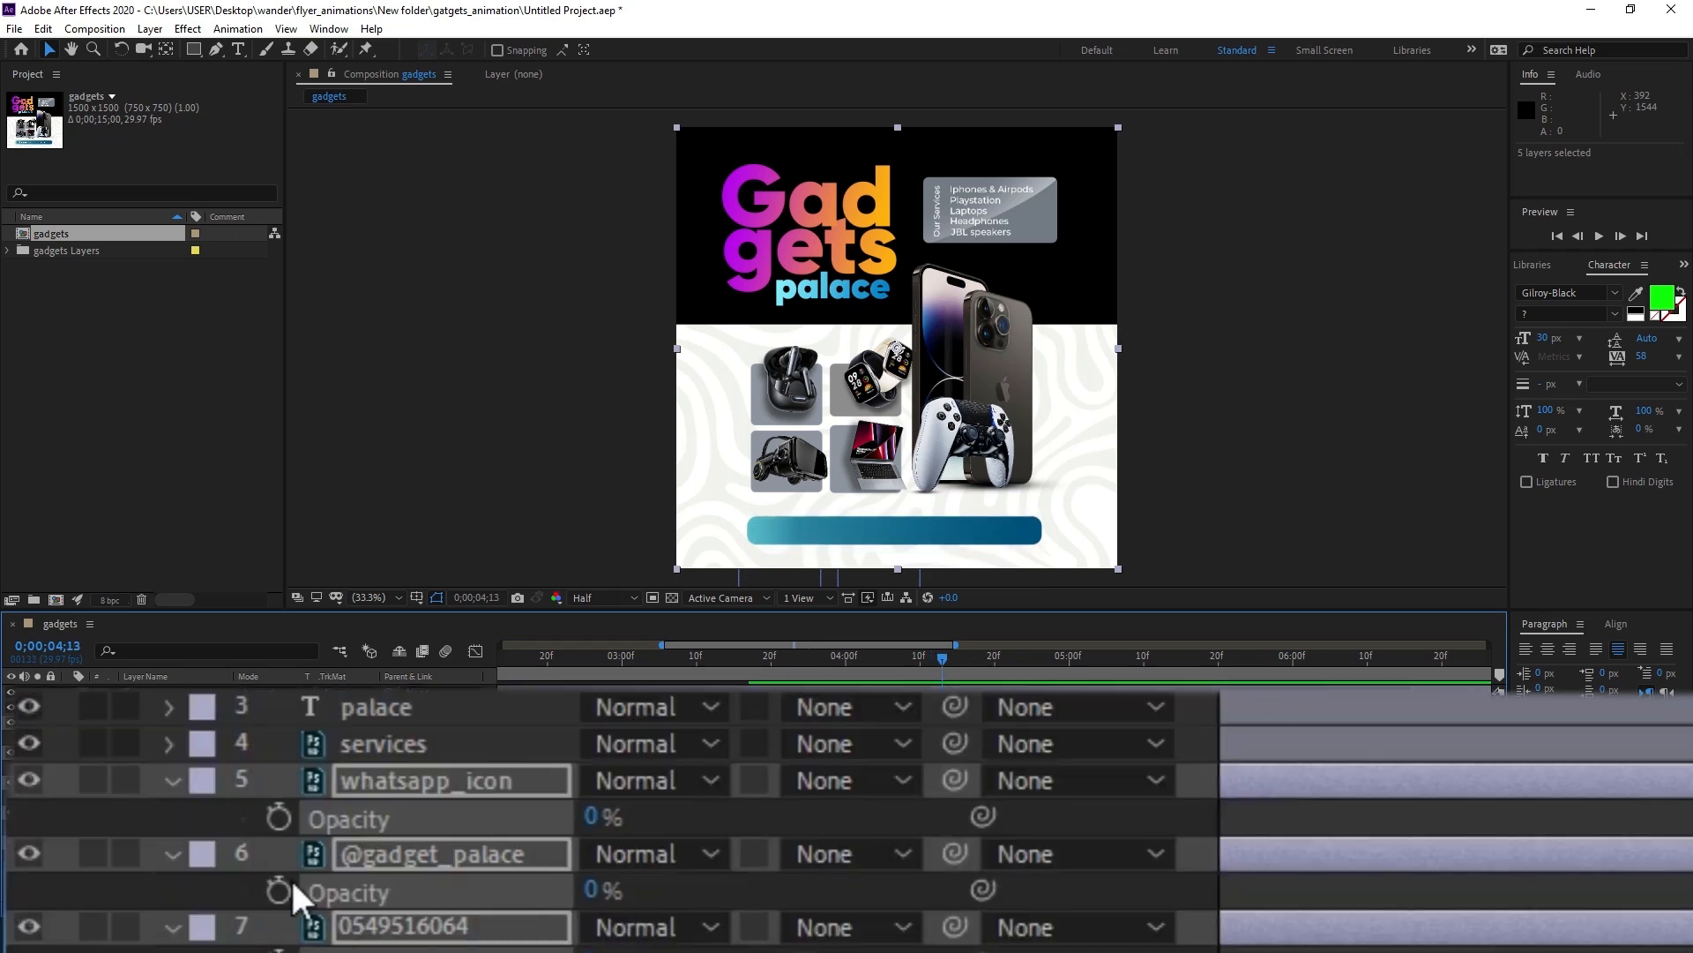
left_click(278, 890)
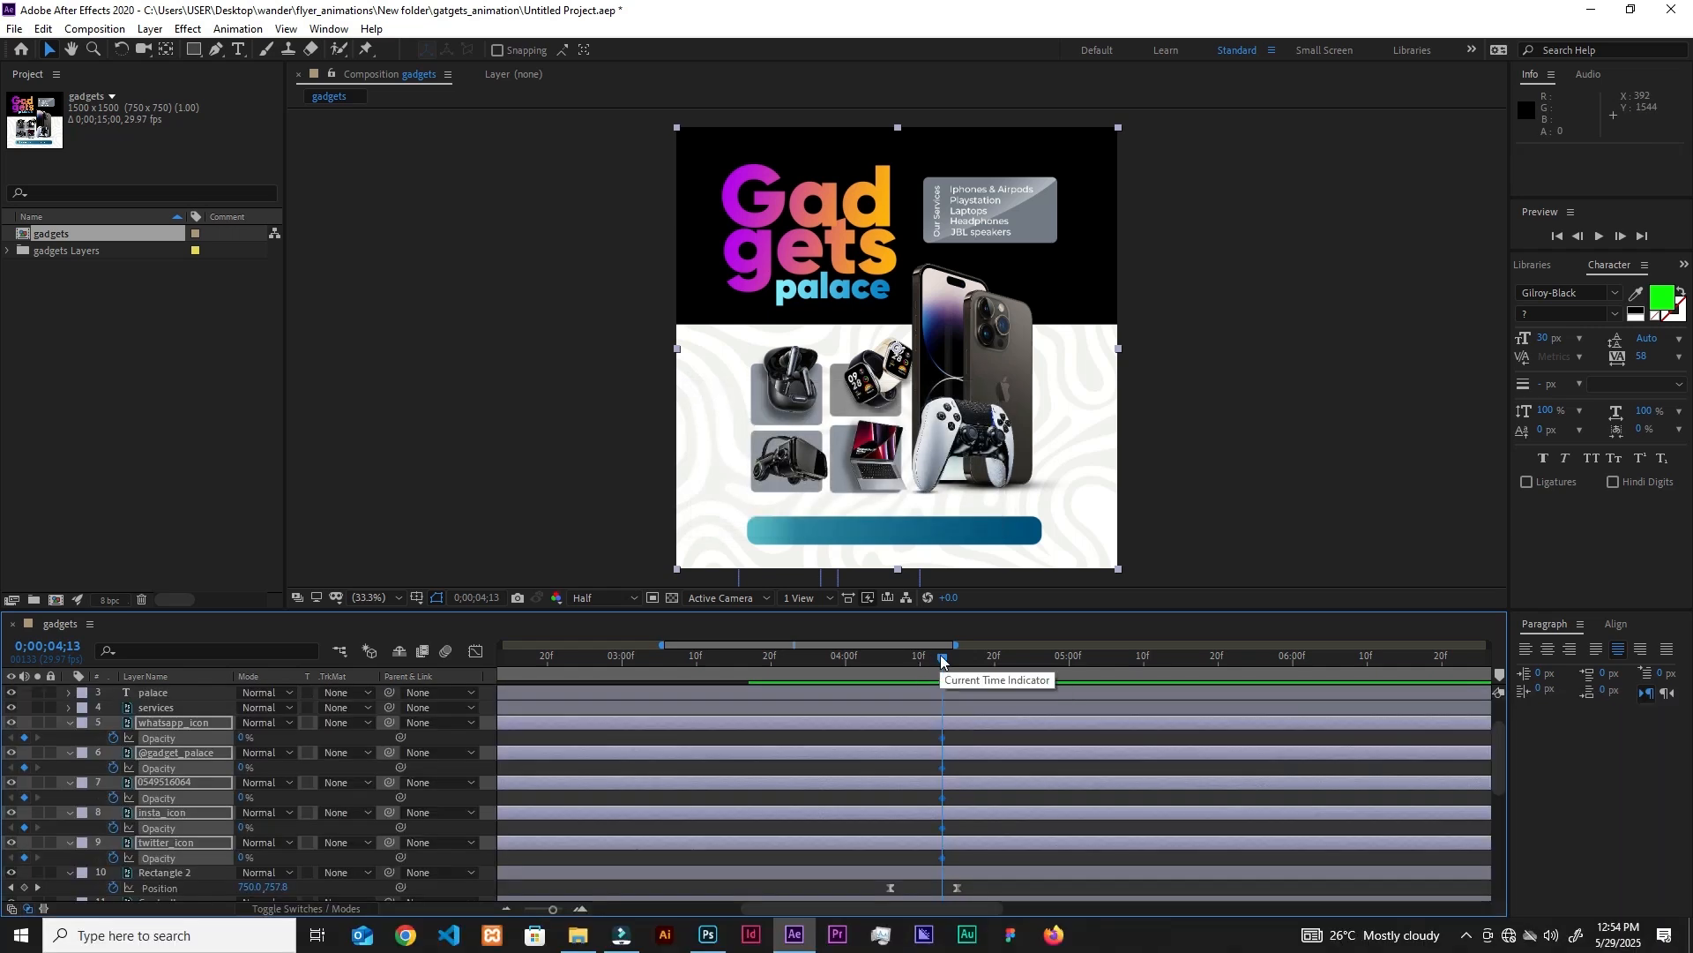
left_click_drag(945, 658, 981, 661)
left_click_drag(591, 891, 1314, 915)
Preview the contact layers' fade-in from just before their first Opacity keyframes.
left_click_drag(983, 672, 906, 668)
key("space")
key("space")
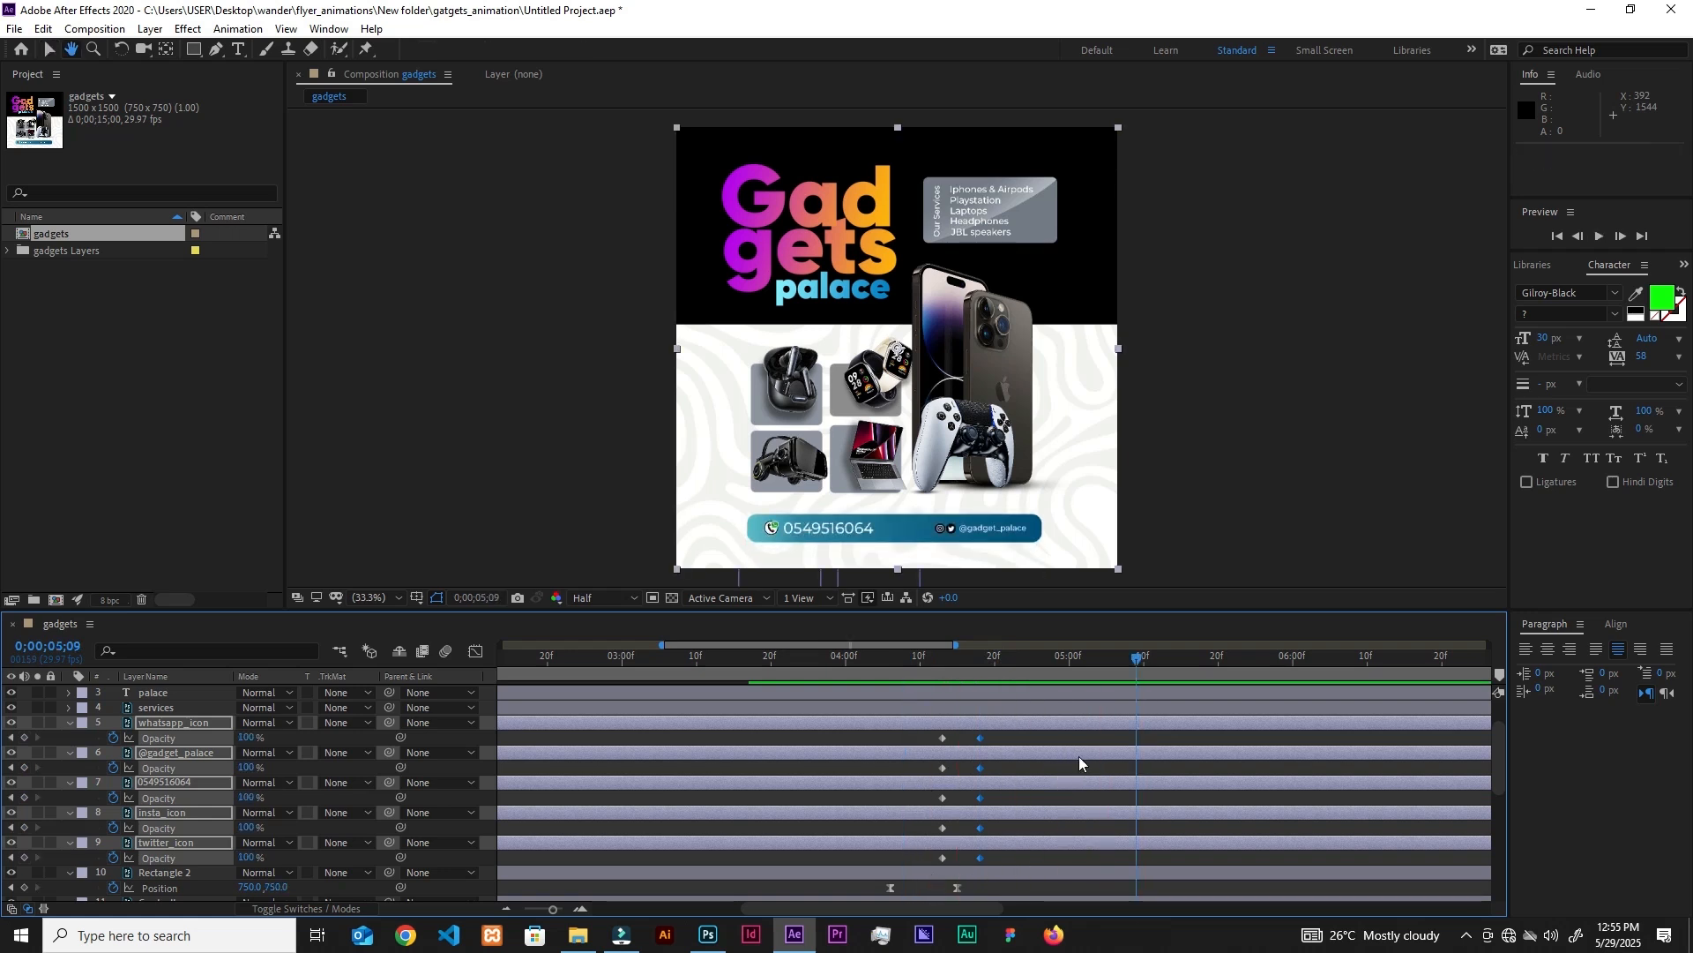
Fit the whole composition duration in the timeline and preview the full flyer animation from the start.
left_click_drag(553, 908, 559, 907)
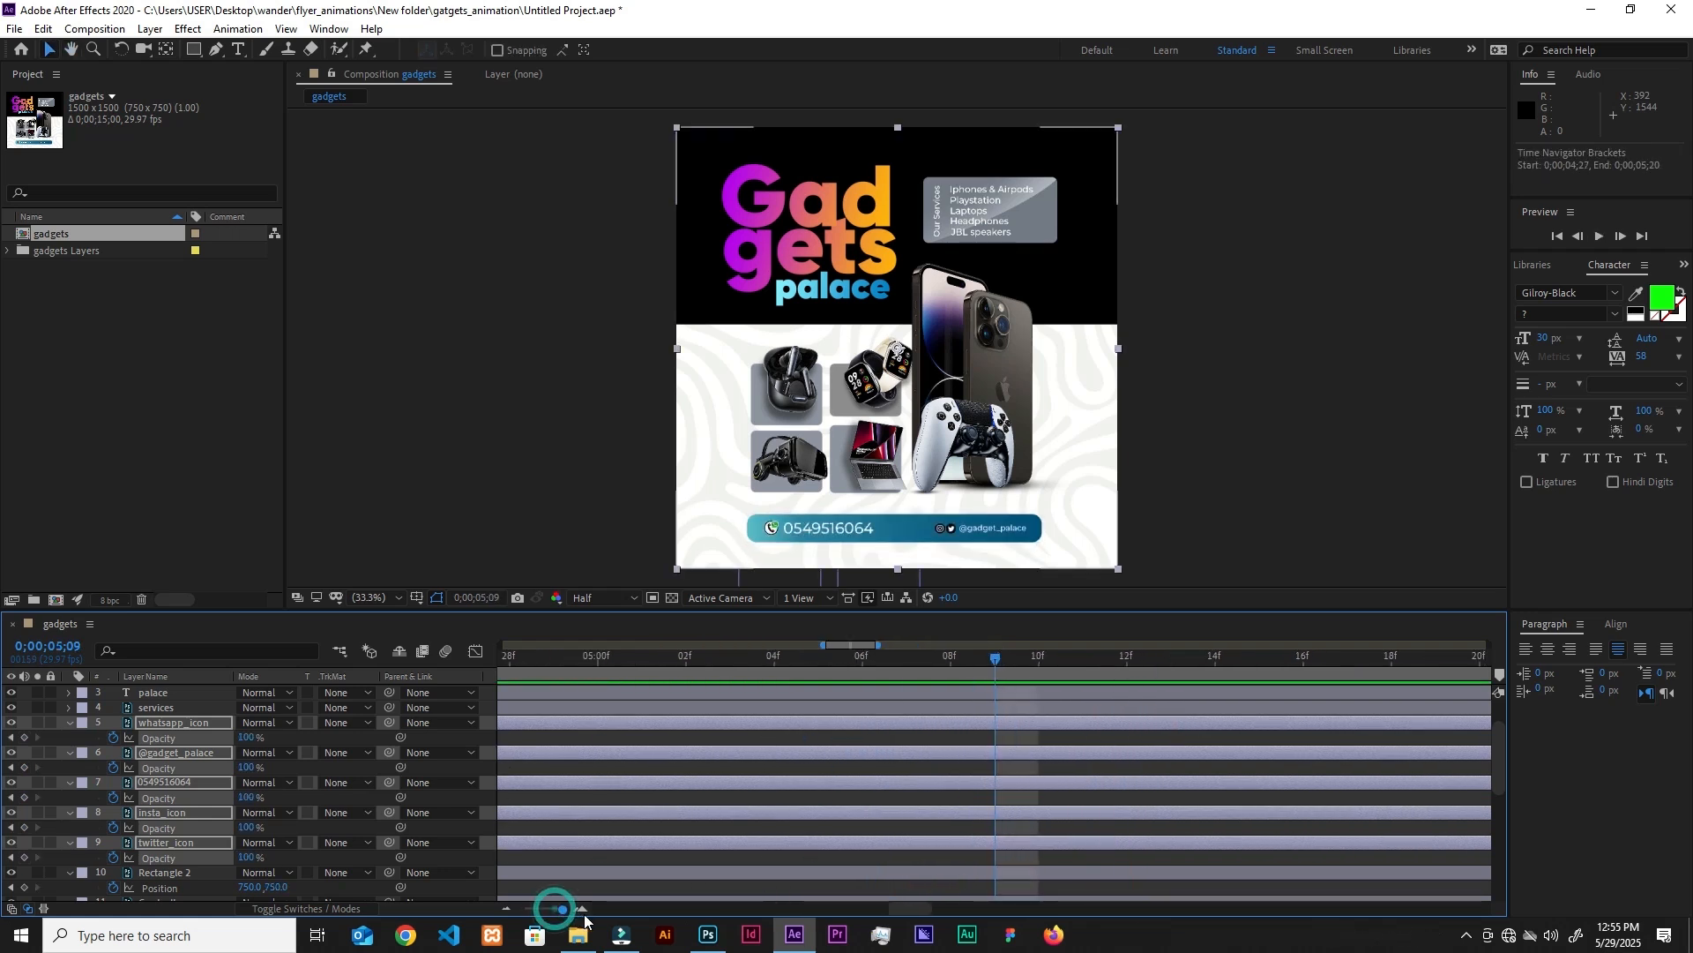
left_click(504, 909)
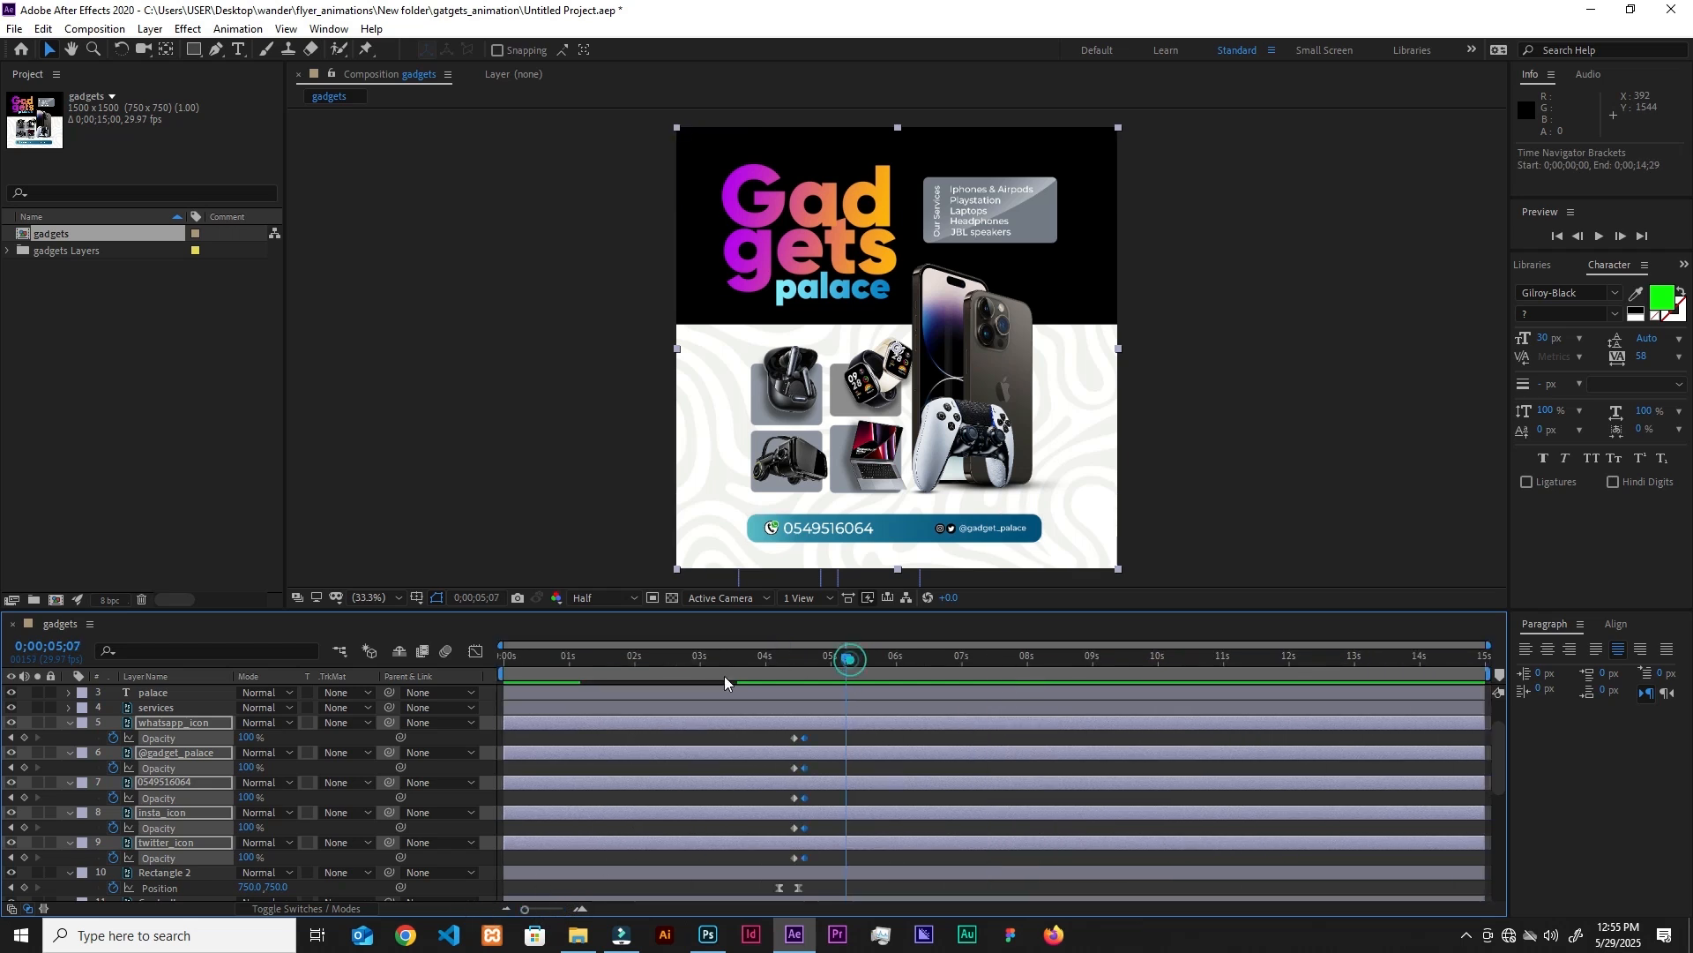
key("Home")
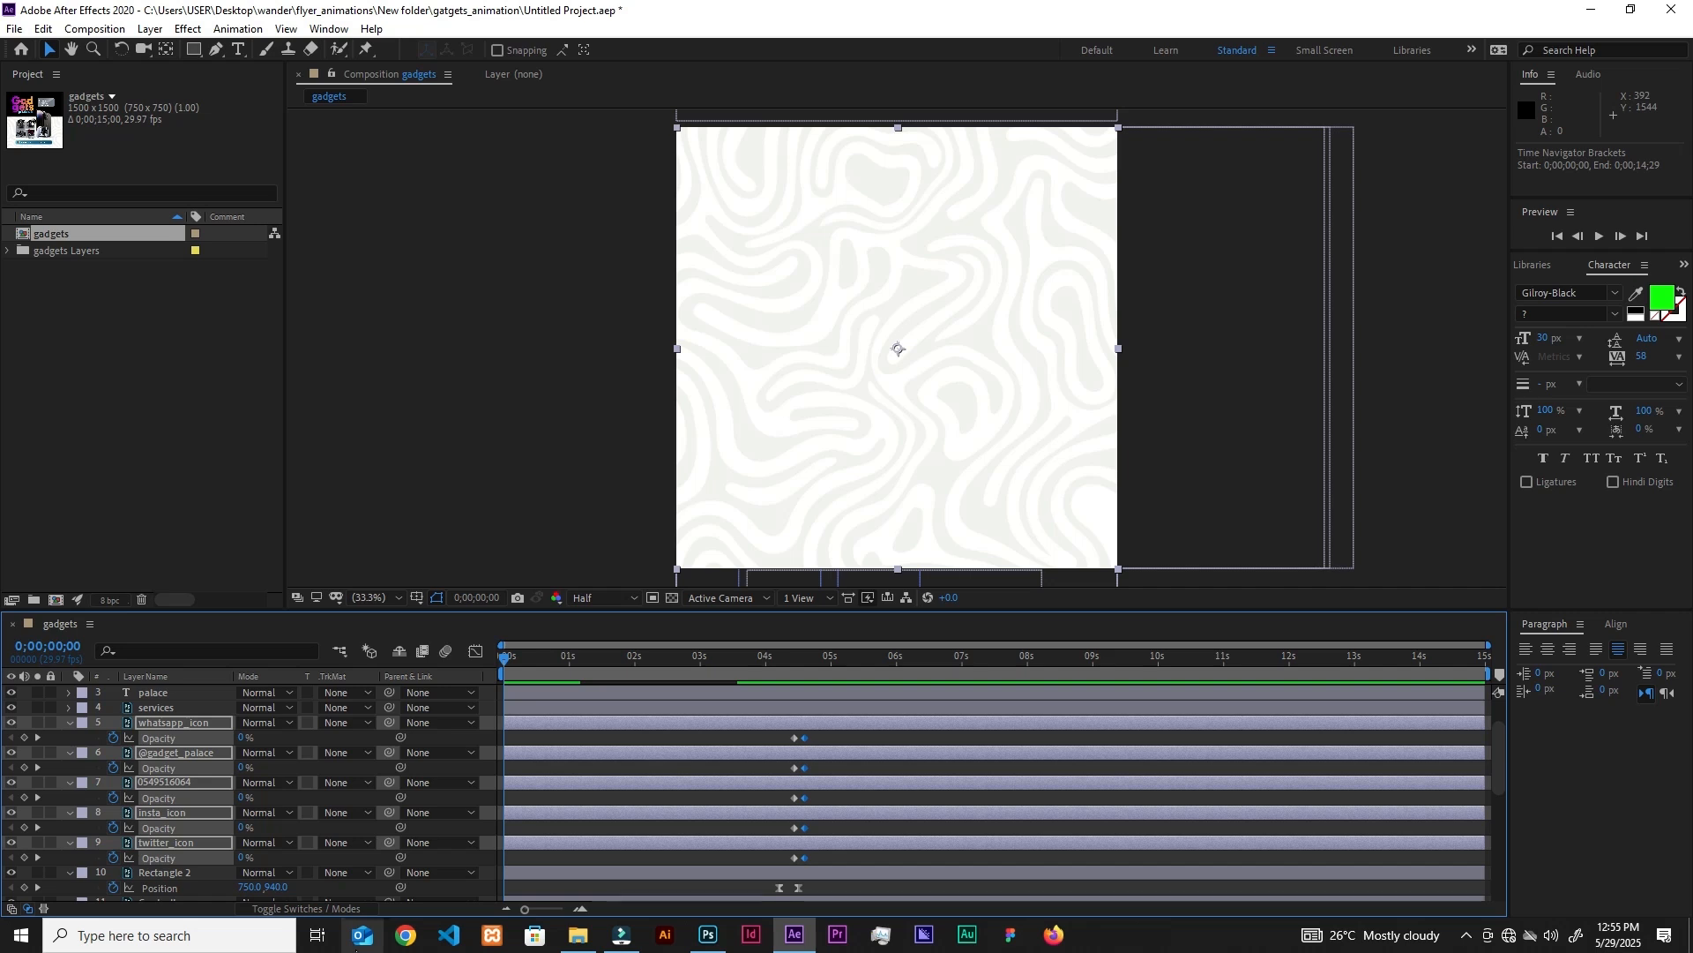
key("space")
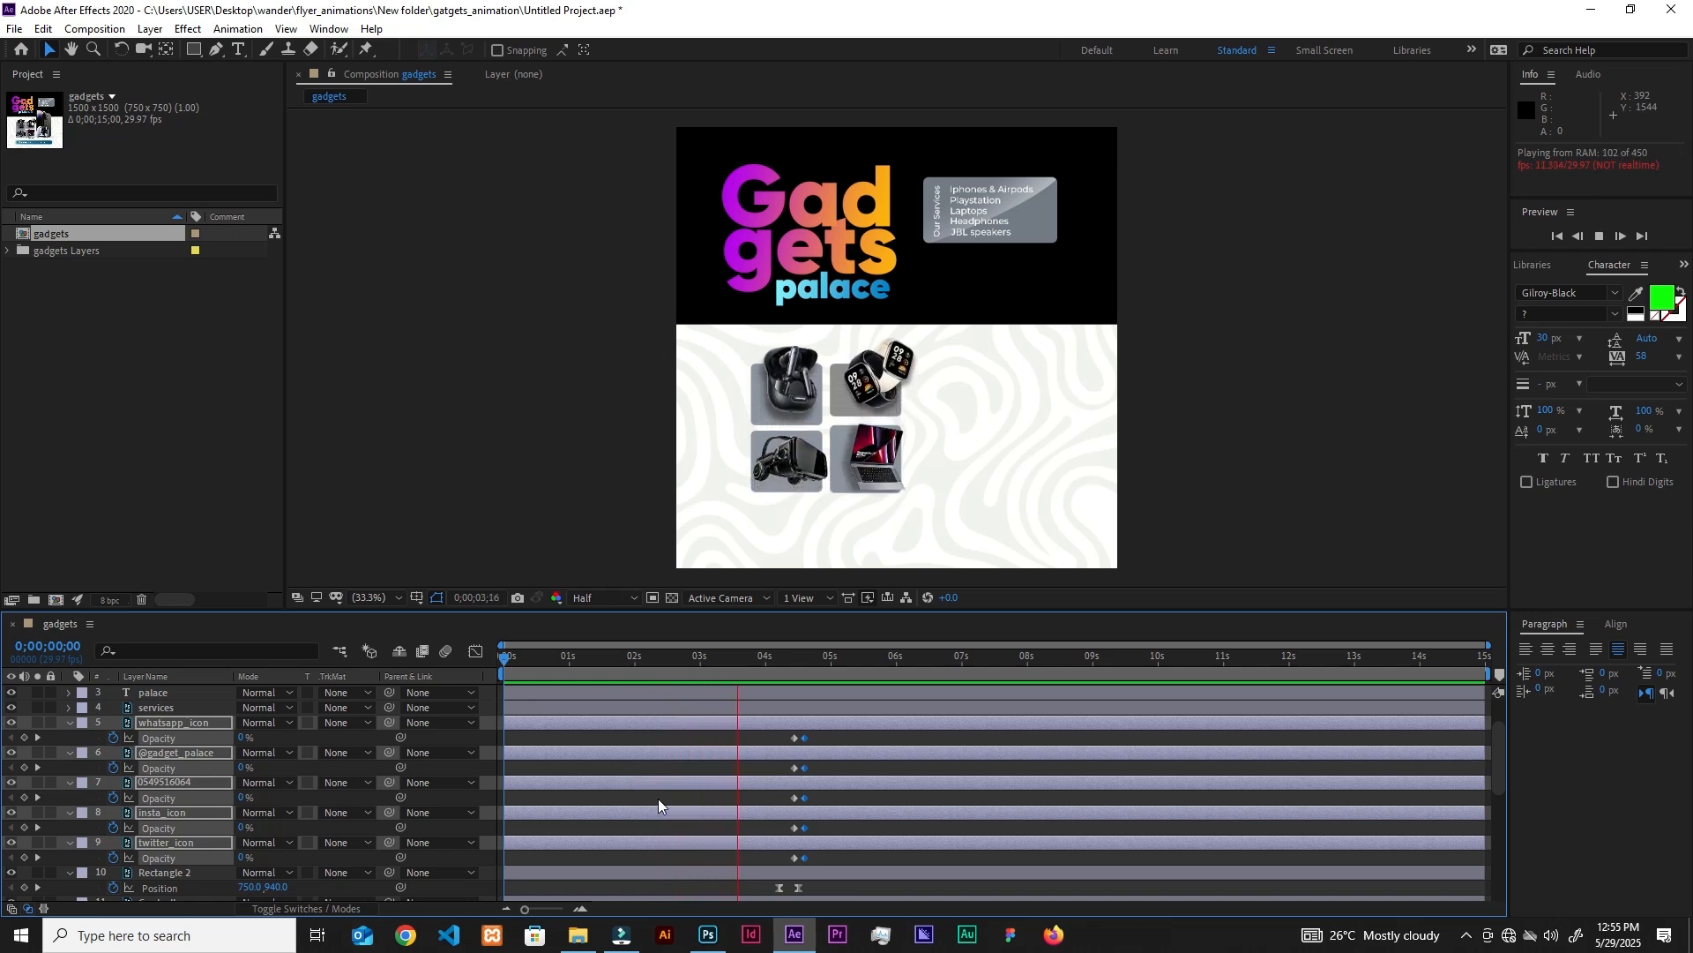
left_click_drag(935, 656, 377, 718)
key("space")
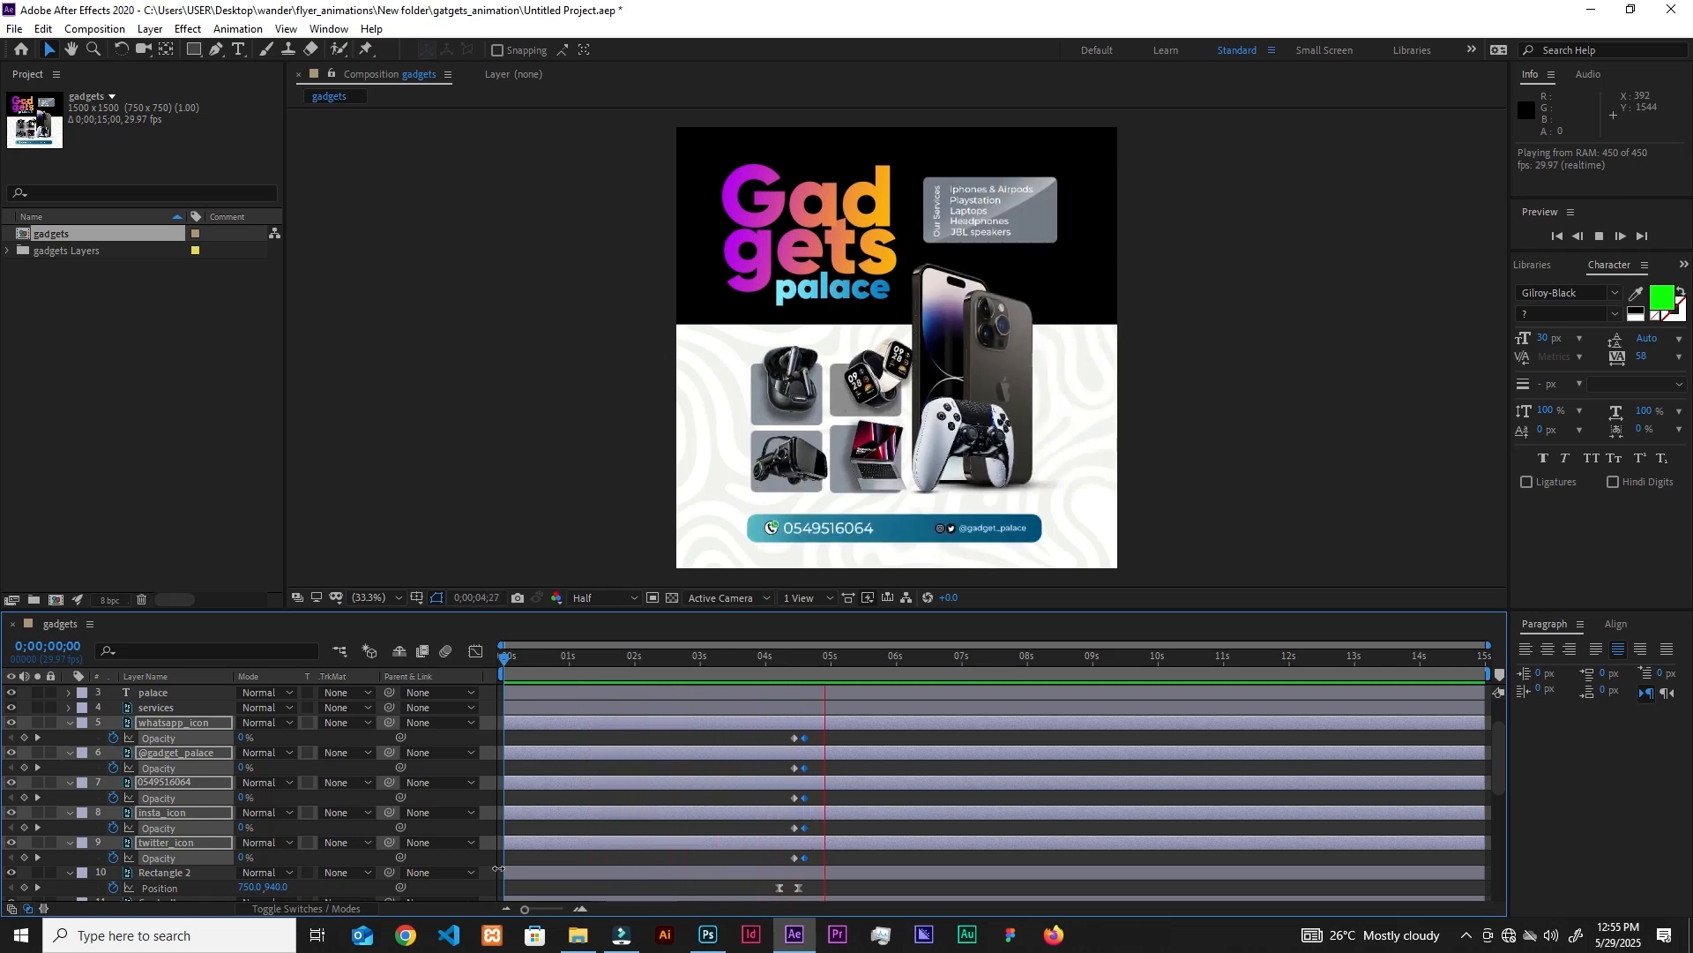
key("space")
Move the five contact layers' last Opacity keyframes to 0;00;04;26 and preview the animation from the start.
left_click_drag(808, 743, 823, 747)
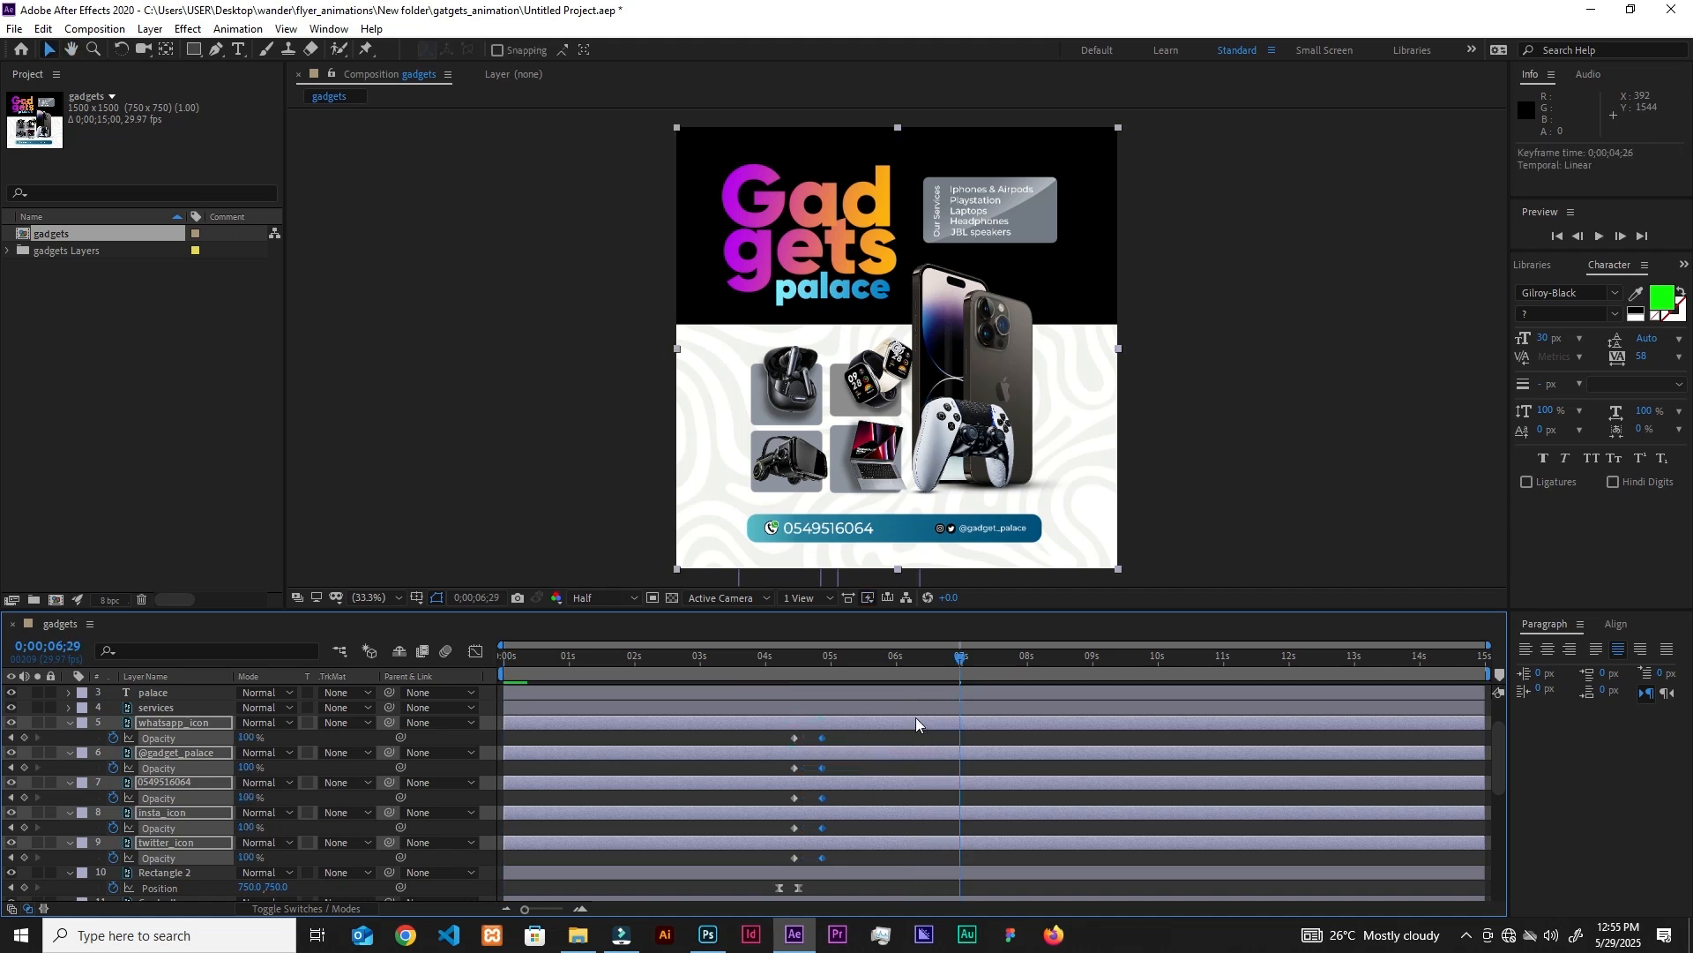
key("space")
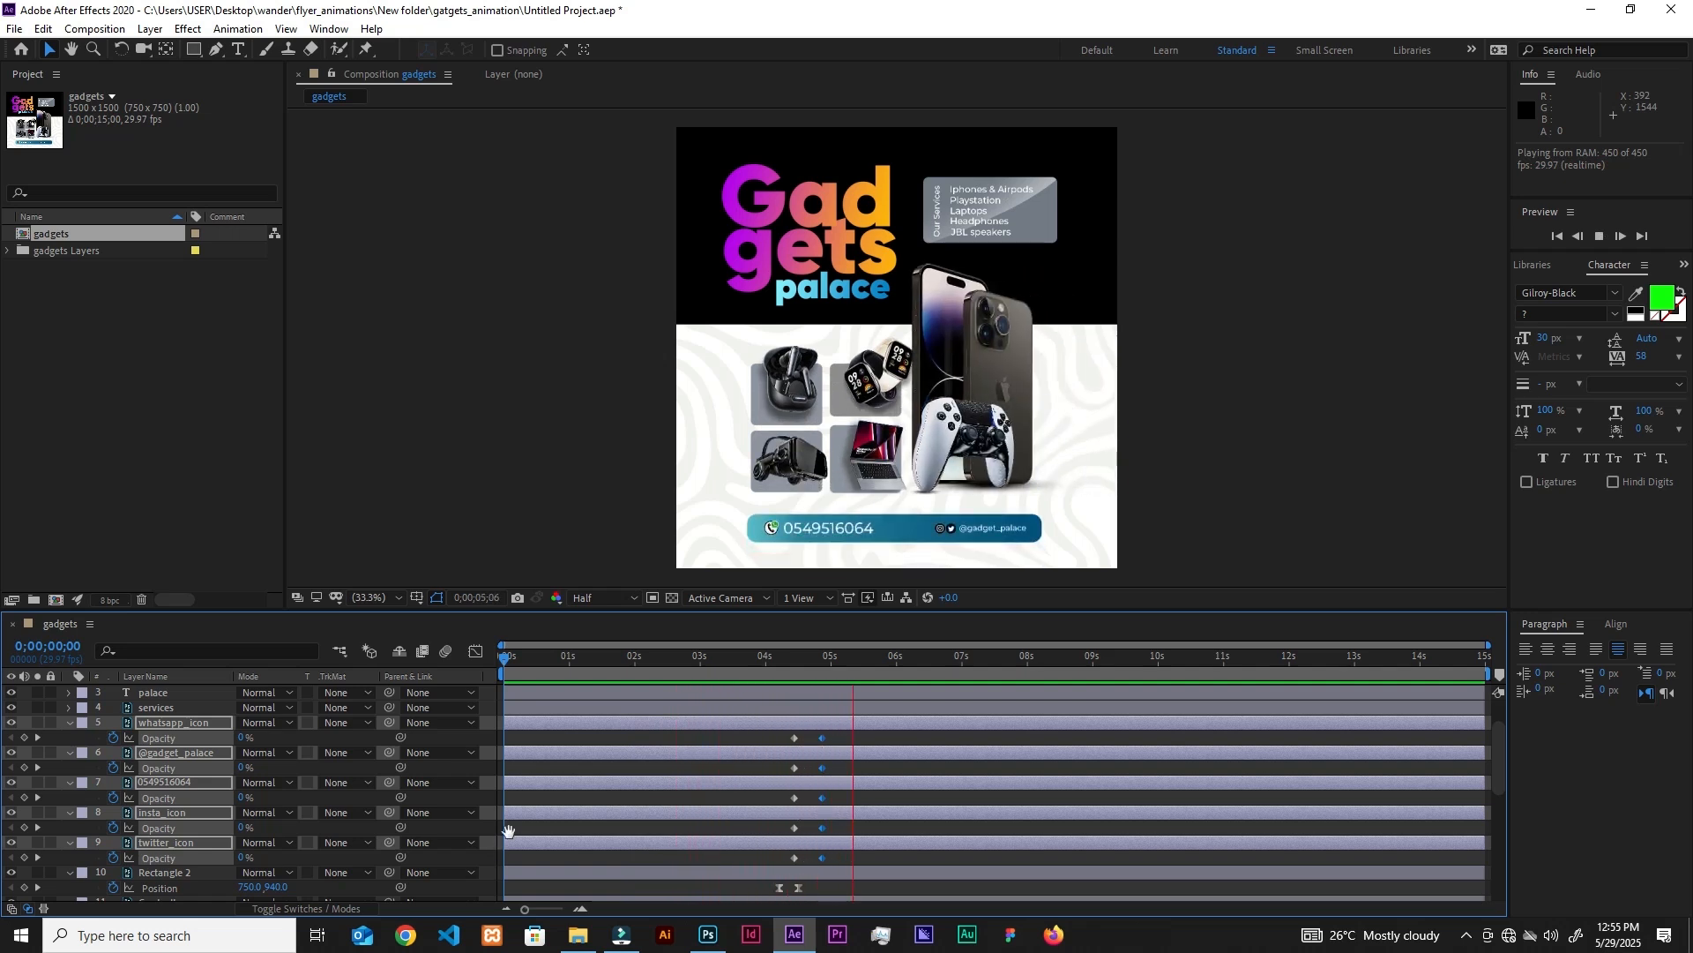
key("space")
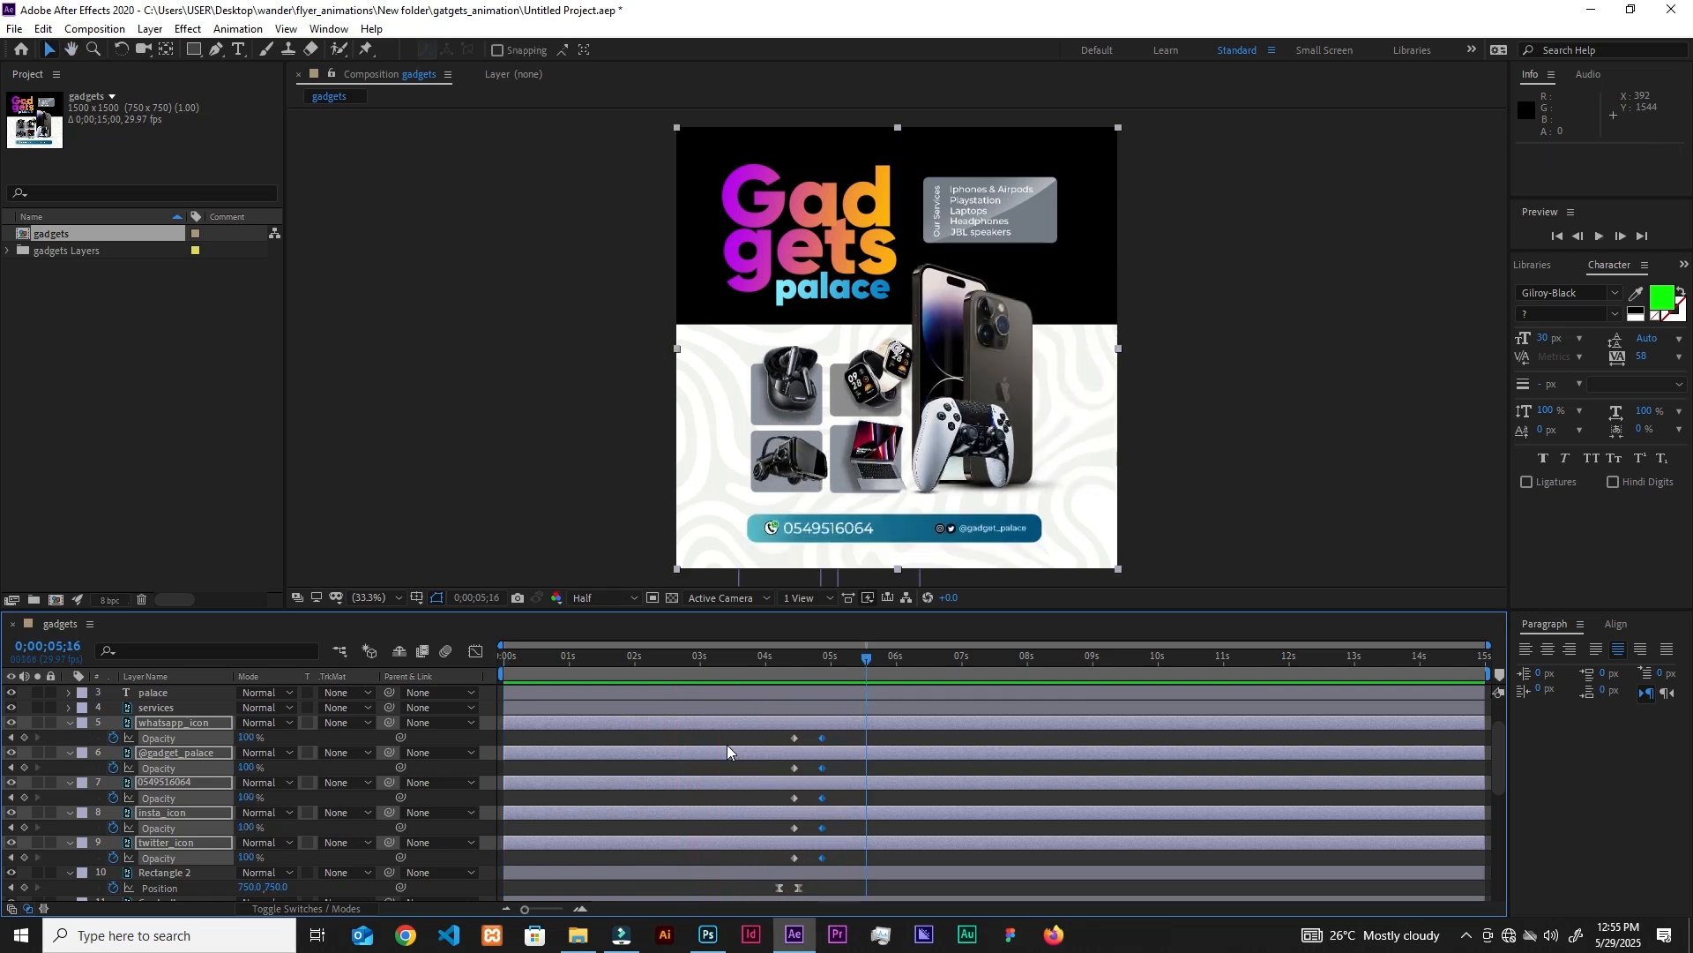